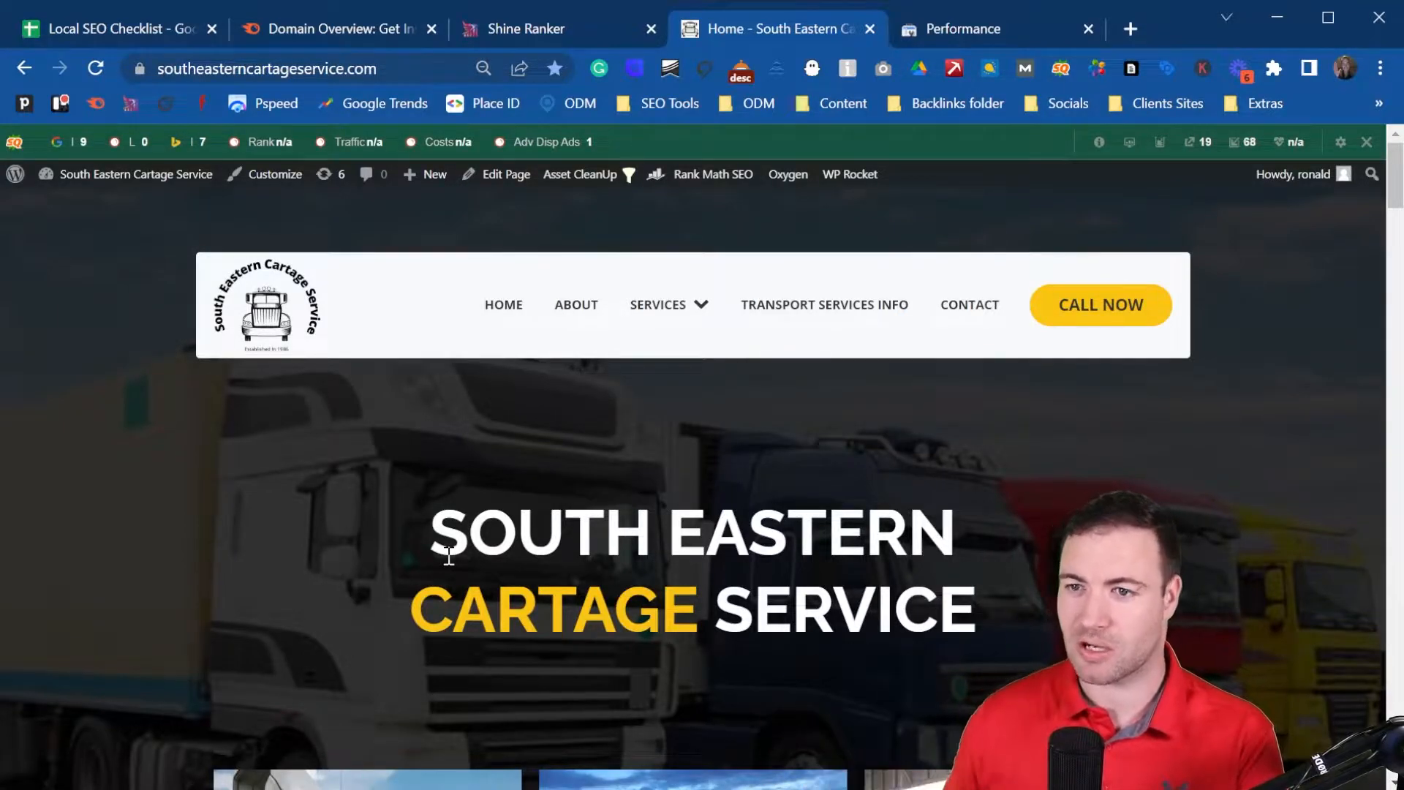
# - Switch to the Local SEO Checklist spreadsheet and review its business details and task list, selecting the Review Website - SEMRUSH task
pyautogui.click(147, 16)
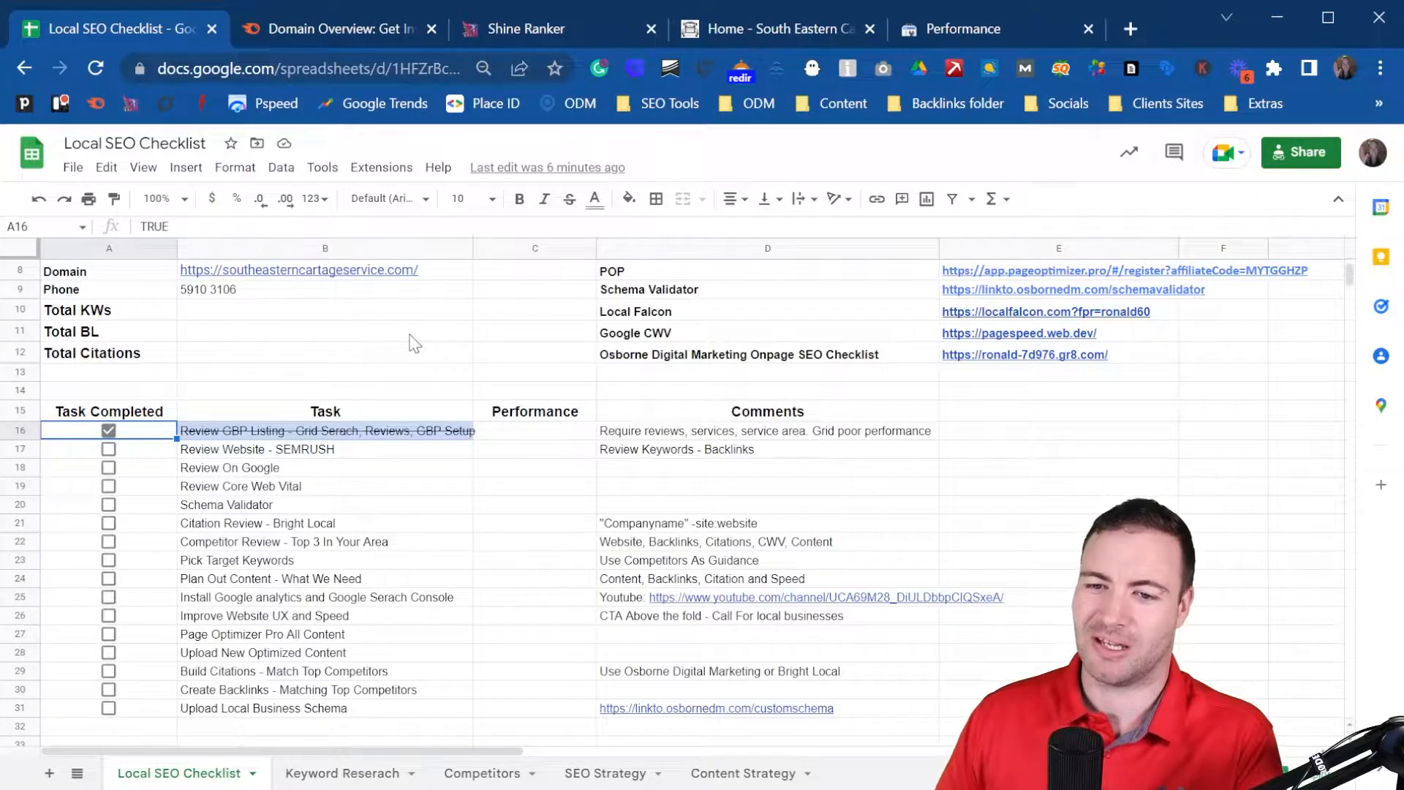
pyautogui.scroll(2, 386, 427)
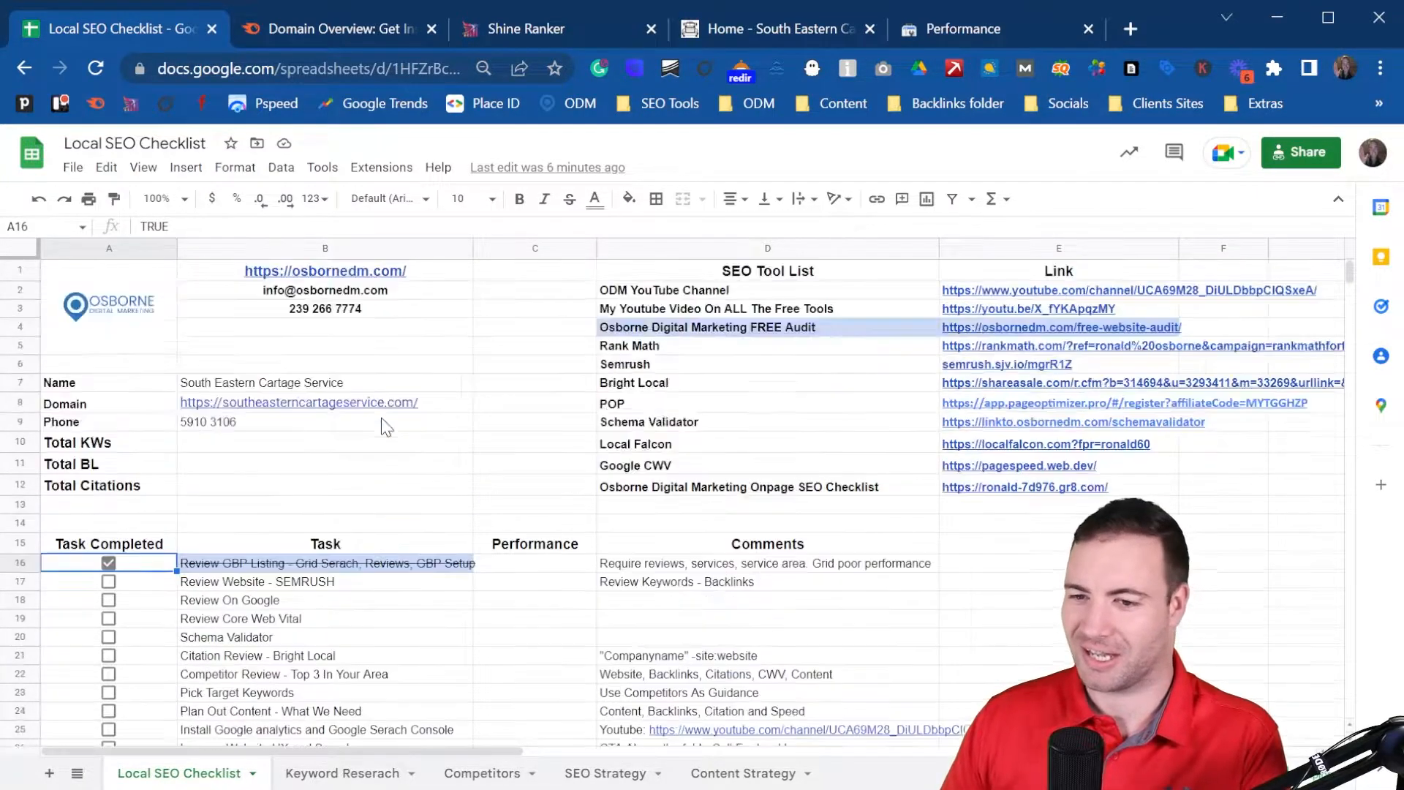
pyautogui.scroll(1, 373, 453)
pyautogui.scroll(-1, 358, 474)
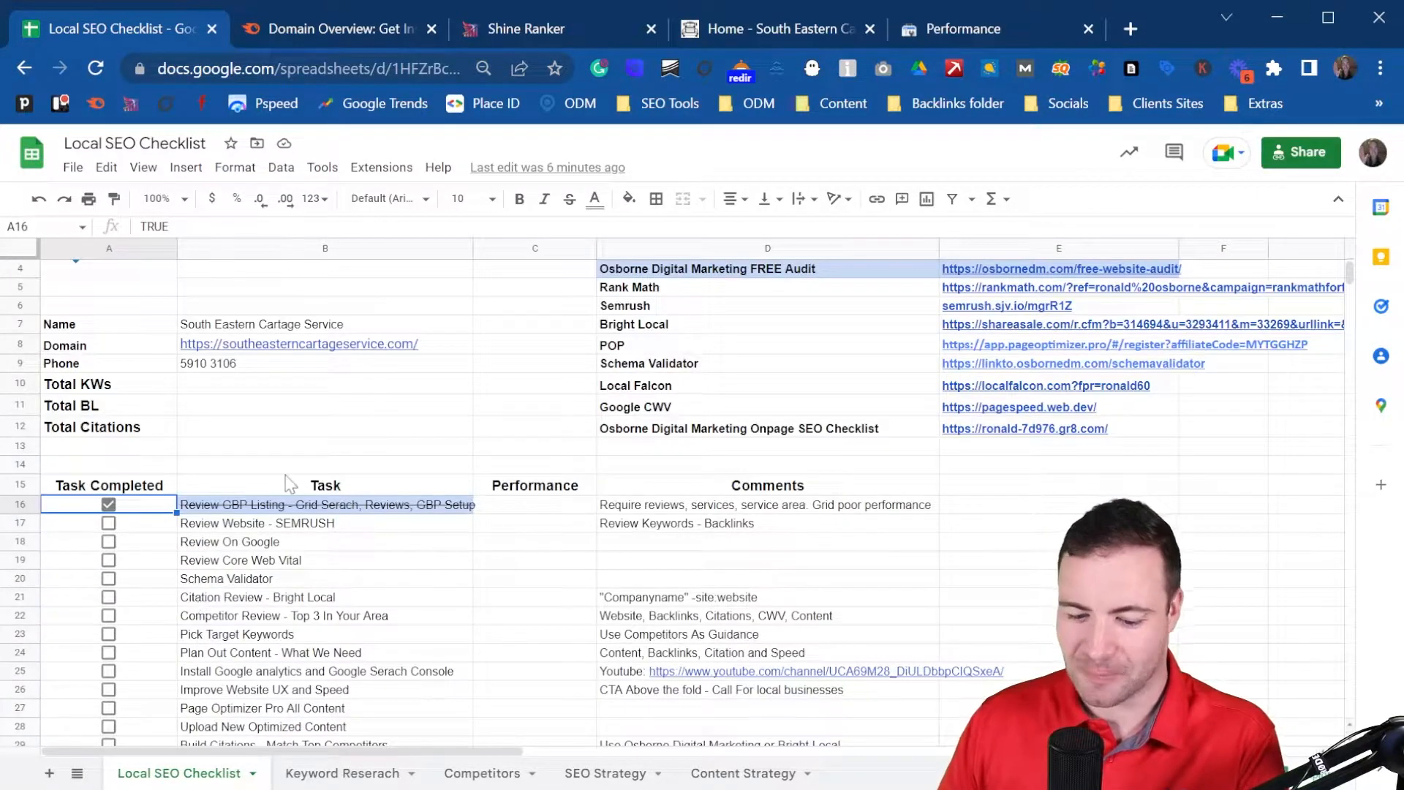
pyautogui.scroll(-3, 377, 539)
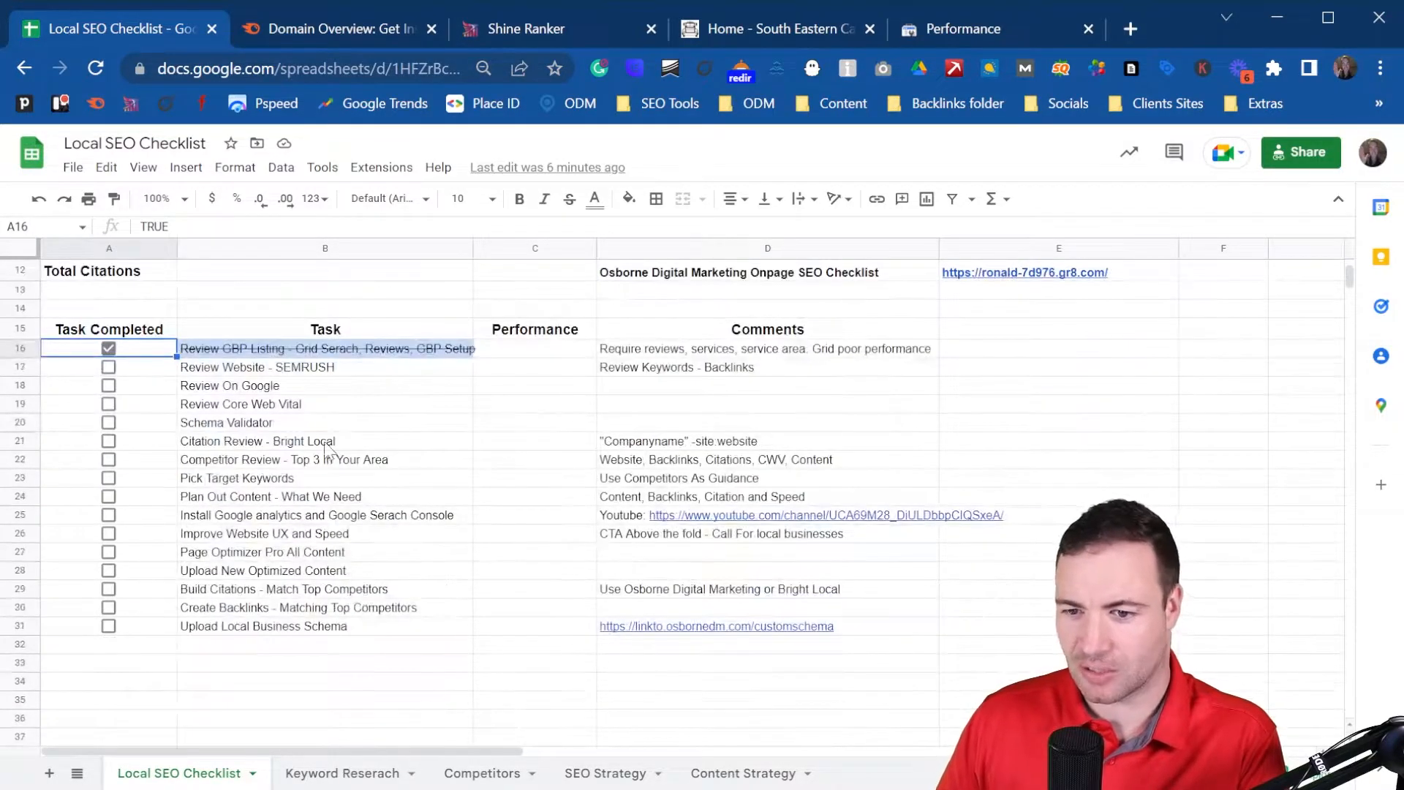
pyautogui.scroll(1, 379, 524)
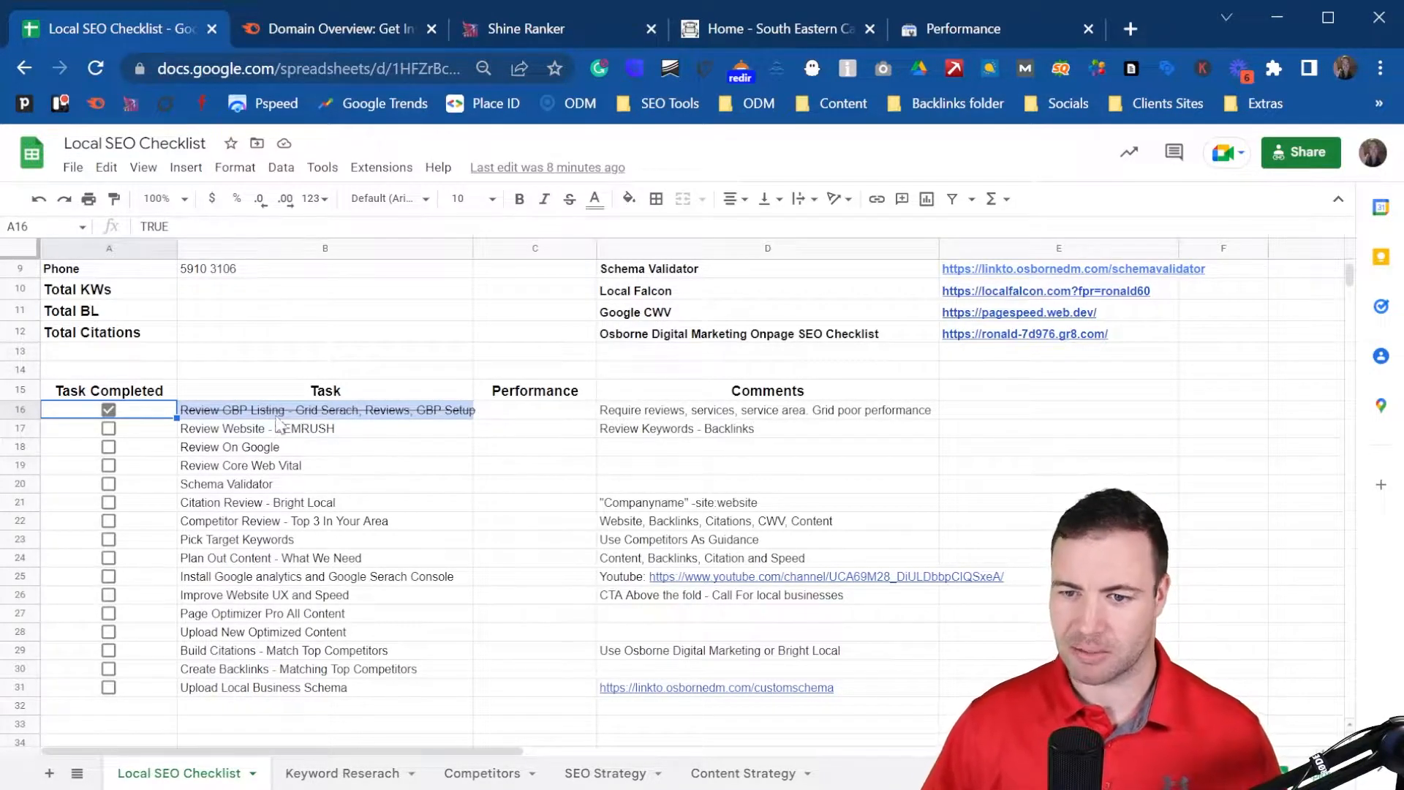
pyautogui.moveTo(272, 417); pyautogui.dragTo(296, 436)
pyautogui.click(405, 439)
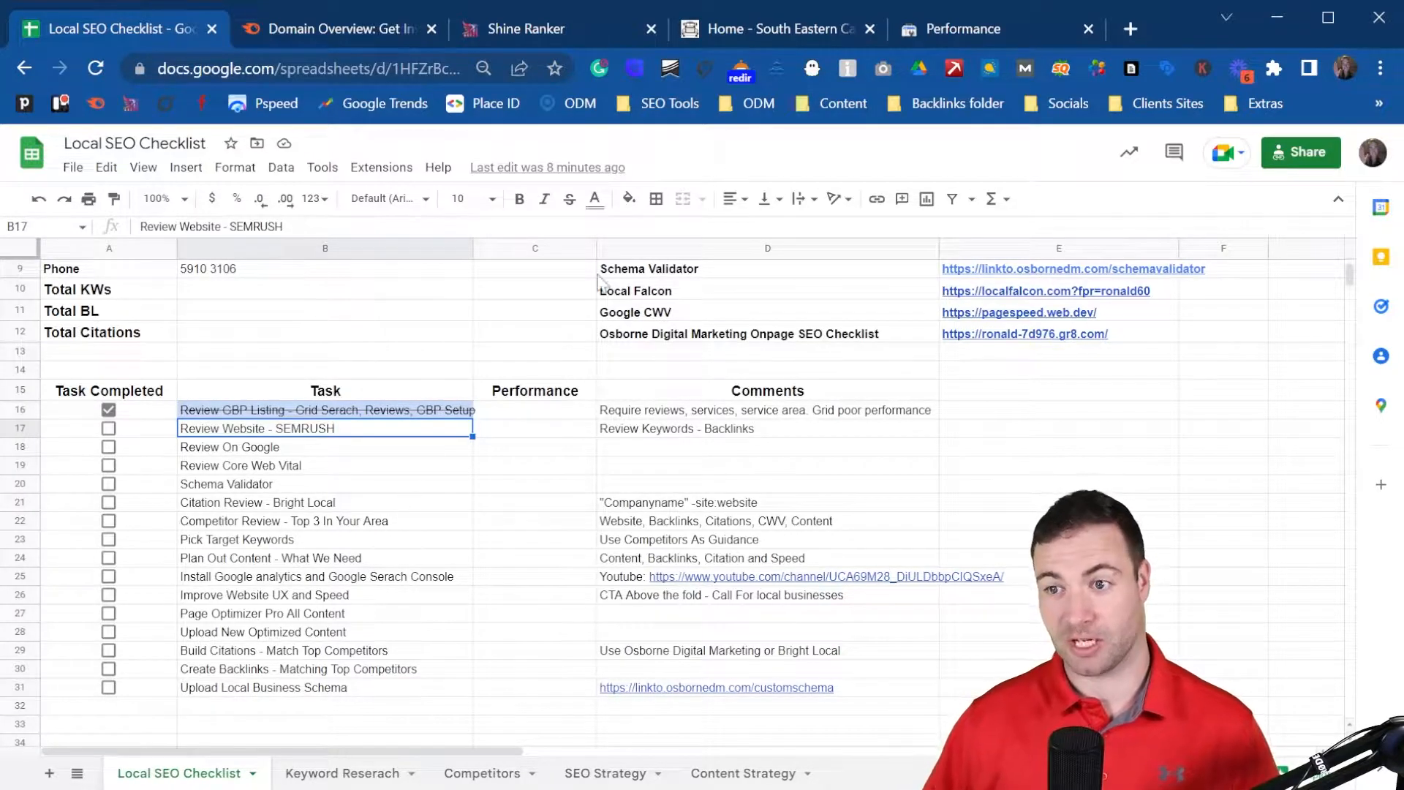
pyautogui.scroll(3, 388, 315)
pyautogui.click(411, 404)
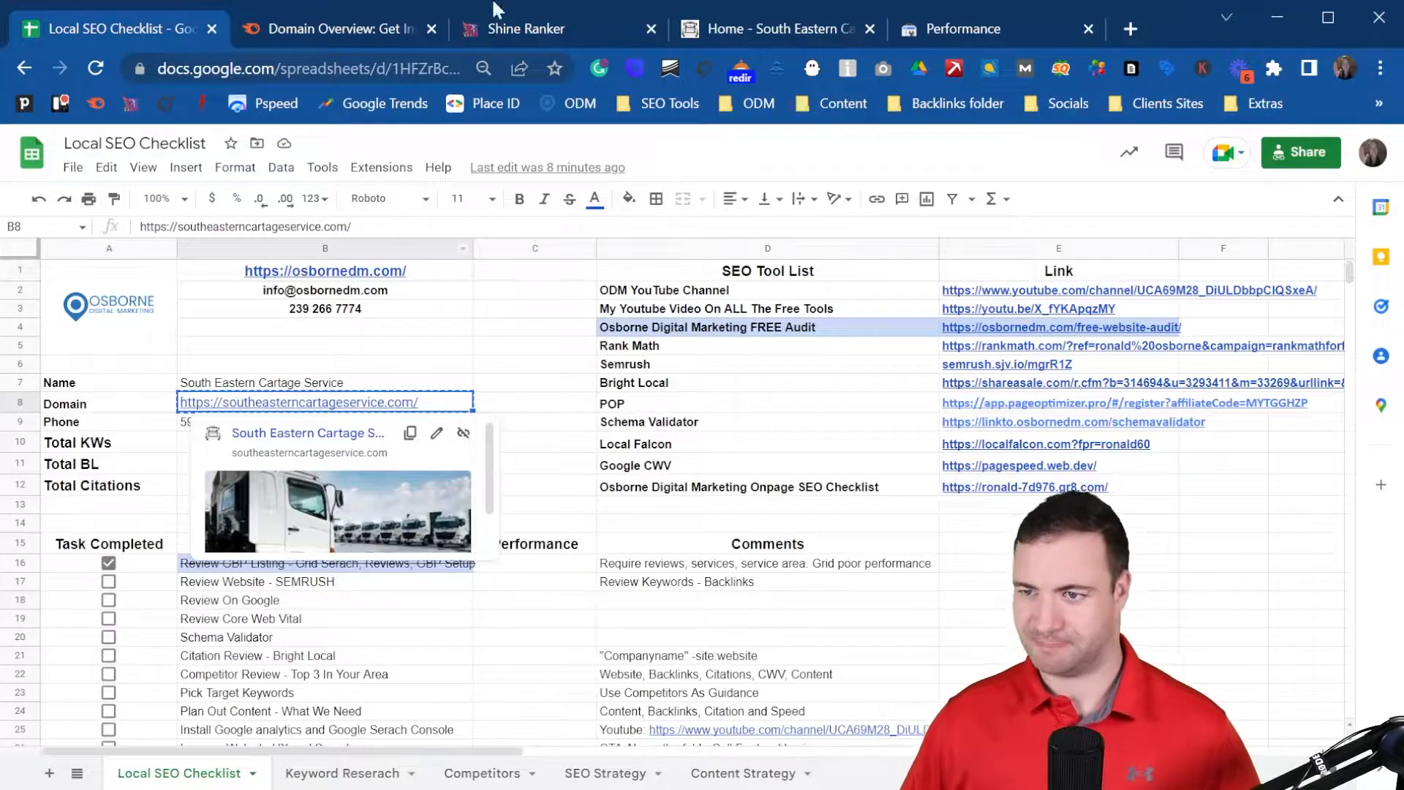
pyautogui.click(363, 20)
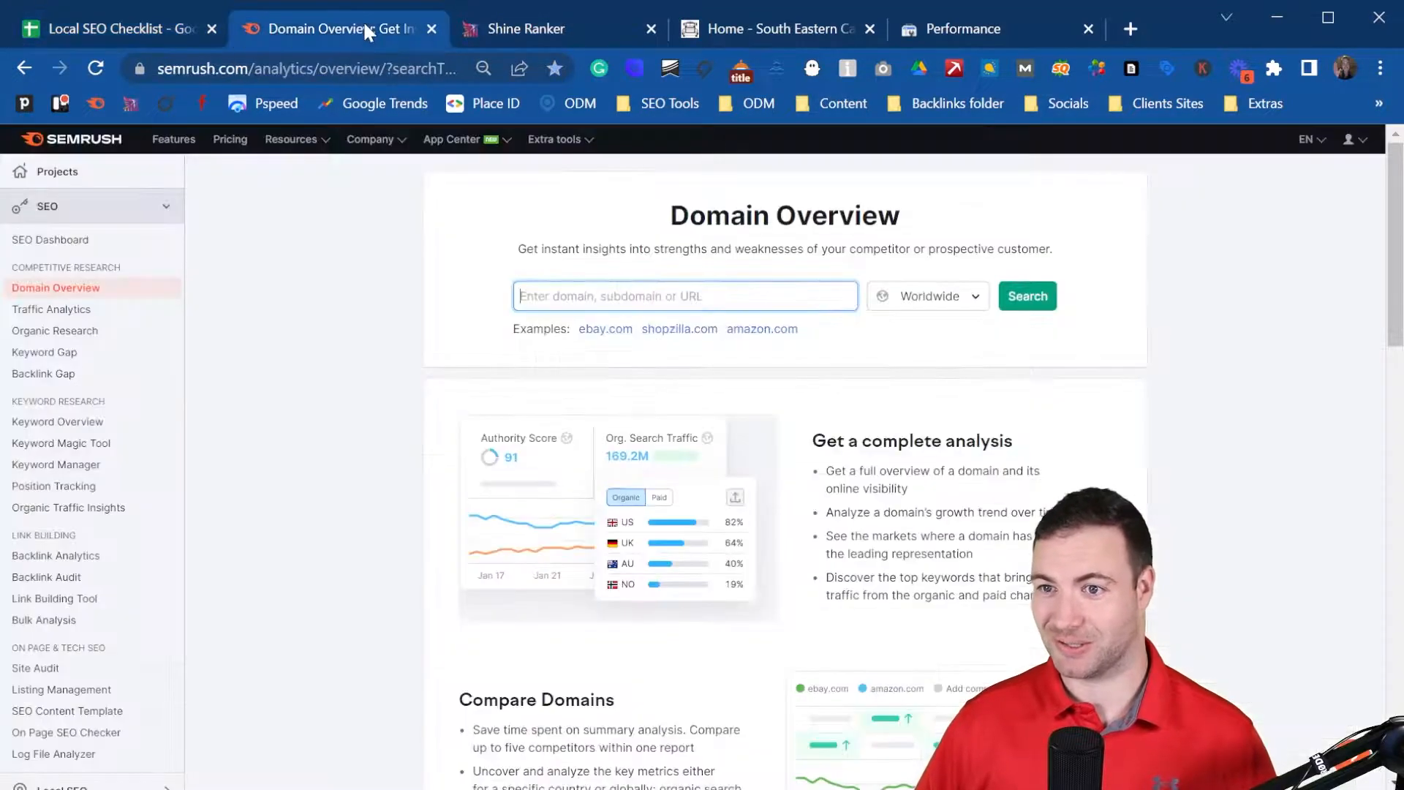
pyautogui.write('https://southeasterncartageservice.com/')
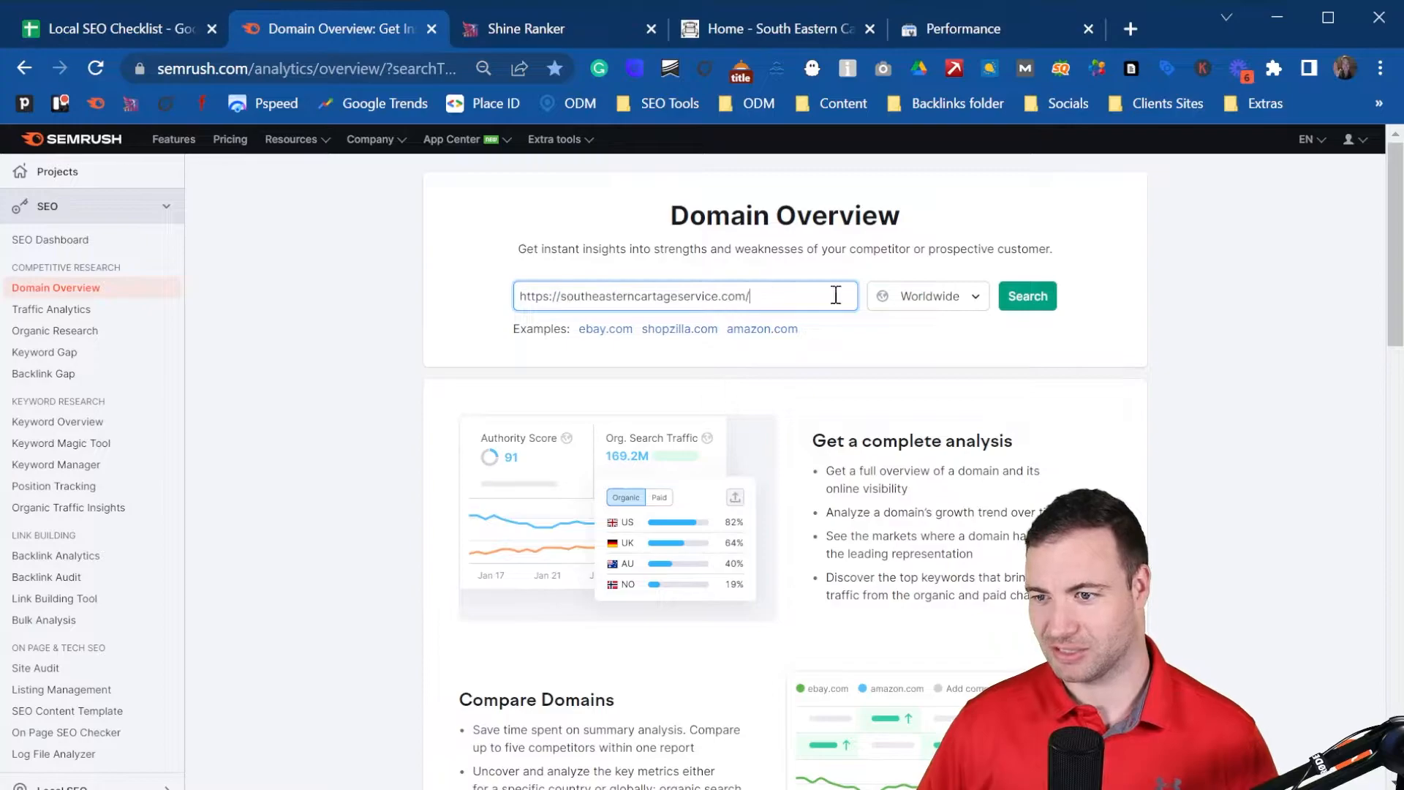
pyautogui.click(1026, 298)
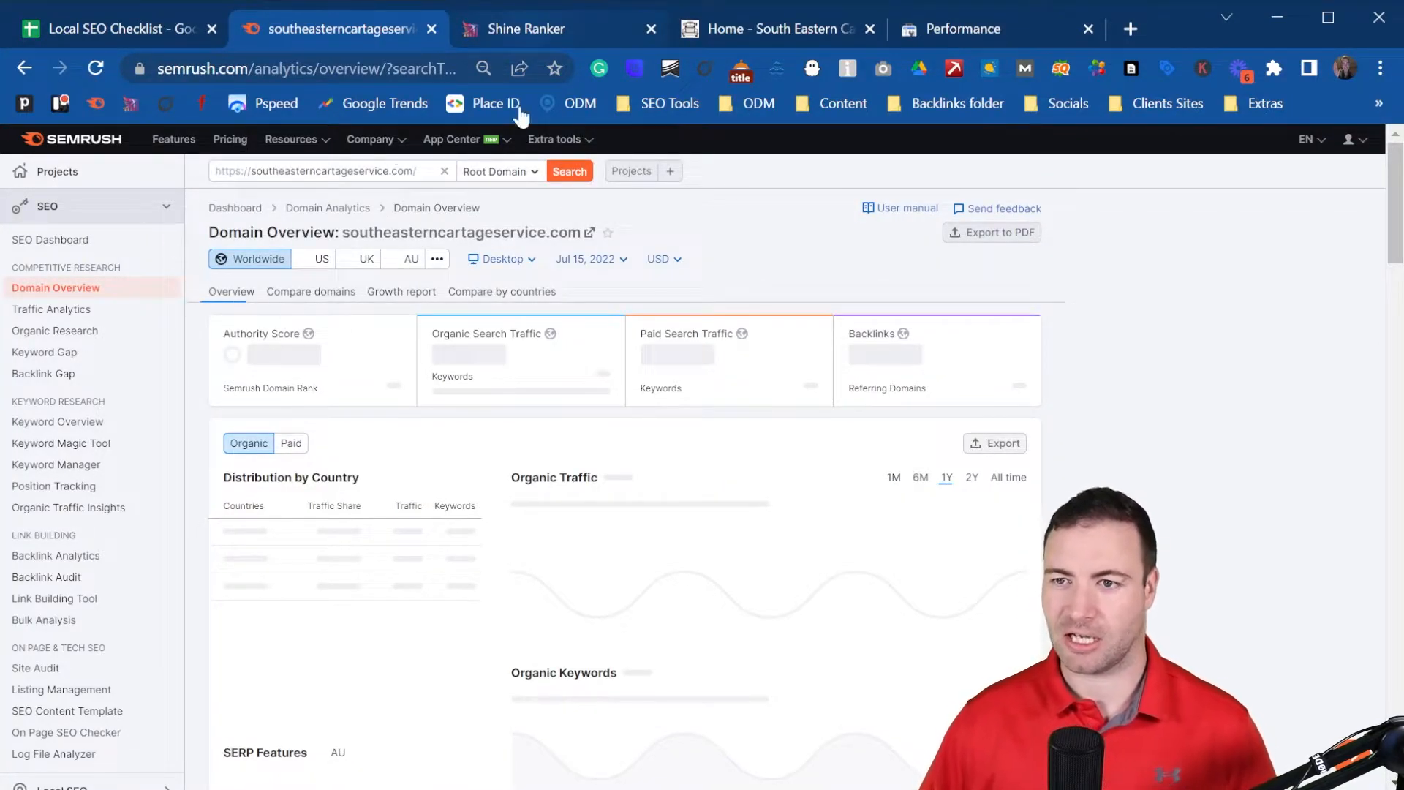
pyautogui.click(506, 22)
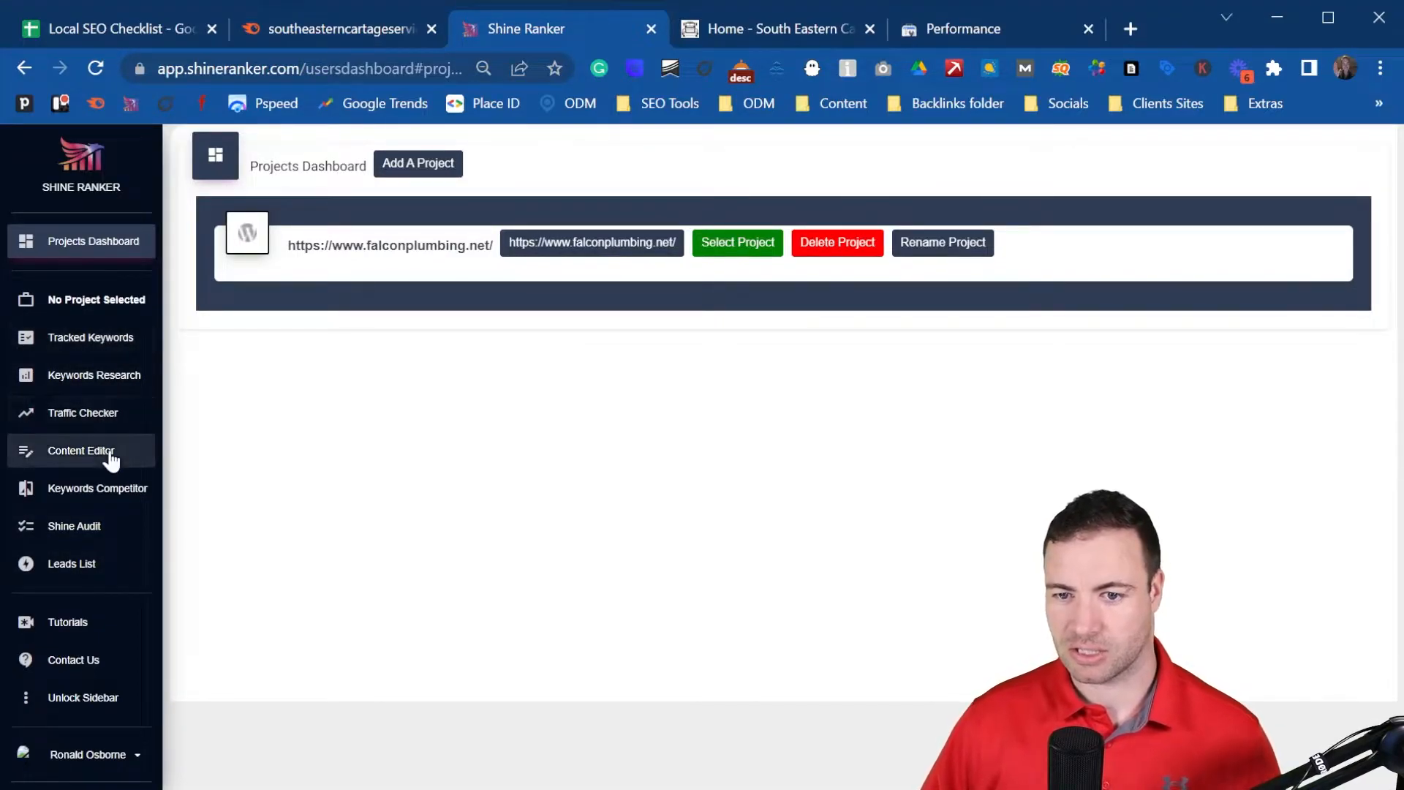
pyautogui.click(113, 416)
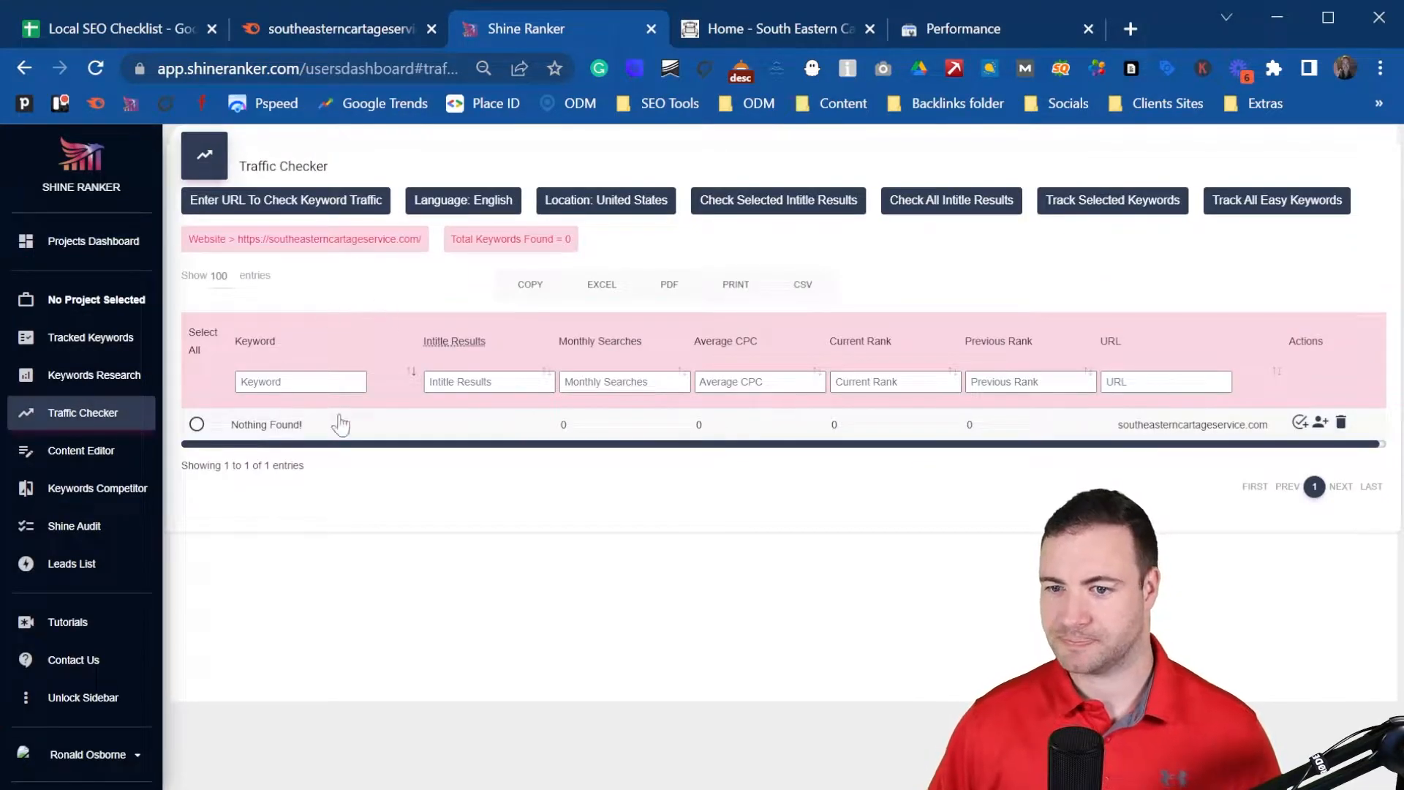
pyautogui.click(344, 207)
pyautogui.write('https://southeasterncartageservice.com/')
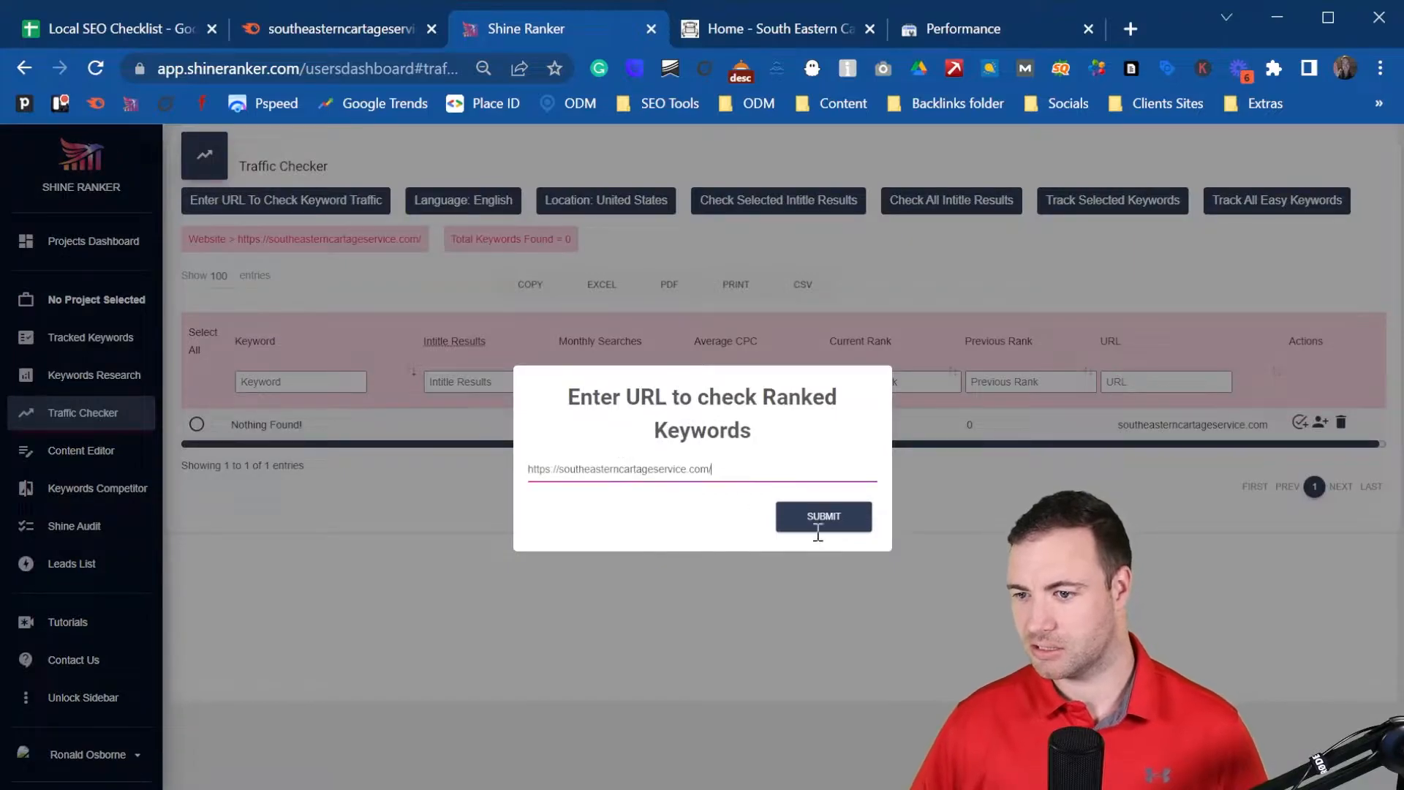
pyautogui.click(823, 517)
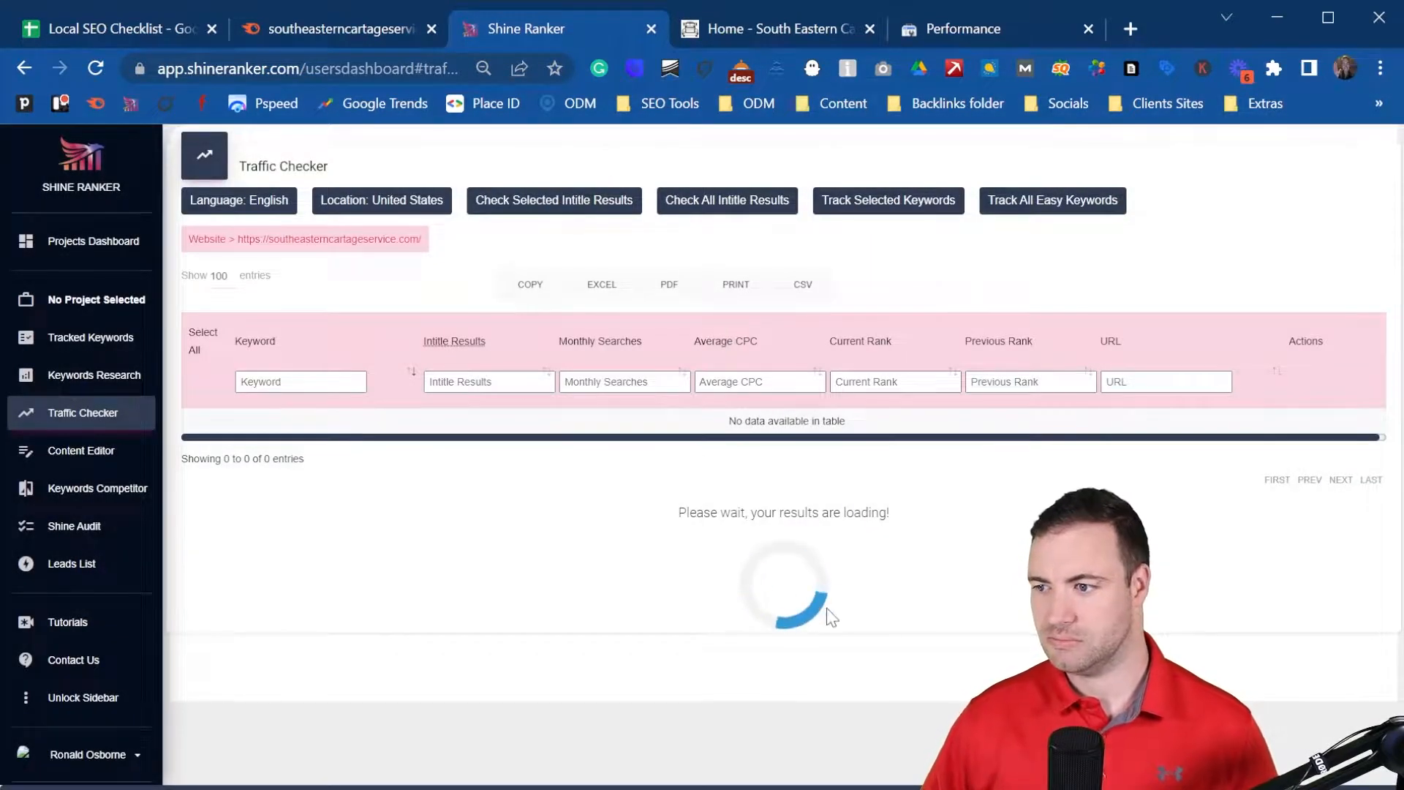
# - Glance over the Semrush domain metrics, then return to the Local SEO Checklist and highlight the Review Website - SEMRUSH row
pyautogui.click(330, 18)
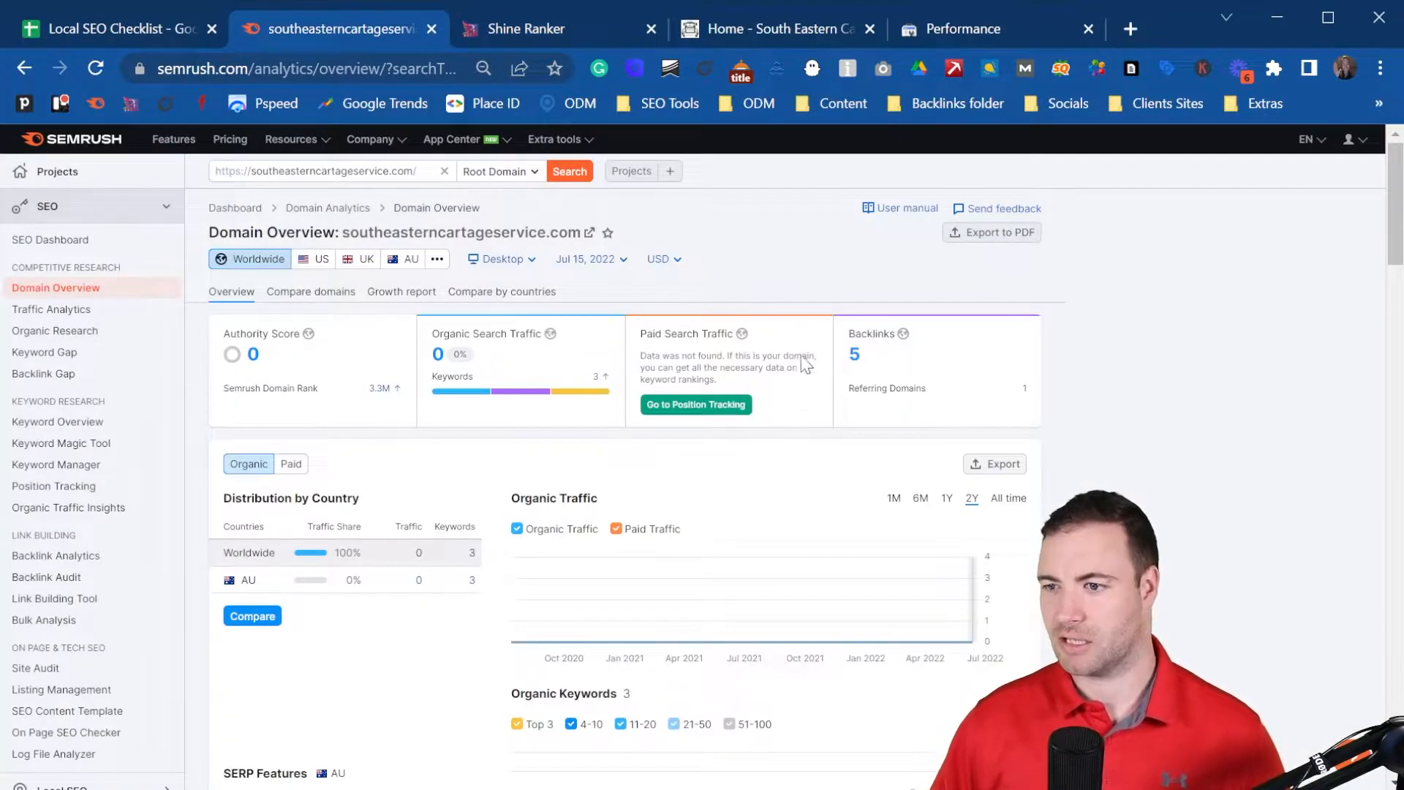
pyautogui.click(126, 33)
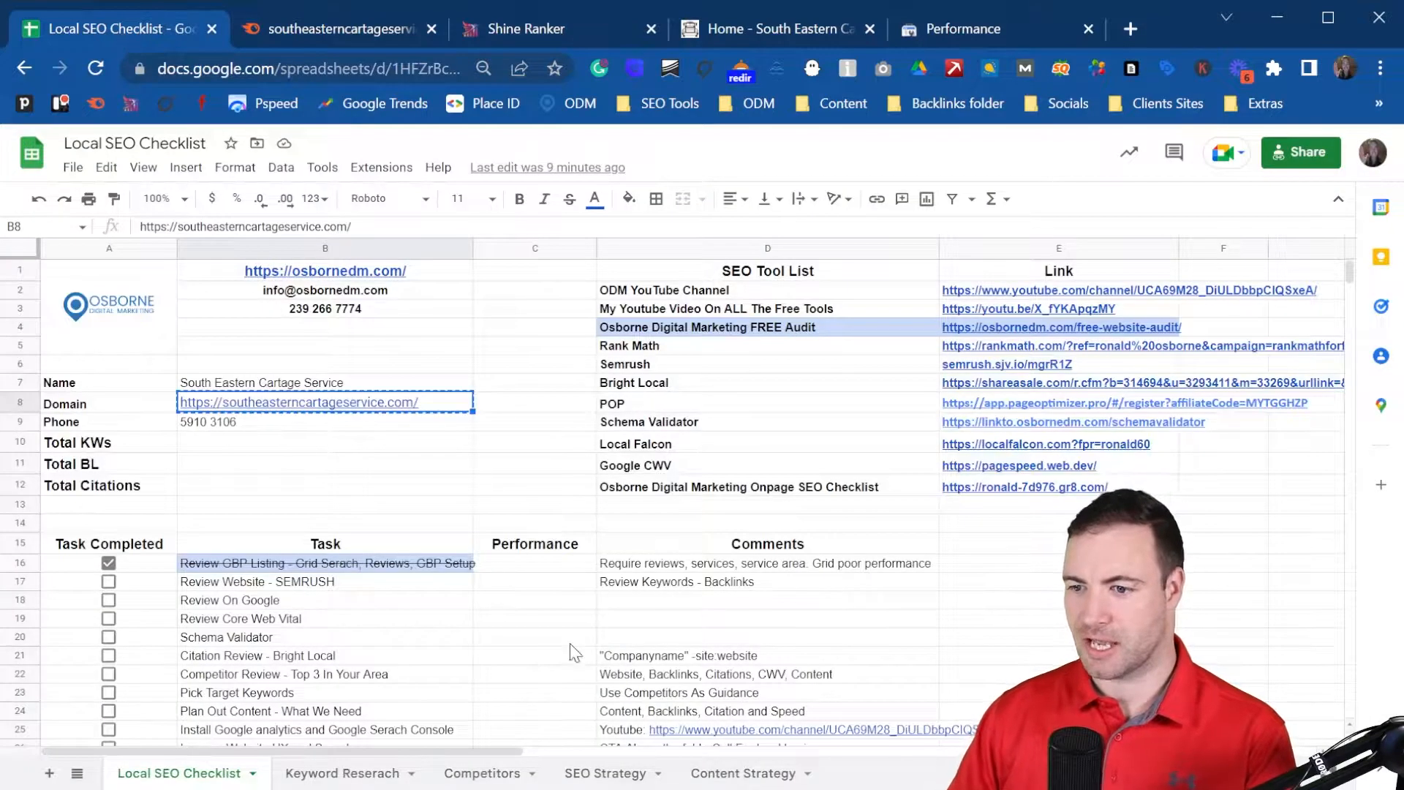
pyautogui.scroll(-1, 563, 653)
pyautogui.click(404, 525)
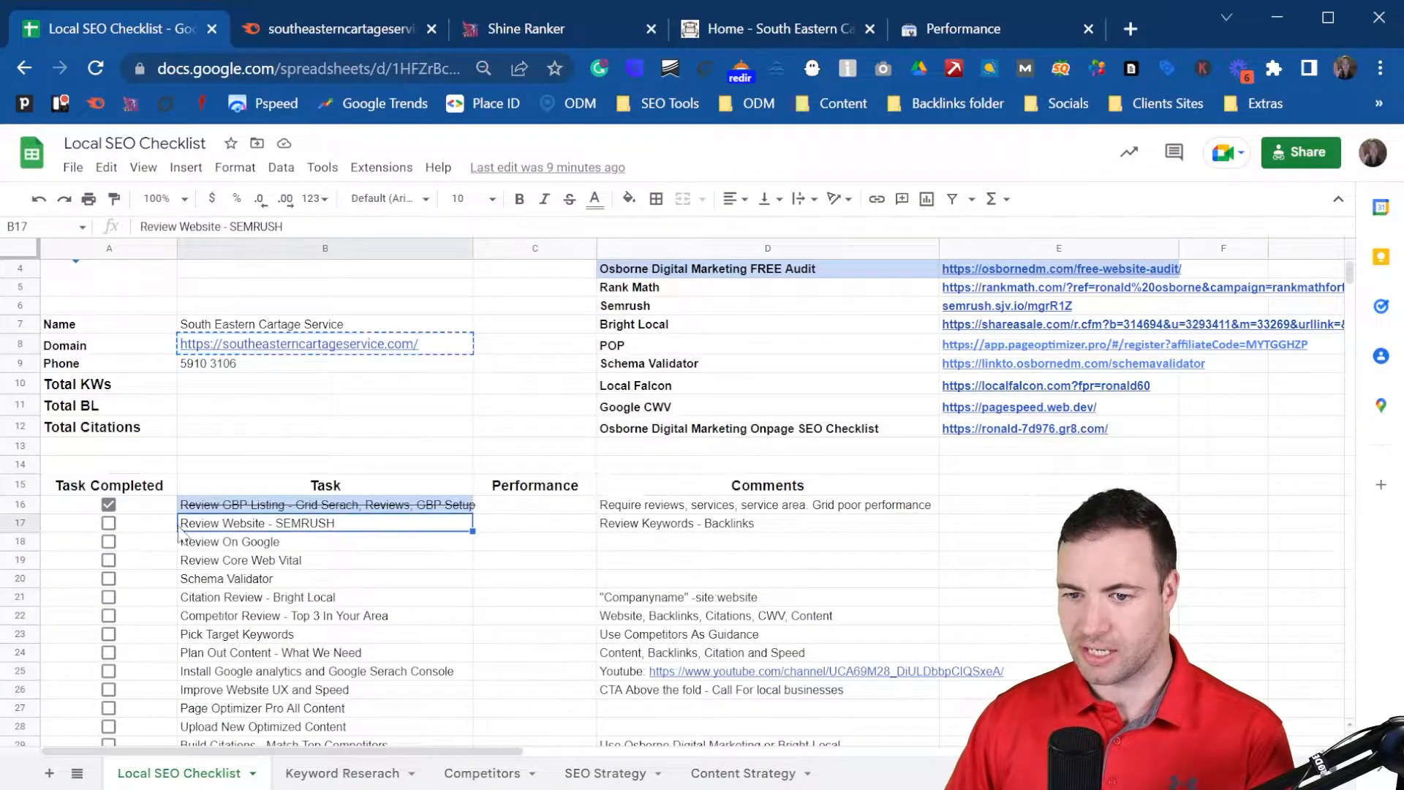
pyautogui.click(21, 525)
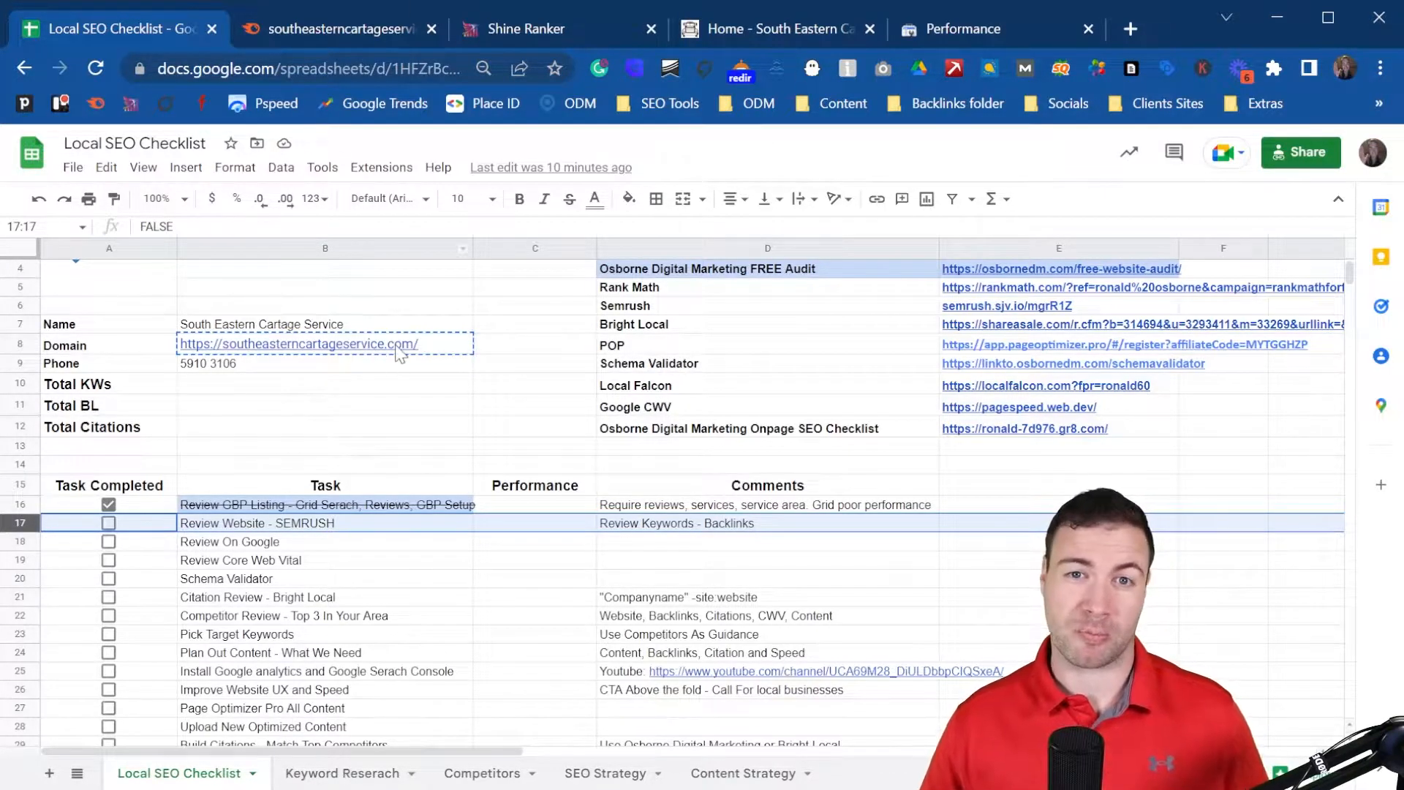
pyautogui.moveTo(398, 353)
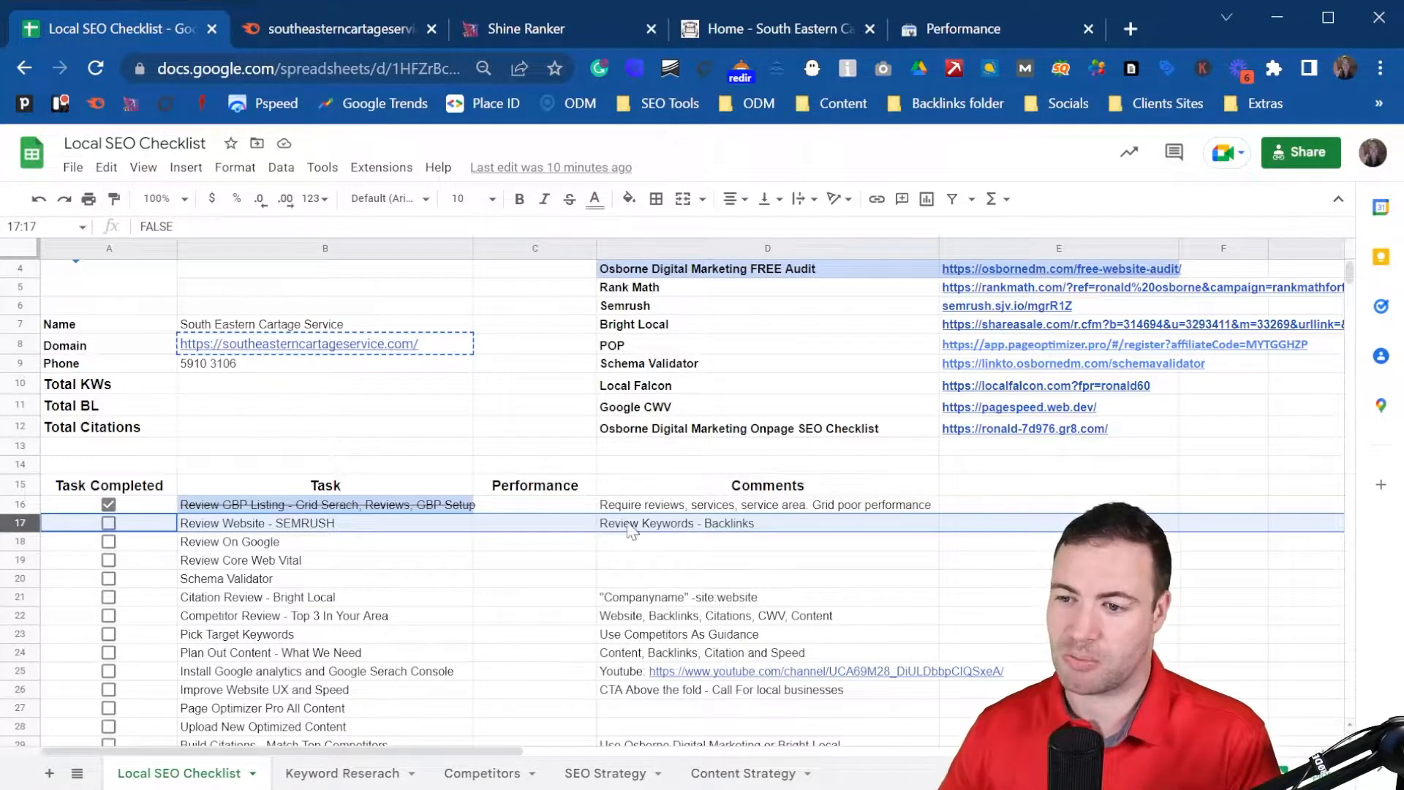
# - Filter the Semrush domain overview to Australia and examine the organic traffic, keyword trend and top organic keywords
pyautogui.click(386, 41)
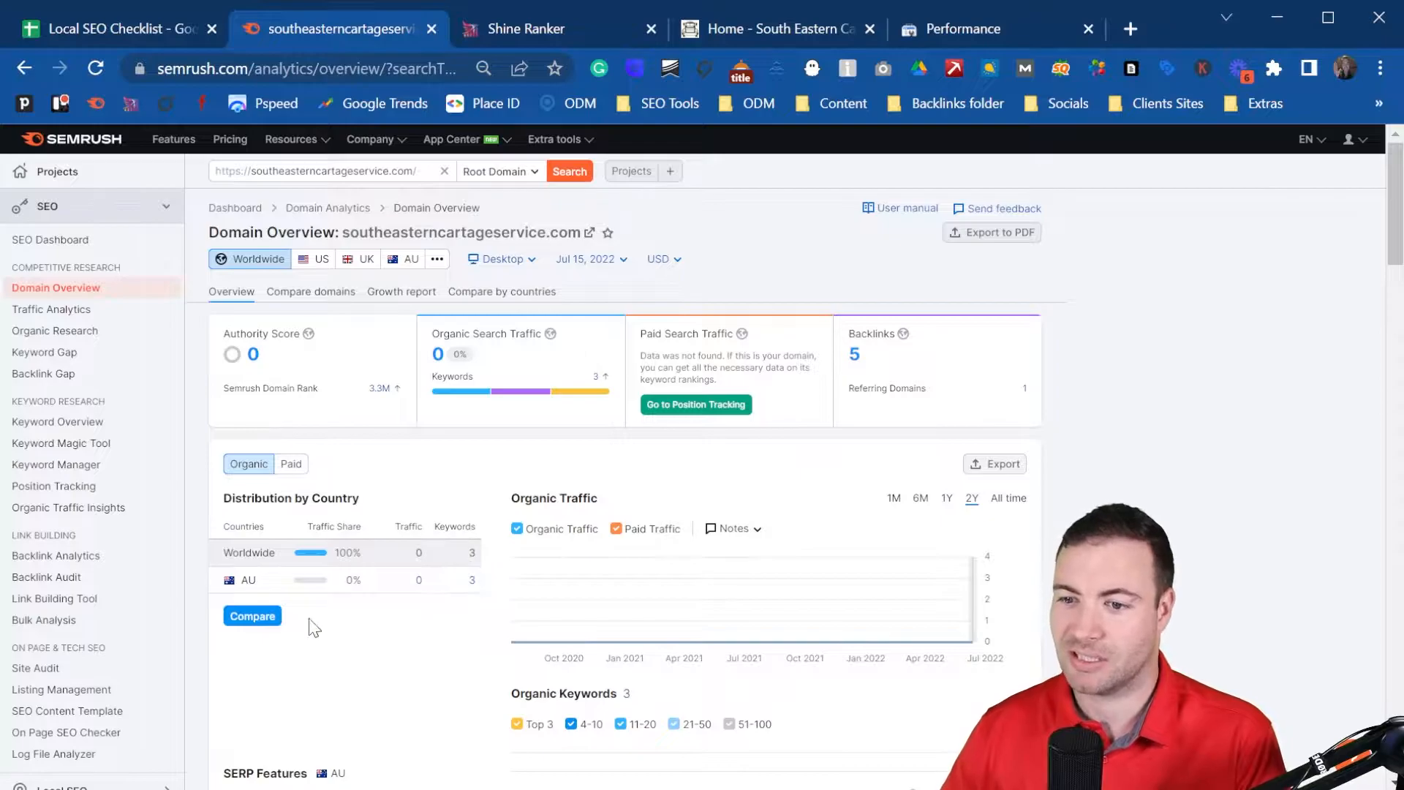
pyautogui.scroll(-1, 260, 591)
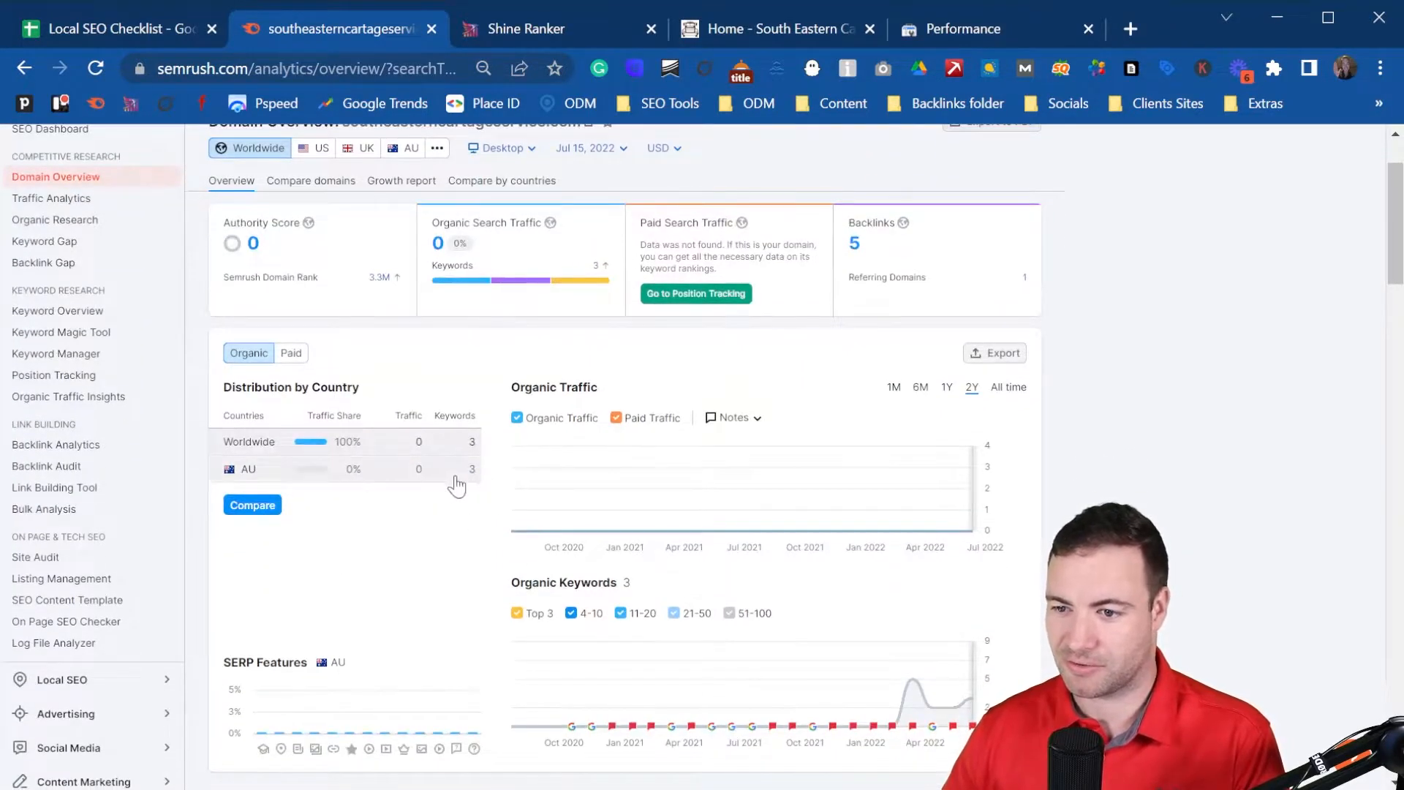
pyautogui.click(269, 475)
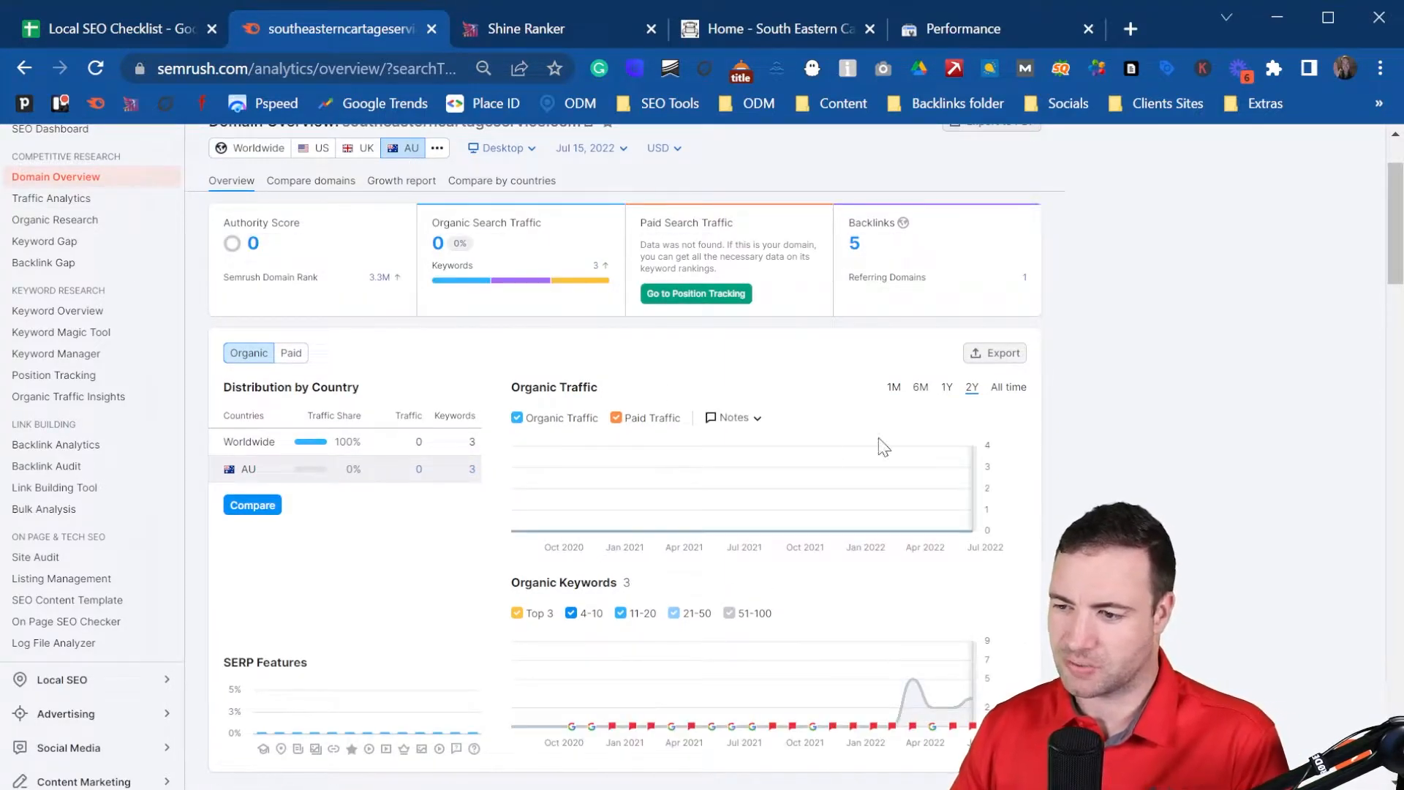
pyautogui.scroll(-1, 919, 494)
pyautogui.moveTo(969, 580)
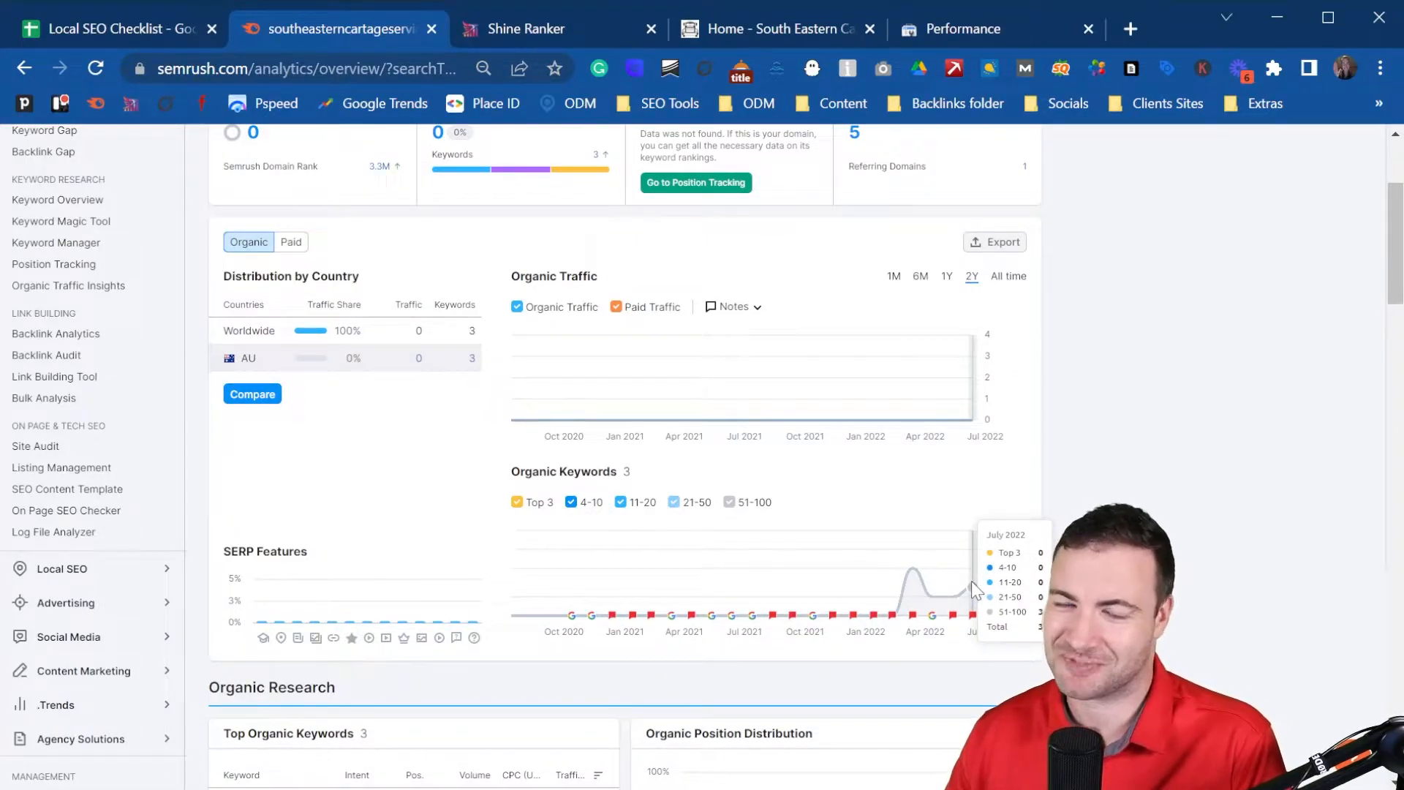
pyautogui.scroll(-5, 865, 556)
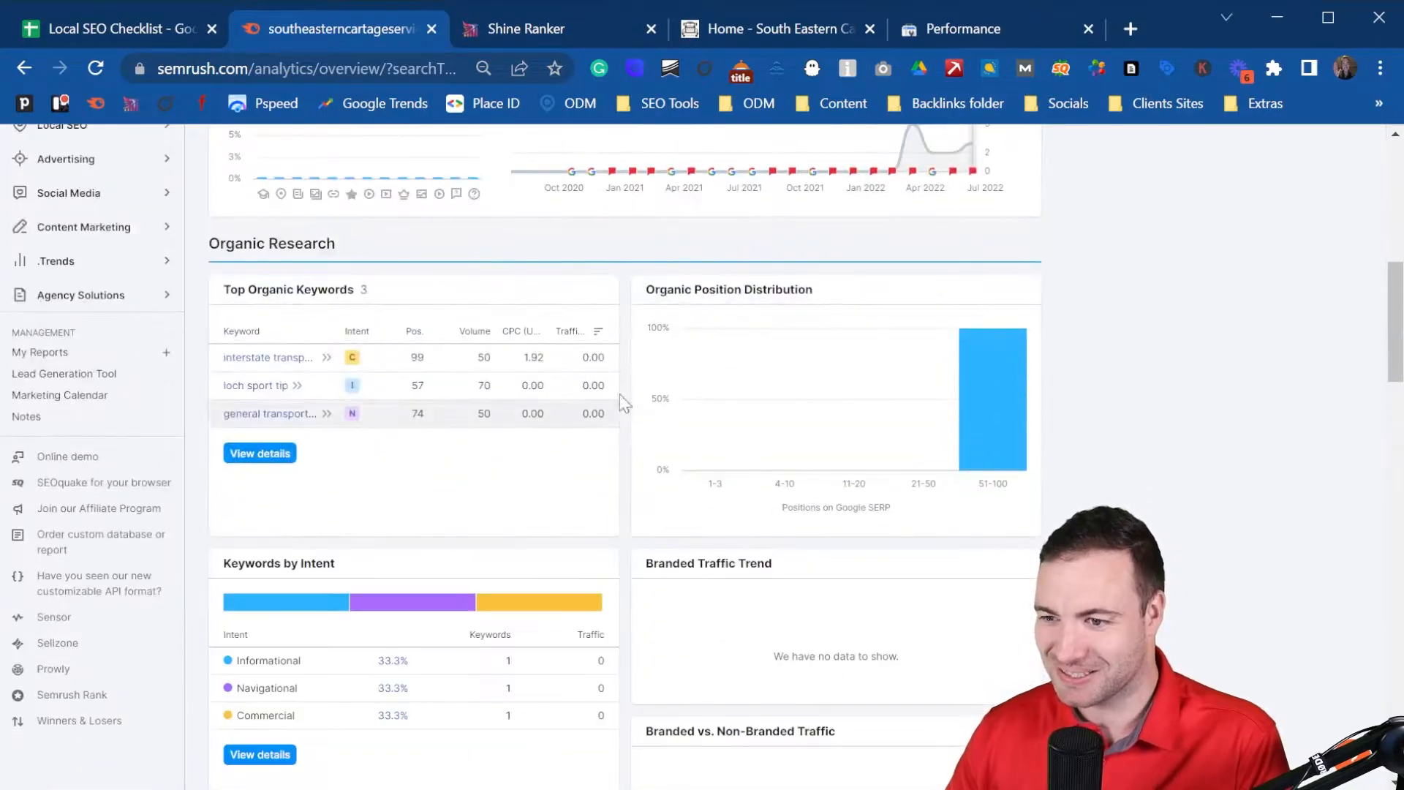
pyautogui.scroll(3, 800, 411)
pyautogui.scroll(-3, 841, 424)
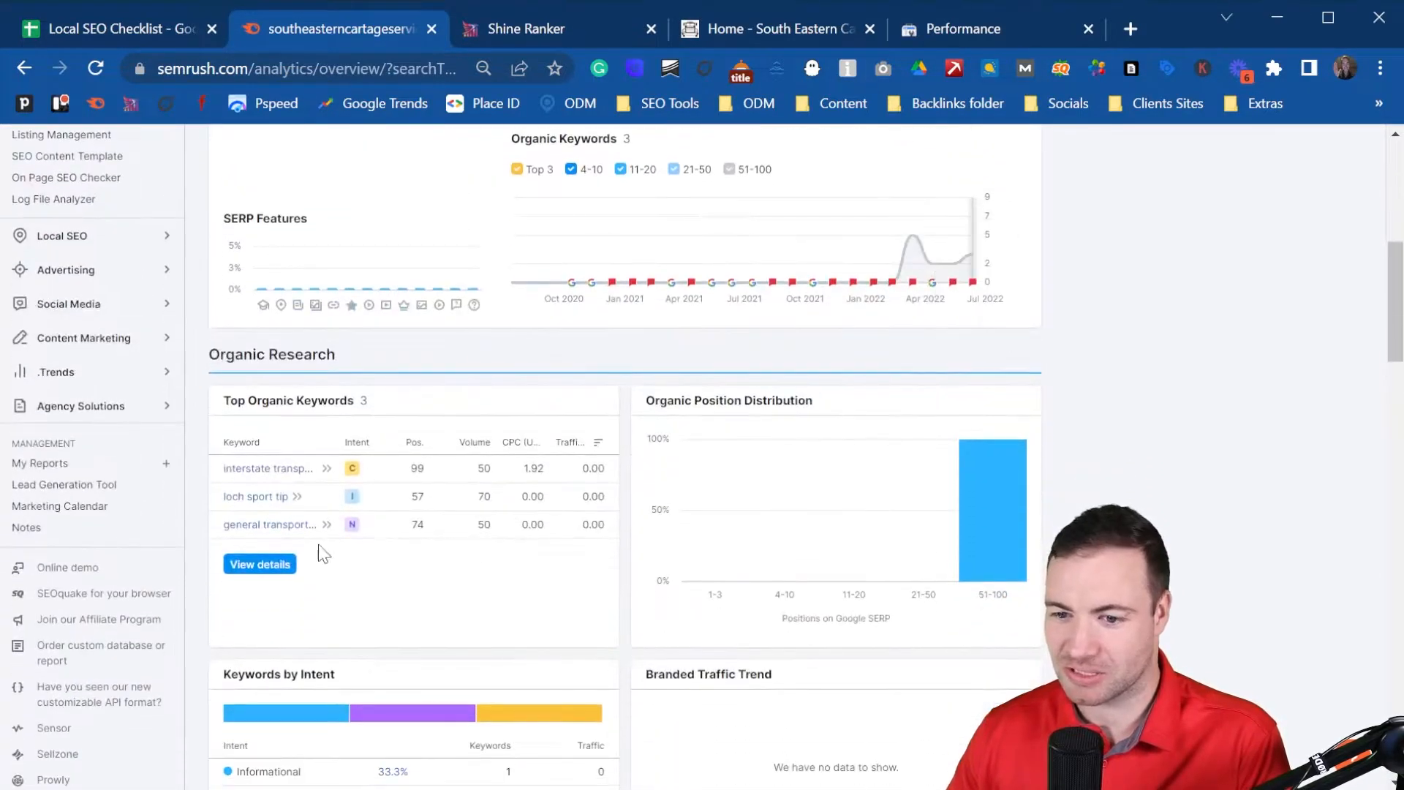
# - Open the detailed organic keyword positions for the domain and compare them with Shine Ranker's Traffic Checker results
pyautogui.click(282, 571)
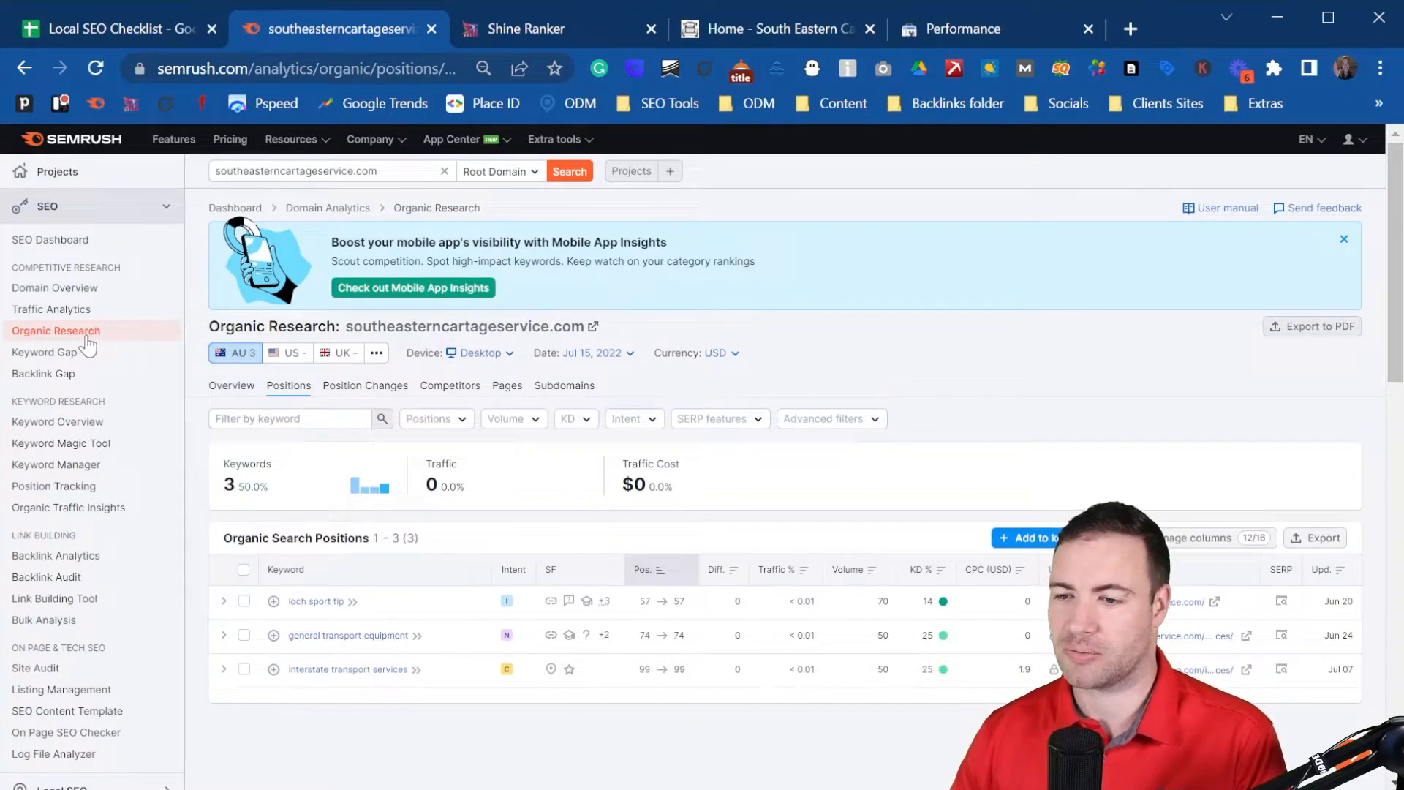
pyautogui.scroll(-2, 579, 395)
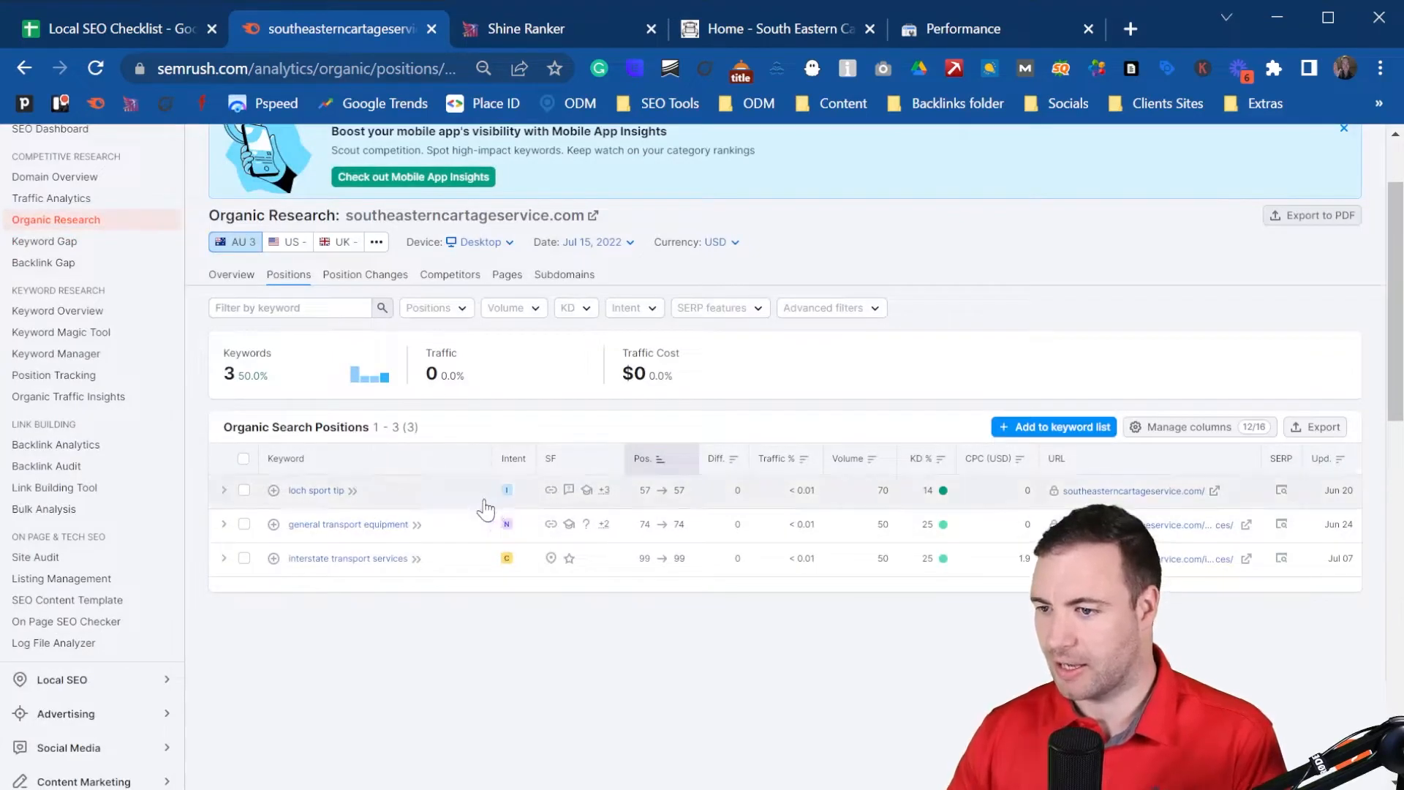
pyautogui.scroll(-2, 509, 501)
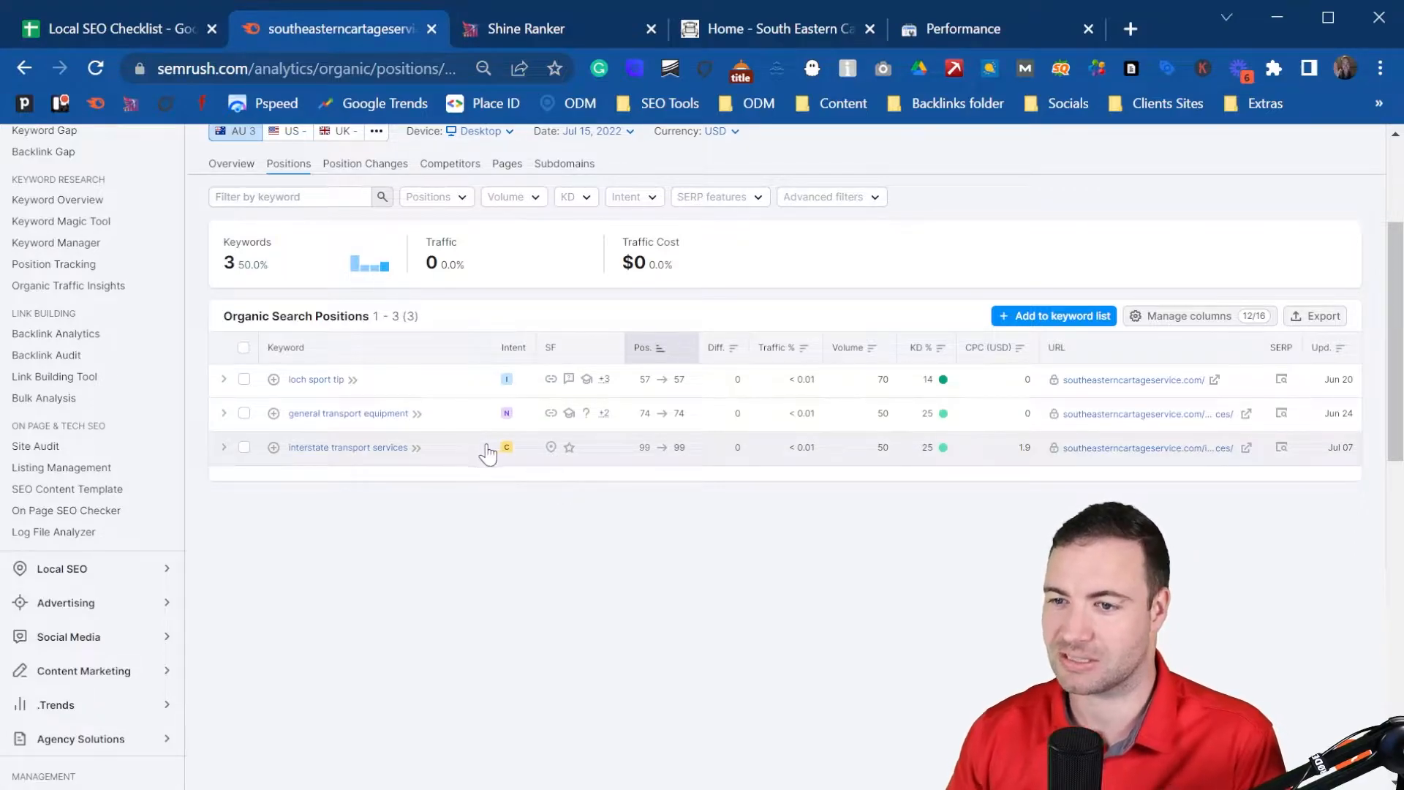
pyautogui.click(562, 24)
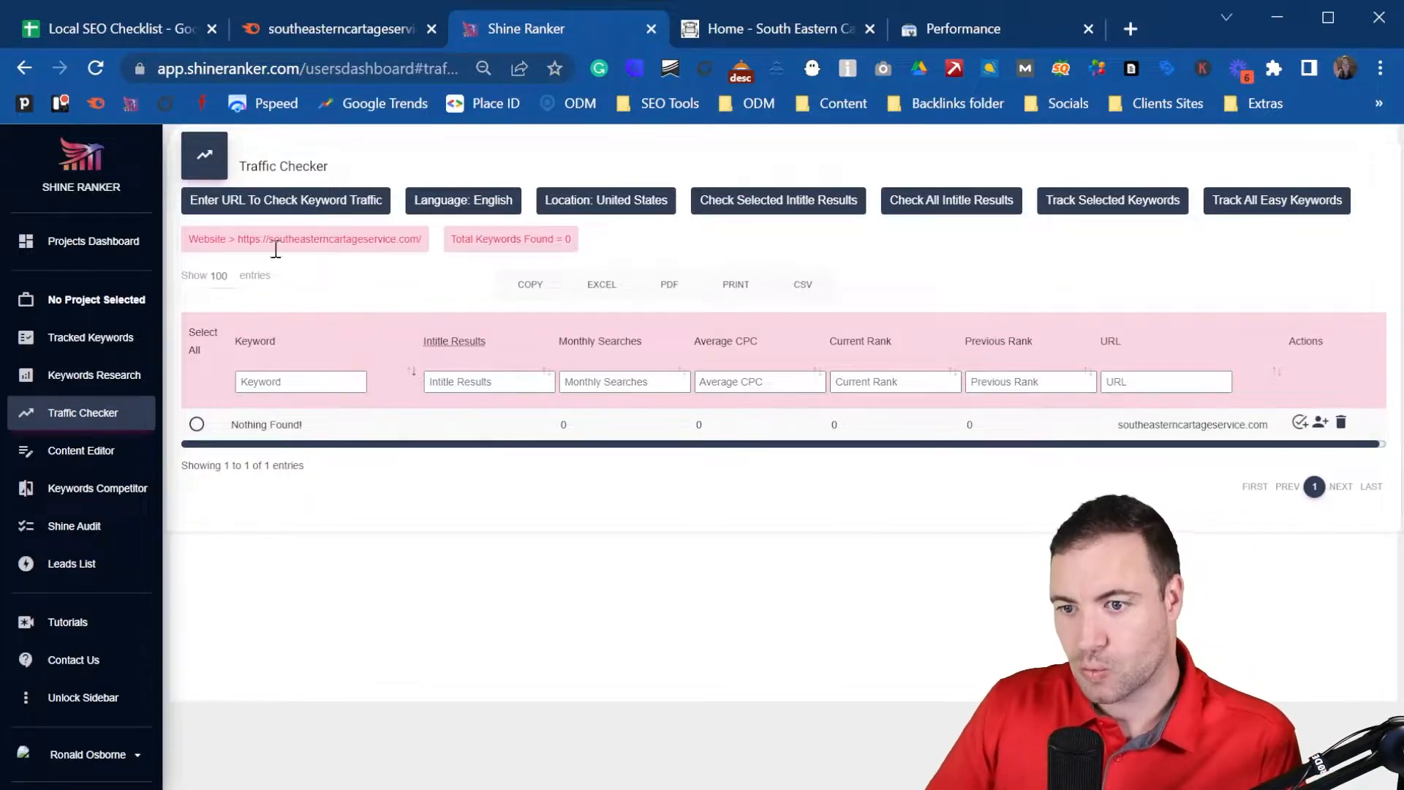
pyautogui.click(383, 25)
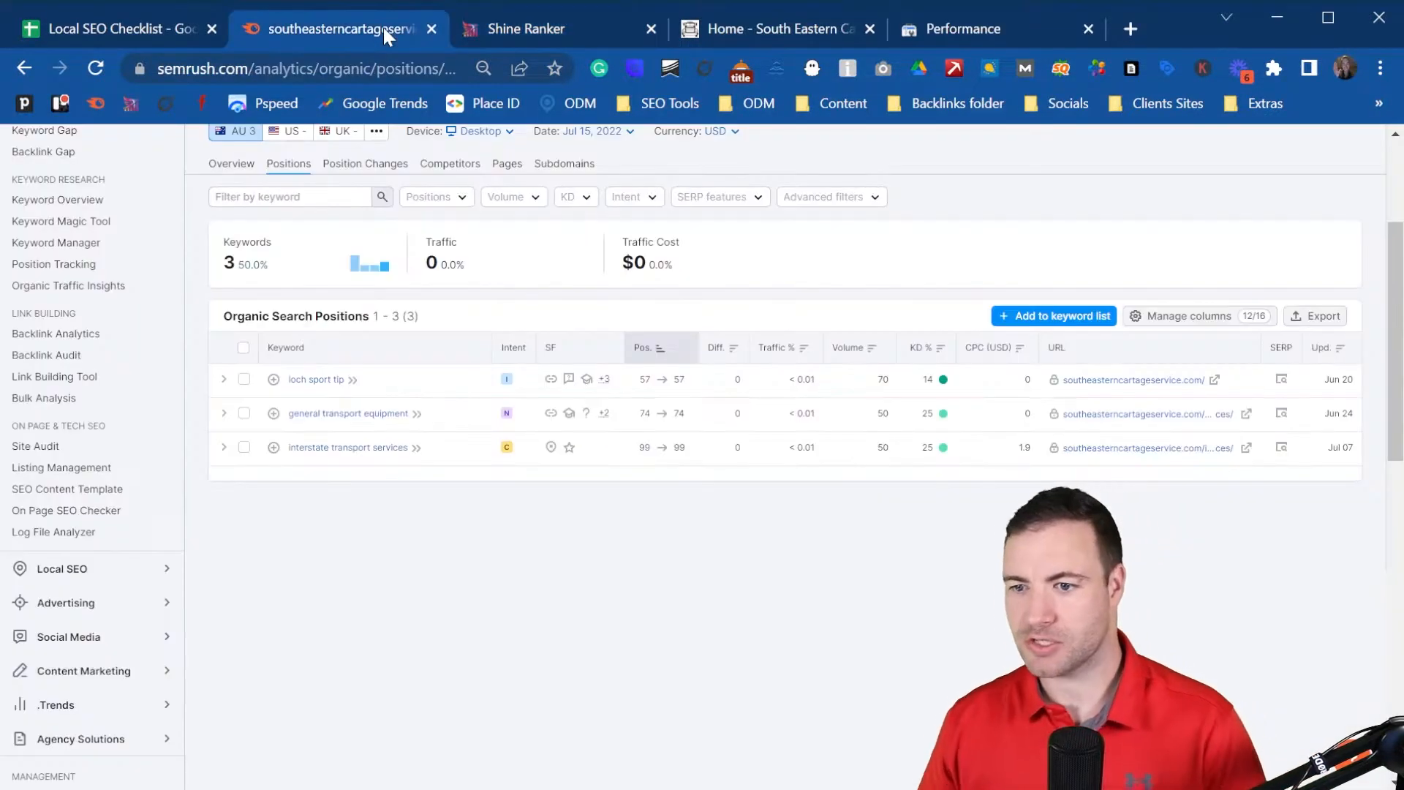
pyautogui.scroll(3, 495, 327)
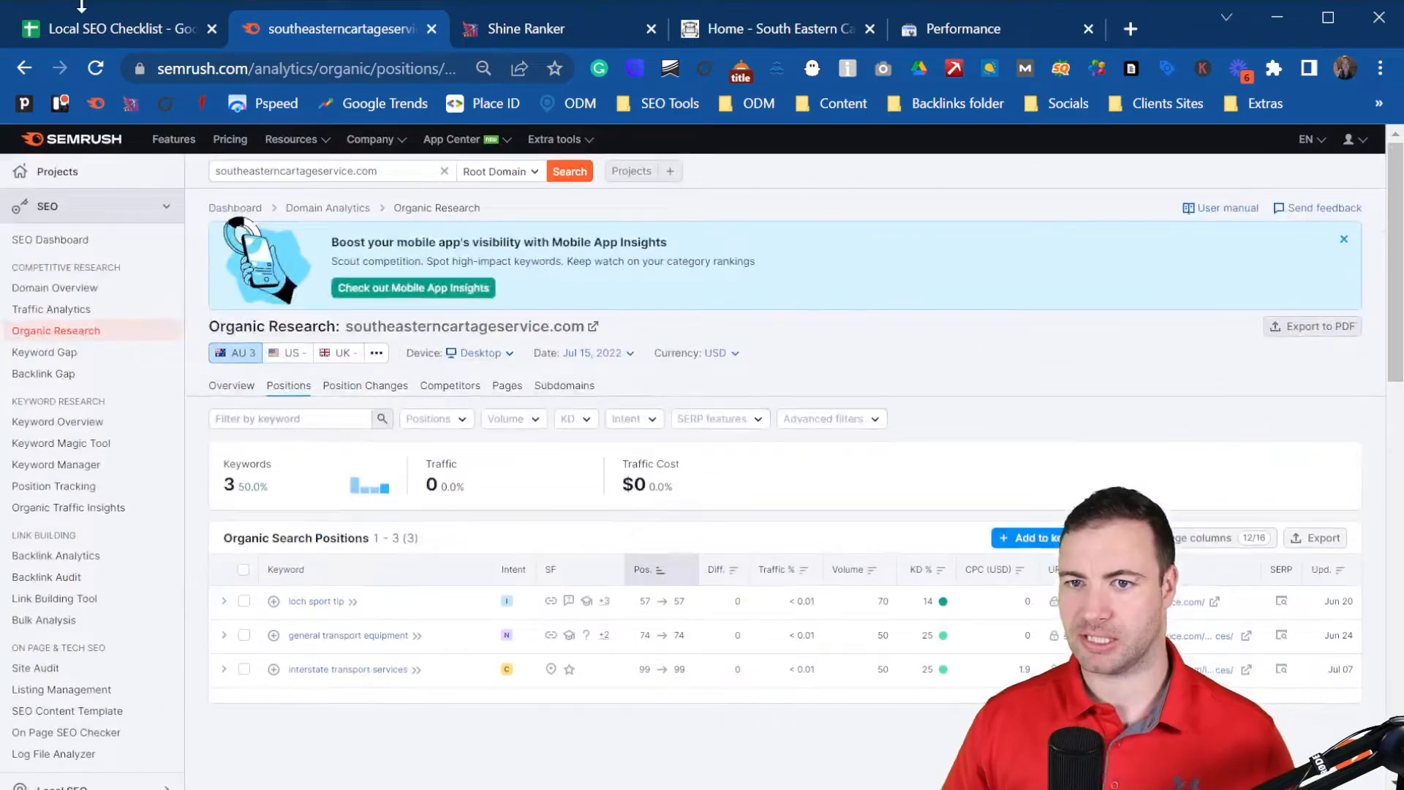
# - Record 3 for Total KWs and 5 for Total BL in the Local SEO Checklist, and return to Semrush's organic positions
pyautogui.click(96, 21)
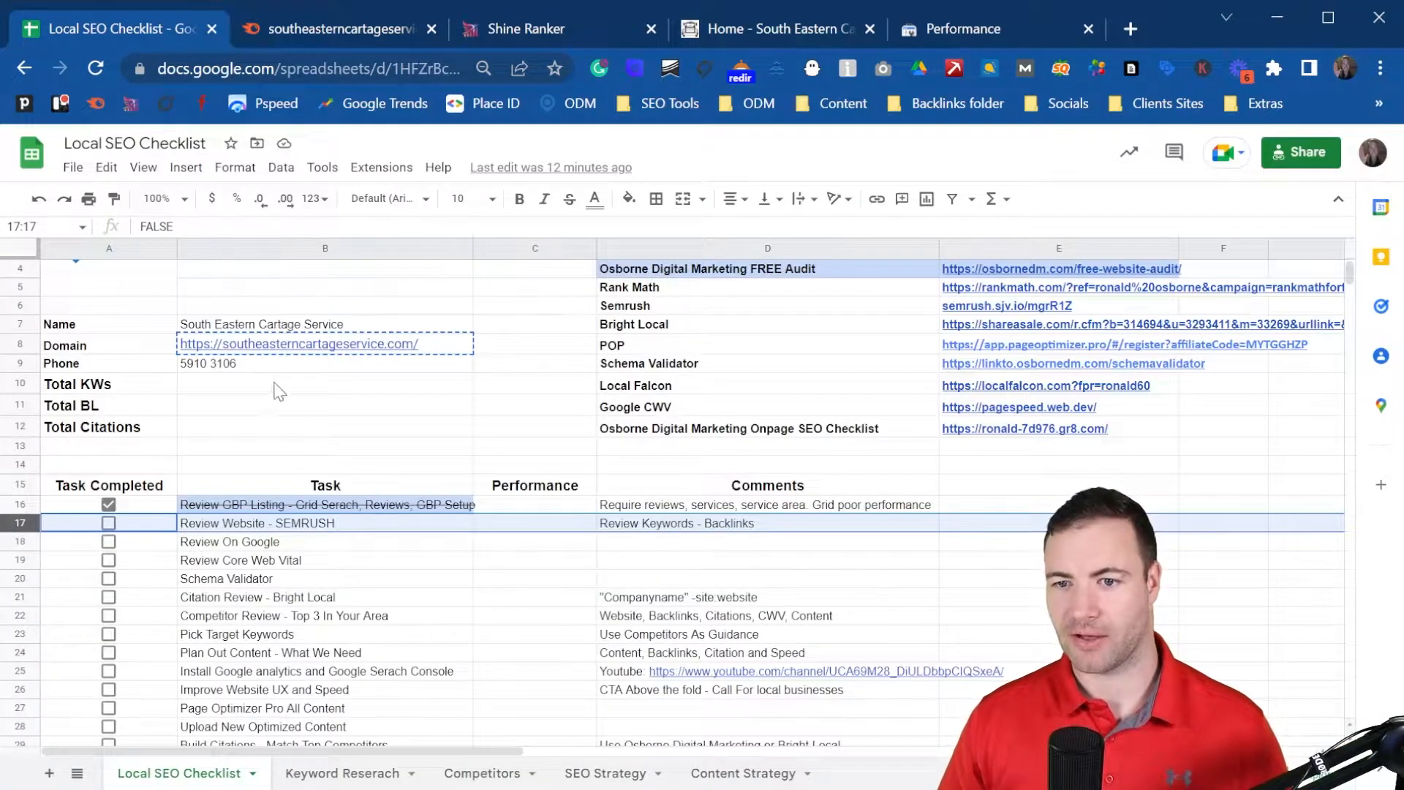
pyautogui.click(241, 389)
pyautogui.write('3')
pyautogui.press('Return')
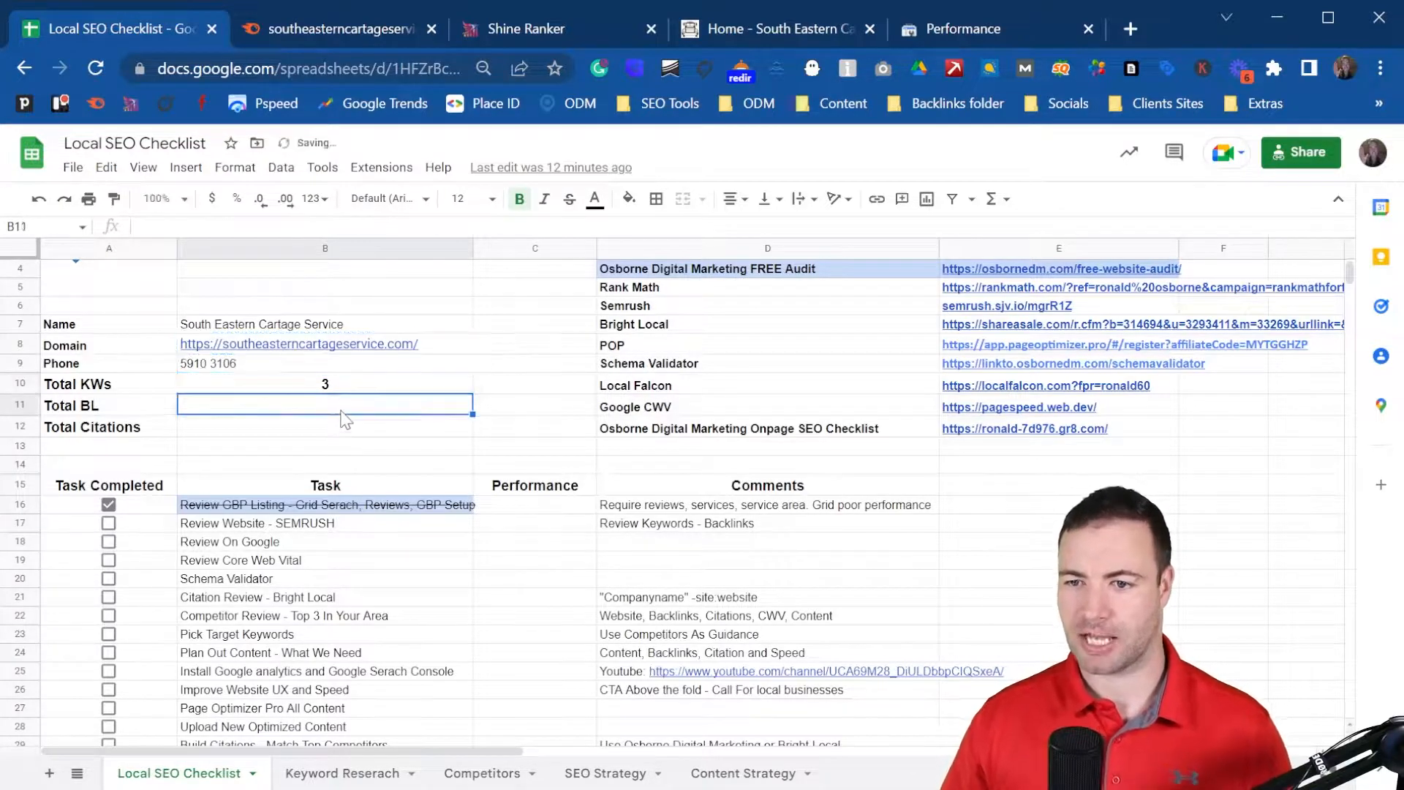
pyautogui.write('5')
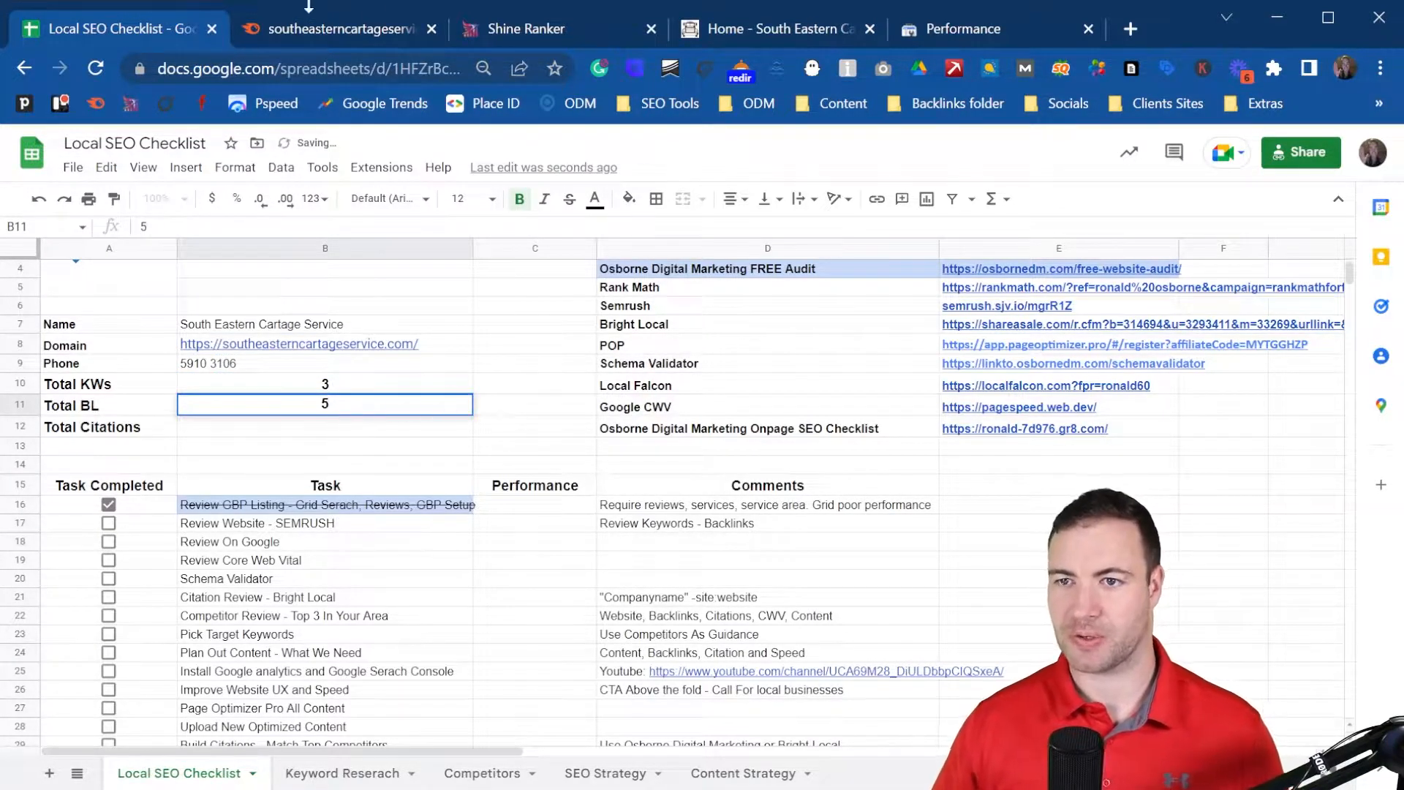
pyautogui.click(310, 28)
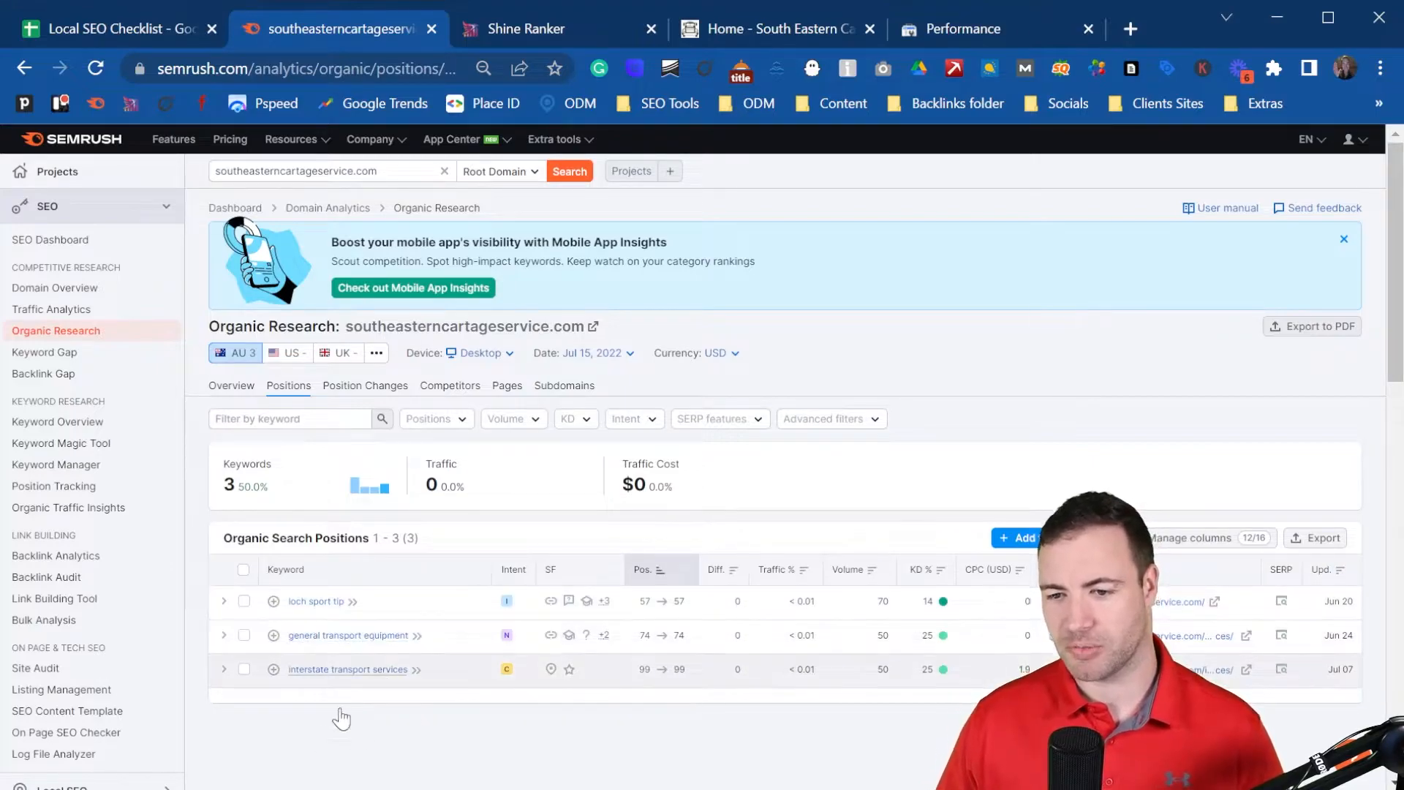
# - Switch to the Local SEO Checklist, open its Keyword Research sheet and select the first empty SERP Position cell
pyautogui.click(143, 35)
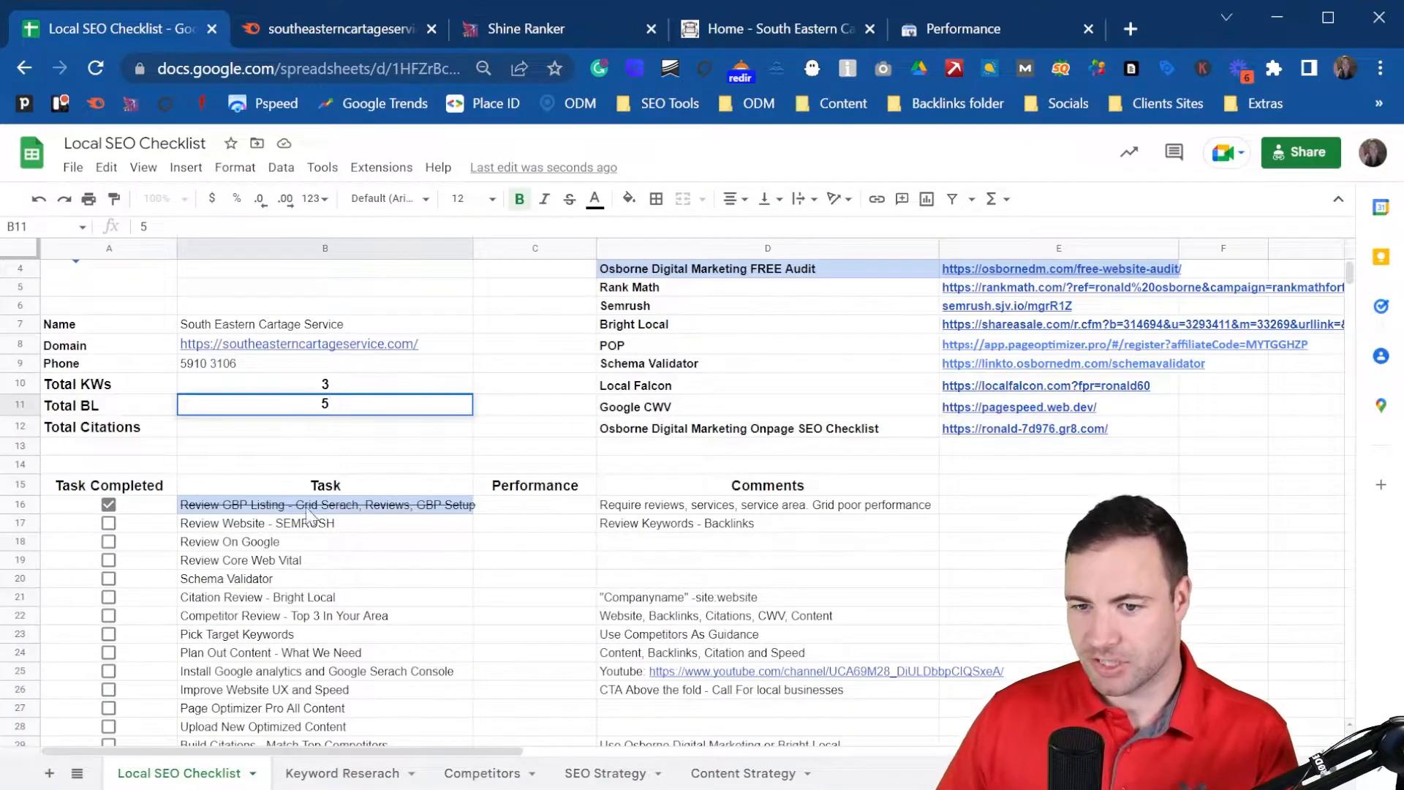
pyautogui.click(375, 387)
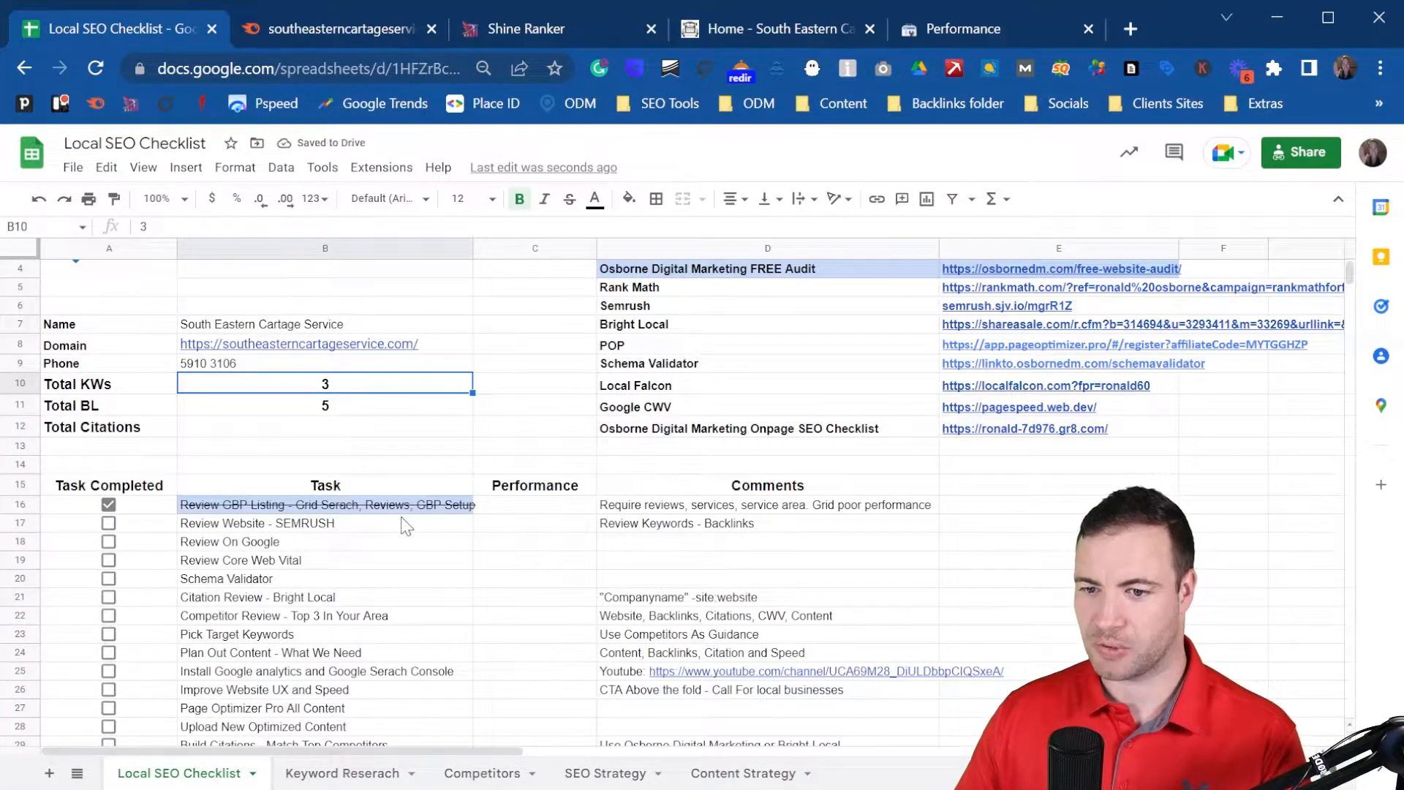
pyautogui.scroll(-1, 410, 519)
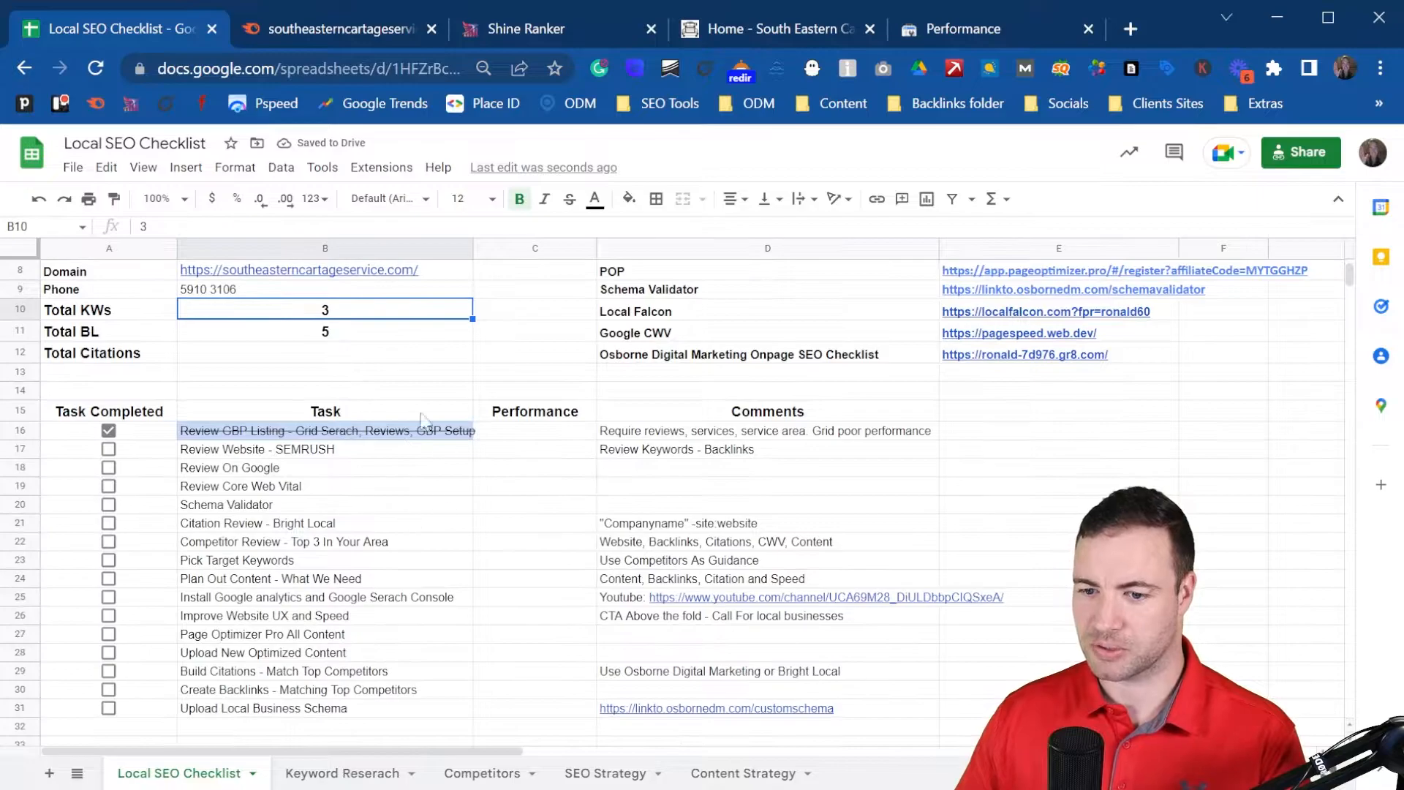
pyautogui.click(363, 774)
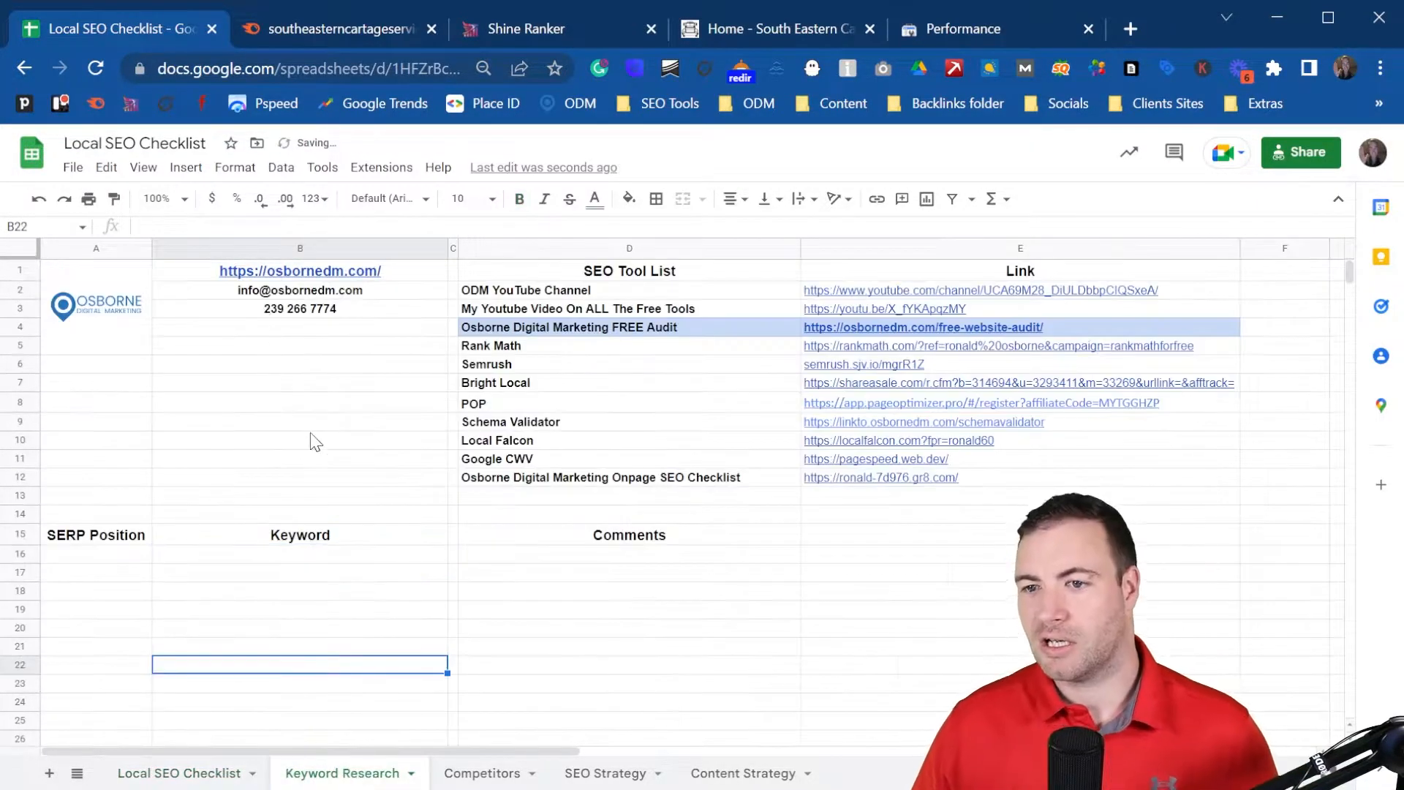
pyautogui.click(101, 564)
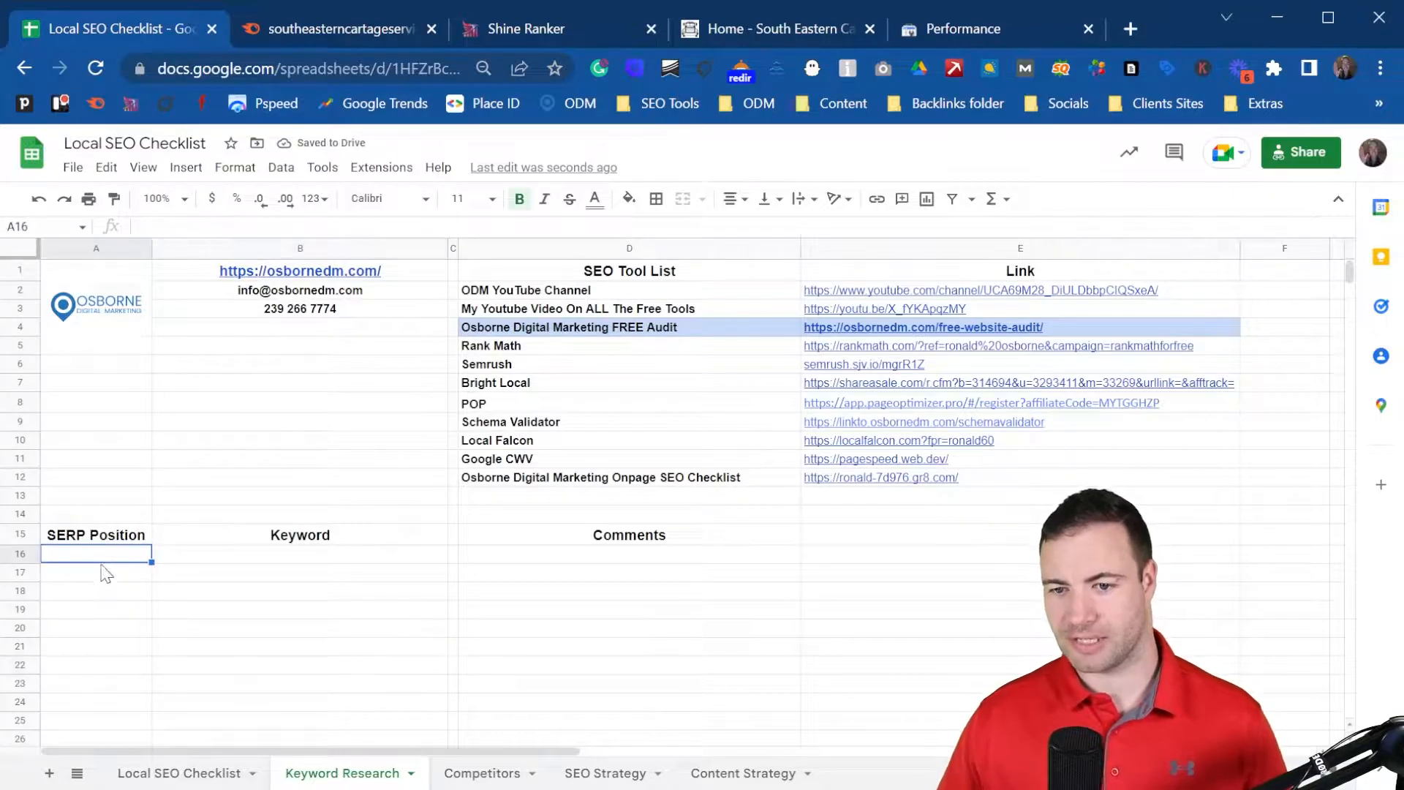
# - Compare Semrush's organic keyword positions with Shine Ranker's Traffic Checker results and return to the Keyword Research sheet
pyautogui.click(307, 24)
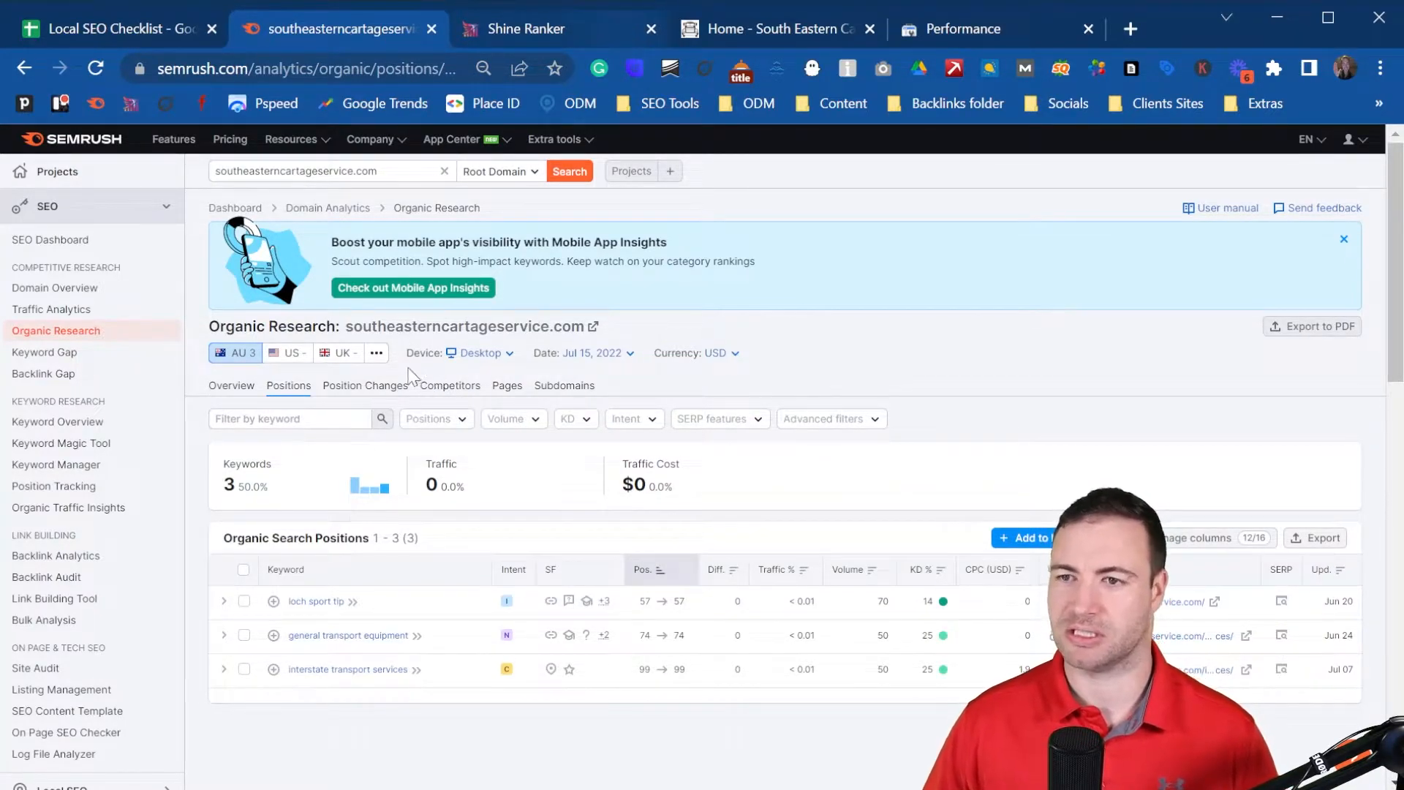
pyautogui.click(530, 36)
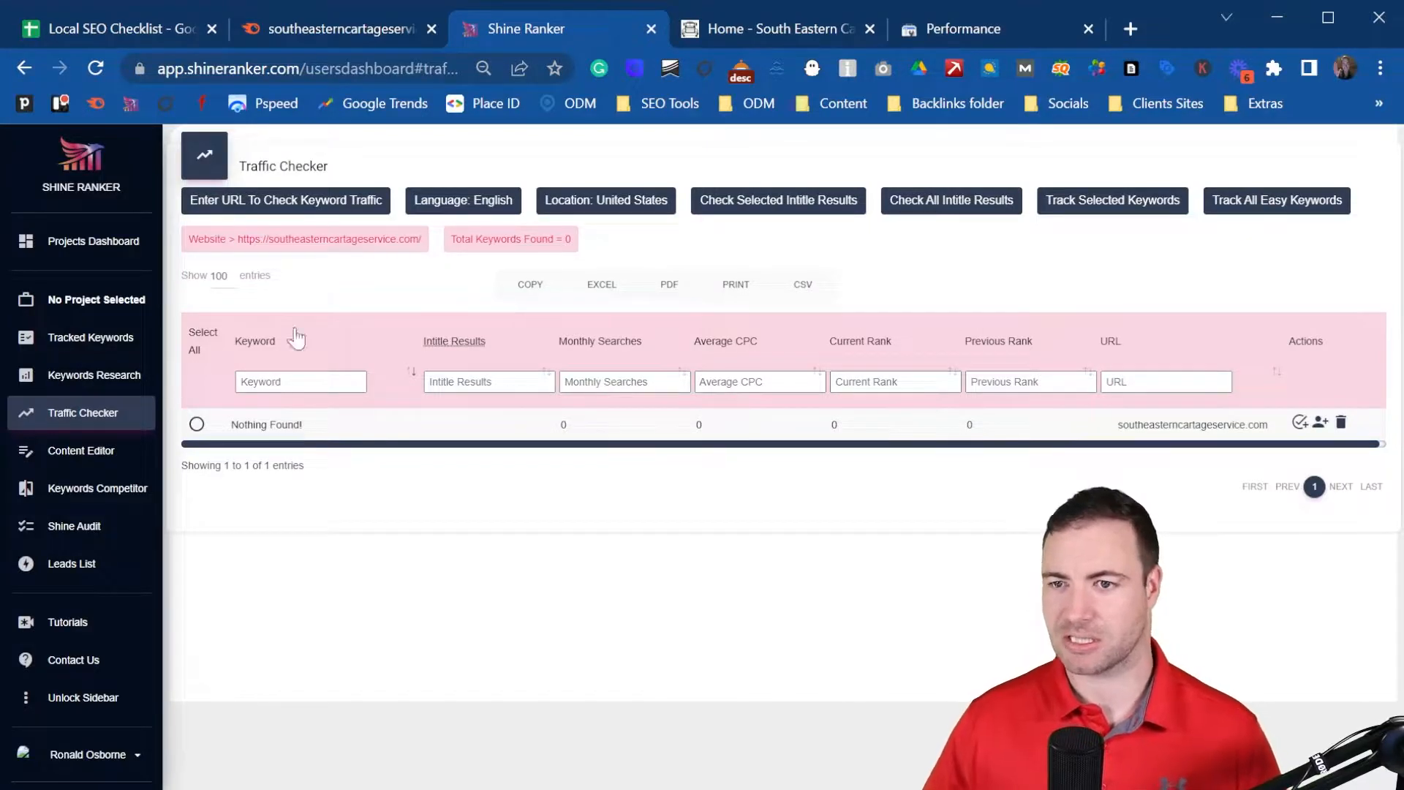
pyautogui.click(120, 31)
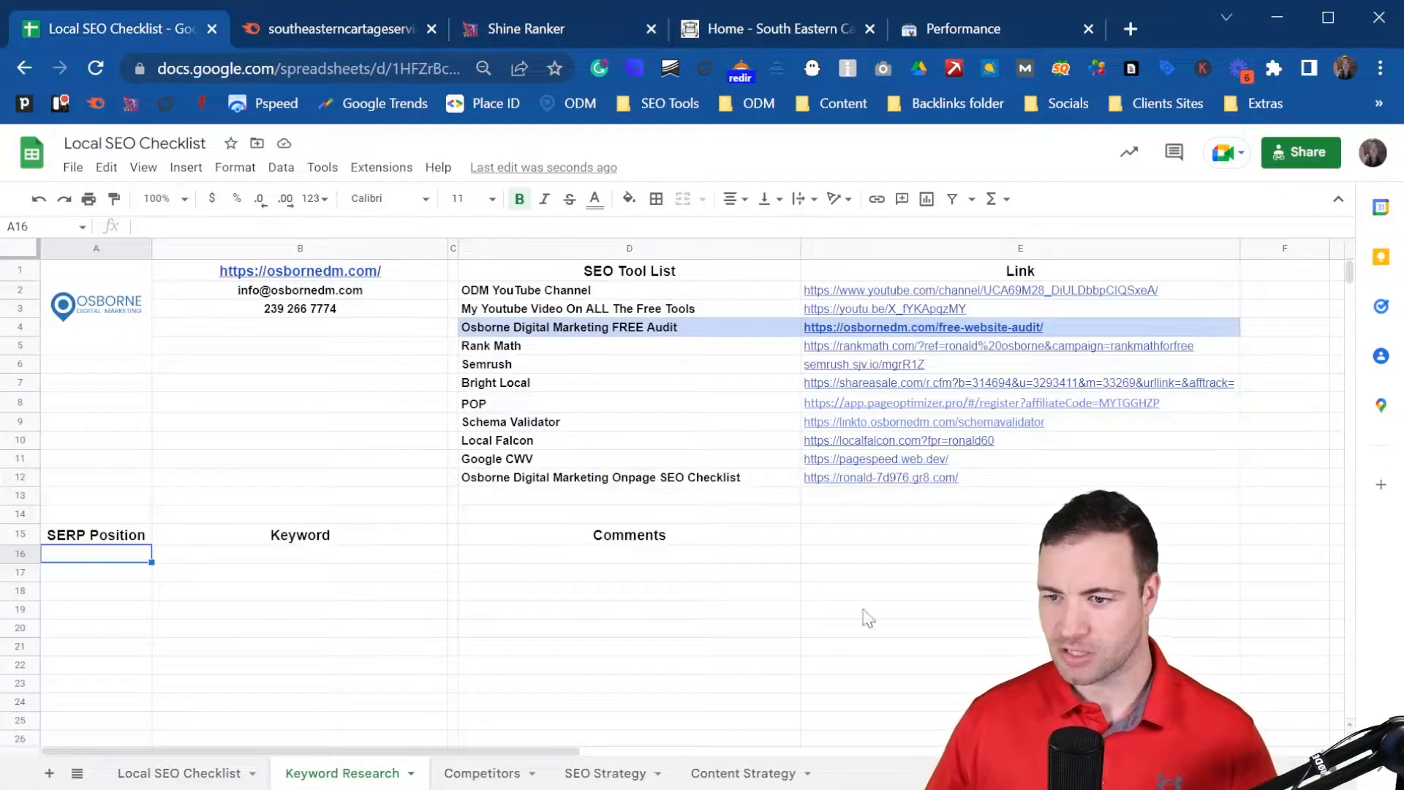
# - Export the domain's organic search positions from Semrush as a CSV file and open the downloaded file
pyautogui.click(289, 31)
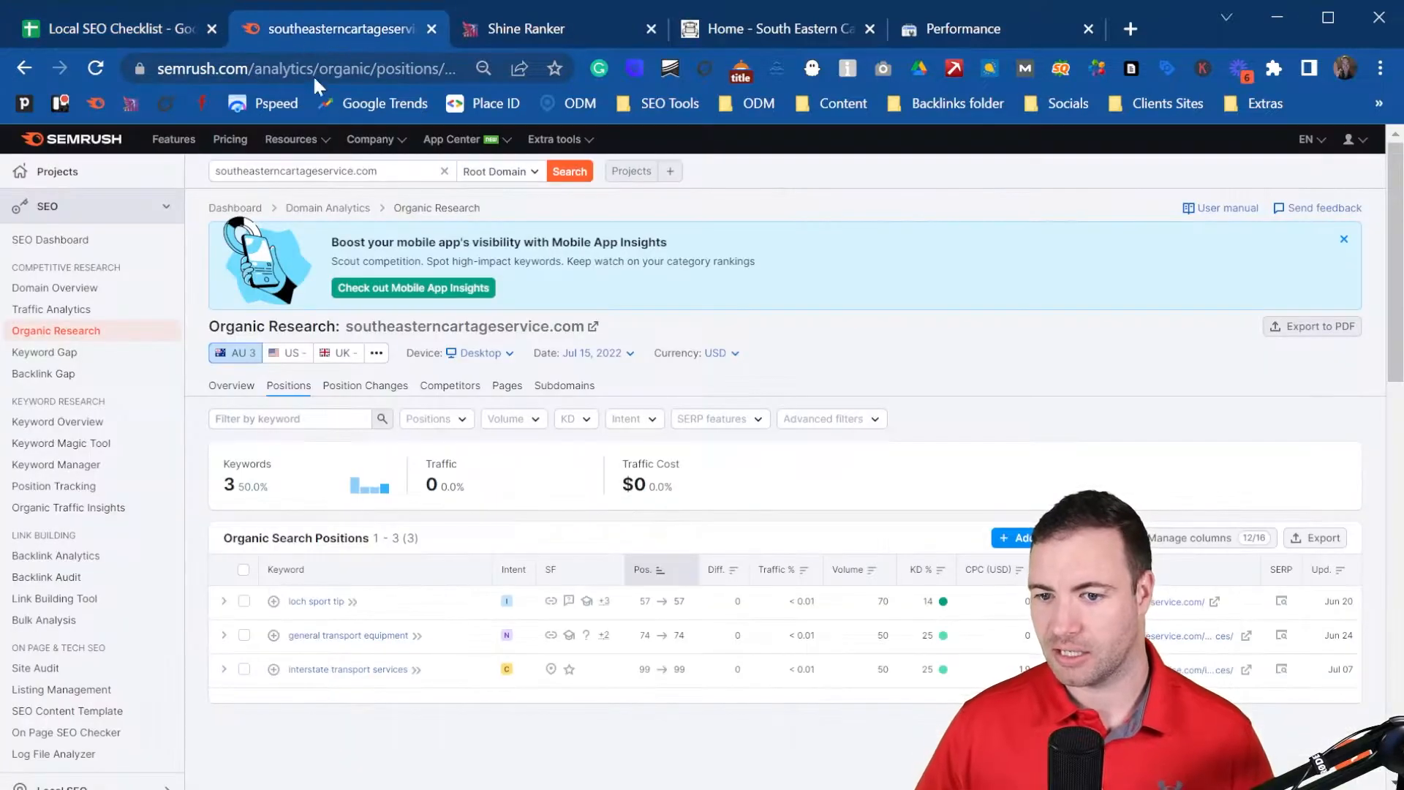
pyautogui.click(1313, 541)
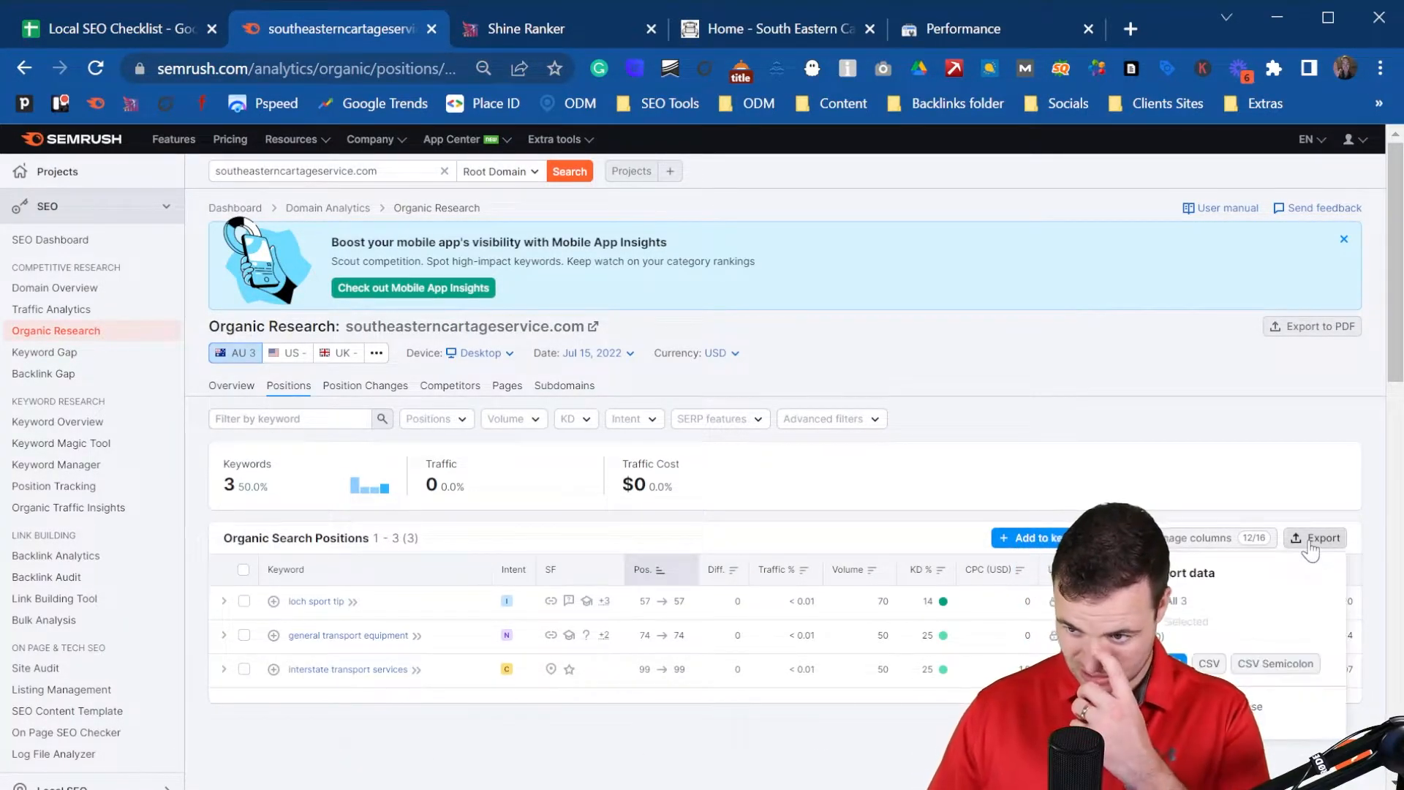
pyautogui.click(1209, 664)
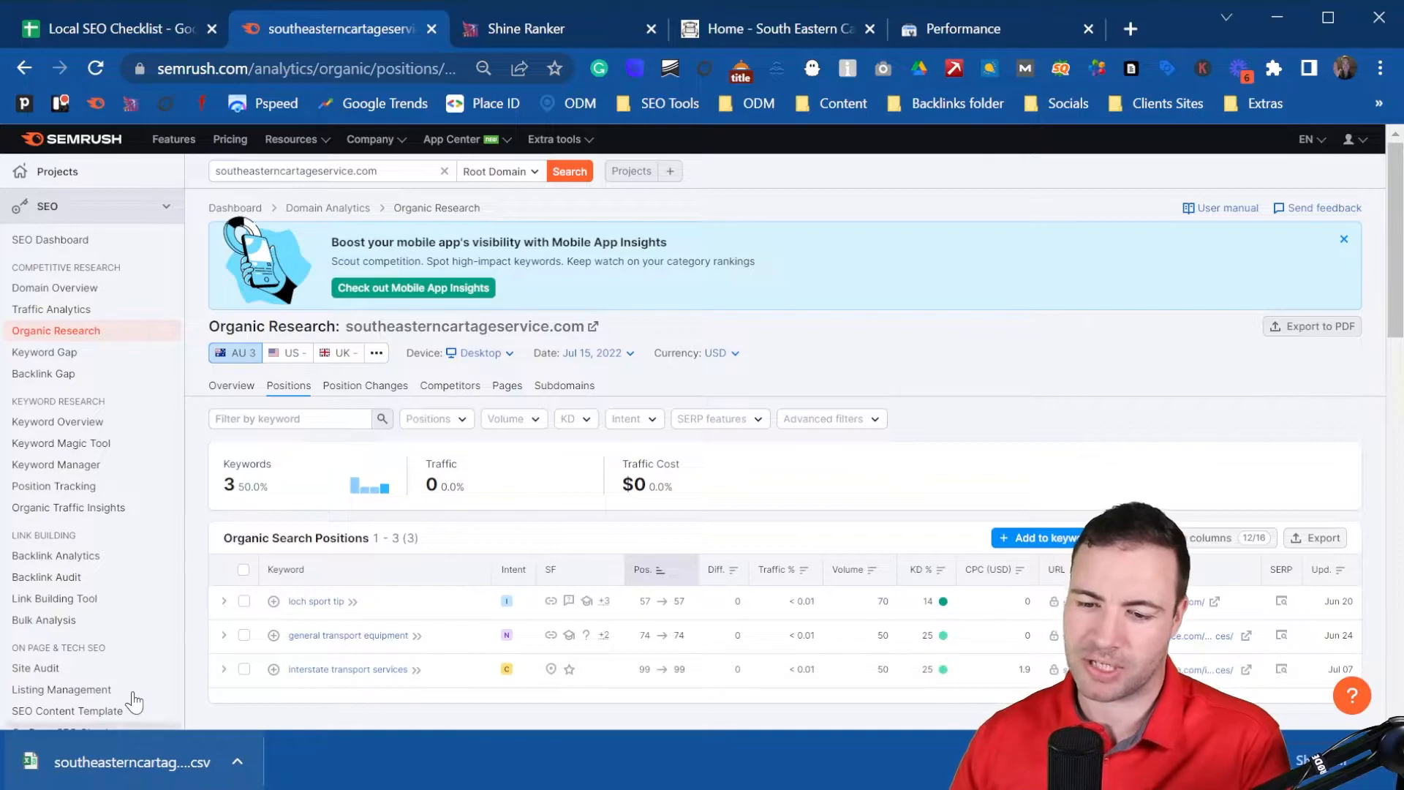
pyautogui.click(143, 753)
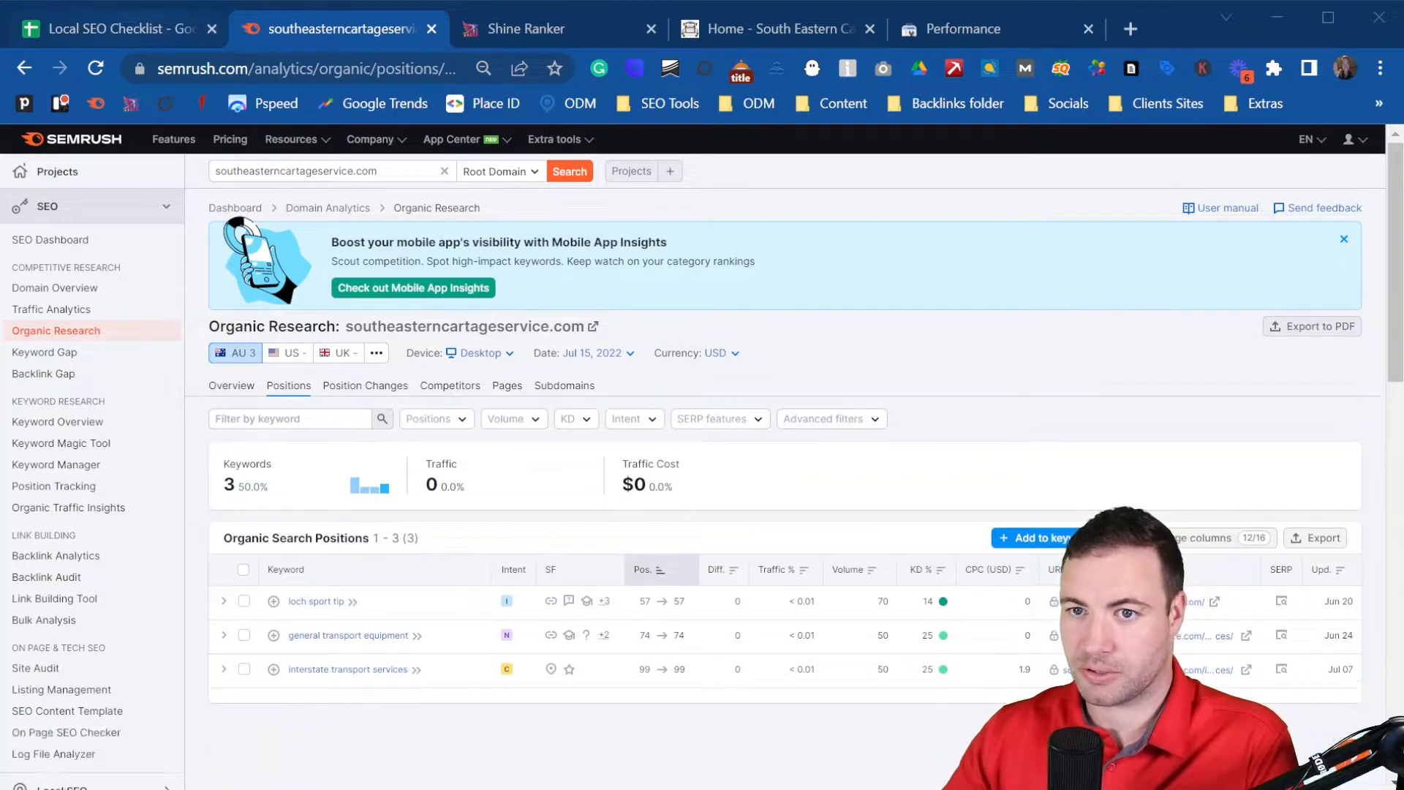
# - In Keyword Research, enter keywords loch sport tip, general transport equipment and interstate transport services with SERP positions 57, 74 and 99
pyautogui.click(129, 20)
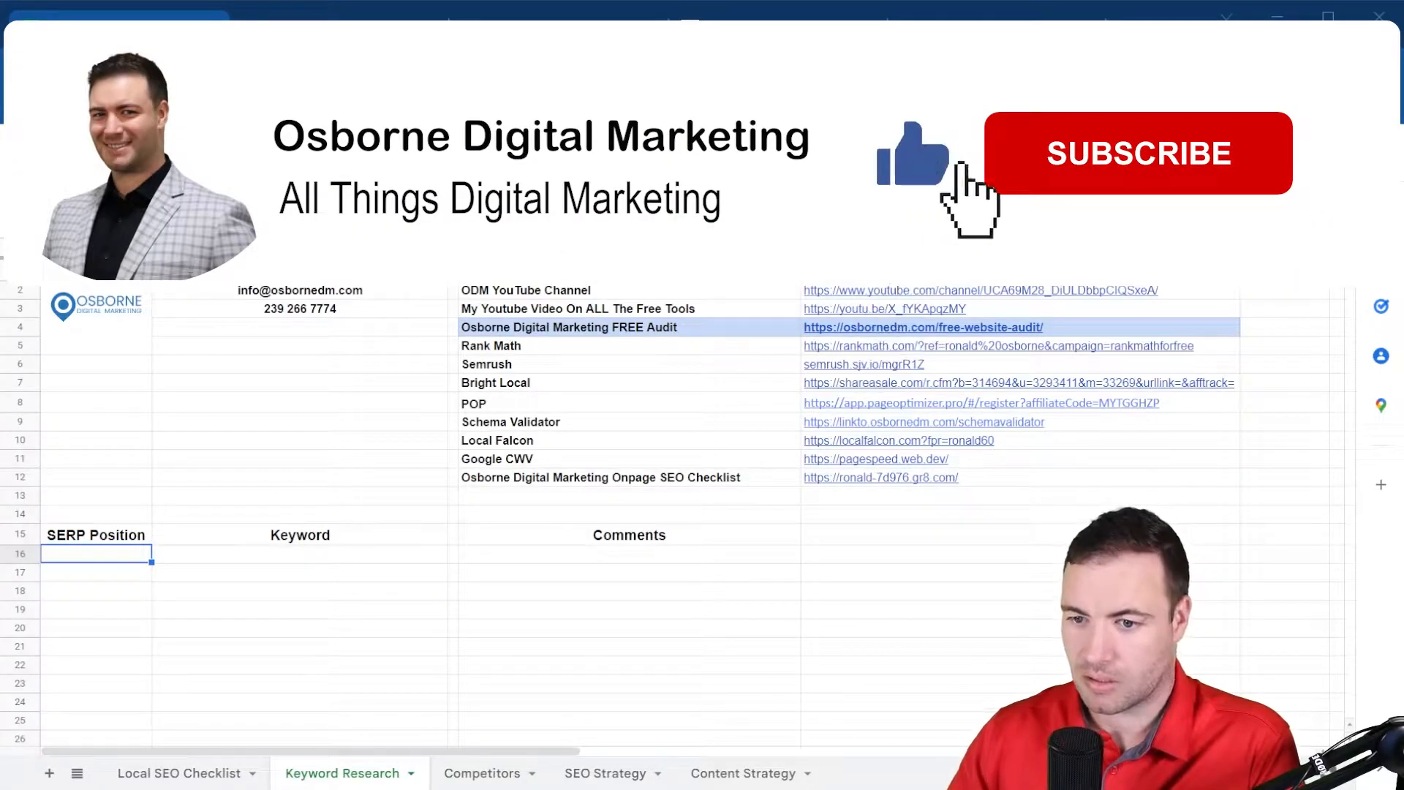
pyautogui.click(267, 564)
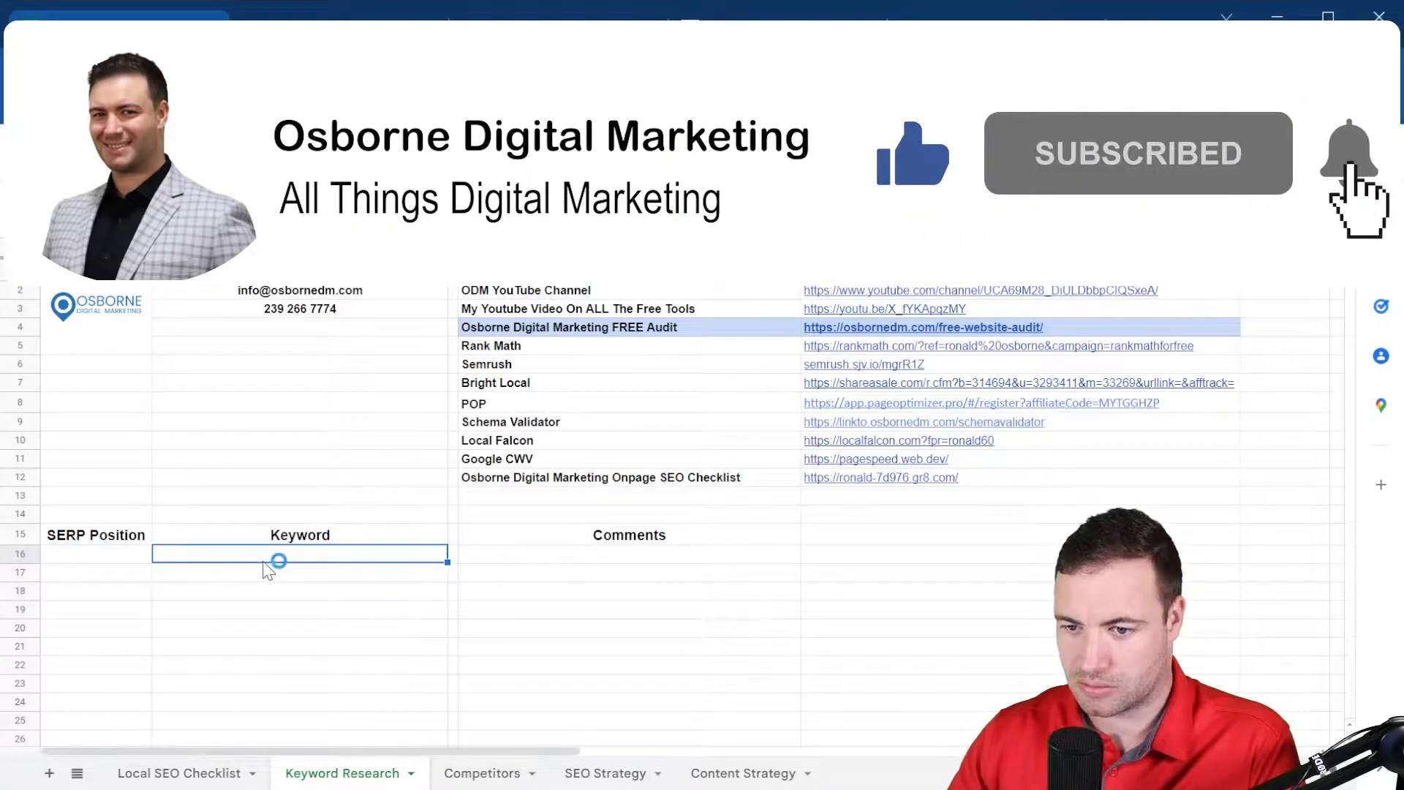
pyautogui.write('loch sport tip general transport equipment interstate transport services')
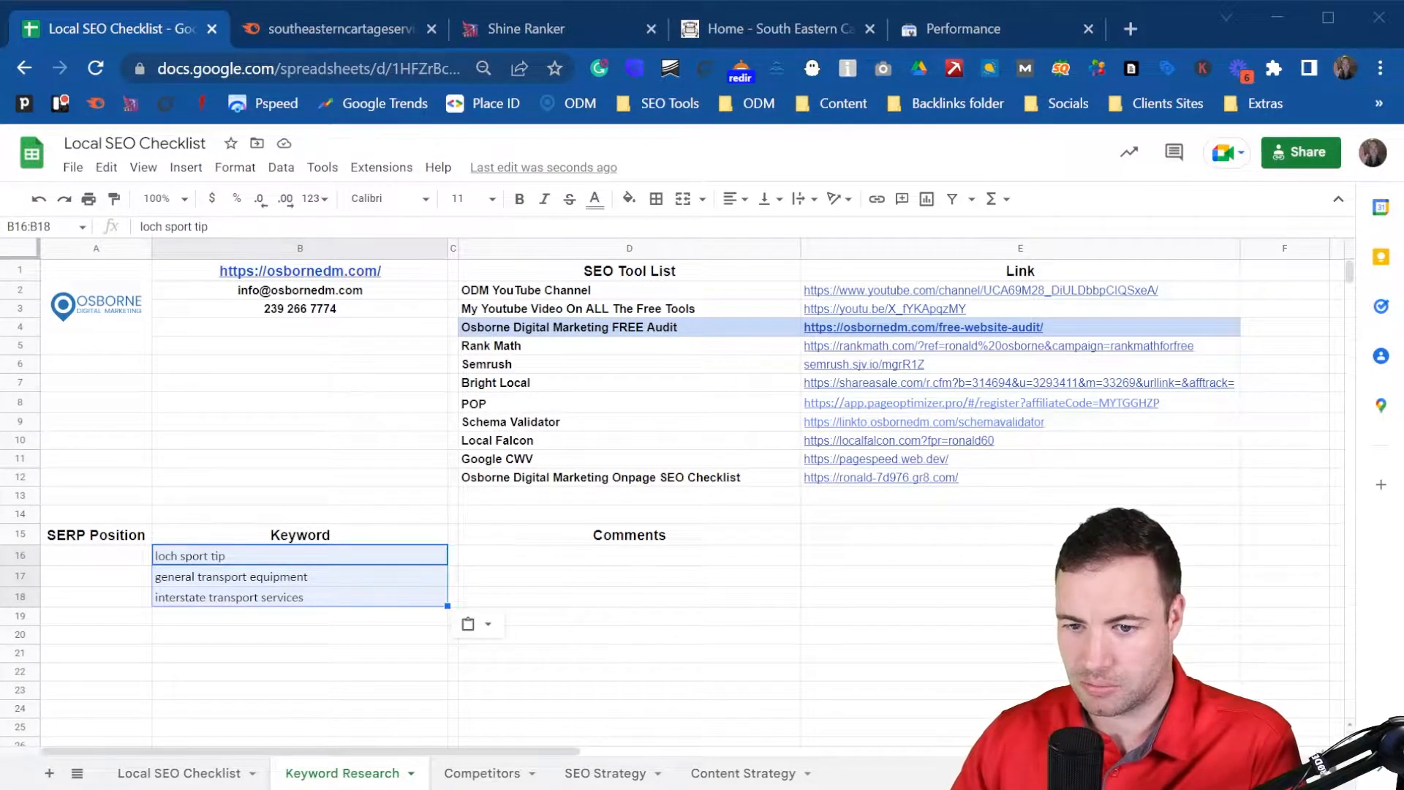
pyautogui.click(123, 566)
pyautogui.write('57 74 99')
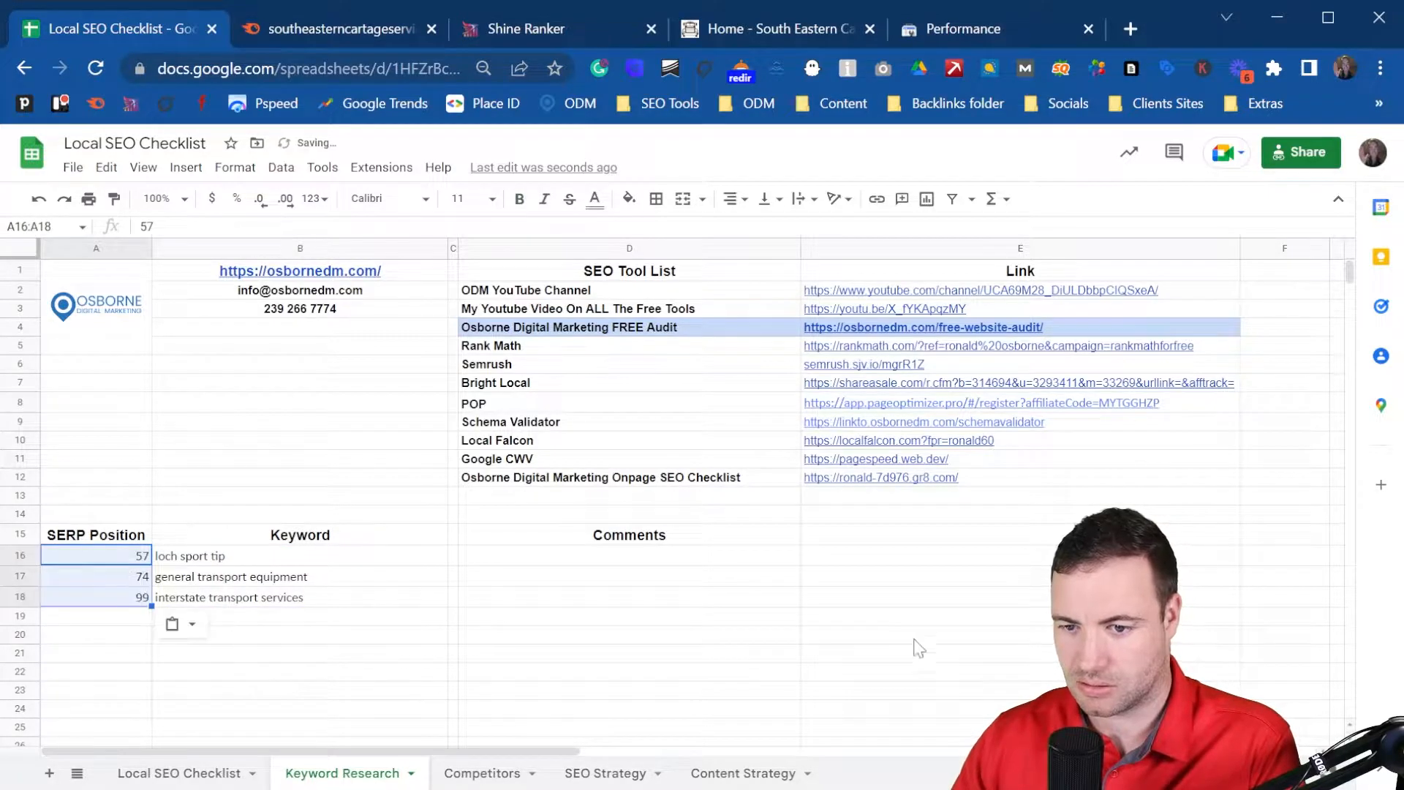
# - Add the comment "Not targeted KW" to the loch sport tip and general transport equipment keywords
pyautogui.click(543, 562)
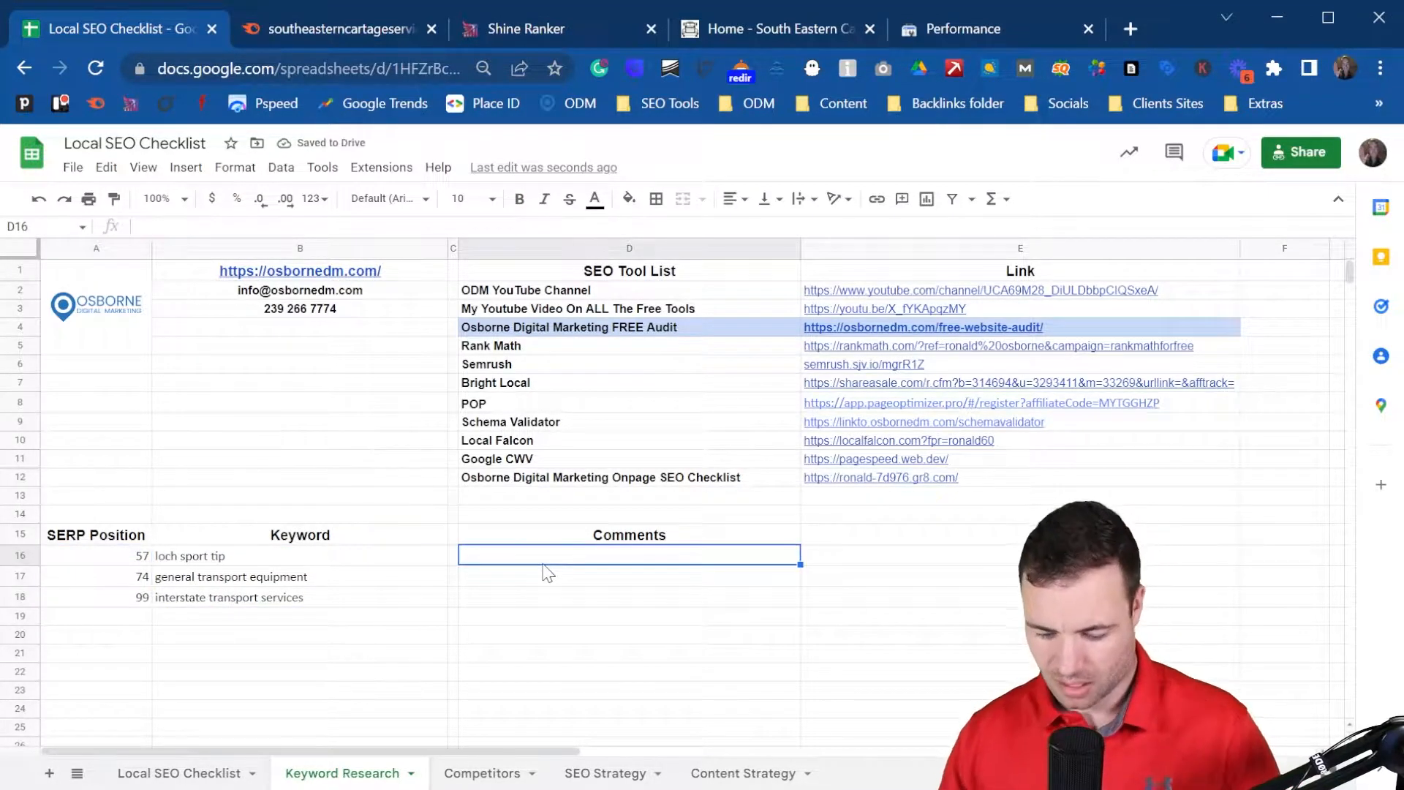
pyautogui.write('Not targeted KW')
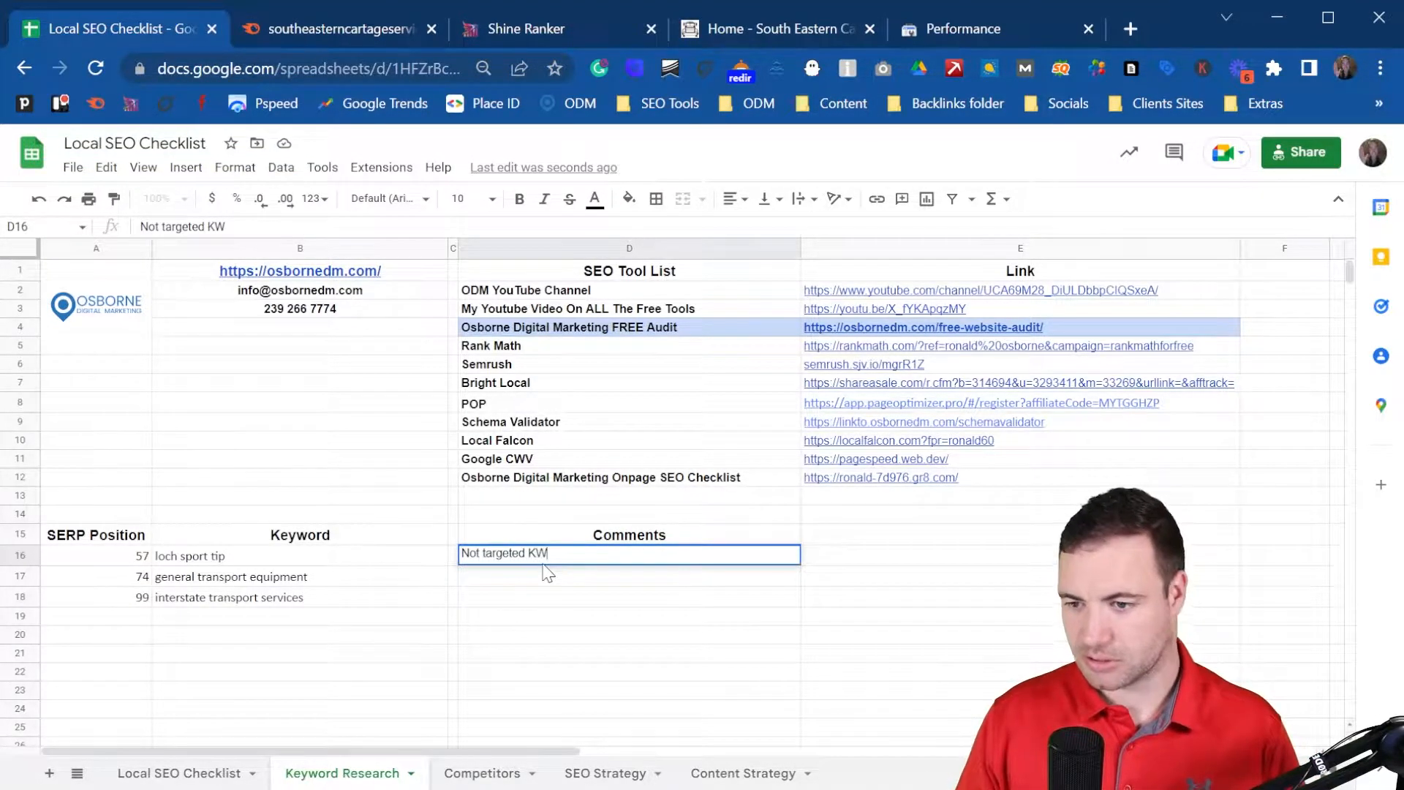
pyautogui.press('Return')
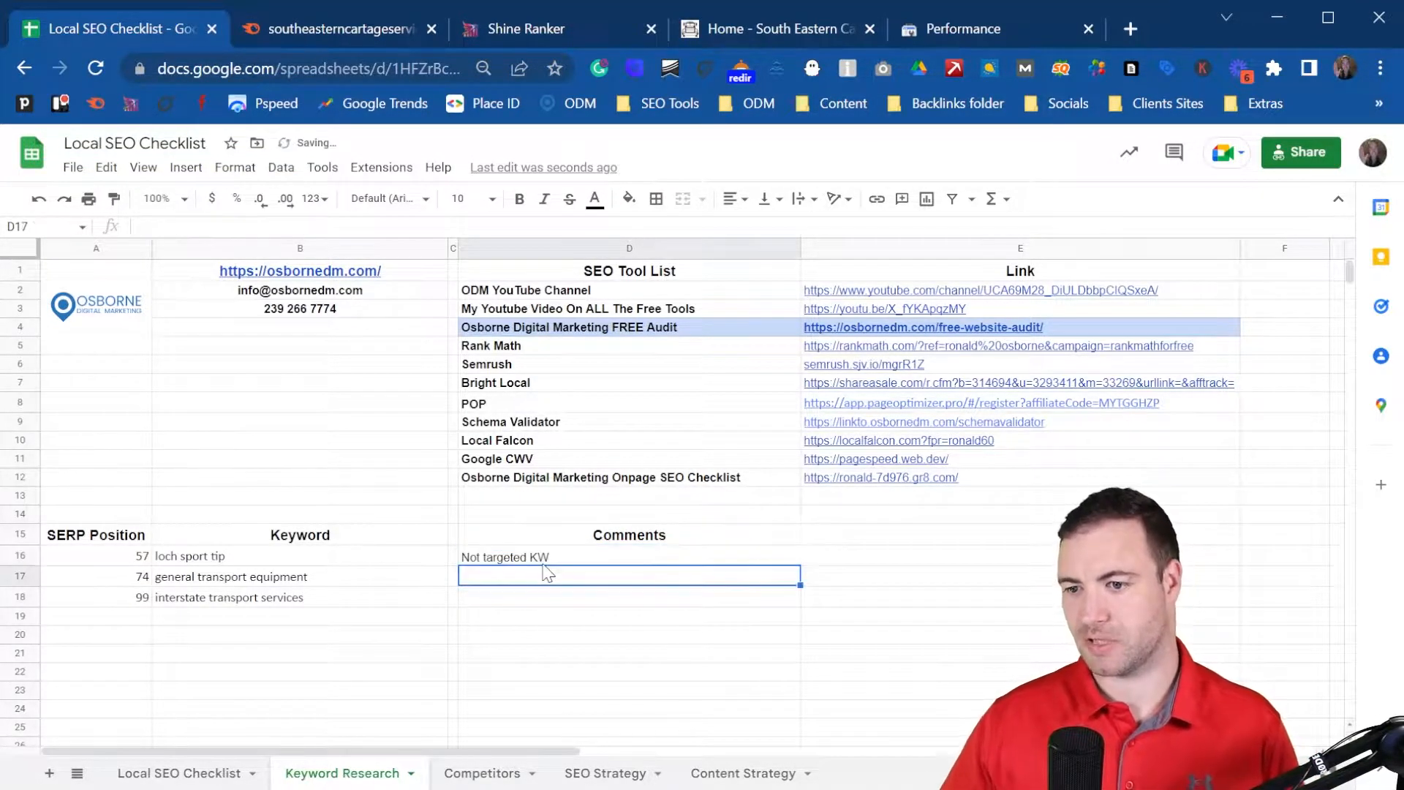
pyautogui.click(682, 562)
pyautogui.hotkey('ctrl', 'c')
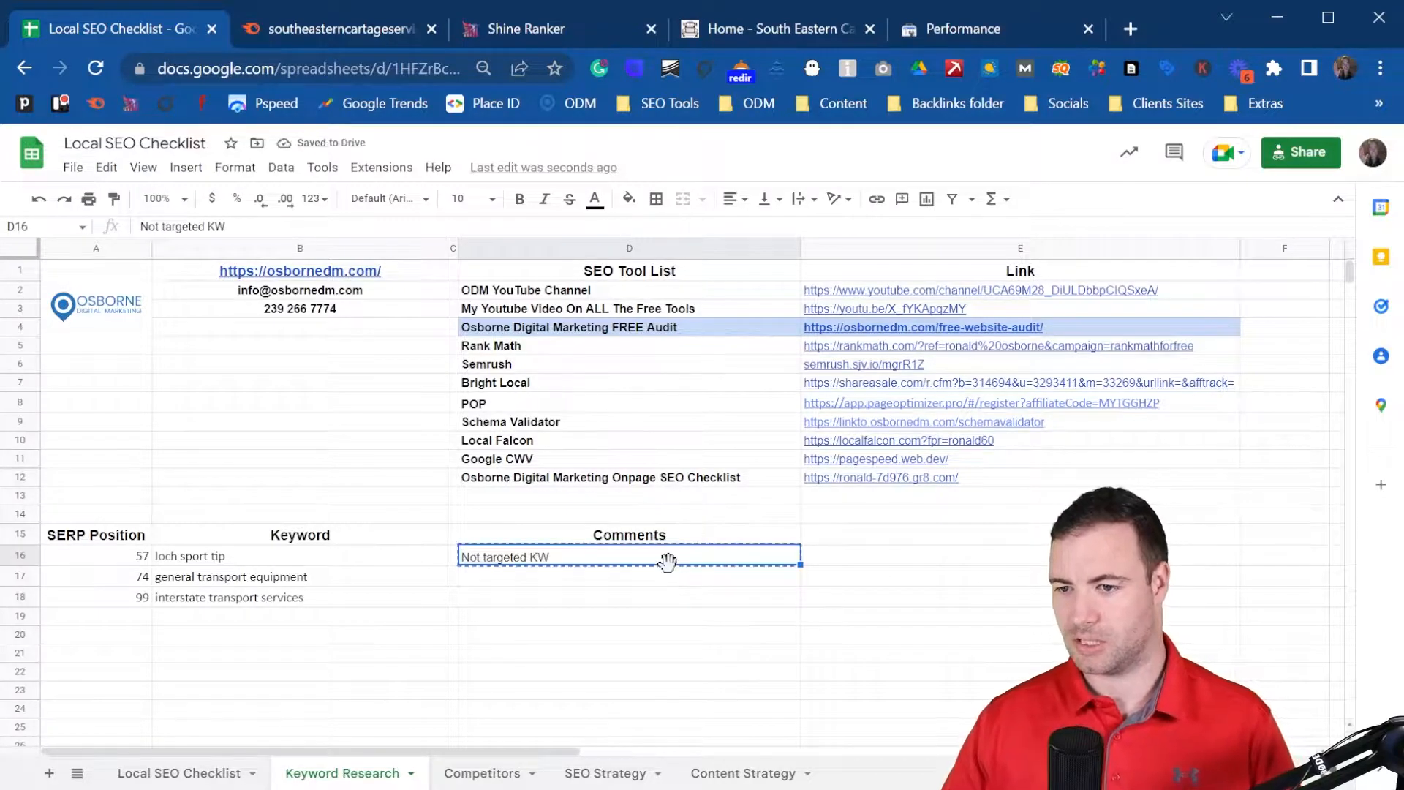
pyautogui.click(664, 578)
pyautogui.hotkey('ctrl', 'v')
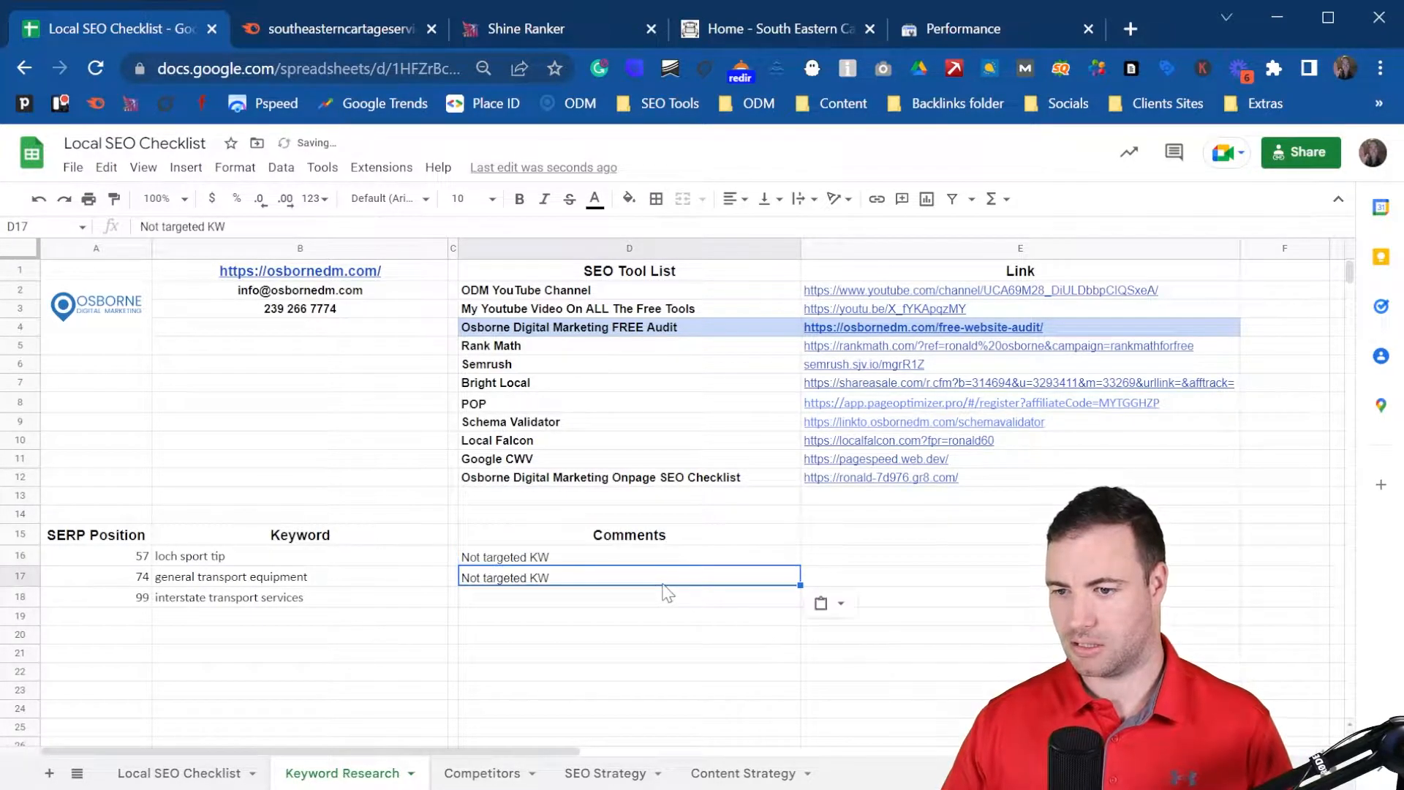
pyautogui.click(601, 644)
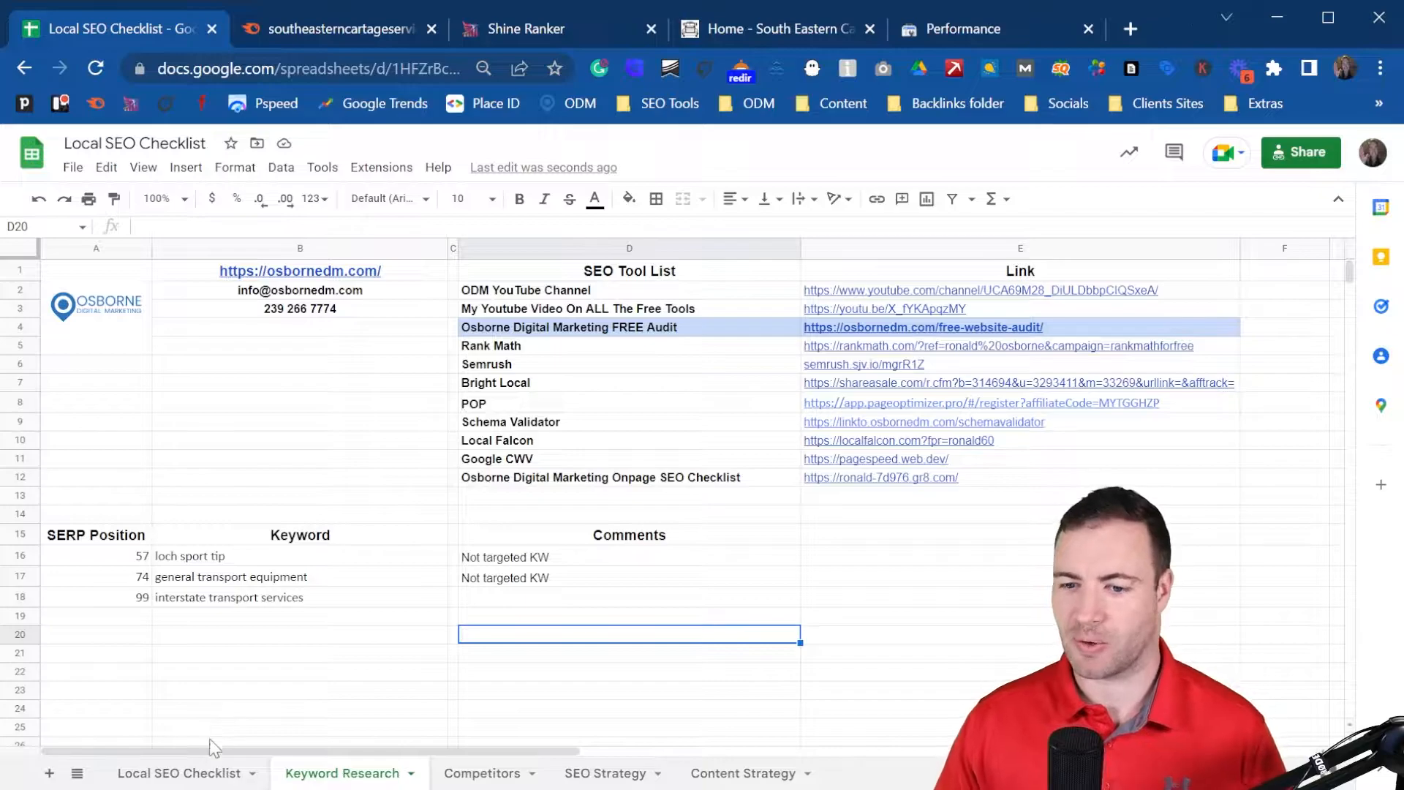
# - Glance over the main checklist sheet, return to Semrush's domain overview and open the domain's detailed backlinks report
pyautogui.click(192, 777)
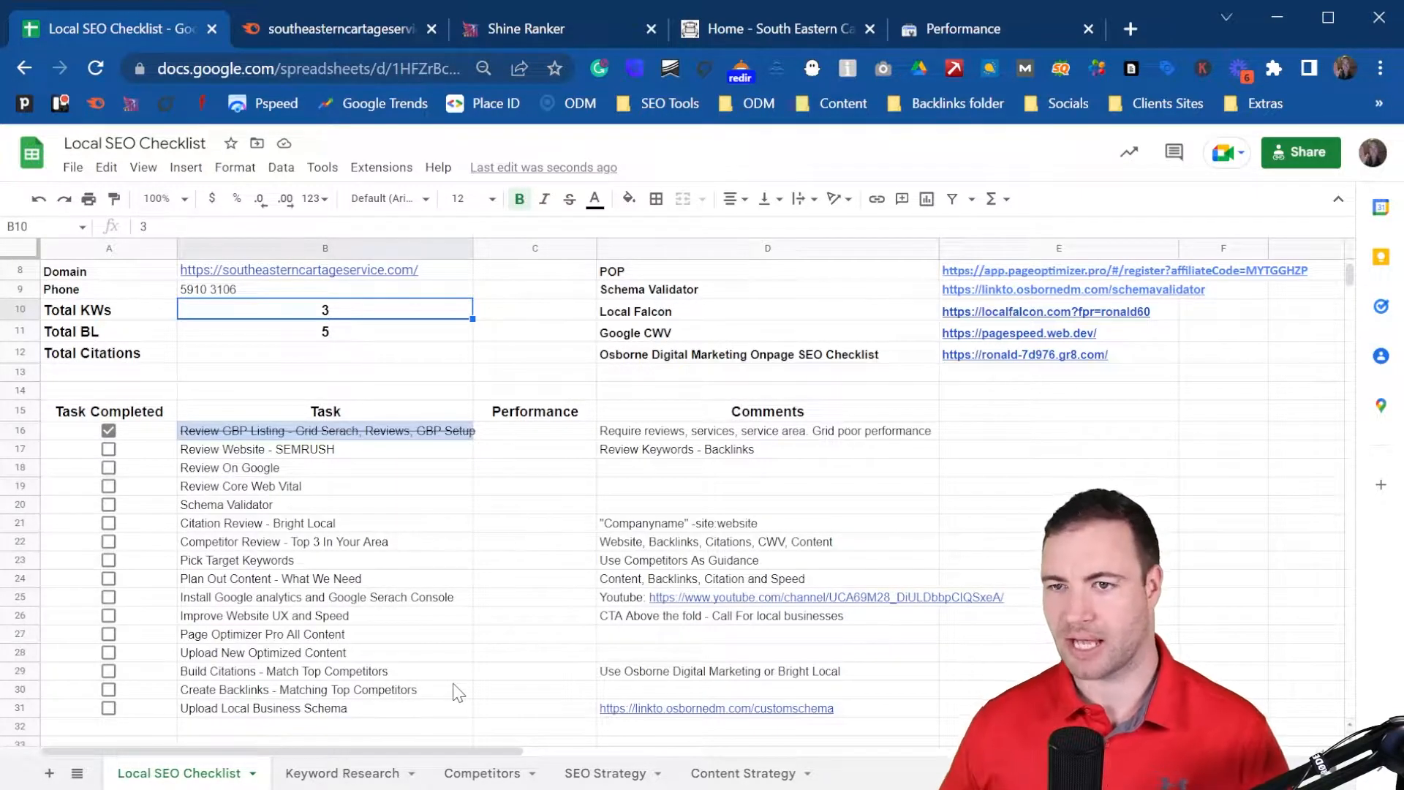
pyautogui.click(346, 22)
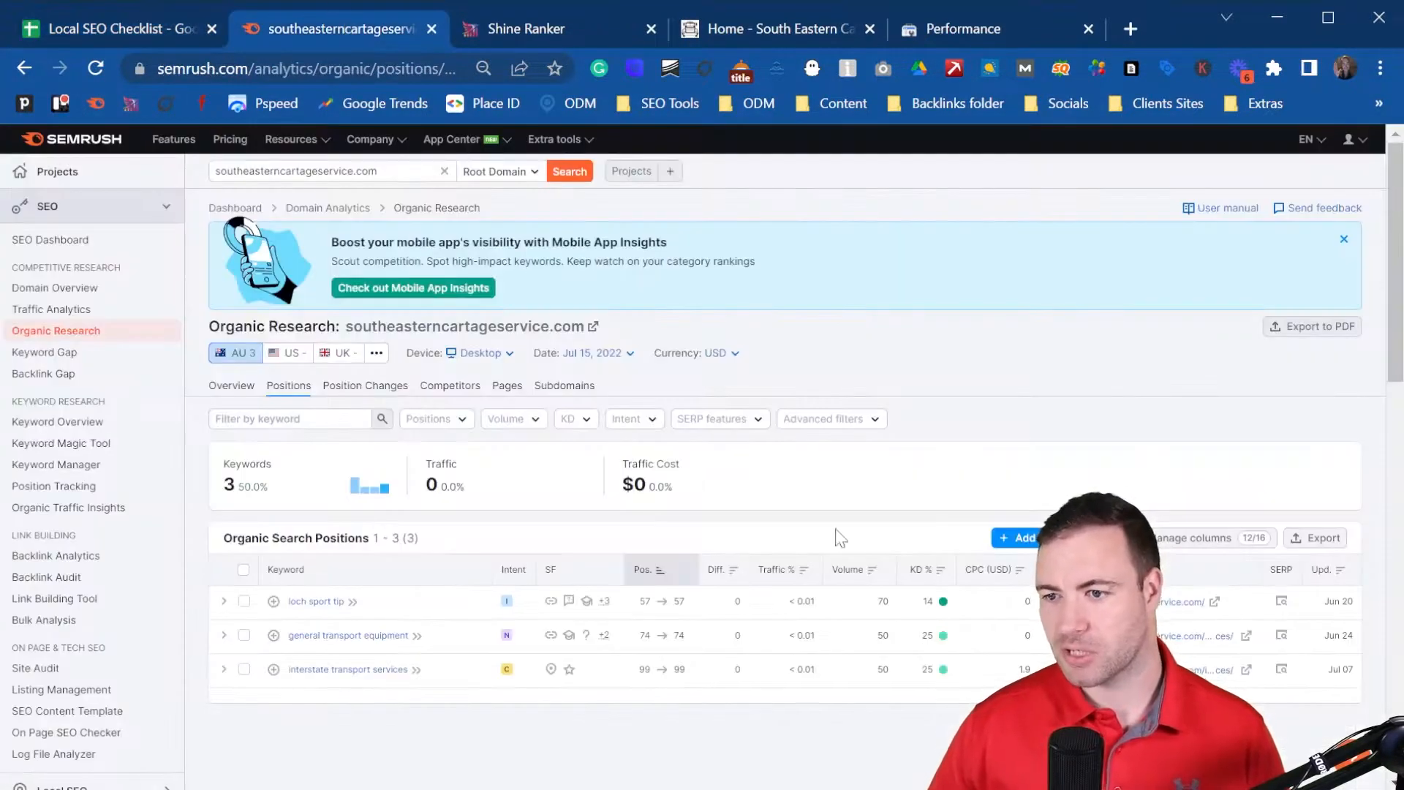
pyautogui.click(102, 296)
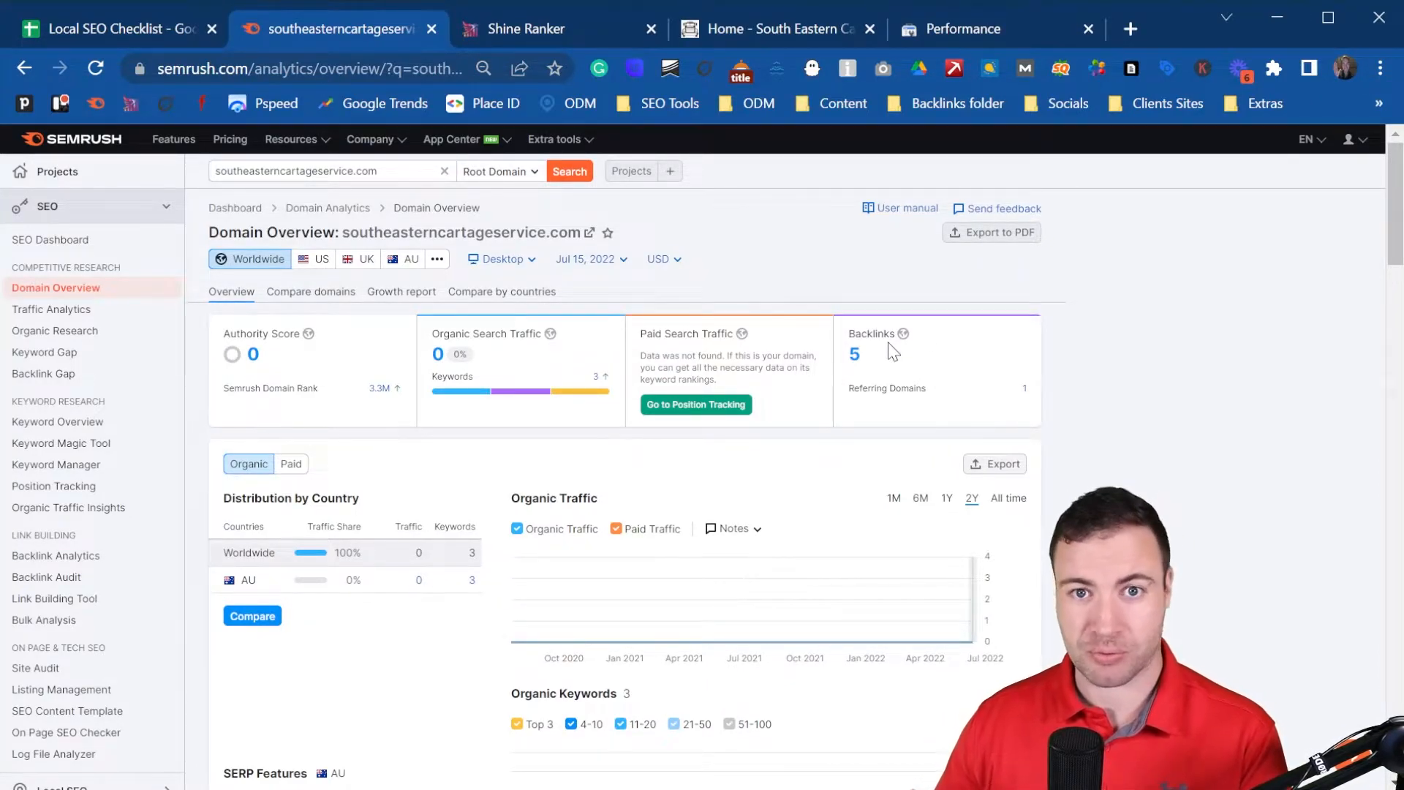
pyautogui.click(854, 355)
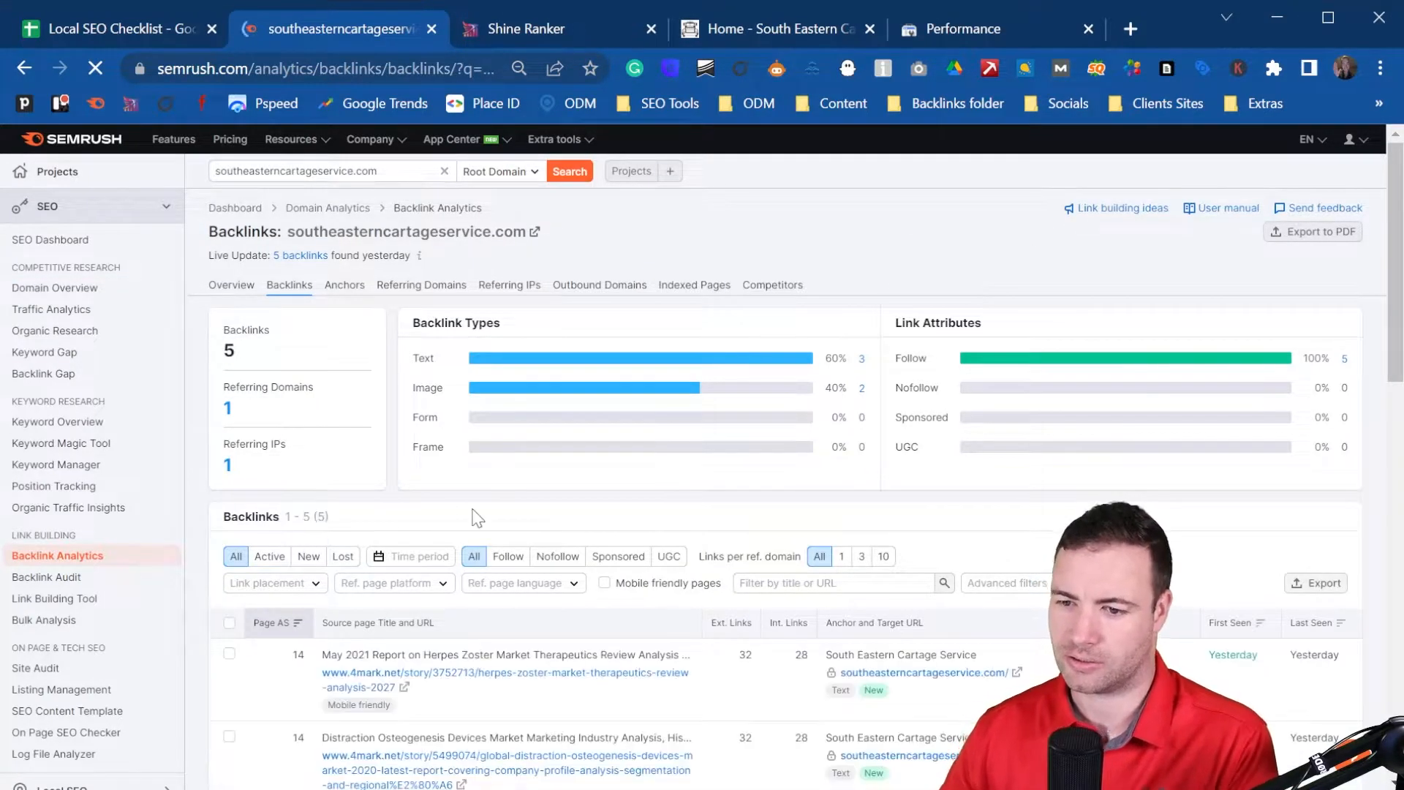
# - Examine the source page titles and URLs of the domain's backlinks, marking the topics of the first two
pyautogui.scroll(-3, 783, 486)
pyautogui.scroll(-2, 789, 490)
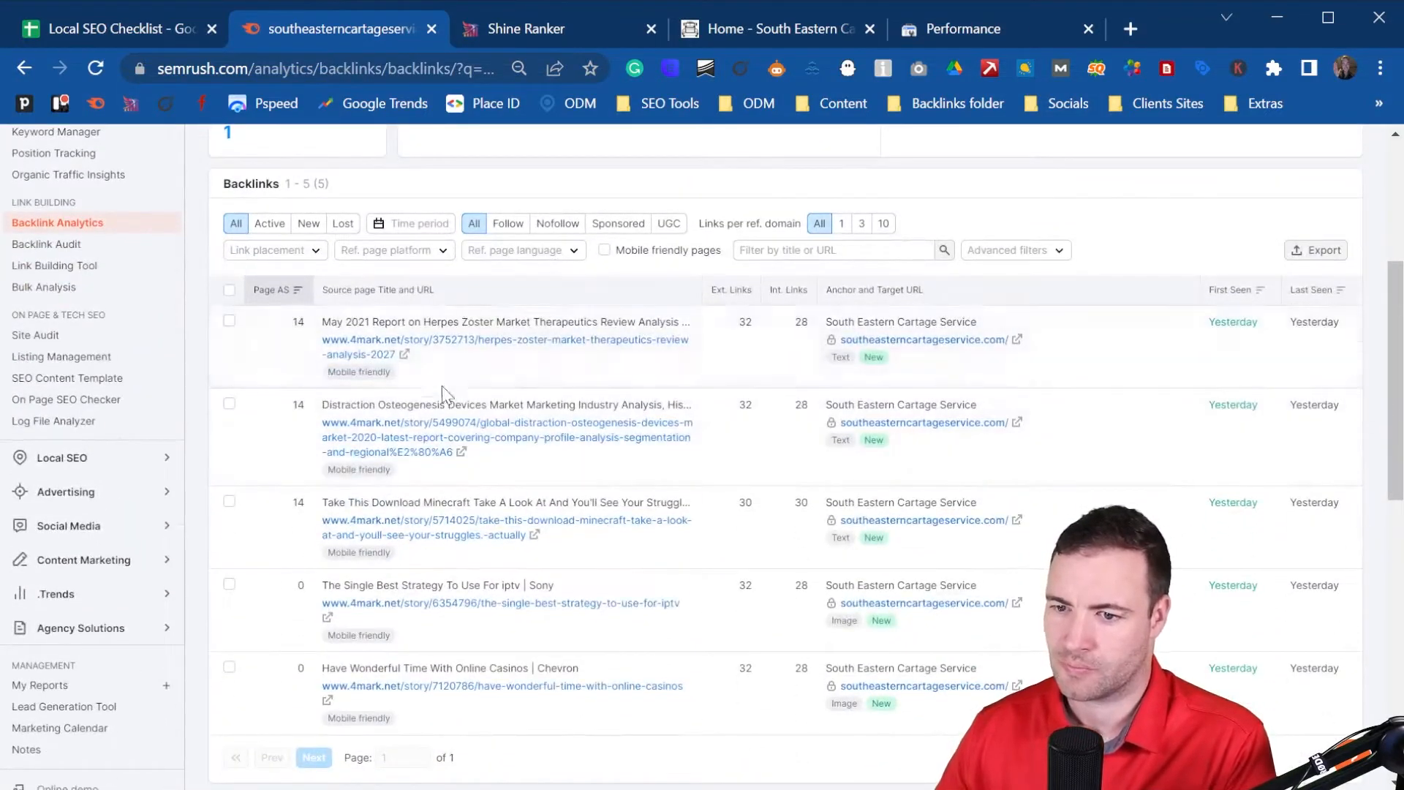
pyautogui.scroll(-3, 475, 505)
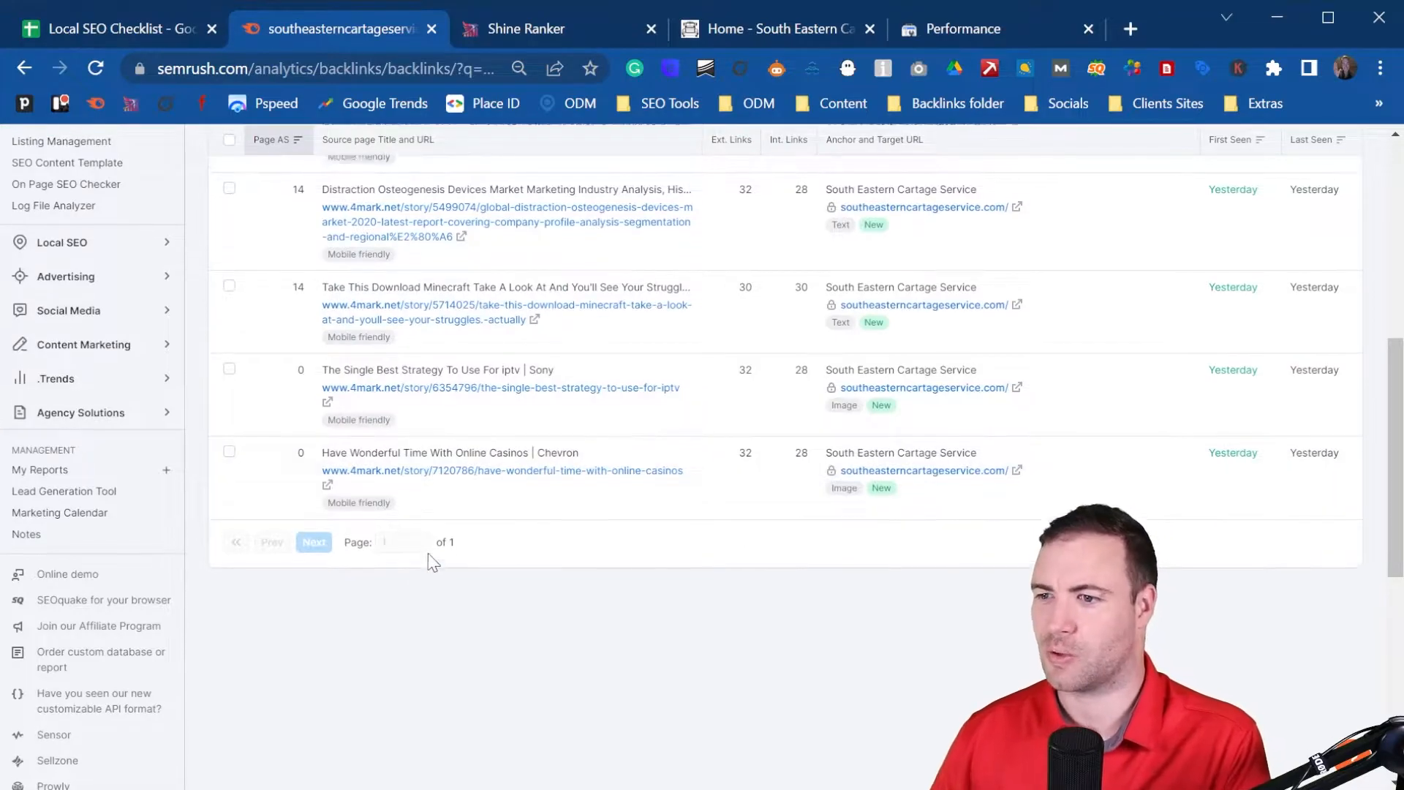
pyautogui.scroll(3, 439, 563)
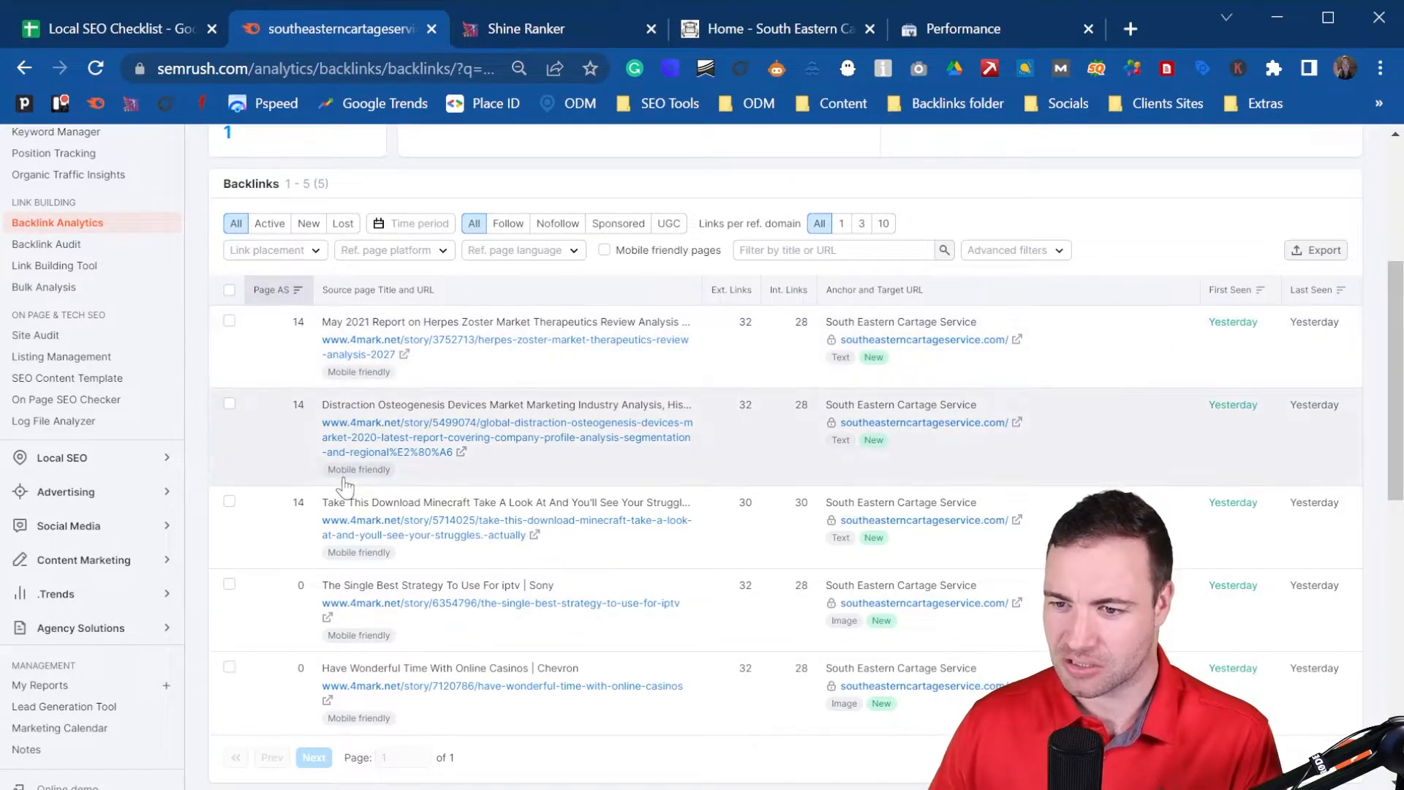
pyautogui.moveTo(431, 322)
pyautogui.mouseDown()
pyautogui.moveTo(580, 322)
pyautogui.moveTo(407, 320)
pyautogui.mouseUp()
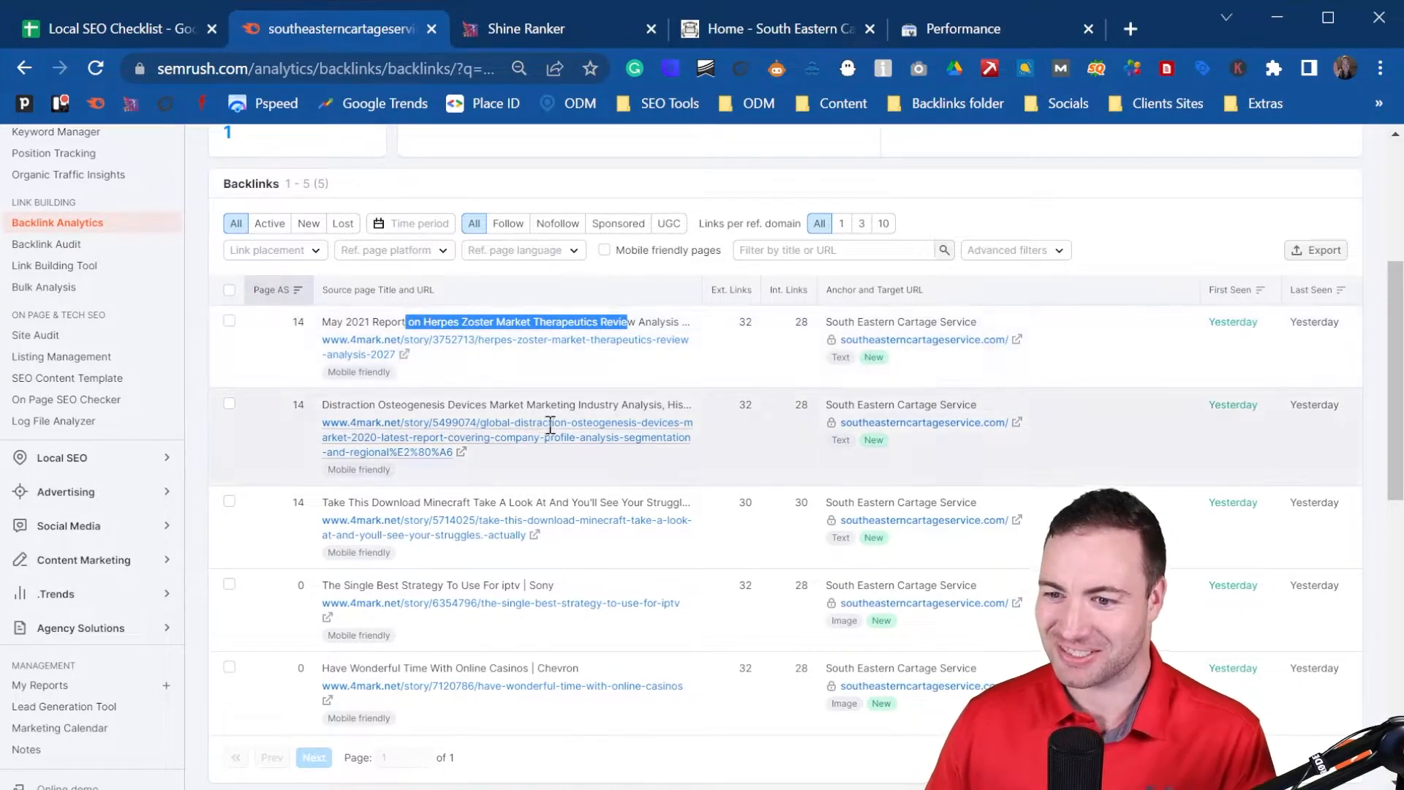
pyautogui.moveTo(375, 404); pyautogui.dragTo(483, 407)
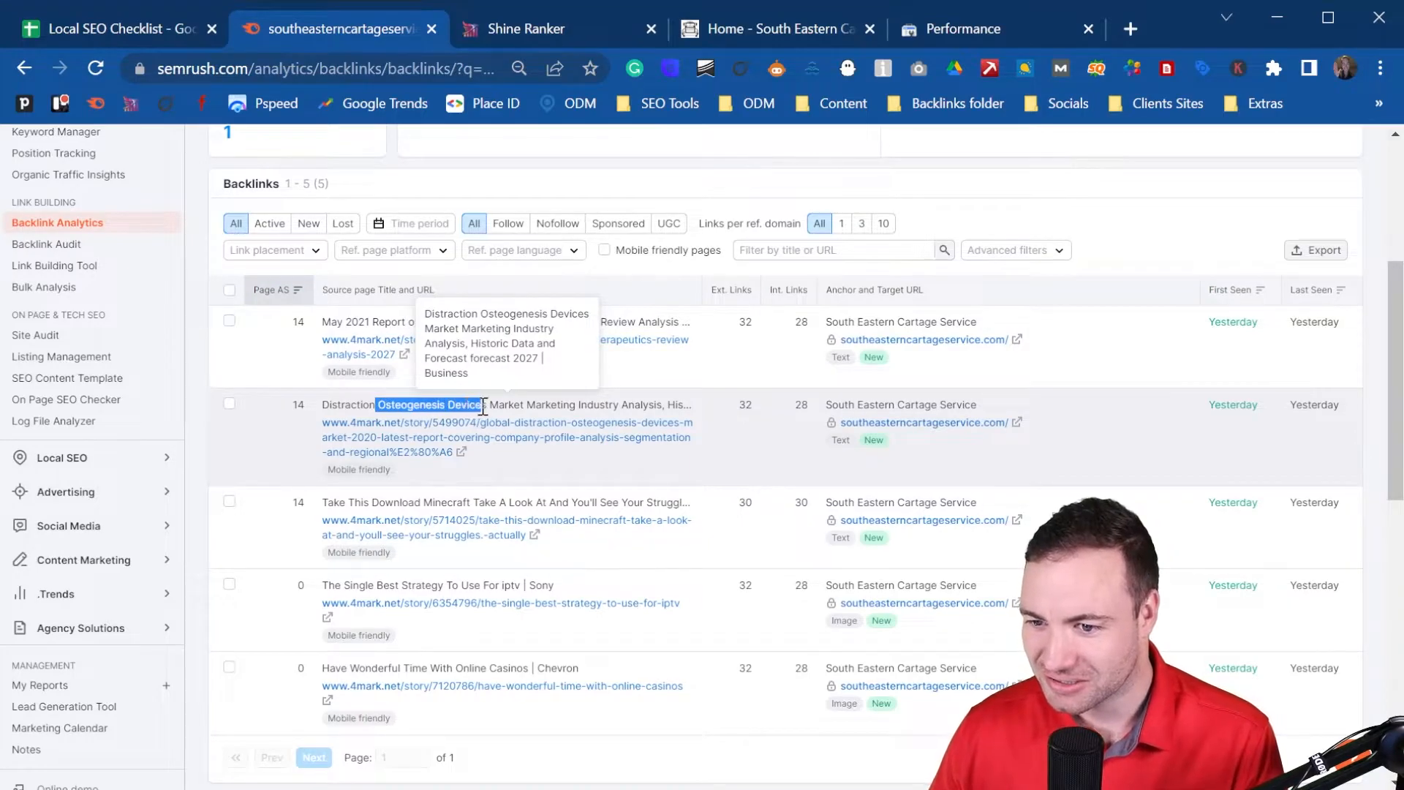
pyautogui.click(470, 403)
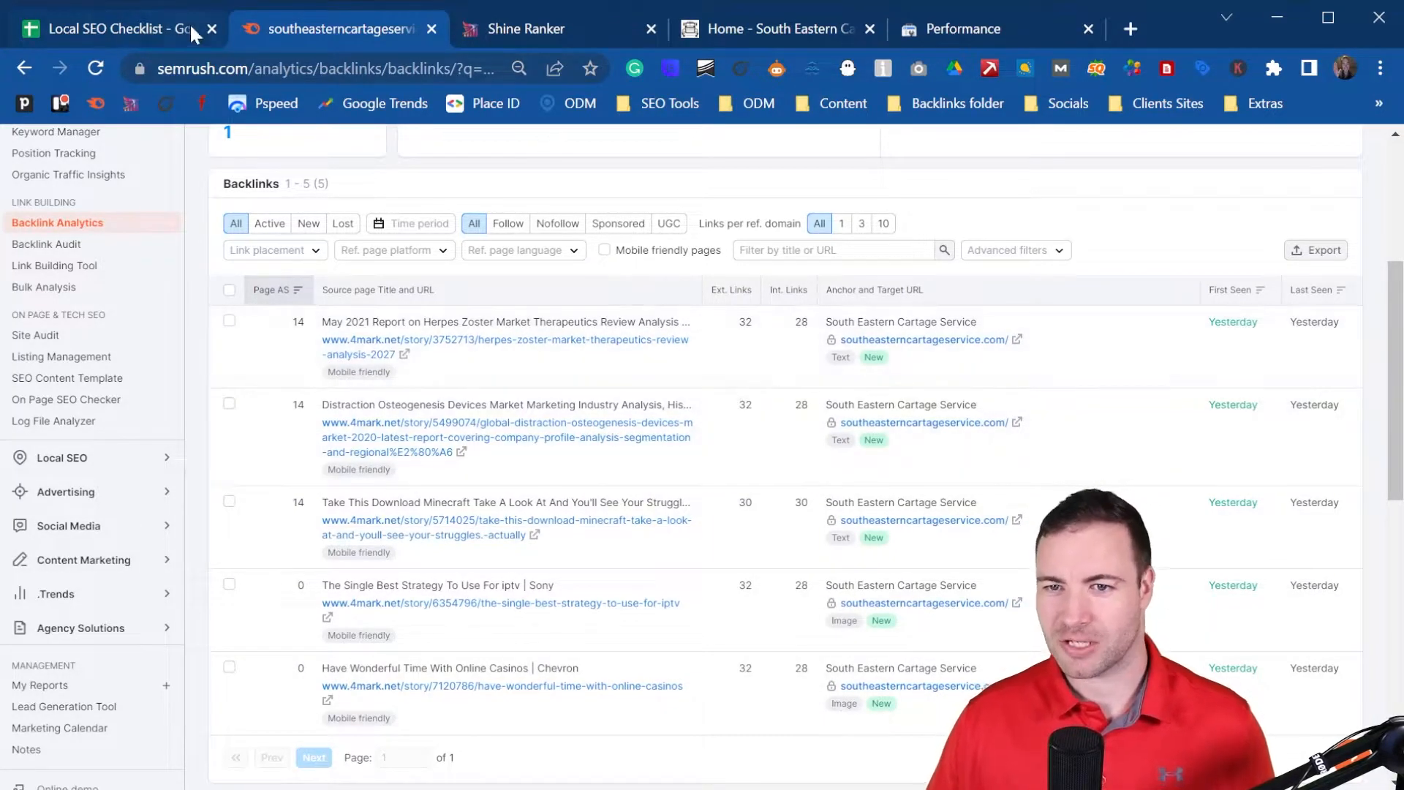
# - Glance over Shine Ranker's Traffic Checker and return to Semrush to review the backlink, referring domain and link attribute summary
pyautogui.click(526, 34)
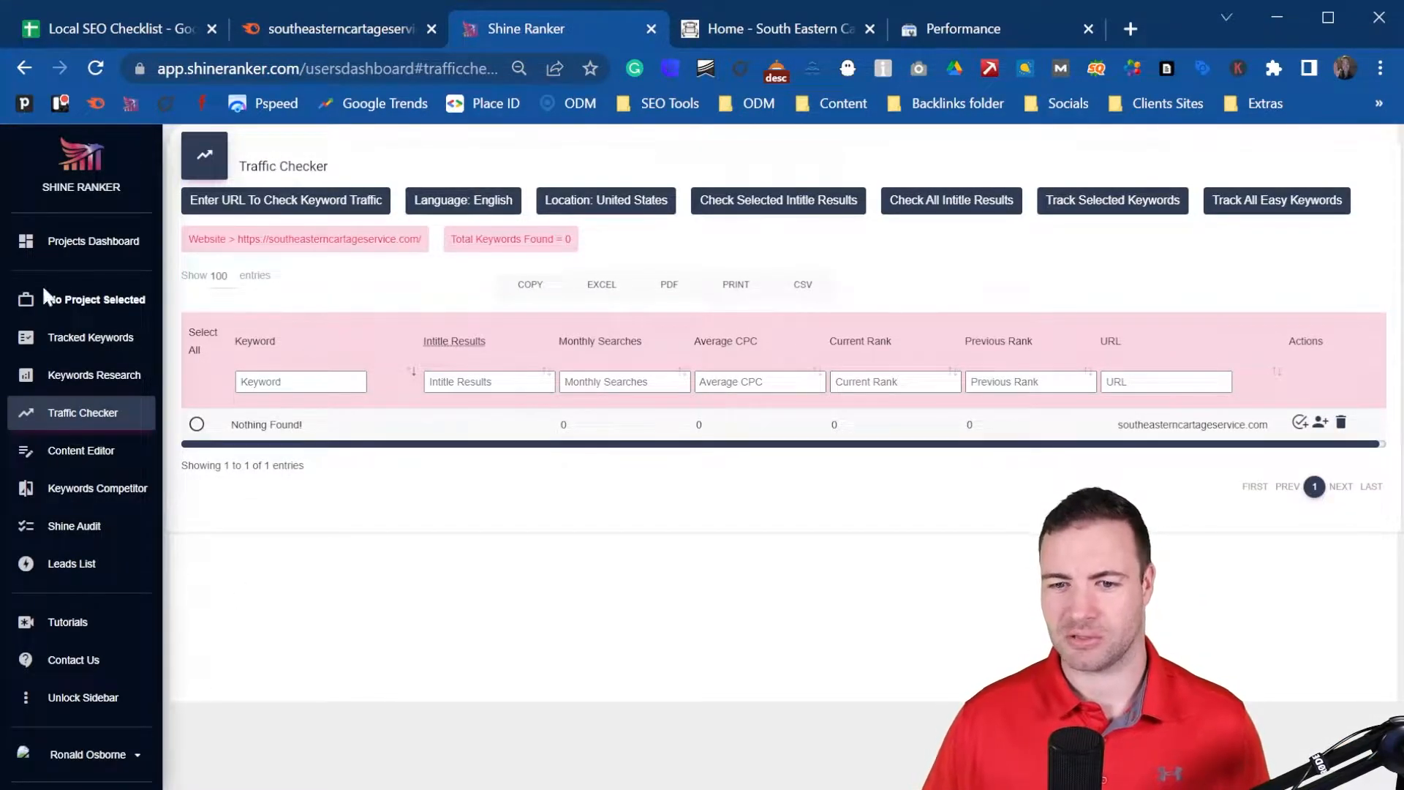
pyautogui.click(344, 28)
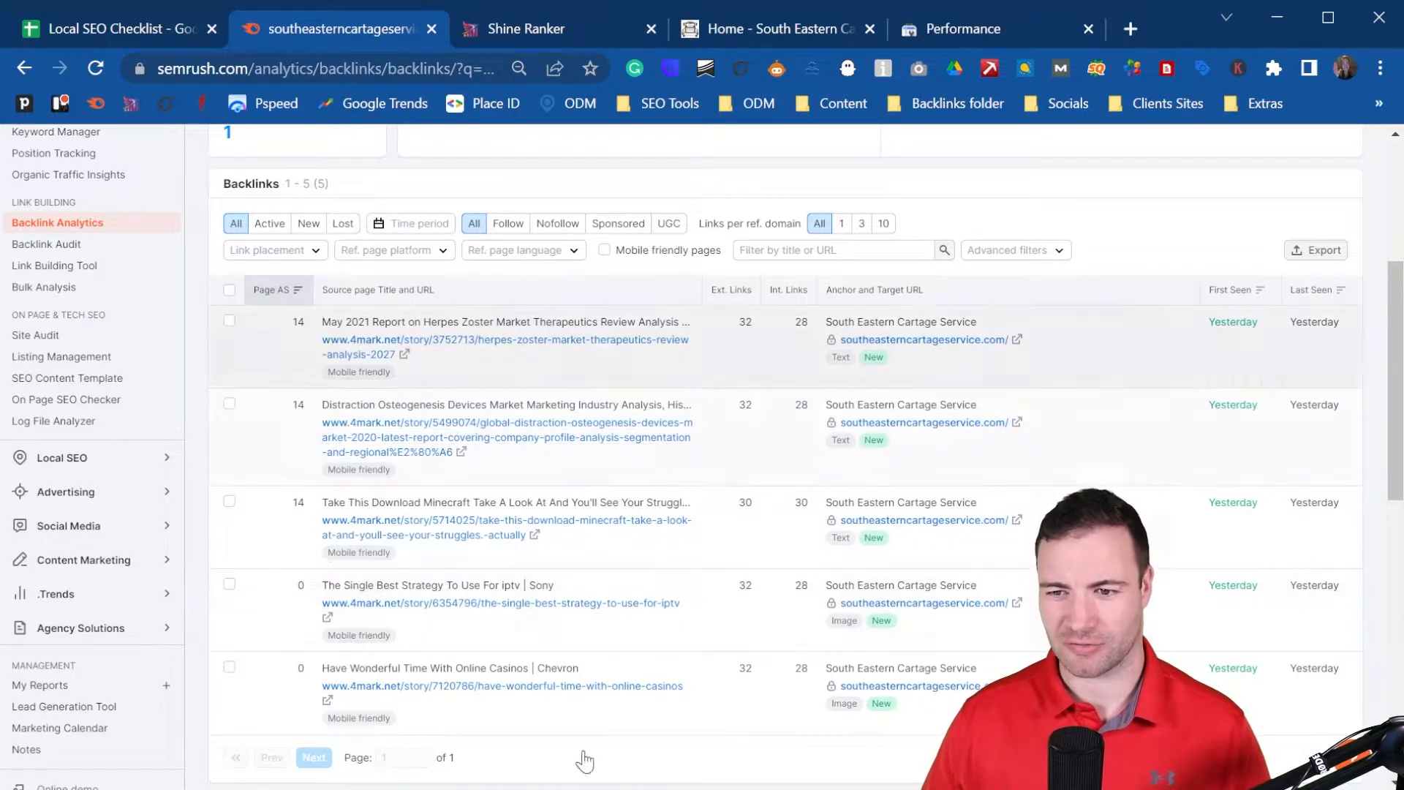
pyautogui.scroll(1, 470, 518)
pyautogui.scroll(4, 470, 517)
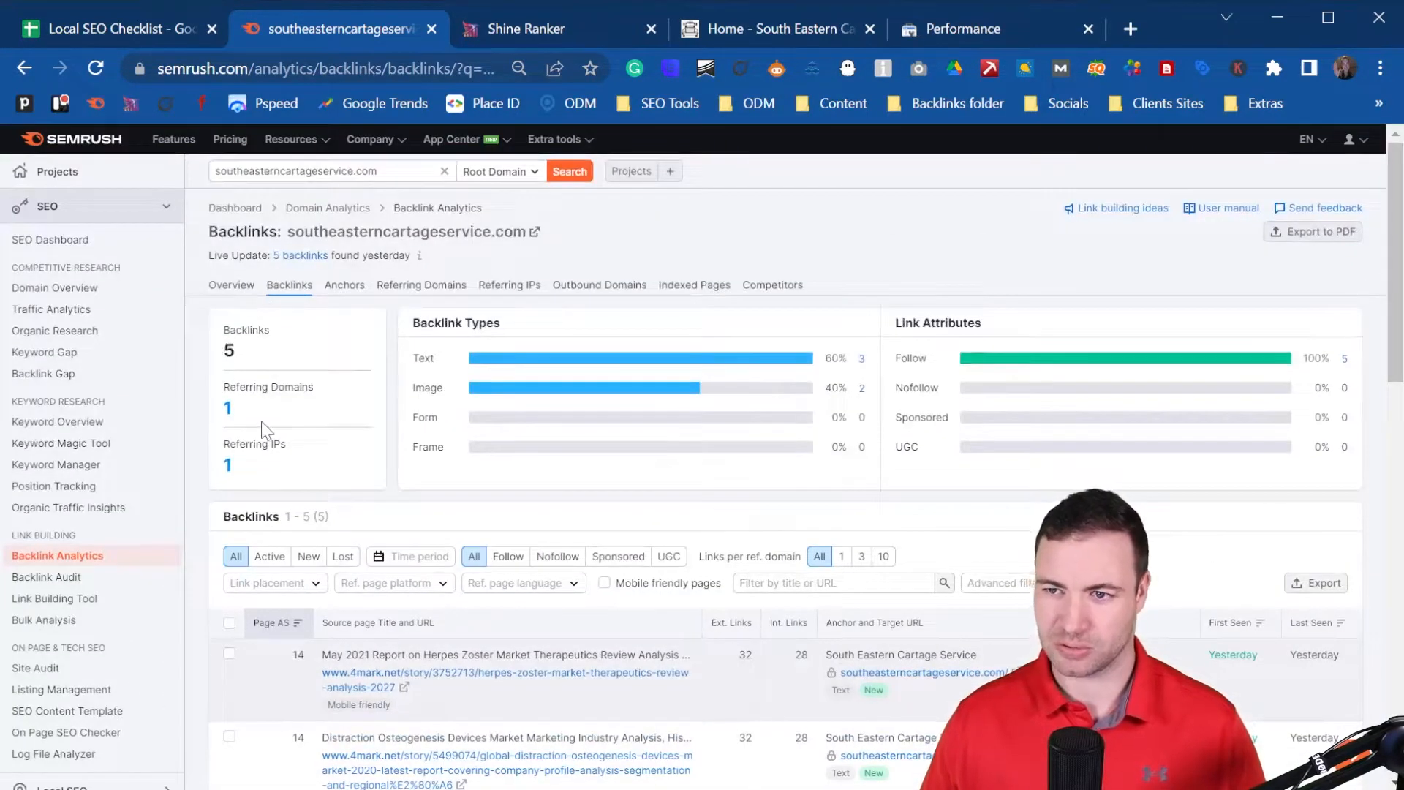
# - Switch to Google Search Console and review the site's Links report for external links, linking sites, linking text and internal links
pyautogui.click(970, 26)
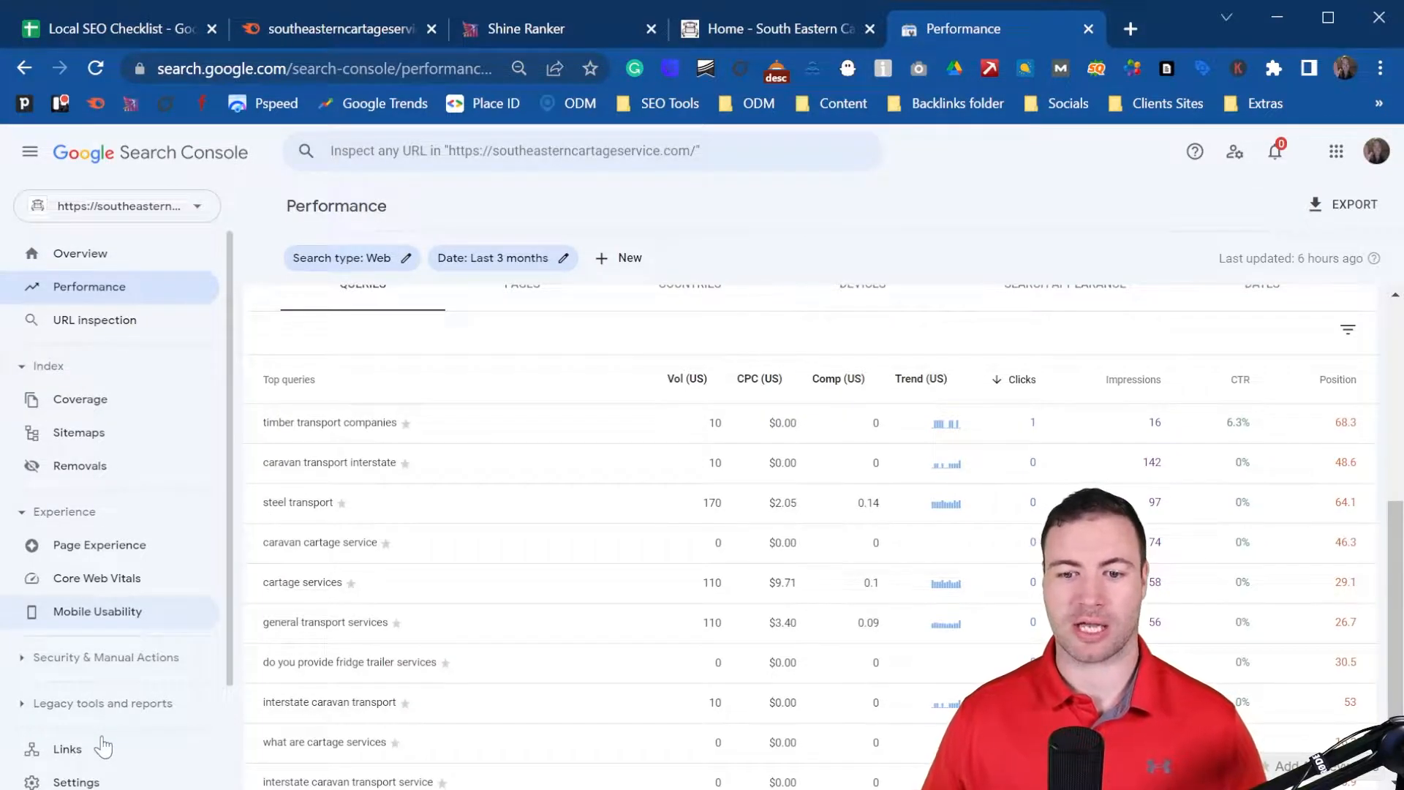
pyautogui.click(67, 748)
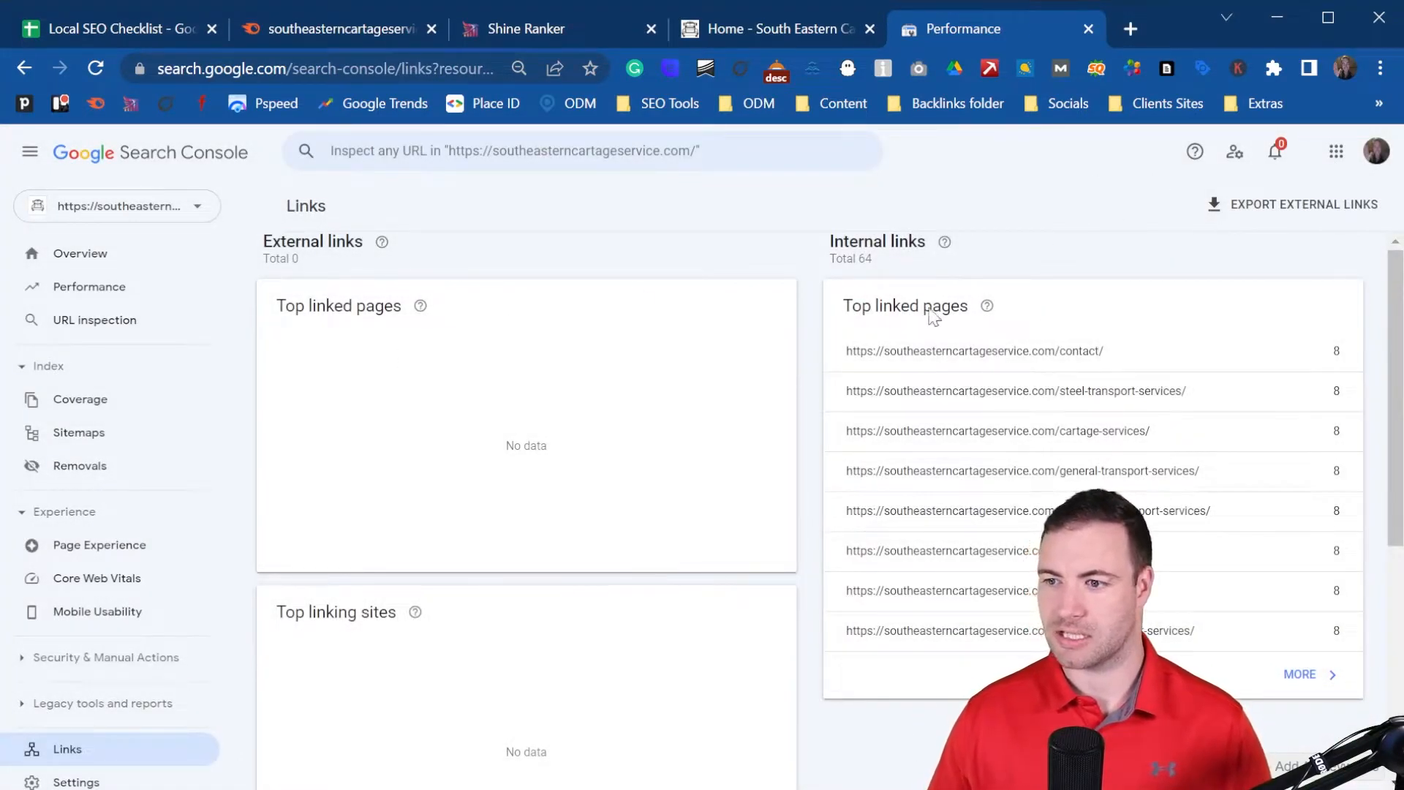
pyautogui.scroll(-5, 602, 454)
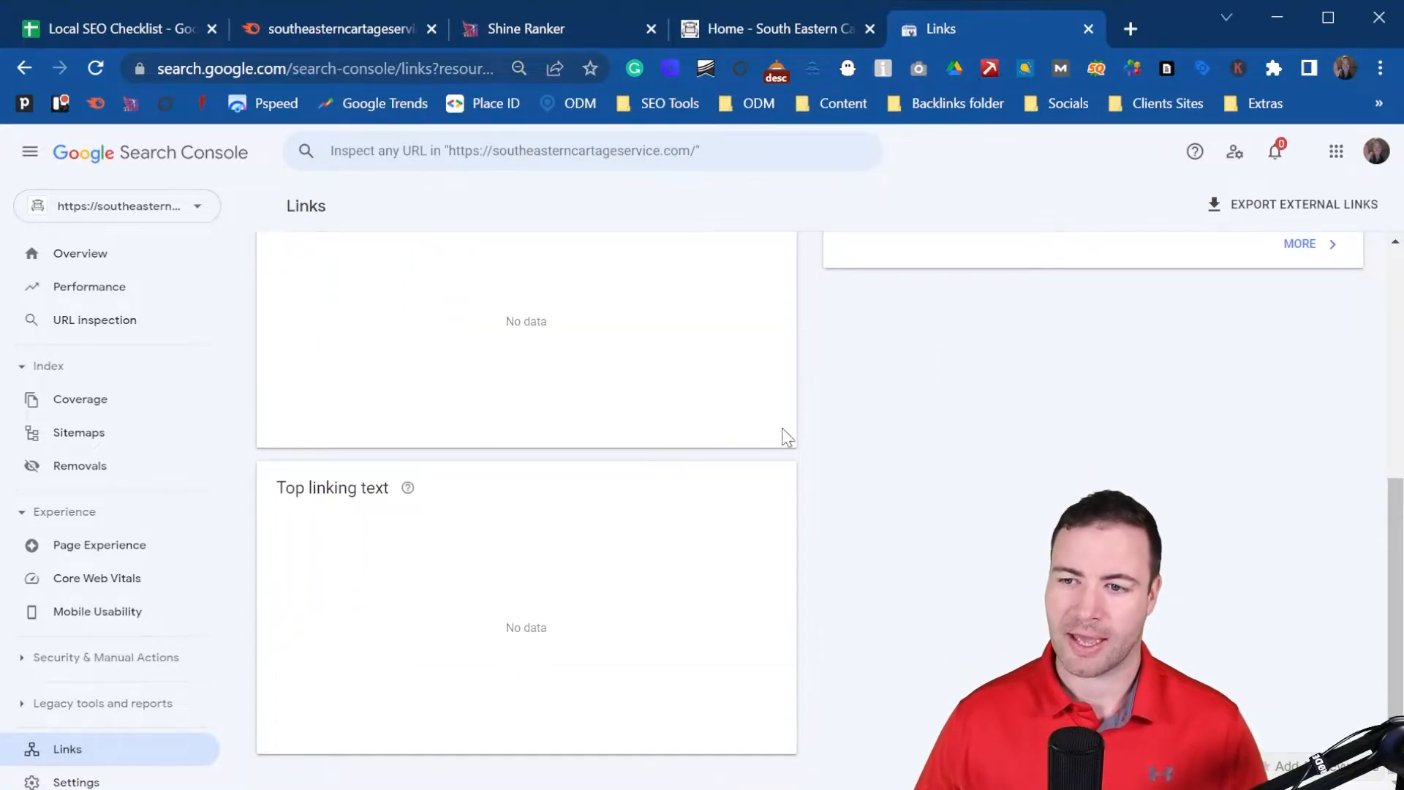
pyautogui.scroll(6, 683, 460)
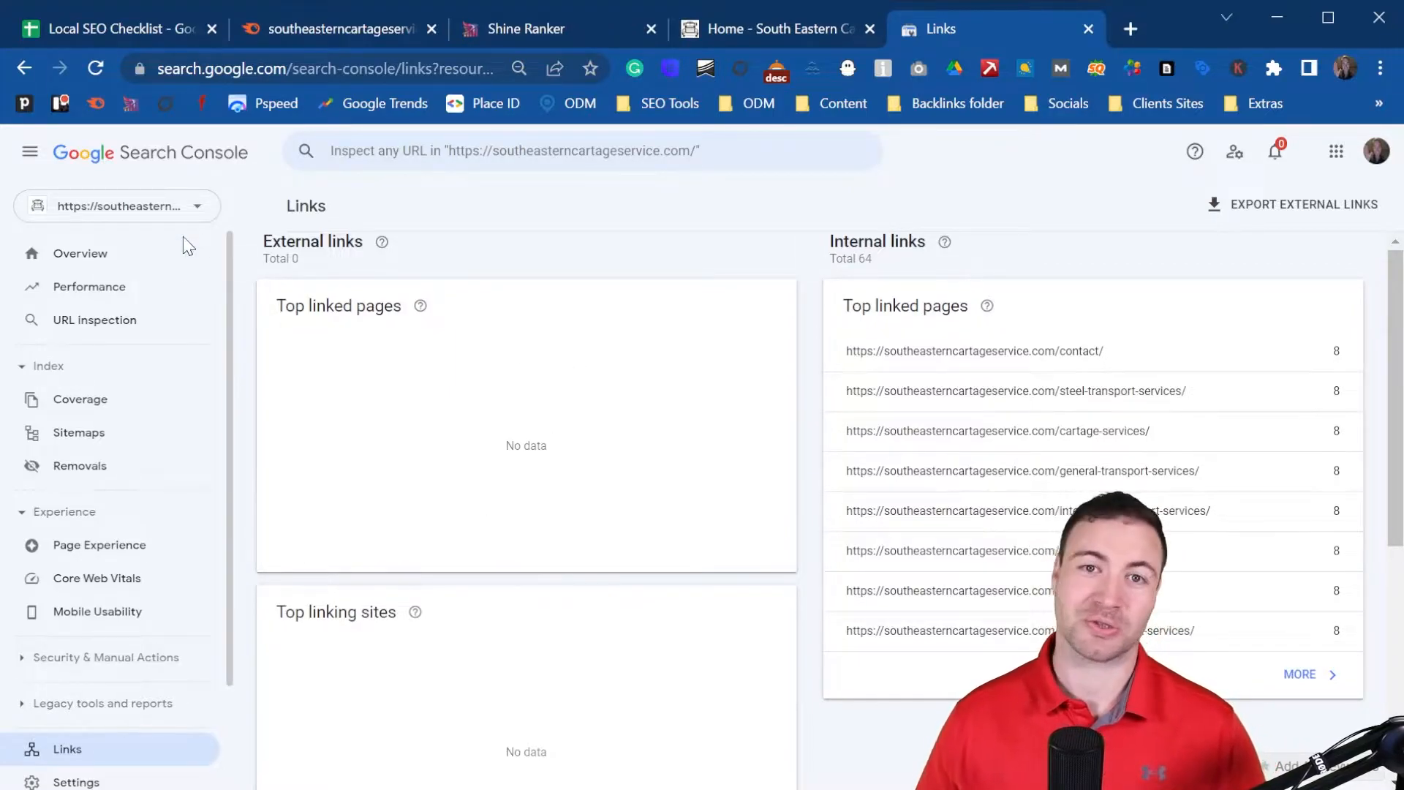
# - Return to Semrush and look through the domain's backlink types and the list of linking source pages
pyautogui.click(346, 22)
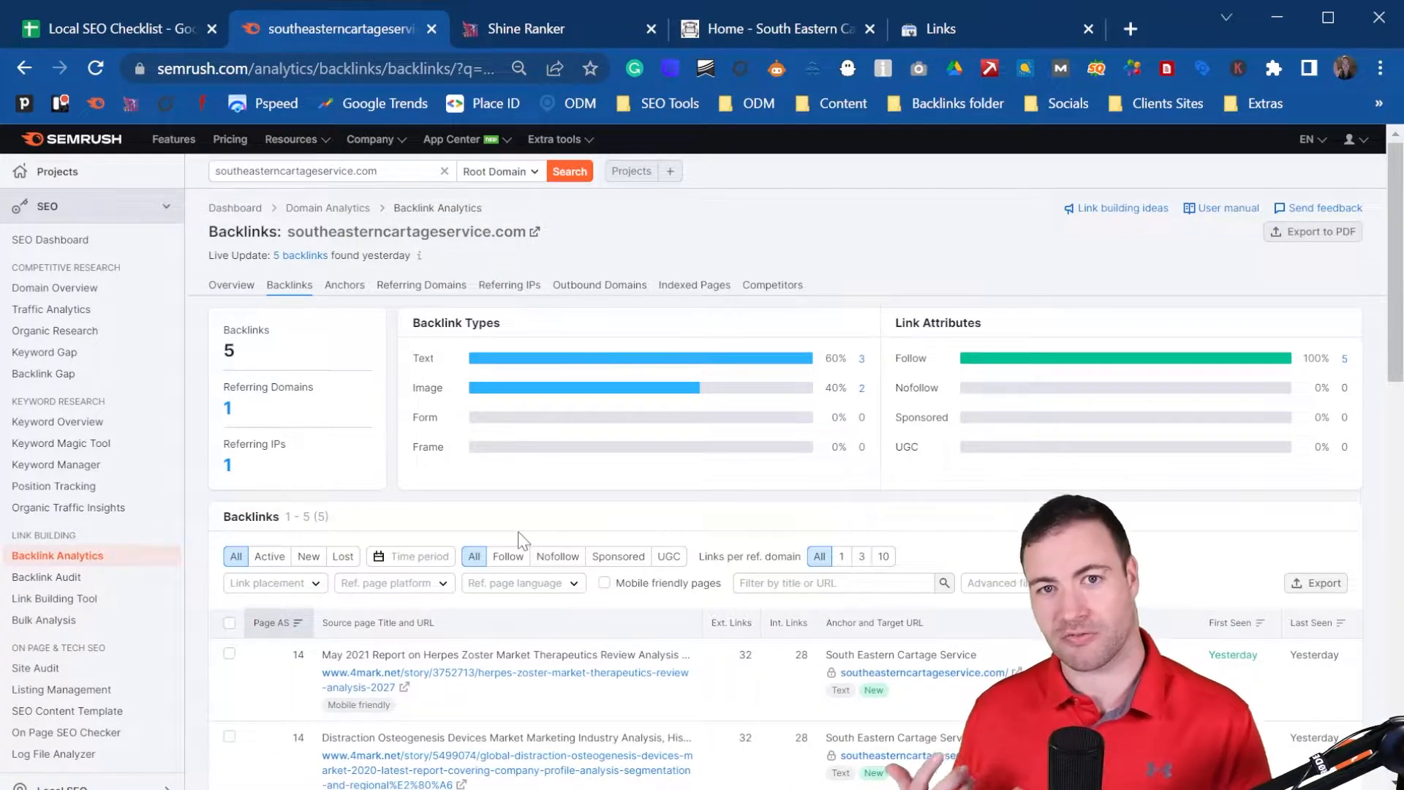
pyautogui.scroll(-5, 574, 387)
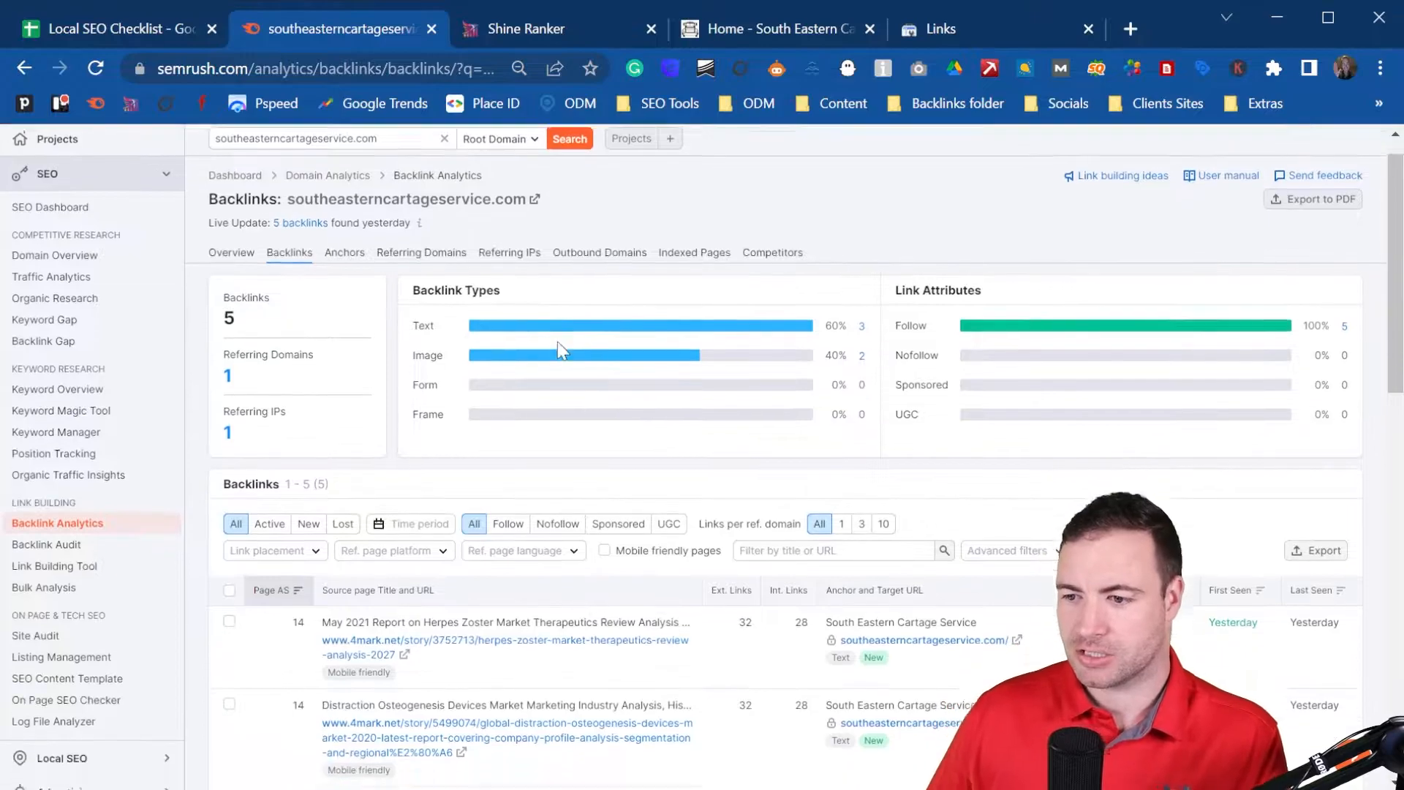
pyautogui.scroll(-2, 589, 414)
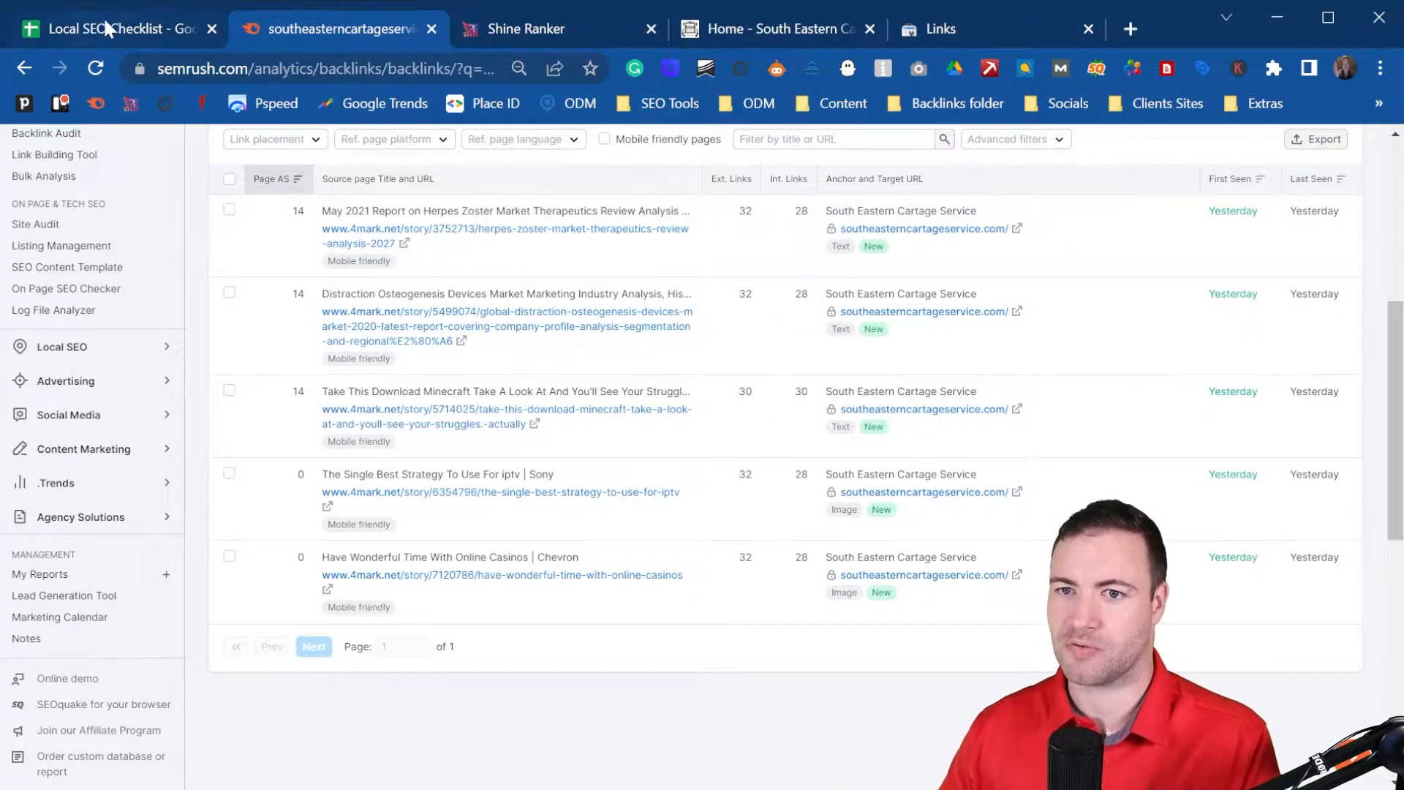
# - In the Local SEO Checklist, add the note "Backlinks need cleanup" beside the comment of the Review Website - SEMRUSH task
pyautogui.click(104, 18)
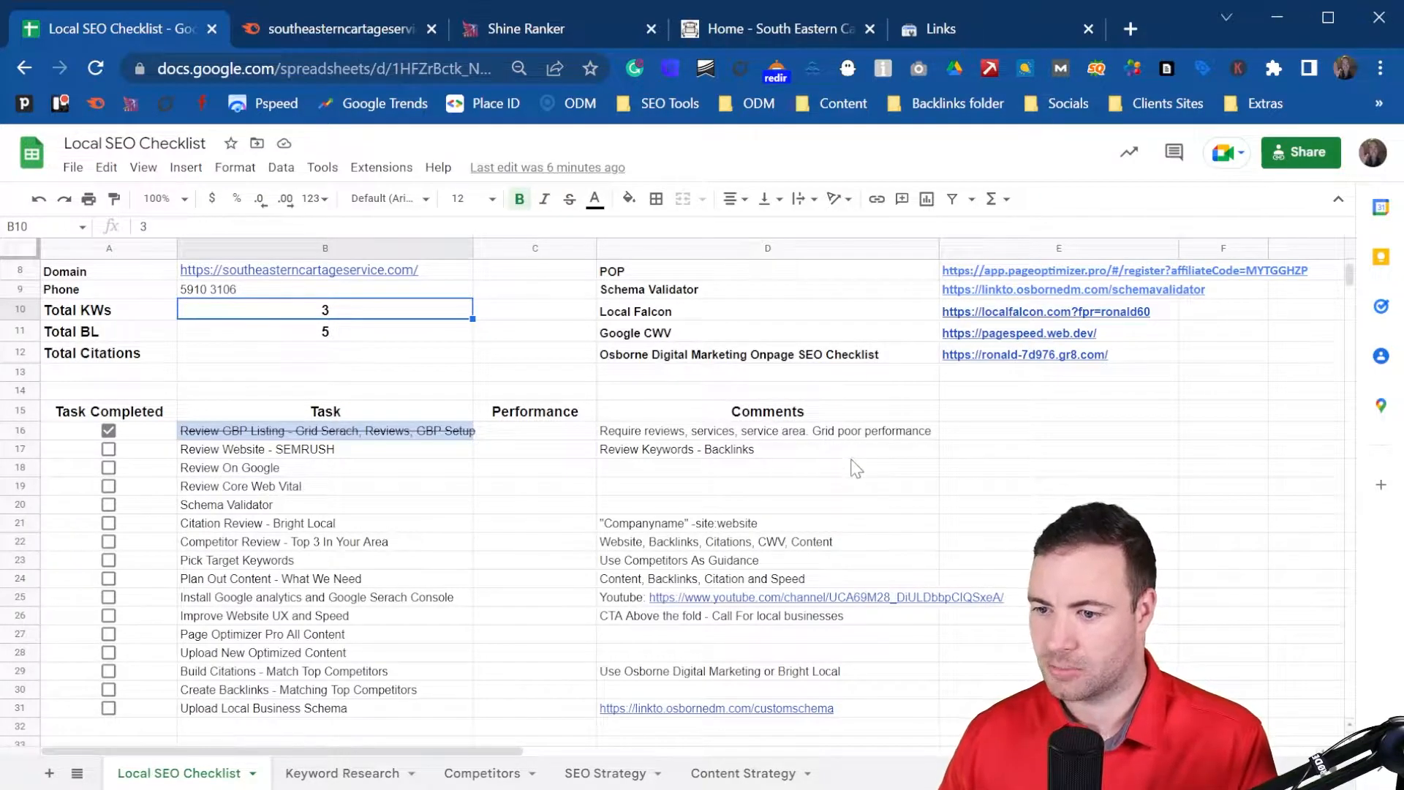
pyautogui.click(900, 450)
pyautogui.click(1016, 449)
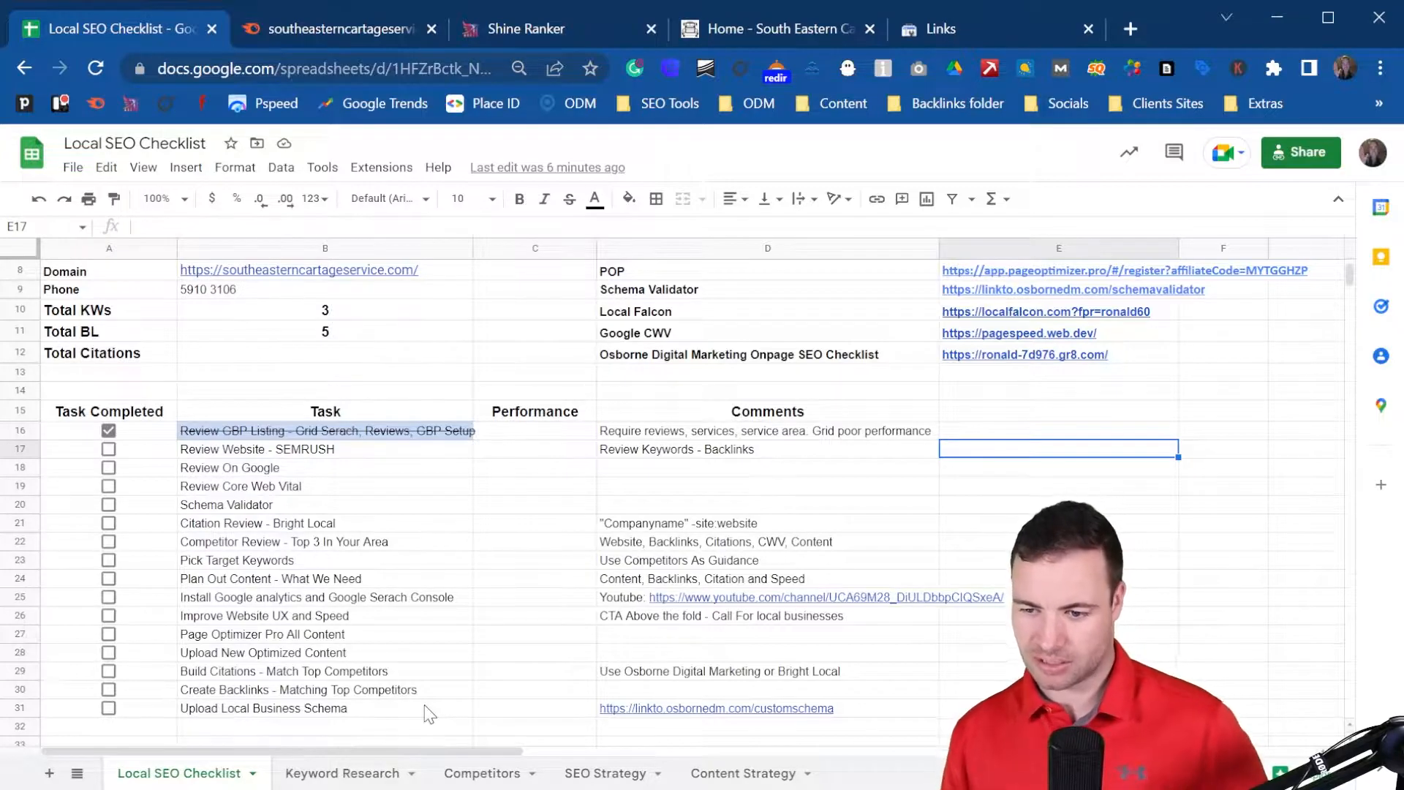
pyautogui.write('Backlinks need cleanup')
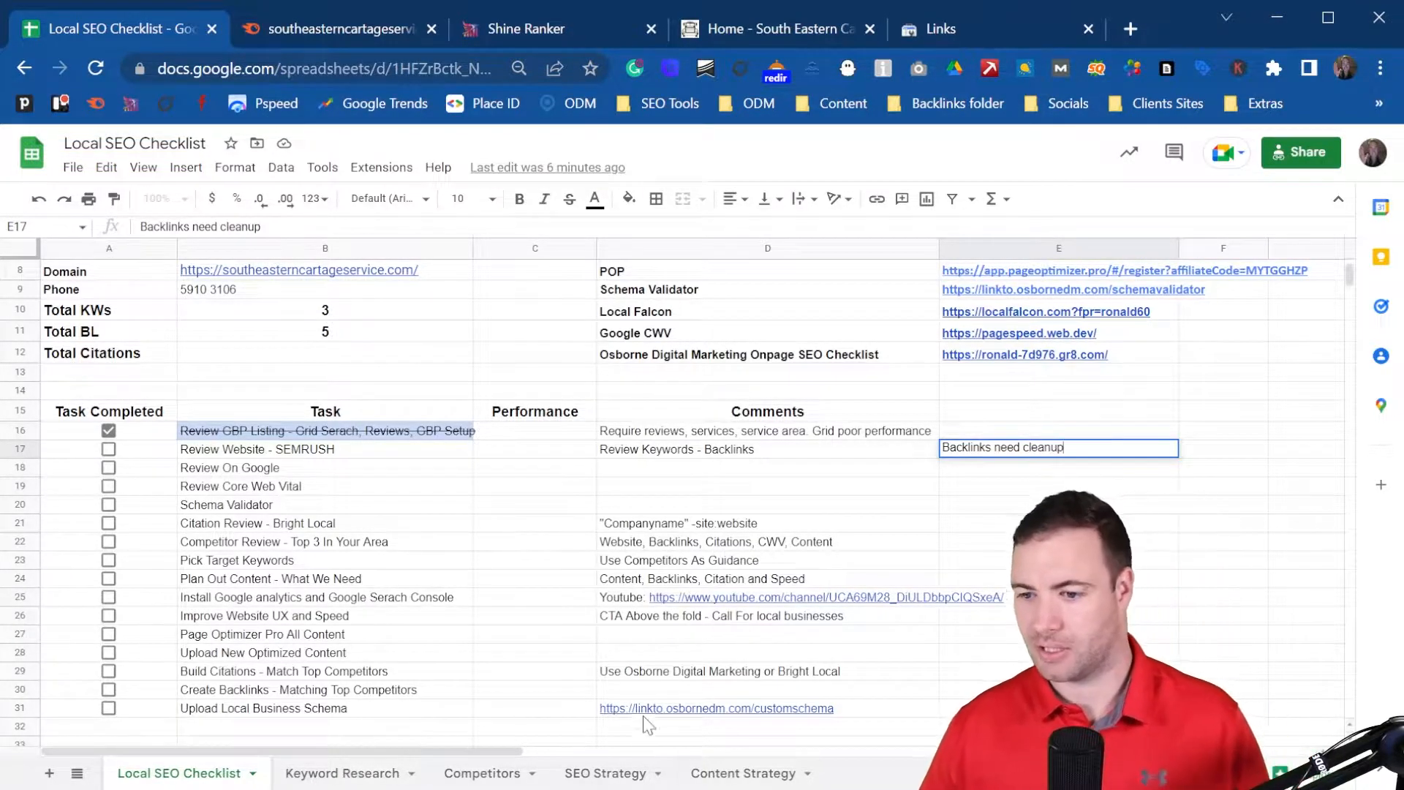
# - Clear the task, status and by-whom entries for months 1 to 6 in the SEO Strategy sheet
pyautogui.click(610, 778)
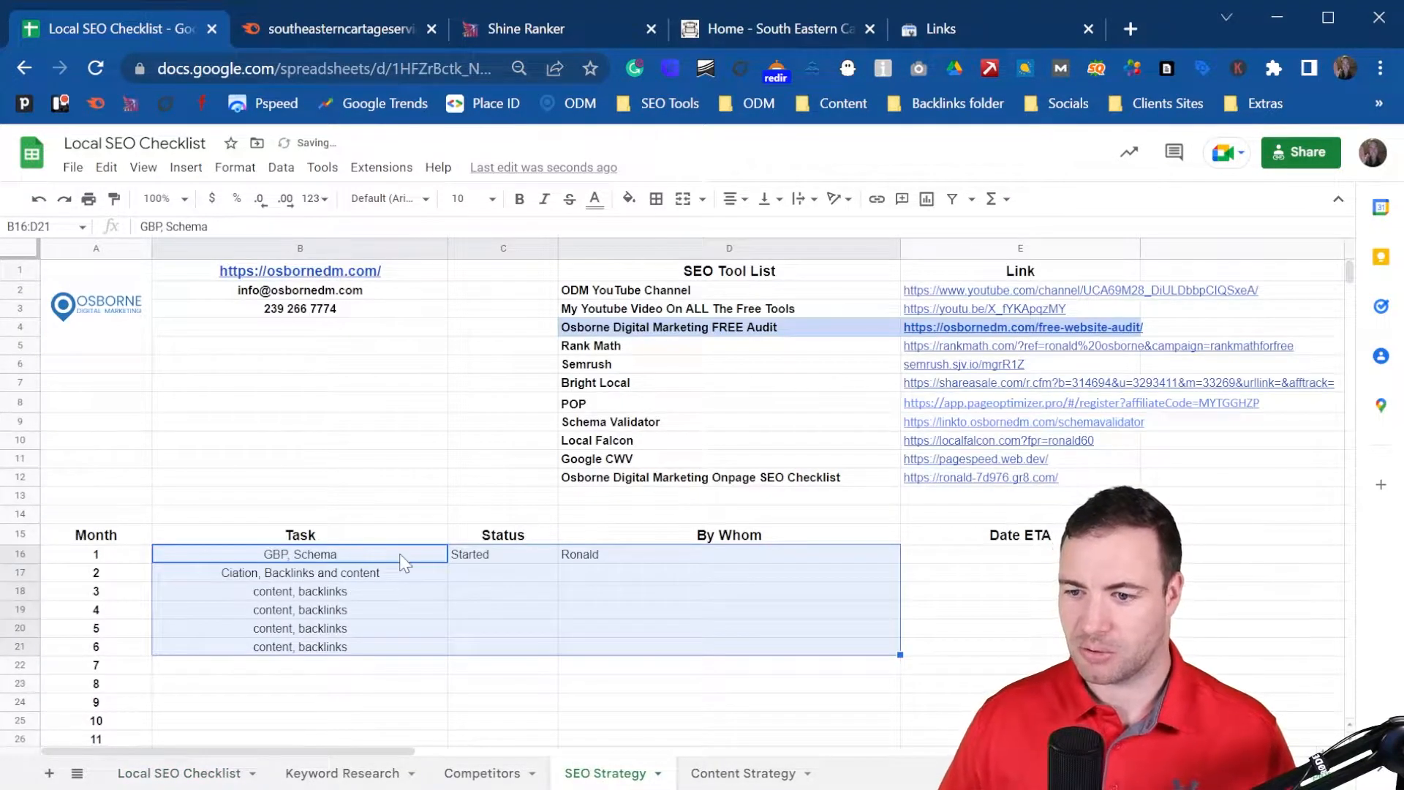
pyautogui.click(417, 557)
pyautogui.moveTo(421, 558); pyautogui.dragTo(770, 647)
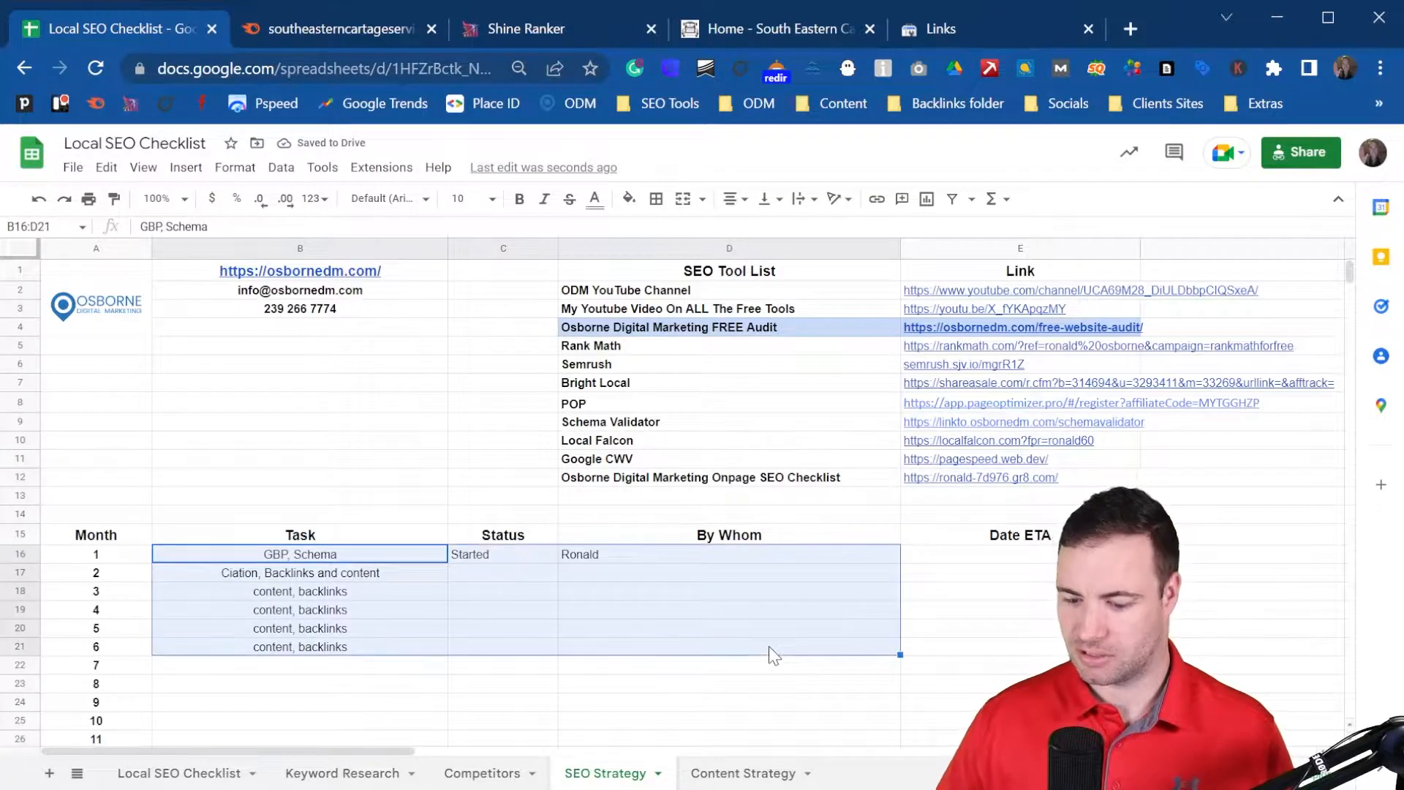
pyautogui.press('Delete')
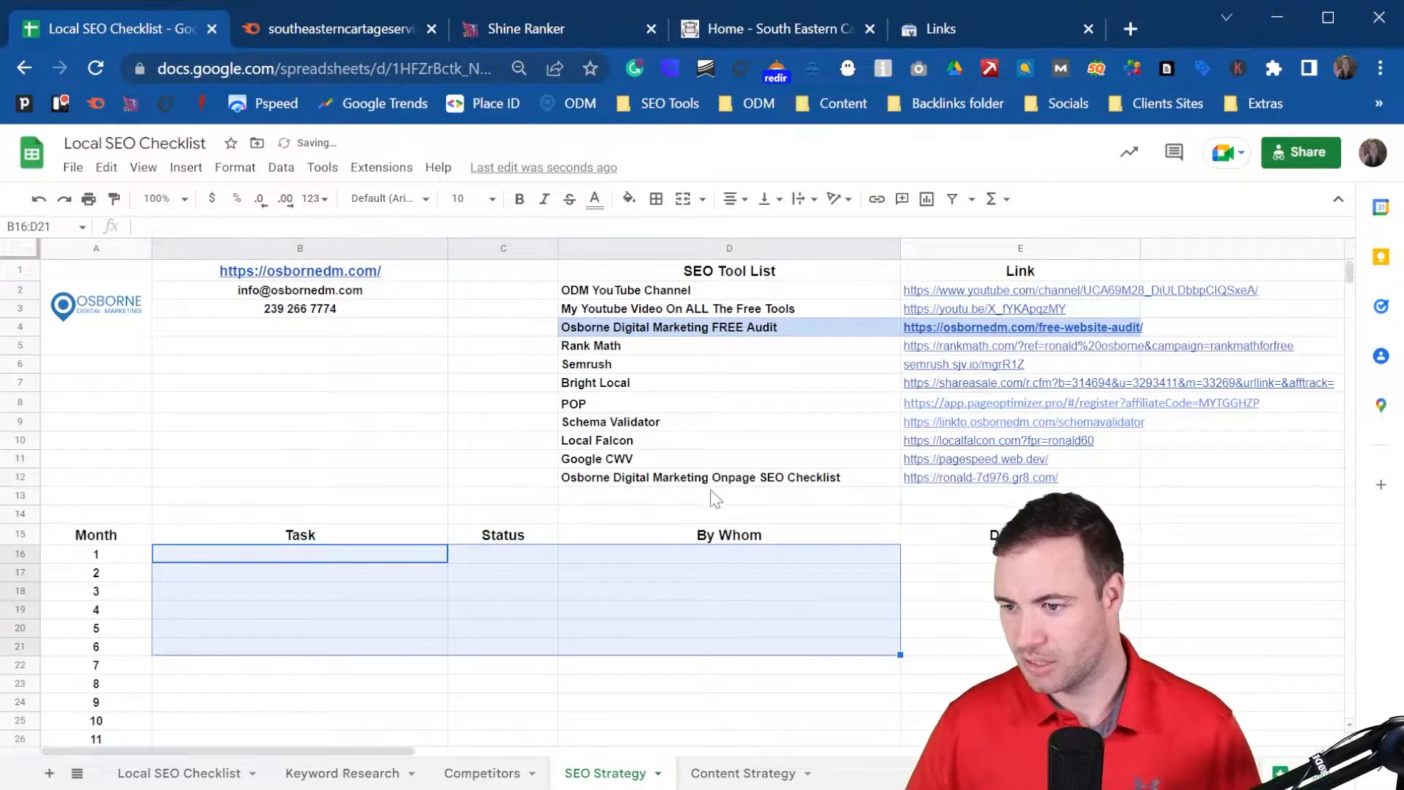
# - Enter "Spam link removal," as the month 1 task in the SEO Strategy sheet
pyautogui.click(356, 561)
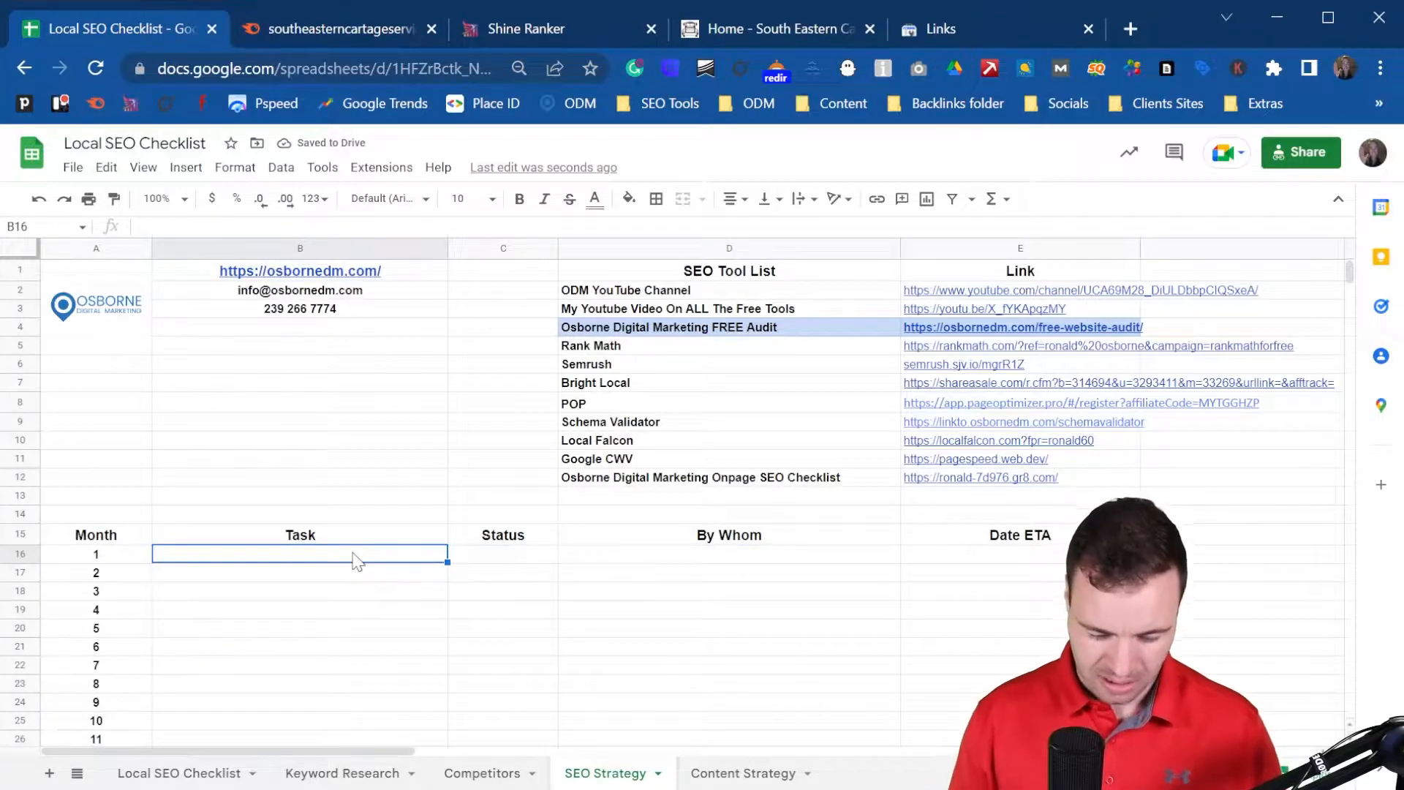
pyautogui.write('Spam')
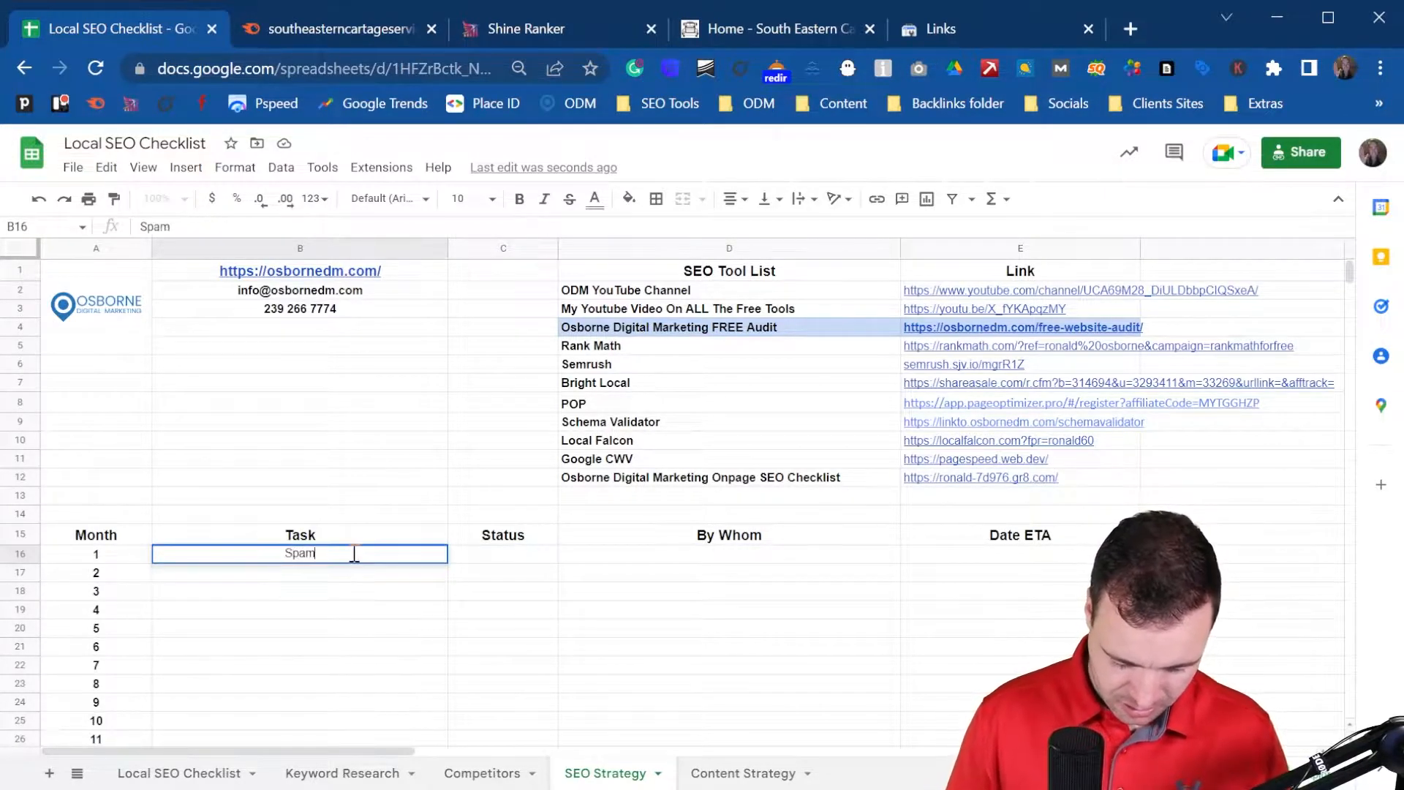
pyautogui.write(' link r')
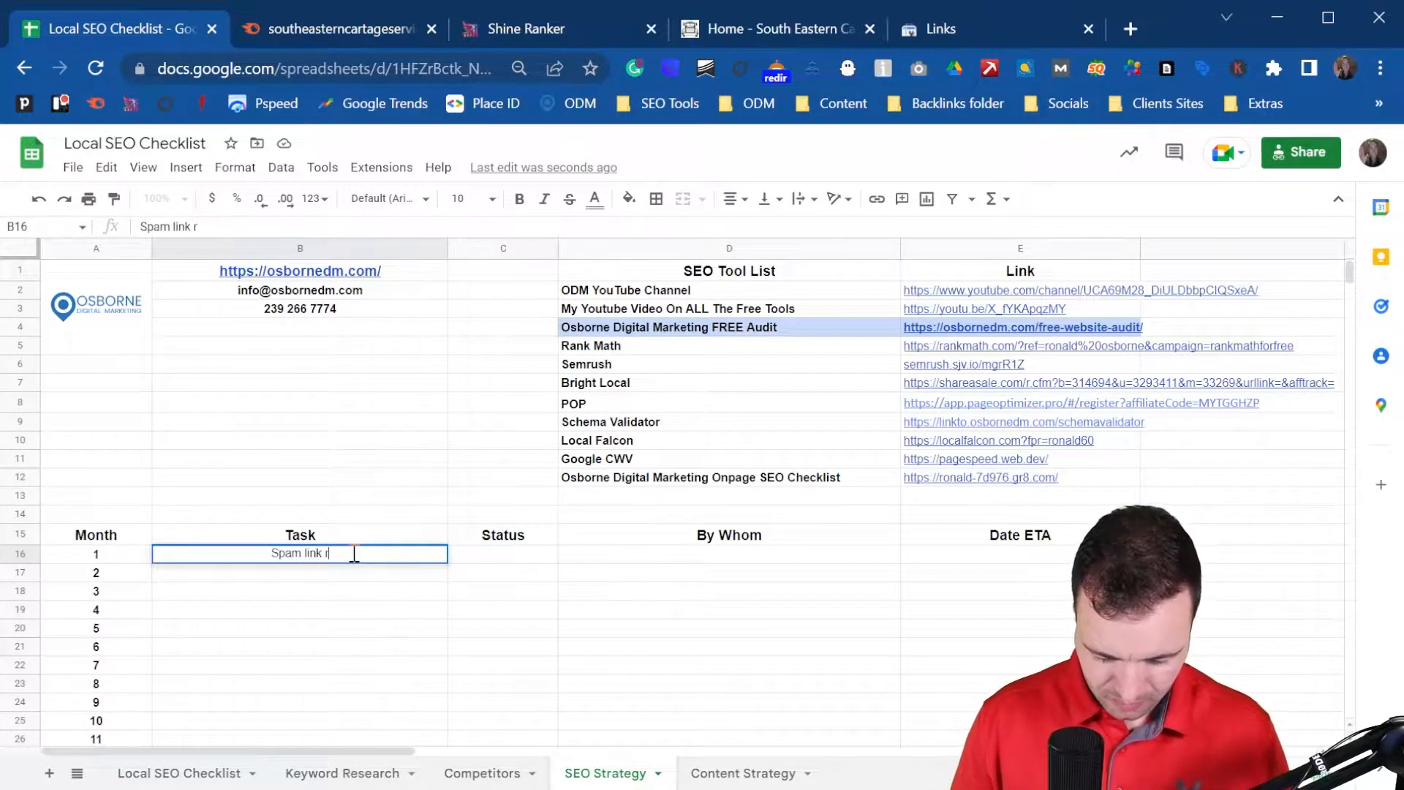
pyautogui.write('emoval')
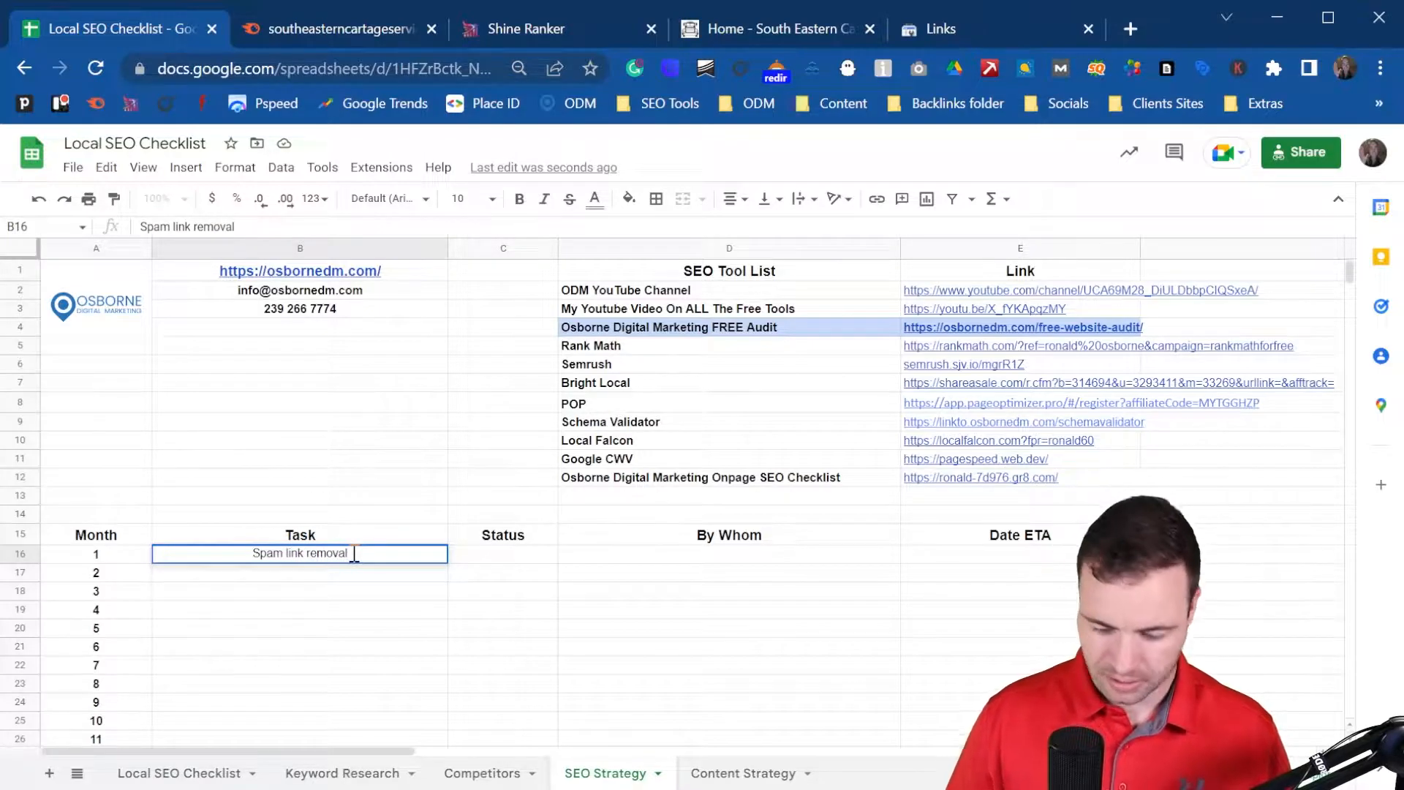
pyautogui.write(',')
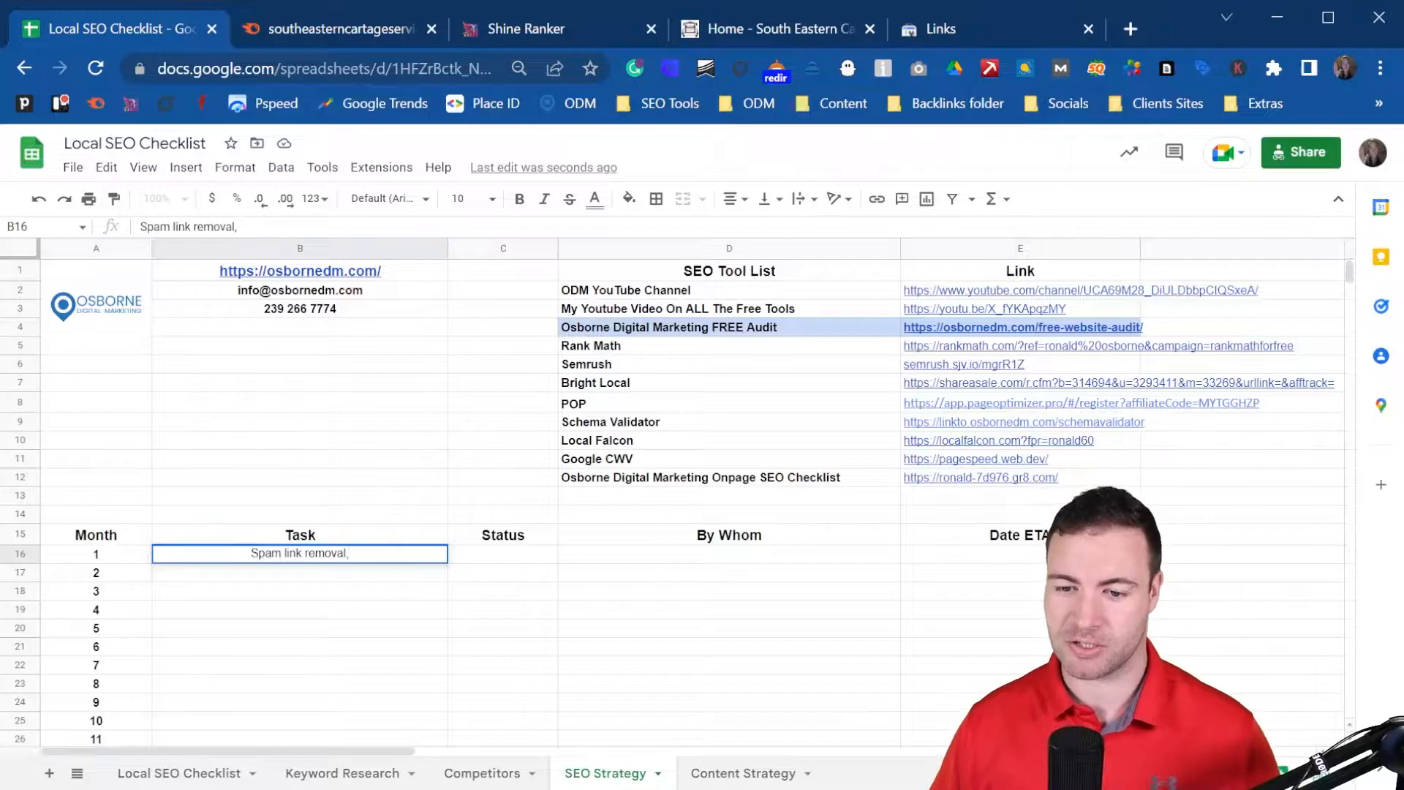
# - Make the SERP position values in the Keyword Research sheet bold and center them horizontally
pyautogui.click(213, 769)
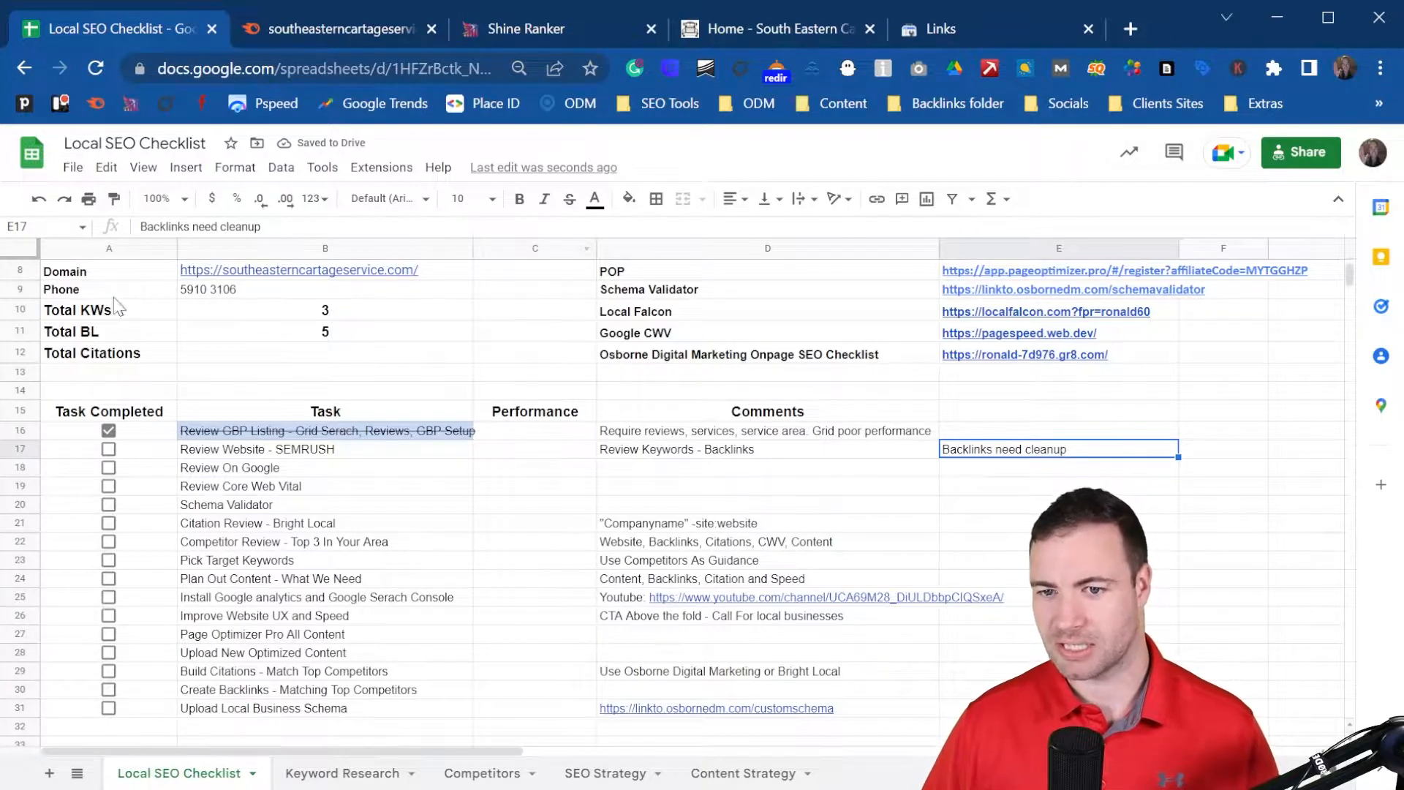
pyautogui.click(366, 776)
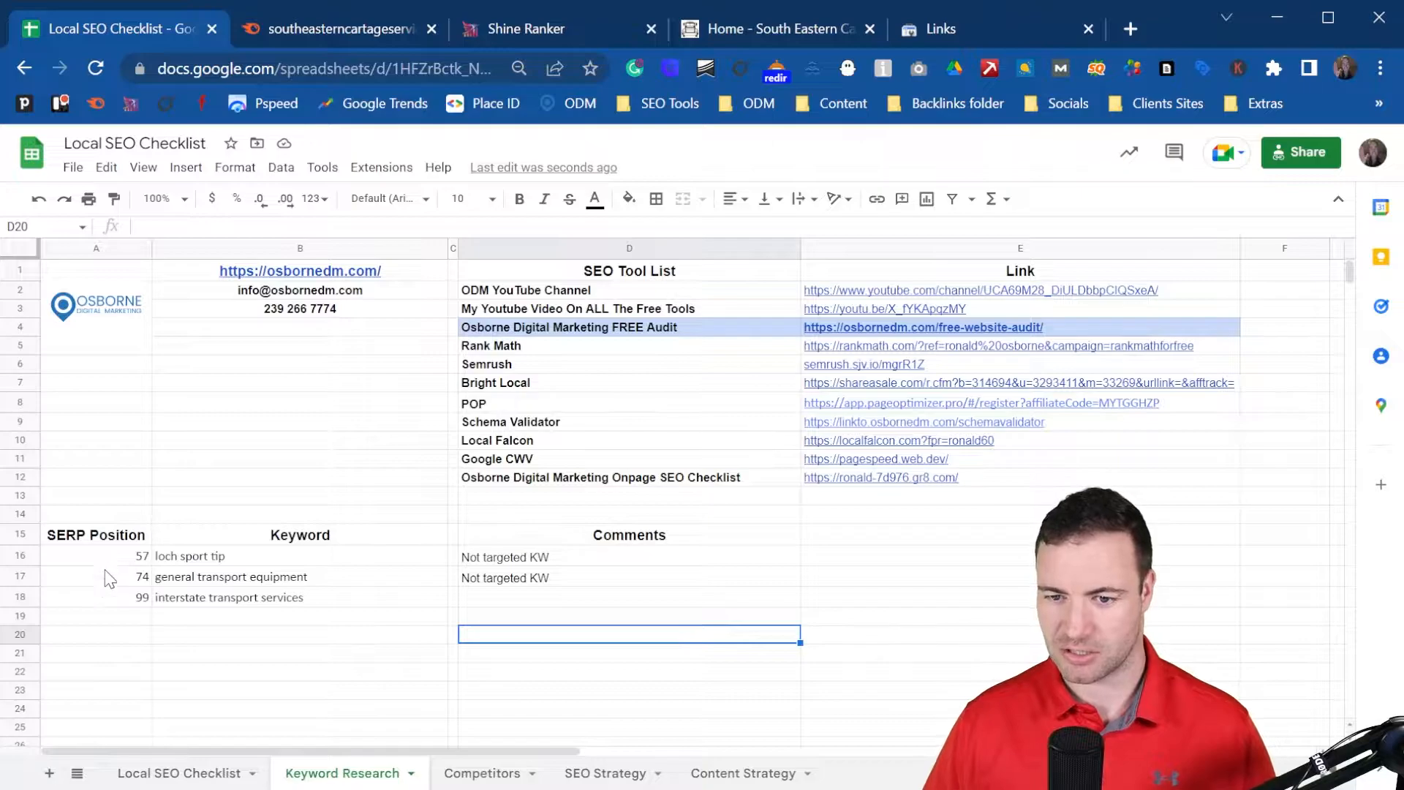
pyautogui.moveTo(108, 564); pyautogui.dragTo(87, 671)
pyautogui.click(519, 198)
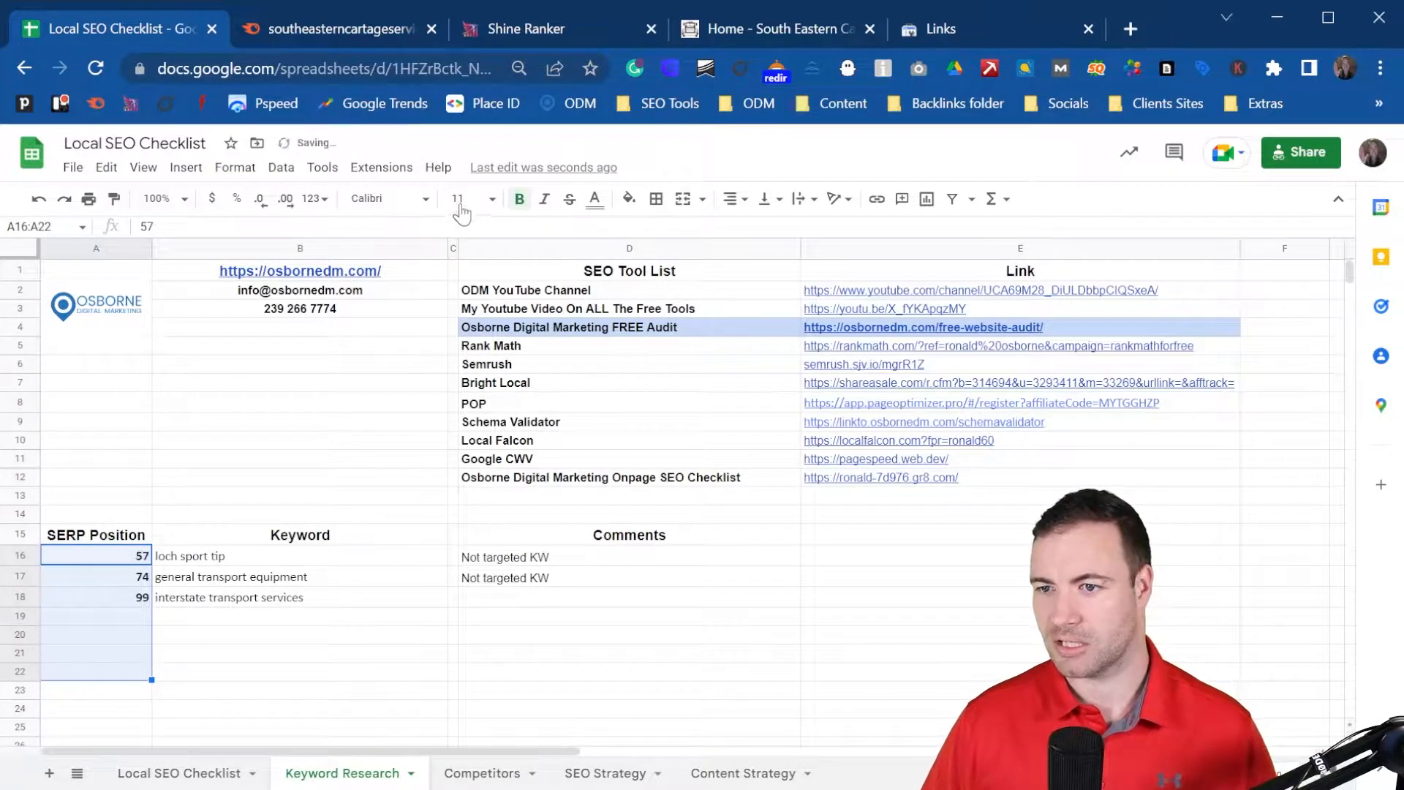
pyautogui.click(733, 198)
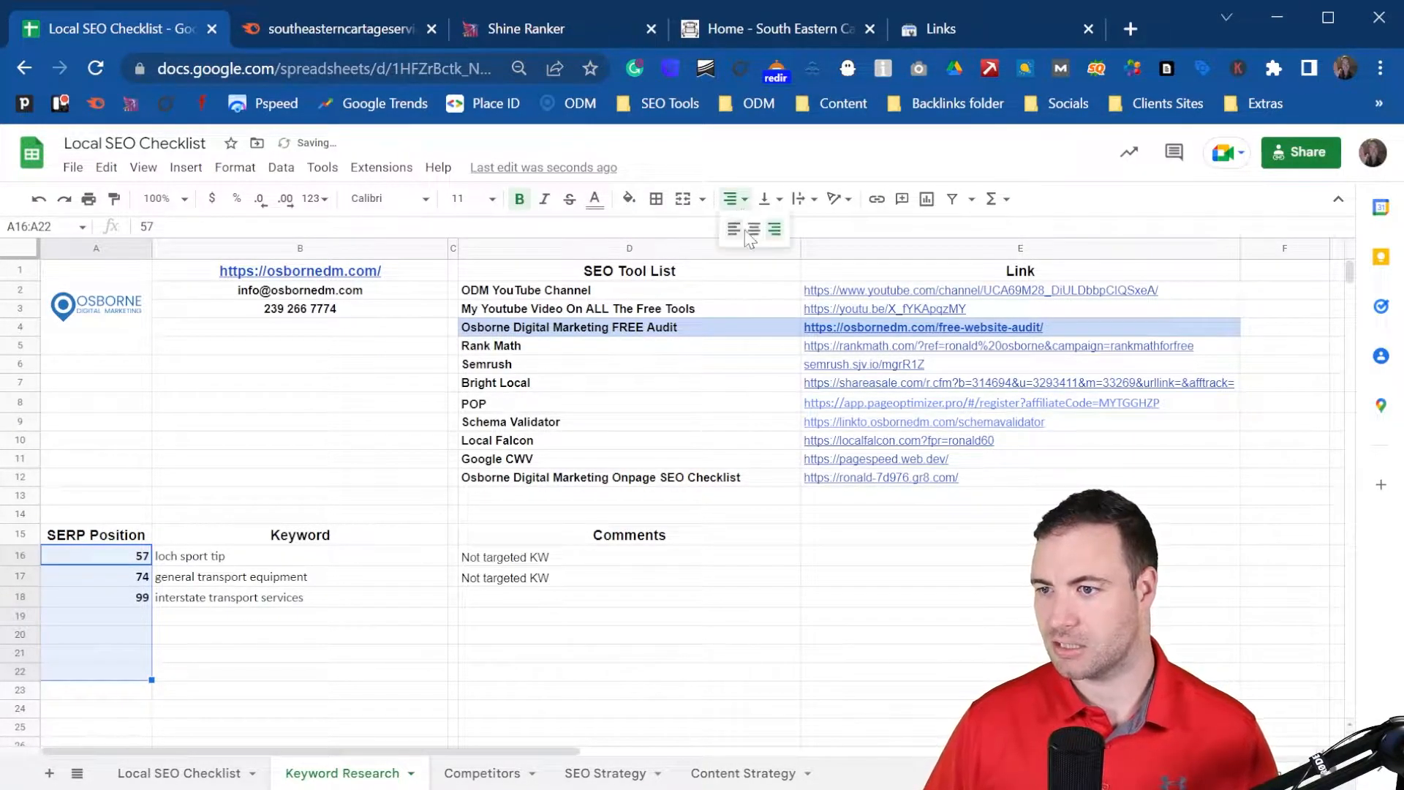
pyautogui.click(752, 230)
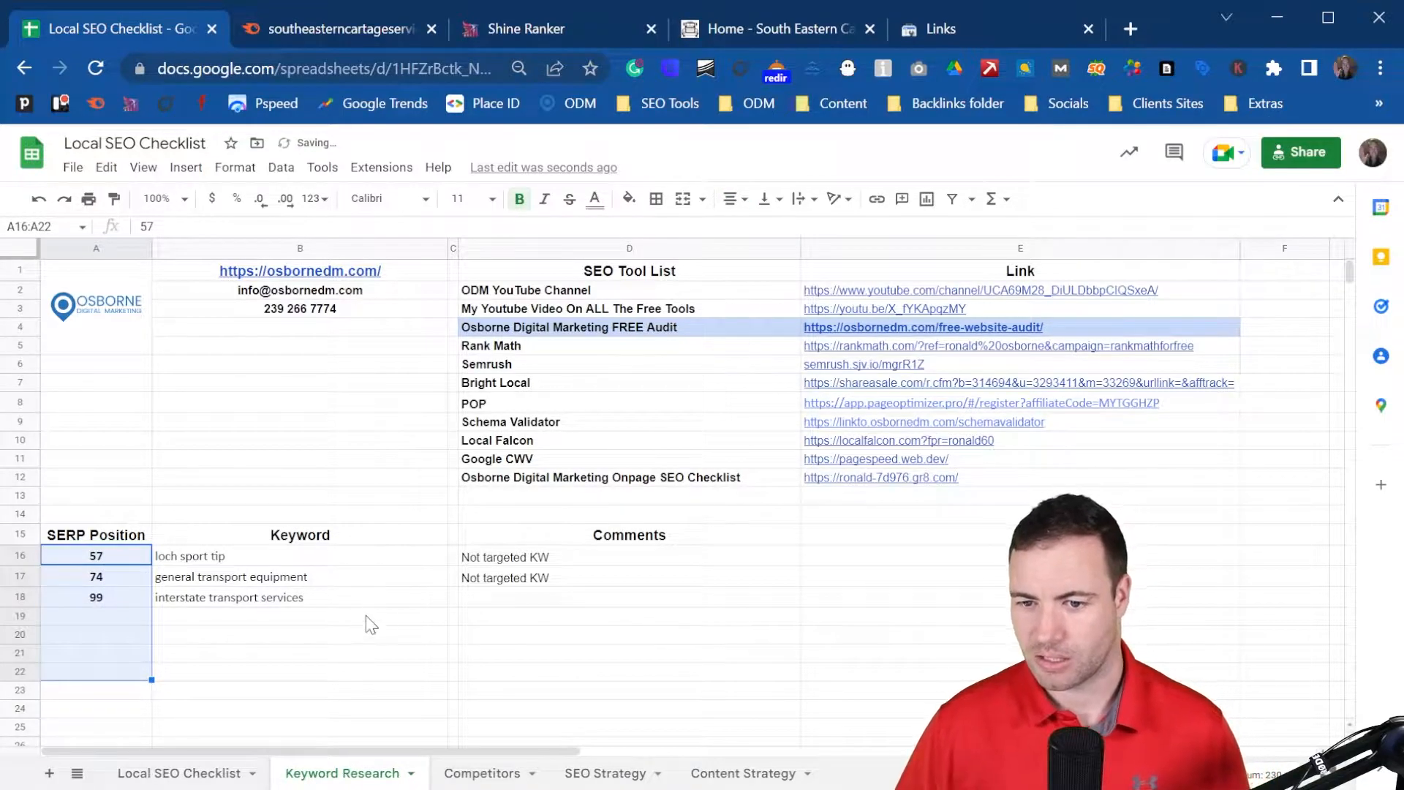
# - Review the listed keywords and their comments in the Keyword Research sheet
pyautogui.click(367, 603)
pyautogui.click(338, 565)
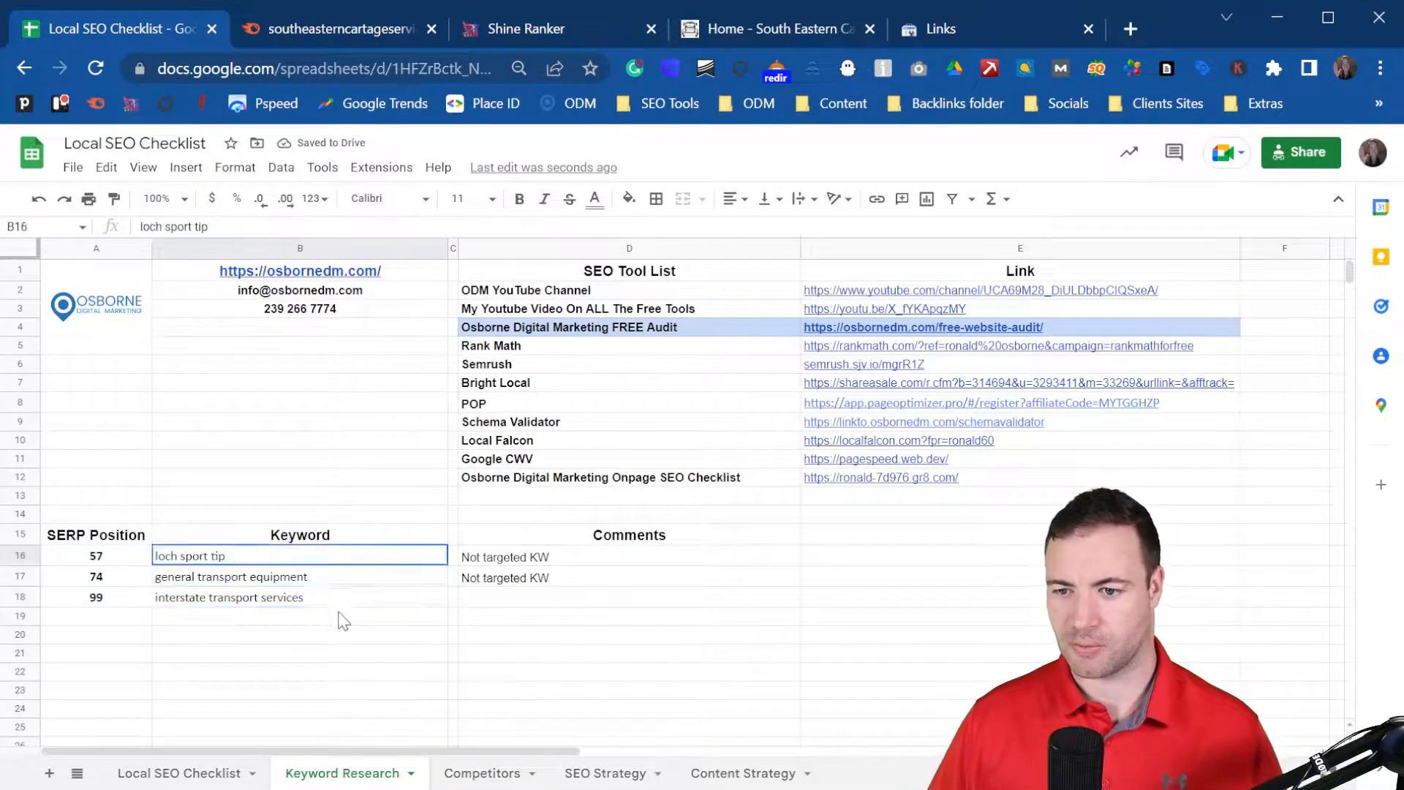
pyautogui.keyDown('shift'); pyautogui.click(340, 620); pyautogui.keyUp('shift')
pyautogui.moveTo(655, 565); pyautogui.dragTo(656, 594)
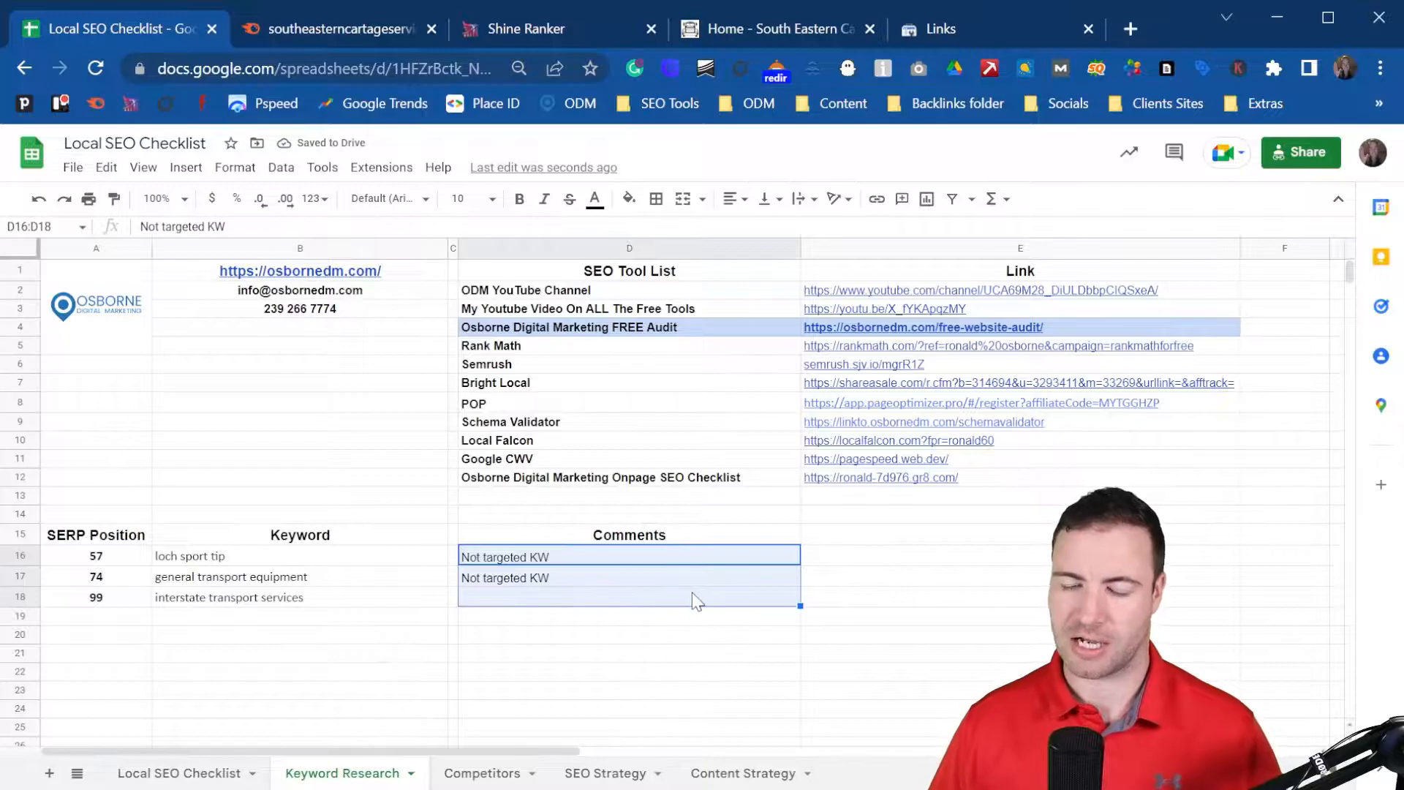
pyautogui.click(680, 642)
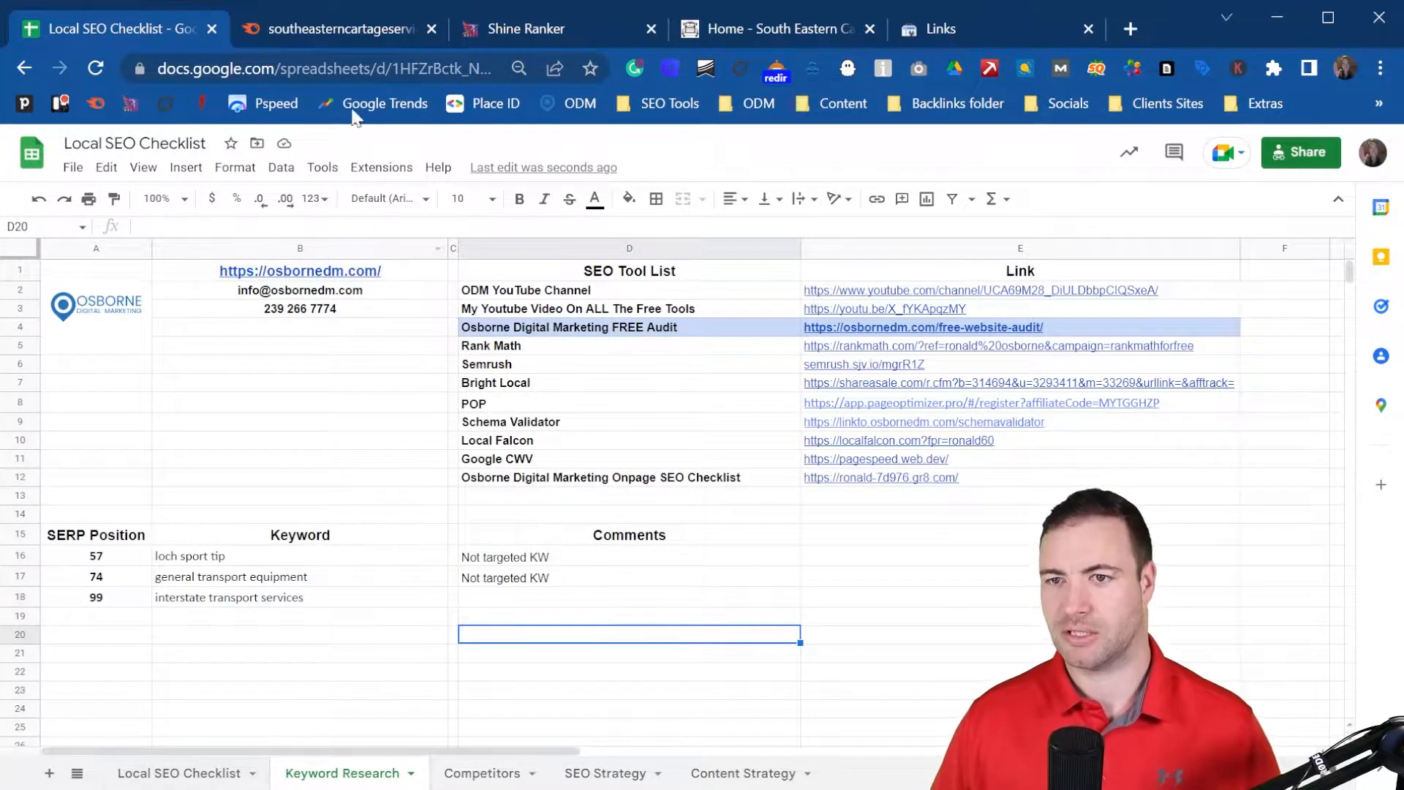
# - Return to Semrush's backlinks report and open the Domain Overview for the site
pyautogui.click(333, 36)
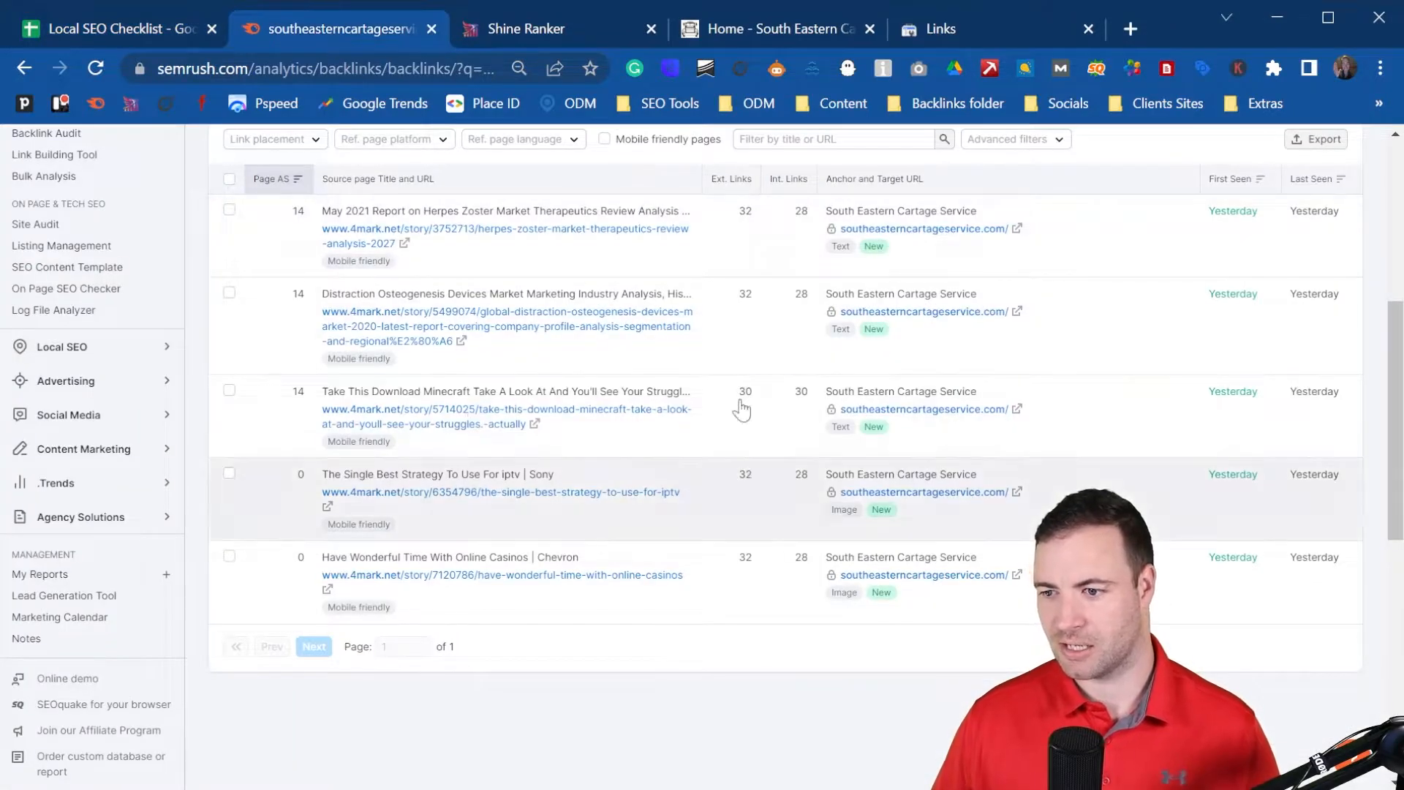
pyautogui.scroll(6, 322, 489)
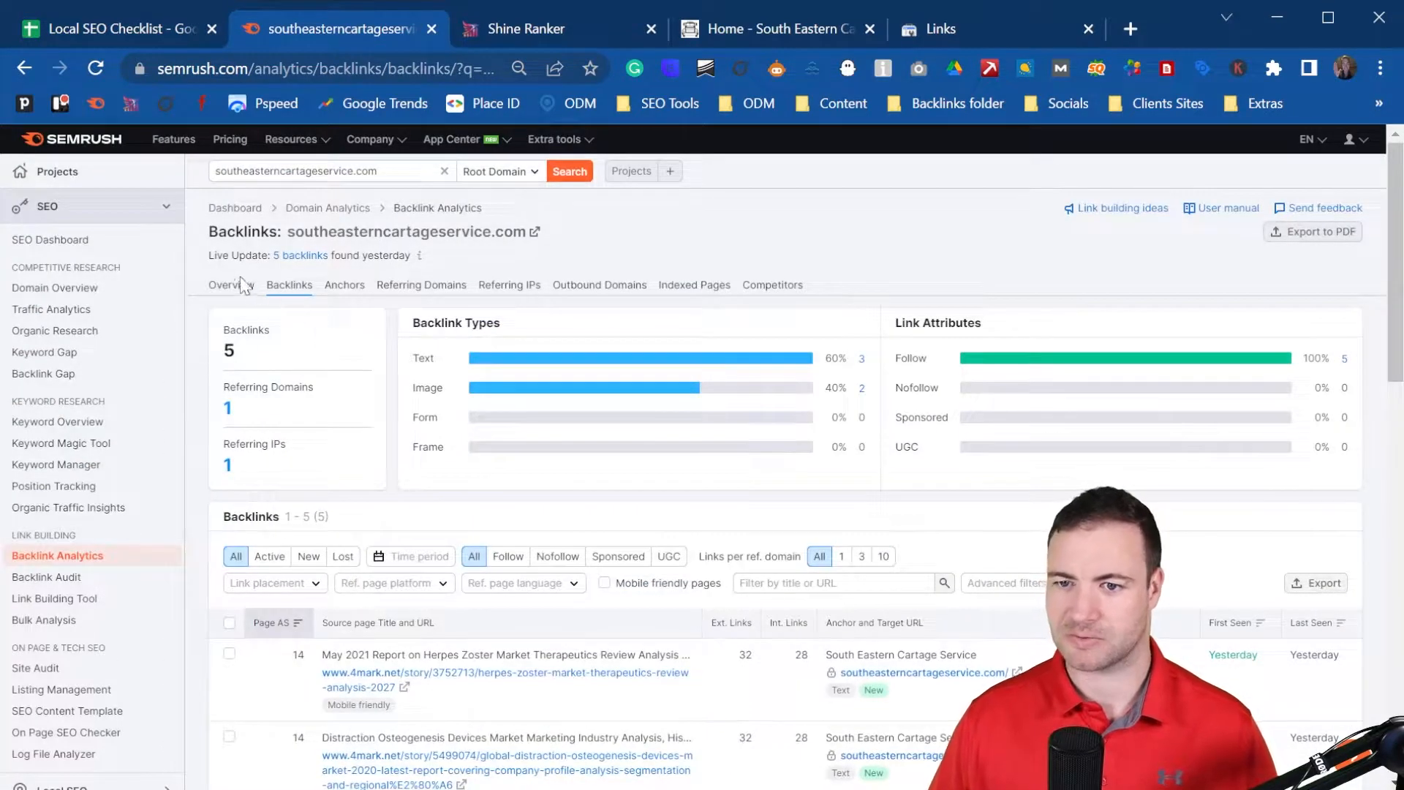
pyautogui.click(129, 289)
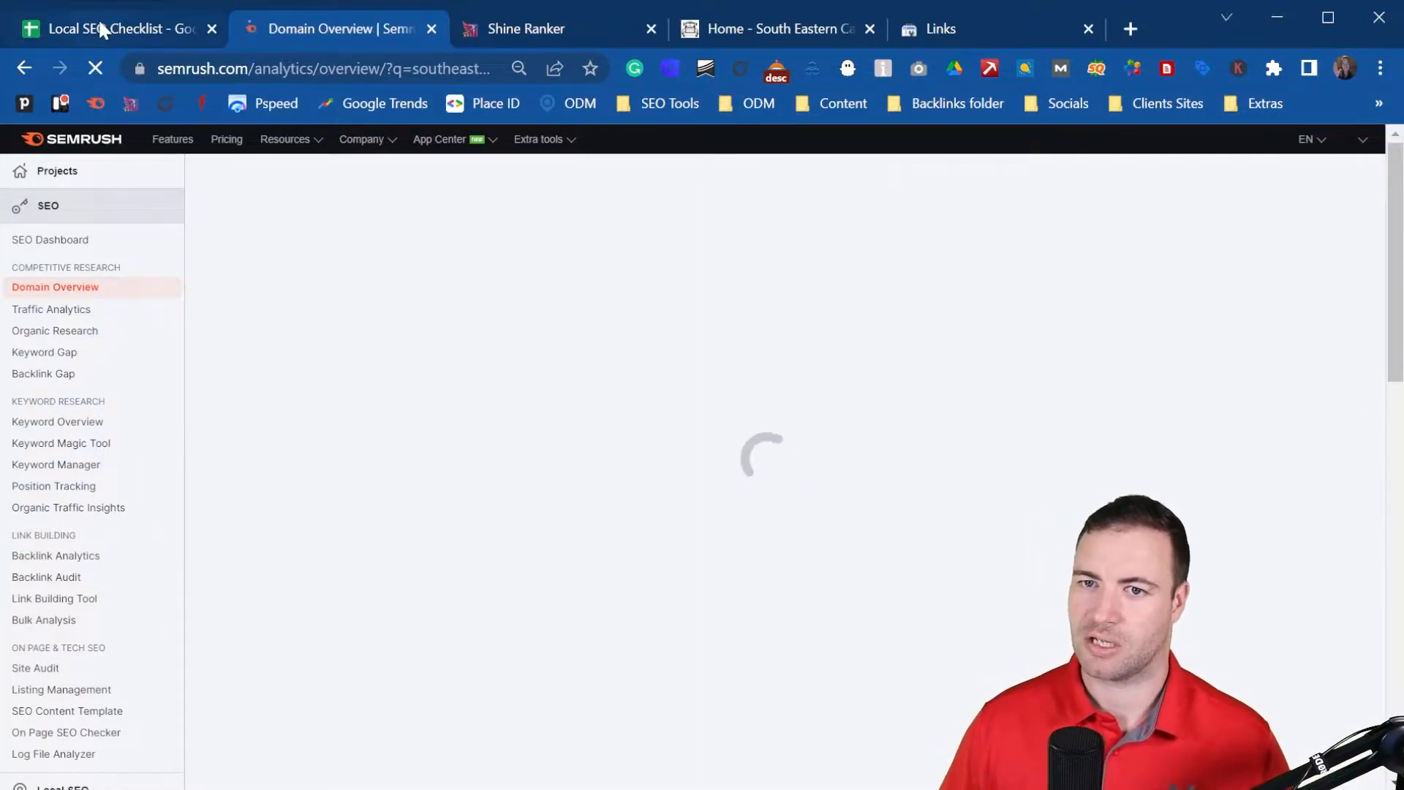
# - Mark the Review Website - SEMRUSH task as completed in the Local SEO Checklist sheet
pyautogui.click(98, 16)
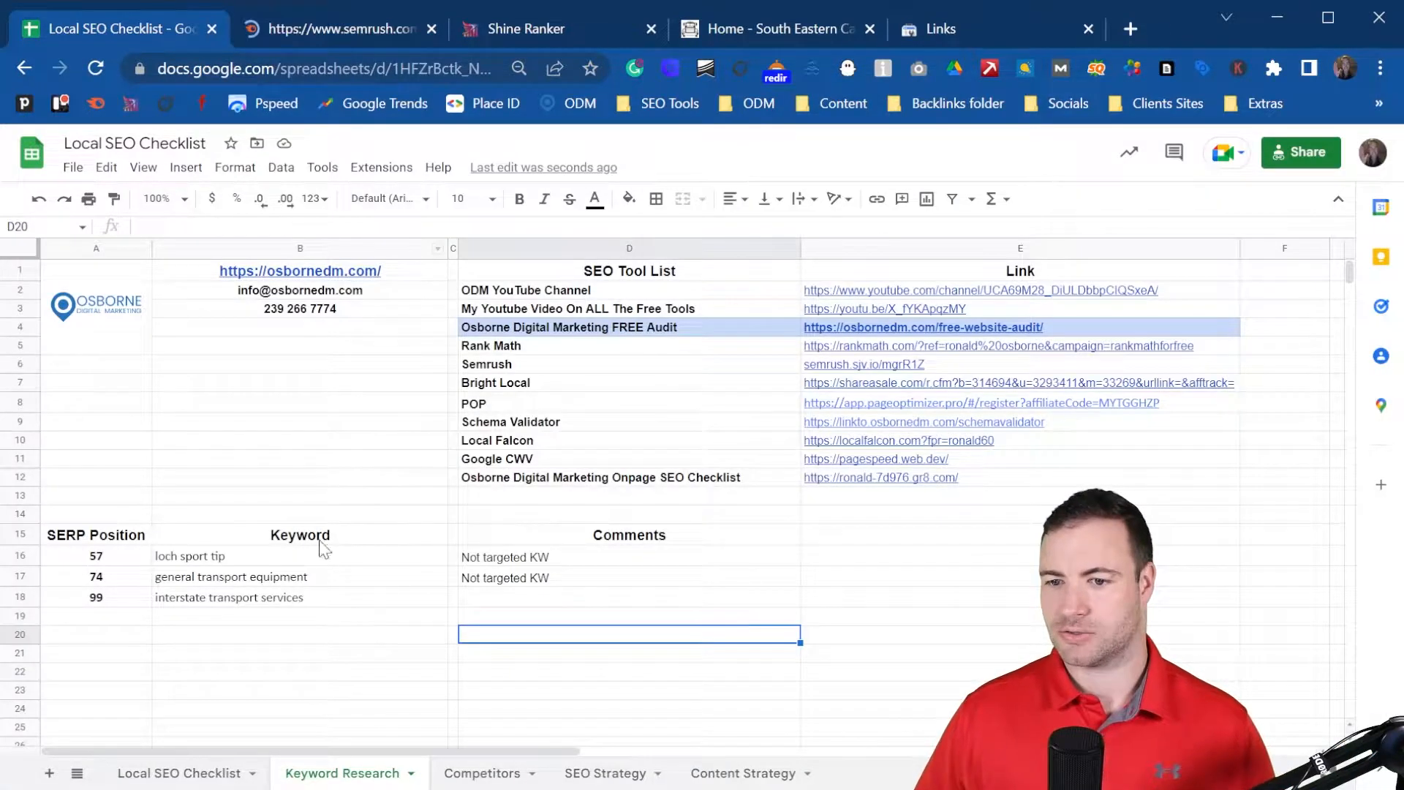
pyautogui.click(188, 772)
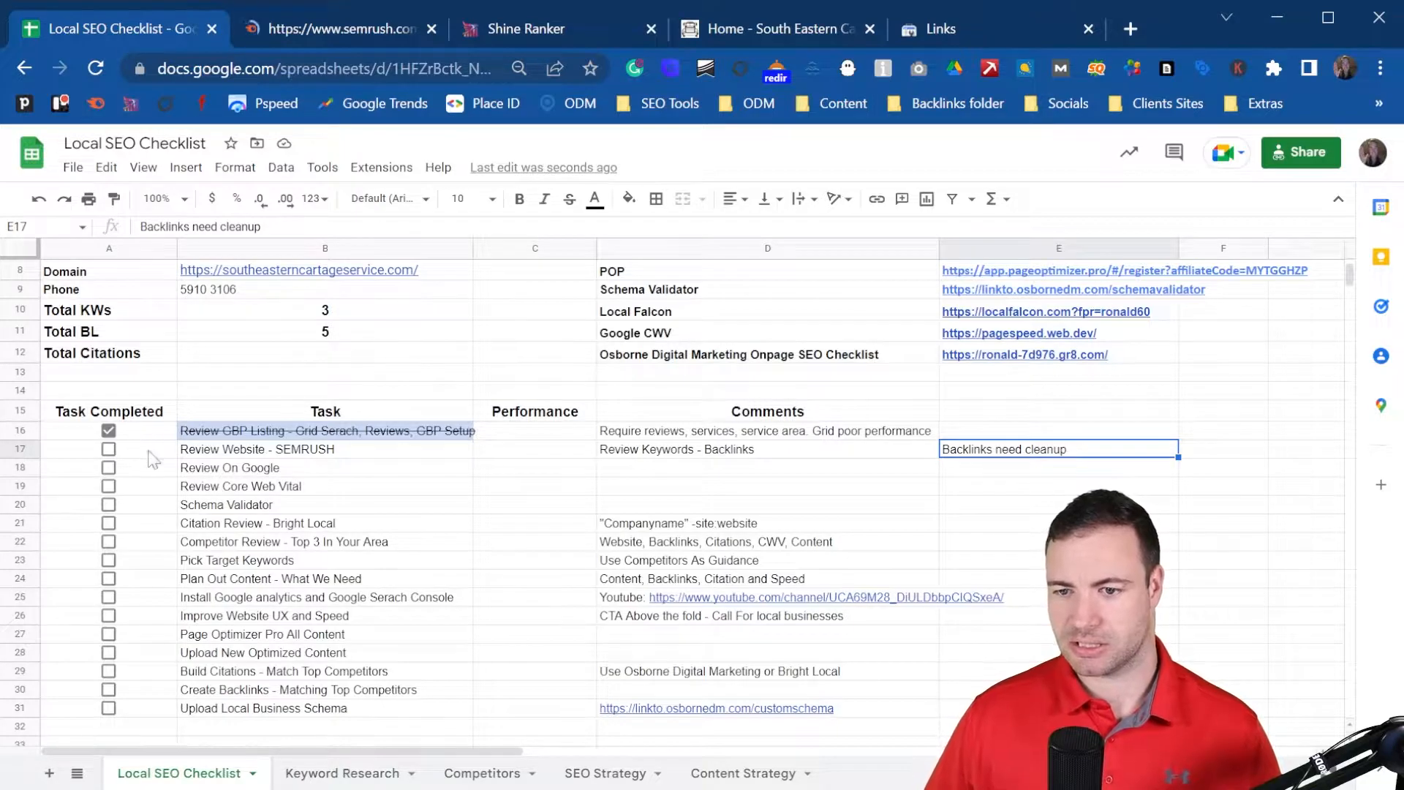
pyautogui.click(108, 449)
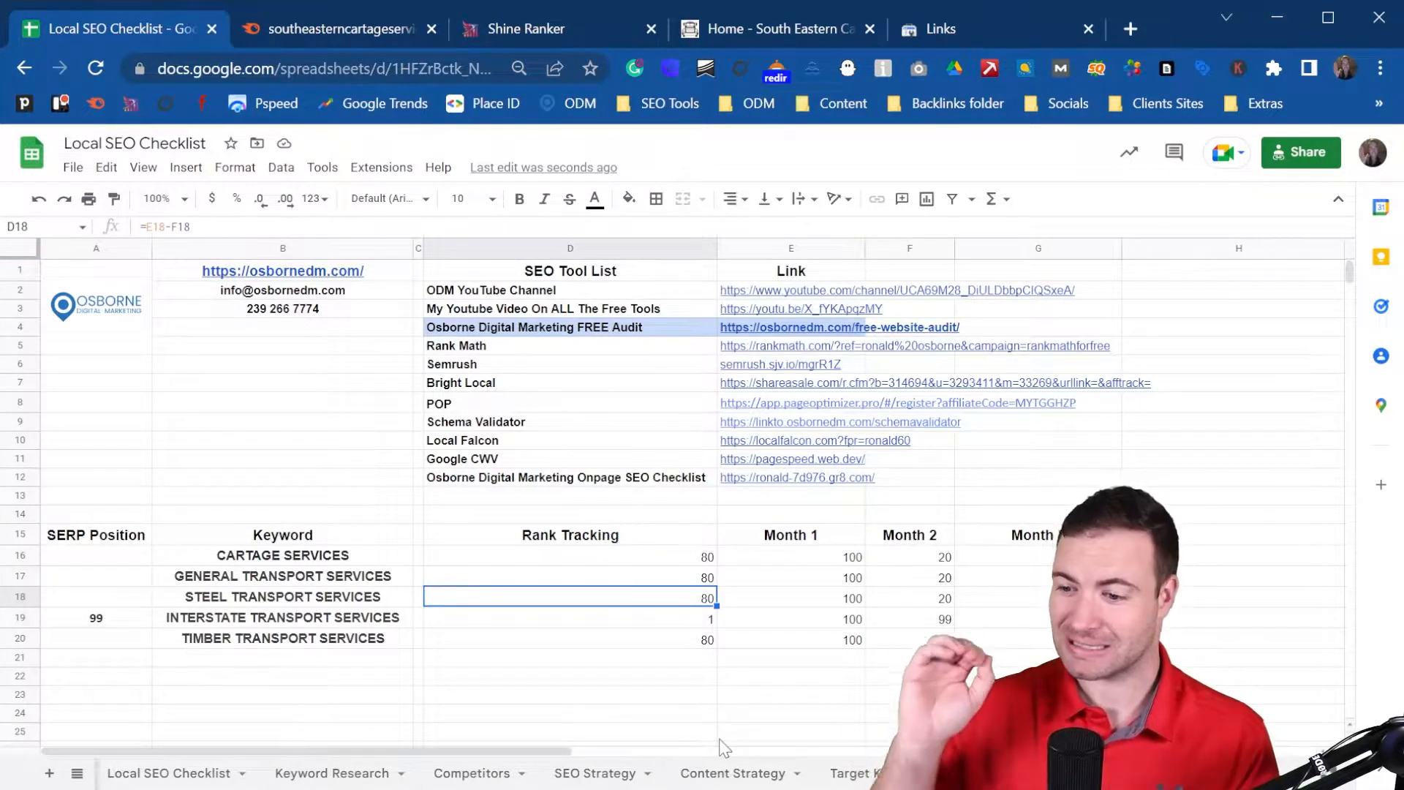
# - Look over the service keywords in the Target Keywords sheet and compare them with the Keyword Research sheet
pyautogui.click(869, 775)
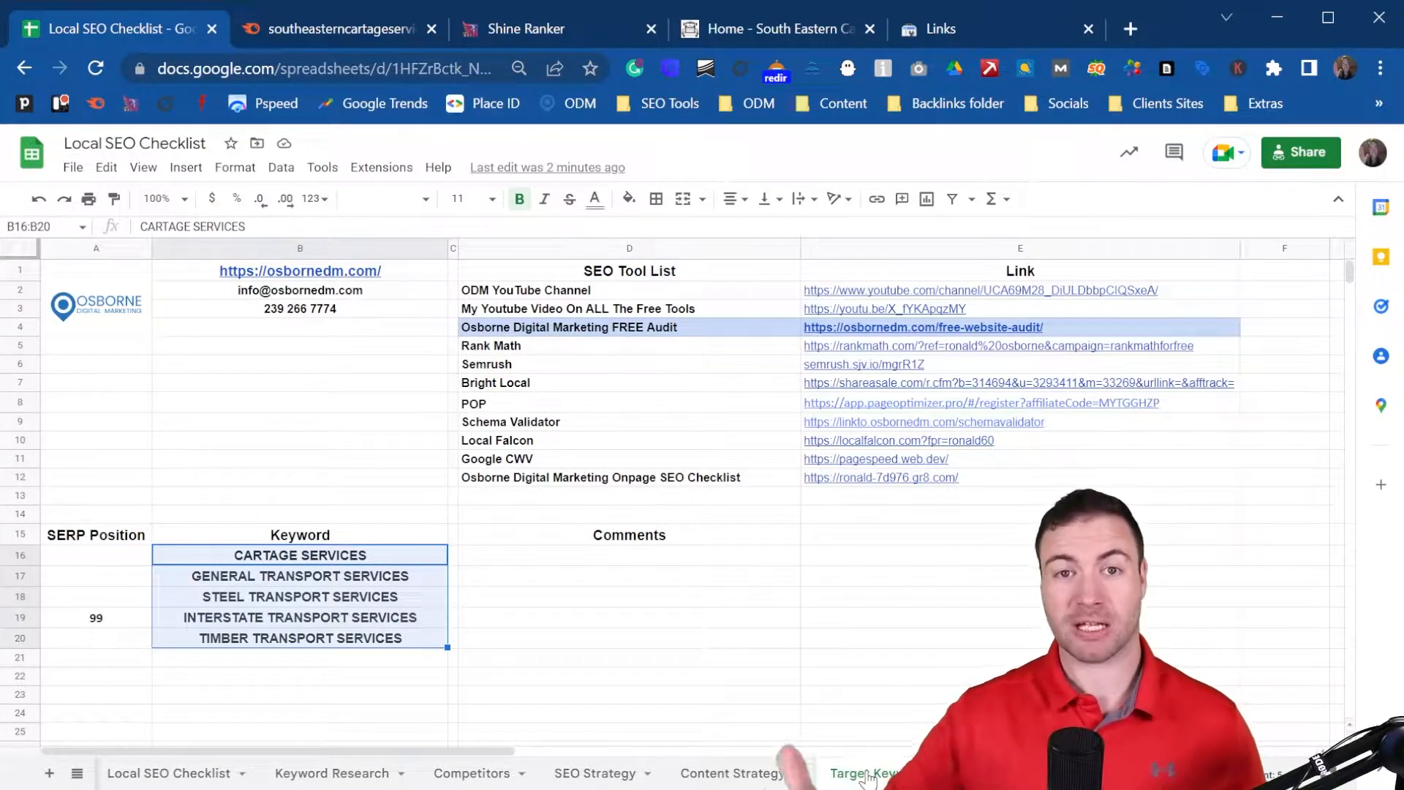
pyautogui.click(358, 696)
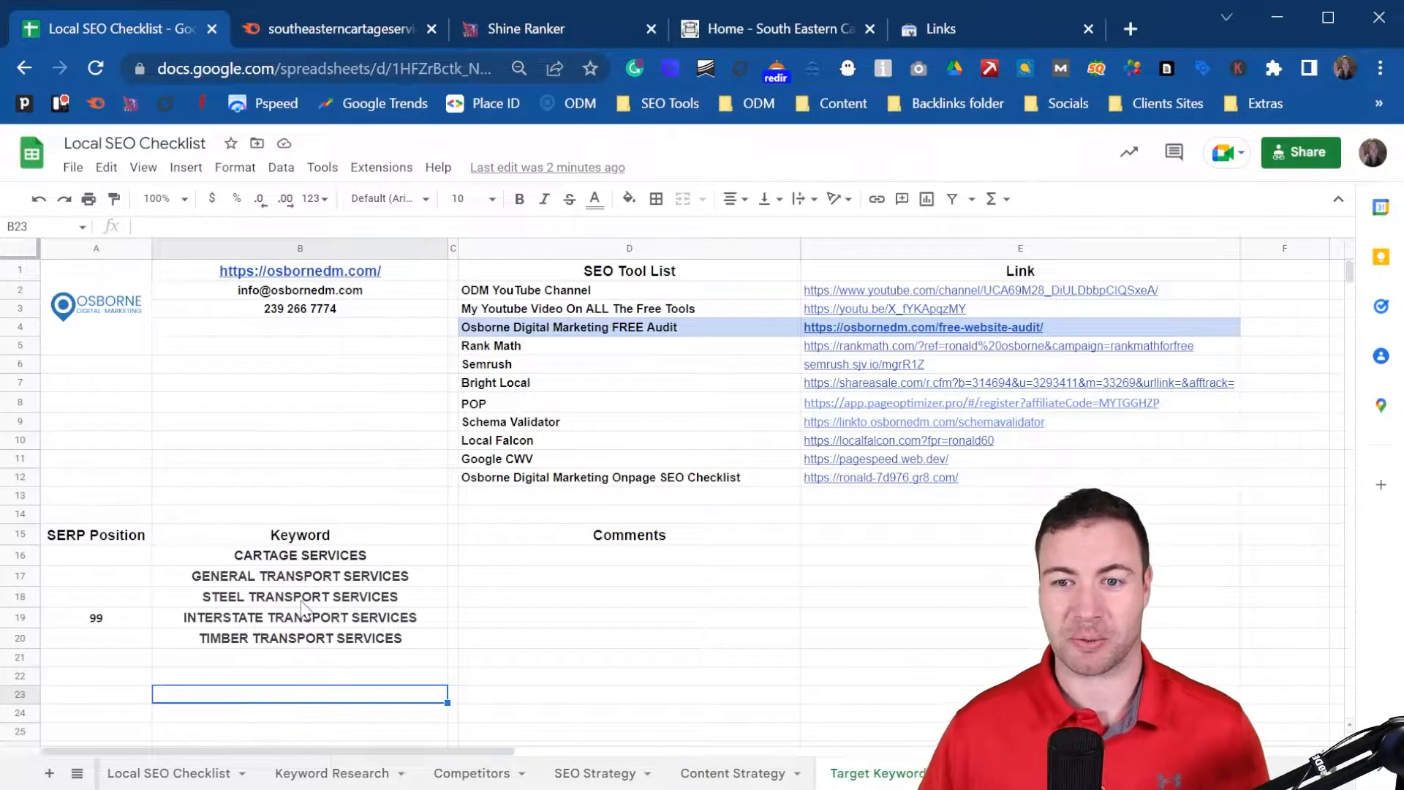
pyautogui.click(342, 774)
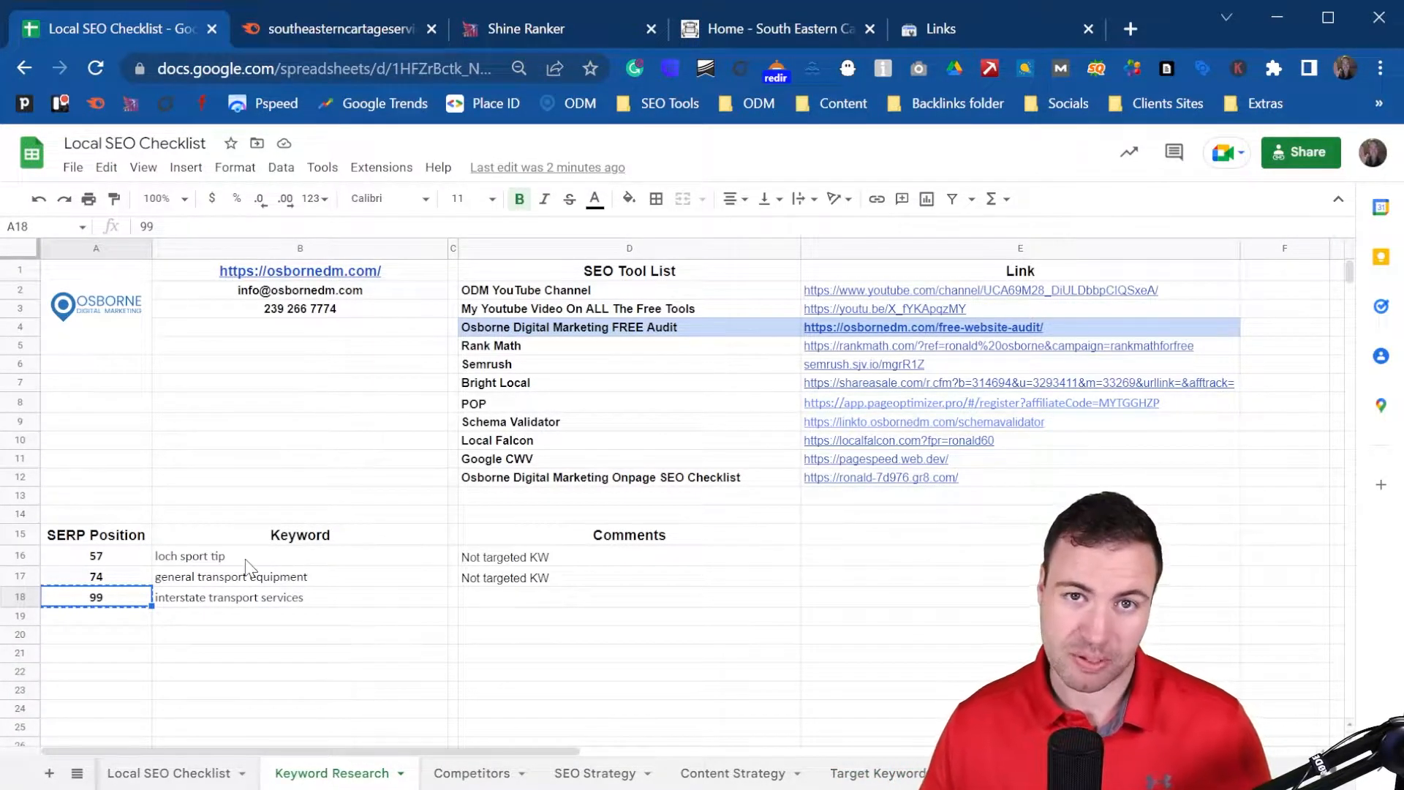
# - Open the sheet with the monthly rank figures and make the Rank Tracking values in D16:D20 bold and centred
pyautogui.click(878, 773)
pyautogui.click(994, 773)
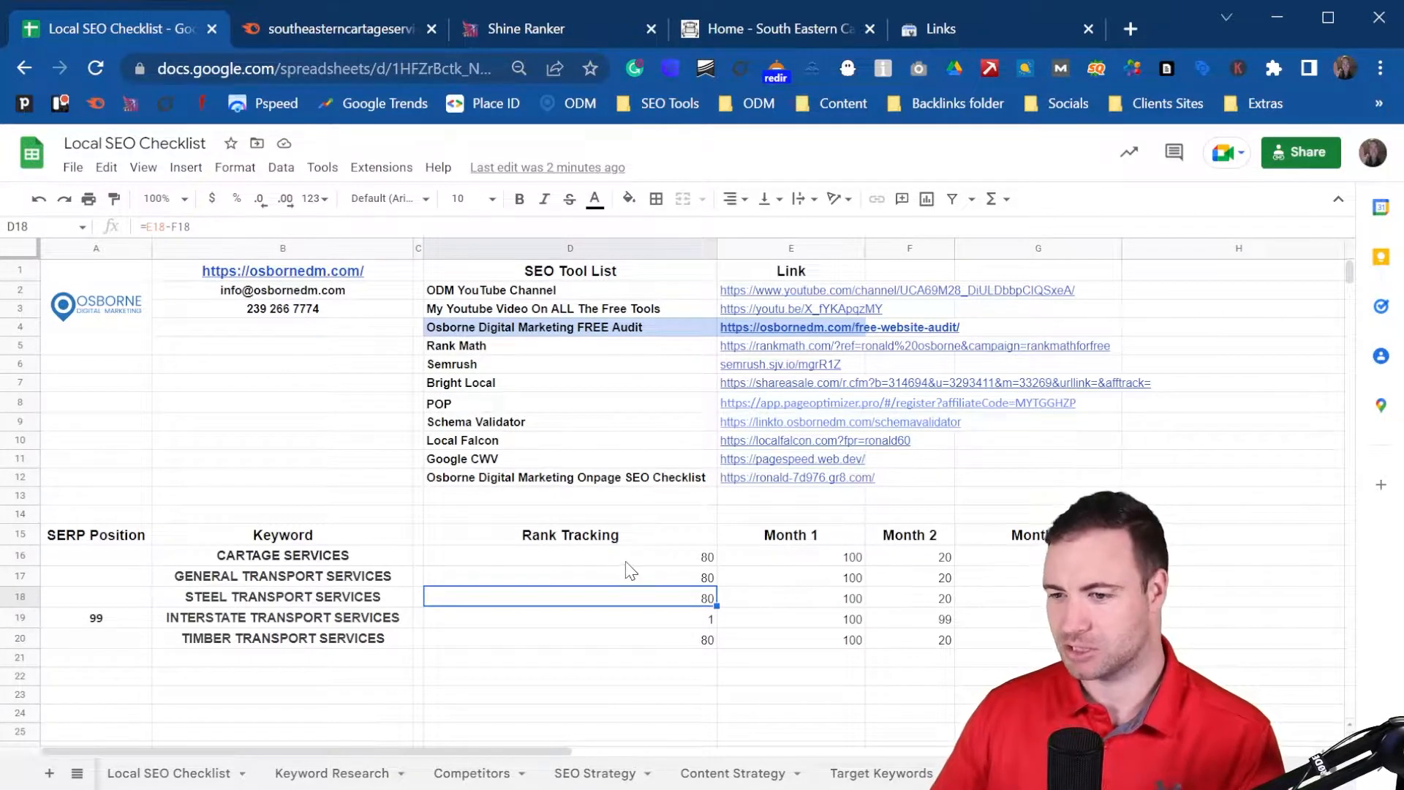
pyautogui.moveTo(618, 557); pyautogui.dragTo(613, 653)
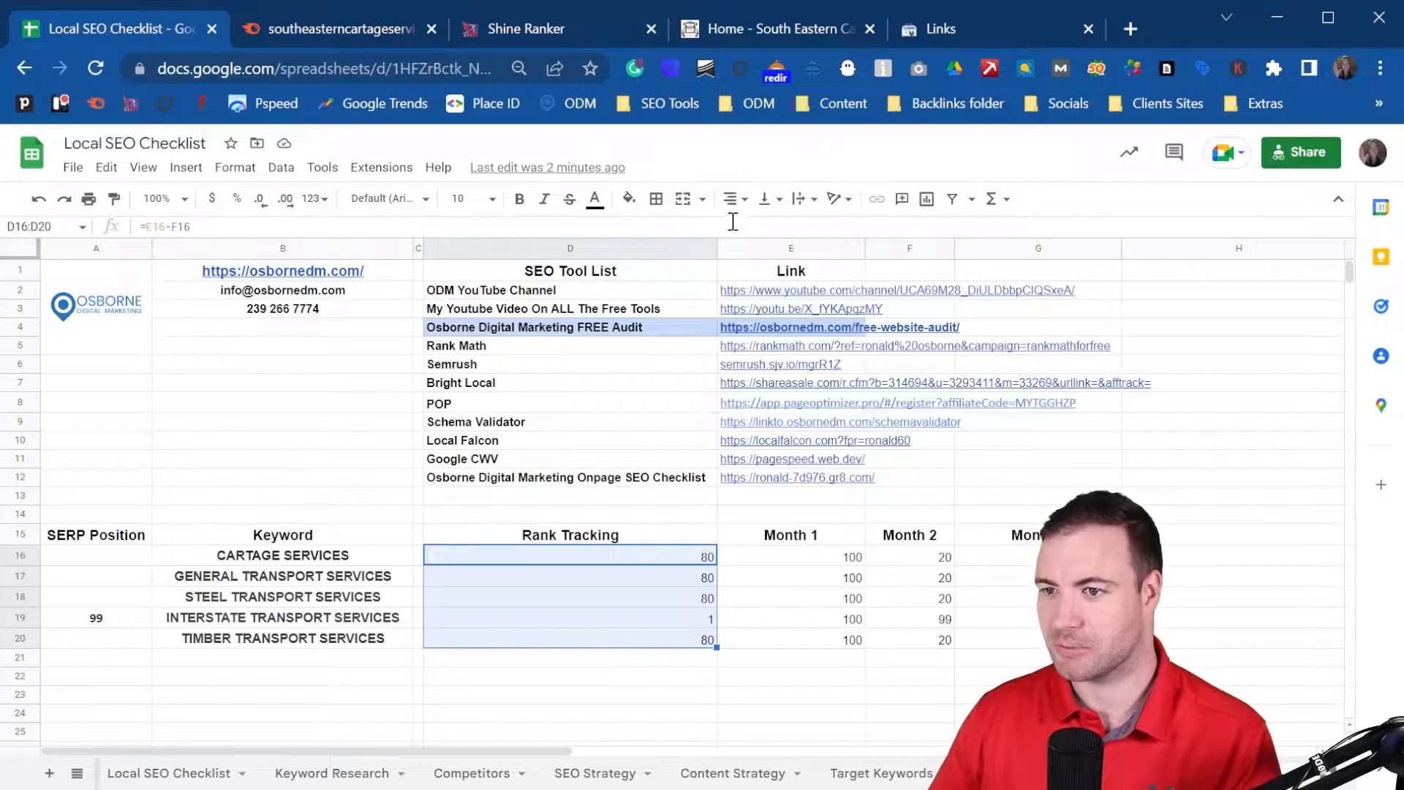
pyautogui.click(520, 199)
pyautogui.click(735, 198)
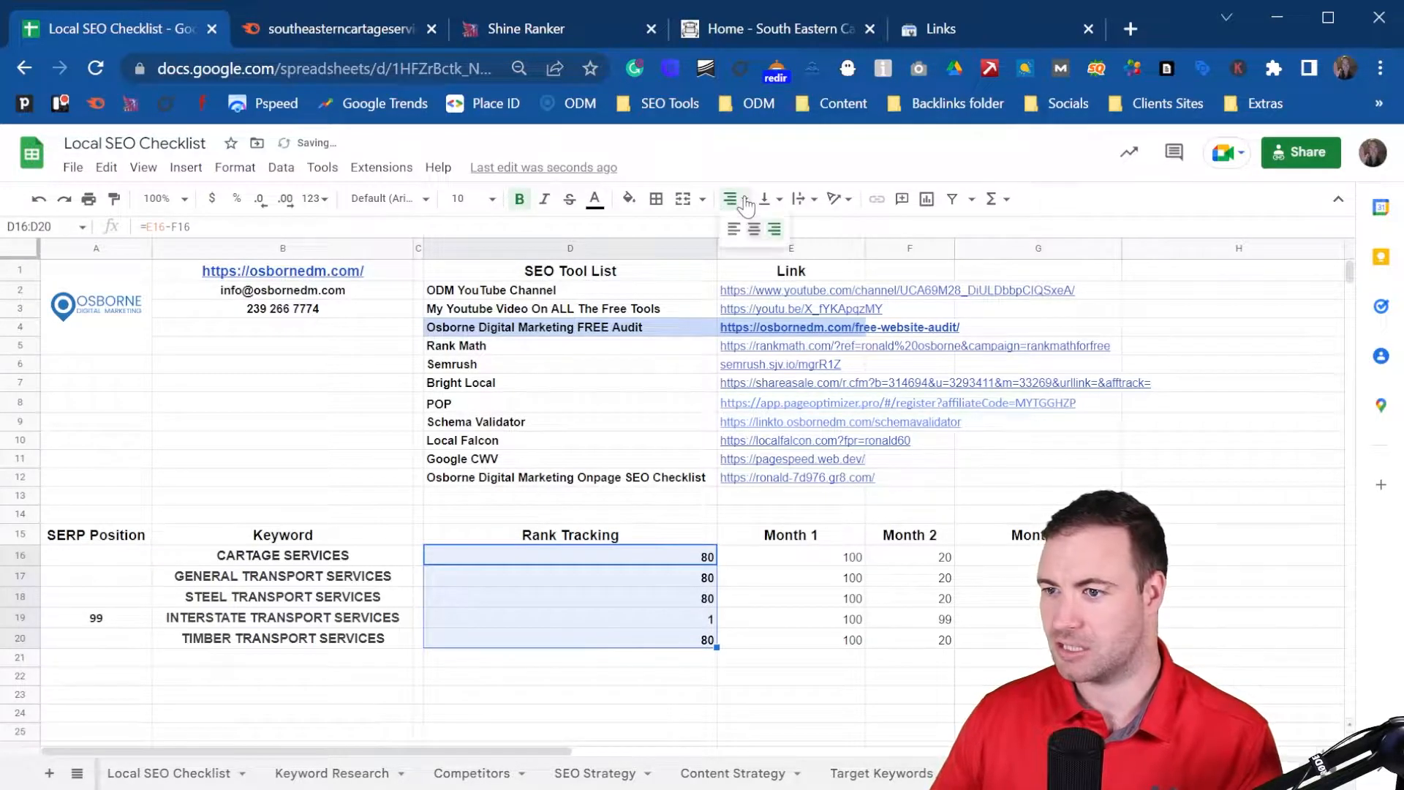
pyautogui.click(760, 226)
pyautogui.click(807, 656)
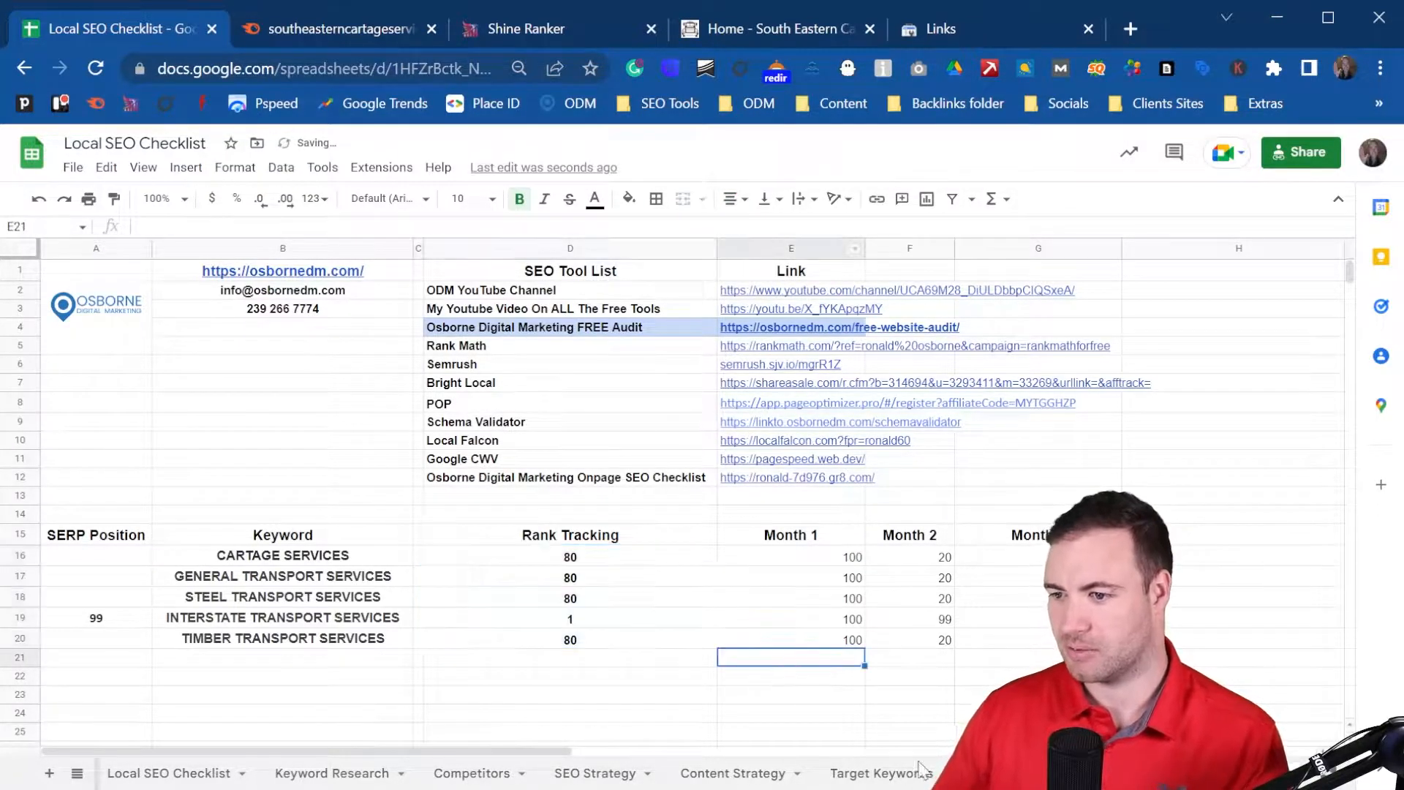
# - Compare the Month 1 and Month 2 positions with the Rank Tracking formulas for the interstate transport and cartage services keywords
pyautogui.click(825, 620)
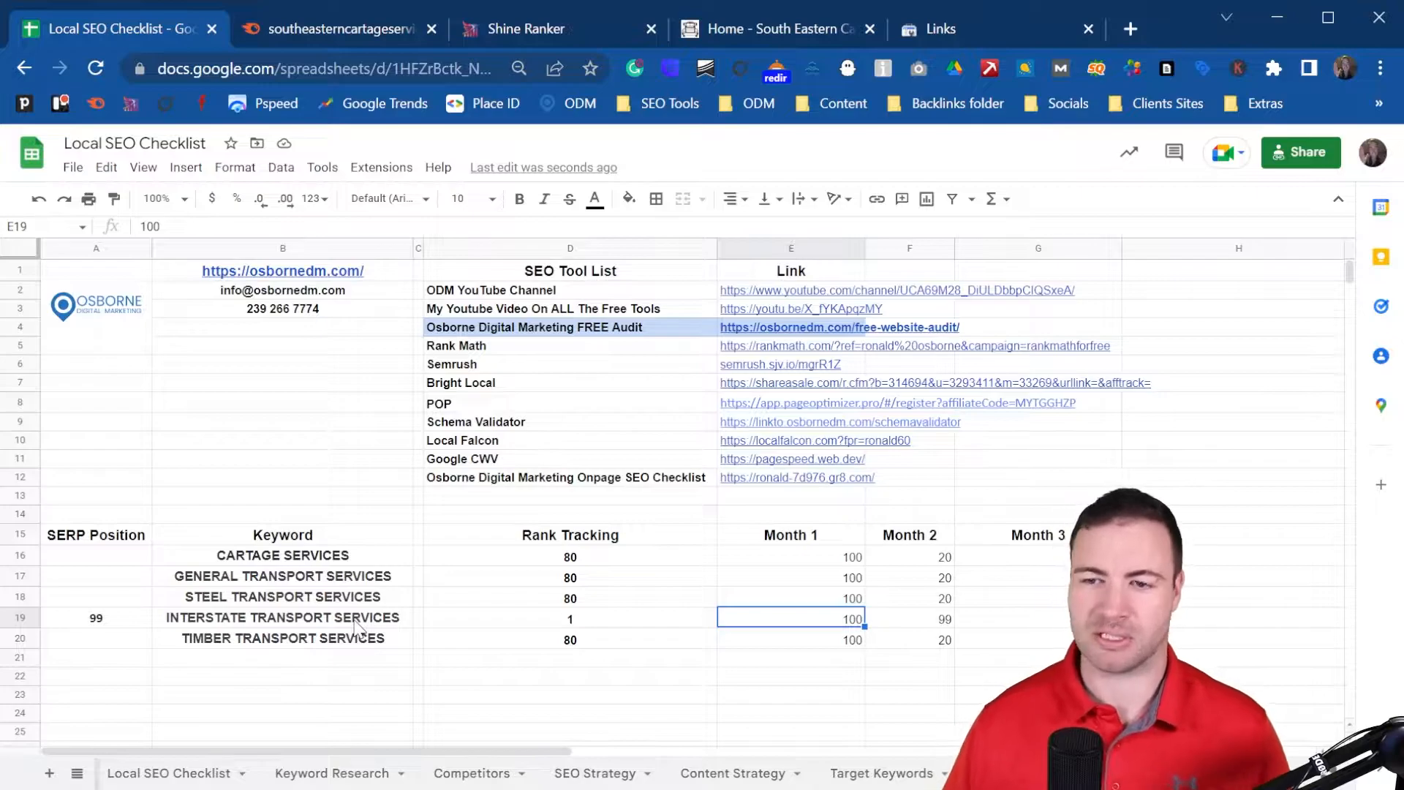
pyautogui.click(879, 628)
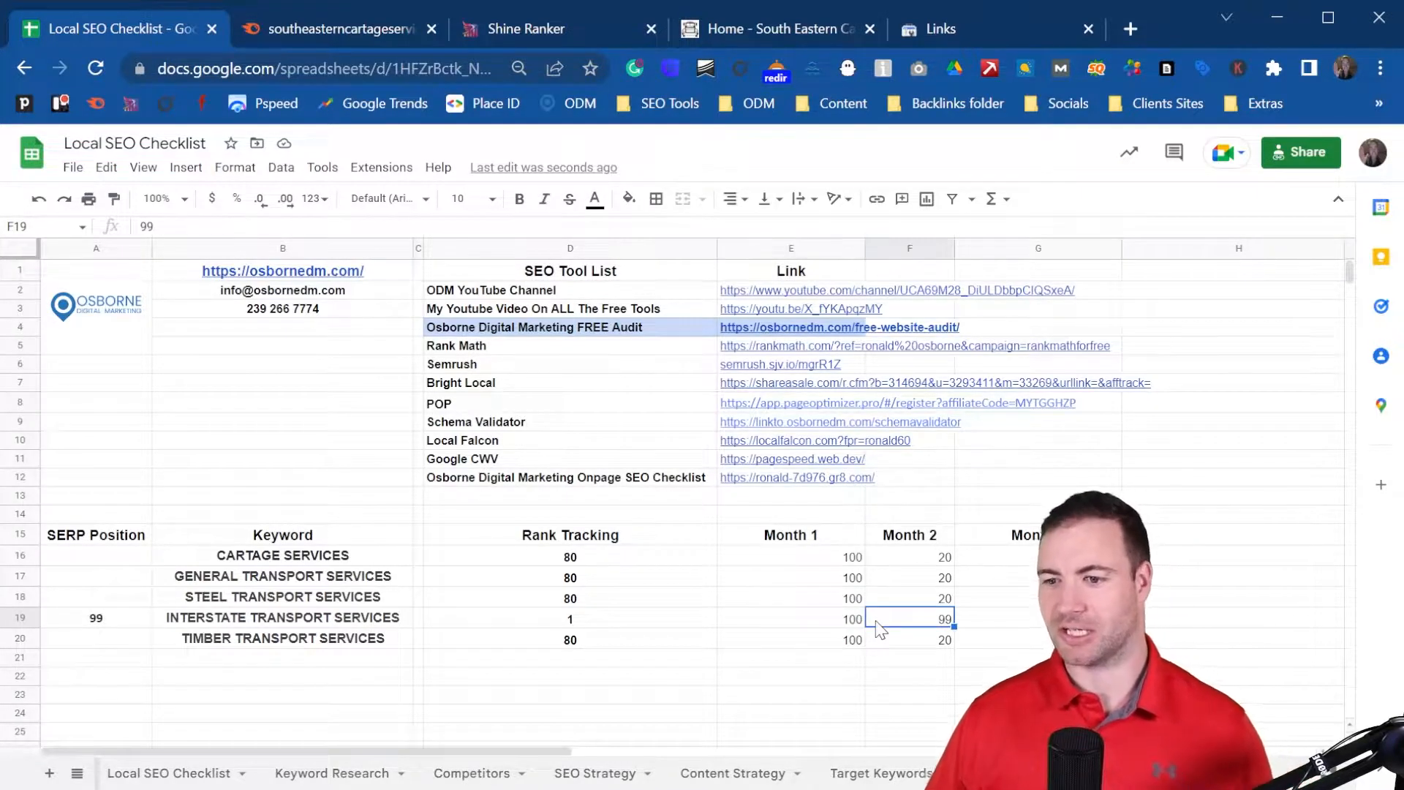
pyautogui.click(642, 628)
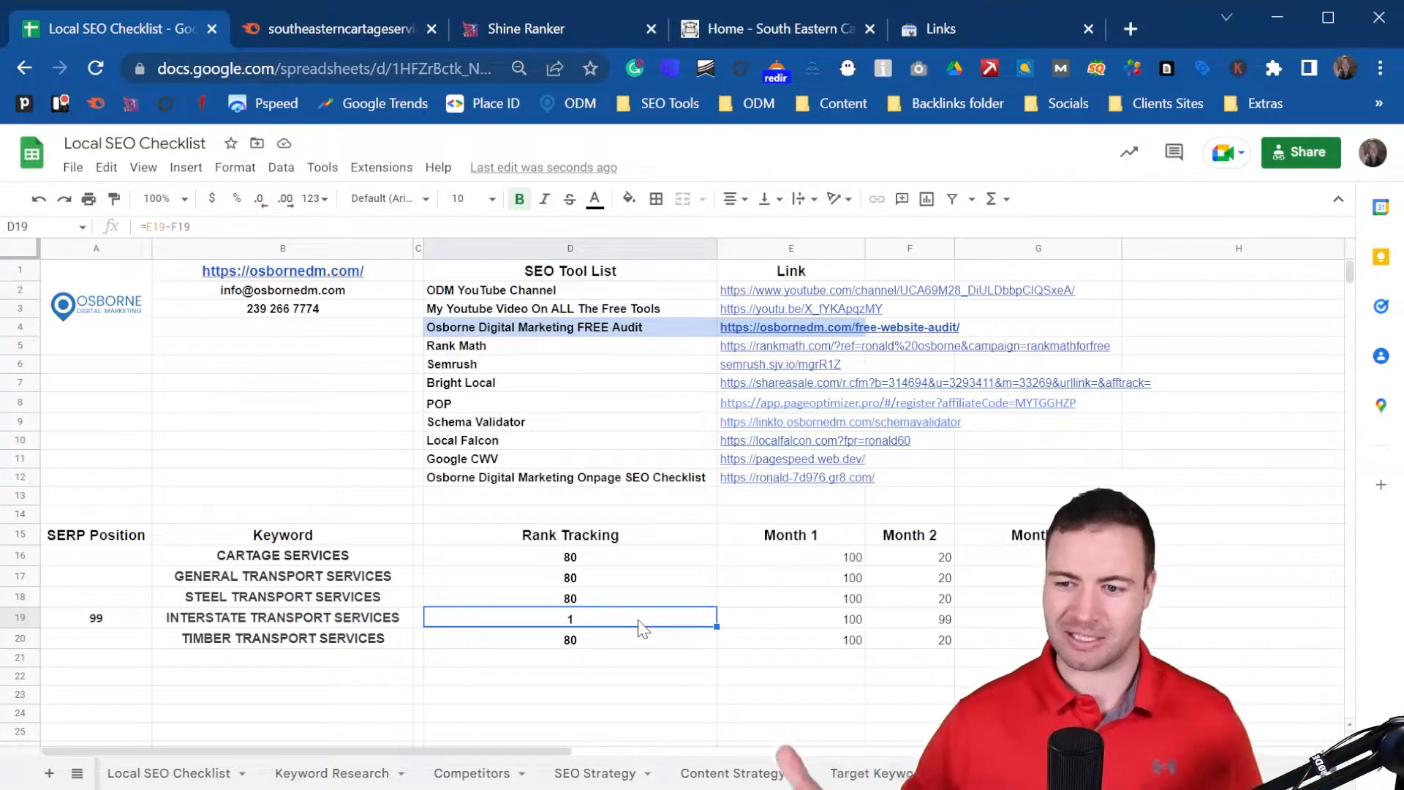
pyautogui.click(808, 560)
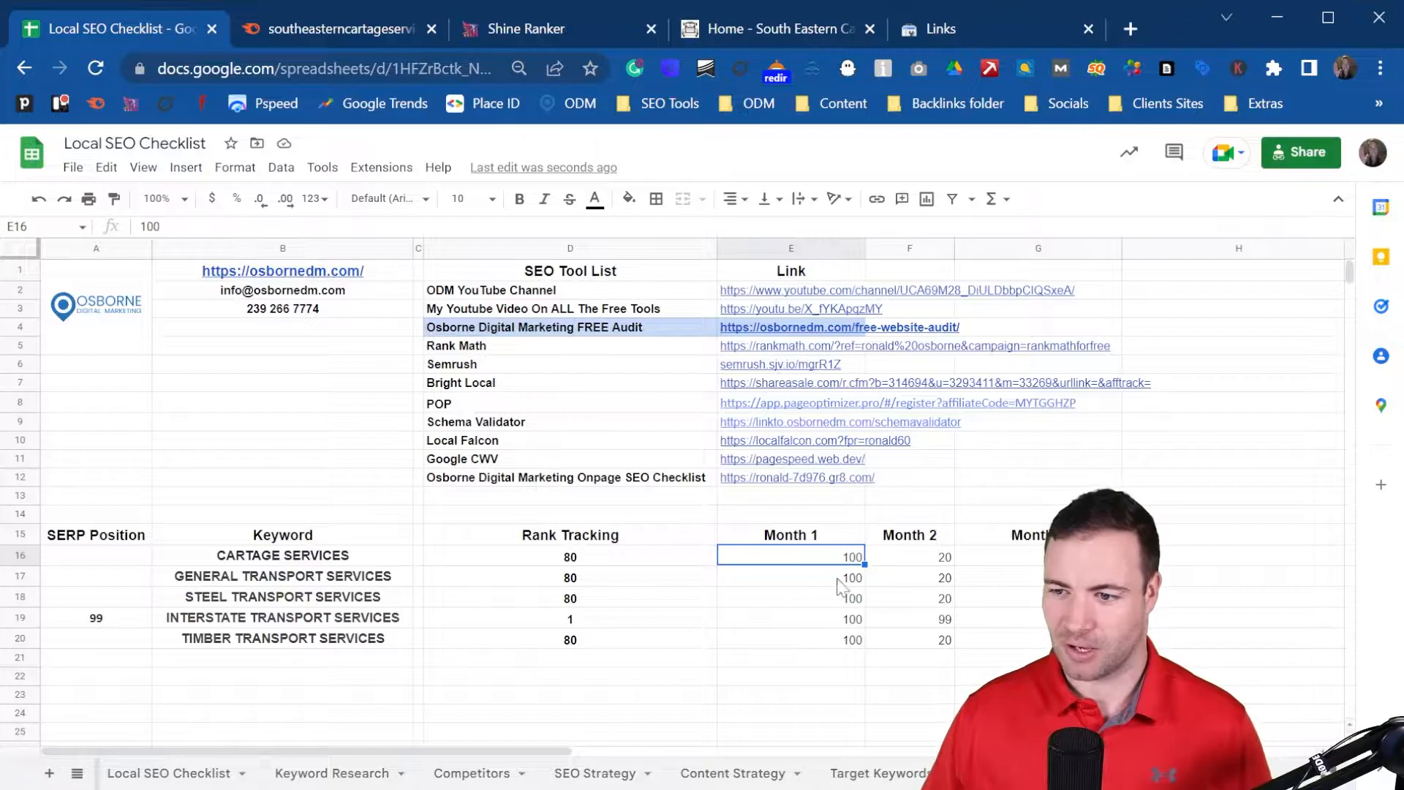
pyautogui.click(923, 562)
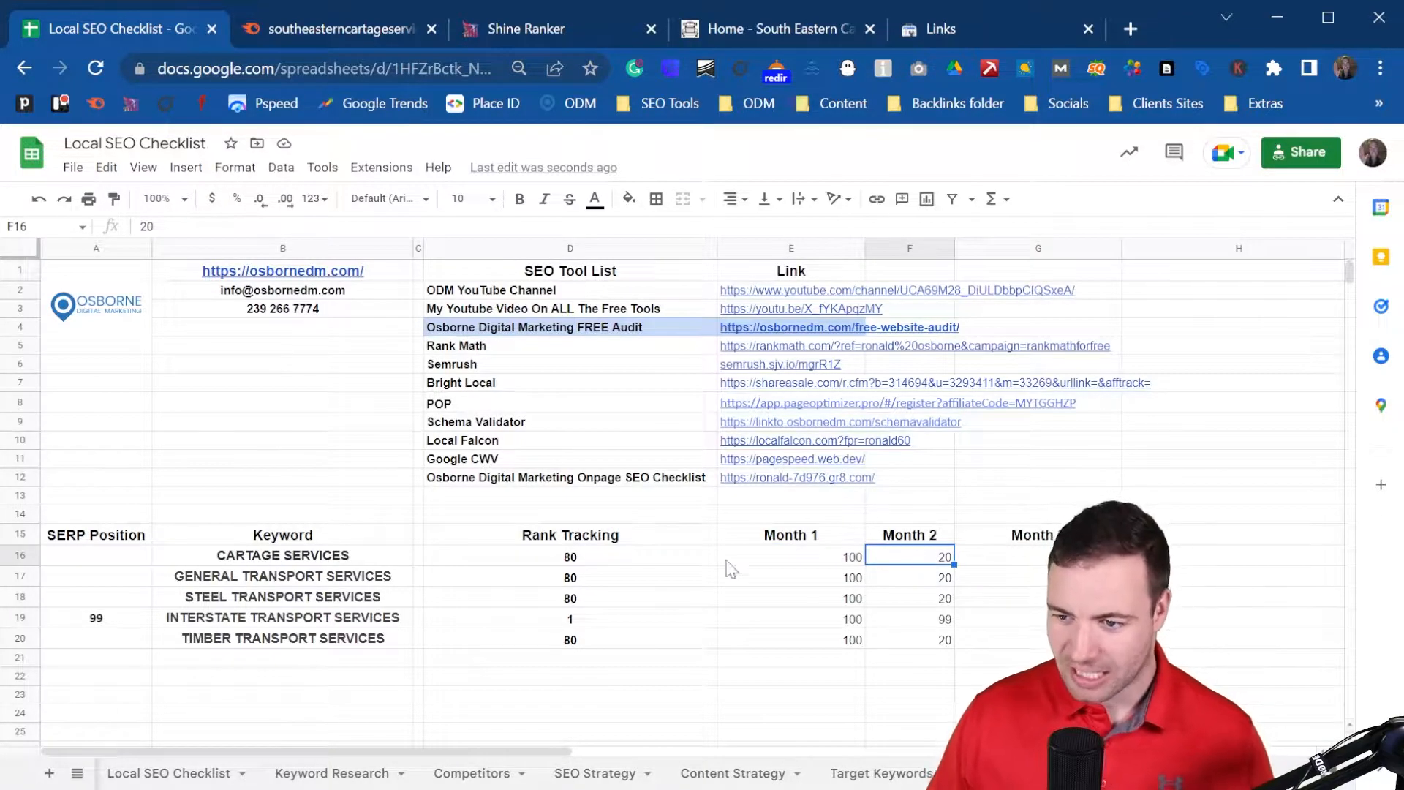
pyautogui.click(656, 583)
pyautogui.click(645, 562)
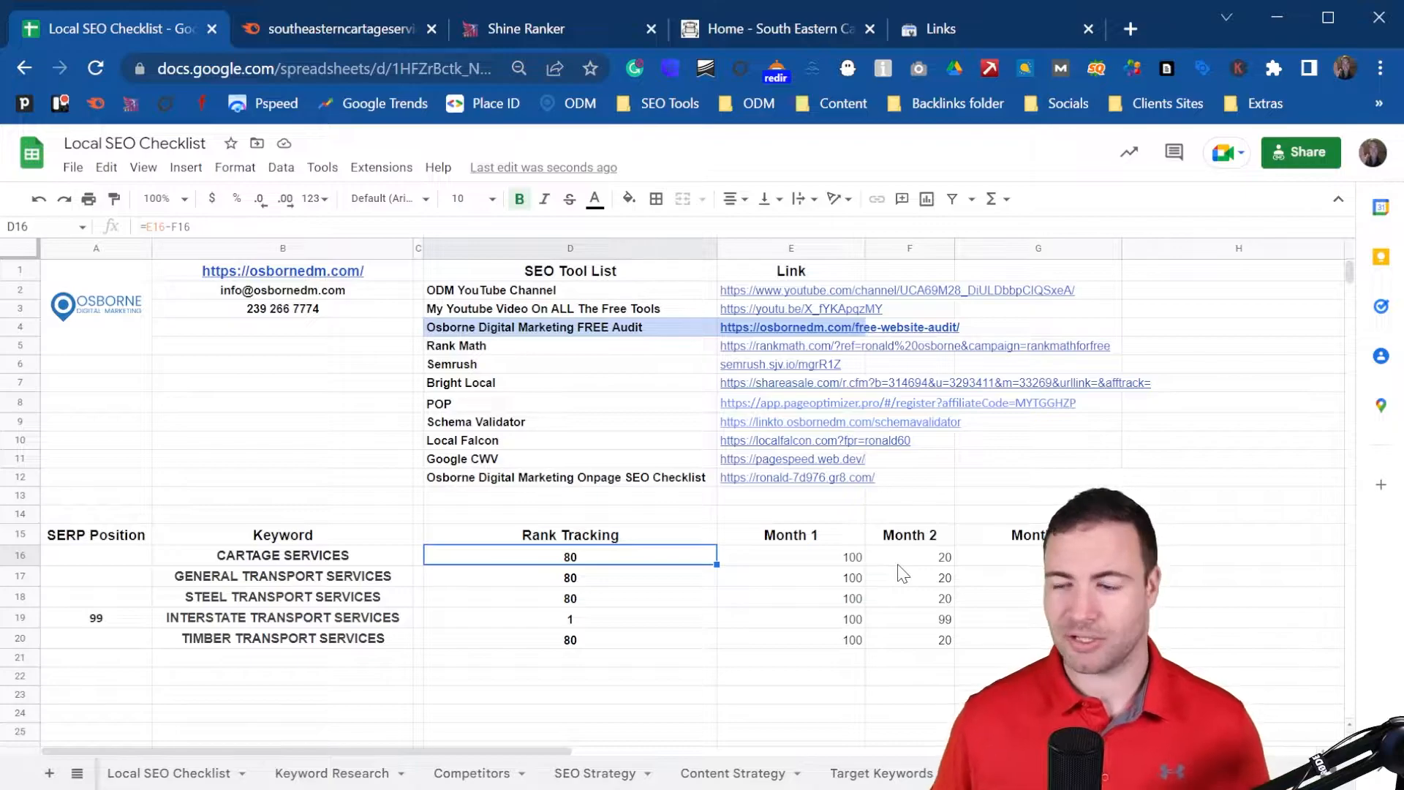
# - Return to the Local SEO Checklist sheet and look over the keyword and backlink totals and the remaining tasks
pyautogui.click(162, 776)
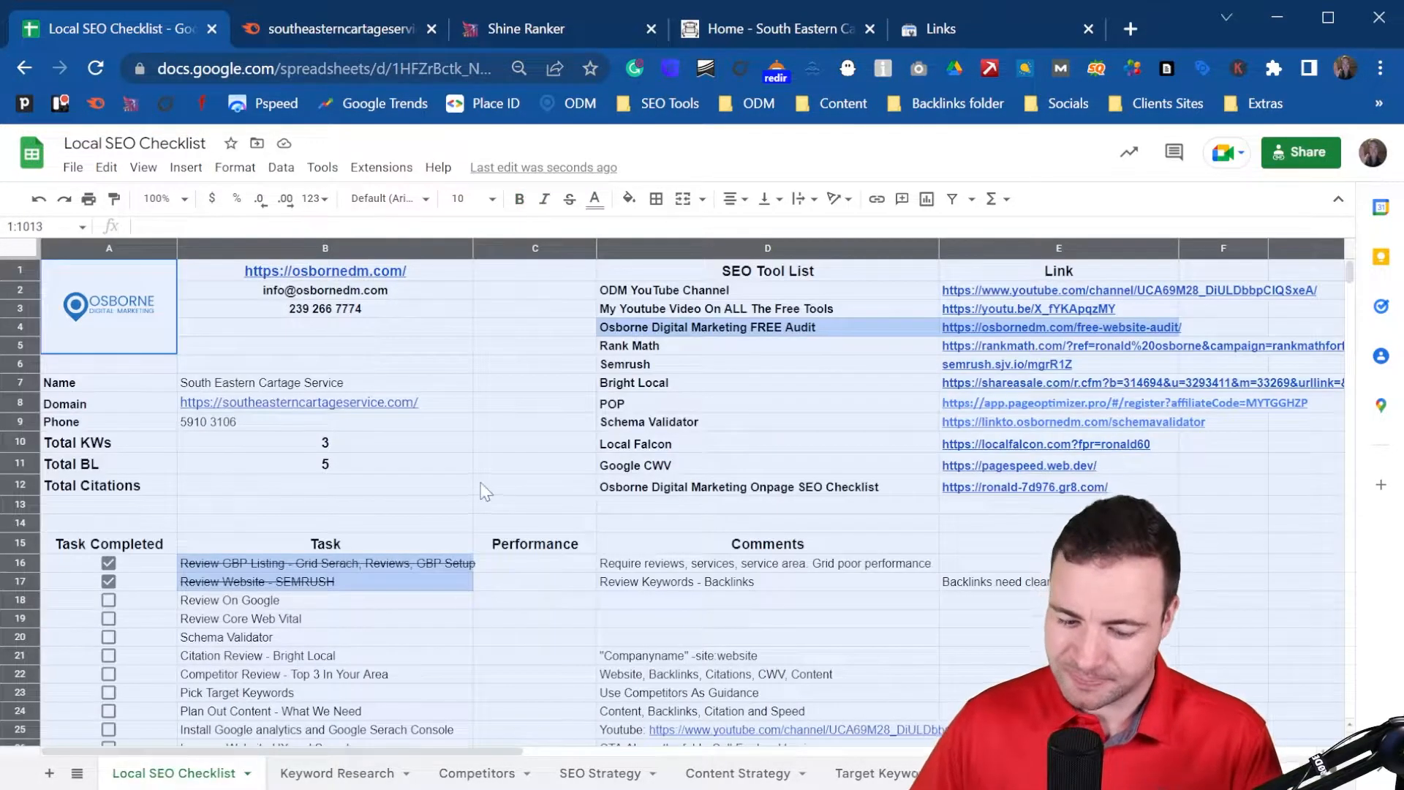
pyautogui.click(431, 465)
pyautogui.scroll(-1, 423, 475)
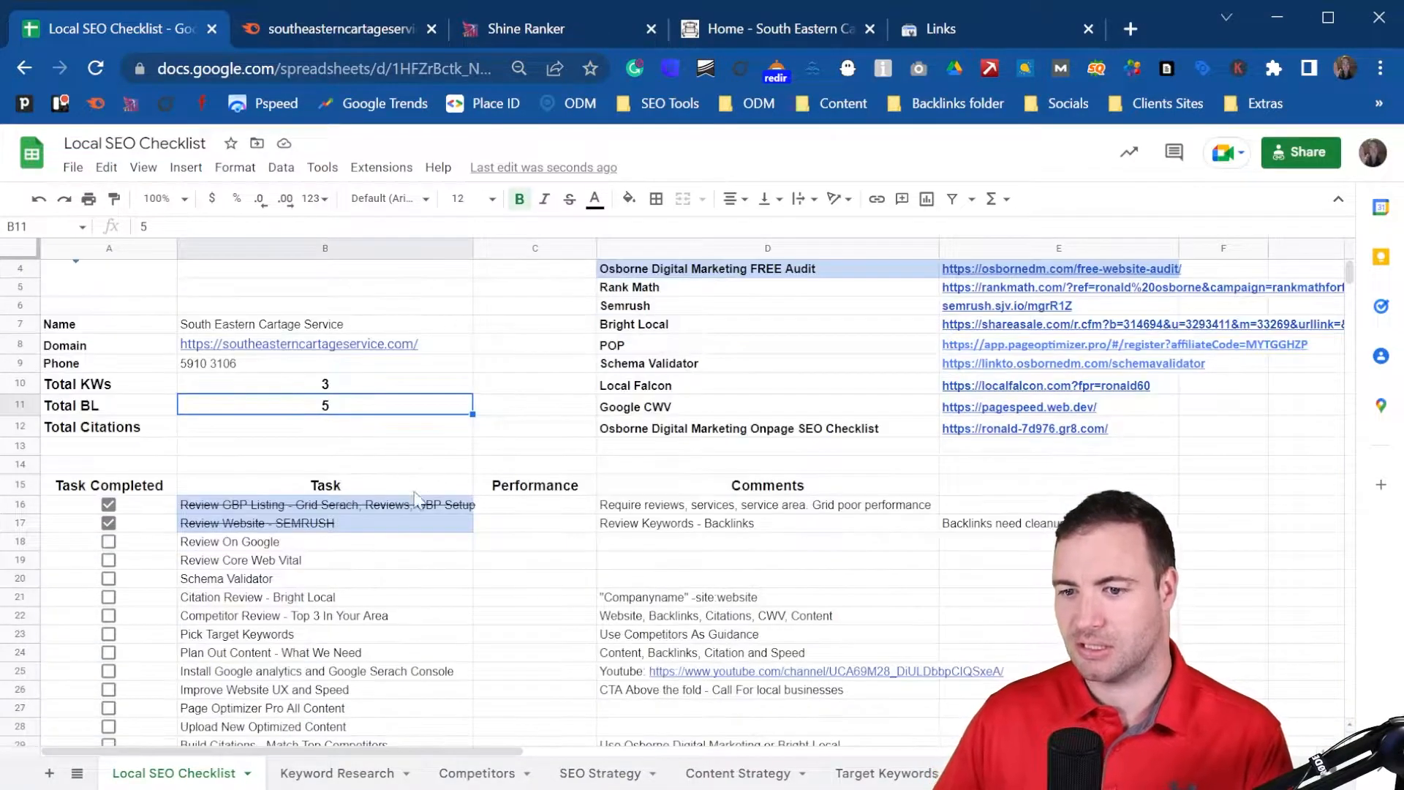
pyautogui.scroll(-1, 358, 600)
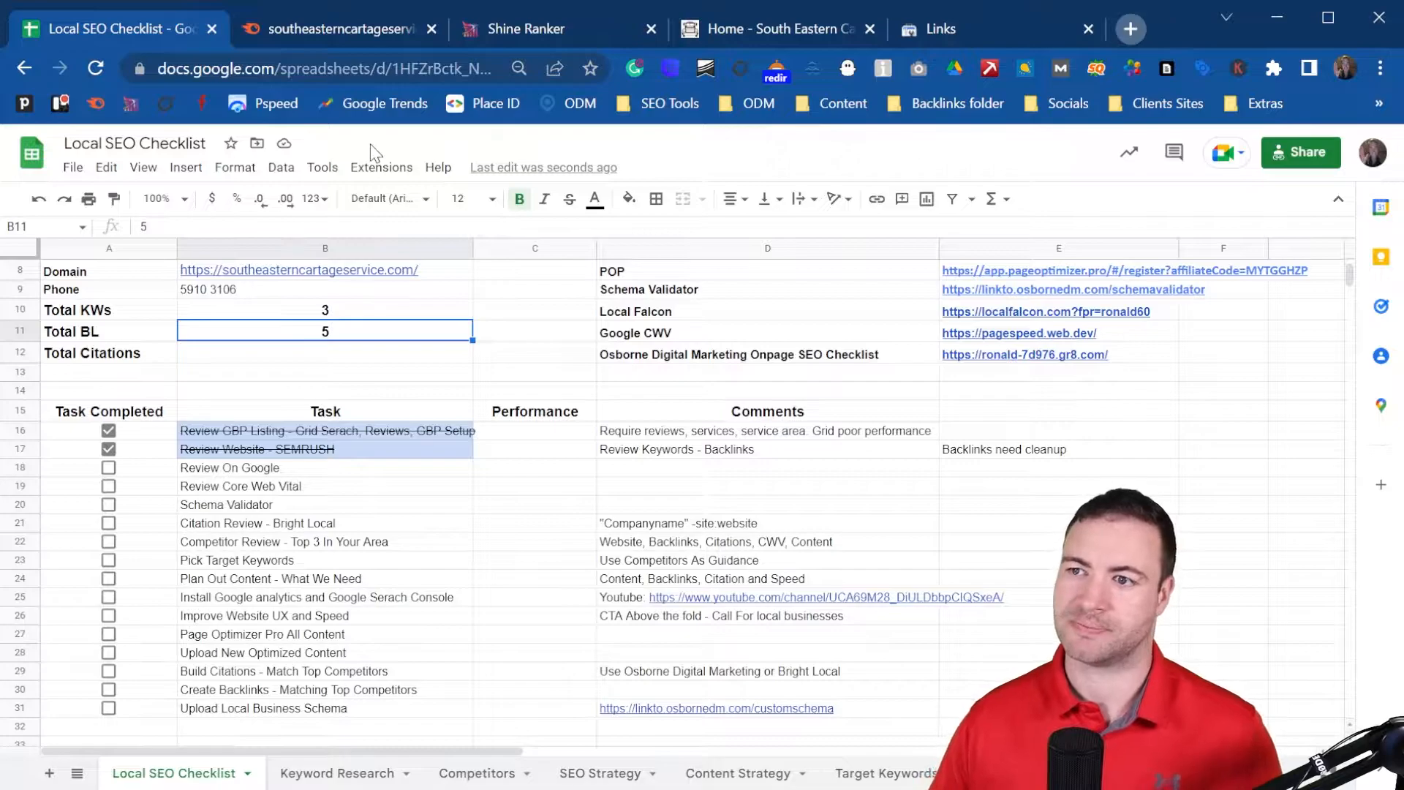
# - Search Google in a new tab for "south easter cartage service" and apply the Australia, English locale to the results
pyautogui.hotkey('ctrl', 't')
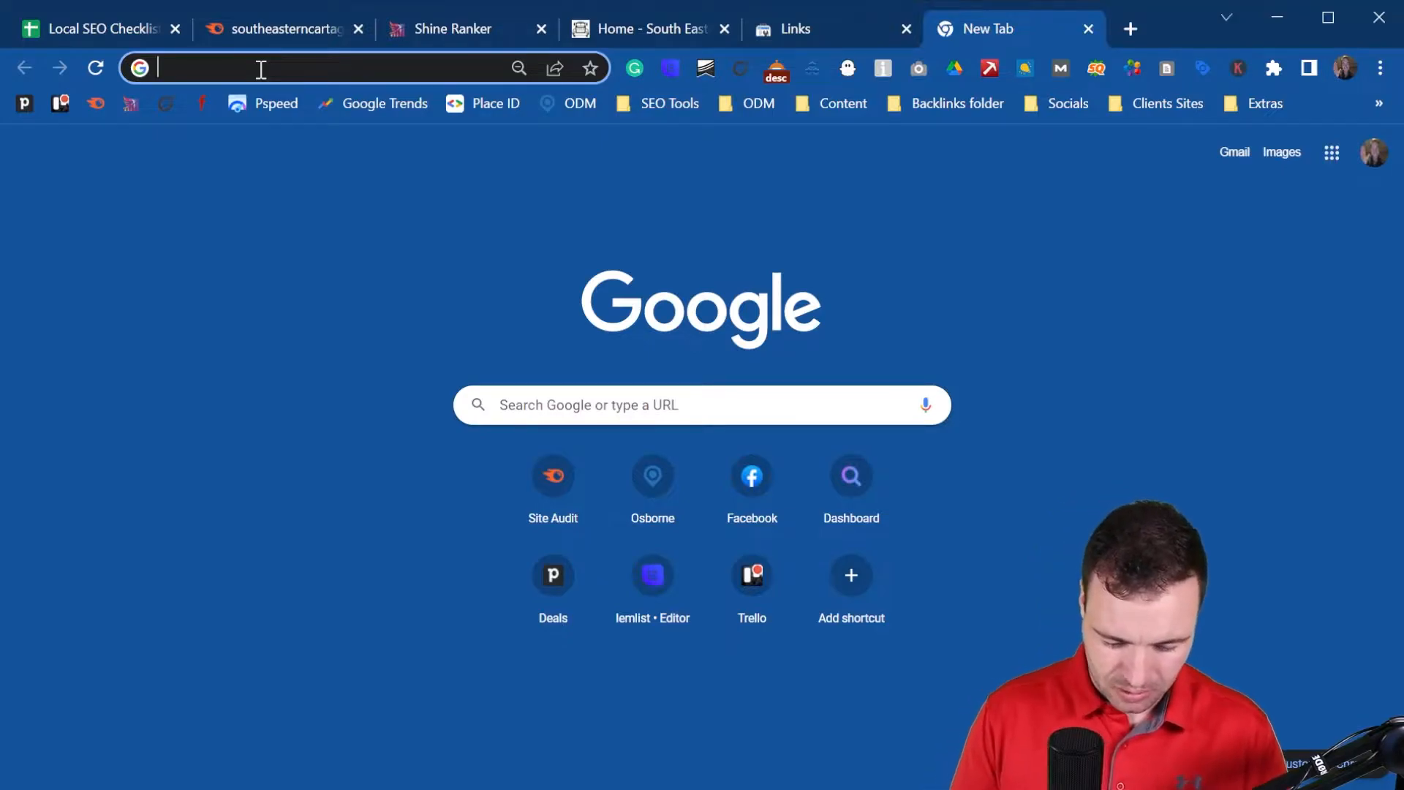
pyautogui.write('south ea')
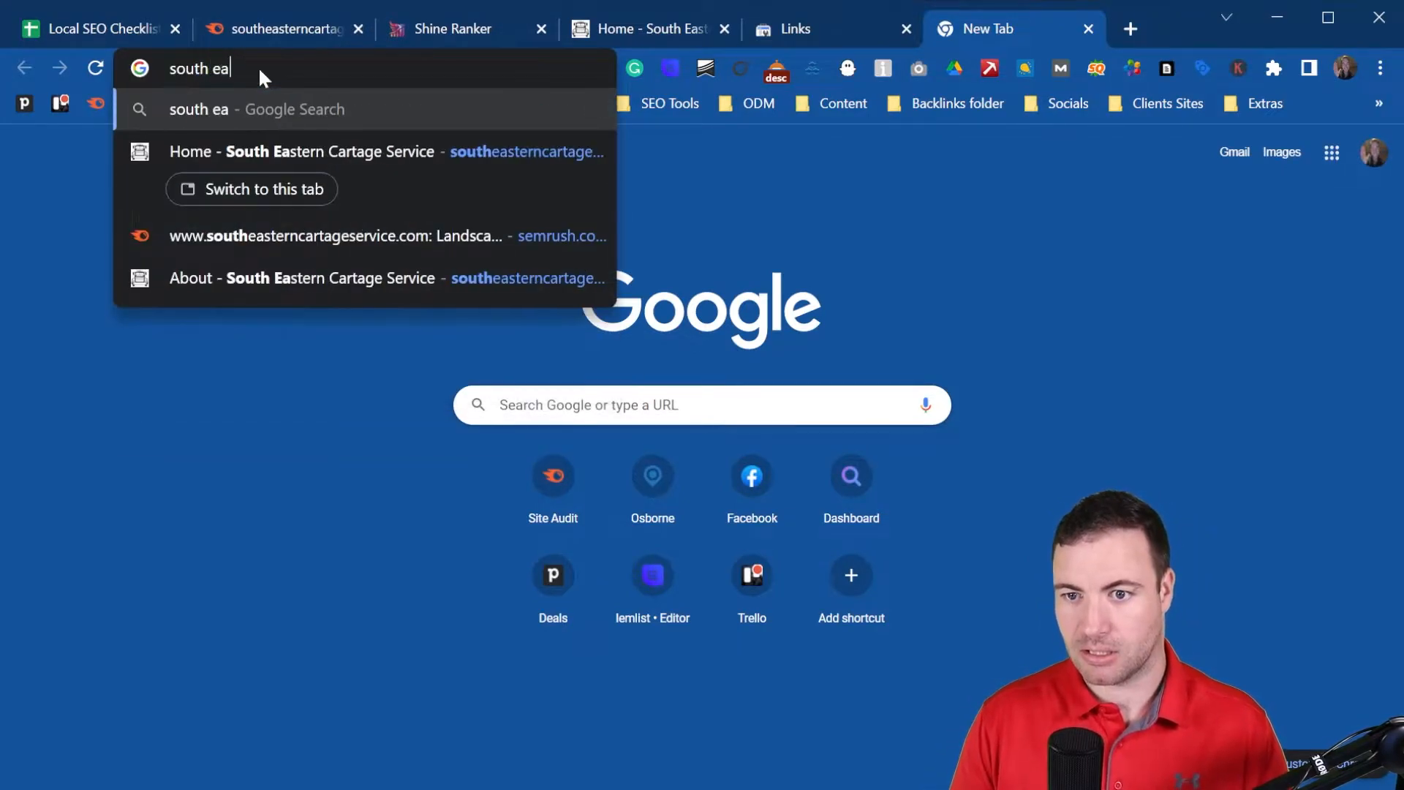
pyautogui.write('ster cartage servic')
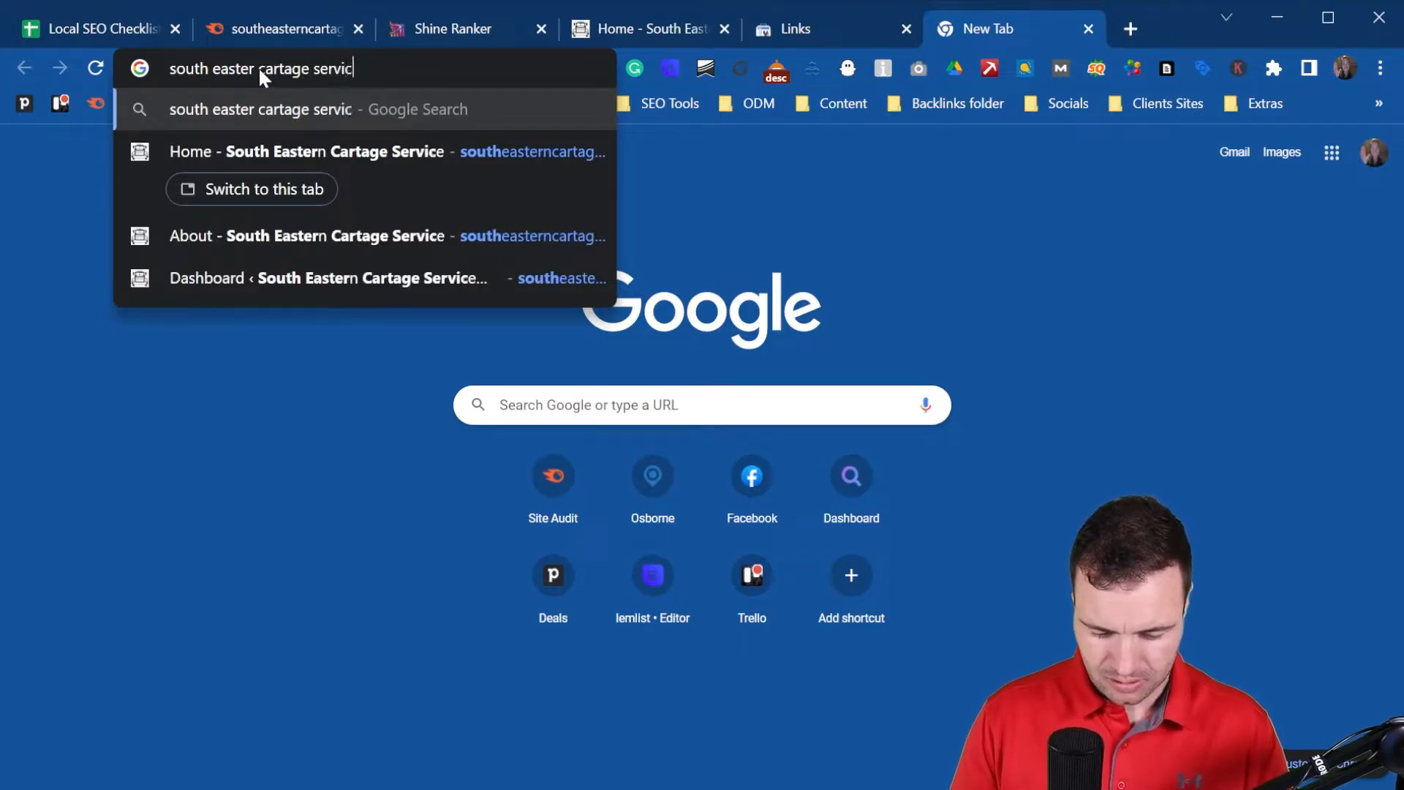
pyautogui.write('e')
pyautogui.press('Return')
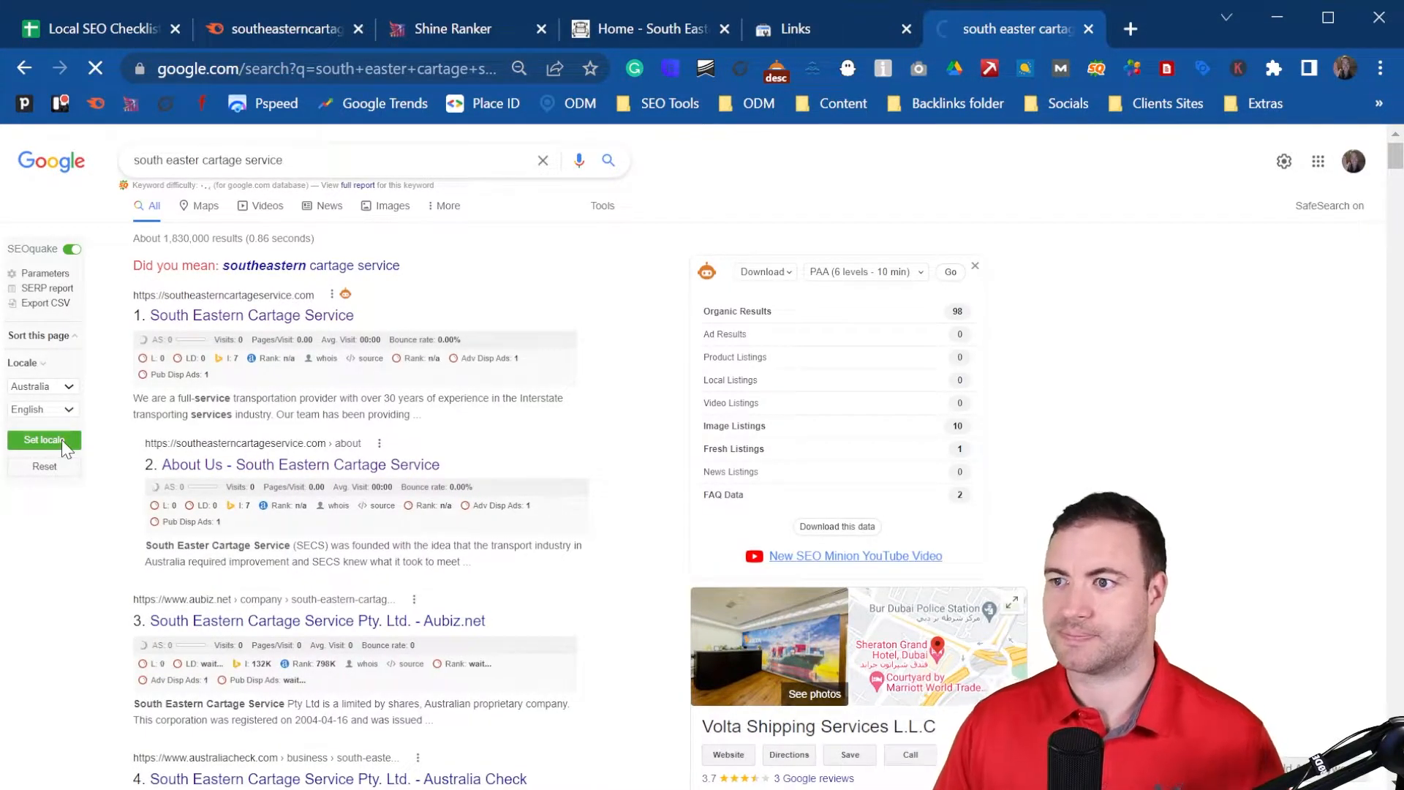
pyautogui.click(46, 440)
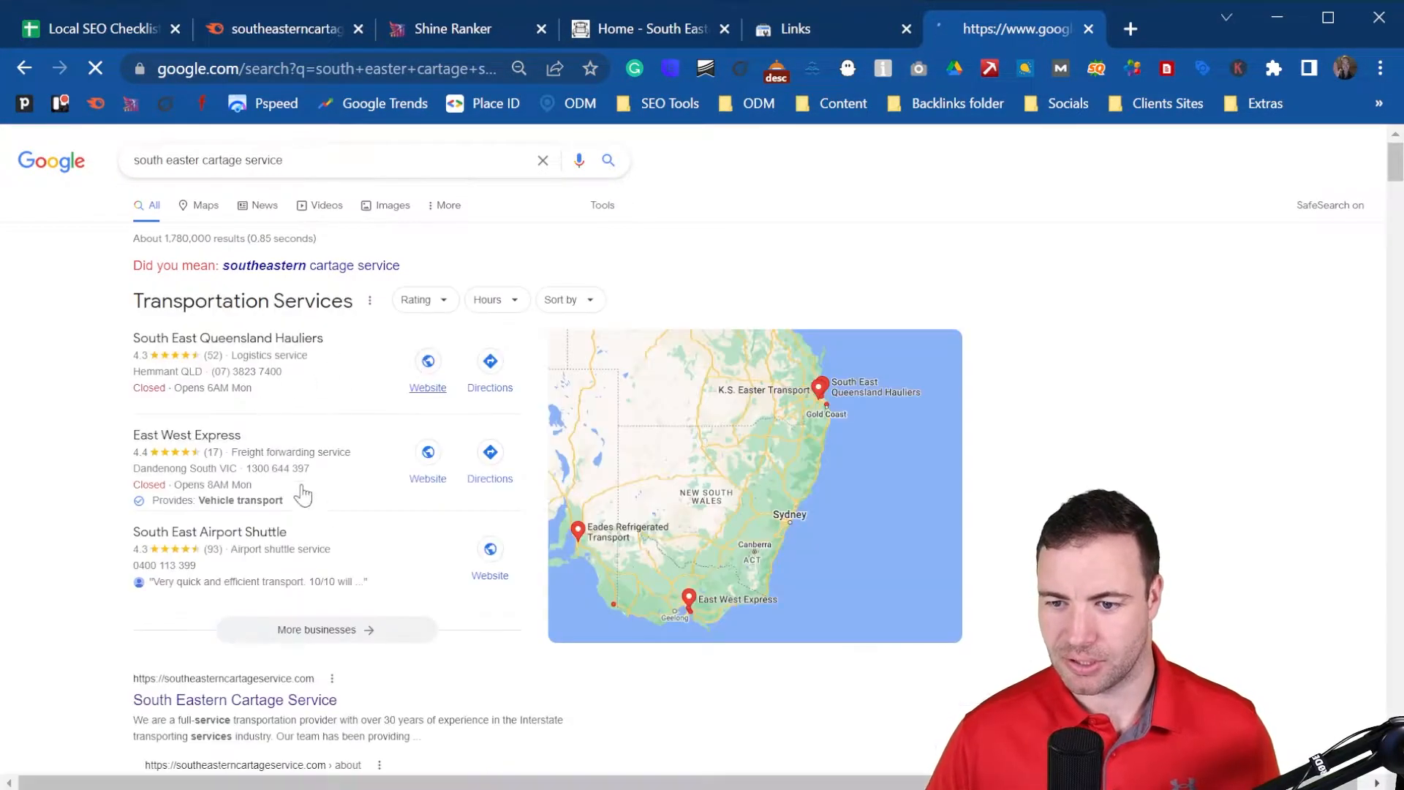
# - Examine the local map listings and organic results for the business name, checking where the company's own pages and competitors rank
pyautogui.scroll(-5, 232, 370)
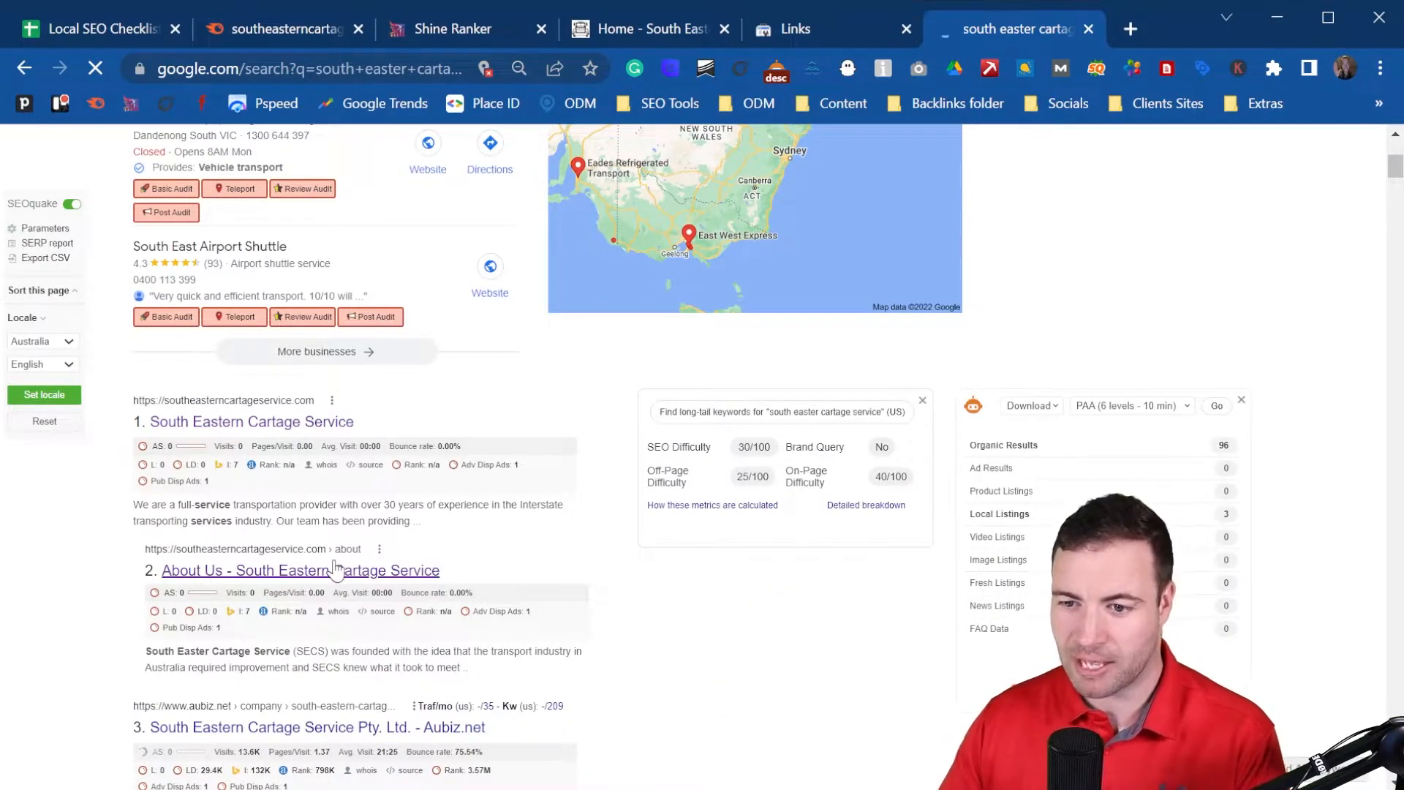
pyautogui.scroll(-1, 280, 510)
pyautogui.scroll(-3, 280, 510)
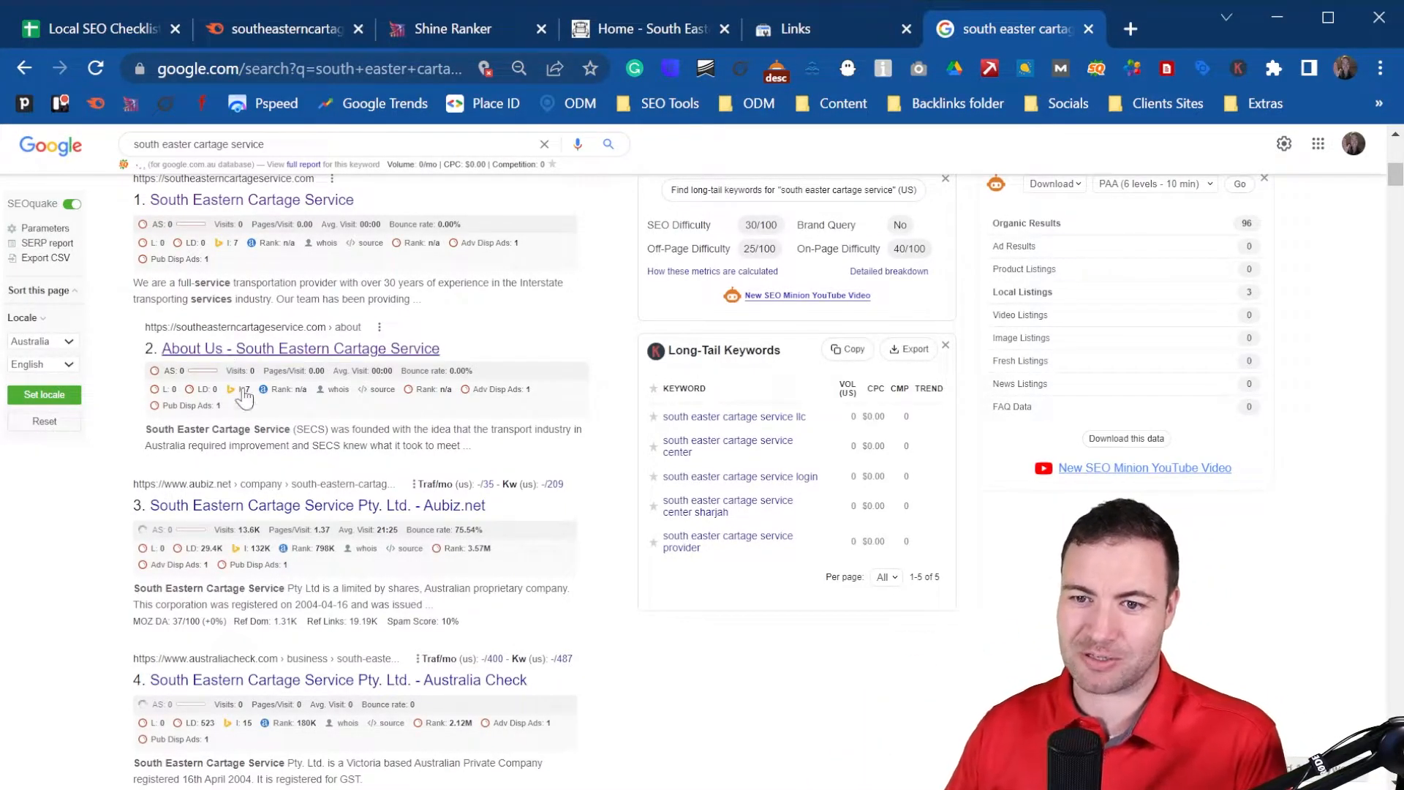
pyautogui.scroll(2, 227, 366)
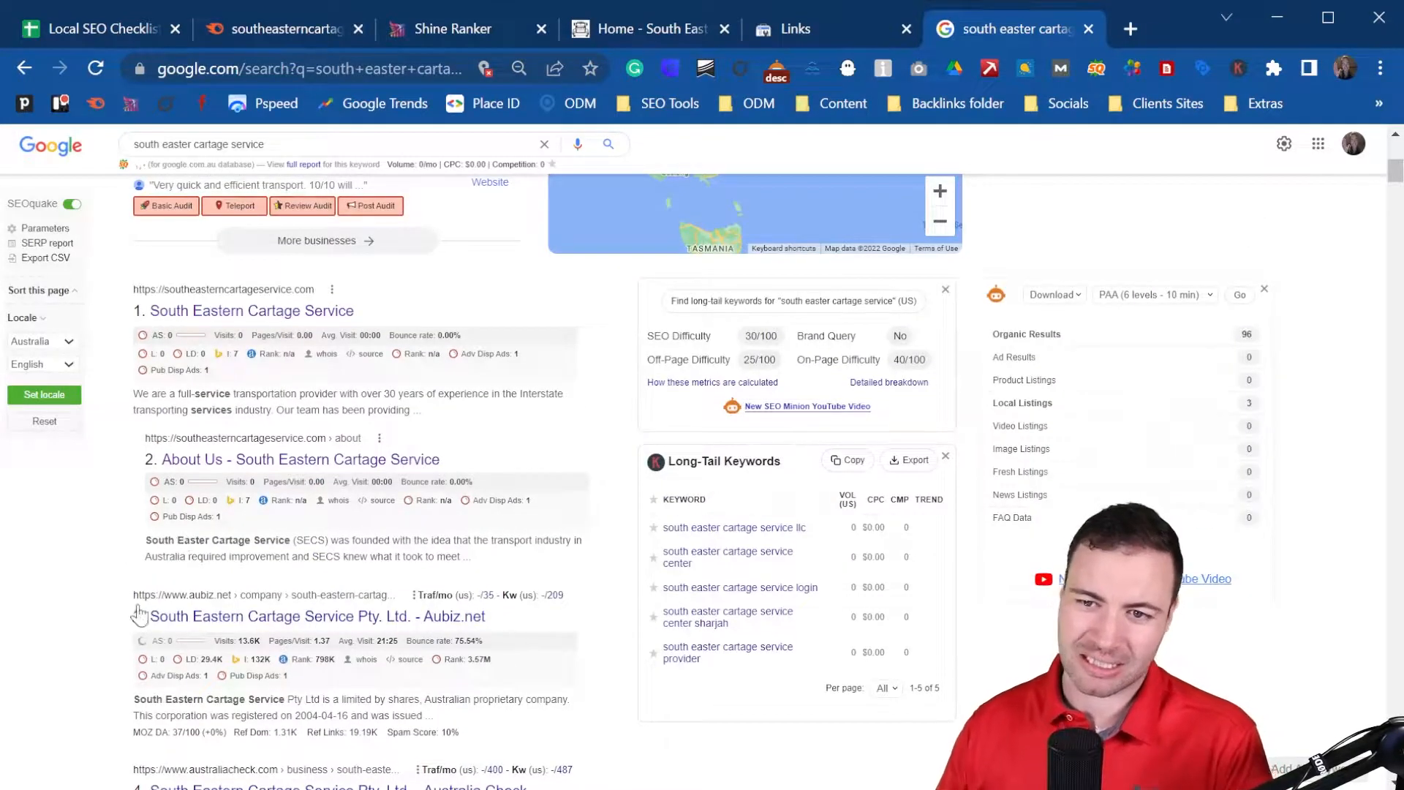
pyautogui.scroll(3, 365, 599)
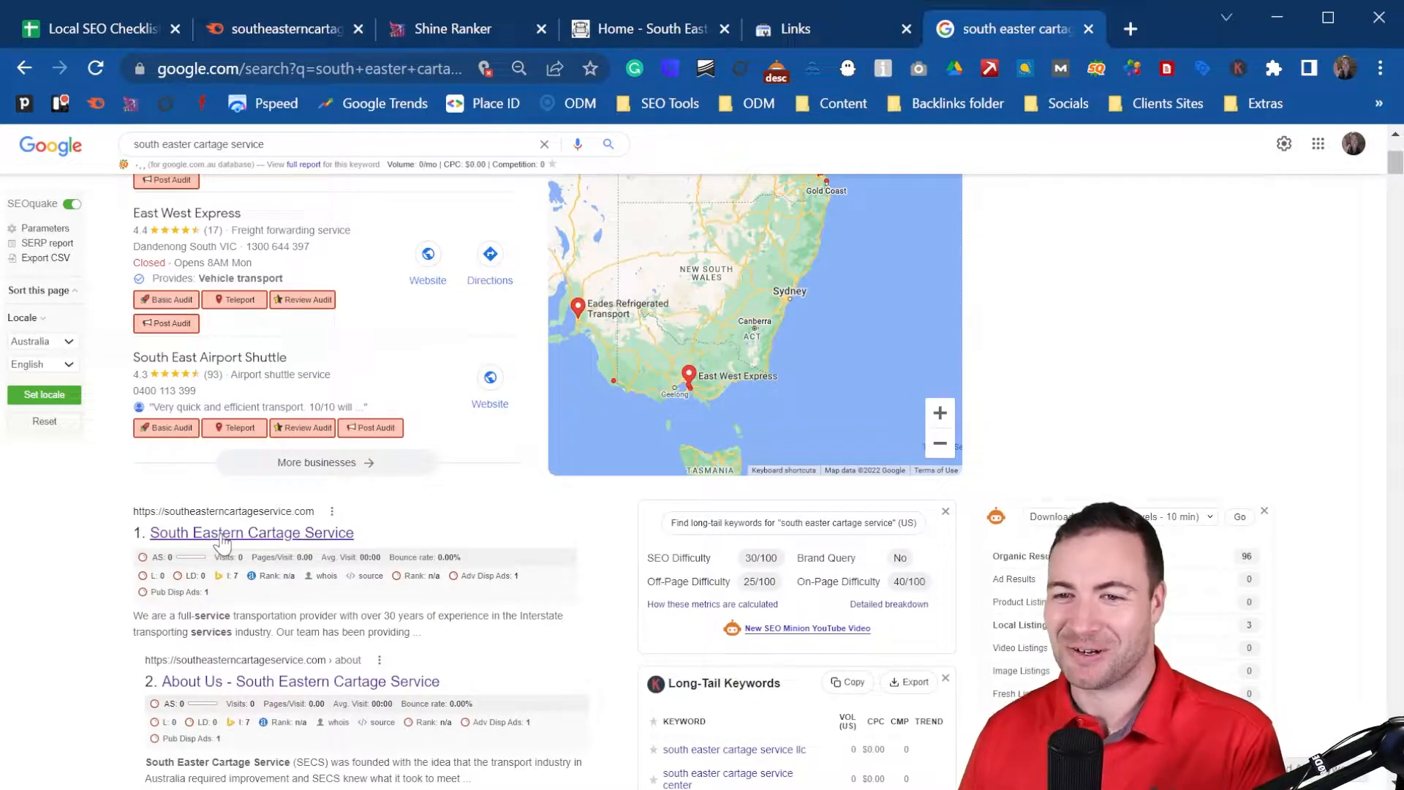
pyautogui.scroll(-1, 395, 522)
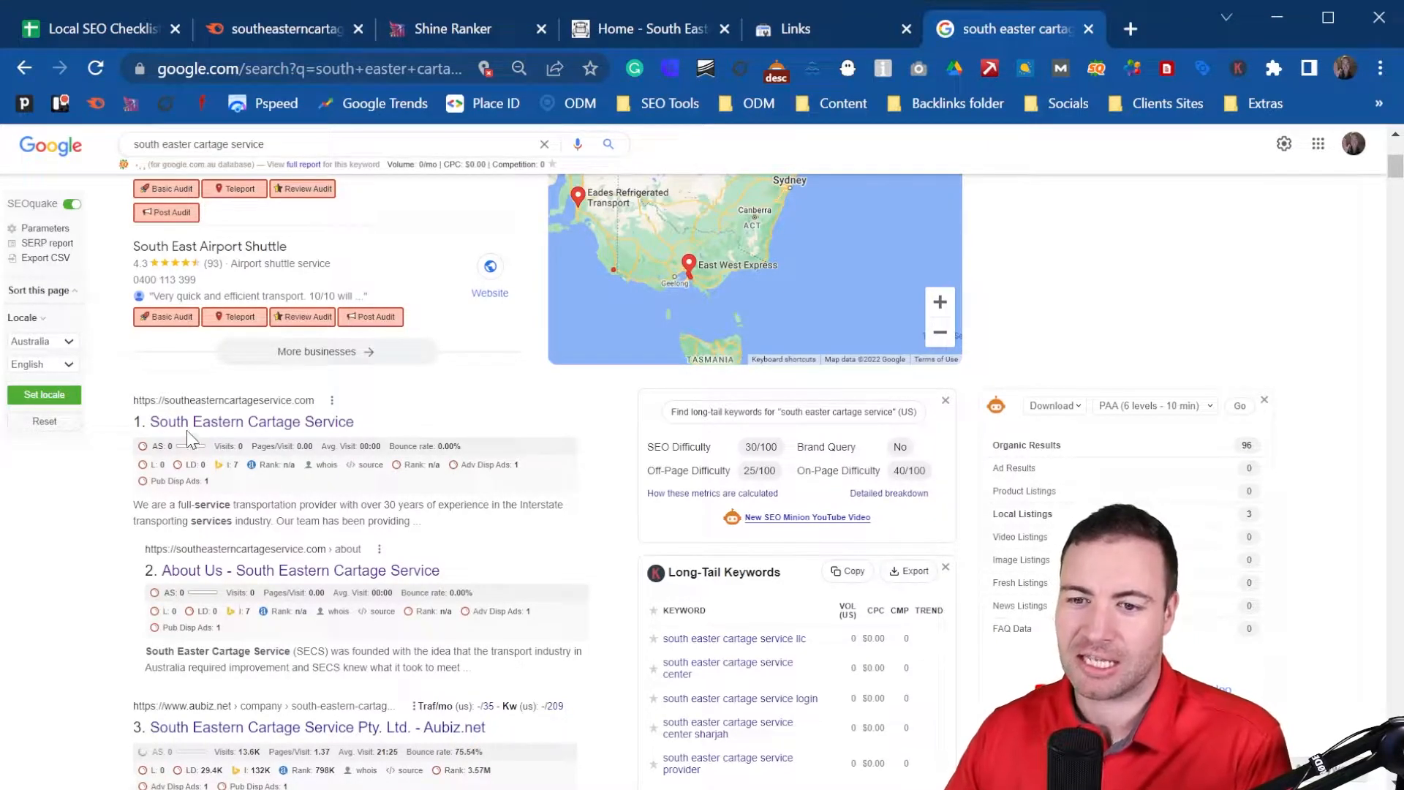
pyautogui.scroll(-1, 285, 525)
pyautogui.scroll(-1, 286, 525)
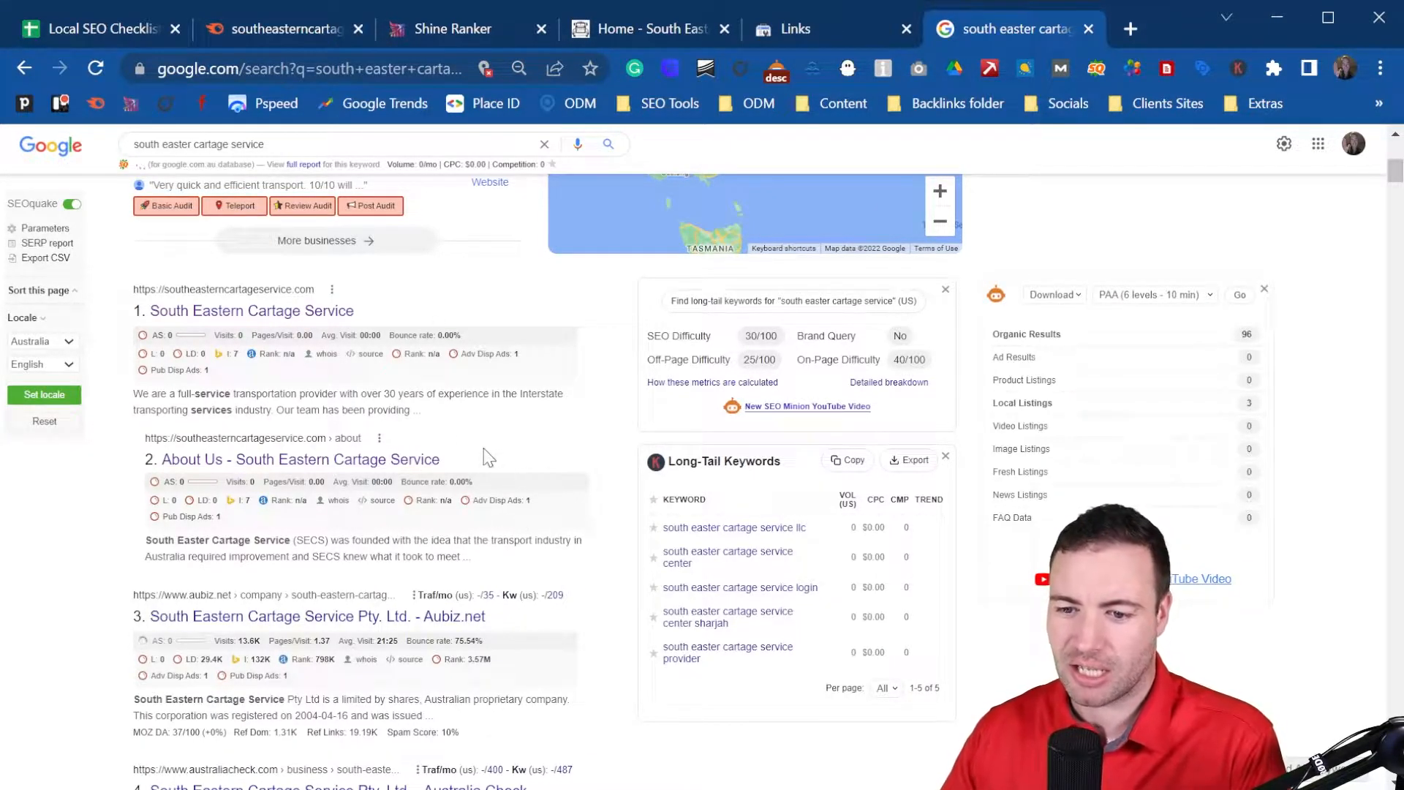
pyautogui.scroll(-9, 502, 395)
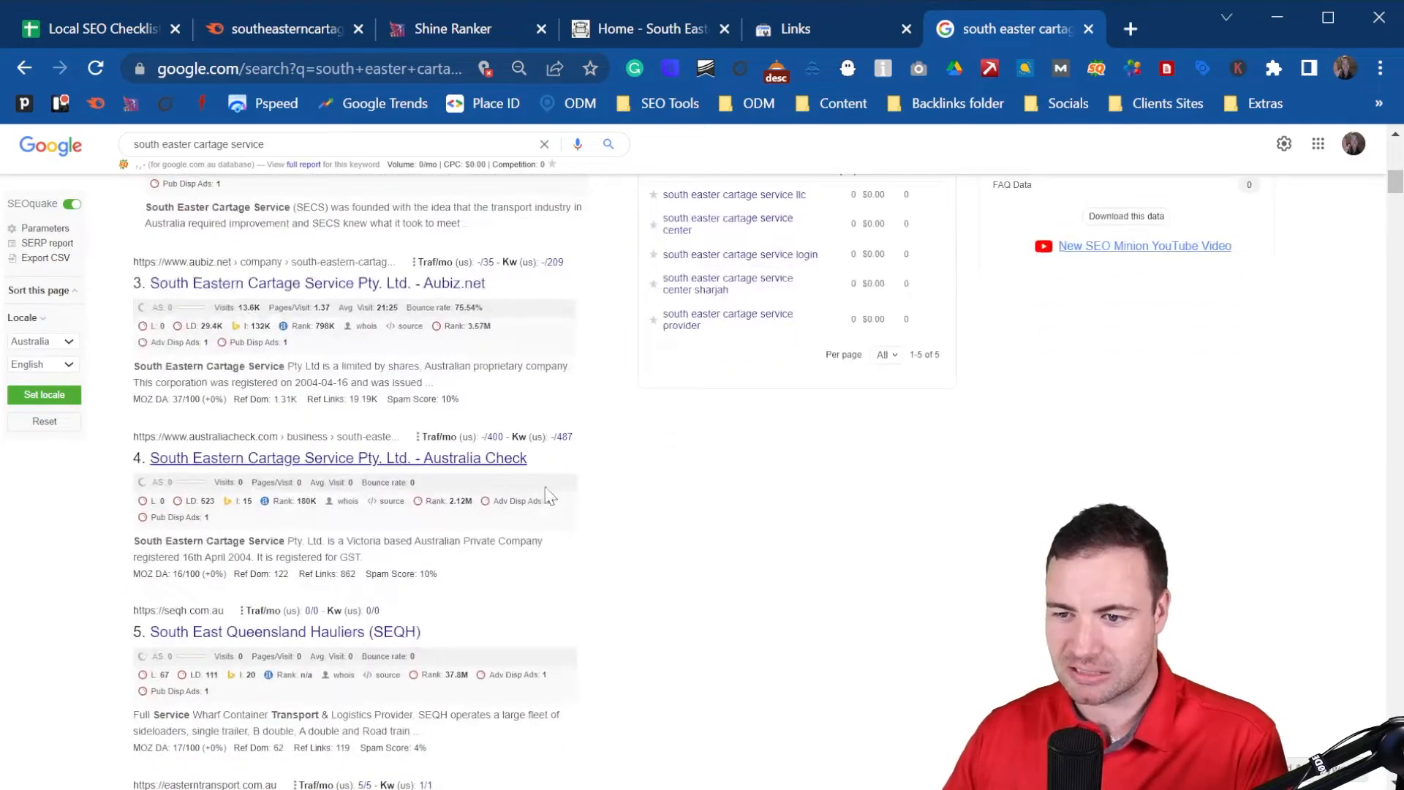
pyautogui.scroll(-5, 620, 432)
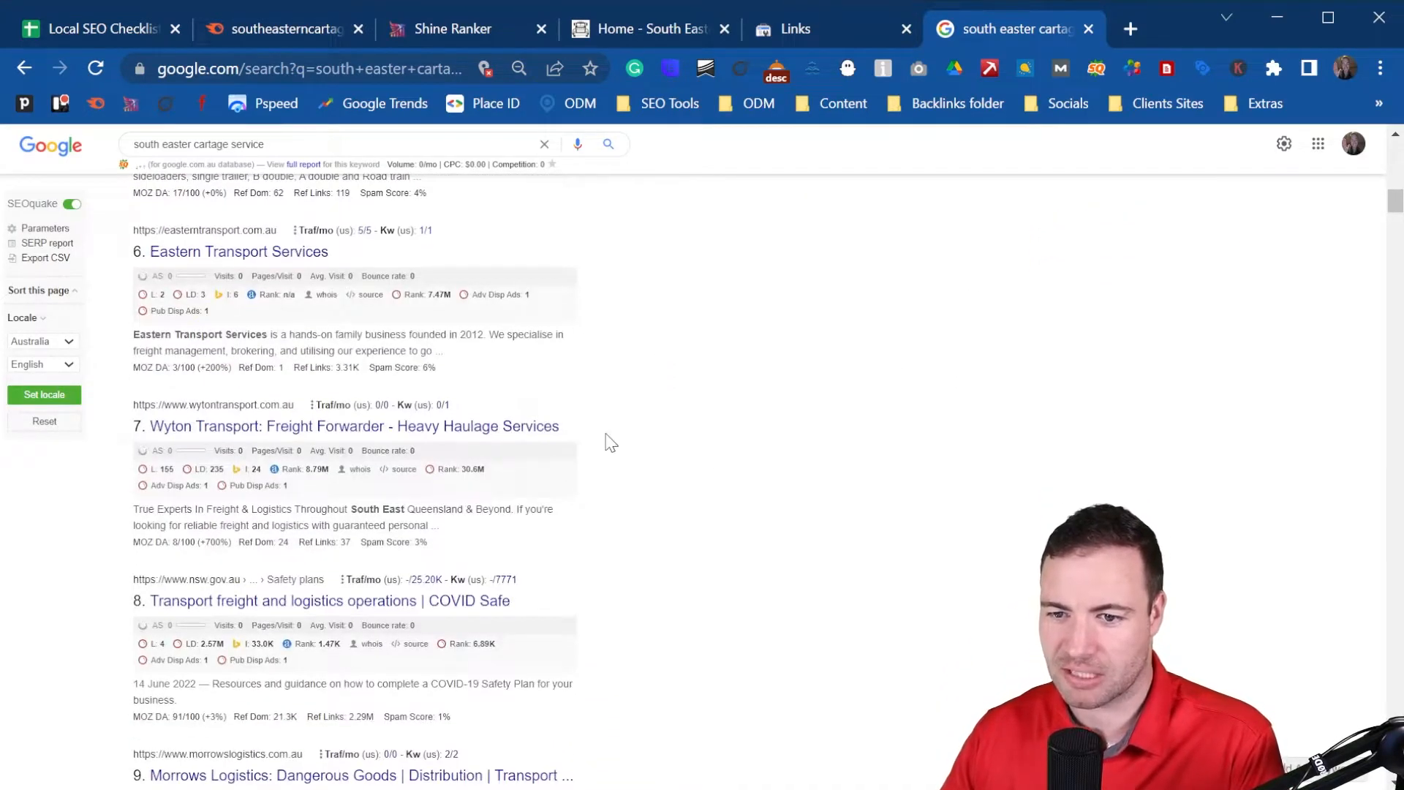
pyautogui.scroll(-8, 582, 430)
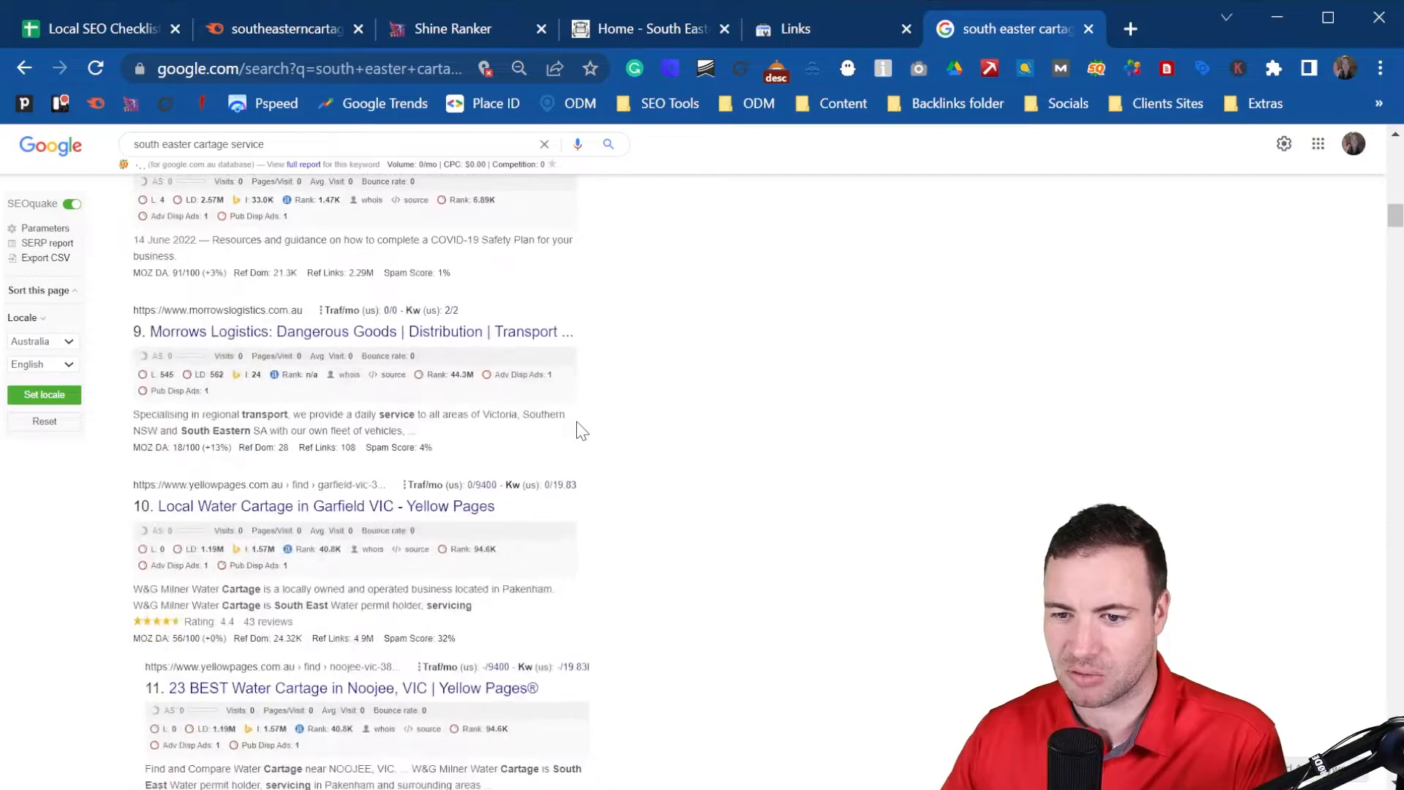
pyautogui.scroll(20, 606, 428)
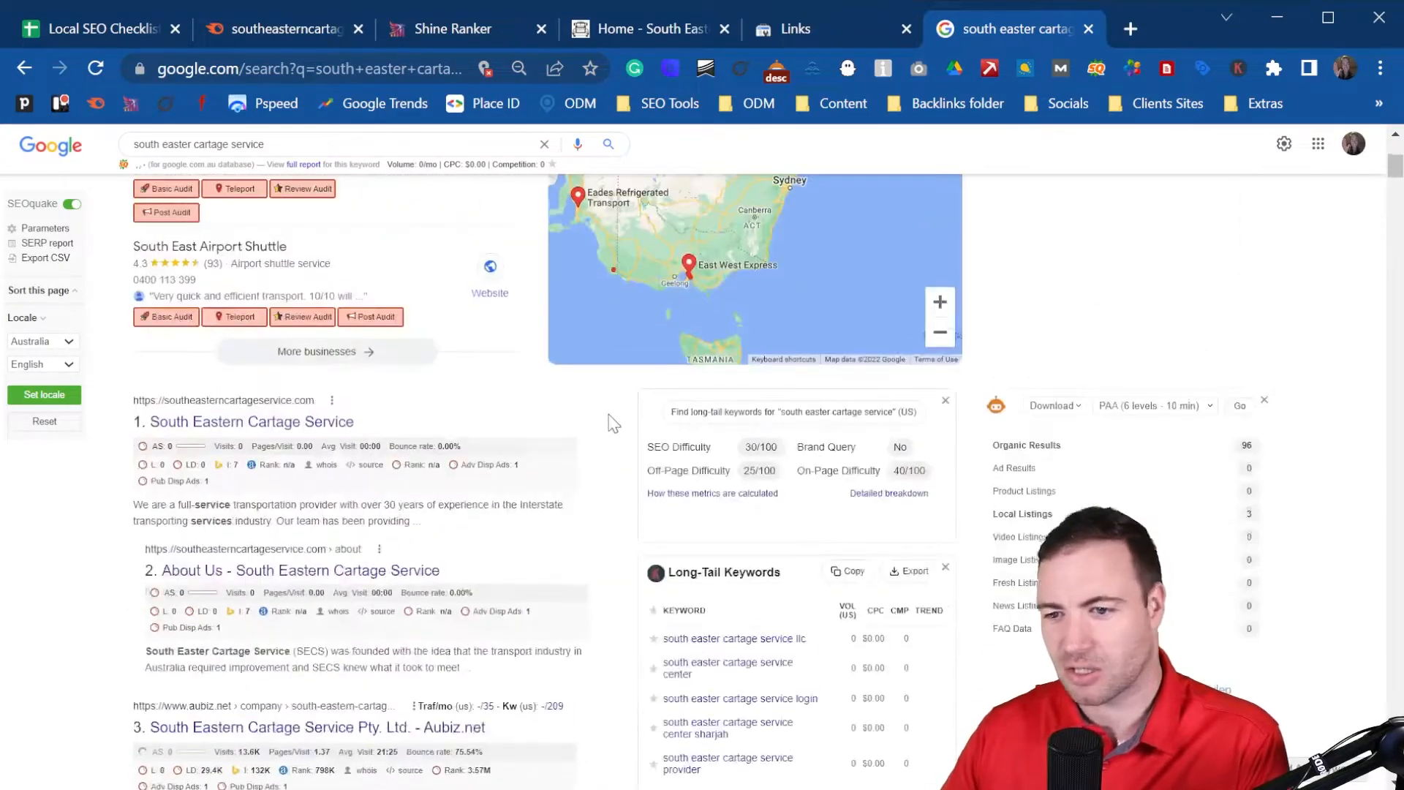
pyautogui.scroll(2, 592, 433)
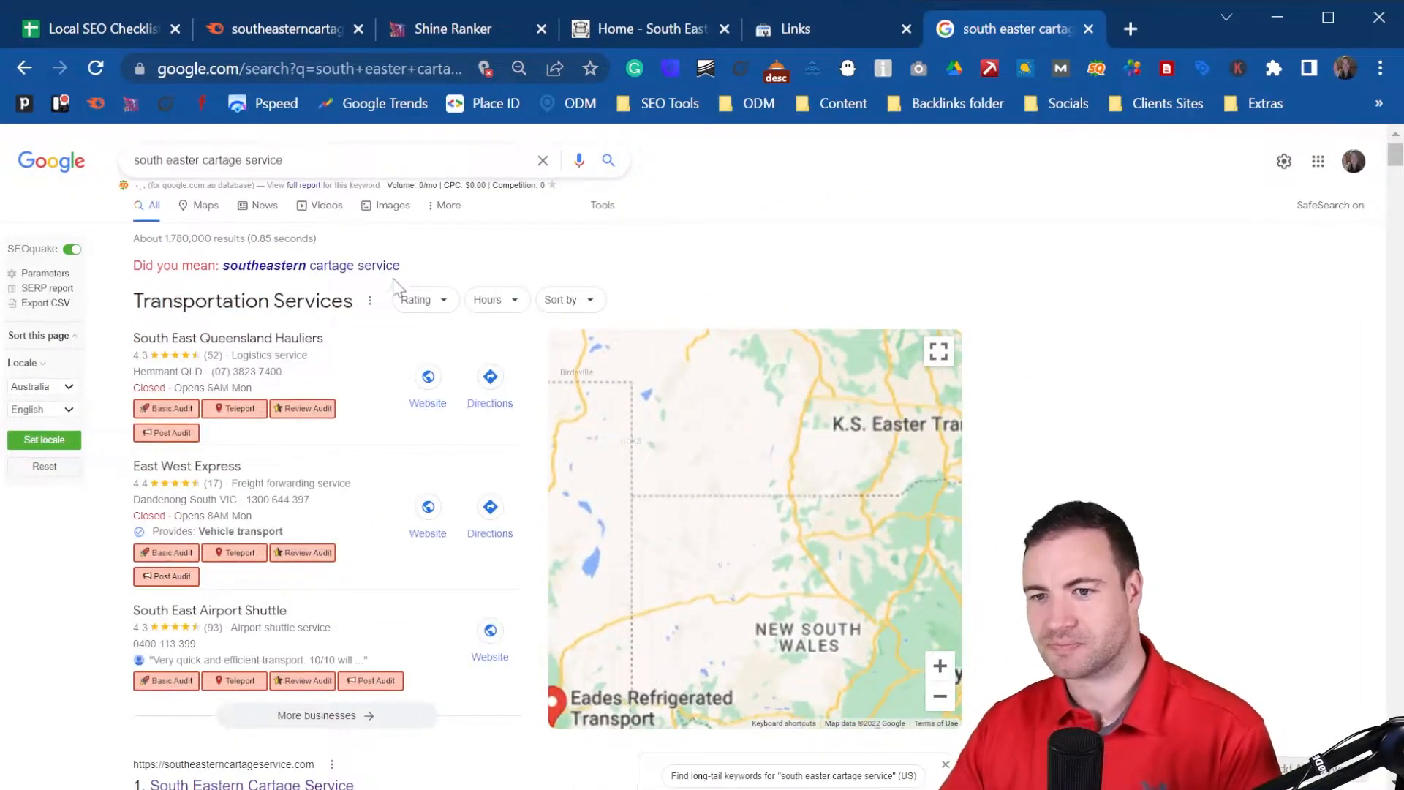
# - Run Google's suggested search for "southeastern cartage service" and review its organic results and local listings
pyautogui.click(344, 275)
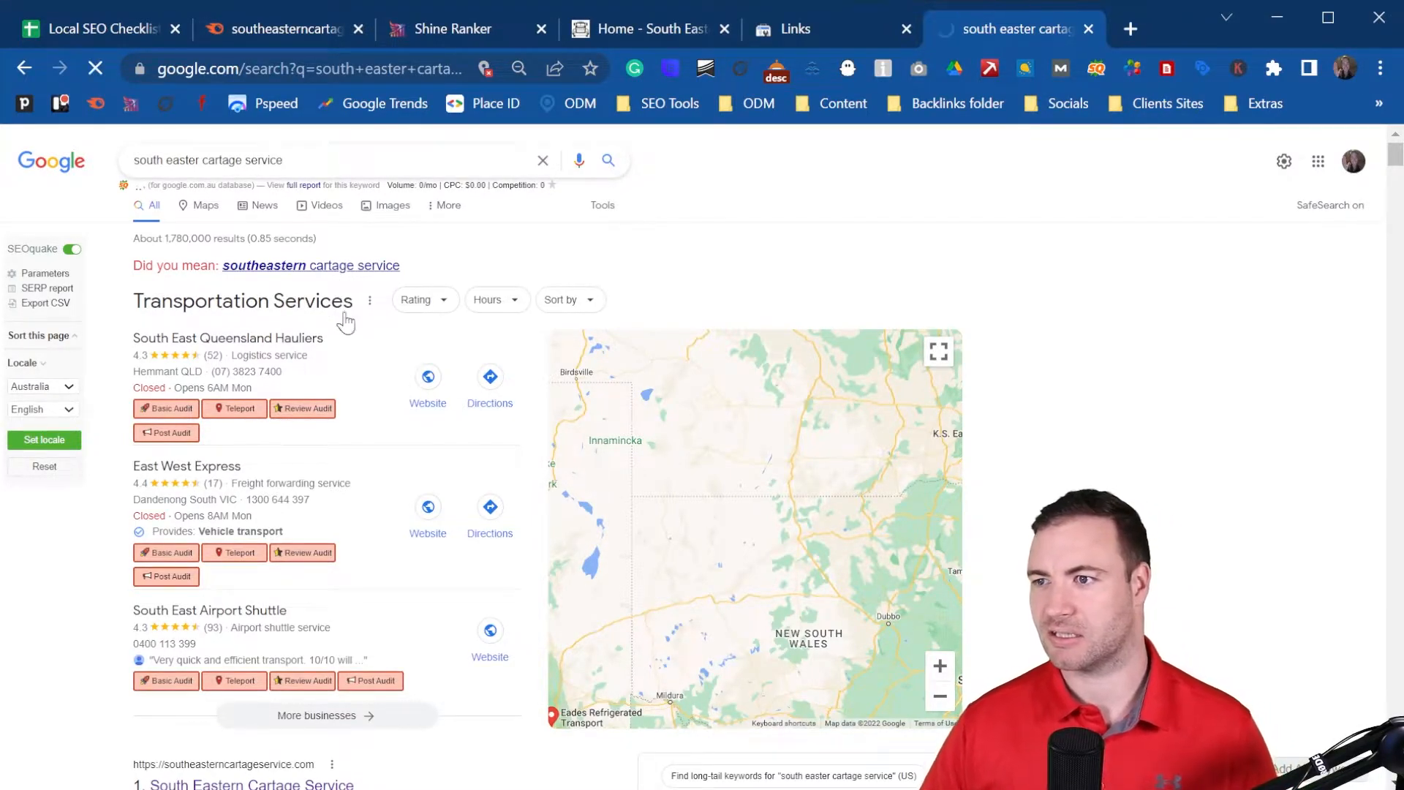
pyautogui.scroll(-1, 442, 318)
pyautogui.scroll(-10, 442, 318)
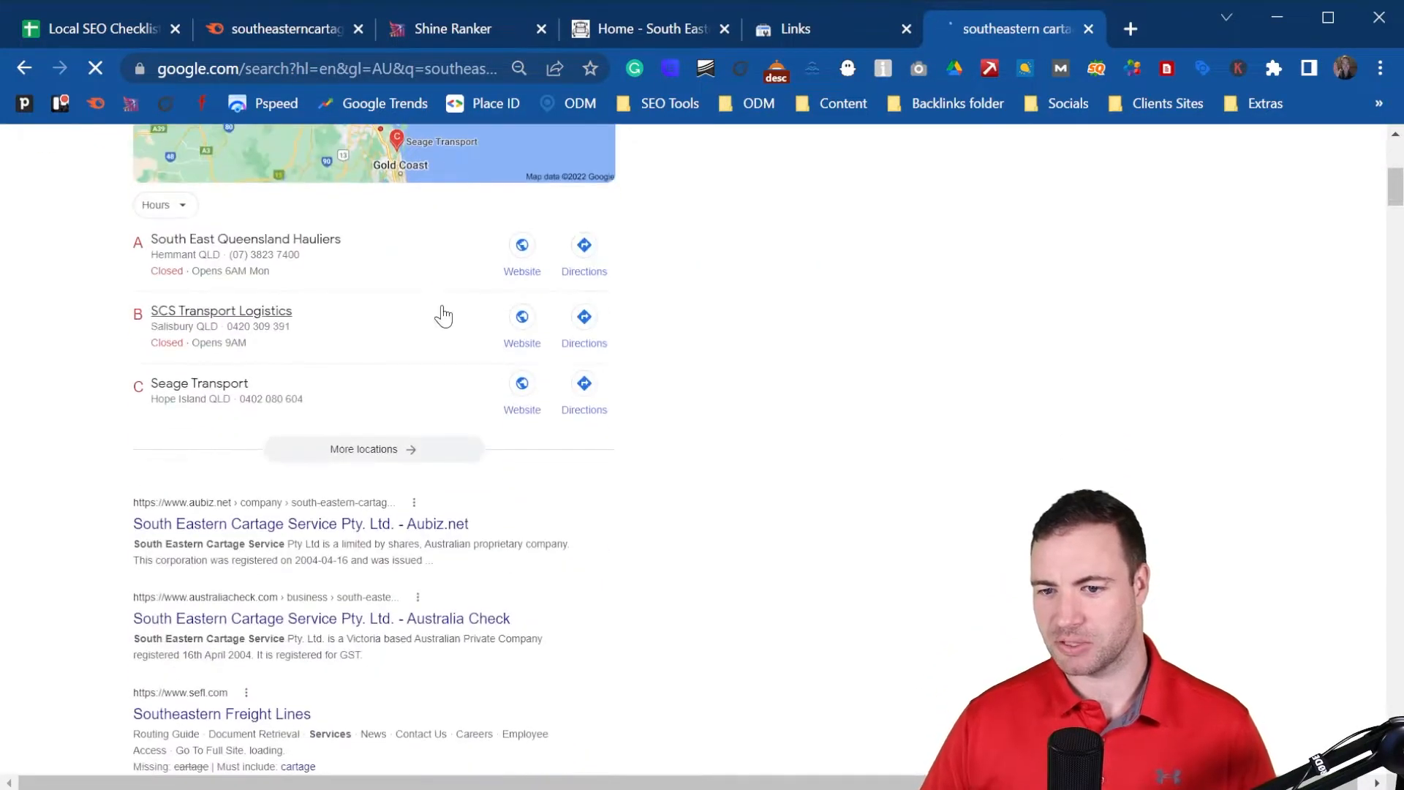
pyautogui.scroll(-1, 444, 316)
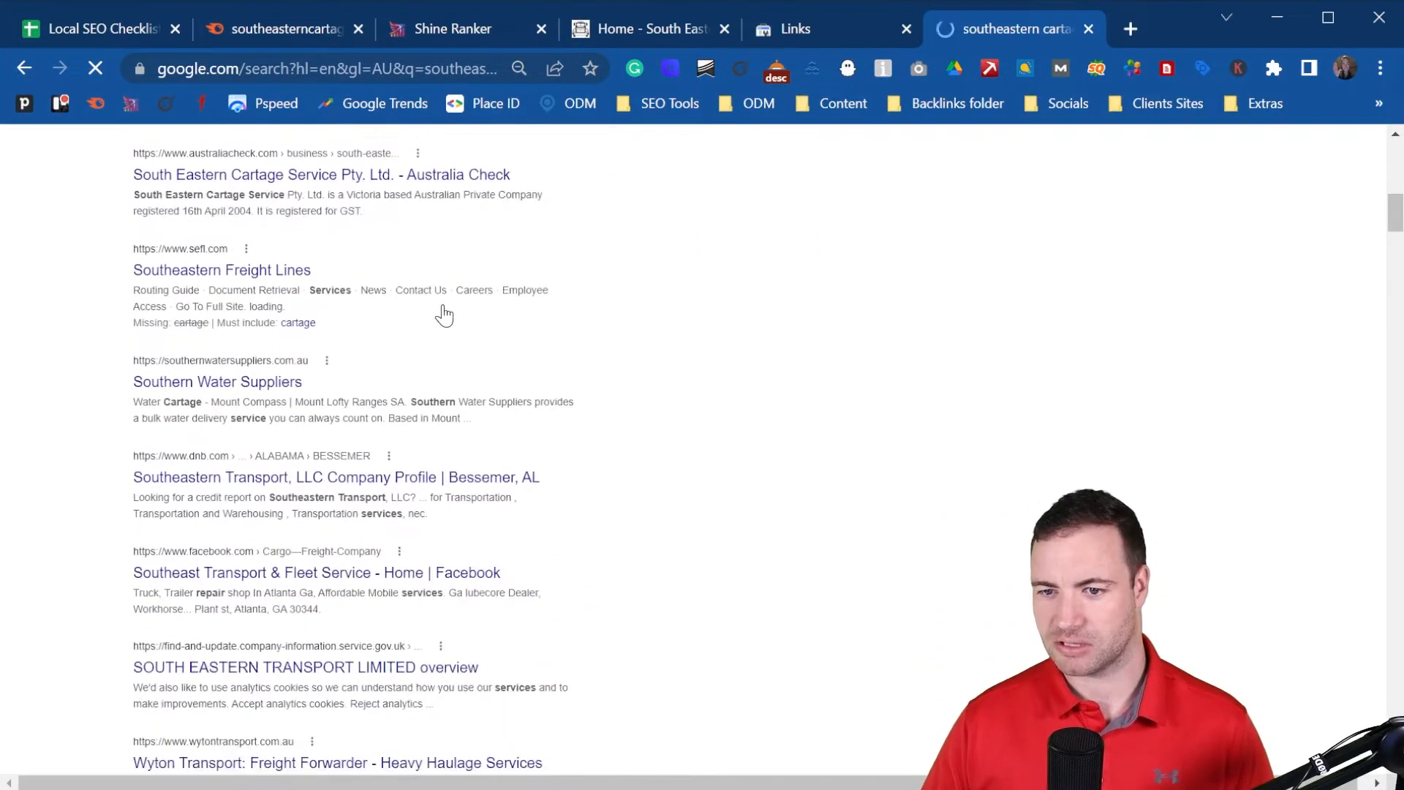
pyautogui.scroll(-6, 436, 307)
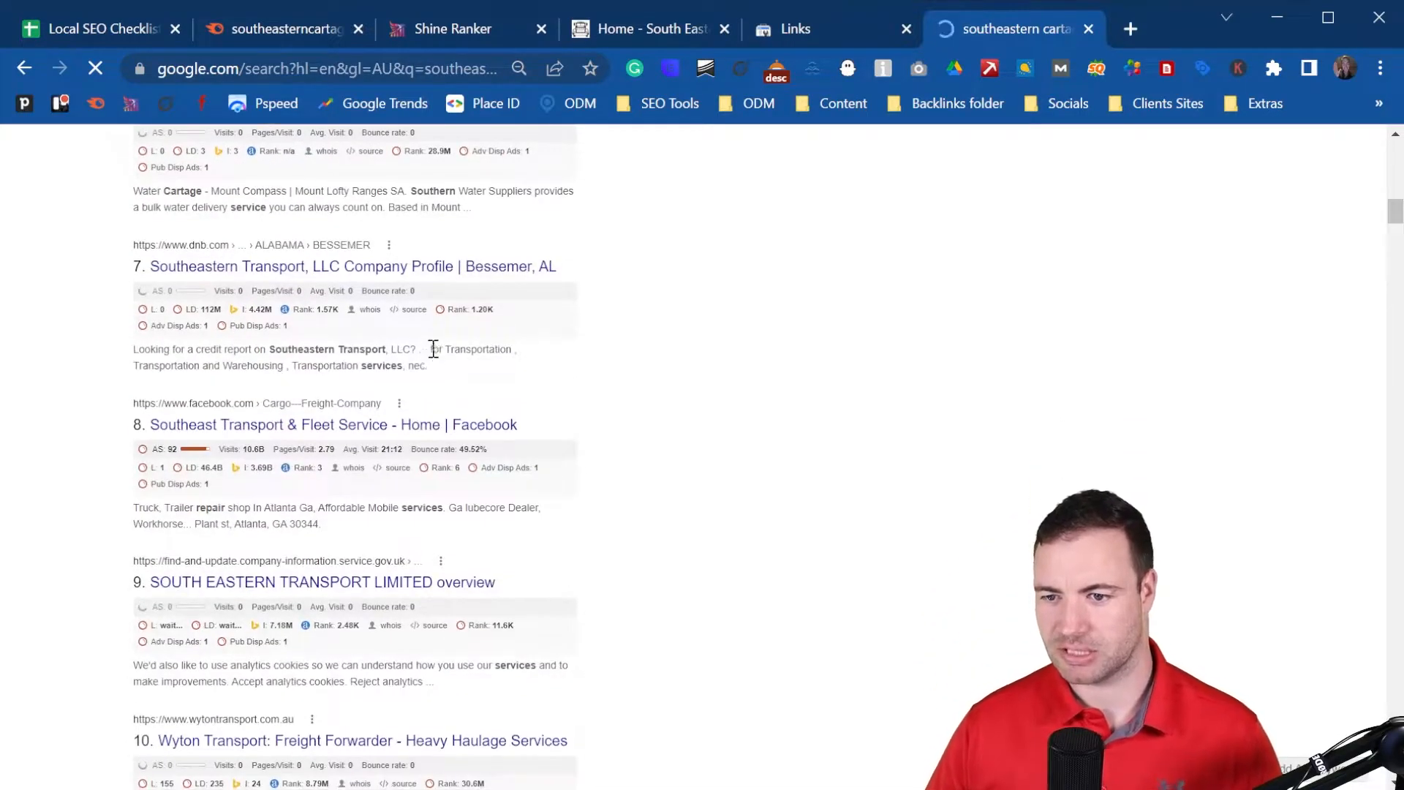
pyautogui.scroll(-9, 433, 350)
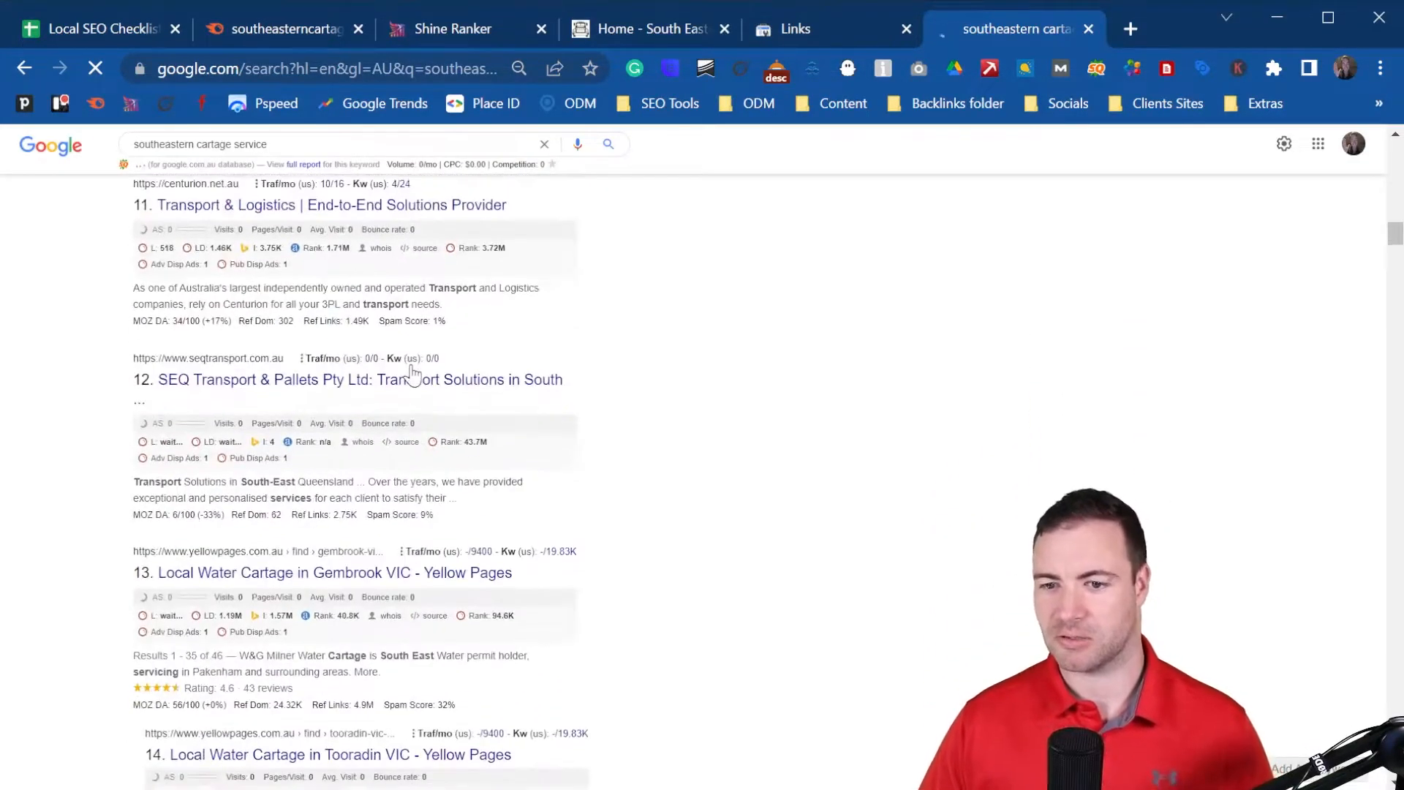
pyautogui.scroll(15, 412, 373)
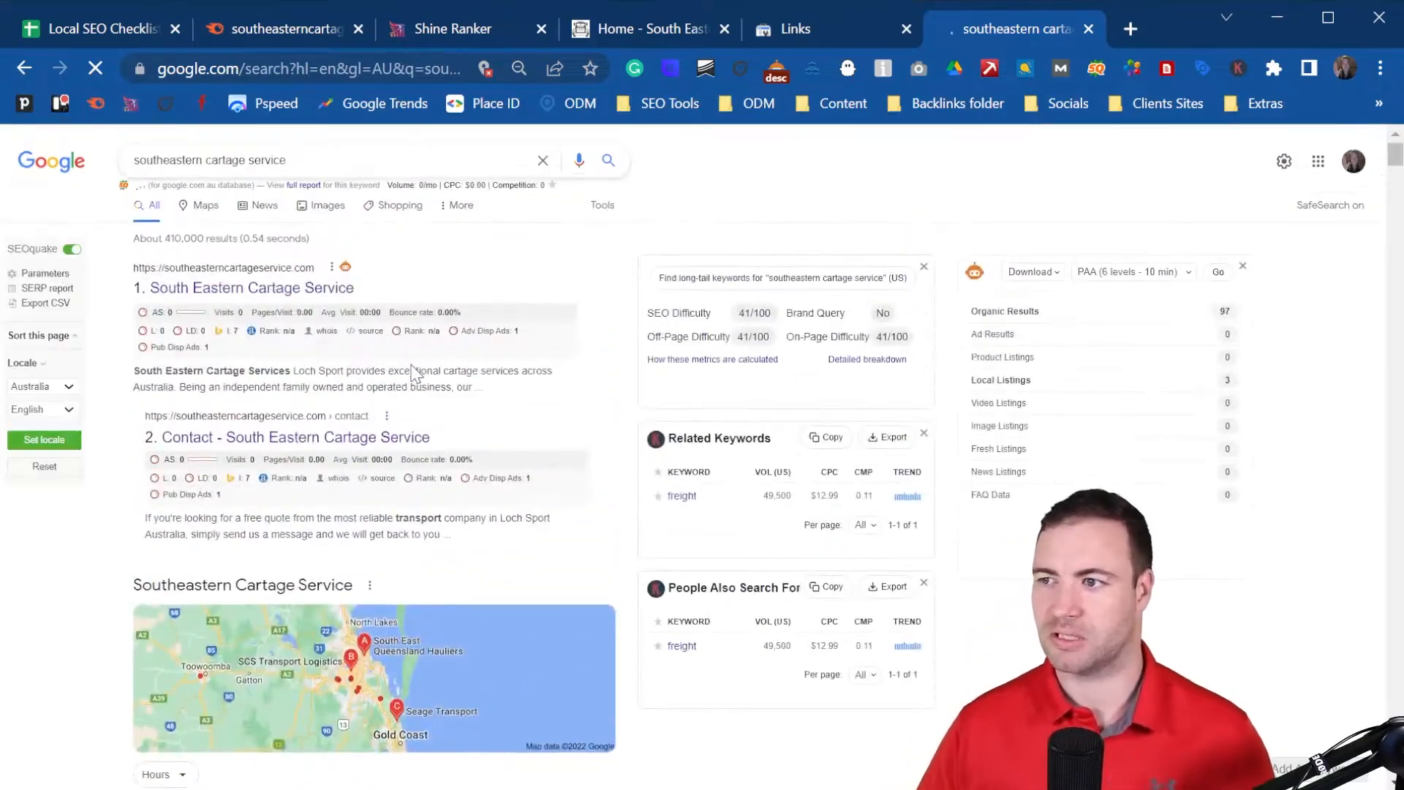
# - Check the number of results per page in Google's search settings and return to the results
pyautogui.scroll(-15, 395, 386)
pyautogui.scroll(-15, 395, 385)
pyautogui.scroll(20, 327, 377)
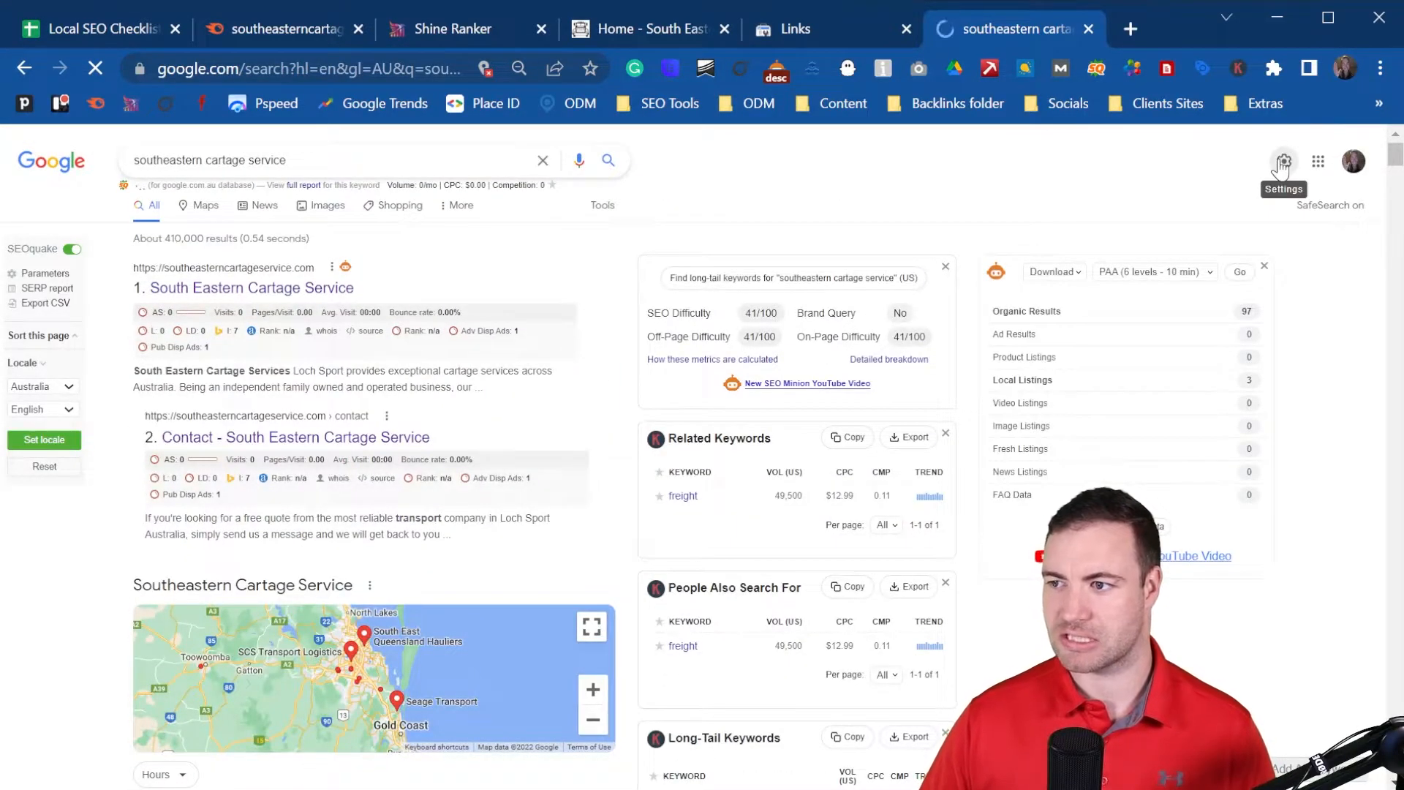
pyautogui.click(1282, 163)
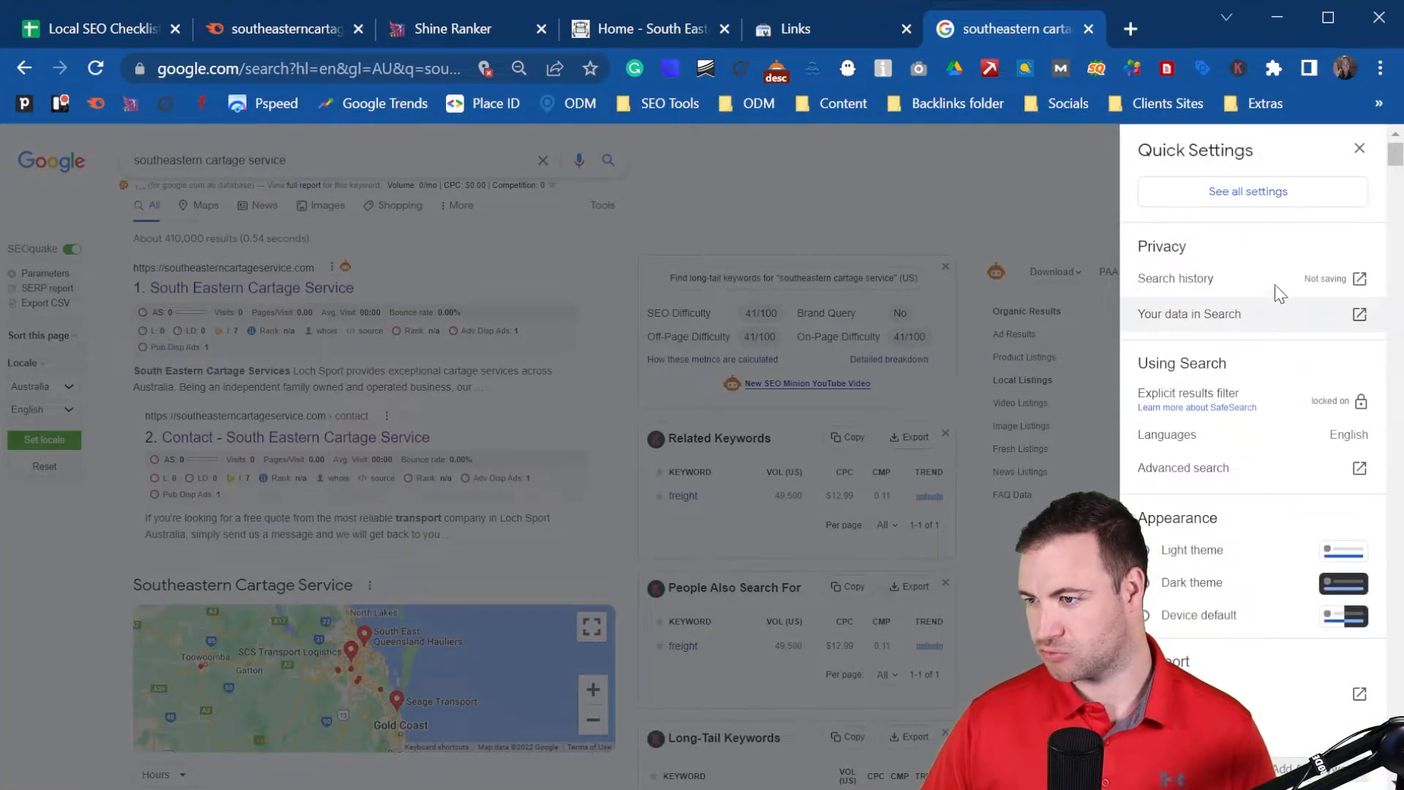
pyautogui.scroll(-7, 1265, 192)
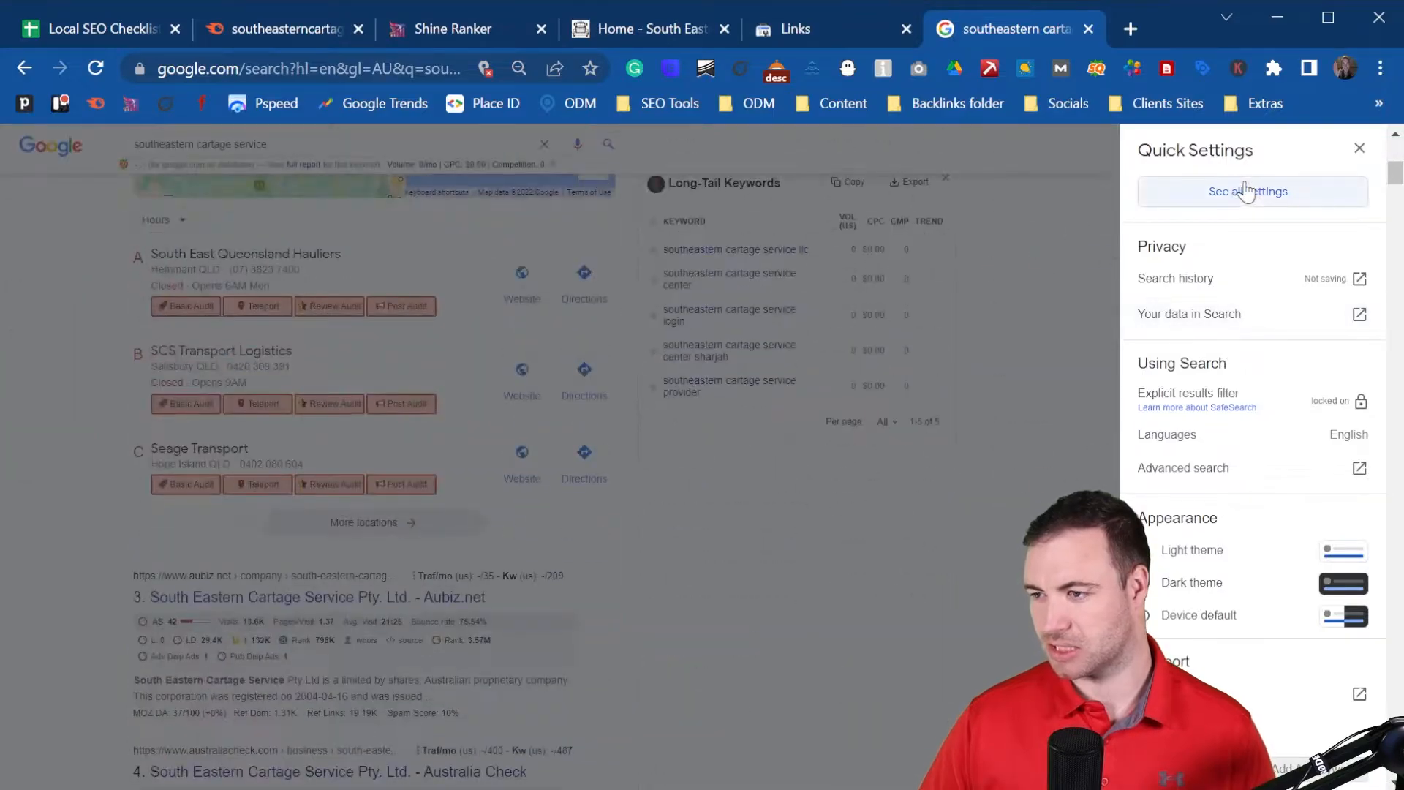
pyautogui.click(1245, 191)
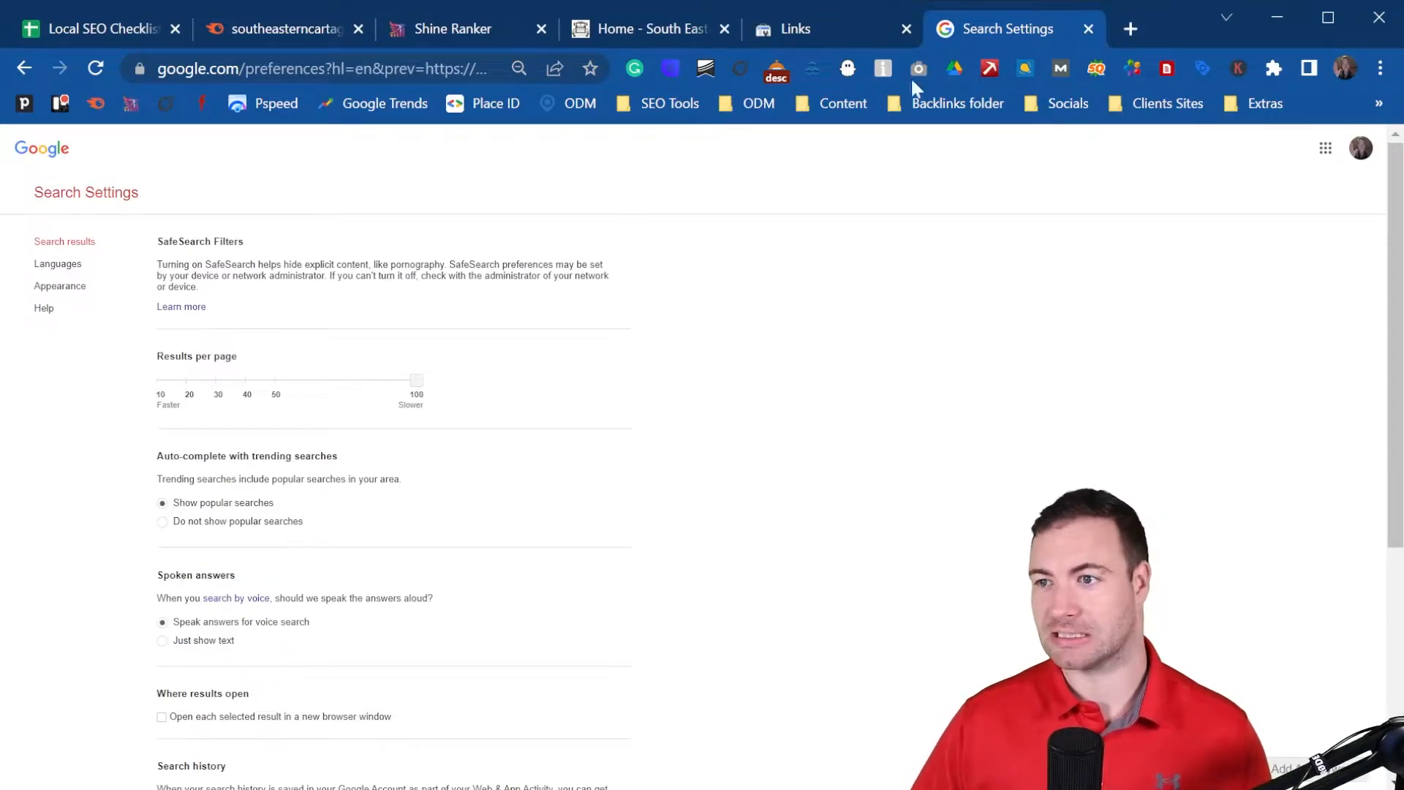
pyautogui.click(29, 67)
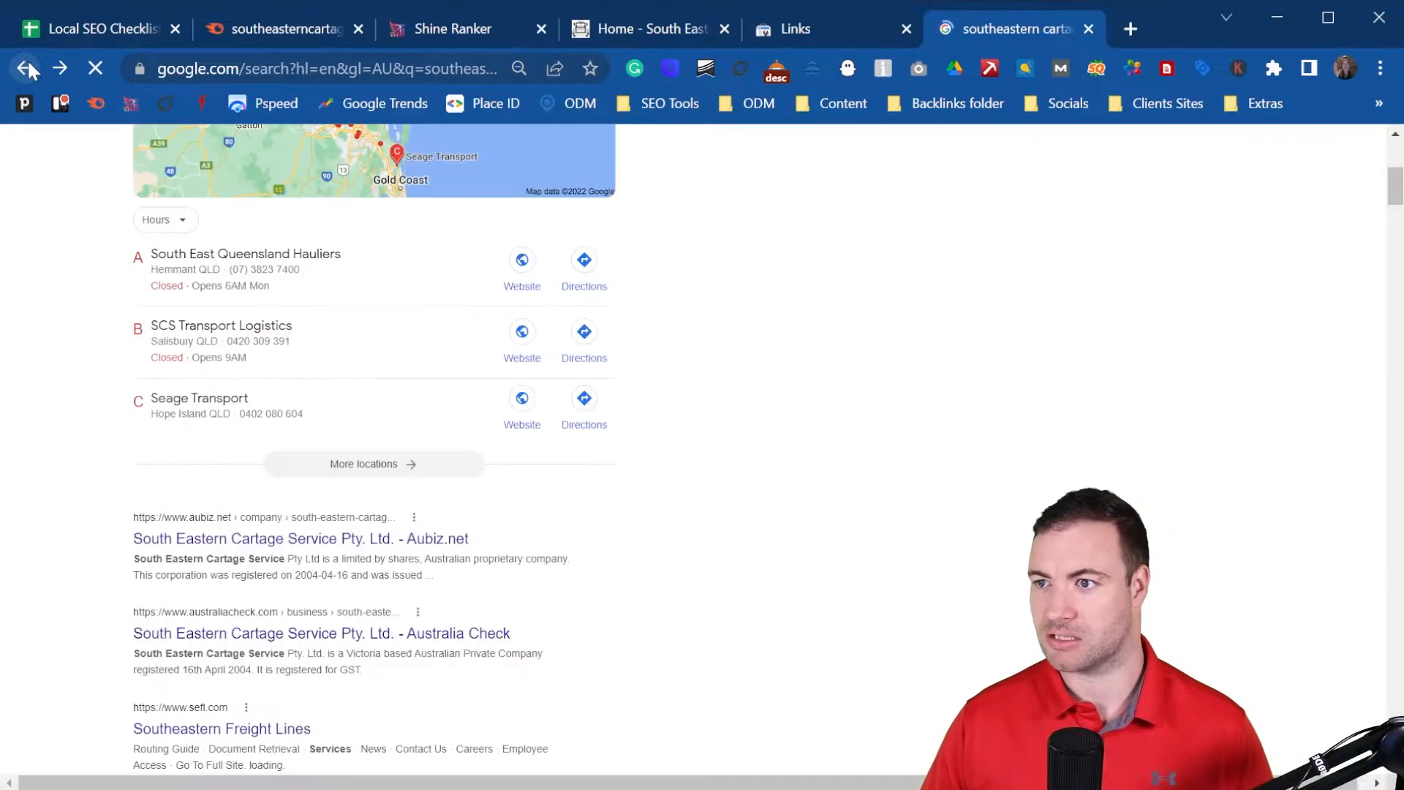
# - Look through the extended list of organic results for "southeastern cartage service"
pyautogui.scroll(-15, 668, 473)
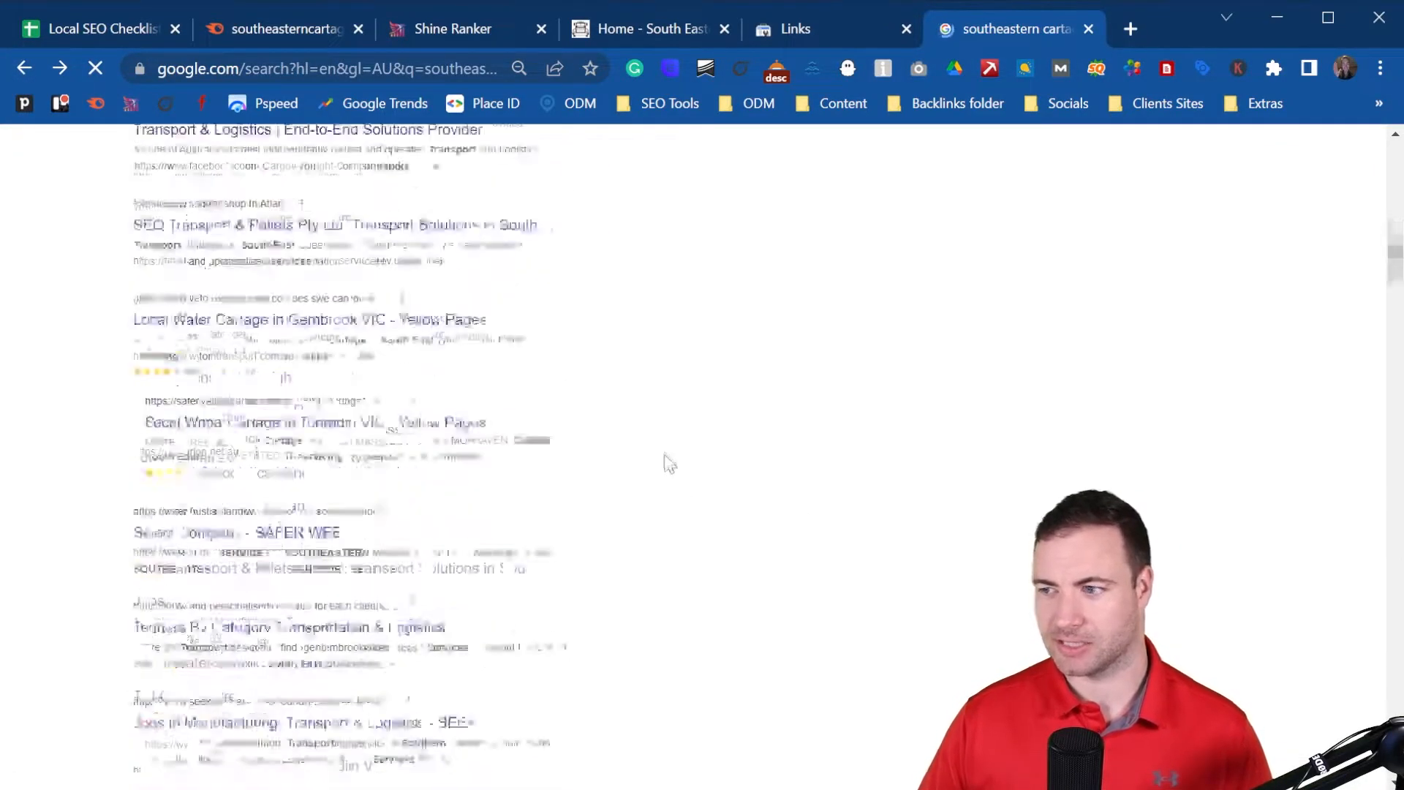
pyautogui.scroll(-10, 625, 472)
pyautogui.scroll(6, 625, 472)
pyautogui.scroll(20, 621, 470)
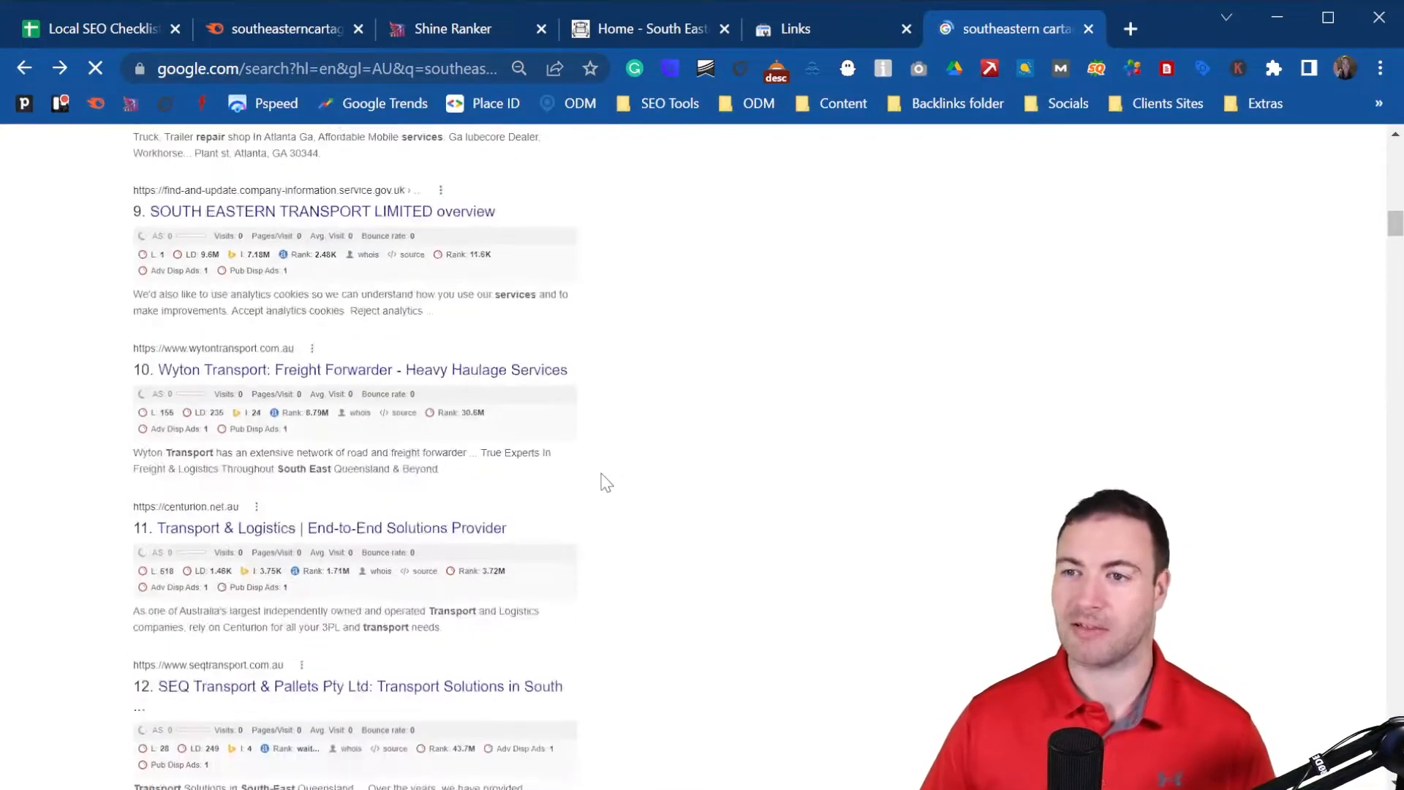
pyautogui.scroll(3, 598, 475)
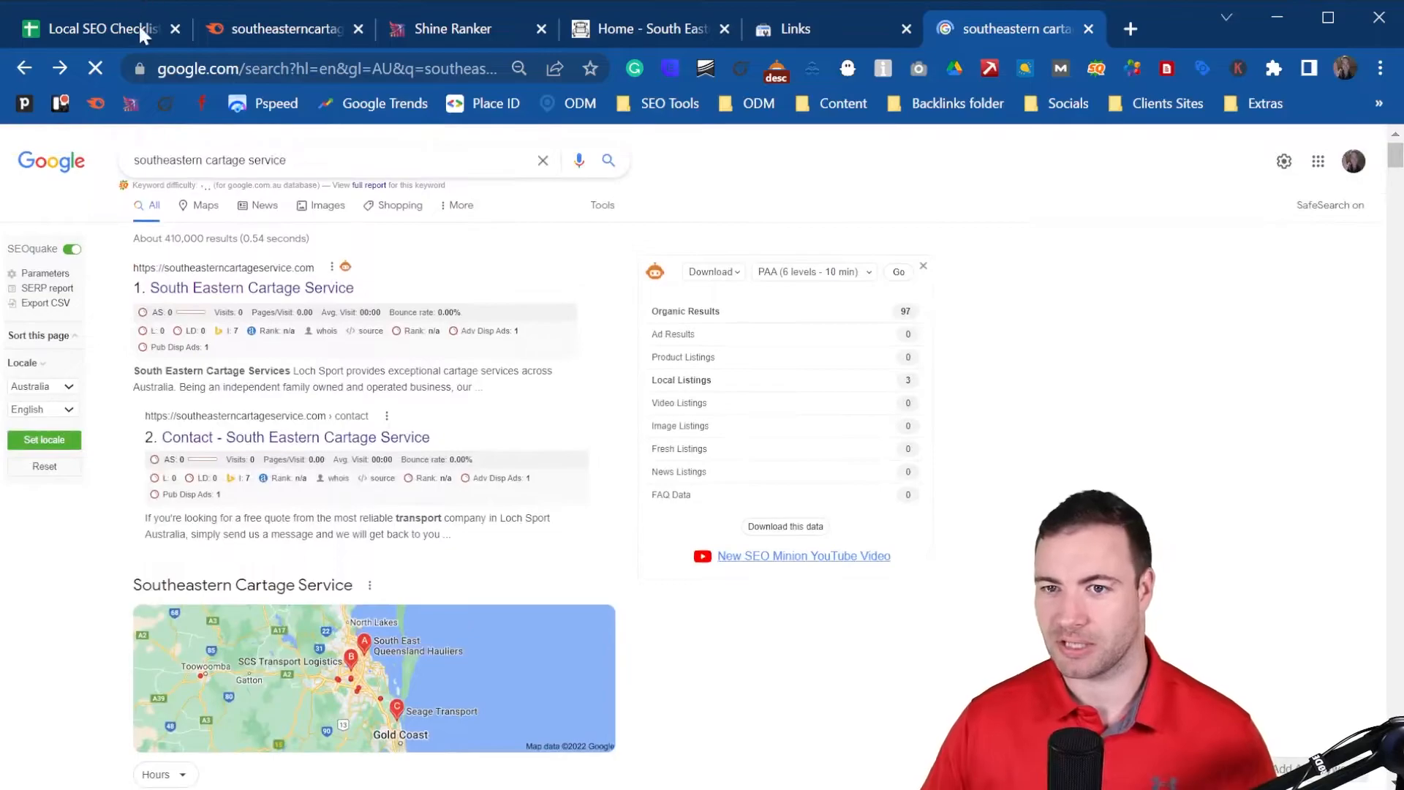
# - Review the Target Keywords sheet of the Local SEO Checklist, glancing back at the Semrush domain overview and Google results
pyautogui.click(136, 24)
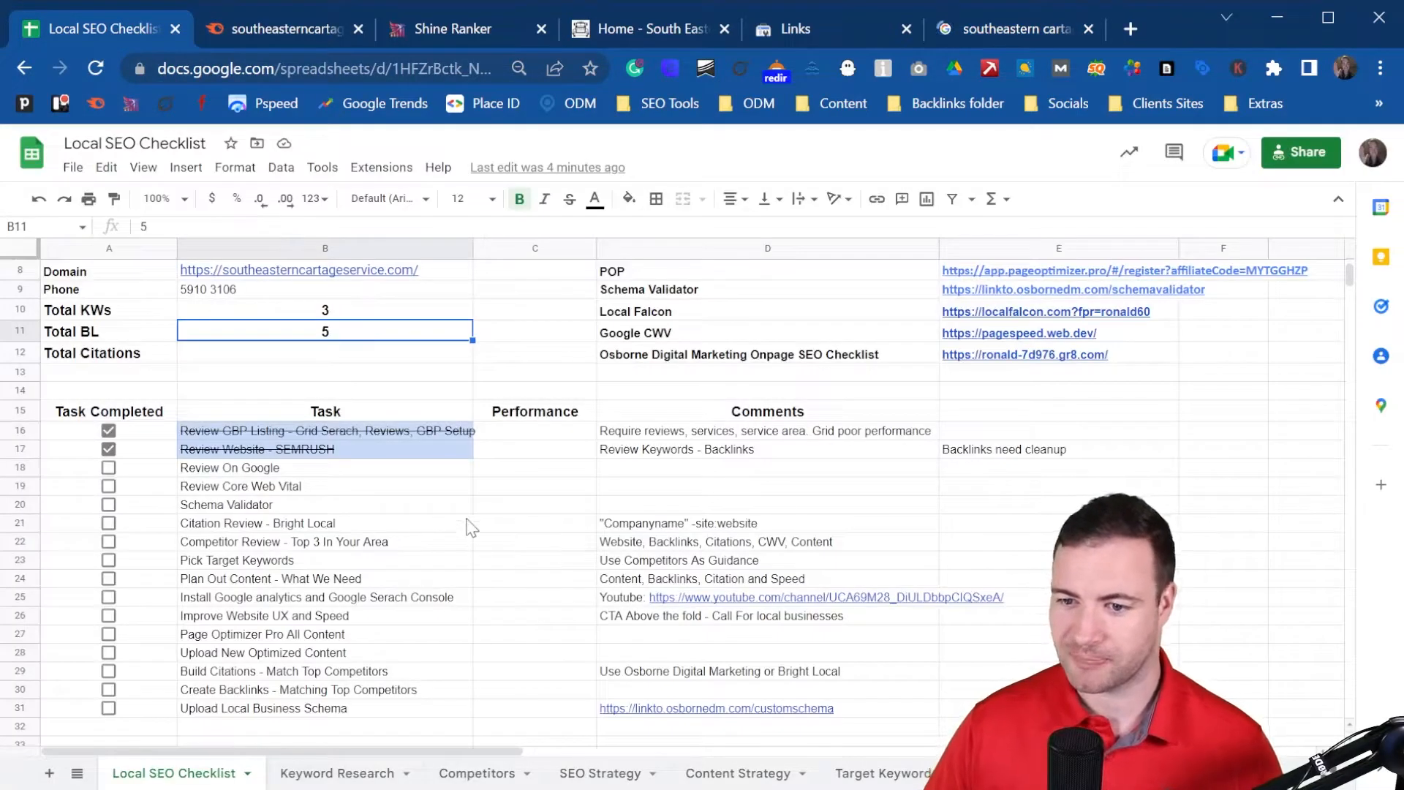
pyautogui.click(878, 773)
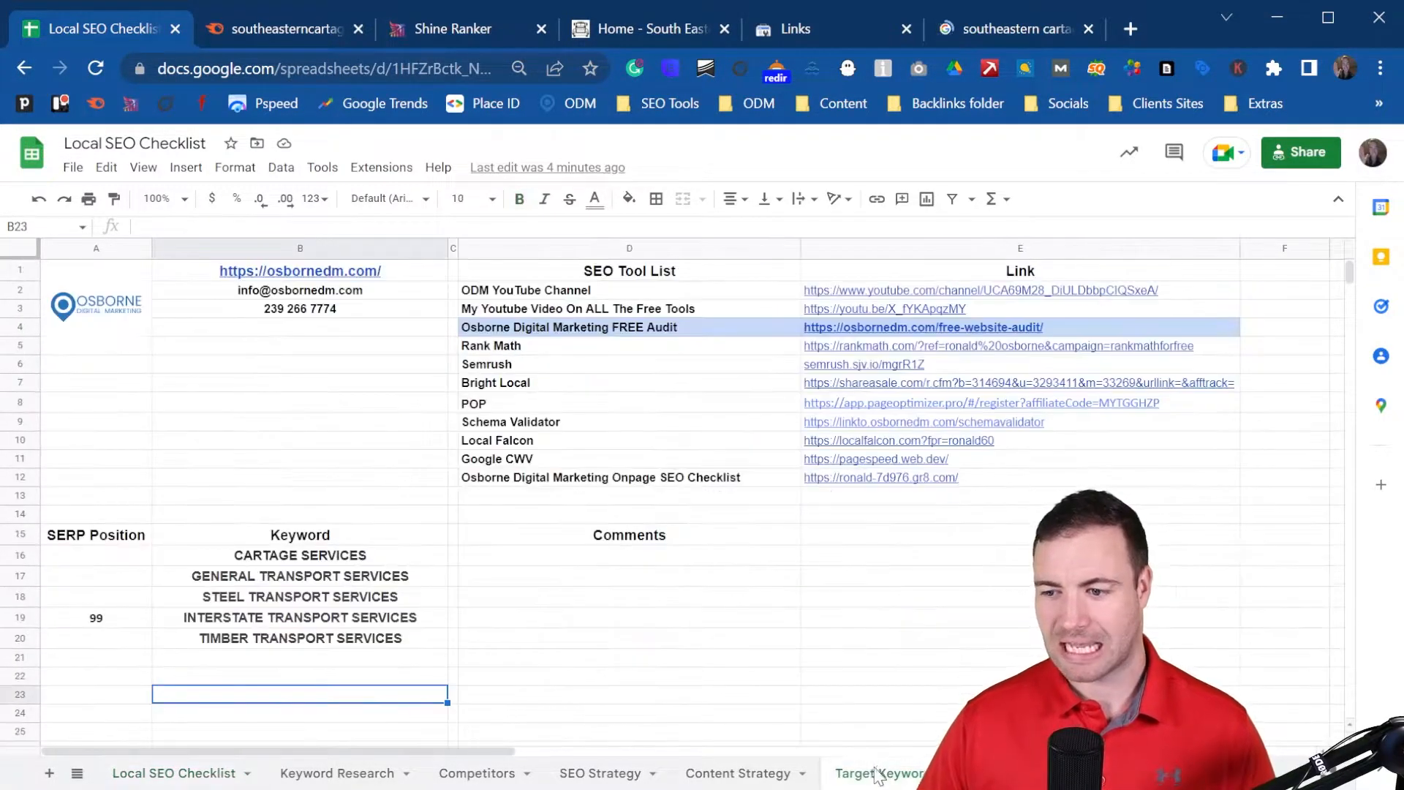
pyautogui.click(283, 28)
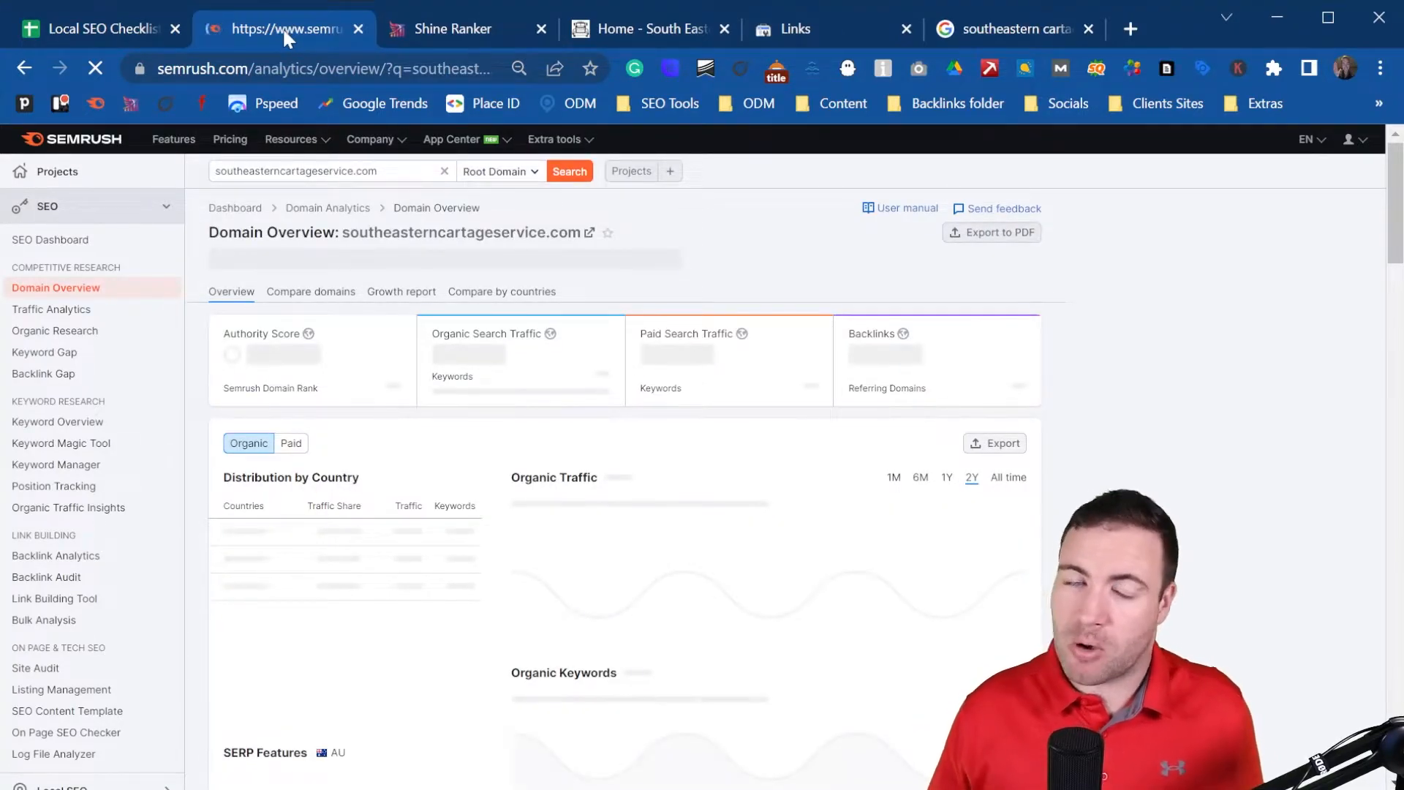
pyautogui.click(1000, 28)
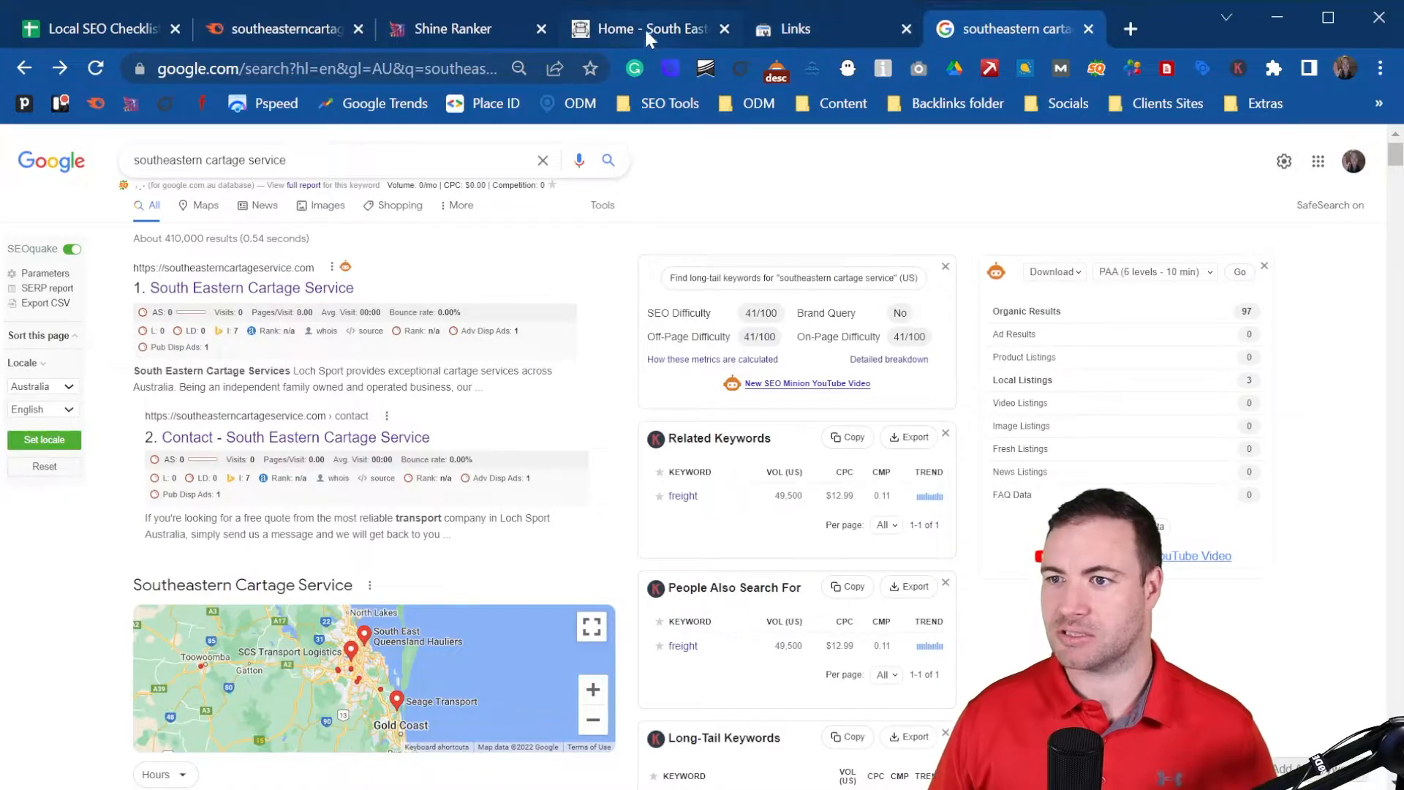
pyautogui.click(71, 23)
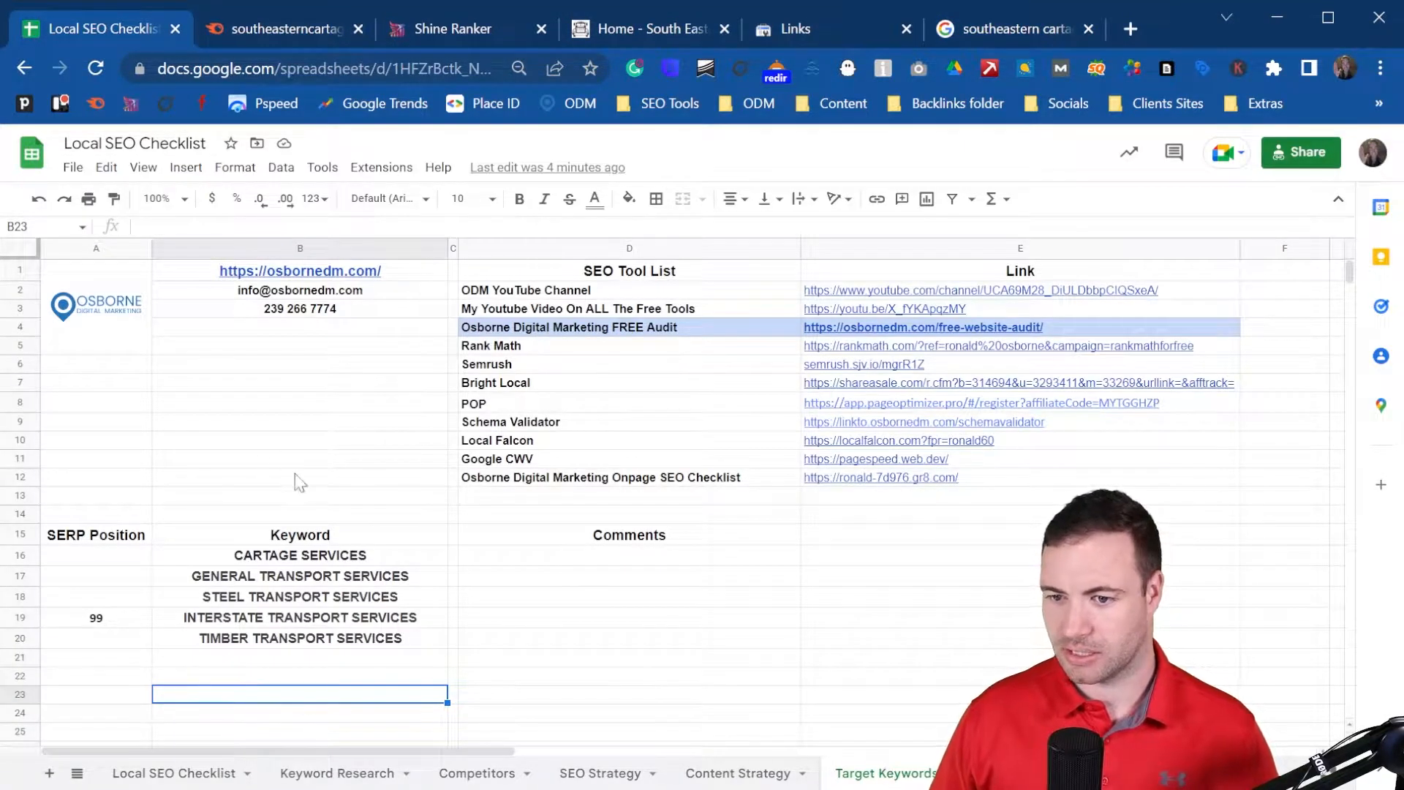
# - Copy the keyword INTERSTATE TRANSPORT SERVICES from the sheet and search Google for it unquoted, applying the Australia, English locale
pyautogui.click(413, 624)
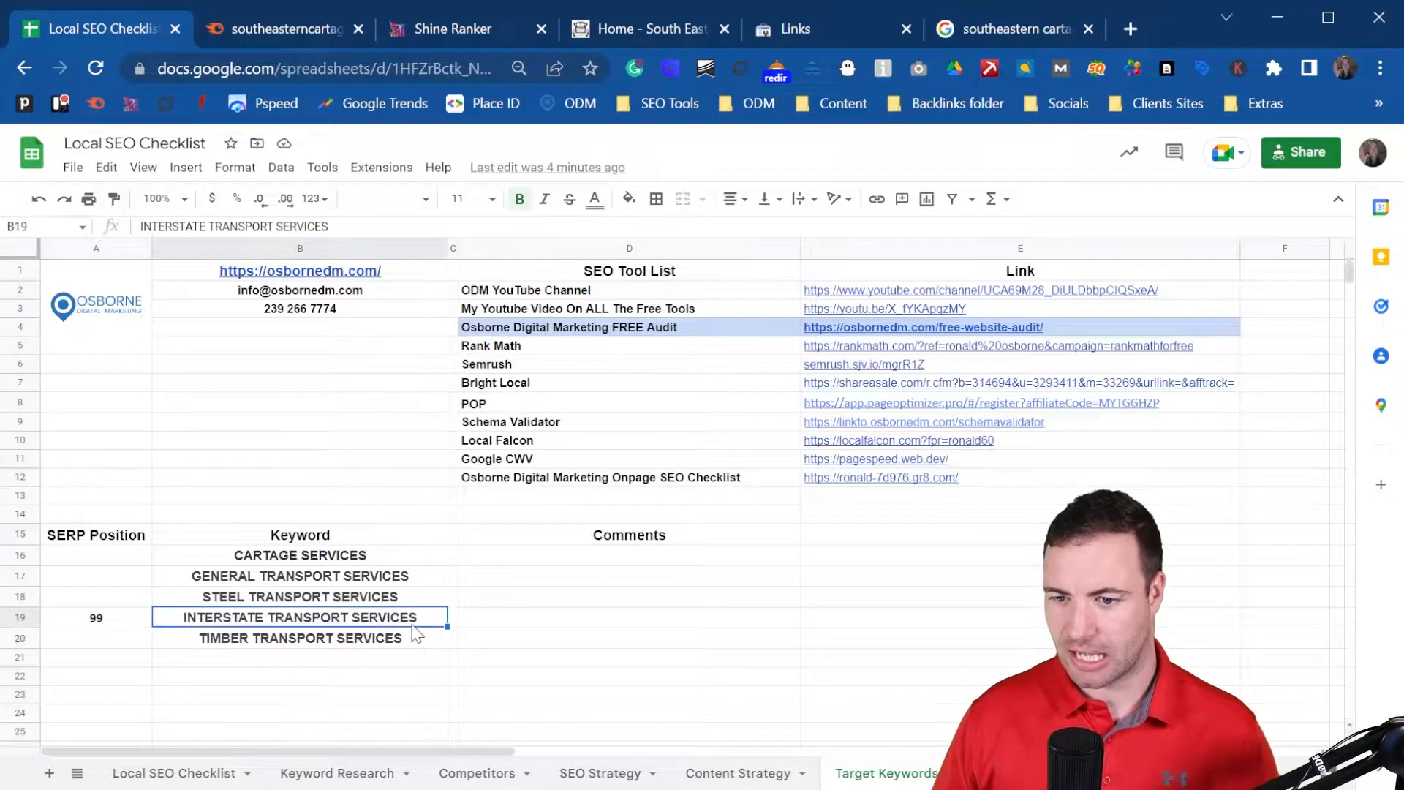
pyautogui.hotkey('ctrl', 'c')
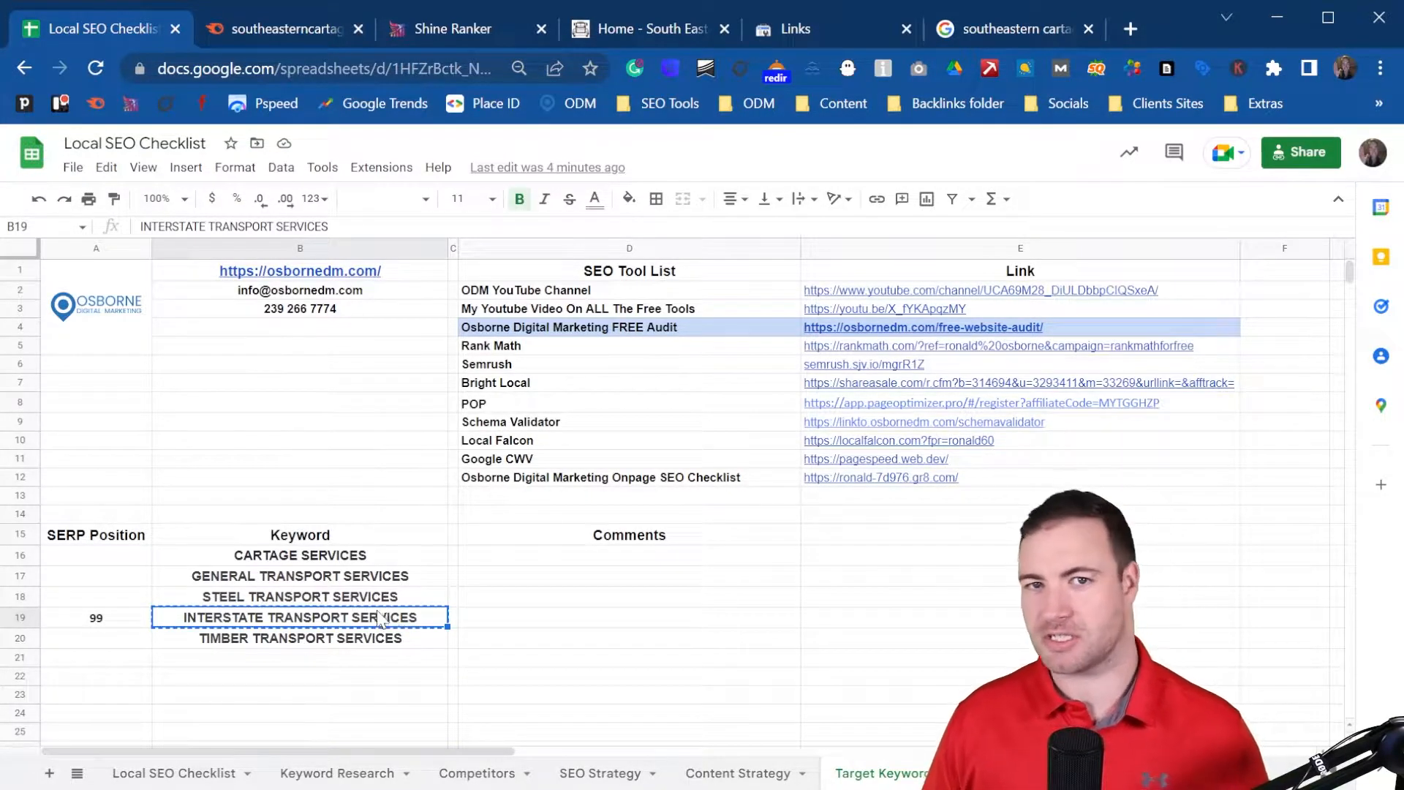
pyautogui.click(1006, 32)
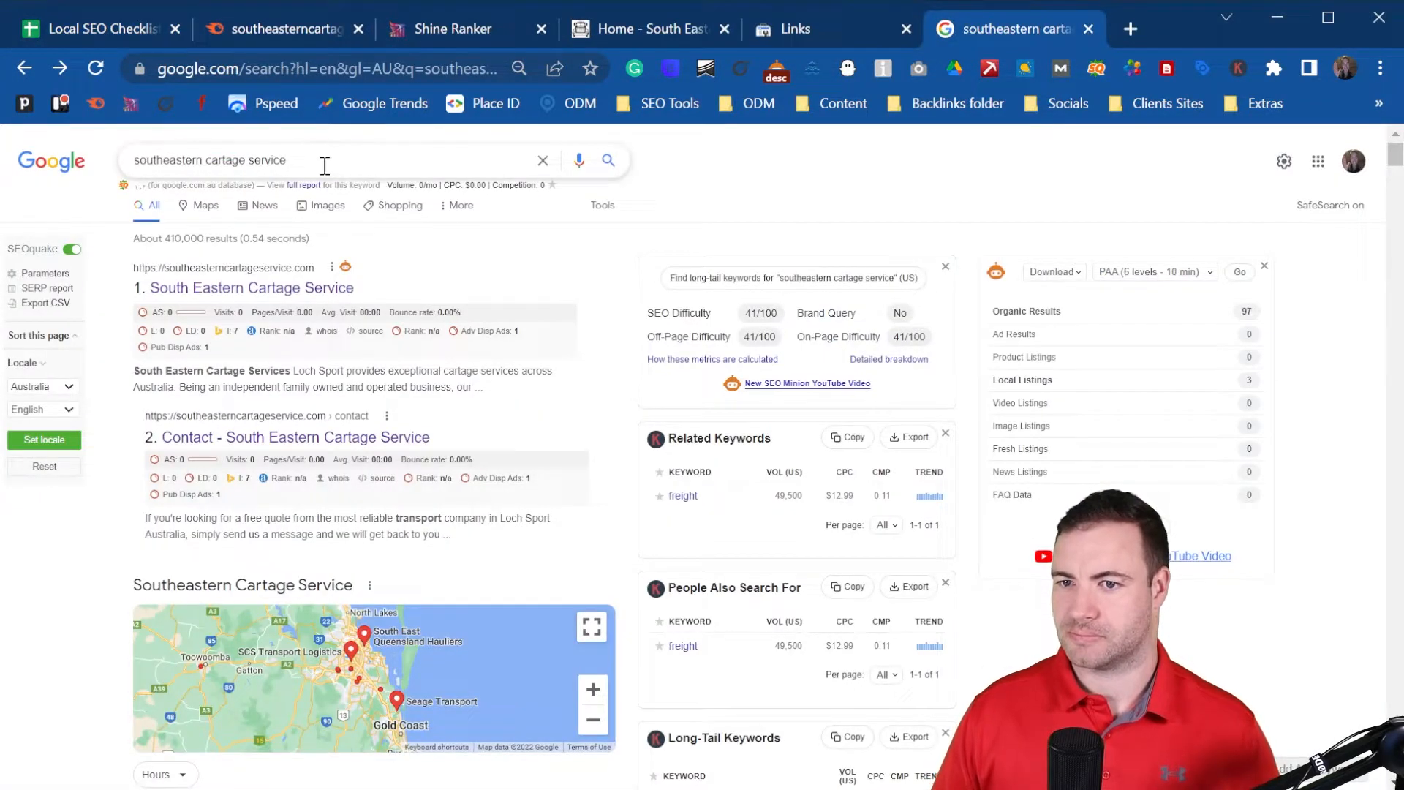
pyautogui.hotkey('ctrl', 'a')
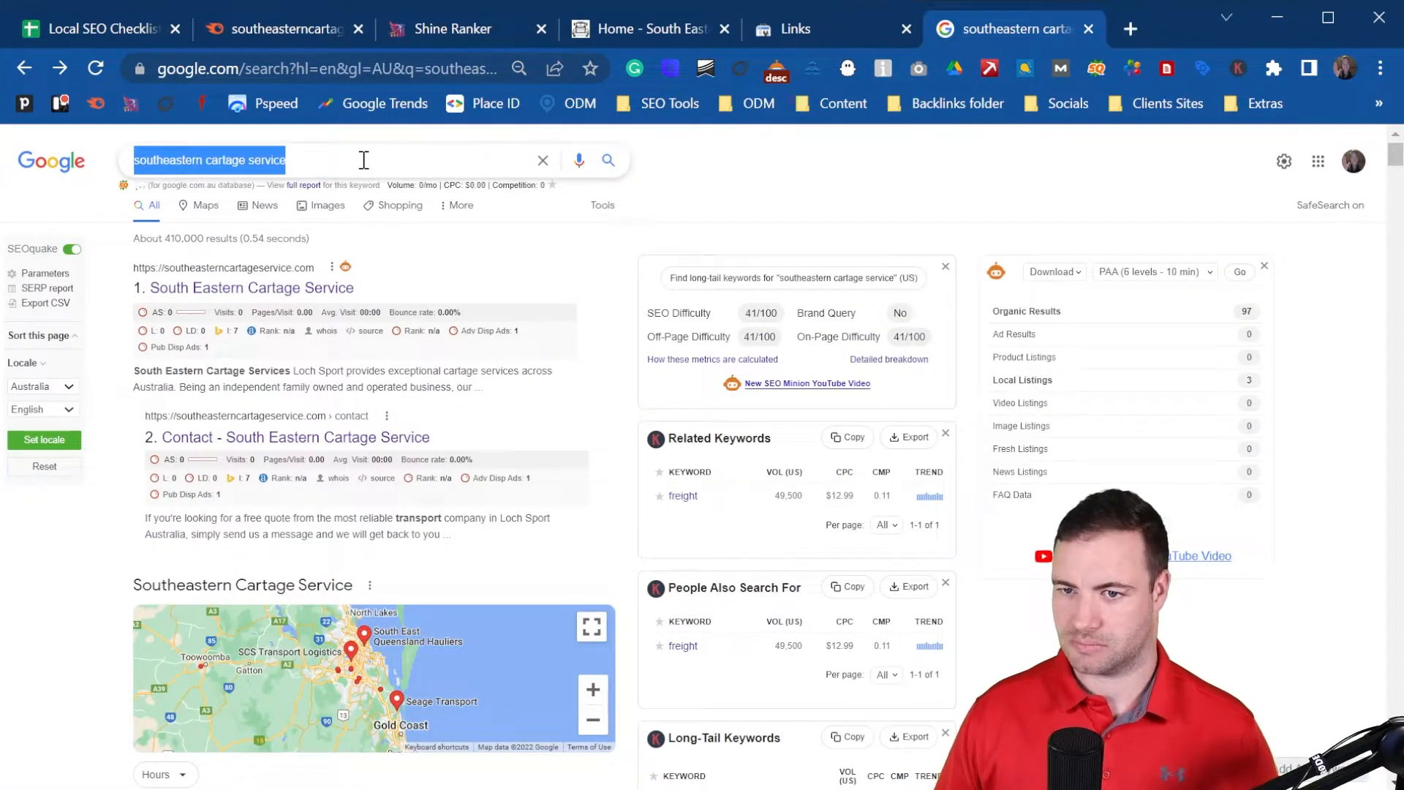
pyautogui.write('"')
pyautogui.hotkey('ctrl', 'v')
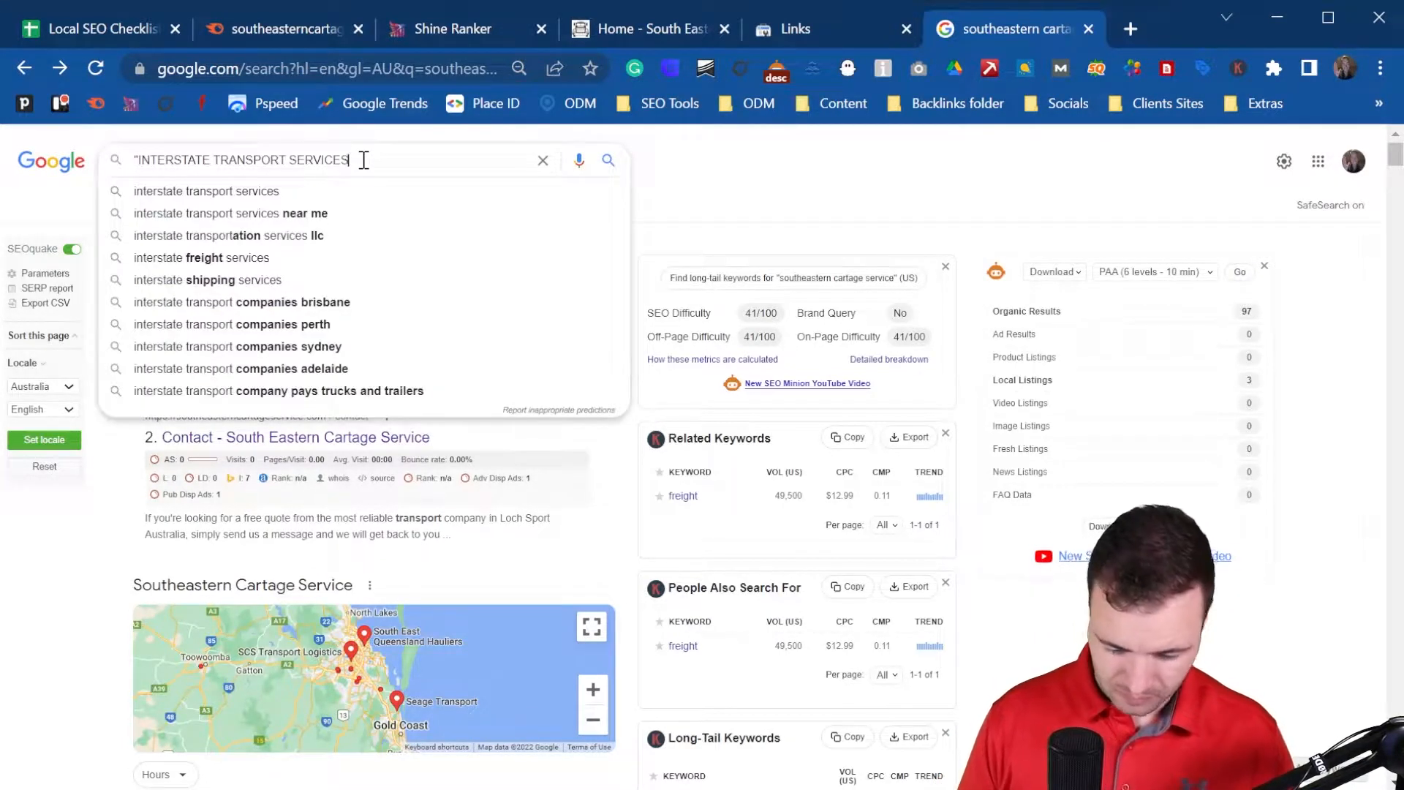
pyautogui.write('"')
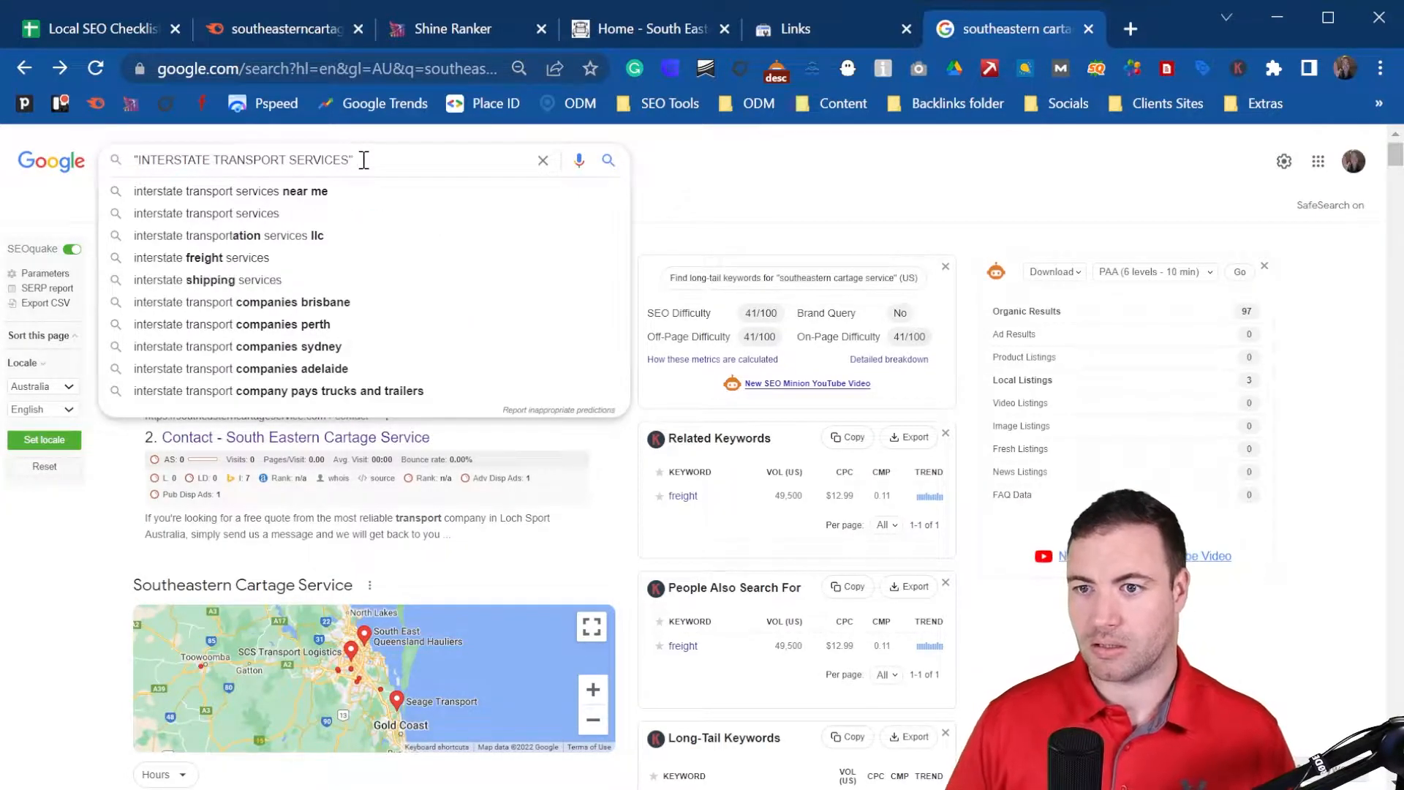
pyautogui.press('BackSpace')
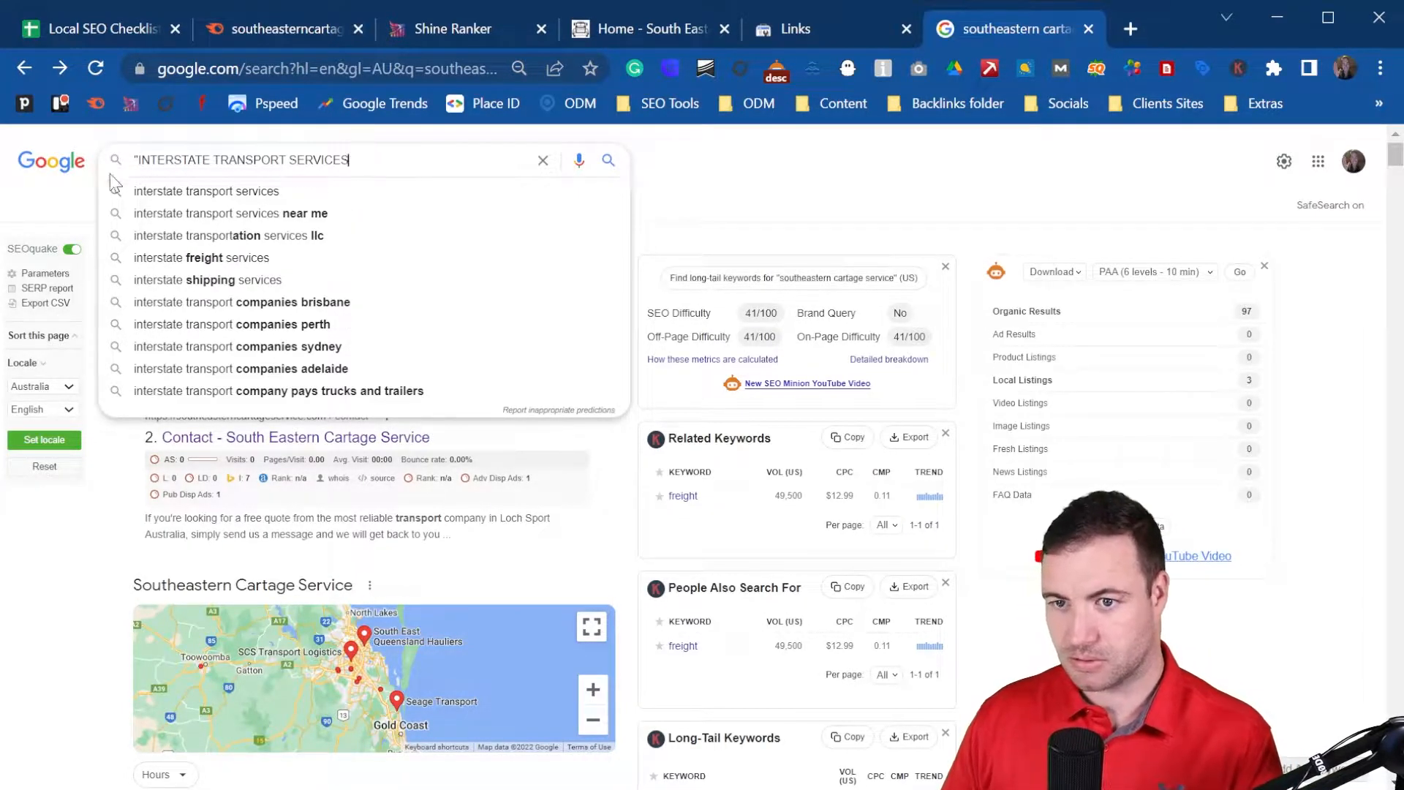
pyautogui.click(142, 157)
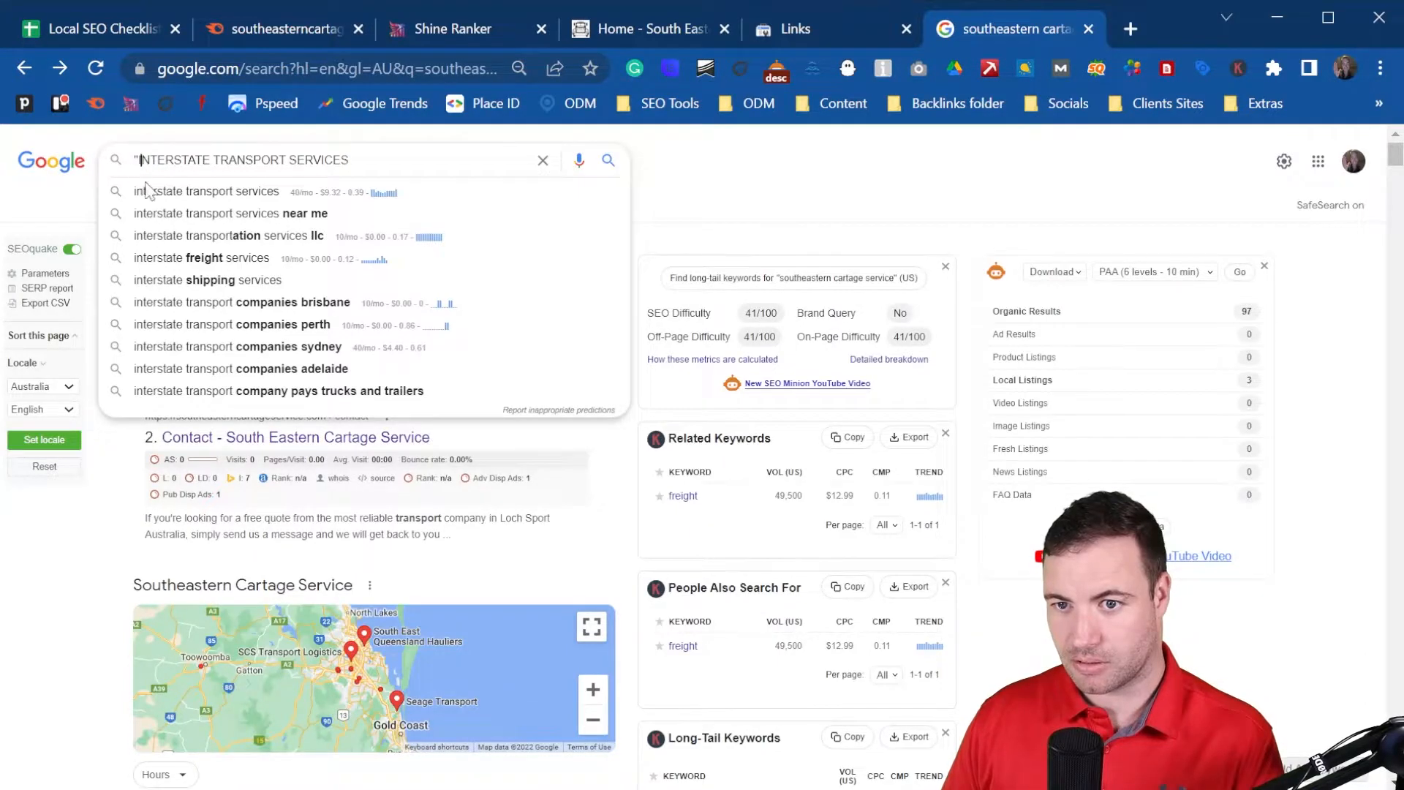
pyautogui.press('BackSpace')
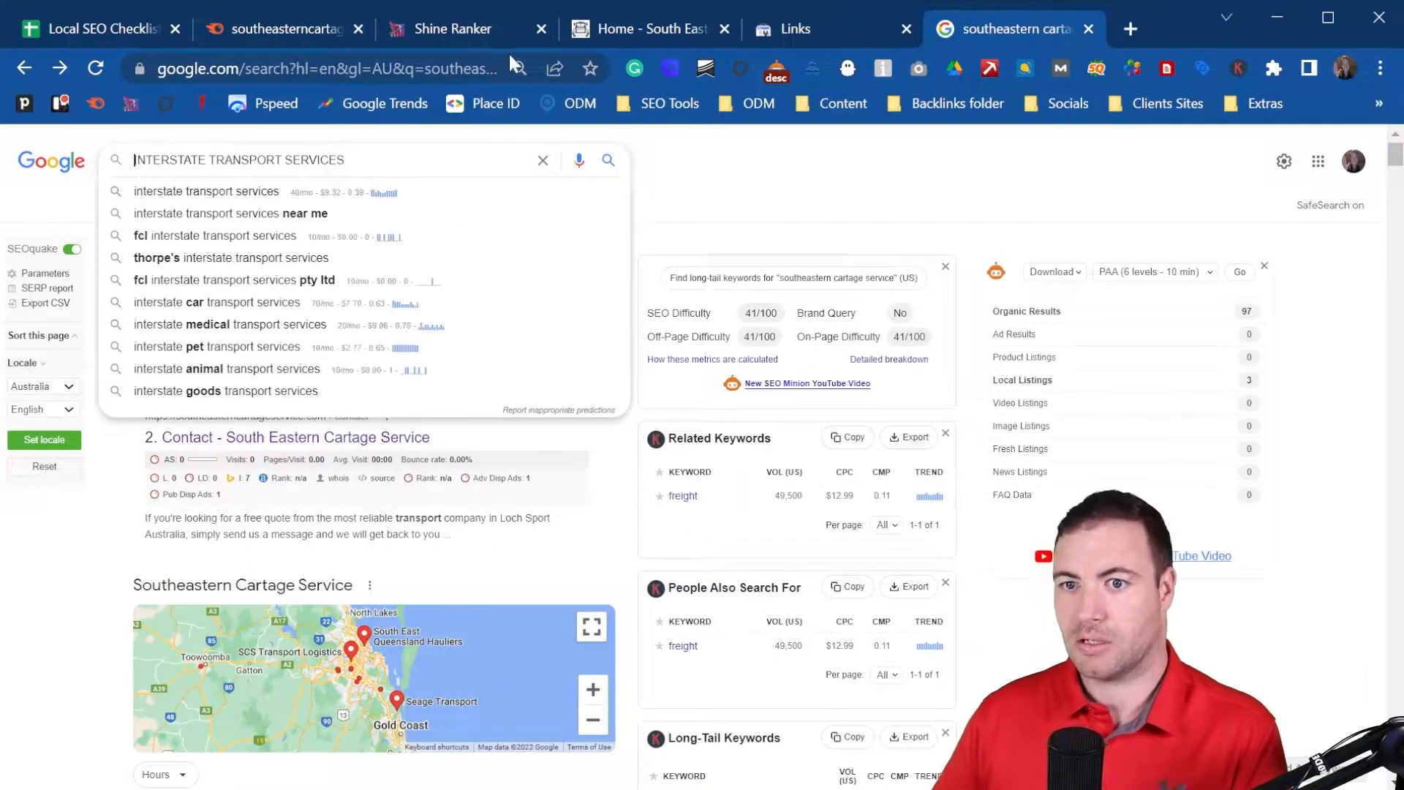
pyautogui.press('Return')
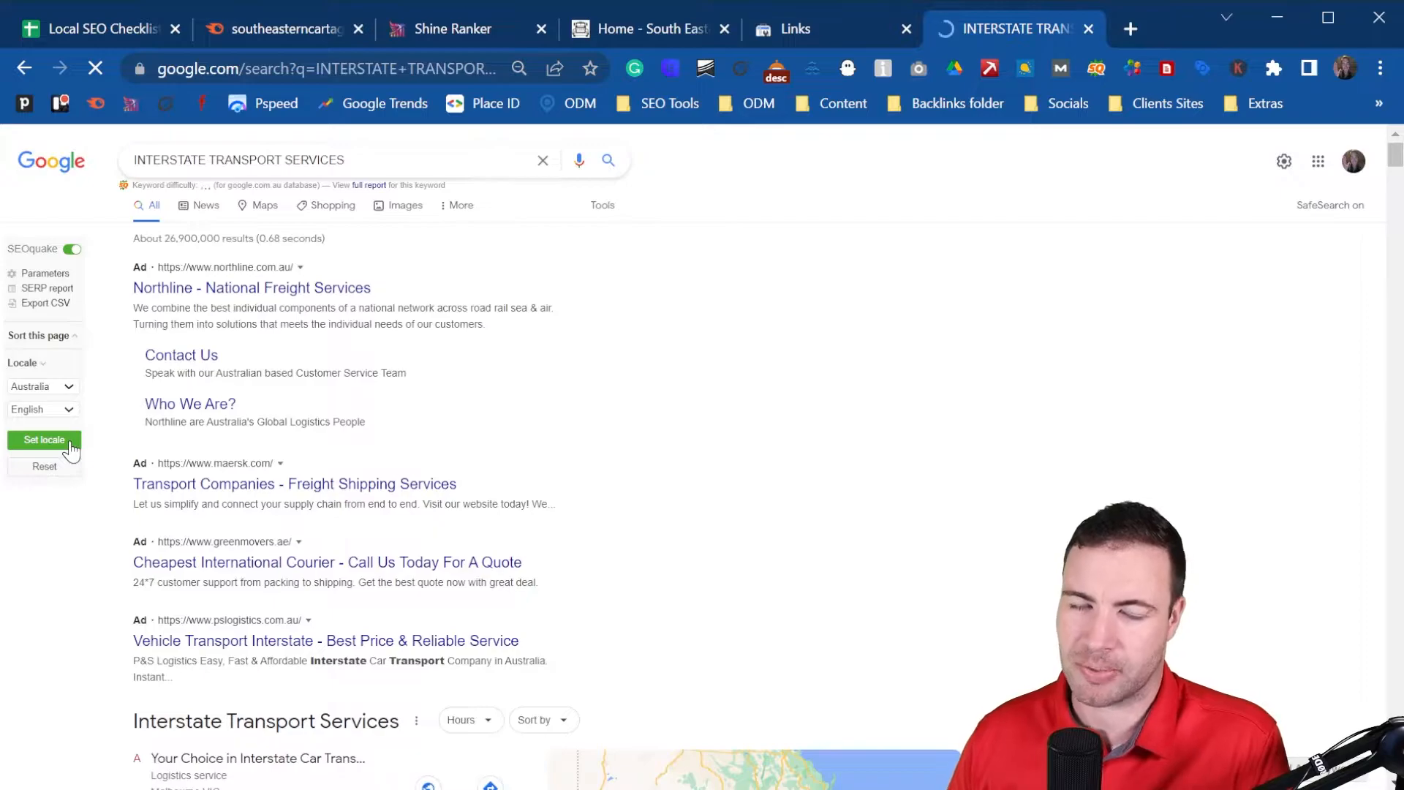
pyautogui.click(44, 440)
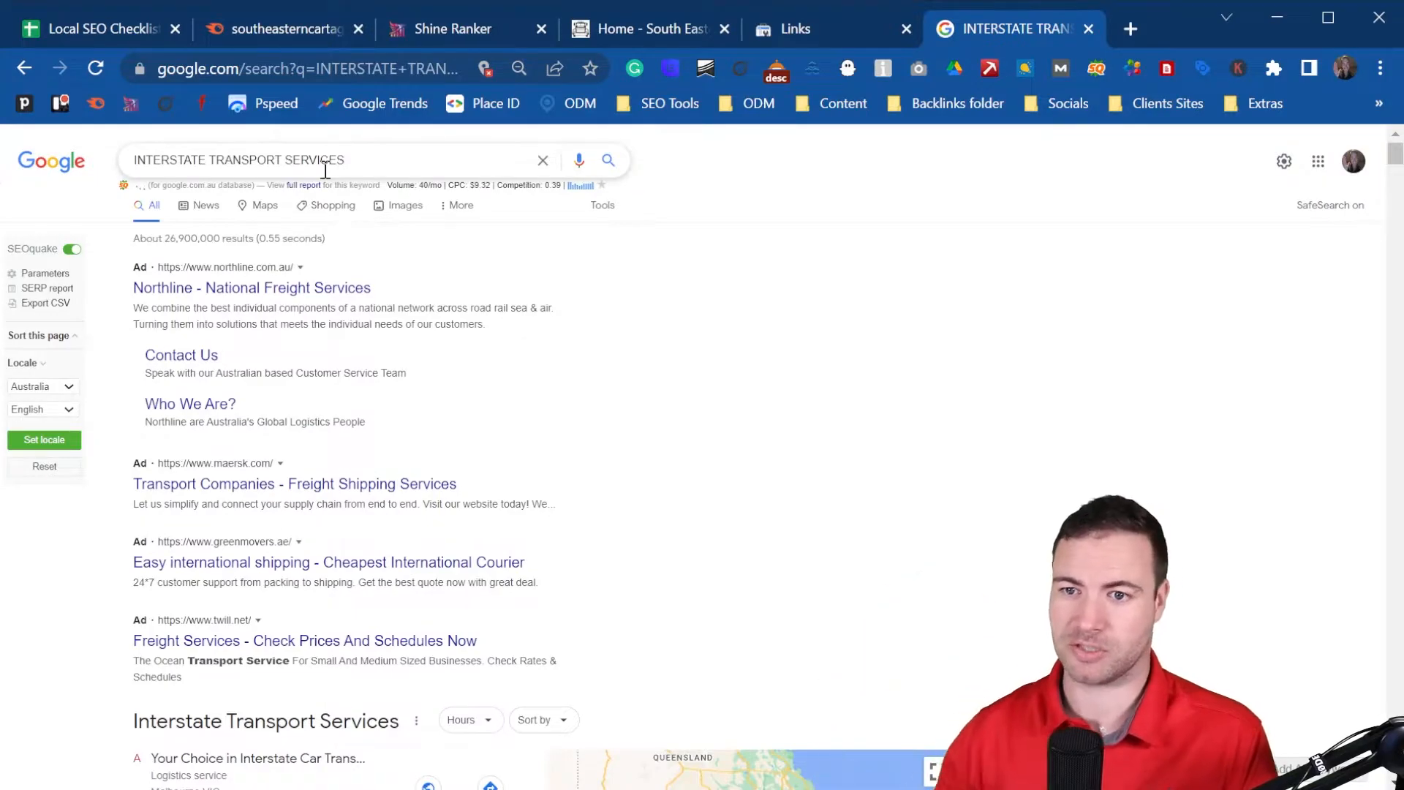
# - View the local map listings for the keyword and search within the results page for "southeas"
pyautogui.scroll(-6, 414, 418)
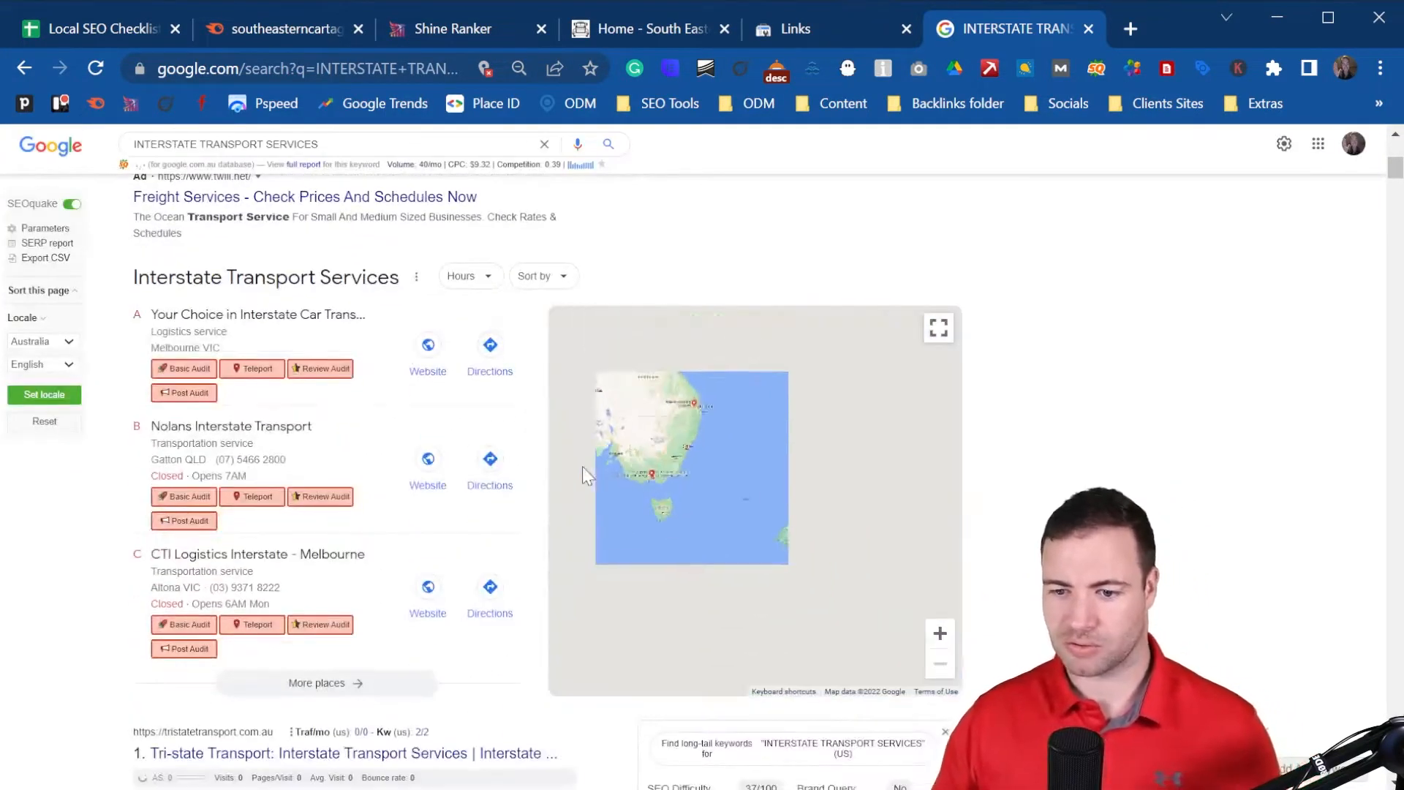
pyautogui.scroll(-3, 365, 582)
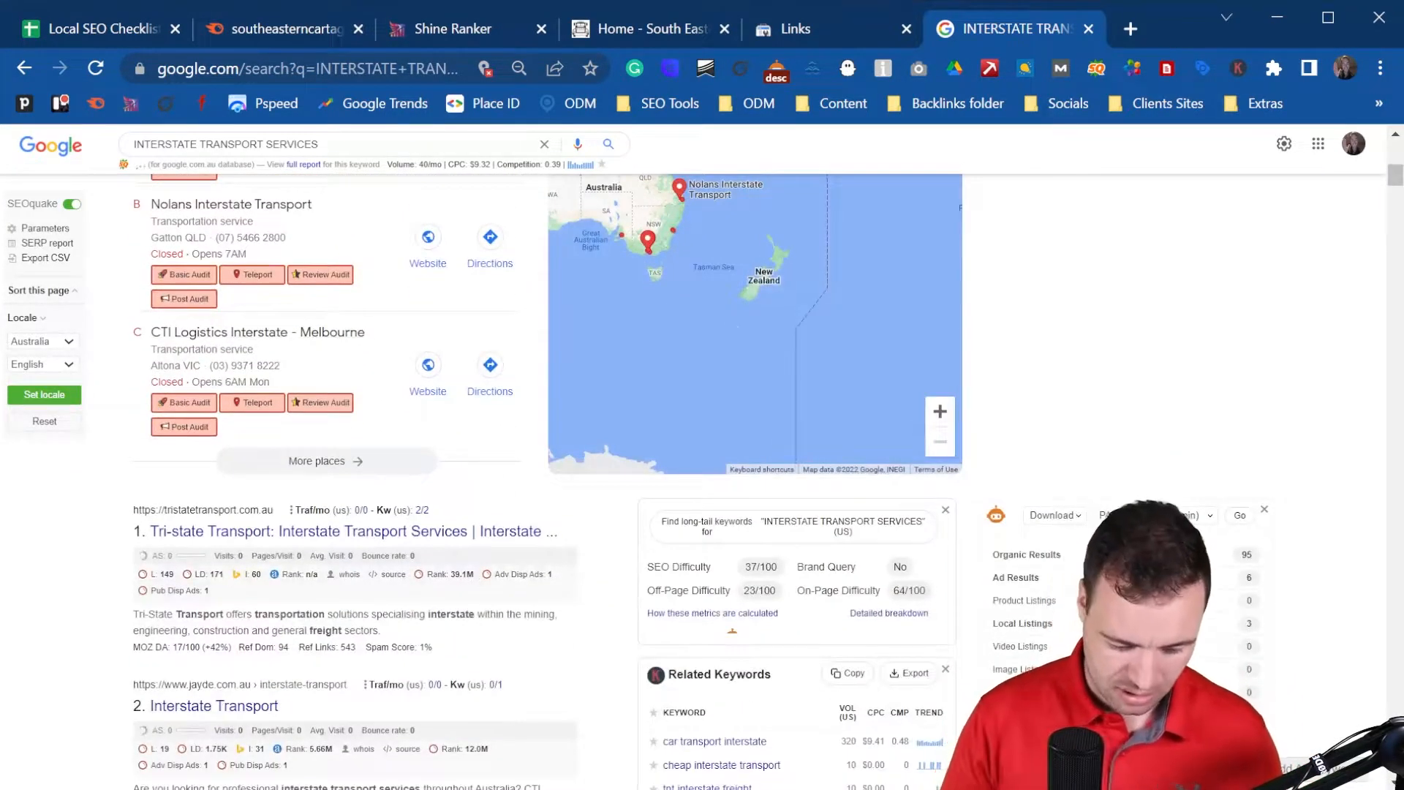
pyautogui.hotkey('ctrl', 'f')
pyautogui.write('sou')
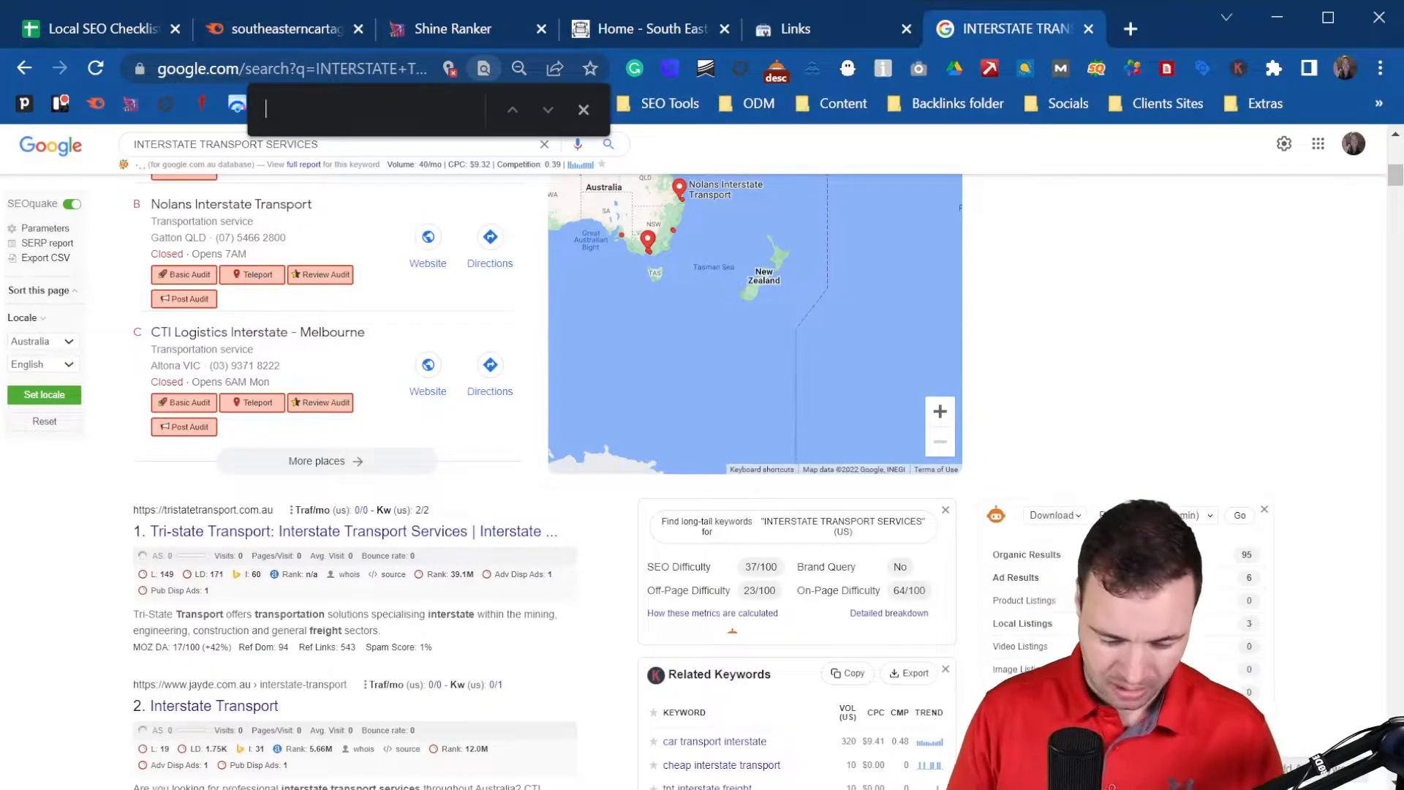
pyautogui.write('theas')
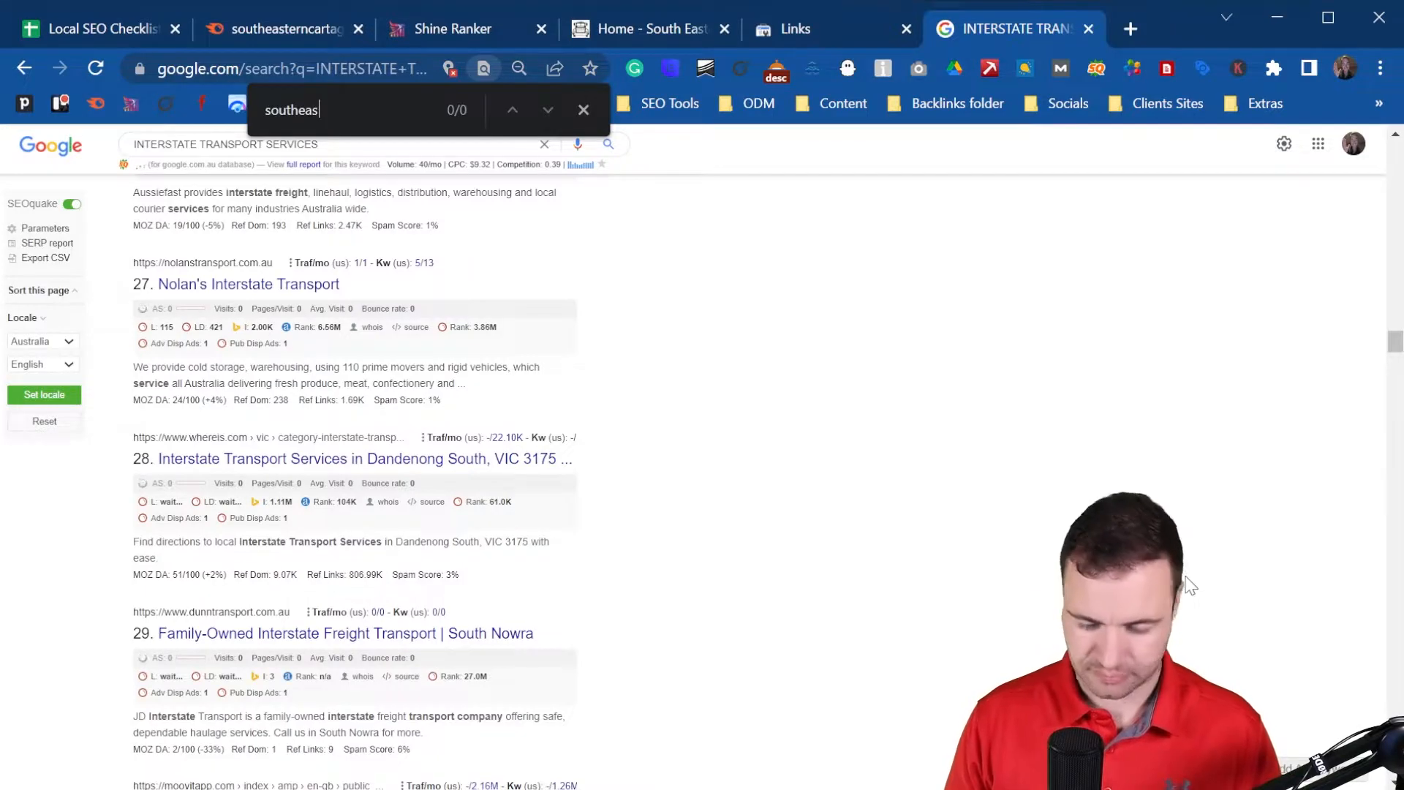
# - Replace the in-page search text with "nolan" to locate the competitor Nolans Interstate Transport
pyautogui.press('BackSpace')
pyautogui.press('BackSpace')
pyautogui.press('BackSpace')
pyautogui.press('BackSpace')
pyautogui.press('BackSpace')
pyautogui.press('BackSpace')
pyautogui.press('BackSpace')
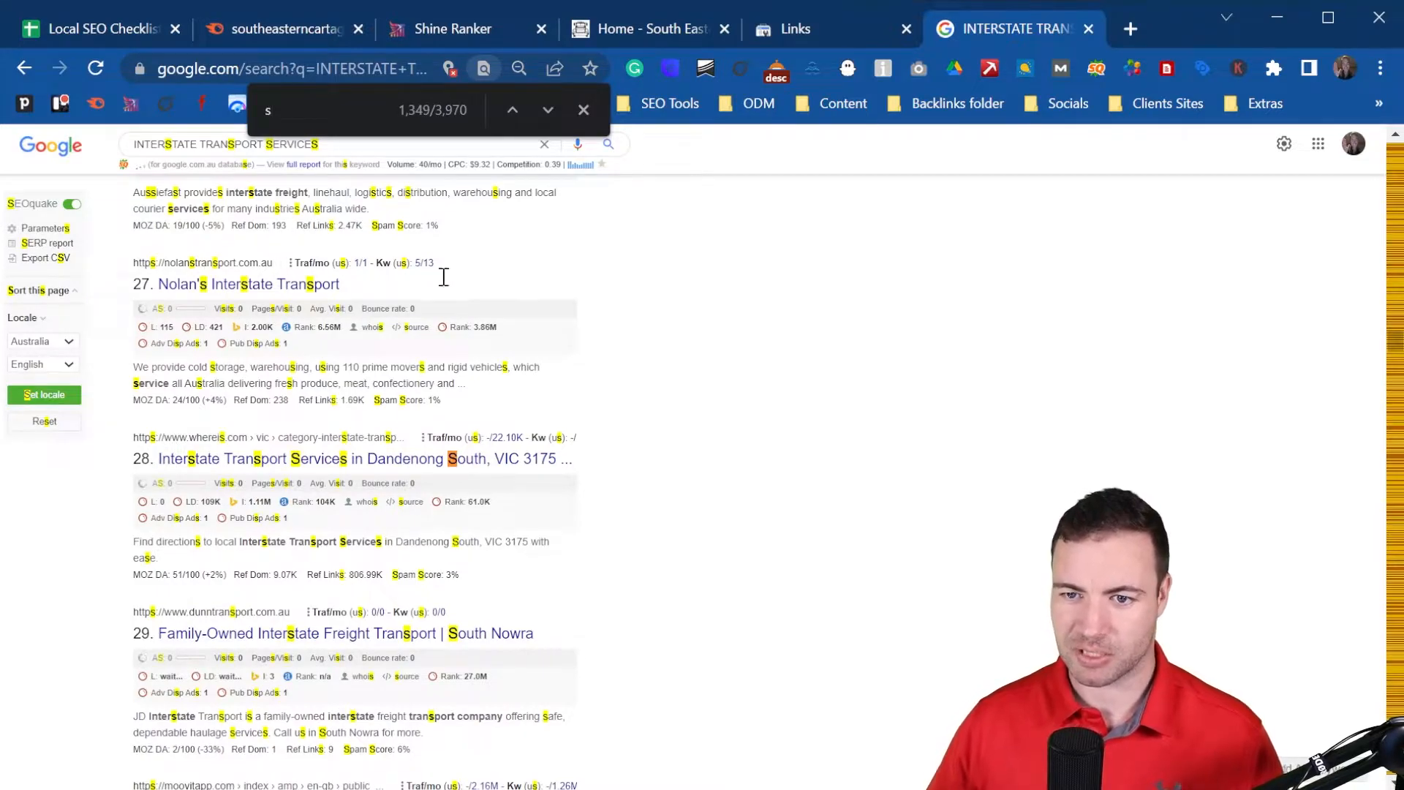
pyautogui.write('no')
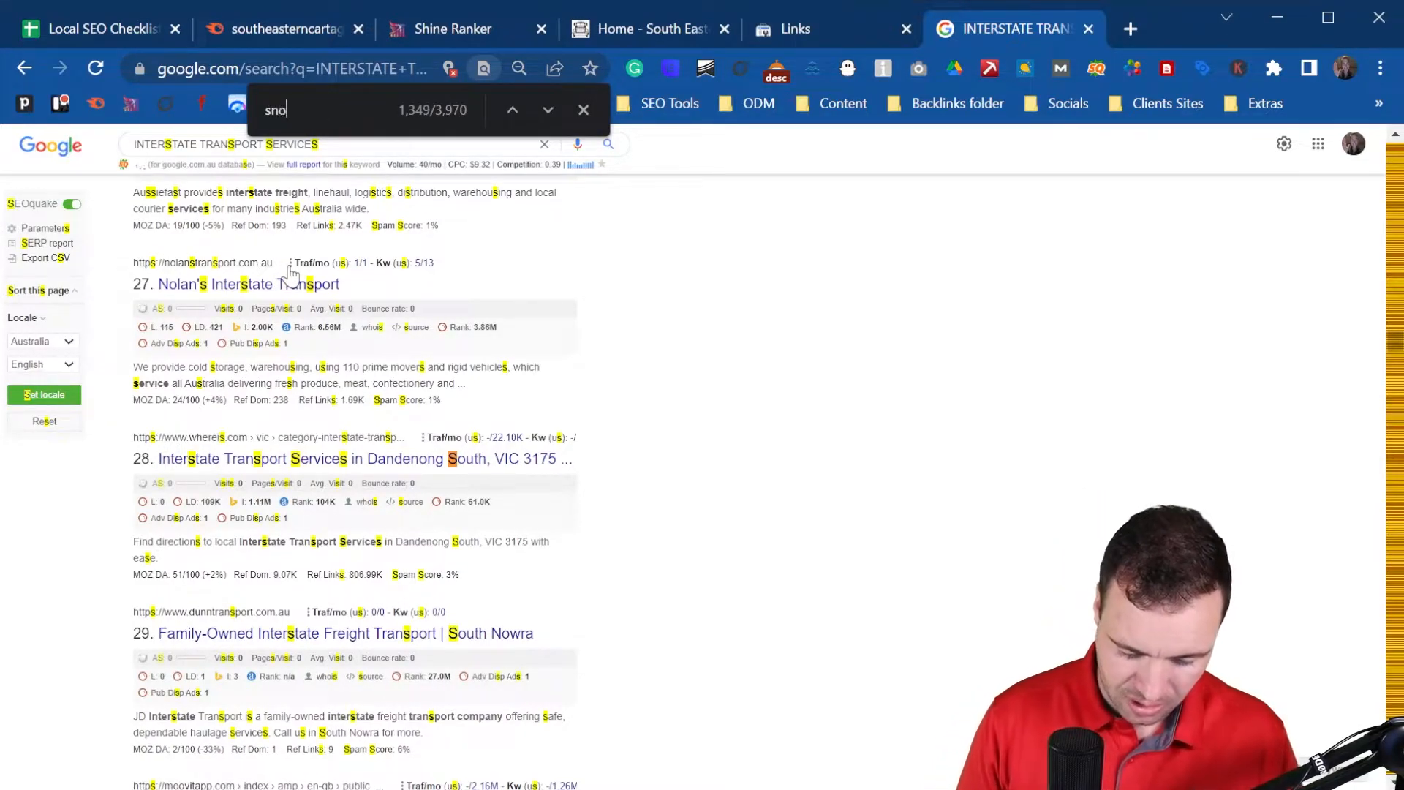
pyautogui.write('lan')
pyautogui.press('BackSpace')
pyautogui.press('BackSpace')
pyautogui.press('BackSpace')
pyautogui.press('BackSpace')
pyautogui.press('BackSpace')
pyautogui.press('BackSpace')
pyautogui.write('nola')
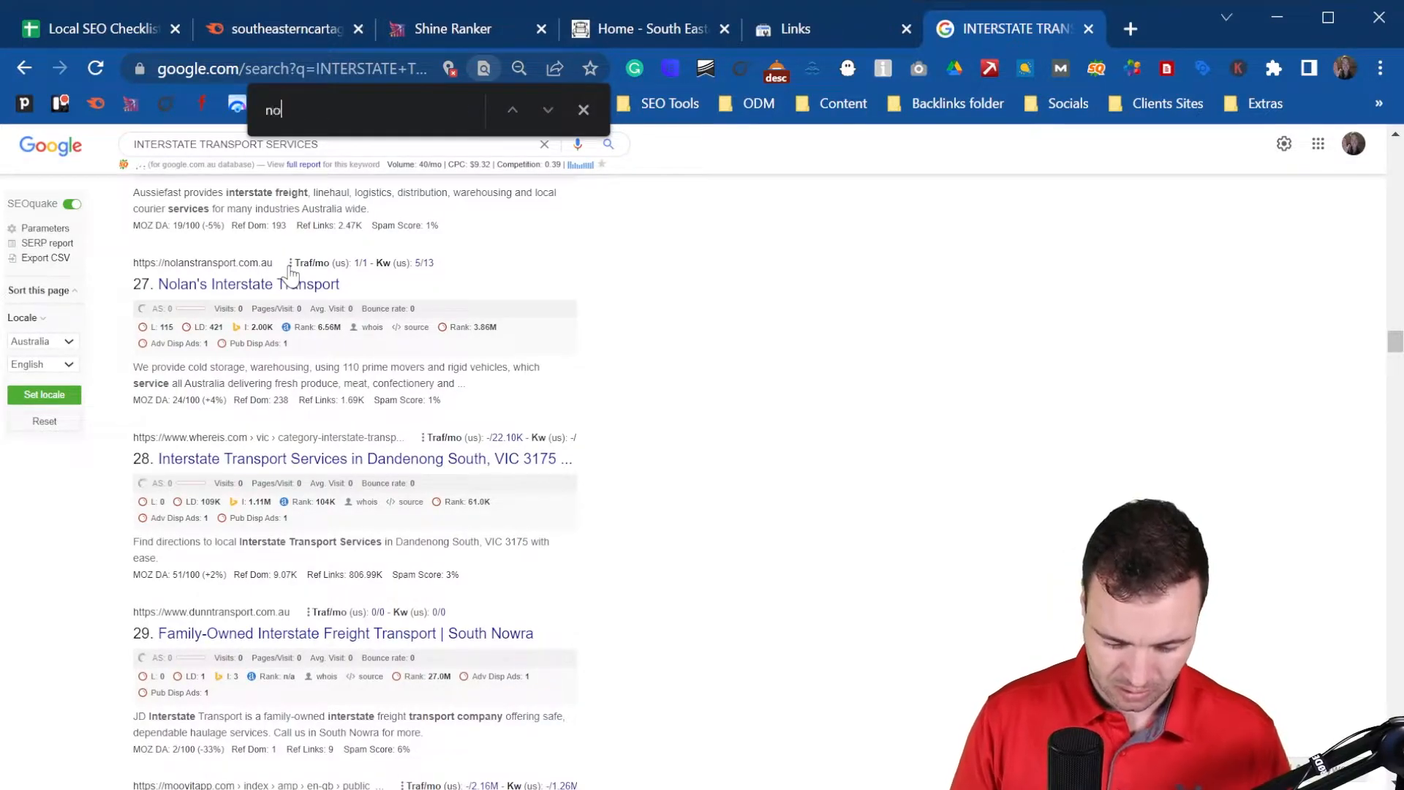
pyautogui.write('n')
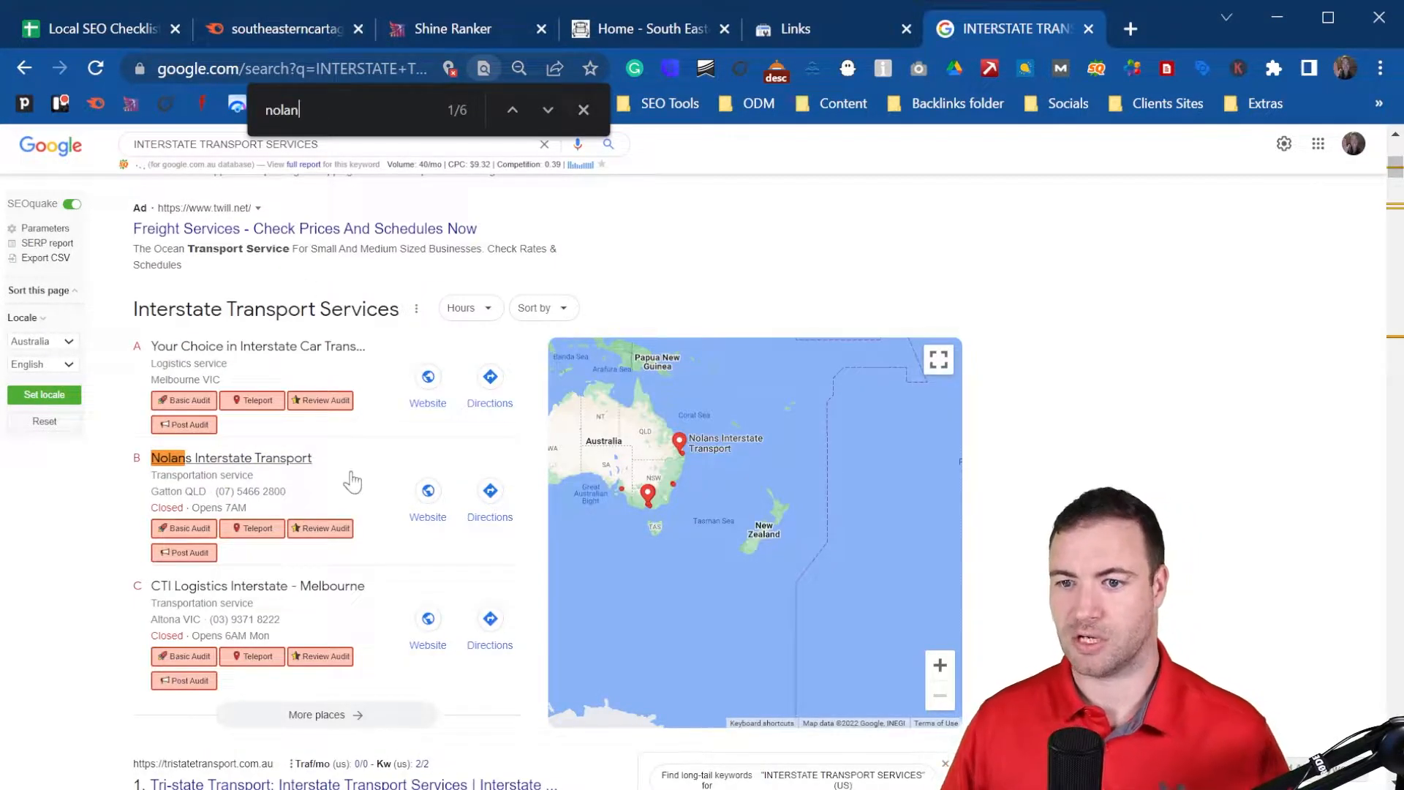
# - Step through the "nolan" matches on the results page and examine the organic results below the reviews carousel
pyautogui.press('Return')
pyautogui.press('Return')
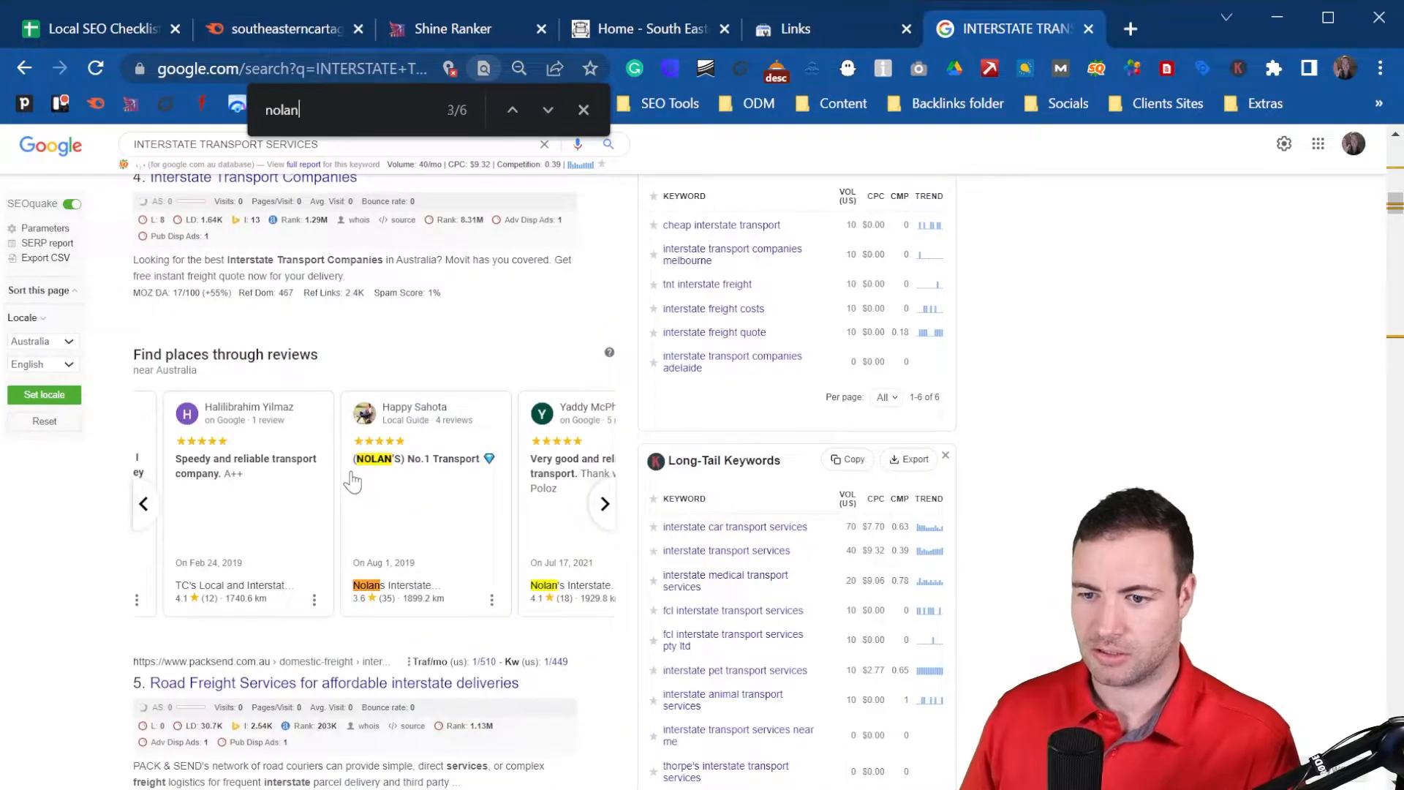
pyautogui.press('Return')
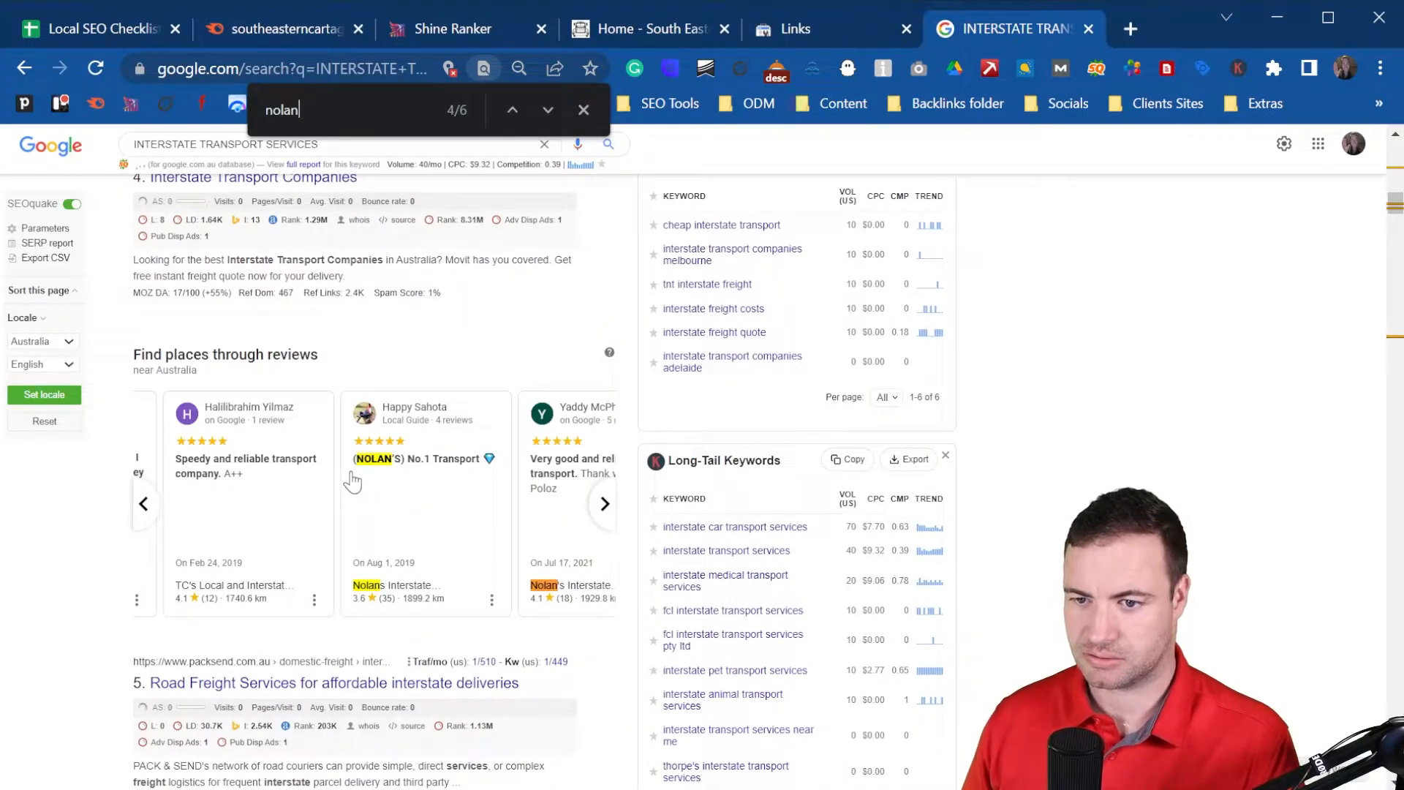
pyautogui.scroll(-3, 468, 404)
pyautogui.scroll(-2, 468, 404)
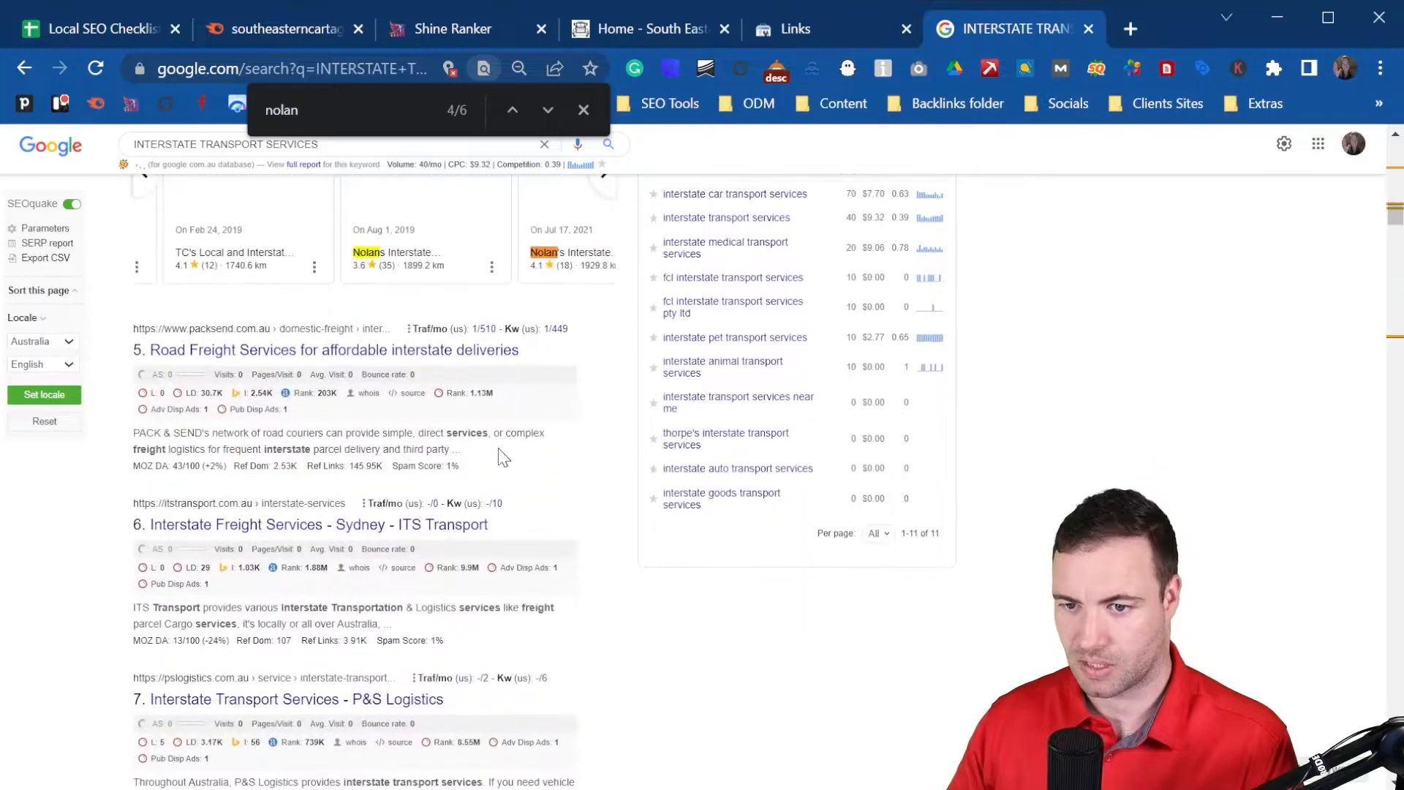
# - Advance to the next "nolan" match on the results page to check the organic ranking of Nolan's Interstate Transport
pyautogui.scroll(-3, 395, 219)
pyautogui.press('Return')
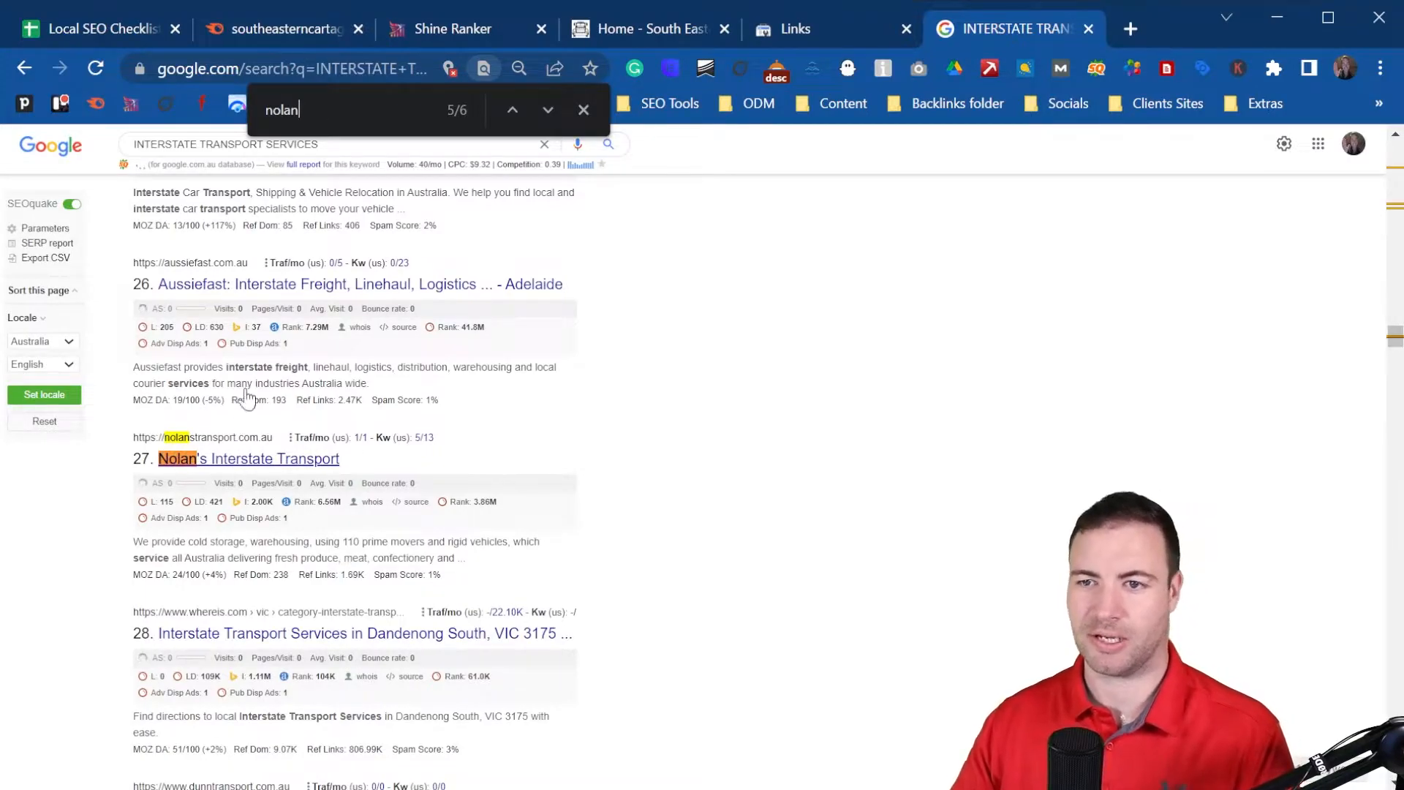
pyautogui.moveTo(296, 113); pyautogui.dragTo(262, 119)
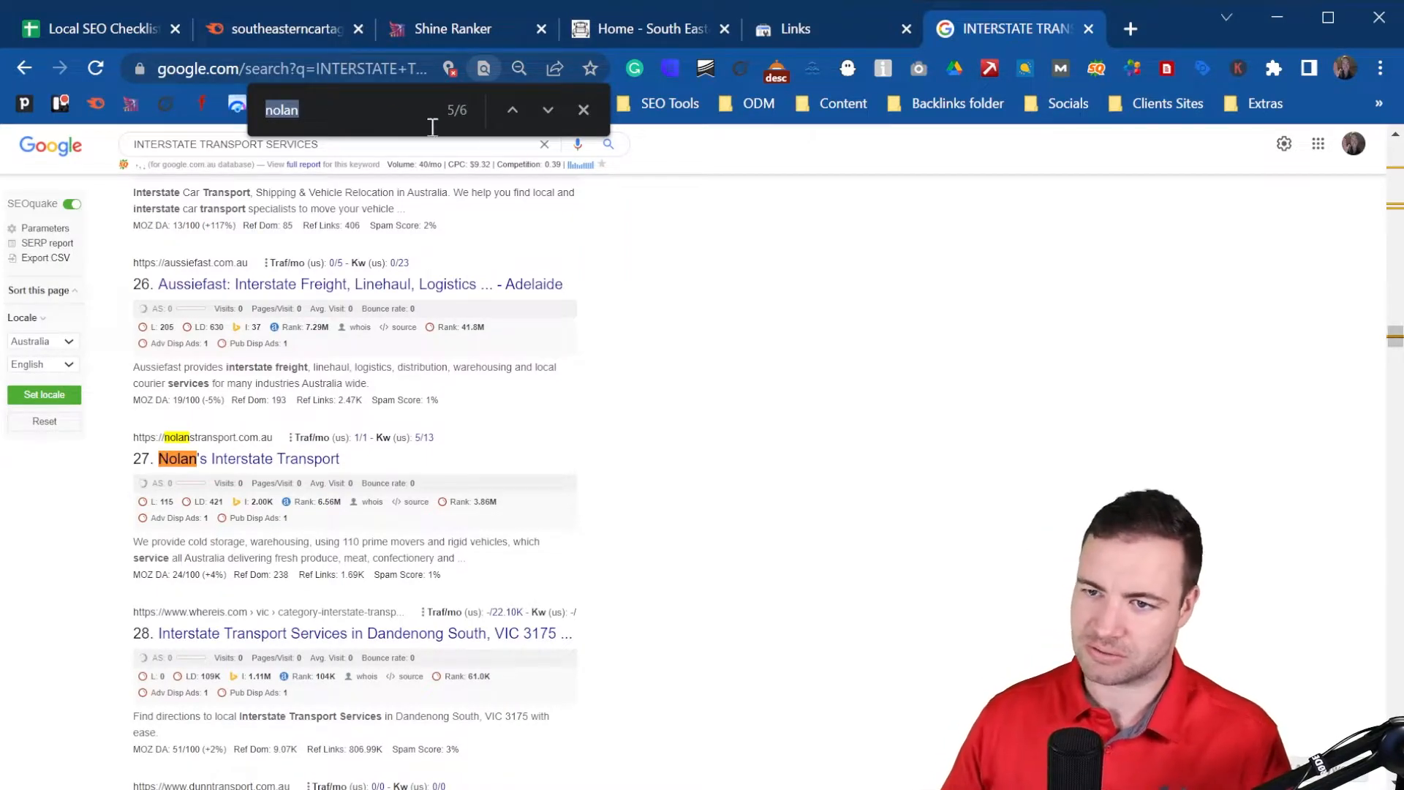
# - In the Local SEO Checklist, add the comment "not shown in google" for the keyword INTERSTATE TRANSPORT SERVICES
pyautogui.click(114, 30)
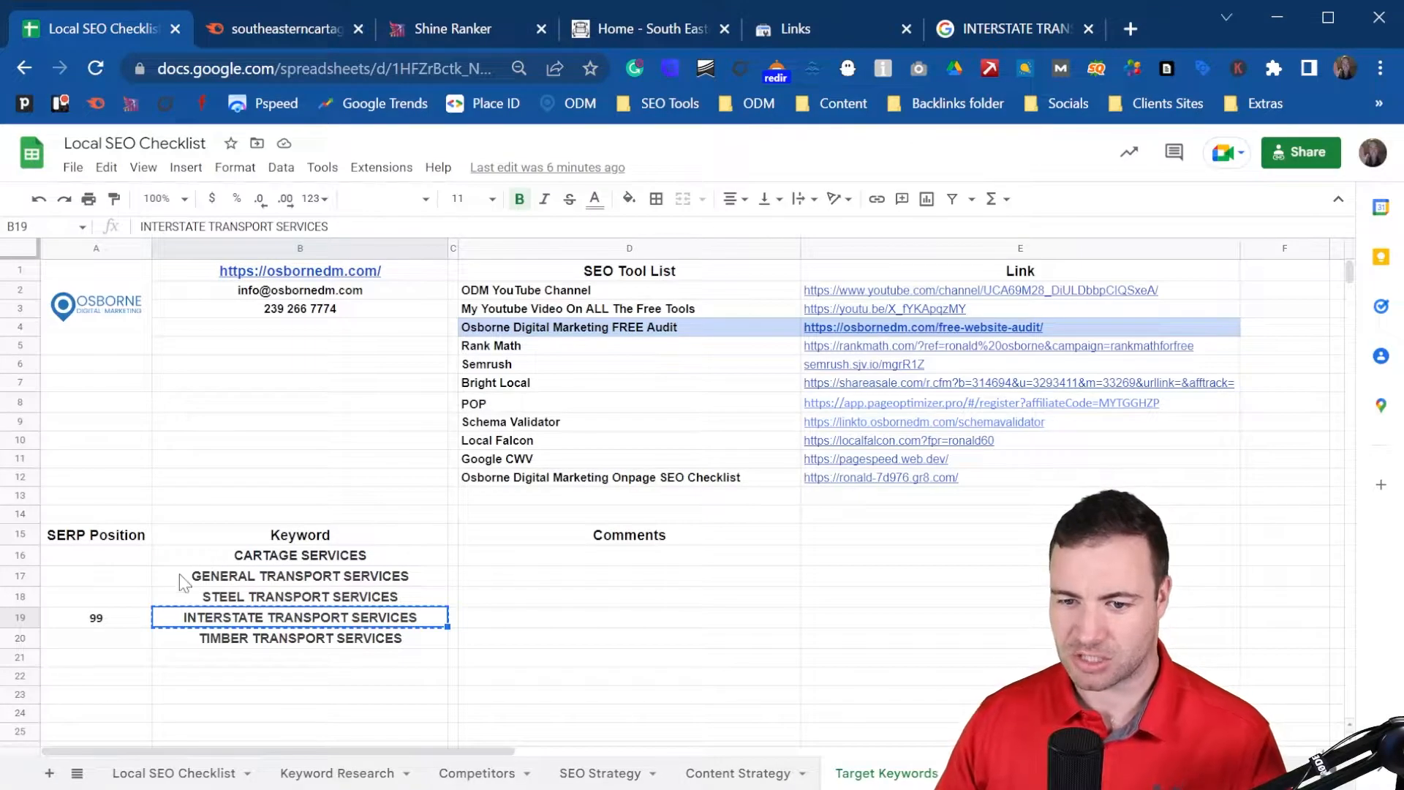
pyautogui.click(110, 626)
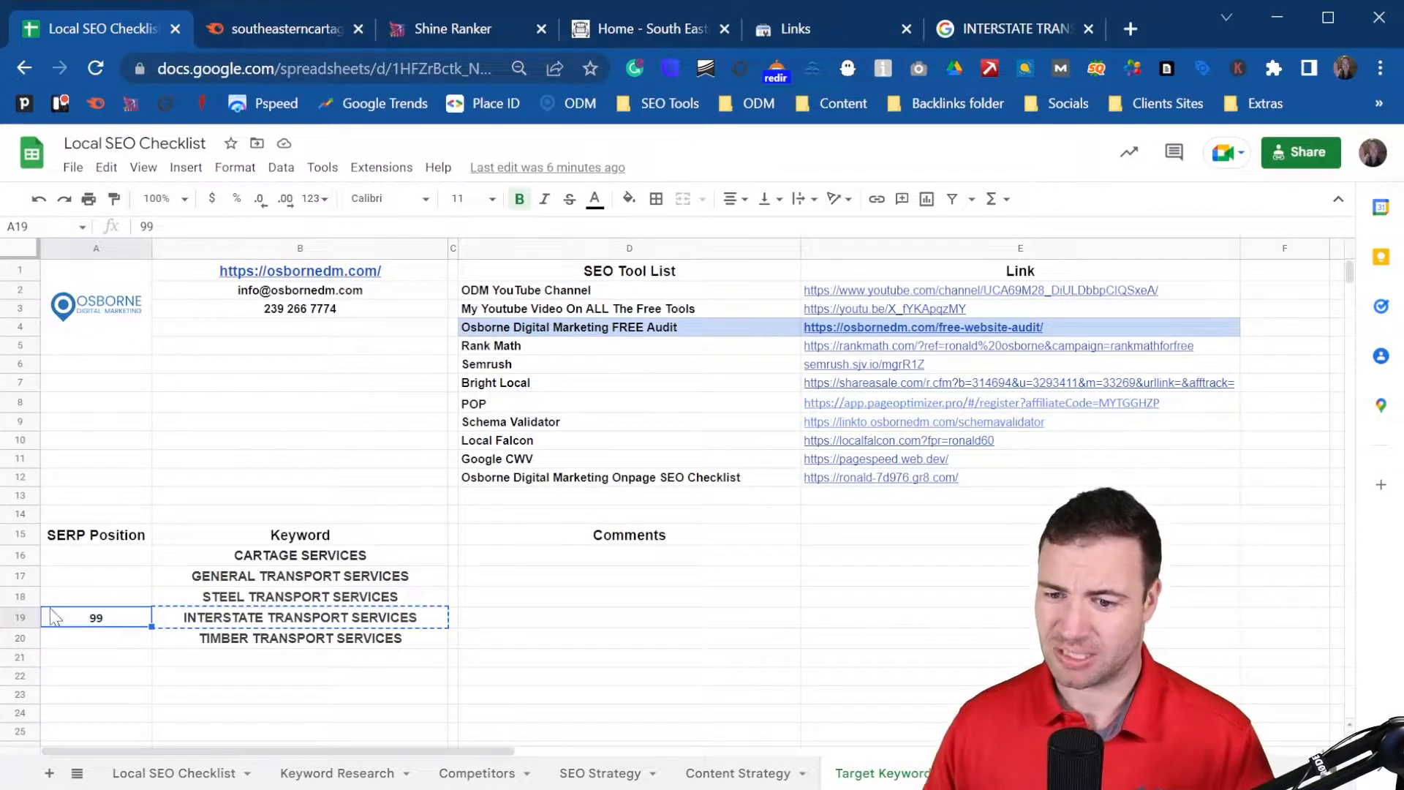
pyautogui.click(503, 620)
pyautogui.write('not shown')
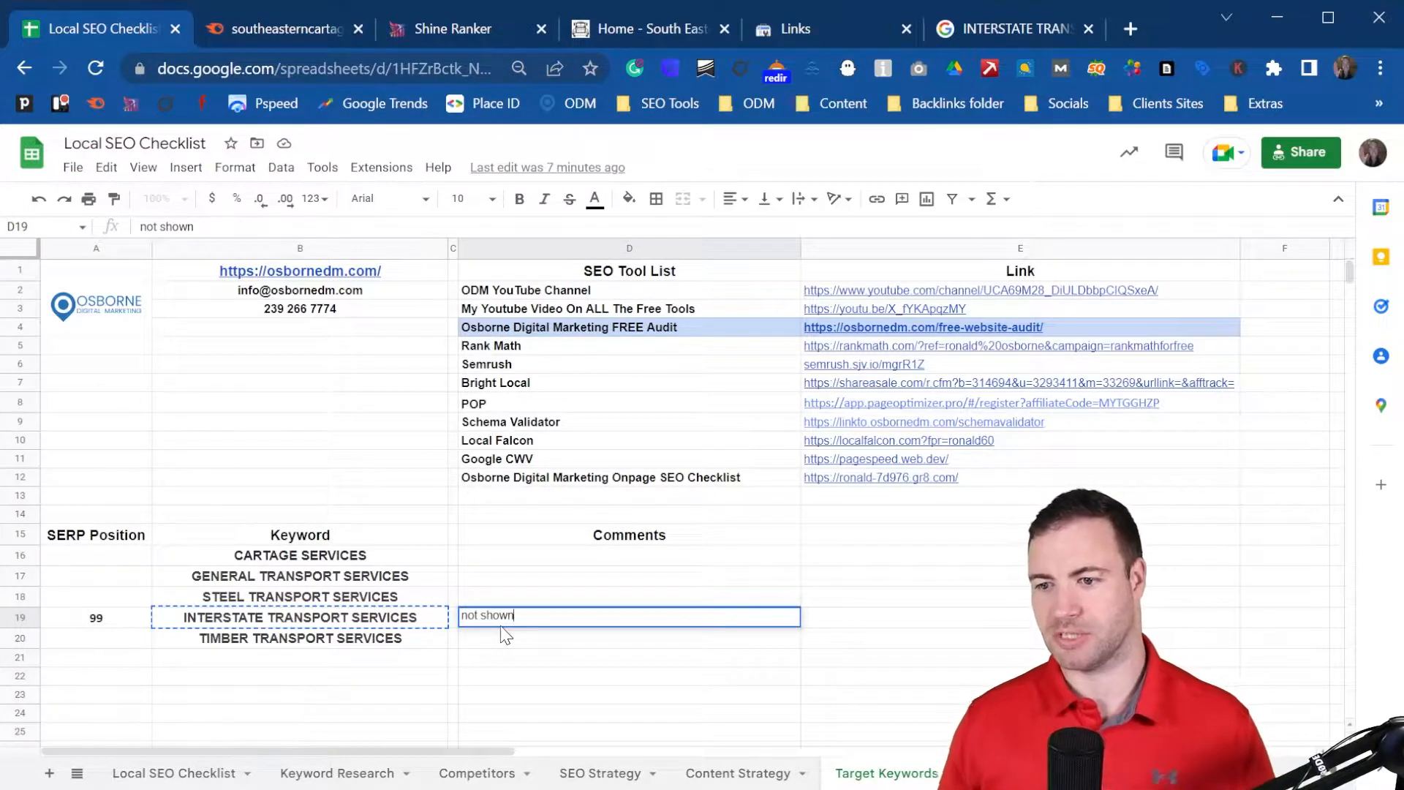
pyautogui.write(' in google')
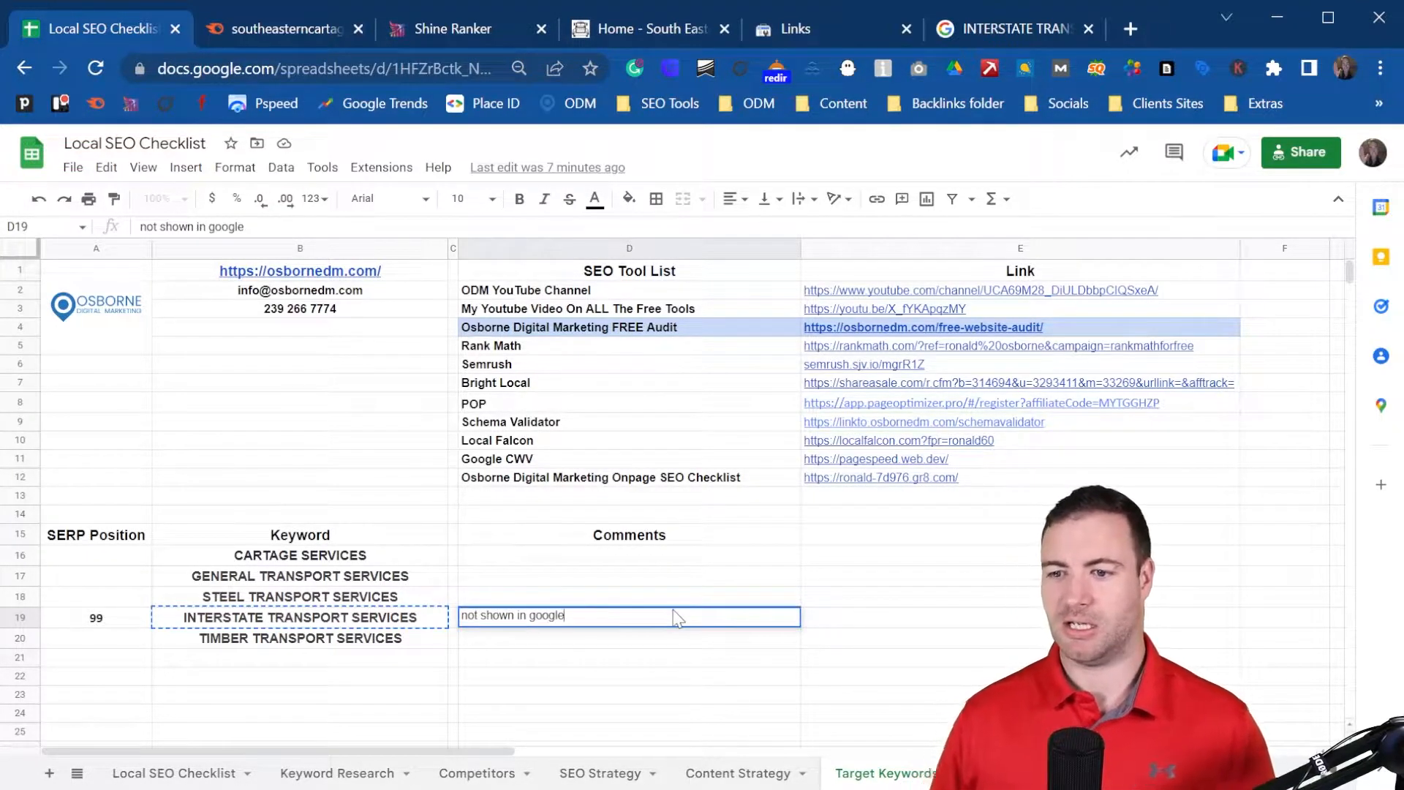
pyautogui.click(718, 583)
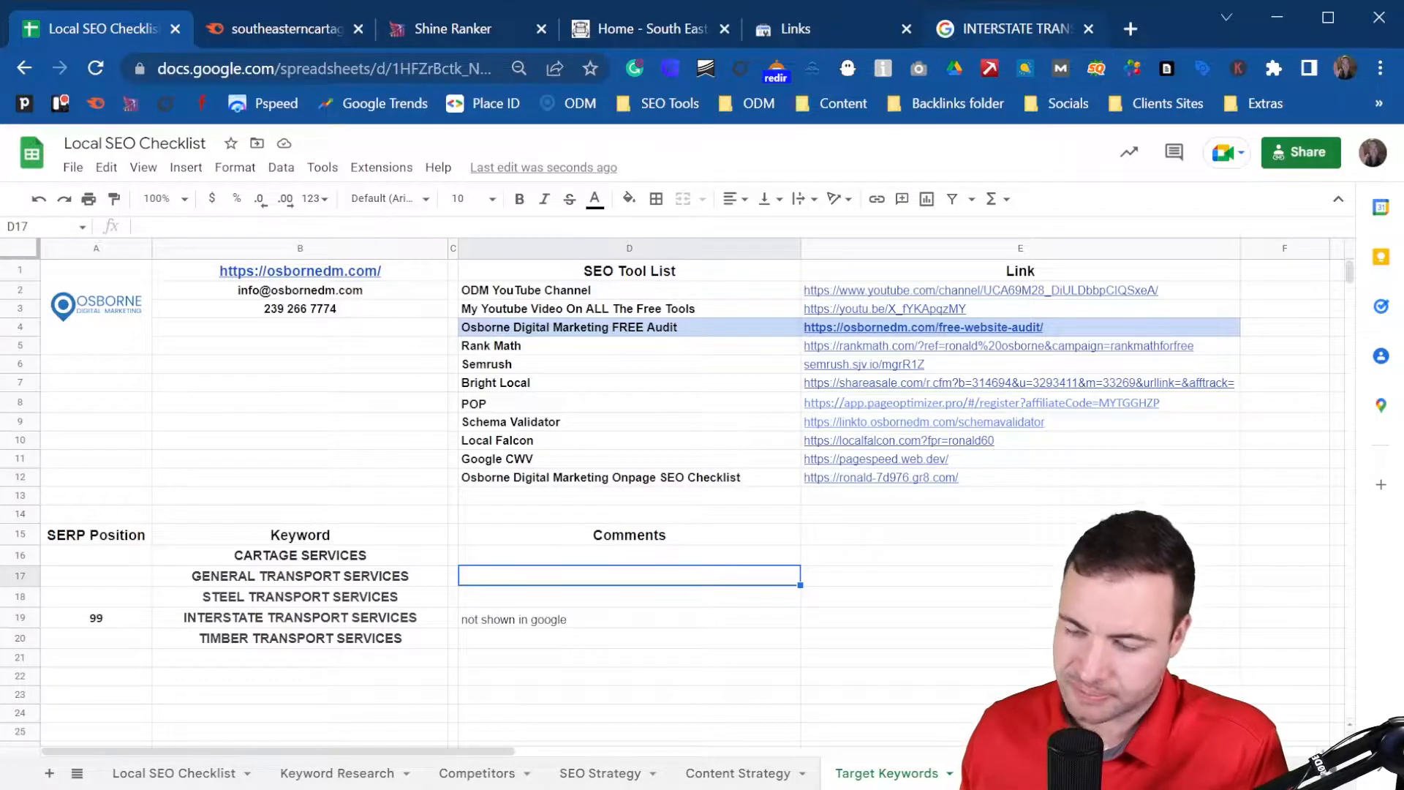
# - Copy the keyword CARTAGE SERVICES from the sheet and search Google for it, applying the Australia, English locale
pyautogui.click(410, 555)
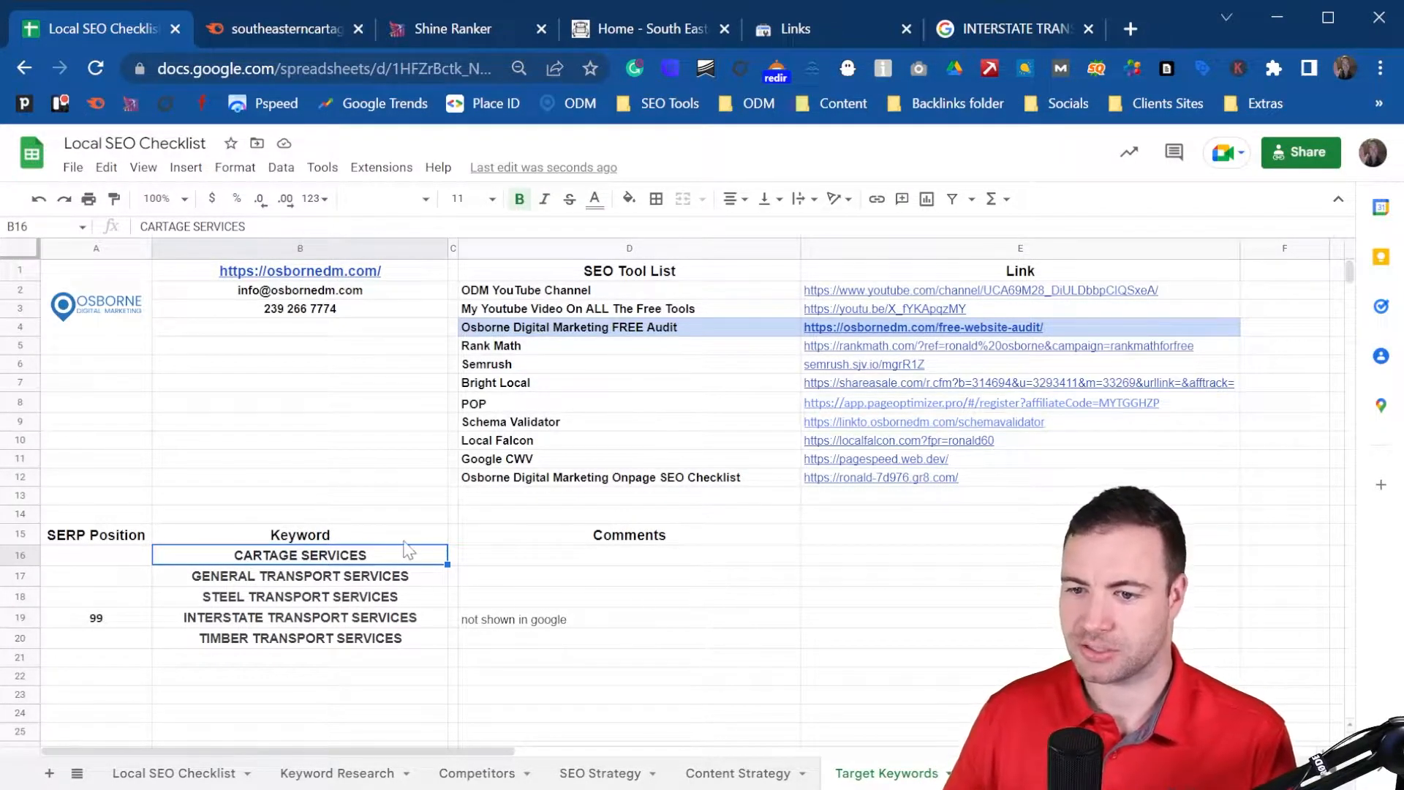
pyautogui.hotkey('ctrl', 'c')
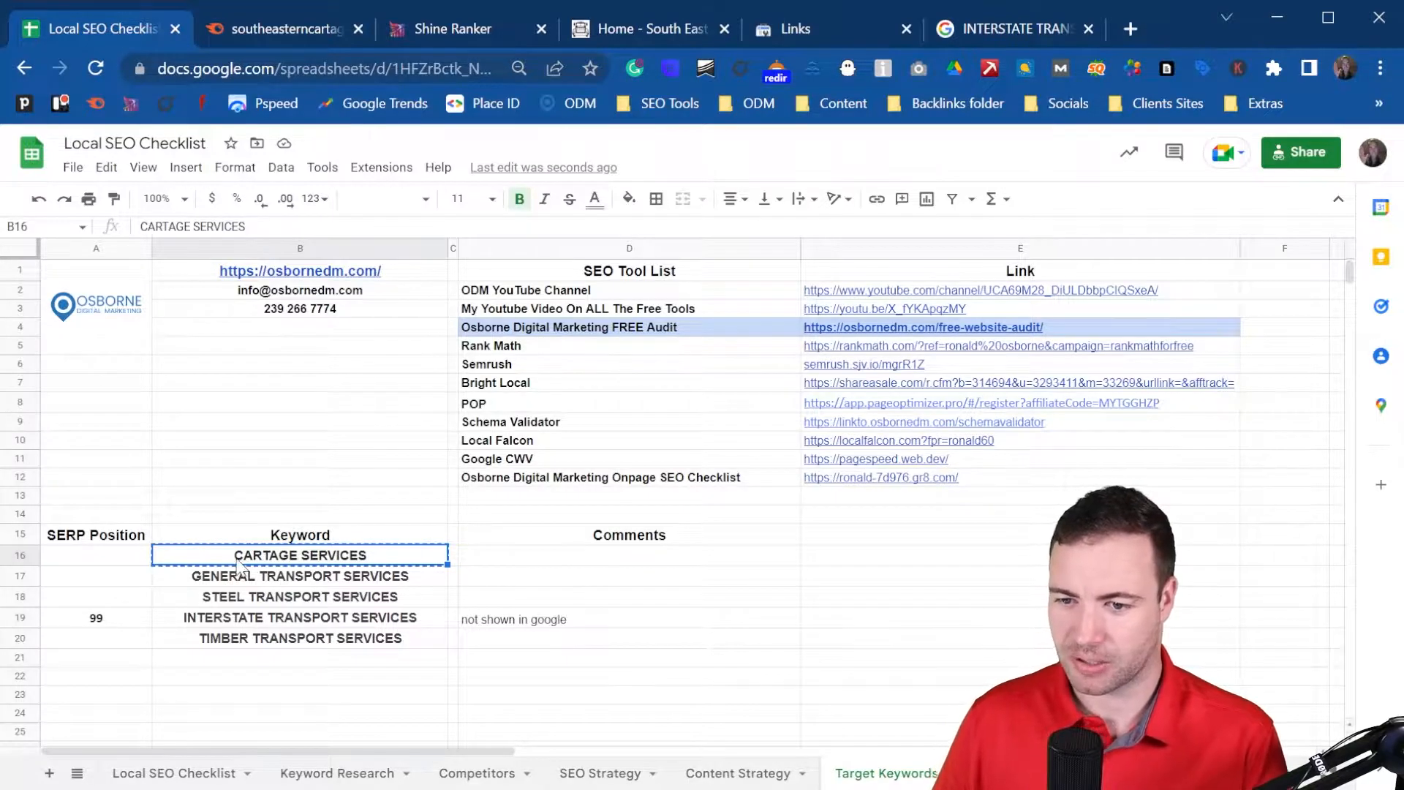
pyautogui.click(1004, 28)
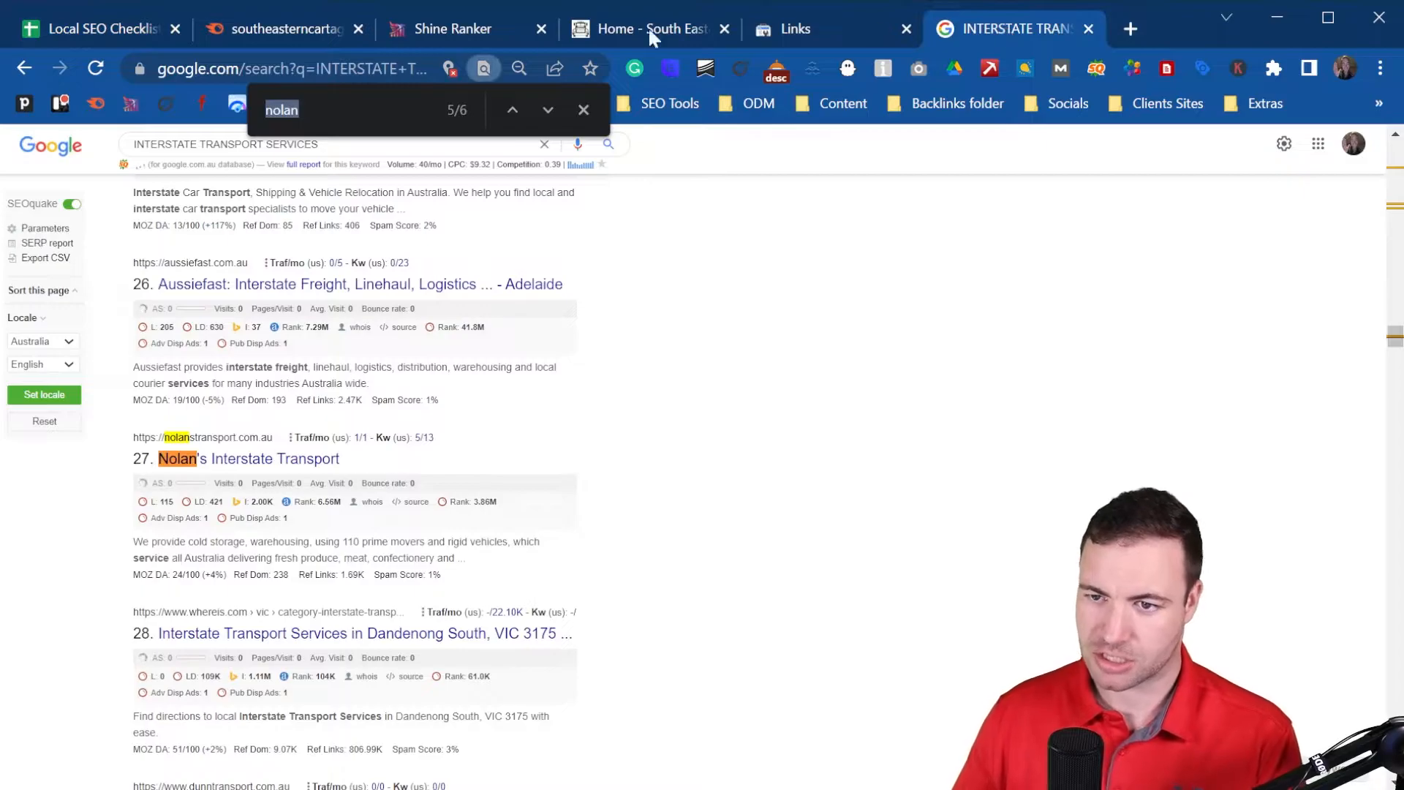
pyautogui.click(323, 108)
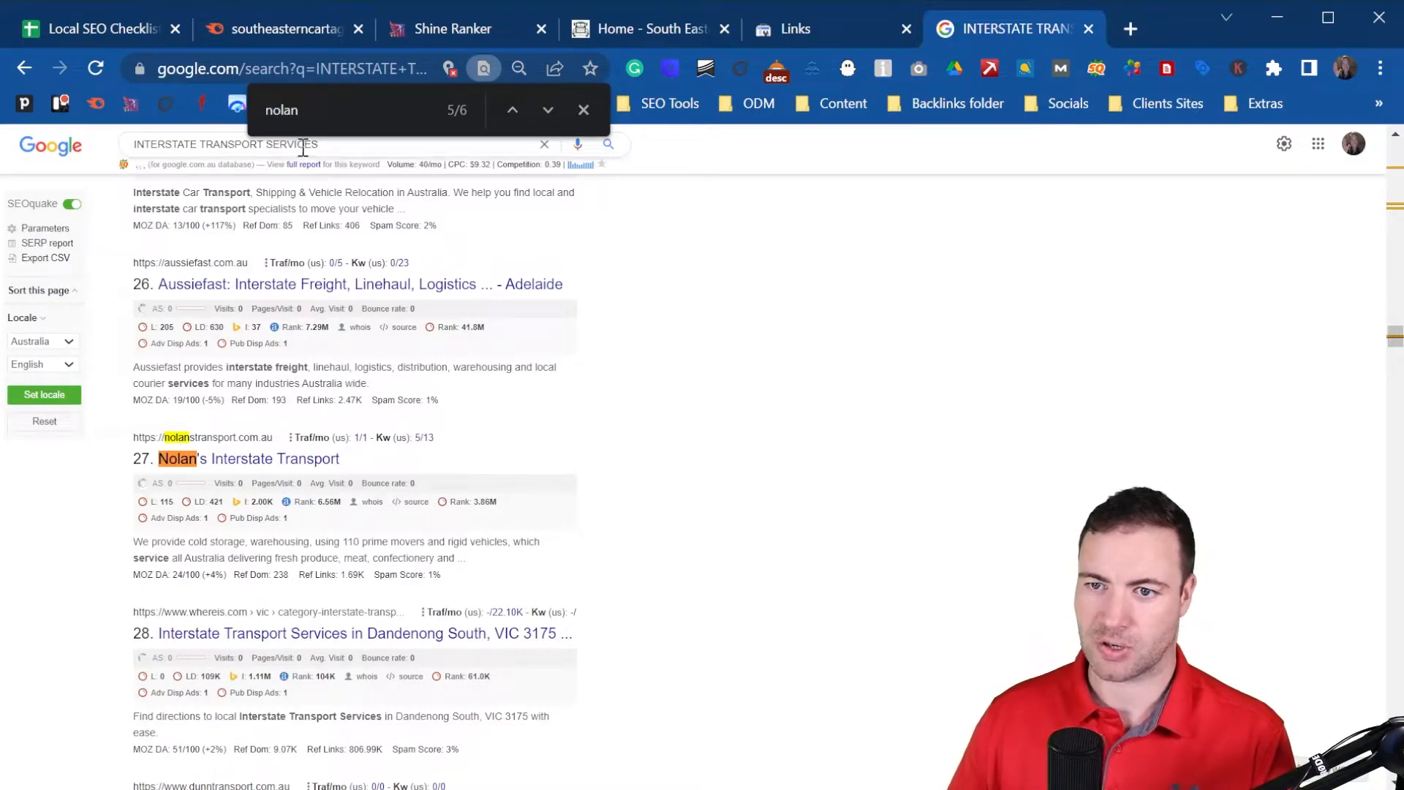
pyautogui.click(357, 143)
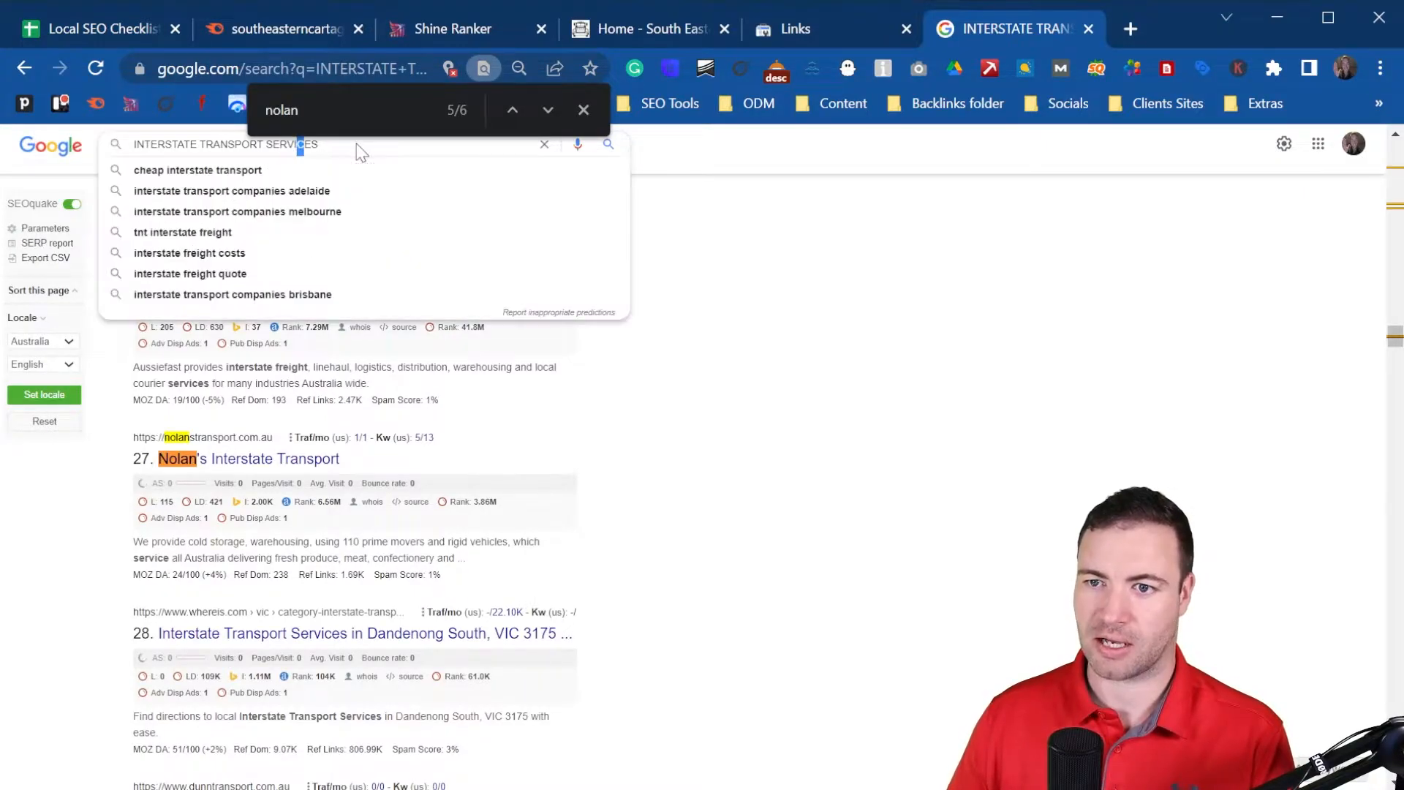
pyautogui.click(583, 110)
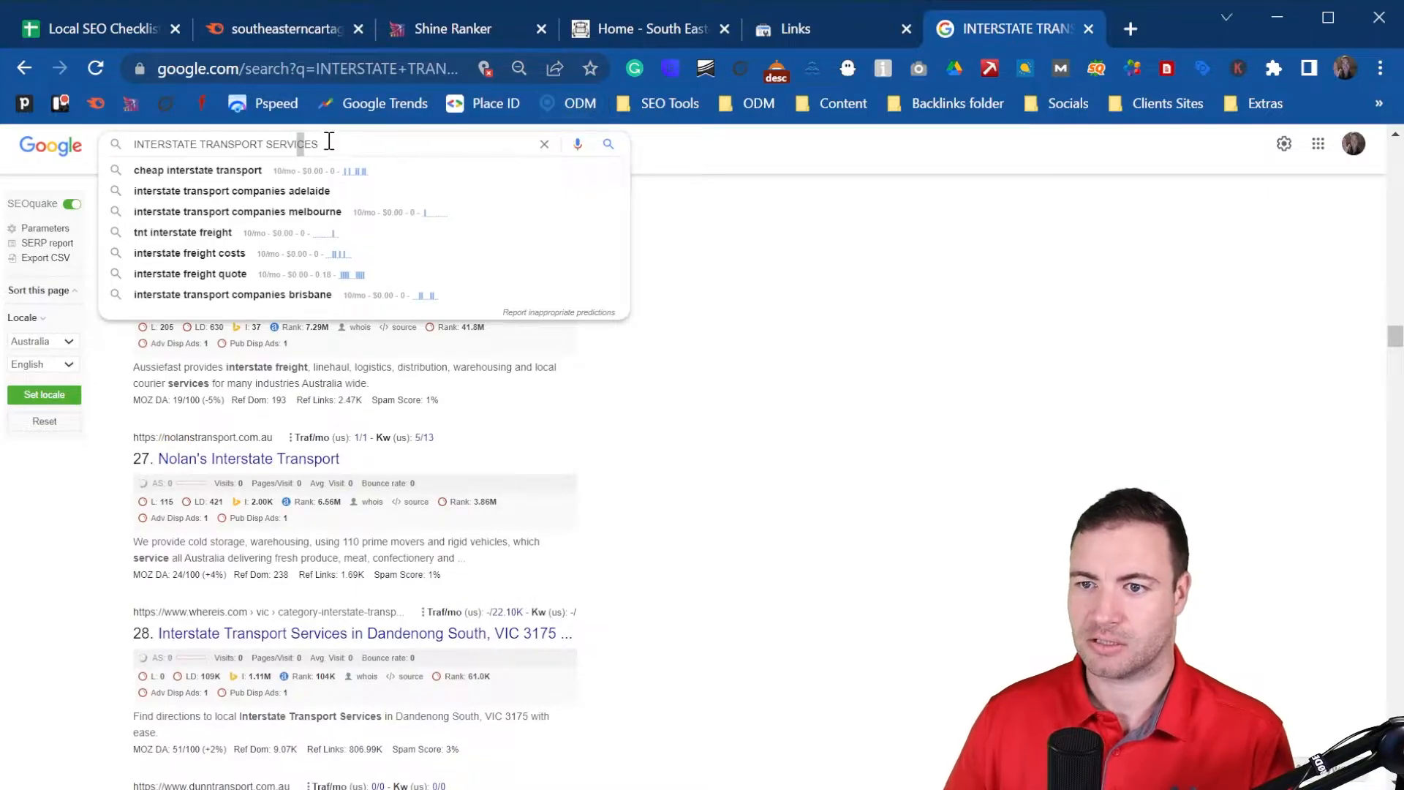
pyautogui.moveTo(319, 144); pyautogui.dragTo(163, 150)
pyautogui.hotkey('ctrl', 'v')
pyautogui.press('Return')
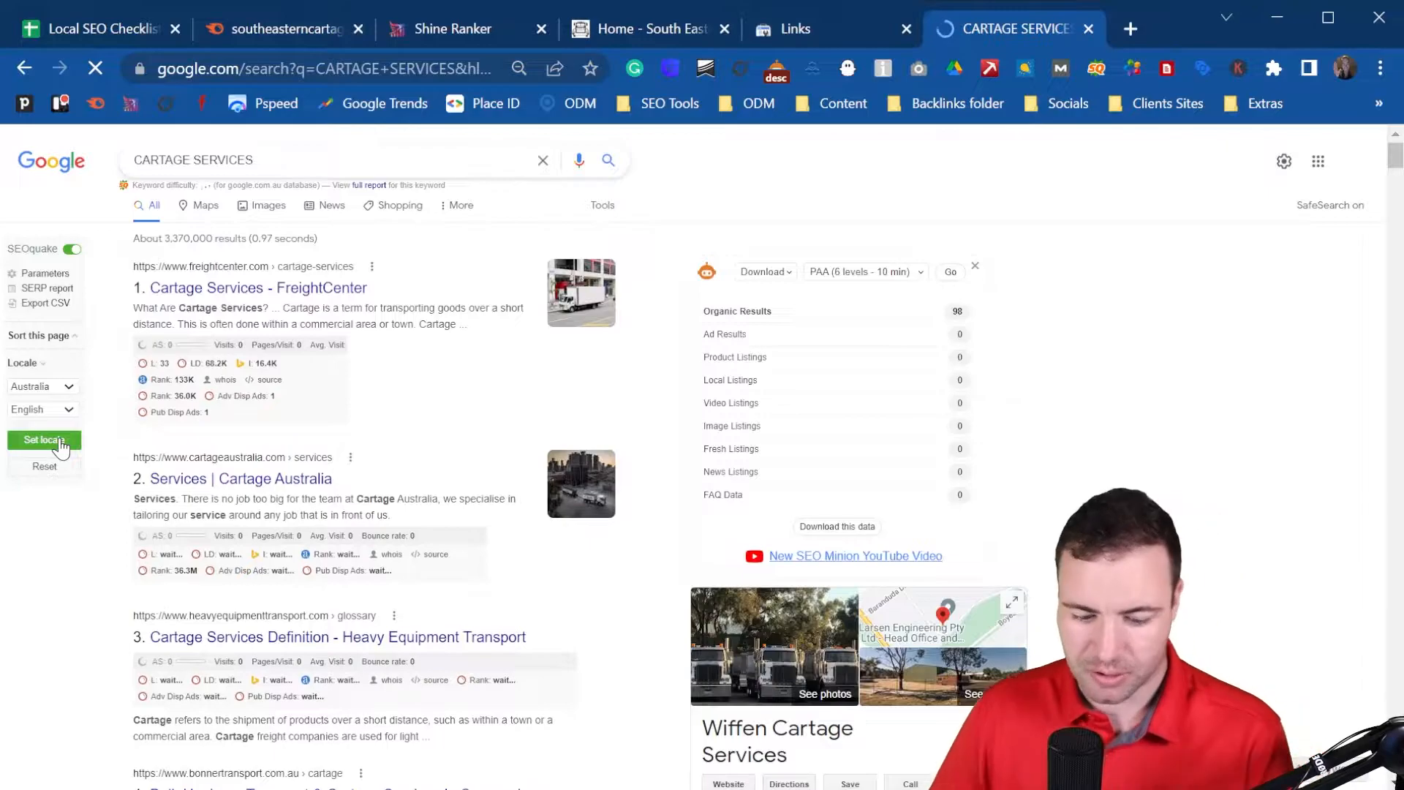
pyautogui.click(44, 440)
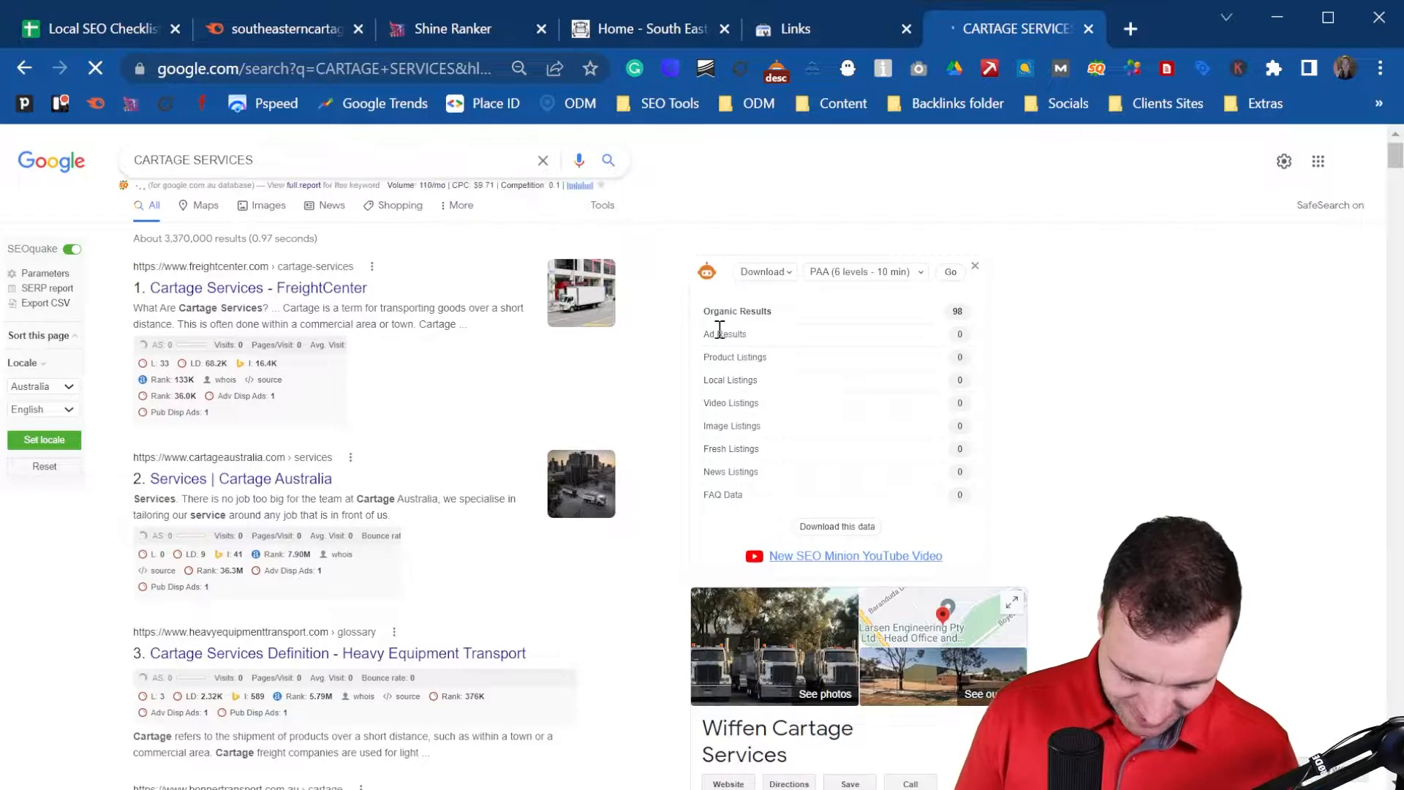
# - Search within the CARTAGE SERVICES results page for "south" to locate the client's listing
pyautogui.hotkey('ctrl', 'f')
pyautogui.write('s')
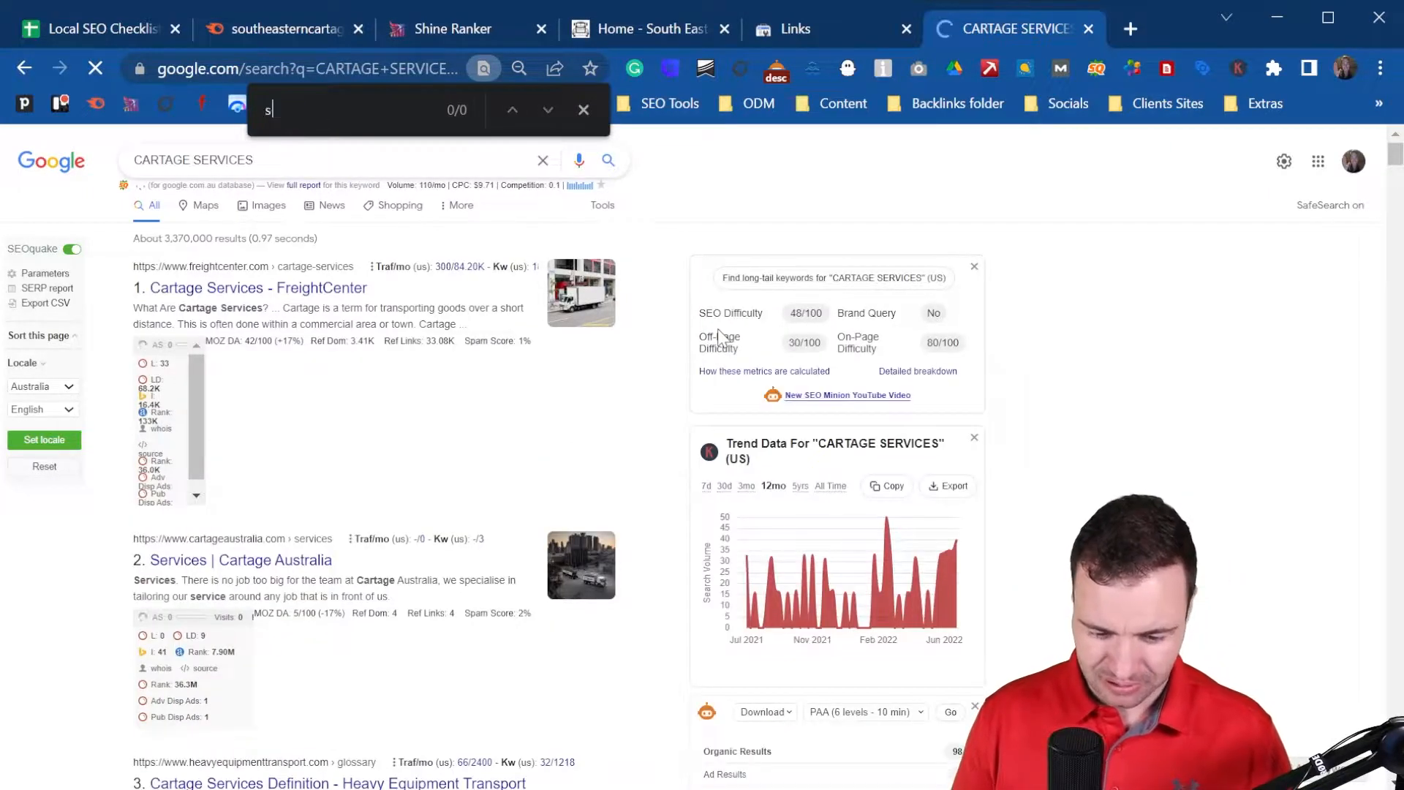
pyautogui.write('ou')
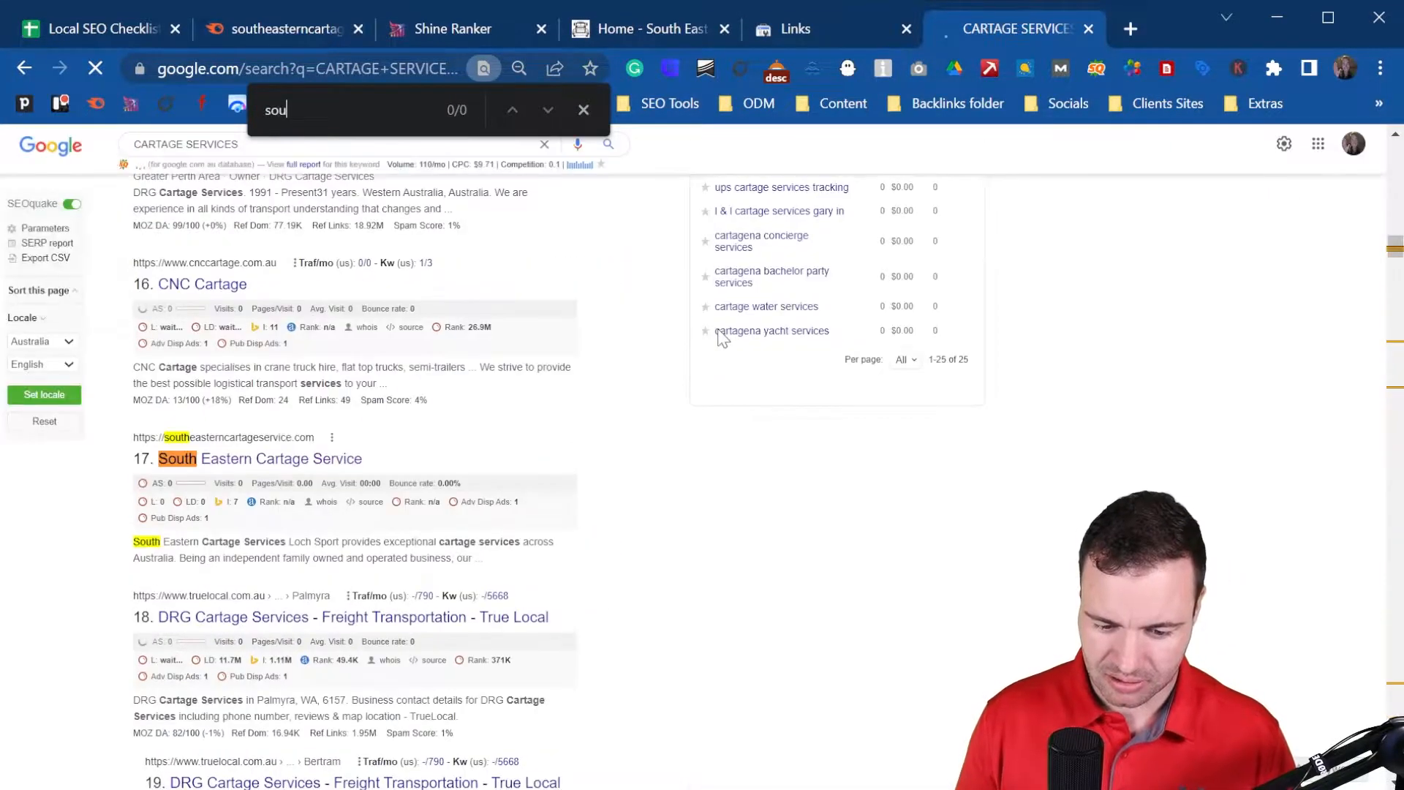
pyautogui.write('th')
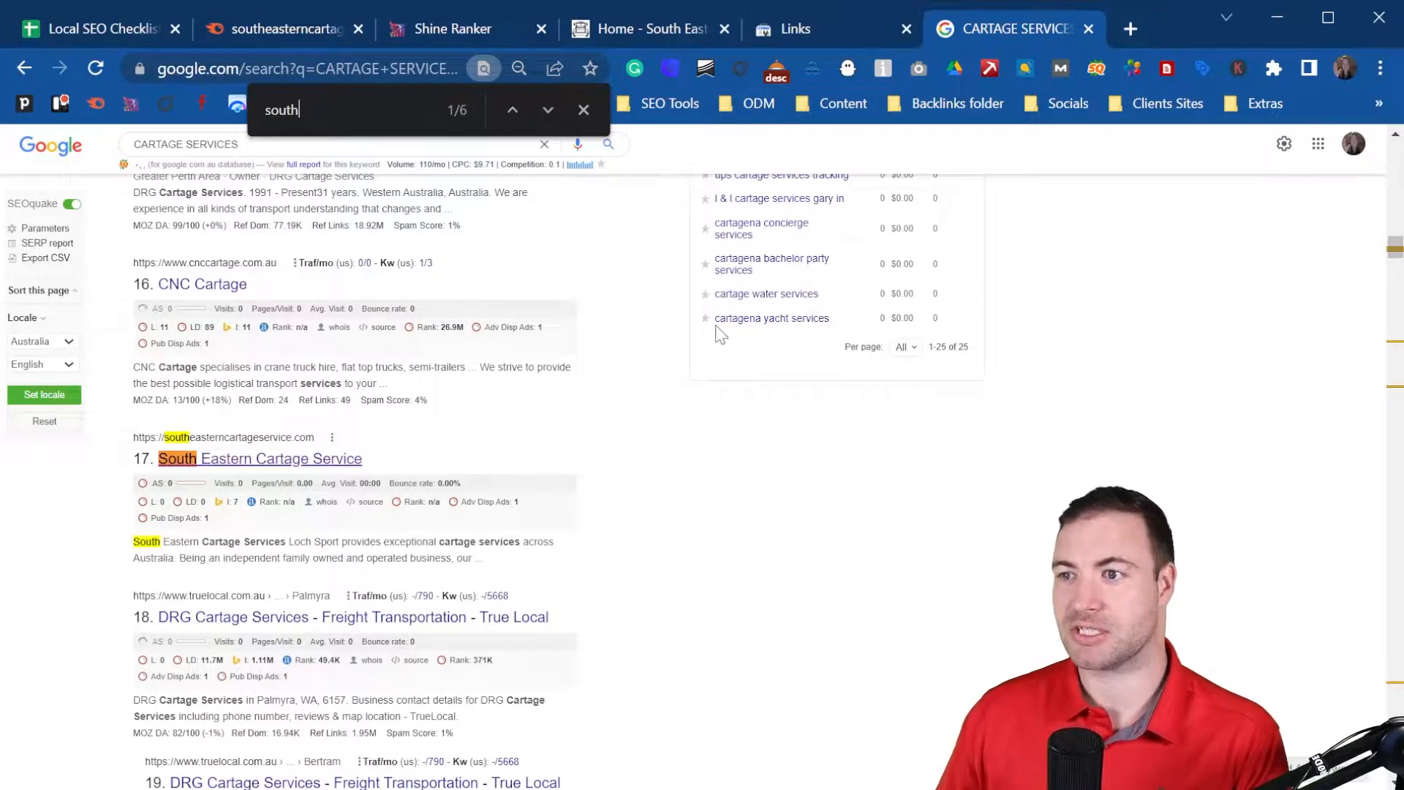
# - Enter 17 as the SERP position for CARTAGE SERVICES in the Local SEO Checklist
pyautogui.click(120, 28)
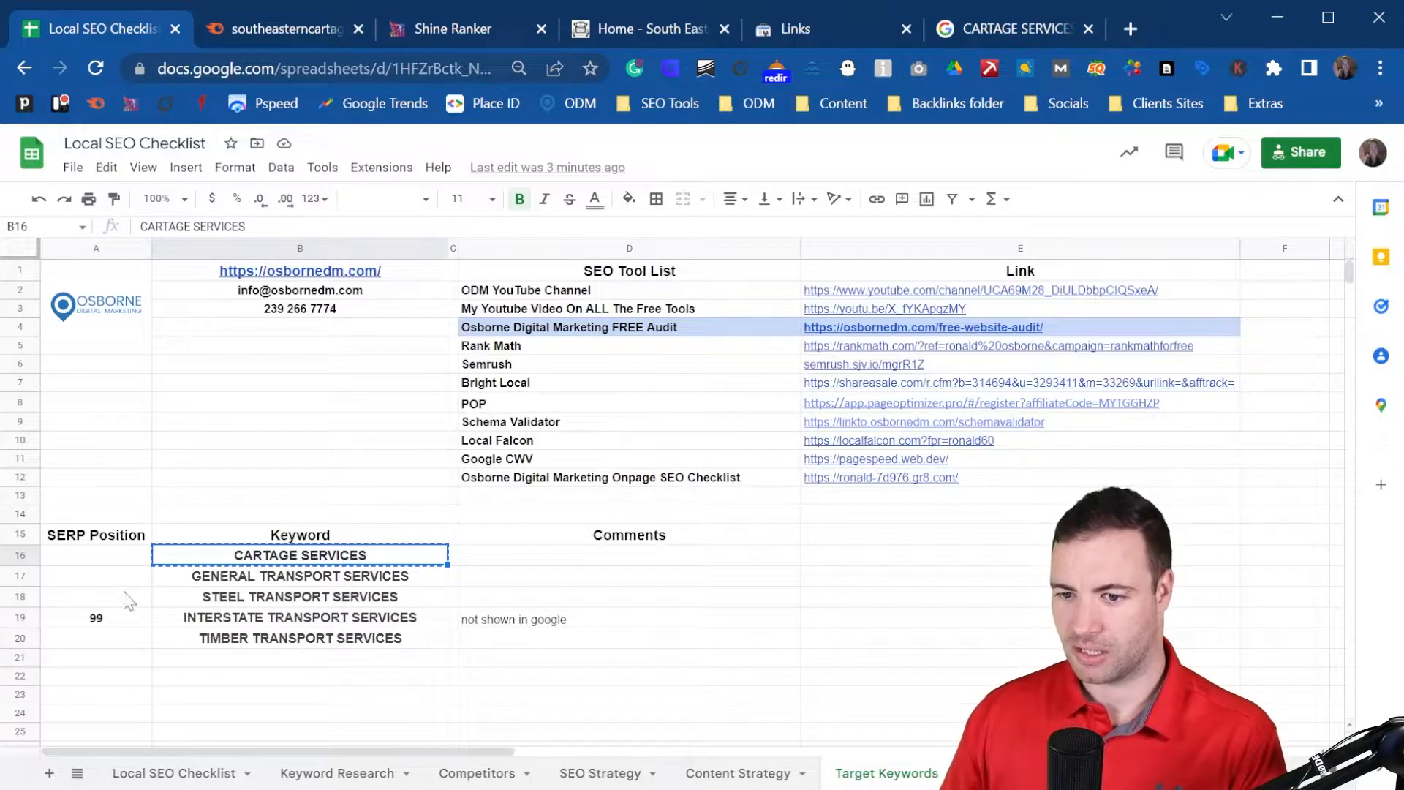
pyautogui.click(107, 560)
pyautogui.write('17')
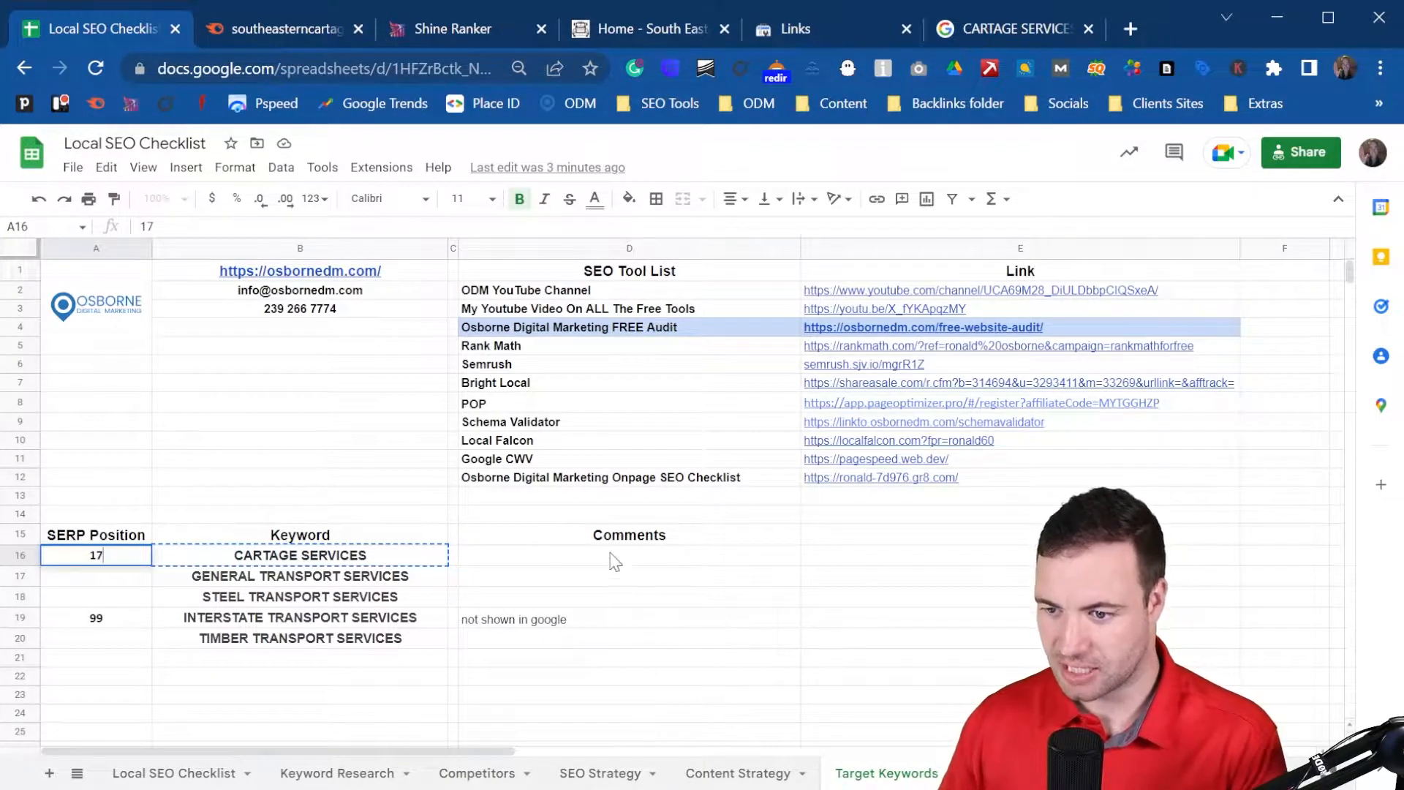
# - Add the comment "17 for Google - we have this due to it being the name ranking" for CARTAGE SERVICES
pyautogui.click(627, 567)
pyautogui.write('17 for')
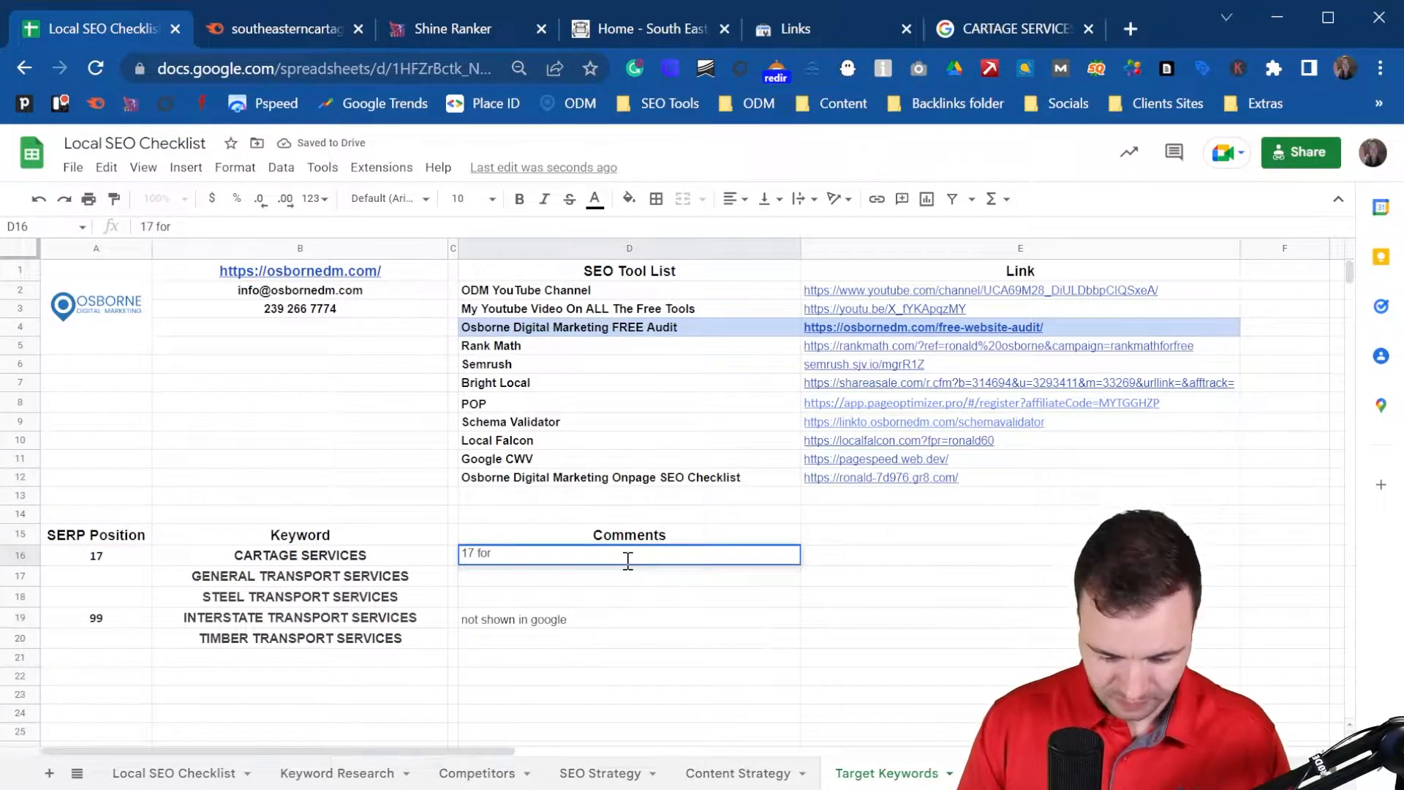
pyautogui.write(' Google -')
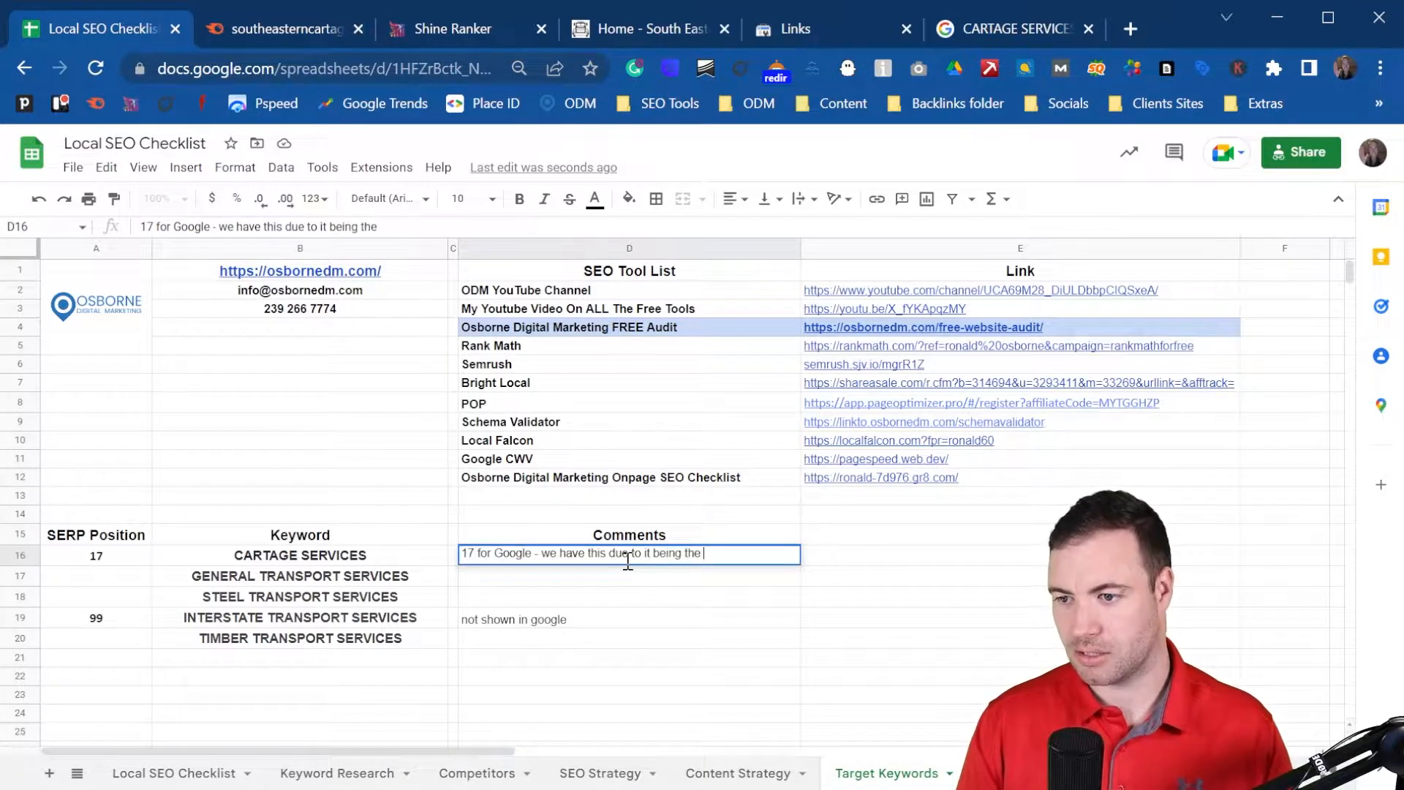
pyautogui.write('e ranking')
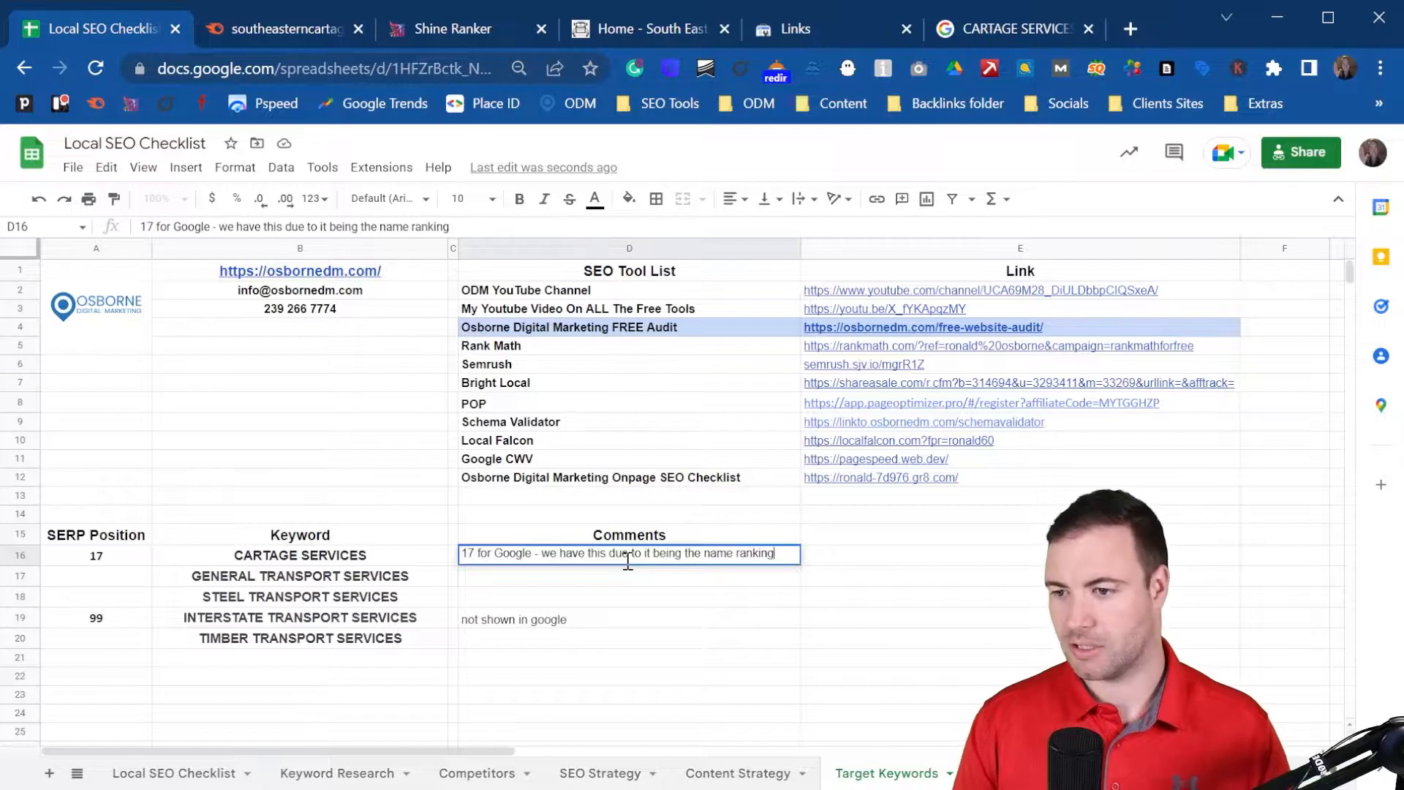
pyautogui.press('Return')
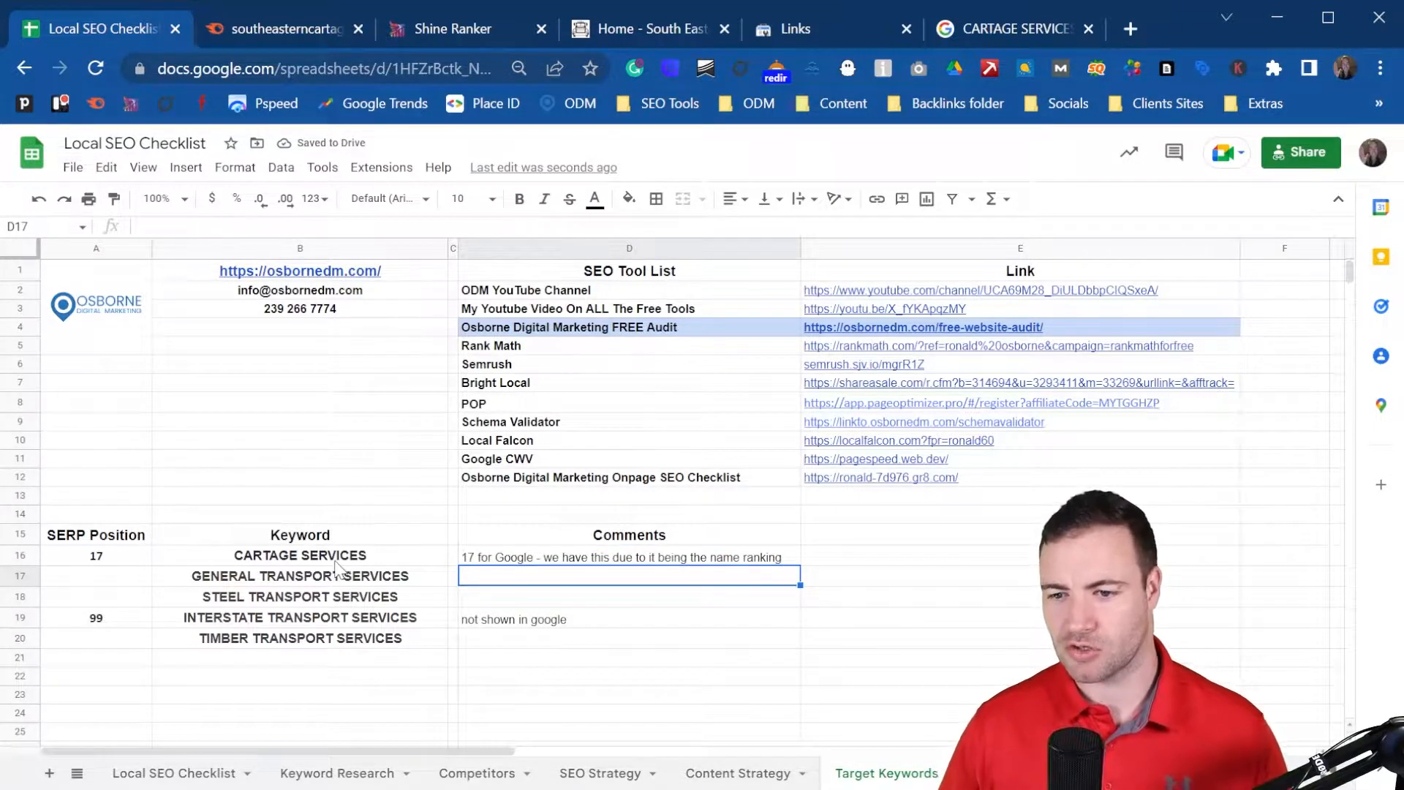
pyautogui.click(524, 559)
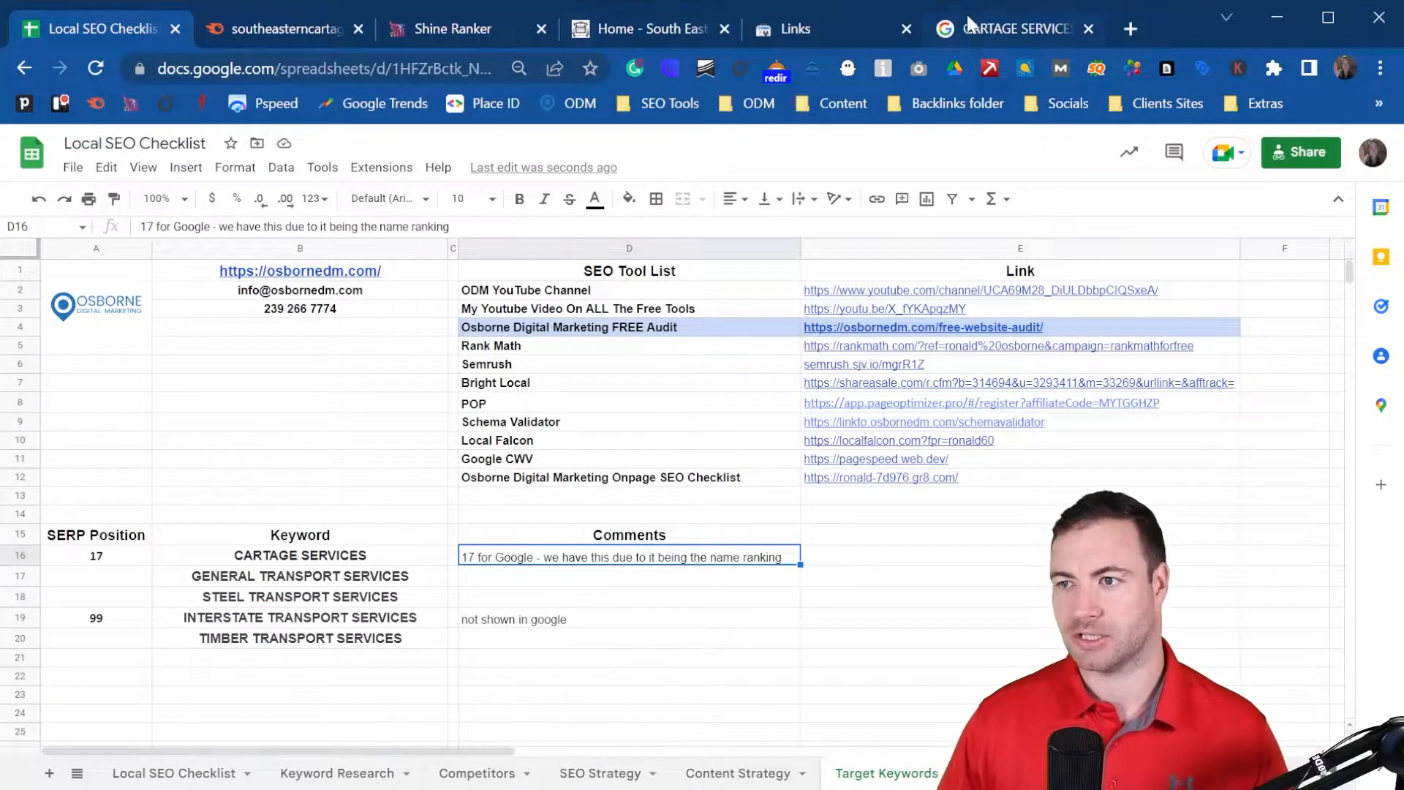
# - Copy the keyword GENERAL TRANSPORT SERVICES from the sheet and search Google for it in place of CARTAGE SERVICES
pyautogui.click(355, 581)
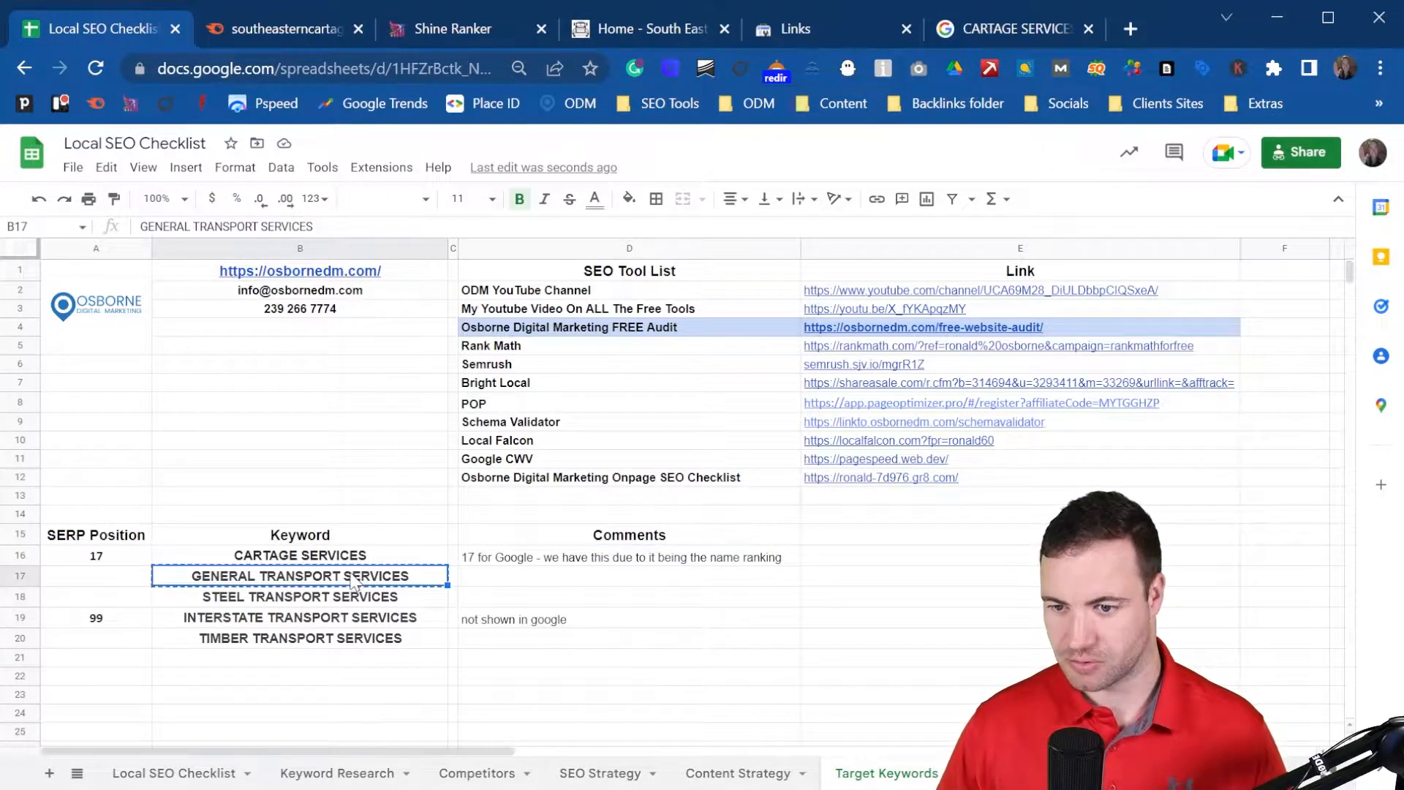
pyautogui.click(1033, 27)
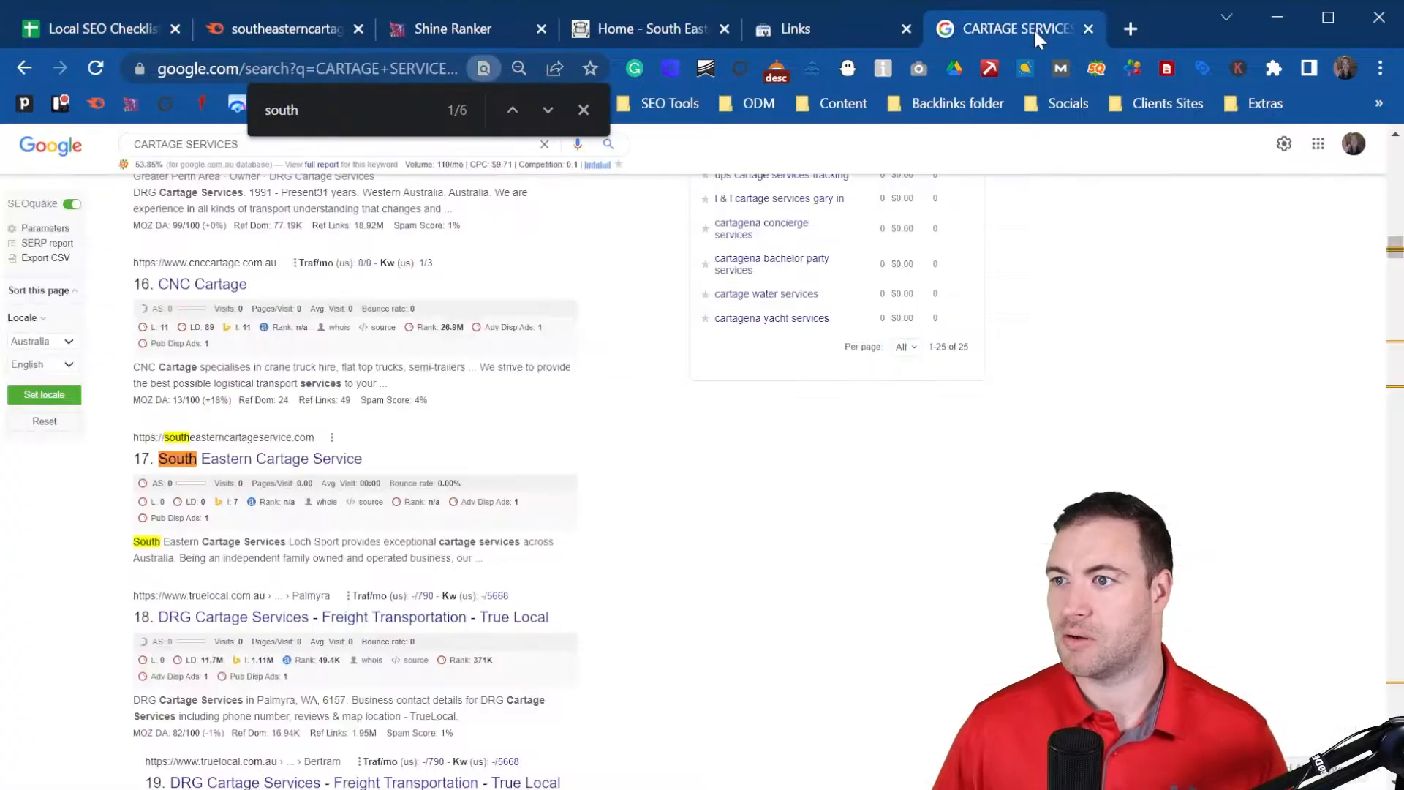
pyautogui.click(585, 111)
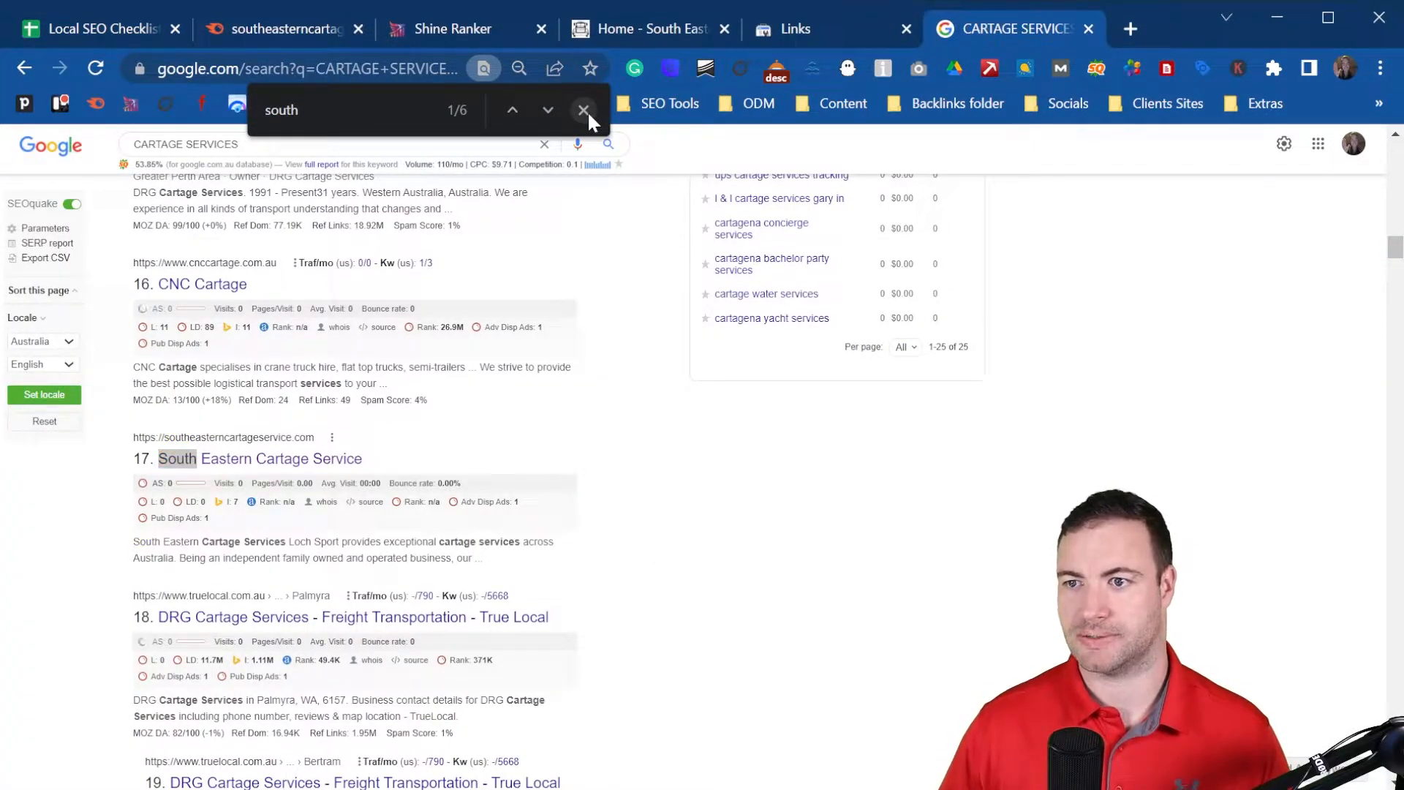
pyautogui.tripleClick(220, 142)
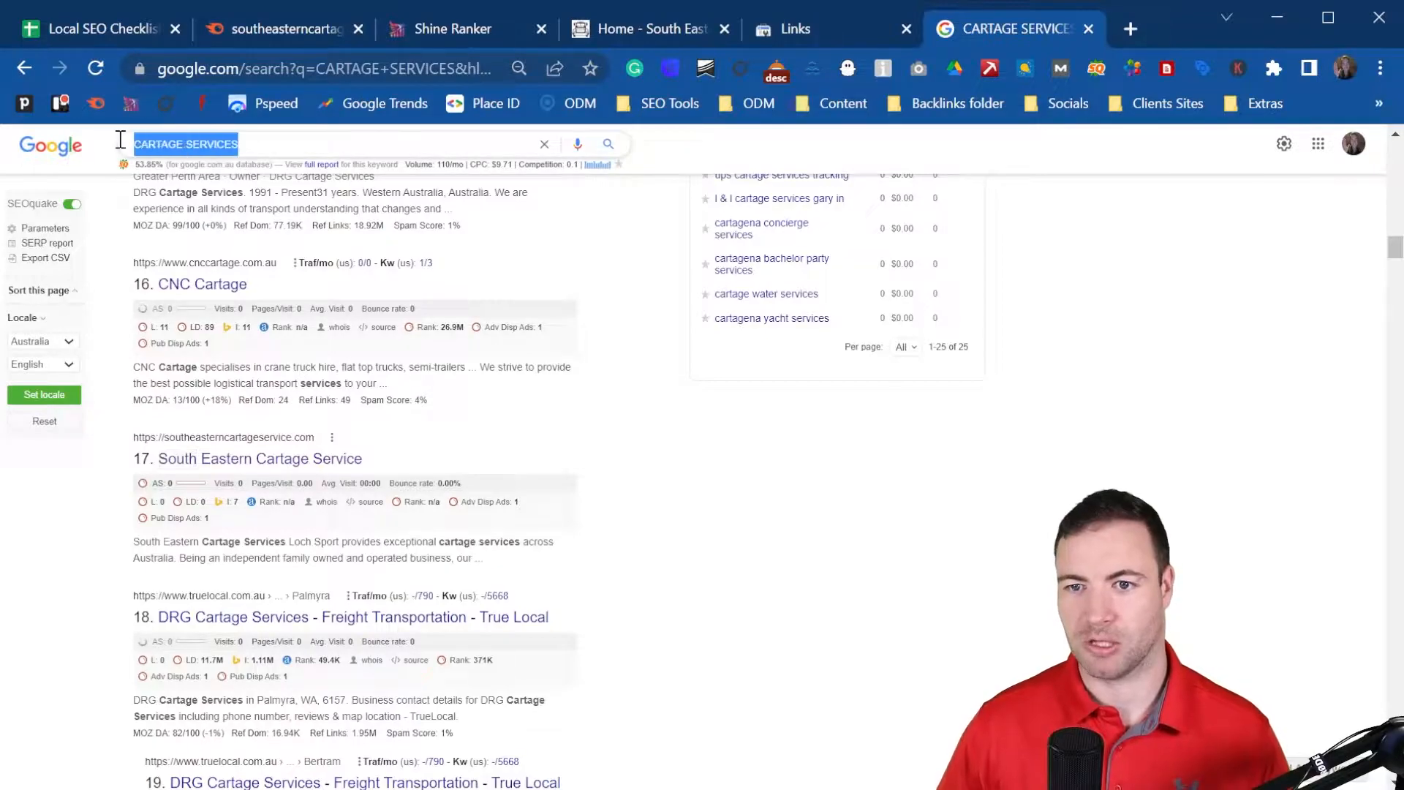
pyautogui.write('GENERAL TRANSPORT SERVICES')
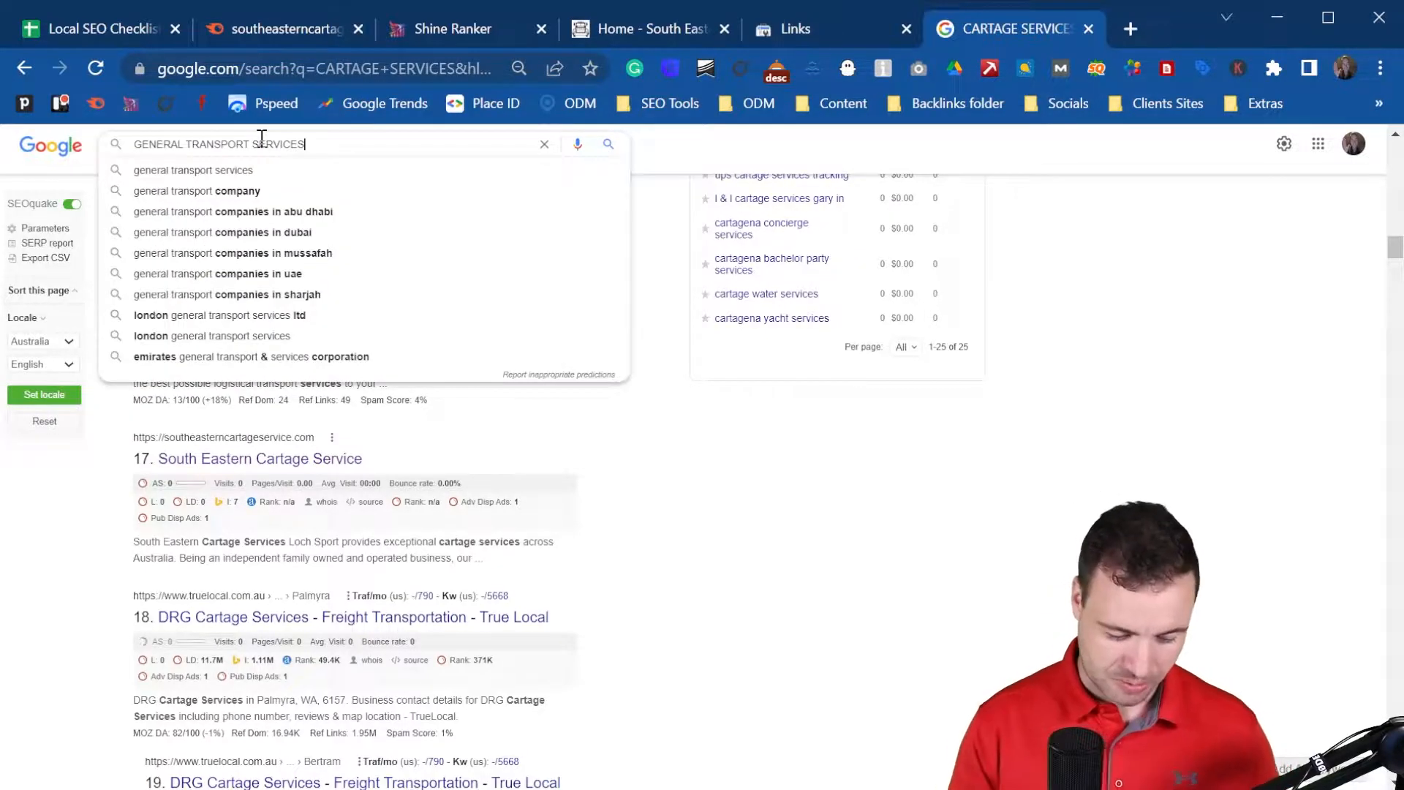
pyautogui.write('GENERAL TRANSPORT SERVICES')
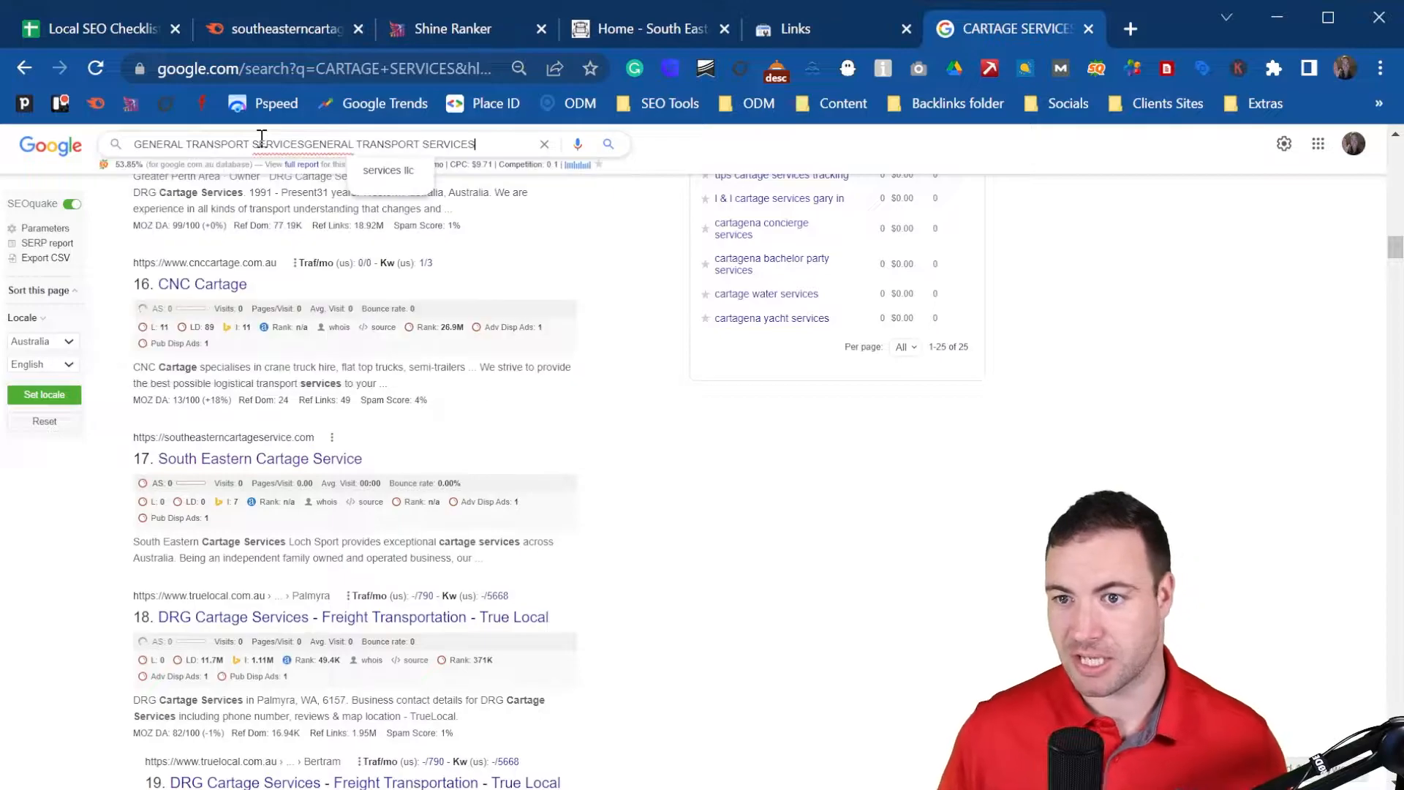
pyautogui.click(544, 144)
pyautogui.write('GENERAL TRANSPORT SERVICES')
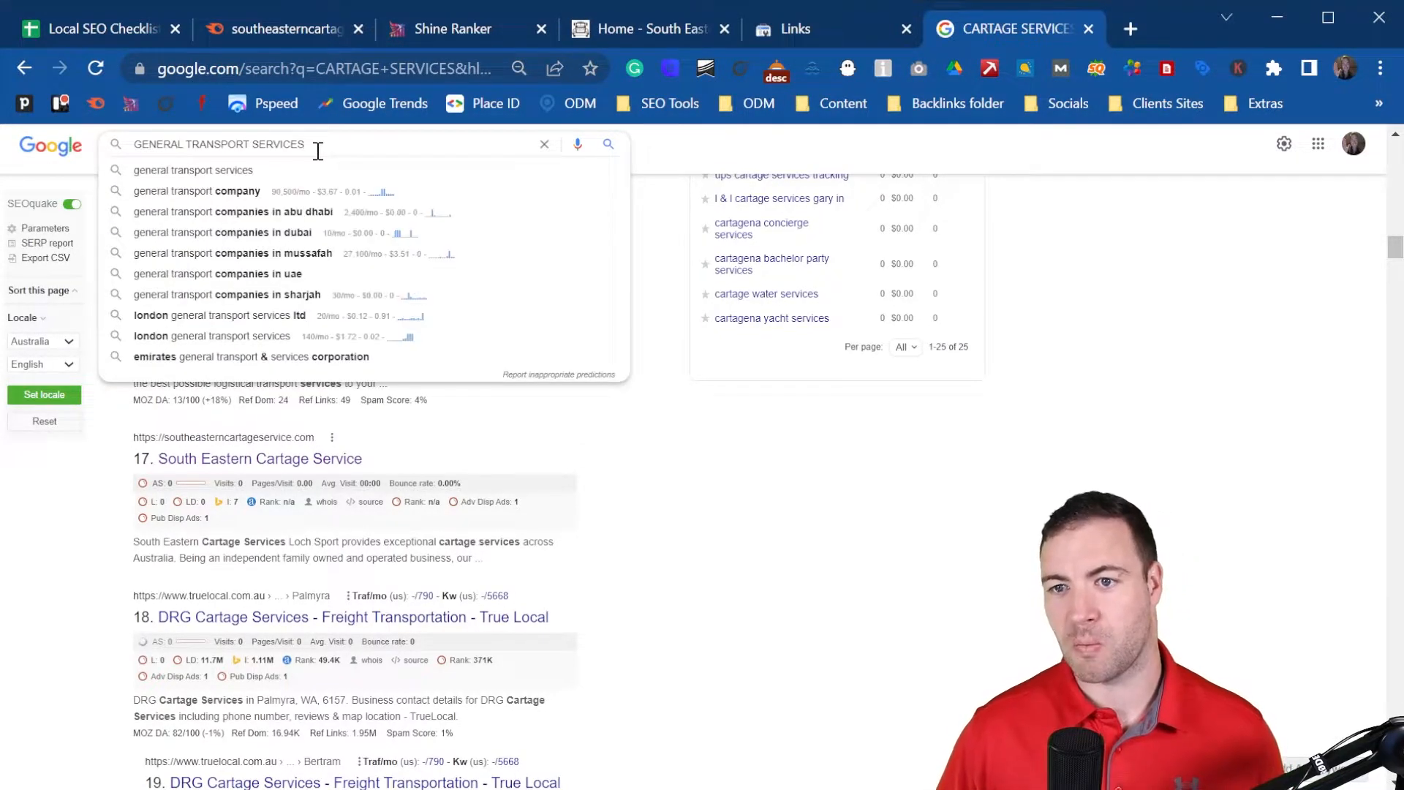
pyautogui.press('Return')
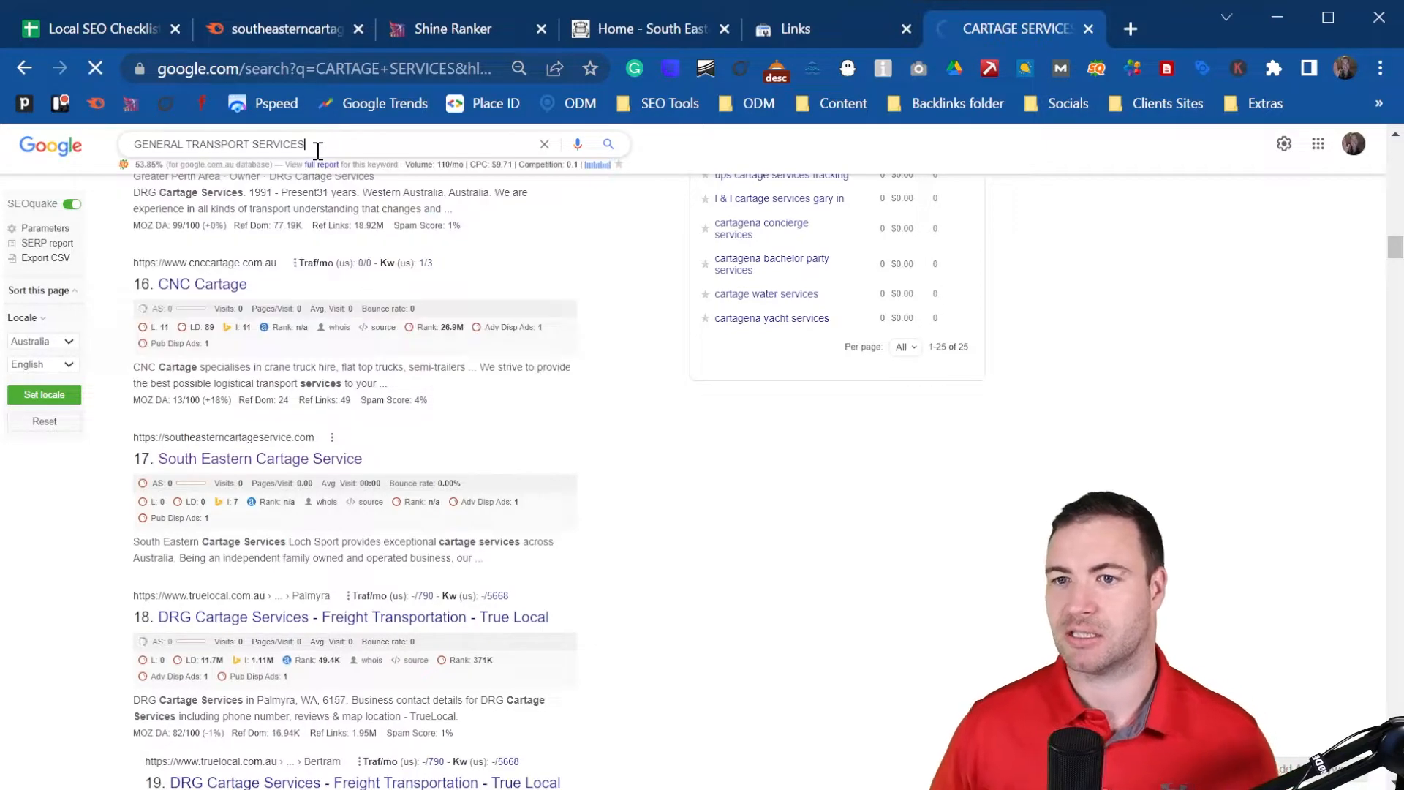
# - Search within the GENERAL TRANSPORT SERVICES results page for "south ea" to locate the client's listing
pyautogui.hotkey('ctrl', 'f')
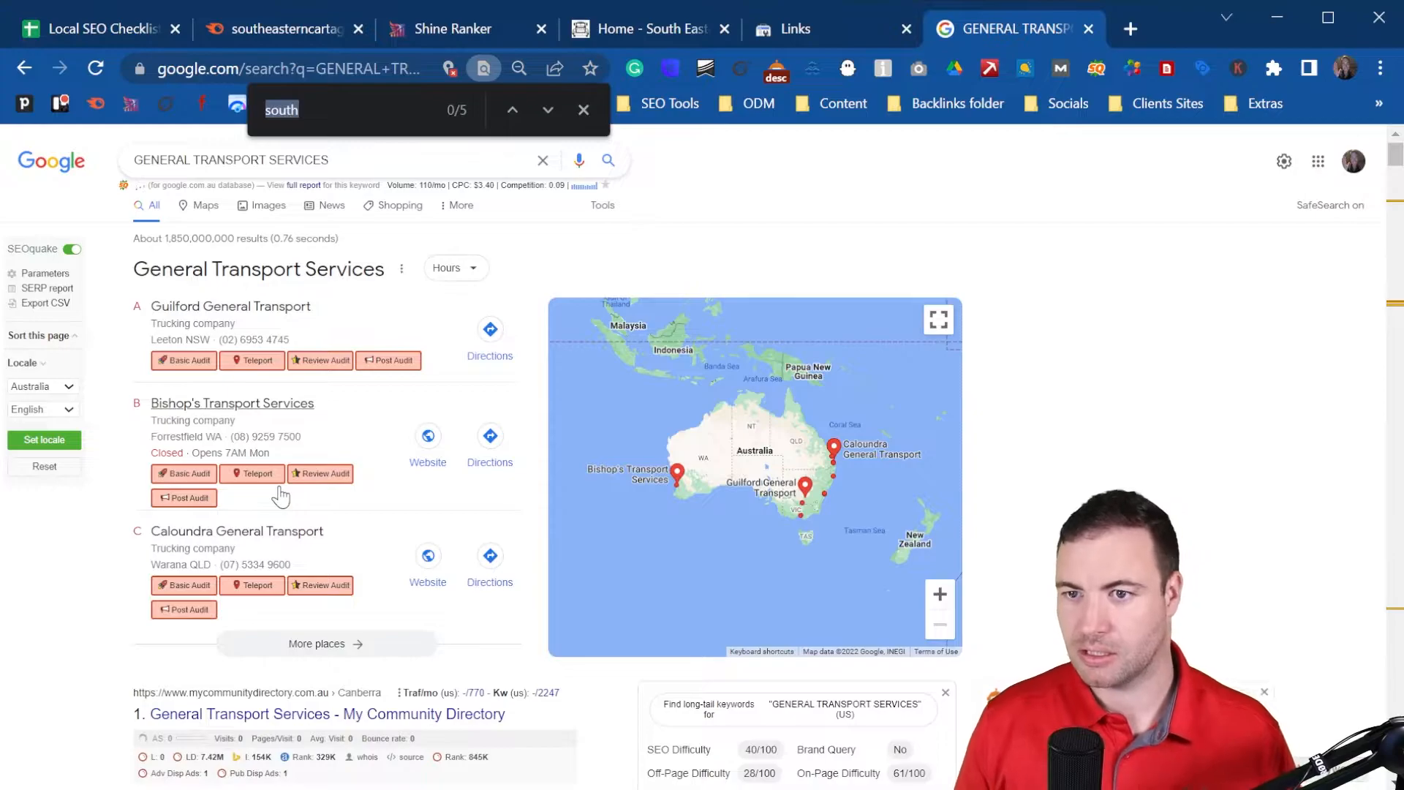
pyautogui.press('Right')
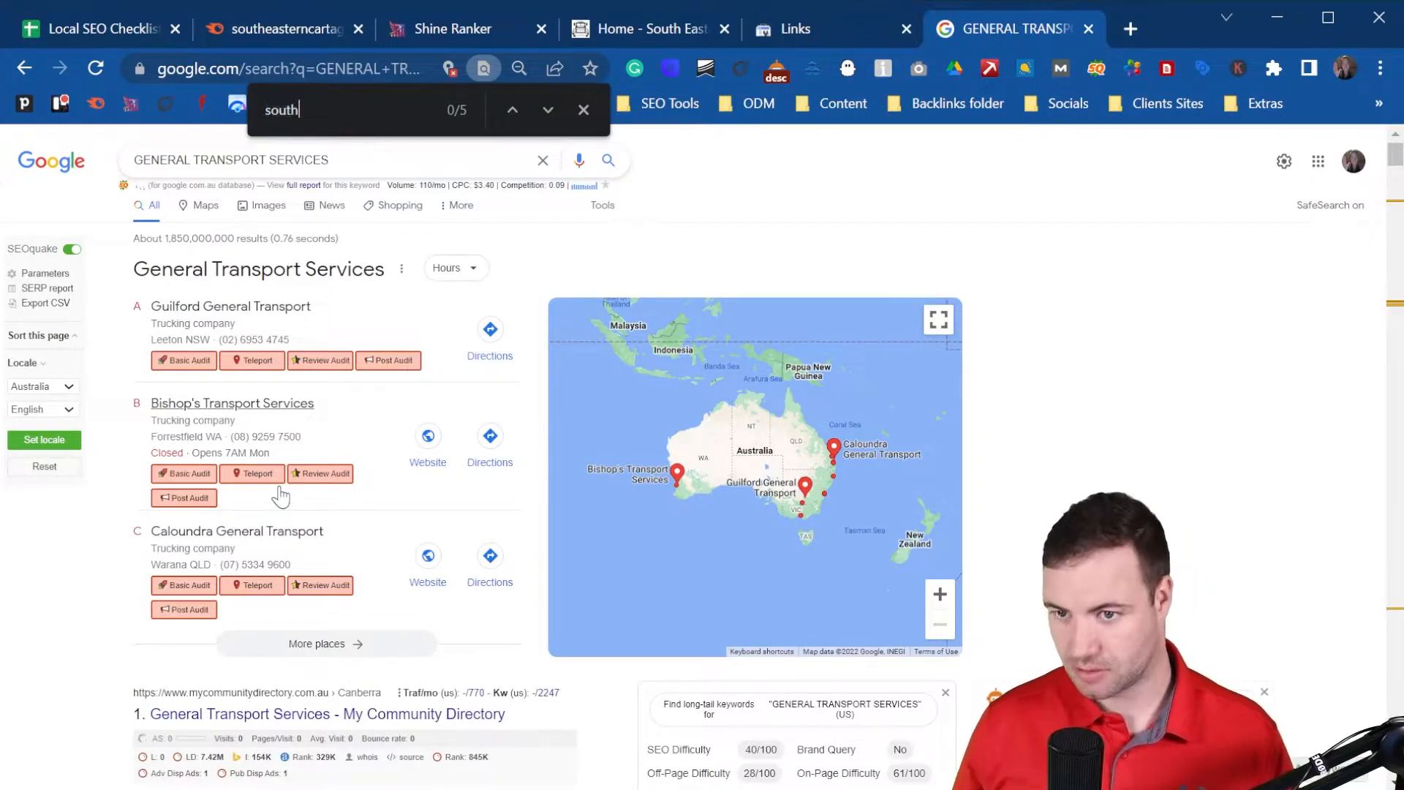
pyautogui.write('ea')
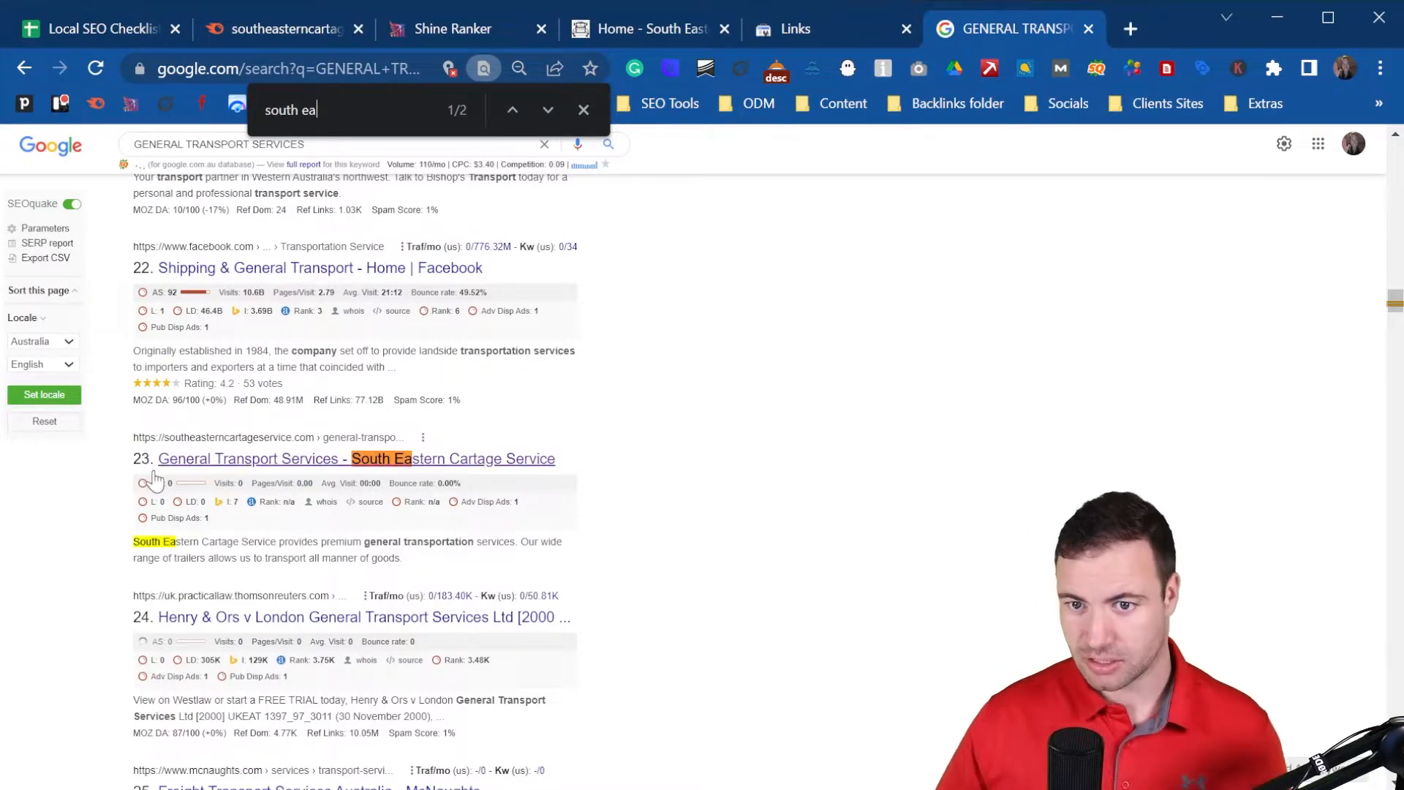
# - Examine the competing results listed above the client's GENERAL TRANSPORT SERVICES listing, checking the client's homepage in between
pyautogui.scroll(20, 175, 488)
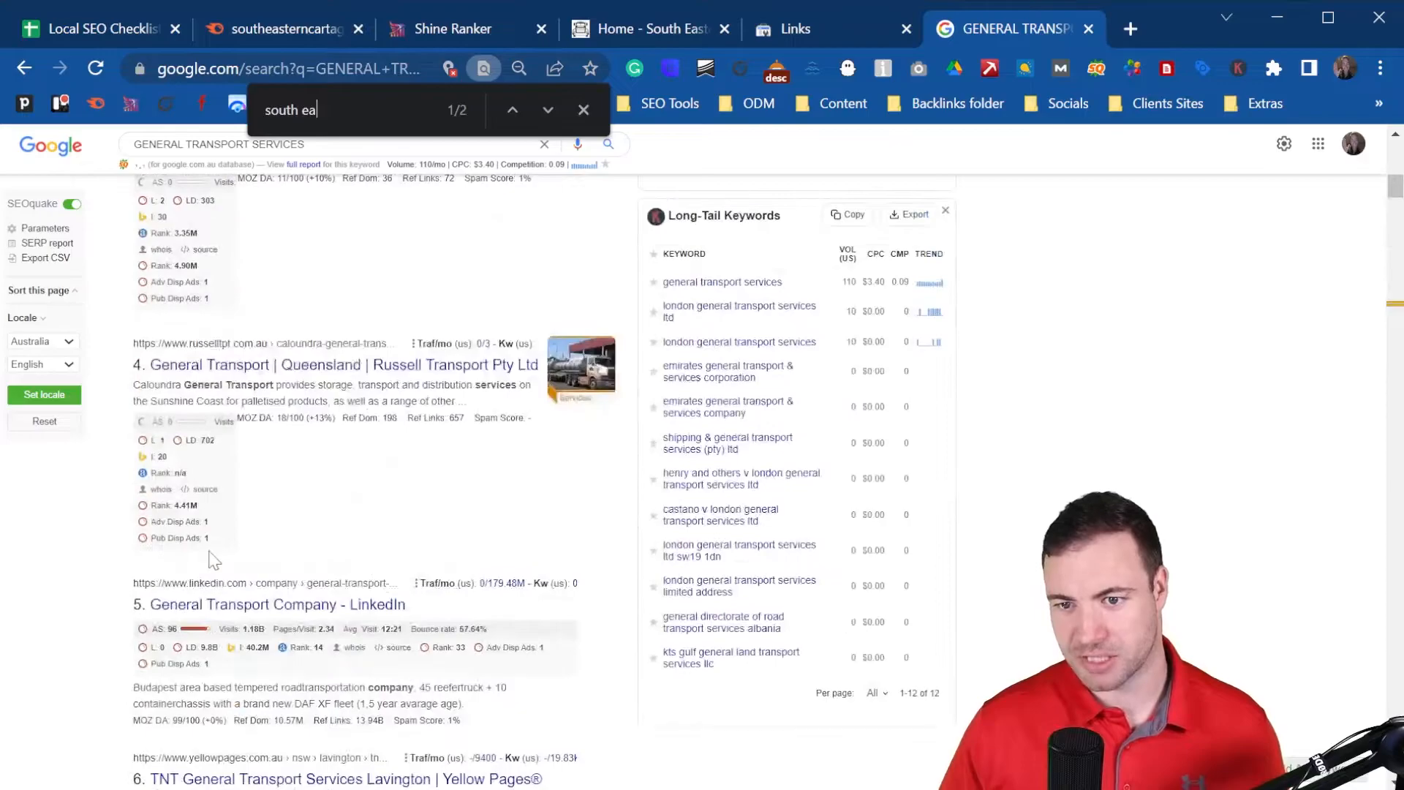
pyautogui.scroll(-8, 179, 468)
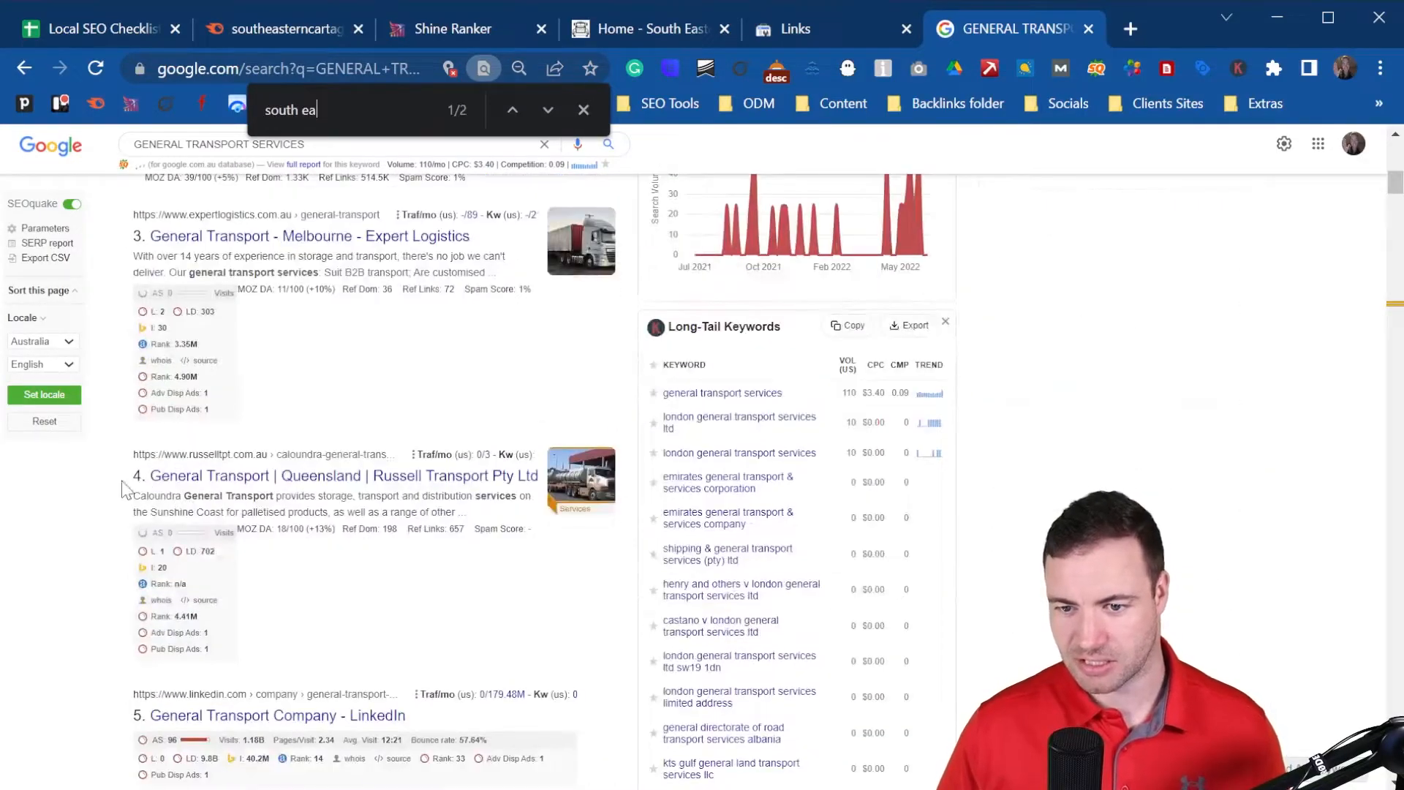
pyautogui.scroll(-6, 178, 510)
pyautogui.scroll(-14, 179, 509)
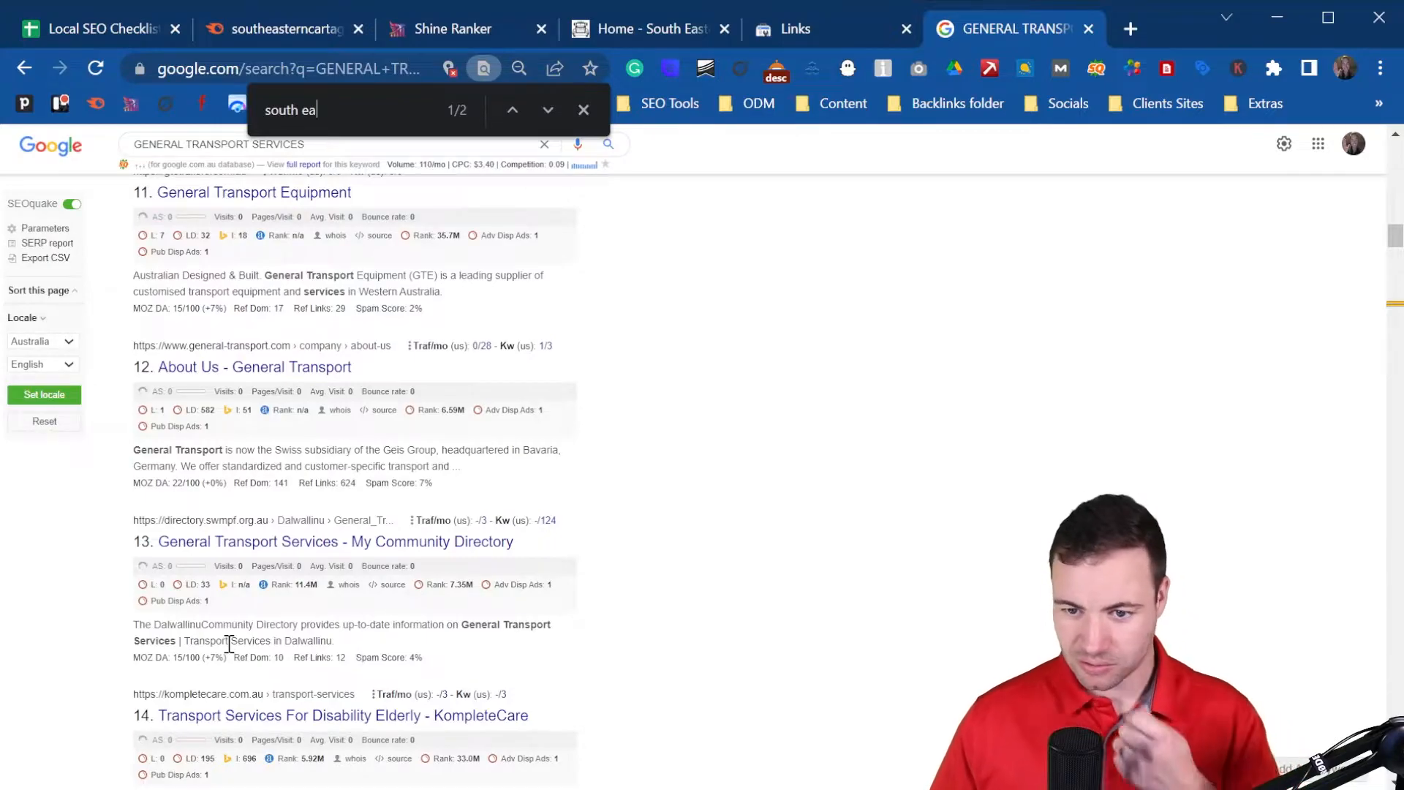
pyautogui.scroll(-10, 163, 564)
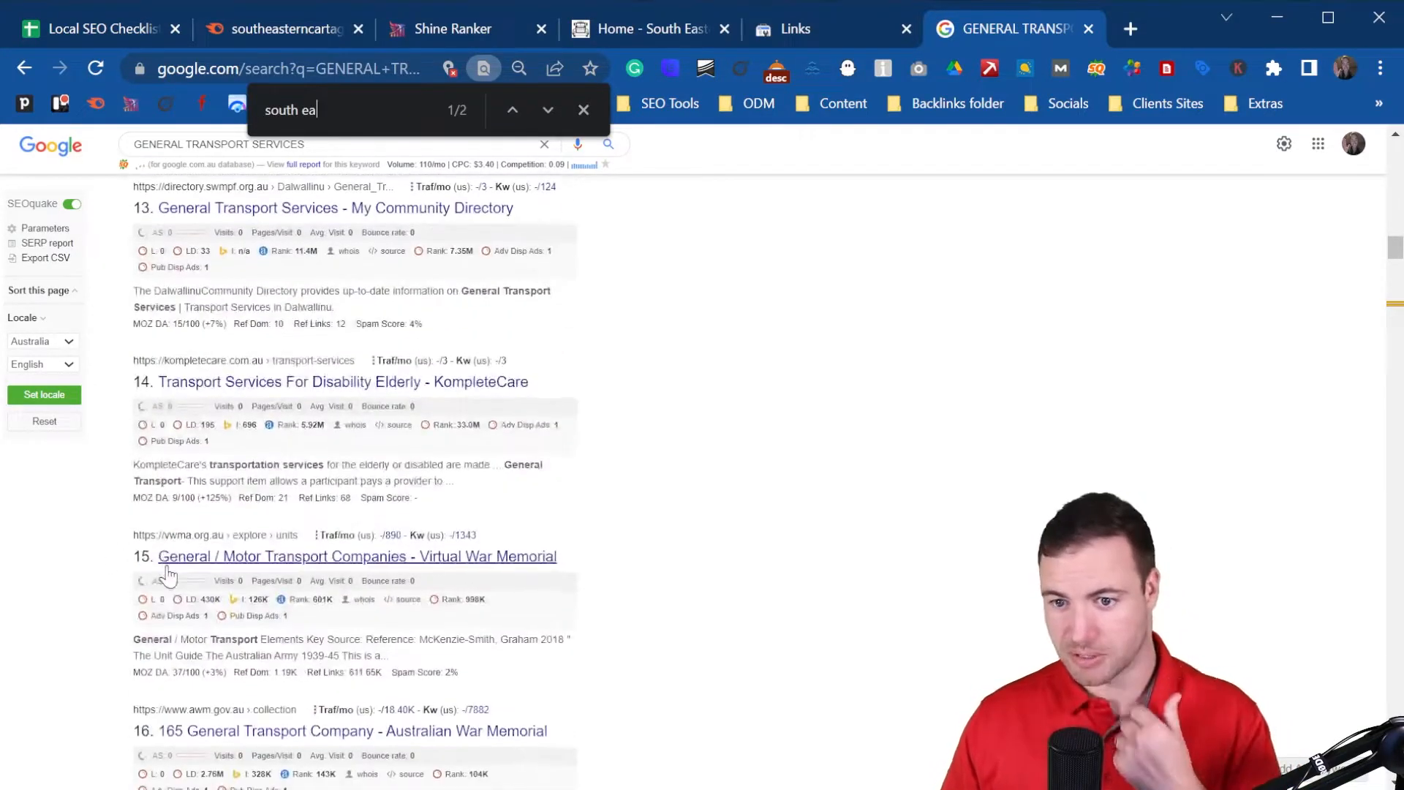
pyautogui.scroll(-4, 171, 574)
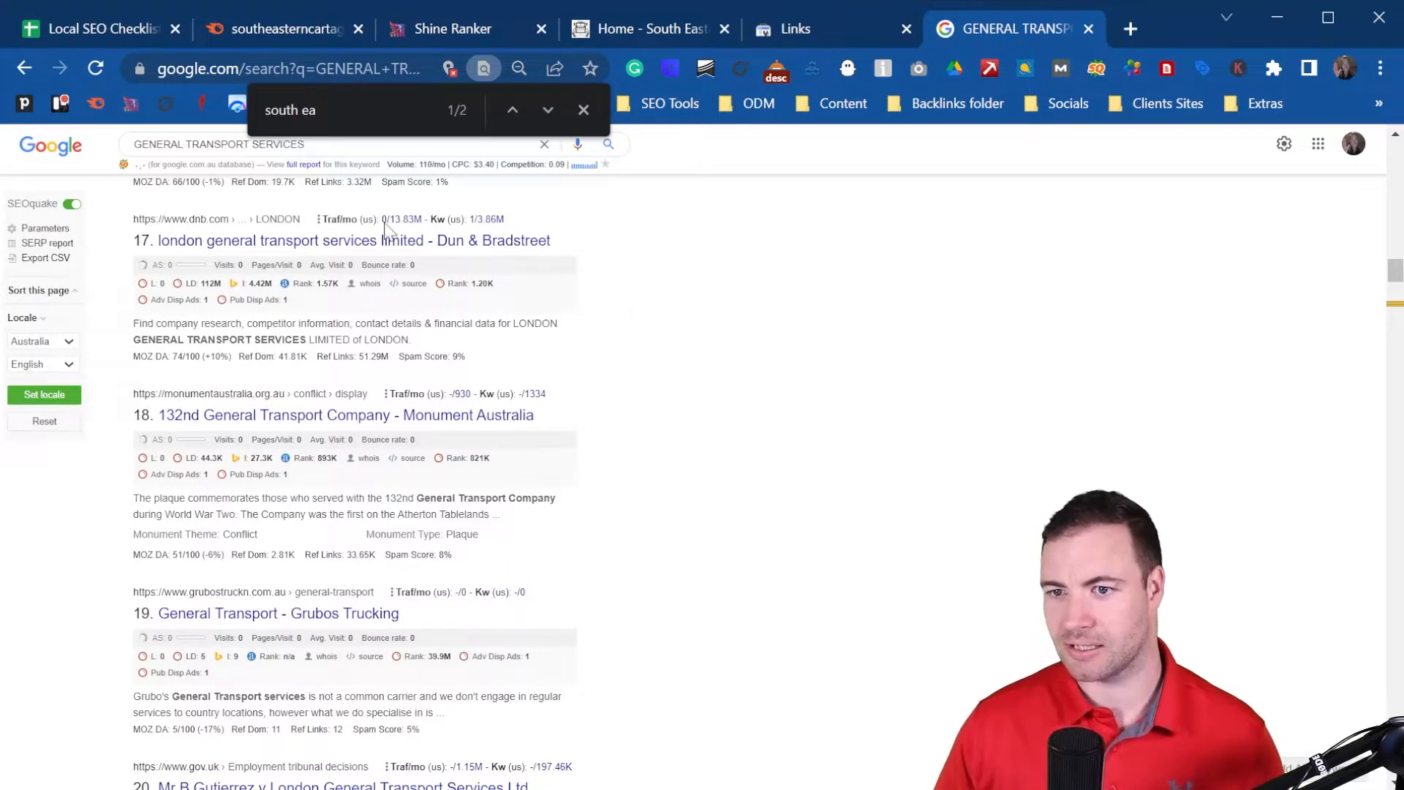
pyautogui.click(637, 25)
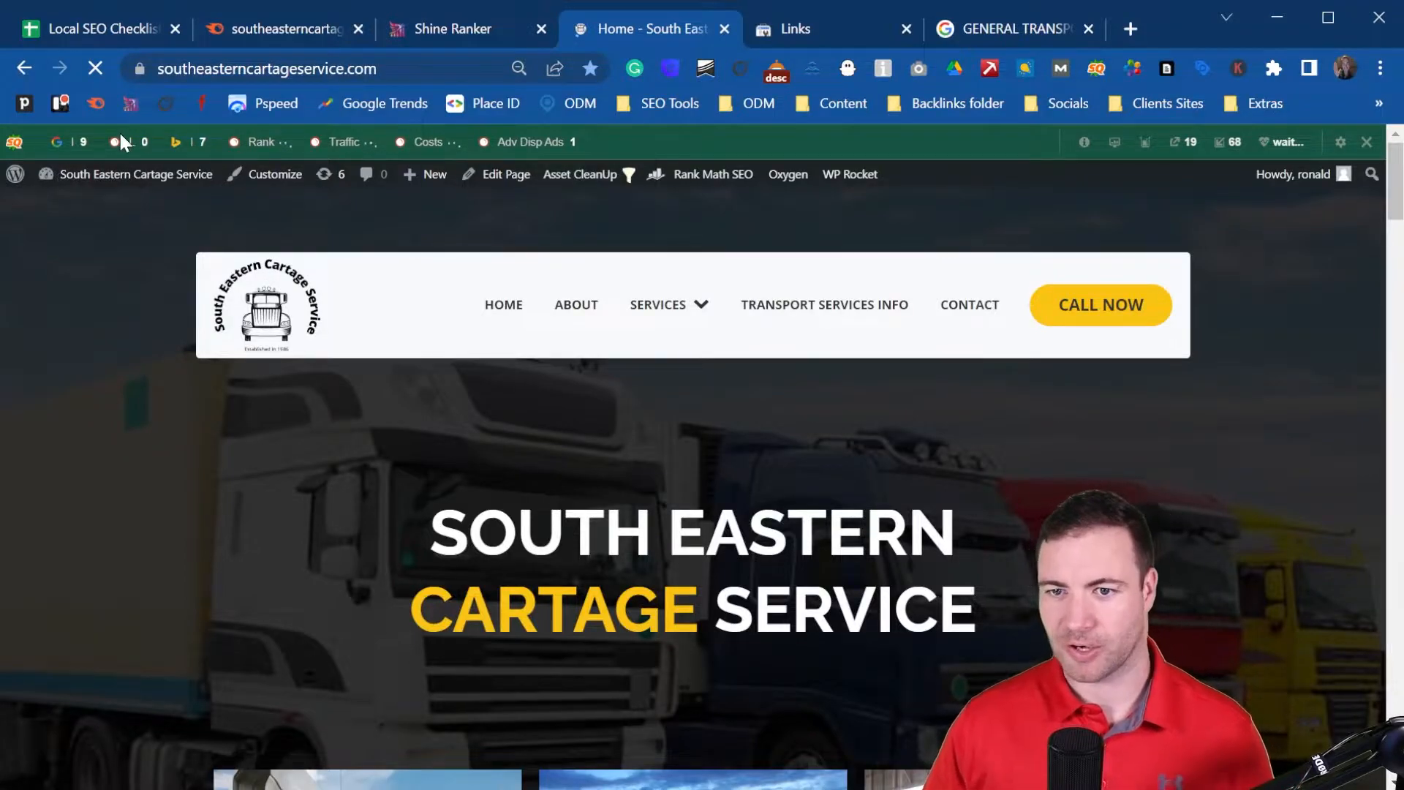
pyautogui.click(1024, 31)
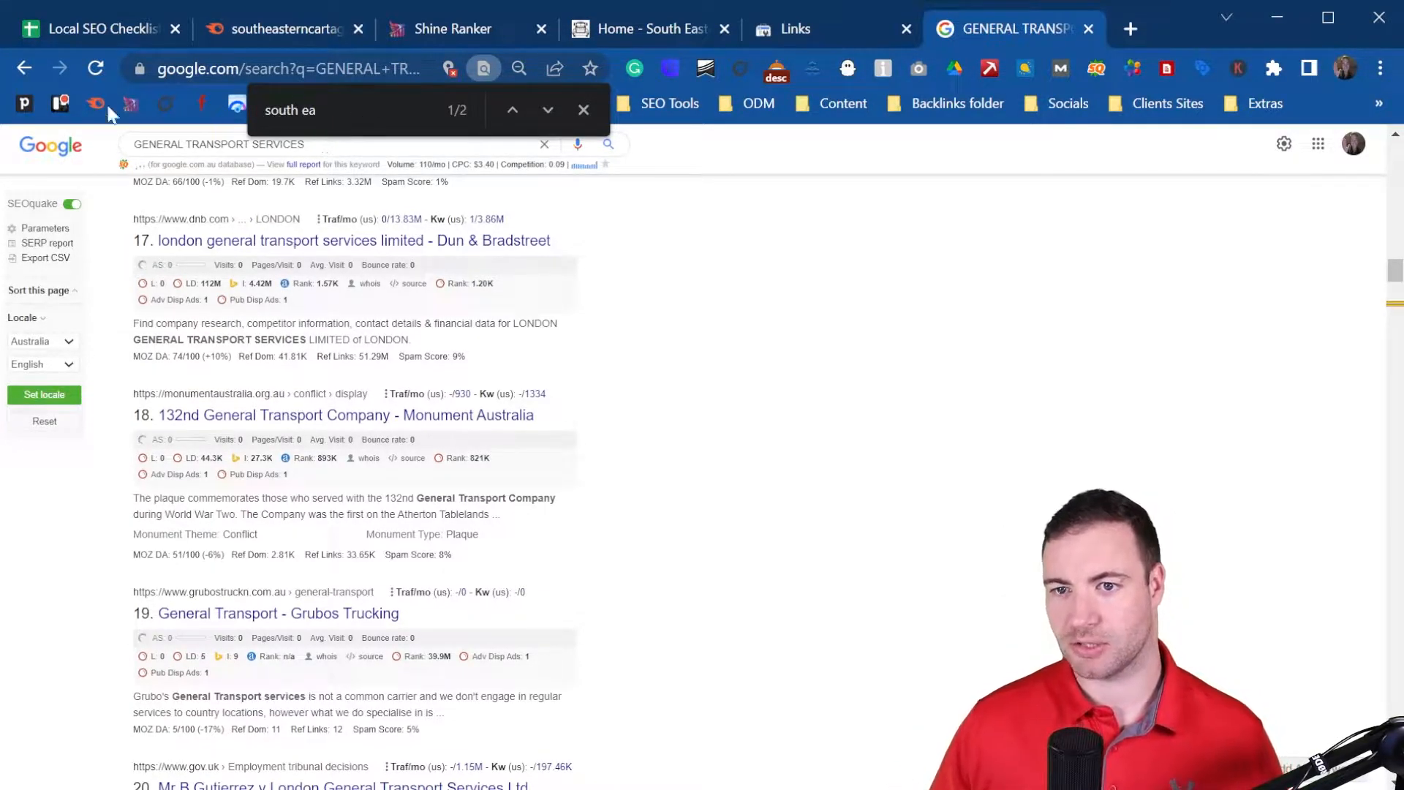
pyautogui.scroll(-10, 257, 503)
pyautogui.scroll(3, 258, 503)
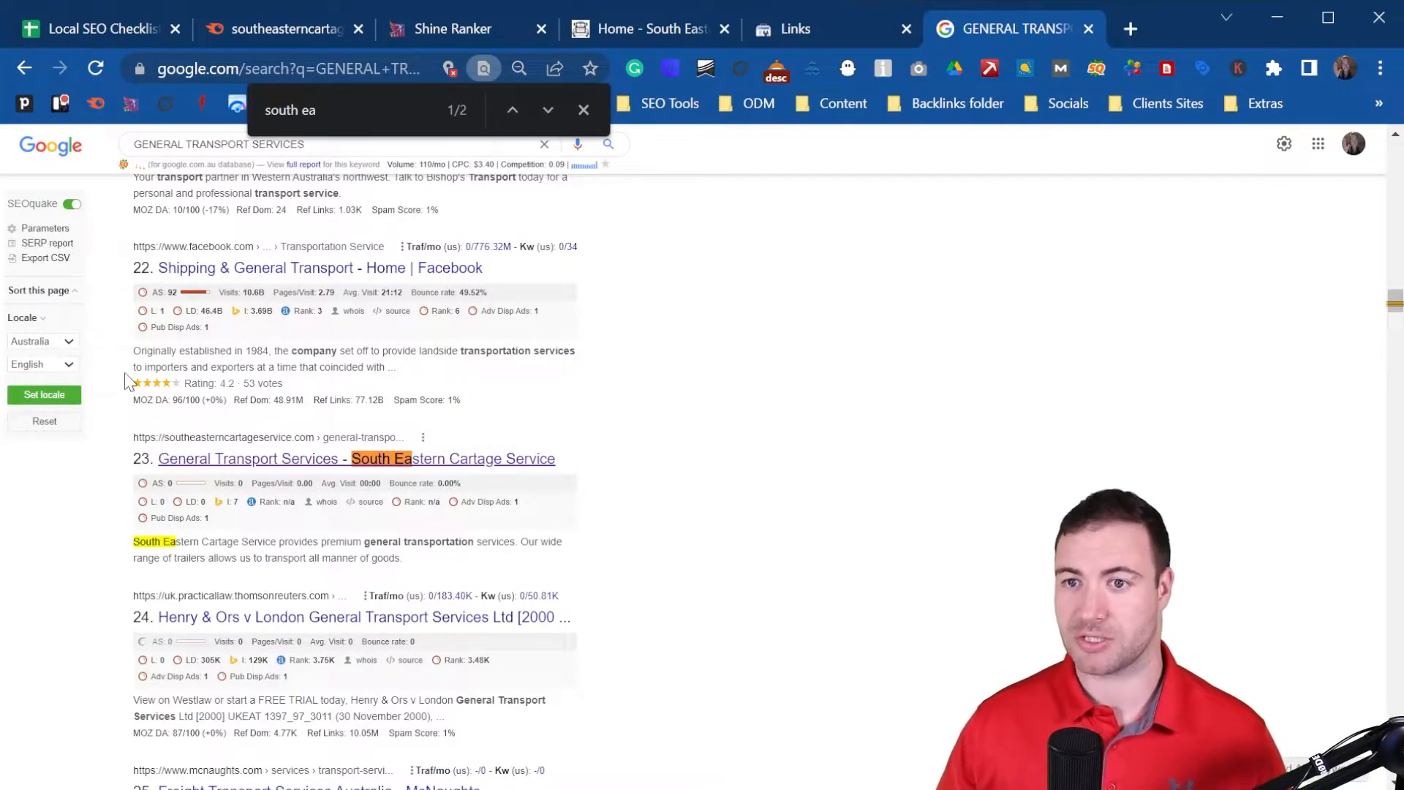
# - Enter SERP position 23 and the comment "23 in Google" for GENERAL TRANSPORT SERVICES in the Local SEO Checklist
pyautogui.click(107, 25)
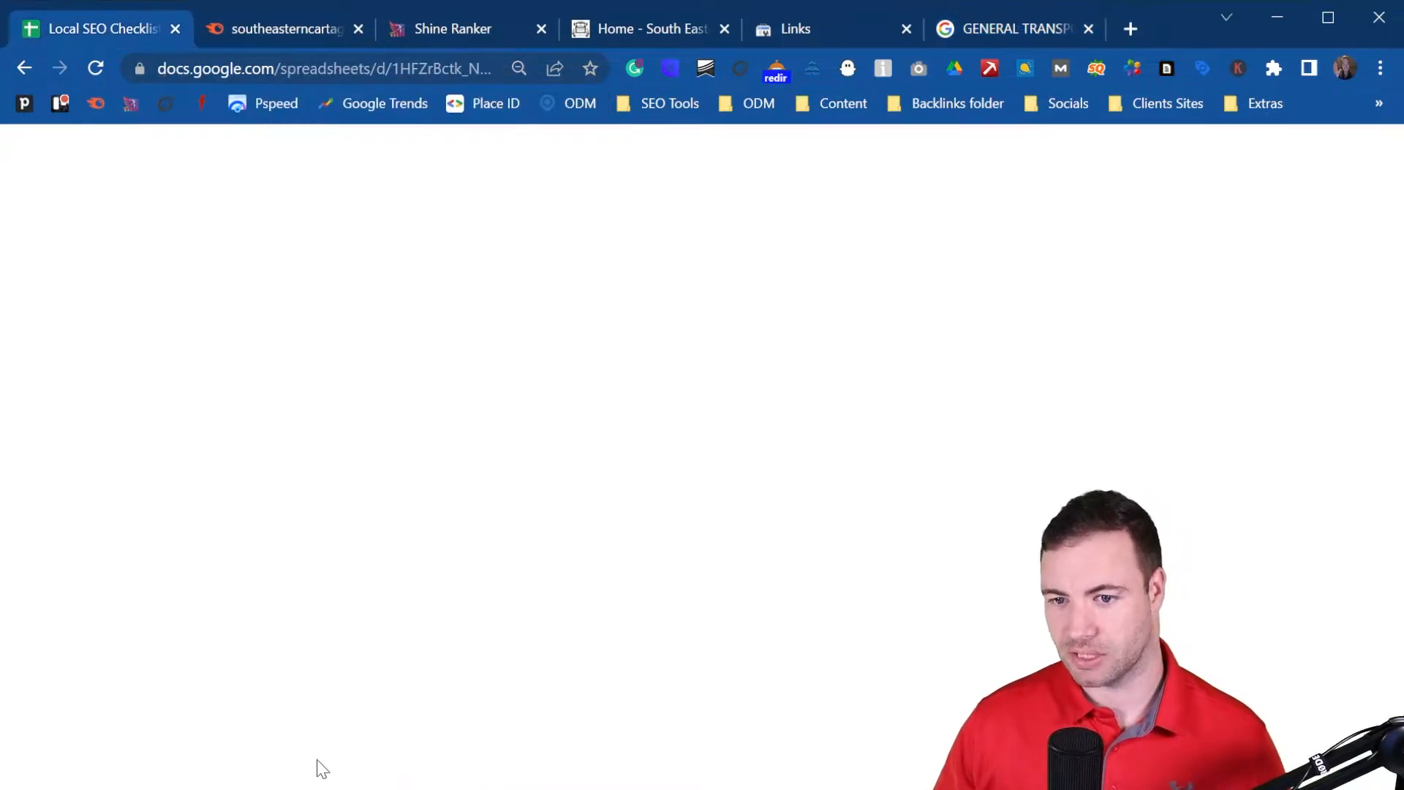
pyautogui.click(103, 590)
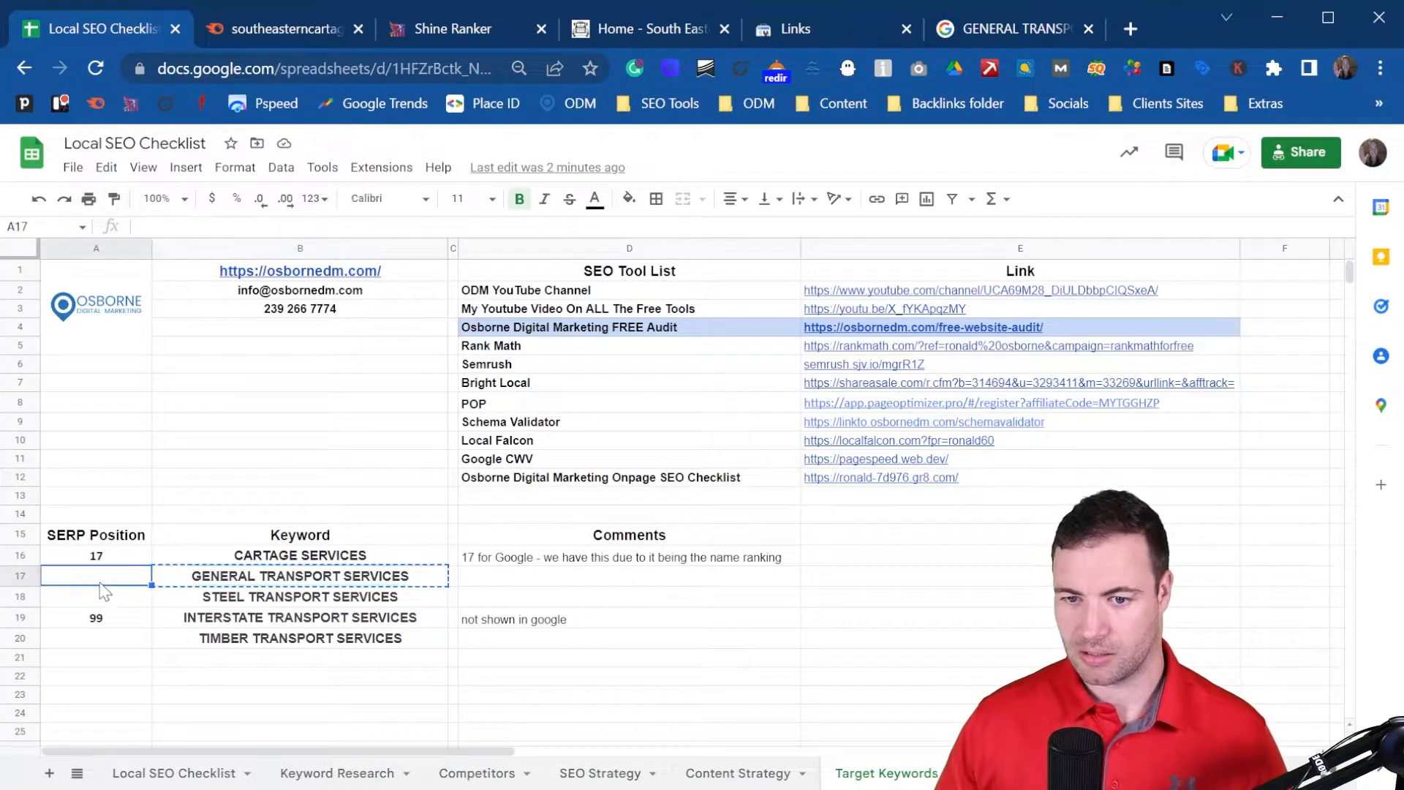
pyautogui.write('23')
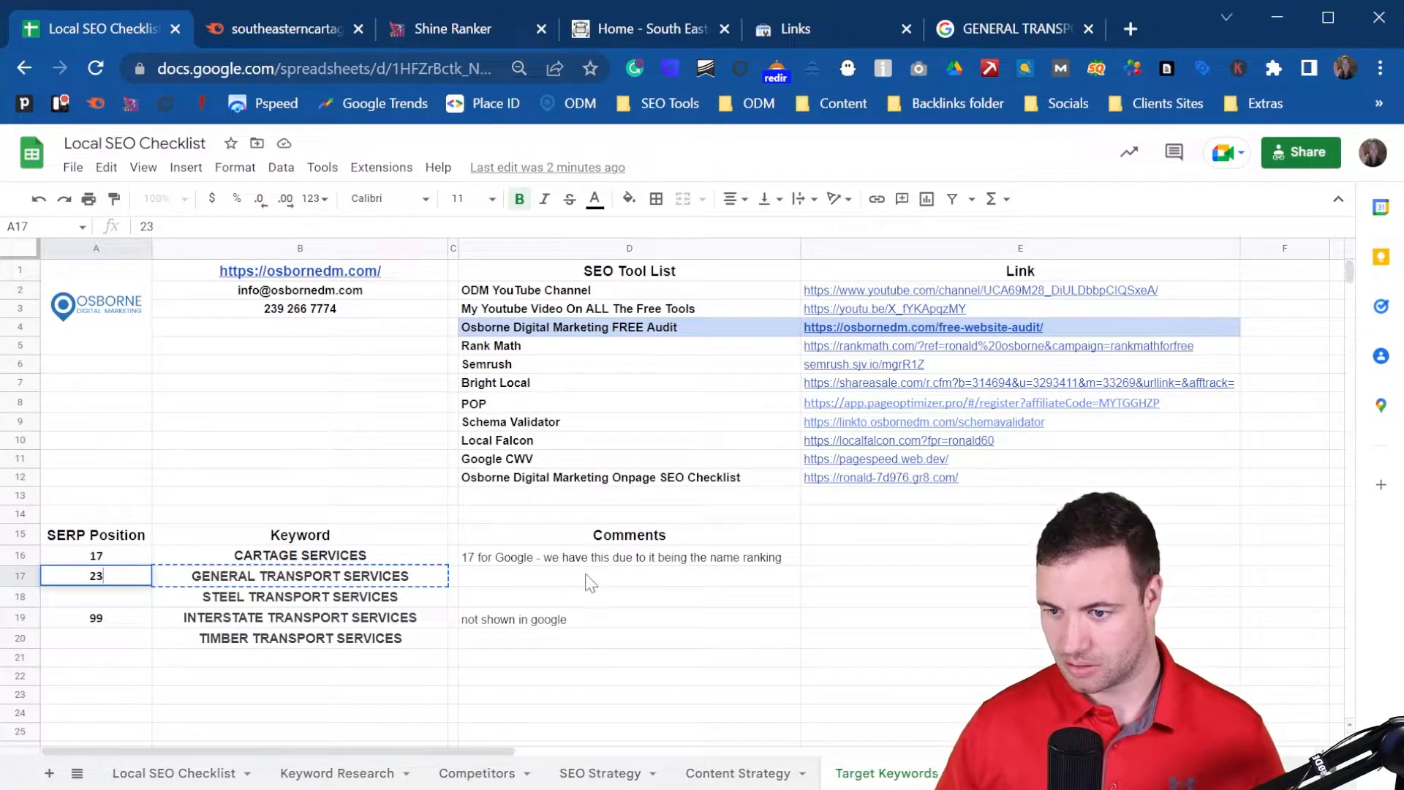
pyautogui.click(591, 578)
pyautogui.write('23 in Google')
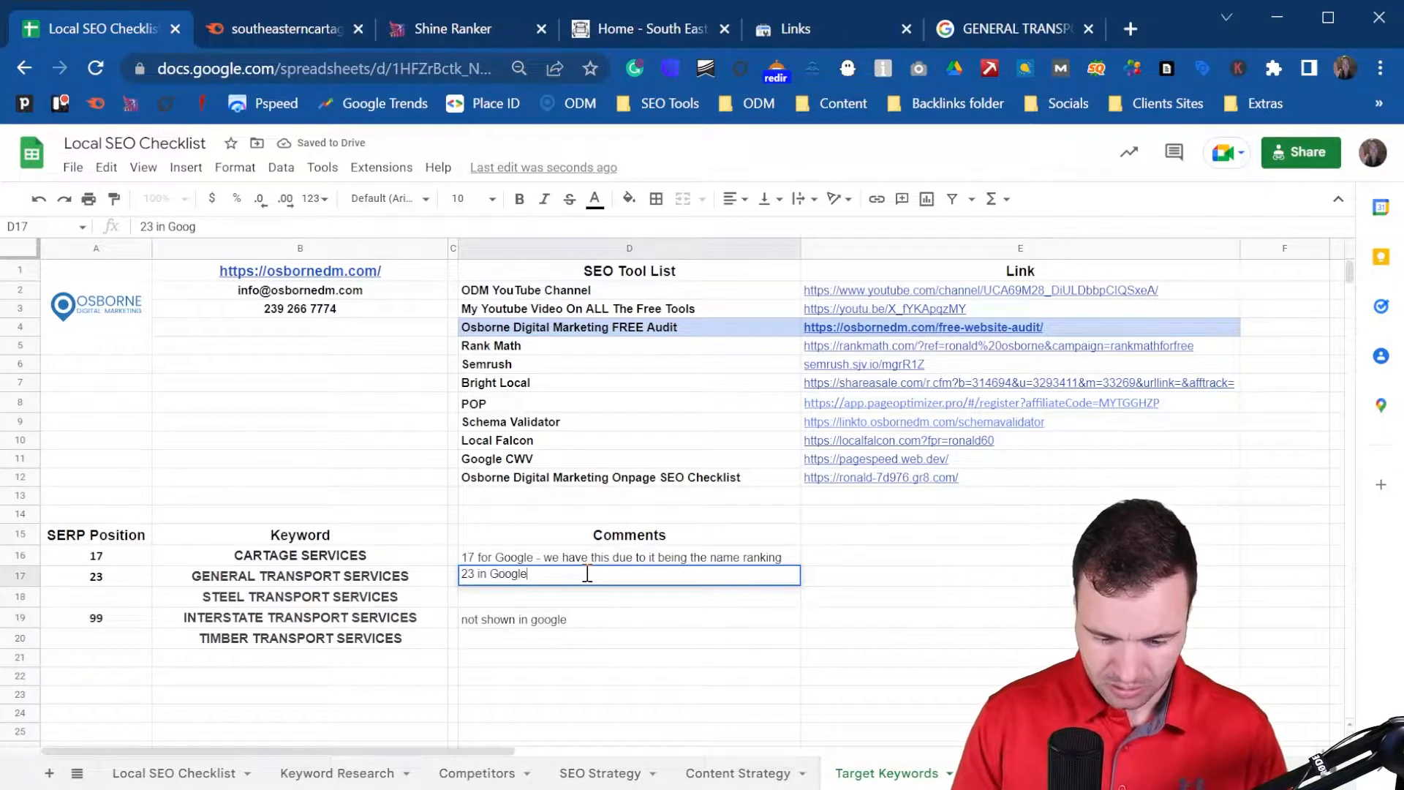
pyautogui.press('Return')
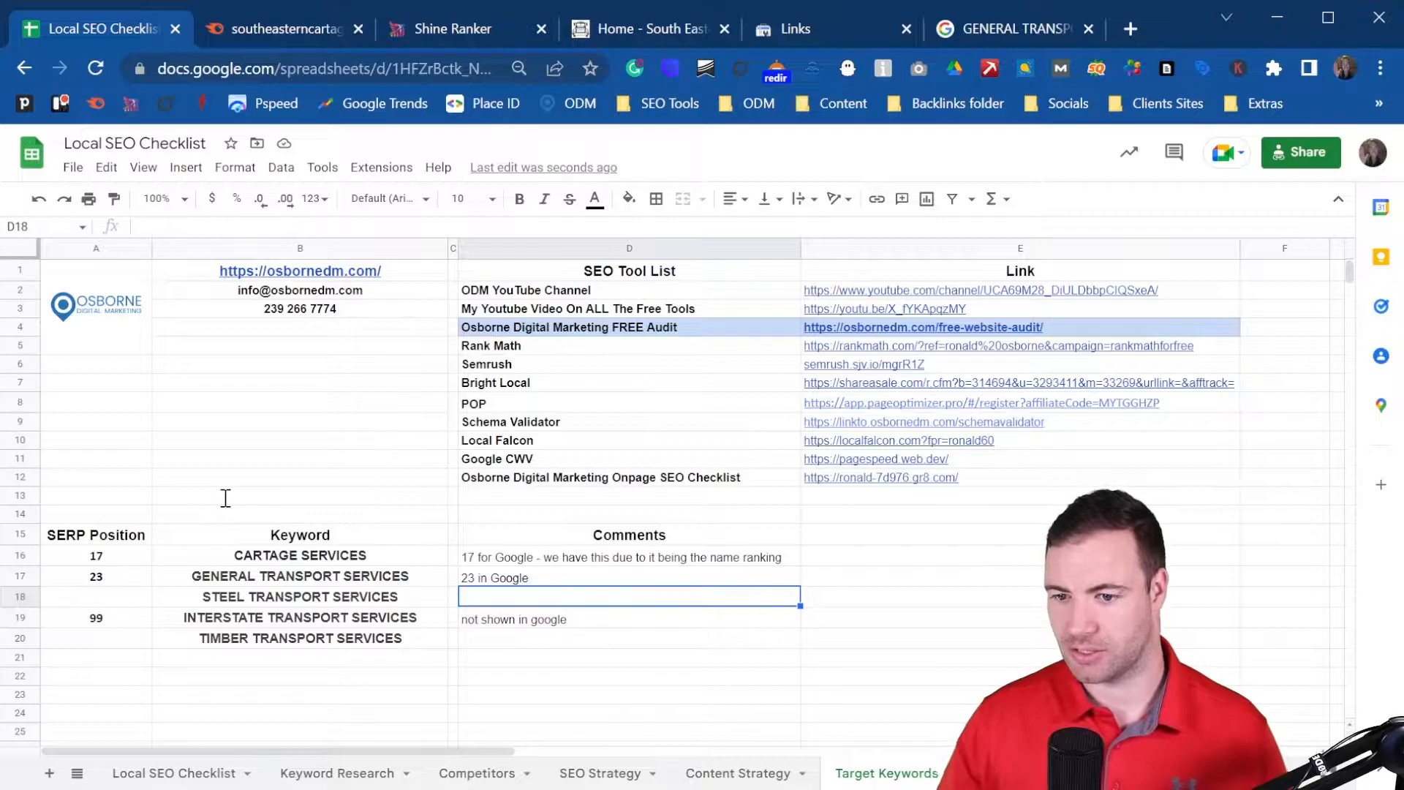
# - Copy the keyword STEEL TRANSPORT SERVICES from the sheet and search Google for it in place of GENERAL TRANSPORT SERVICES
pyautogui.click(235, 601)
pyautogui.hotkey('ctrl', 'c')
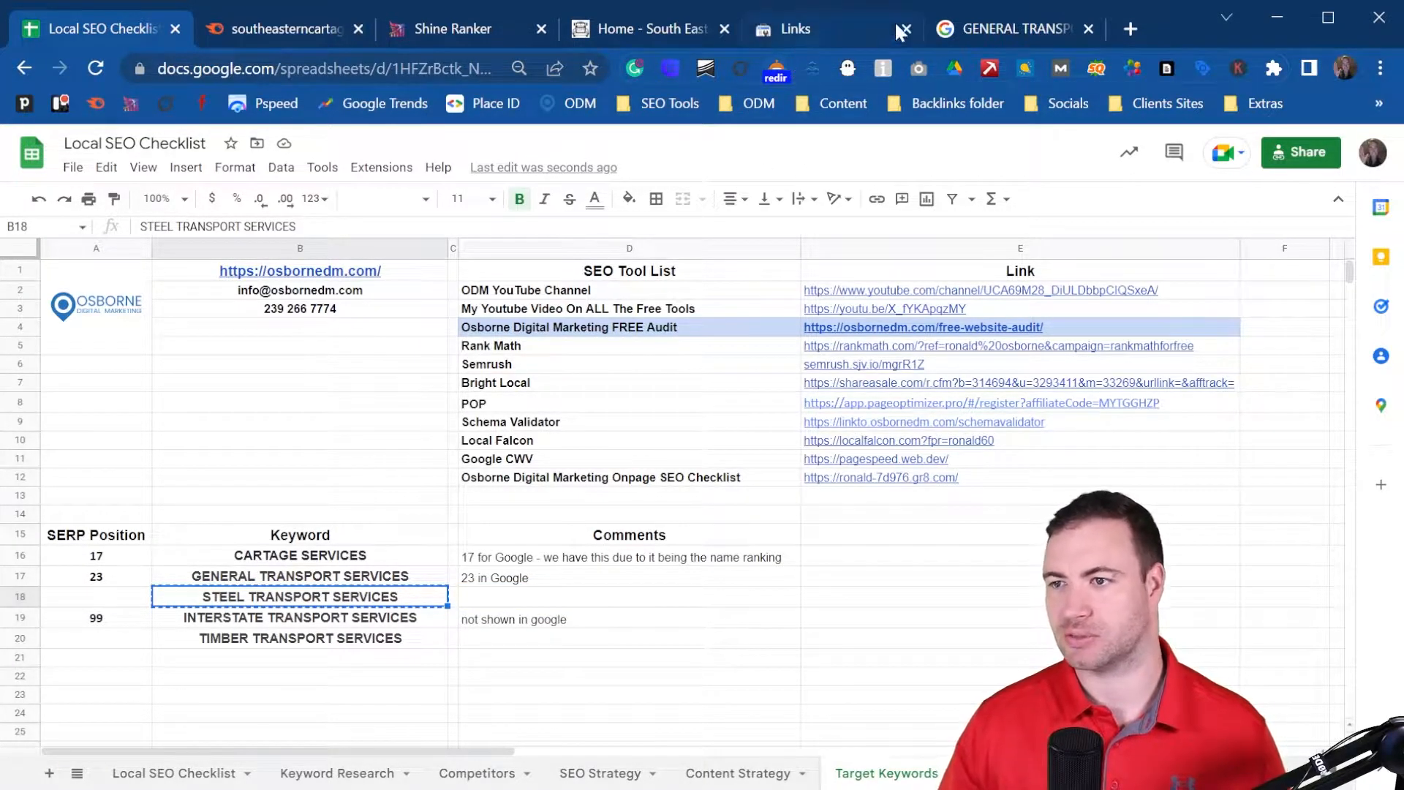
pyautogui.click(974, 28)
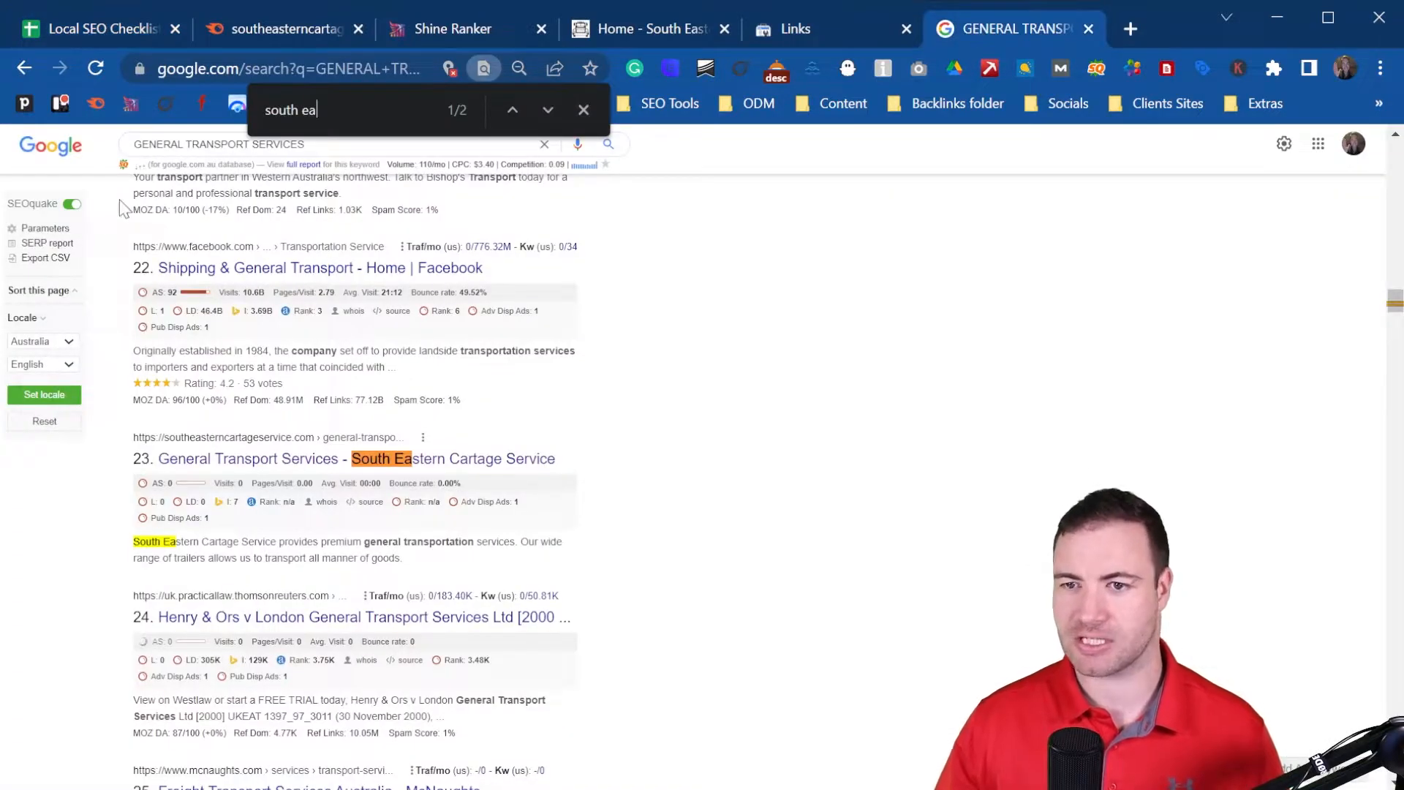
pyautogui.tripleClick(133, 145)
pyautogui.hotkey('ctrl', 'v')
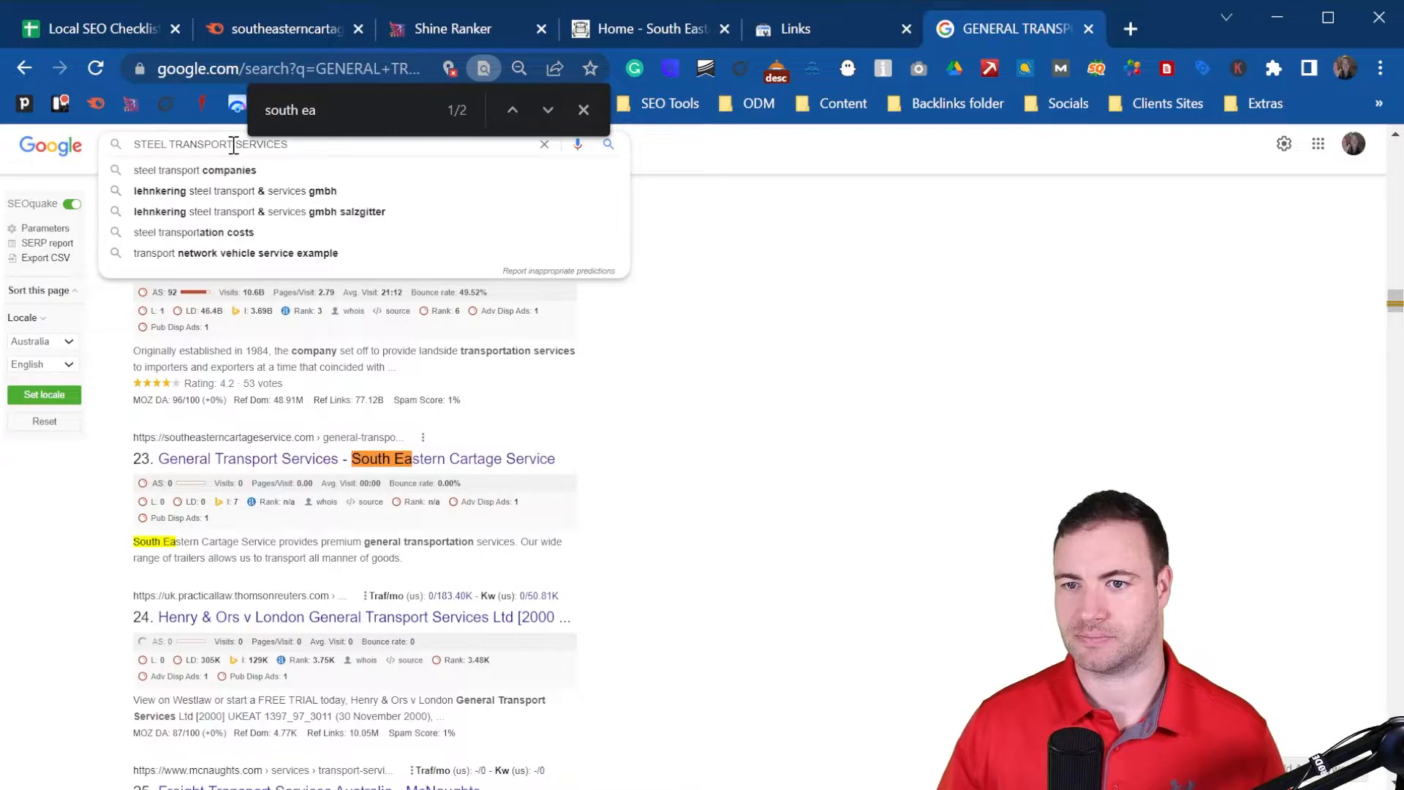
pyautogui.press('Return')
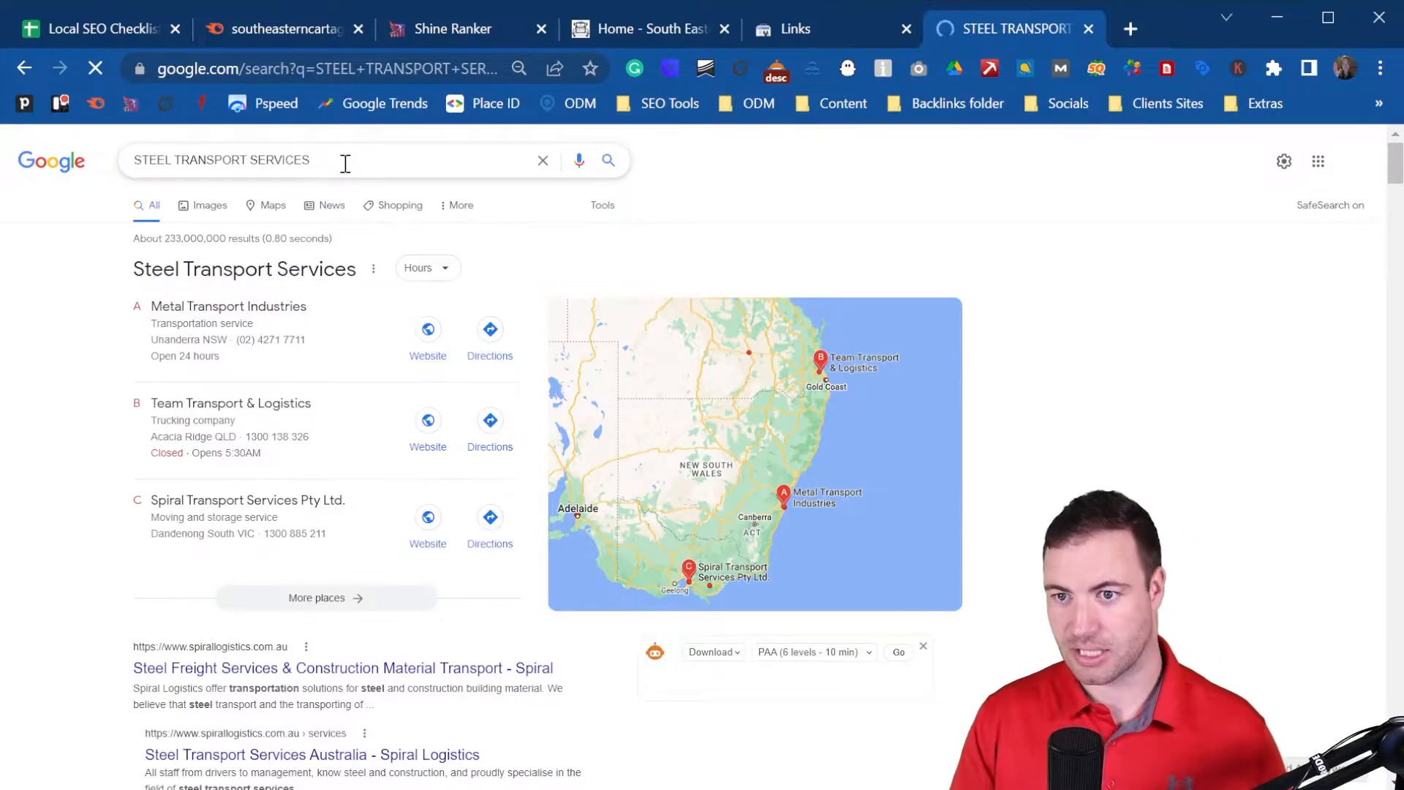
# - Search within the STEEL TRANSPORT SERVICES results page for "south ea" to locate the client's listing
pyautogui.hotkey('ctrl', 'f')
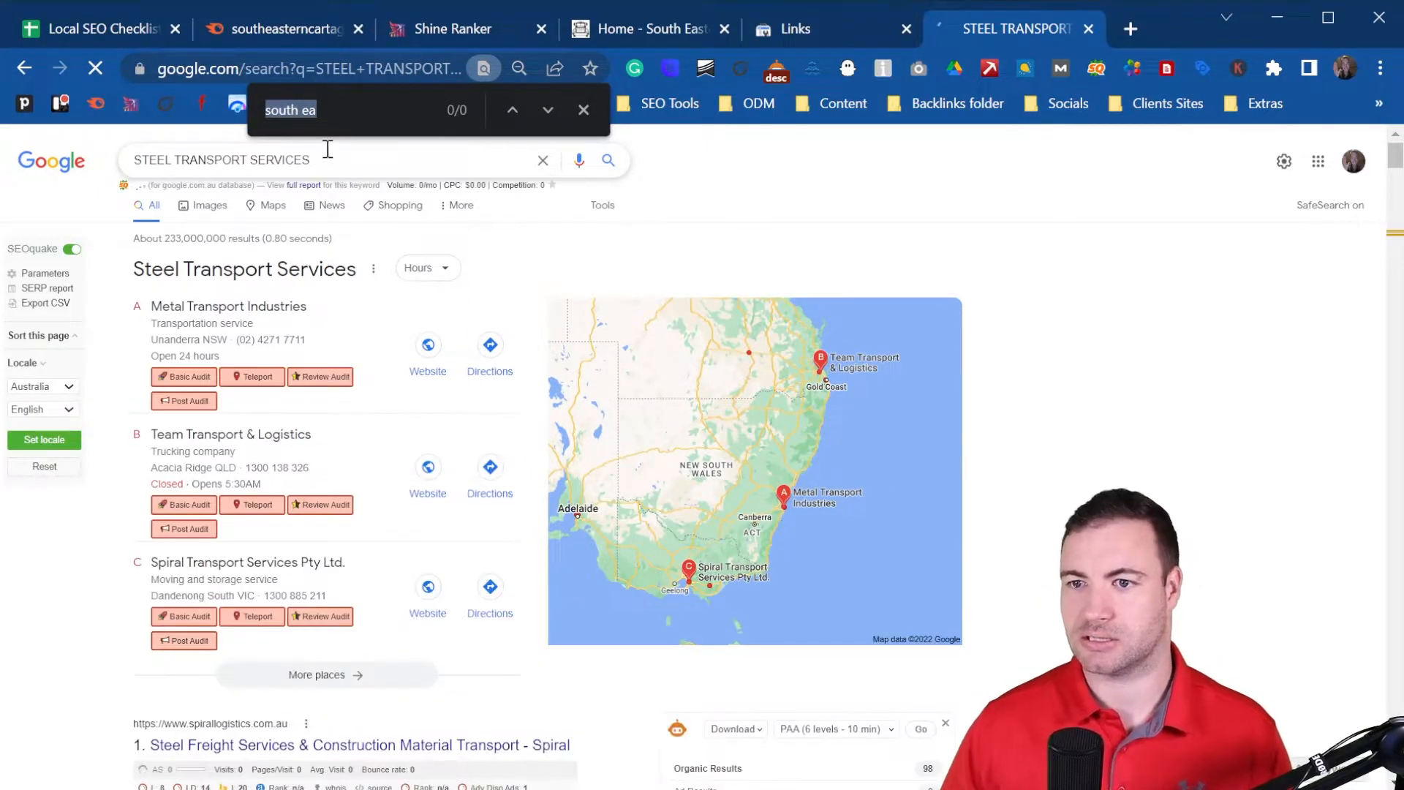
pyautogui.click(343, 111)
pyautogui.press('Return')
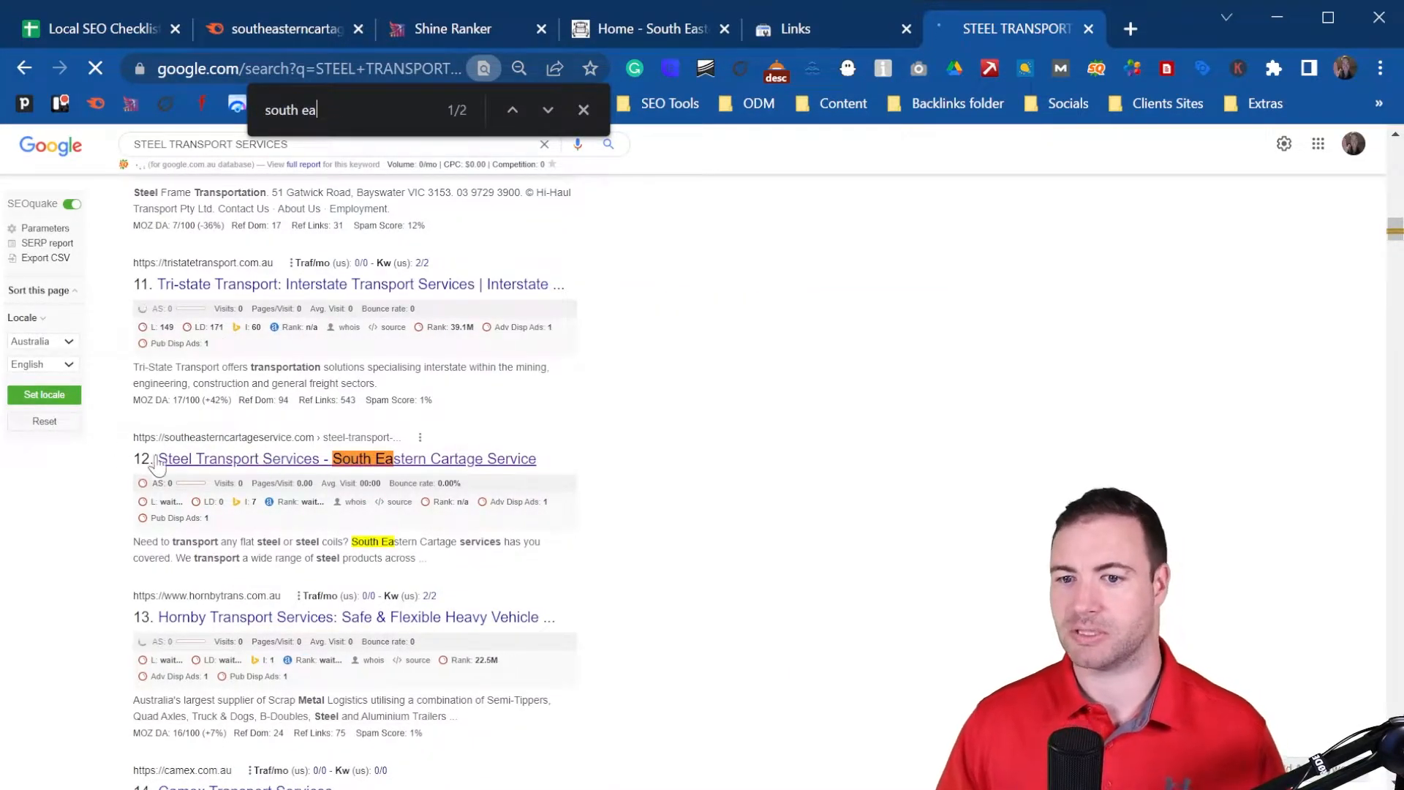
# - Enter SERP position 12 and the comment "12 in Google" for STEEL TRANSPORT SERVICES in the Local SEO Checklist
pyautogui.click(265, 19)
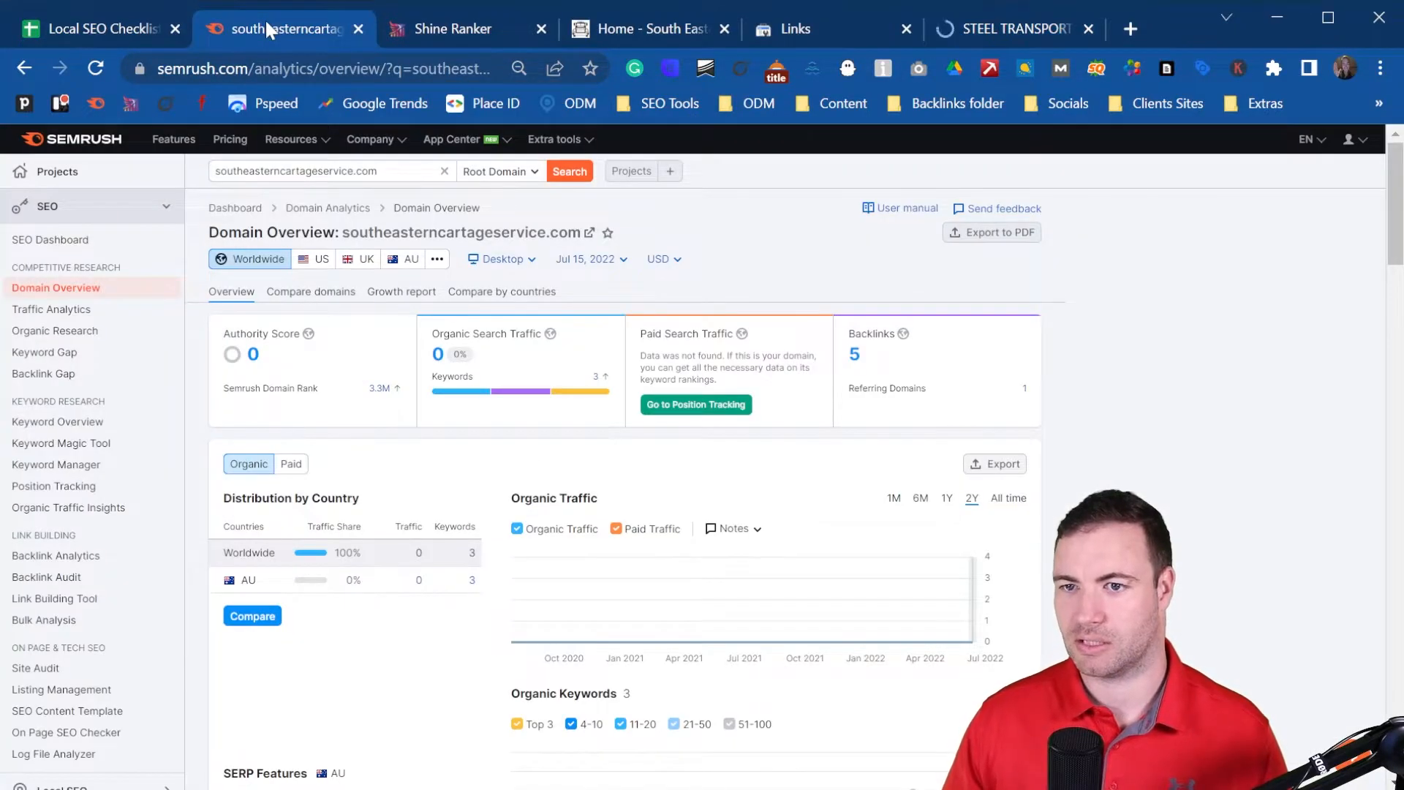
pyautogui.click(111, 33)
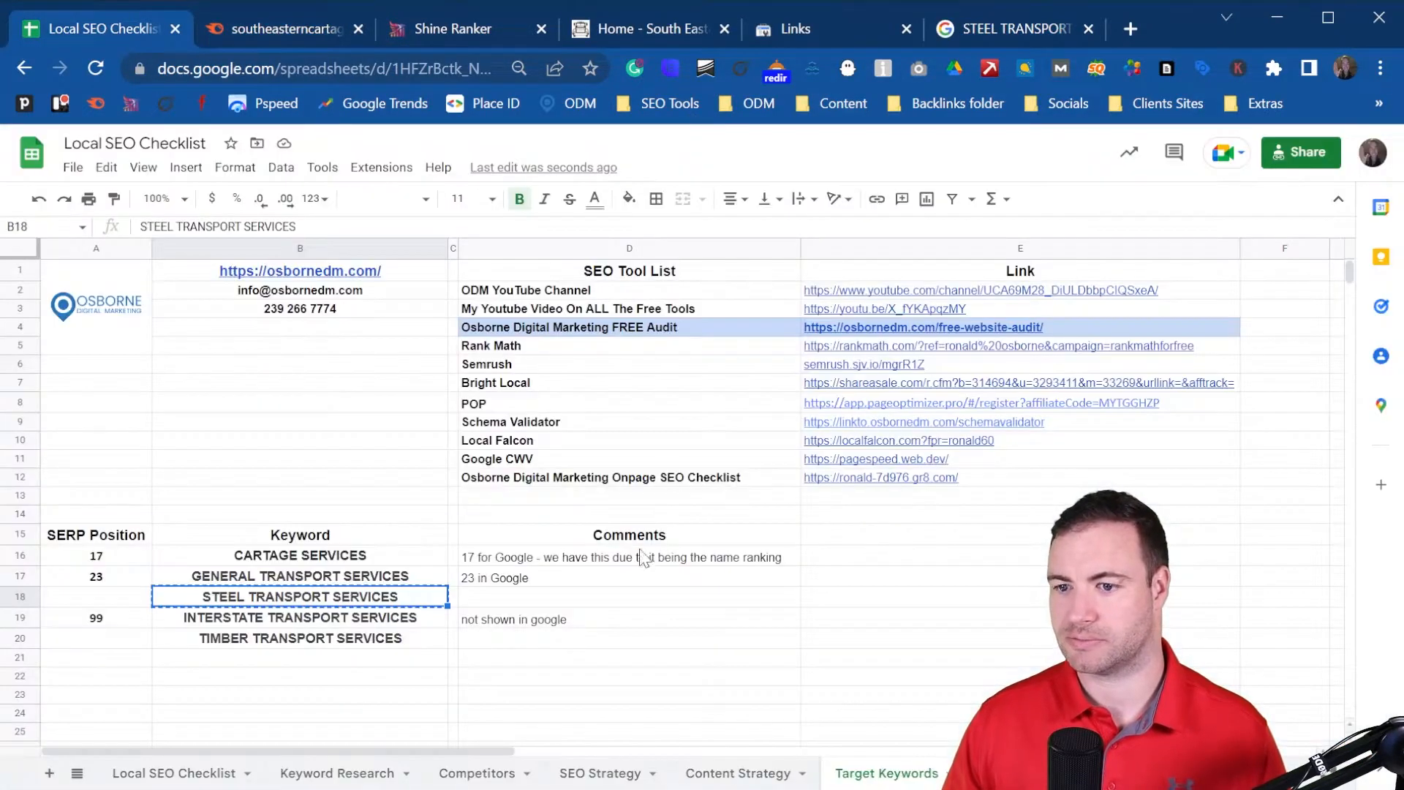
pyautogui.click(110, 598)
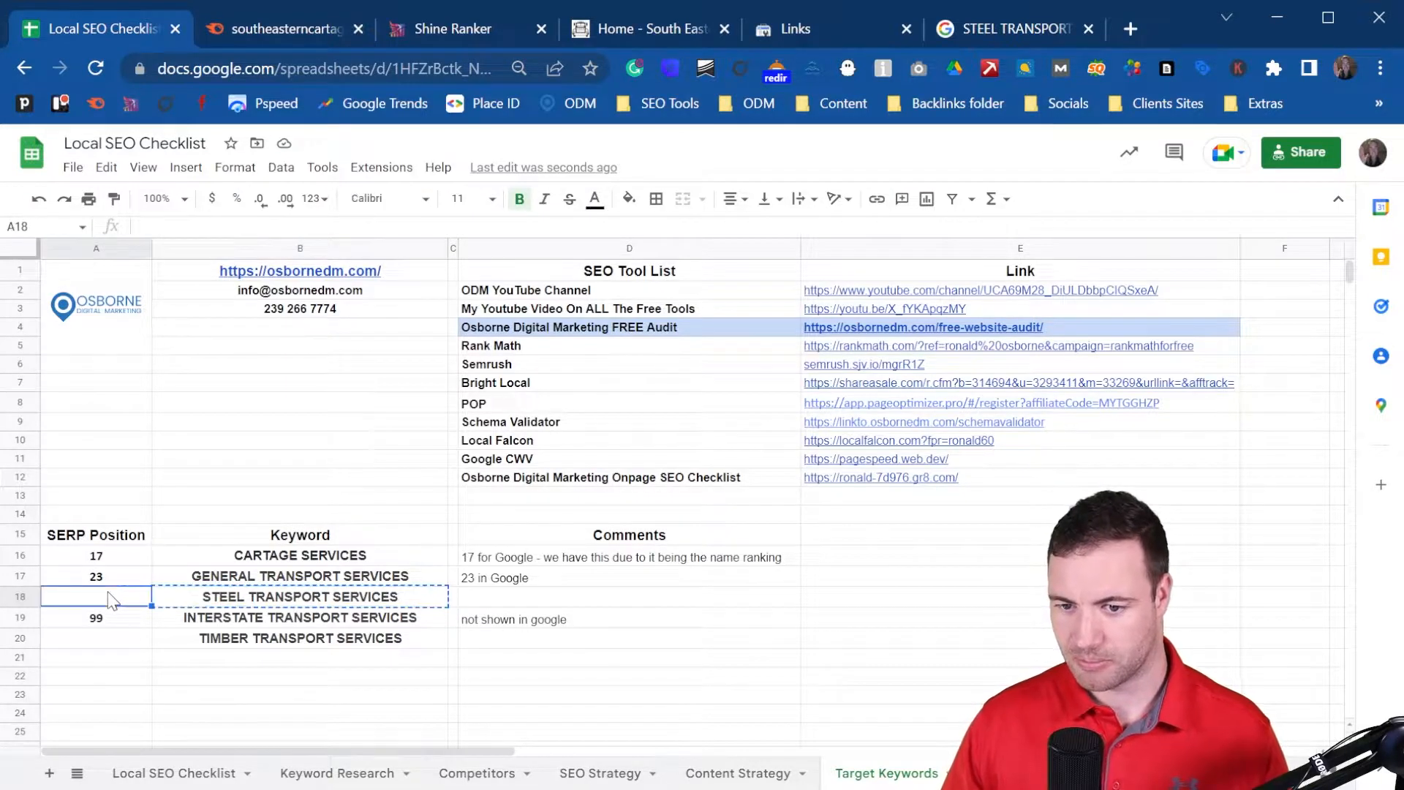
pyautogui.write('12')
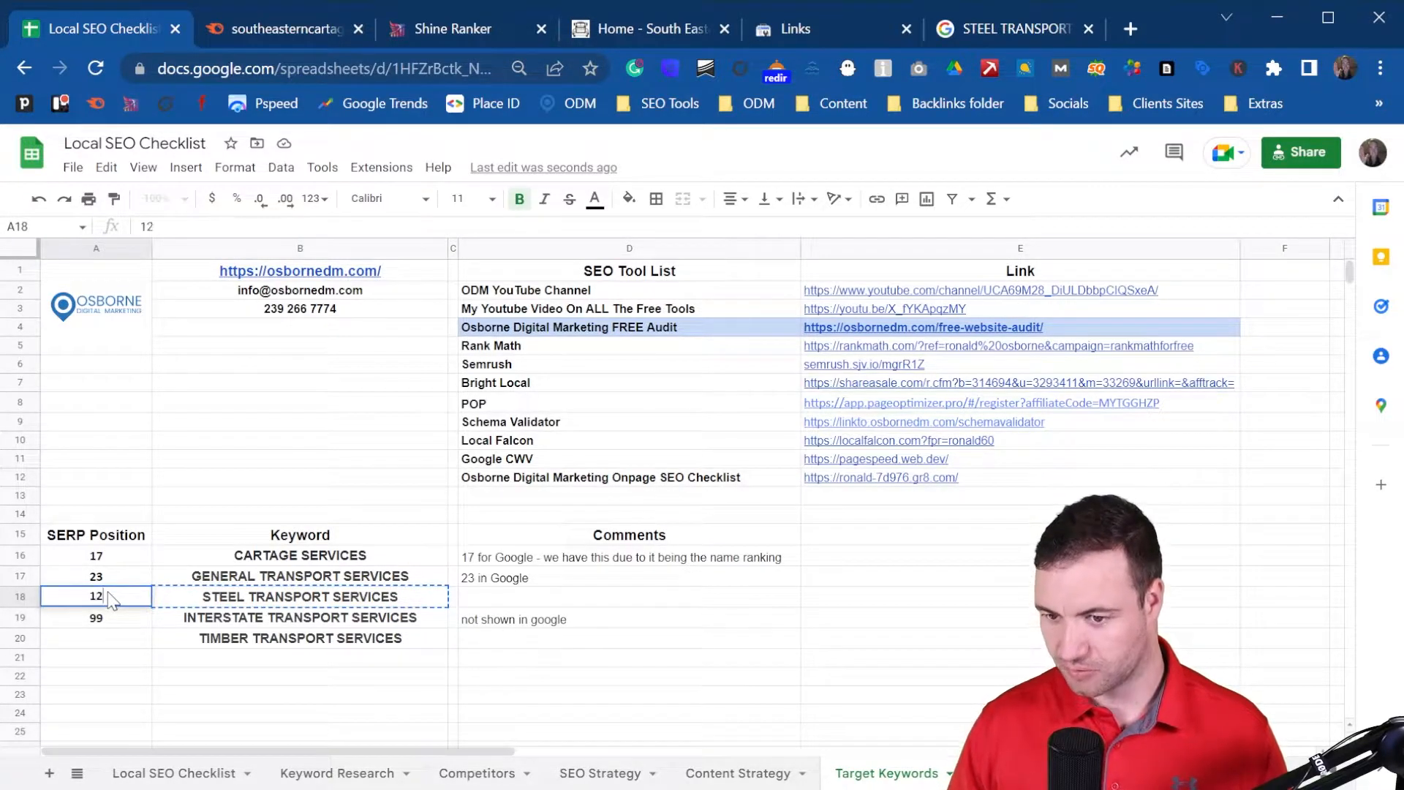
pyautogui.click(477, 599)
pyautogui.write('12 in')
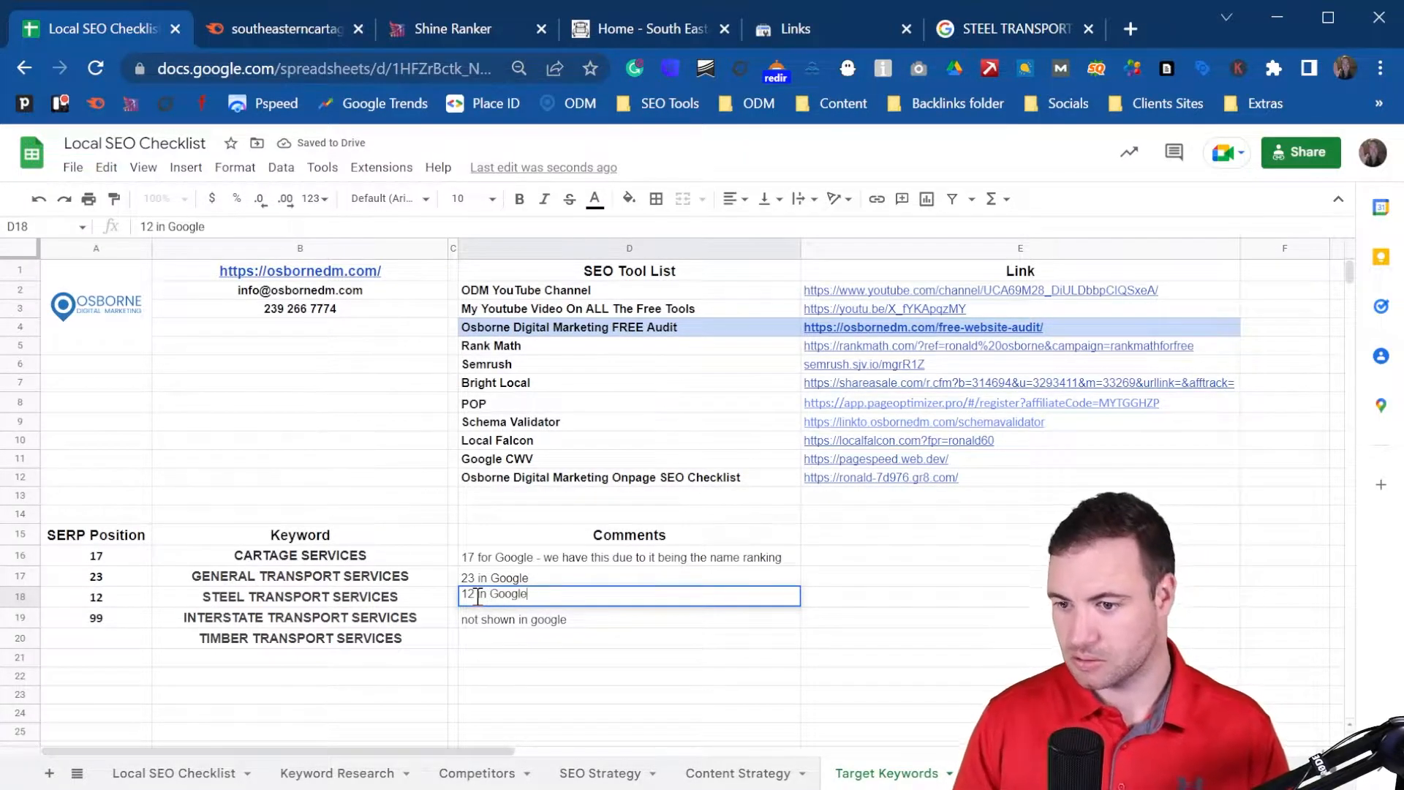
pyautogui.write(' Google')
# - Copy the keyword TIMBER TRANSPORT SERVICES from the sheet and search Google for it in place of STEEL TRANSPORT SERVICES
pyautogui.click(263, 645)
pyautogui.hotkey('ctrl', 'c')
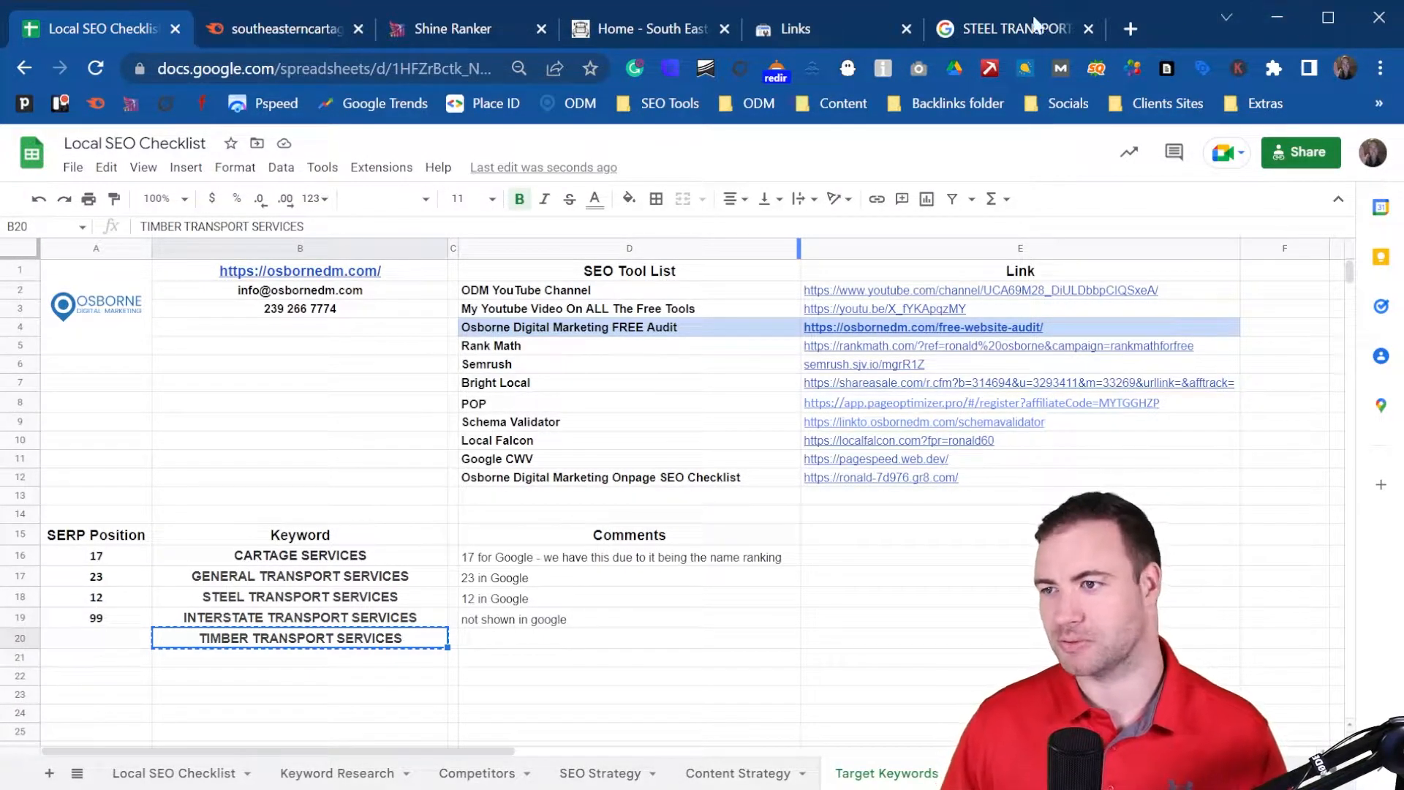
pyautogui.click(1027, 27)
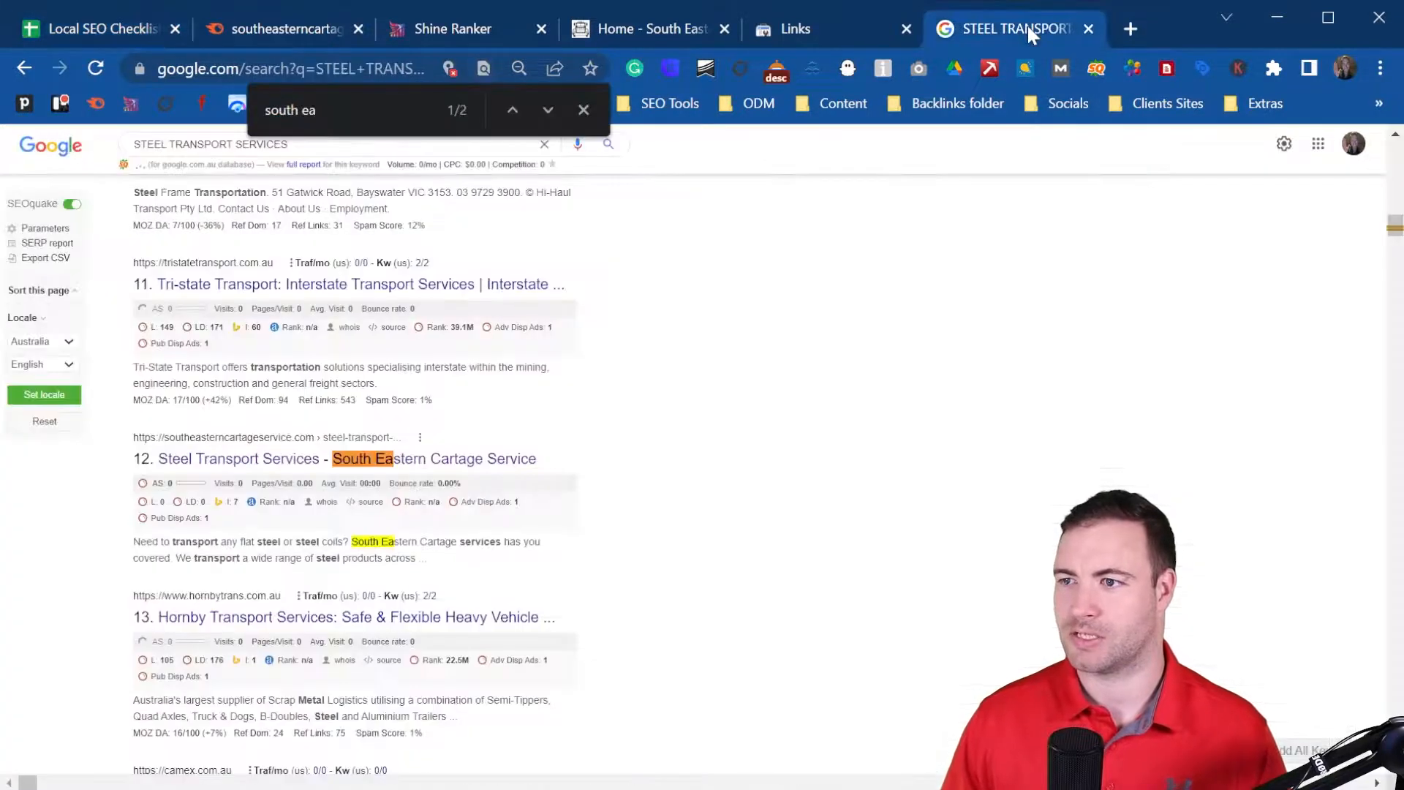
pyautogui.scroll(8, 321, 150)
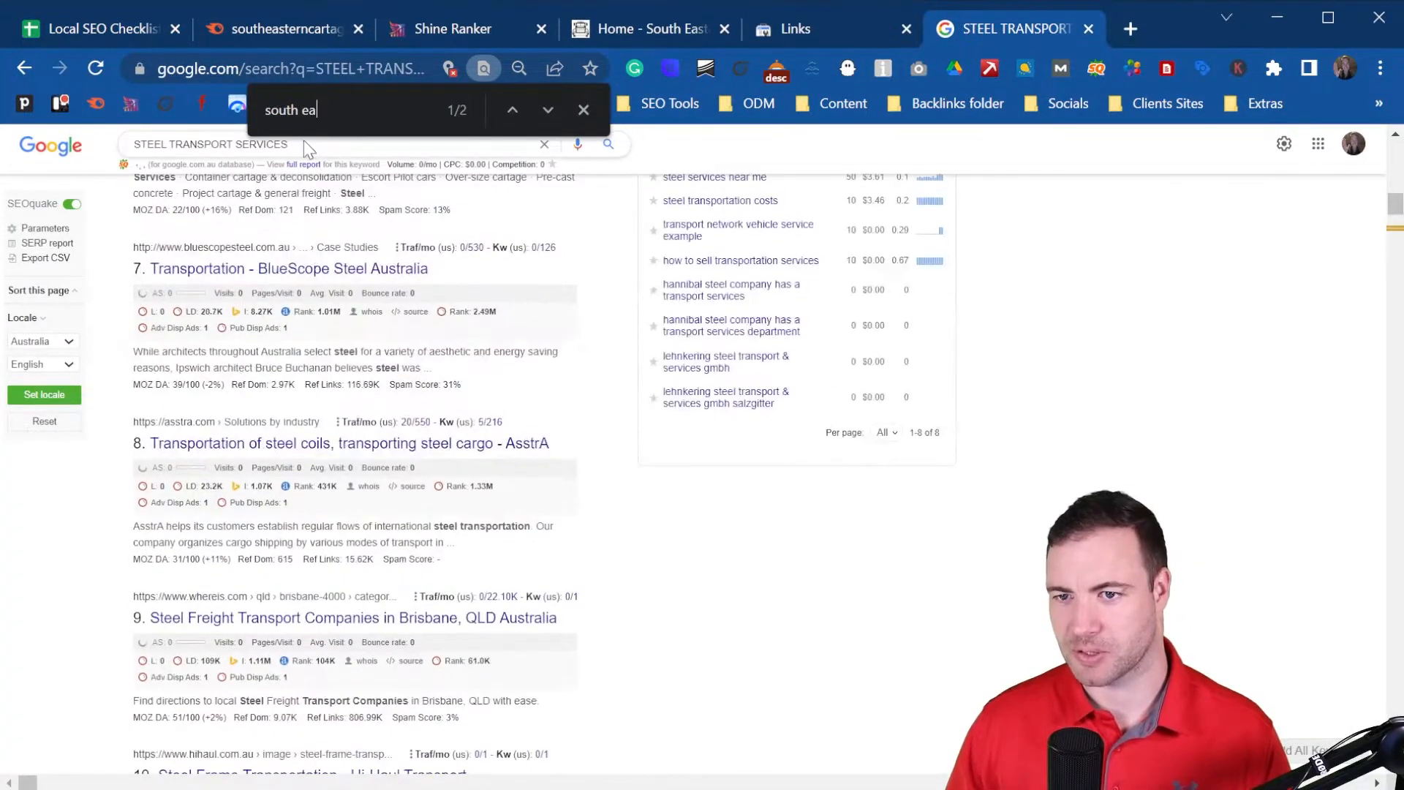
pyautogui.click(293, 146)
pyautogui.tripleClick(144, 146)
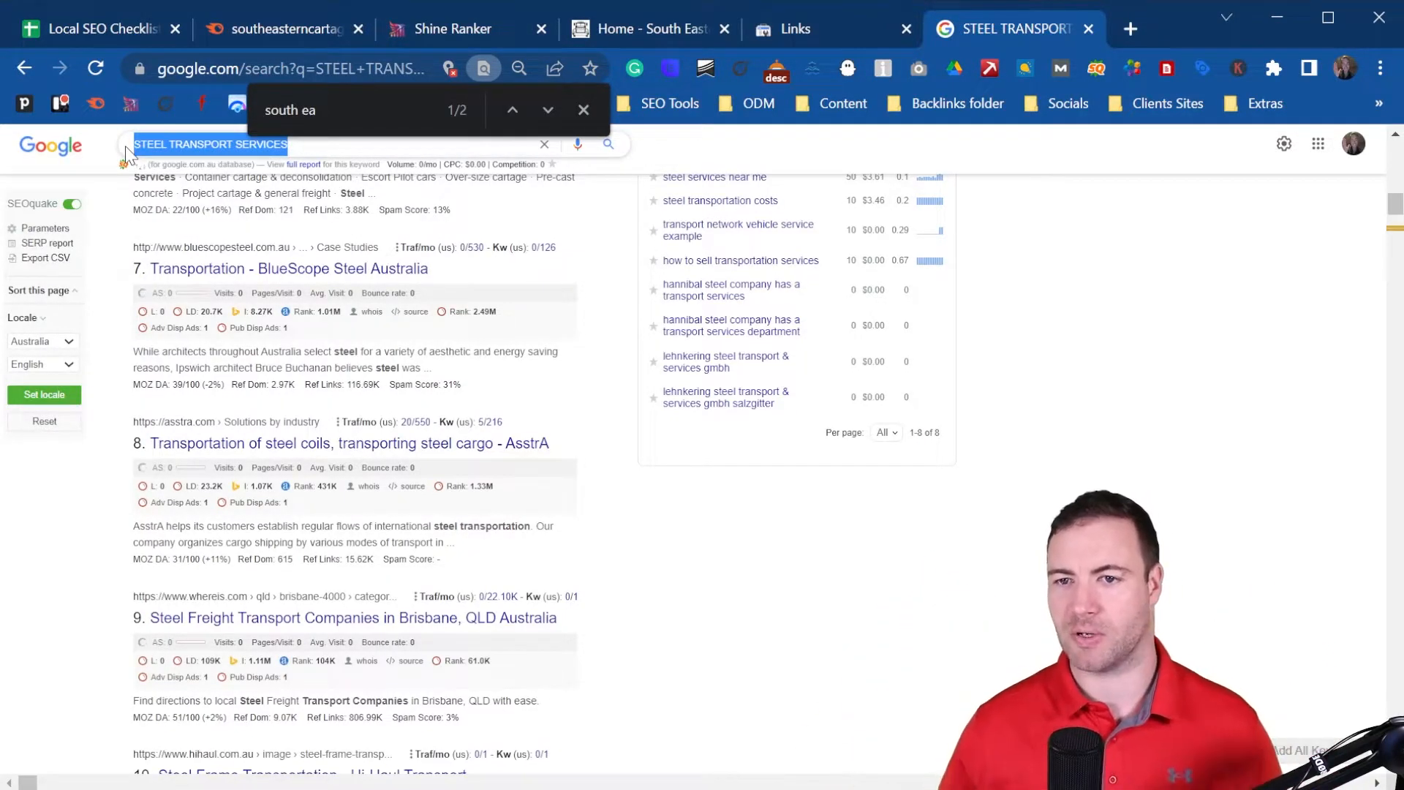
pyautogui.hotkey('ctrl', 'v')
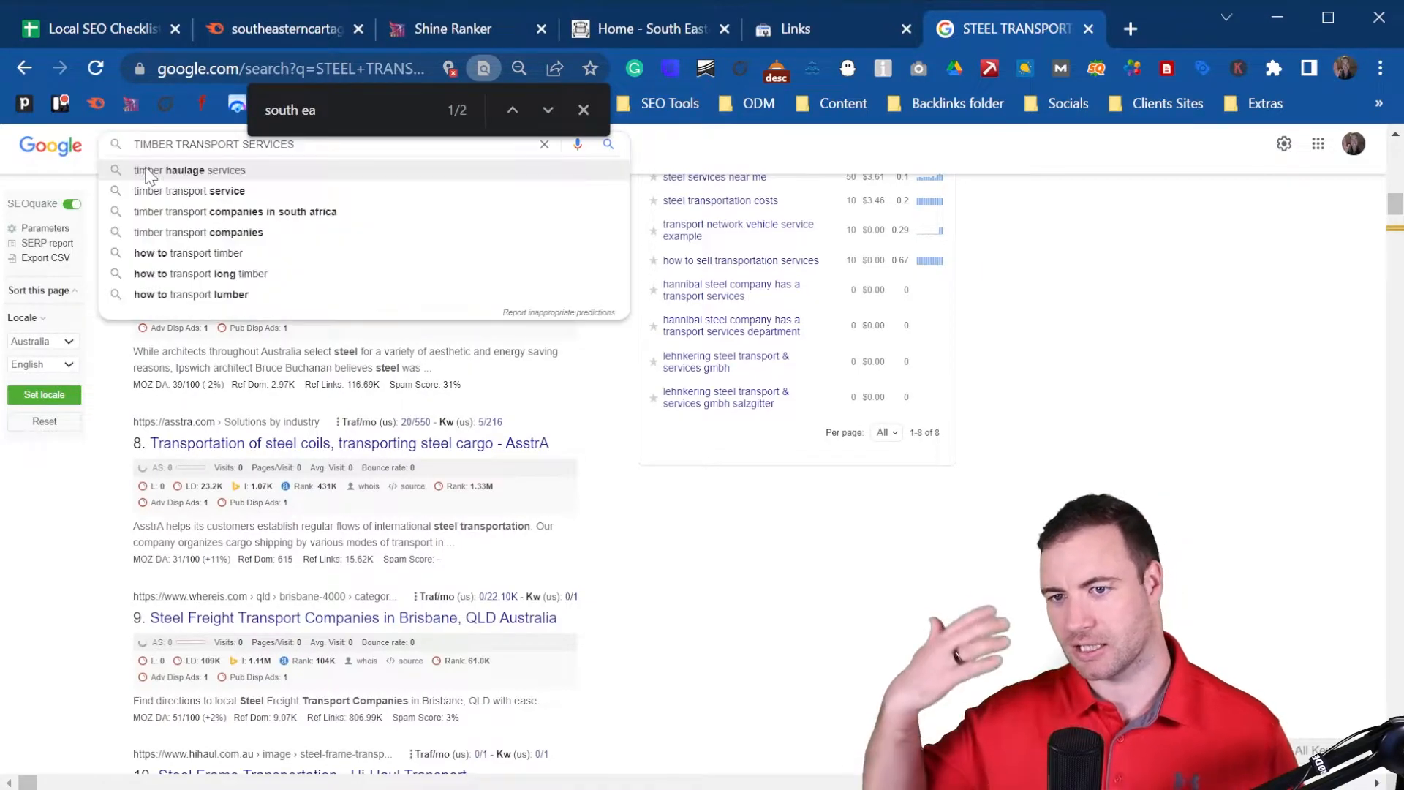
pyautogui.press('Return')
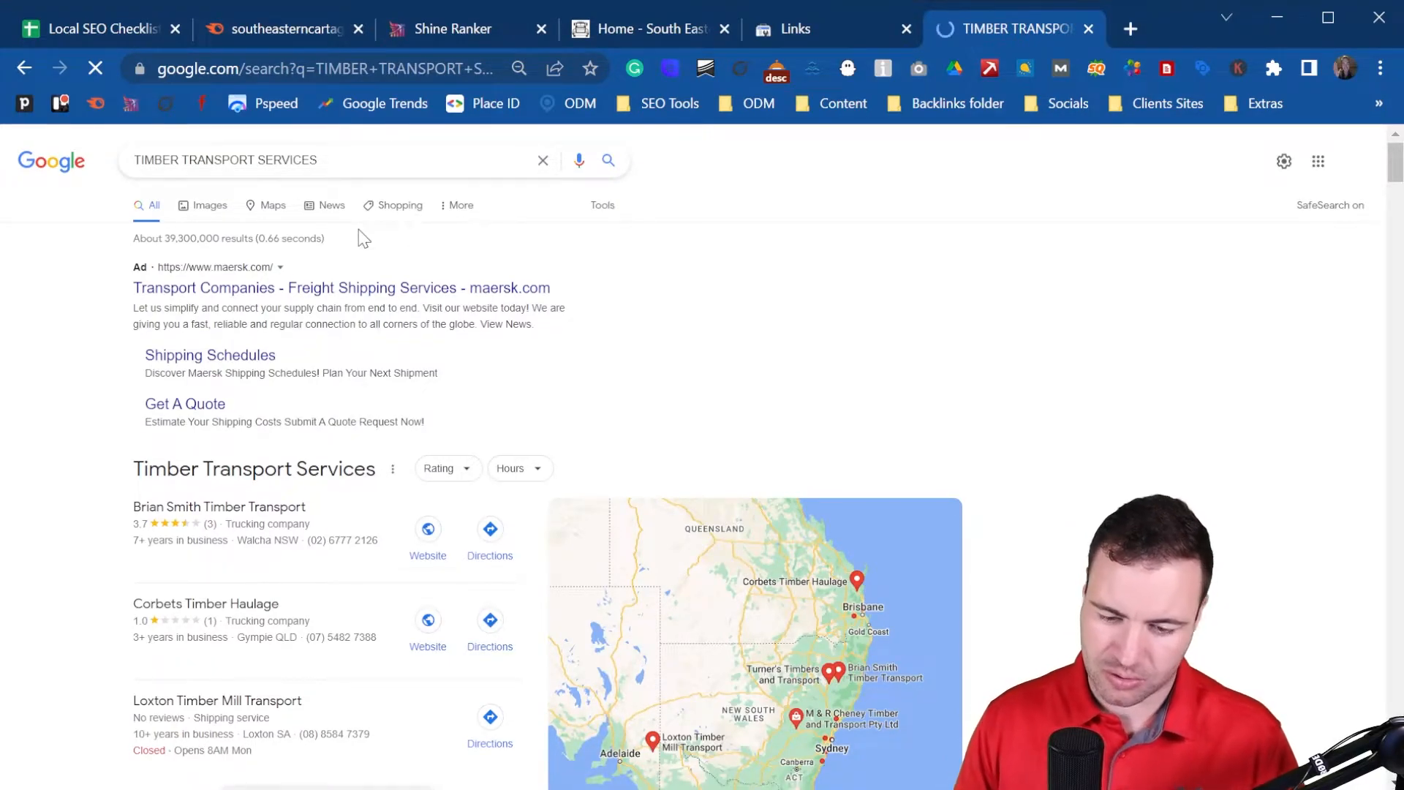
# - Search within the TIMBER TRANSPORT SERVICES results page for "south ea" to locate the client's listing
pyautogui.hotkey('ctrl', 'f')
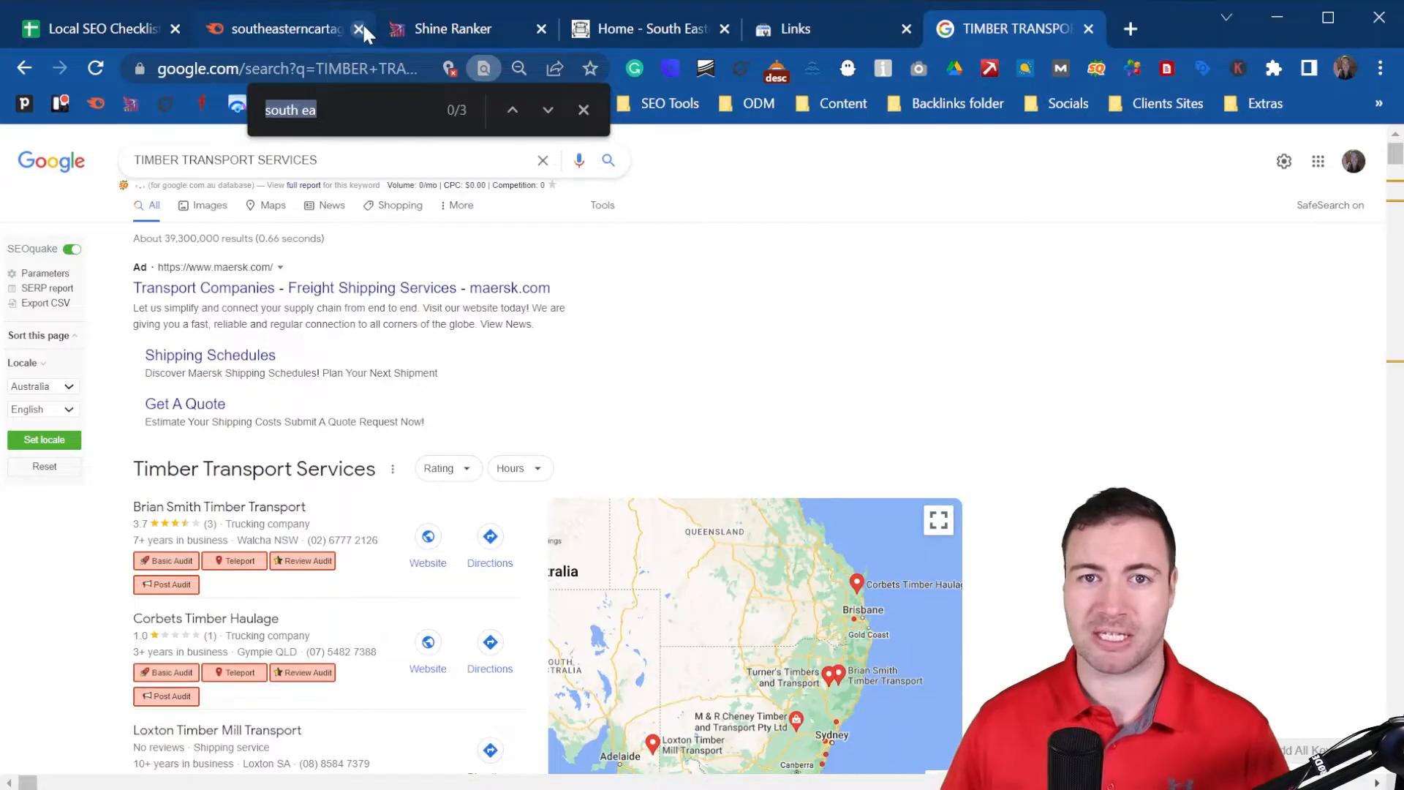
pyautogui.click(359, 113)
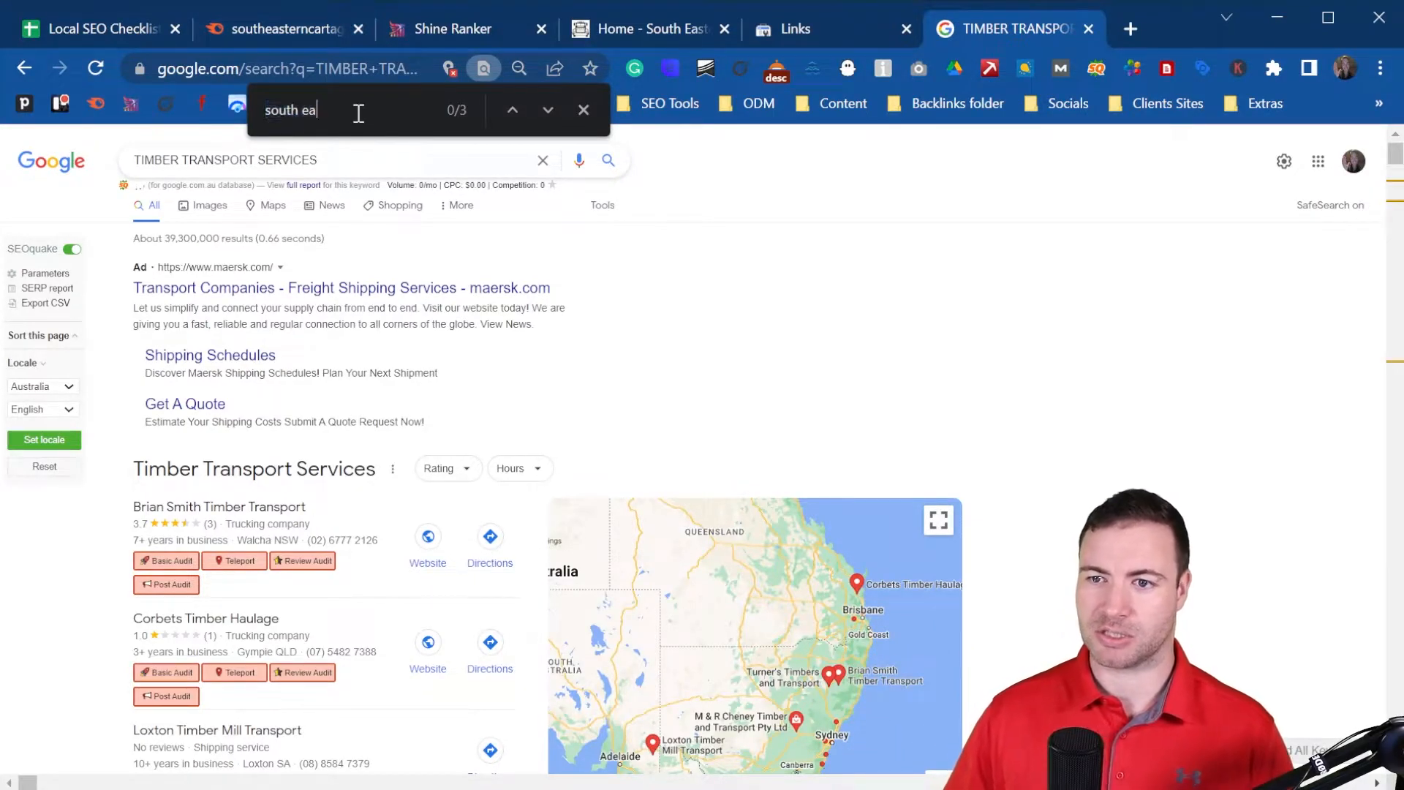
pyautogui.press('Return')
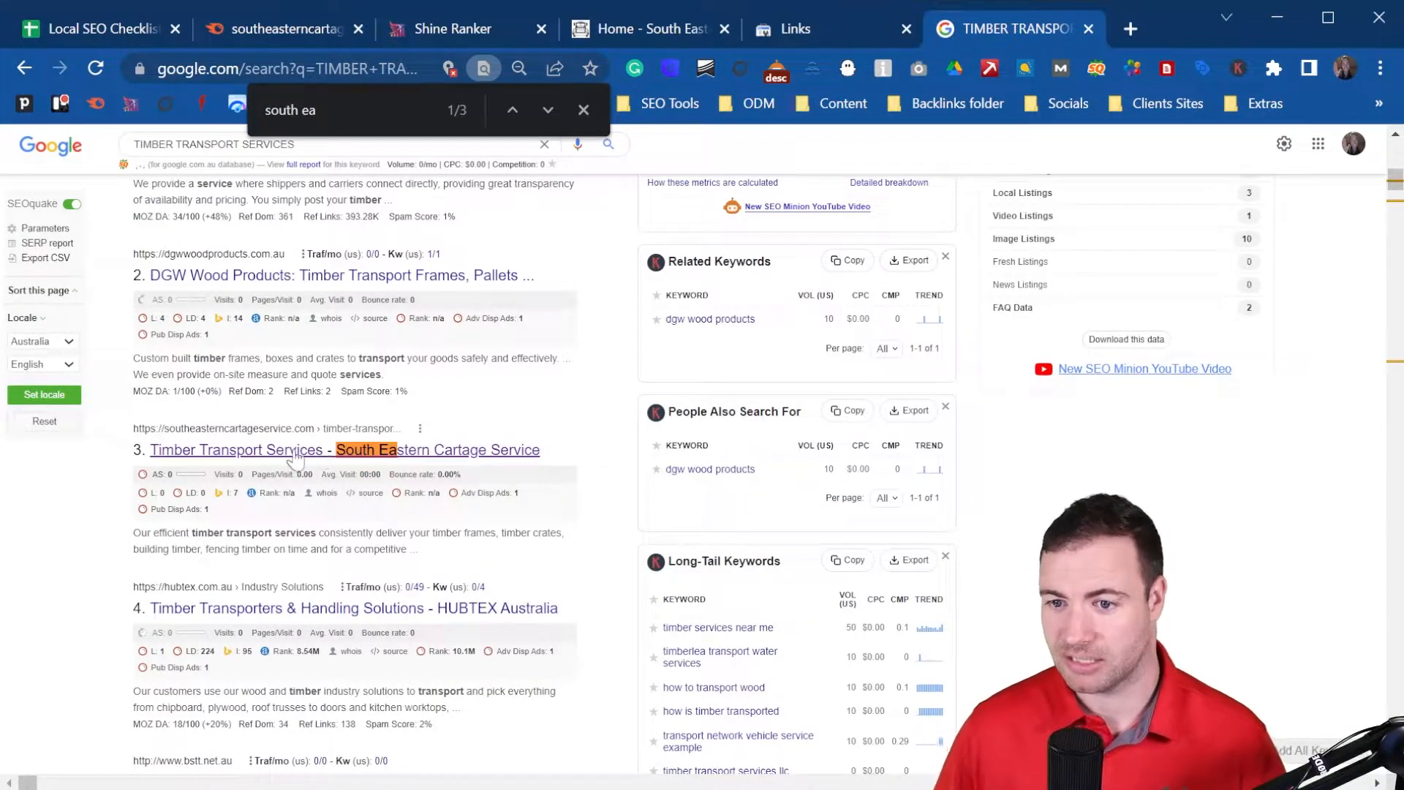
pyautogui.scroll(4, 296, 475)
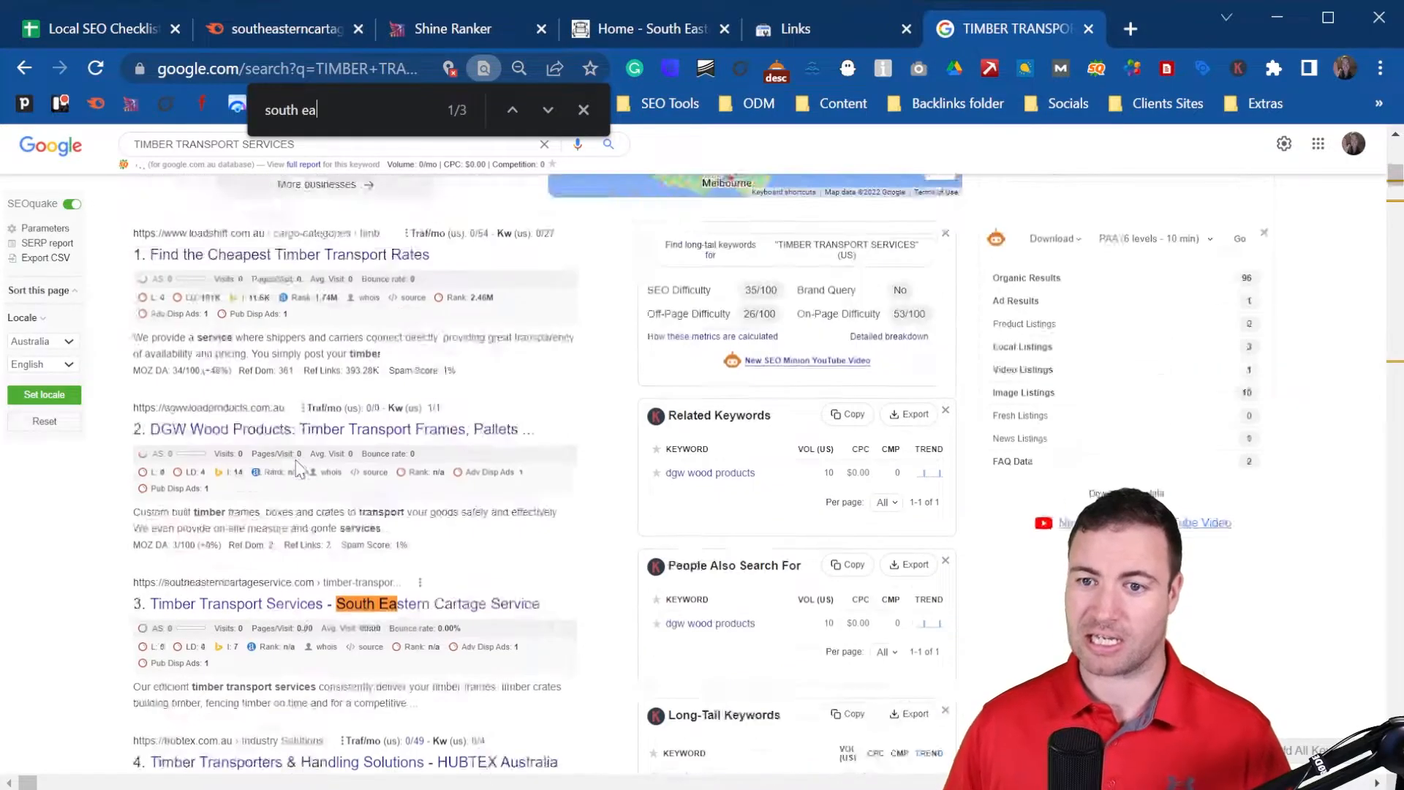
pyautogui.scroll(-2, 297, 477)
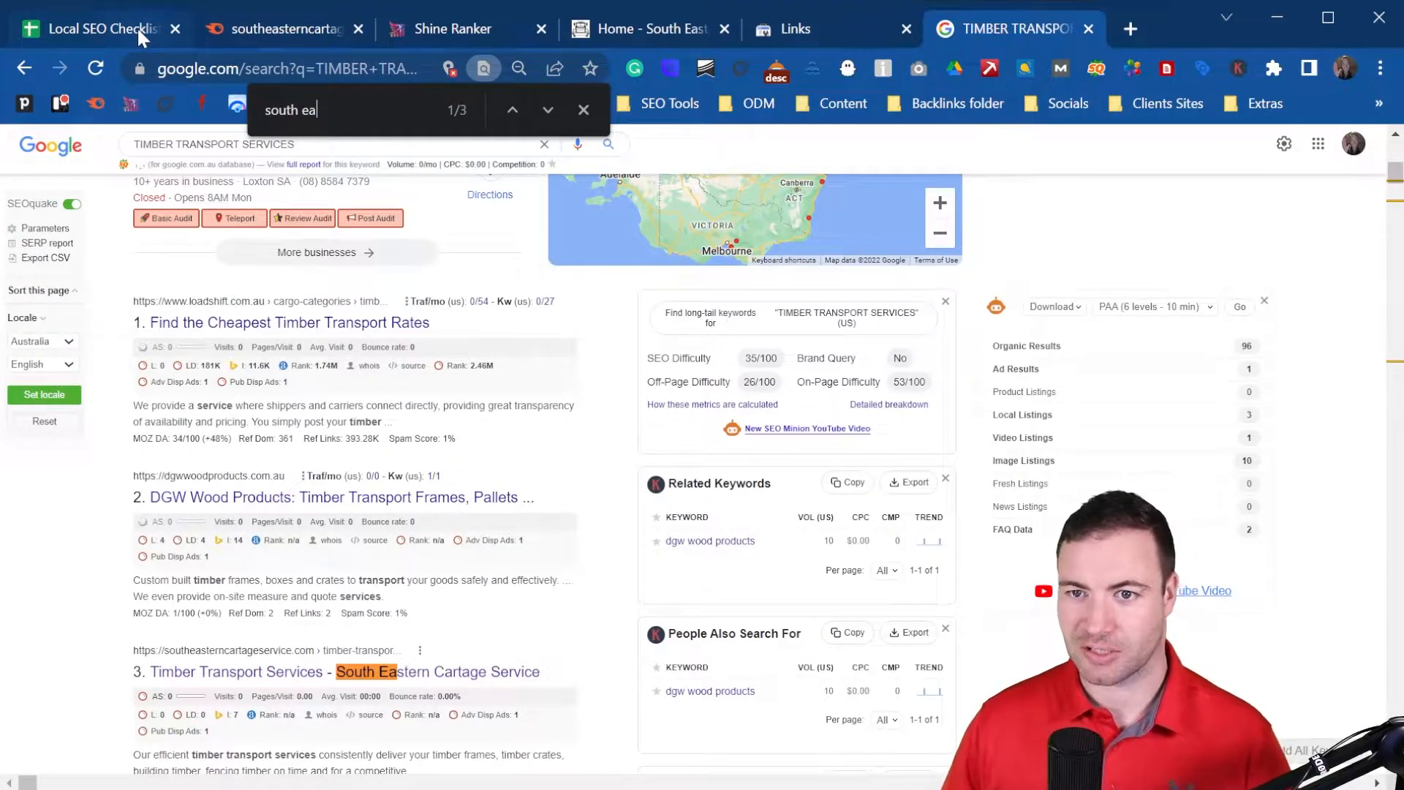
# - Enter SERP position 3 and the comment "3 in google" for TIMBER TRANSPORT SERVICES in the Local SEO Checklist
pyautogui.click(182, 37)
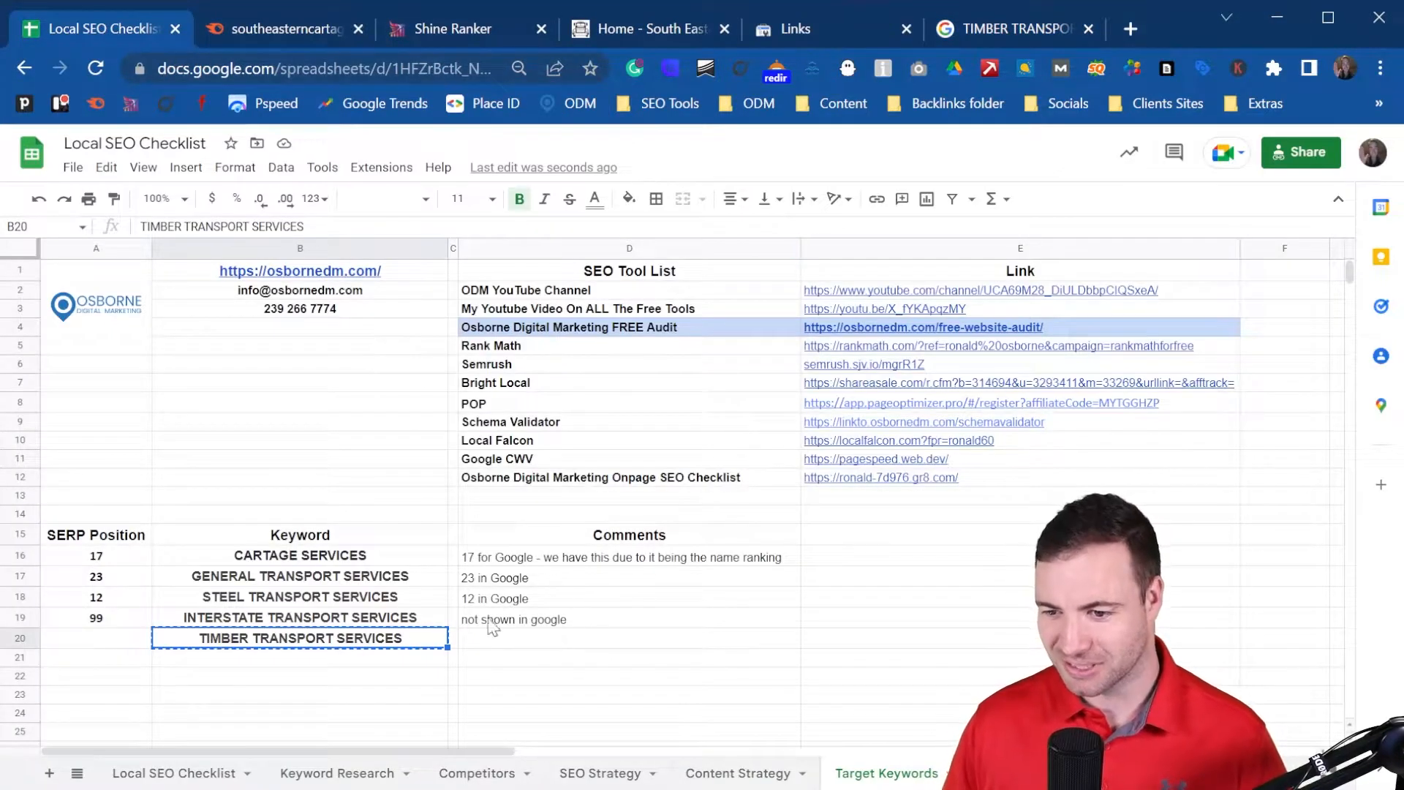
pyautogui.click(121, 650)
pyautogui.write('3')
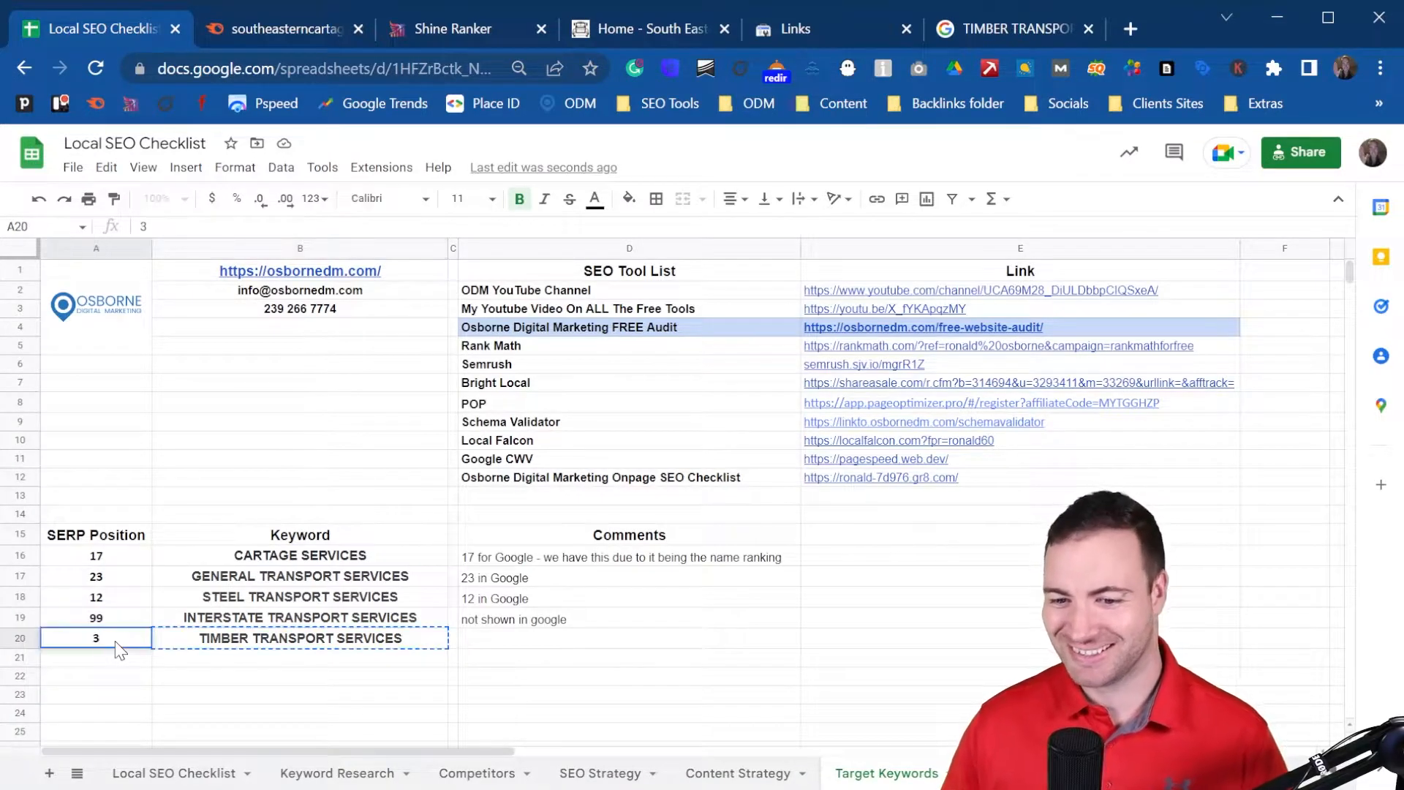
pyautogui.click(593, 651)
pyautogui.write('3')
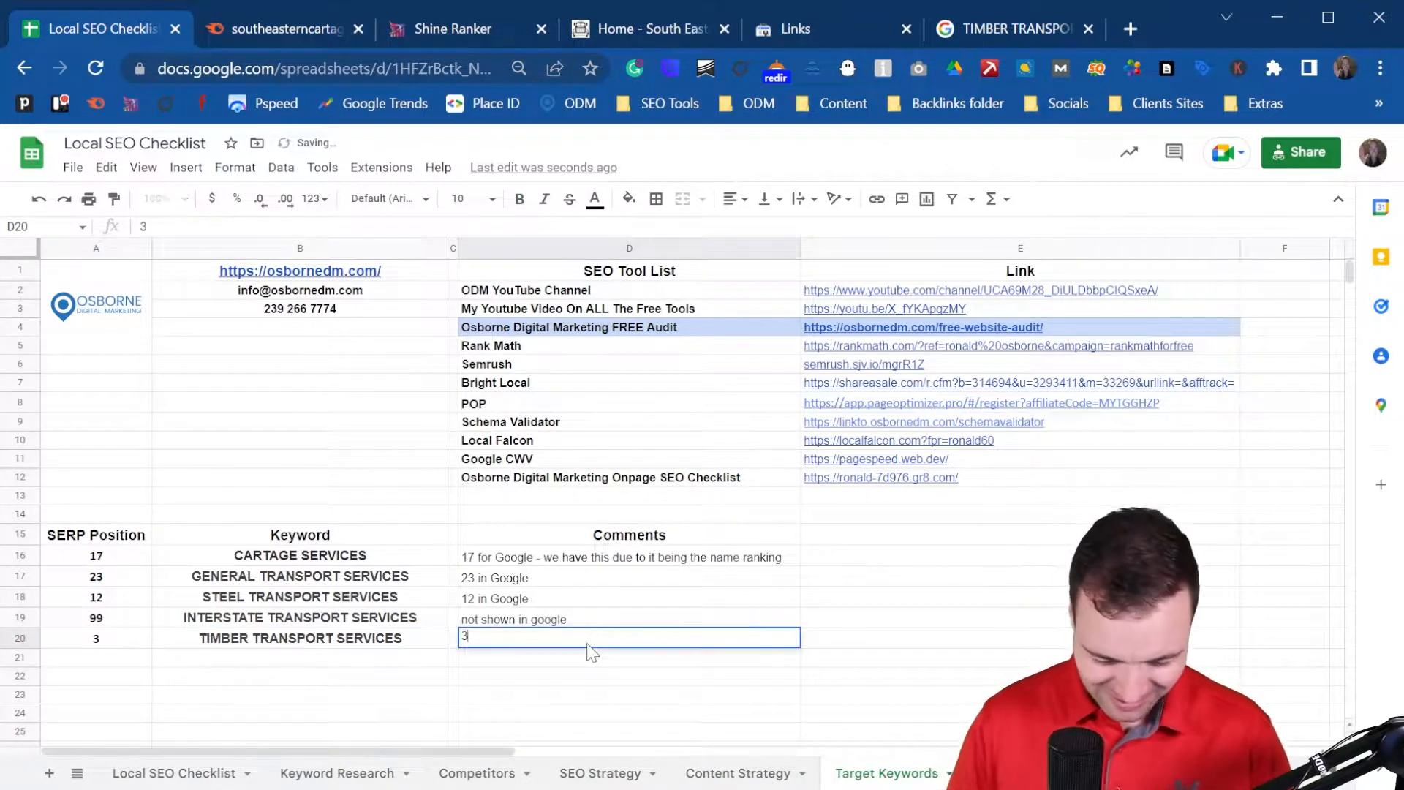
pyautogui.write(' in google')
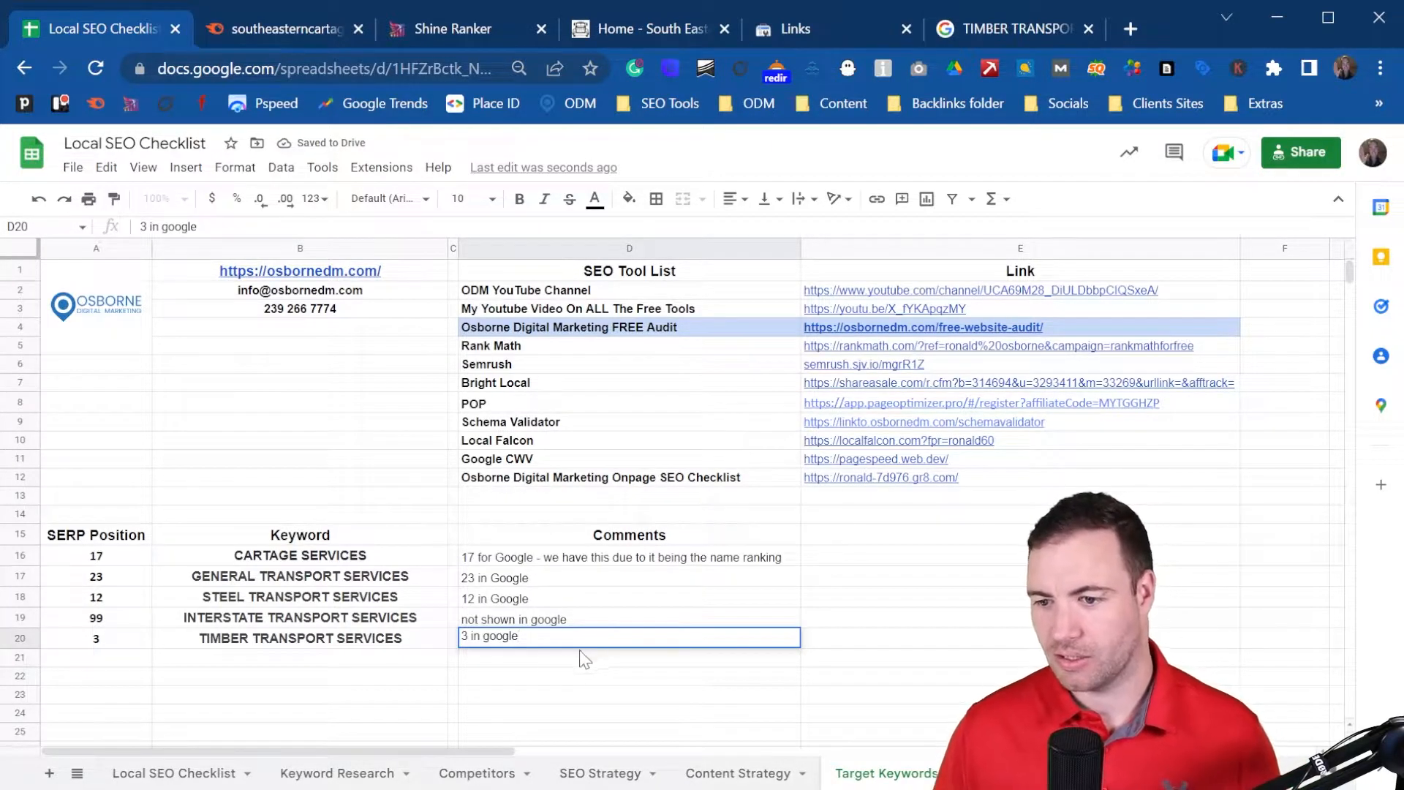
pyautogui.press('Return')
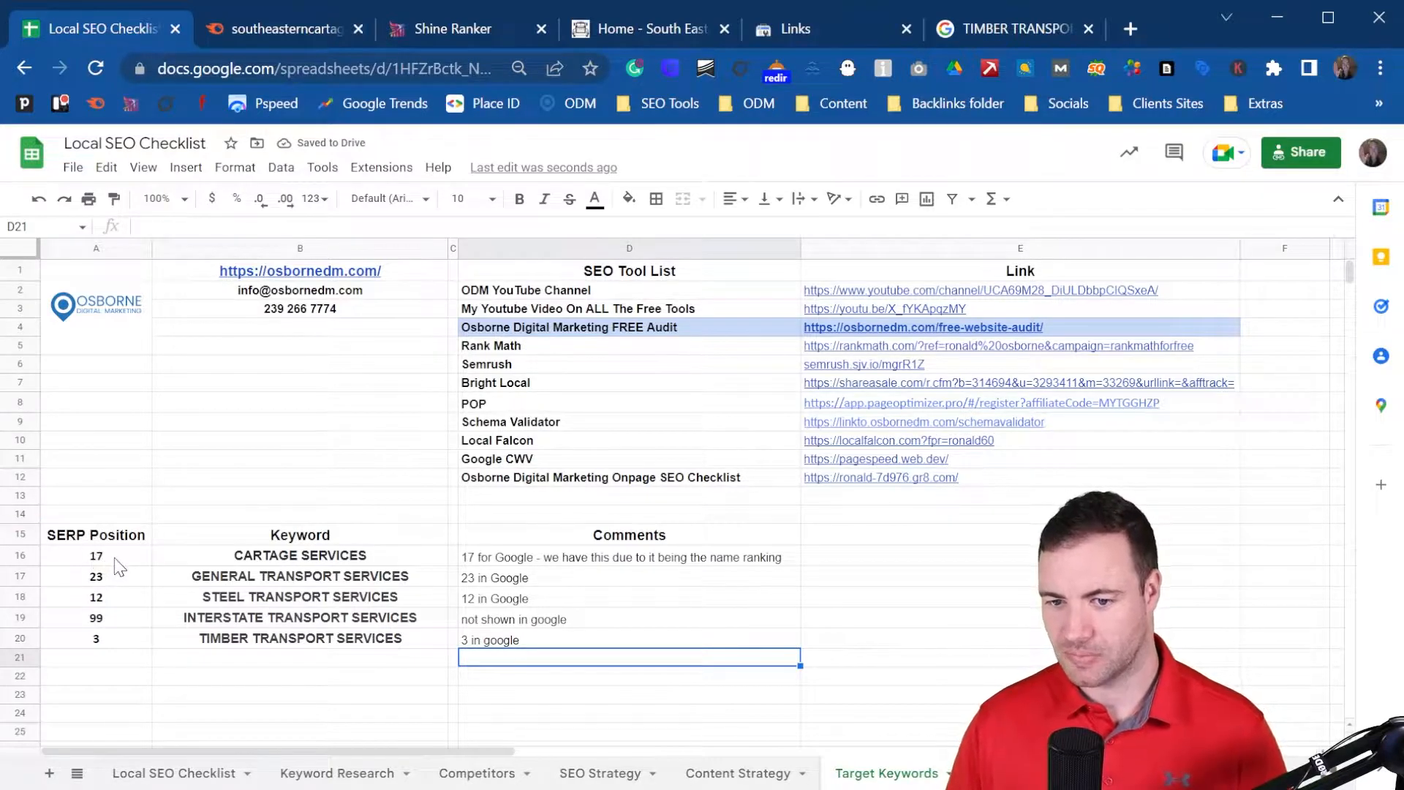
# - Copy the five SERP positions from Target Keywords into the SERP Position and Month 1 columns of the rank tracking sheet
pyautogui.moveTo(116, 558); pyautogui.dragTo(126, 642)
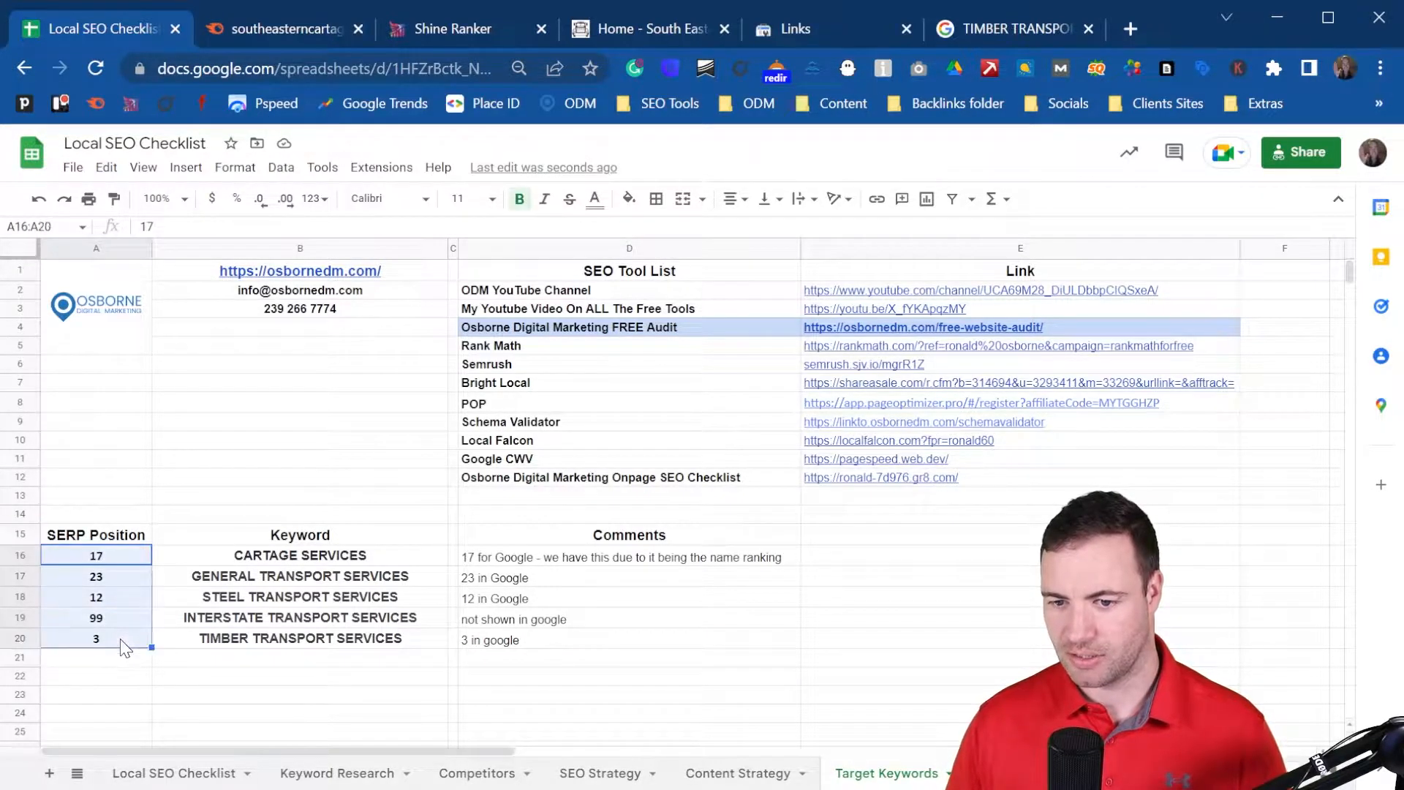
pyautogui.hotkey('ctrl', 'c')
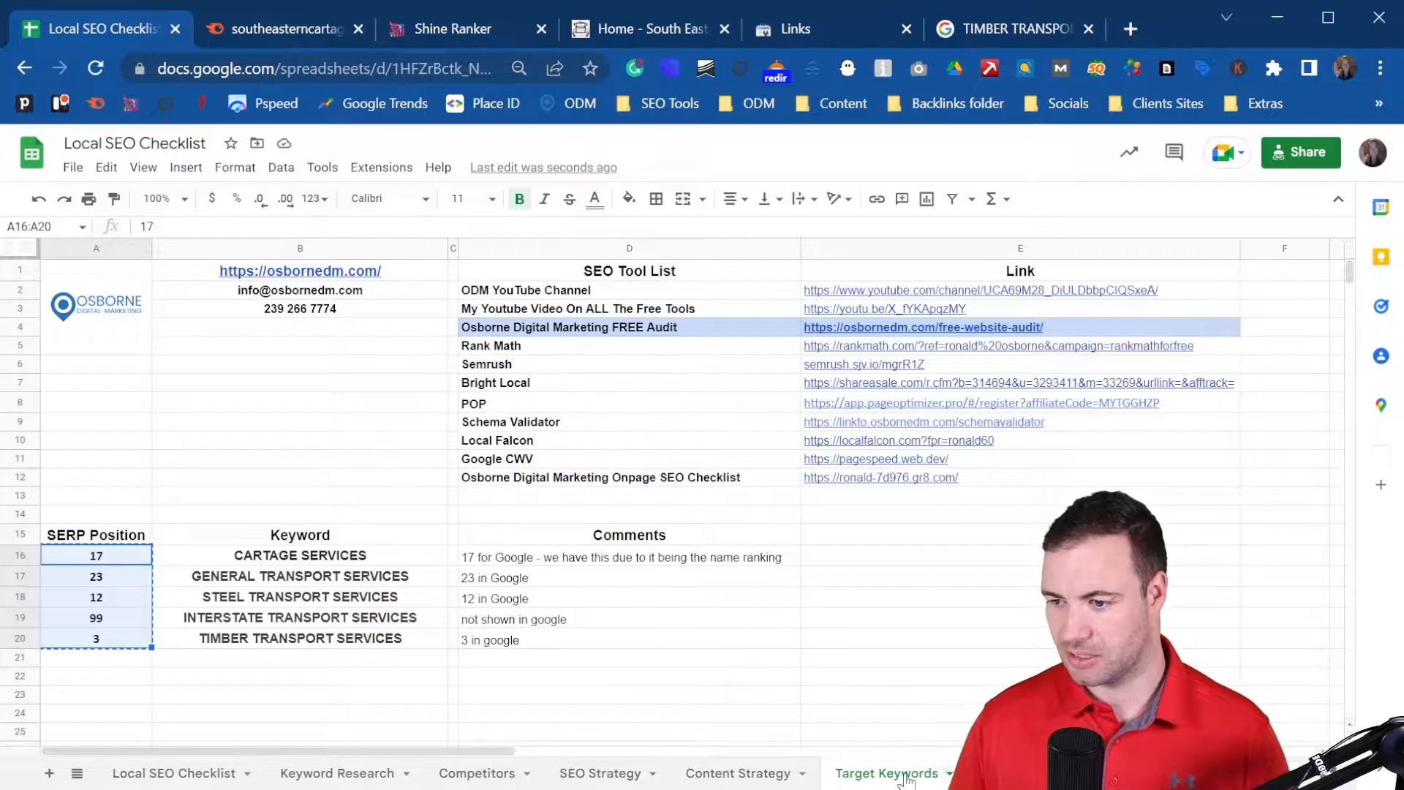
pyautogui.click(334, 775)
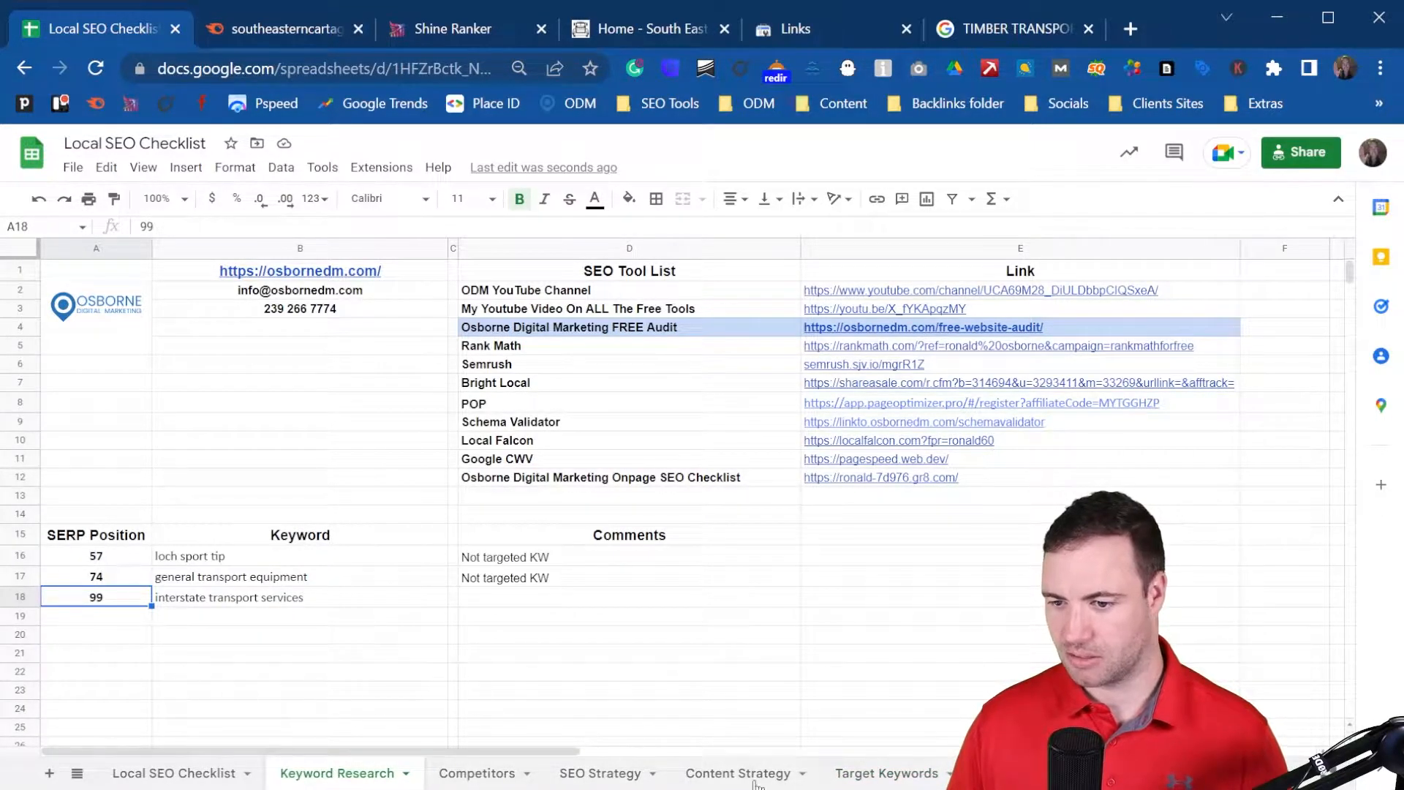
pyautogui.click(1020, 774)
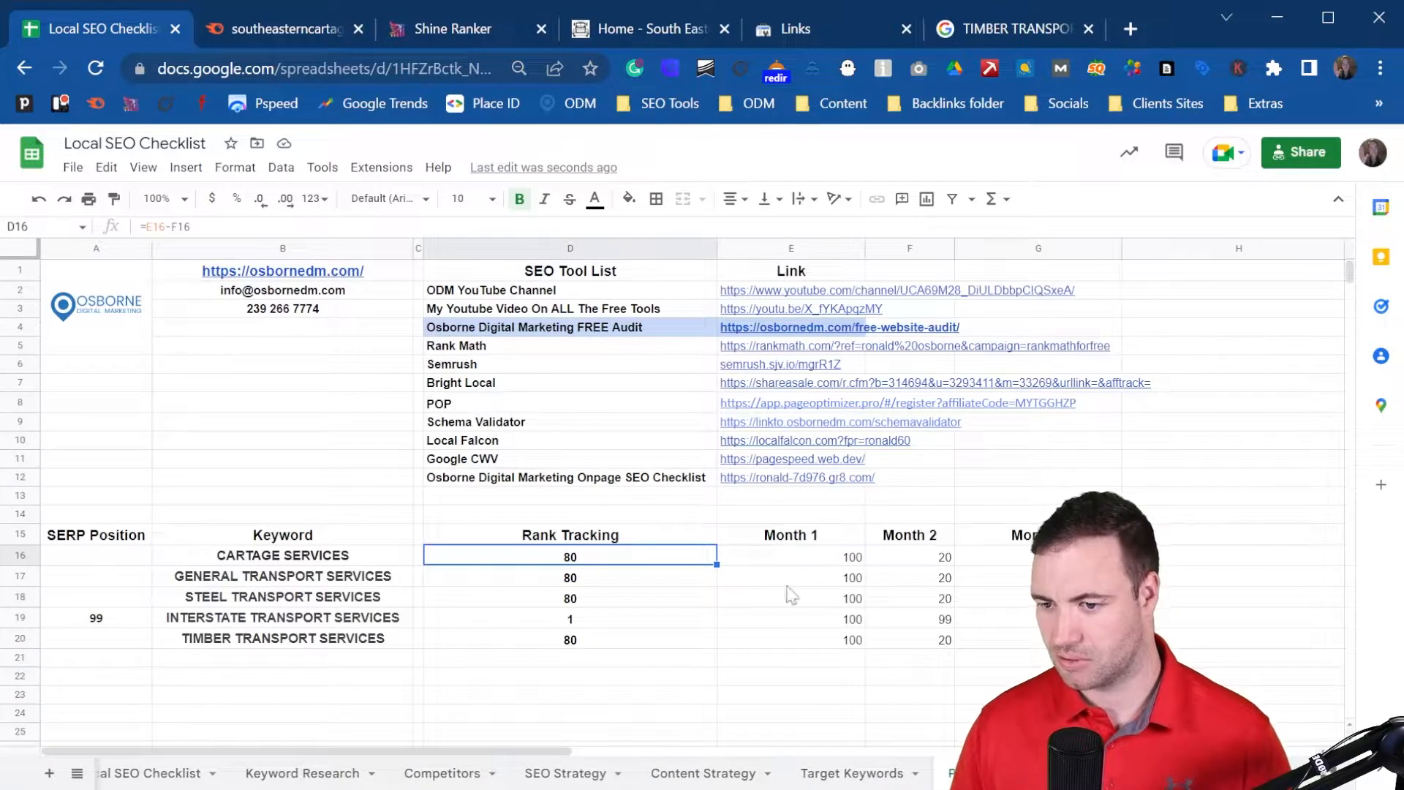
pyautogui.click(101, 564)
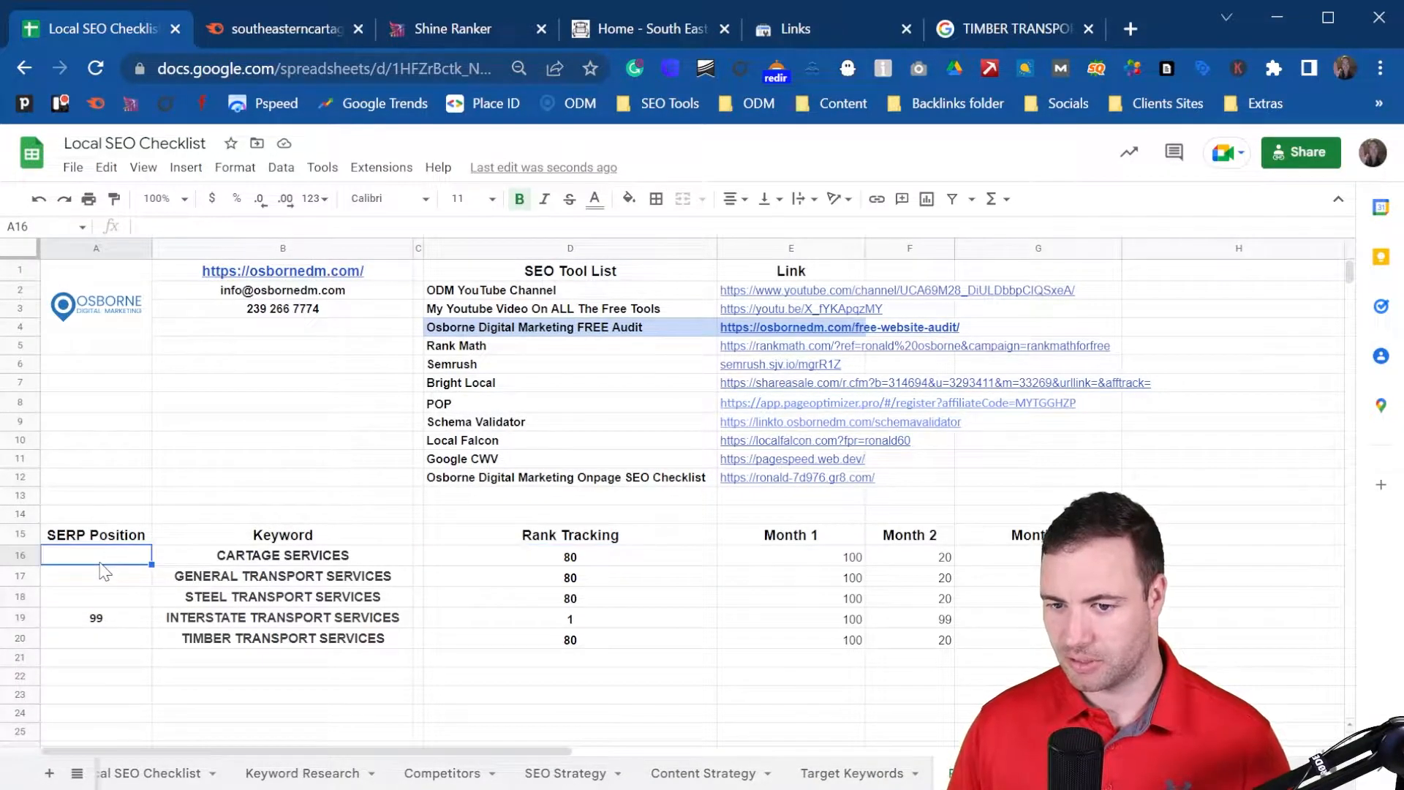
pyautogui.hotkey('ctrl', 'v')
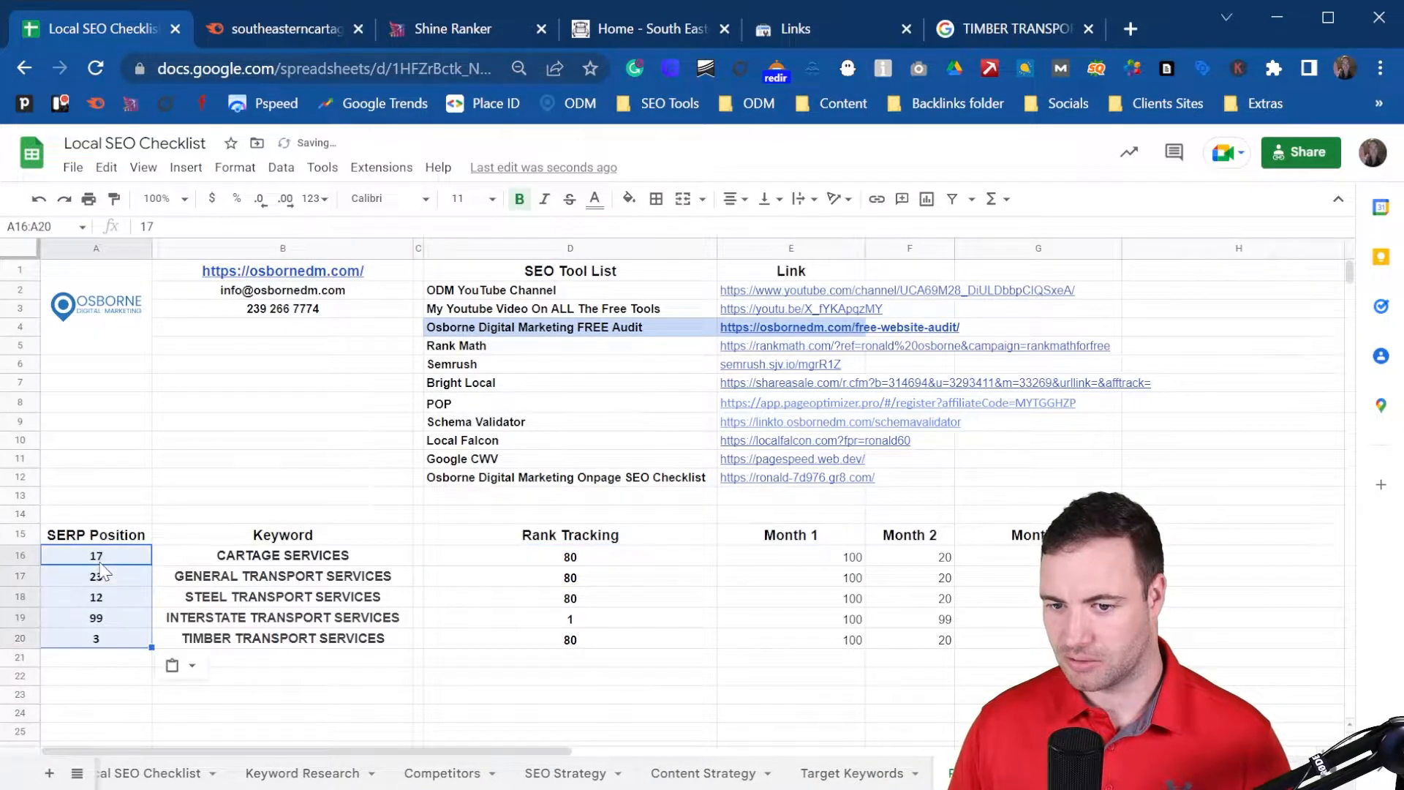
pyautogui.click(779, 558)
pyautogui.hotkey('ctrl', 'v')
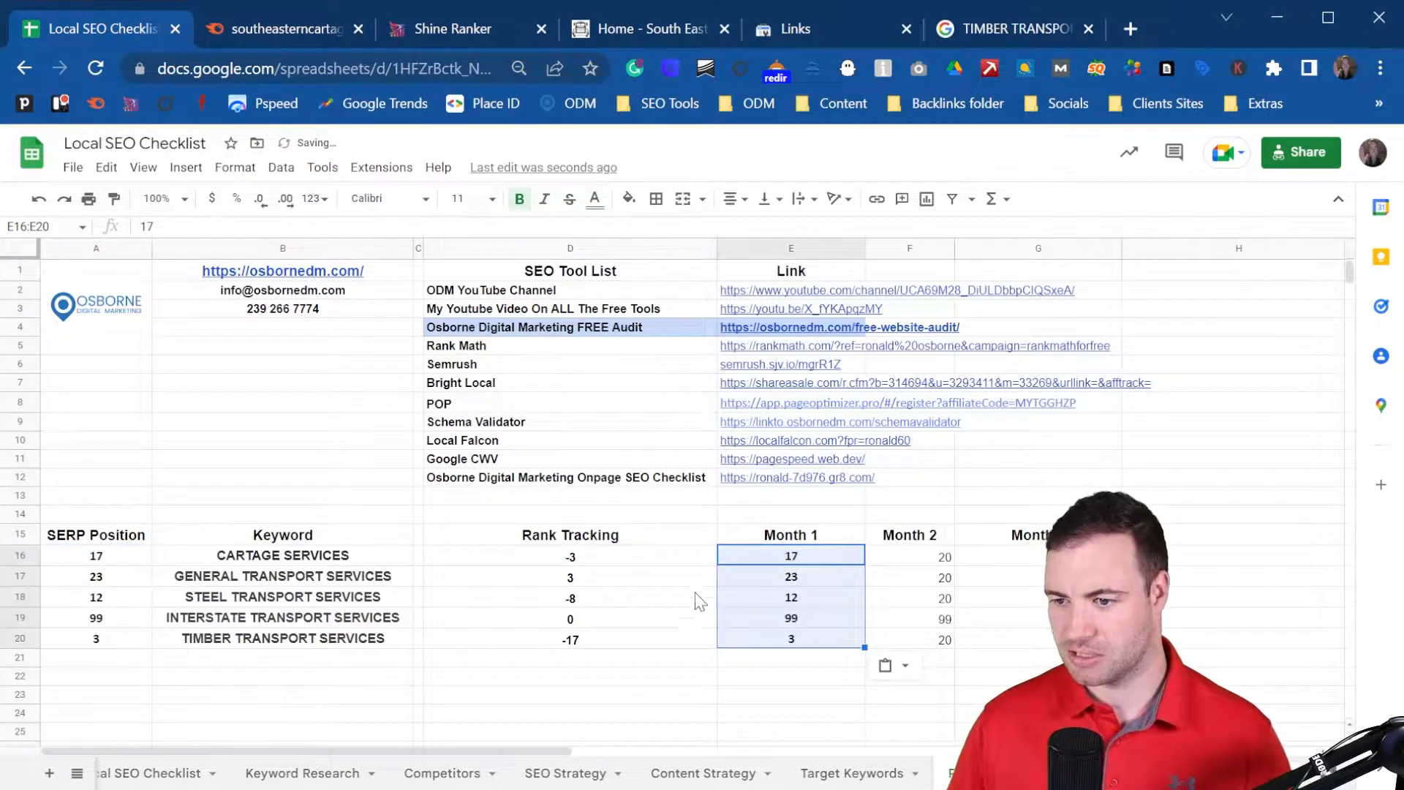
# - Clear the Month 2 values for all five keywords in the rank tracking sheet
pyautogui.moveTo(944, 558); pyautogui.dragTo(920, 682)
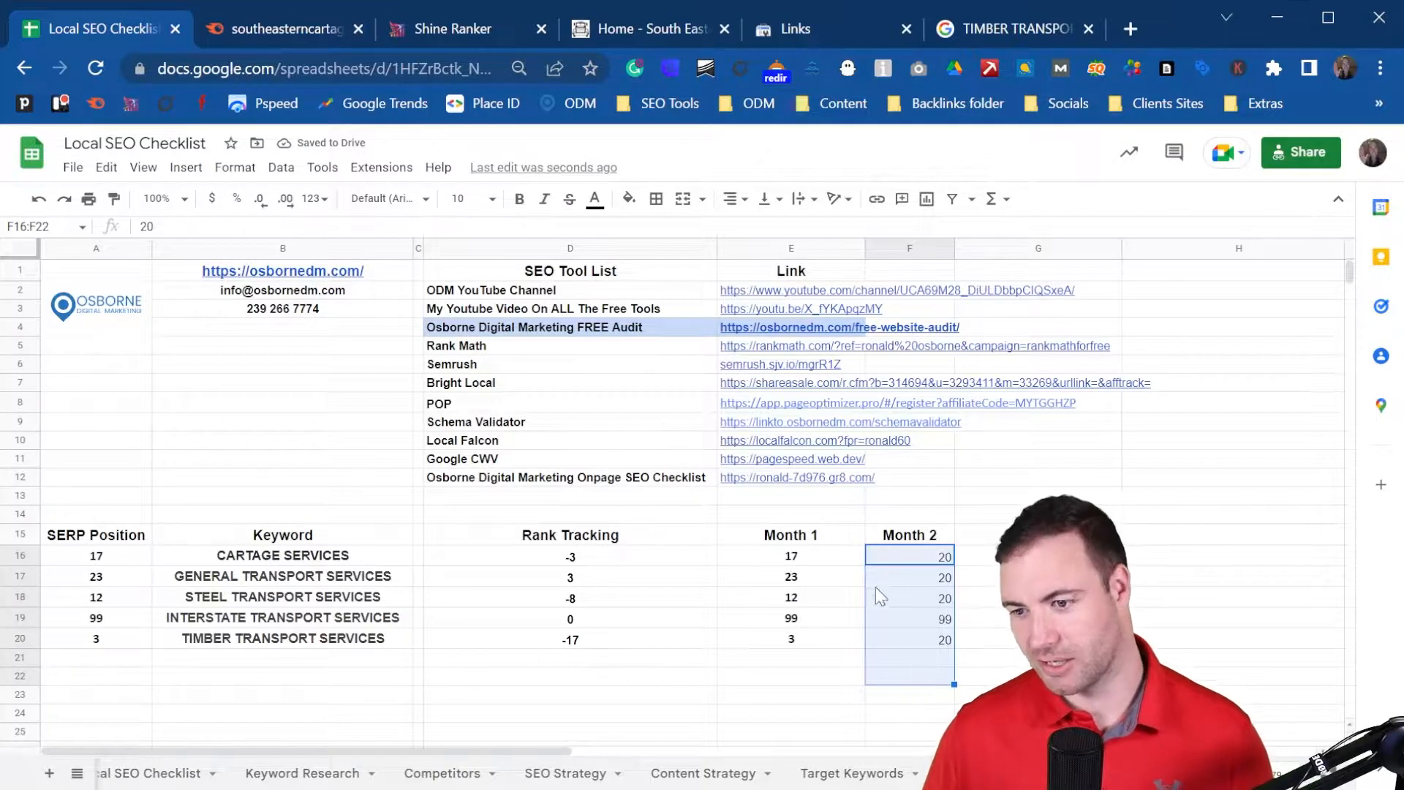
pyautogui.click(841, 597)
pyautogui.click(830, 564)
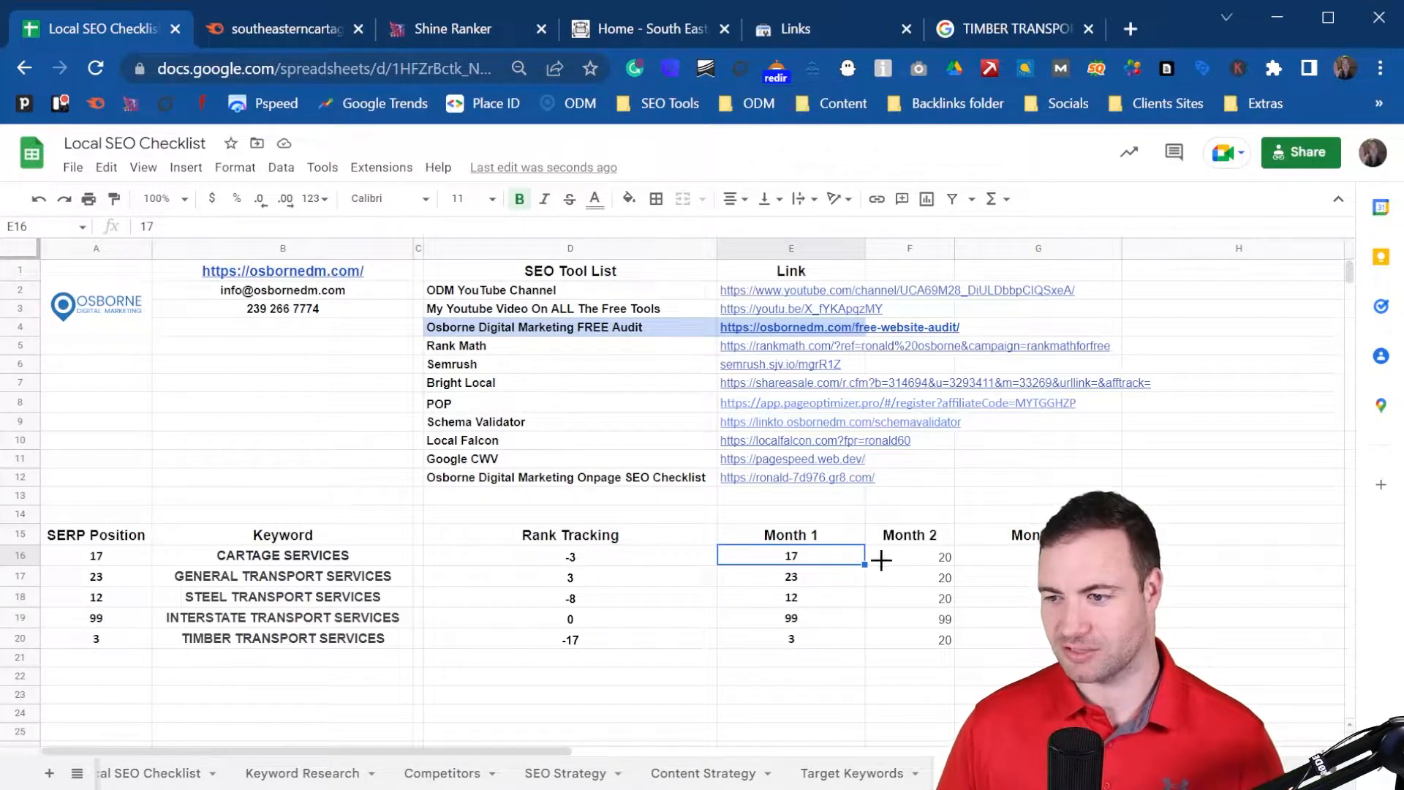
pyautogui.moveTo(893, 564); pyautogui.dragTo(893, 636)
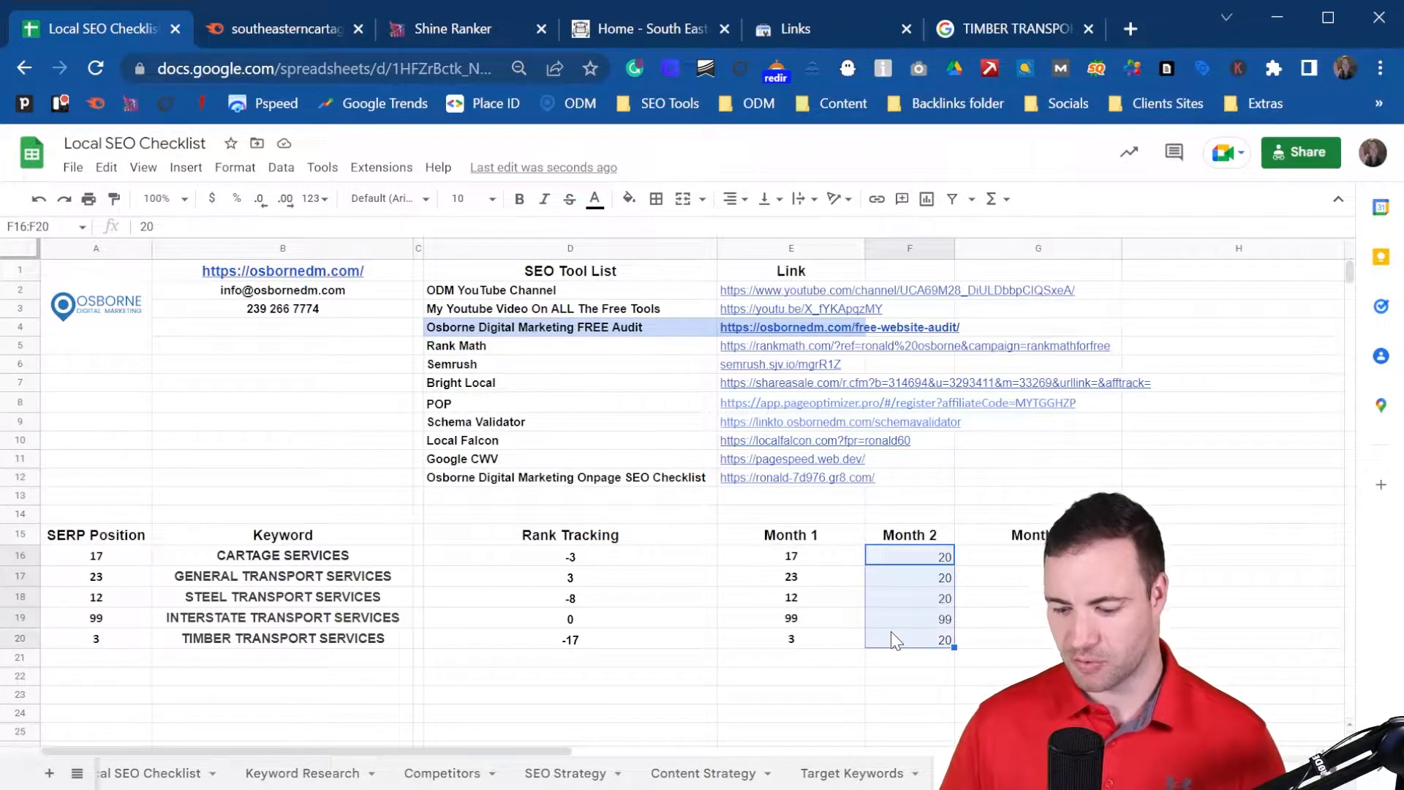
pyautogui.press('Delete')
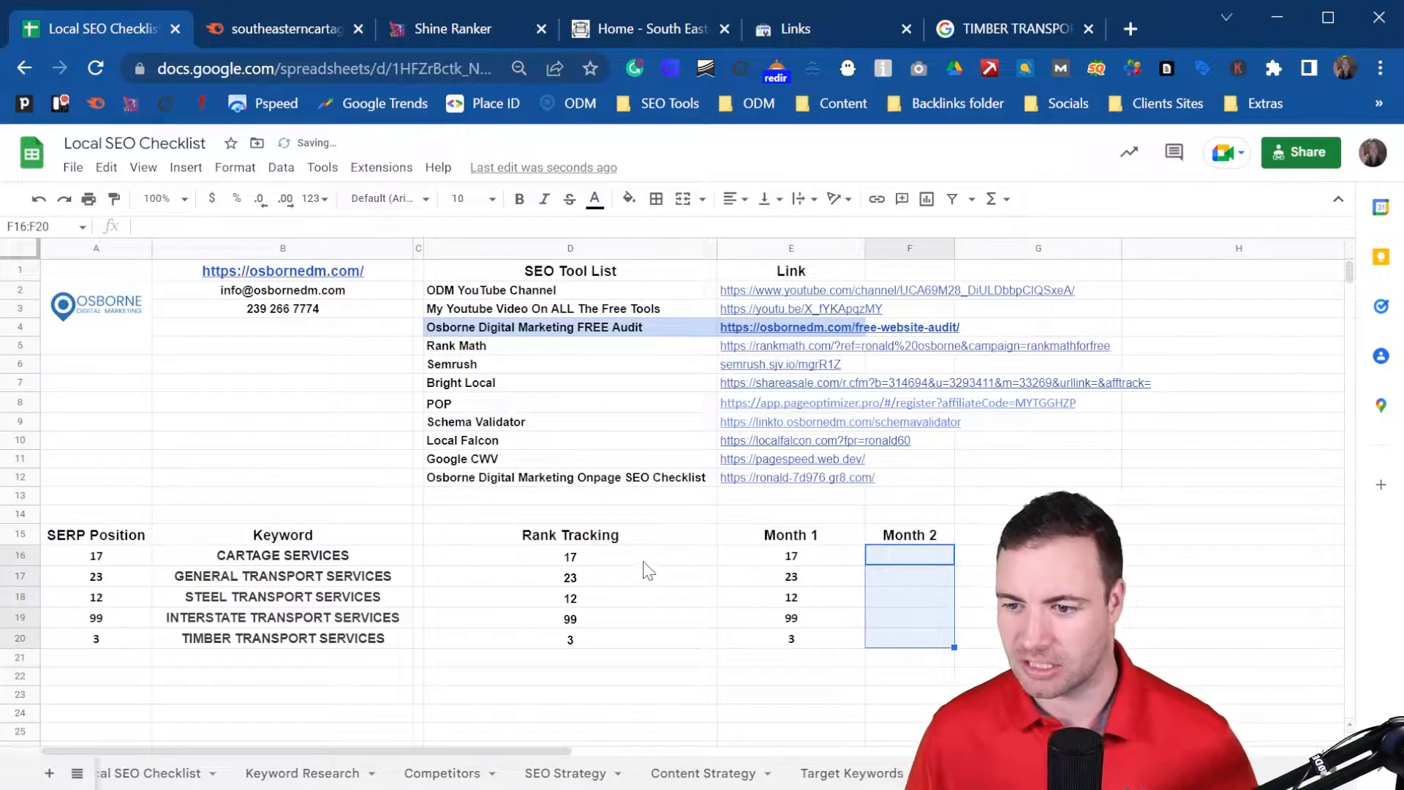
# - Inspect the Rank Tracking formulas for CARTAGE SERVICES and TIMBER TRANSPORT SERVICES and the INTERSTATE TRANSPORT SERVICES row
pyautogui.click(610, 560)
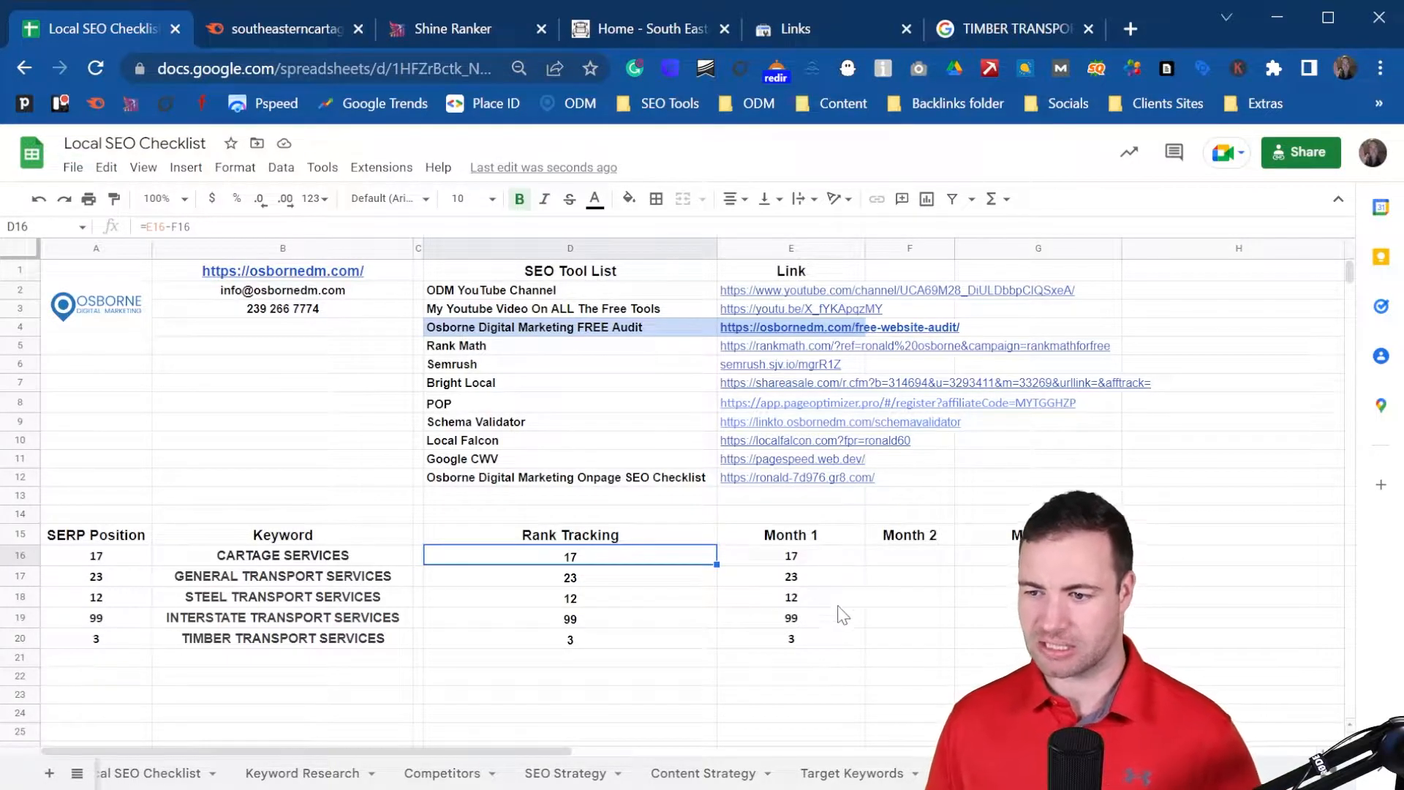
pyautogui.click(21, 620)
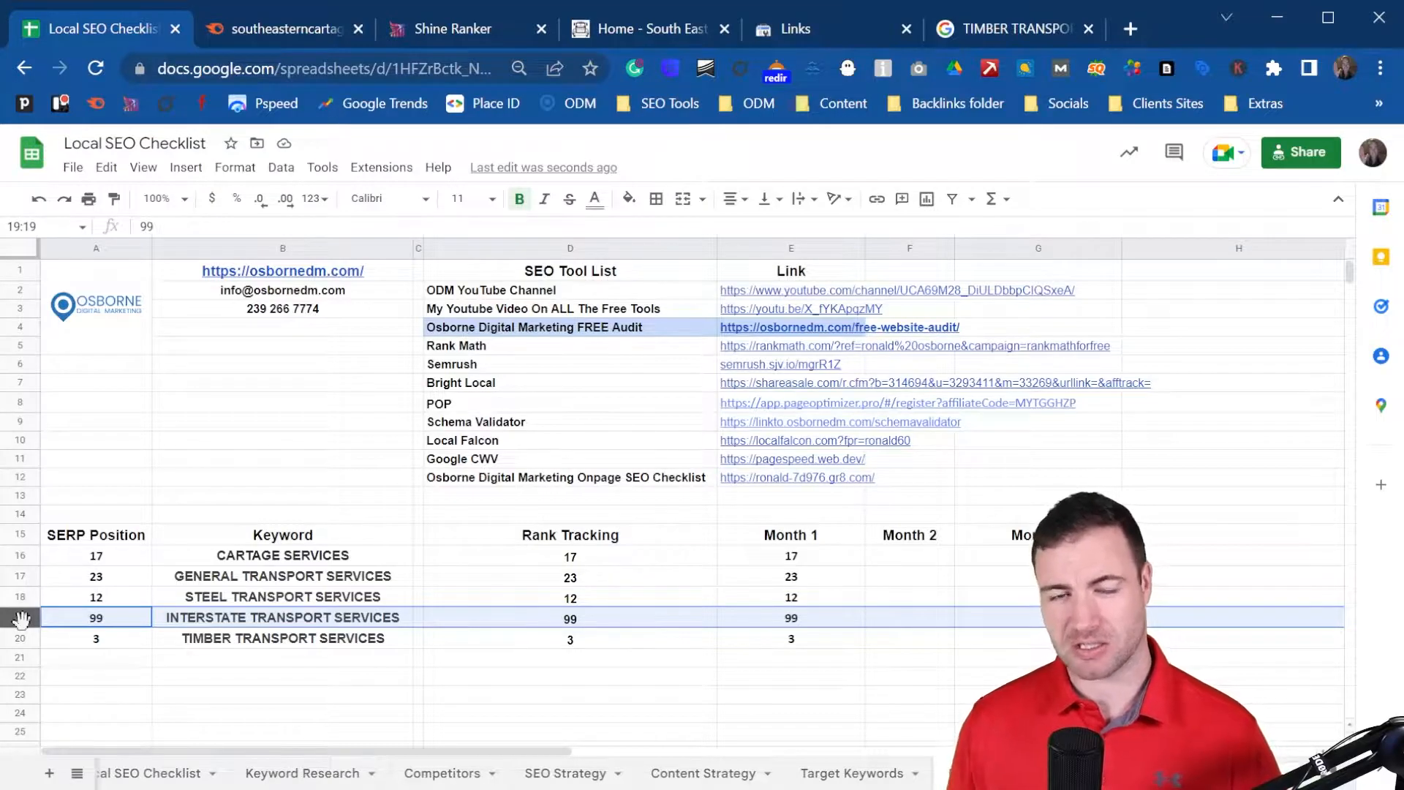
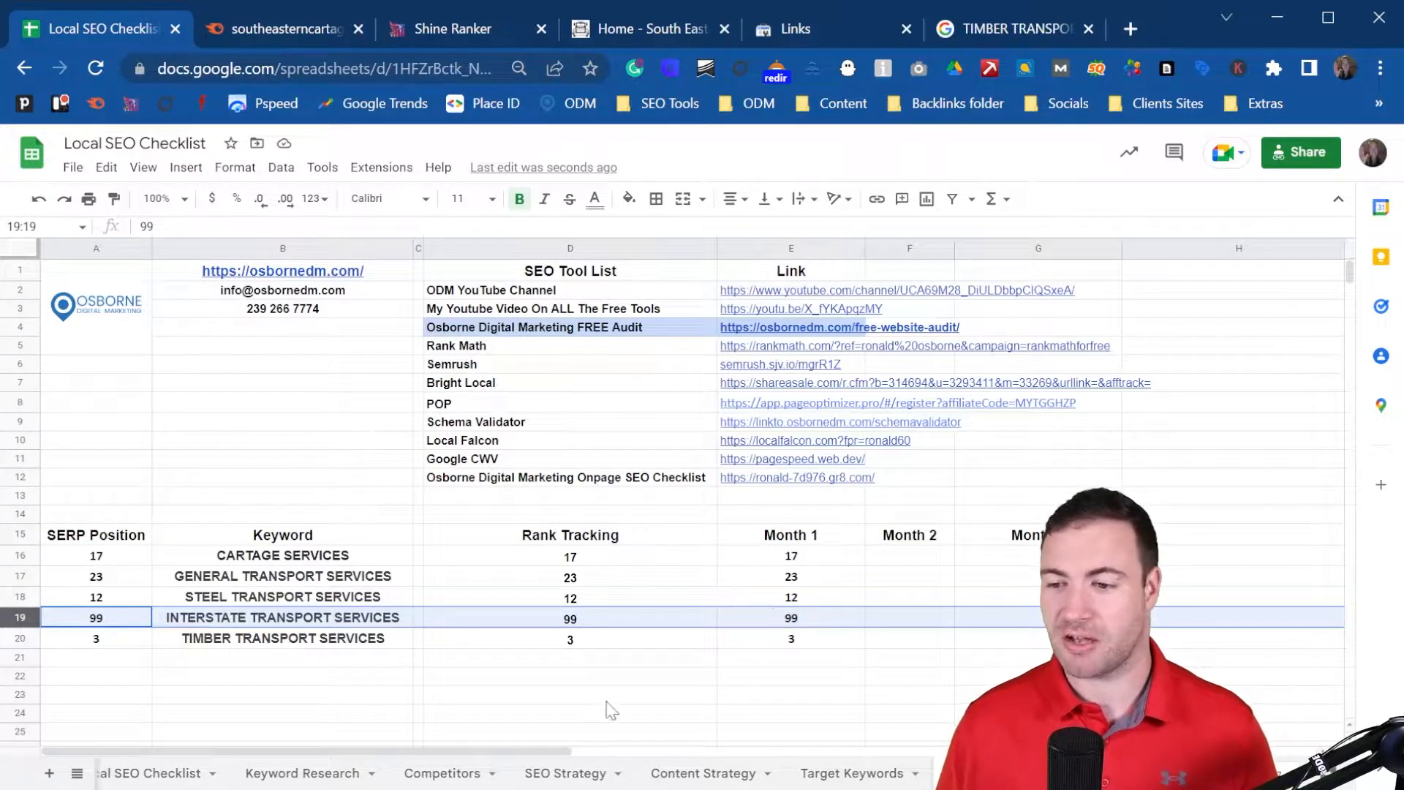
pyautogui.click(628, 647)
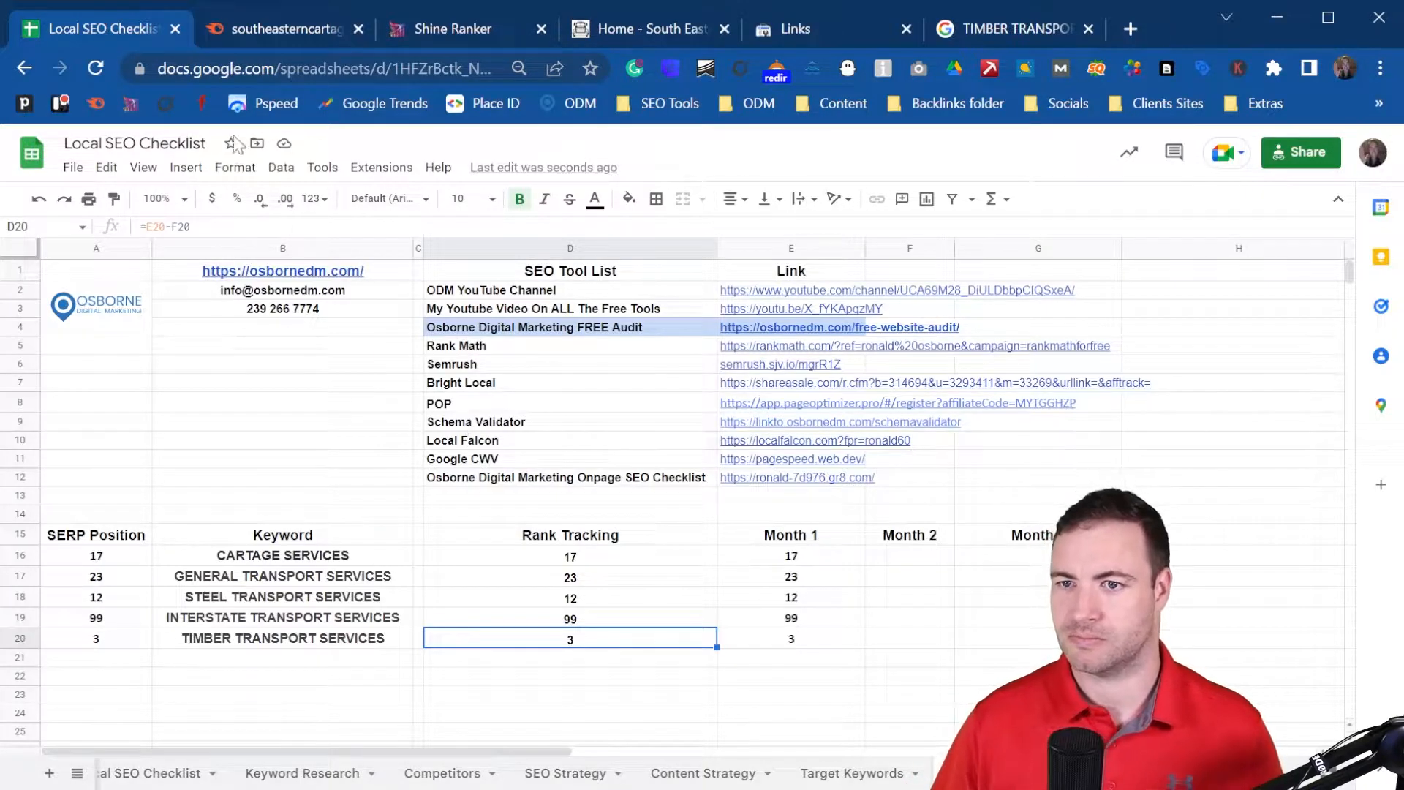
# - Mark the Review On Google task as completed in the Local SEO Checklist sheet
pyautogui.click(150, 774)
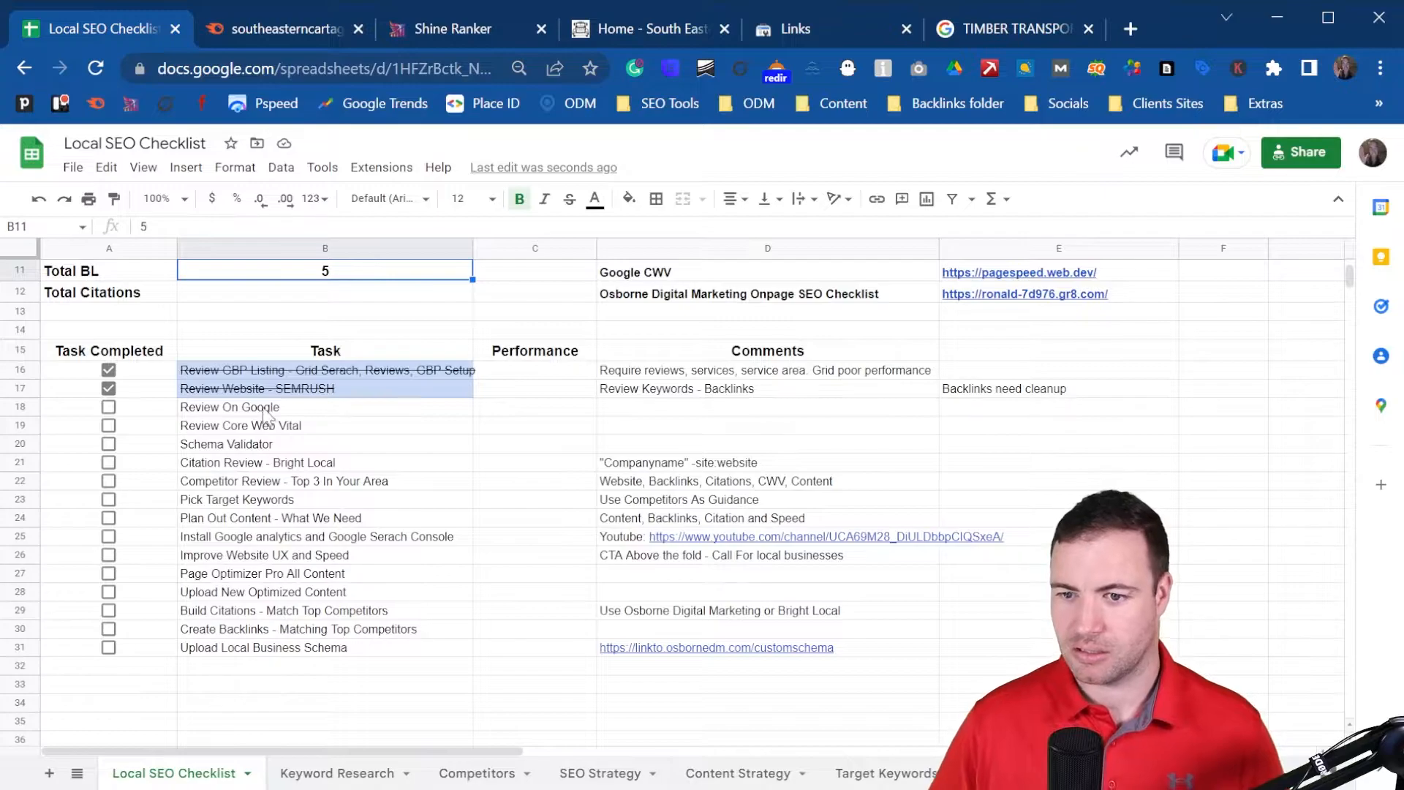
pyautogui.click(108, 407)
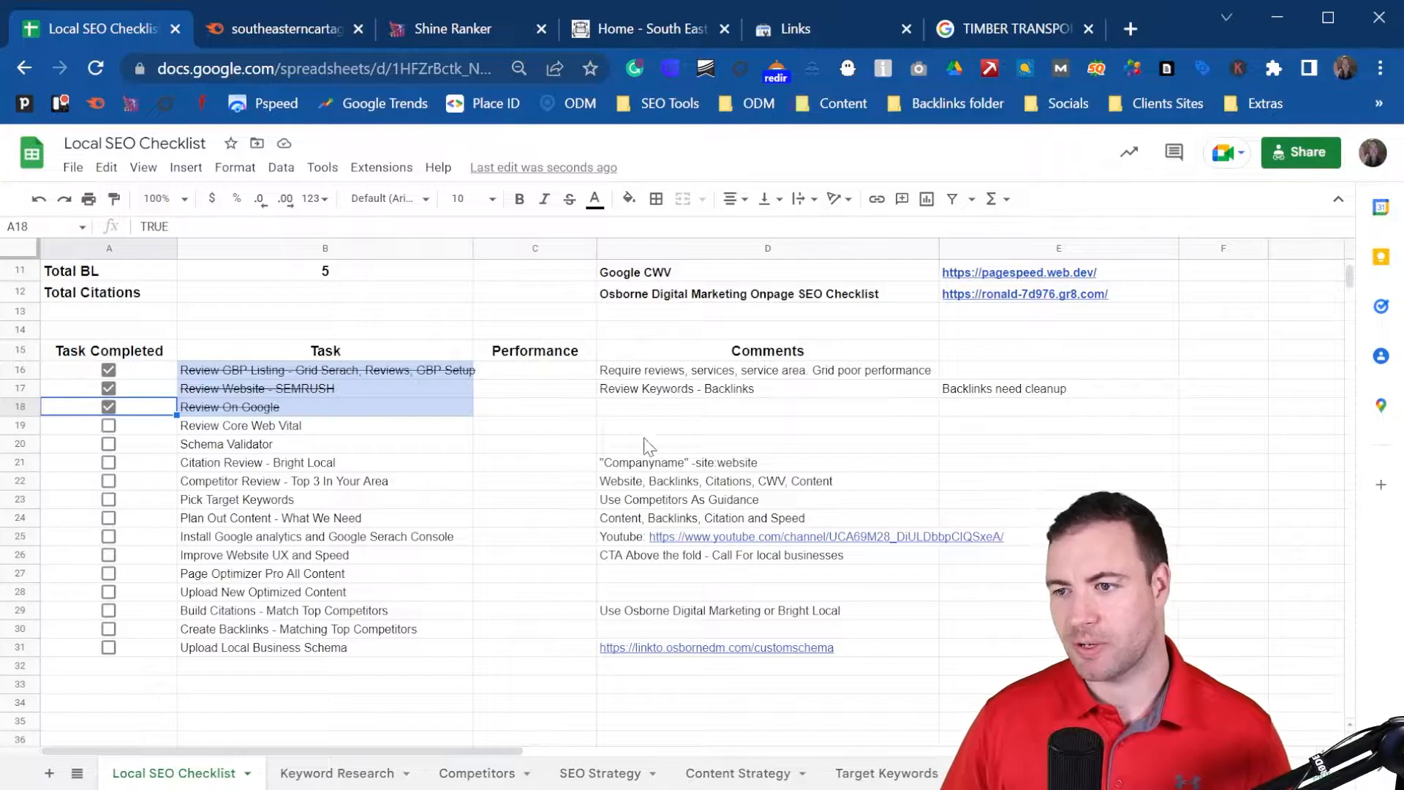
# - Copy the Google CWV link from the SEO tool list and open pagespeed.web.dev in place of the Google results
pyautogui.scroll(3, 648, 446)
pyautogui.moveTo(947, 418)
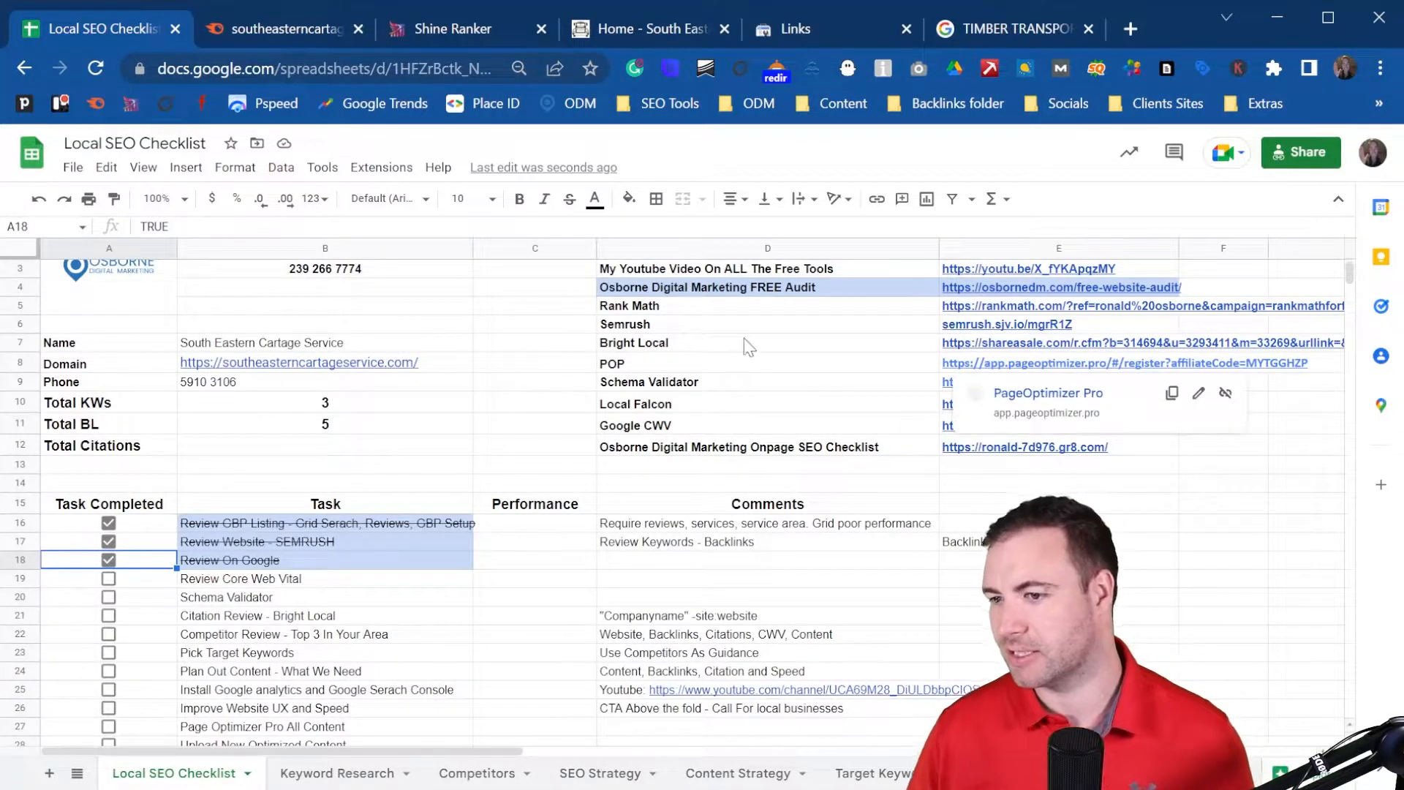
pyautogui.click(1078, 430)
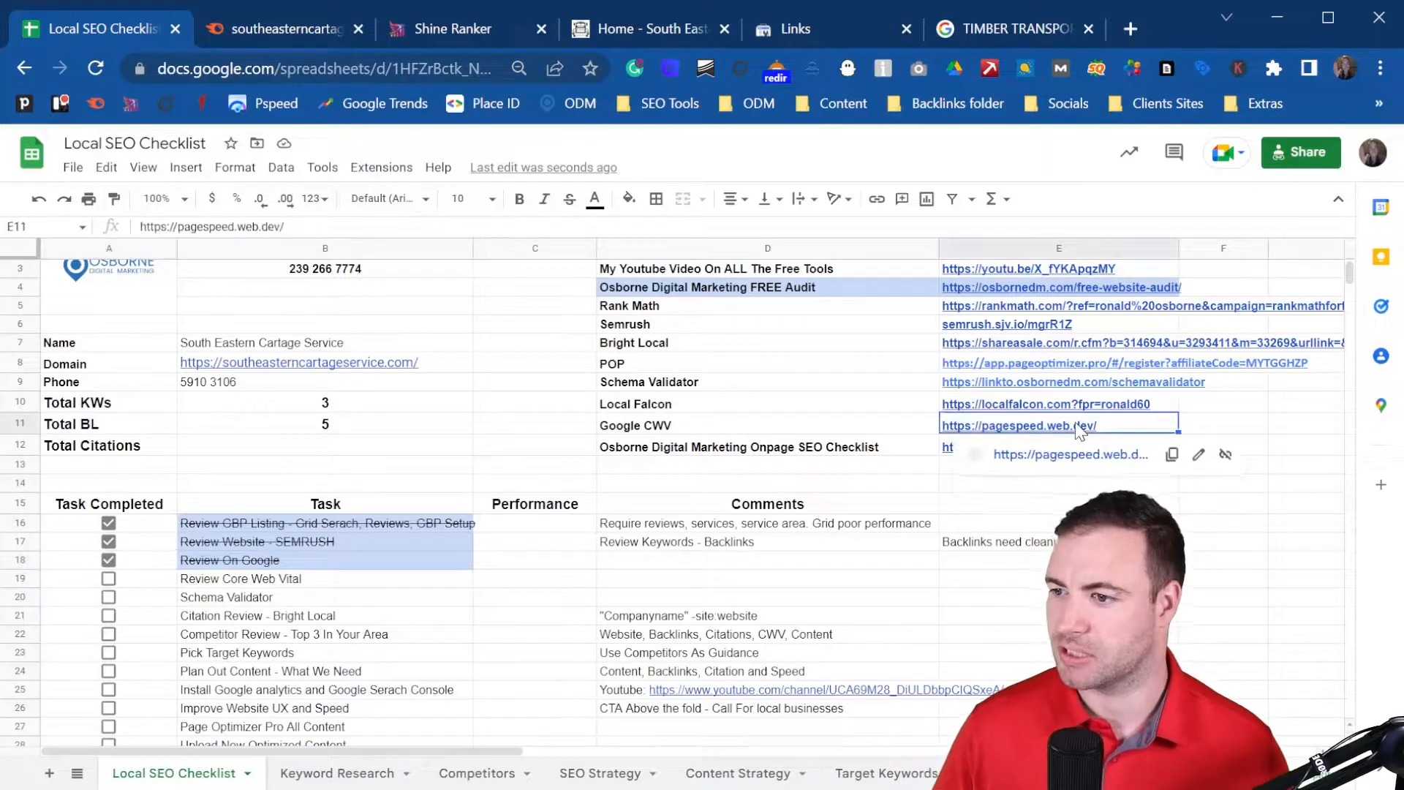
pyautogui.click(1172, 455)
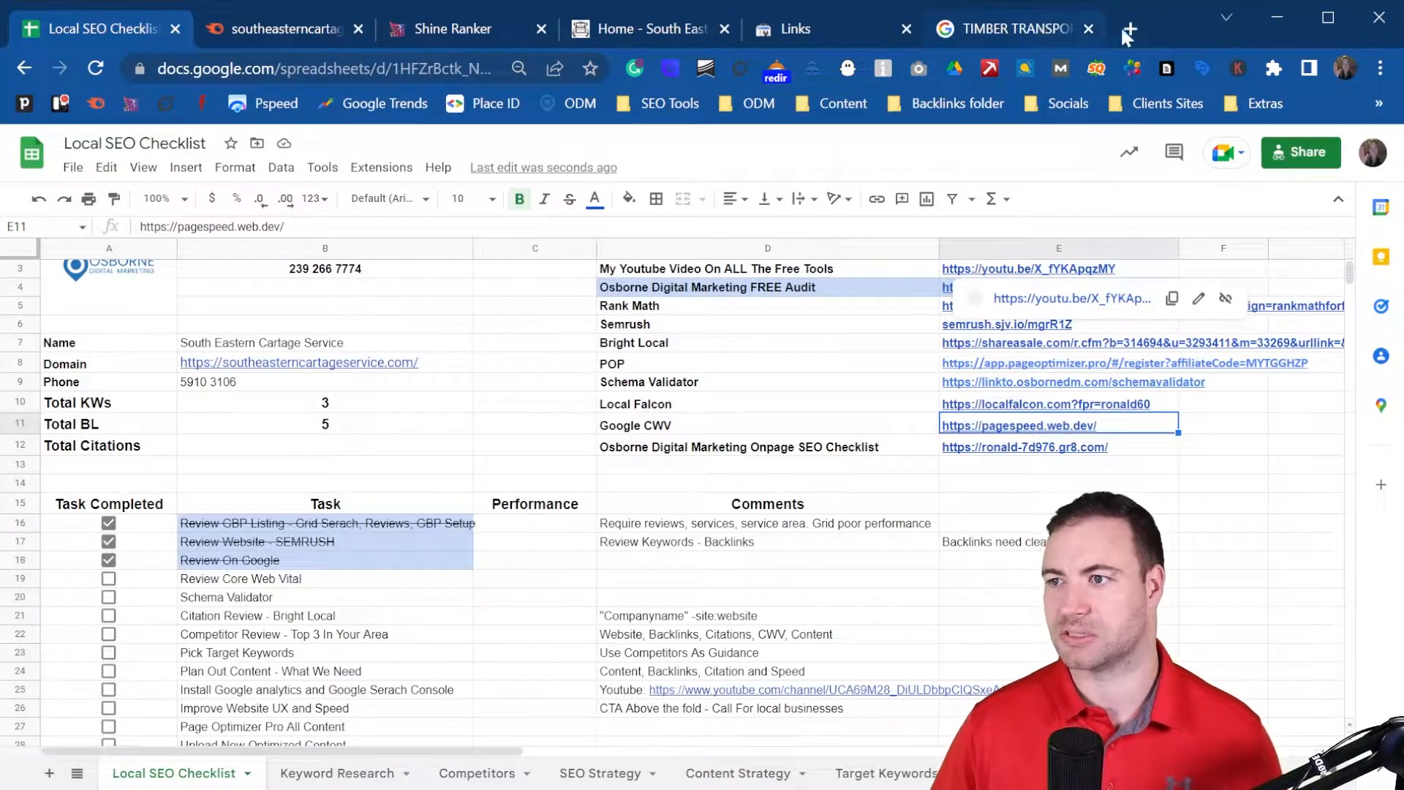
pyautogui.click(1002, 22)
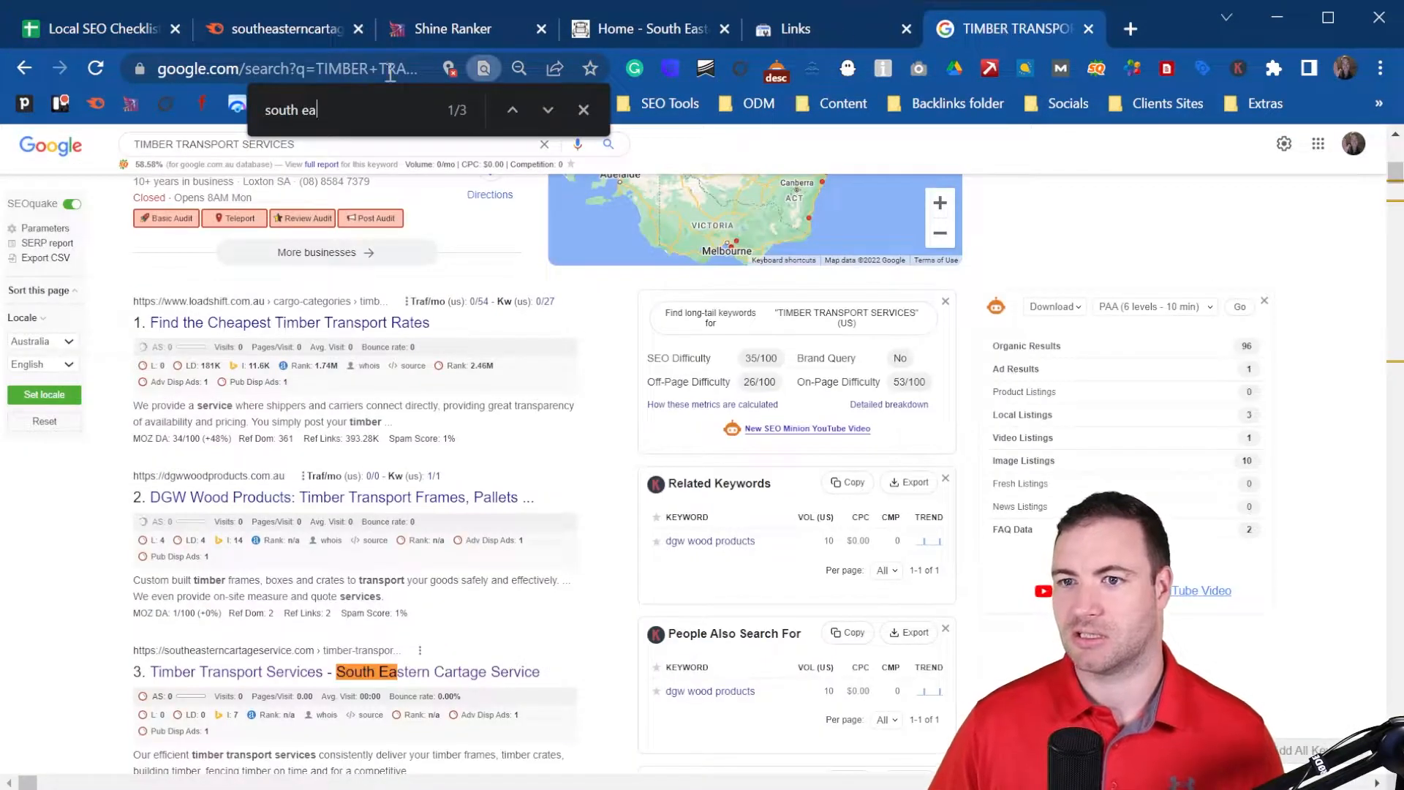
pyautogui.click(345, 69)
pyautogui.hotkey('ctrl', 'v')
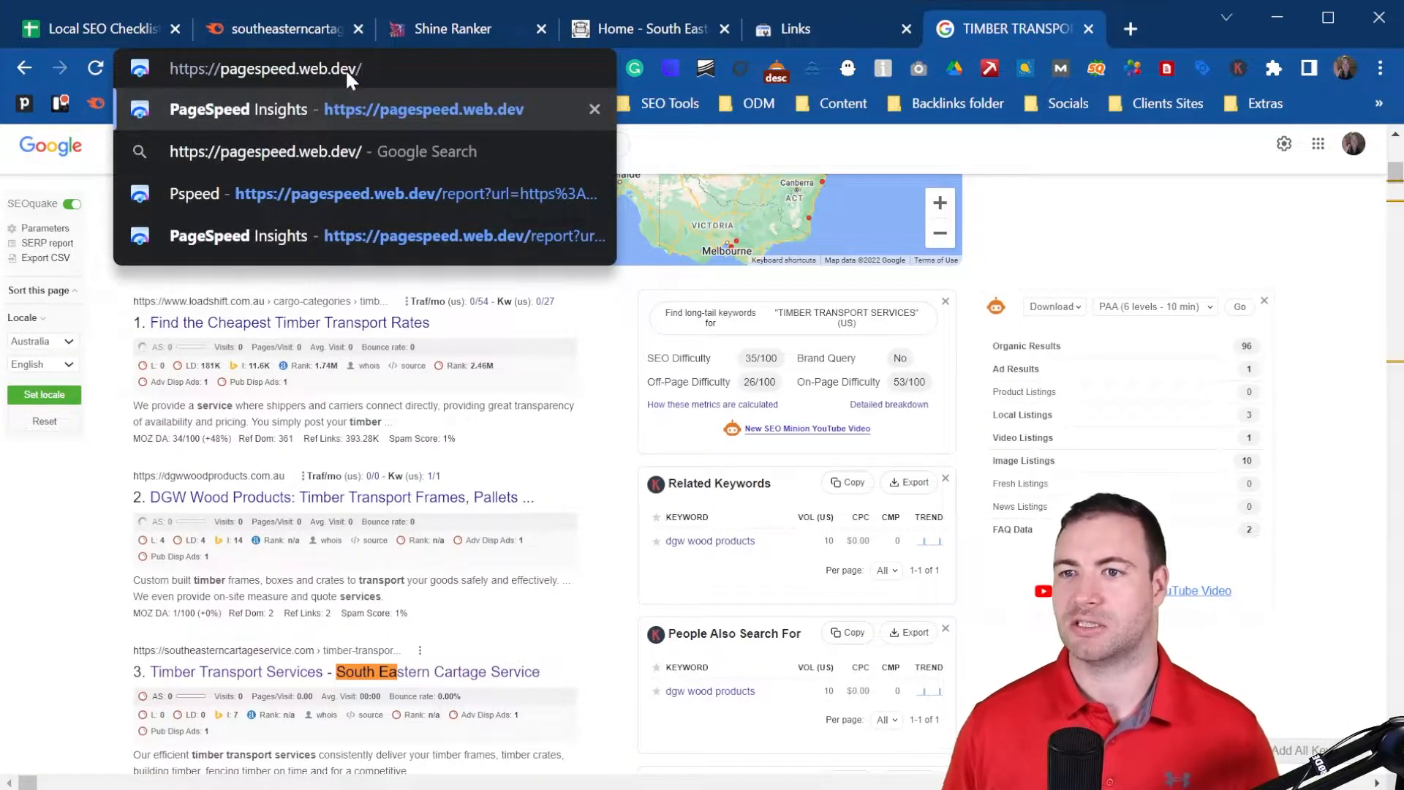
pyautogui.press('Return')
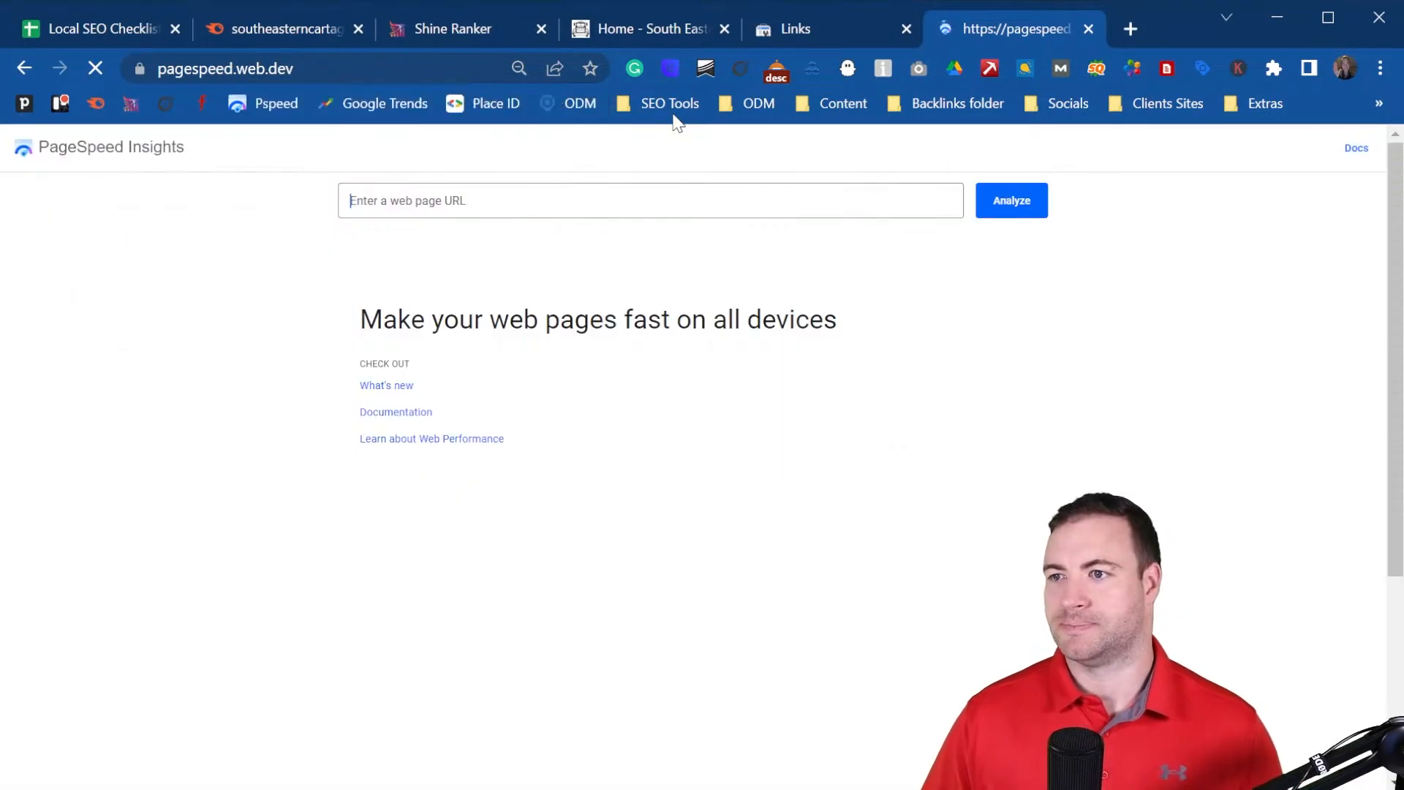
pyautogui.click(673, 22)
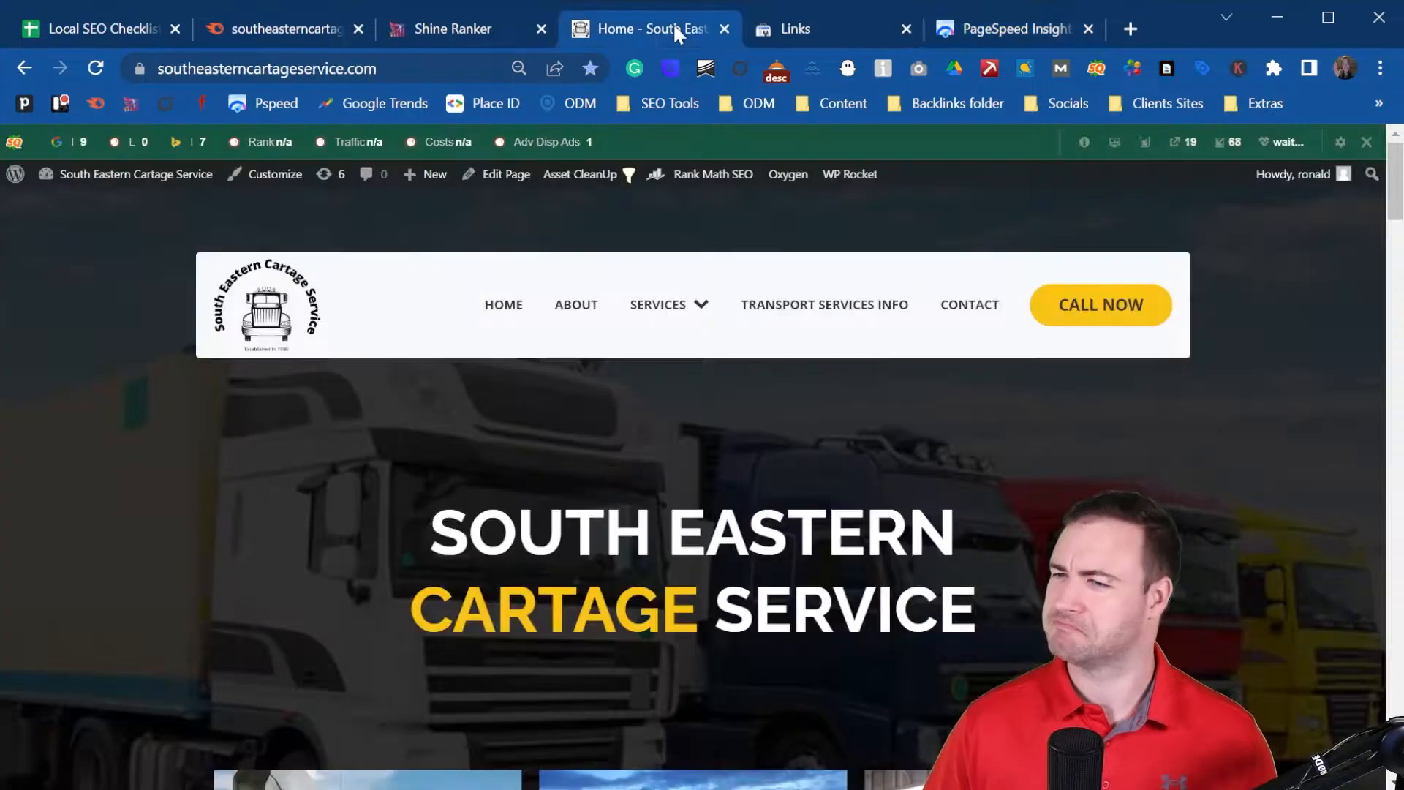
pyautogui.click(349, 68)
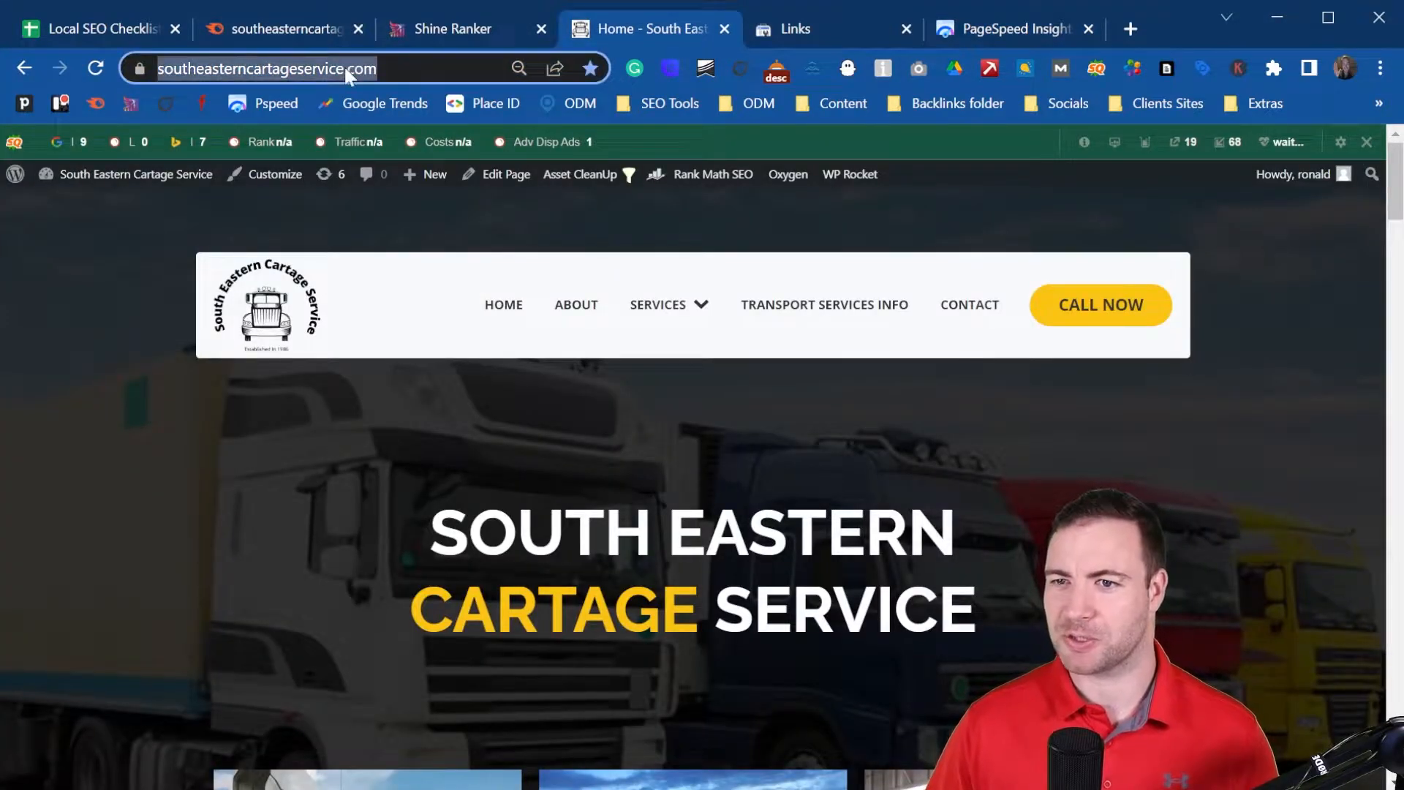
pyautogui.click(976, 31)
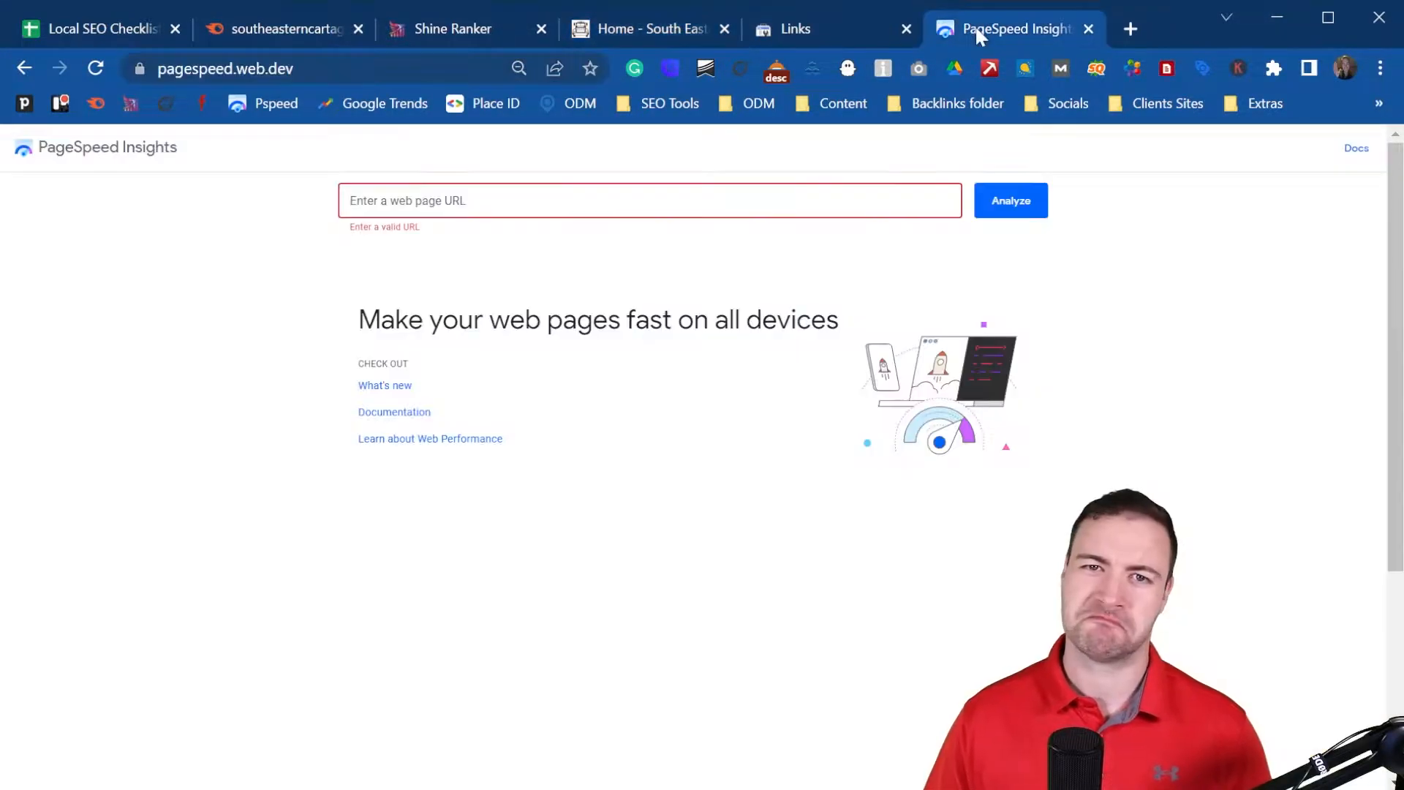
pyautogui.hotkey('ctrl', 'v')
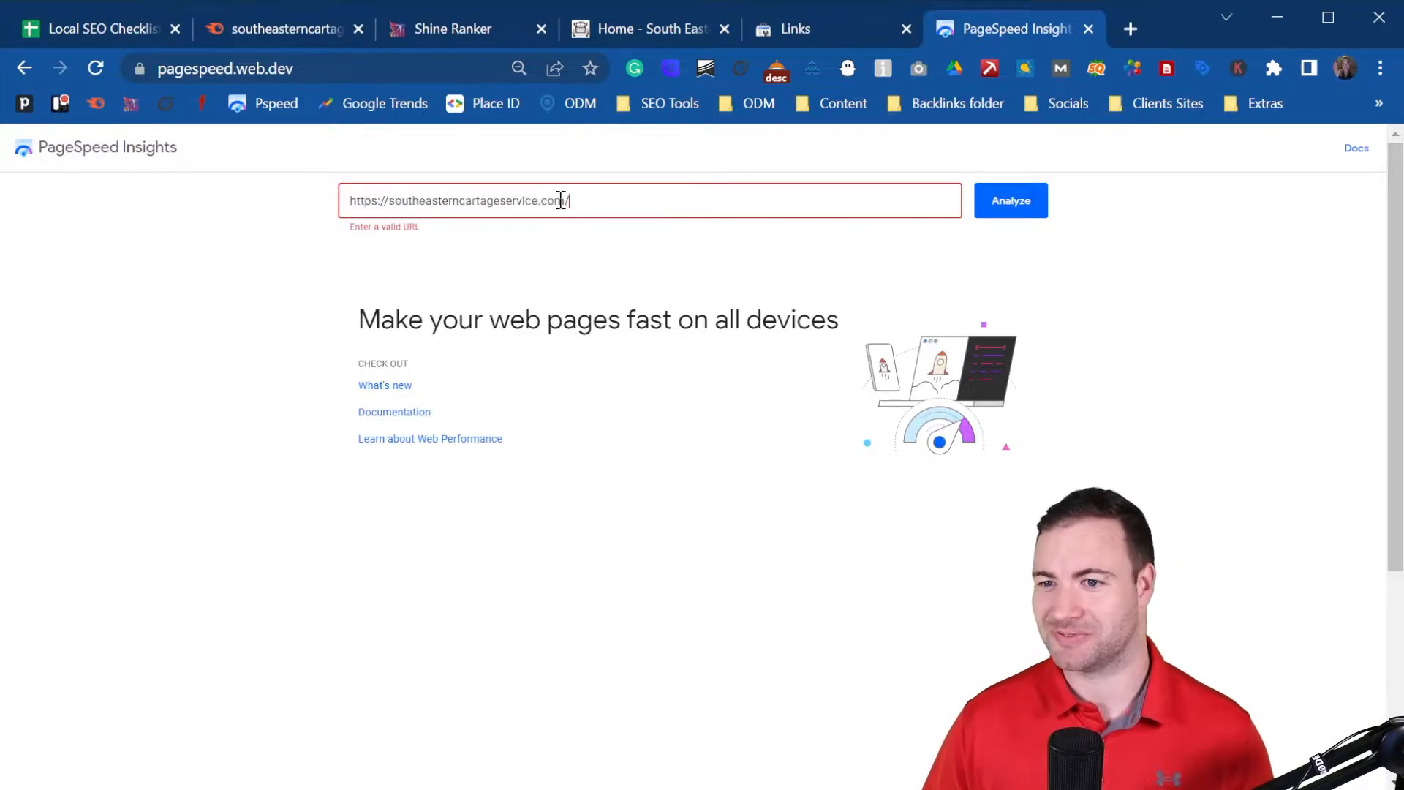
pyautogui.click(1009, 209)
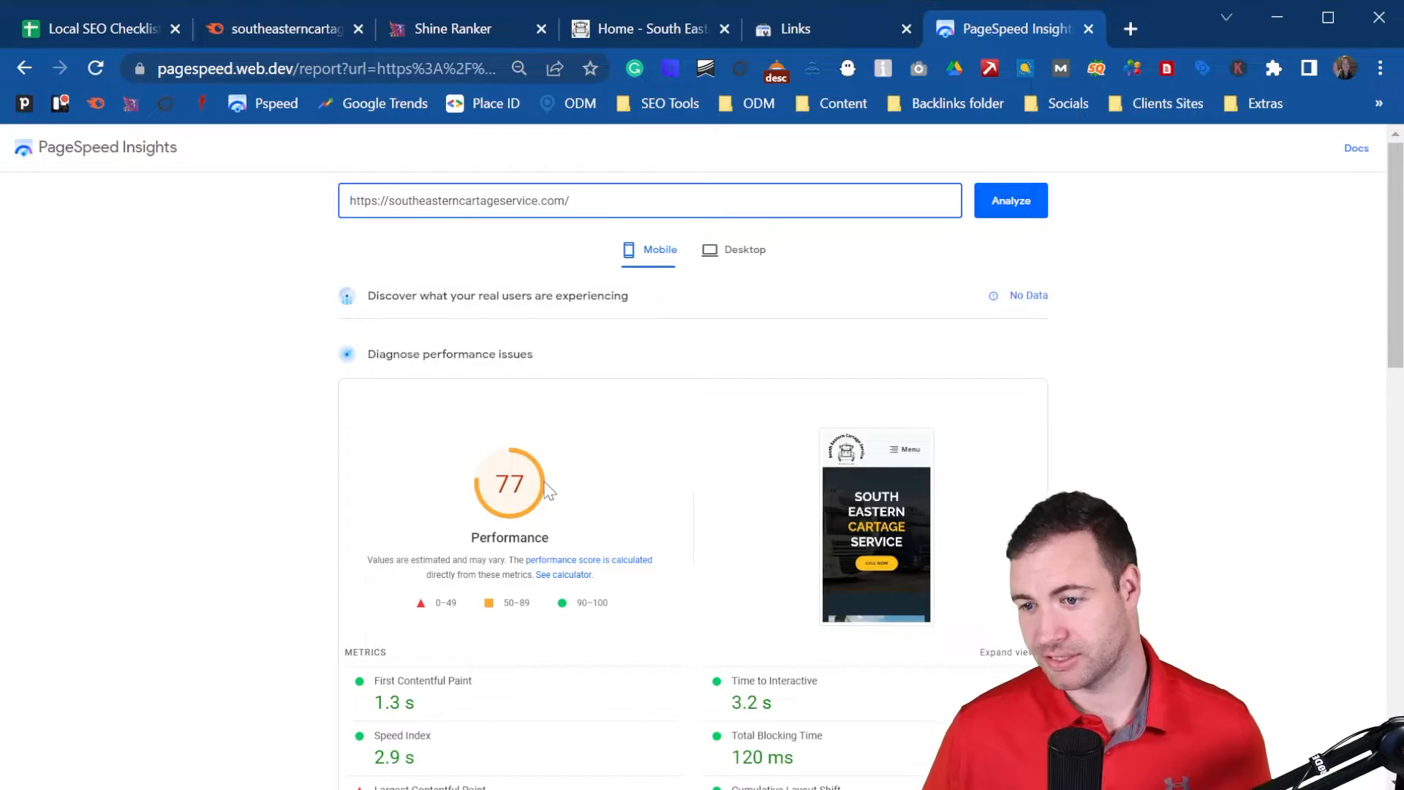
pyautogui.click(752, 256)
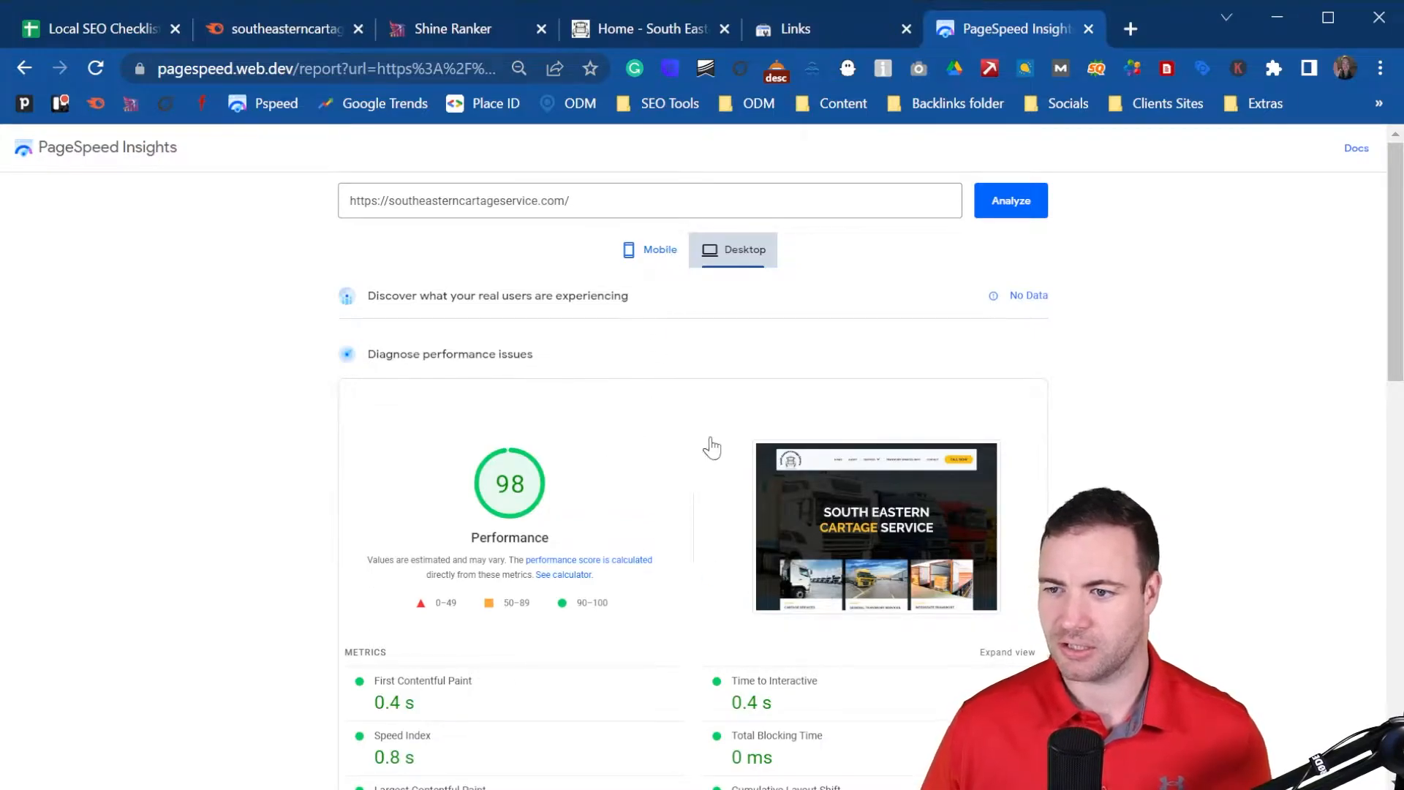
pyautogui.click(659, 252)
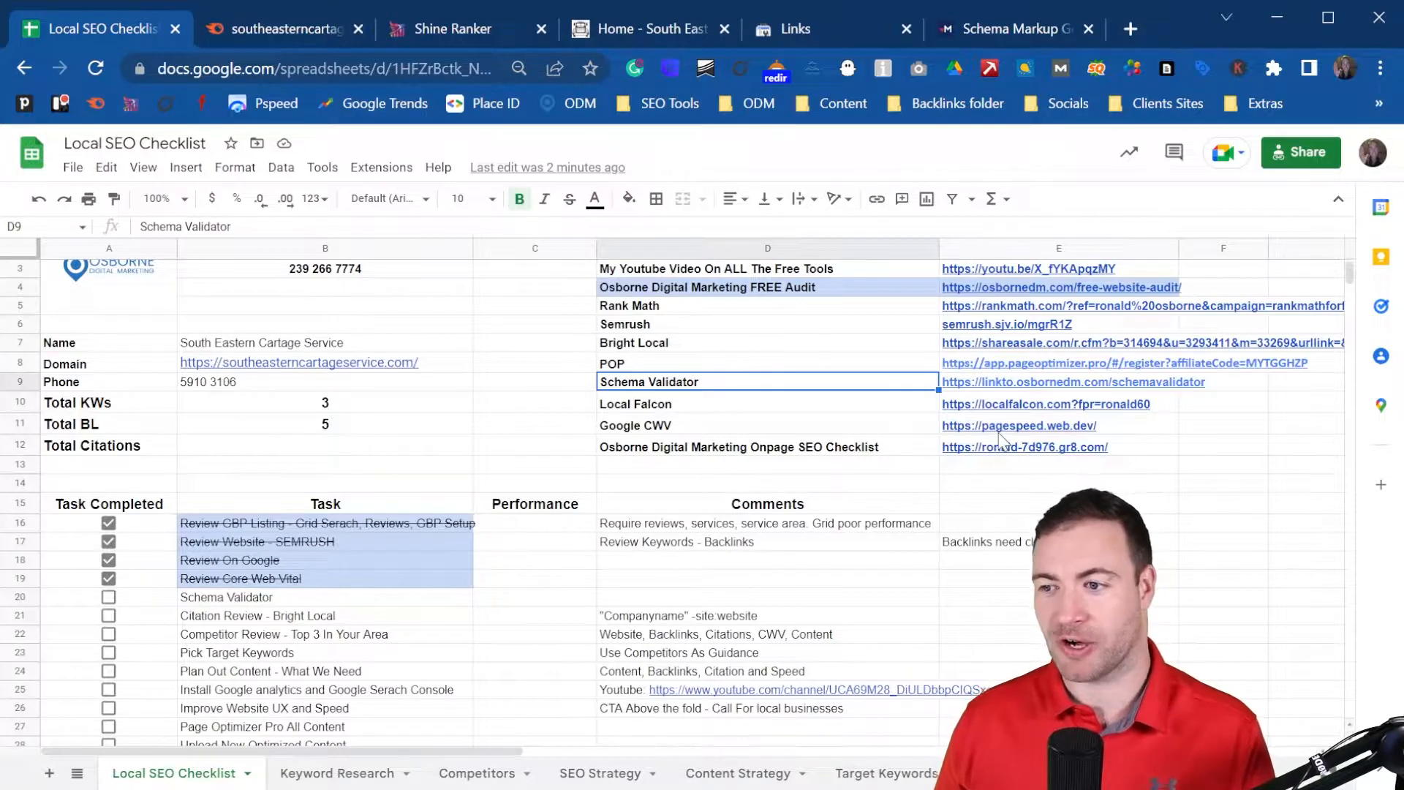
# - Select the Schema Validator task in the Local SEO Checklist and switch to the Schema Markup Generator
pyautogui.moveTo(1002, 439)
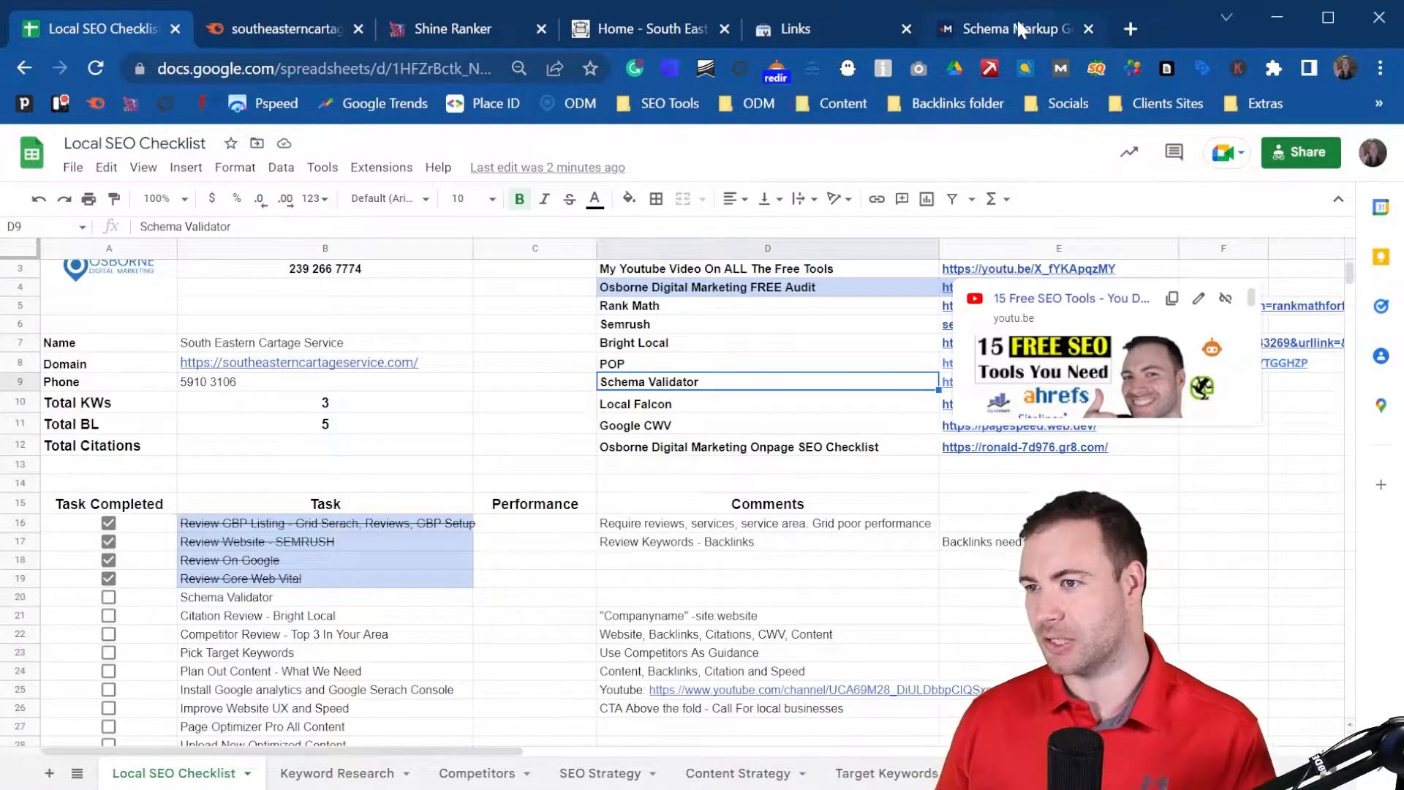
pyautogui.click(215, 598)
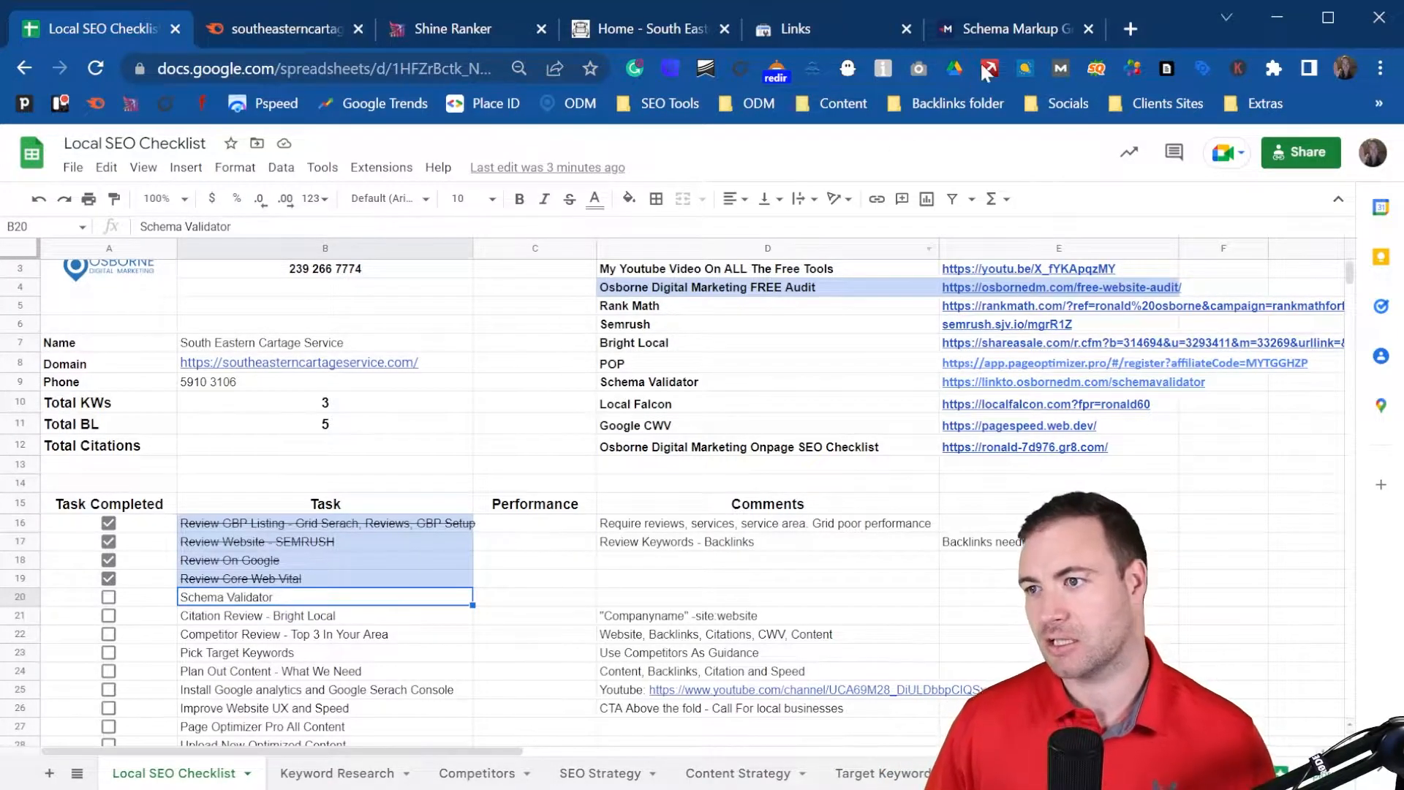
pyautogui.click(1009, 29)
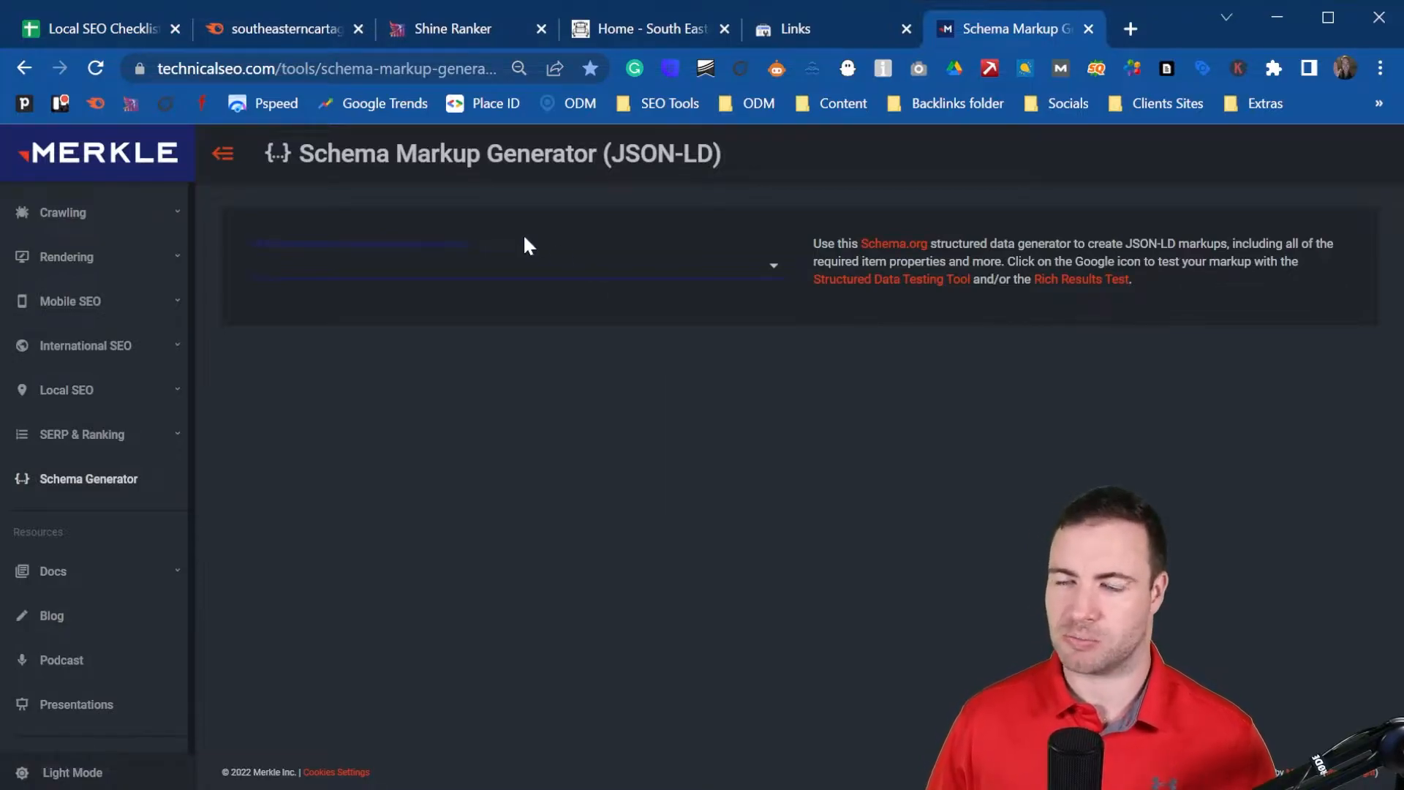
# - Choose Local Business as the schema markup to create and look over its fields
pyautogui.click(625, 281)
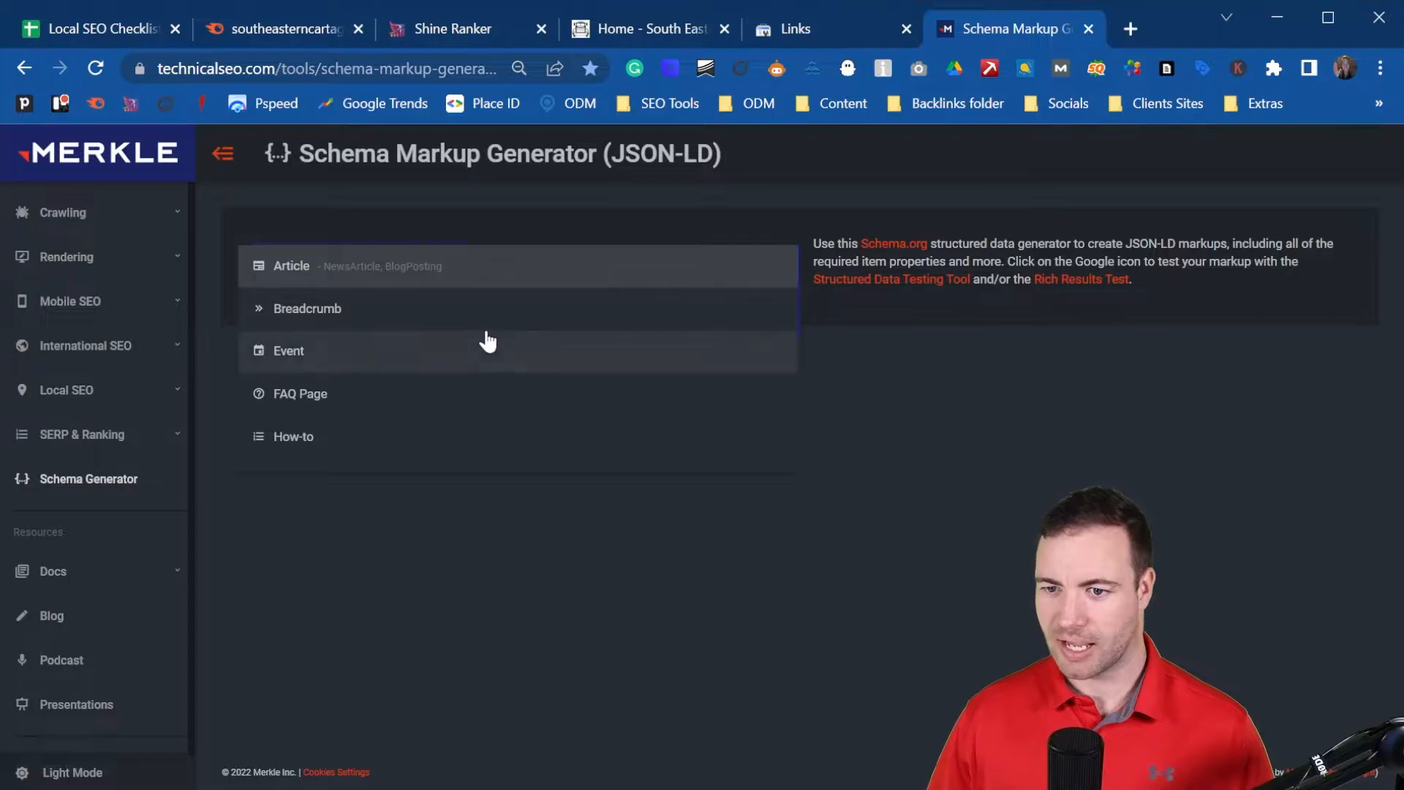
pyautogui.scroll(-2, 515, 305)
pyautogui.scroll(-3, 515, 305)
pyautogui.scroll(3, 486, 304)
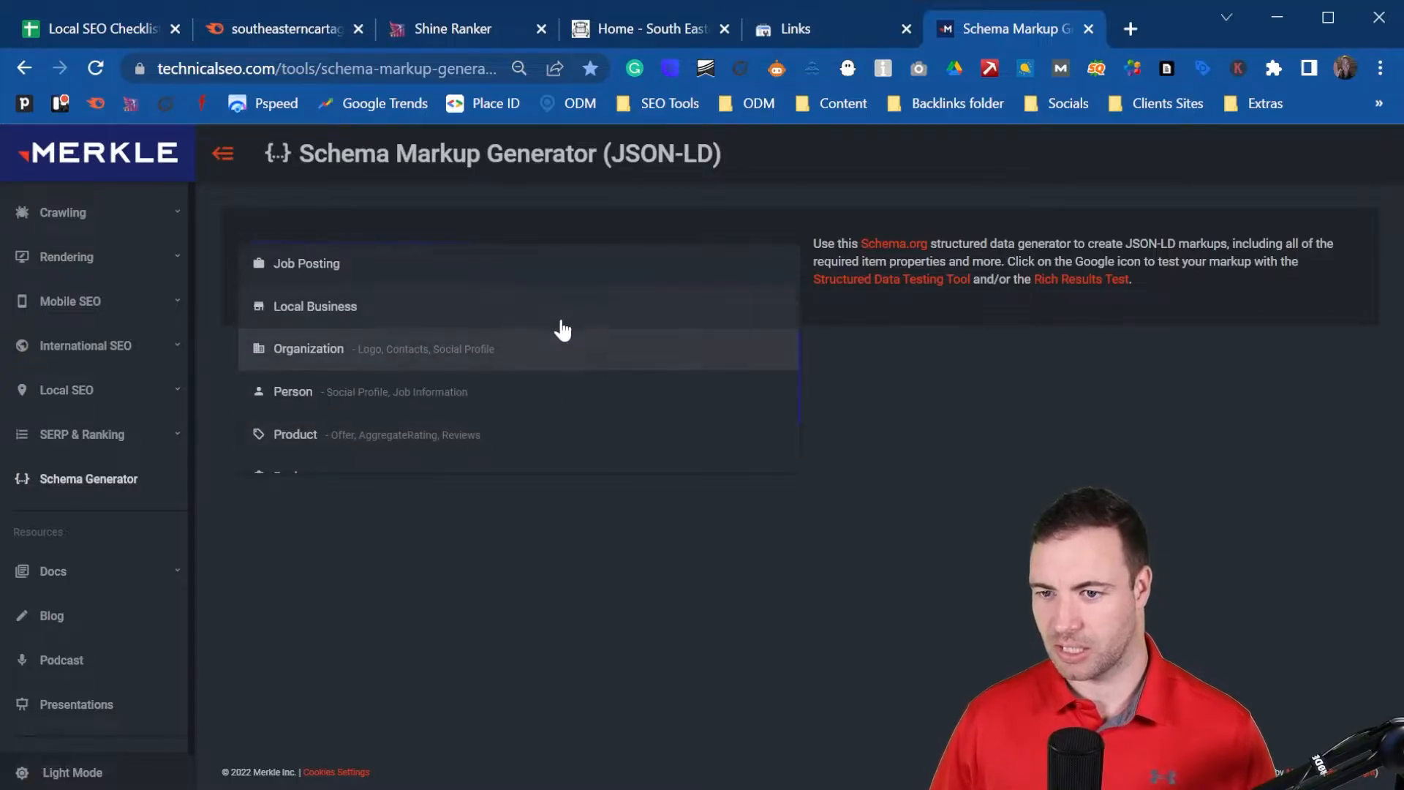
pyautogui.click(523, 314)
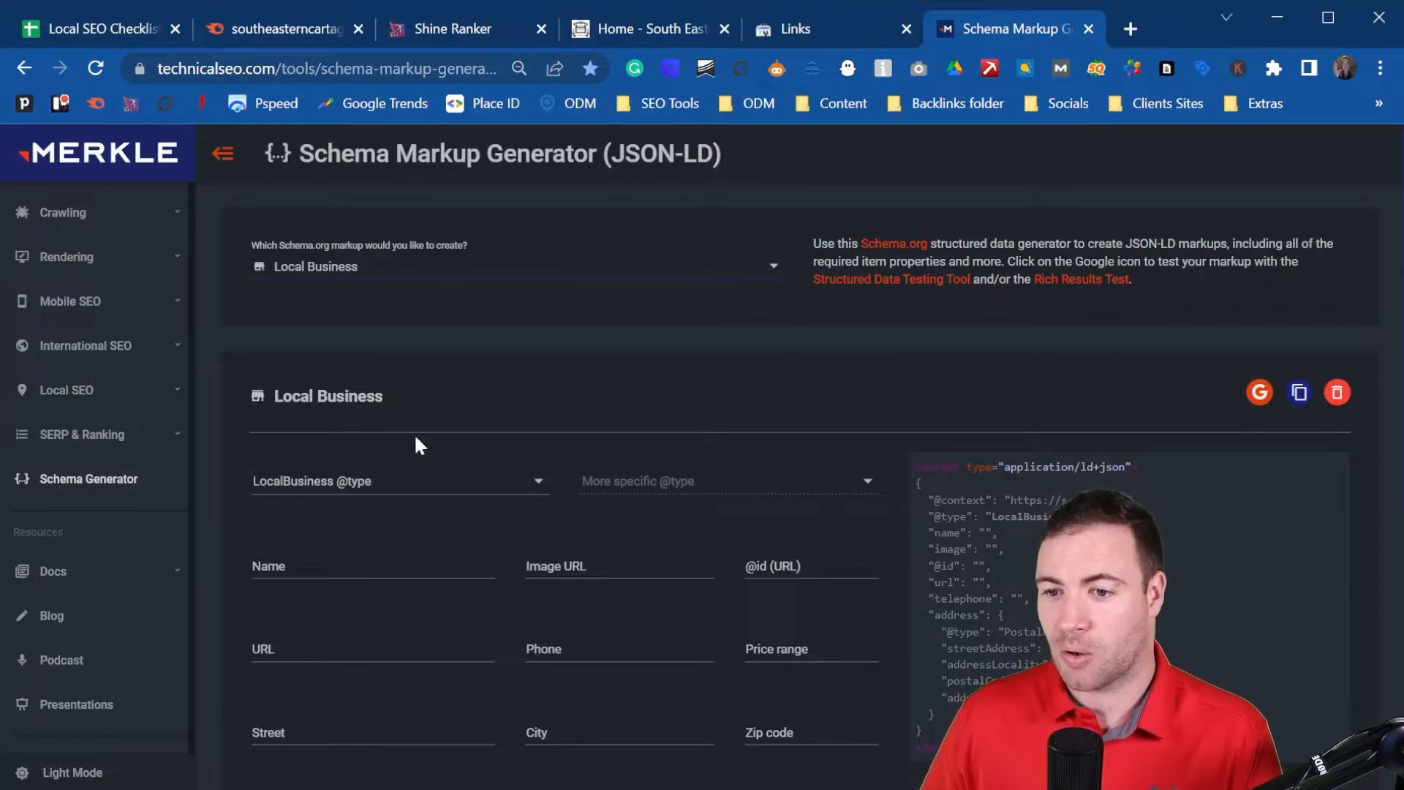
pyautogui.scroll(-3, 447, 380)
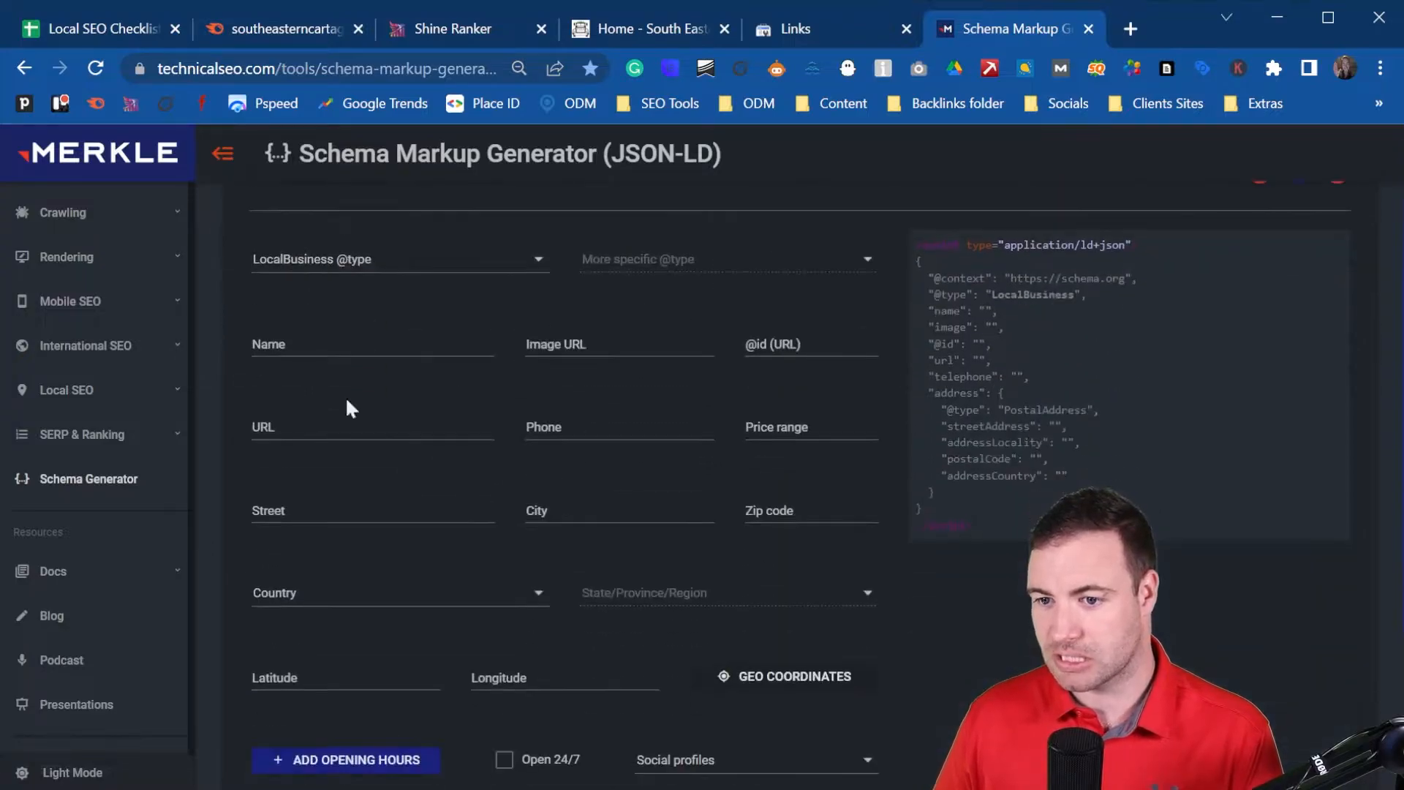
pyautogui.scroll(3, 564, 494)
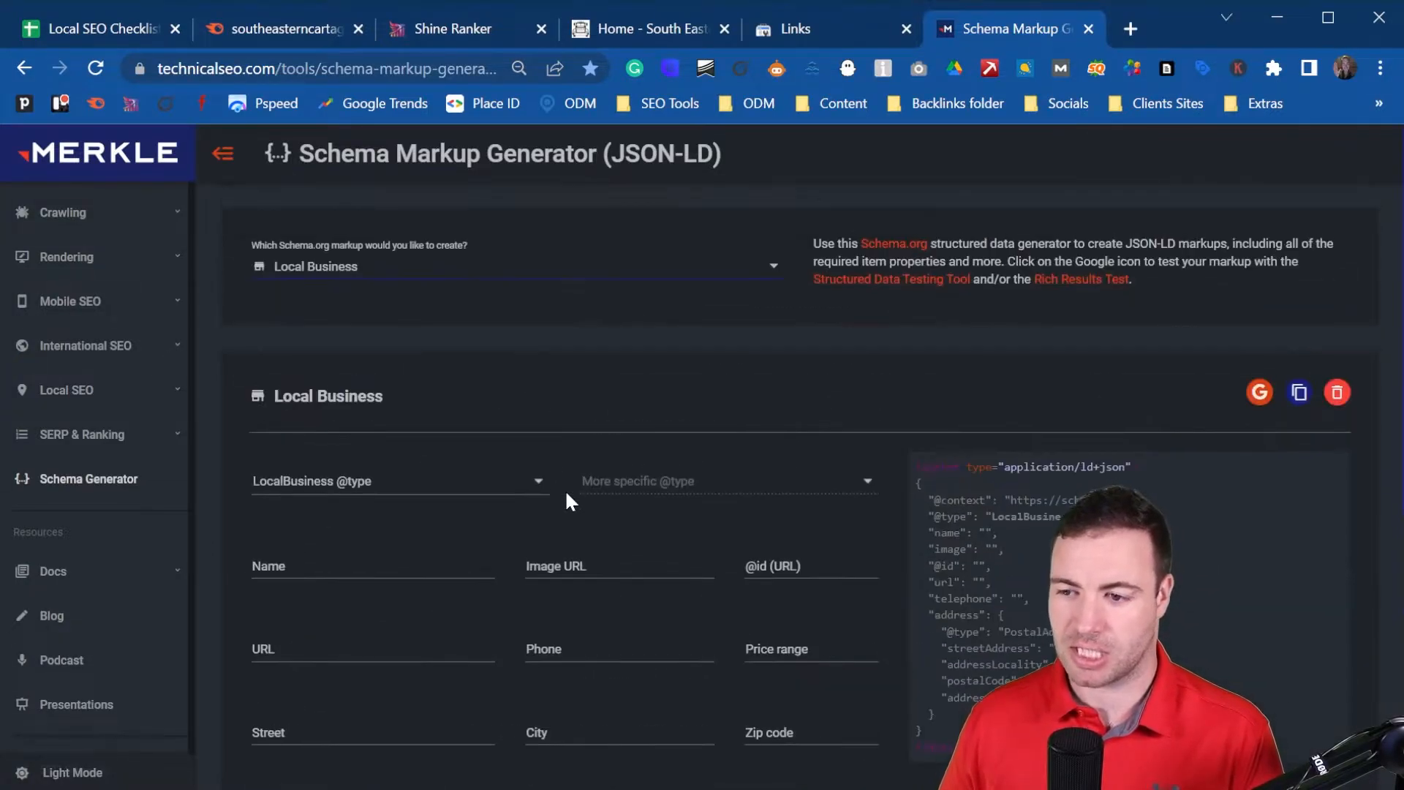
# - Change the schema markup to Organization and set the organization type to Corporation
pyautogui.click(515, 273)
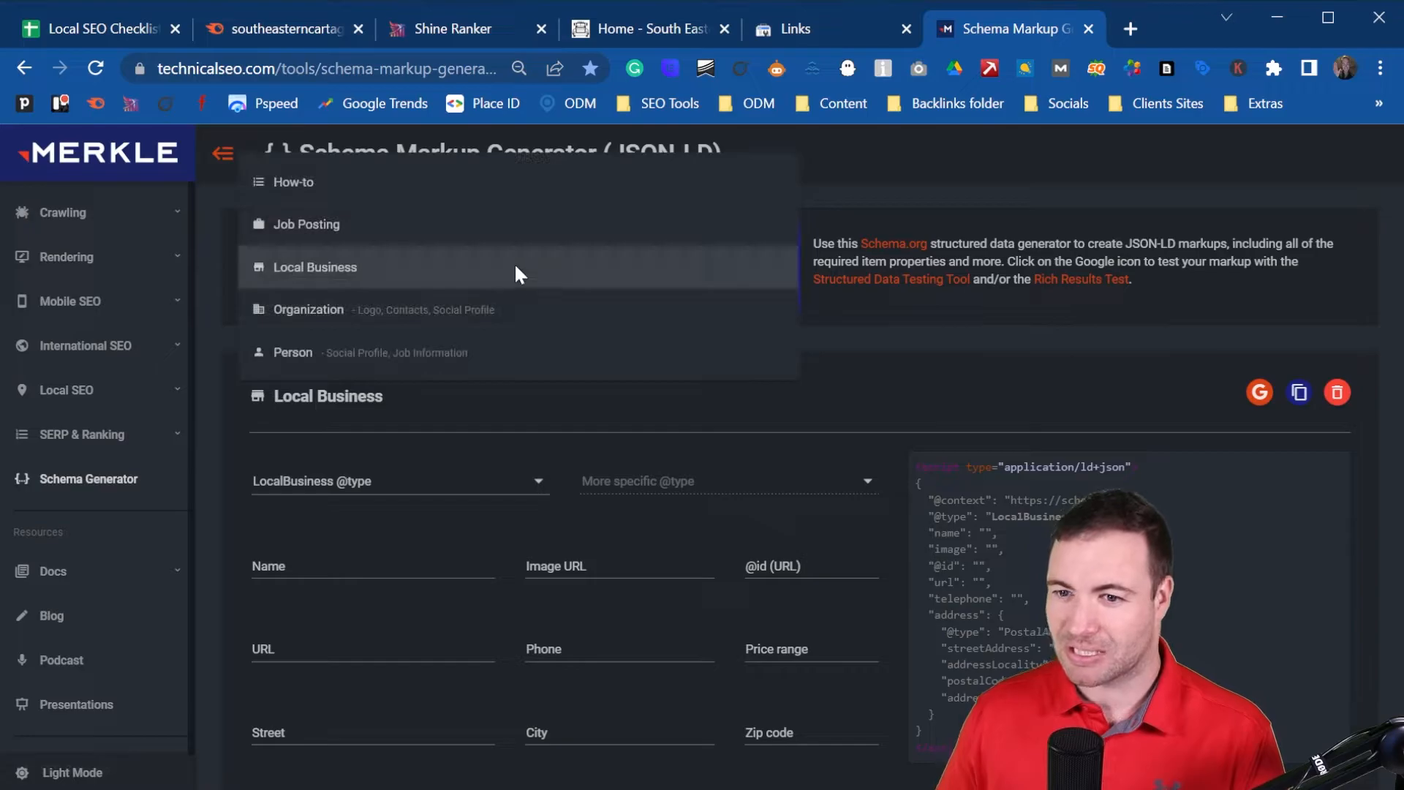
pyautogui.click(459, 316)
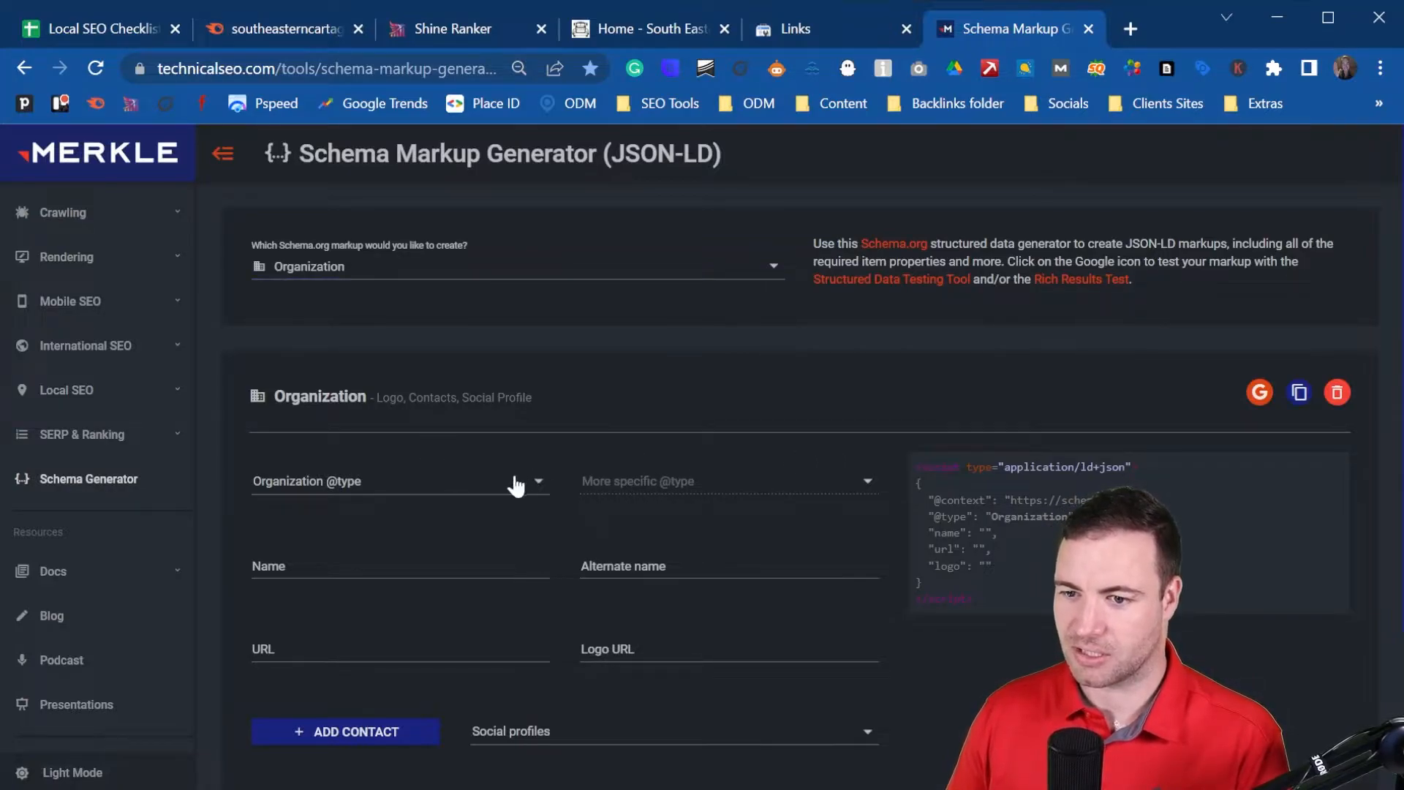
pyautogui.click(479, 490)
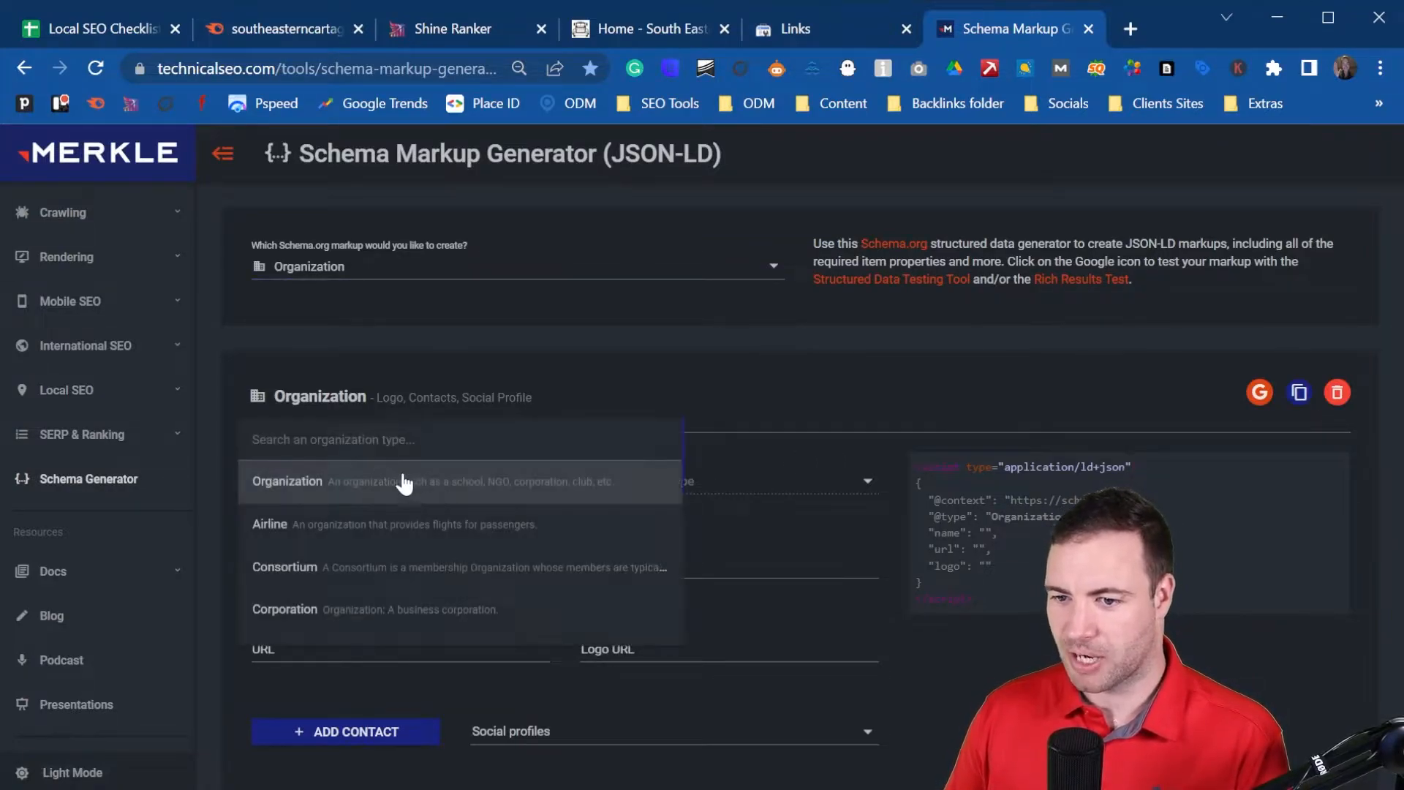
pyautogui.scroll(-2, 474, 583)
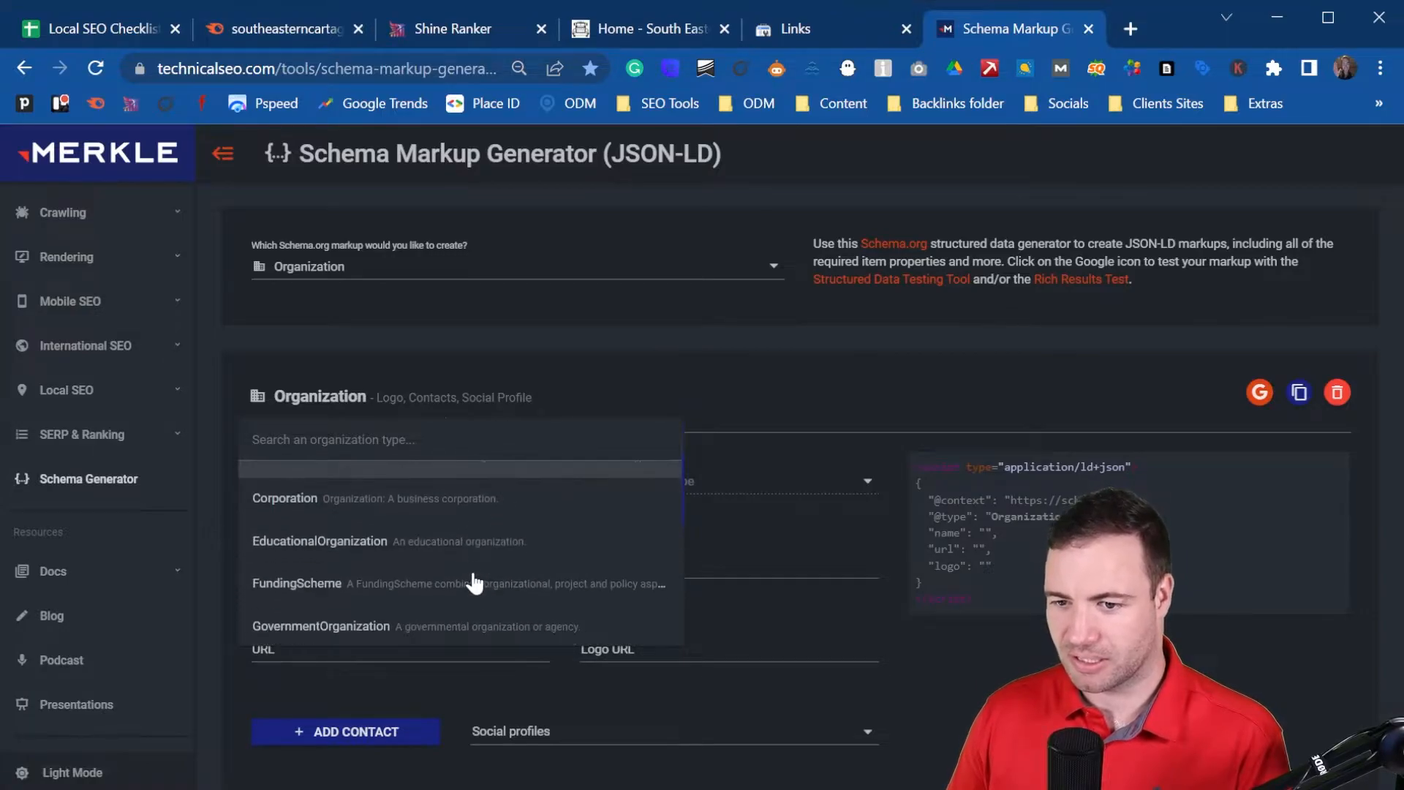
pyautogui.scroll(-2, 438, 560)
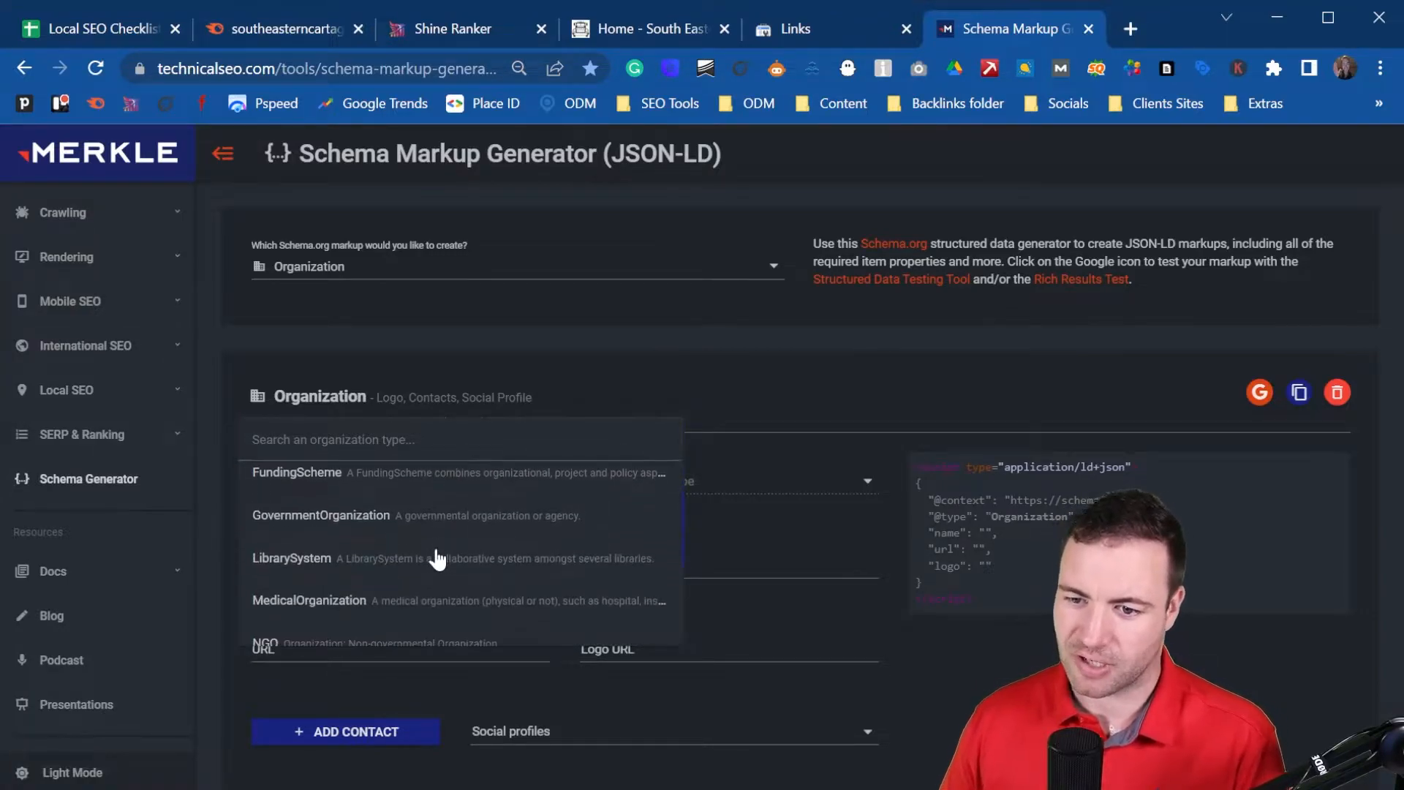
pyautogui.scroll(-3, 447, 534)
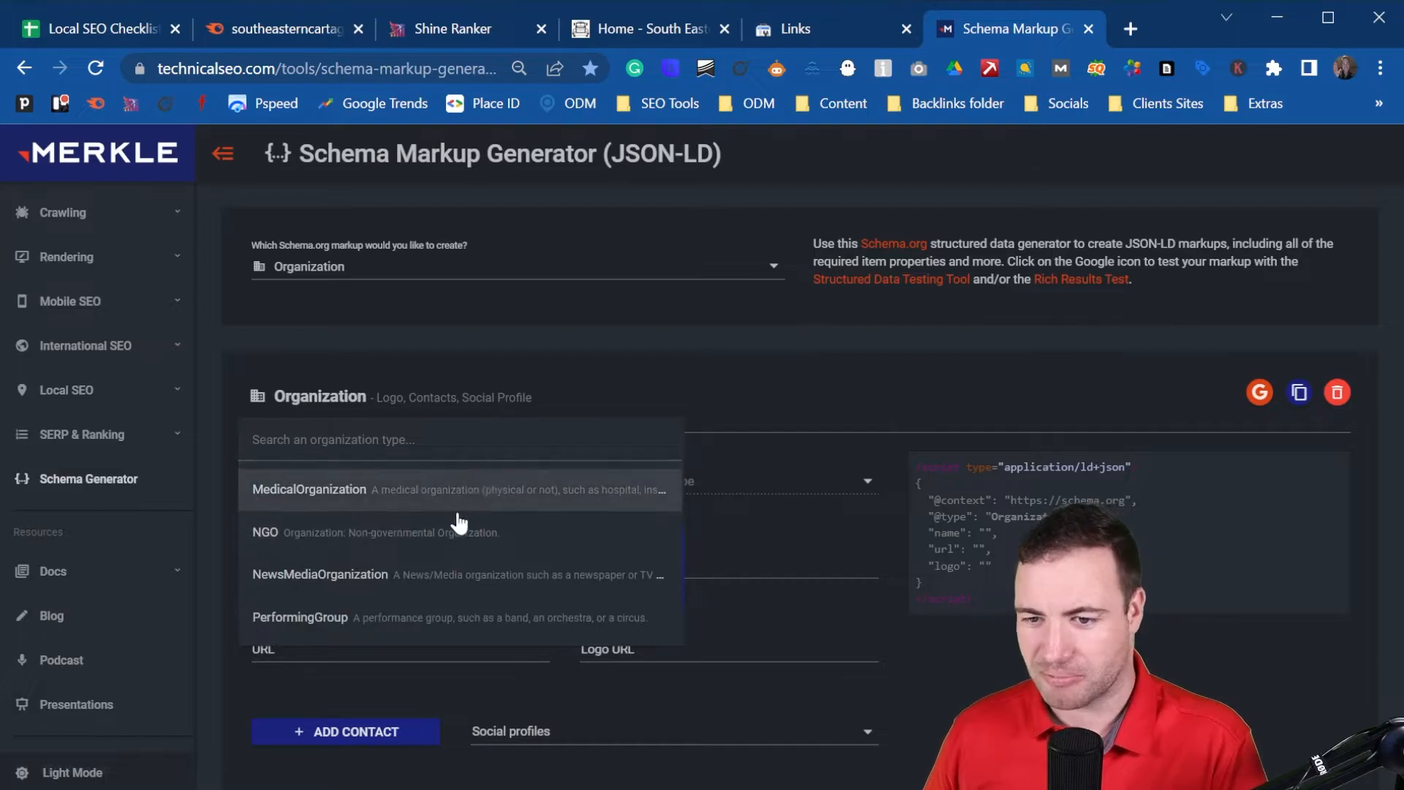
pyautogui.scroll(-2, 456, 524)
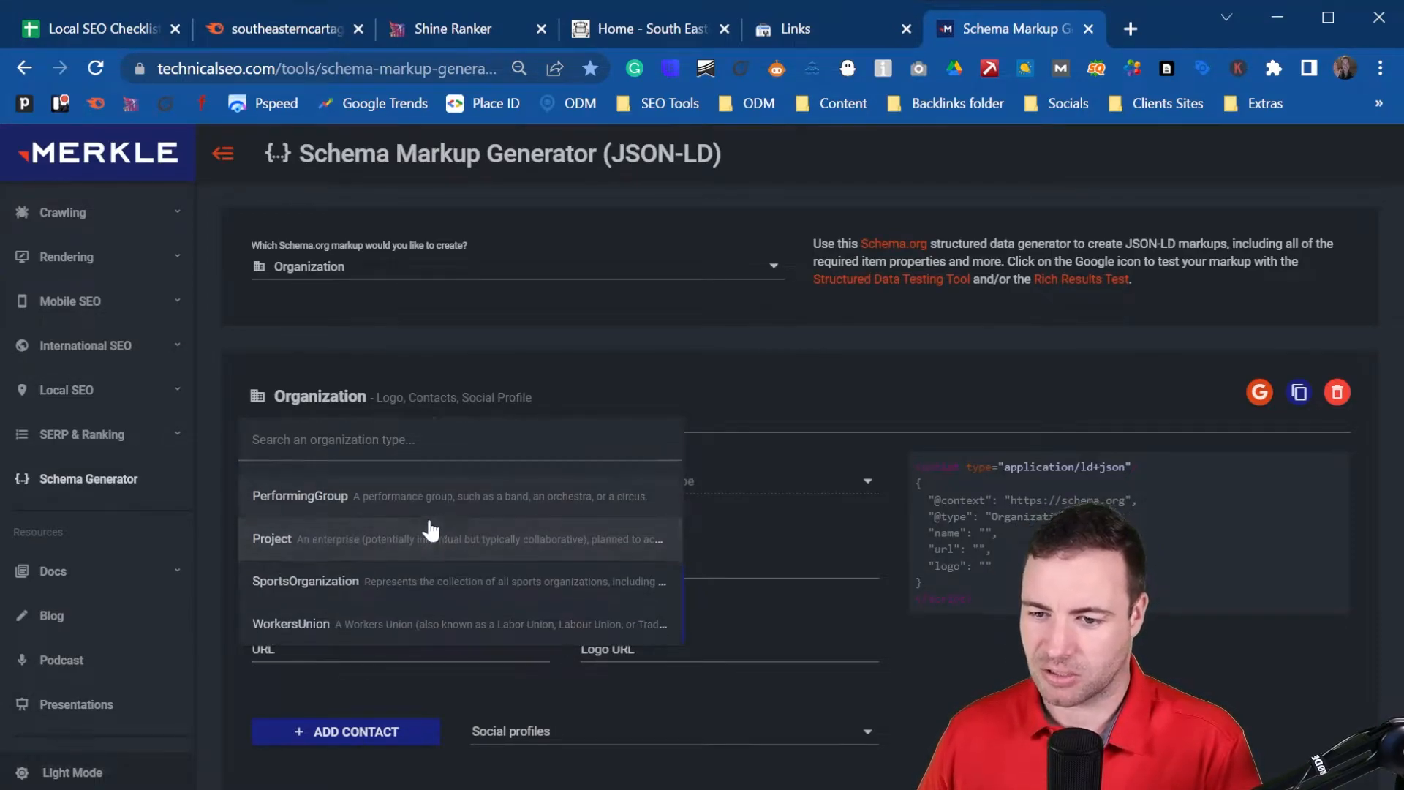
pyautogui.scroll(10, 415, 592)
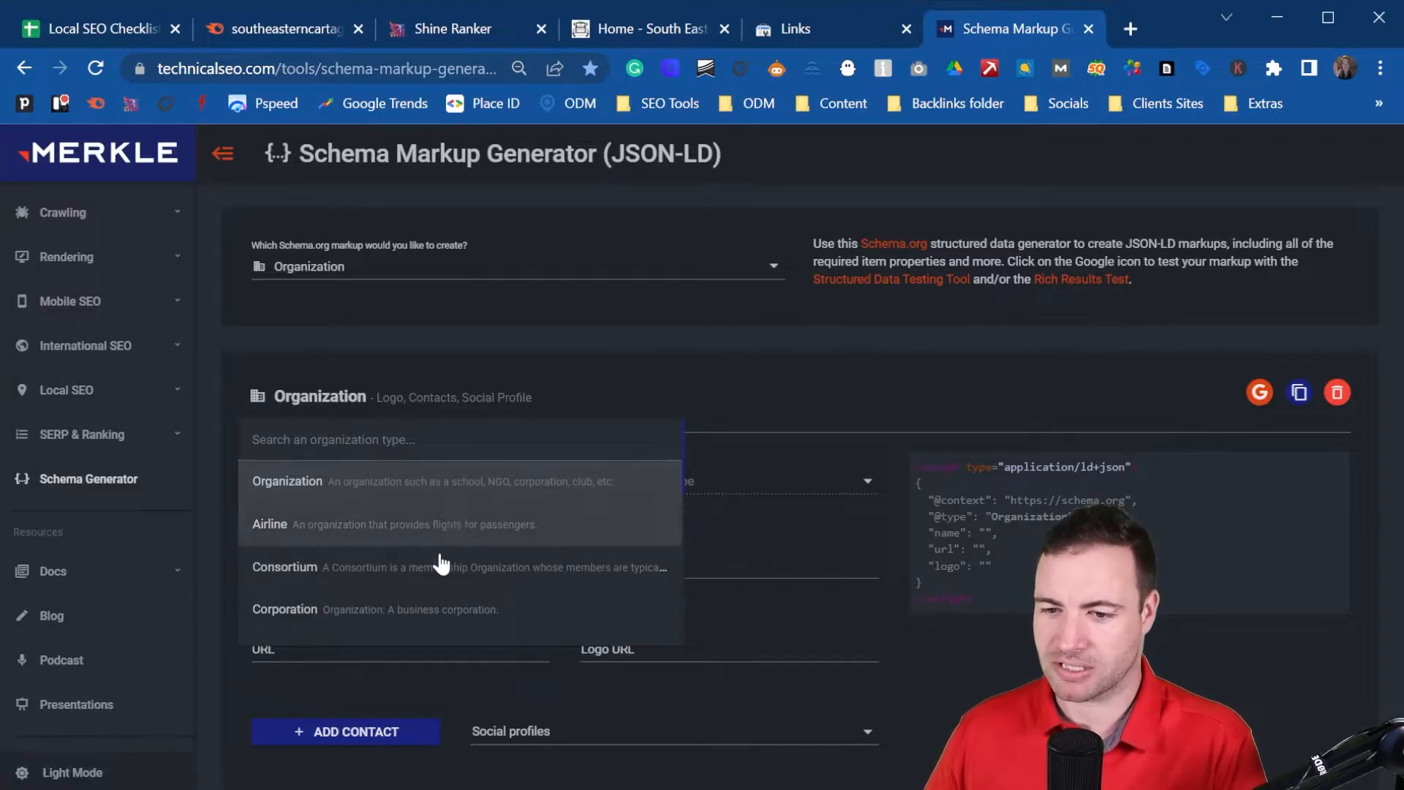
pyautogui.click(504, 613)
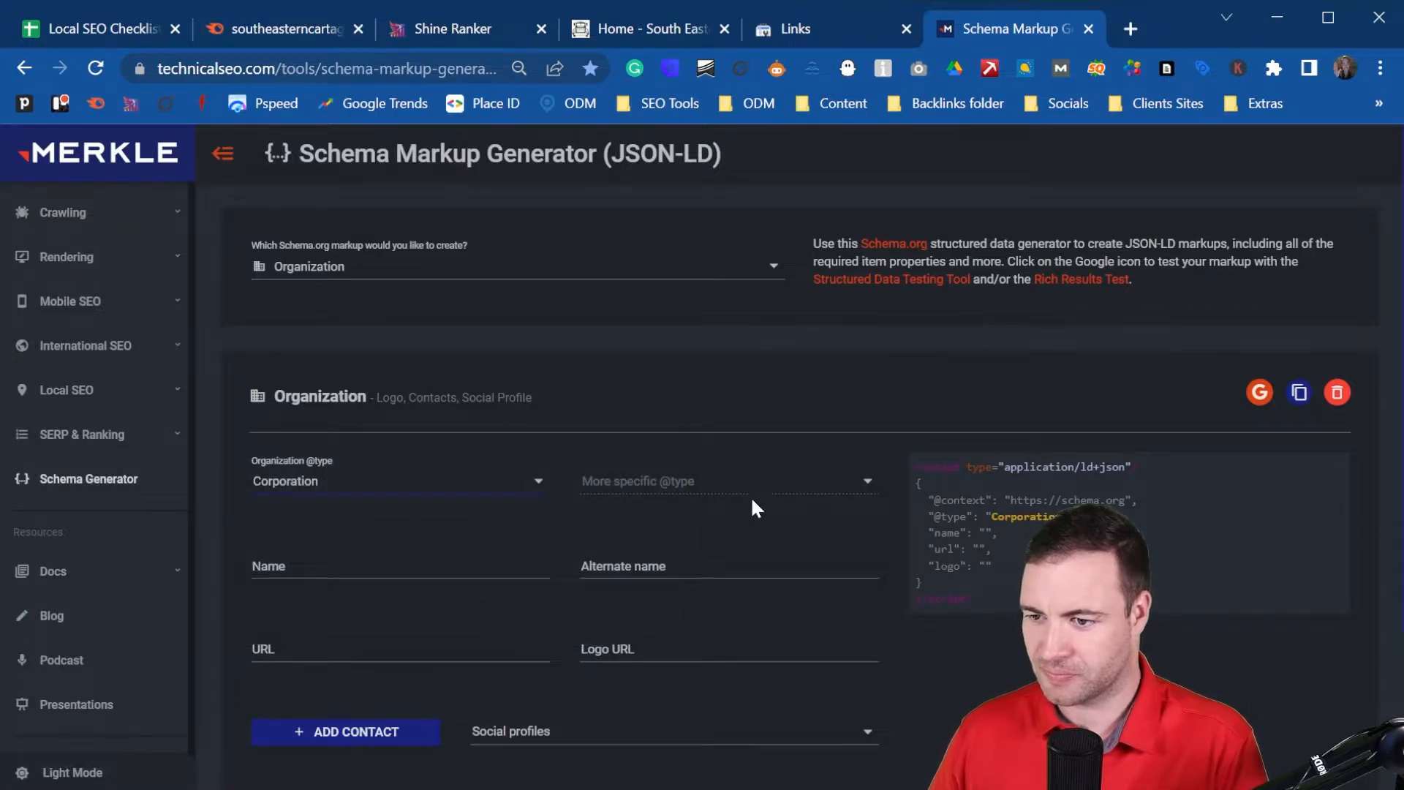
# - Enter South Eastern Cartage Service as the organization's name in the schema form
pyautogui.click(407, 573)
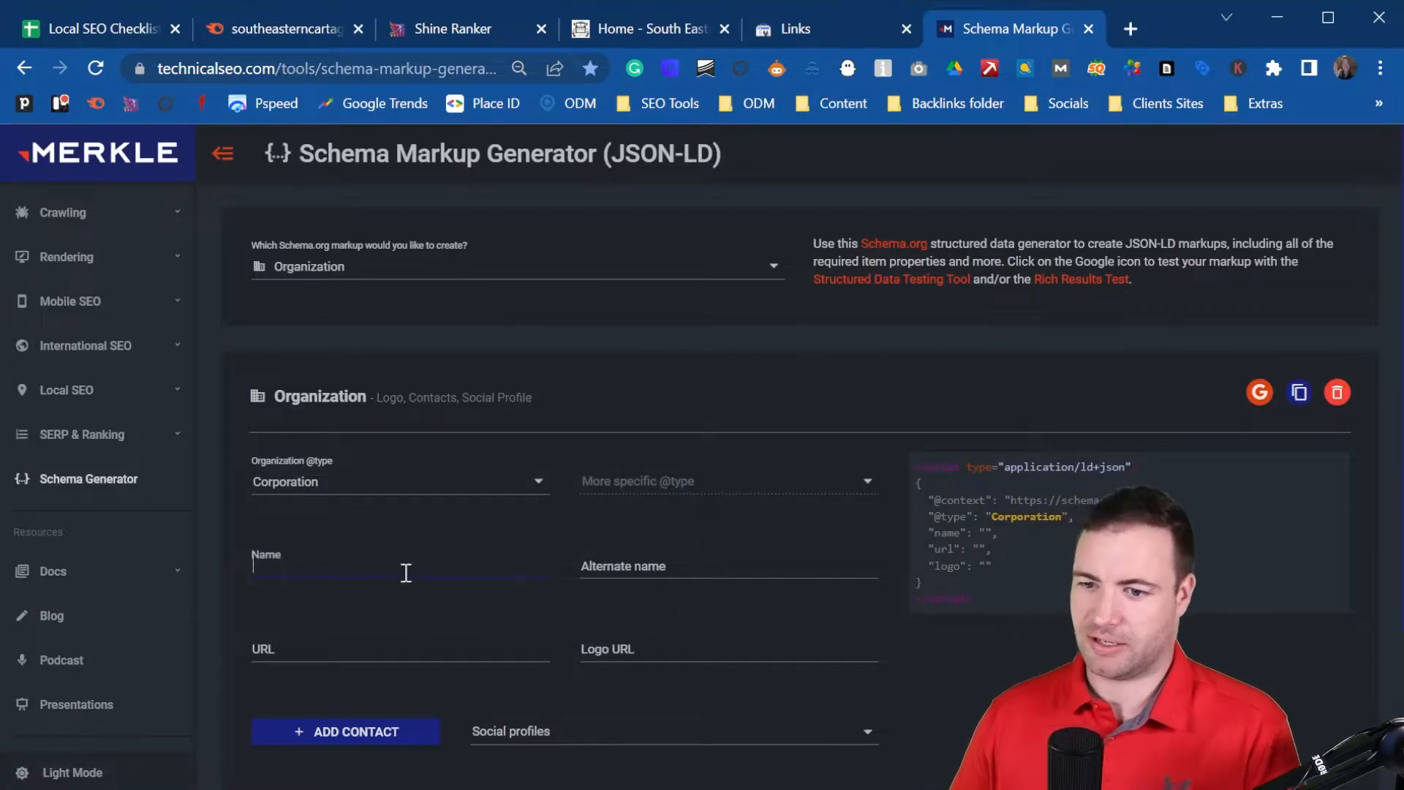
pyautogui.write('S')
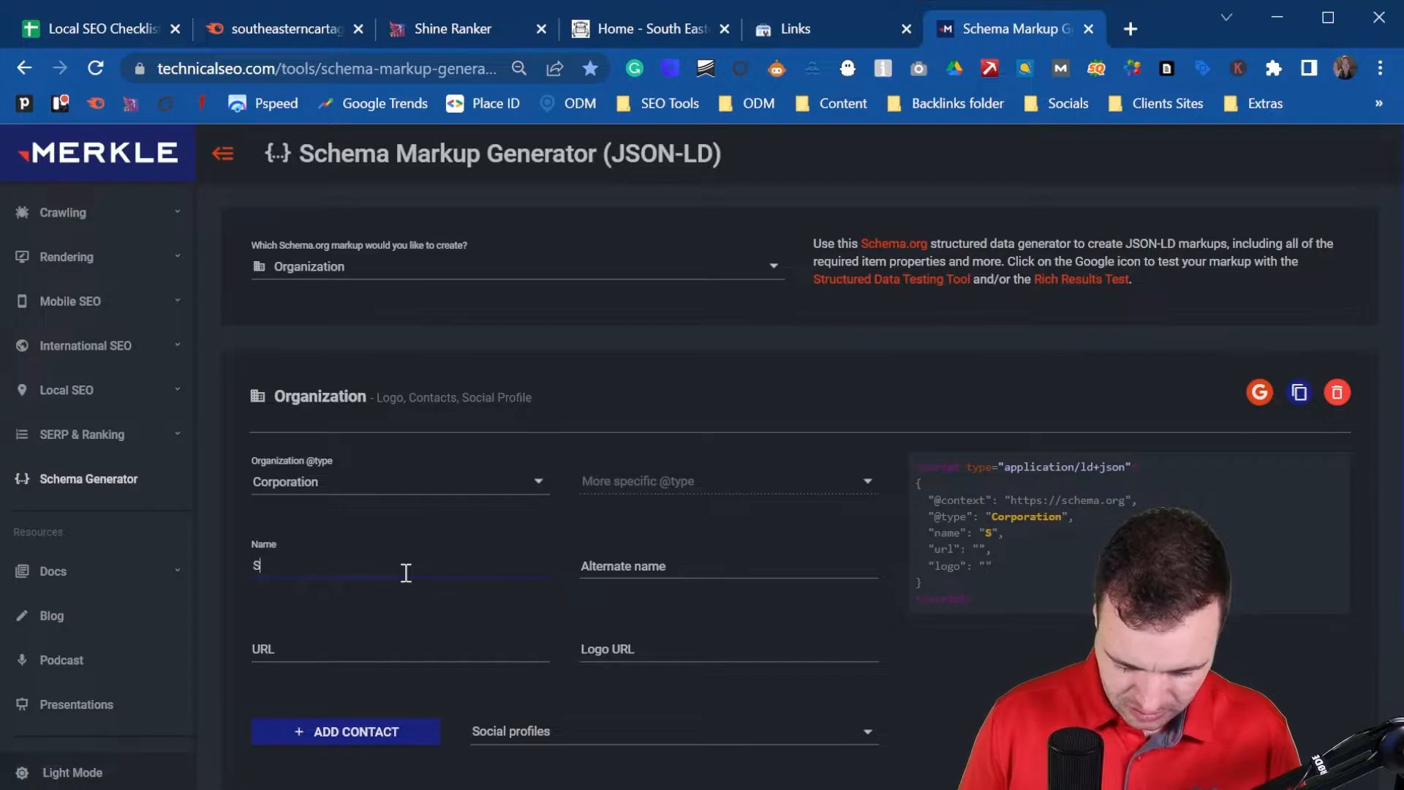
pyautogui.write('outh ')
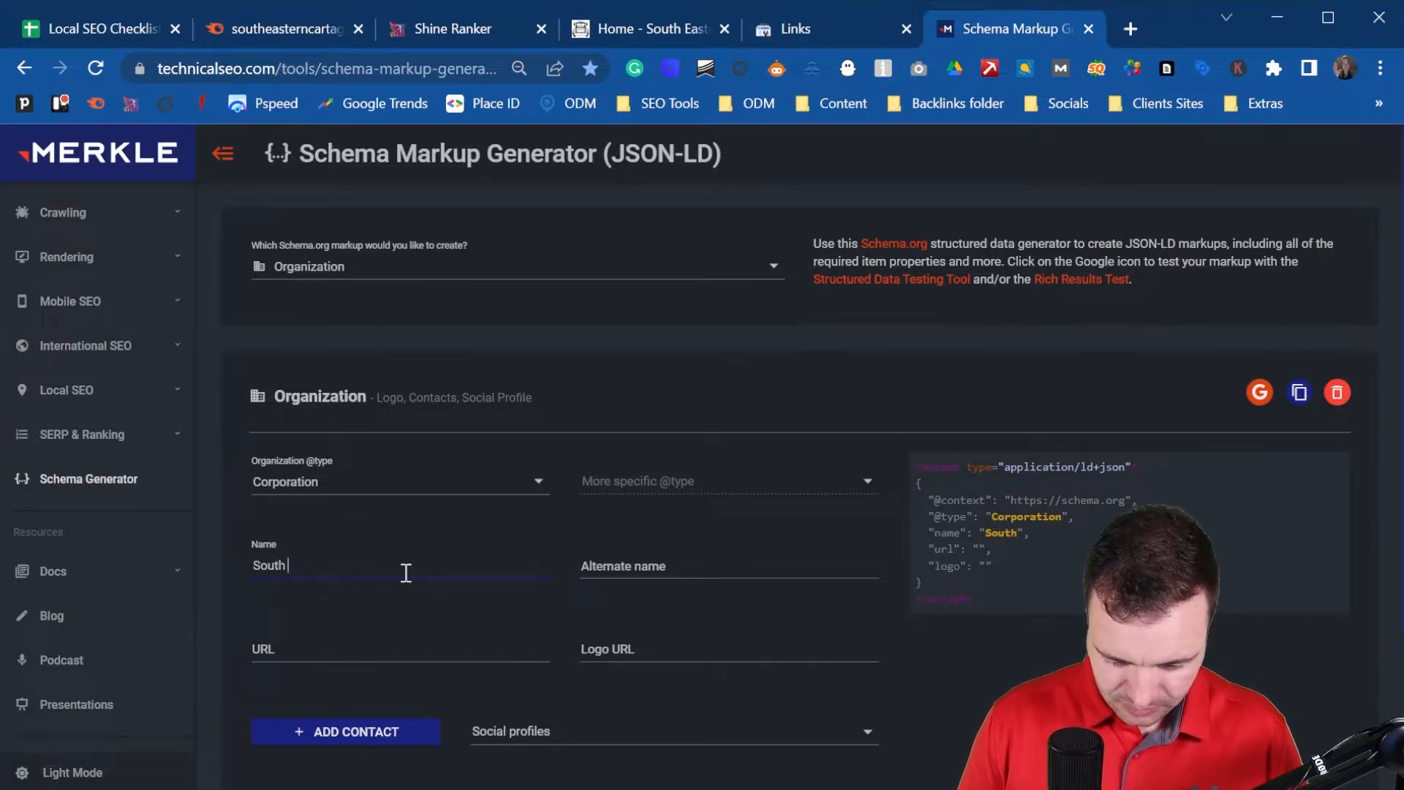
pyautogui.write('Es')
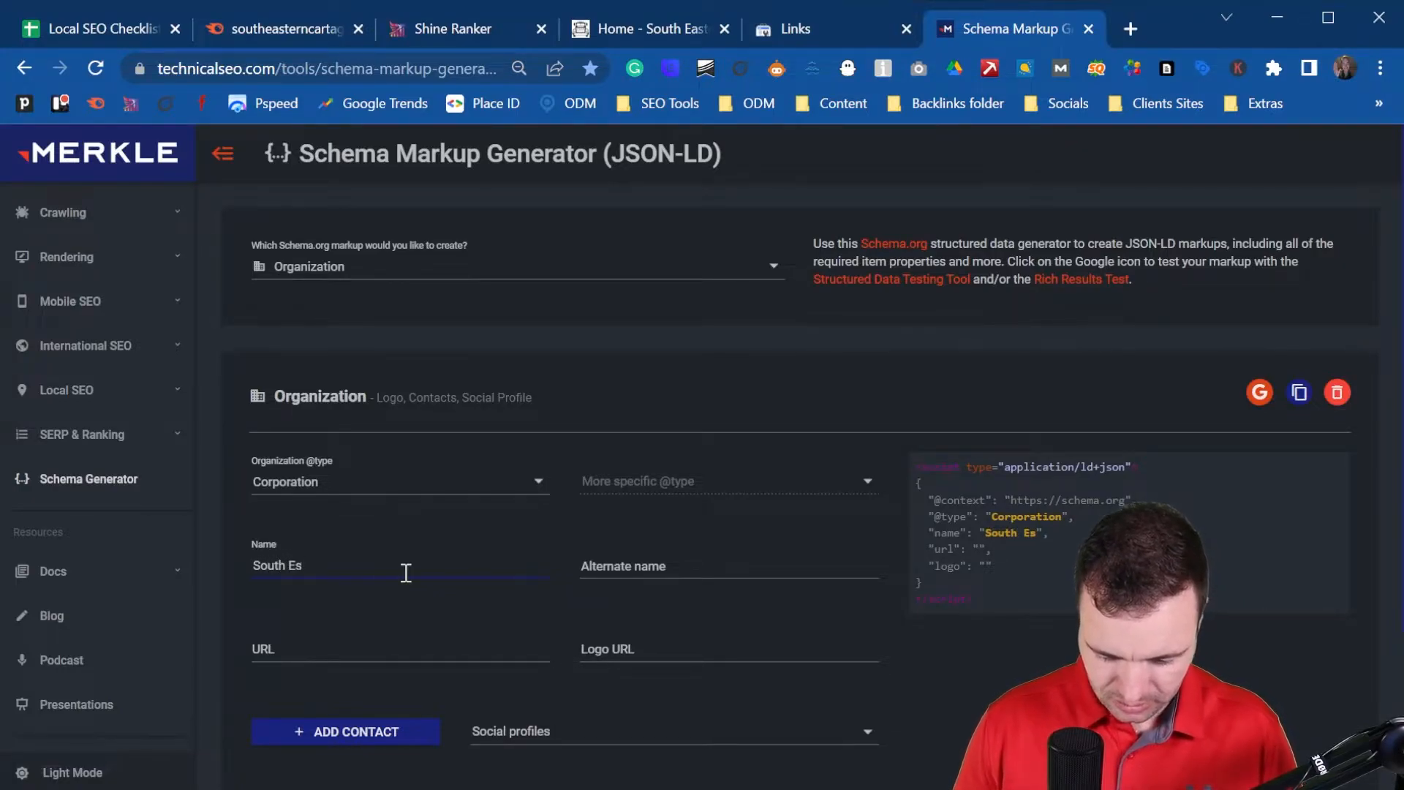
pyautogui.press('BackSpace')
pyautogui.write('ast')
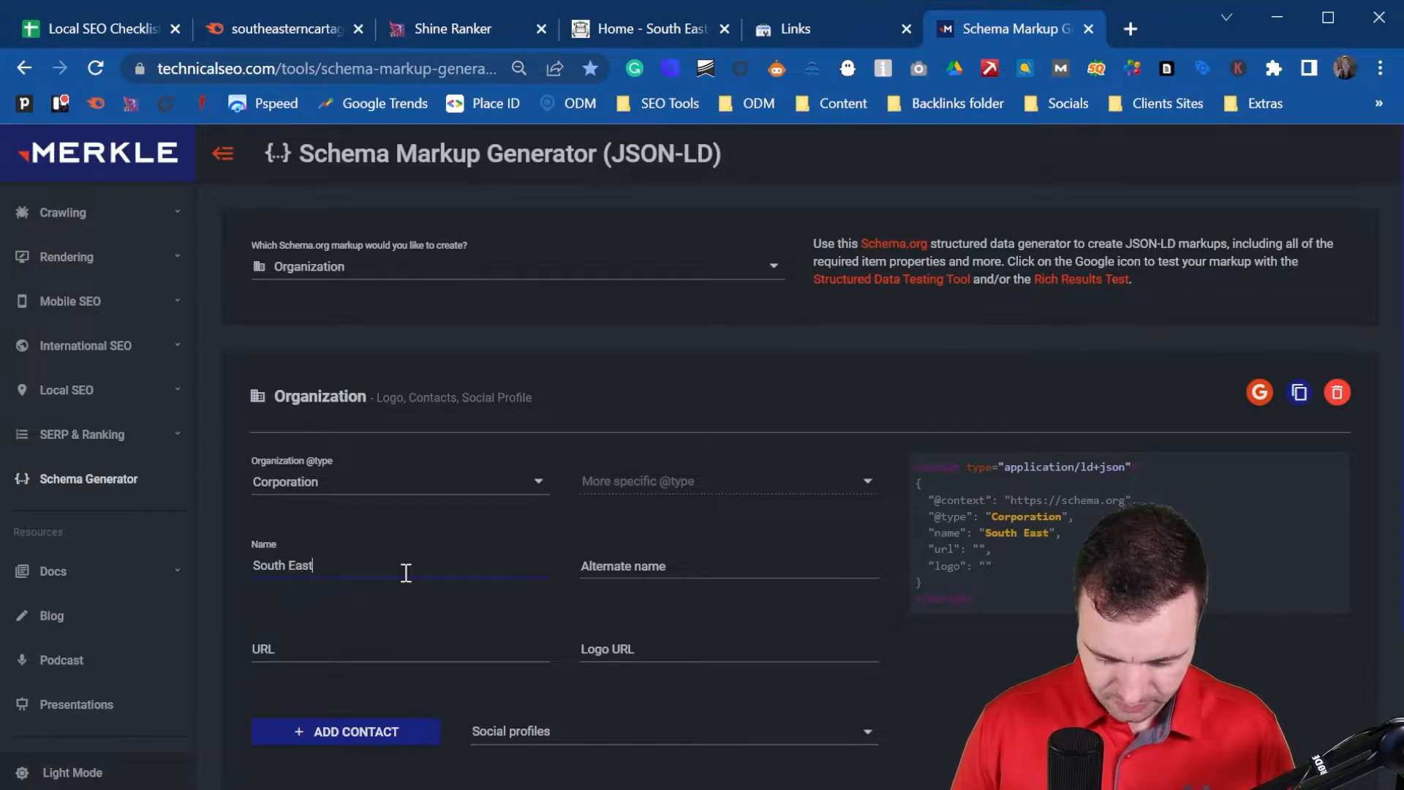
pyautogui.write('ern Cart')
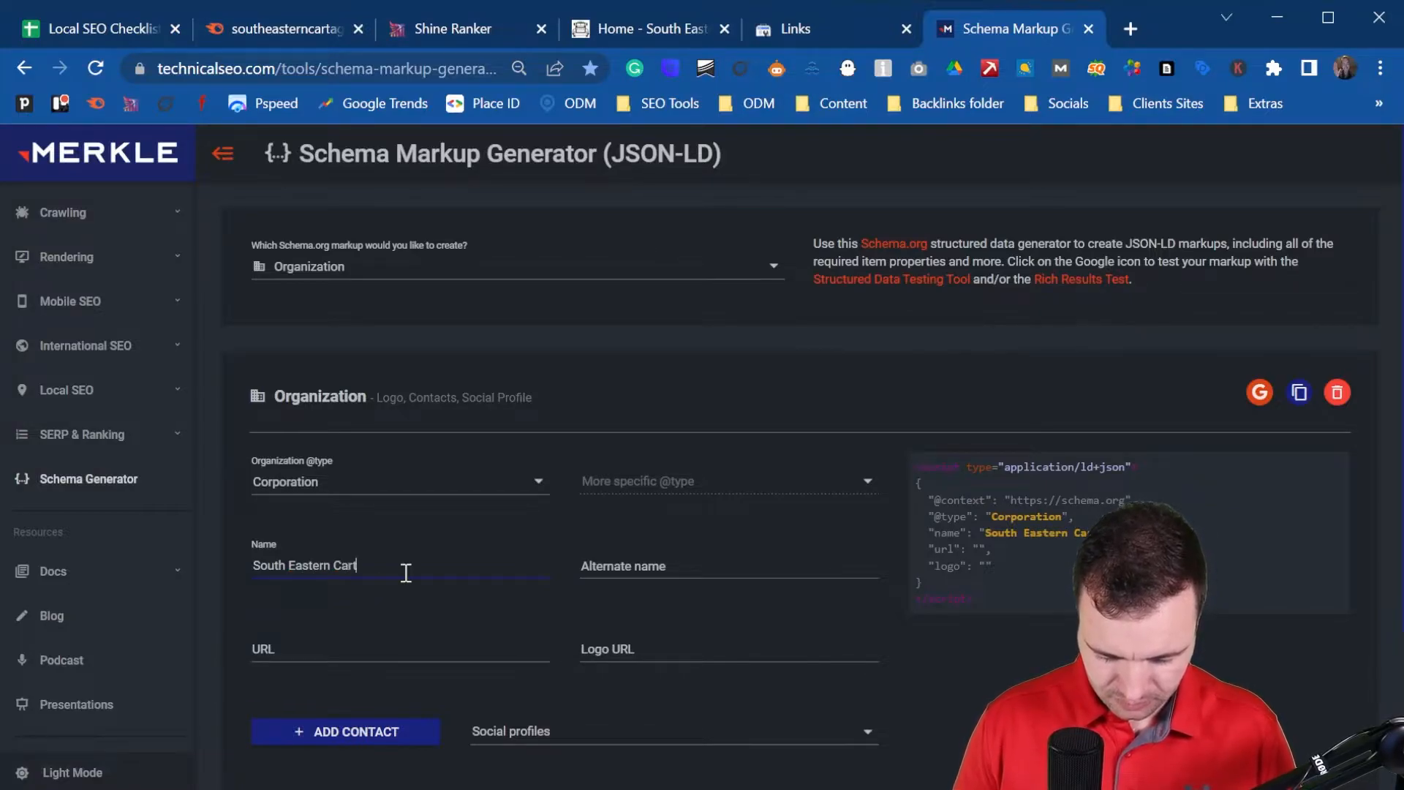
pyautogui.write('age Service')
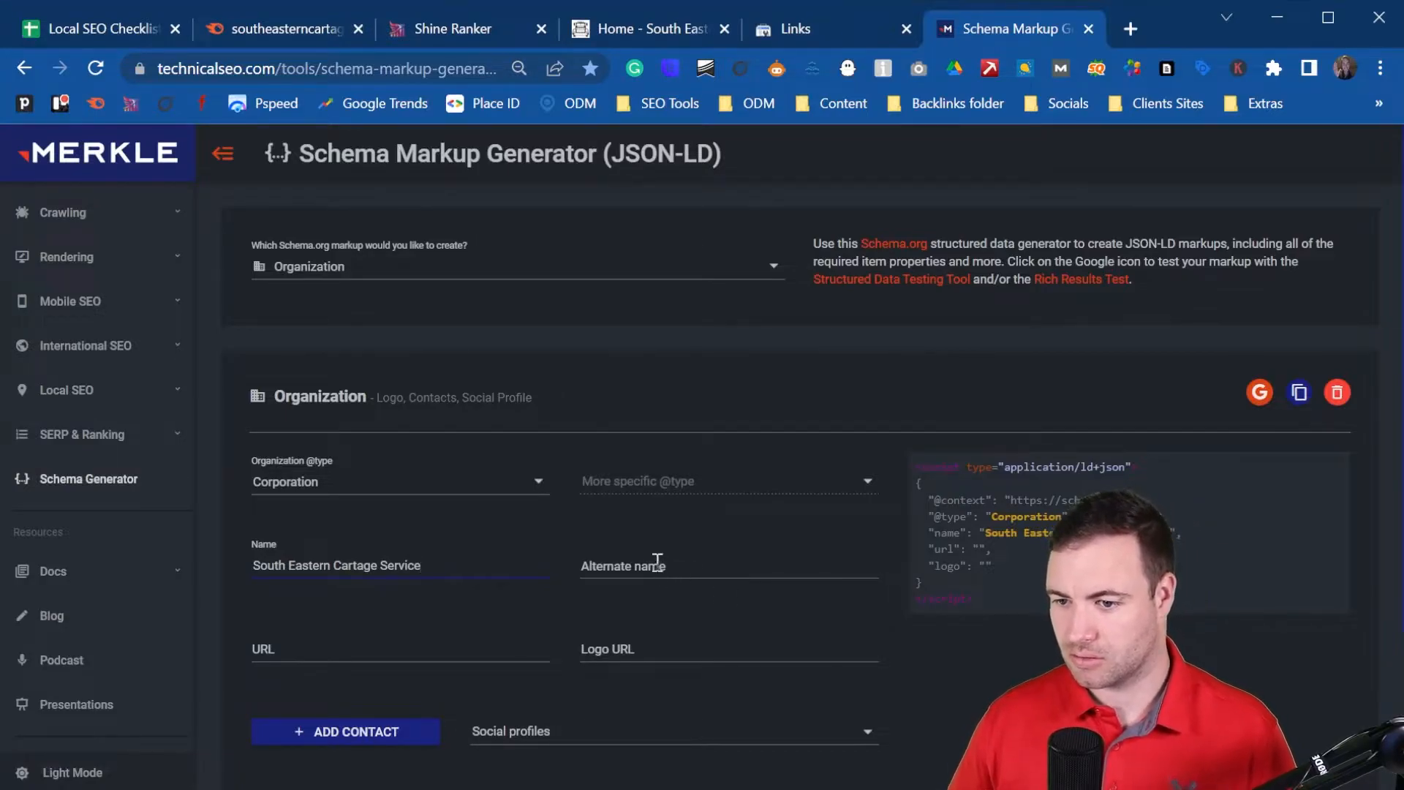
# - Copy the organization's name into the alternate name
pyautogui.moveTo(394, 574); pyautogui.dragTo(220, 574)
pyautogui.hotkey('ctrl', 'c')
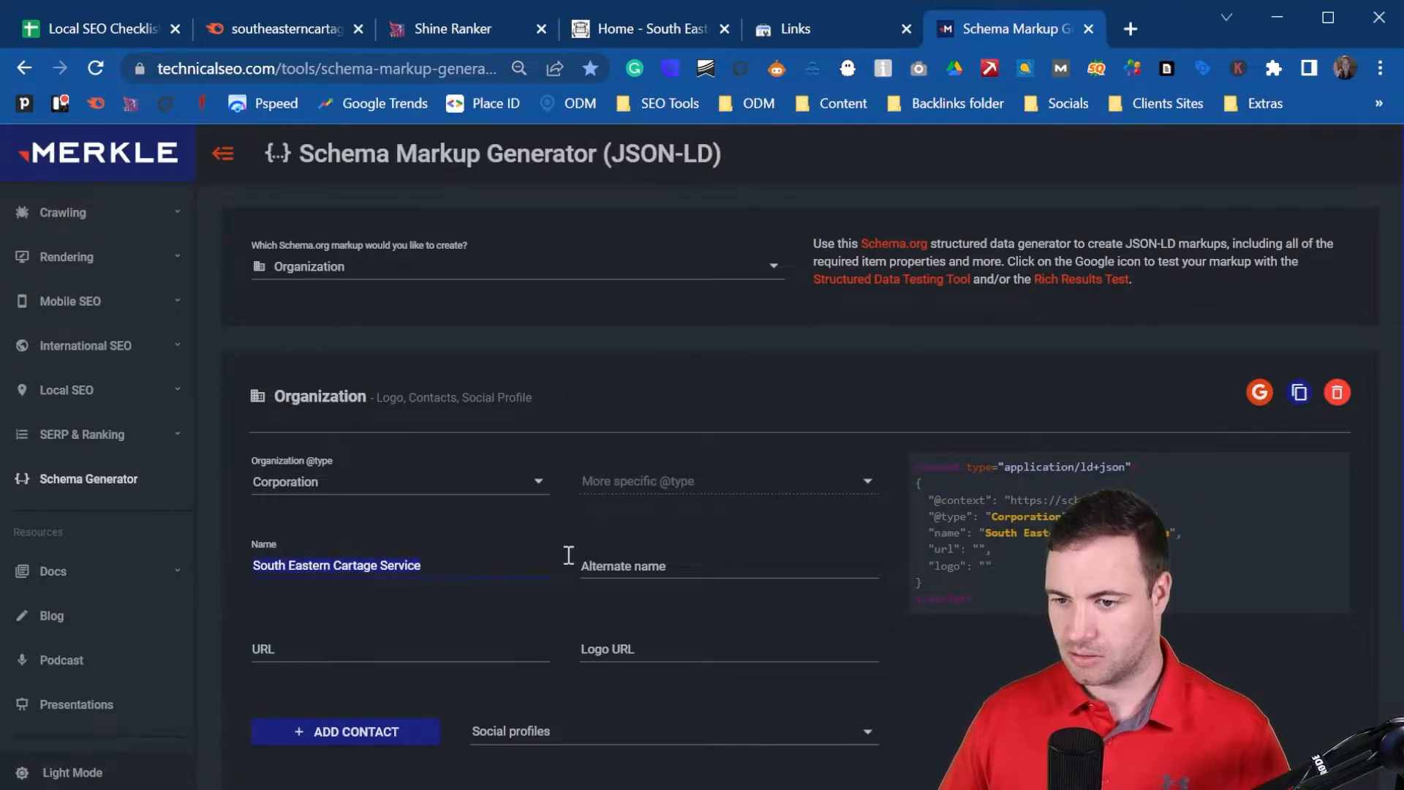
pyautogui.click(679, 567)
pyautogui.hotkey('ctrl', 'v')
pyautogui.click(341, 653)
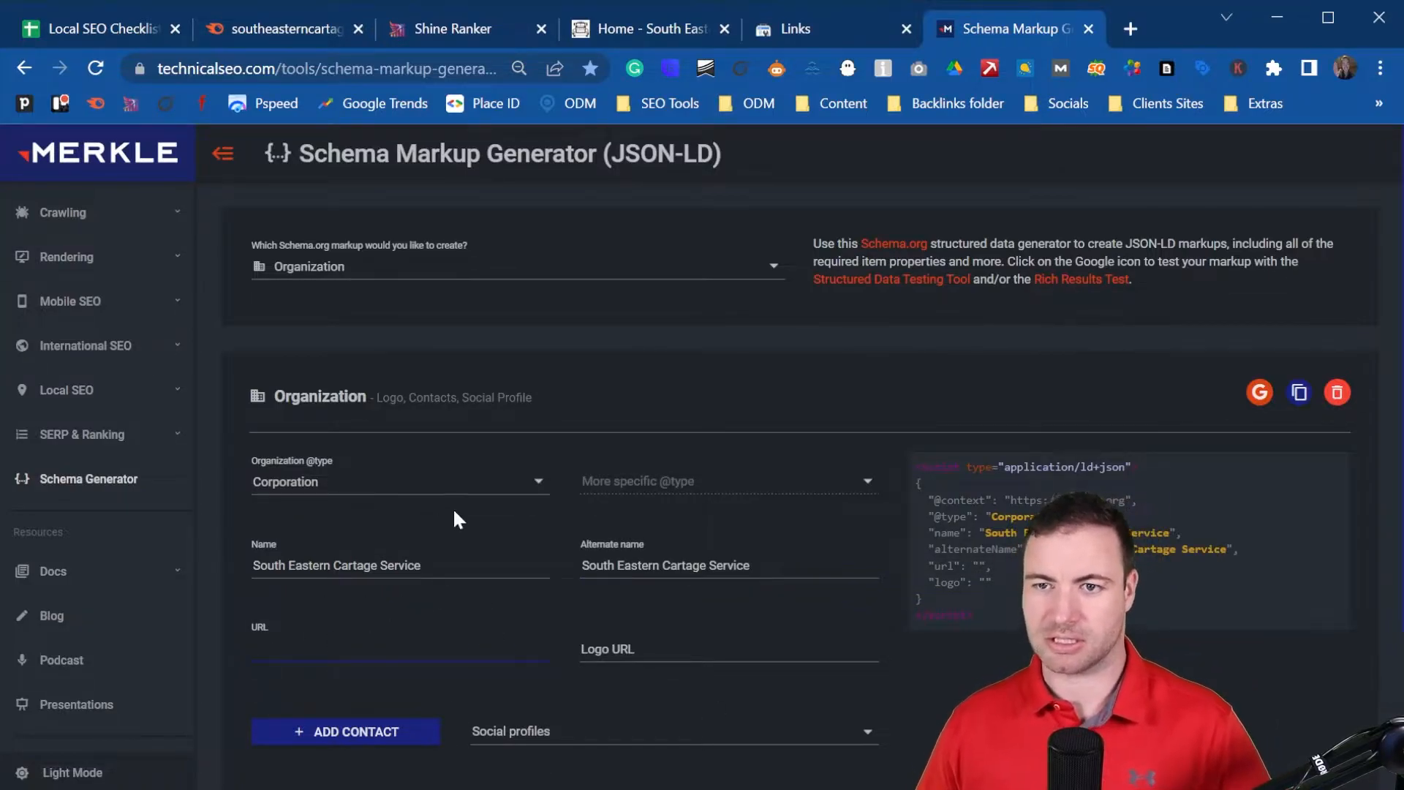
pyautogui.click(638, 25)
pyautogui.click(410, 67)
pyautogui.hotkey('ctrl', 'c')
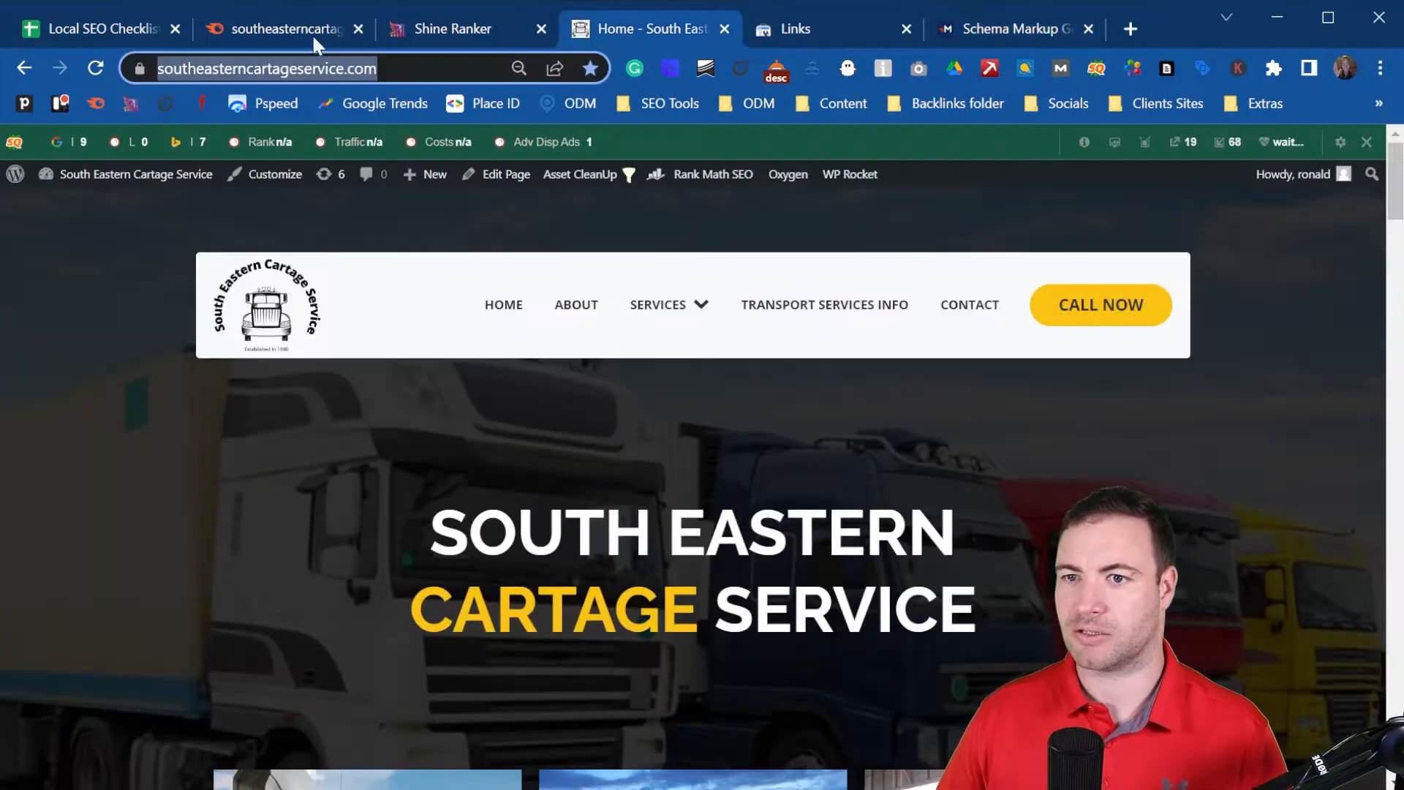
pyautogui.click(1013, 25)
pyautogui.hotkey('ctrl', 'v')
pyautogui.click(709, 650)
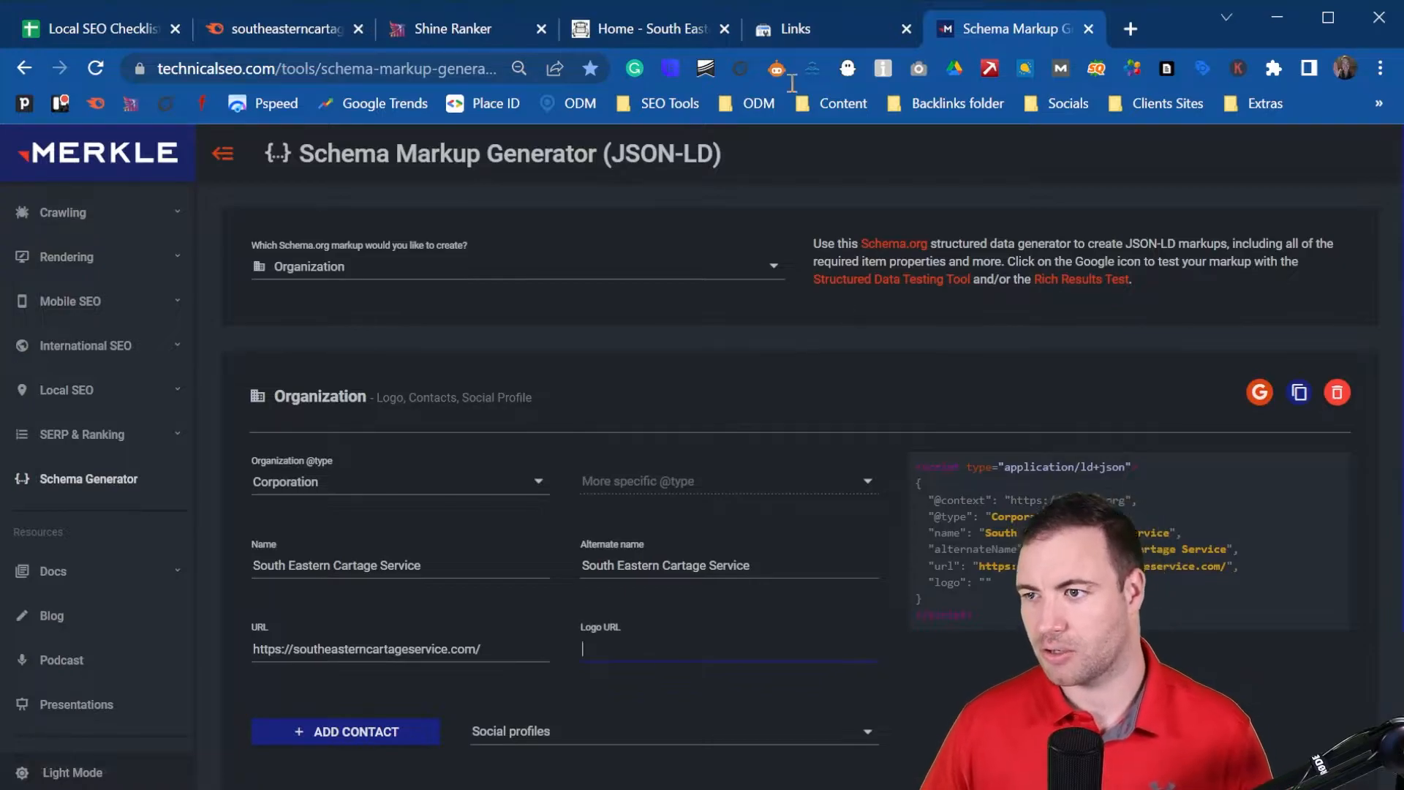
# - Inspect the company website's header logo in the developer tools to locate its image element in the page code
pyautogui.click(616, 22)
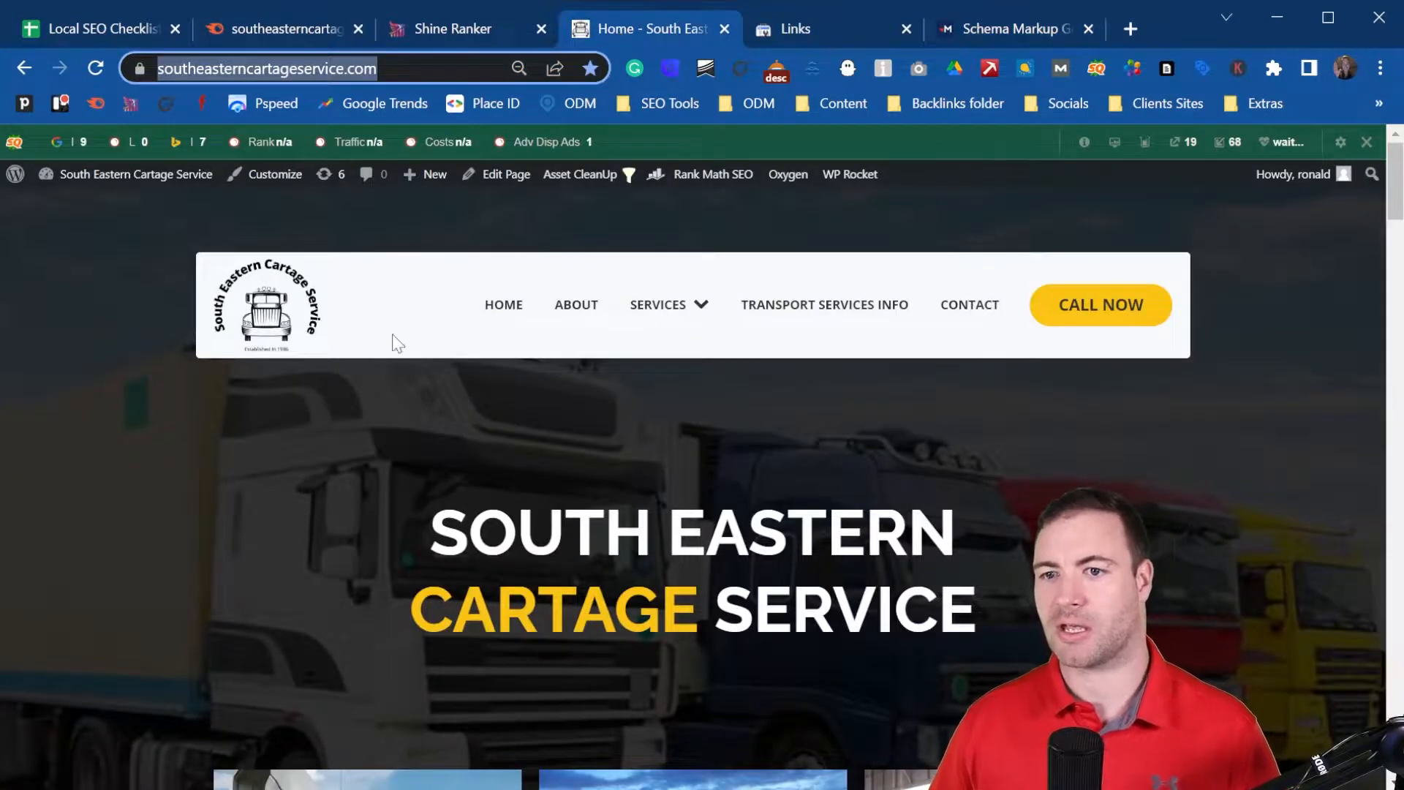
pyautogui.click(269, 314)
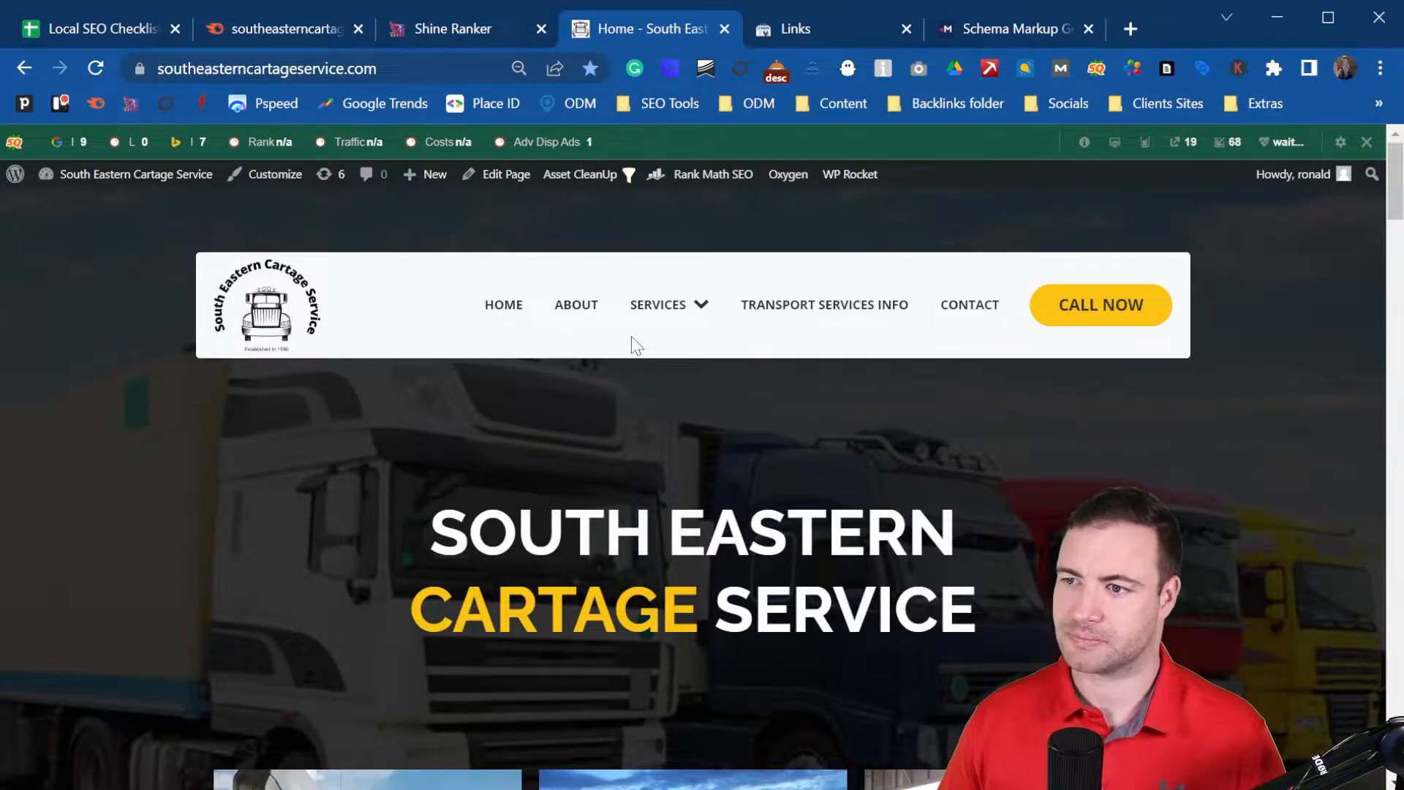
pyautogui.hotkey('ctrl', 'shift', 'i')
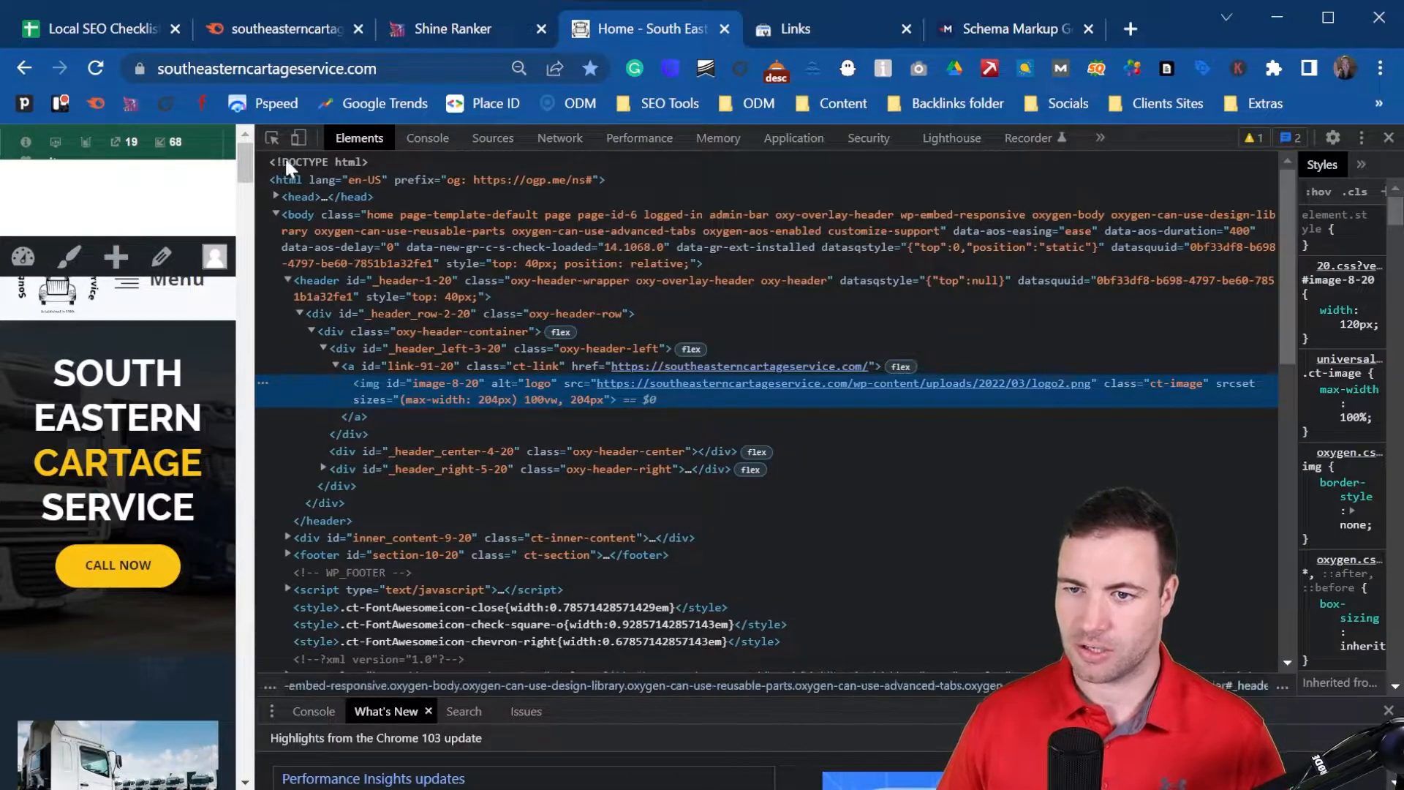
pyautogui.click(272, 139)
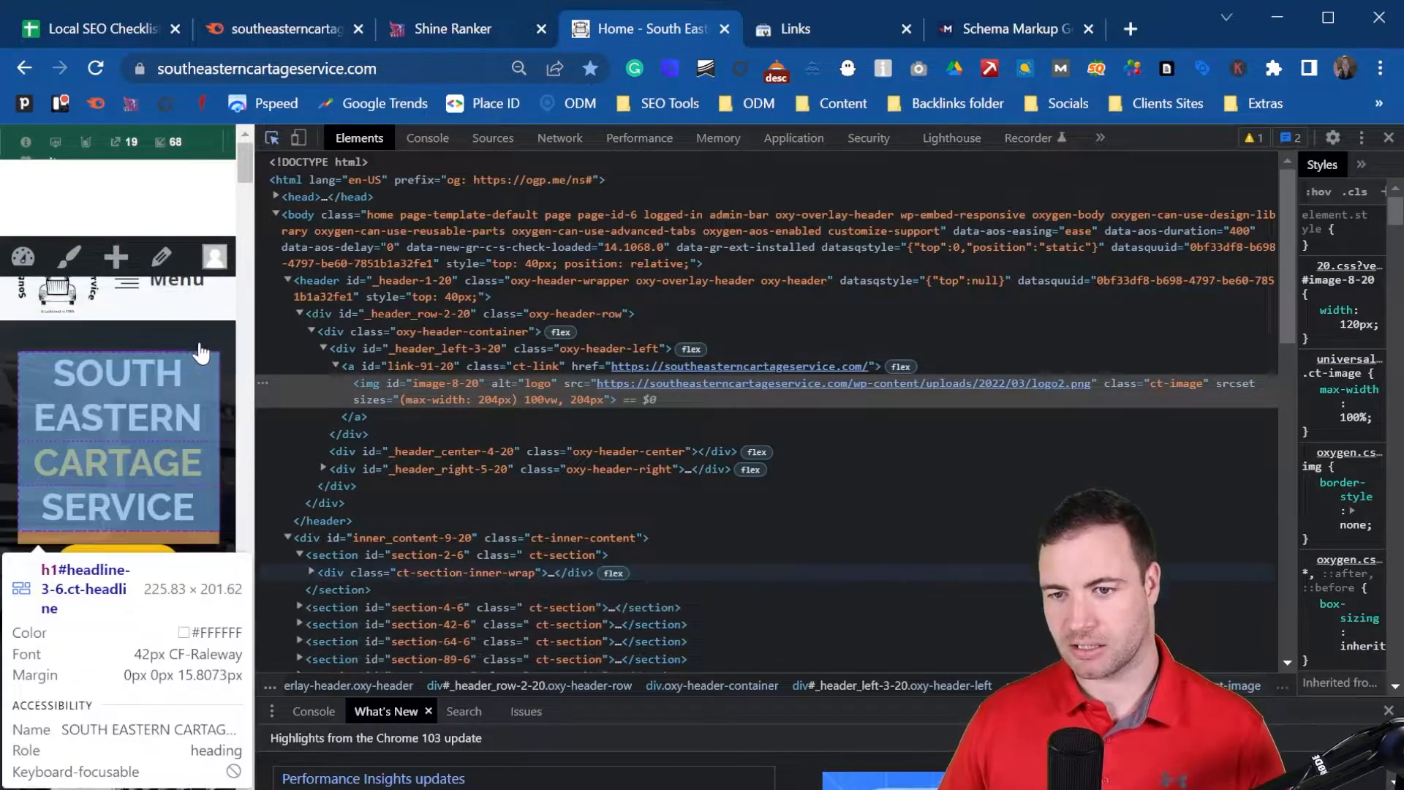
pyautogui.click(203, 354)
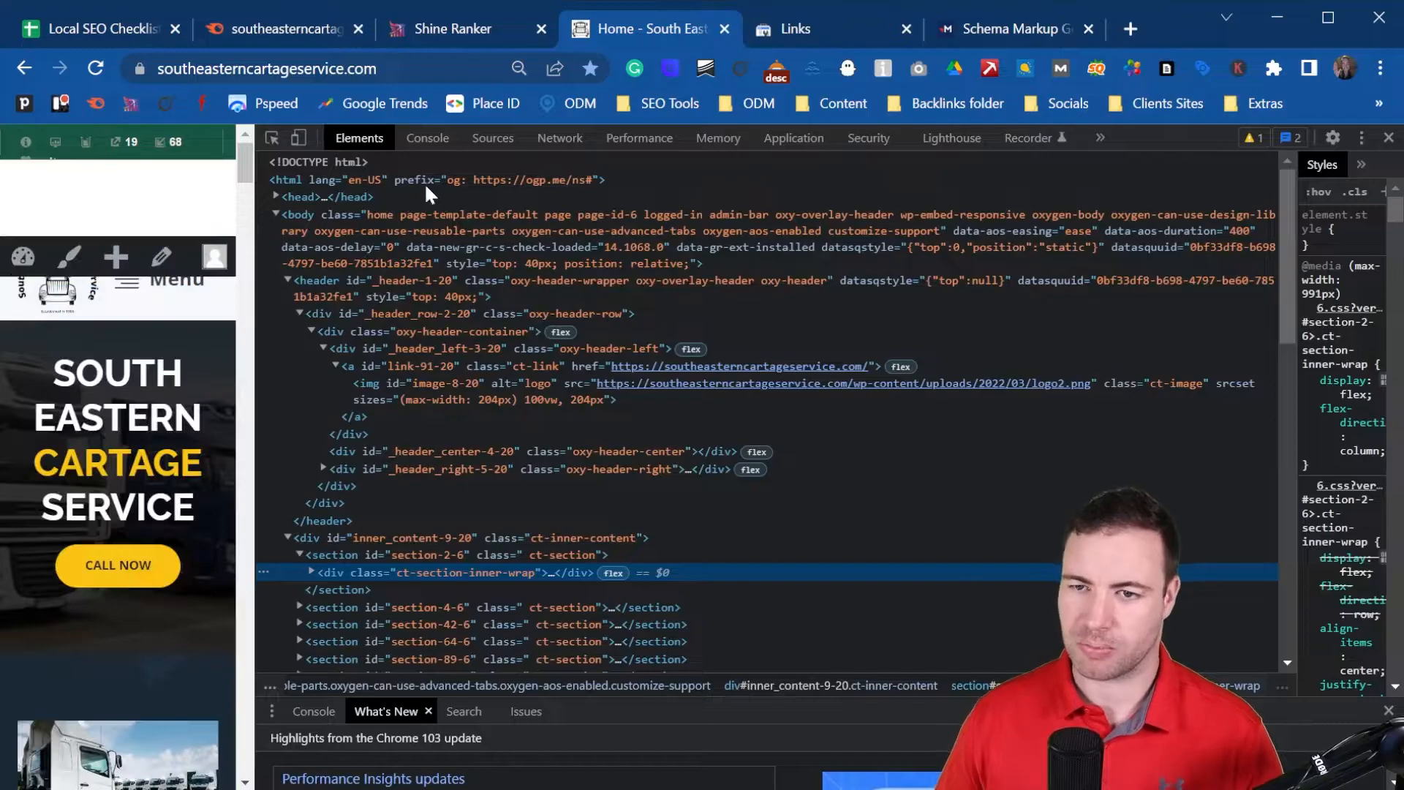
pyautogui.click(273, 138)
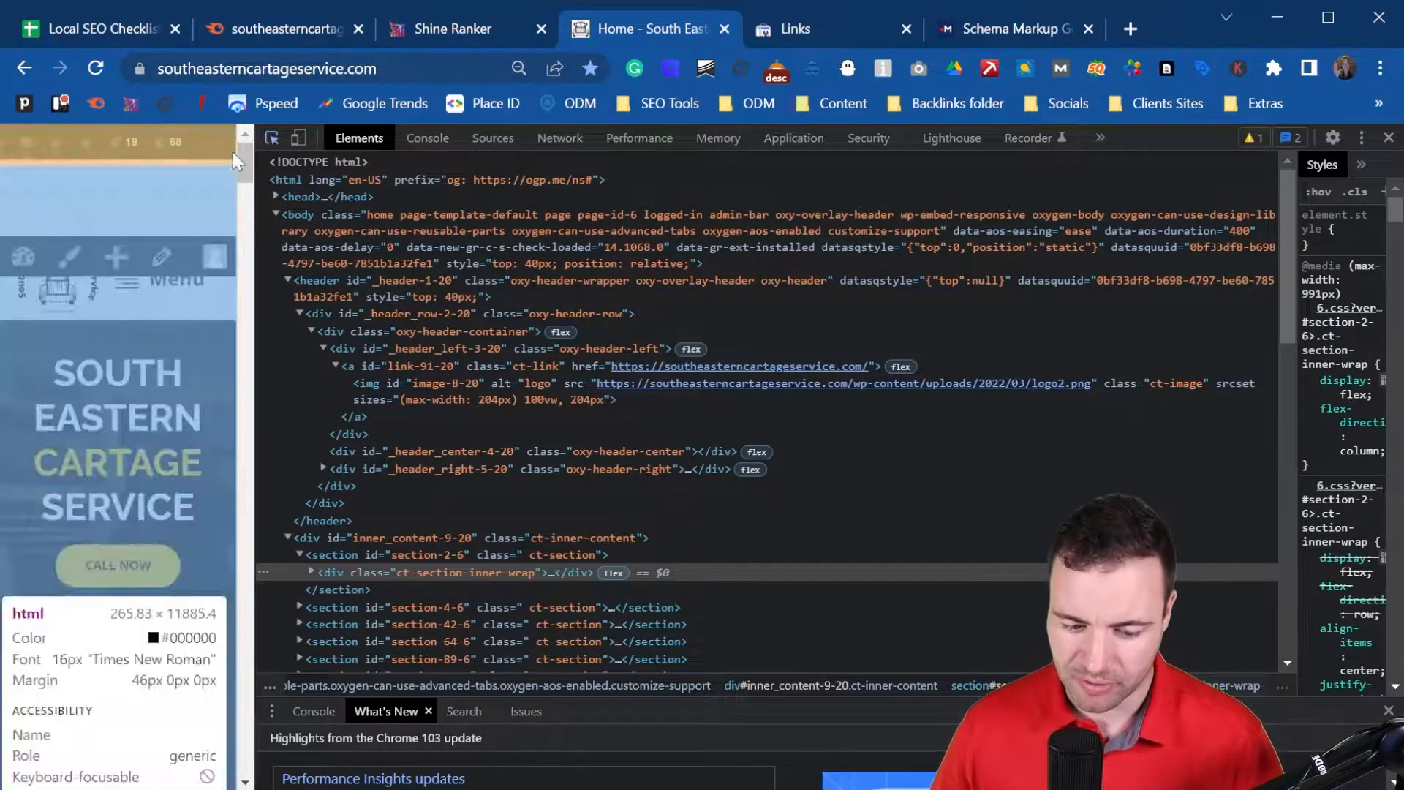
pyautogui.click(277, 138)
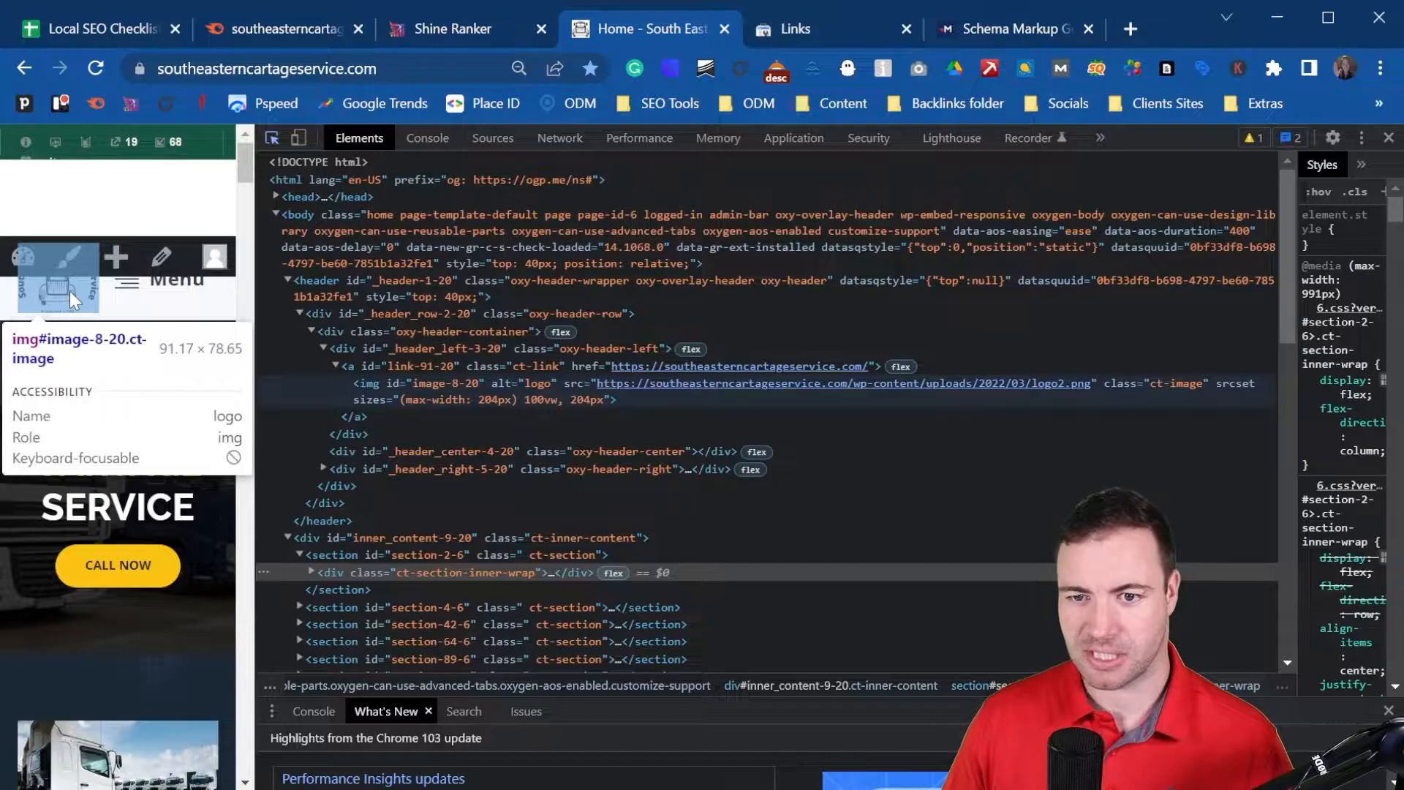
pyautogui.click(68, 291)
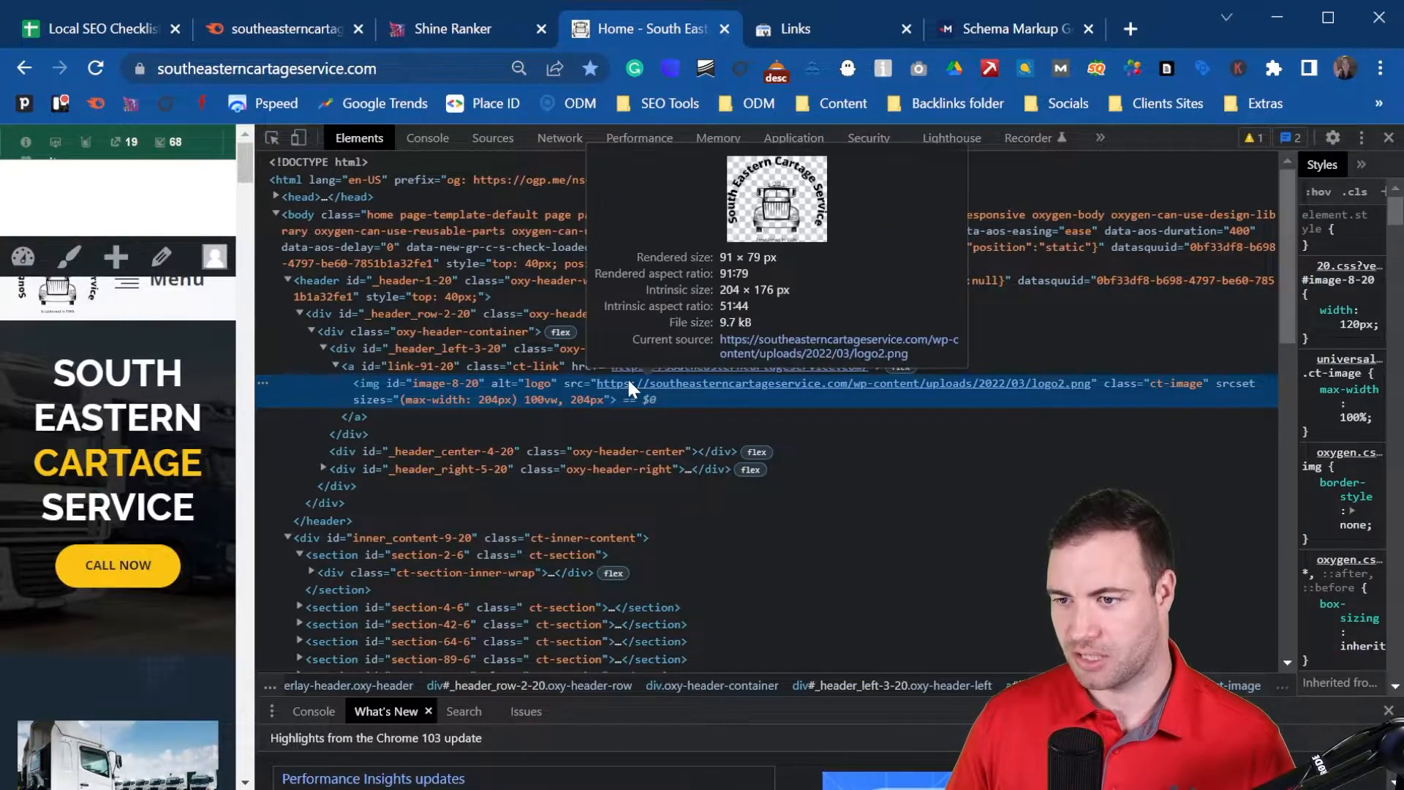
pyautogui.click(747, 383)
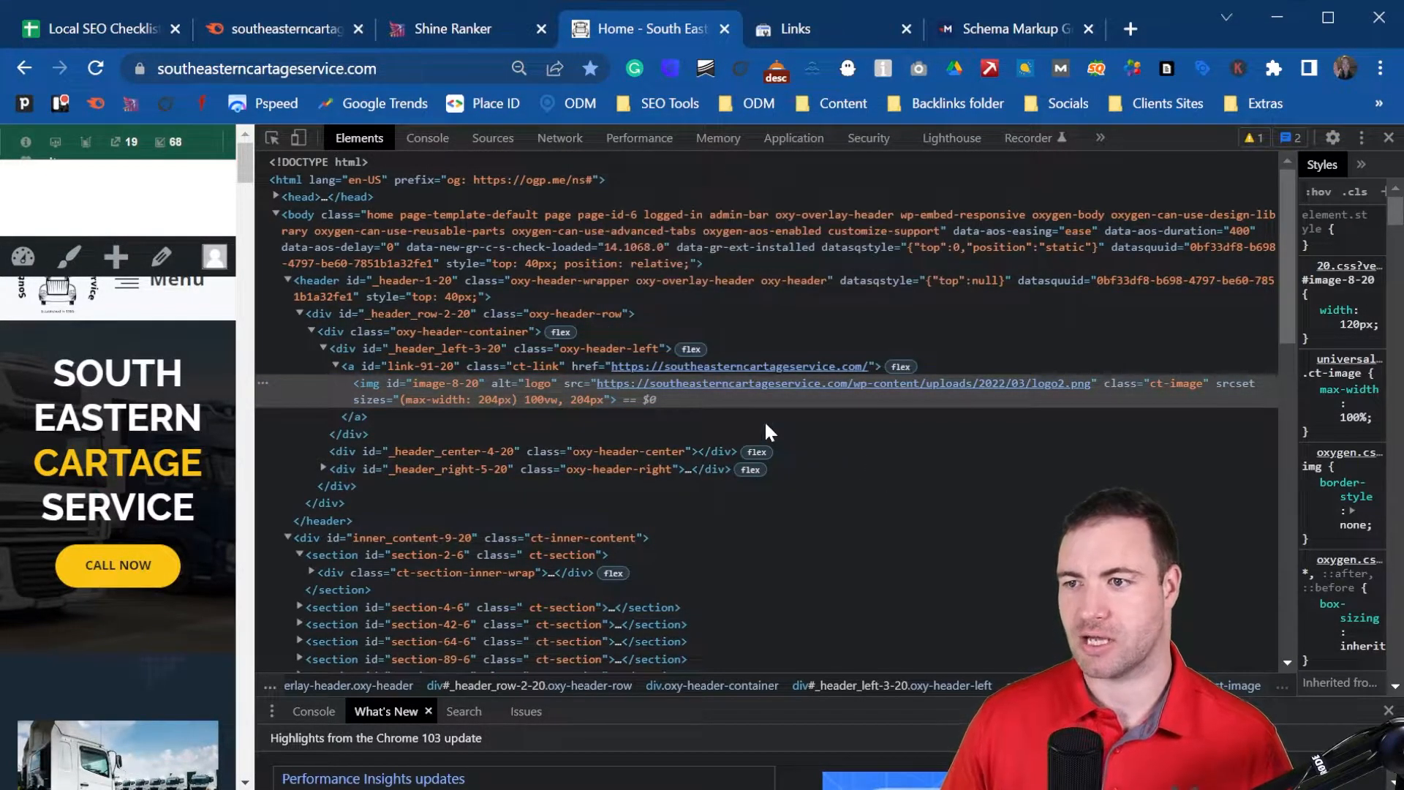
pyautogui.click(1017, 20)
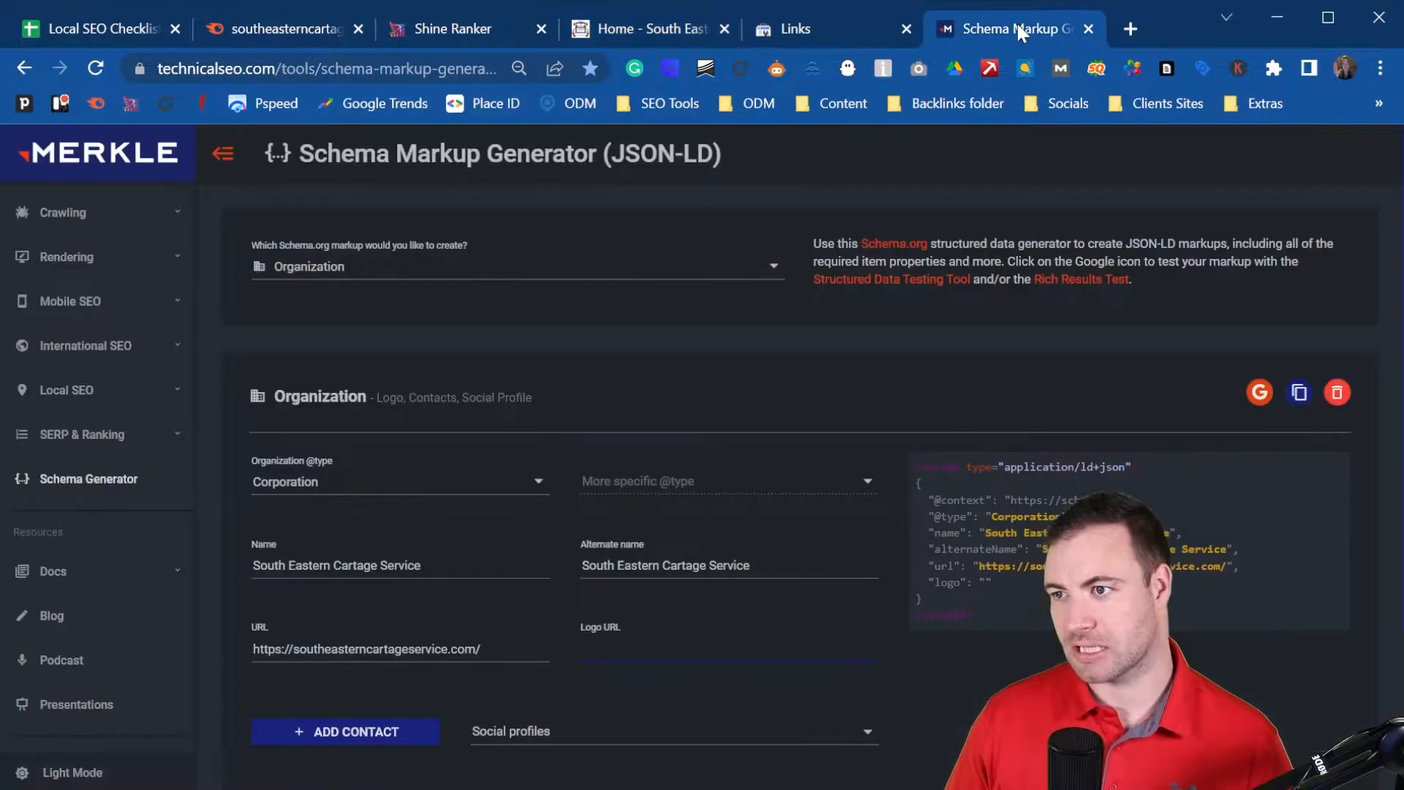
pyautogui.write('https://southeasterncartageservice.com/wp-content/uploads/2022/03/logo2.png')
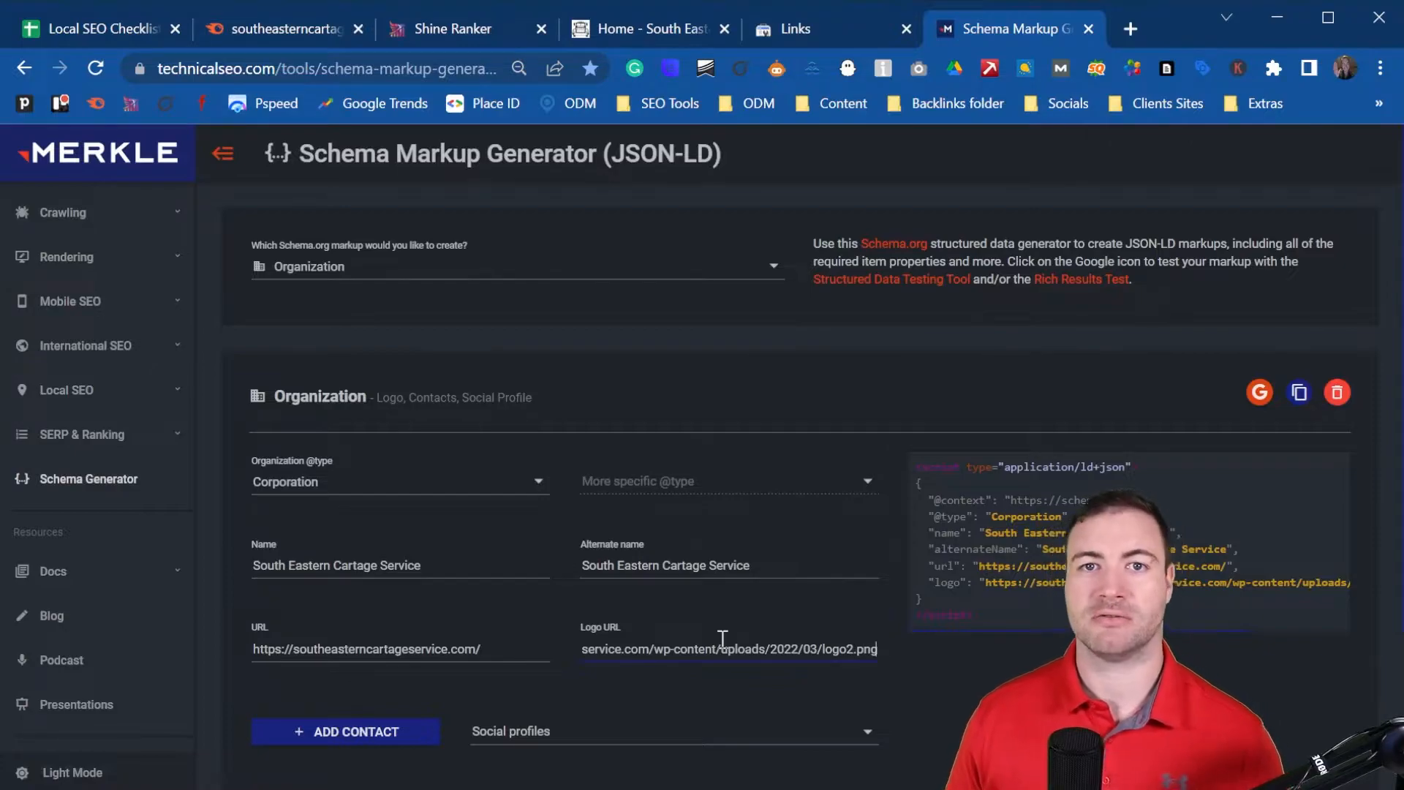
# - Add Facebook as a social profile in the Organization schema form
pyautogui.scroll(-2, 600, 611)
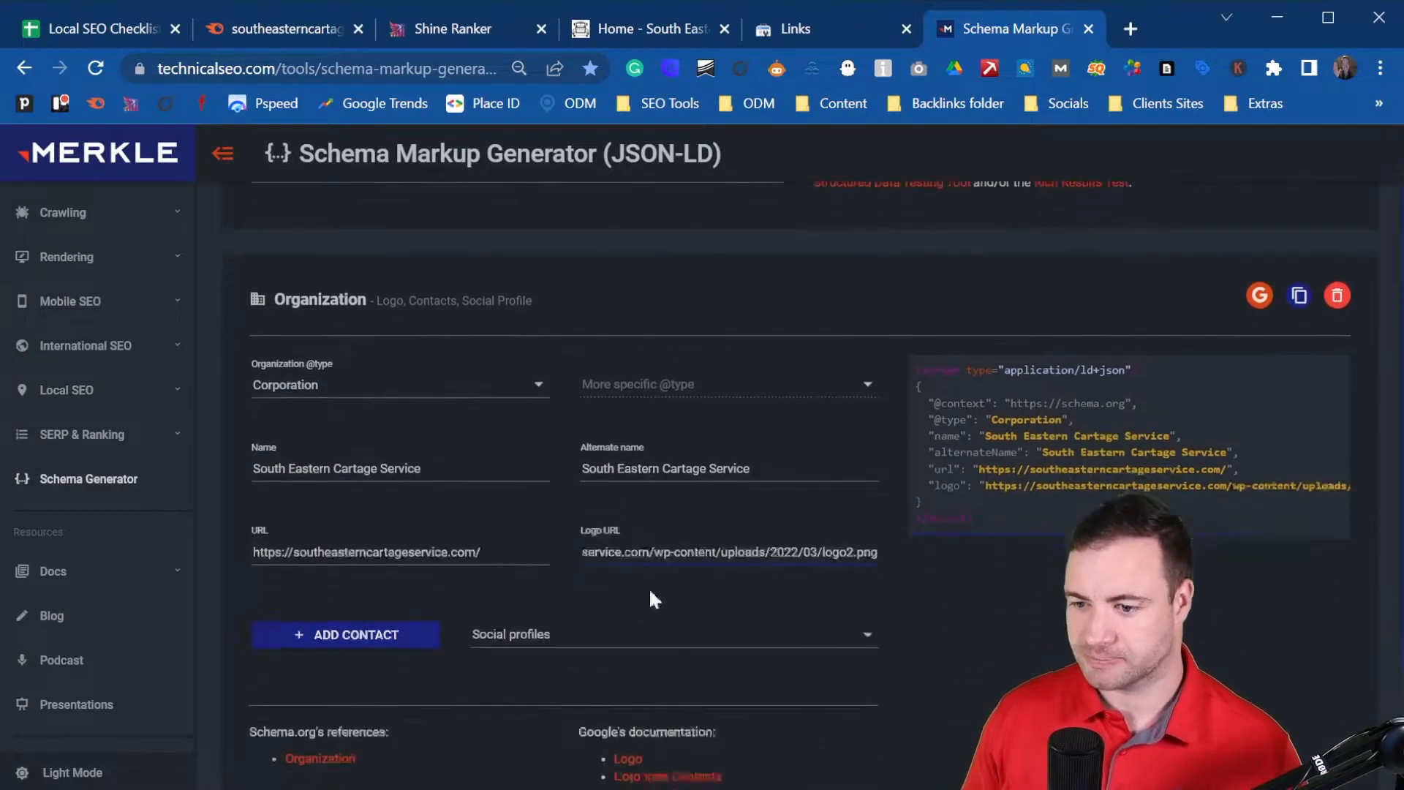
pyautogui.scroll(-2, 610, 620)
pyautogui.click(580, 525)
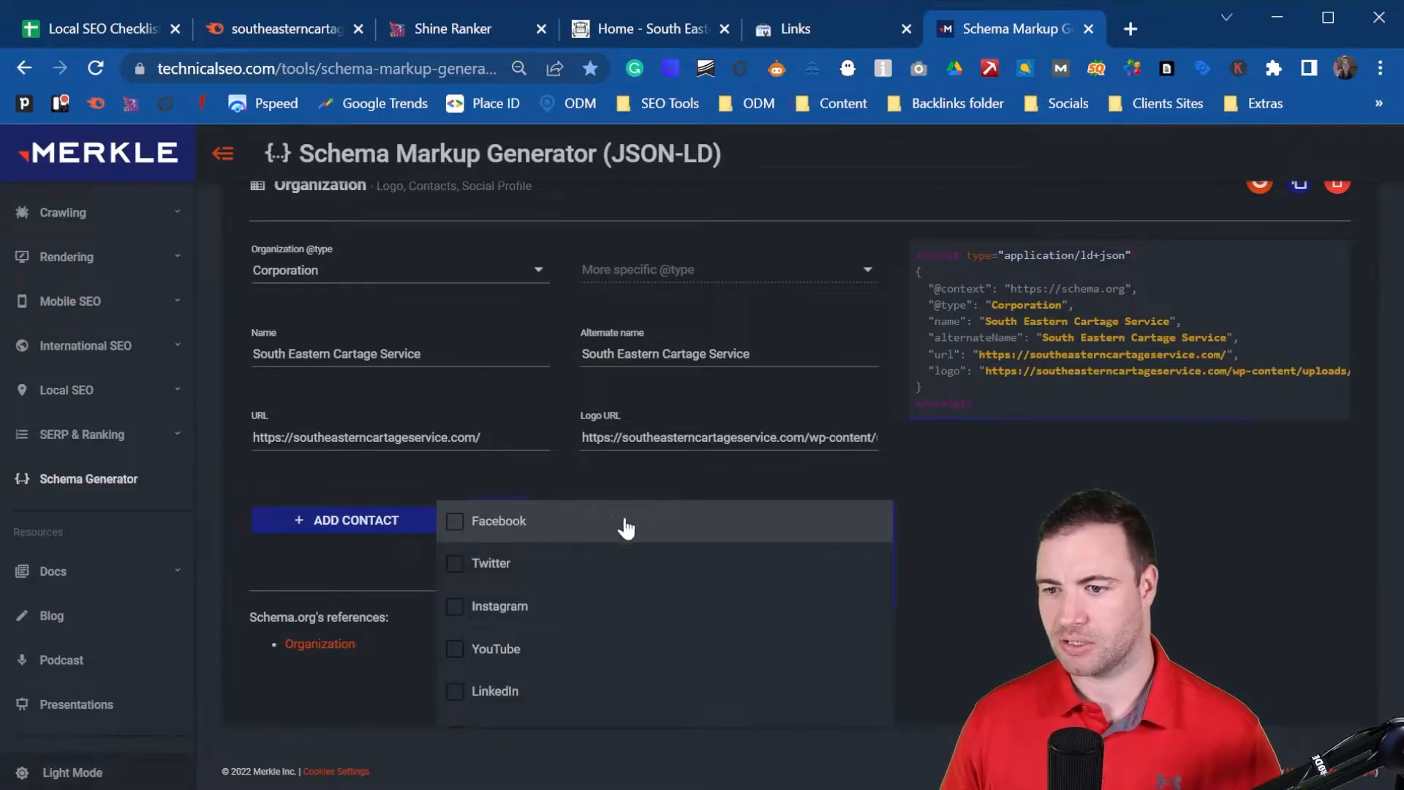
pyautogui.click(458, 525)
pyautogui.press('Escape')
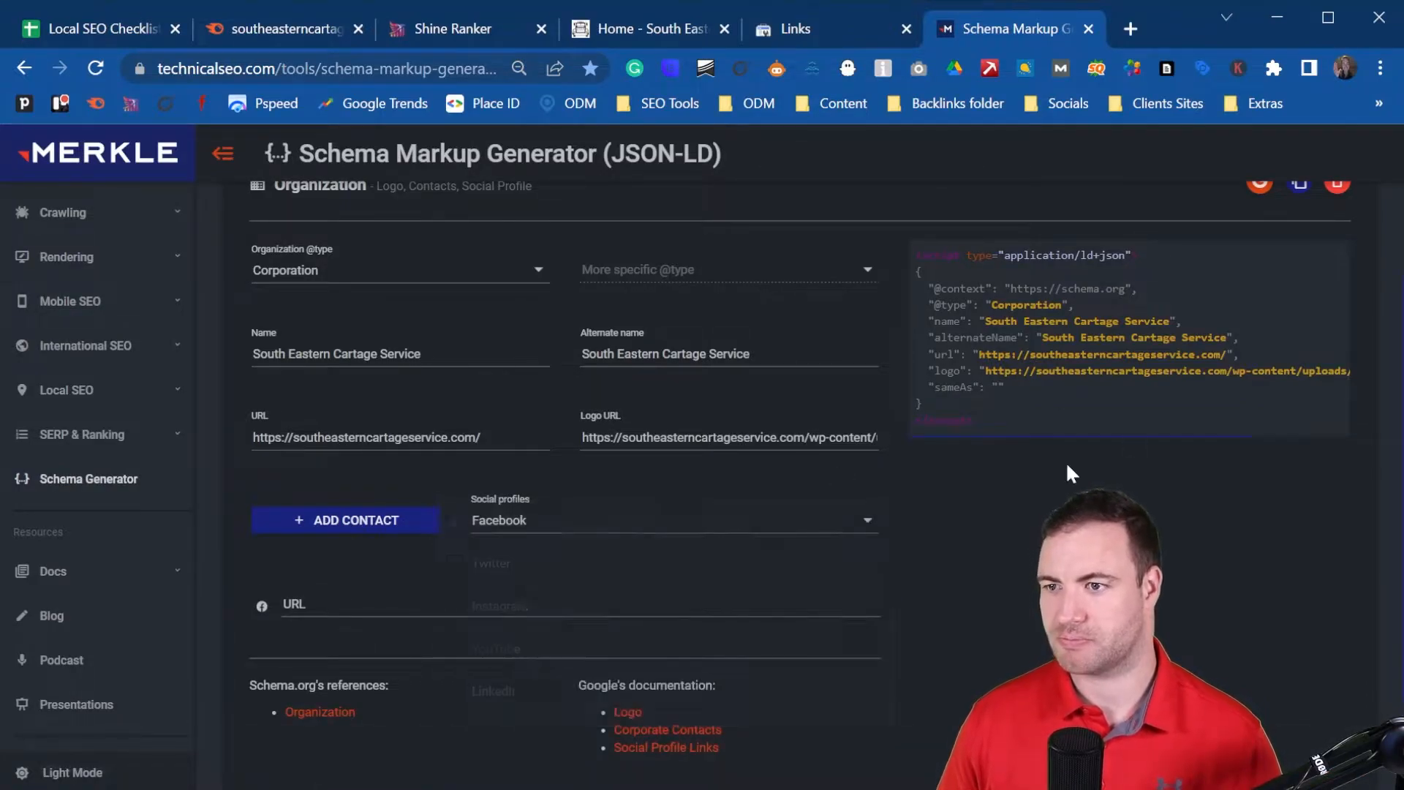
pyautogui.click(612, 23)
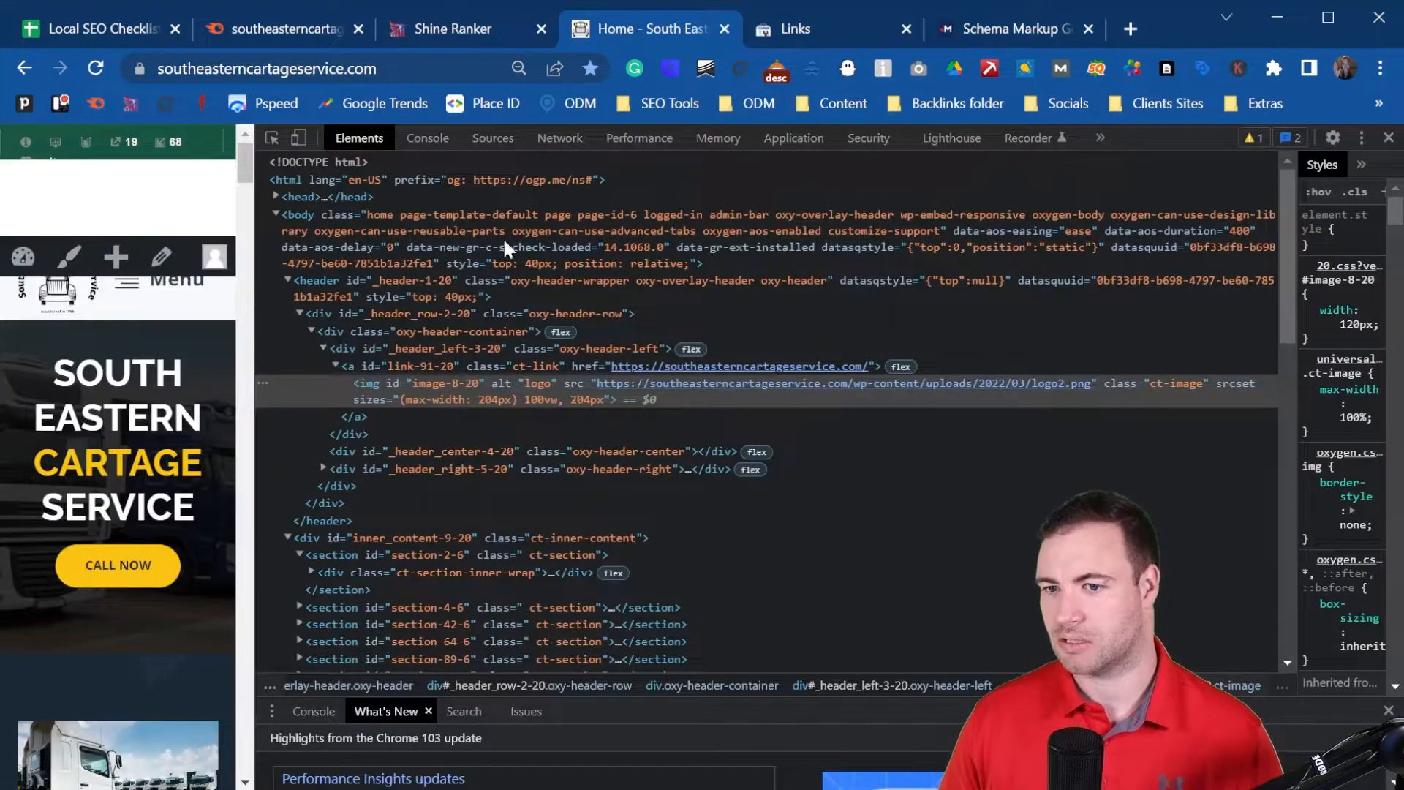
pyautogui.click(1389, 137)
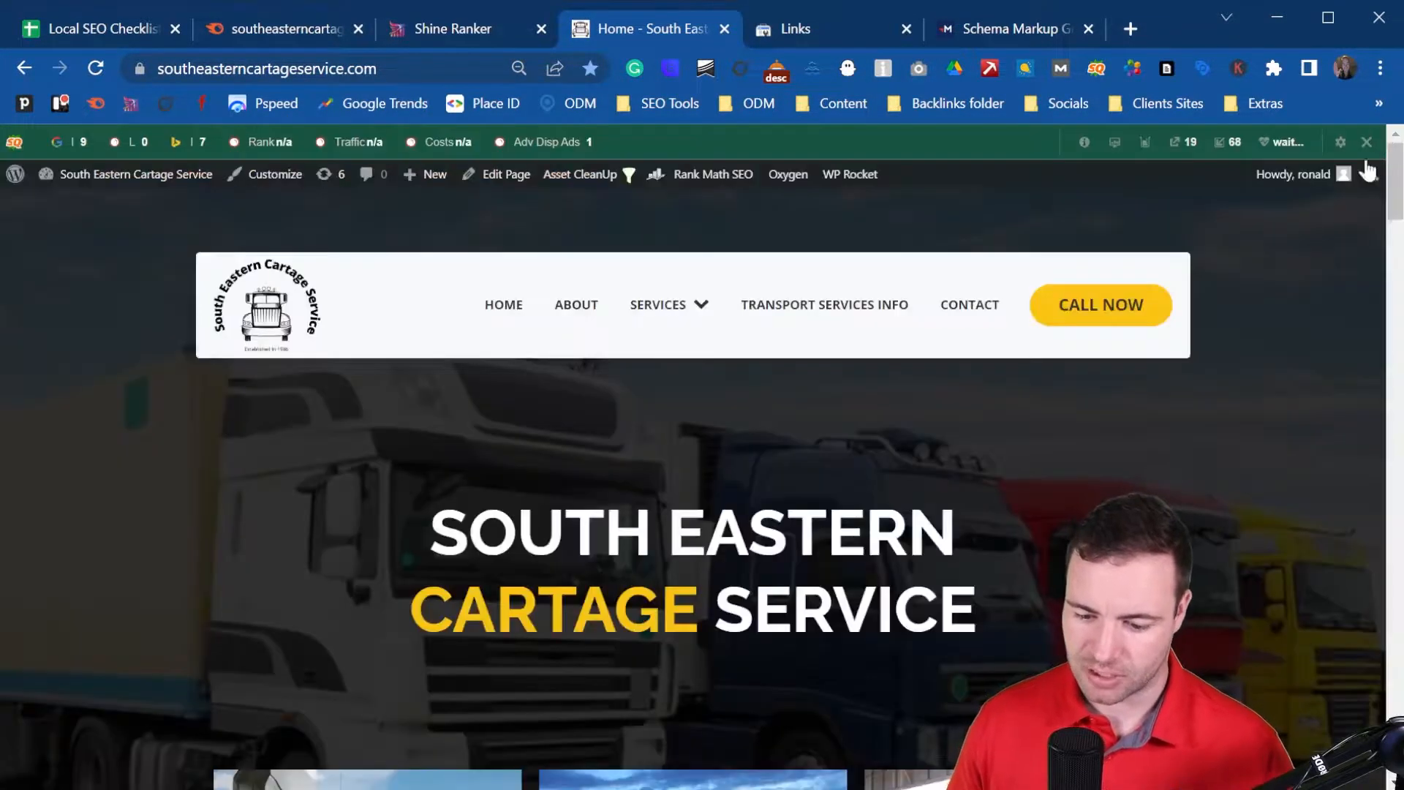
pyautogui.scroll(-2, 1064, 401)
pyautogui.scroll(-15, 1064, 401)
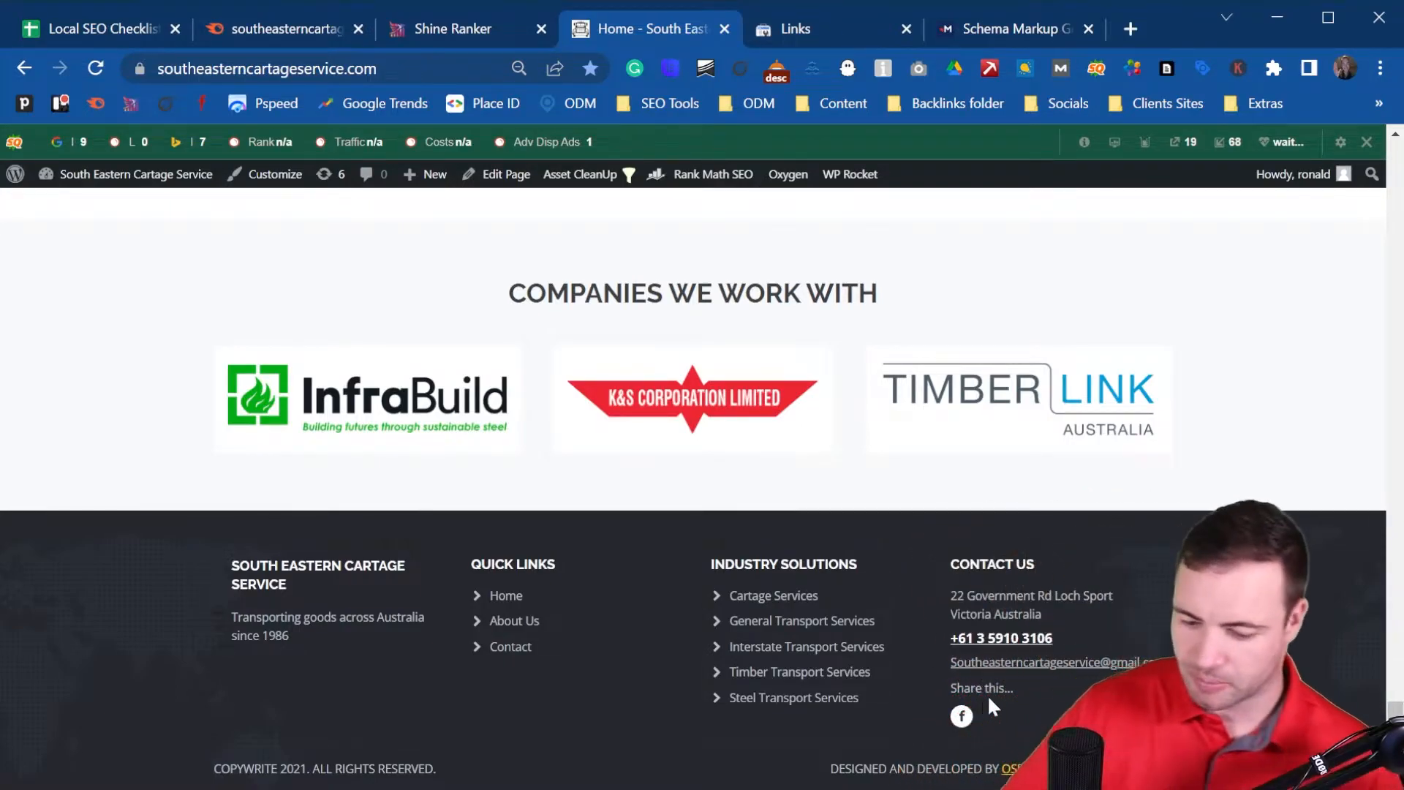
pyautogui.click(972, 18)
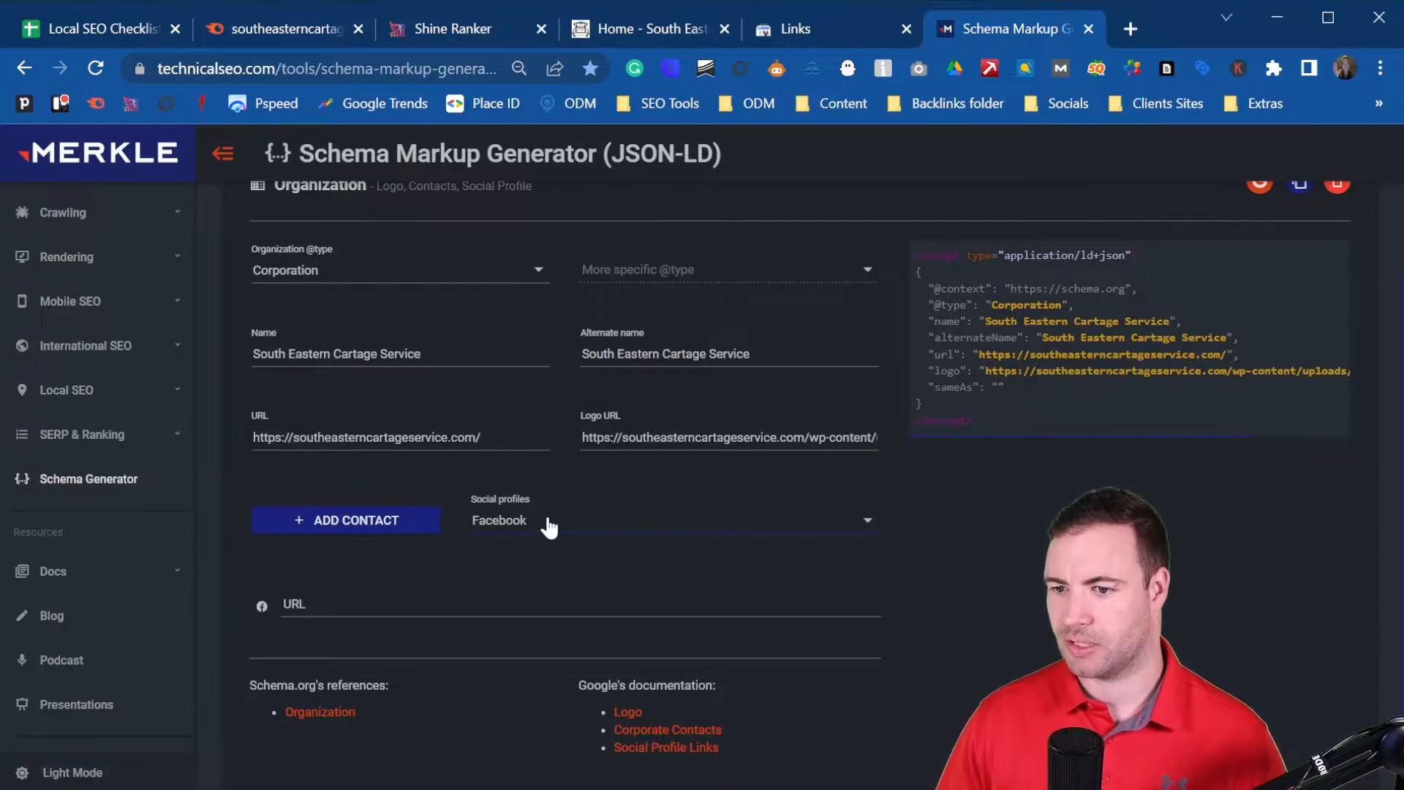
pyautogui.click(377, 607)
pyautogui.write('https://www.facebook.com/Southeasterncartageservice')
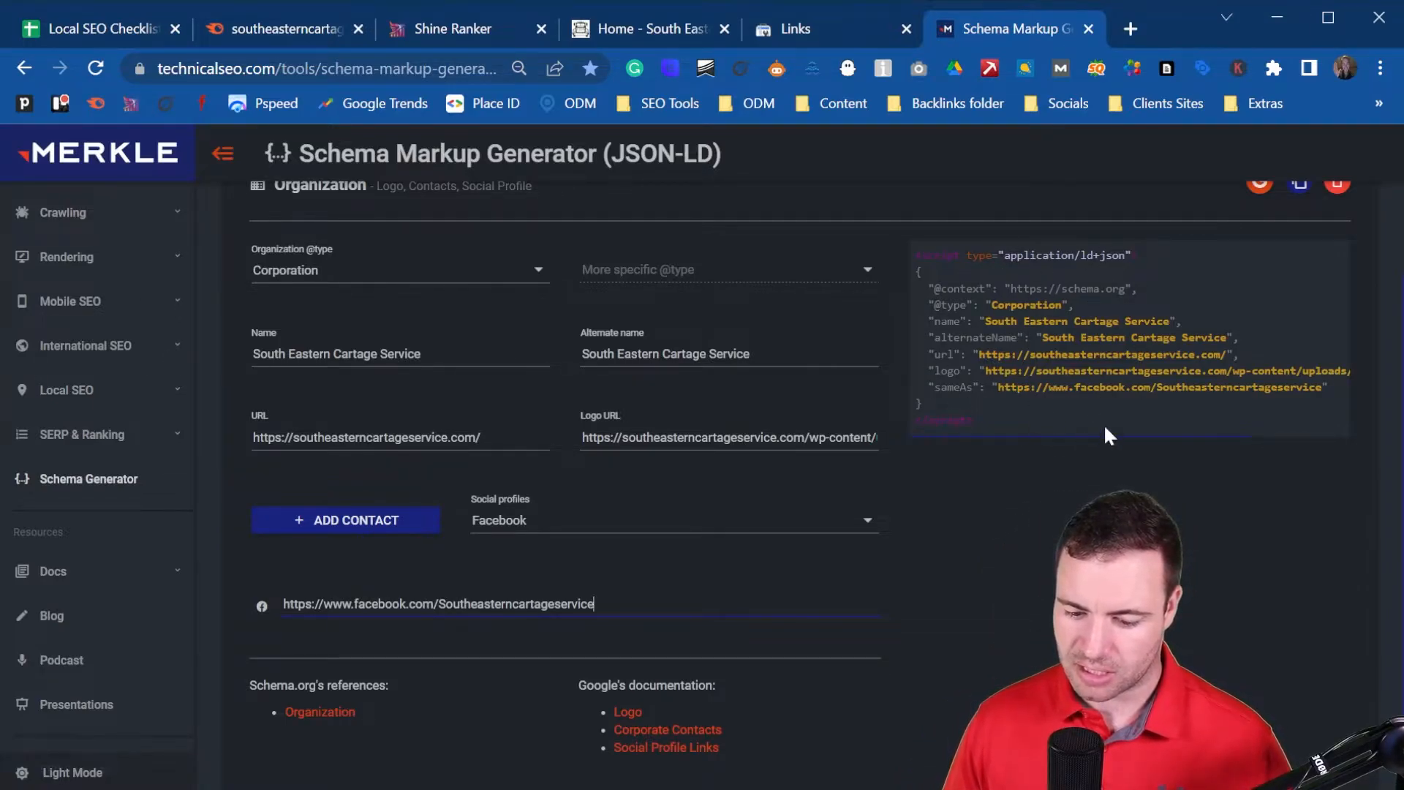
# - Copy the generated Organization JSON-LD markup from the schema generator
pyautogui.scroll(3, 1199, 545)
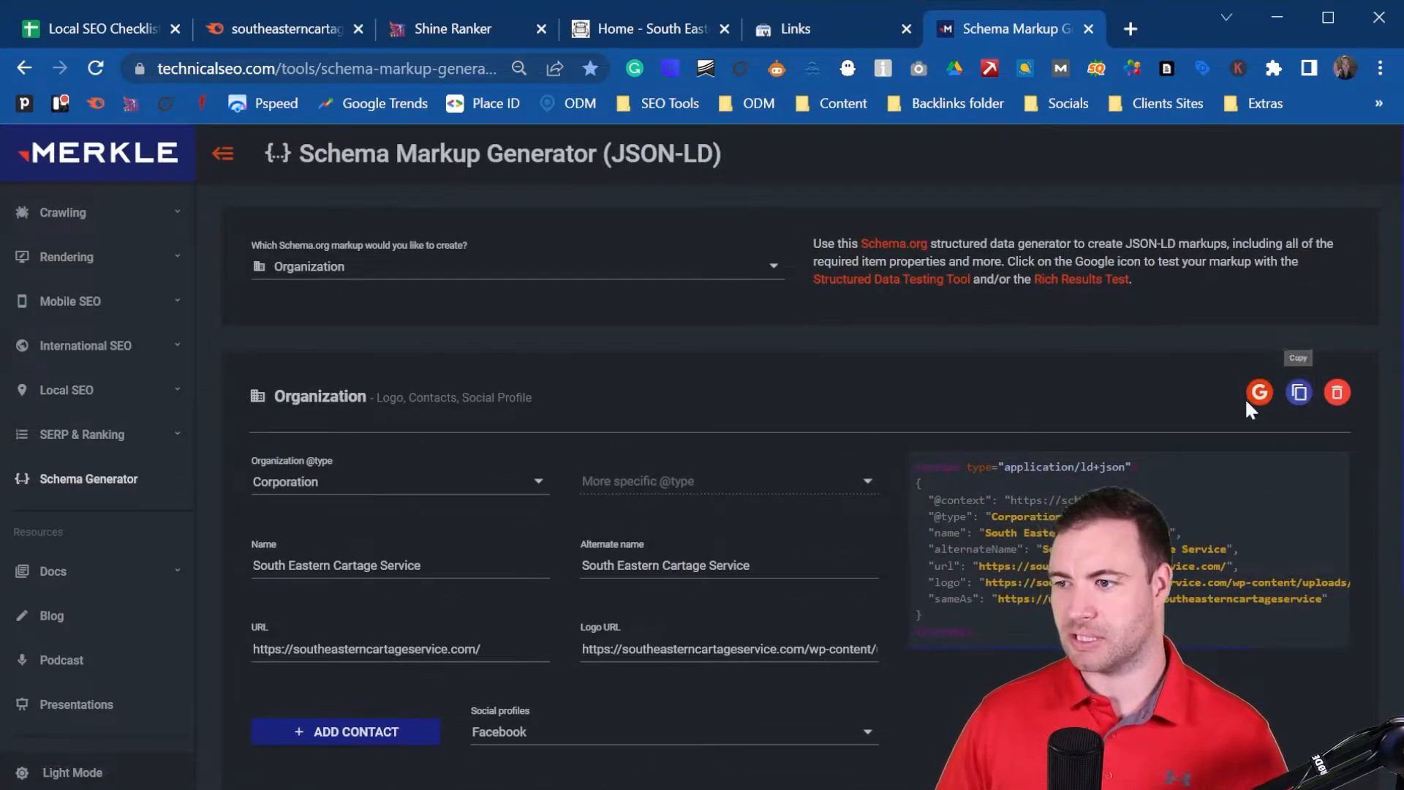
pyautogui.click(1300, 393)
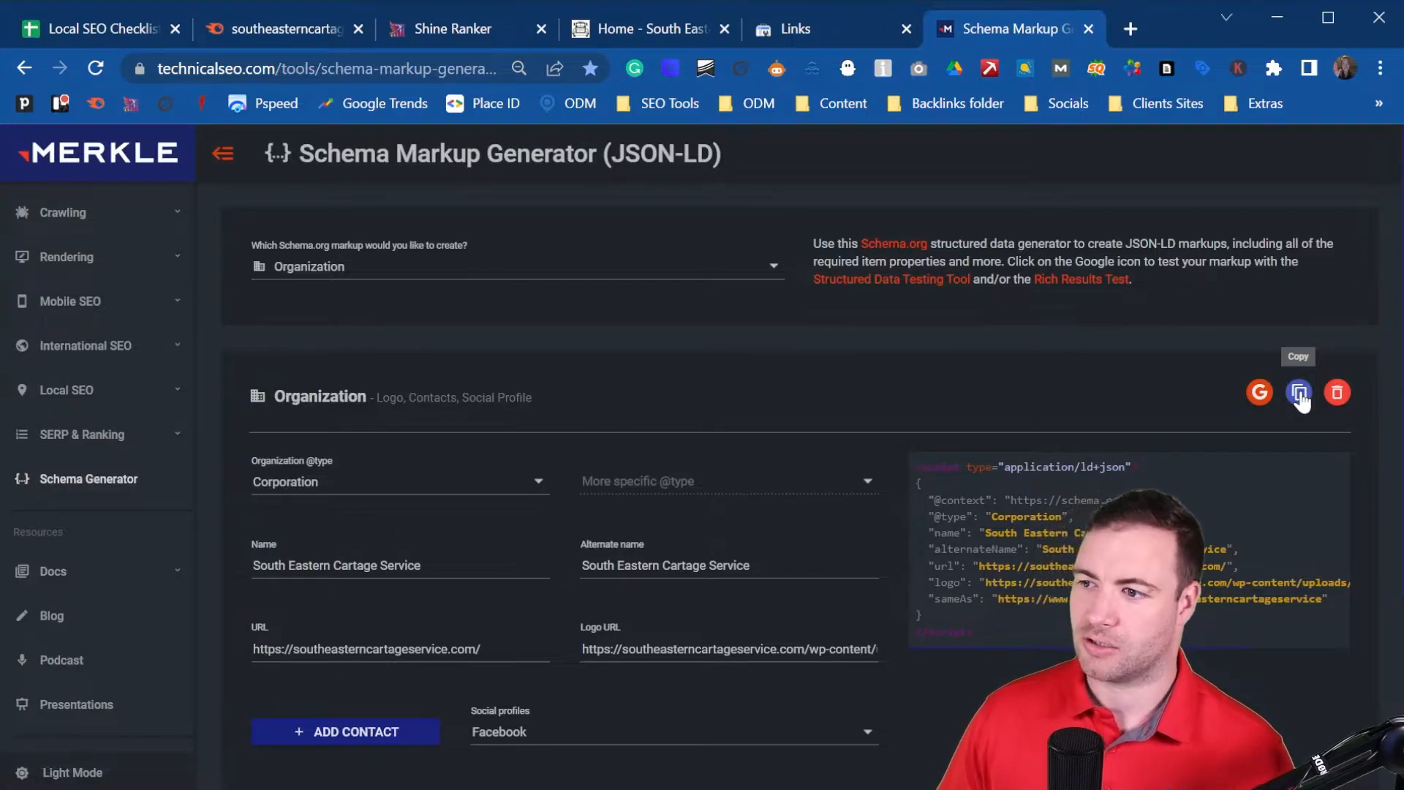
pyautogui.click(1129, 28)
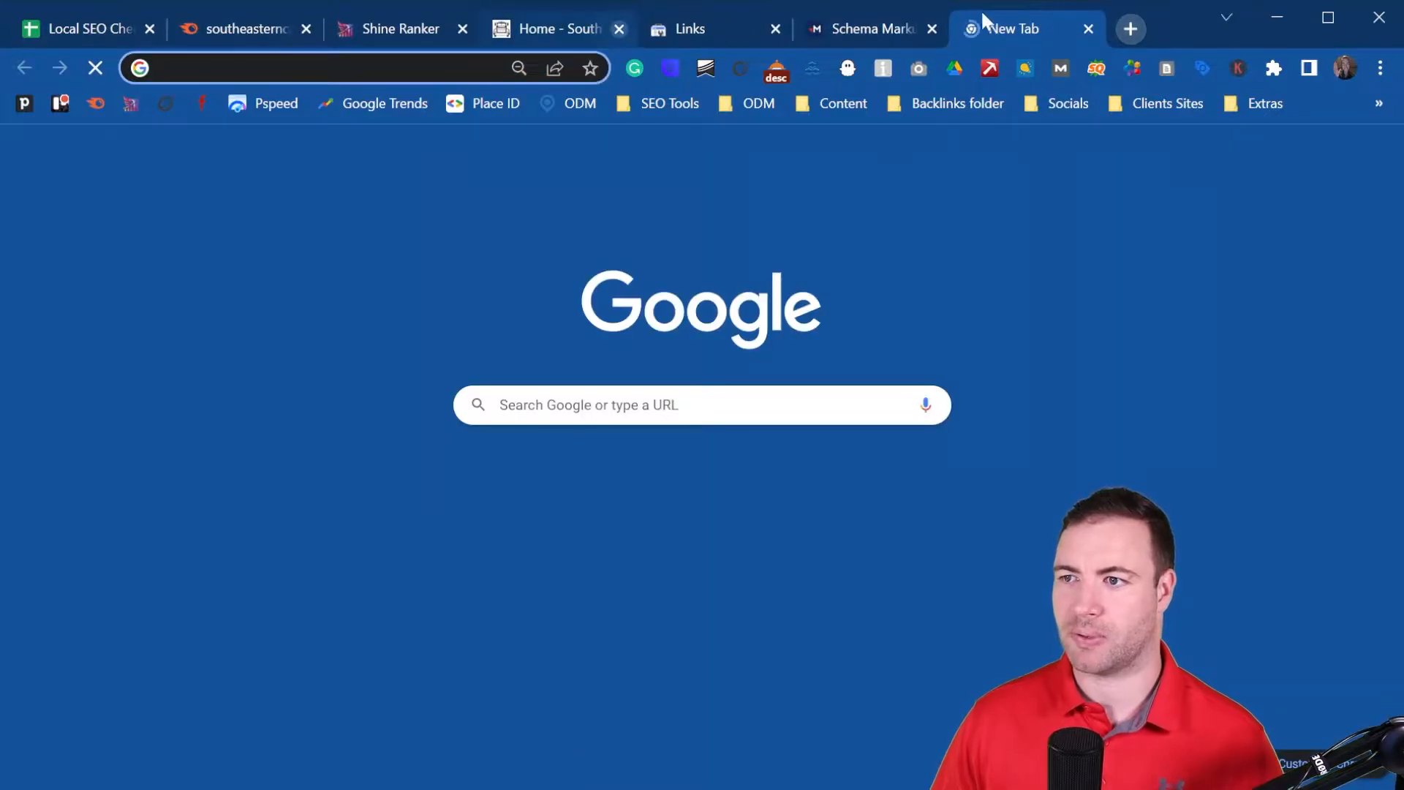
# - Open the Schema Validator link from the Local SEO Checklist's tool list and close the unused blank tab
pyautogui.click(64, 24)
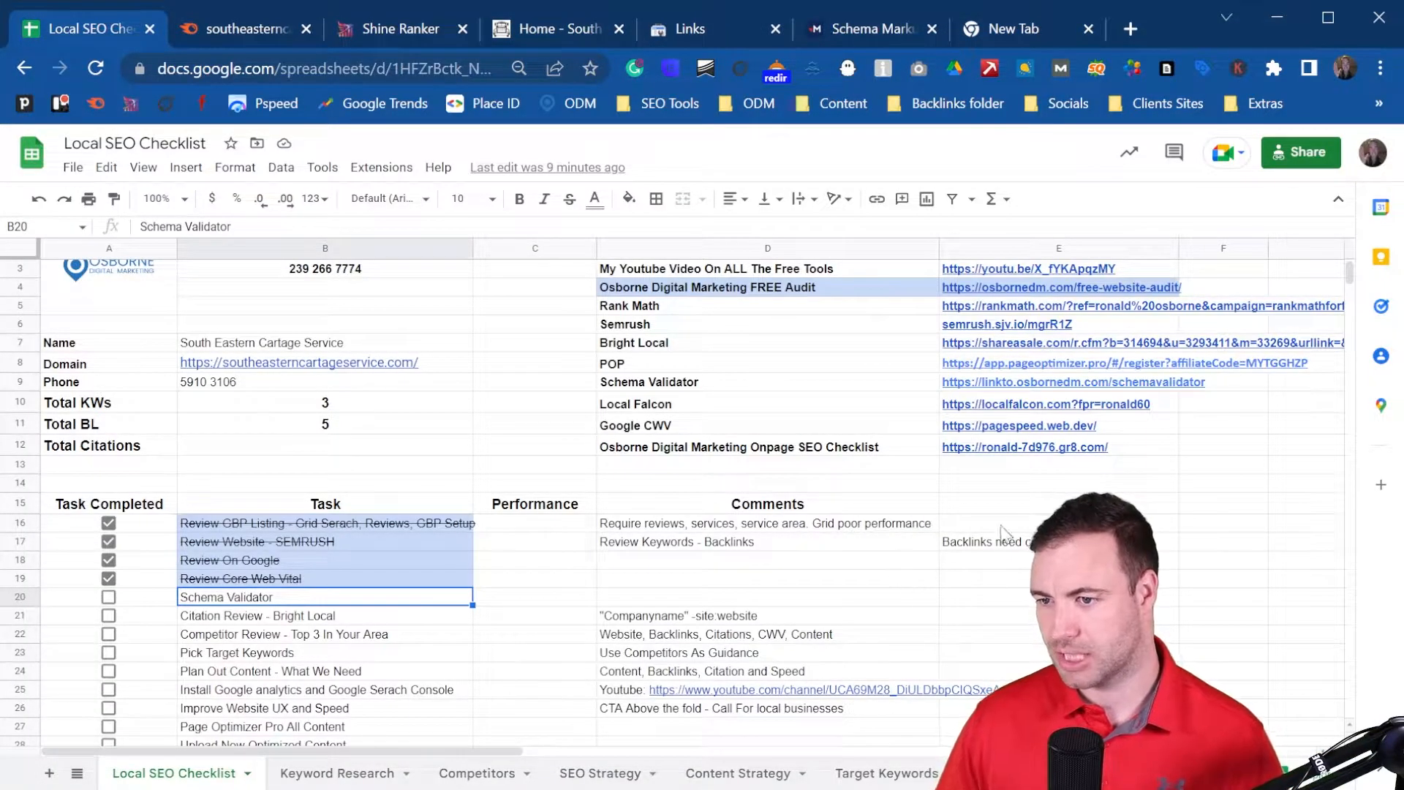
pyautogui.click(1028, 387)
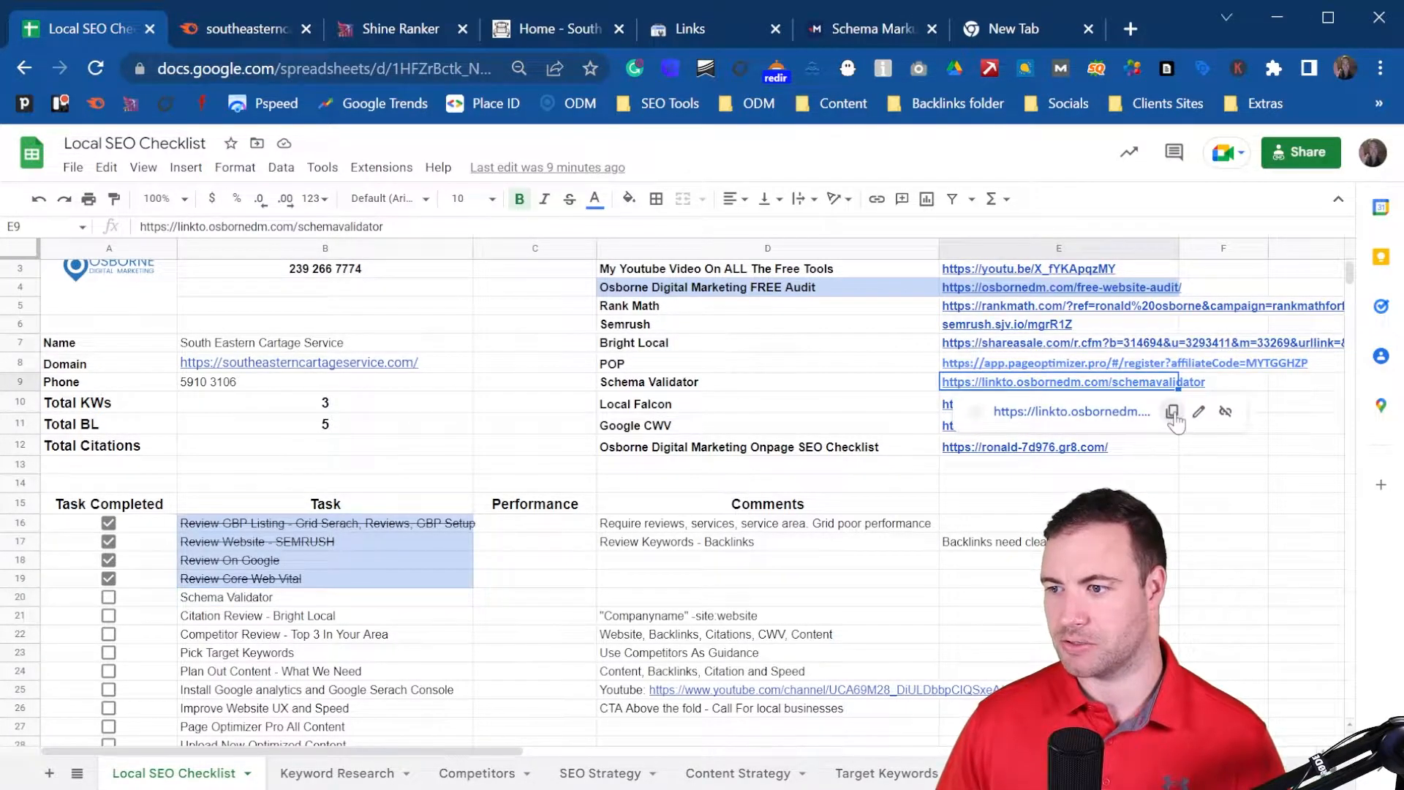
pyautogui.click(1082, 412)
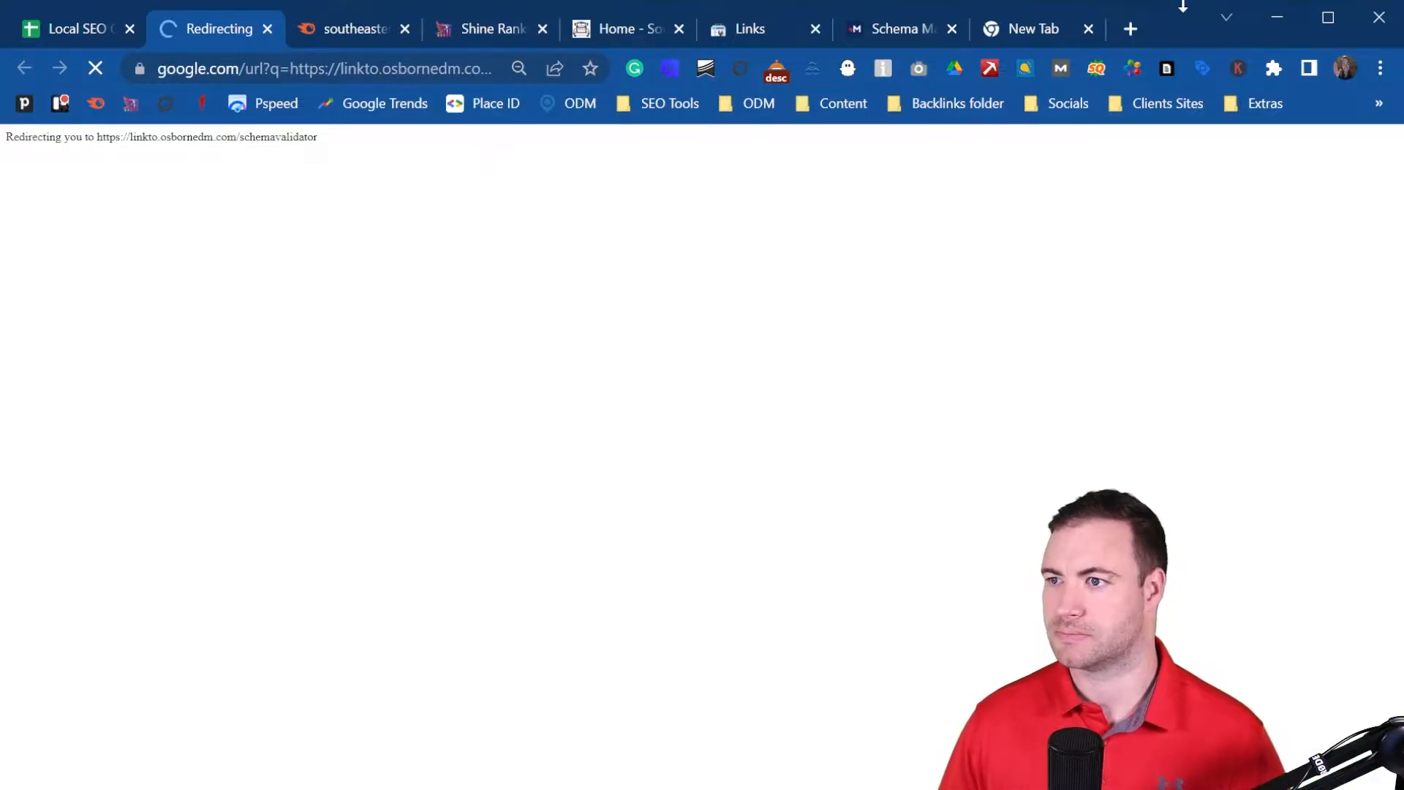
pyautogui.click(1088, 29)
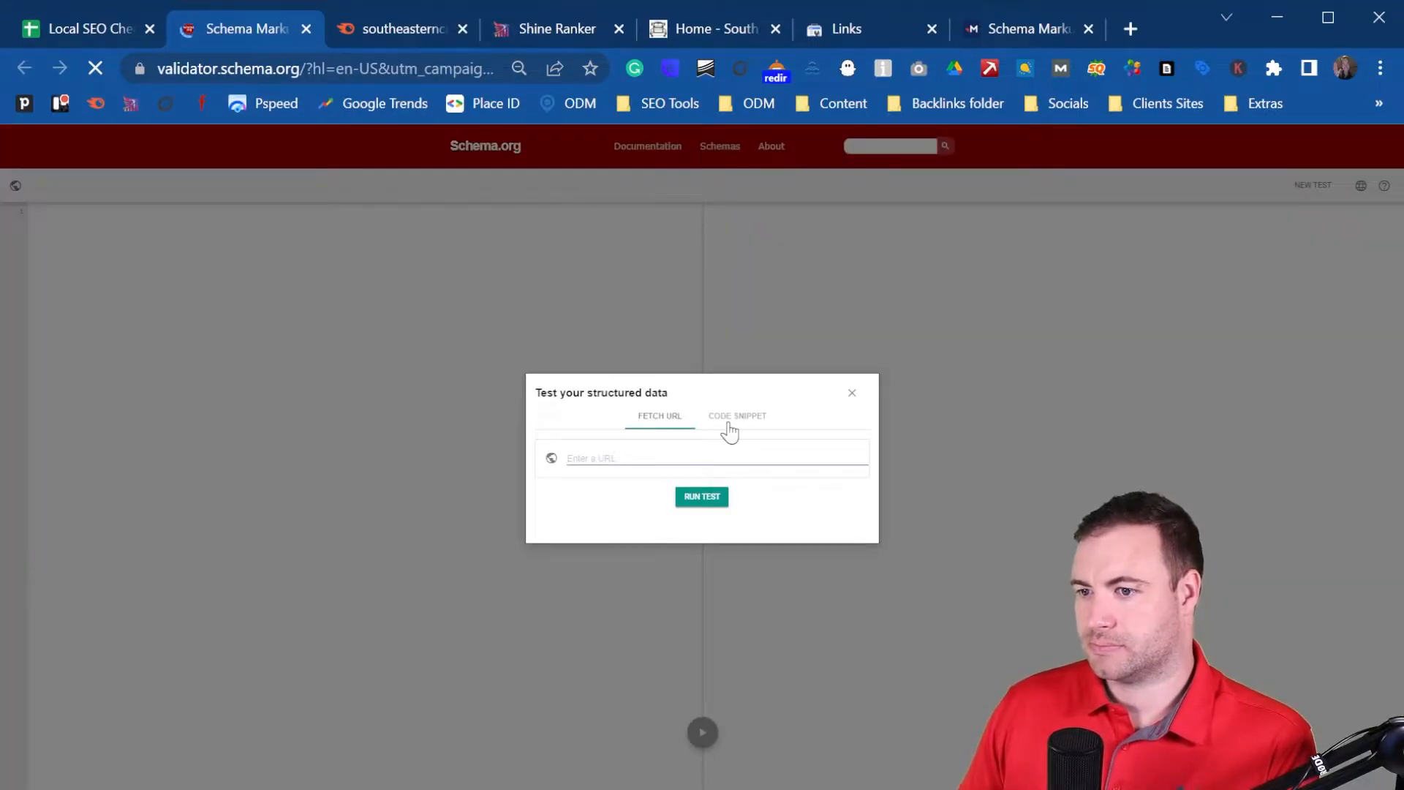
# - Paste the copied Organization markup into the validator as a code snippet for testing
pyautogui.click(729, 424)
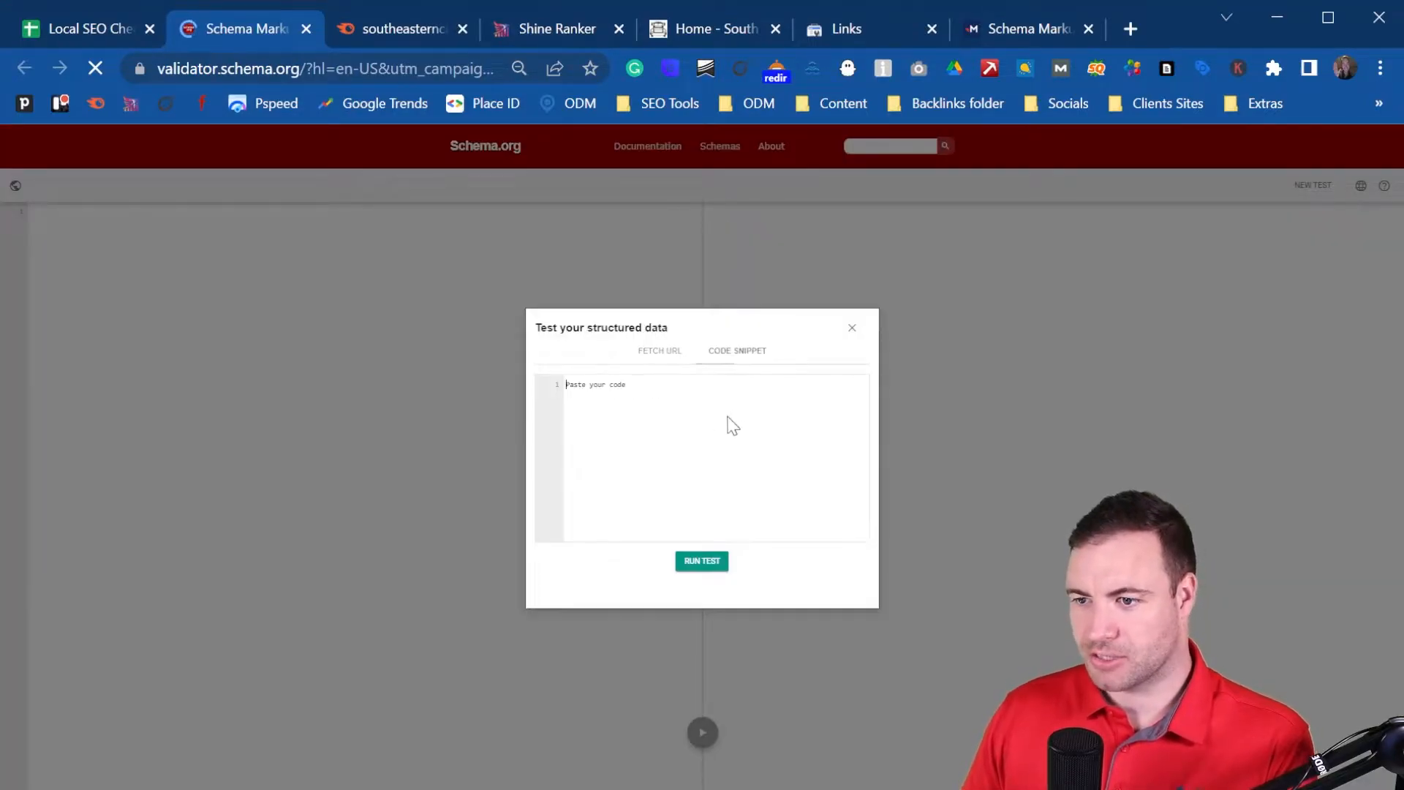
pyautogui.hotkey('ctrl', 'v')
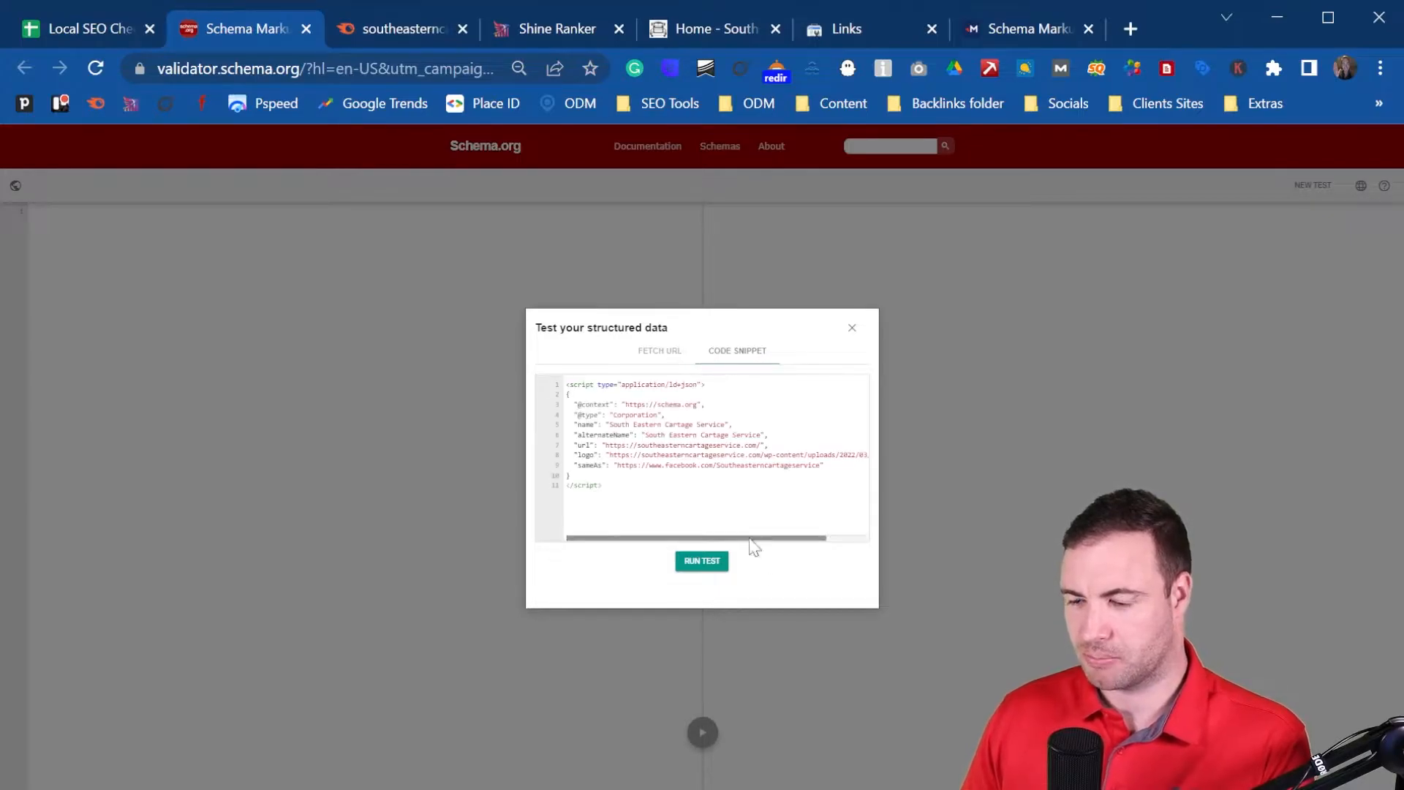
# - Run the structured data test on the Corporation JSON-LD snippet for South Eastern Cartage Service and dismiss the result message
pyautogui.click(701, 561)
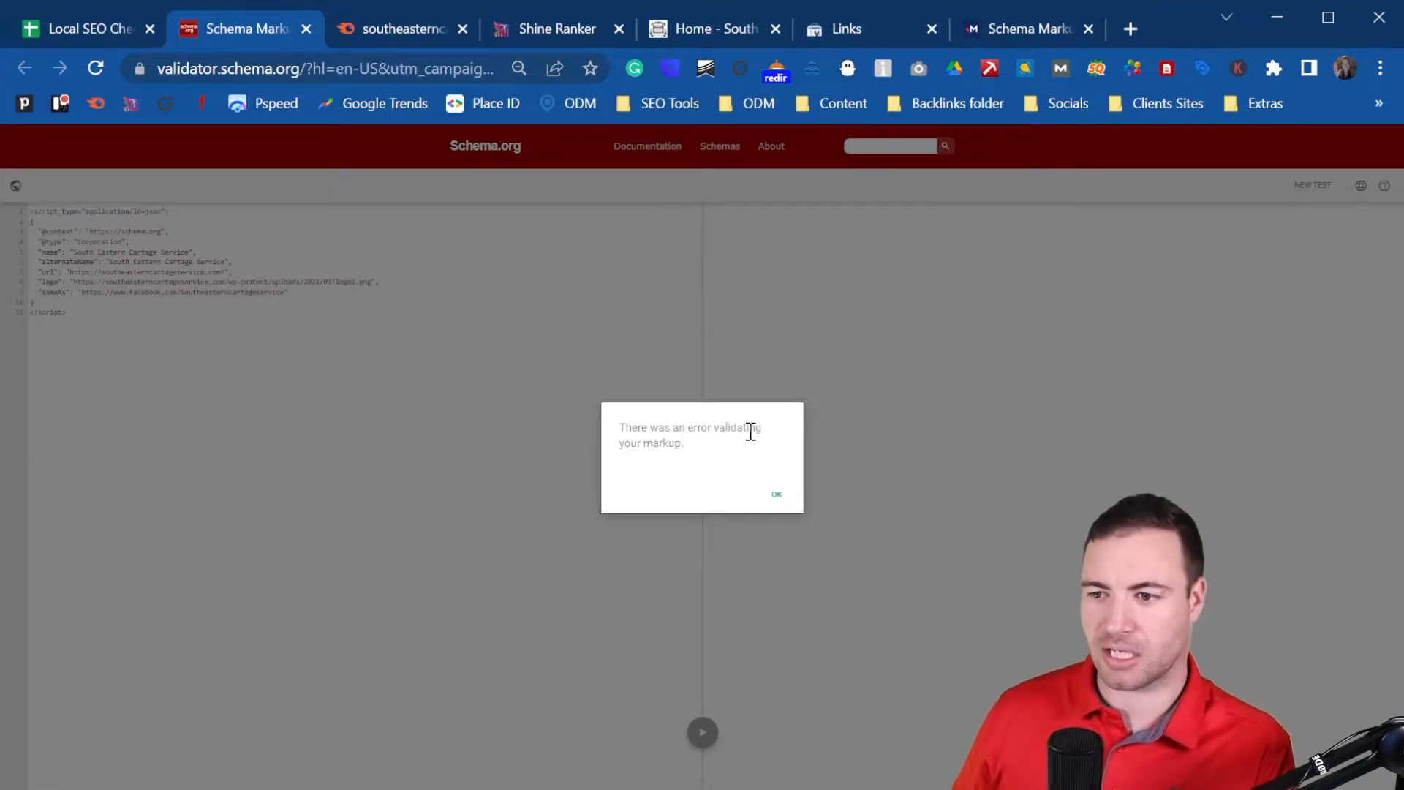
pyautogui.click(777, 495)
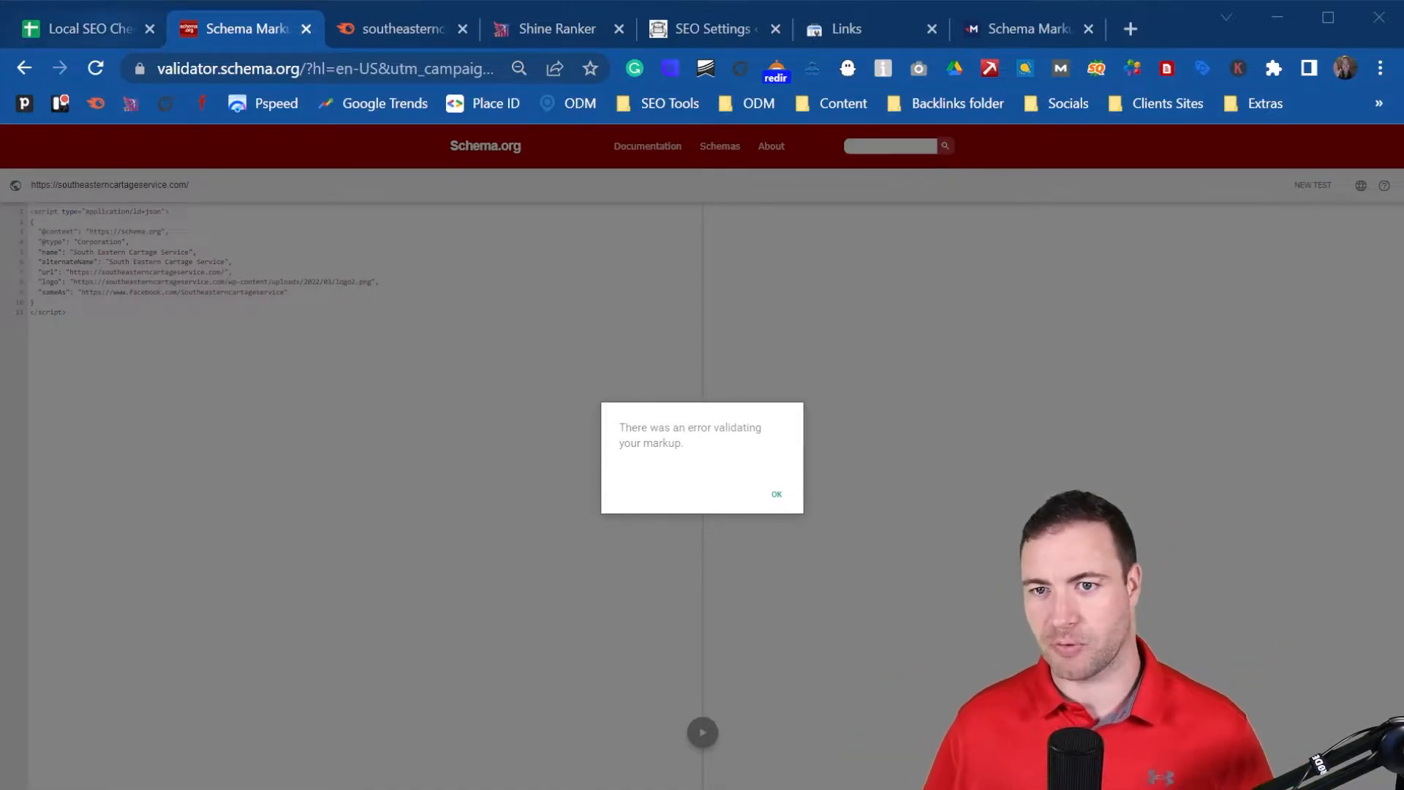
# - Mark the Schema Validator task as completed in the Local SEO Checklist spreadsheet
pyautogui.click(103, 17)
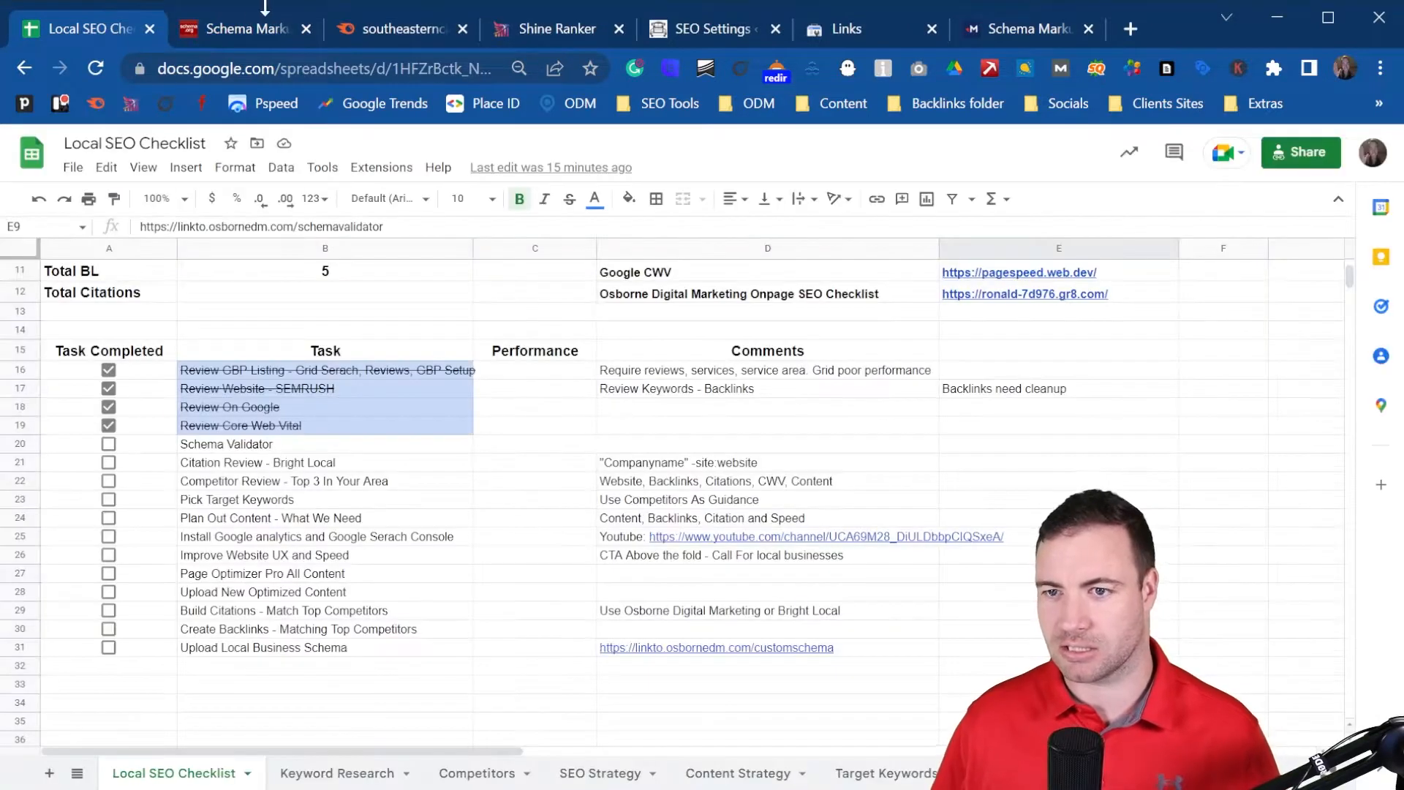
pyautogui.click(255, 447)
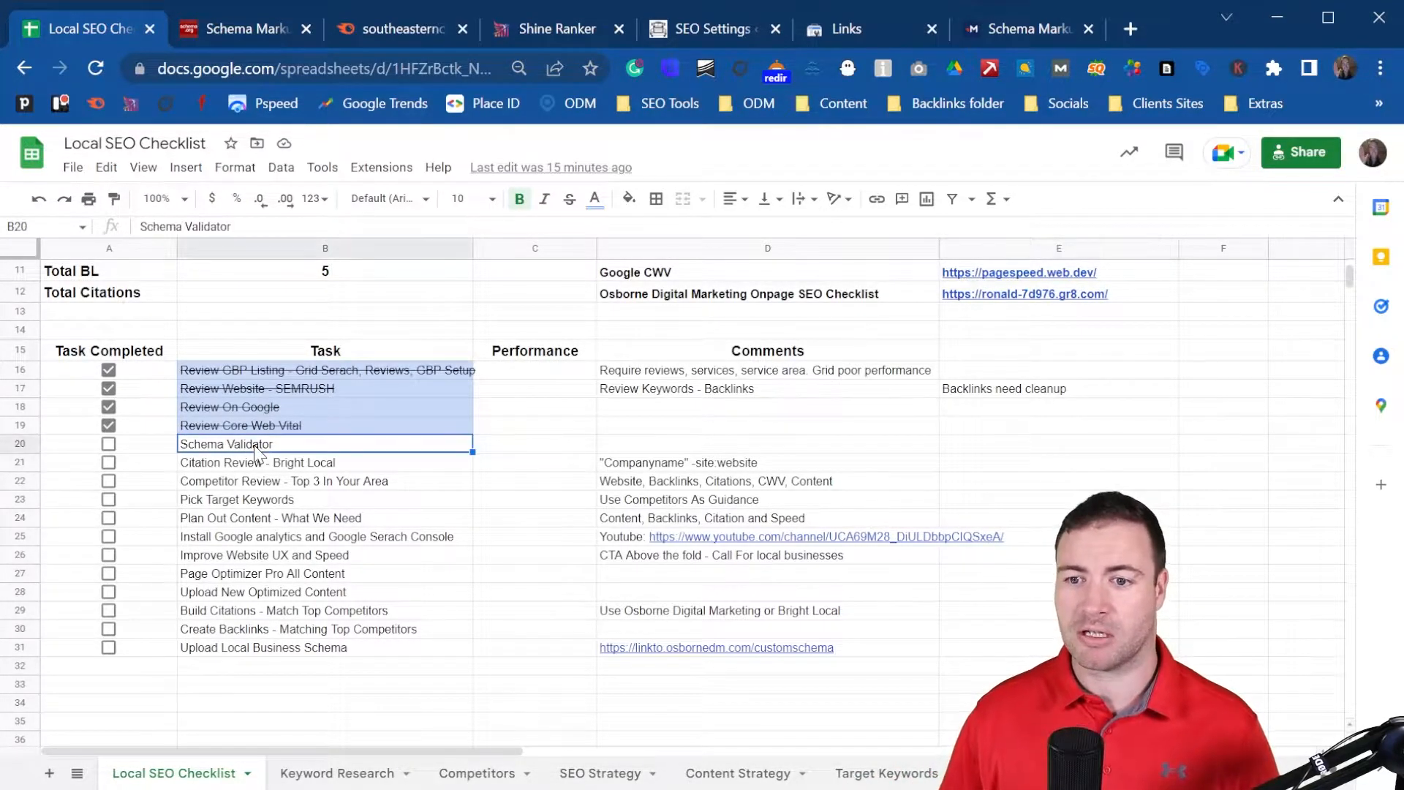
pyautogui.click(110, 446)
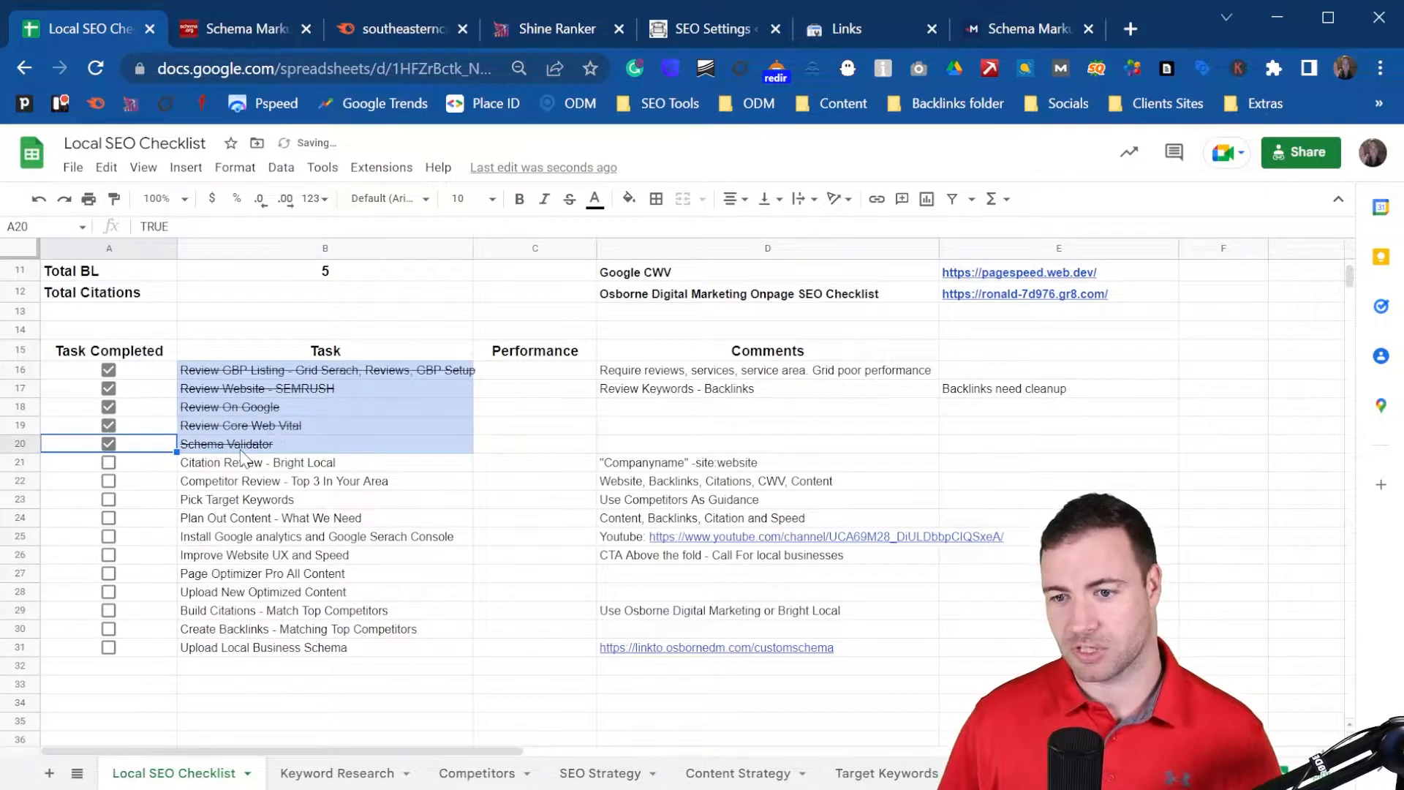
# - Copy the search template "Companyname" -site:website from the comment of the Citation Review - Bright Local task
pyautogui.click(273, 468)
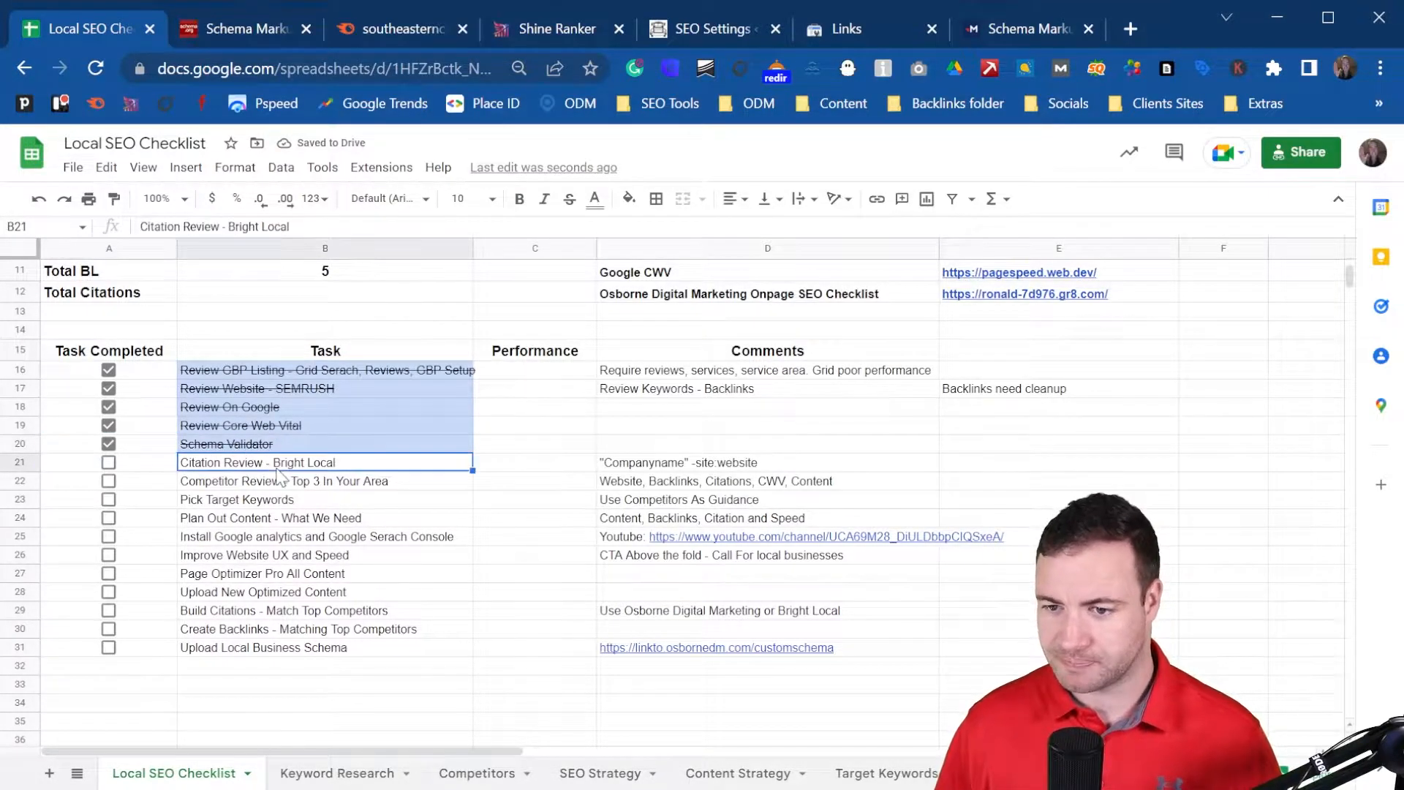
pyautogui.click(723, 465)
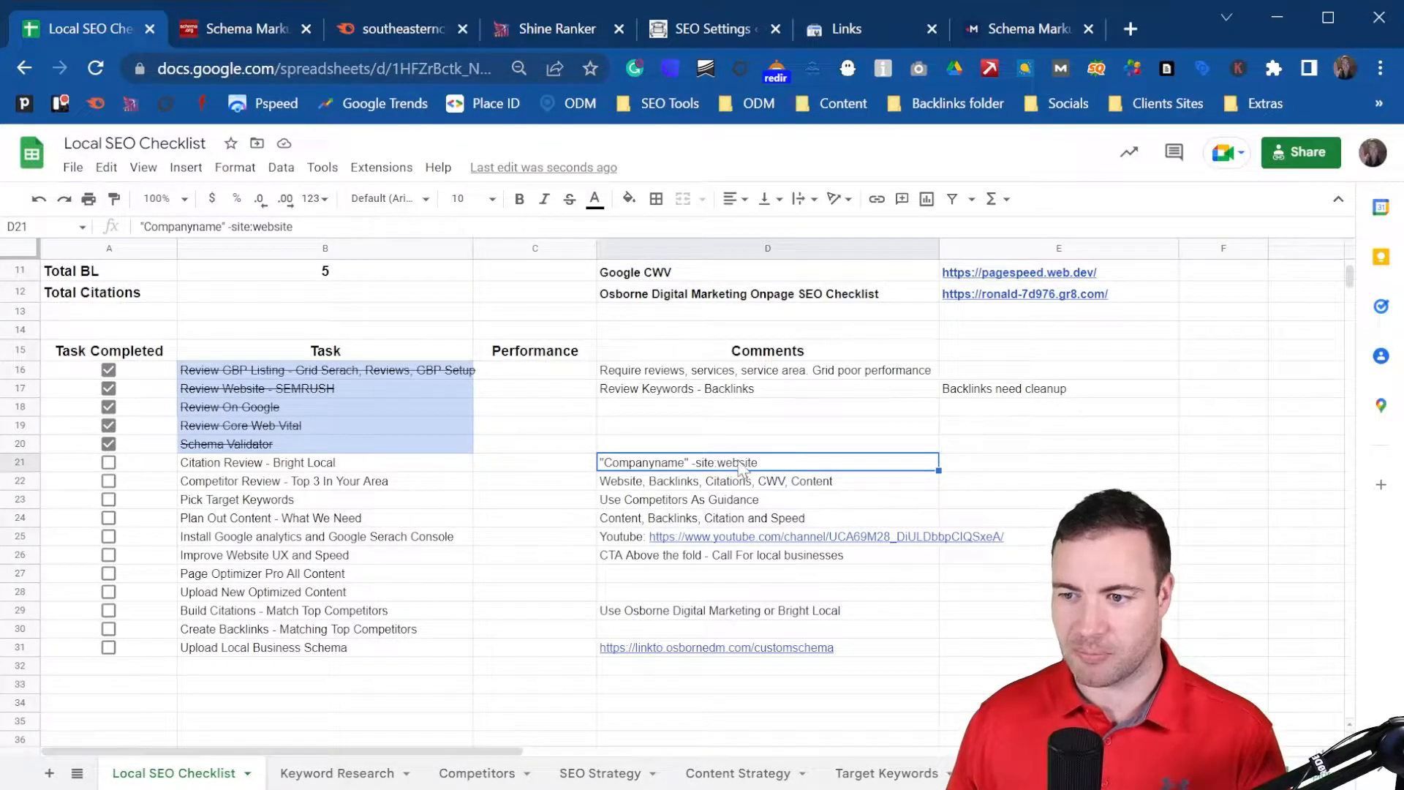
pyautogui.scroll(3, 351, 505)
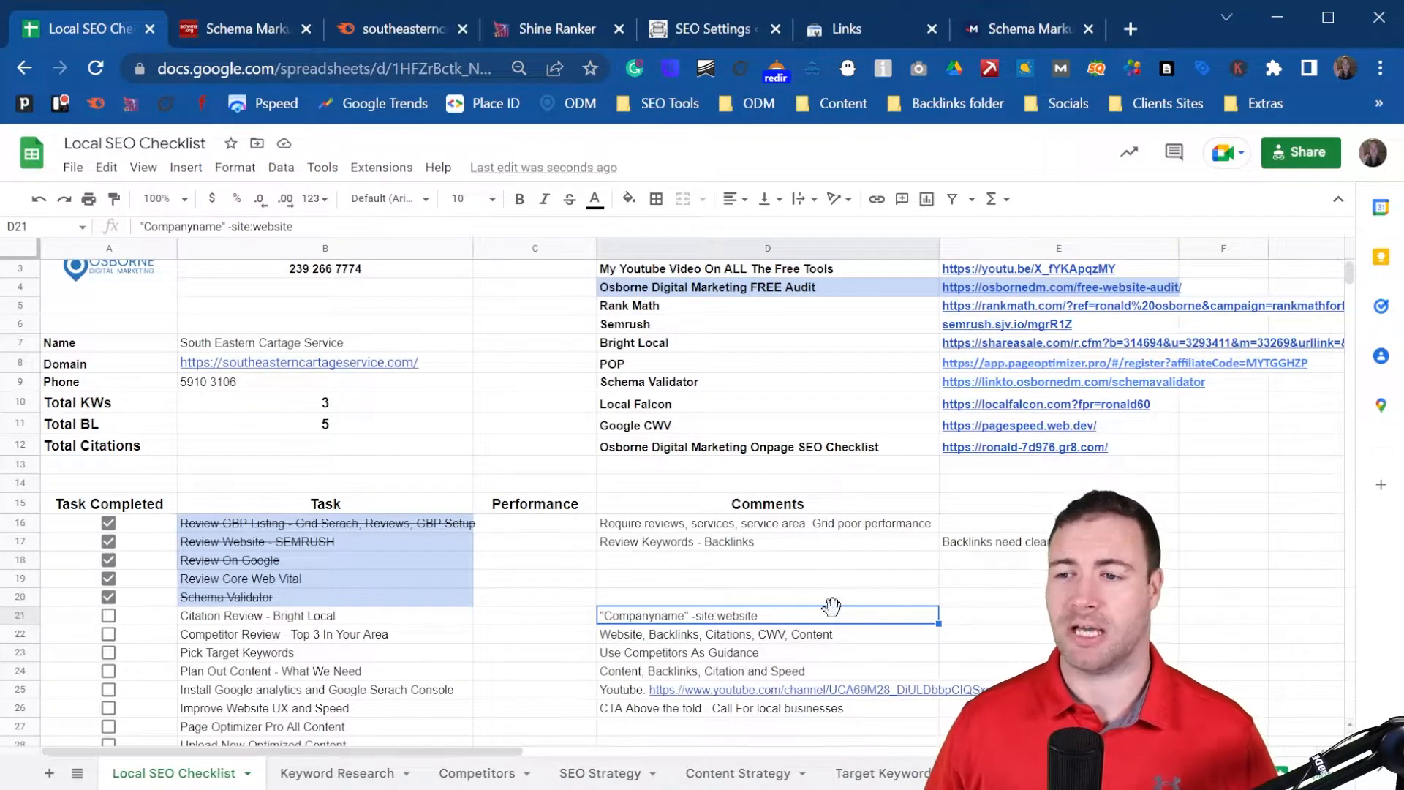
pyautogui.hotkey('ctrl', 'c')
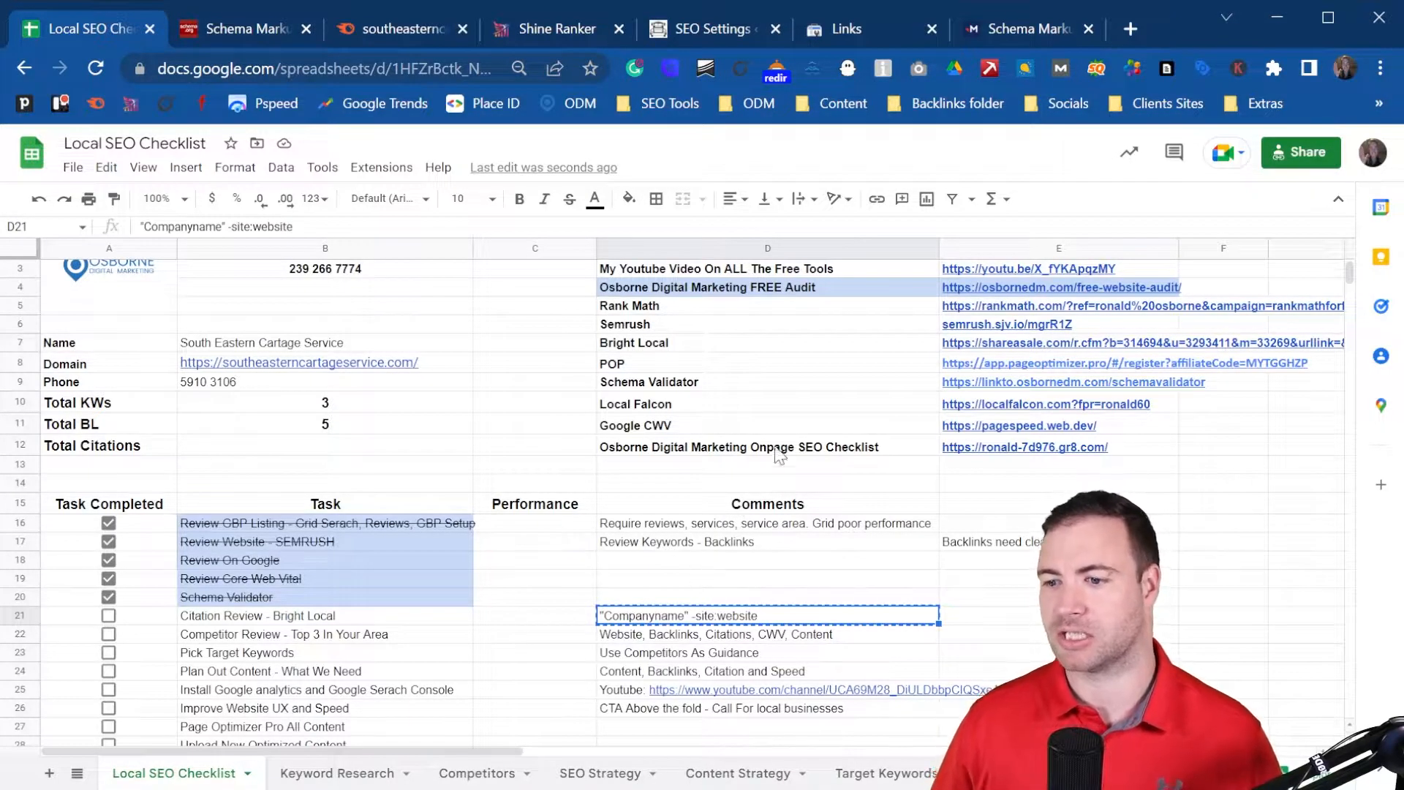
# - Paste the copied template as a web query in the Schema Markup Generator's browser tab and replace Companyname with south eastern cartage service
pyautogui.click(1030, 29)
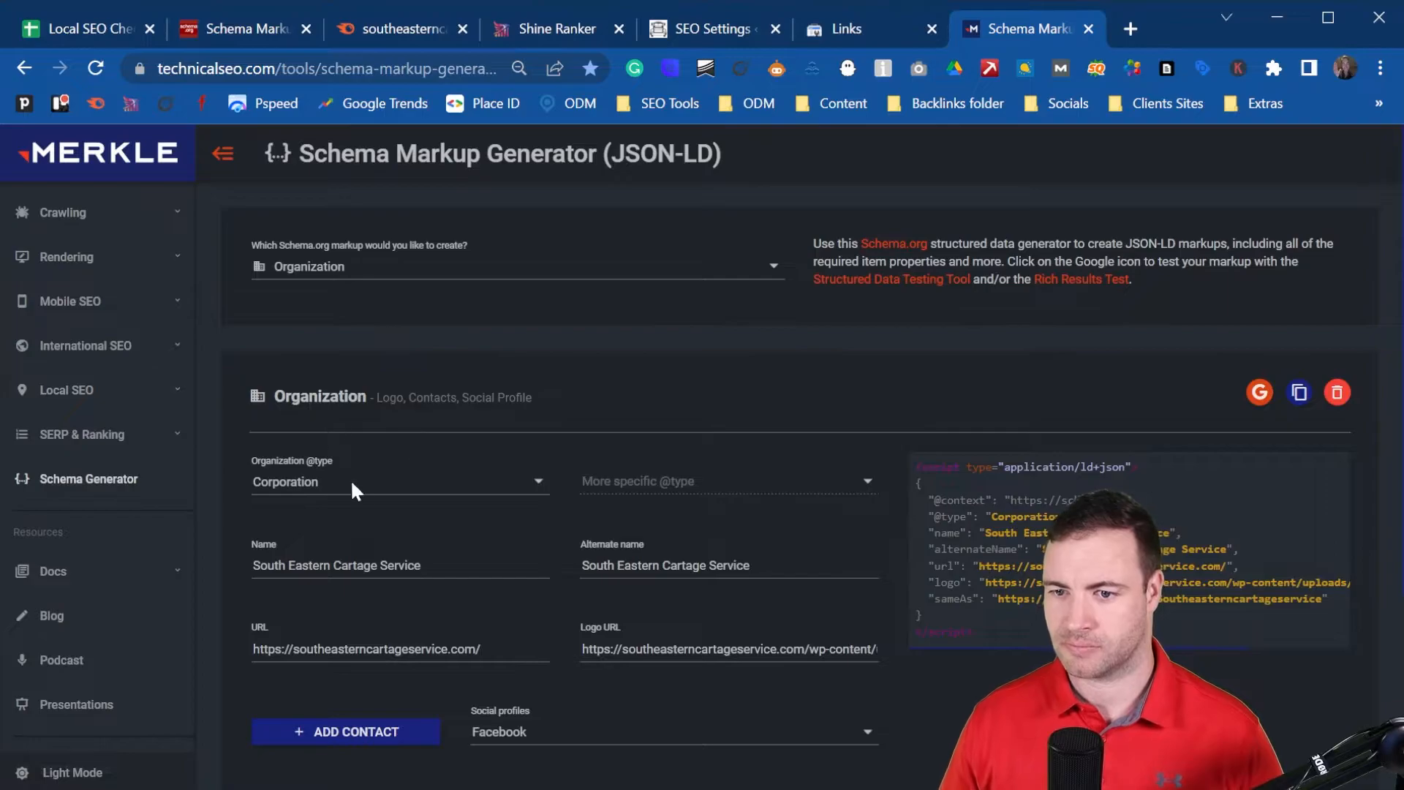
pyautogui.click(231, 60)
pyautogui.hotkey('ctrl', 'v')
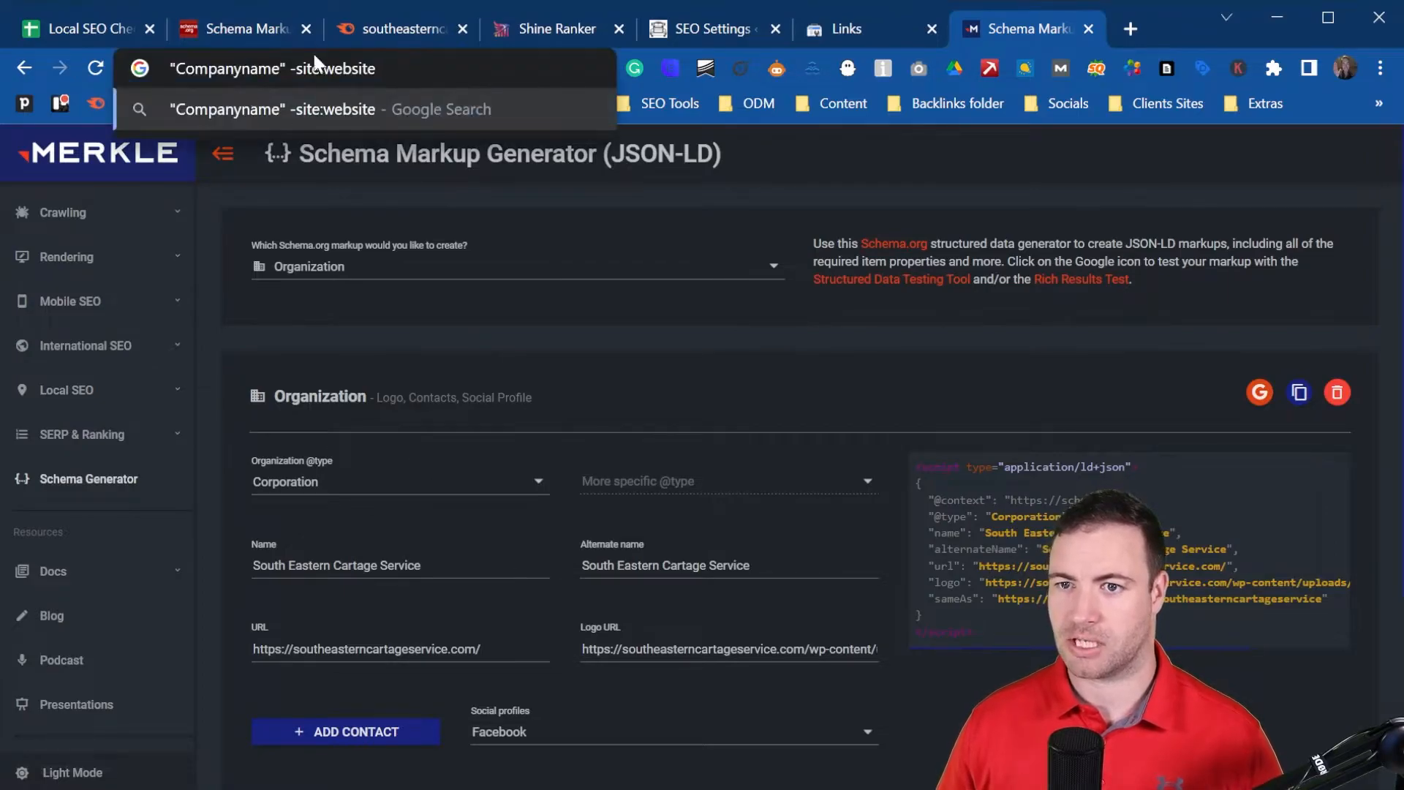
pyautogui.doubleClick(185, 76)
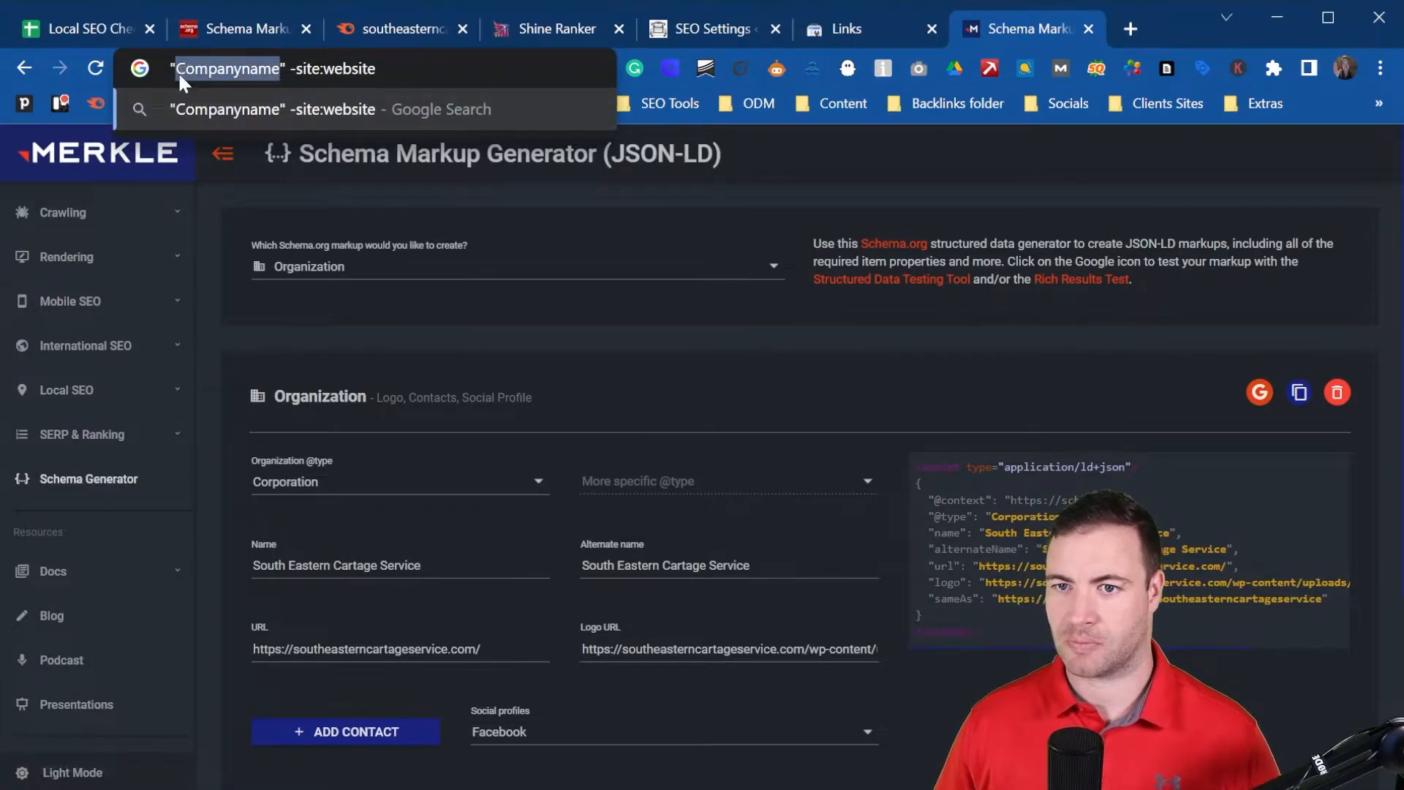
pyautogui.write('south eastern cartage service')
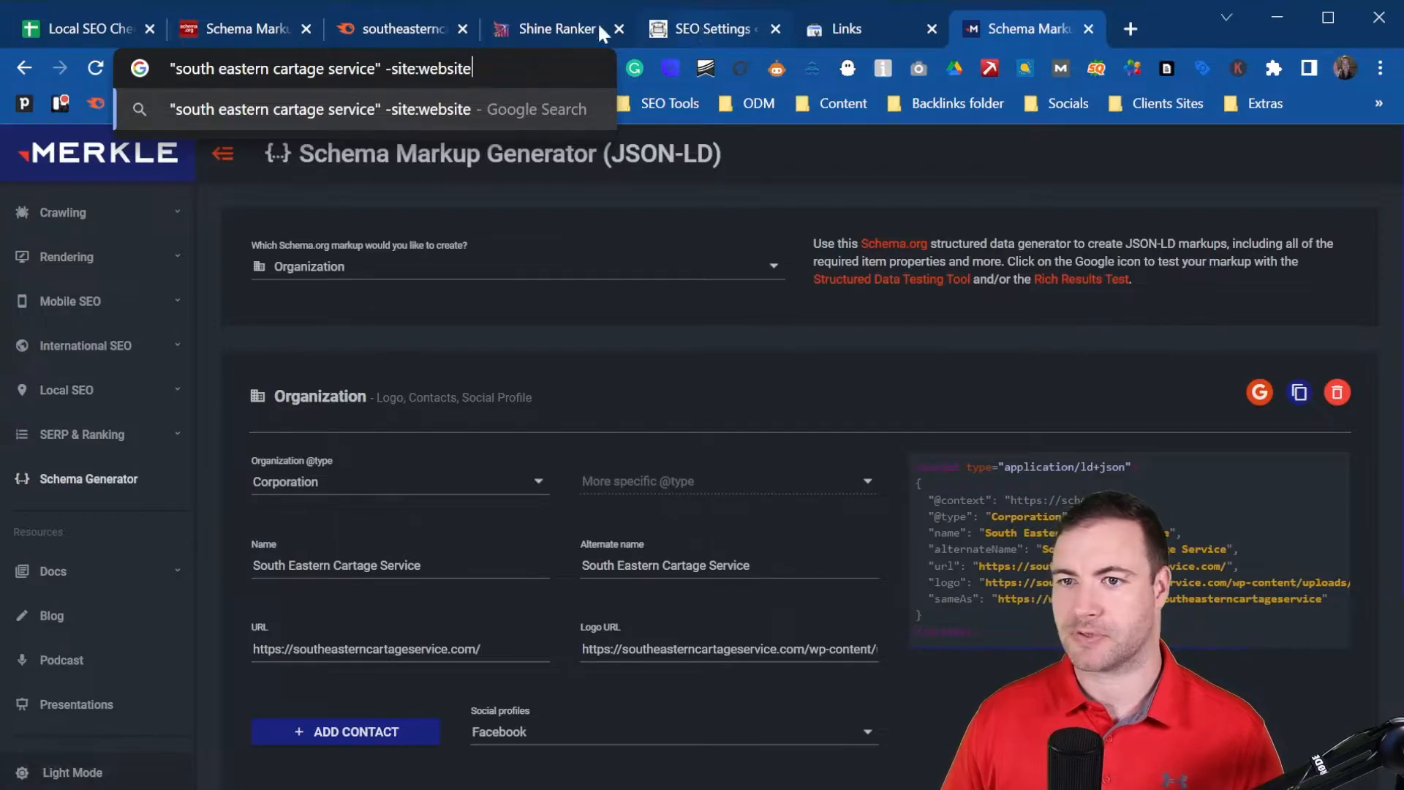
# - Copy the domain southeasterncartageservice.com from the WordPress site's address, substitute it for website in the query, and run the Google search
pyautogui.click(699, 22)
pyautogui.click(262, 65)
pyautogui.click(404, 69)
pyautogui.moveTo(428, 68); pyautogui.dragTo(206, 73)
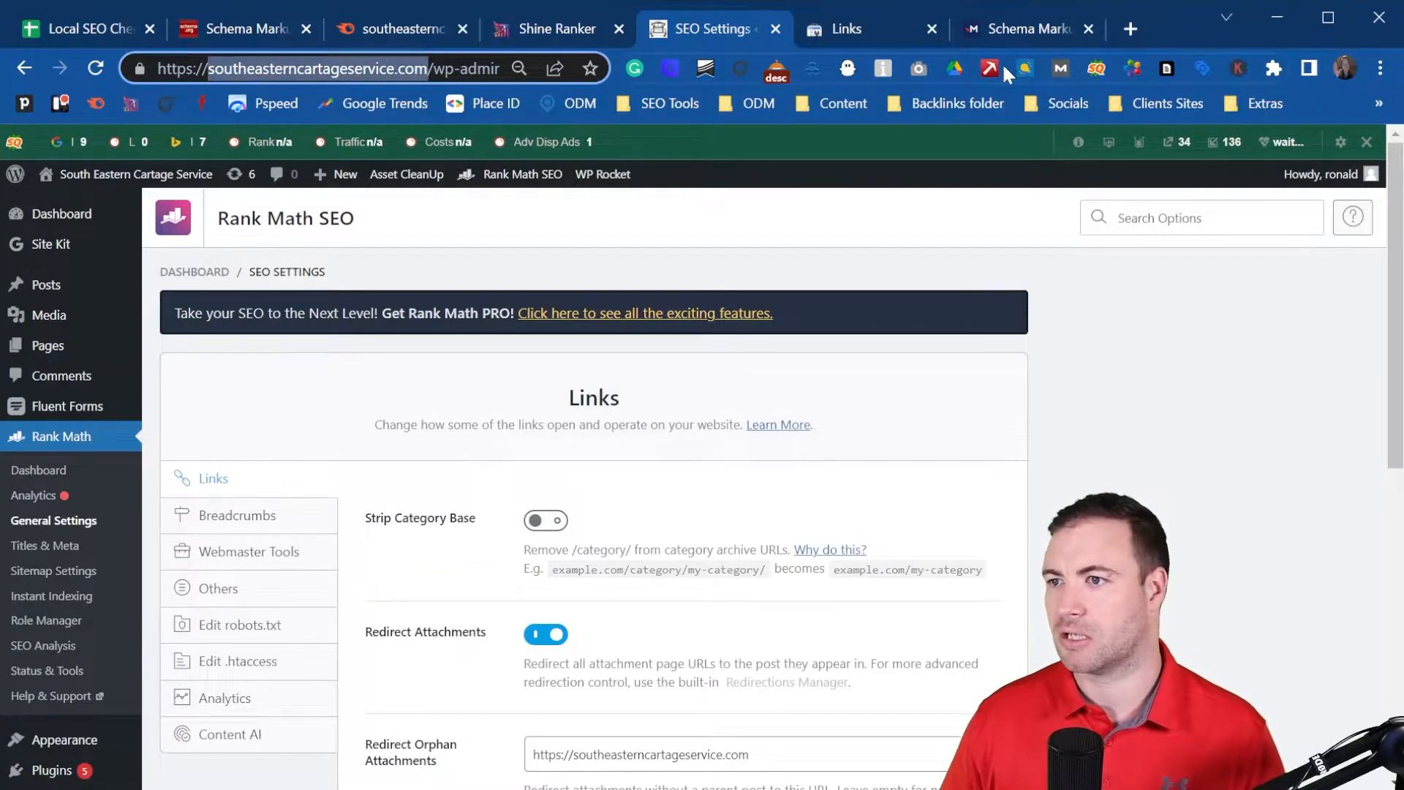
pyautogui.click(994, 20)
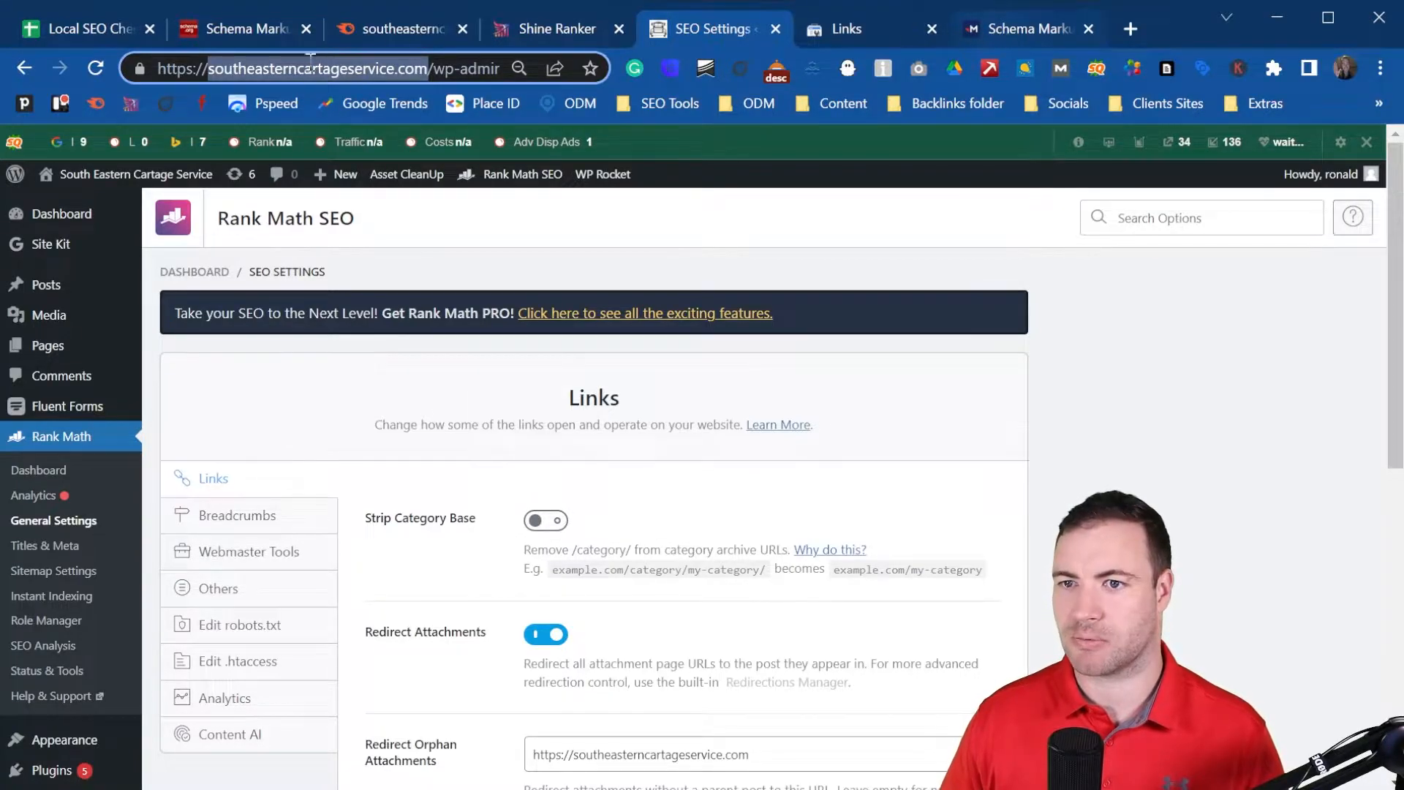
pyautogui.moveTo(461, 69); pyautogui.dragTo(406, 73)
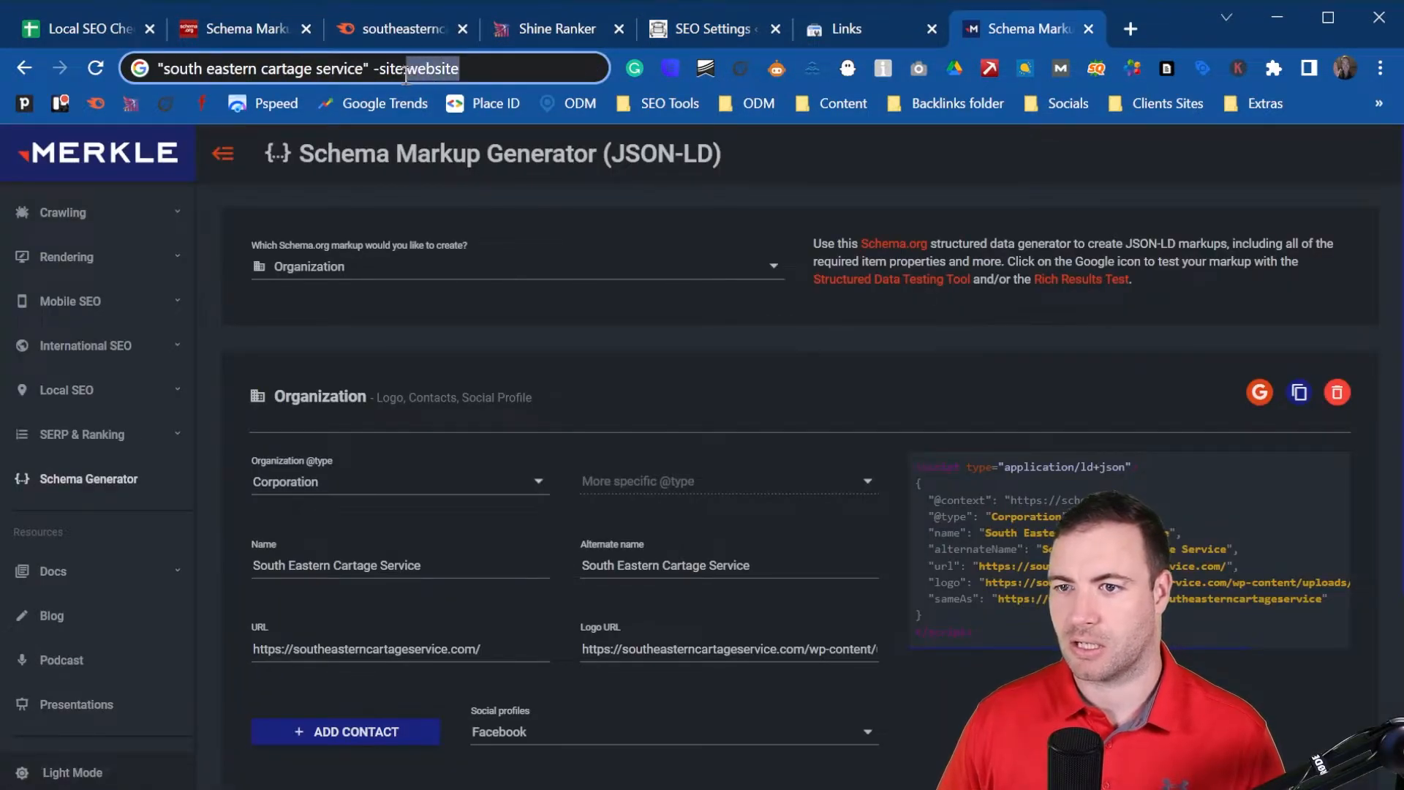
pyautogui.hotkey('ctrl', 'v')
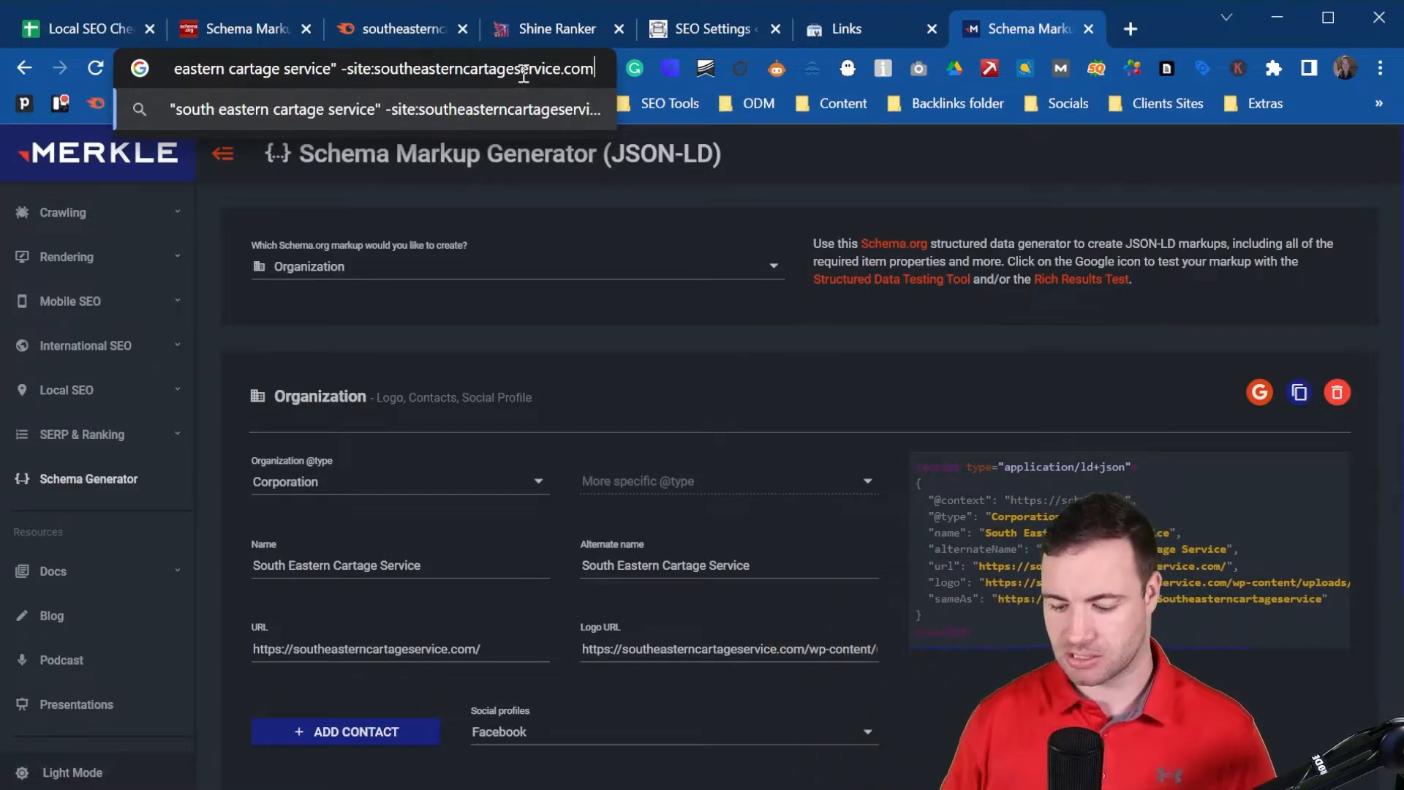
pyautogui.press('Return')
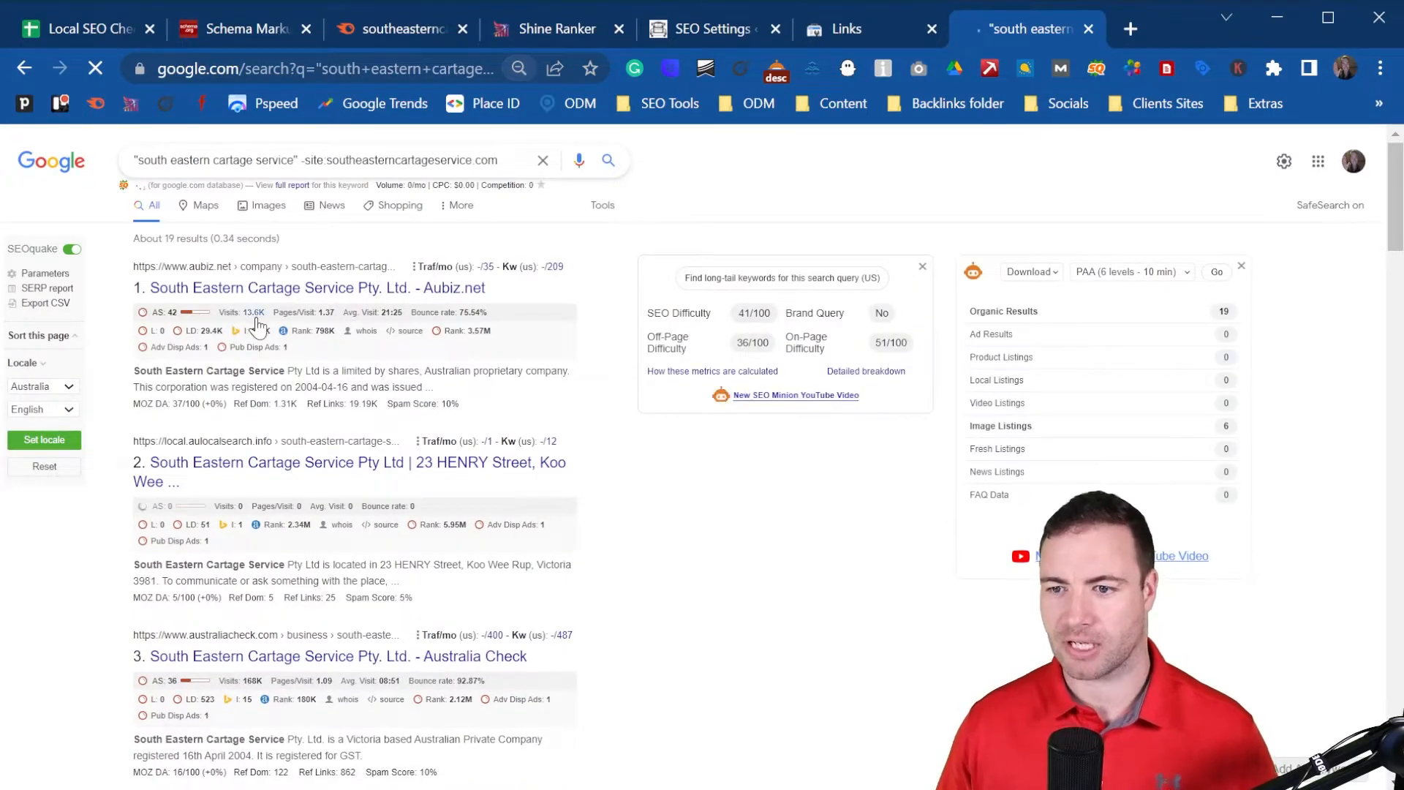
# - Examine the search results for directory and citation listings that mention South Eastern Cartage Service, reading the list through and reviewing it again
pyautogui.scroll(-5, 257, 326)
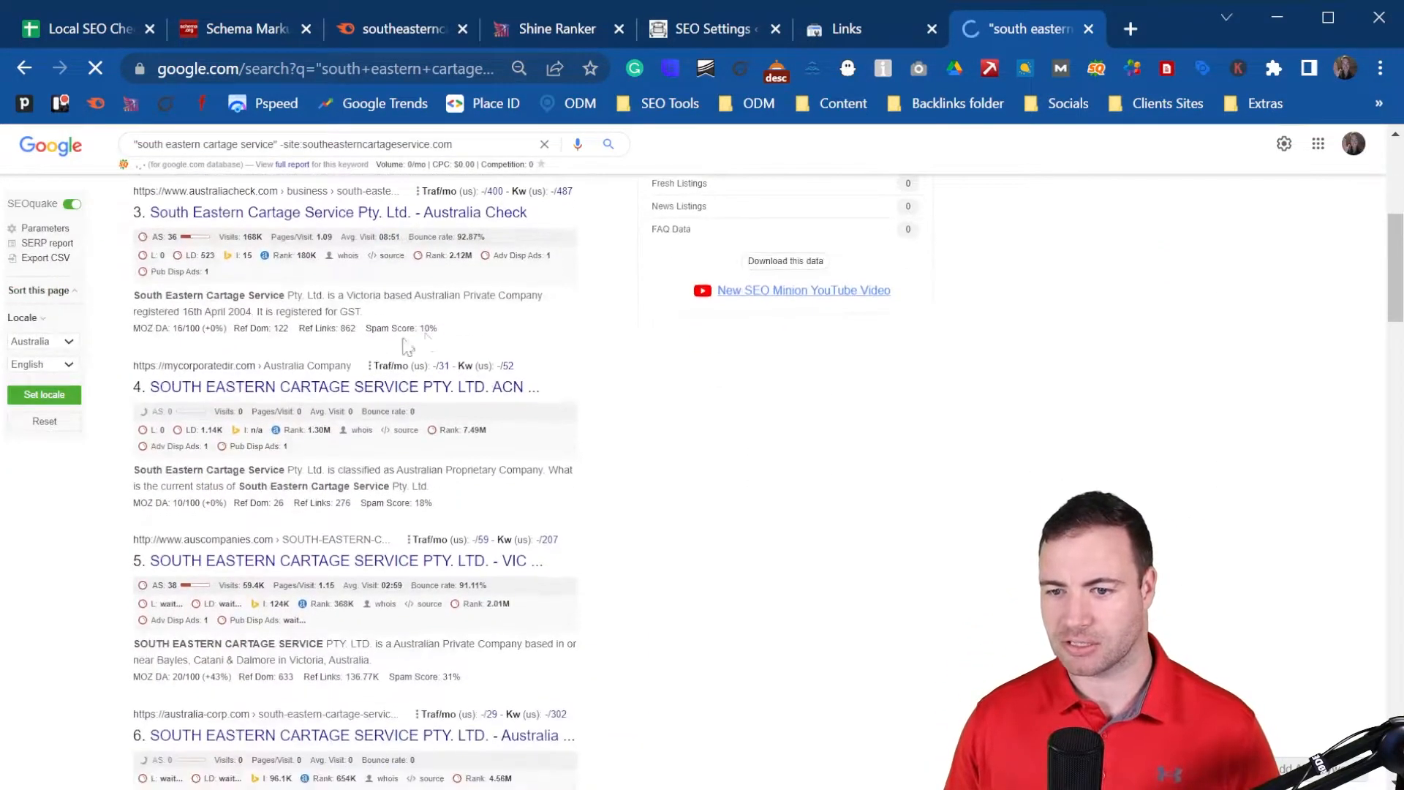
pyautogui.scroll(-4, 380, 300)
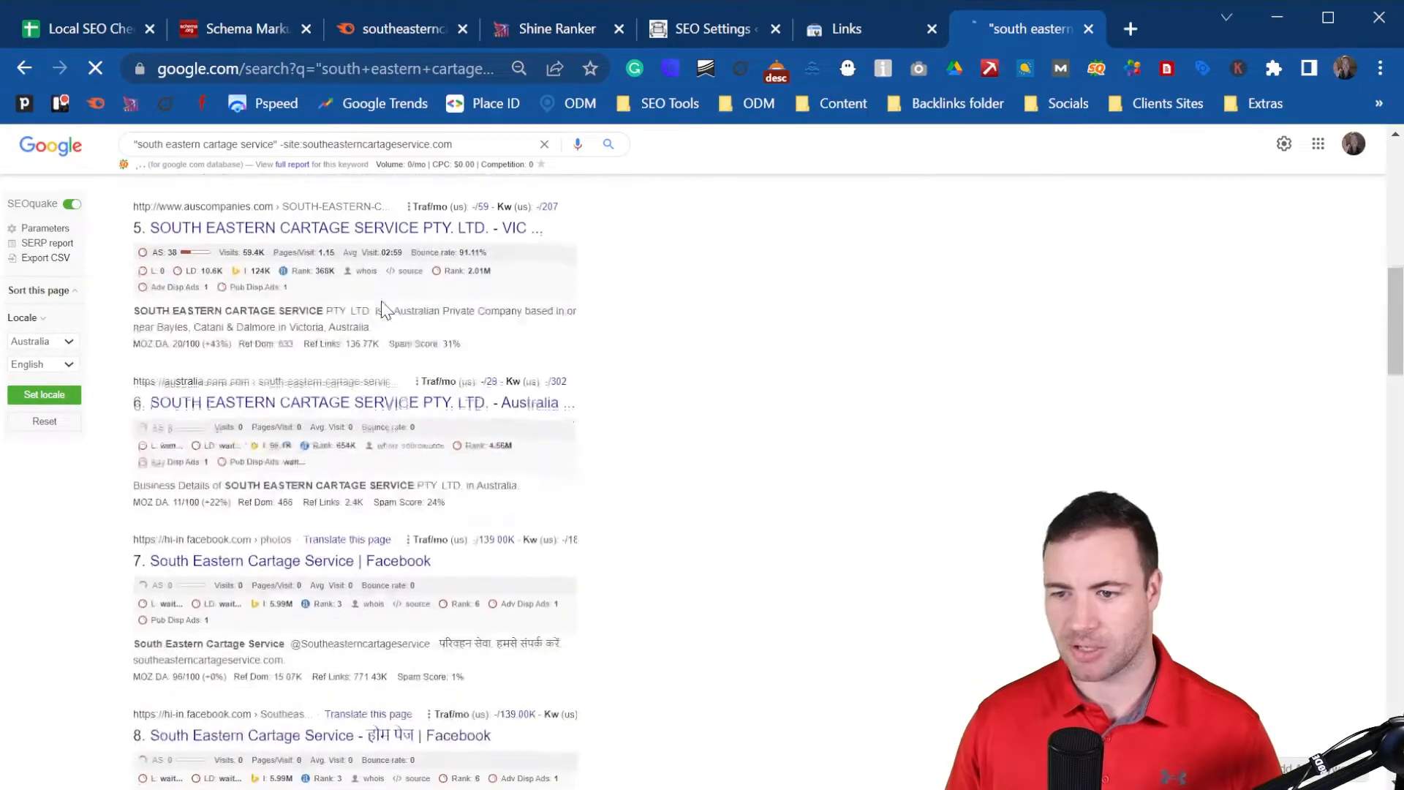
pyautogui.scroll(-1, 342, 325)
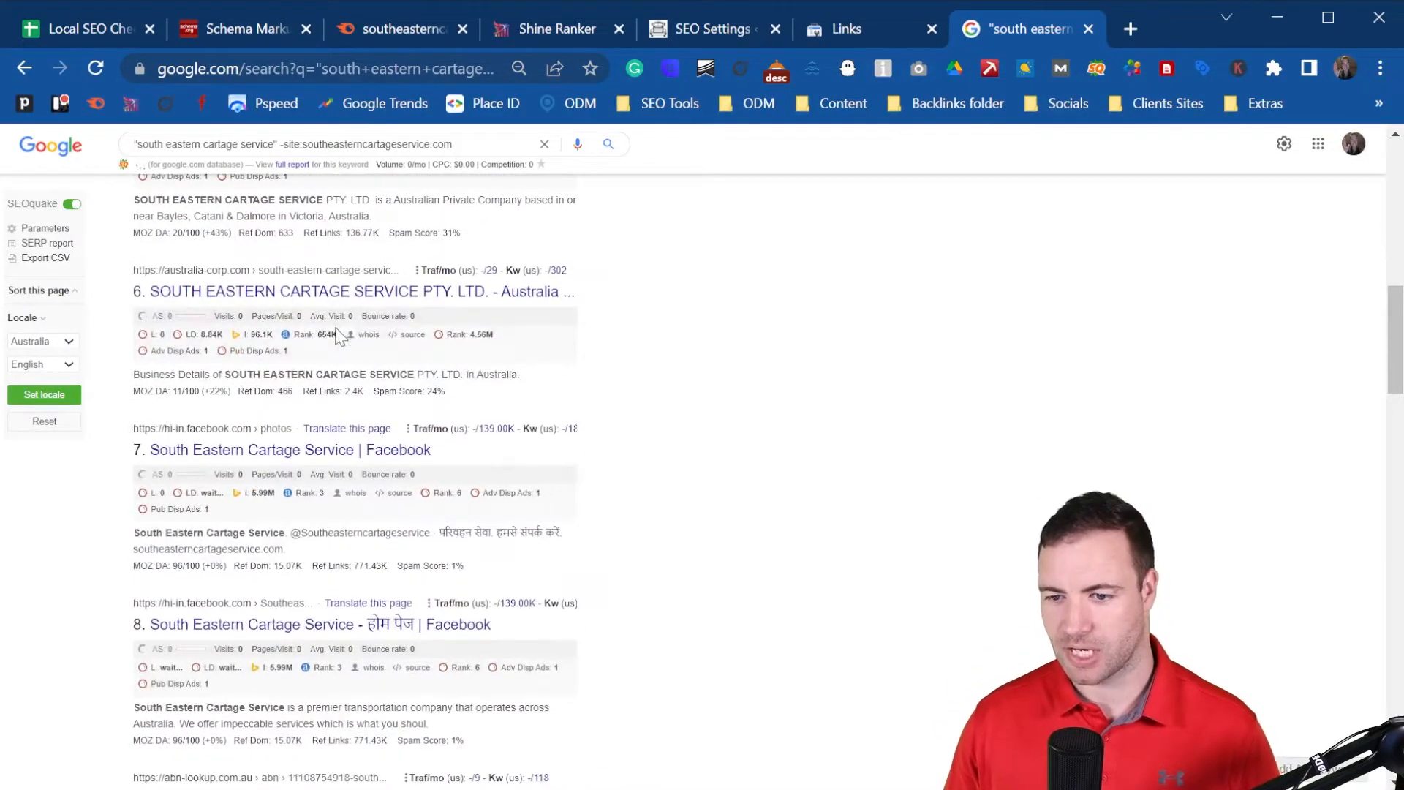
pyautogui.scroll(-5, 338, 335)
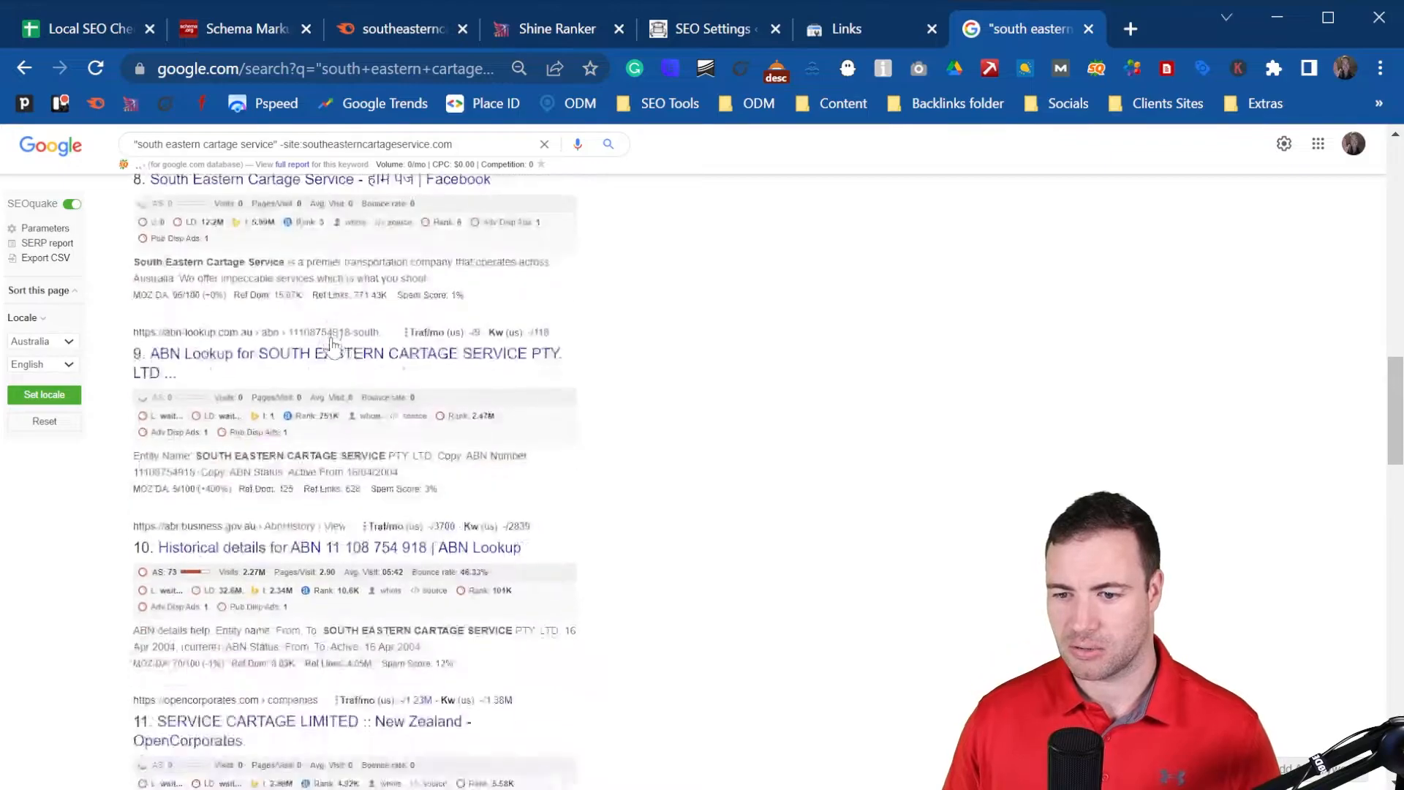
pyautogui.scroll(-4, 332, 344)
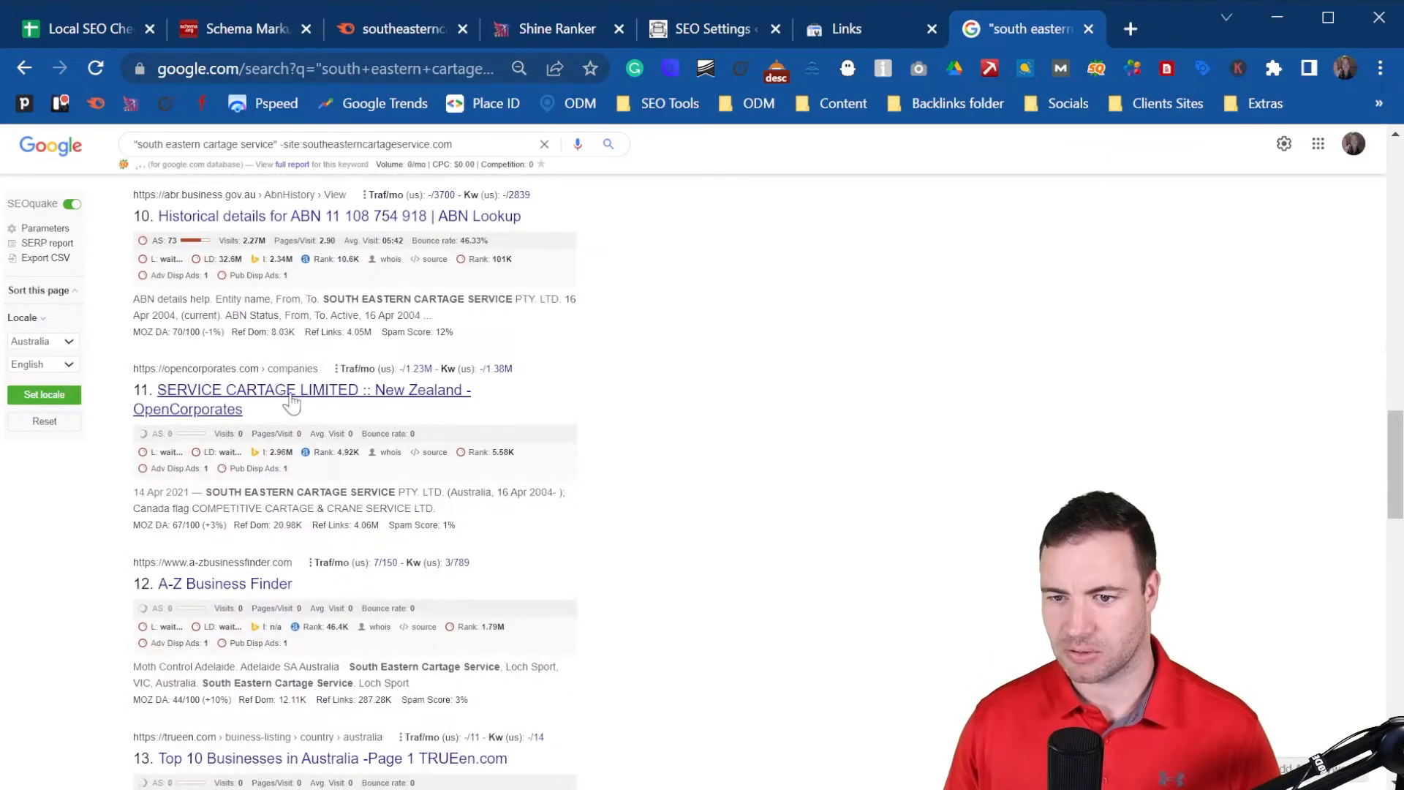
pyautogui.scroll(-1, 340, 501)
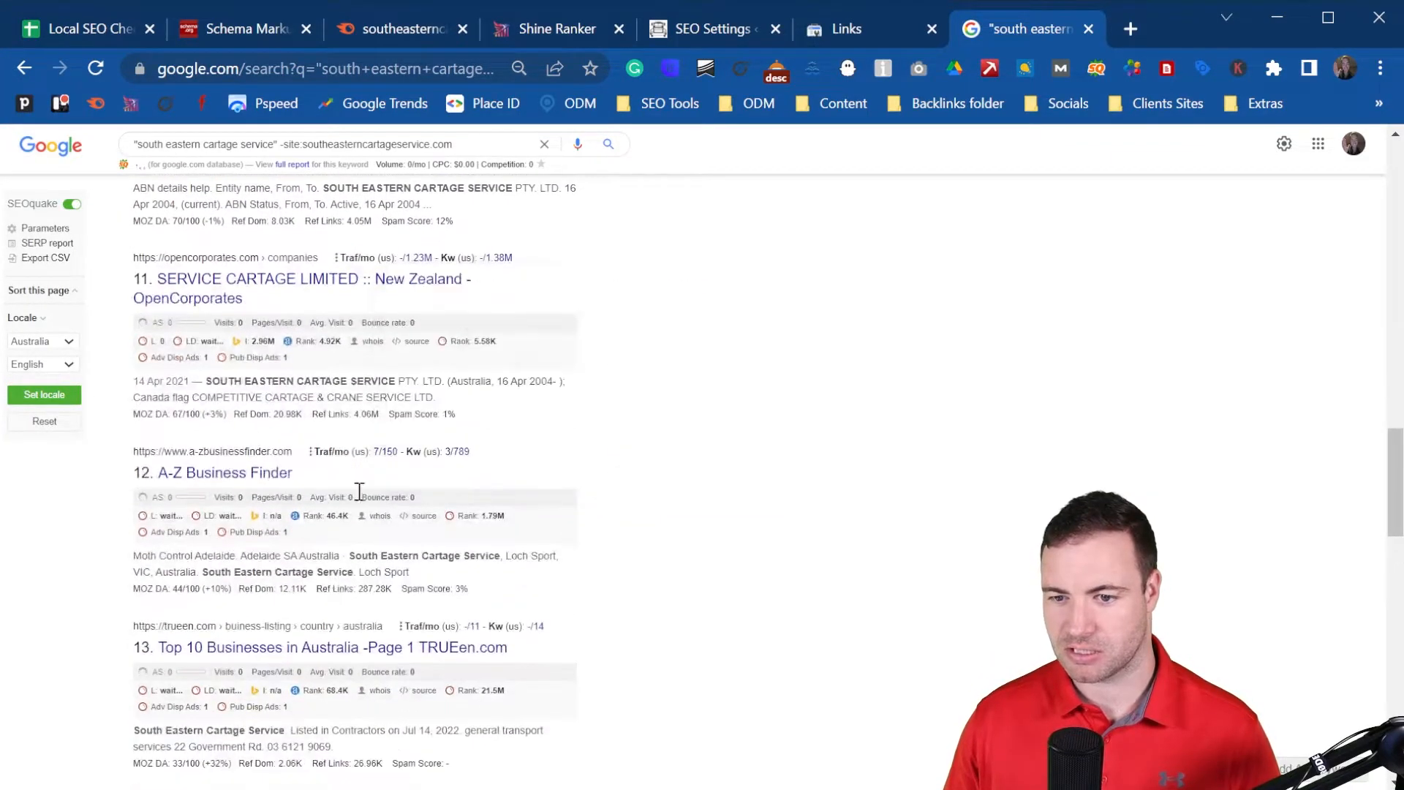
pyautogui.scroll(-1, 618, 496)
pyautogui.scroll(-1, 604, 492)
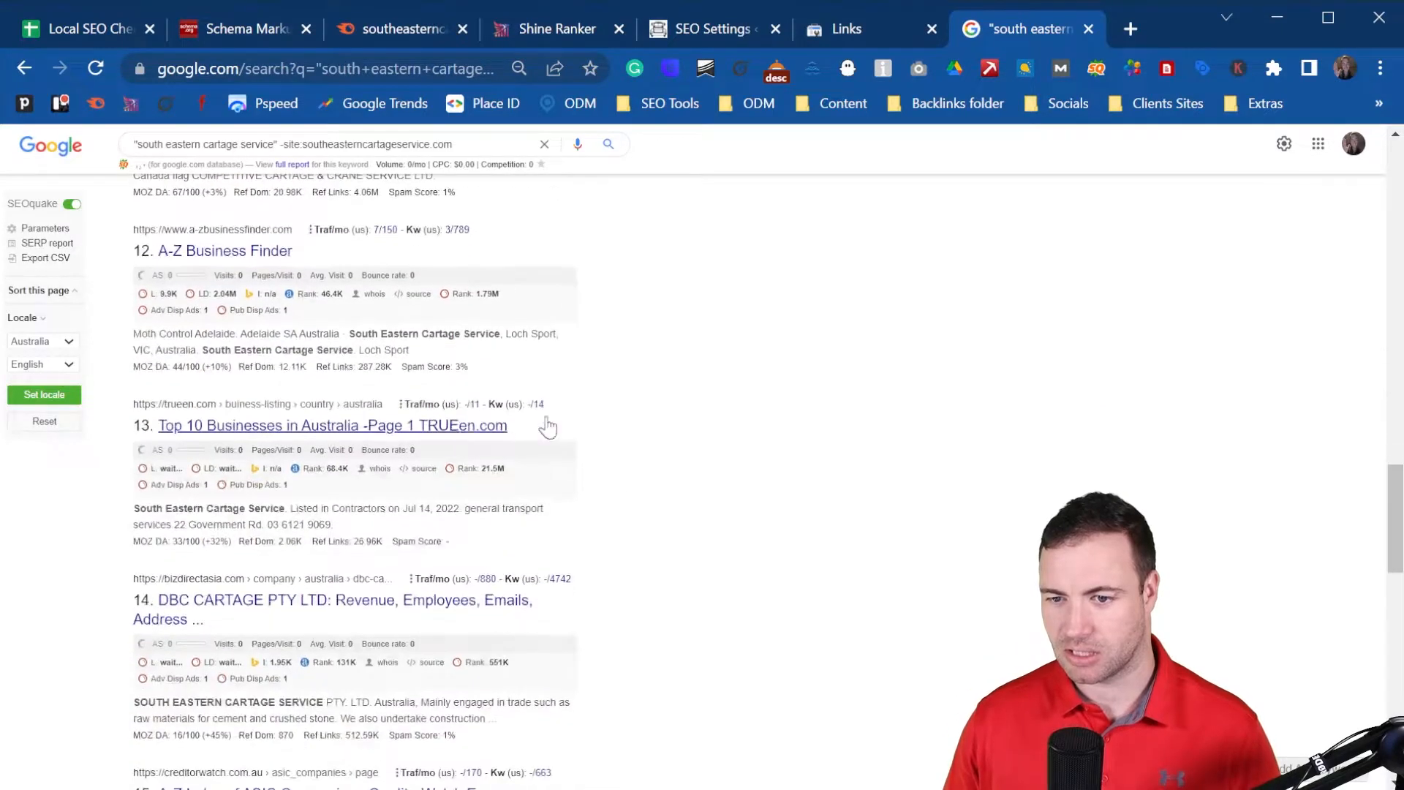
pyautogui.scroll(-1, 616, 395)
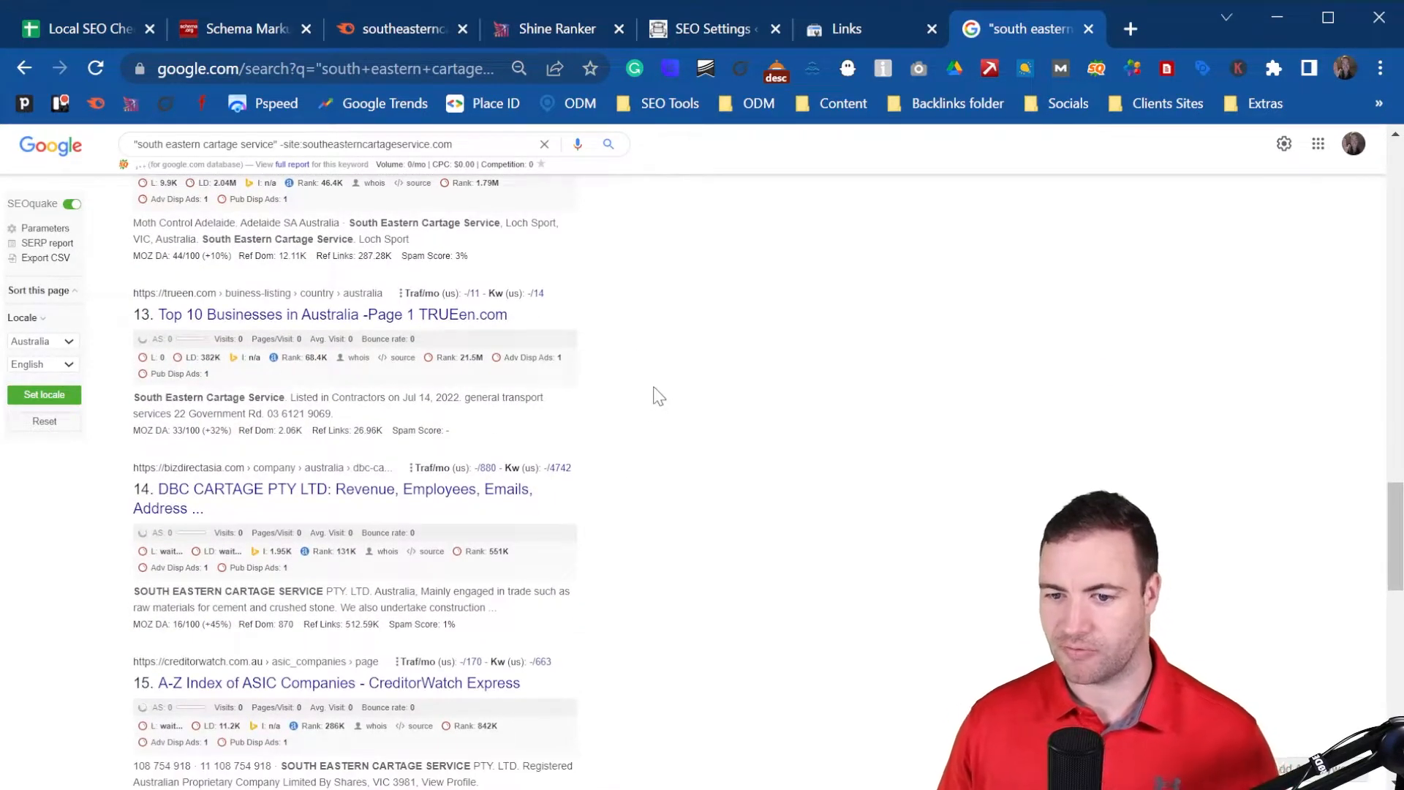
pyautogui.scroll(-3, 660, 392)
pyautogui.scroll(-3, 657, 393)
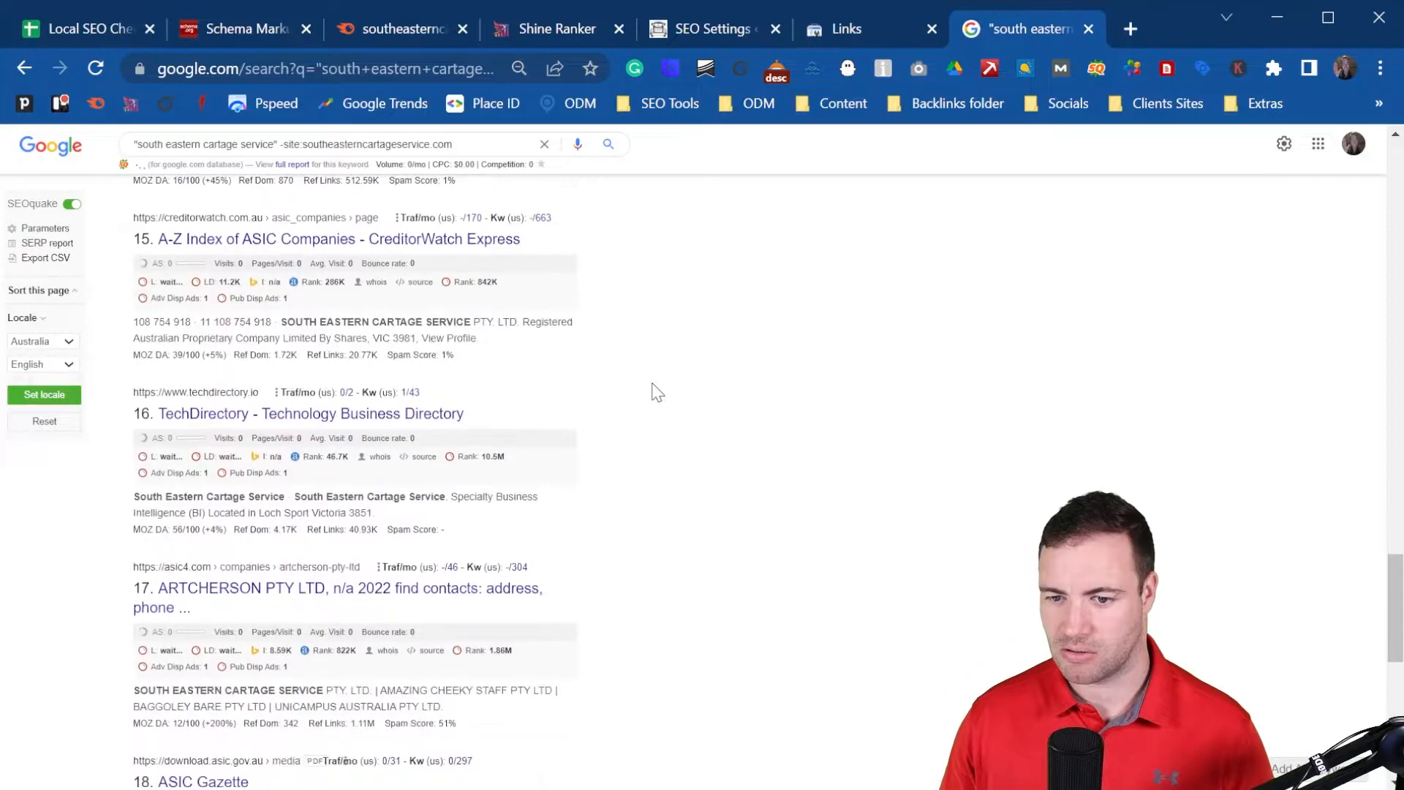
pyautogui.scroll(-3, 656, 393)
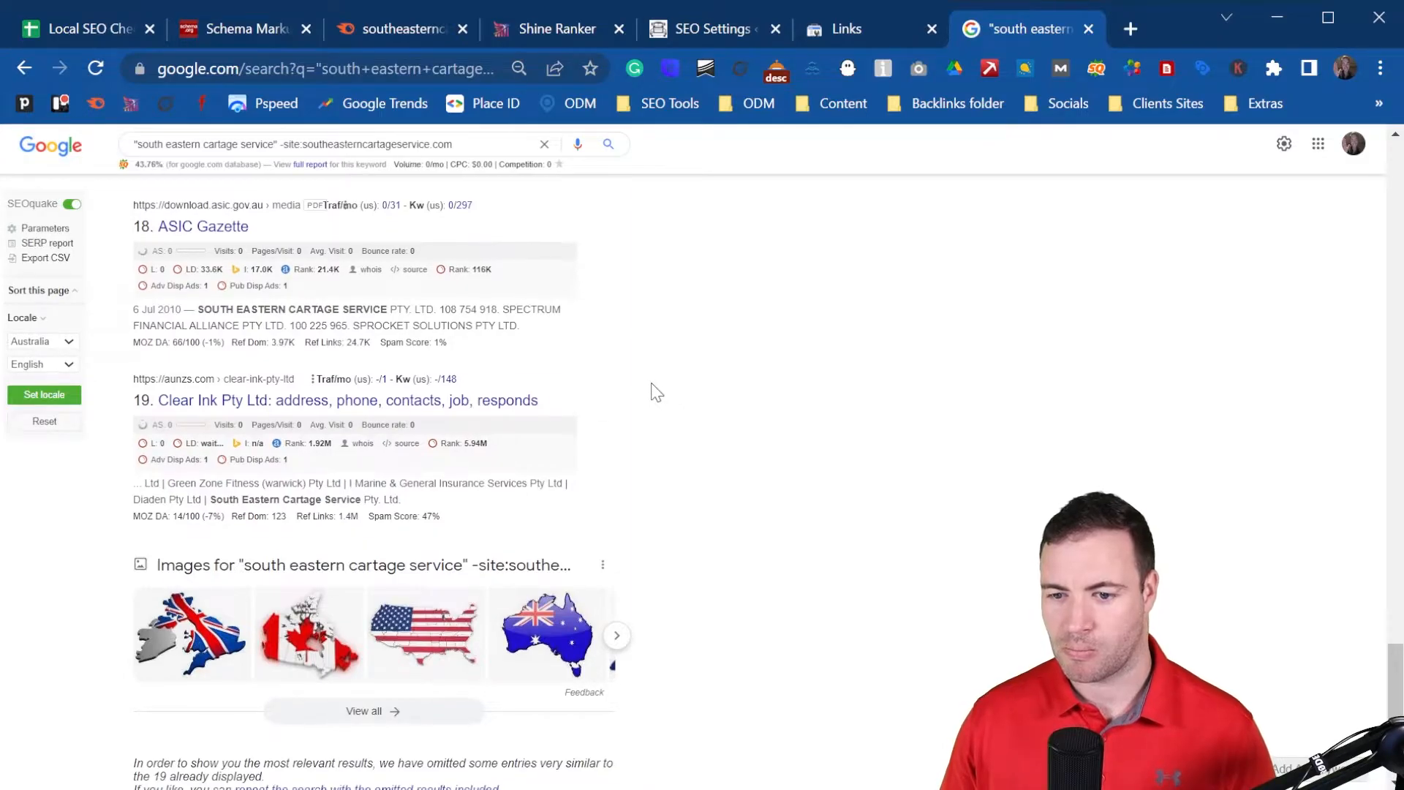
pyautogui.scroll(-2, 657, 393)
pyautogui.scroll(10, 655, 393)
pyautogui.scroll(15, 654, 393)
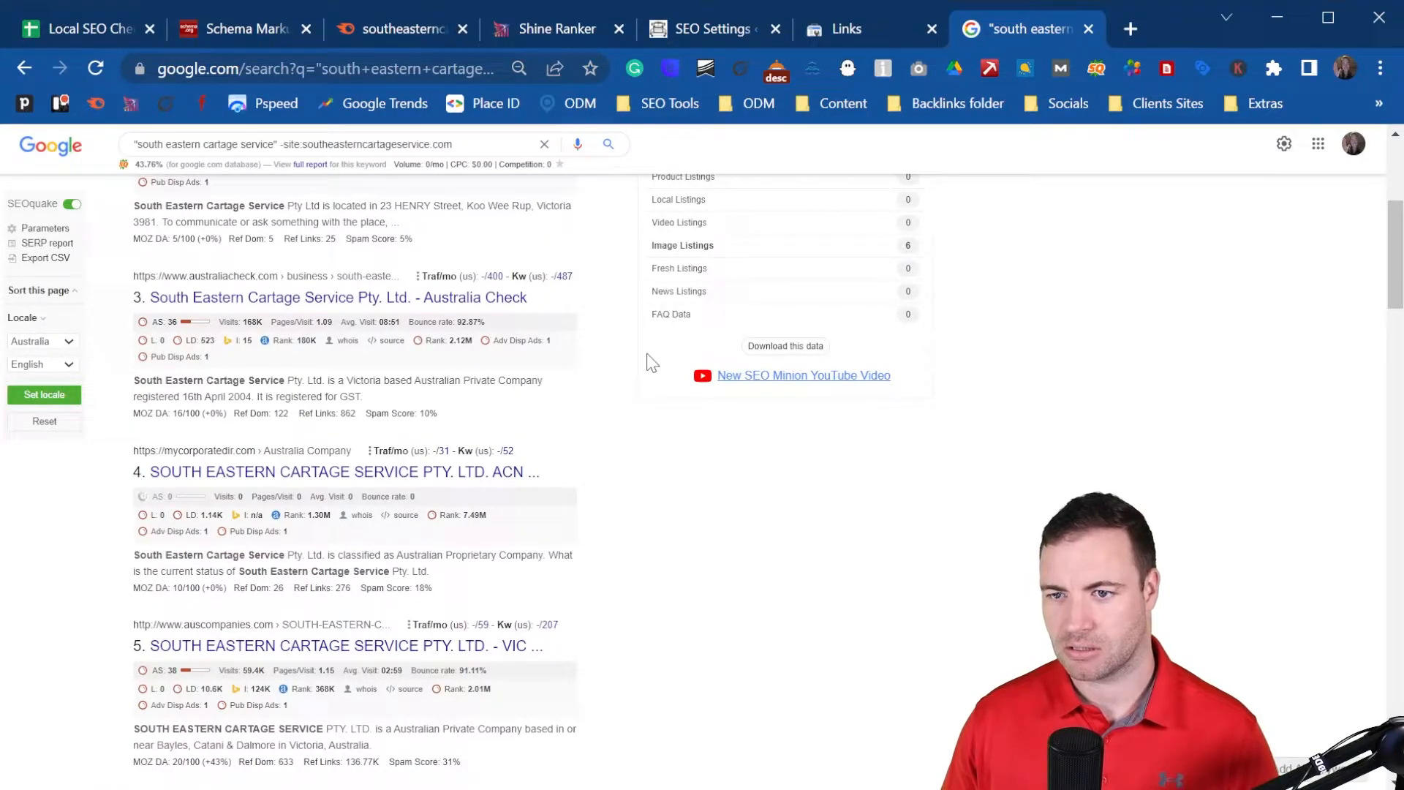
pyautogui.scroll(-3, 651, 362)
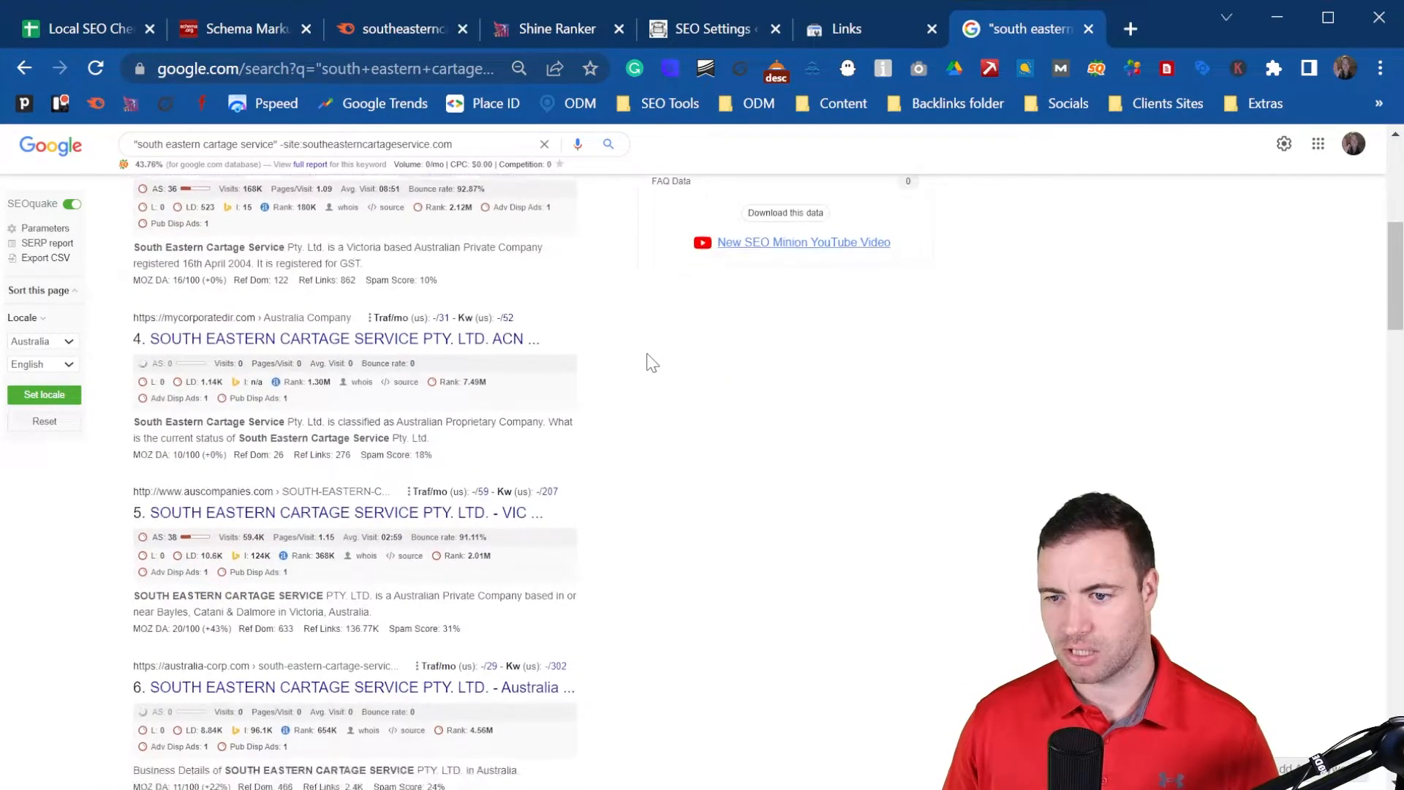
pyautogui.scroll(-3, 552, 413)
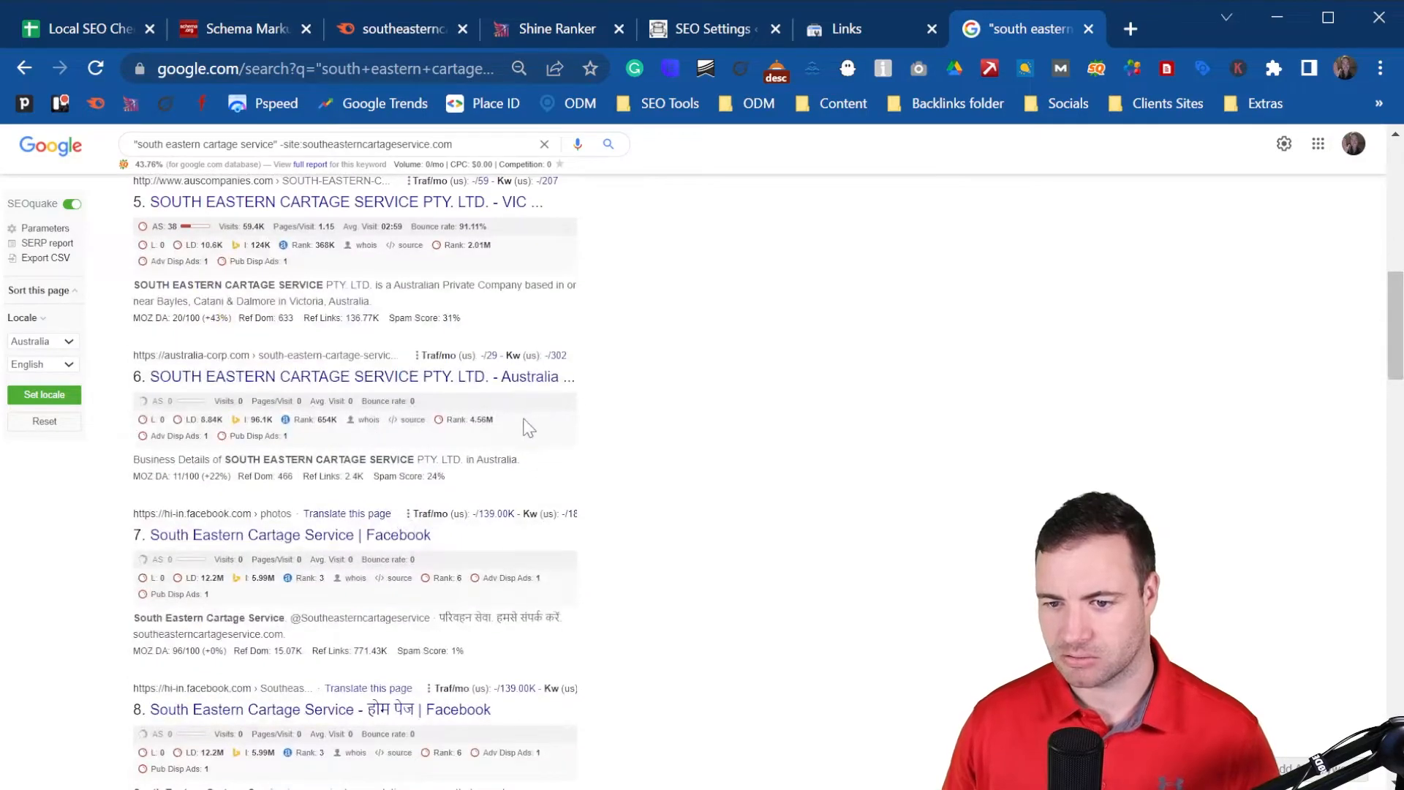
pyautogui.scroll(-2, 529, 427)
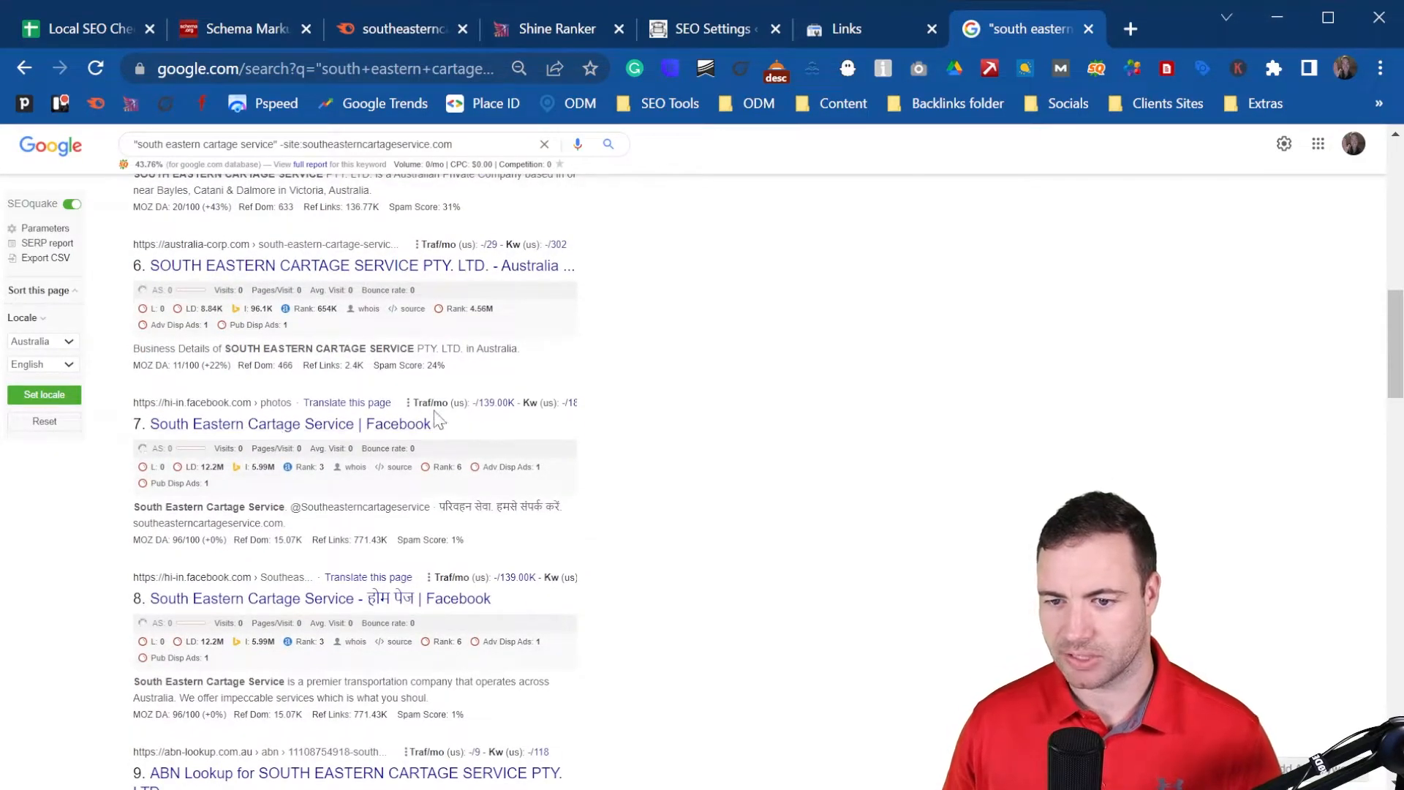
pyautogui.scroll(-3, 439, 420)
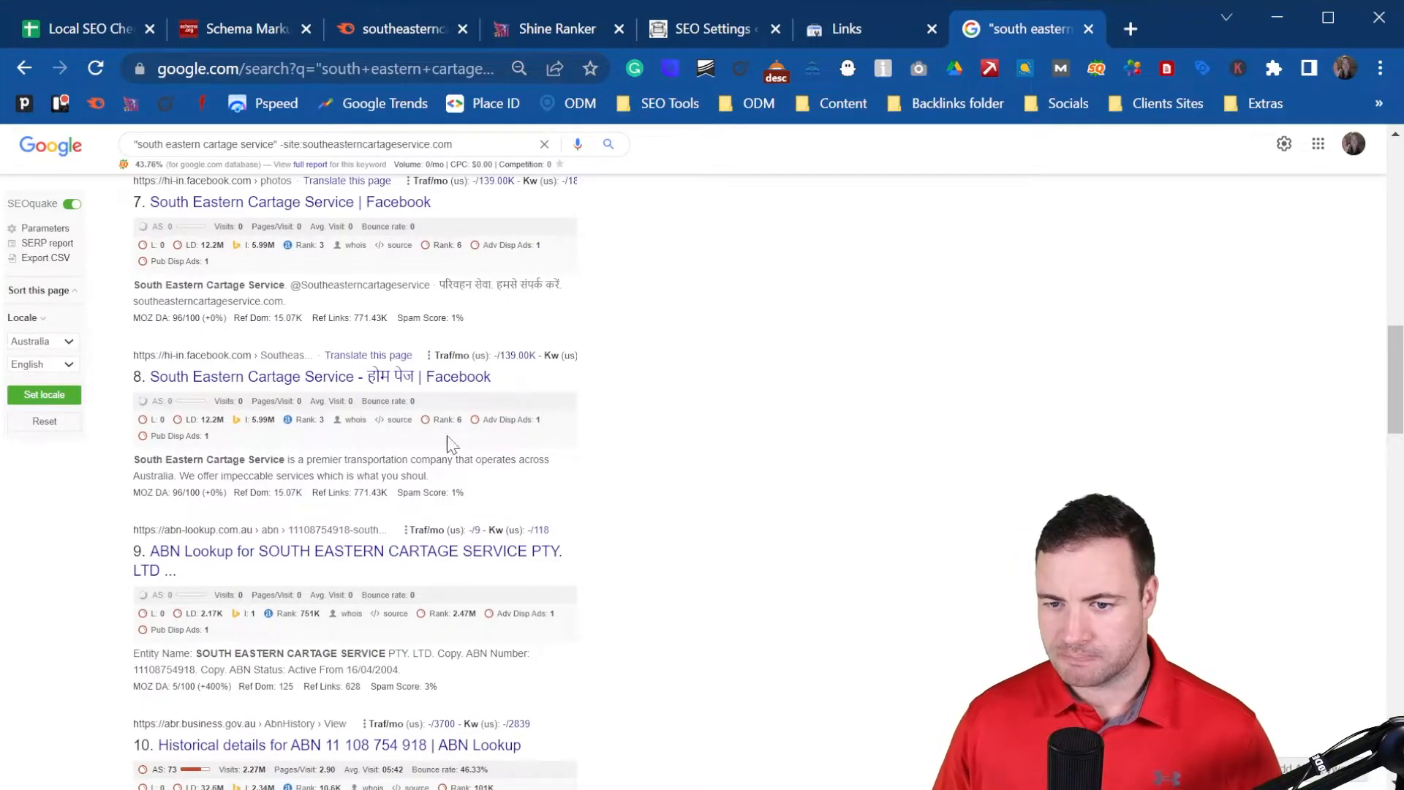
pyautogui.scroll(-2, 539, 463)
pyautogui.scroll(-3, 545, 458)
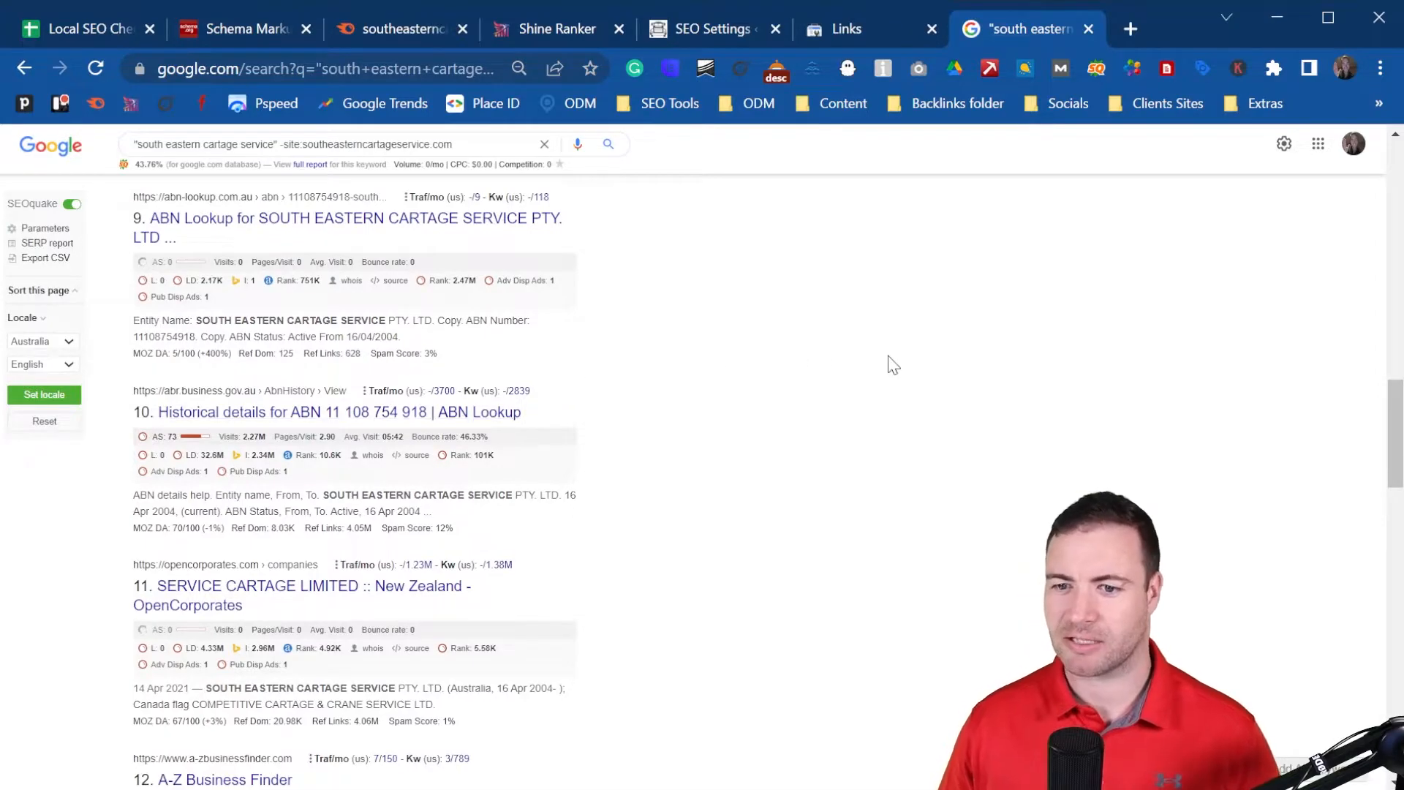
pyautogui.scroll(-2, 892, 352)
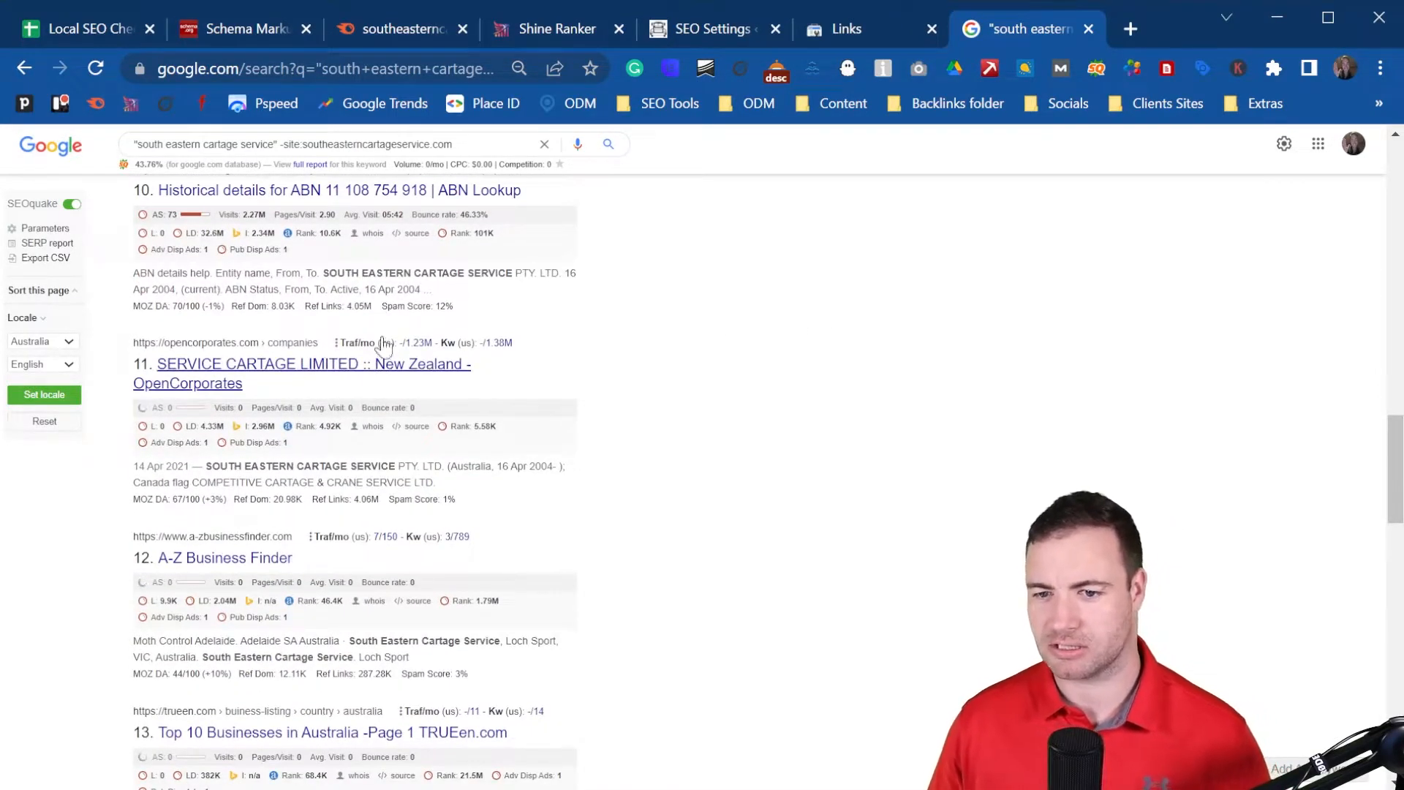
# - Examine the remaining Google results, from the OpenCorporates entry down to ASIC Gazette, for further citations of South Eastern Cartage Service
pyautogui.scroll(-2, 651, 399)
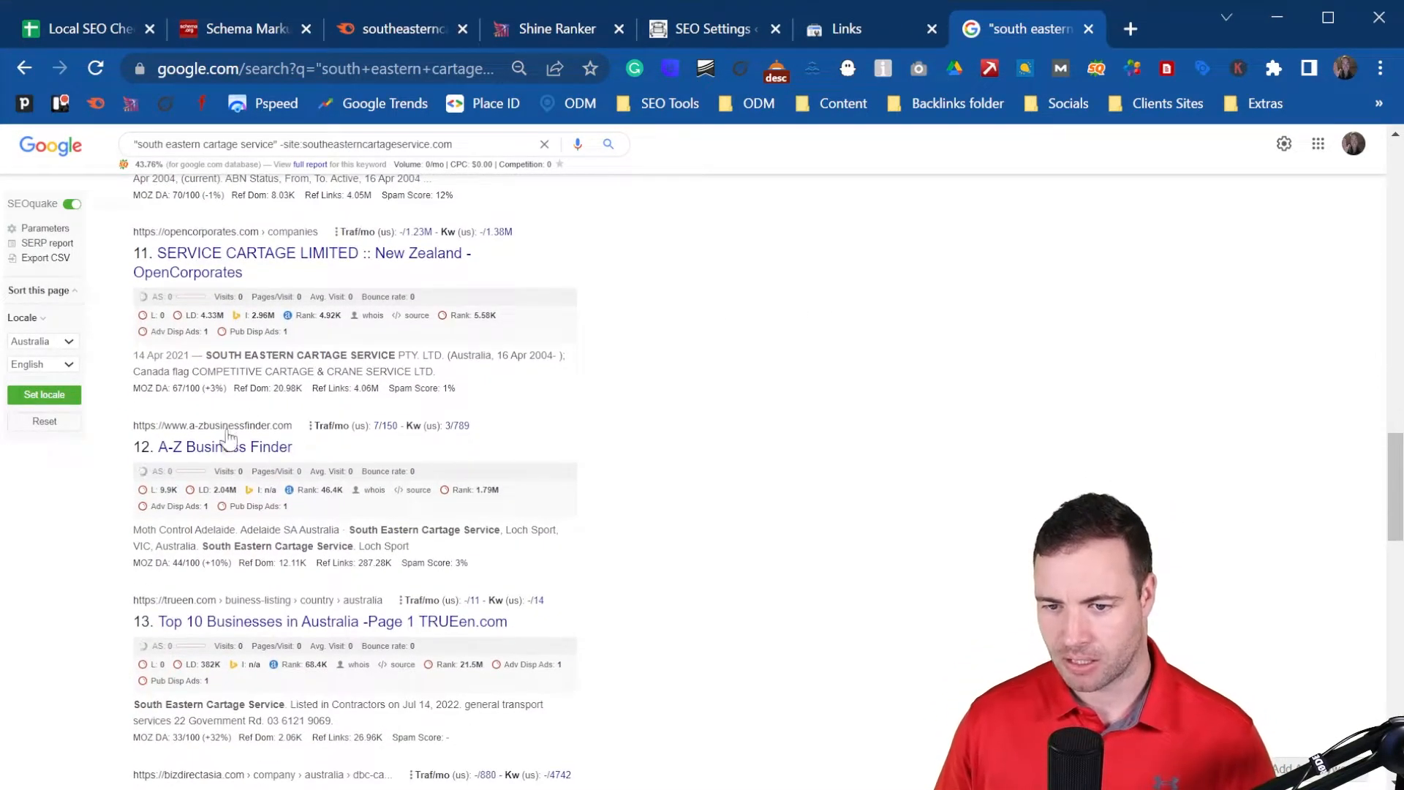
pyautogui.scroll(-2, 480, 360)
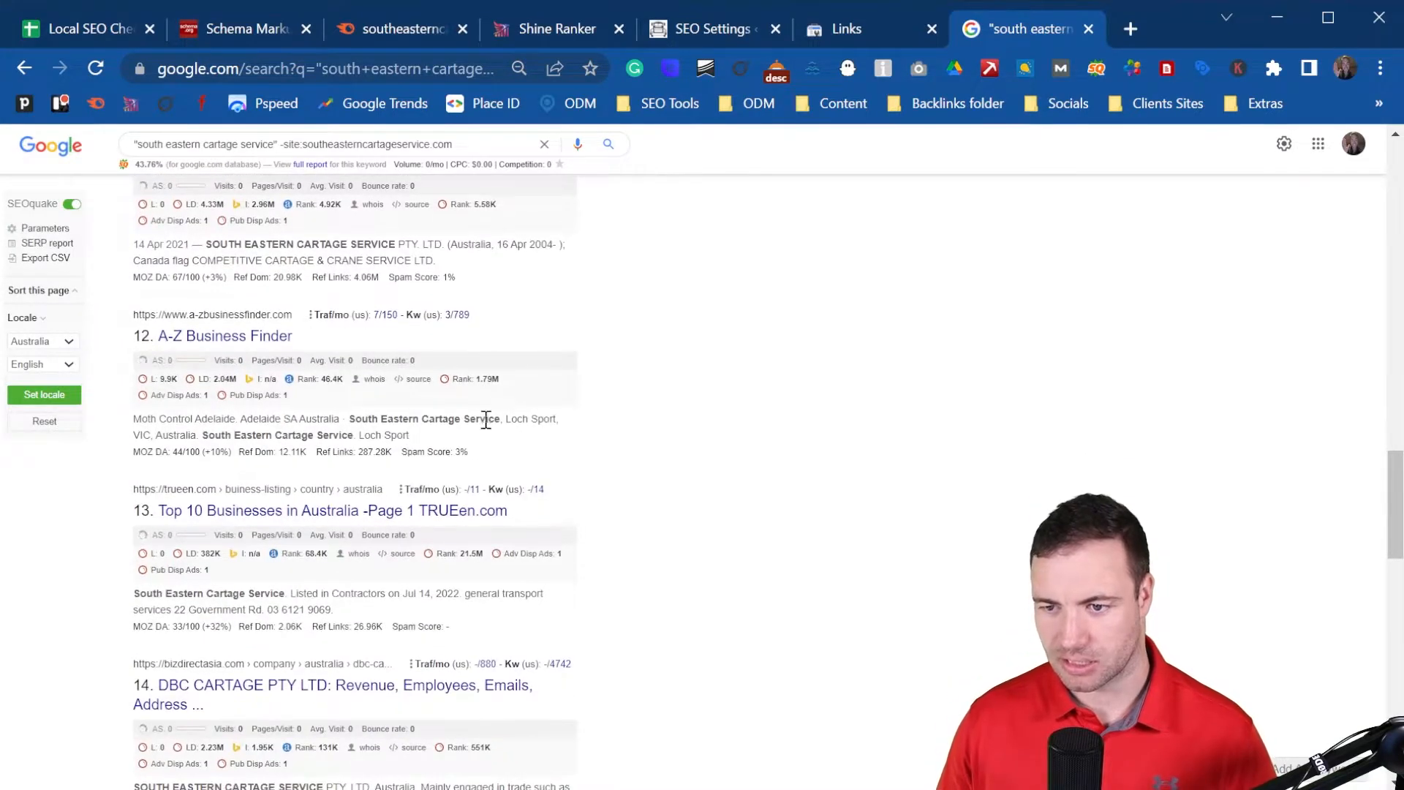
pyautogui.scroll(-2, 379, 338)
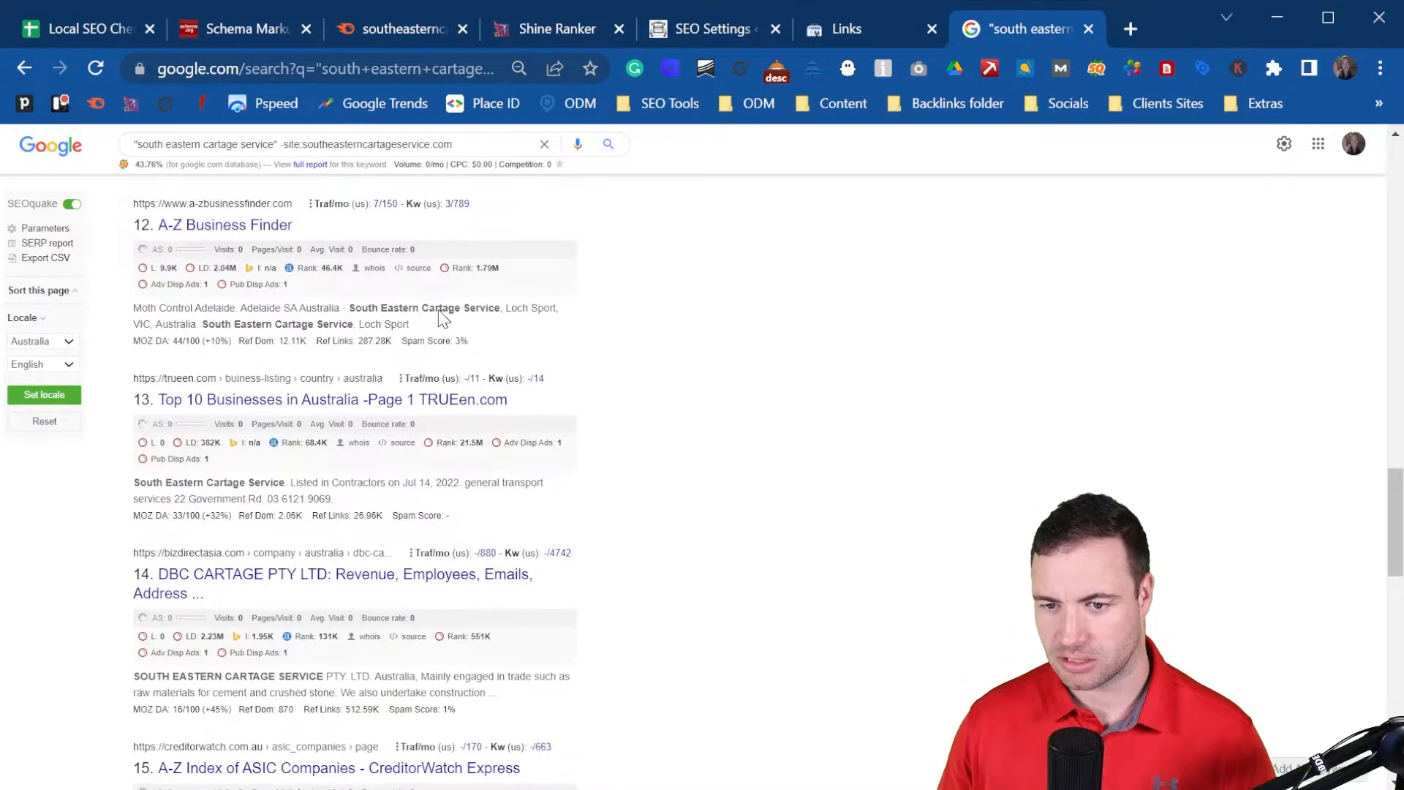
pyautogui.scroll(-2, 439, 322)
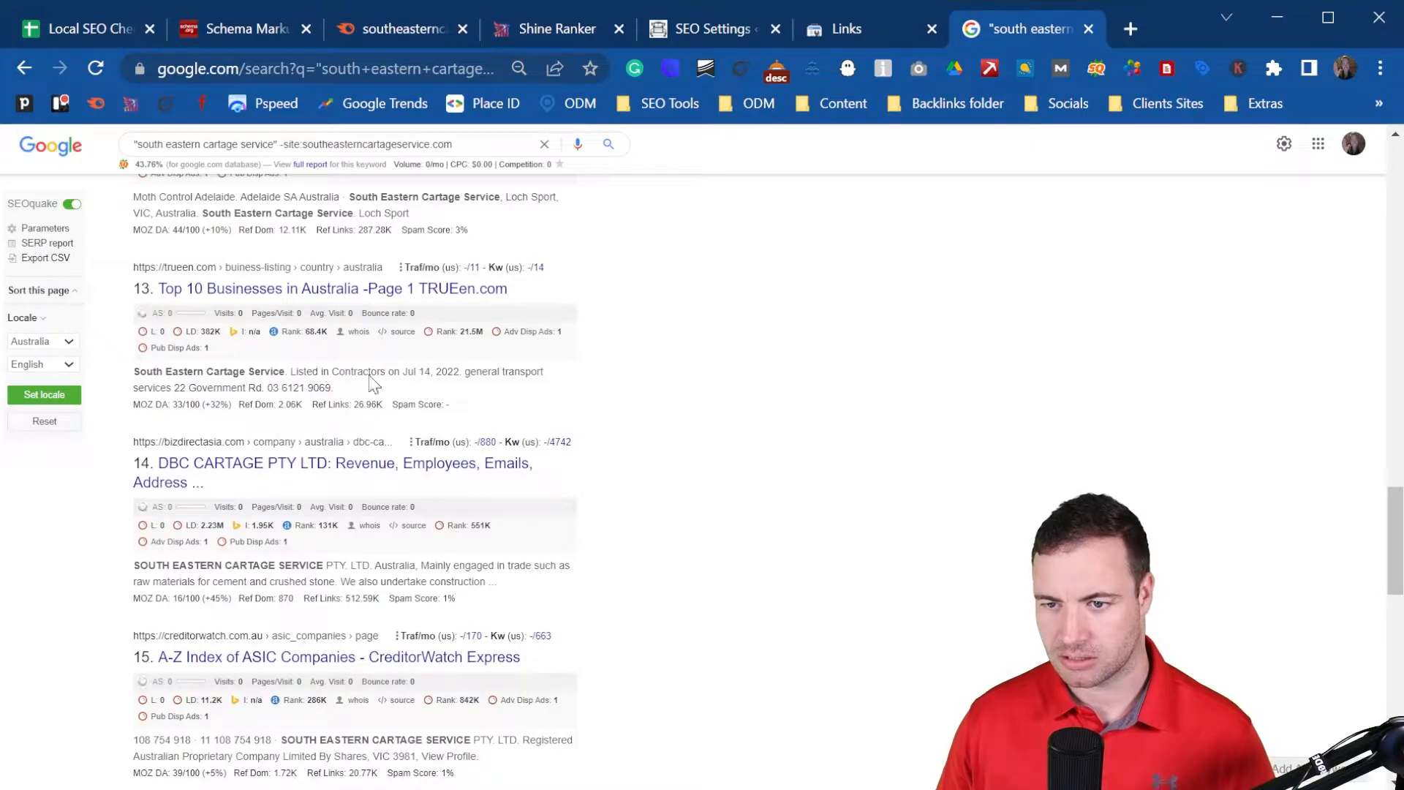
pyautogui.scroll(-2, 434, 372)
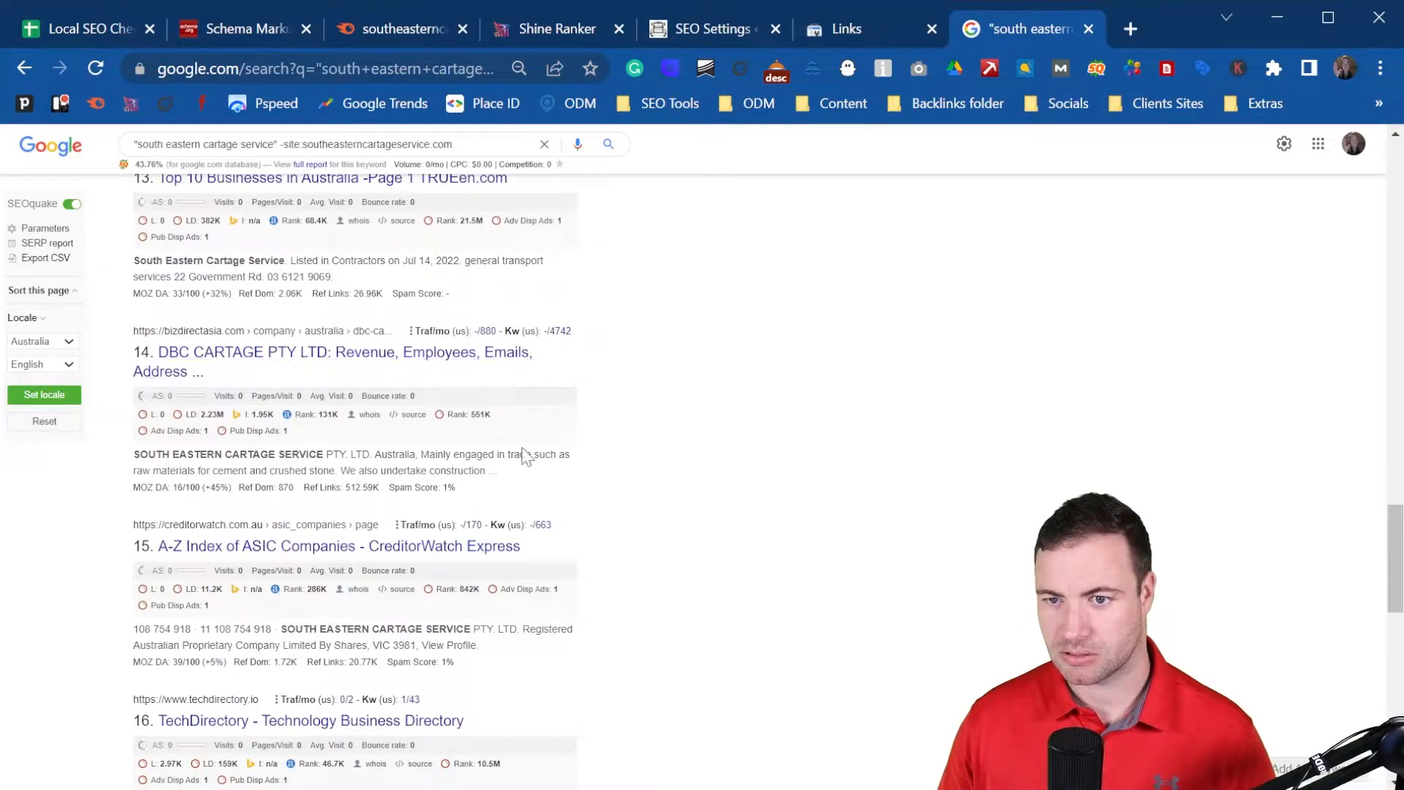
pyautogui.scroll(2, 420, 325)
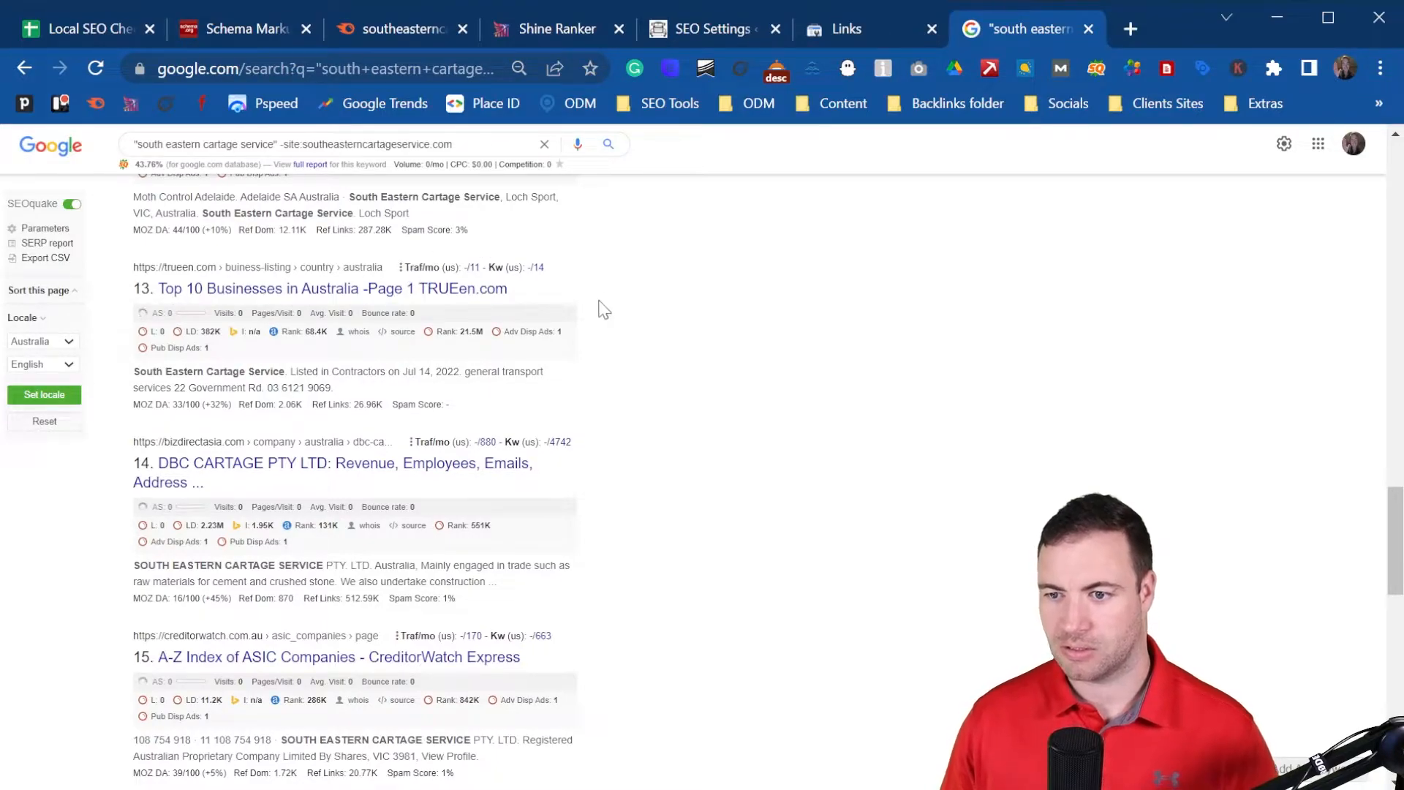
pyautogui.scroll(-2, 504, 280)
pyautogui.scroll(-2, 514, 281)
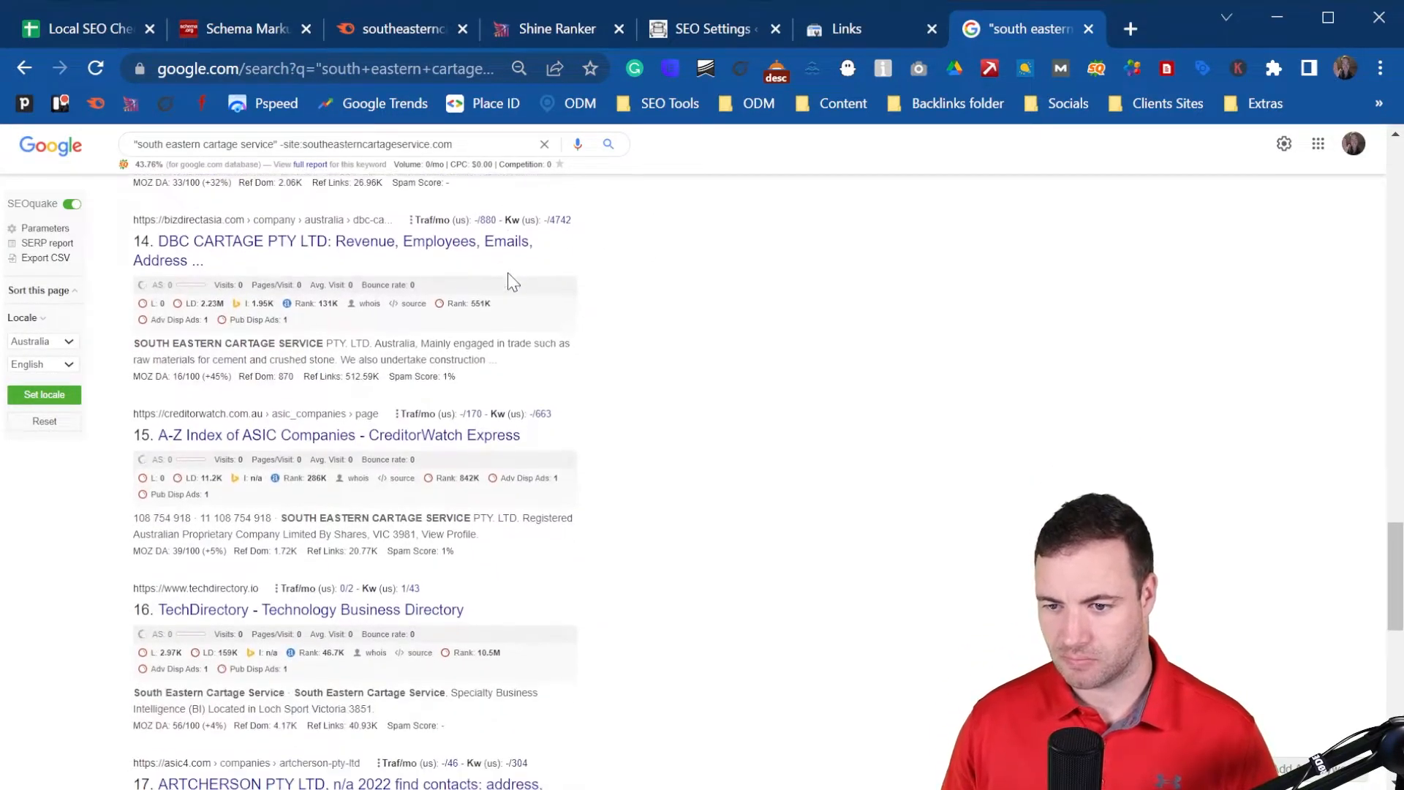
pyautogui.scroll(-2, 538, 300)
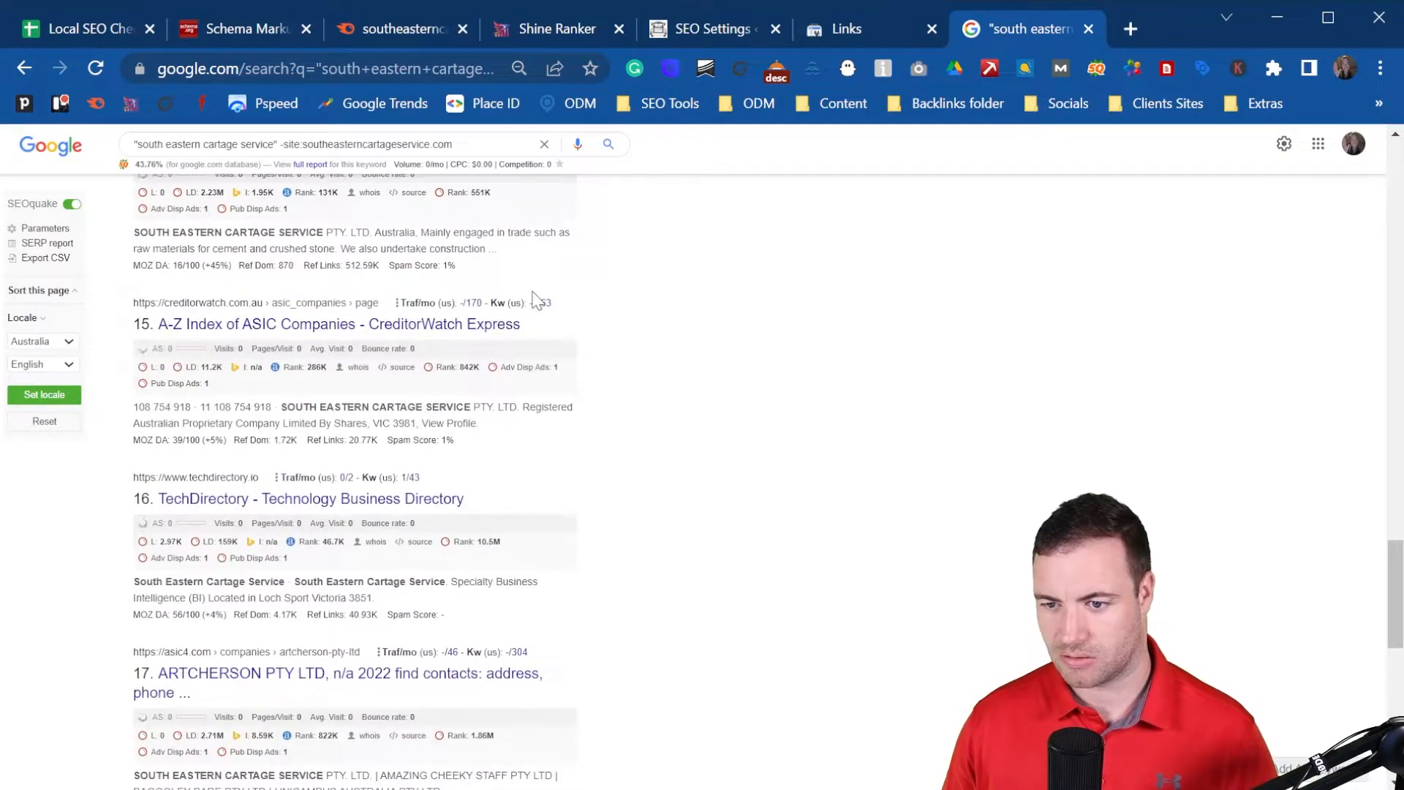
pyautogui.scroll(-2, 537, 300)
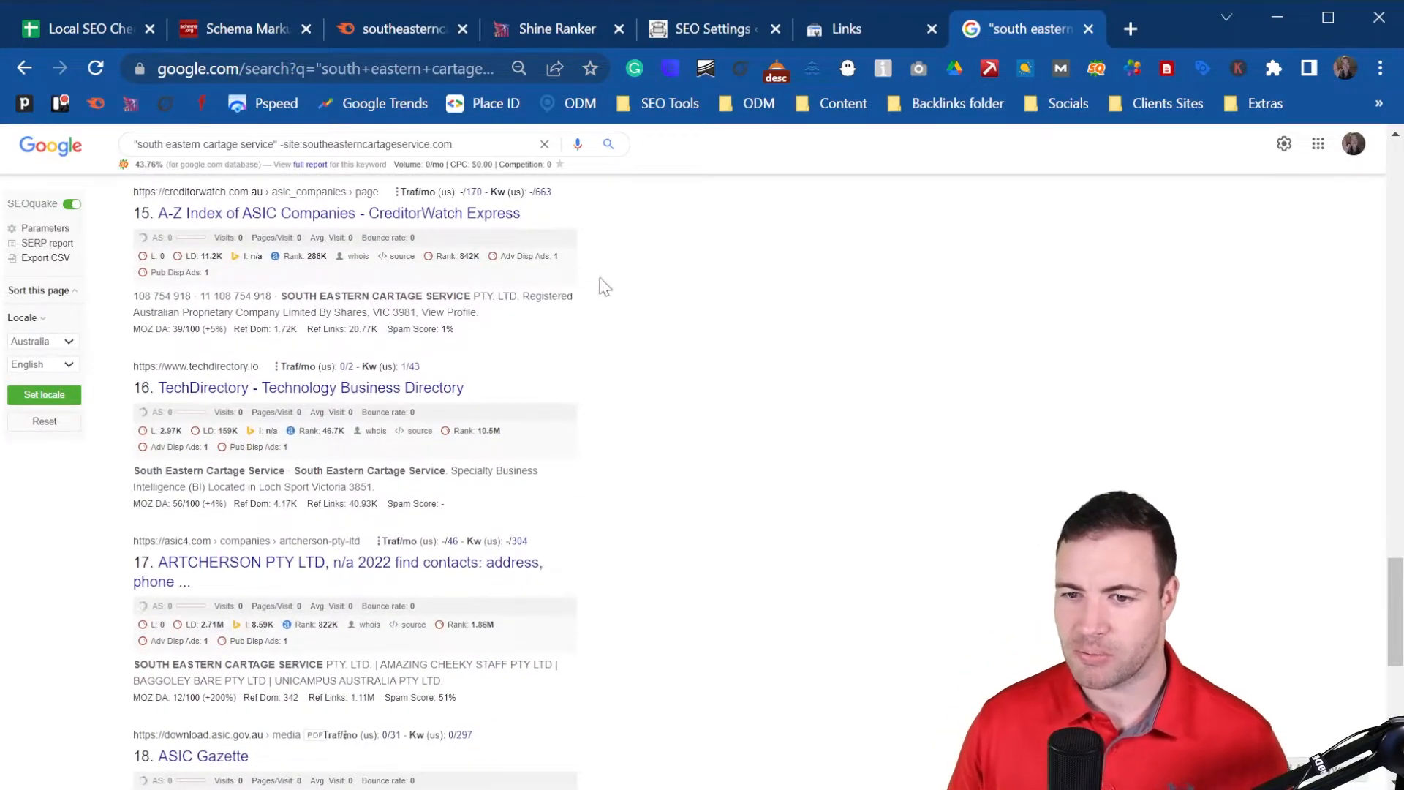
# - Return to the Local SEO Checklist spreadsheet and record 12 as the Total Citations
pyautogui.click(94, 28)
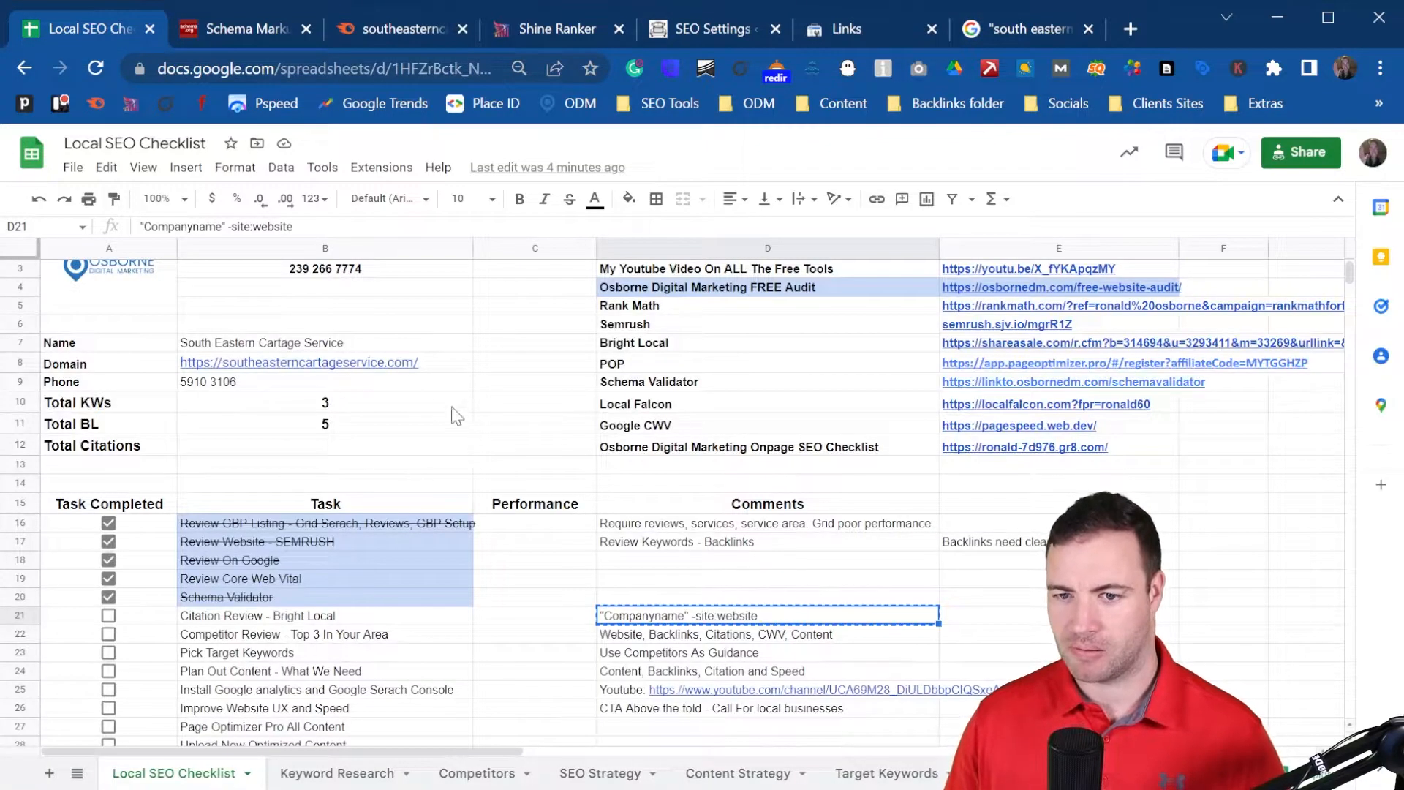
pyautogui.click(357, 454)
pyautogui.write('12')
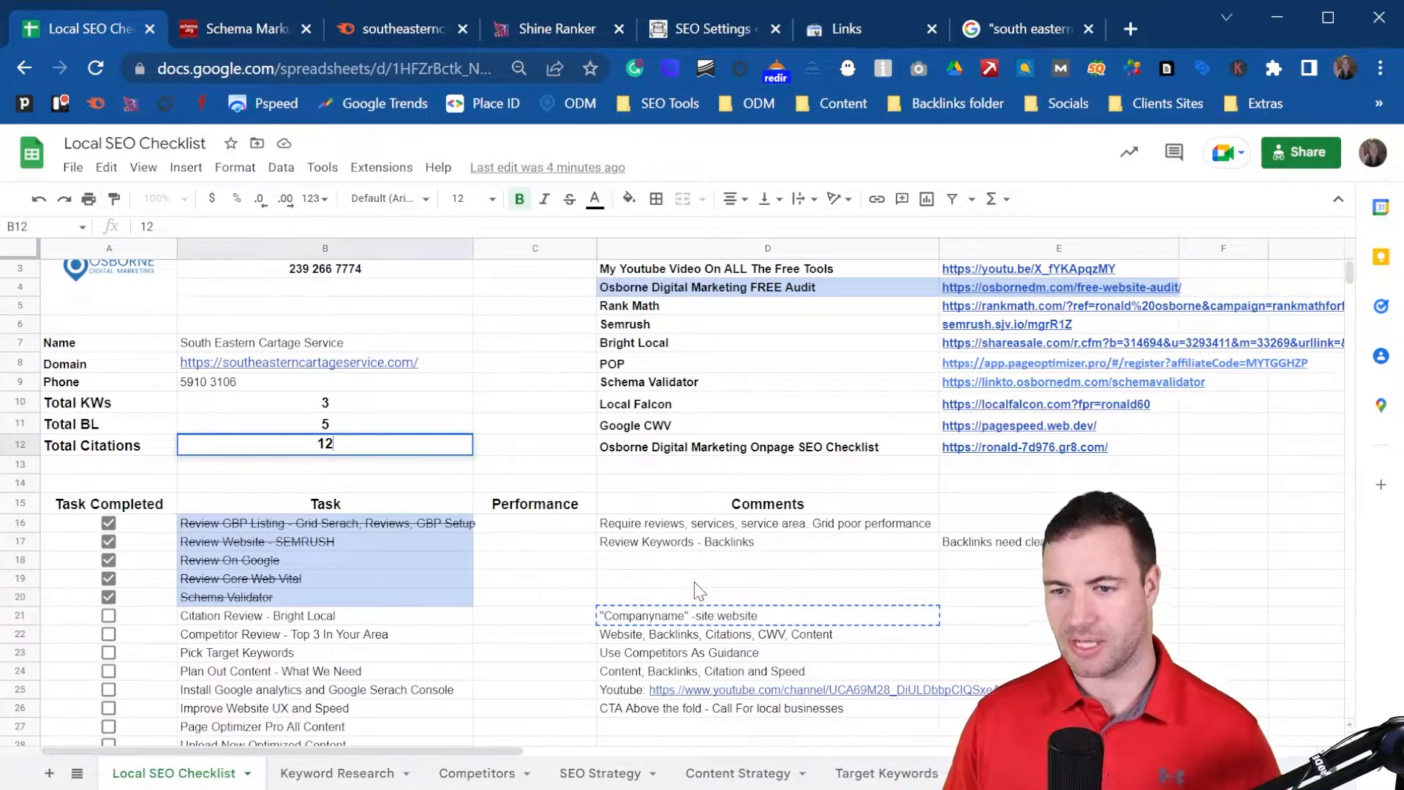
pyautogui.press('Return')
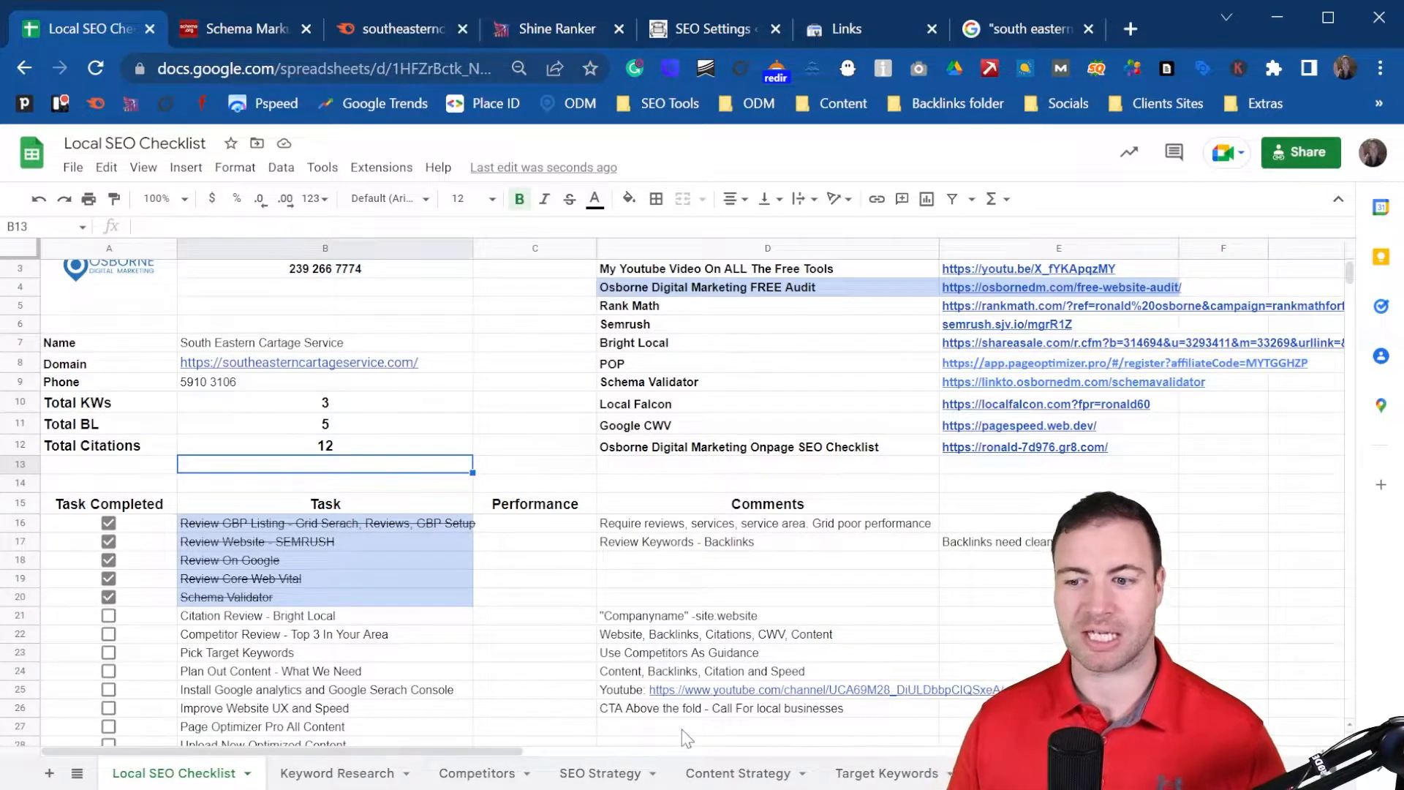
# - Add citations after "Spam link removal," in the month 1 task of the SEO Strategy sheet
pyautogui.click(596, 773)
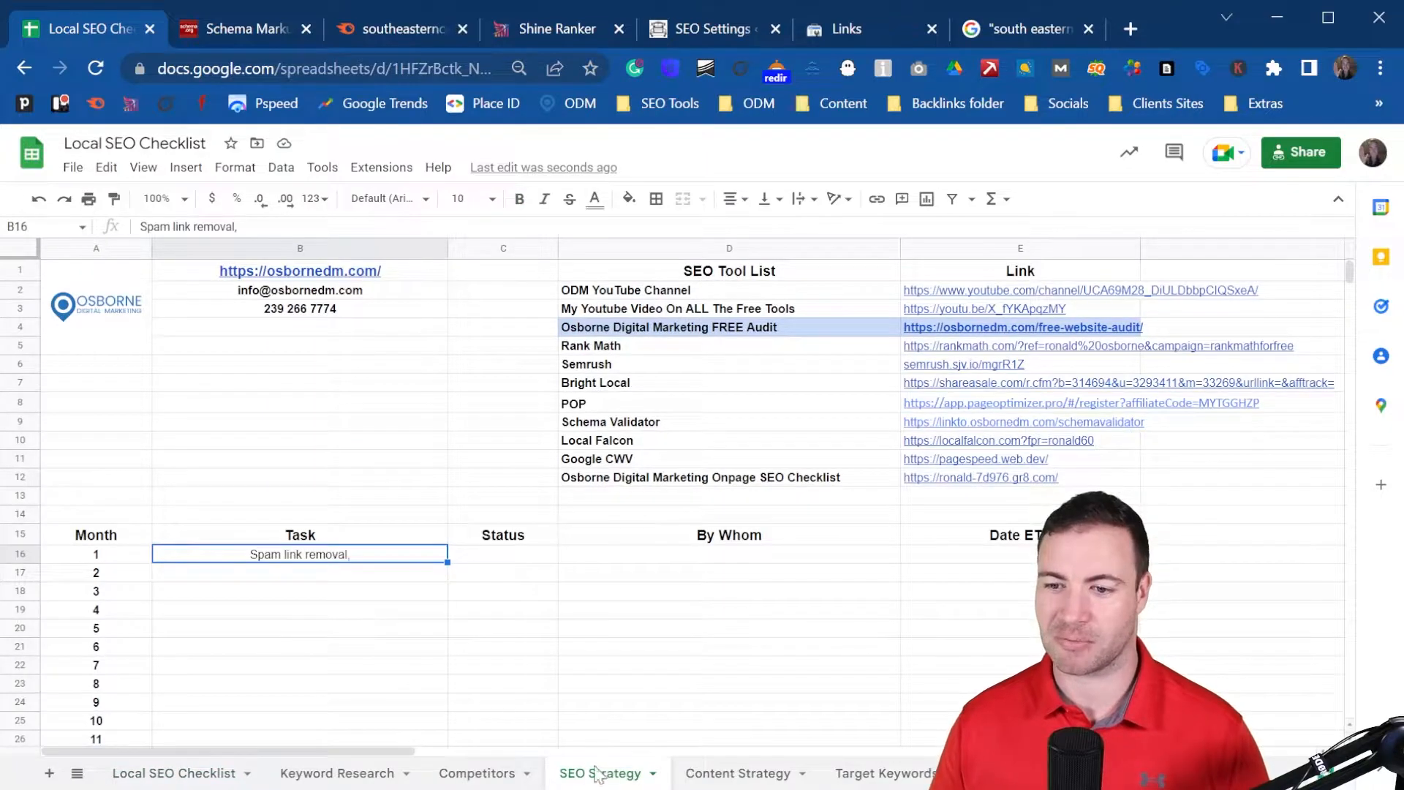
pyautogui.doubleClick(384, 559)
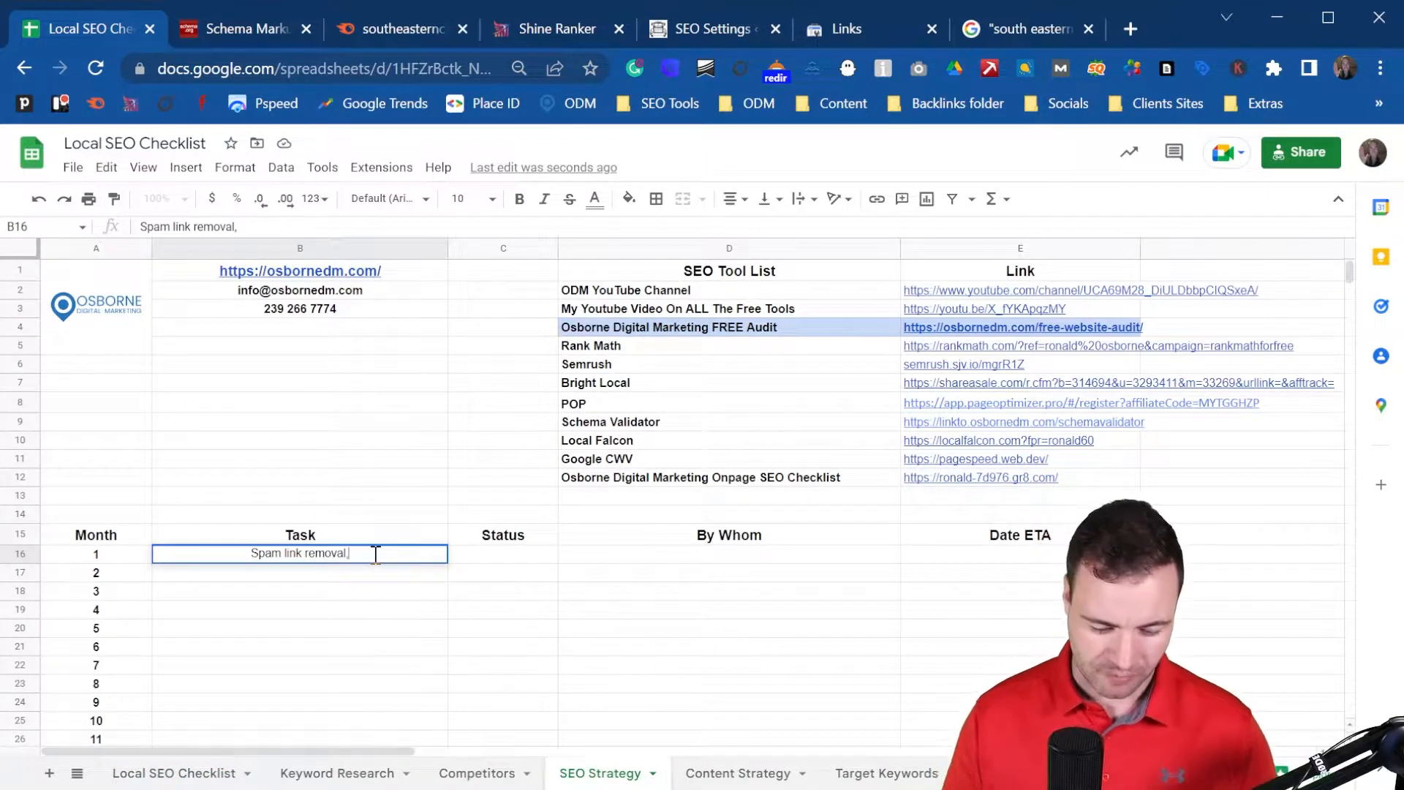
pyautogui.write('d')
pyautogui.press('BackSpace')
pyautogui.write('cita')
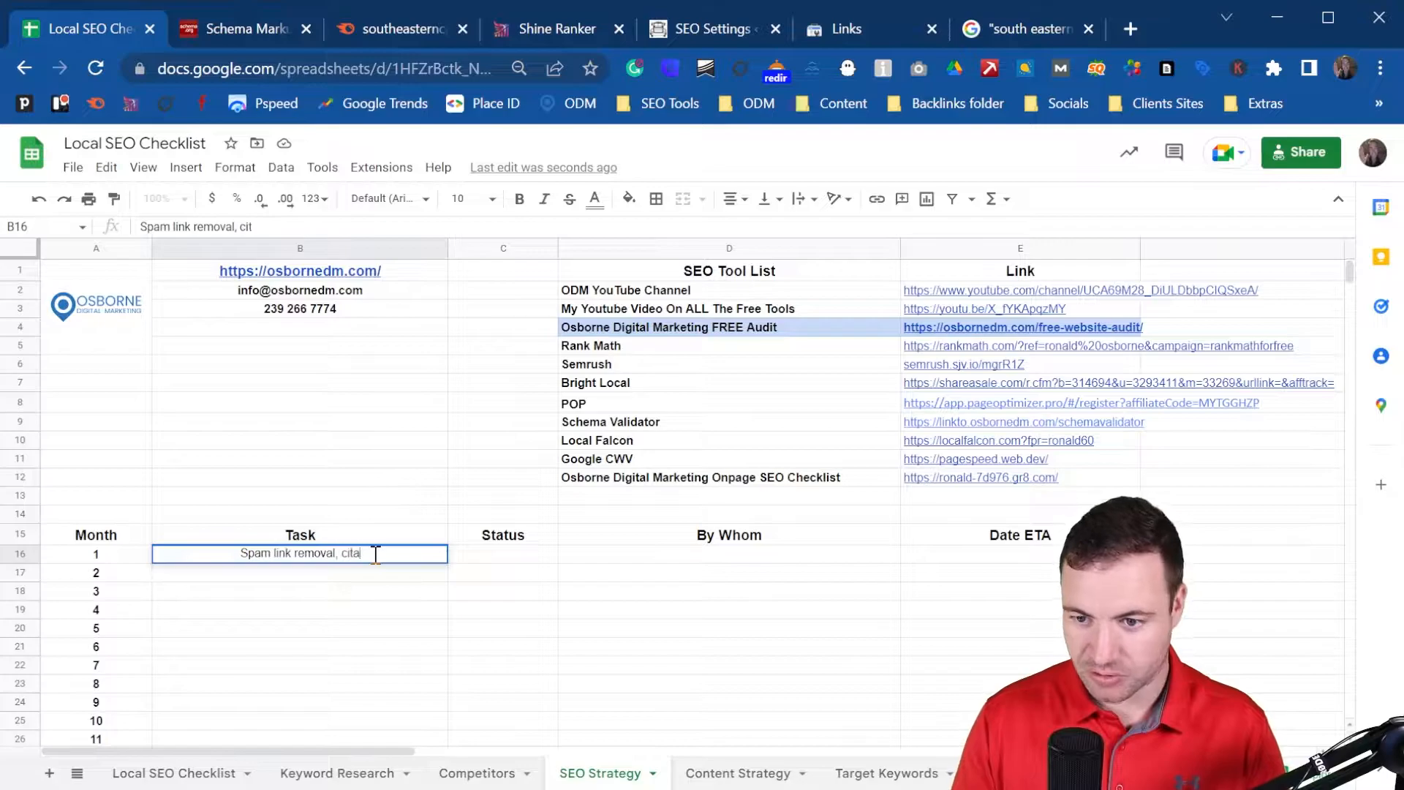
pyautogui.write('tions')
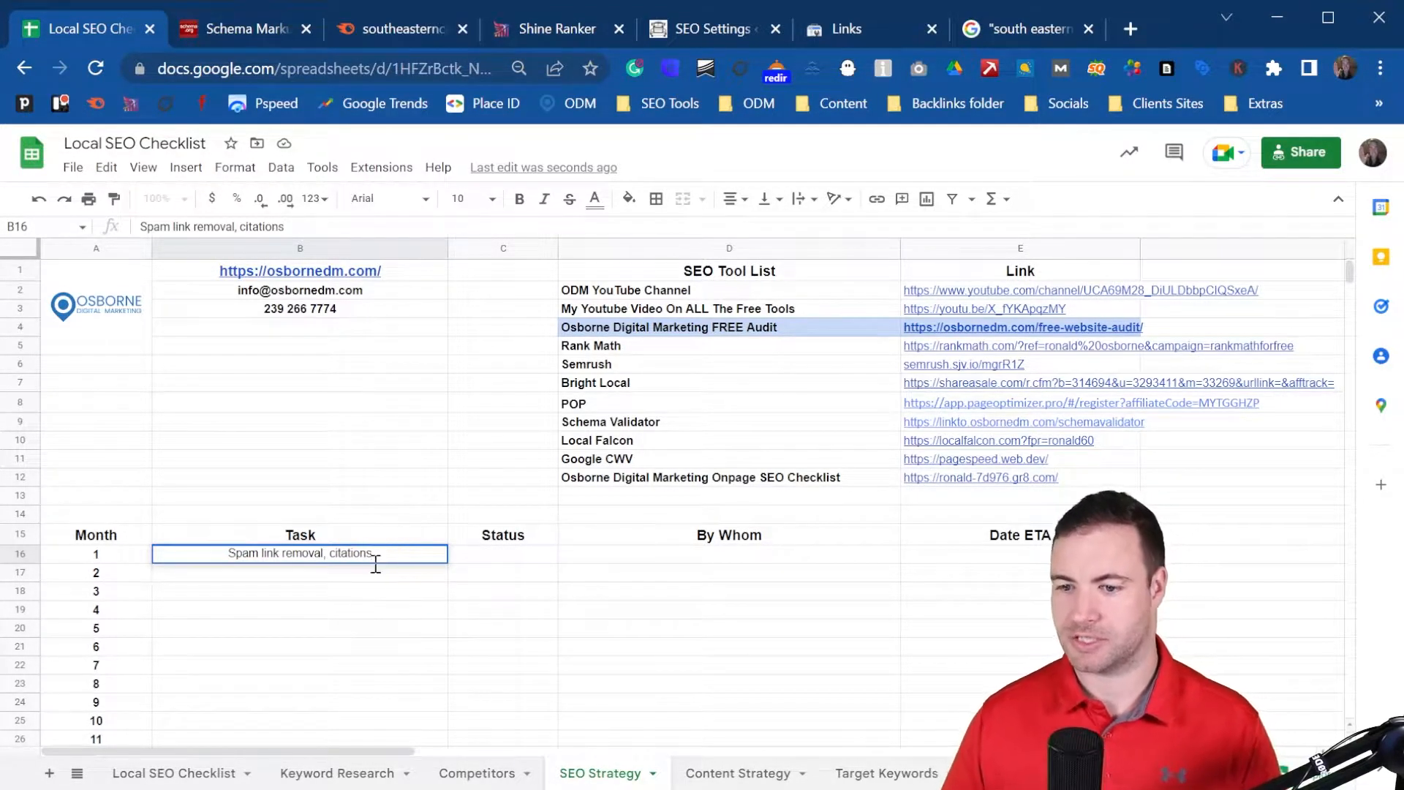
# - On the Local SEO Checklist sheet, enter 0 as the performance of the Review GBP Listing task
pyautogui.click(187, 775)
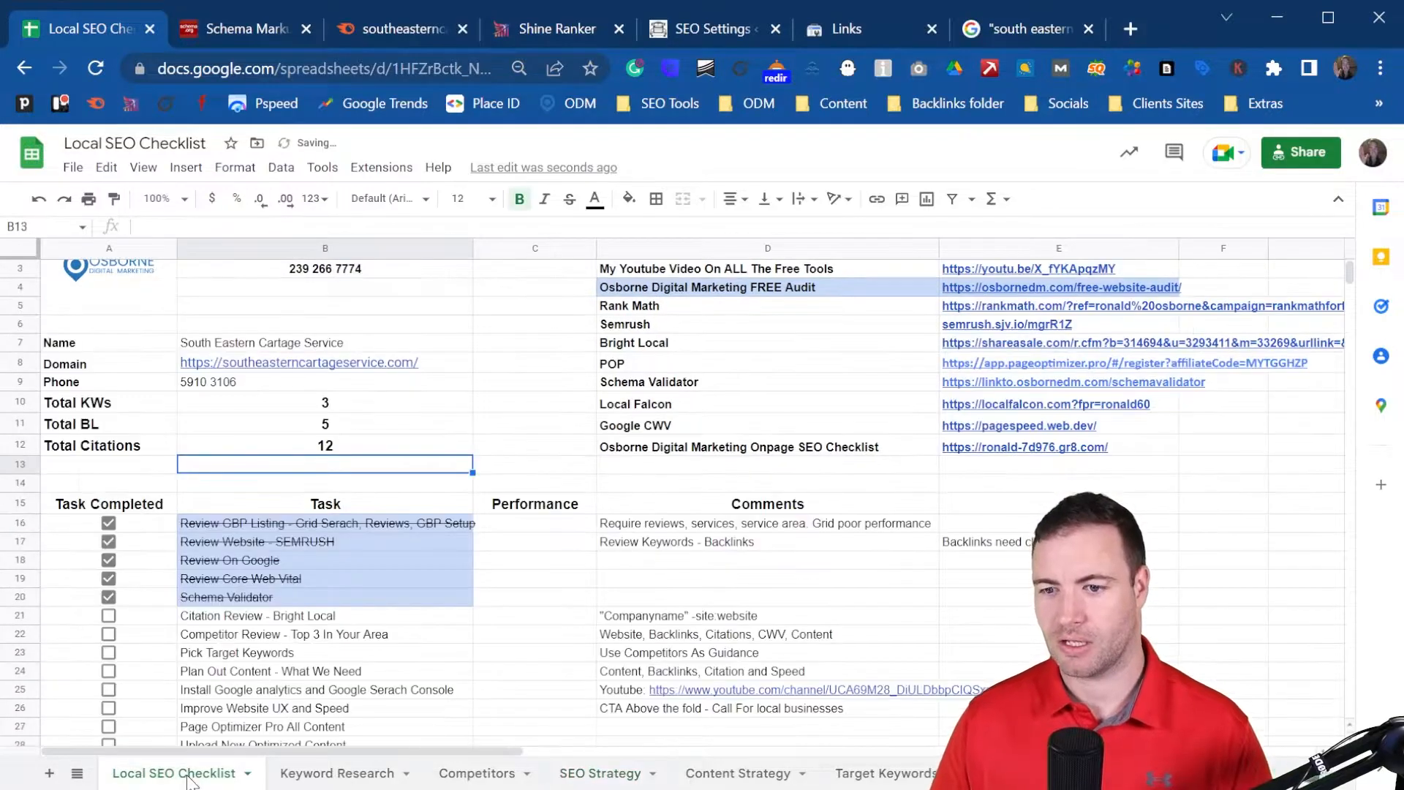
pyautogui.click(539, 536)
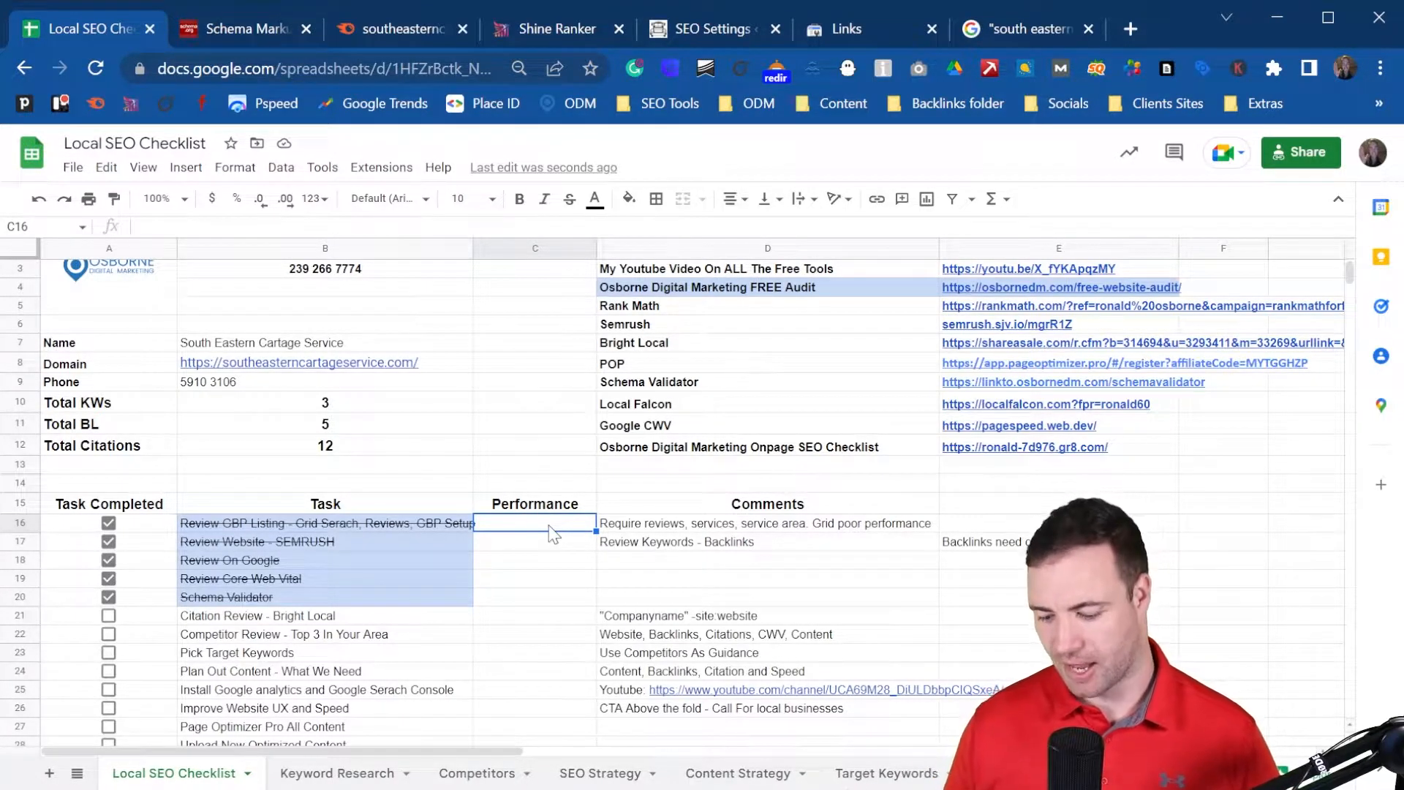
pyautogui.write('0')
pyautogui.press('Return')
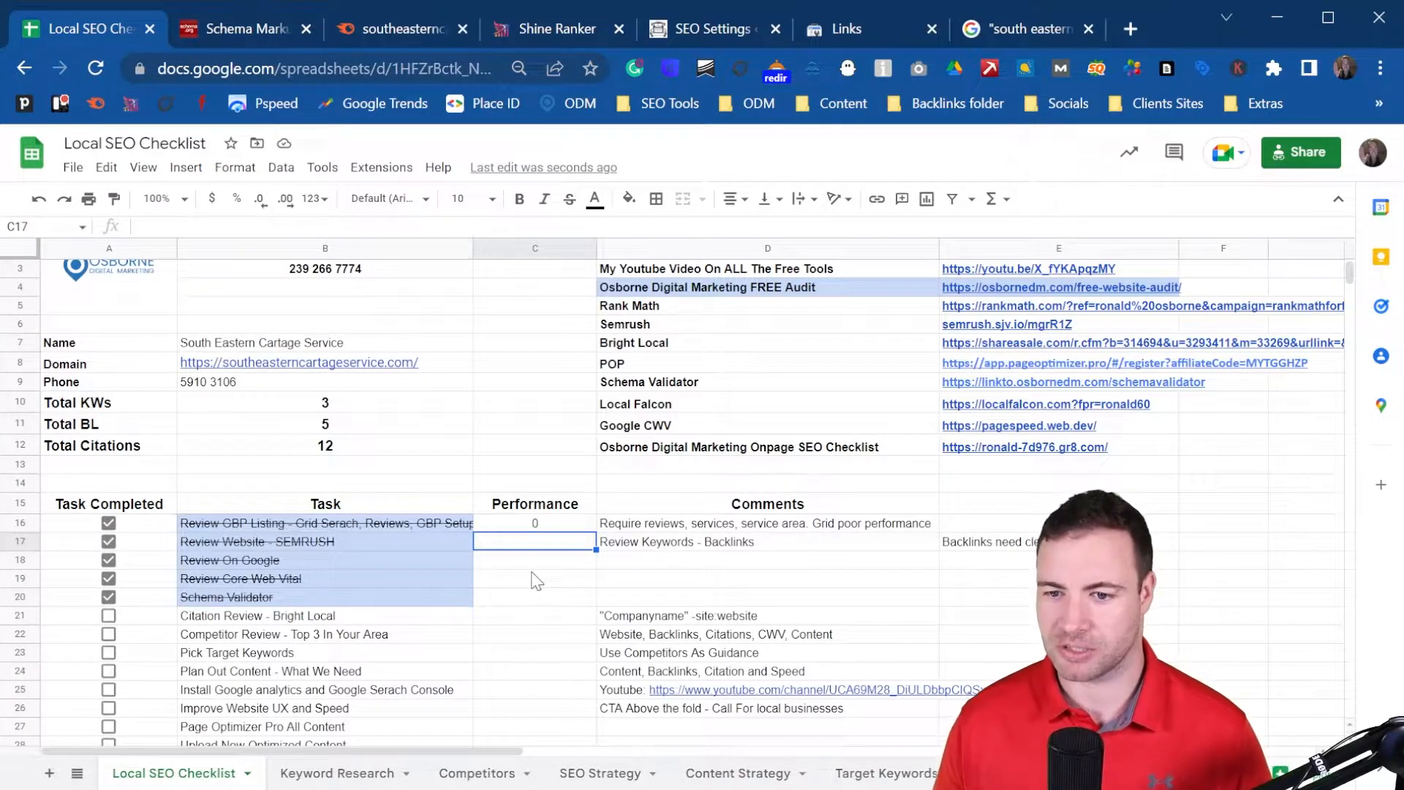
# - Enter 77 as the performance of the Review Core Web Vital task
pyautogui.click(542, 600)
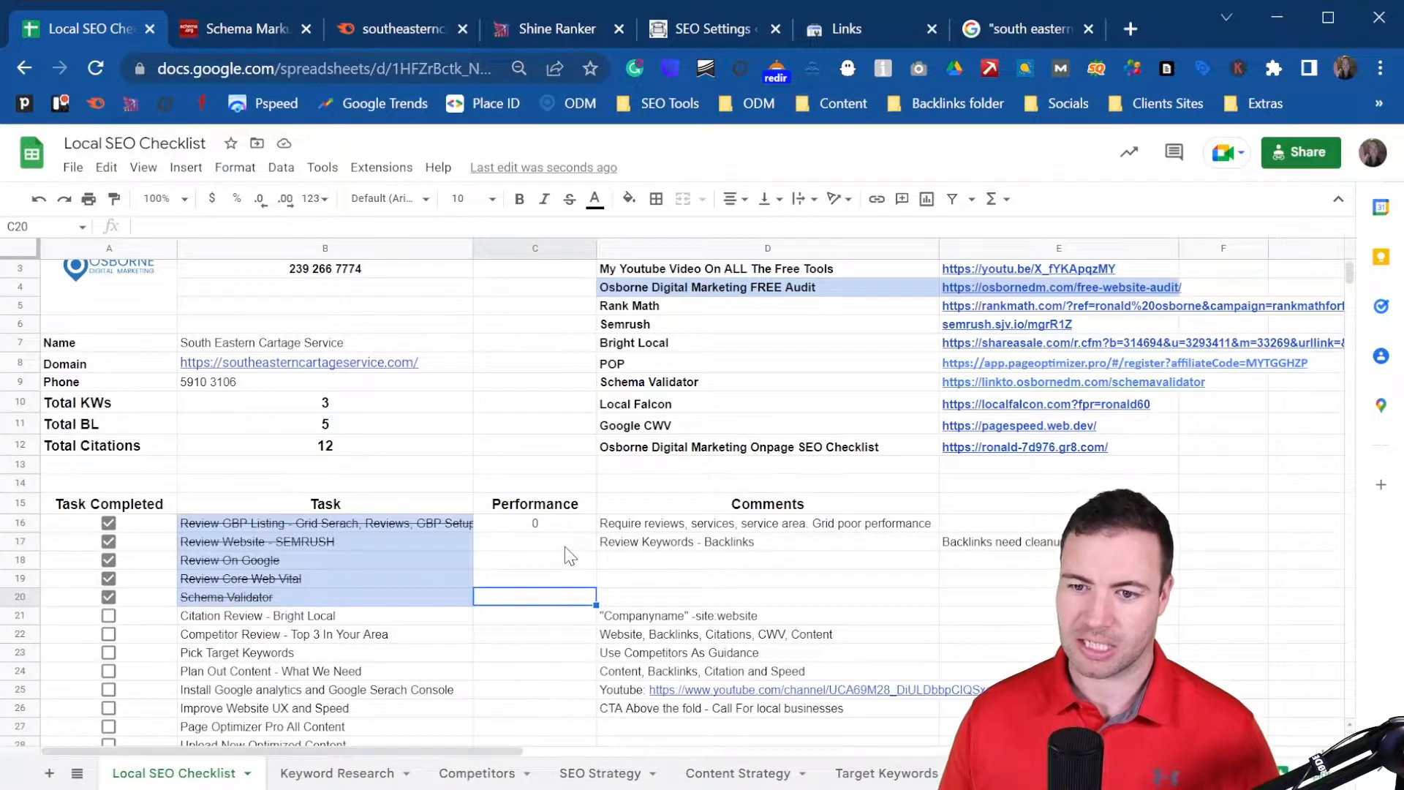
pyautogui.click(487, 545)
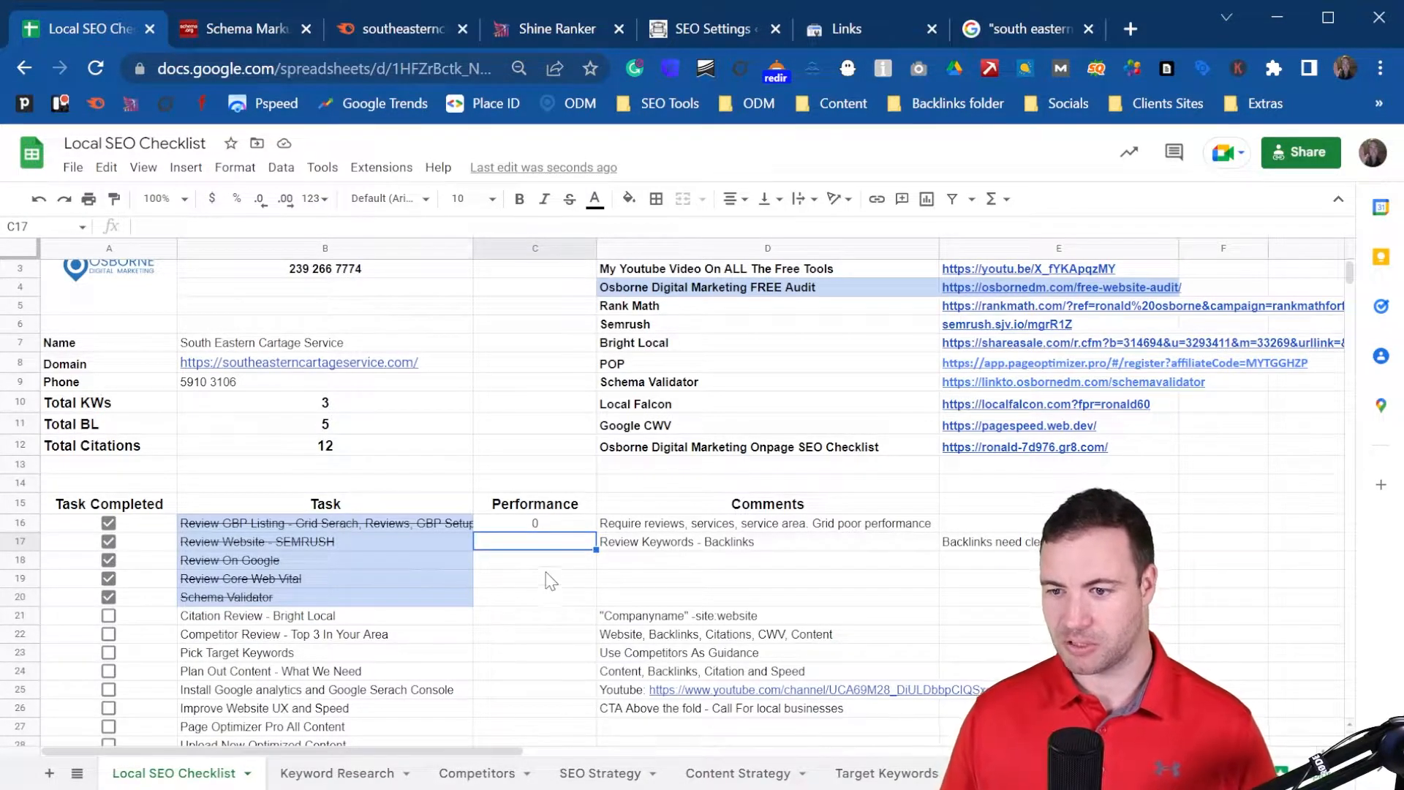
pyautogui.click(502, 587)
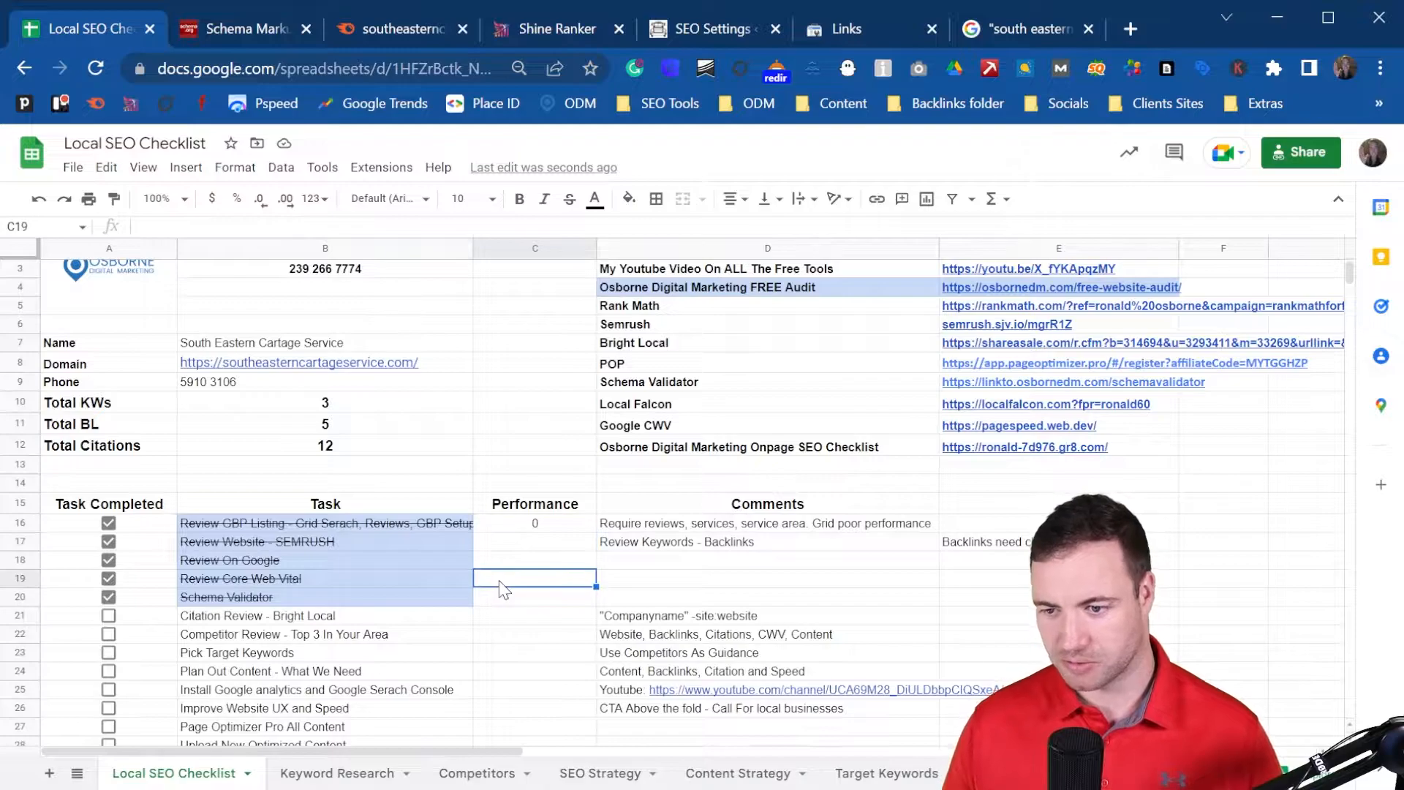
pyautogui.write('77')
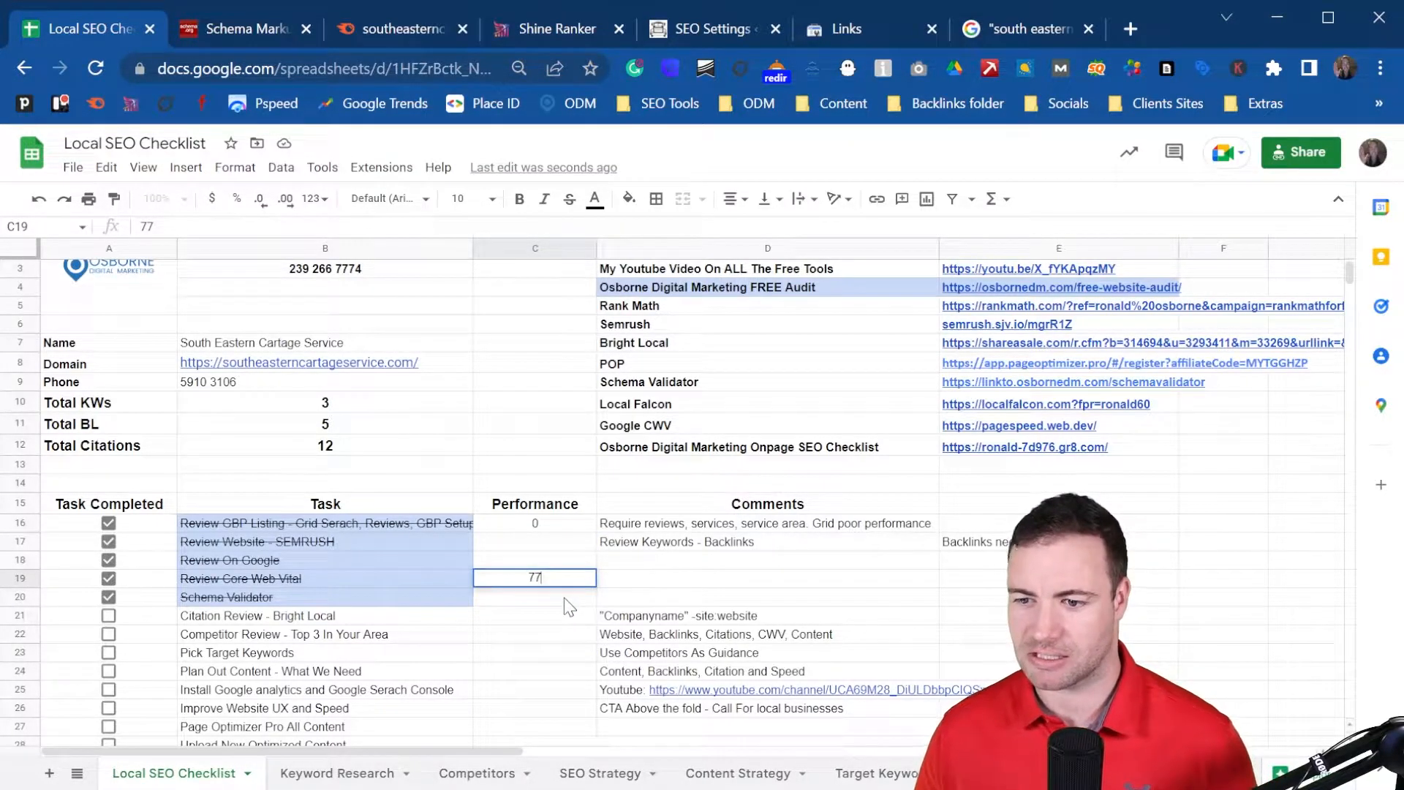
pyautogui.press('Return')
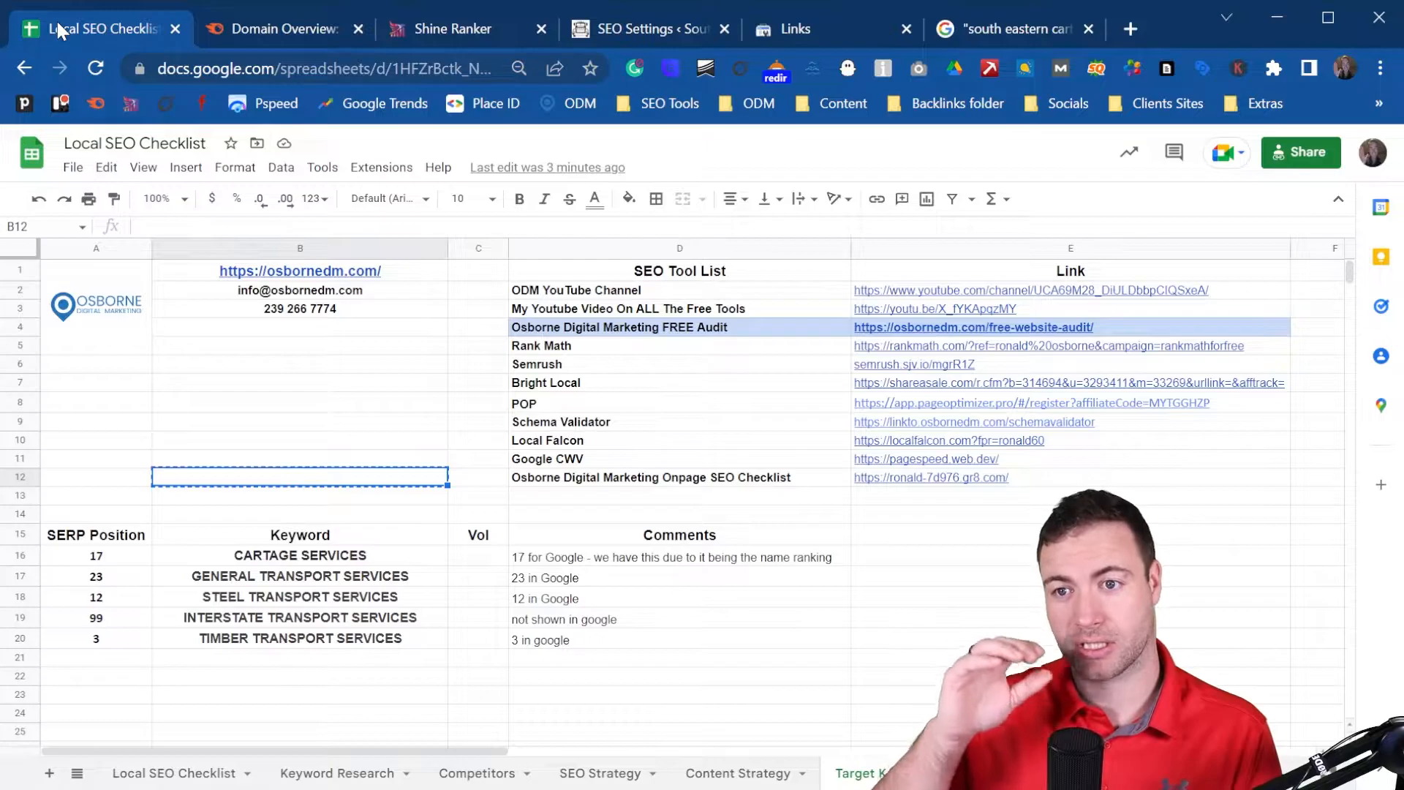
# - Copy the five target keywords, from CARTAGE SERVICES to TIMBER TRANSPORT SERVICES, in the Target Keywords sheet
pyautogui.click(257, 20)
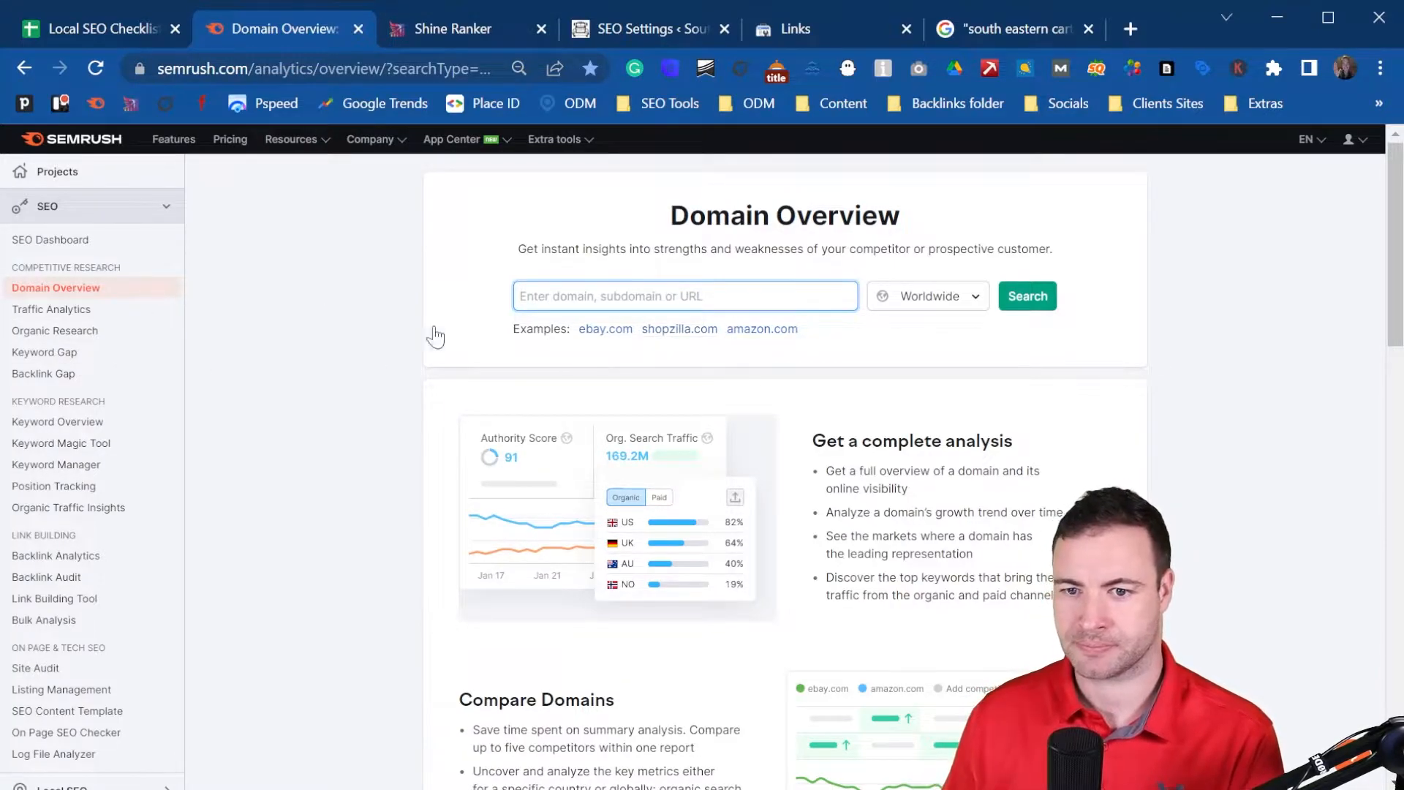
pyautogui.click(99, 26)
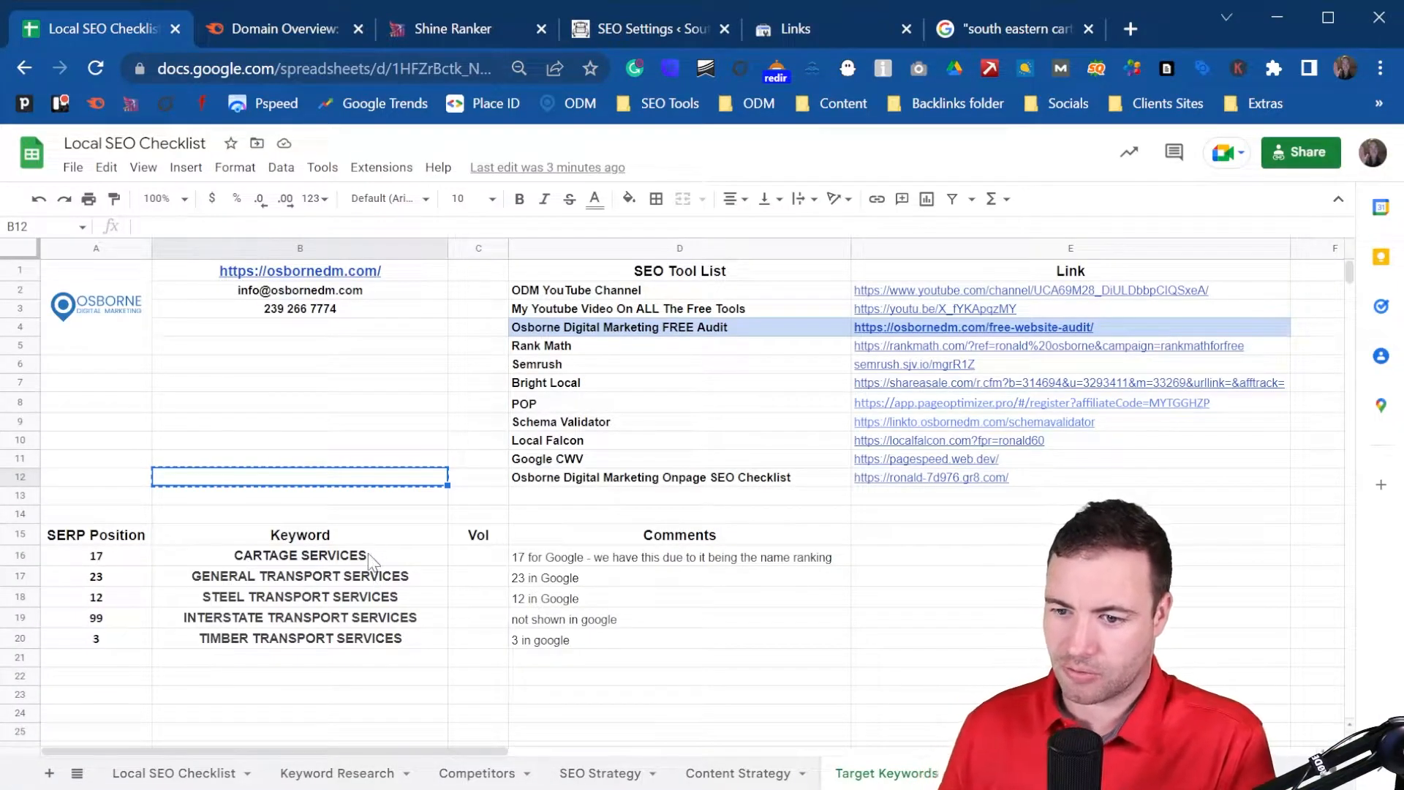
pyautogui.click(369, 557)
pyautogui.keyDown('shift'); pyautogui.click(373, 638); pyautogui.keyUp('shift')
pyautogui.hotkey('ctrl', 'c')
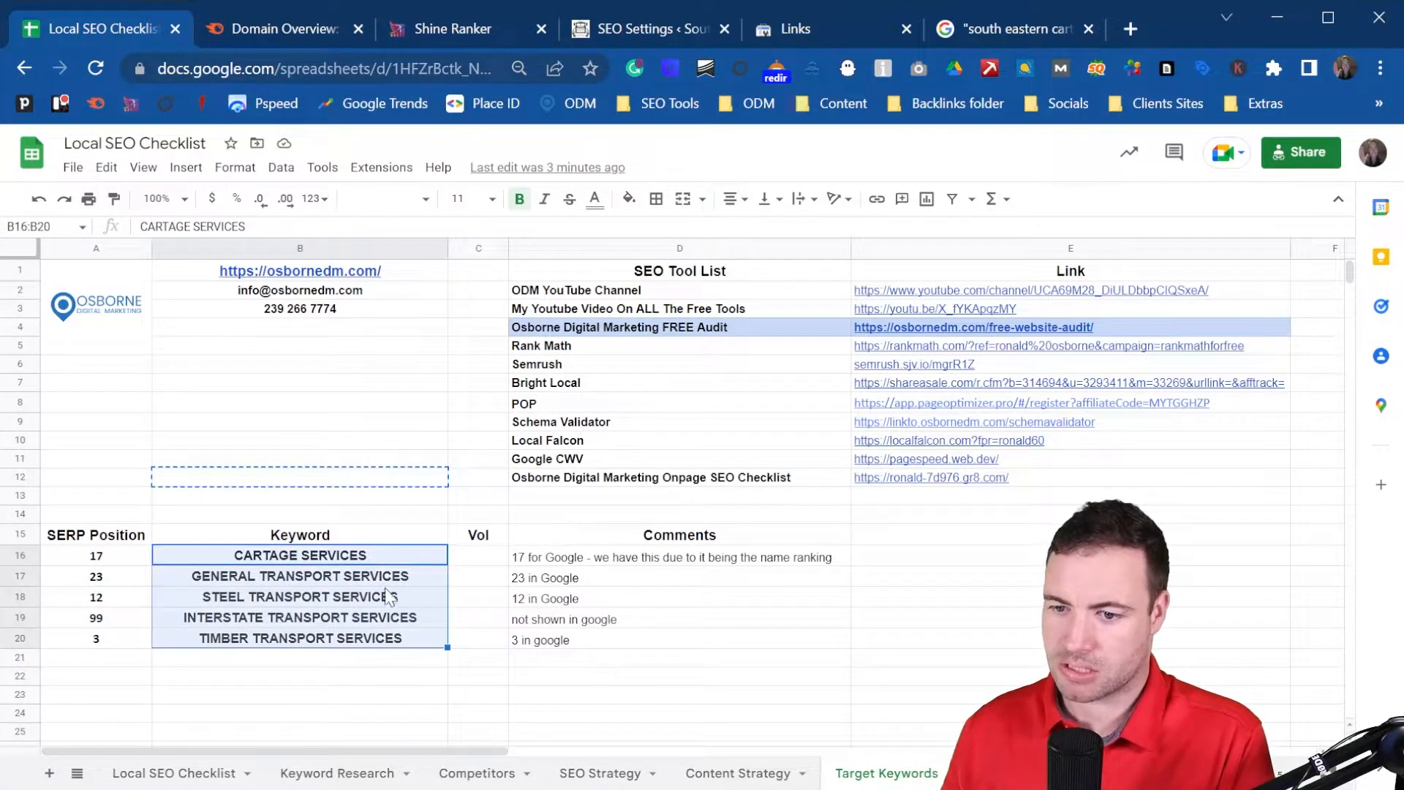
# - Switch to Semrush and run a Keyword Overview search on the five copied keywords with Australia as the country
pyautogui.click(269, 30)
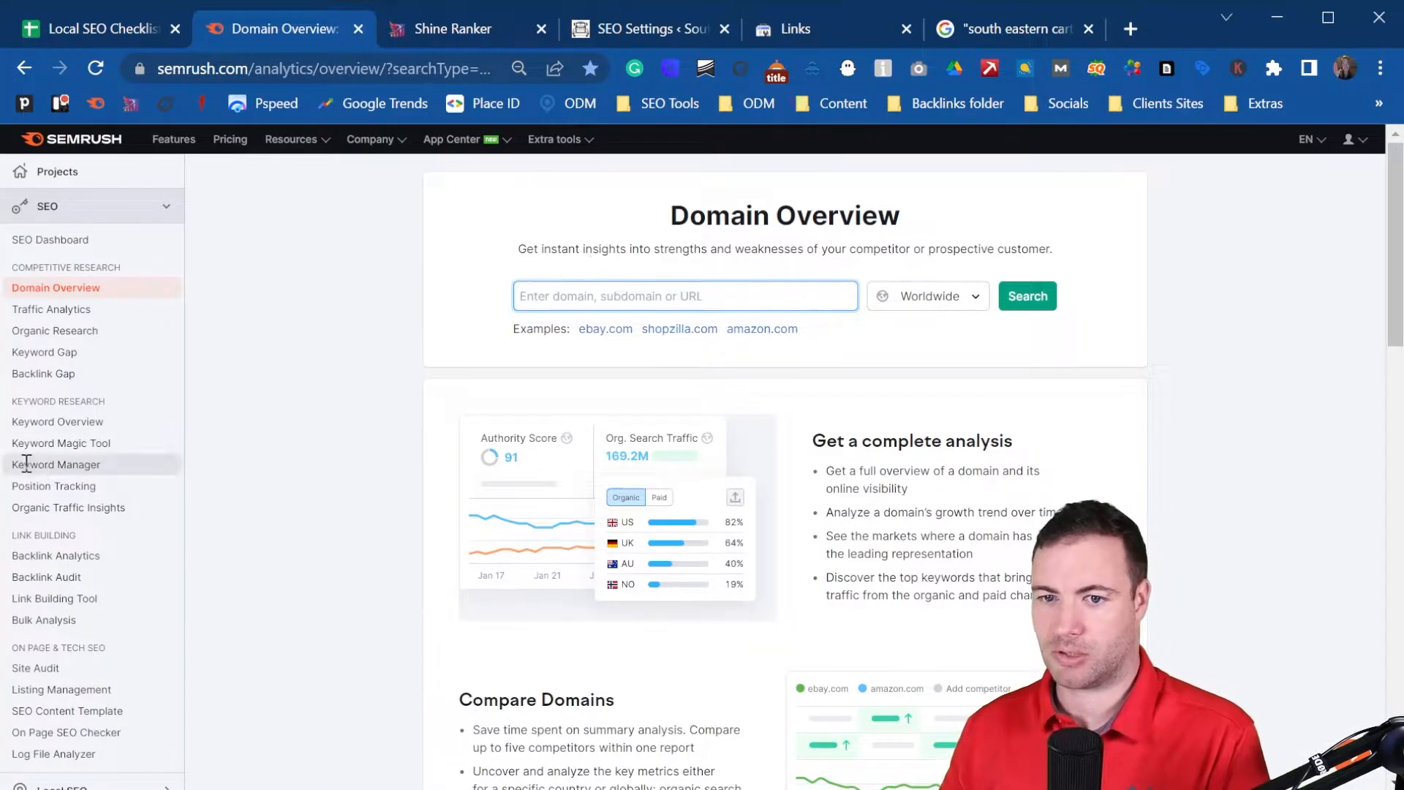
pyautogui.click(96, 426)
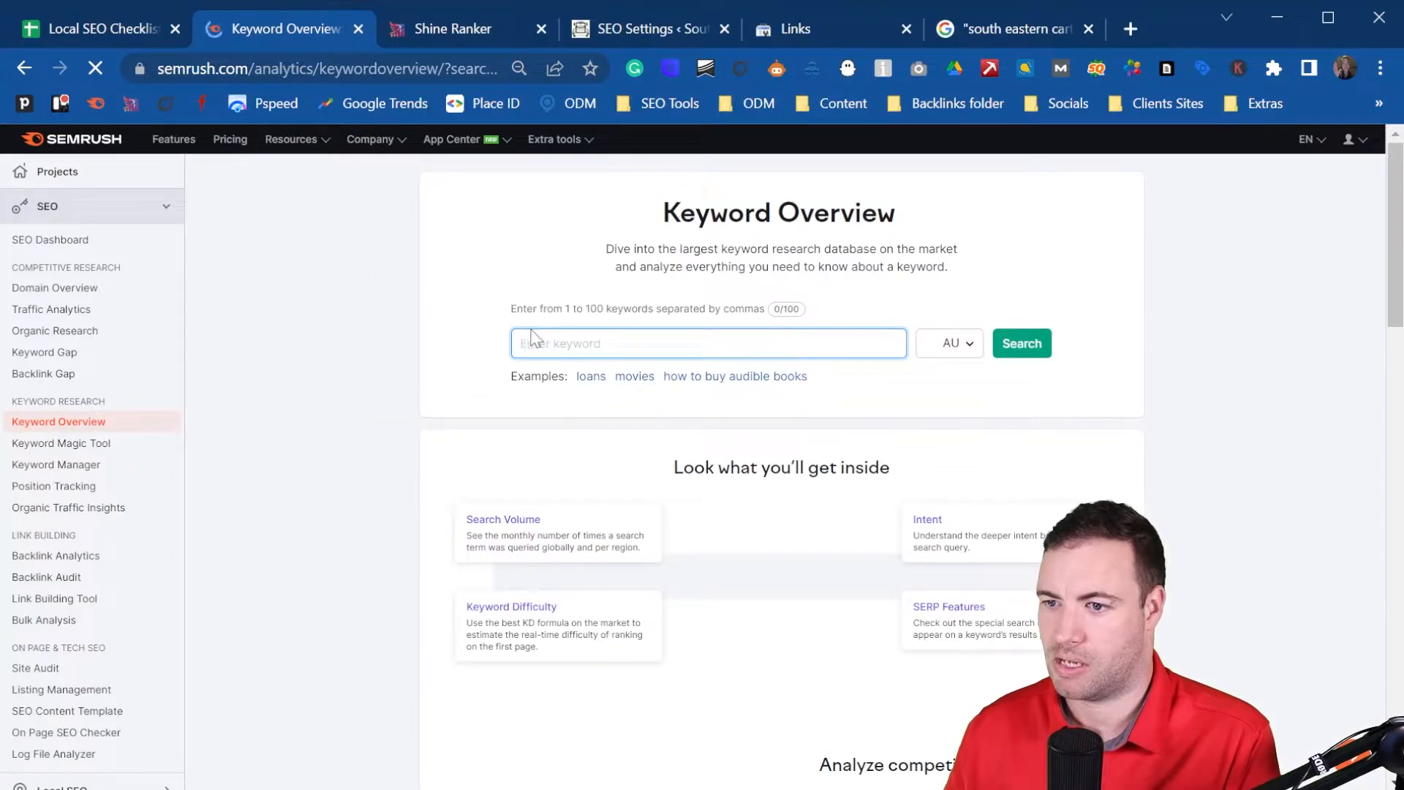
pyautogui.click(552, 347)
pyautogui.hotkey('ctrl', 'v')
pyautogui.click(938, 345)
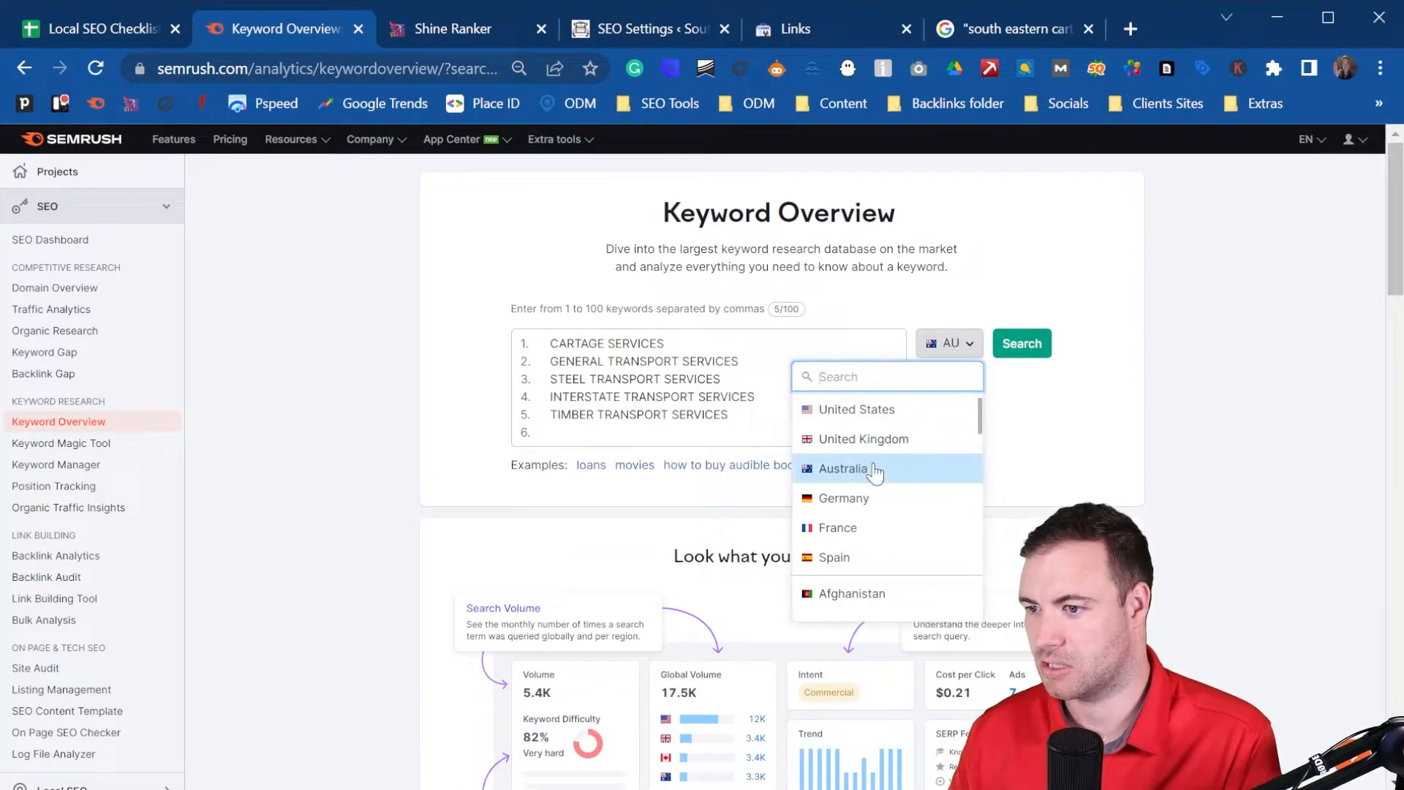
pyautogui.click(874, 470)
pyautogui.click(1022, 352)
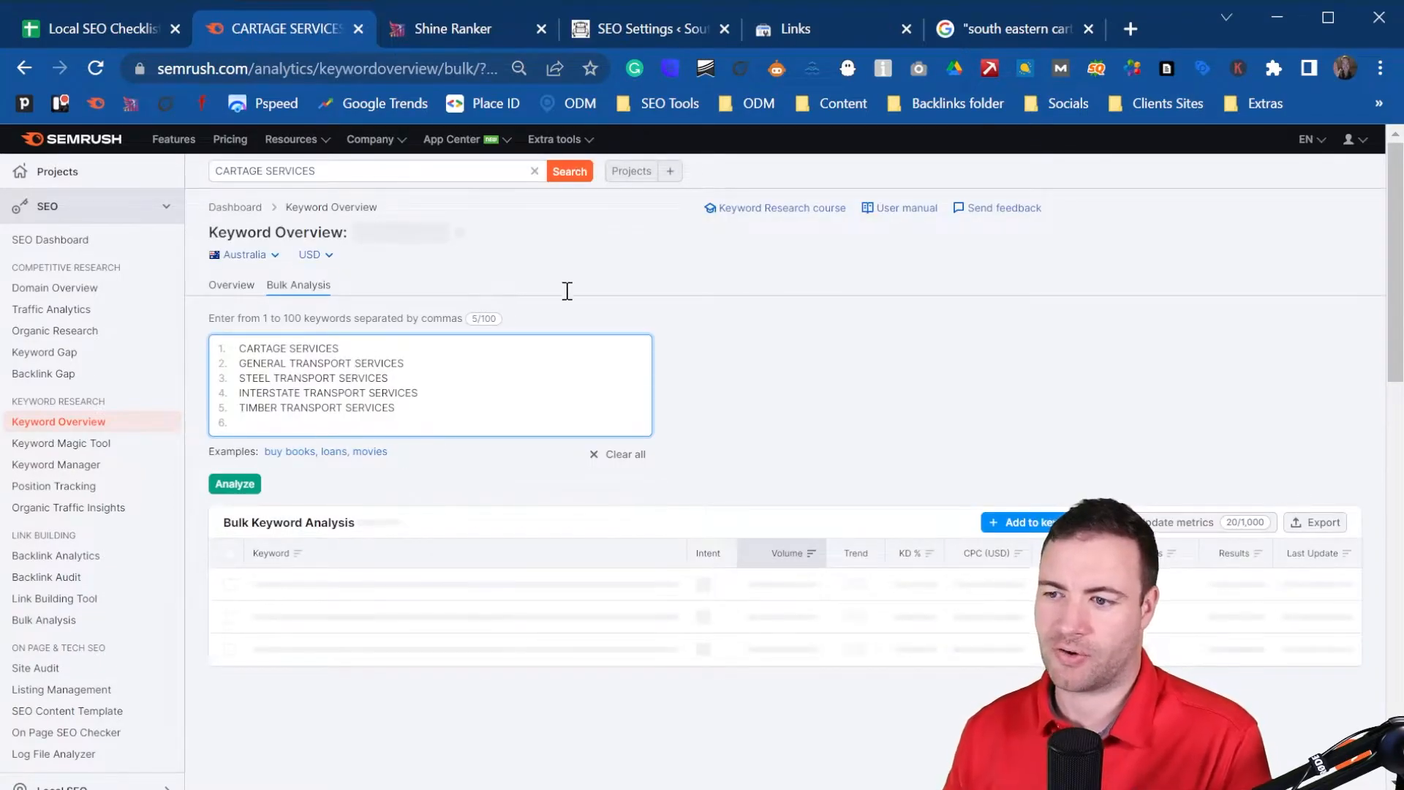
# - Switch to Shine Ranker and open the keyword entry form of Keywords Research
pyautogui.click(447, 30)
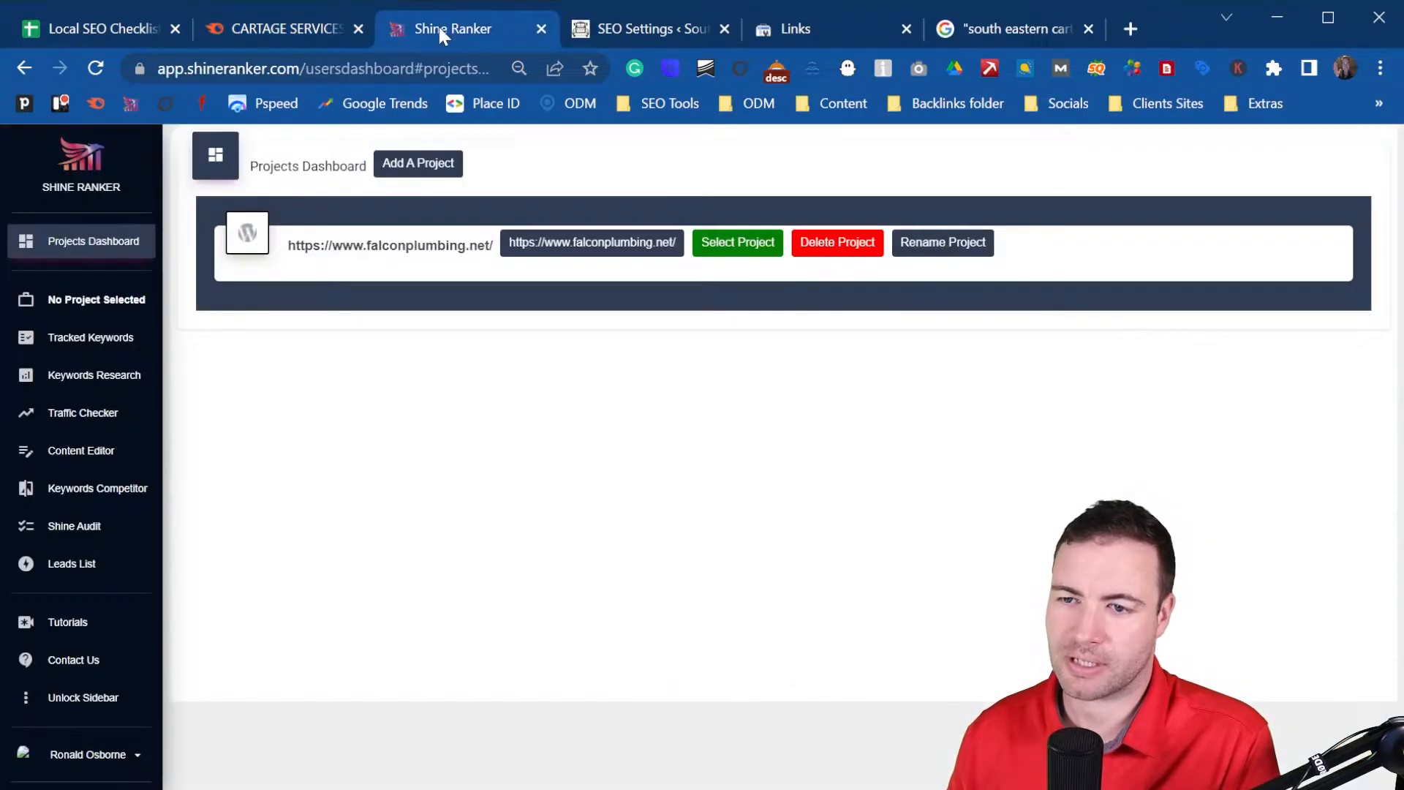
pyautogui.click(94, 386)
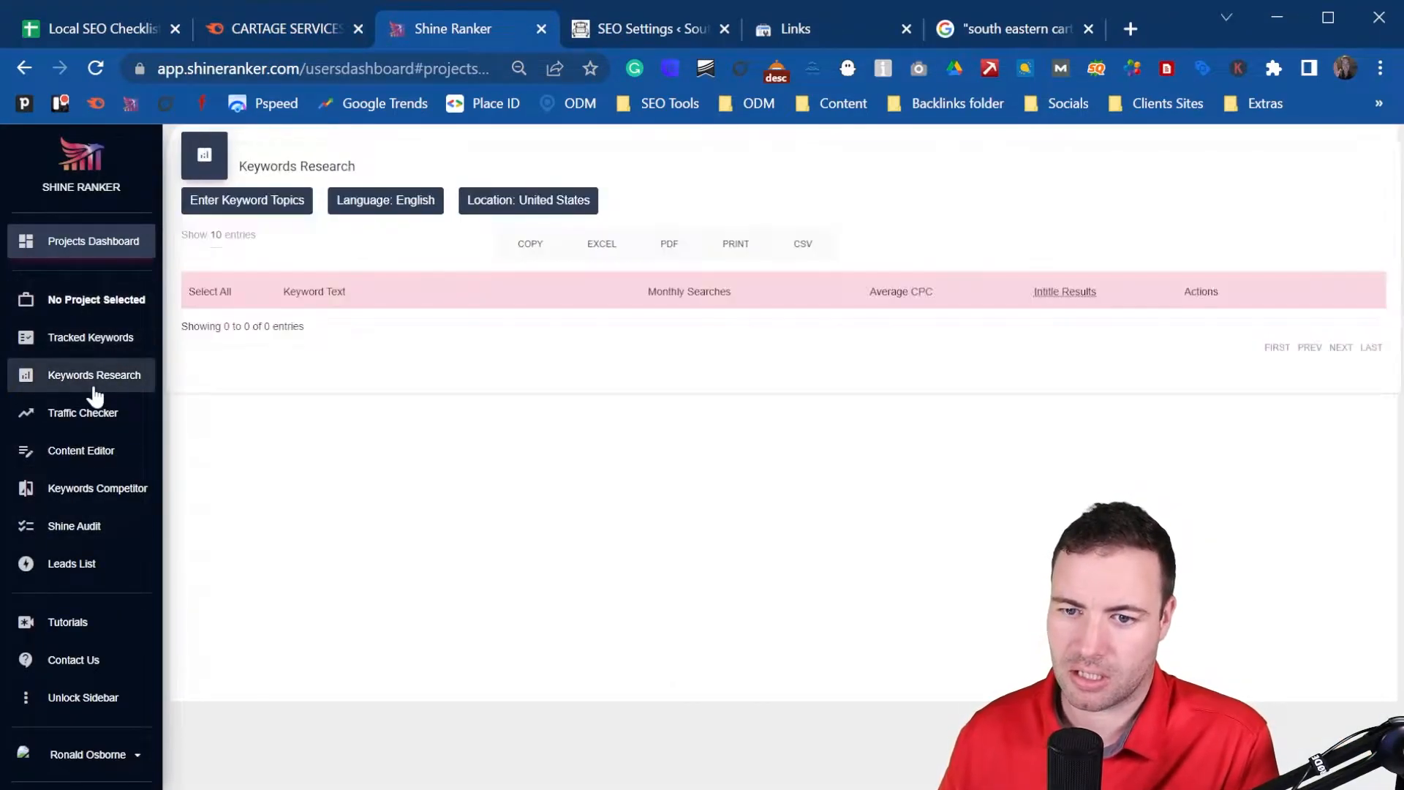
pyautogui.click(267, 209)
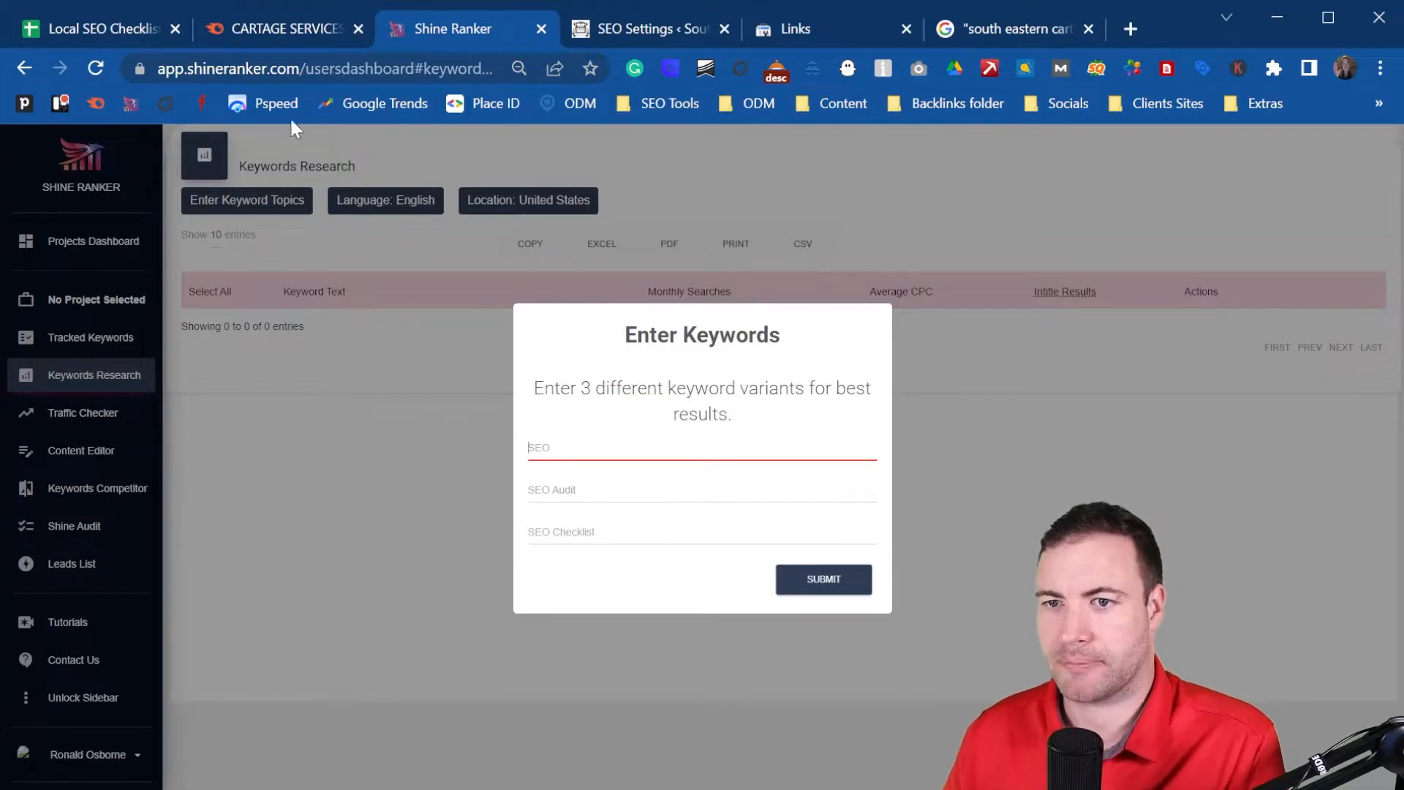
# - Check the target keywords against their Semrush volumes and copy INTERSTATE TRANSPORT SERVICES from the Target Keywords sheet
pyautogui.click(91, 25)
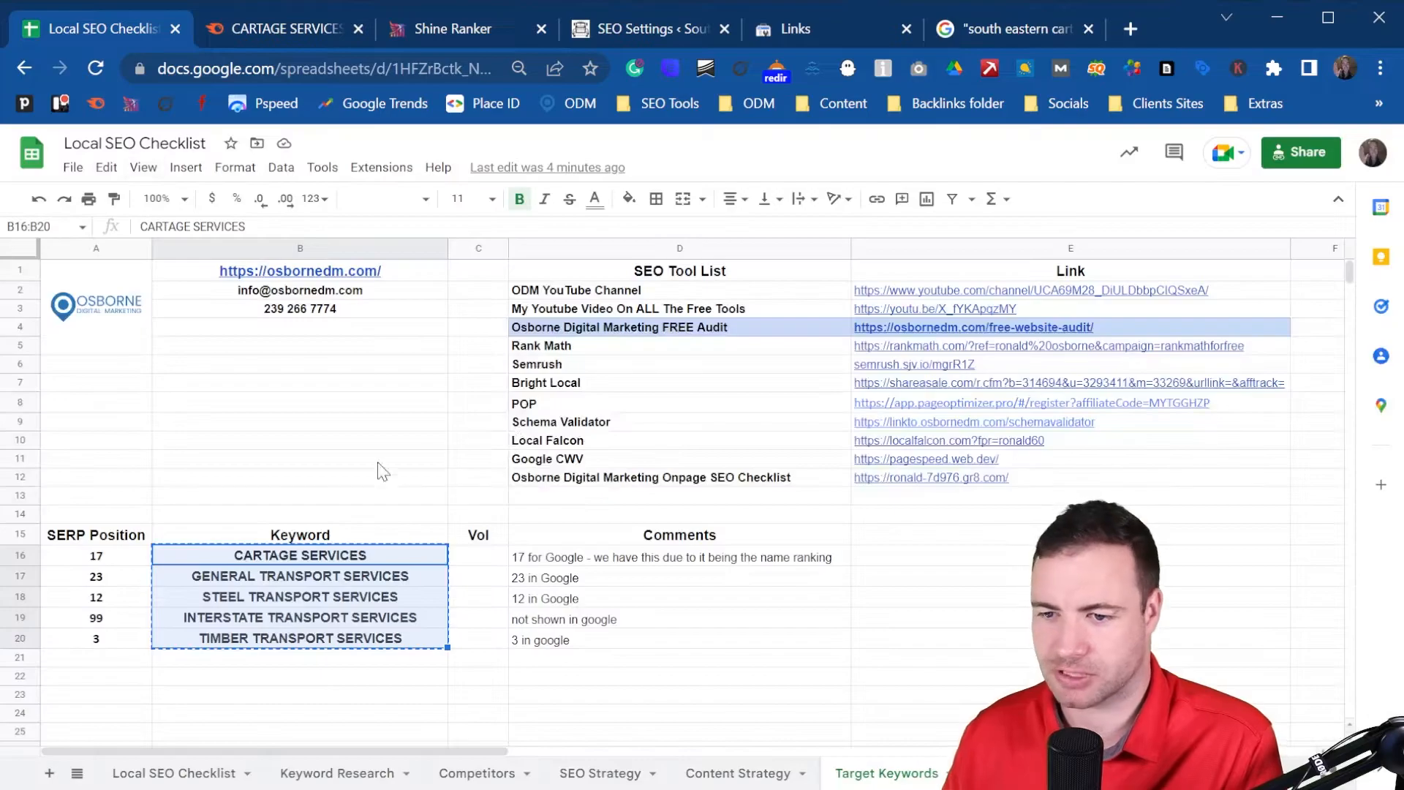
pyautogui.click(373, 562)
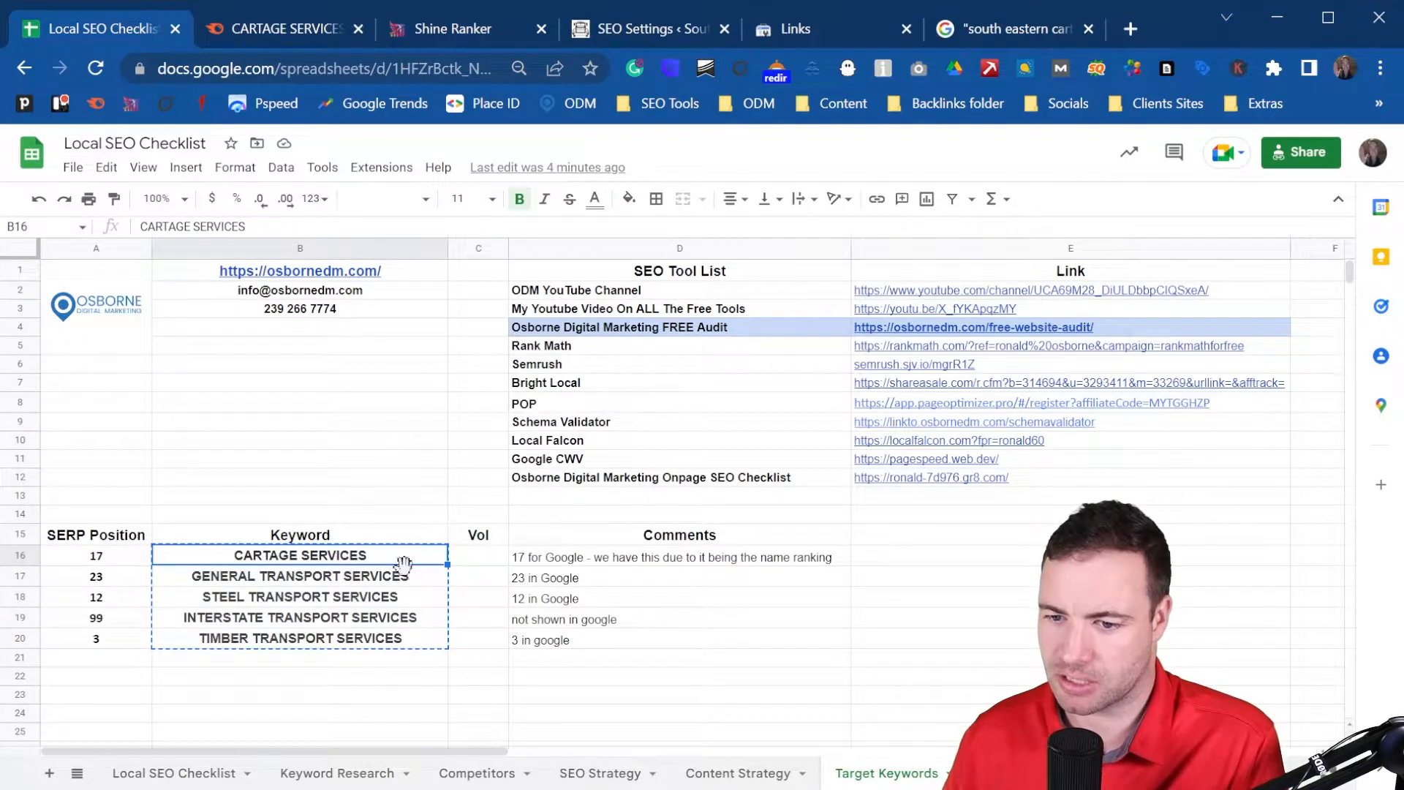
pyautogui.click(263, 28)
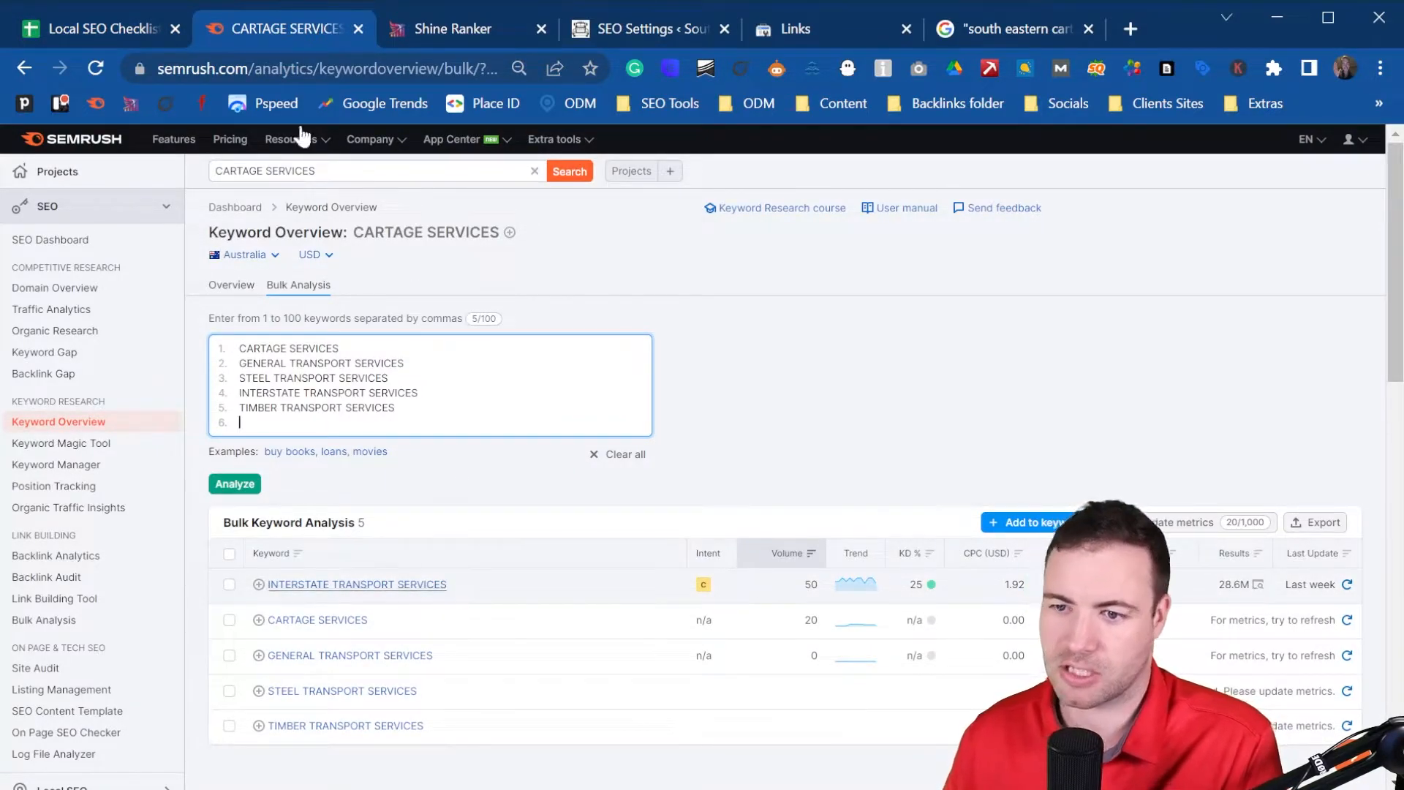
pyautogui.click(137, 28)
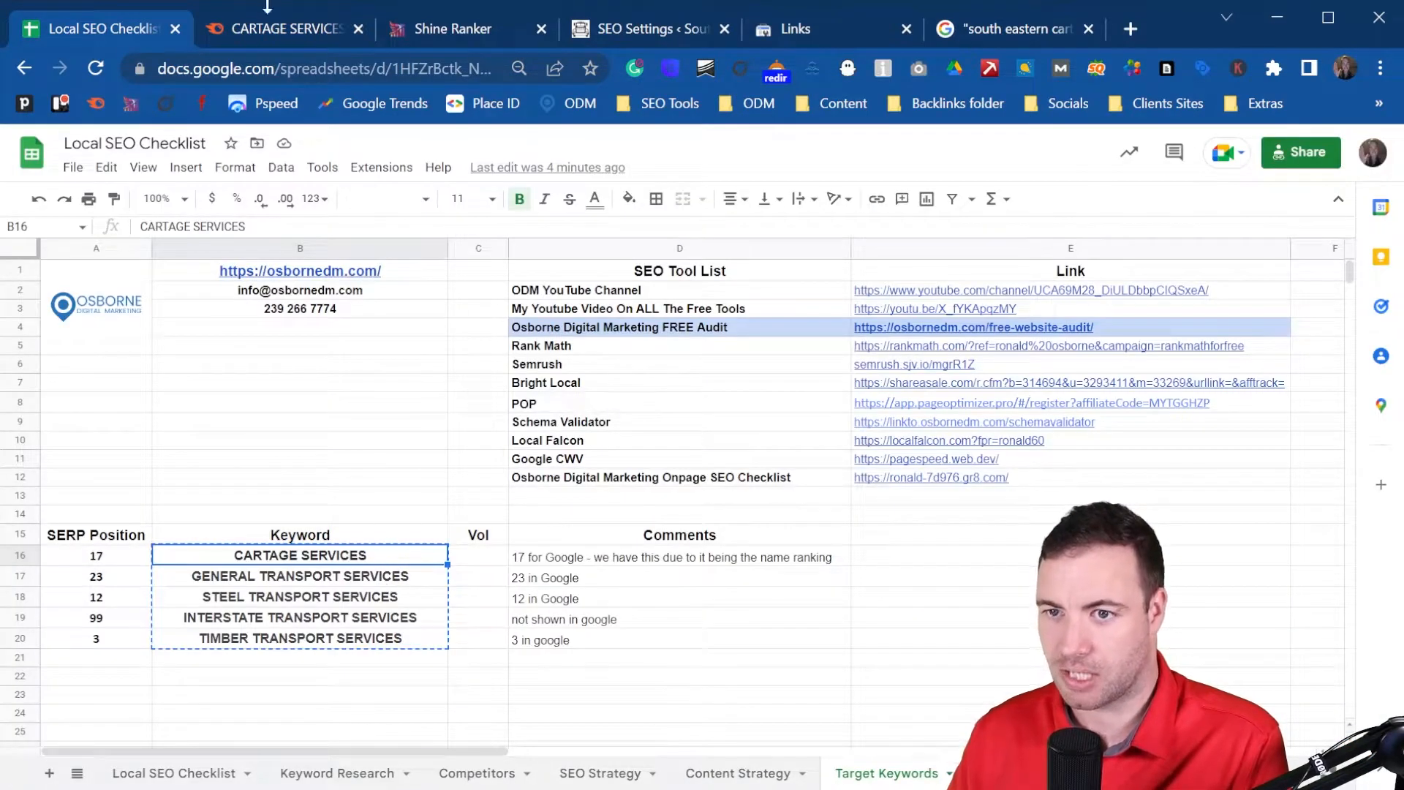
pyautogui.click(284, 28)
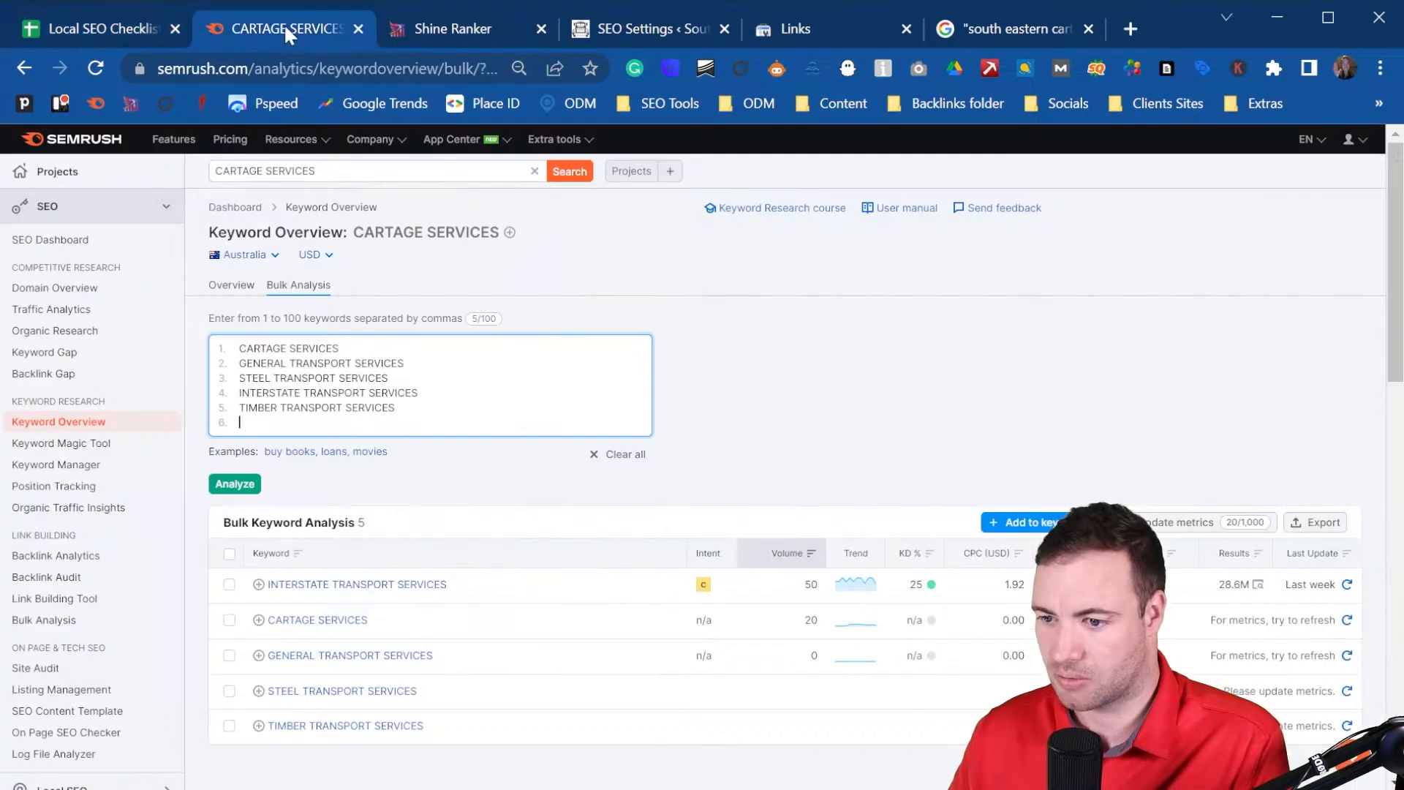
pyautogui.click(109, 17)
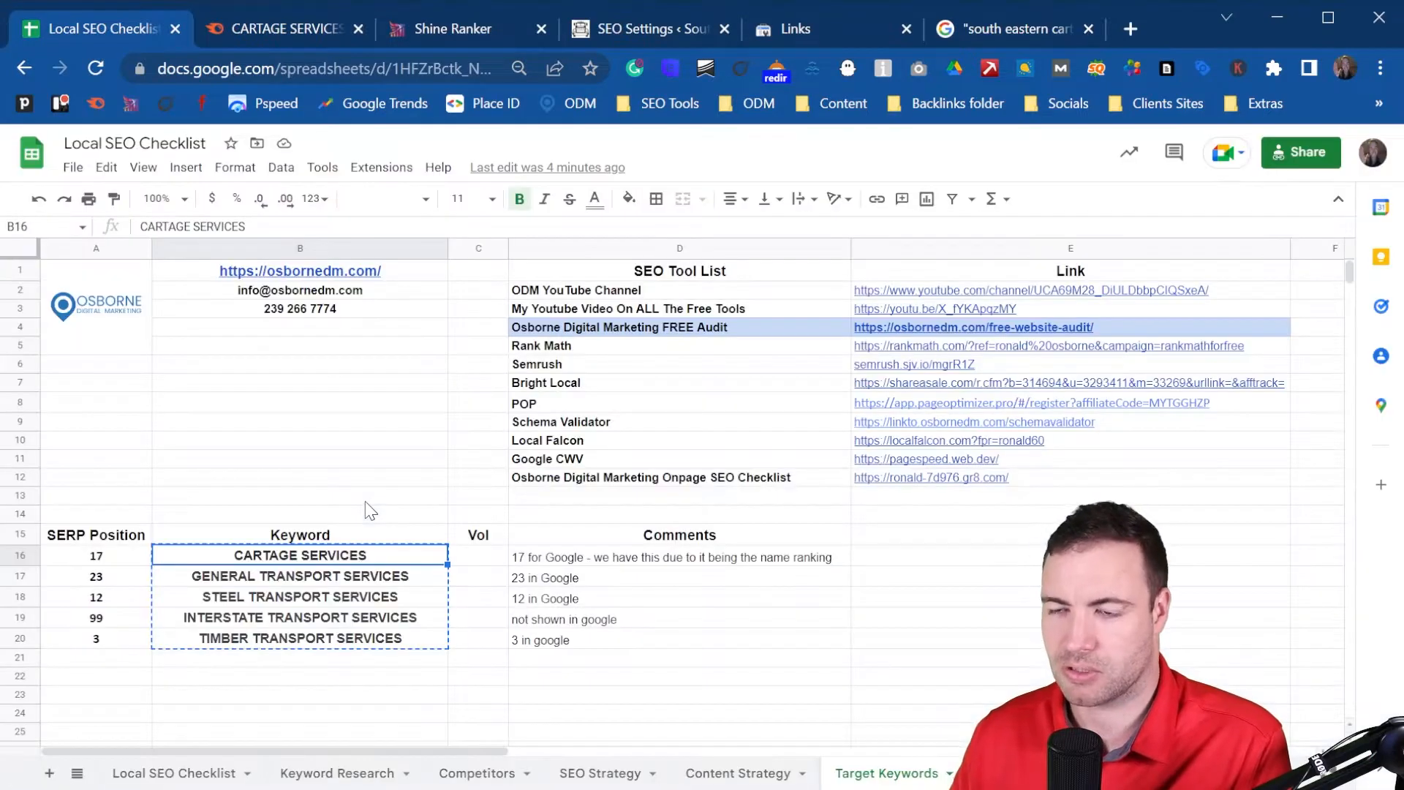
pyautogui.click(386, 621)
pyautogui.hotkey('ctrl', 'c')
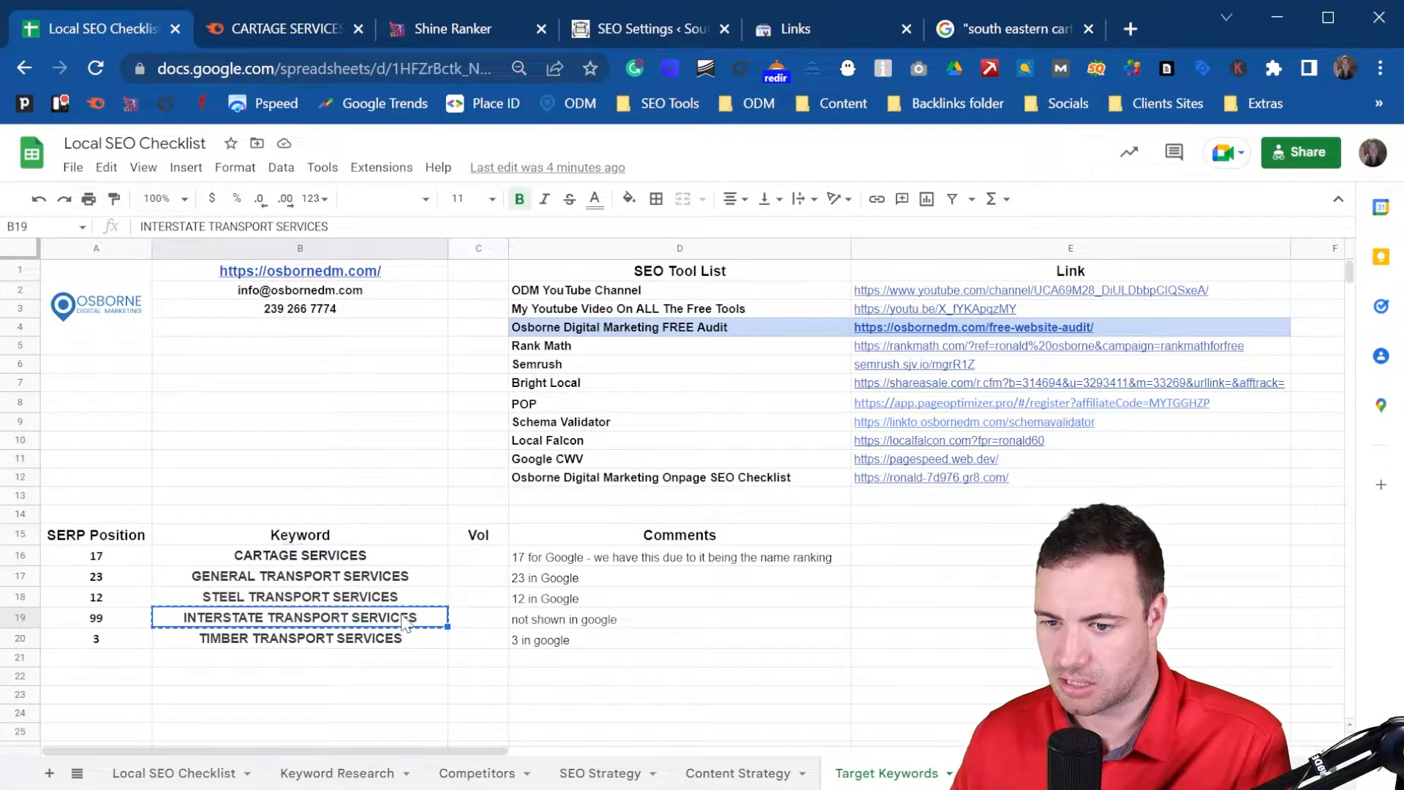
# - Set the location for Shine Ranker's Keywords Research to Australia
pyautogui.click(441, 26)
pyautogui.hotkey('ctrl', 'v')
pyautogui.click(485, 208)
pyautogui.click(505, 205)
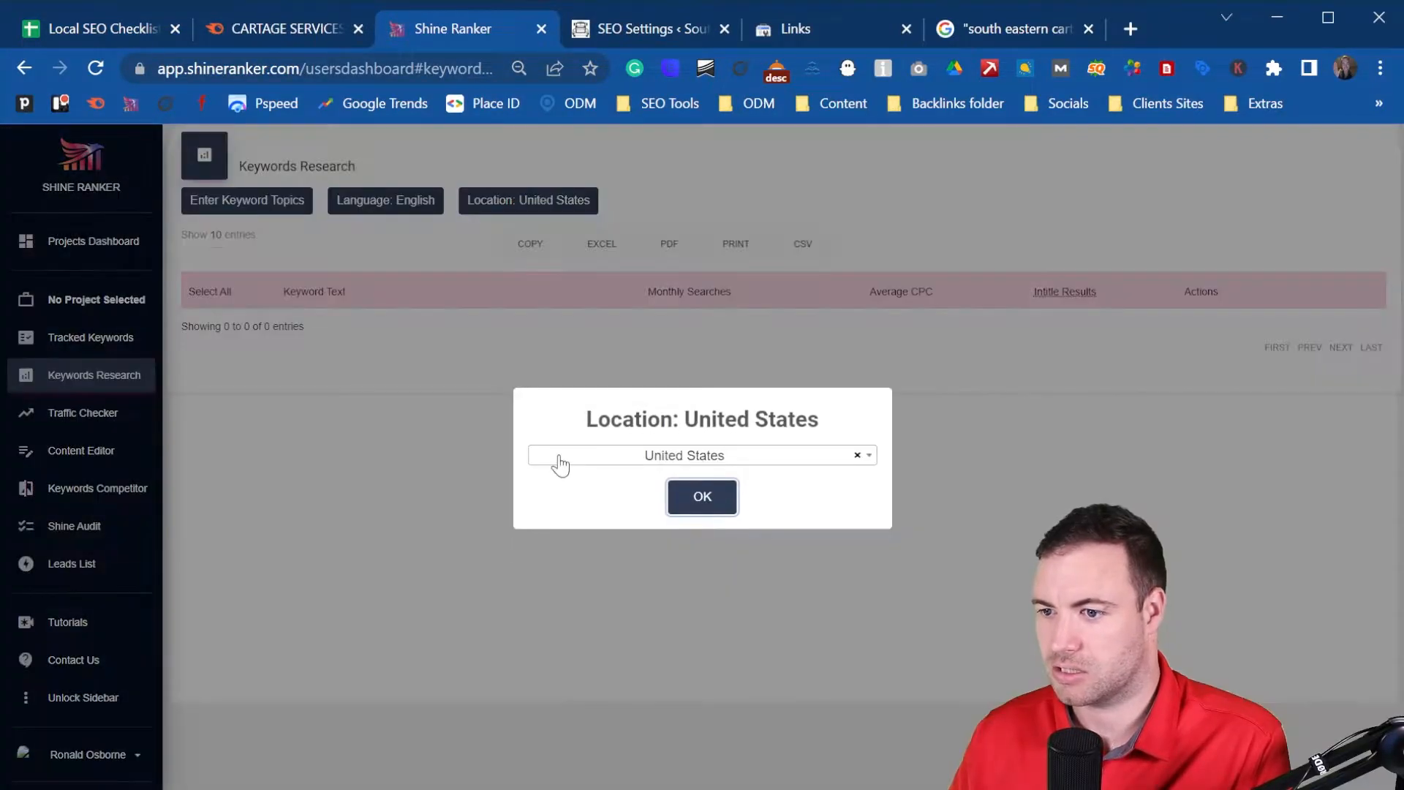
pyautogui.click(658, 461)
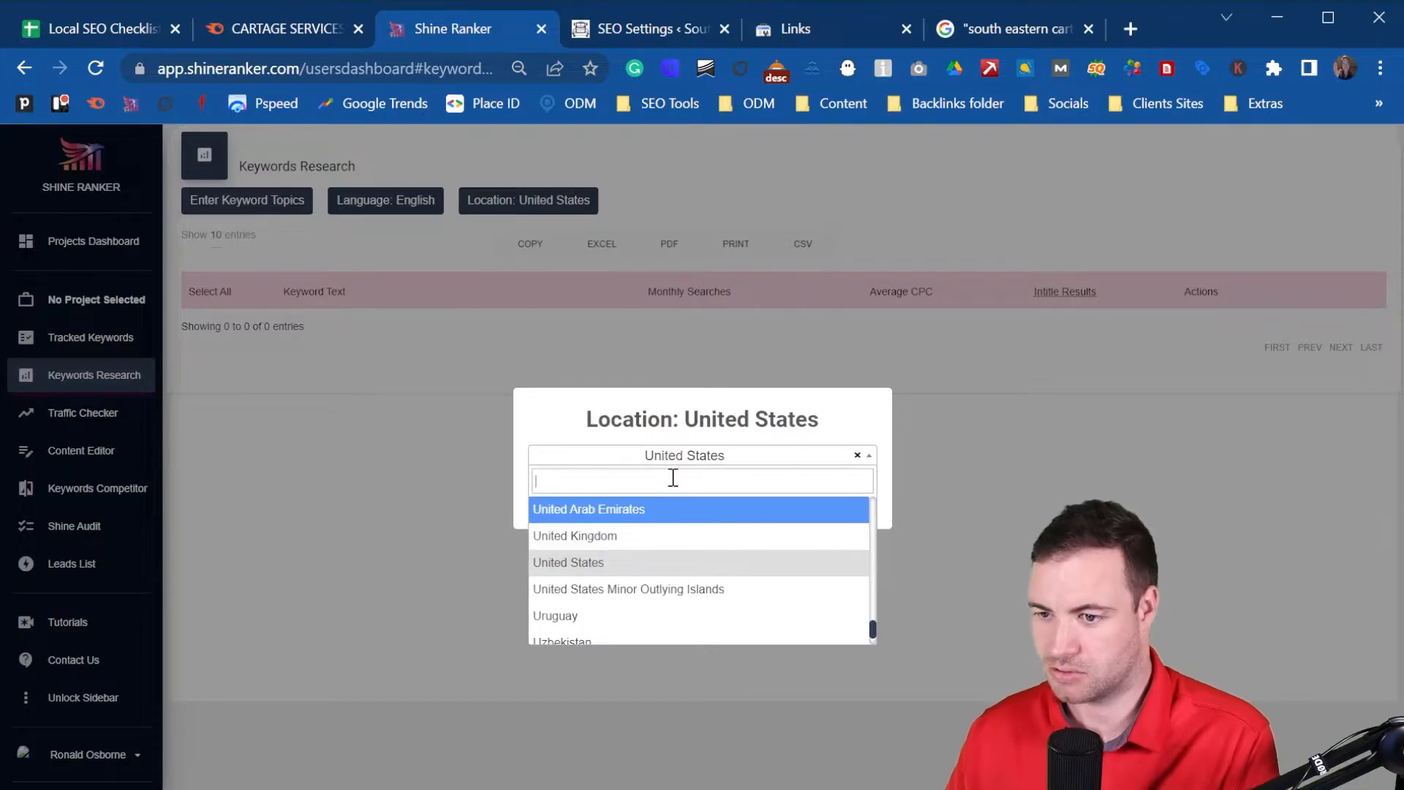
pyautogui.write('aust')
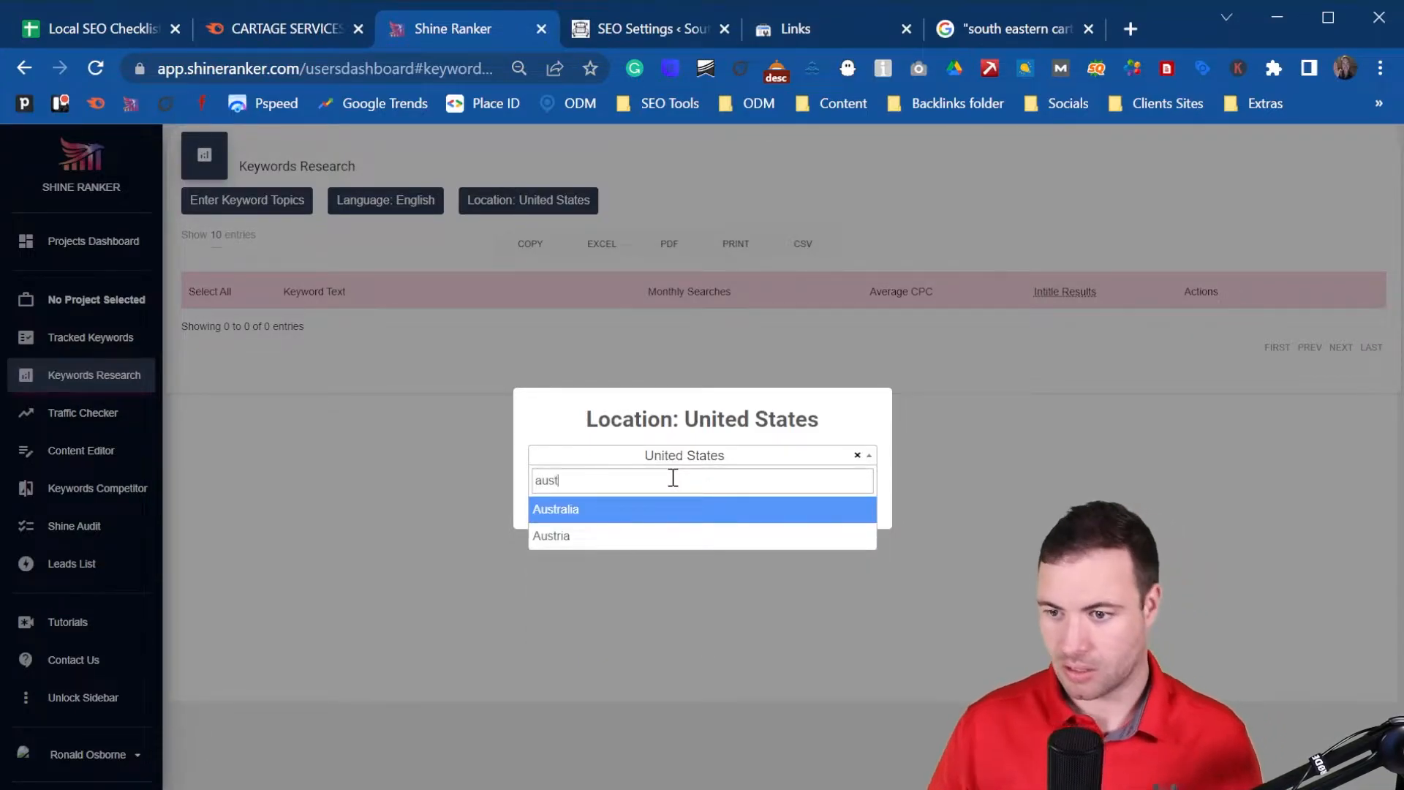
pyautogui.click(621, 509)
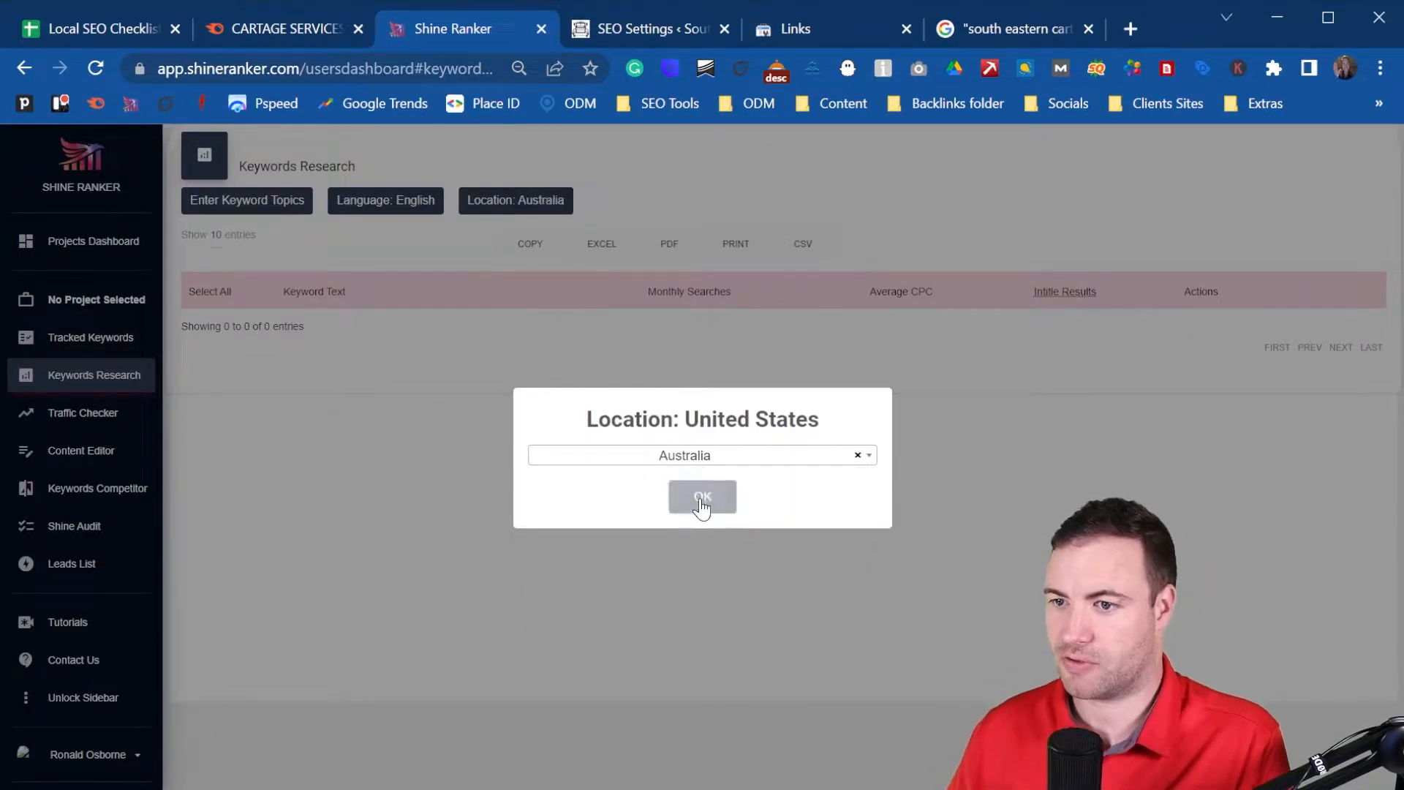
pyautogui.click(702, 498)
# - Run a Shine Ranker keyword research on INTERSTATE TRANSPORT SERVICES and CARTAGE SERVICES, copying the second keyword from the Target Keywords sheet
pyautogui.click(208, 200)
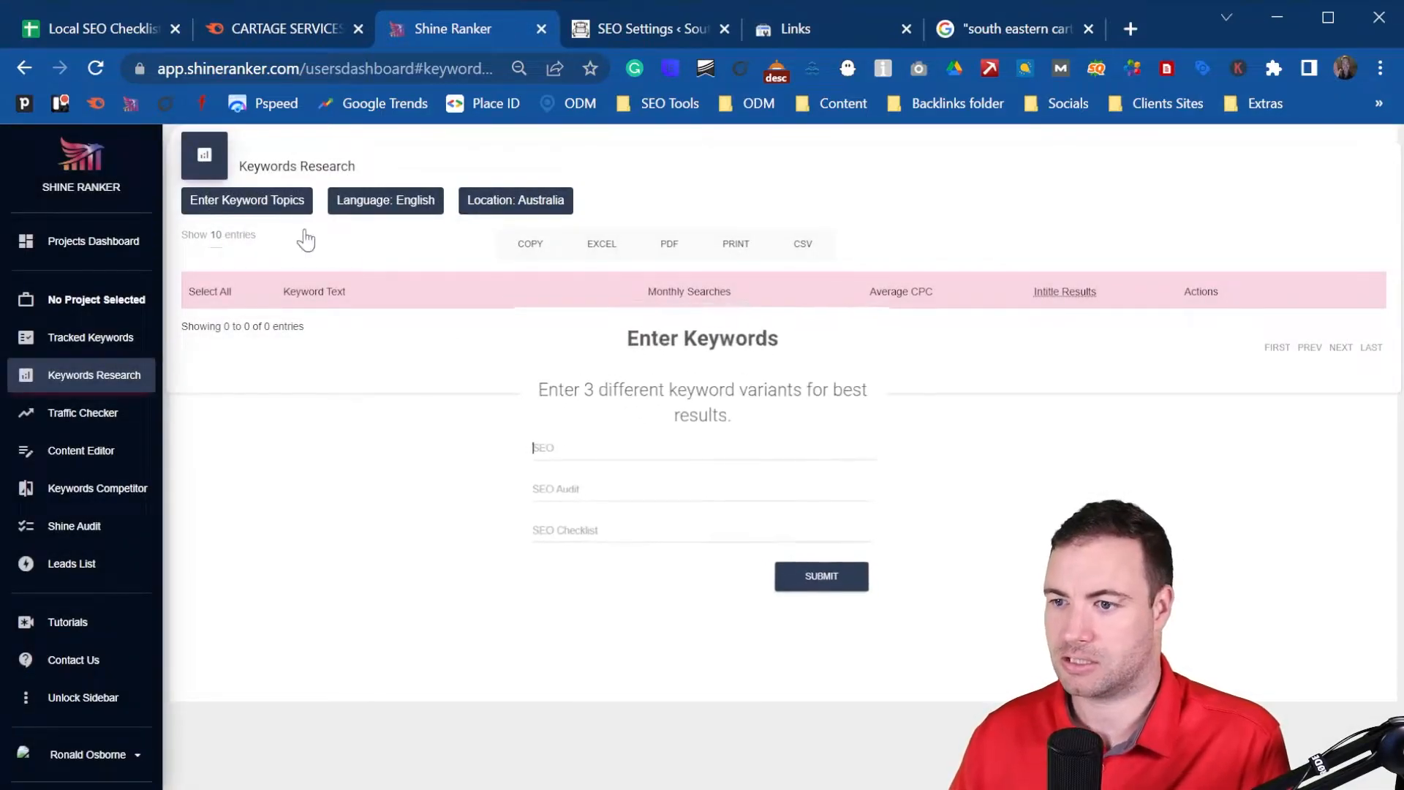
pyautogui.hotkey('ctrl', 'v')
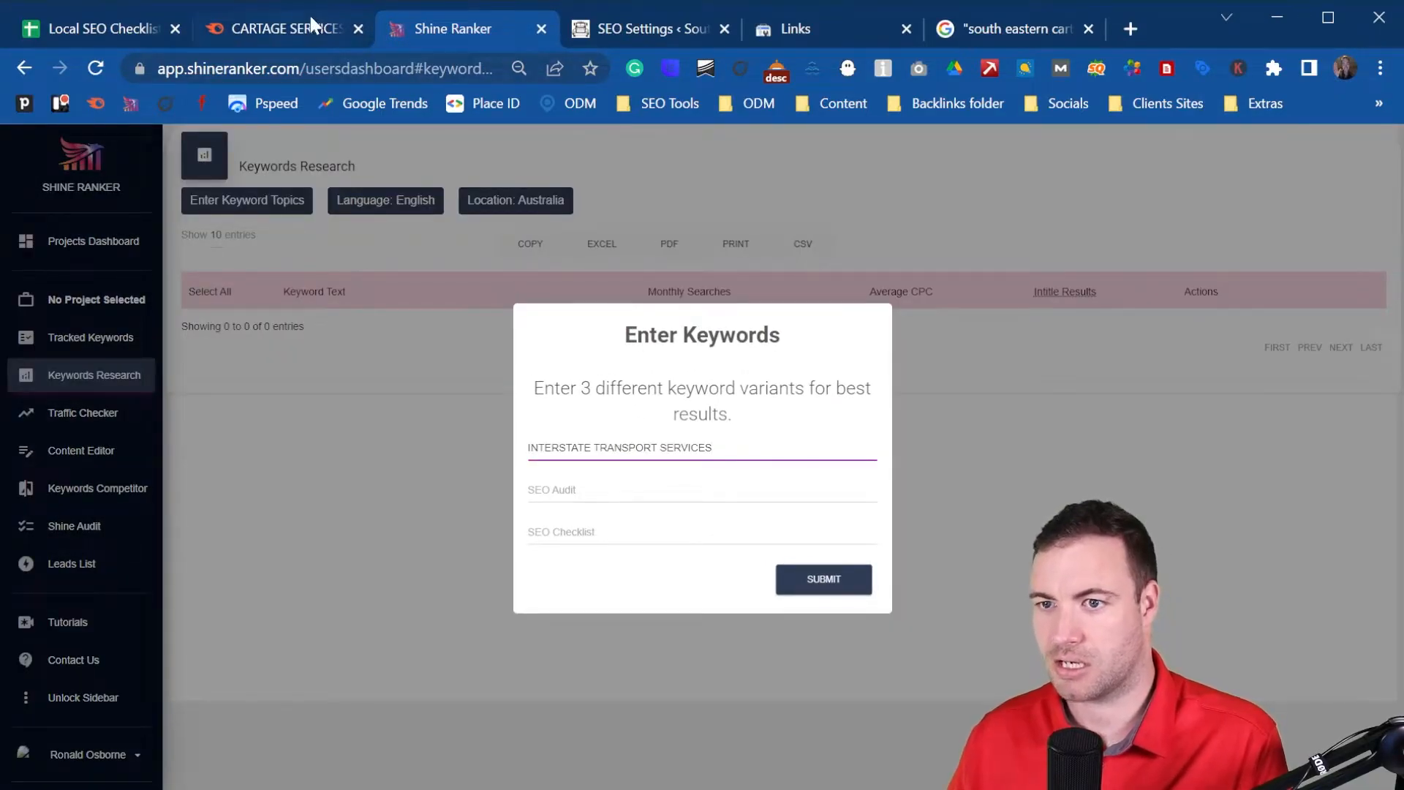
pyautogui.click(86, 25)
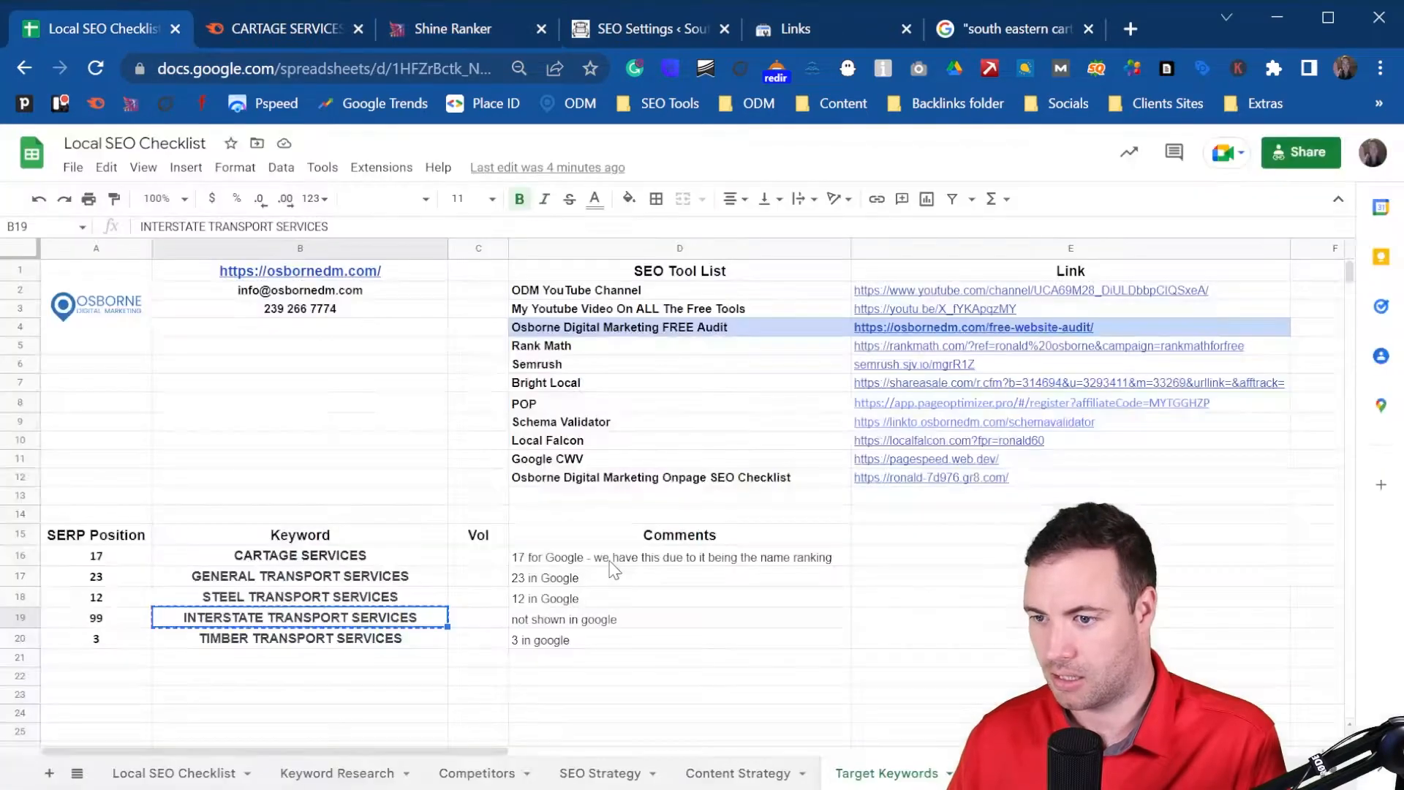
pyautogui.click(381, 560)
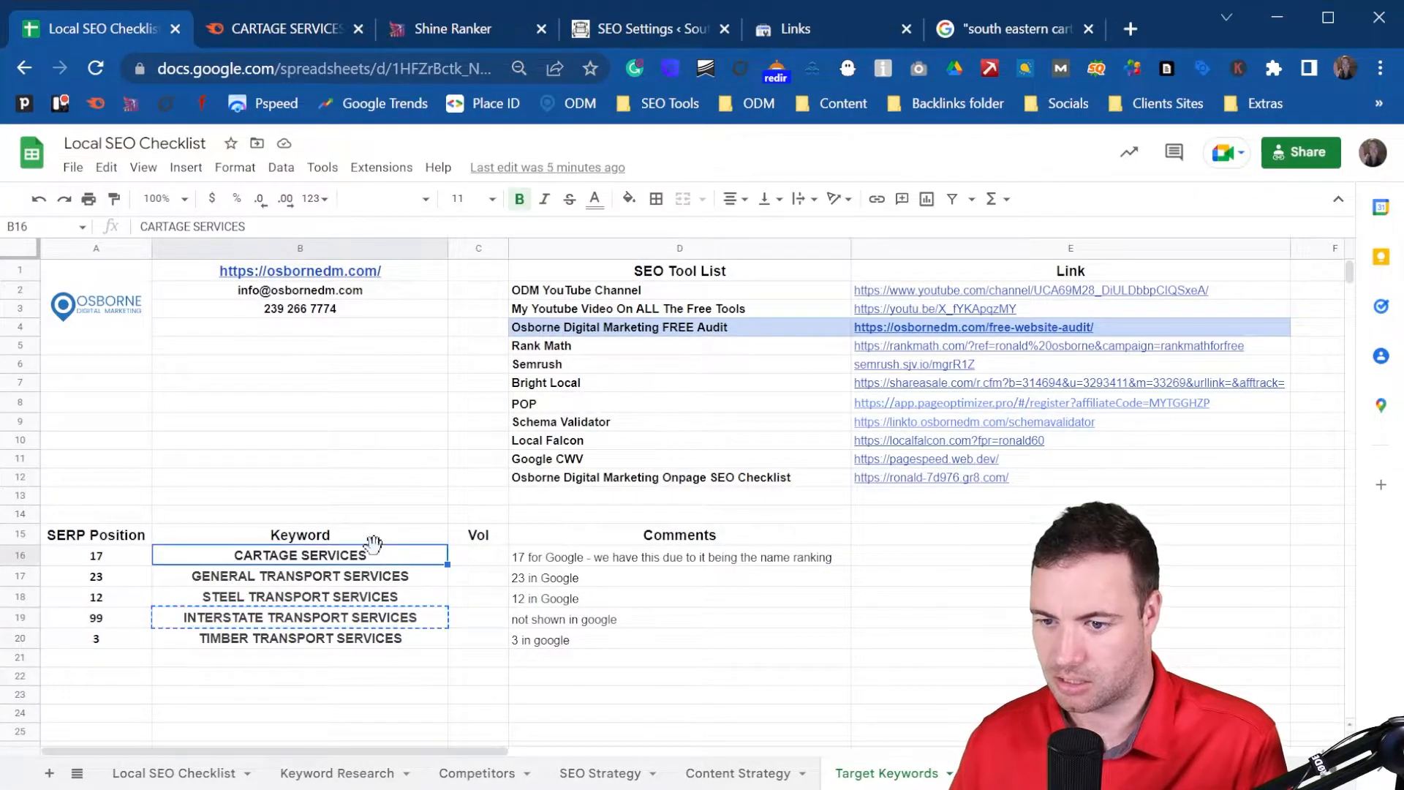
pyautogui.hotkey('ctrl', 'c')
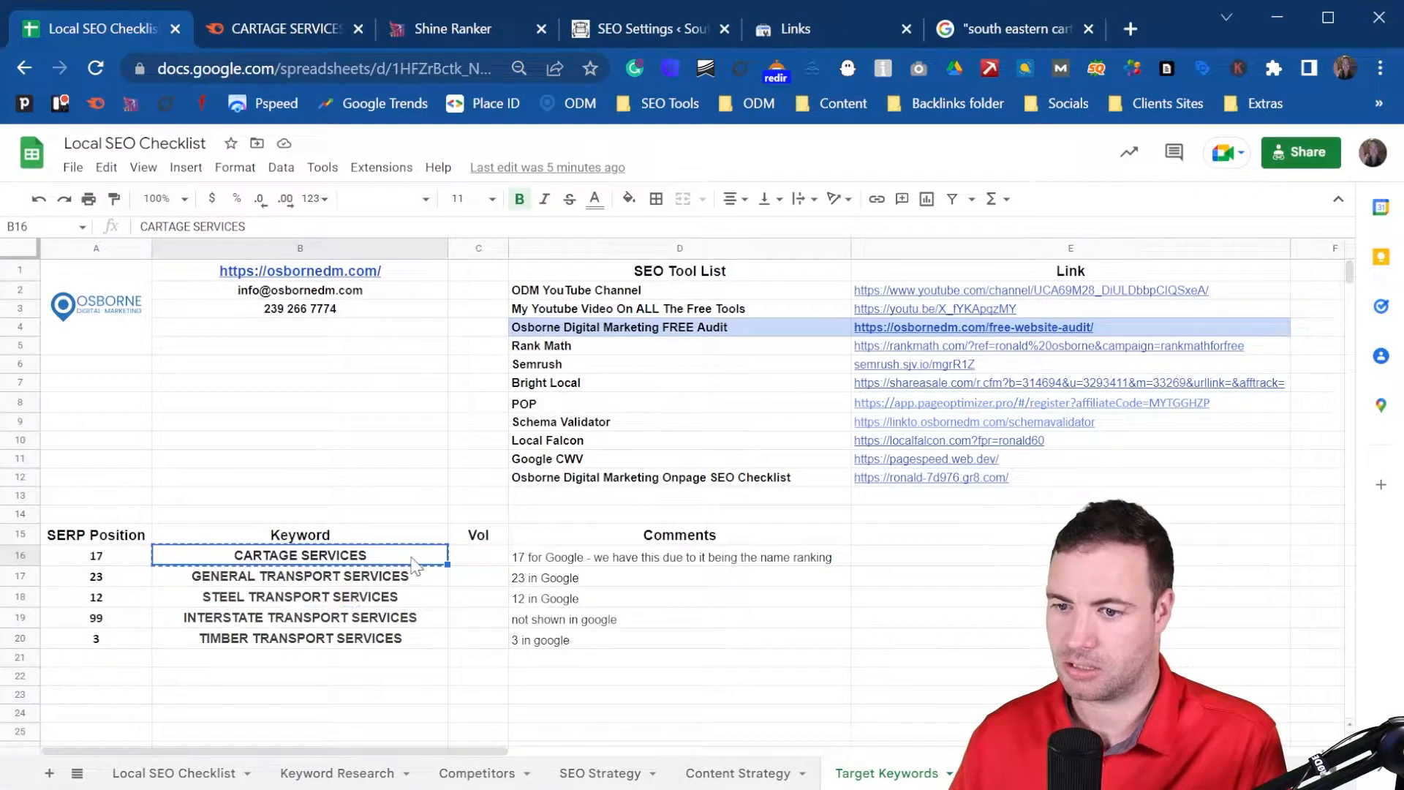
pyautogui.click(467, 26)
pyautogui.click(586, 489)
pyautogui.hotkey('ctrl', 'v')
pyautogui.click(837, 588)
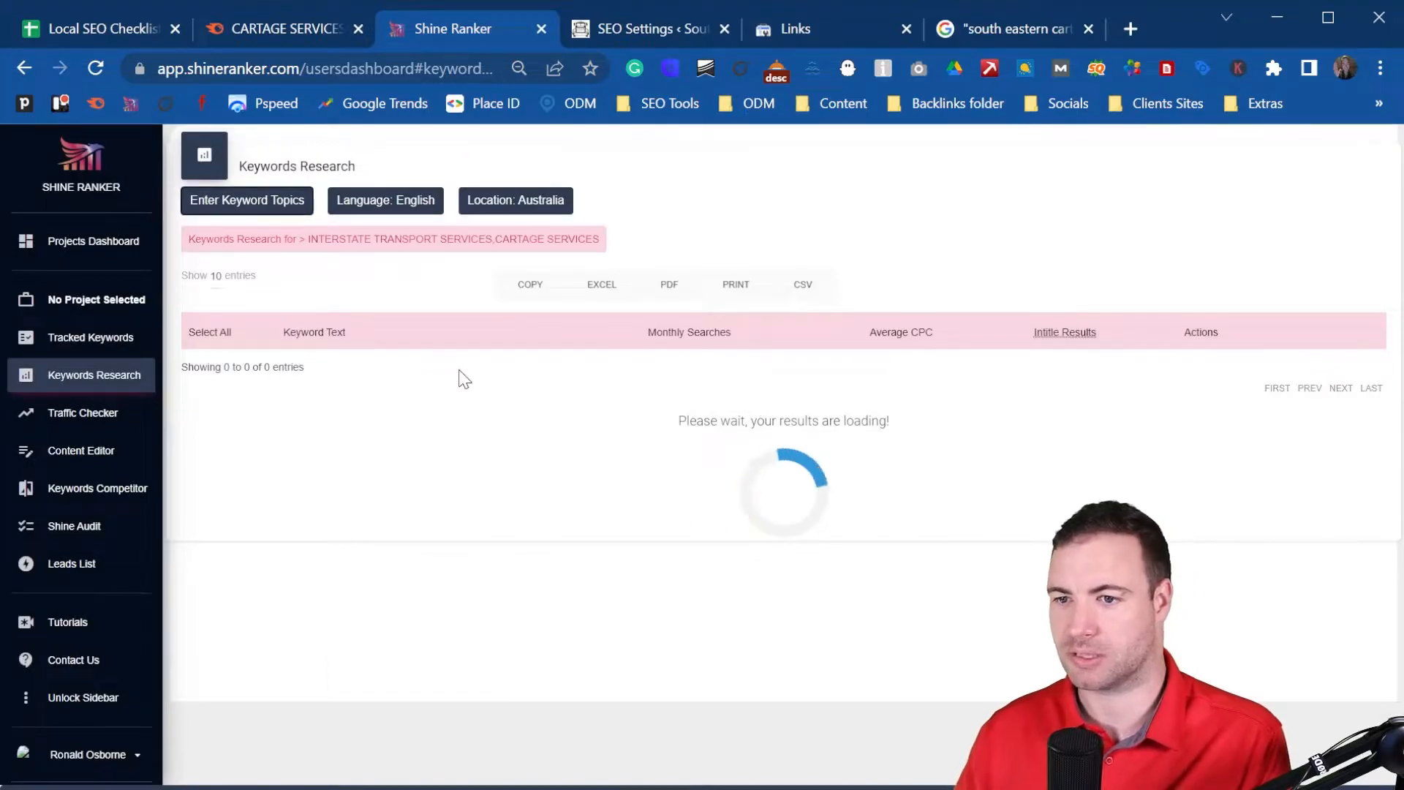
# - Compare the keyword volumes in Semrush with Shine Ranker's monthly searches, including those for interstate transport
pyautogui.click(261, 28)
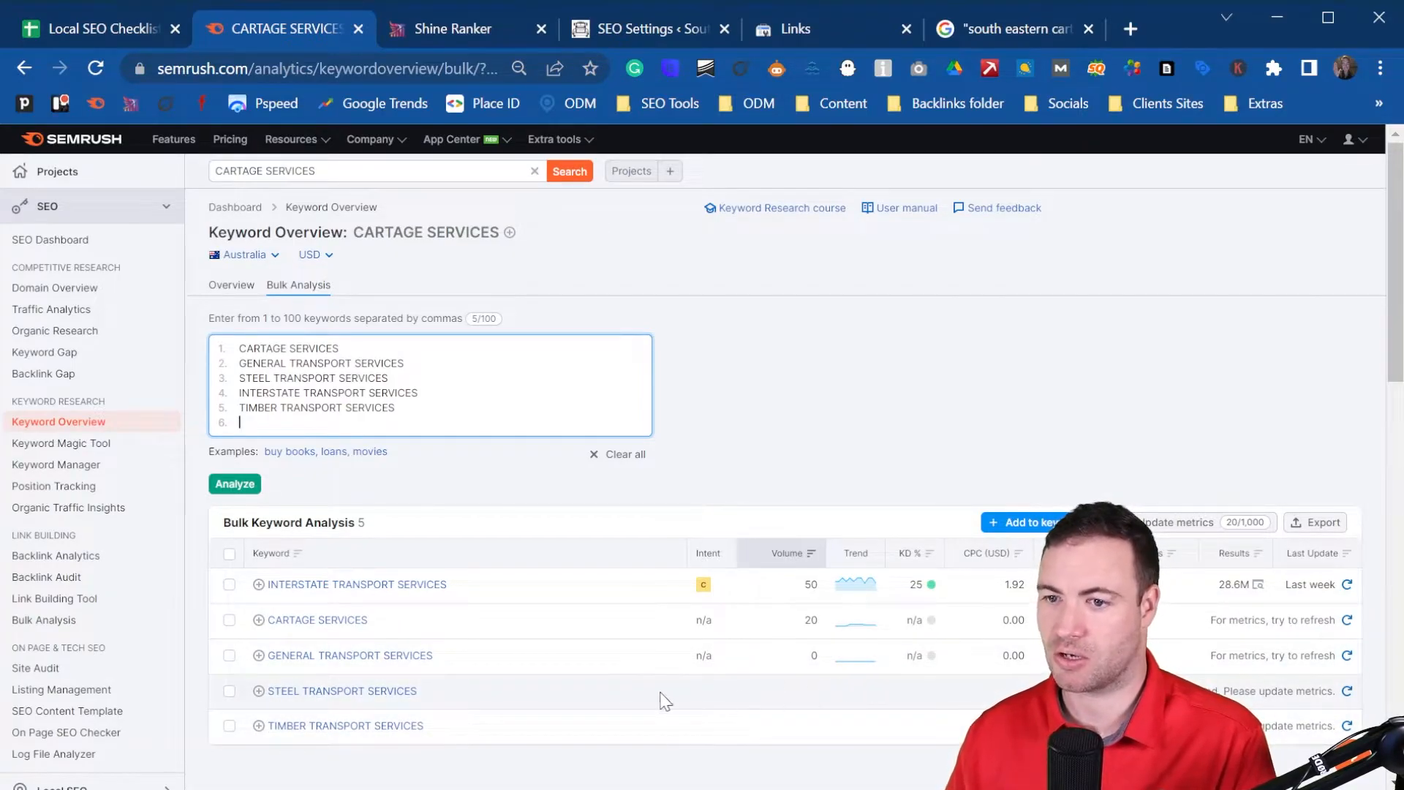
pyautogui.click(448, 39)
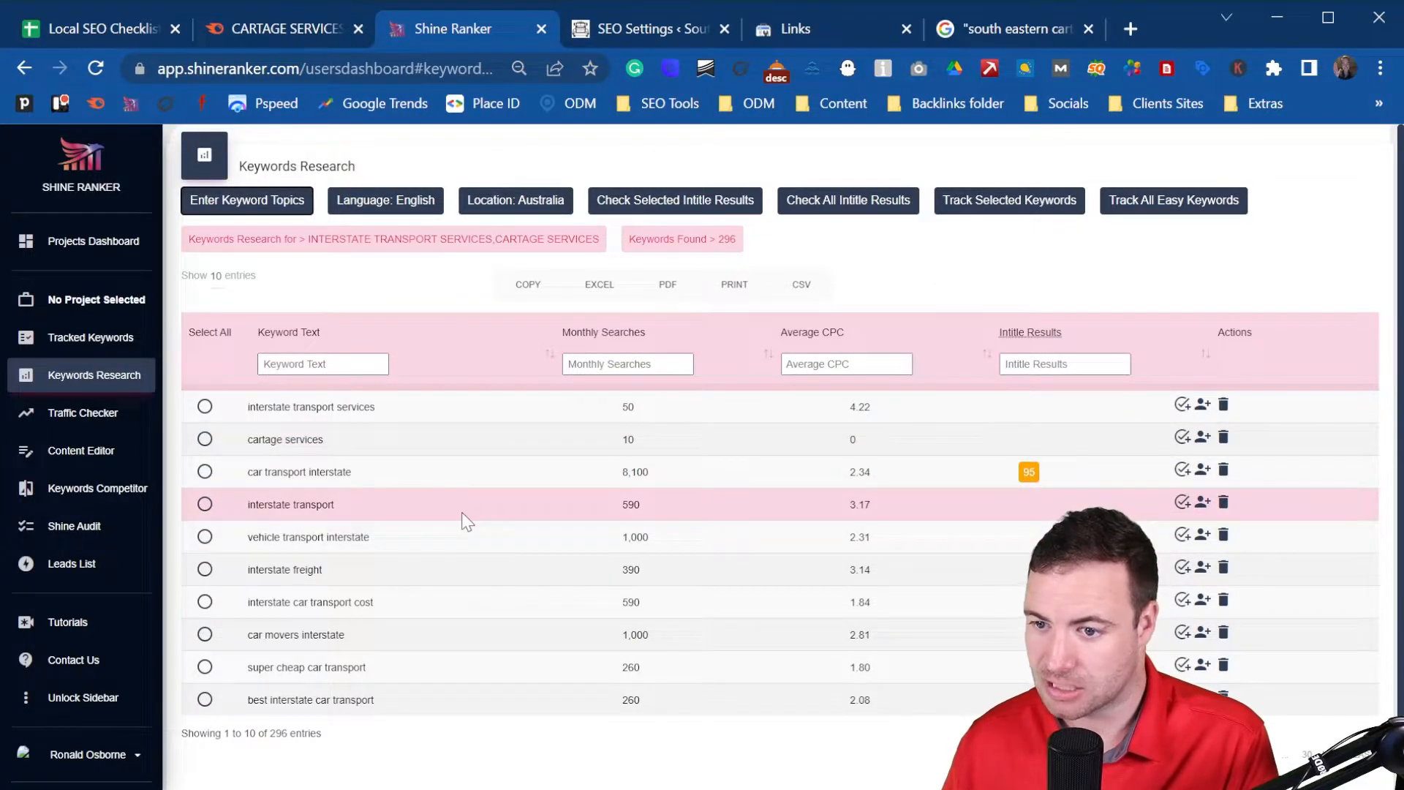
pyautogui.doubleClick(630, 505)
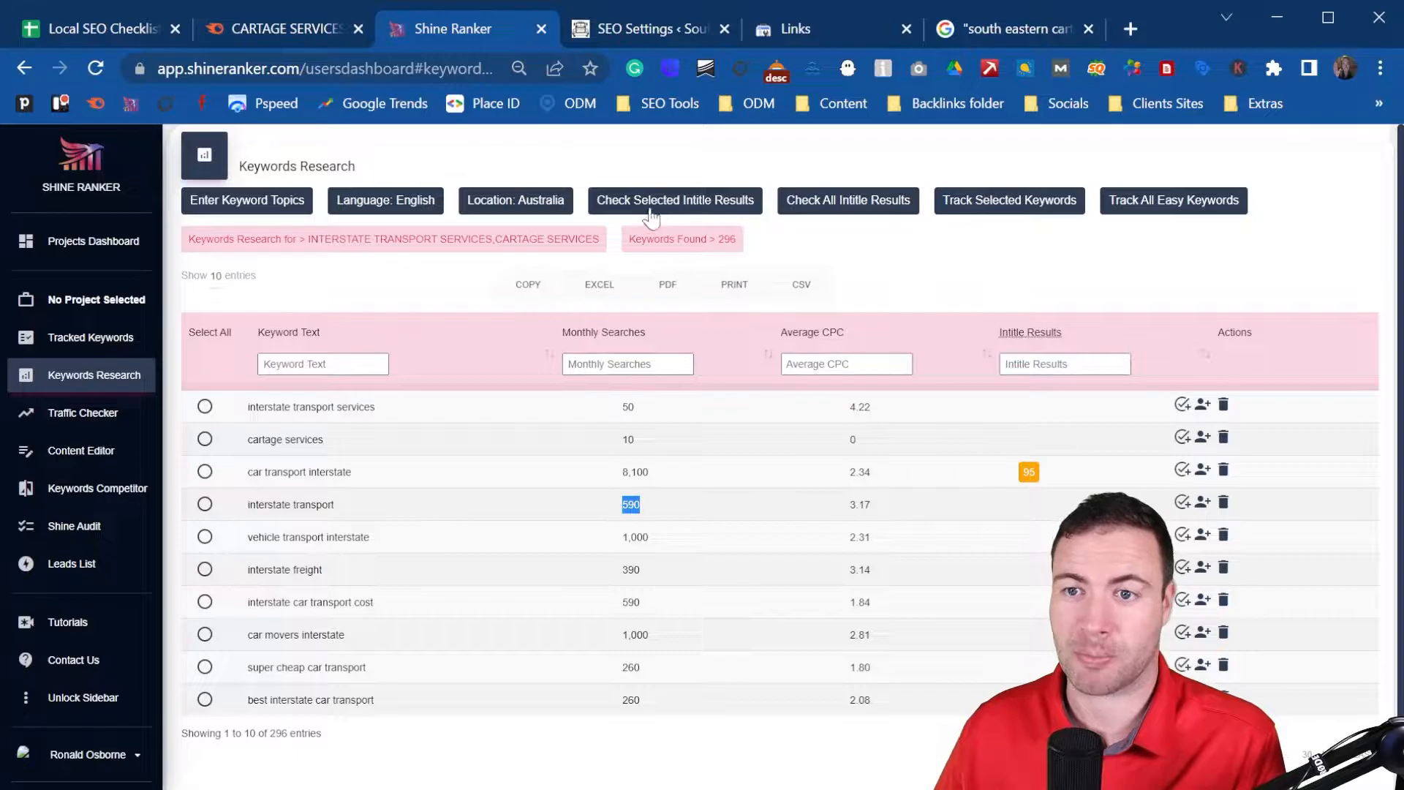
# - Add INTERSTATE TRANSPORT as a sixth keyword in Semrush's bulk analysis and analyze the list again
pyautogui.click(304, 19)
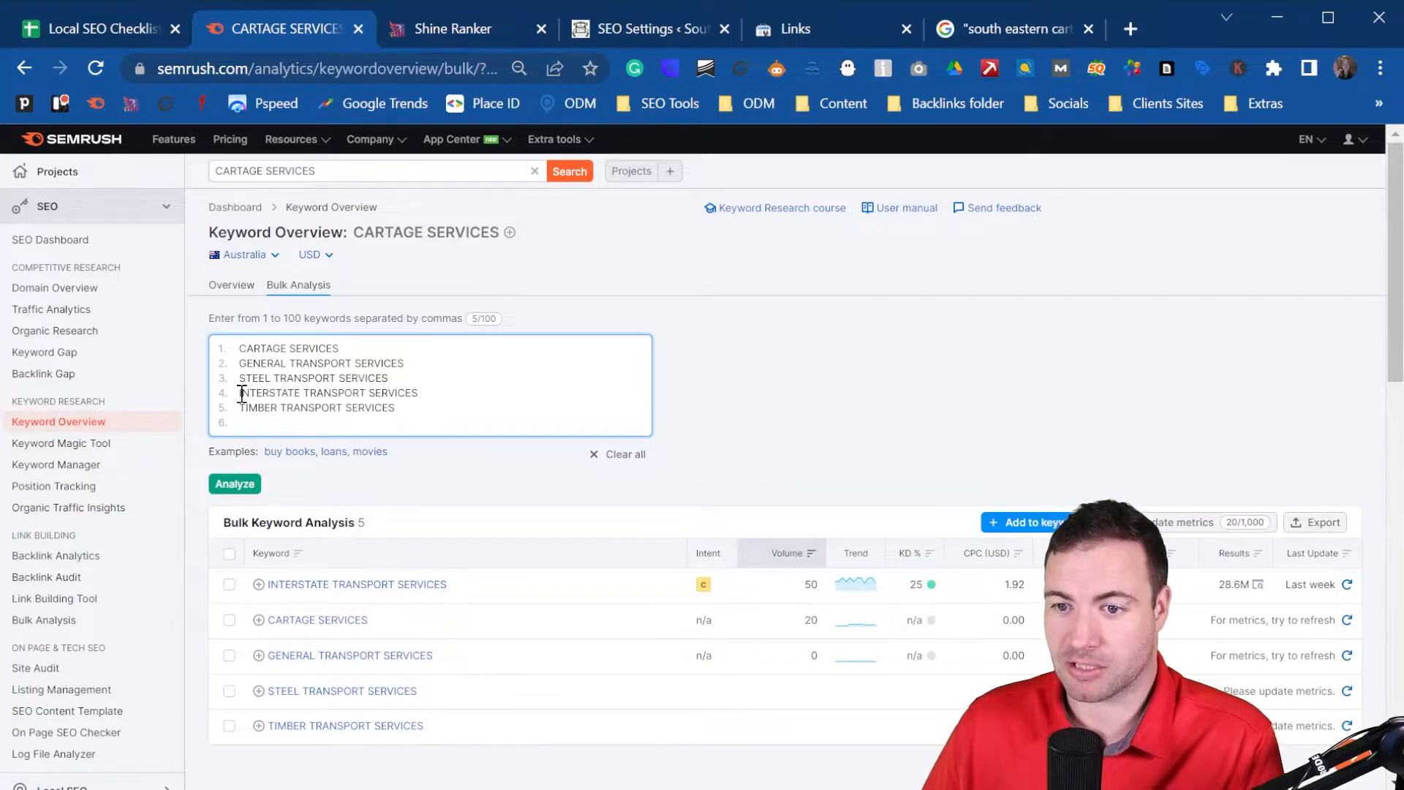
pyautogui.moveTo(239, 393); pyautogui.dragTo(378, 392)
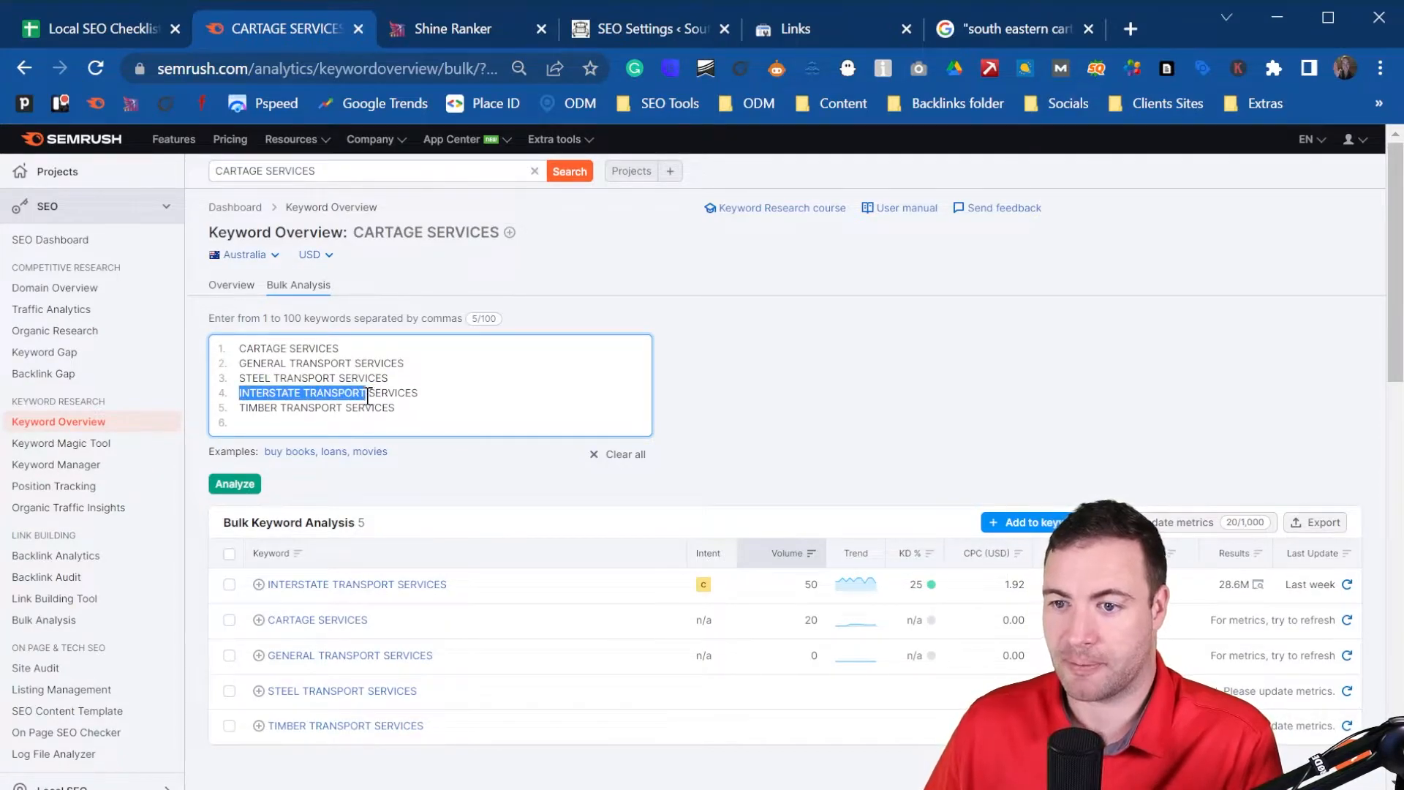
pyautogui.click(278, 423)
pyautogui.hotkey('ctrl', 'v')
pyautogui.press('Return')
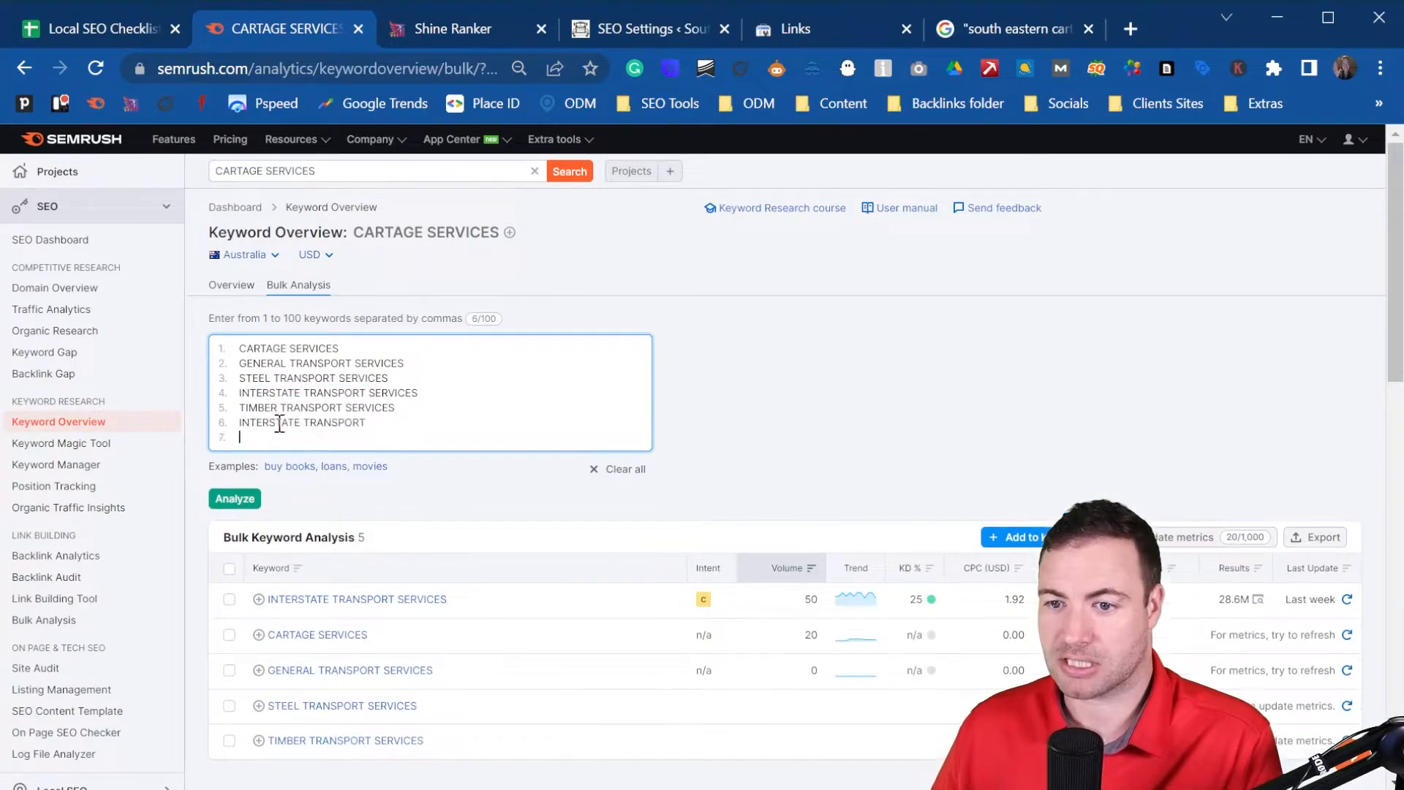
pyautogui.click(240, 504)
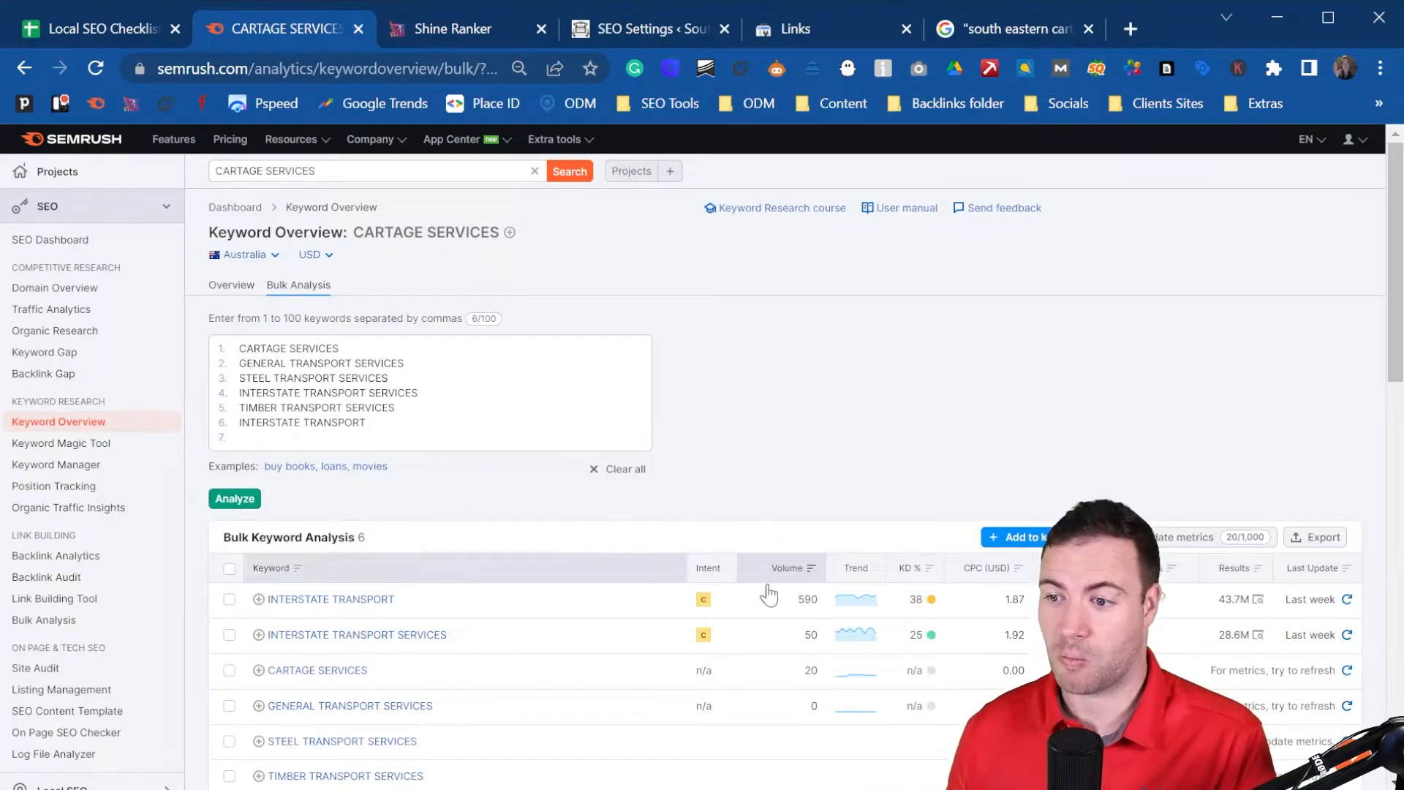
# - Examine the search volume and keyword difficulty of INTERSTATE TRANSPORT in the bulk results and open its keyword overview
pyautogui.moveTo(703, 599)
pyautogui.moveTo(758, 580)
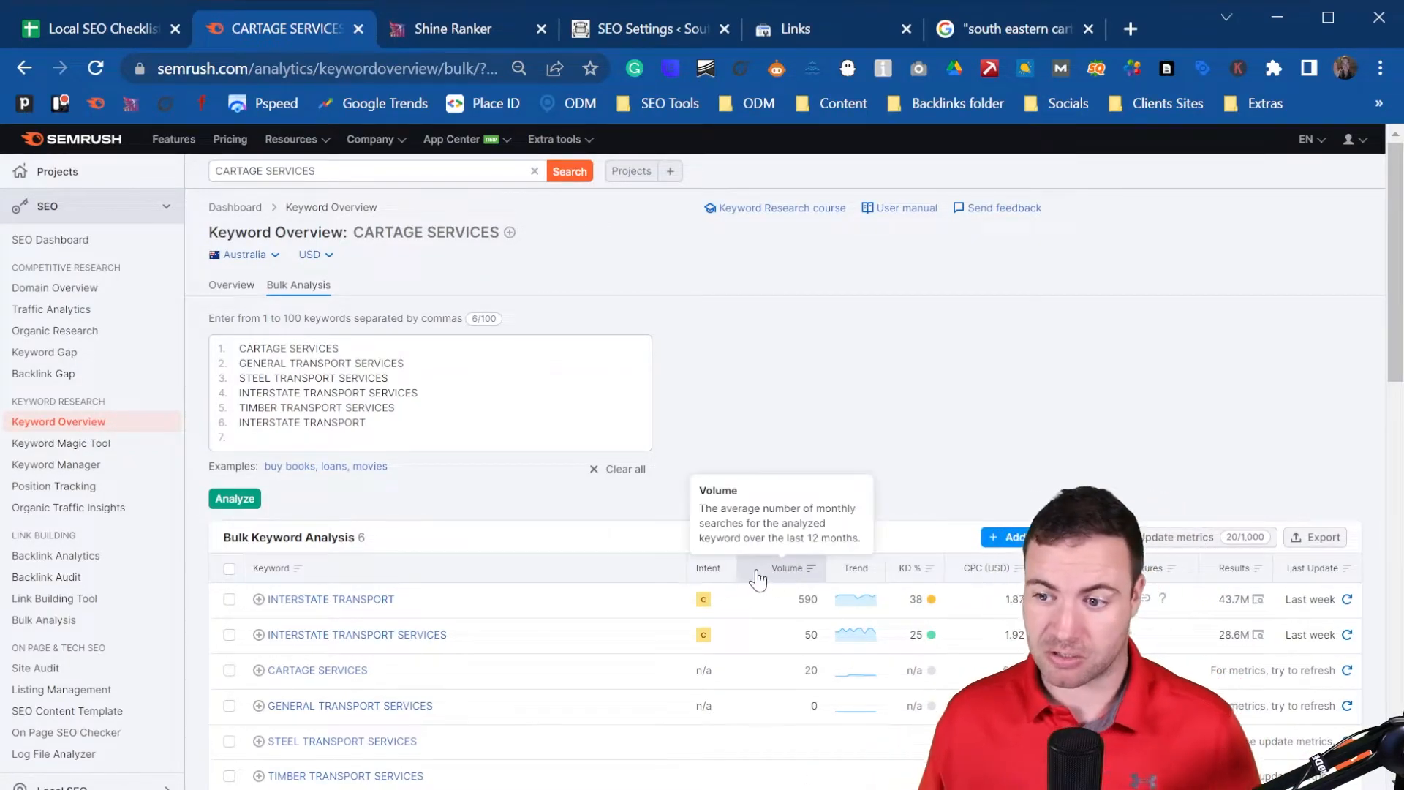
pyautogui.doubleClick(806, 602)
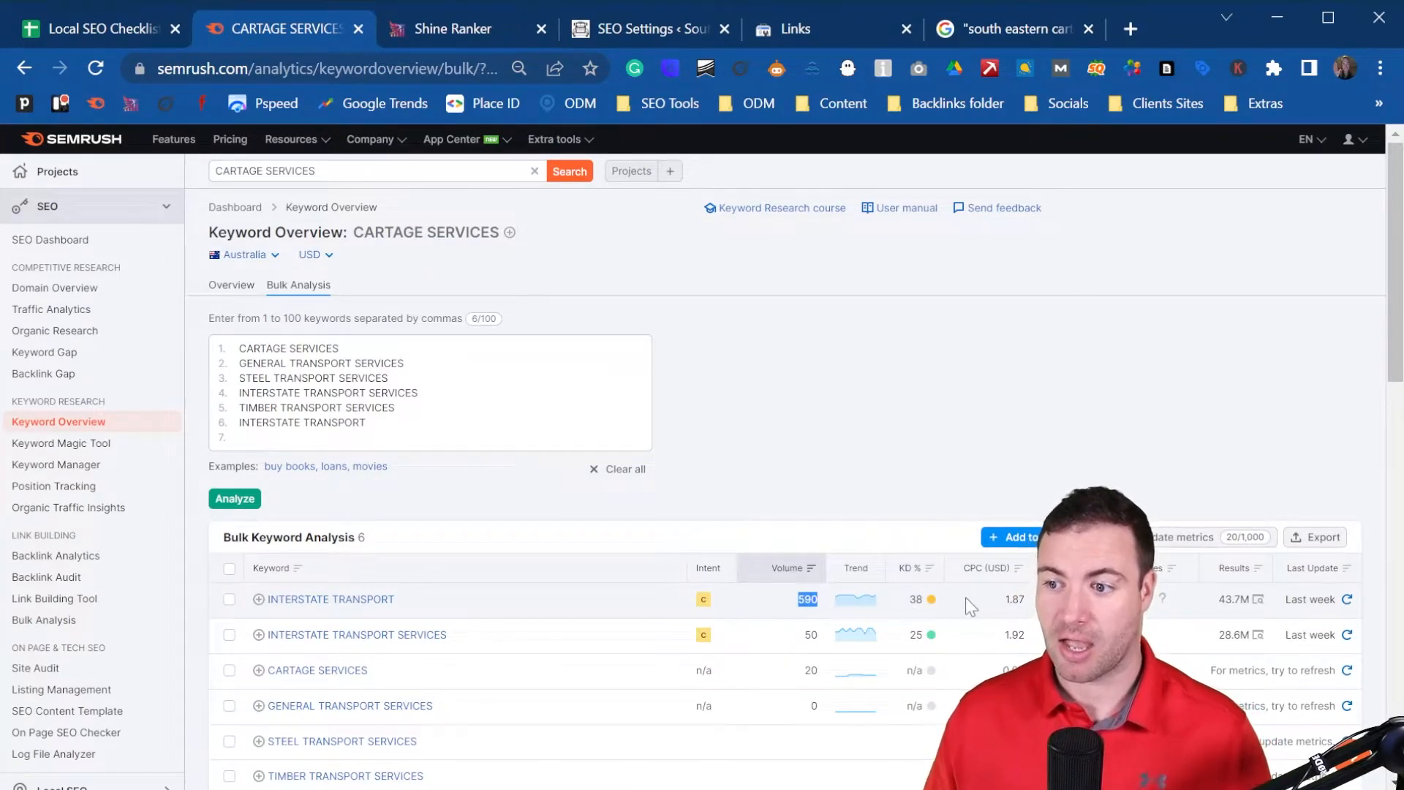
pyautogui.moveTo(931, 604)
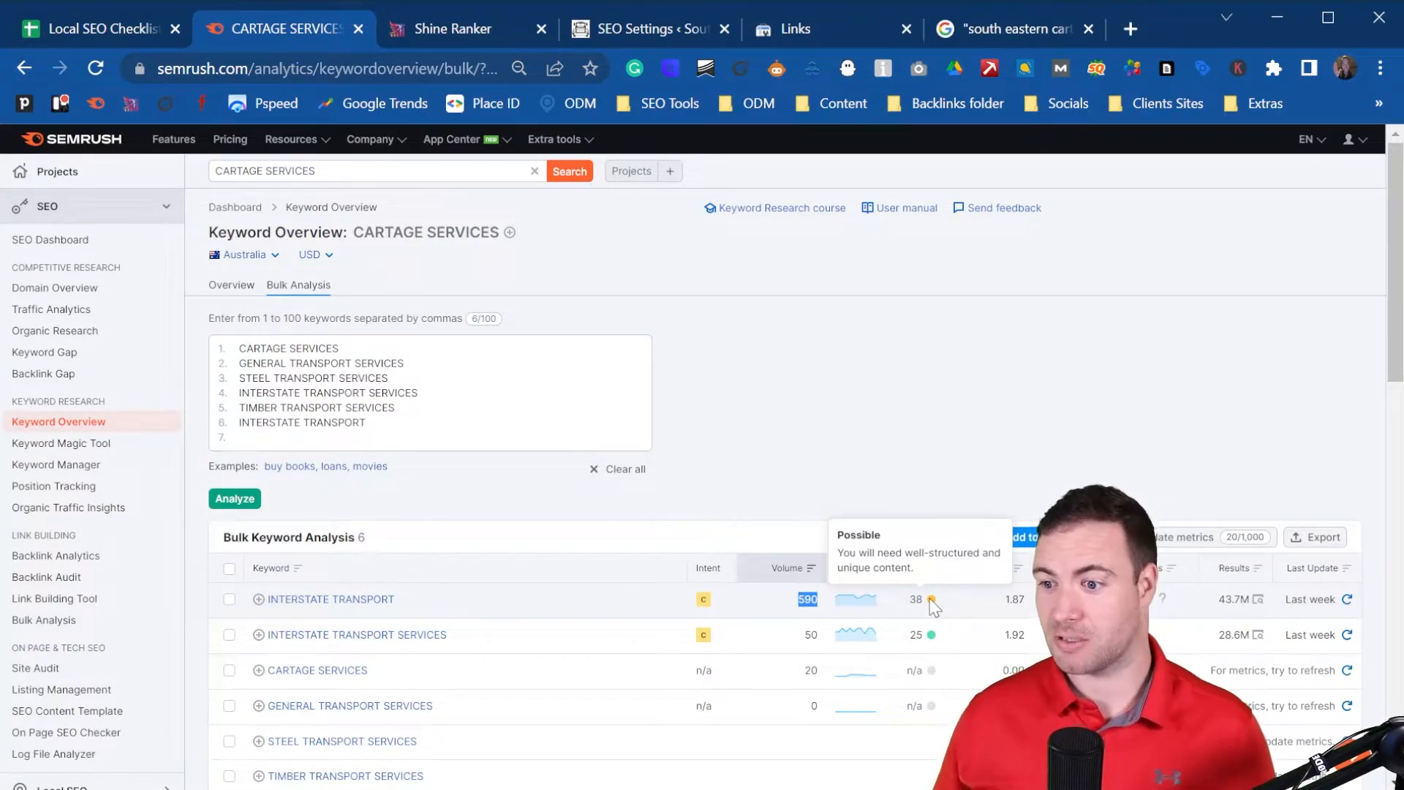
pyautogui.moveTo(939, 640)
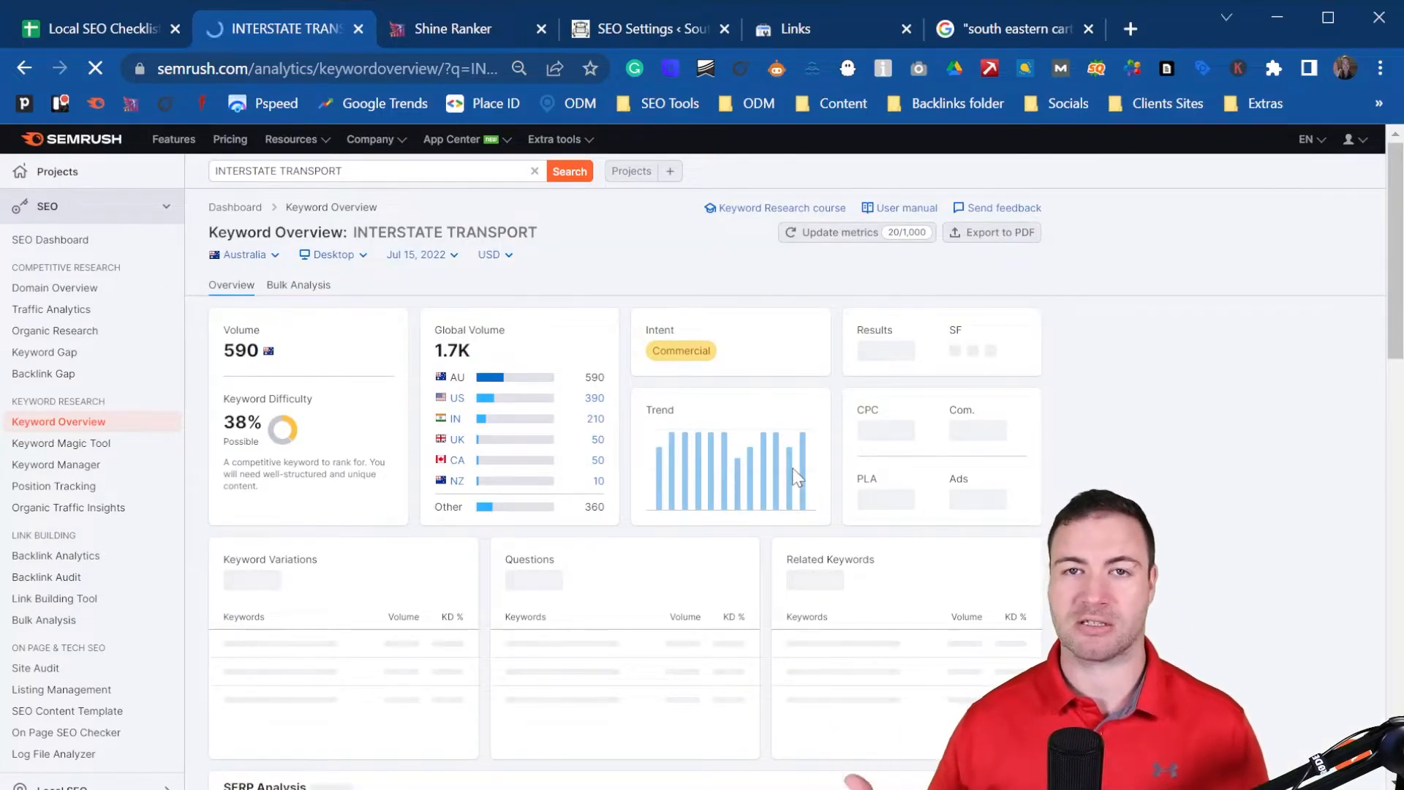
# - Review the related keyword lists and the top ten ranking pages in the SERP Analysis for INTERSTATE TRANSPORT
pyautogui.scroll(-2, 622, 567)
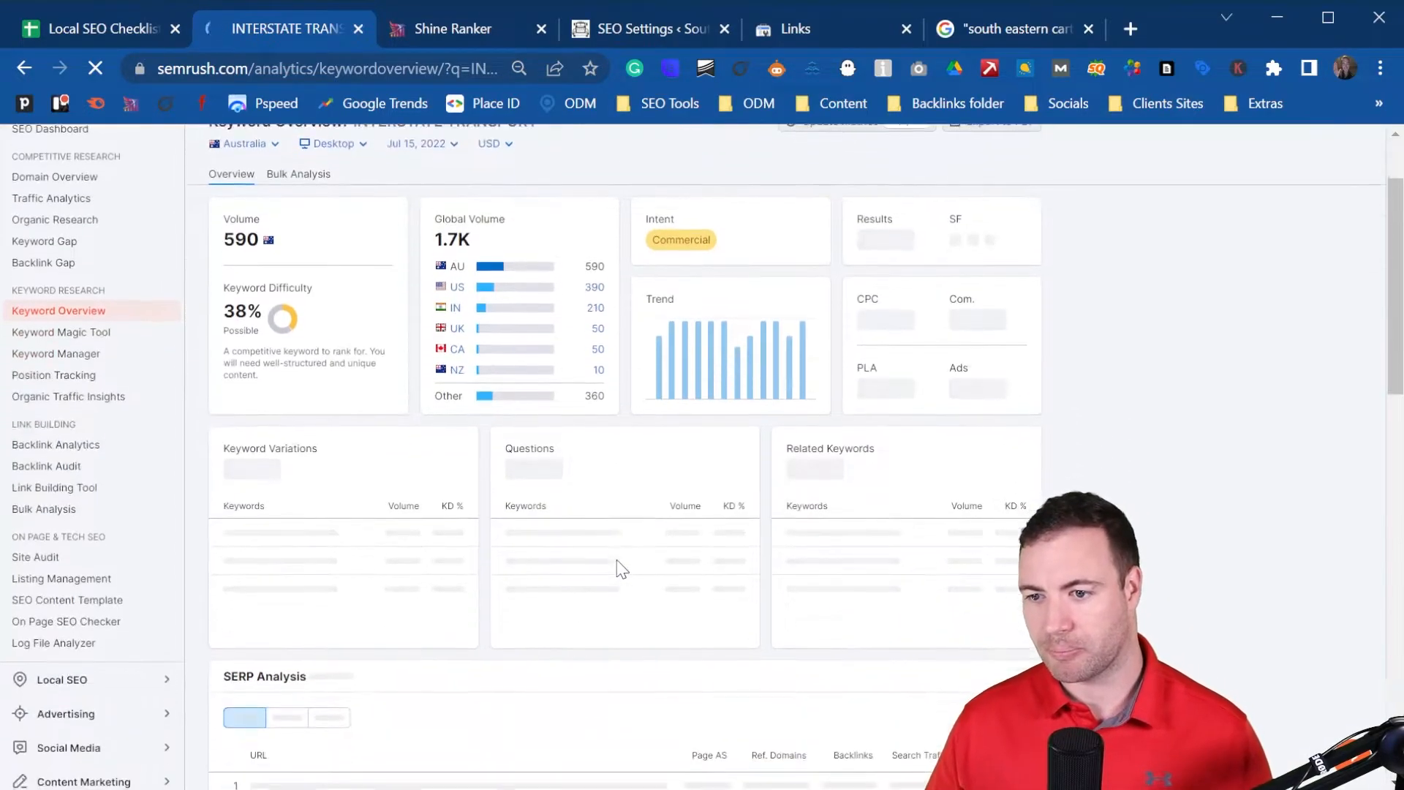
pyautogui.scroll(-2, 607, 555)
pyautogui.scroll(-3, 599, 545)
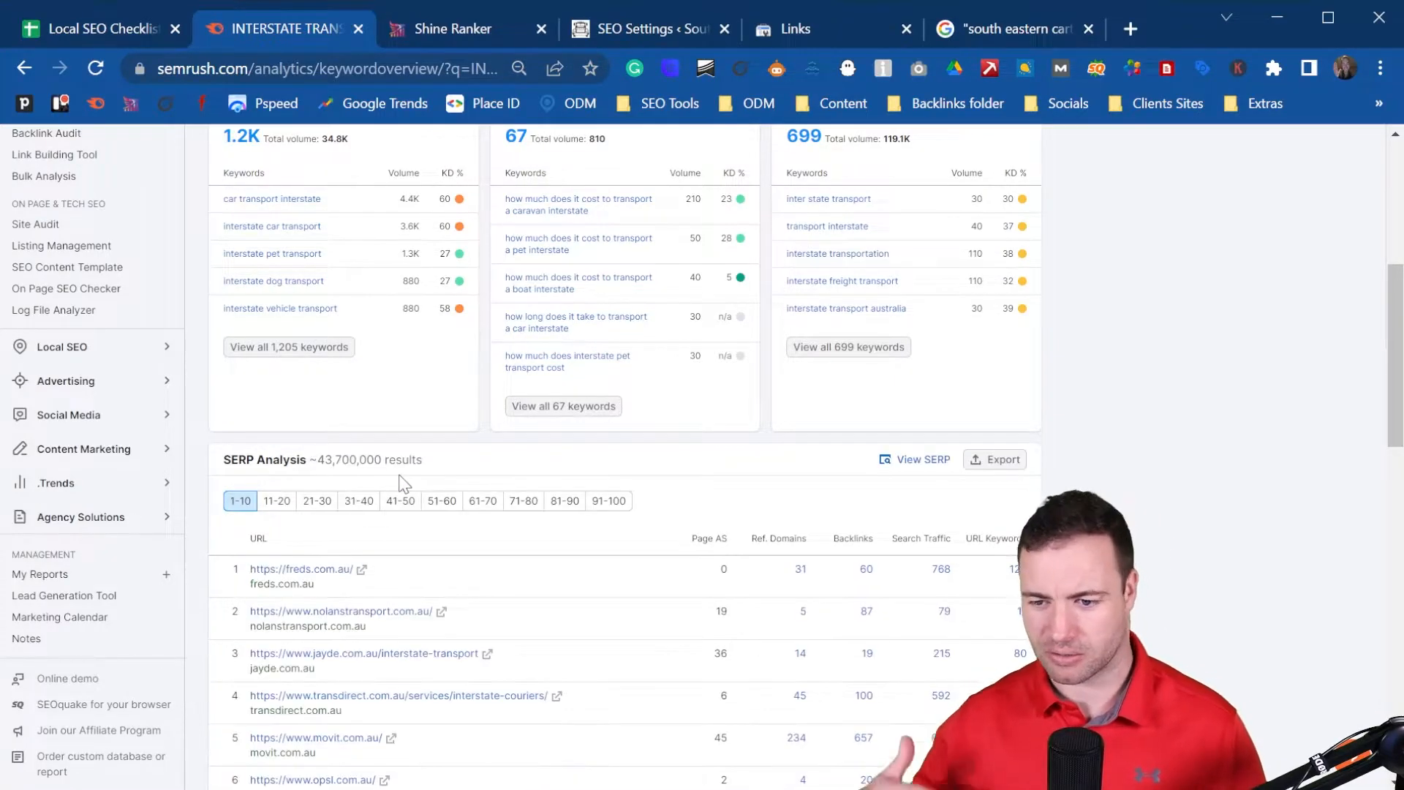
pyautogui.scroll(-2, 479, 482)
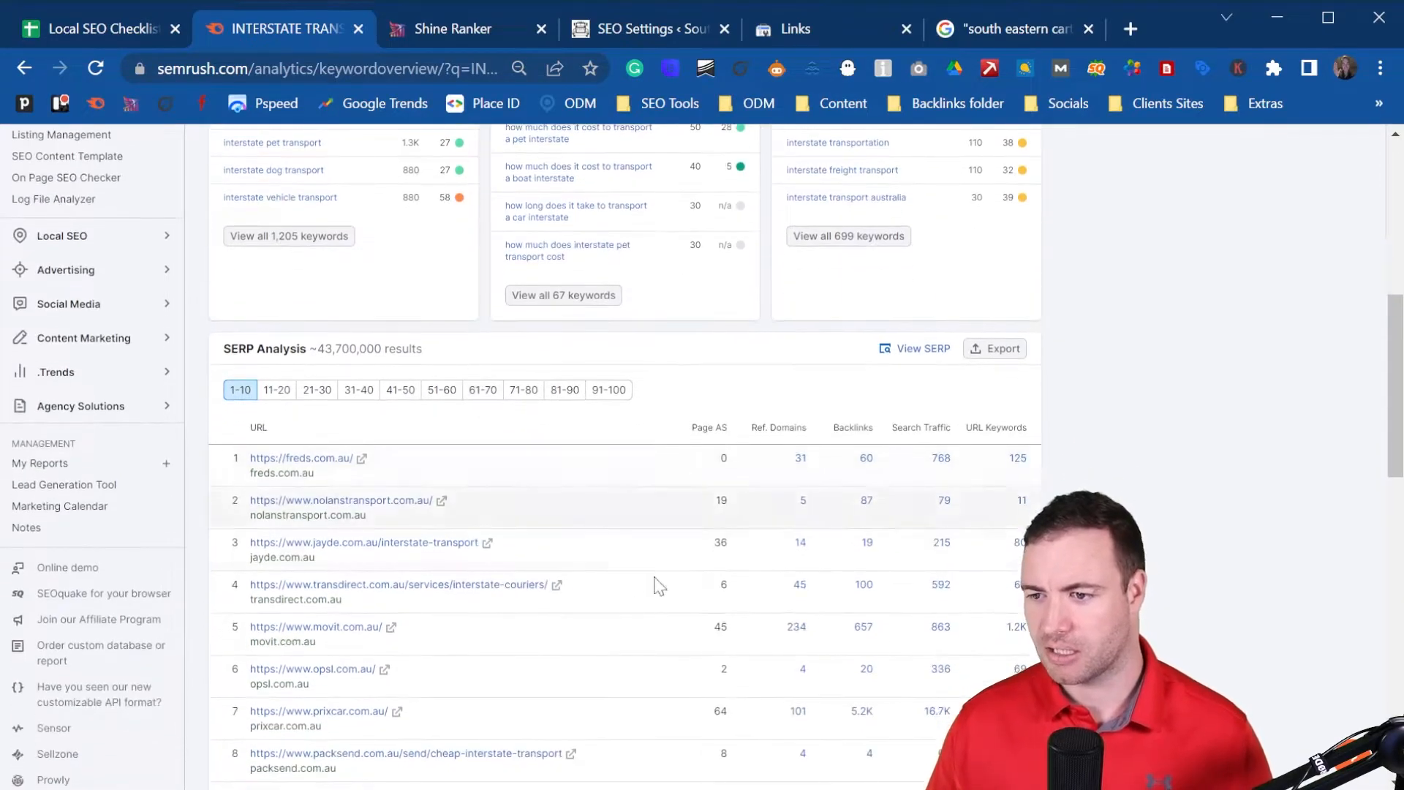
pyautogui.scroll(-2, 617, 476)
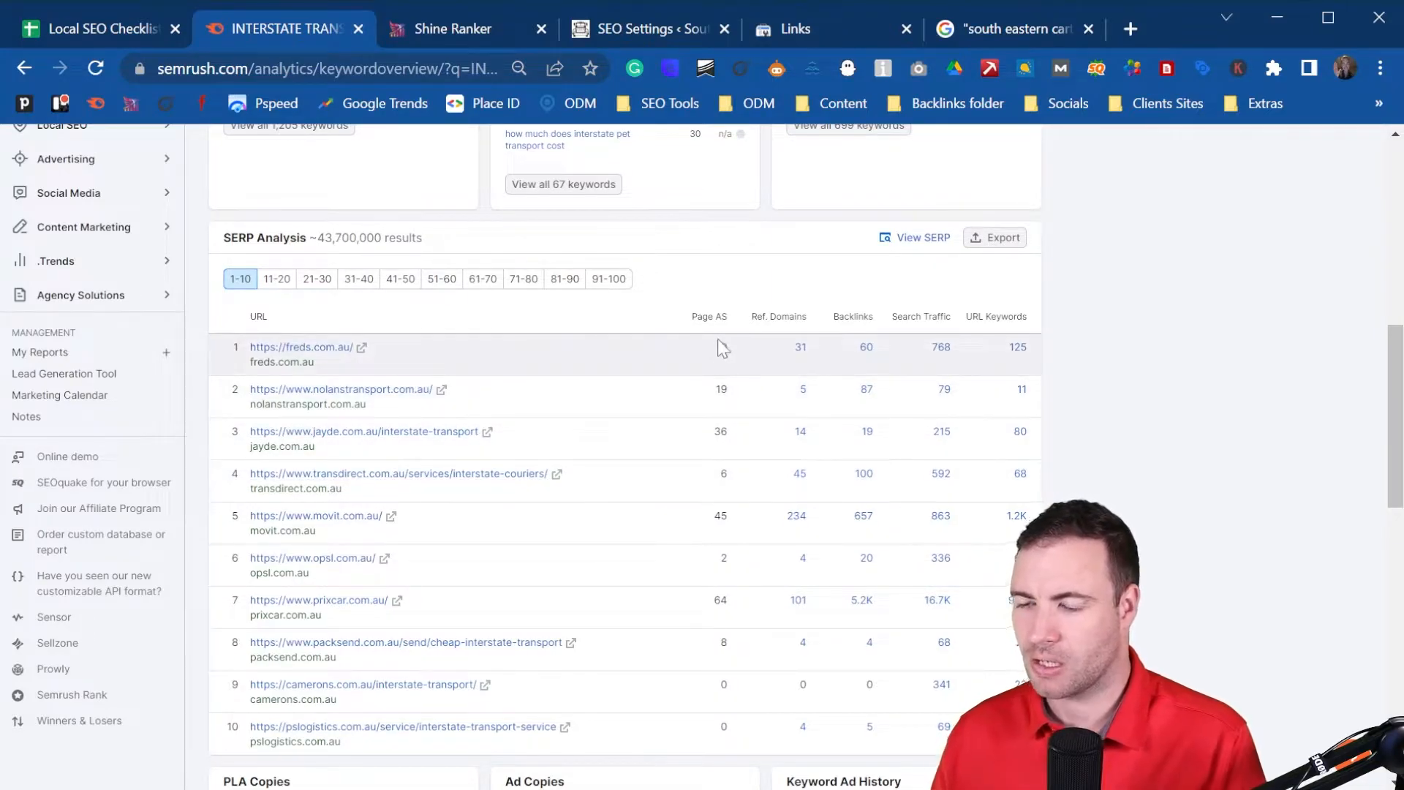
# - Open the first-ranked freds.com.au site from the SERP Analysis in a separate tab and copy its web address
pyautogui.moveTo(705, 320)
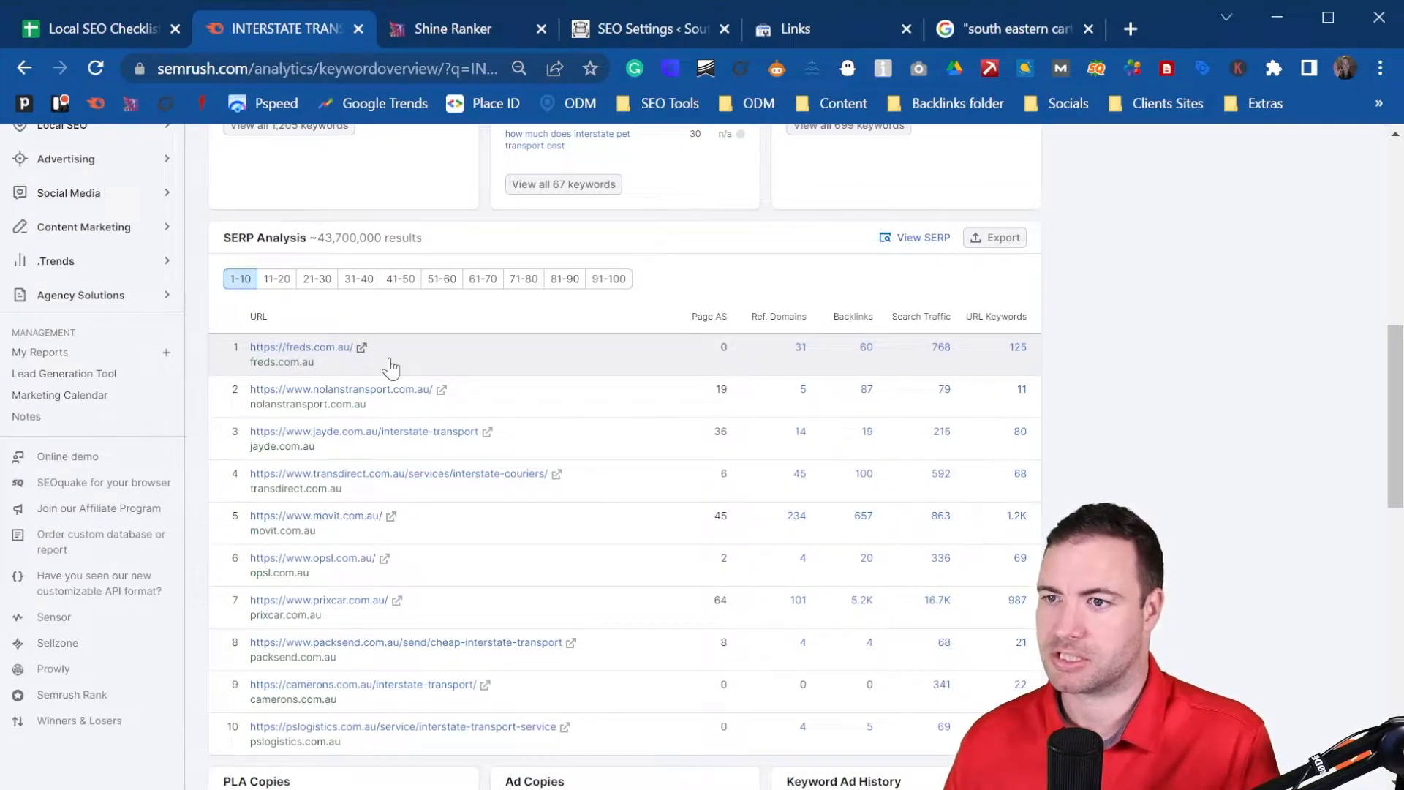
pyautogui.middleClick(362, 348)
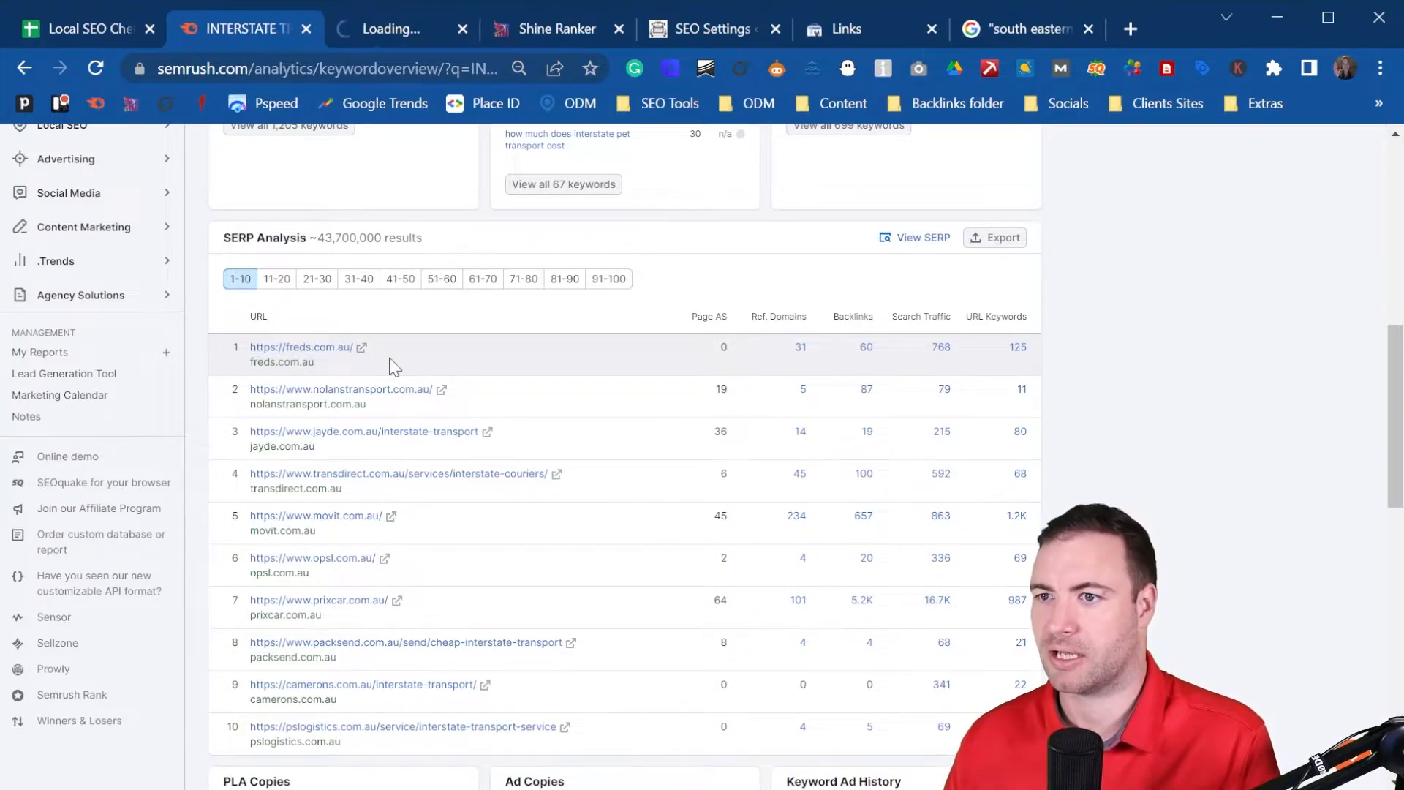
pyautogui.click(364, 24)
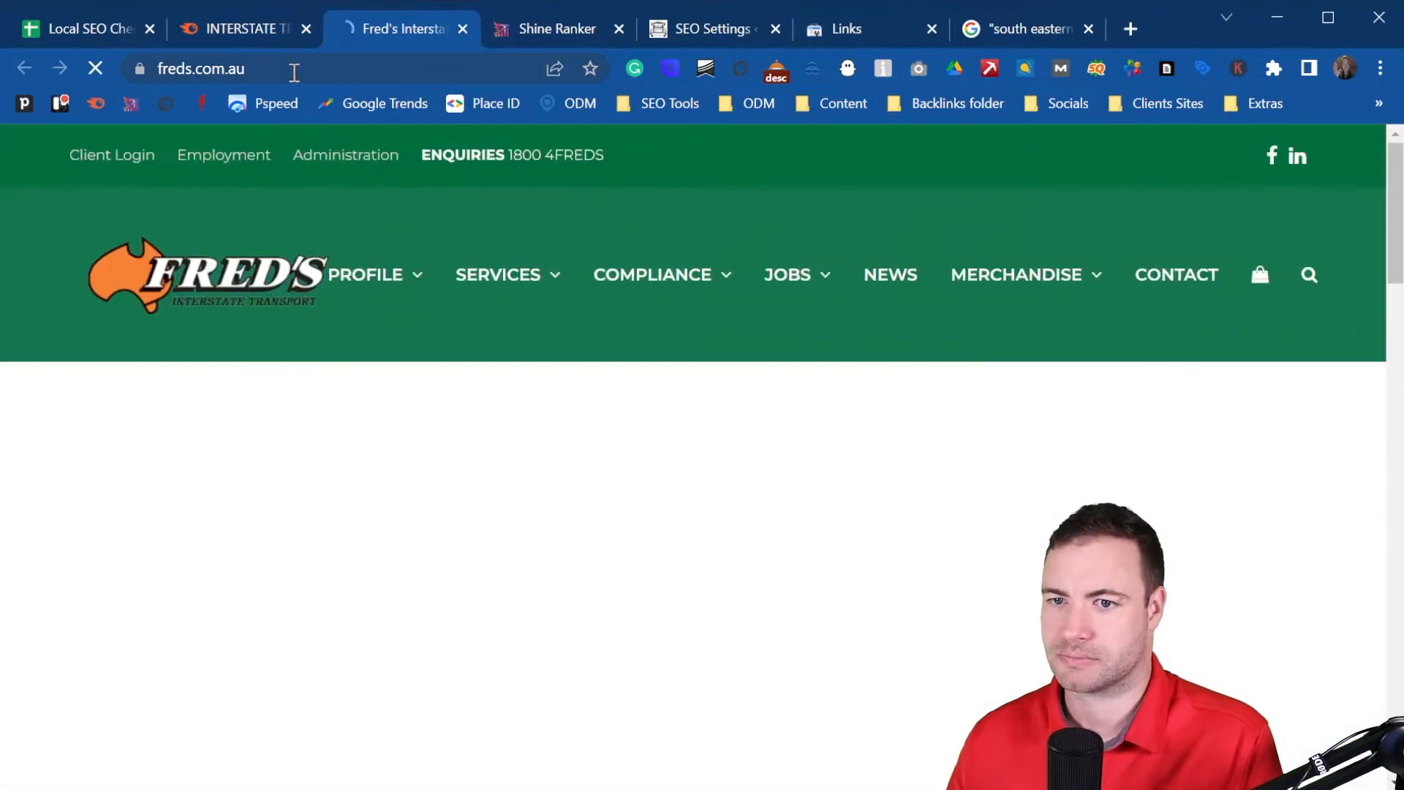
pyautogui.click(295, 69)
pyautogui.hotkey('ctrl', 'c')
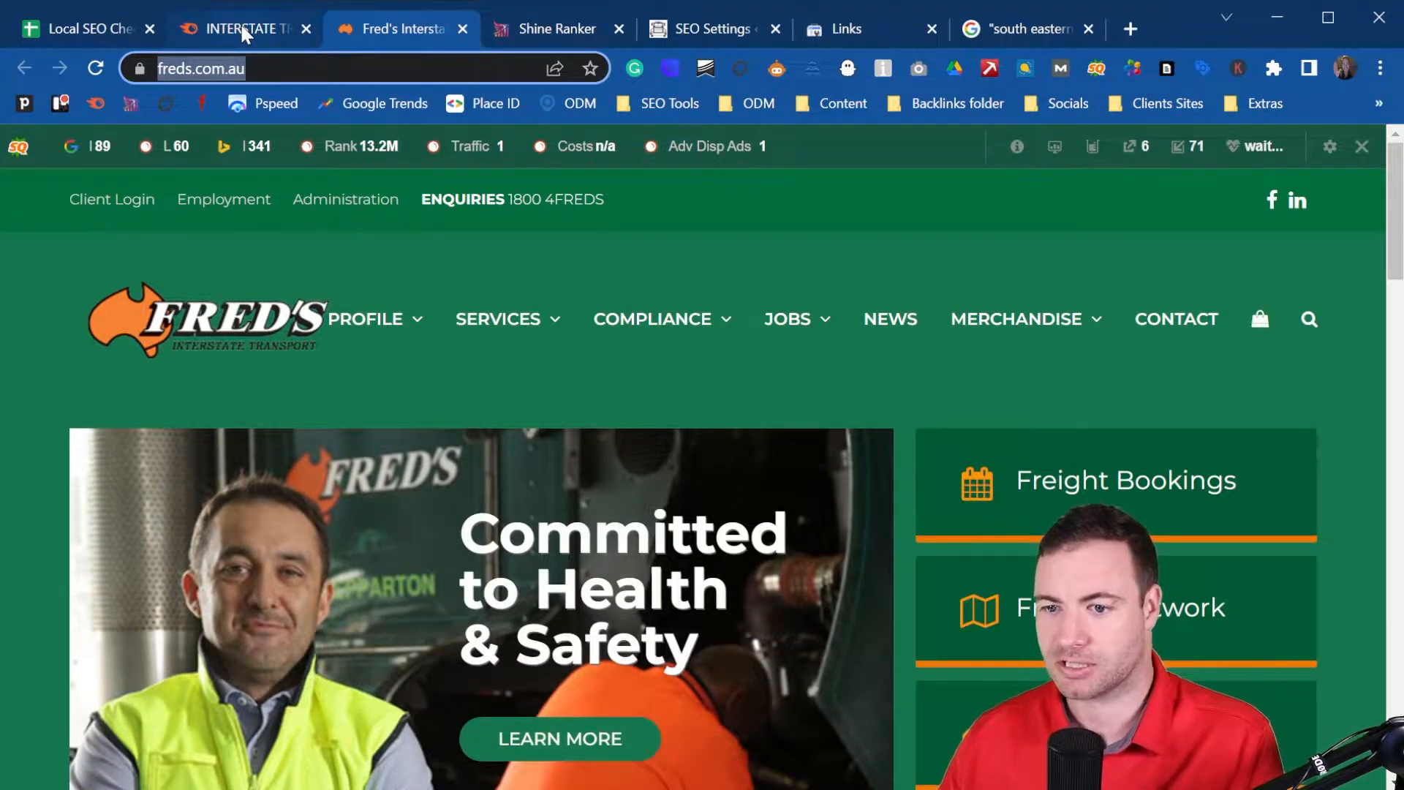
pyautogui.click(240, 22)
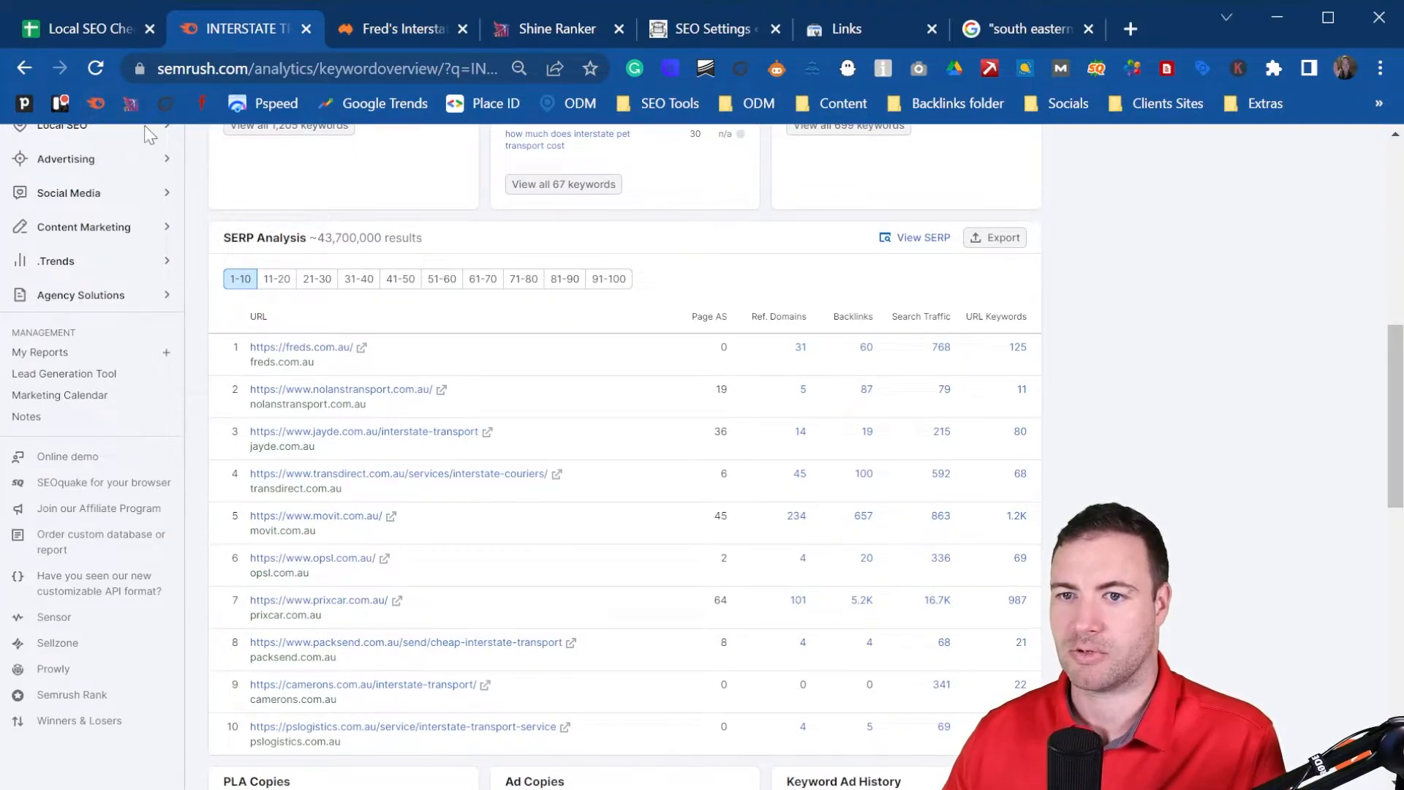
pyautogui.middleClick(96, 104)
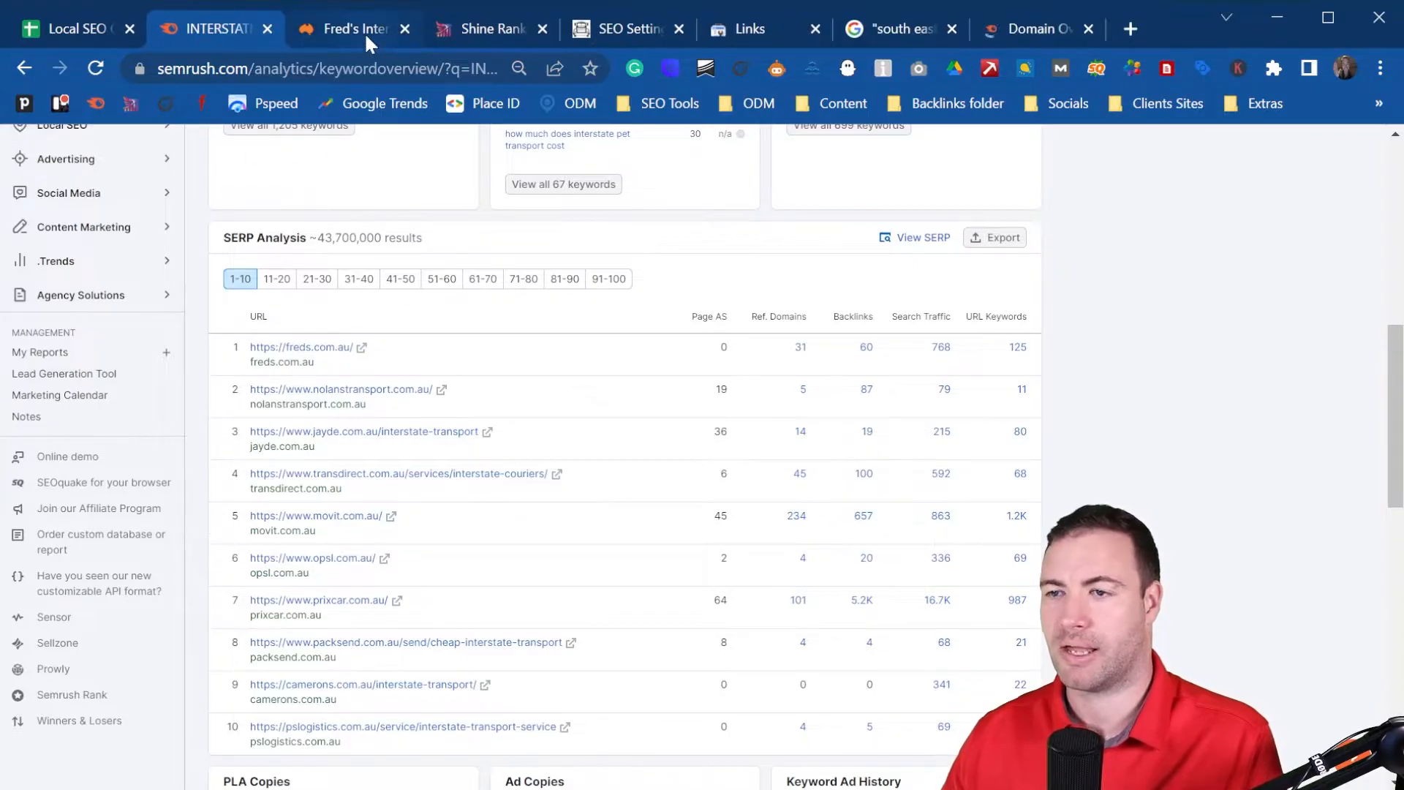
pyautogui.click(1002, 28)
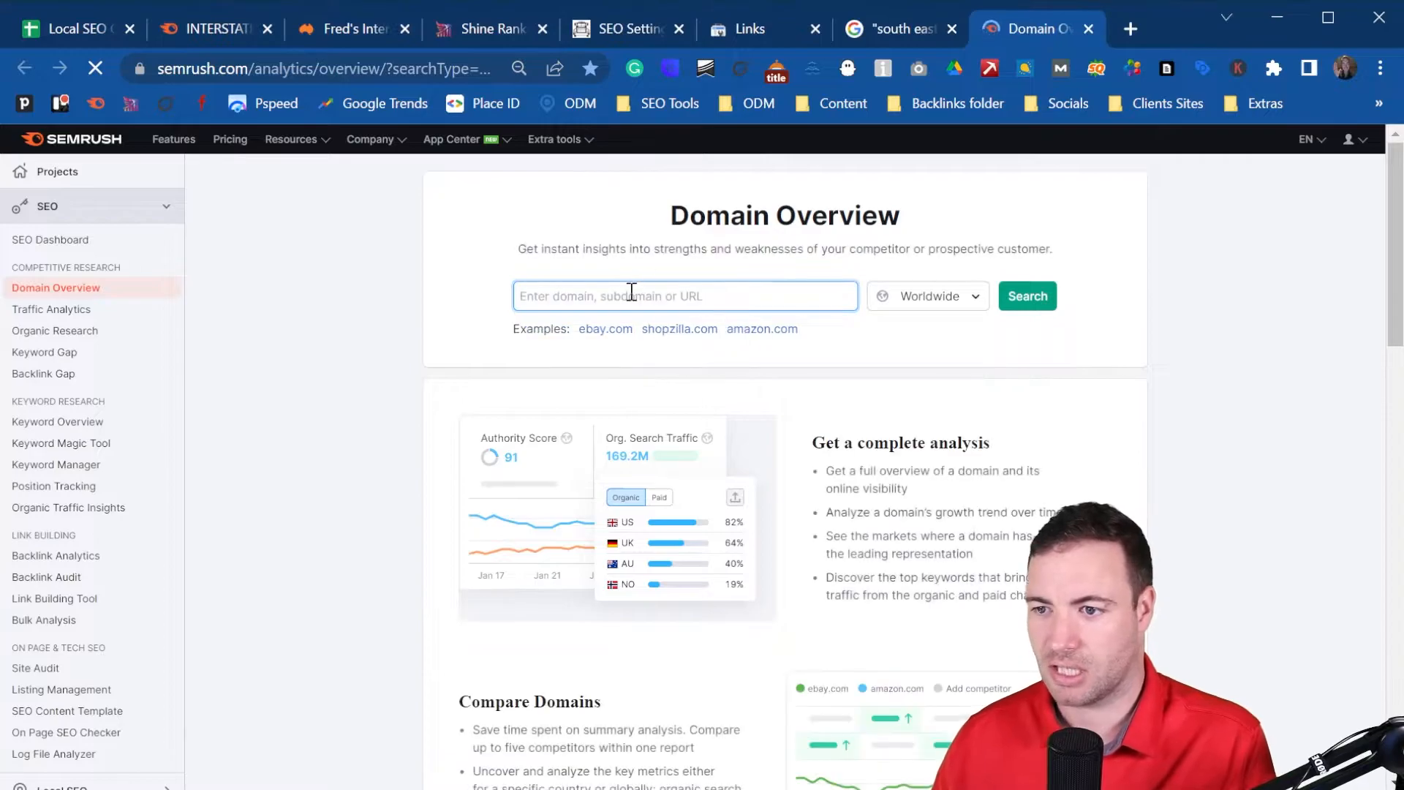
pyautogui.hotkey('ctrl', 'v')
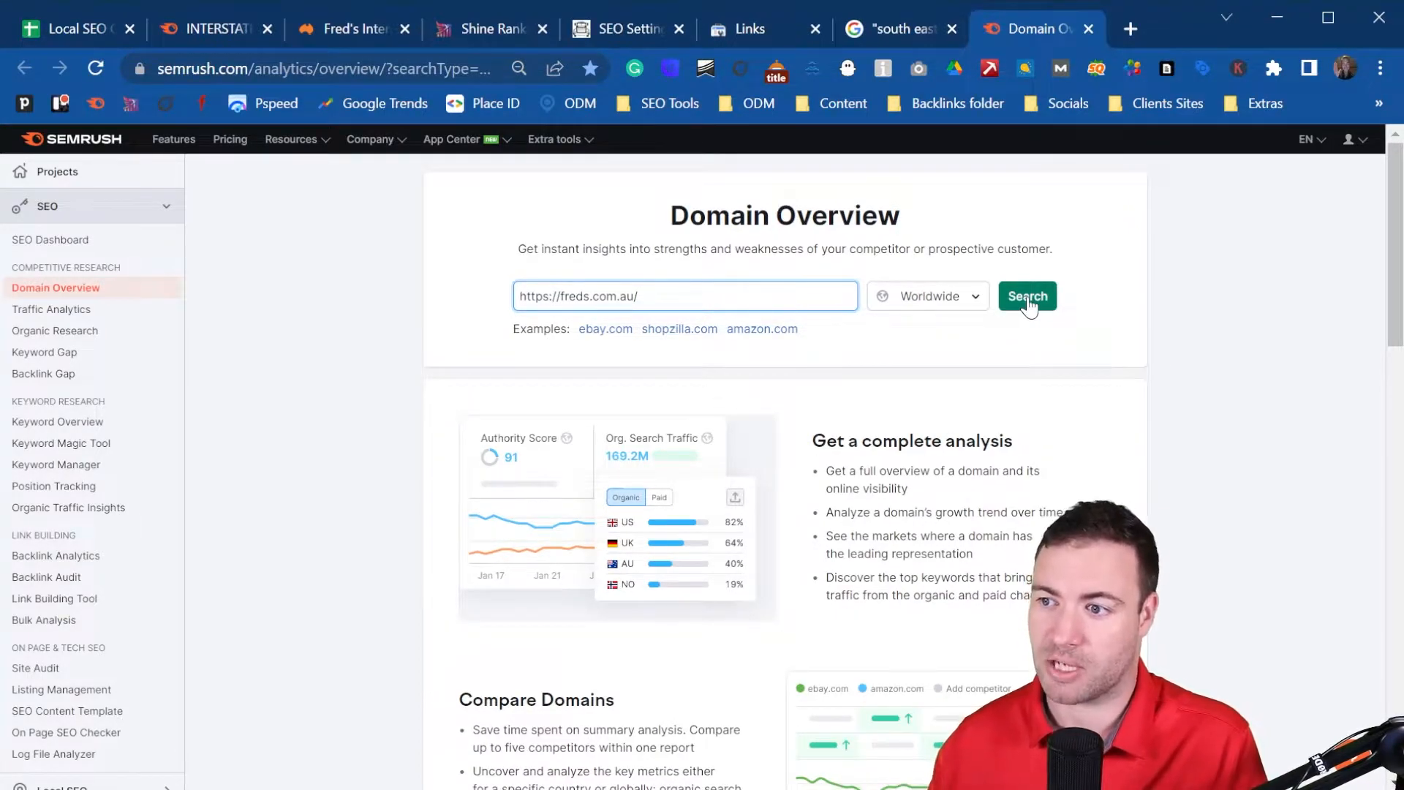
pyautogui.click(1028, 298)
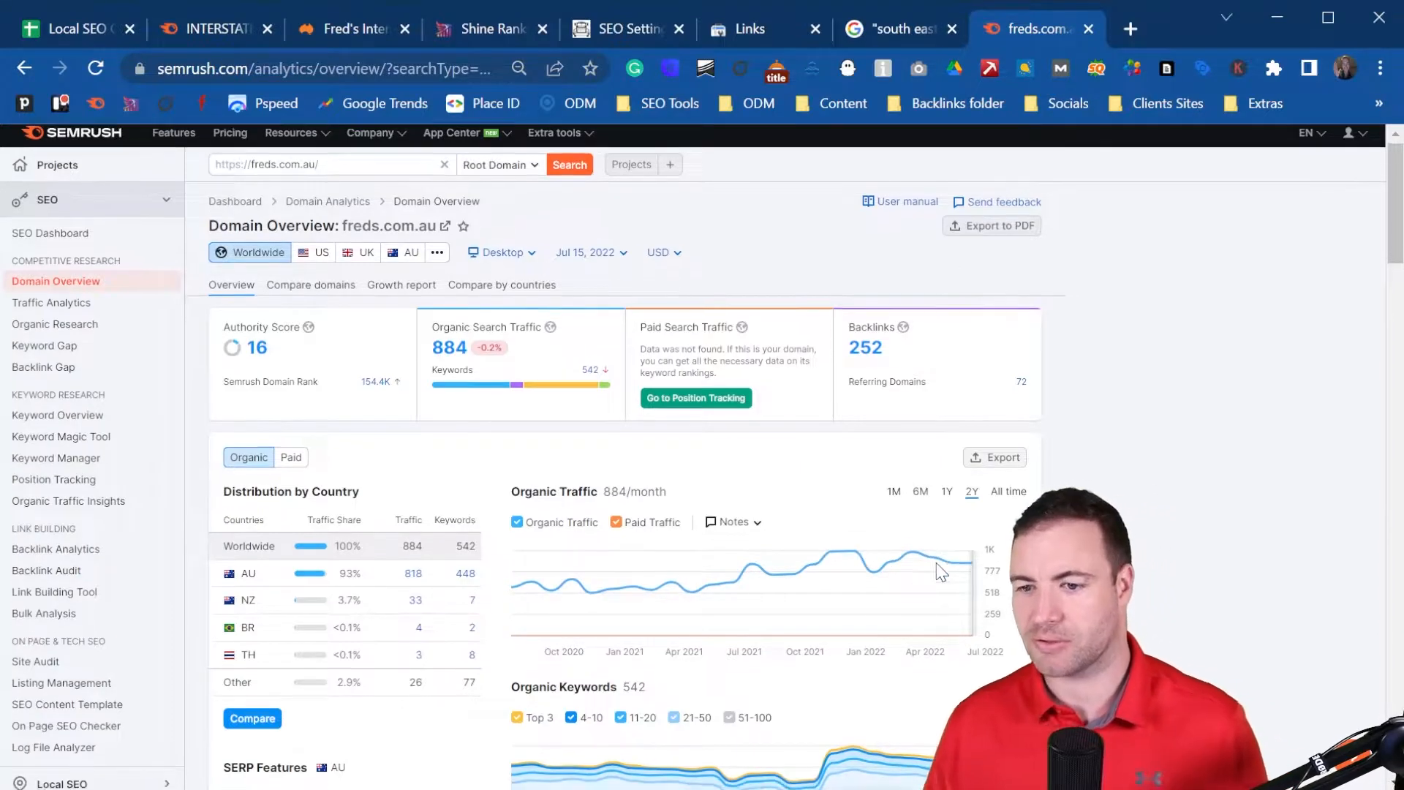
# - Review the organic traffic trend, organic keywords, top organic keywords and position distribution for freds.com.au in the Domain Overview
pyautogui.scroll(-1, 919, 508)
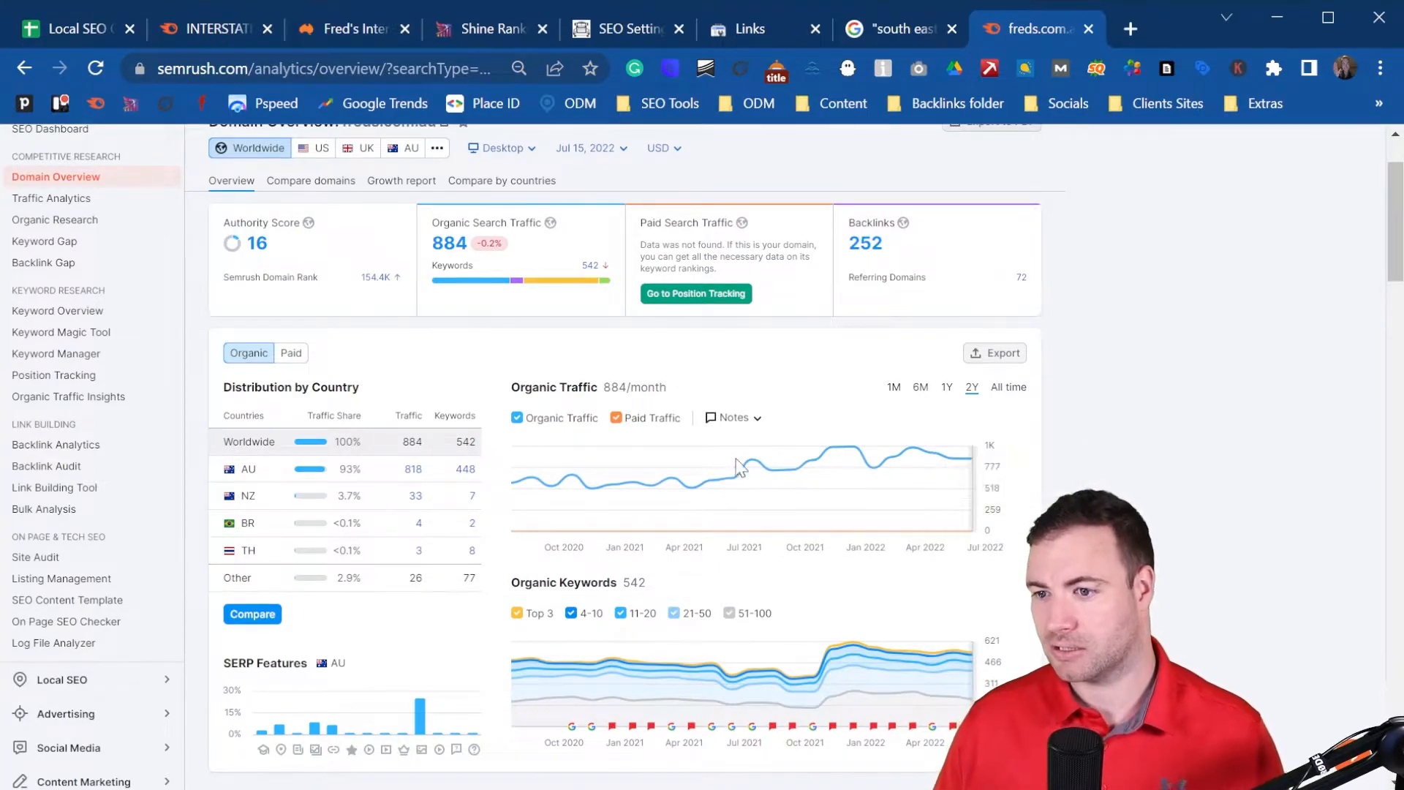
pyautogui.moveTo(605, 501)
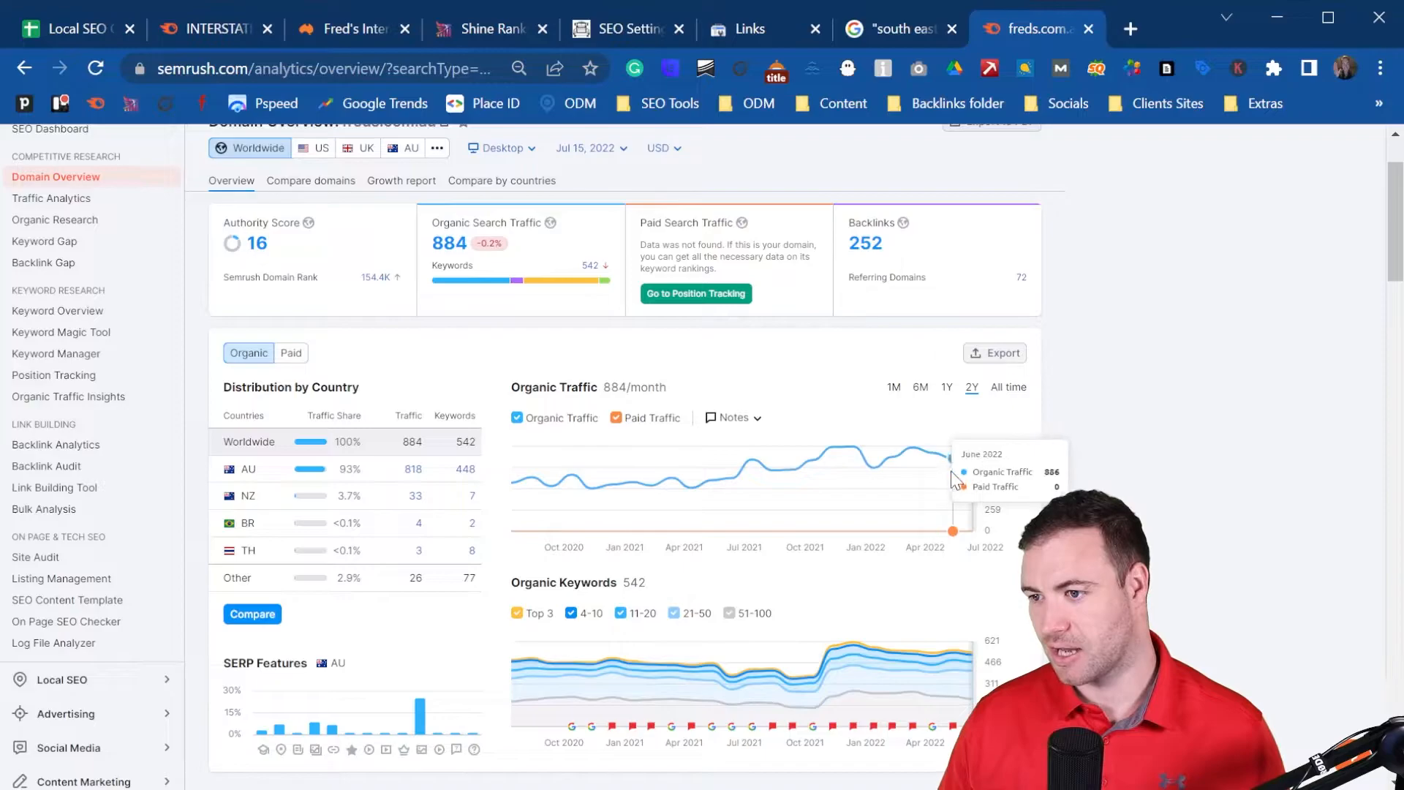
pyautogui.scroll(-2, 969, 633)
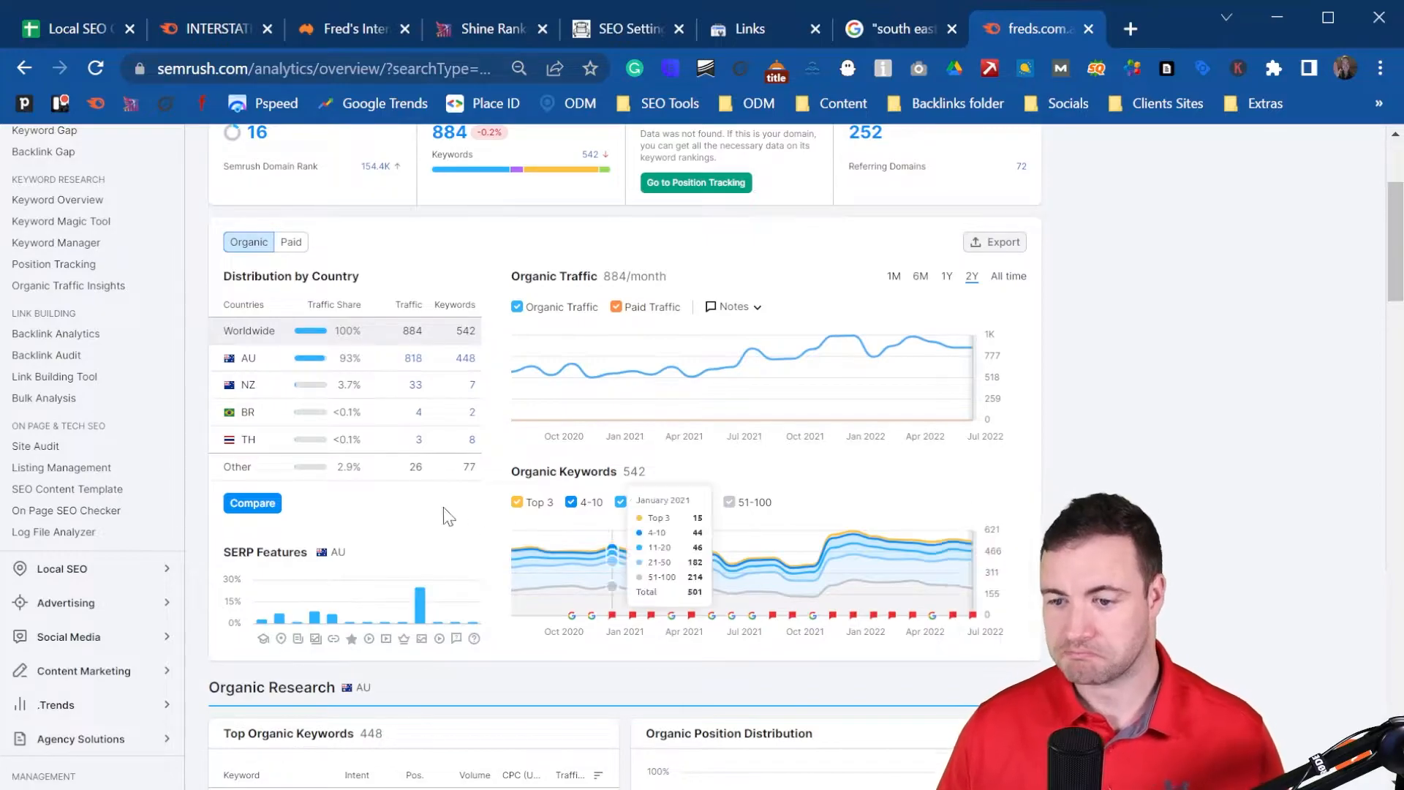
pyautogui.scroll(-3, 512, 490)
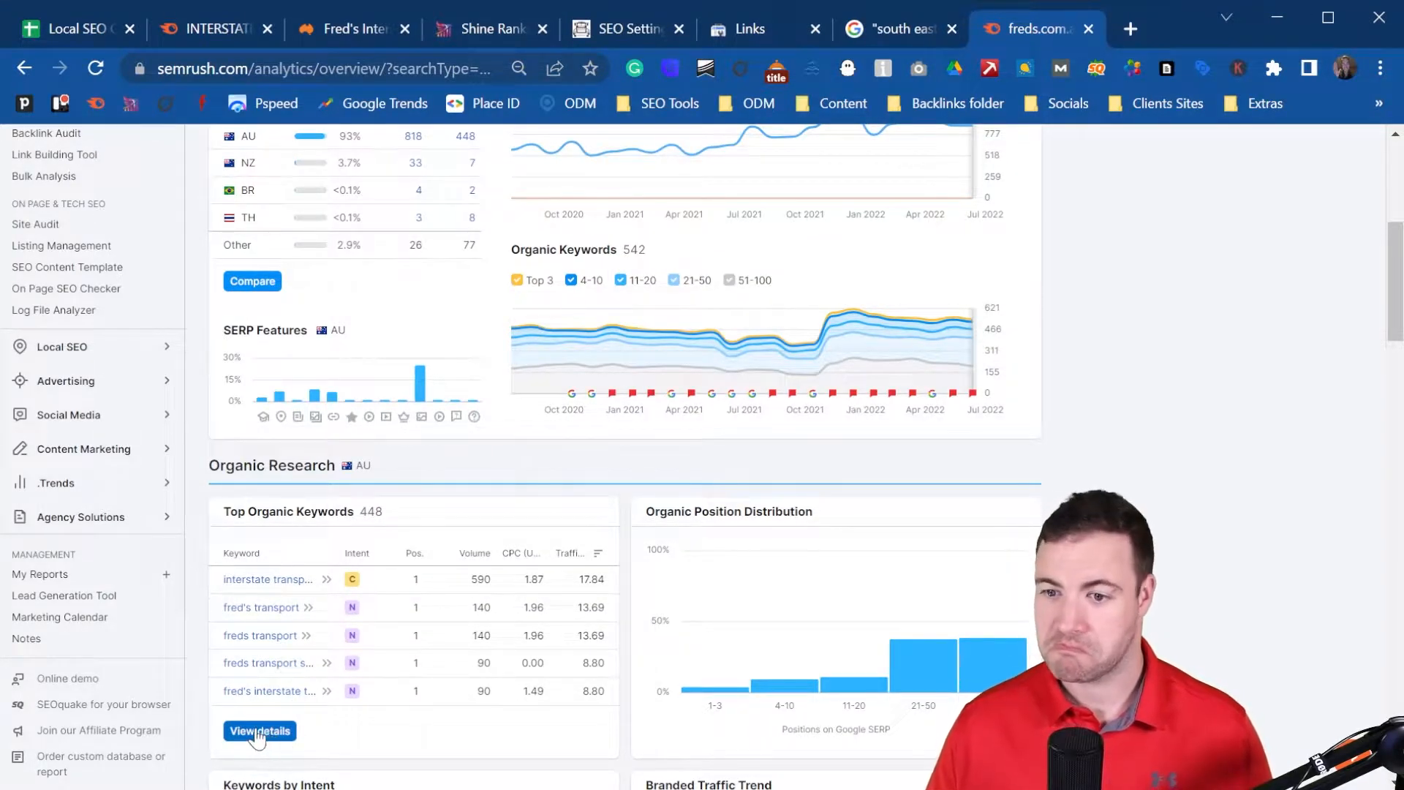
pyautogui.scroll(6, 373, 547)
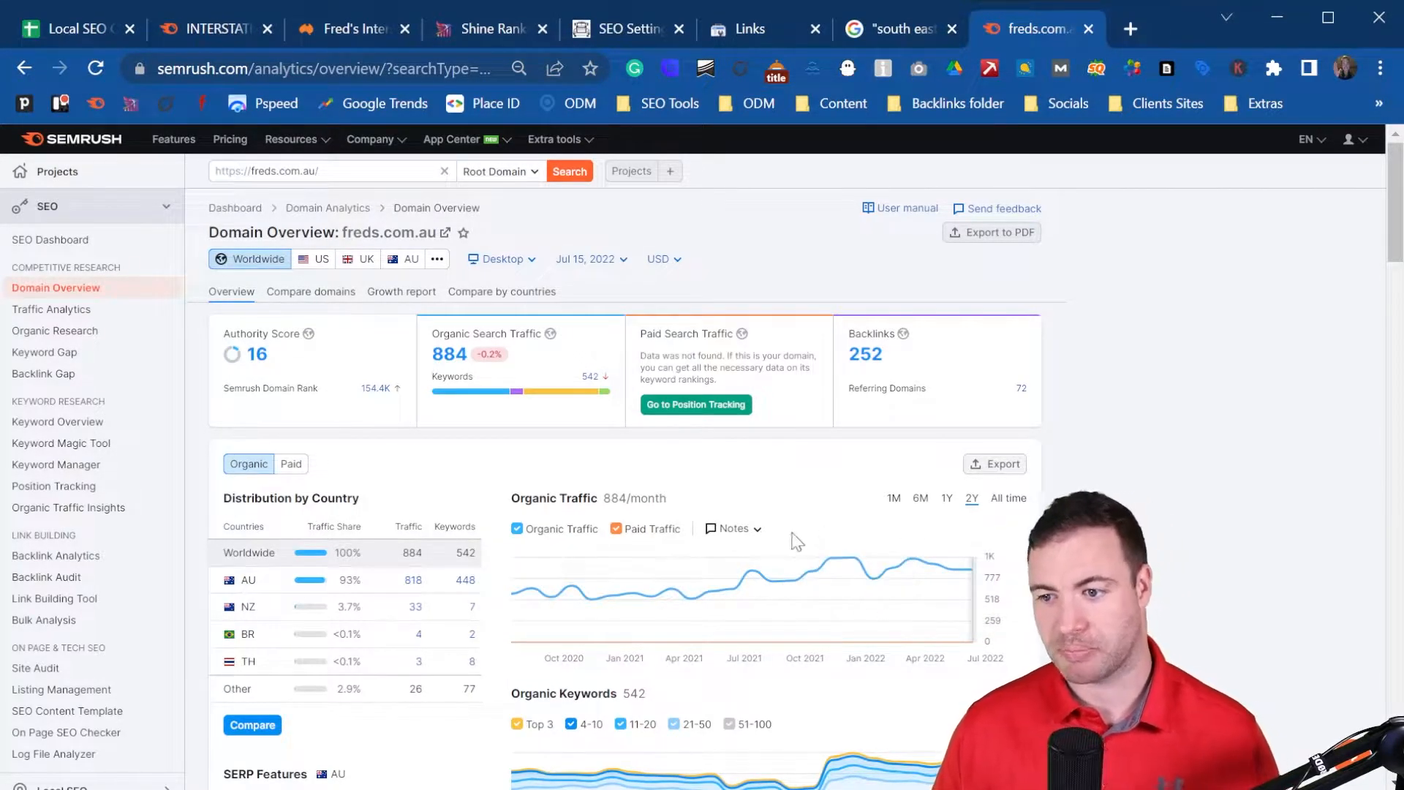
pyautogui.scroll(-3, 724, 615)
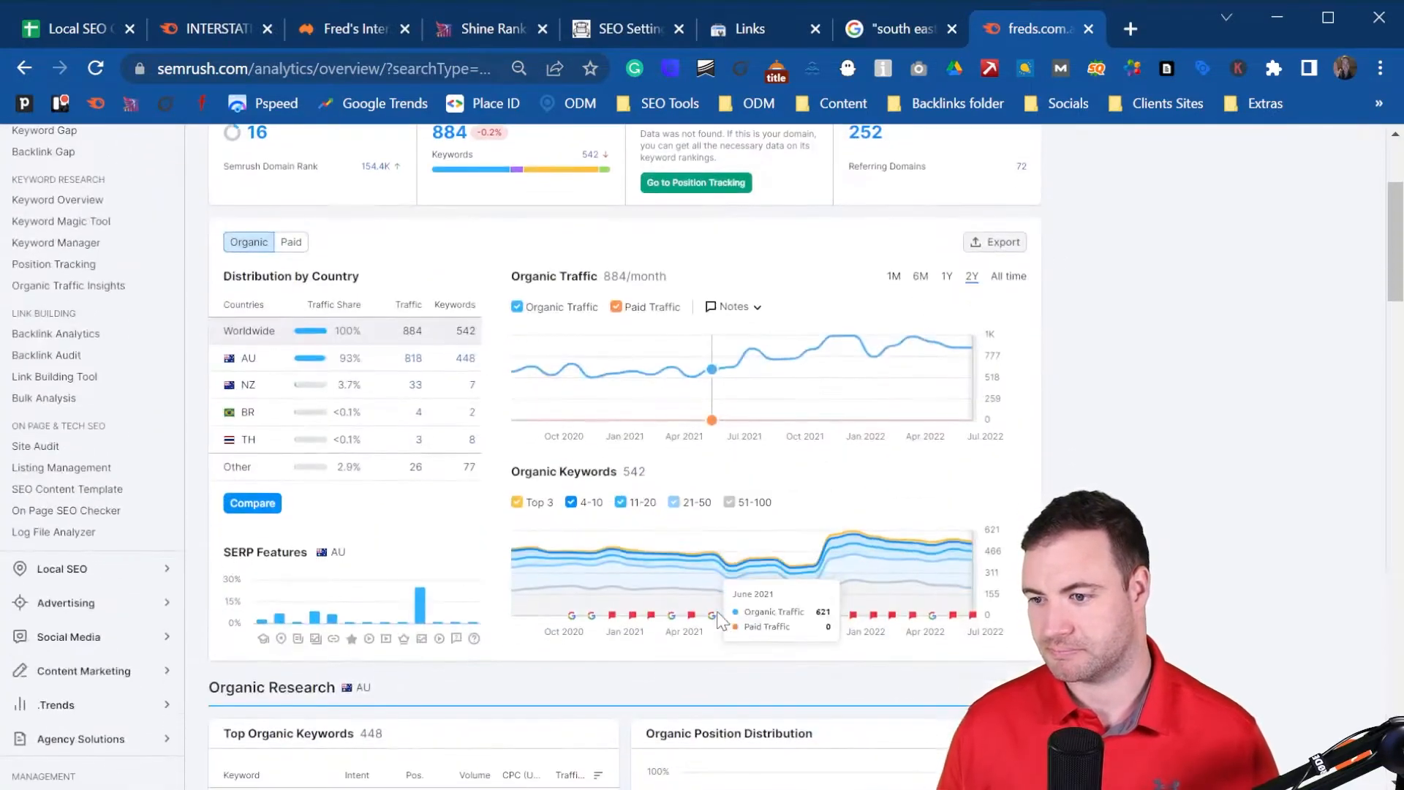
pyautogui.scroll(-1, 592, 559)
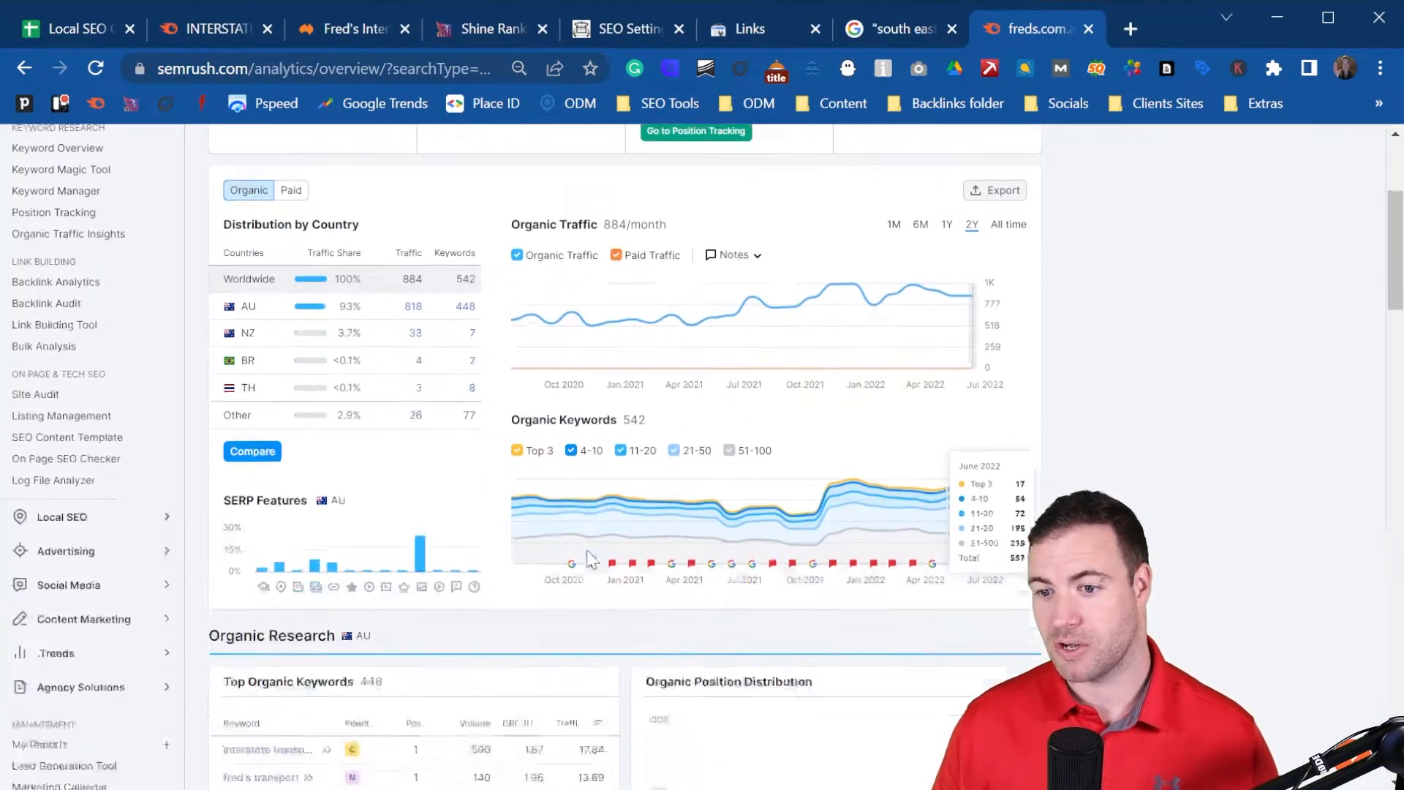
pyautogui.scroll(-3, 592, 559)
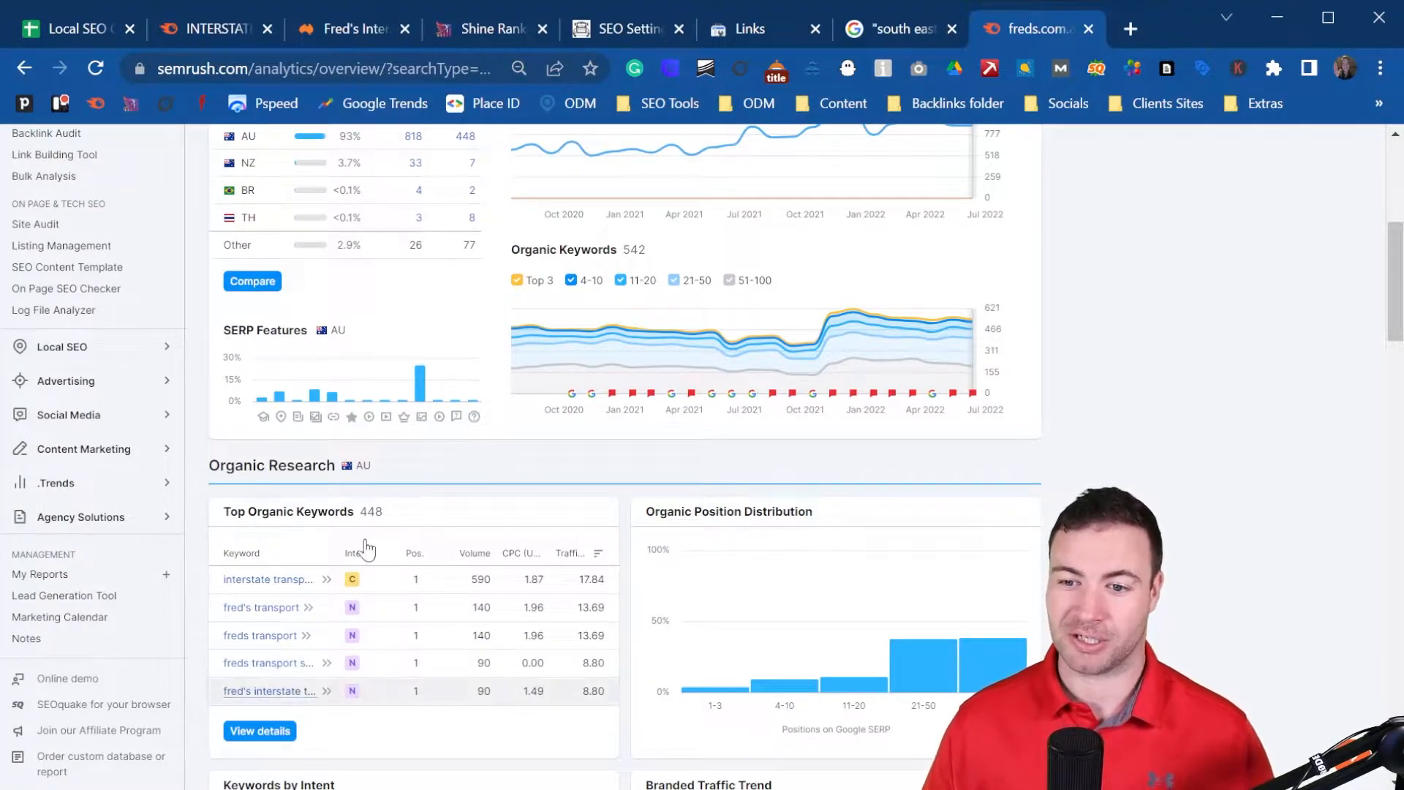
pyautogui.scroll(-3, 330, 649)
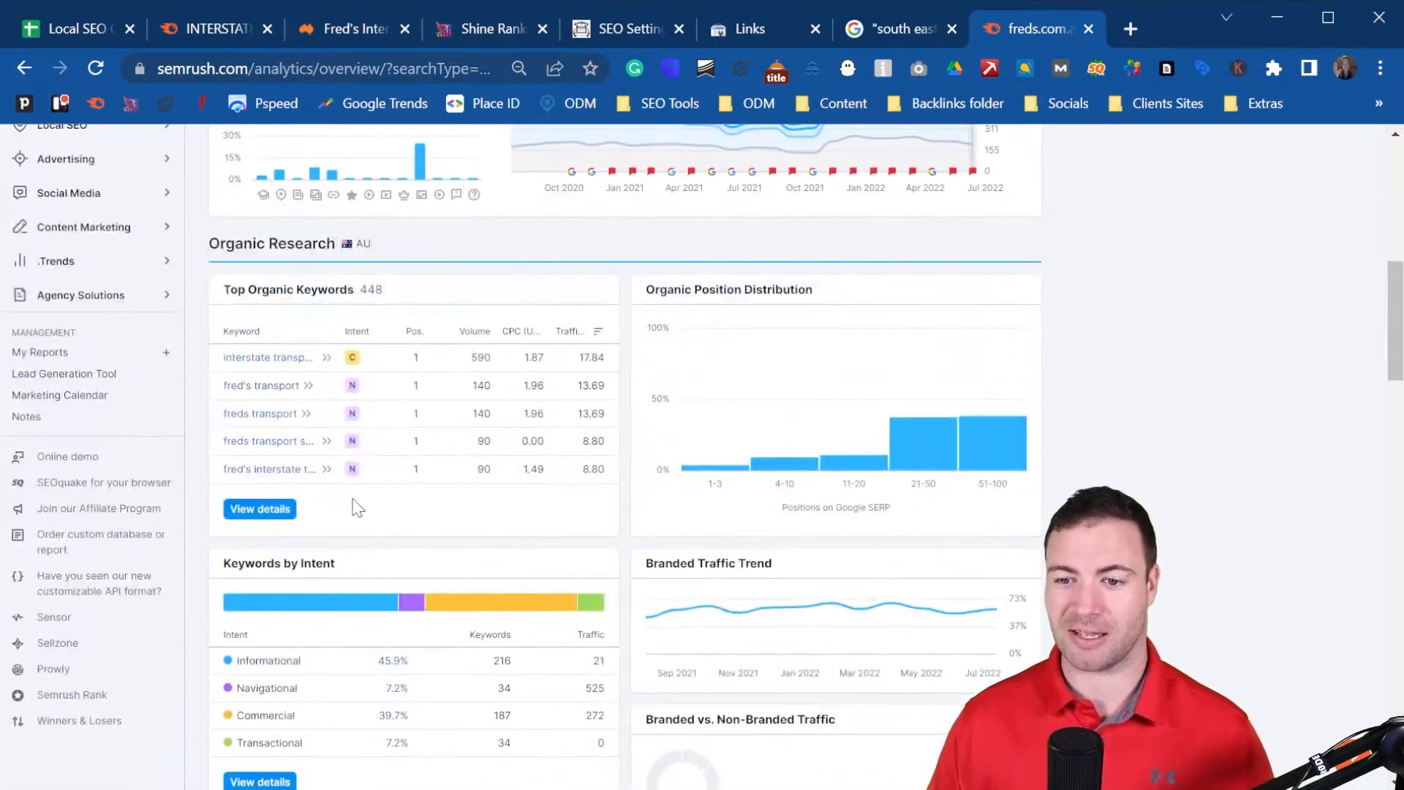
pyautogui.scroll(1, 363, 534)
pyautogui.scroll(10, 362, 534)
pyautogui.moveTo(331, 170); pyautogui.dragTo(200, 169)
pyautogui.hotkey('ctrl', 'c')
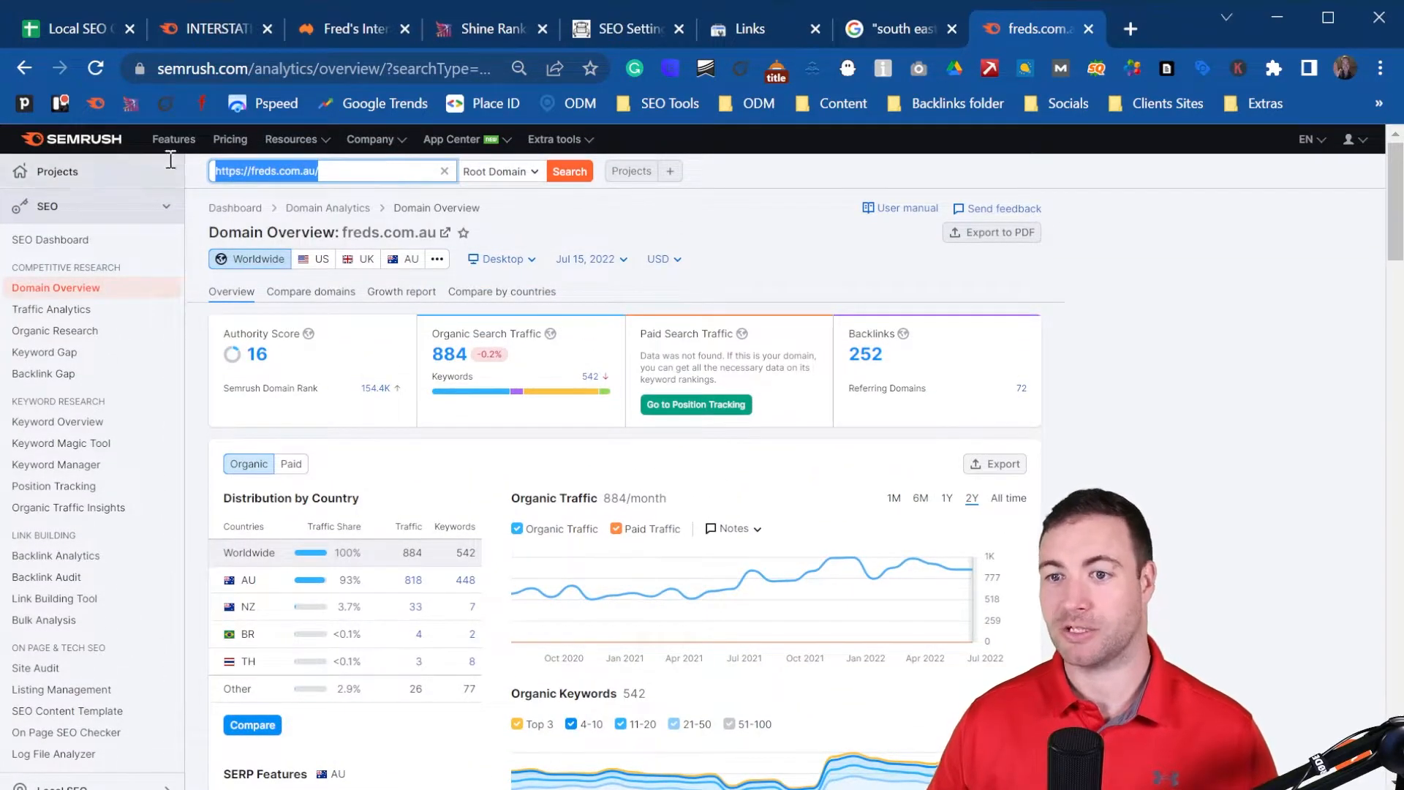
# - Clear the existing AR LAndscaping entry from row 16 of the Competitors sheet in the Local SEO Checklist
pyautogui.click(79, 29)
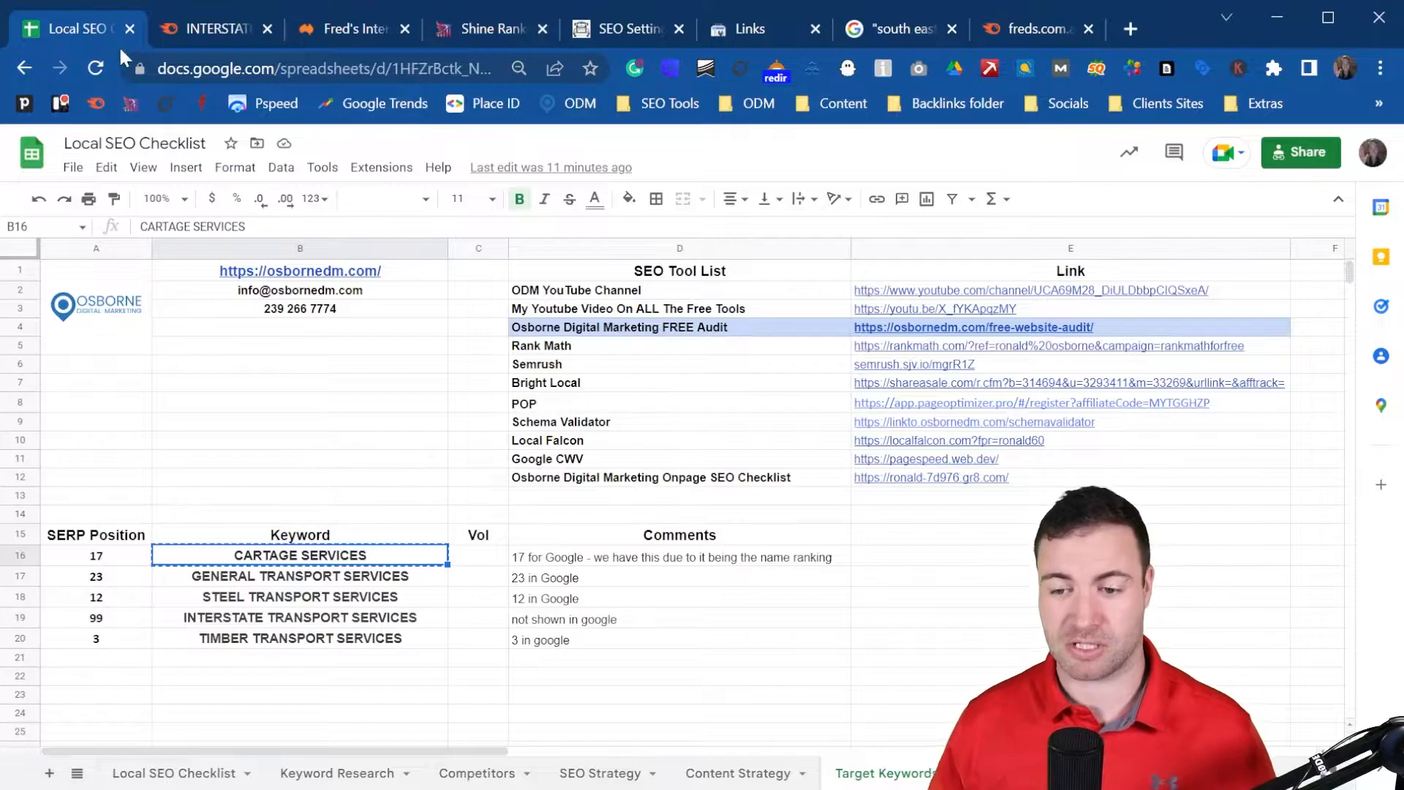
pyautogui.click(477, 773)
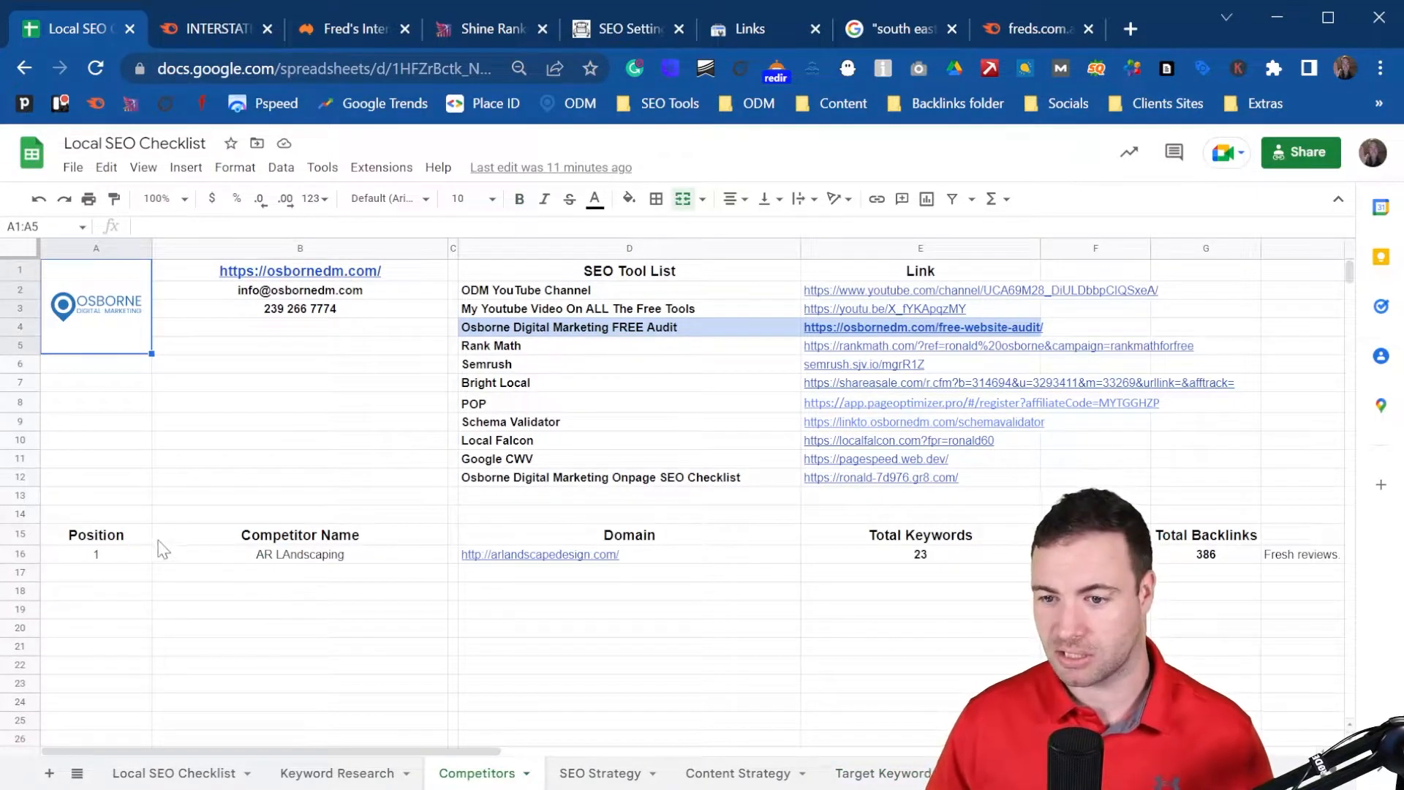
pyautogui.click(22, 555)
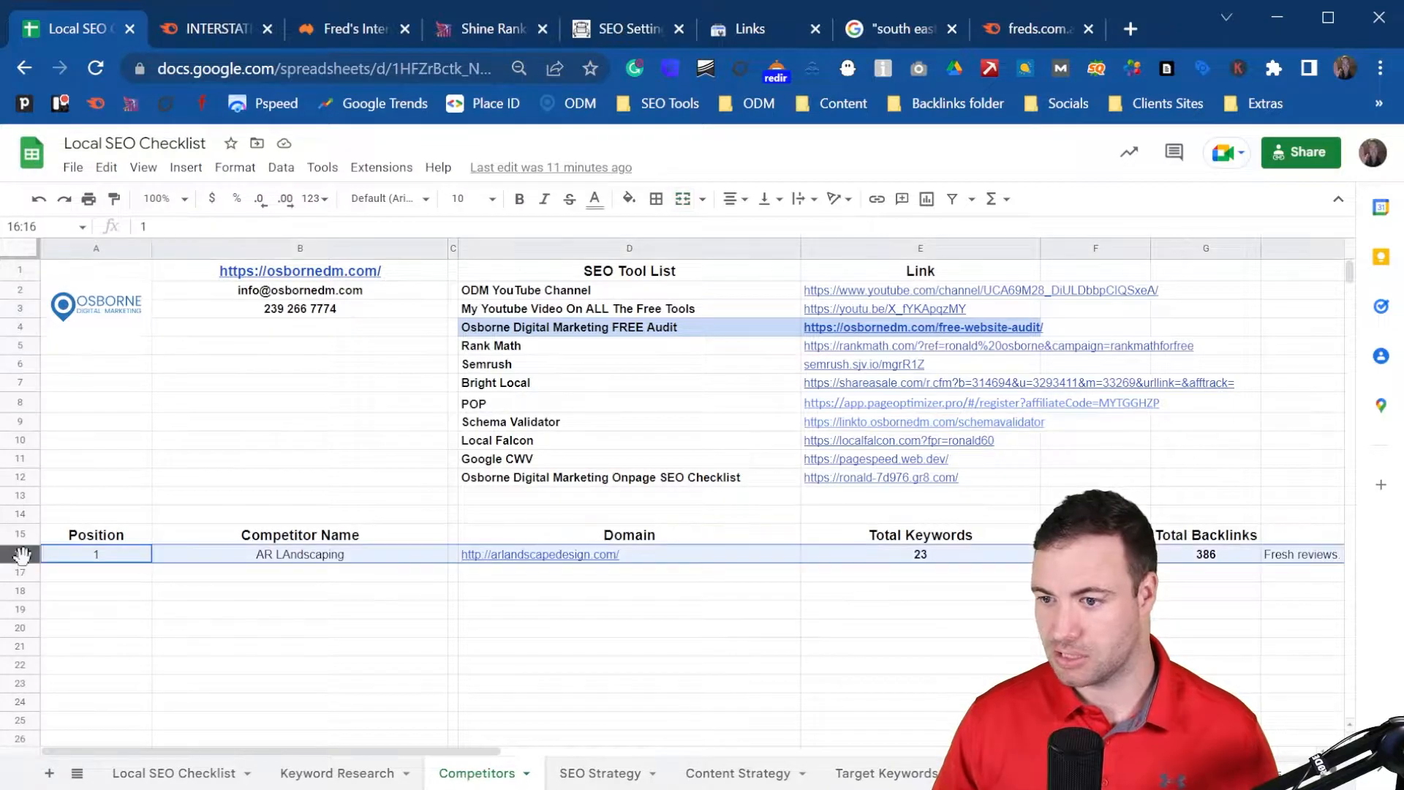
pyautogui.press('Delete')
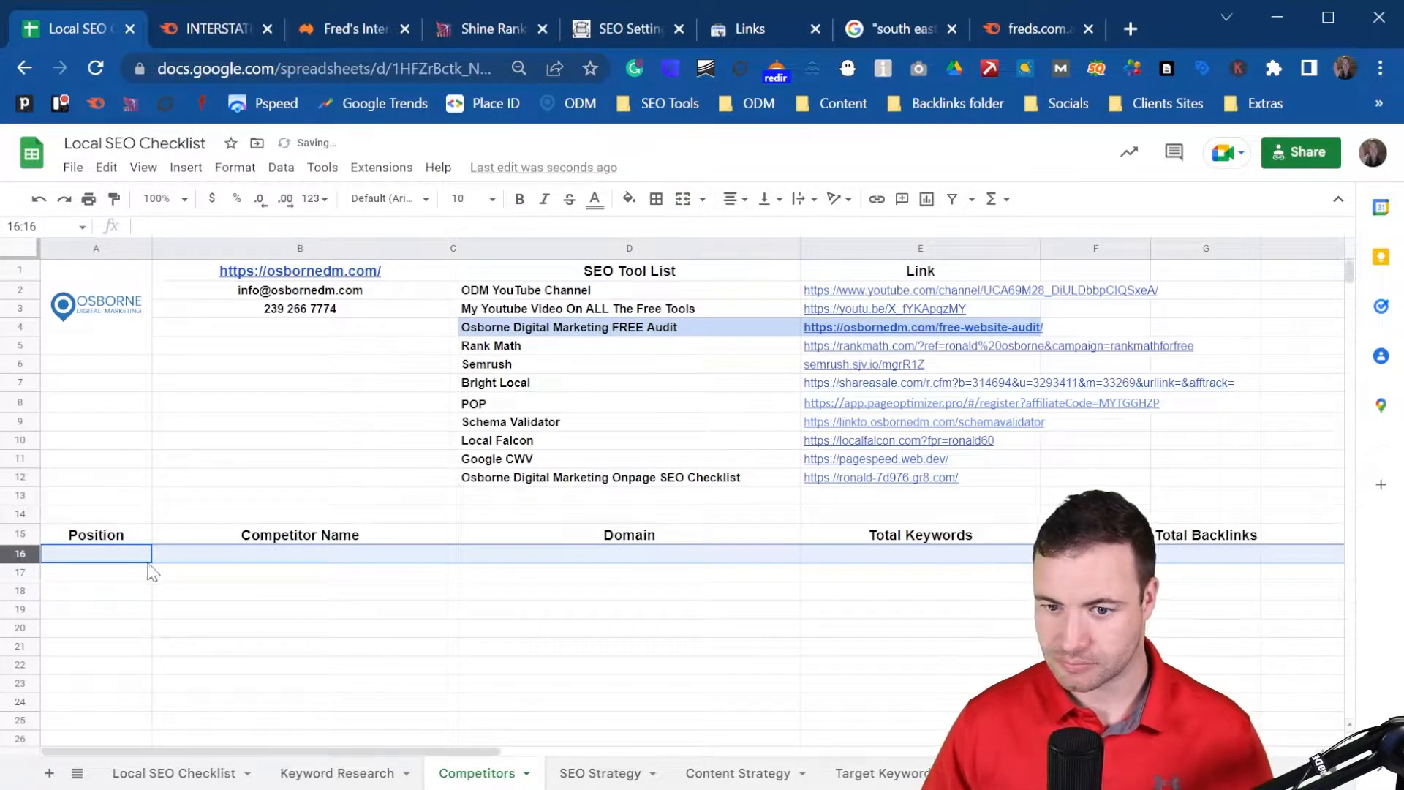
pyautogui.click(583, 556)
pyautogui.hotkey('ctrl', 'v')
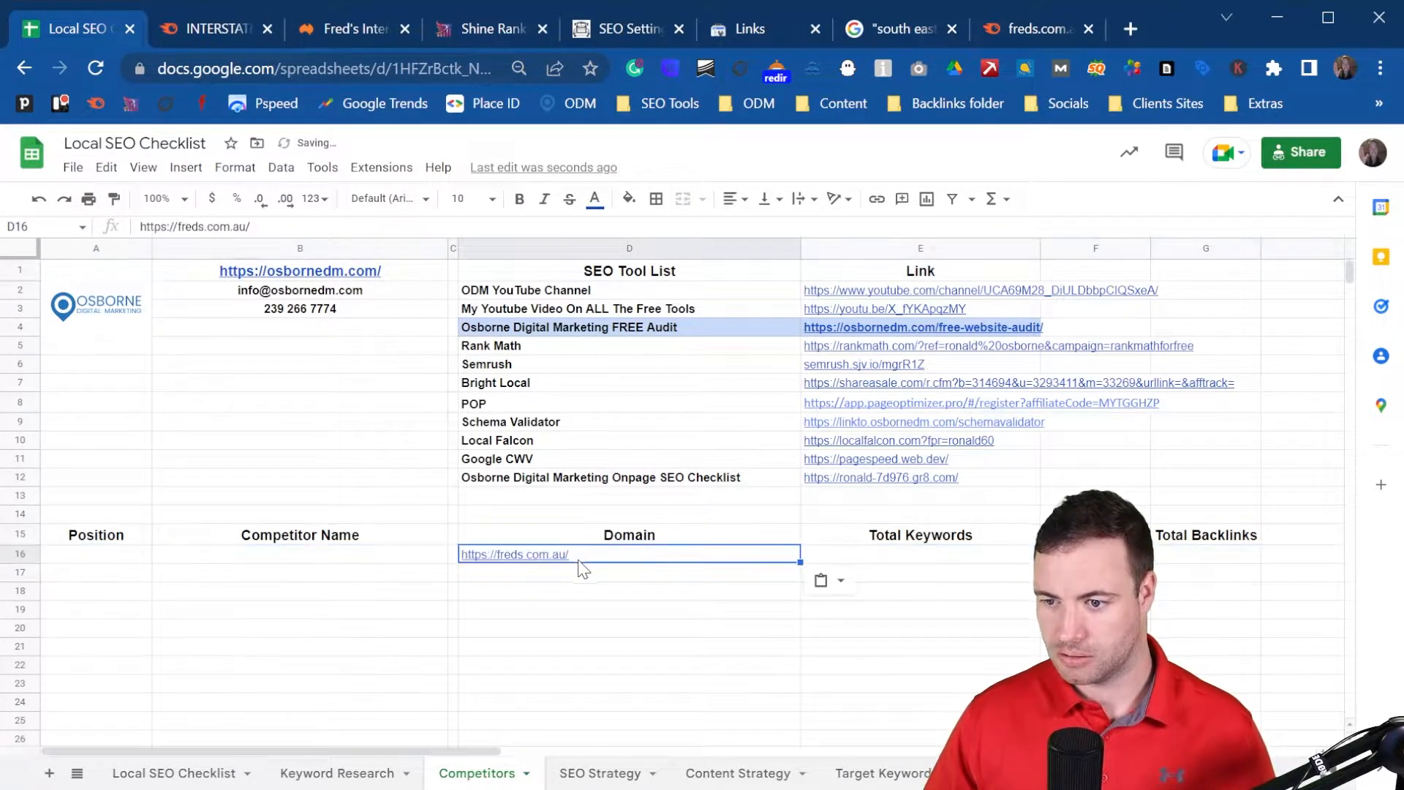
pyautogui.click(336, 555)
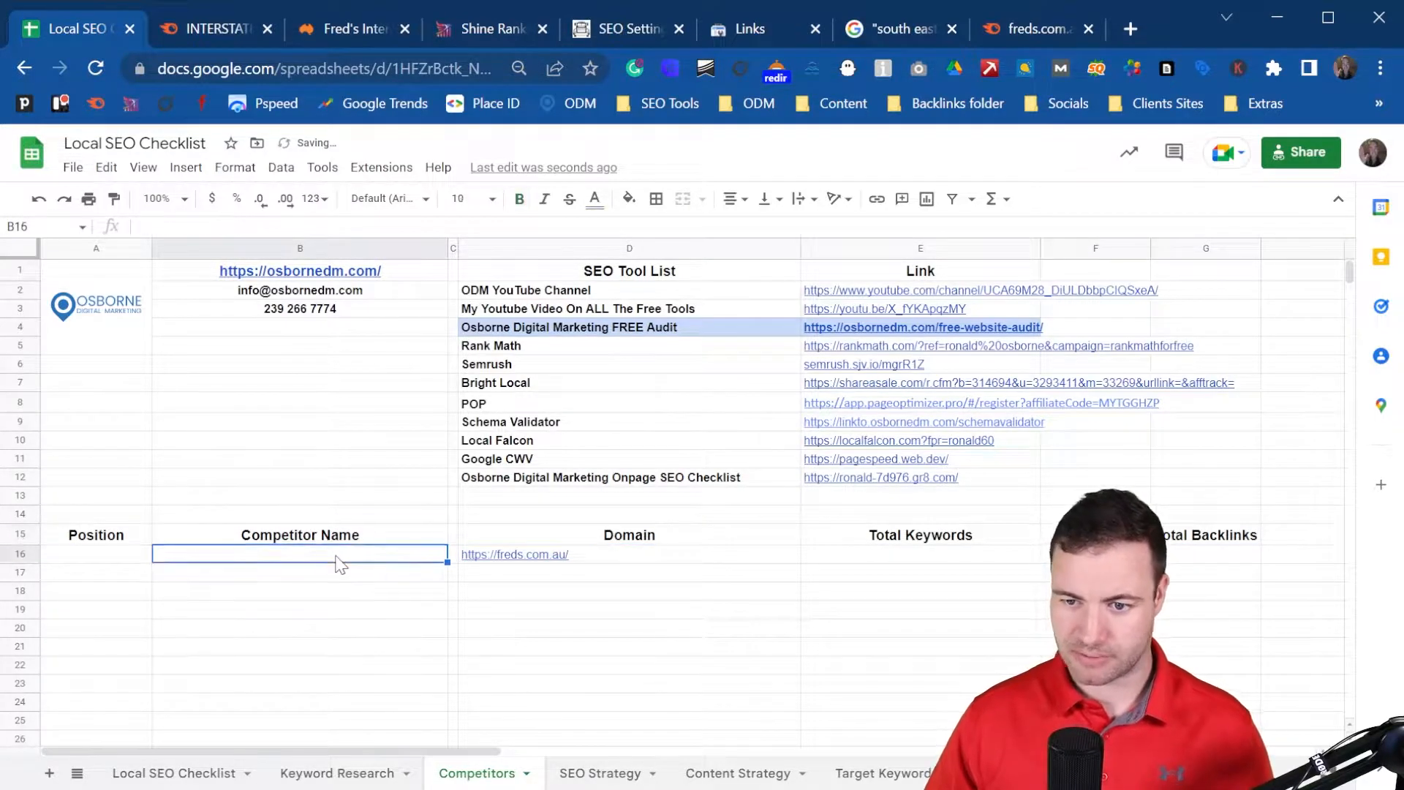
pyautogui.write('freds')
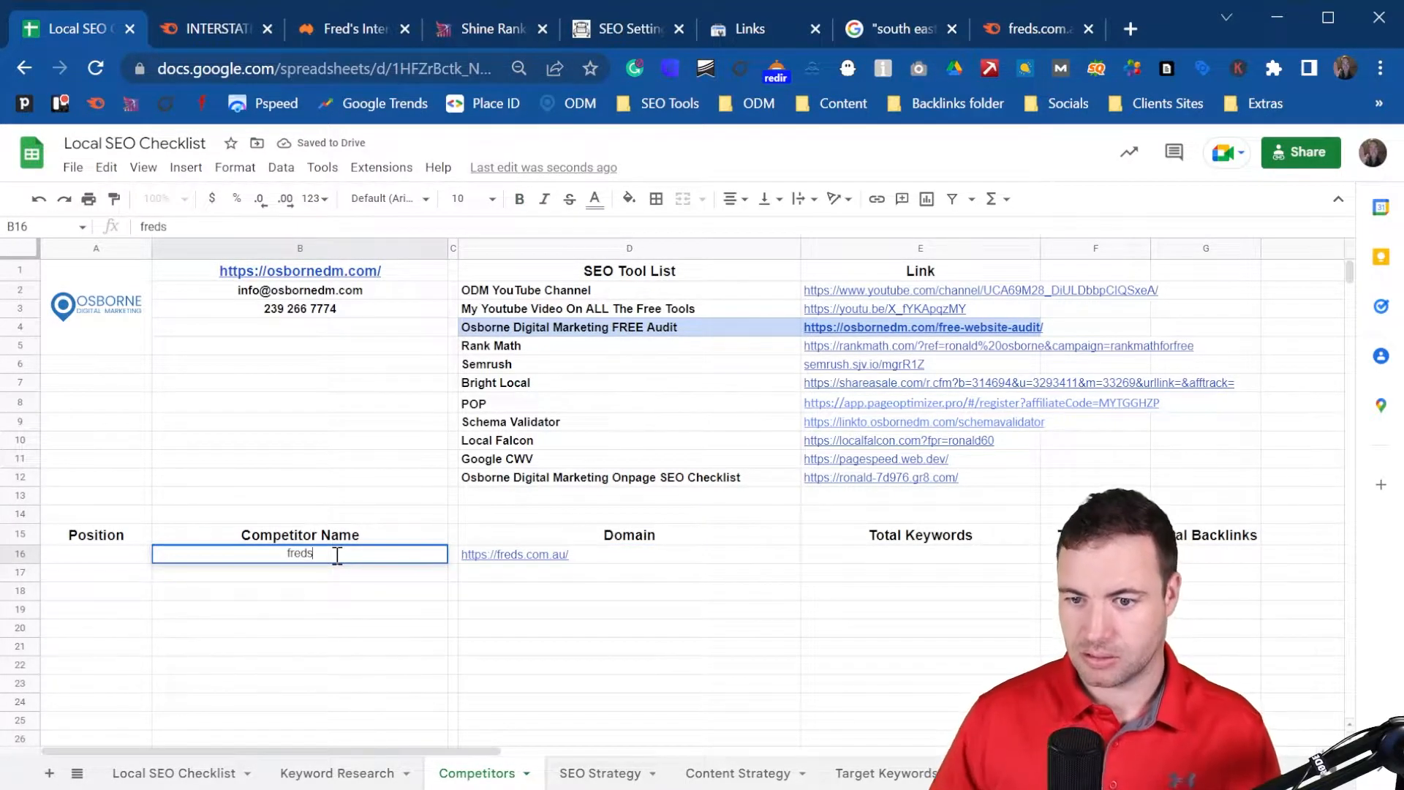
pyautogui.click(95, 560)
pyautogui.write('1')
# - Look up the Australian organic keyword count for freds.com.au in Domain Overview and enter 448 as Total Keywords in row 16
pyautogui.click(914, 562)
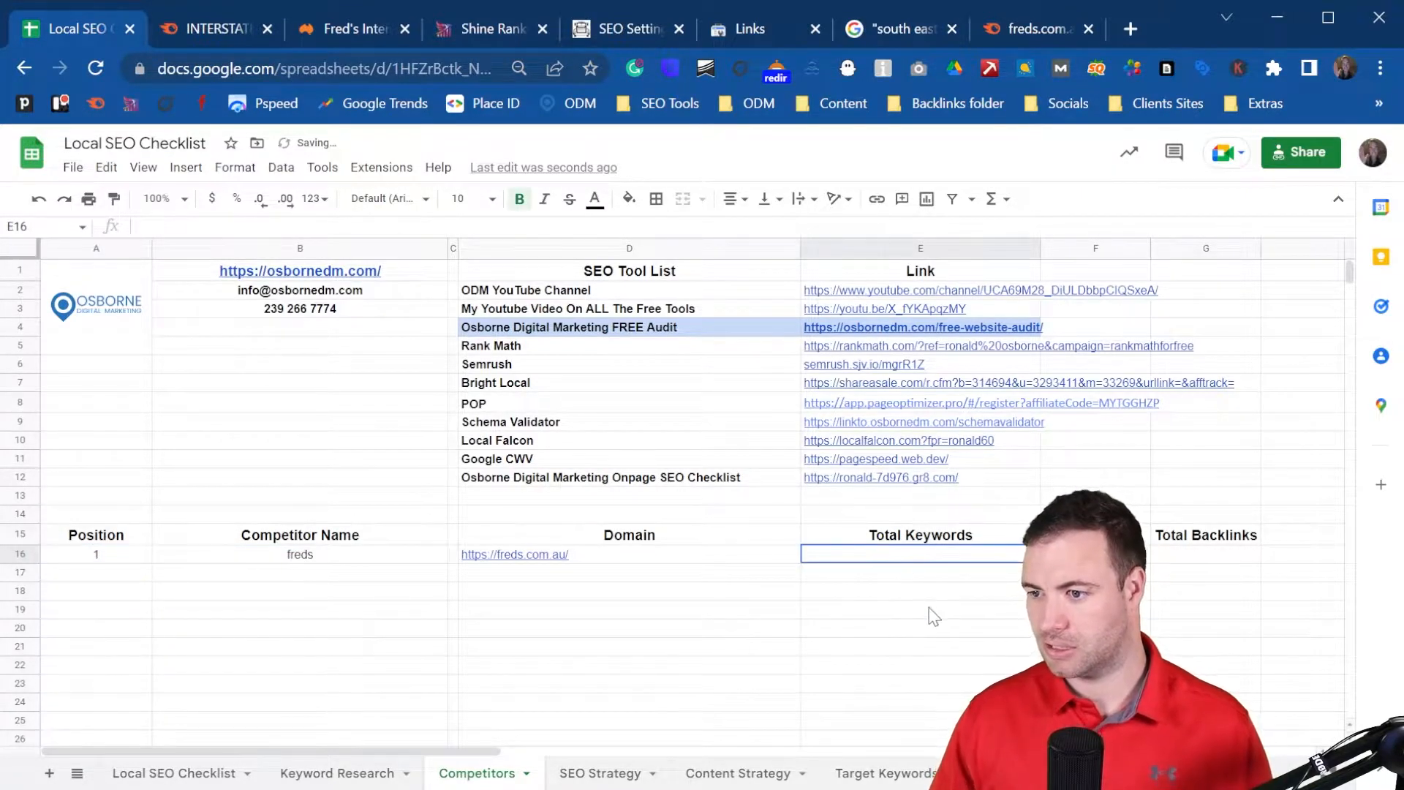
pyautogui.click(205, 30)
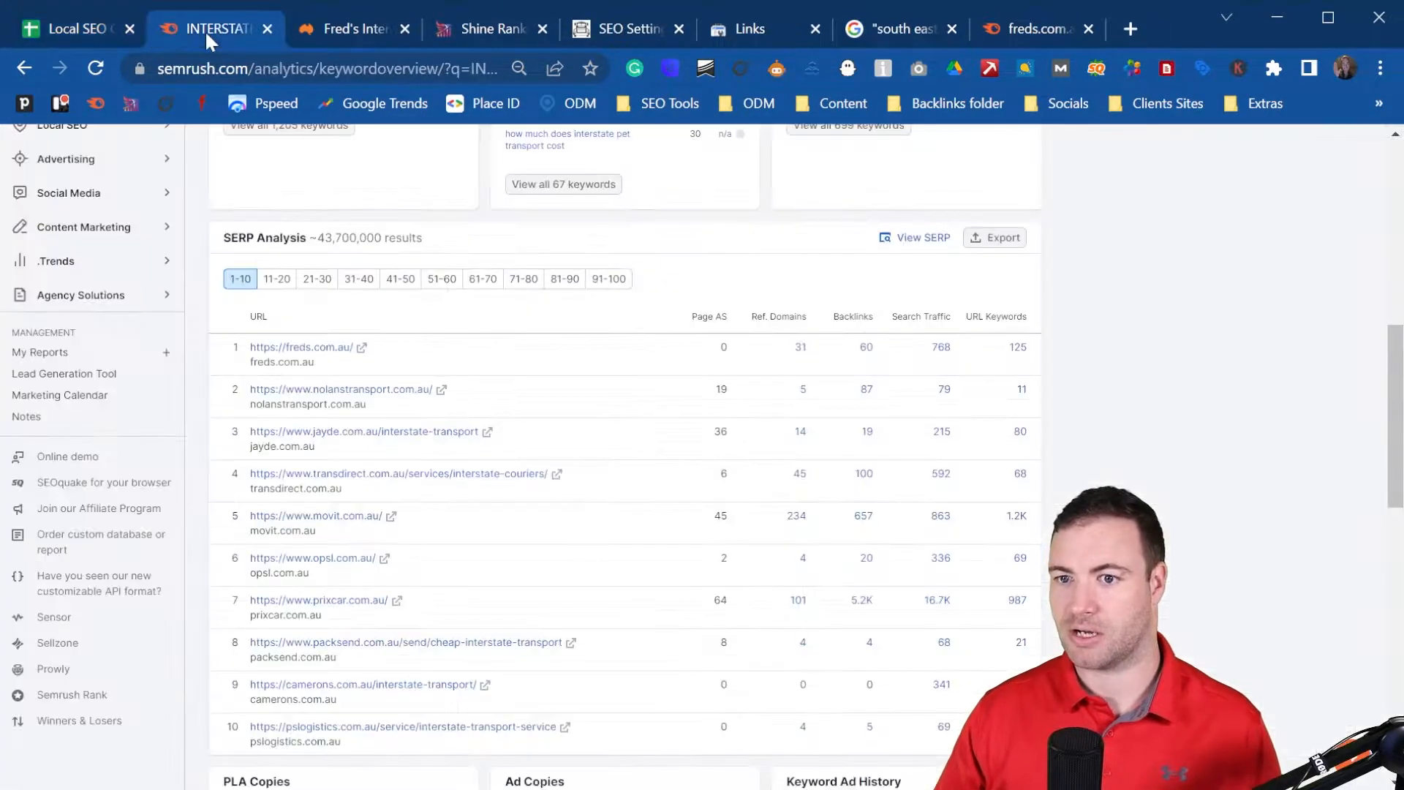
pyautogui.click(1047, 30)
pyautogui.scroll(-2, 784, 508)
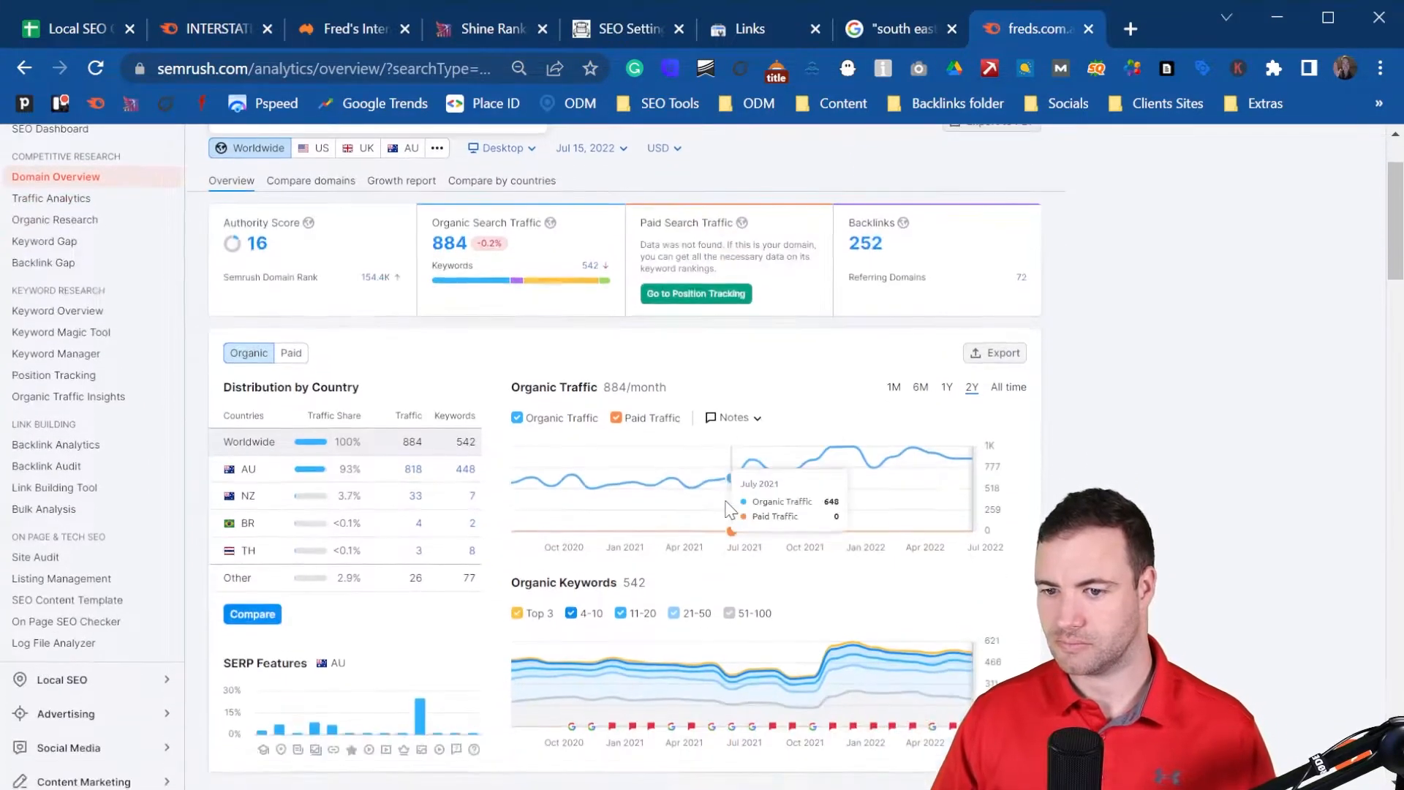
pyautogui.scroll(-2, 382, 341)
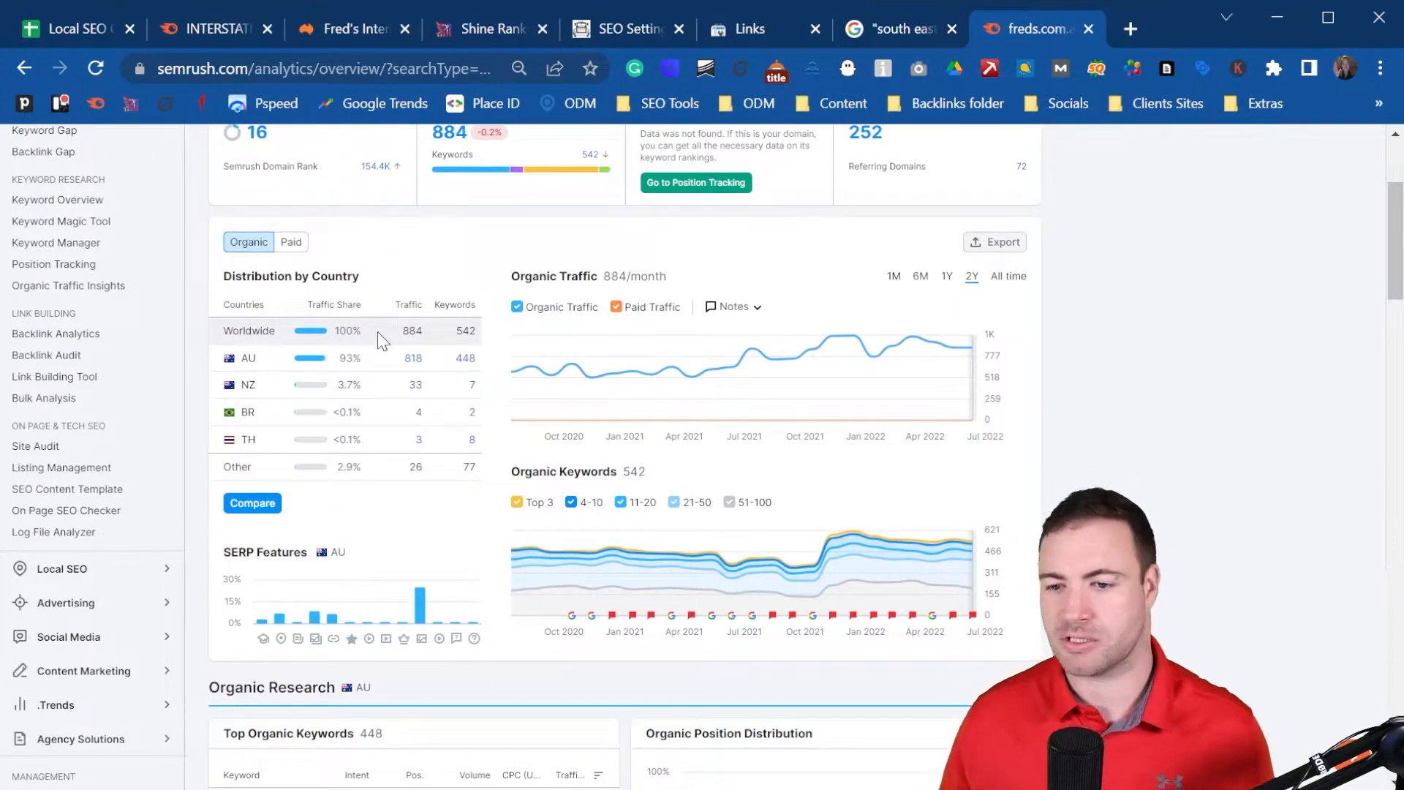
pyautogui.scroll(-1, 463, 490)
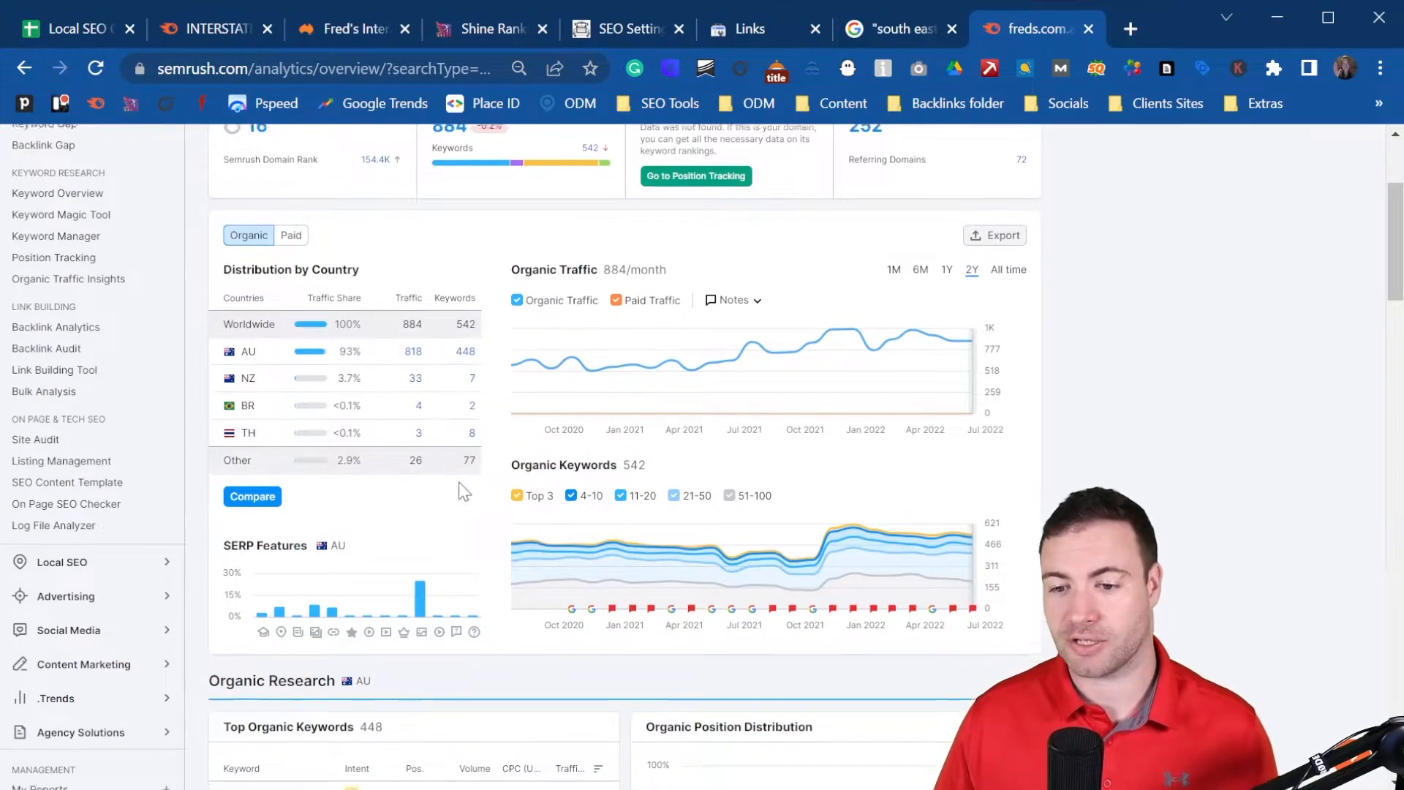
pyautogui.scroll(-3, 462, 490)
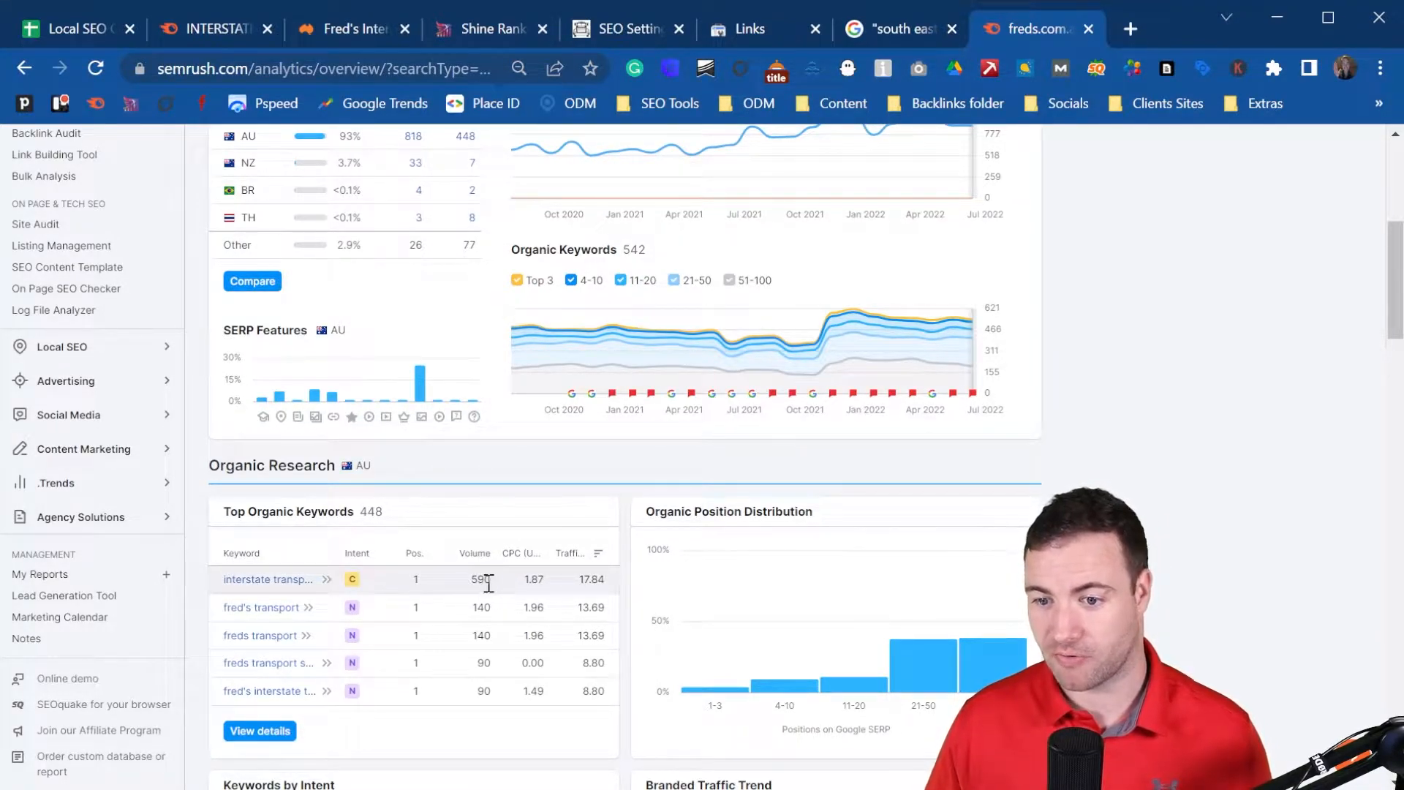
pyautogui.moveTo(855, 649)
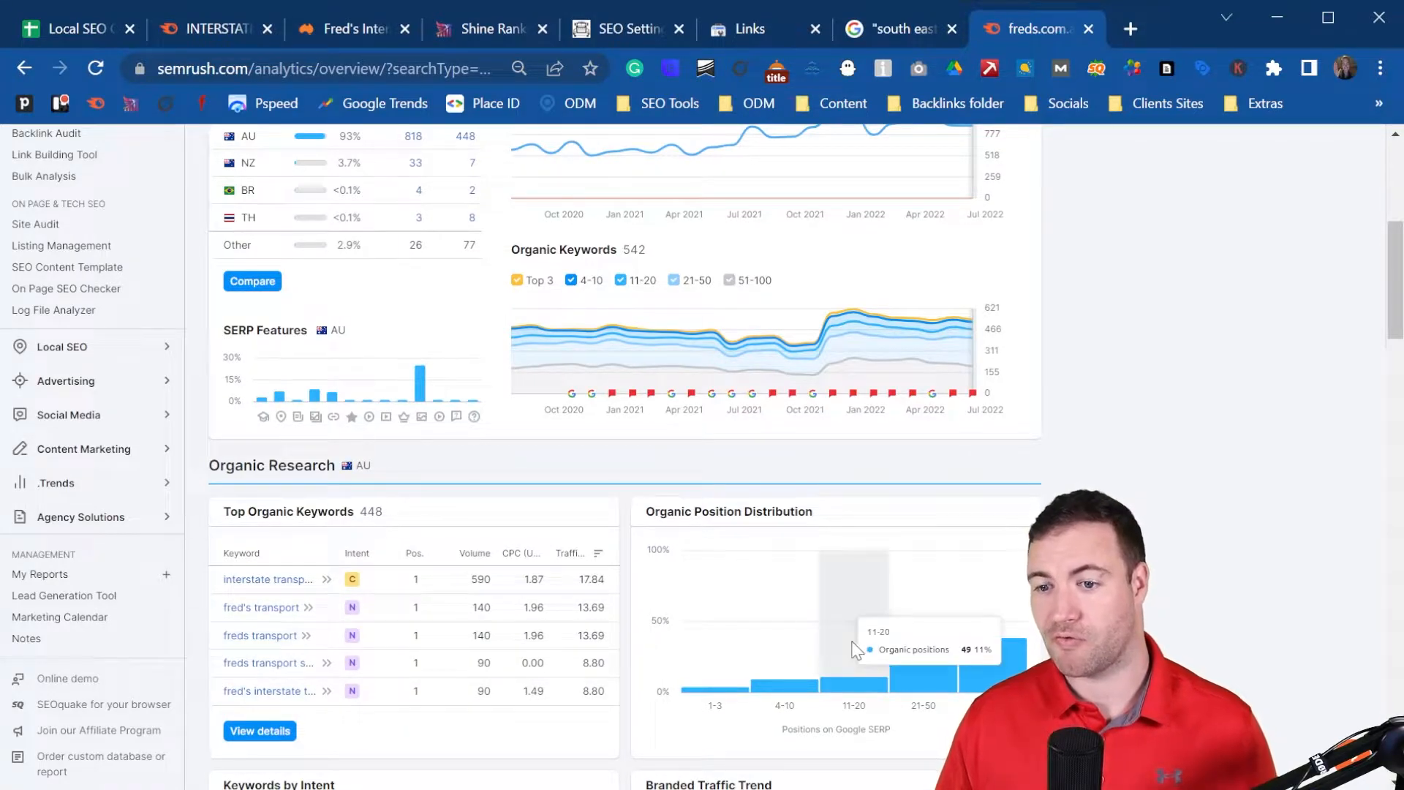
pyautogui.click(236, 26)
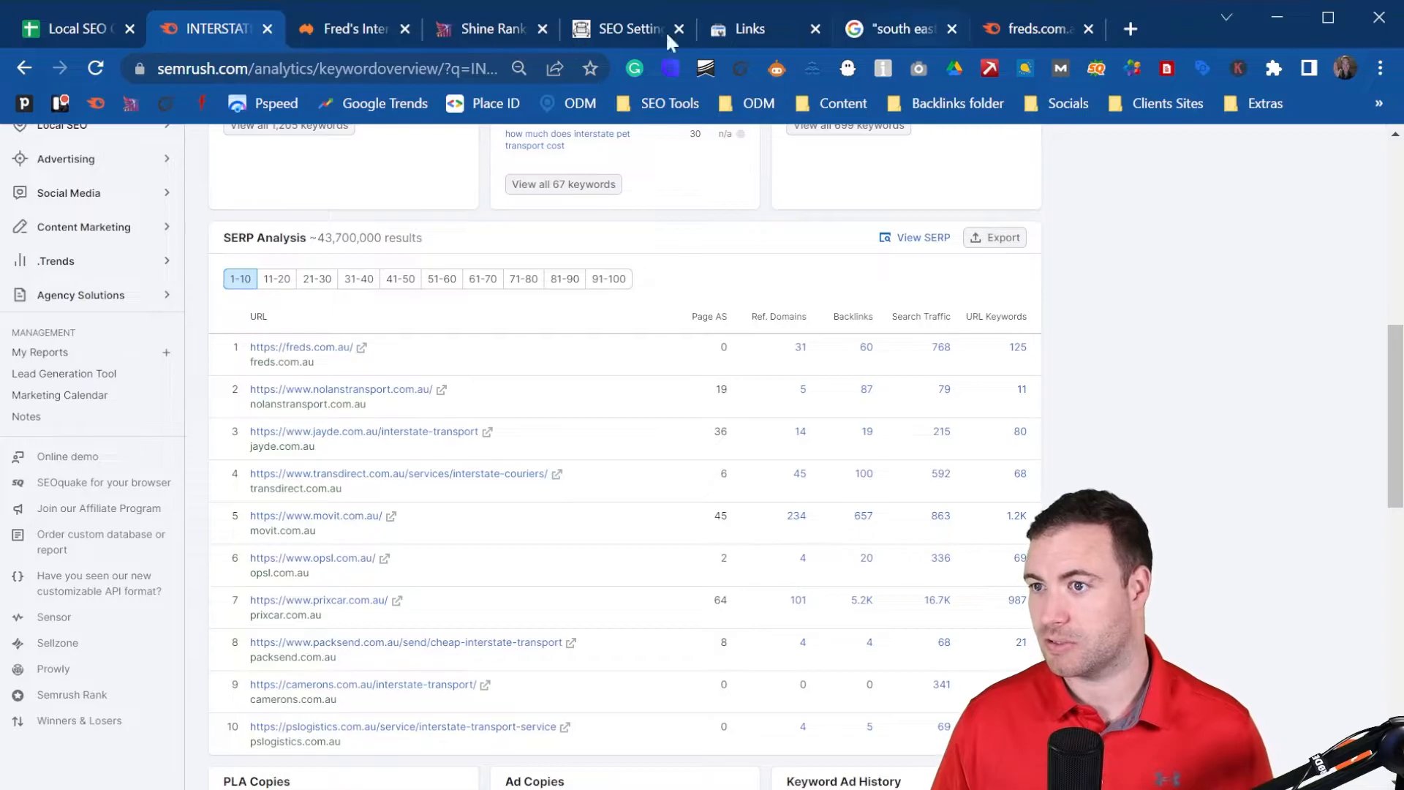
pyautogui.click(72, 25)
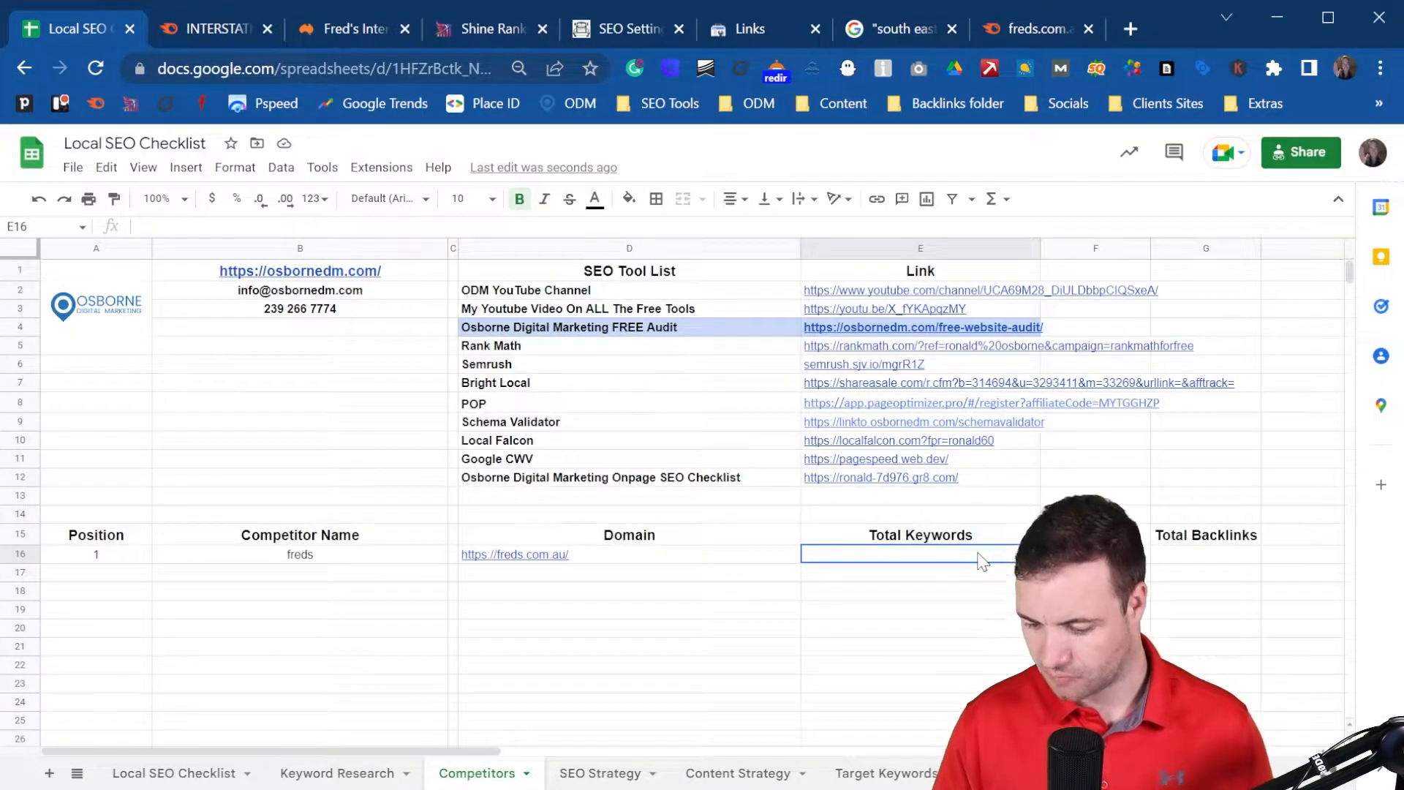
pyautogui.write('448')
pyautogui.press('Tab')
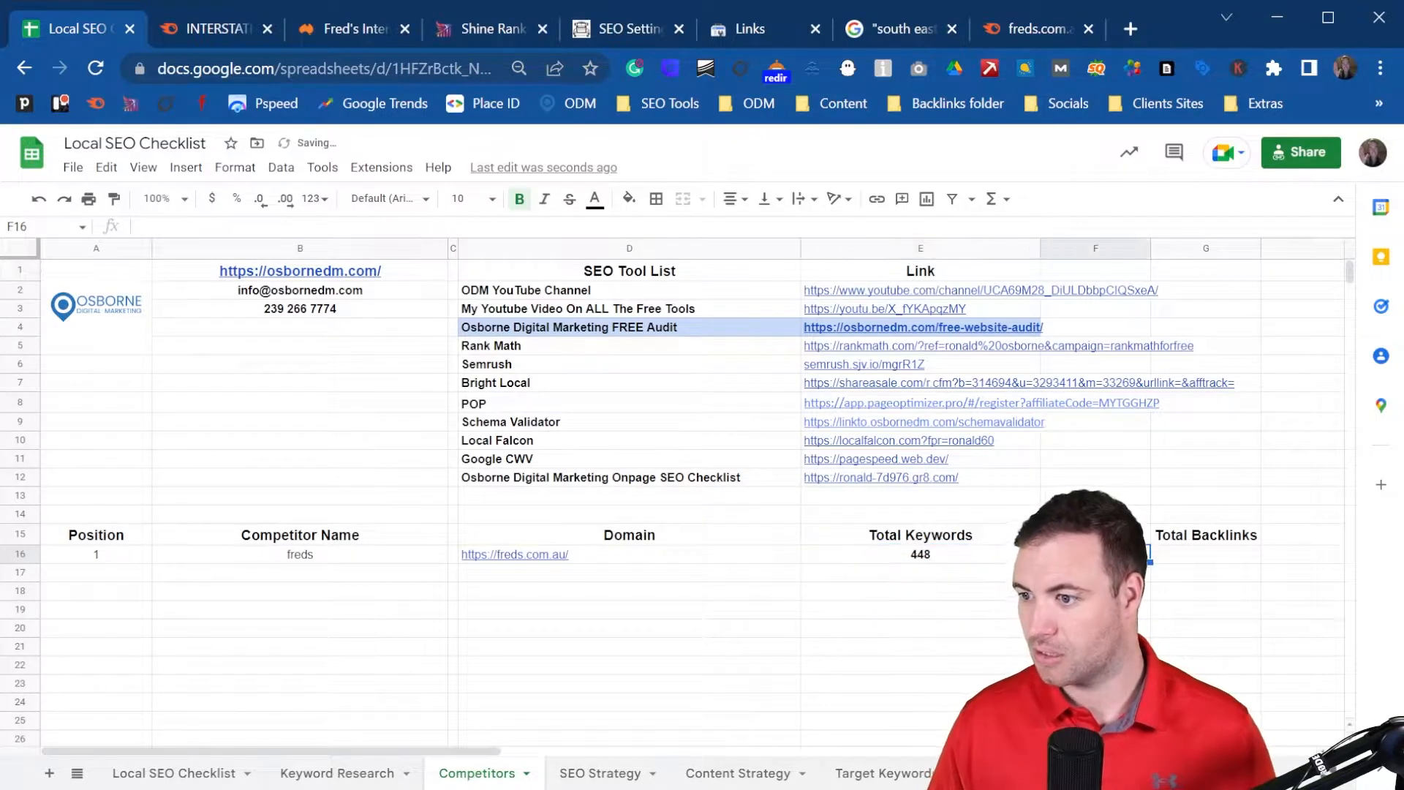
# - Check the Google index count on the freds.com.au site, enter the page count in F16, and set Total Backlinks in row 16 to 252
pyautogui.write('83')
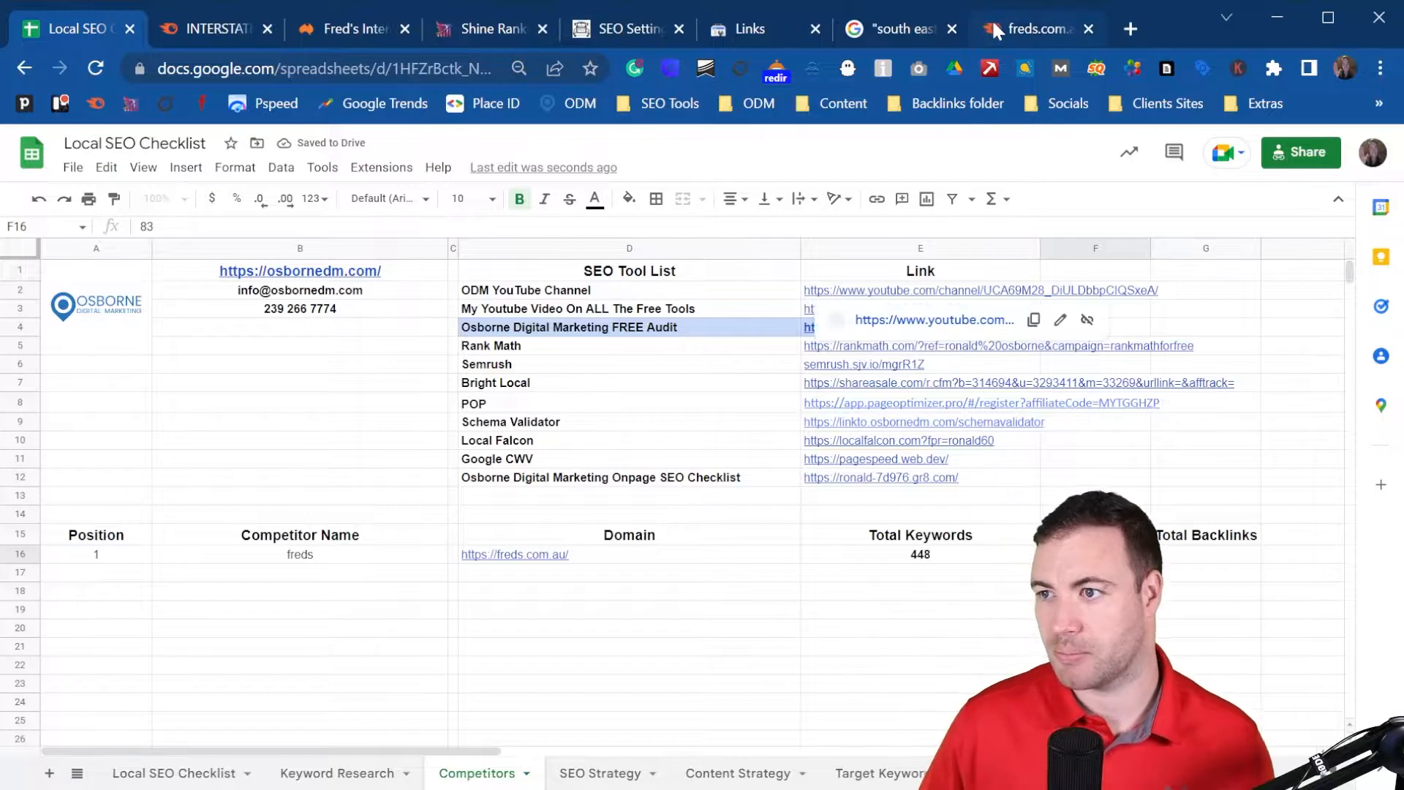
pyautogui.click(361, 23)
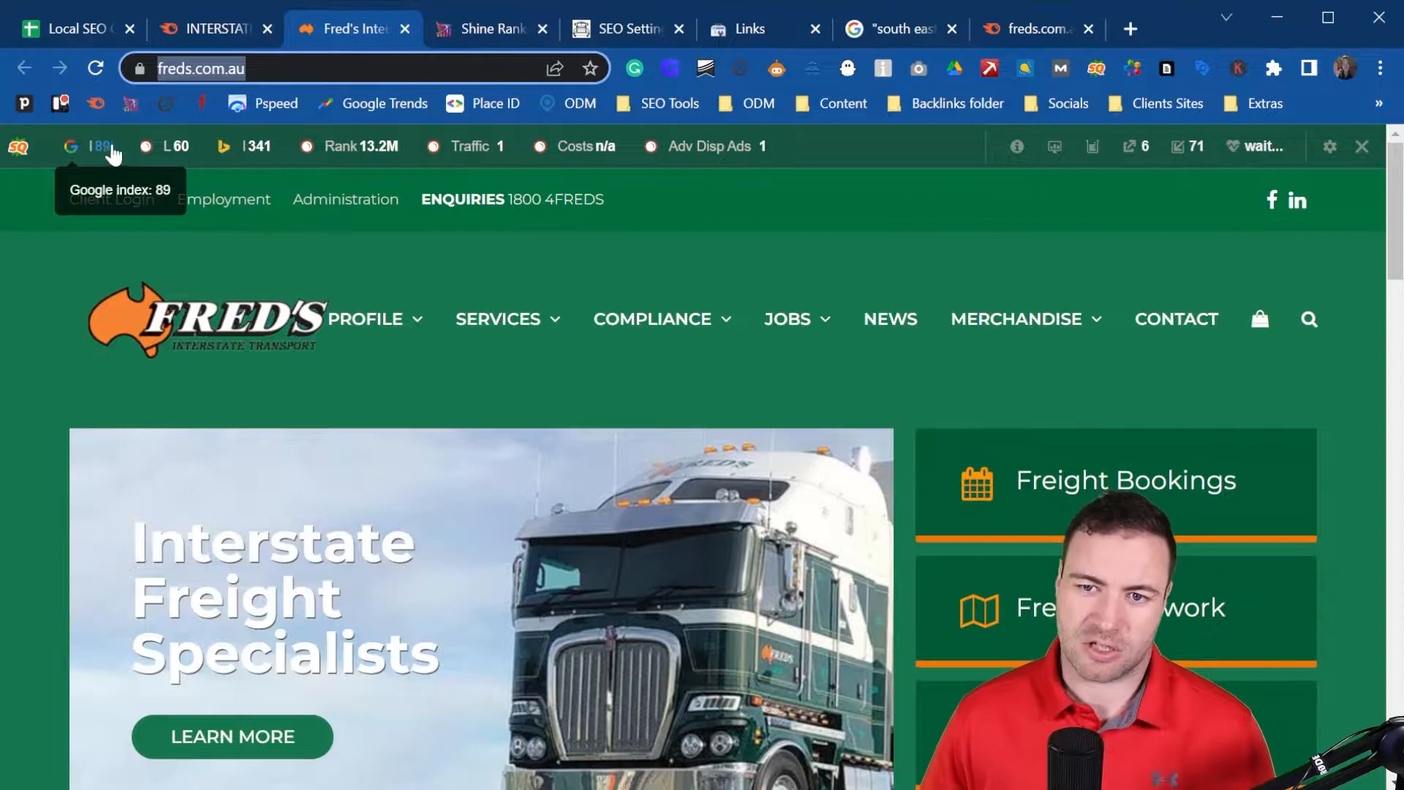
pyautogui.click(1029, 33)
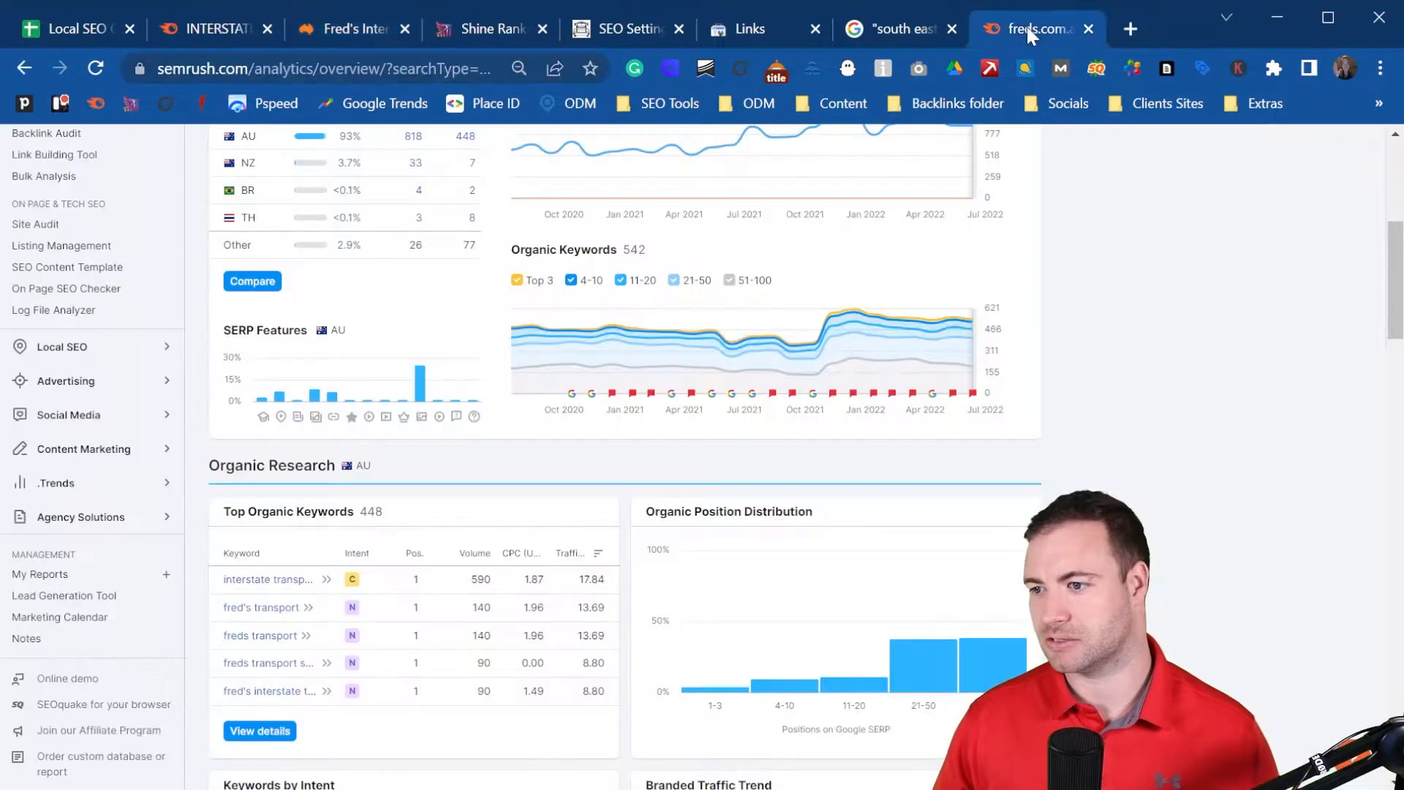
pyautogui.click(77, 28)
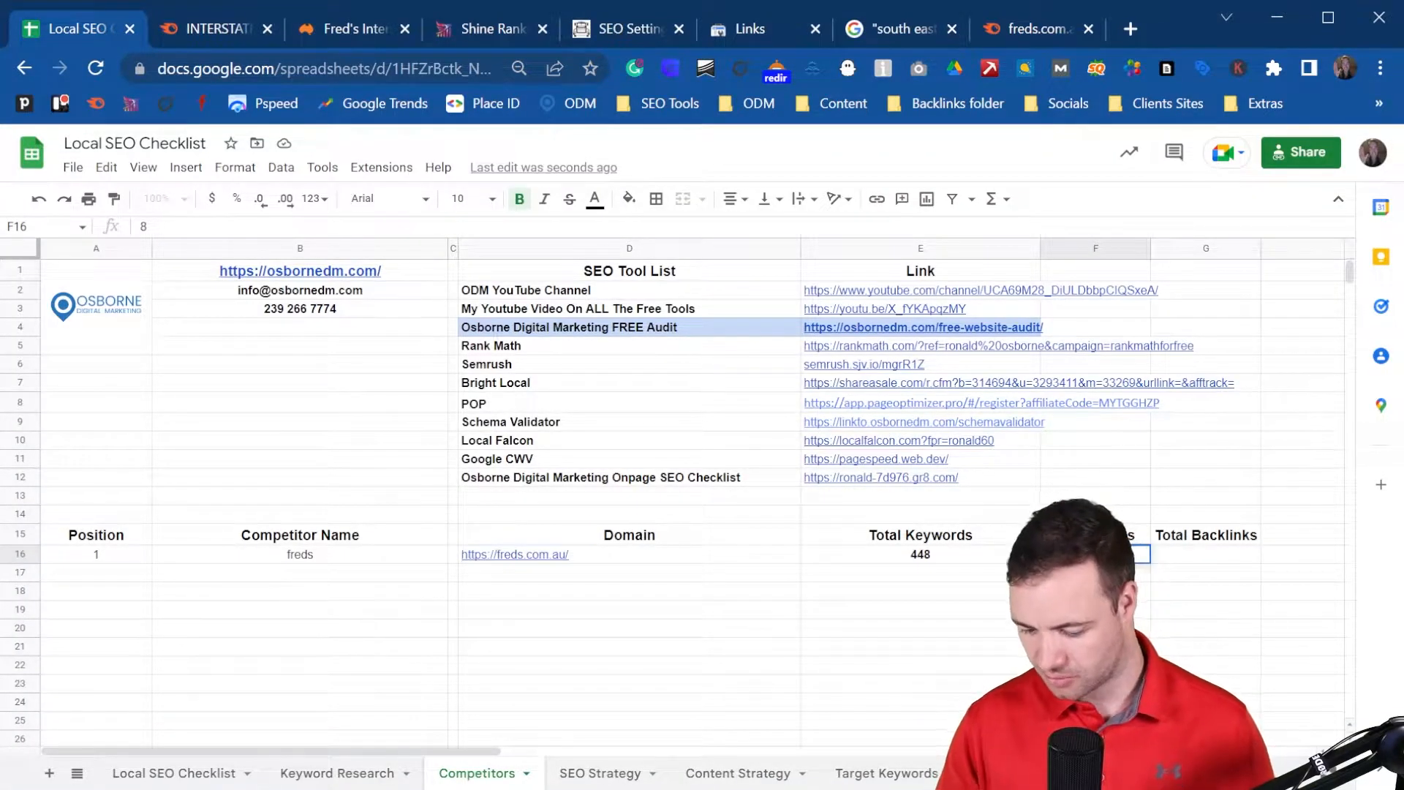
pyautogui.click(1243, 563)
pyautogui.write('252')
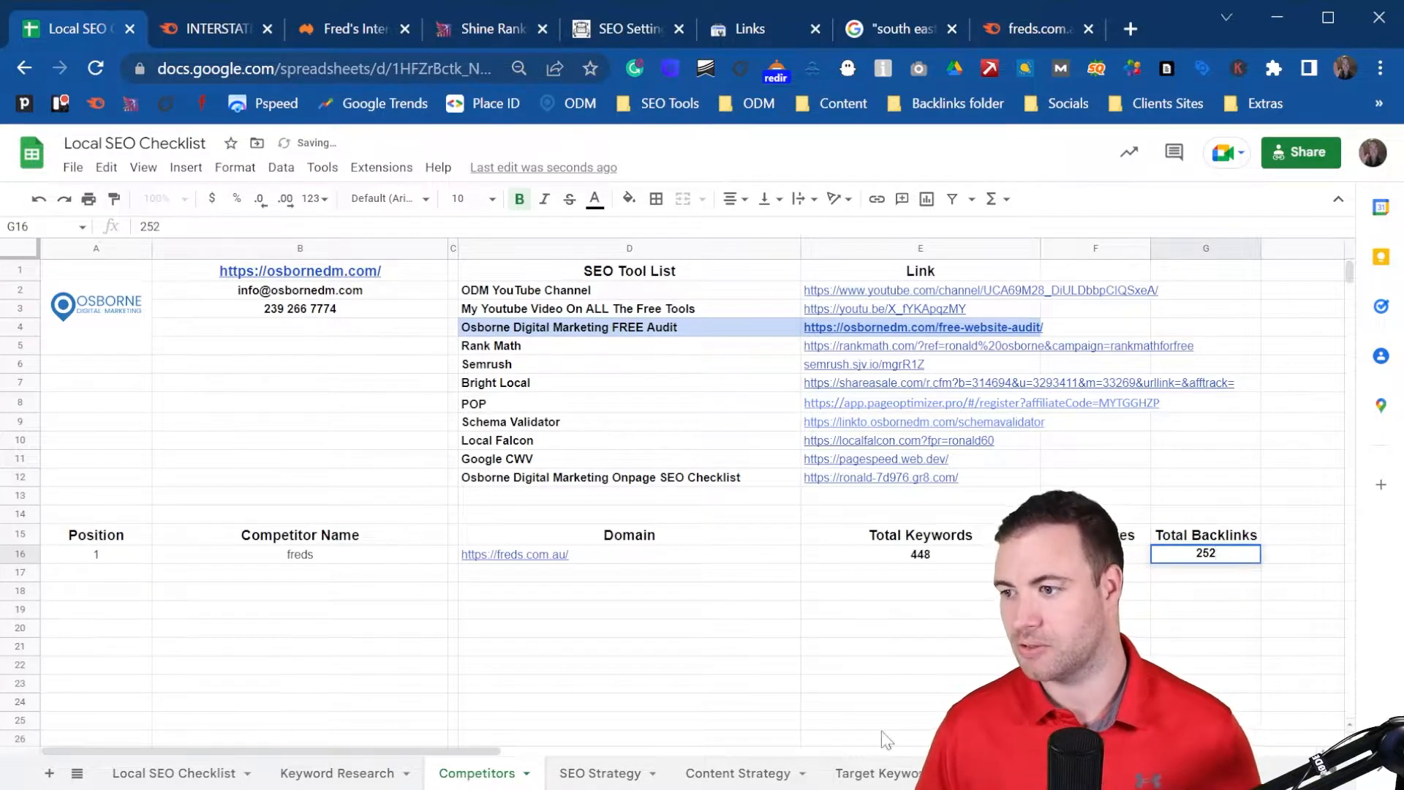
pyautogui.click(671, 649)
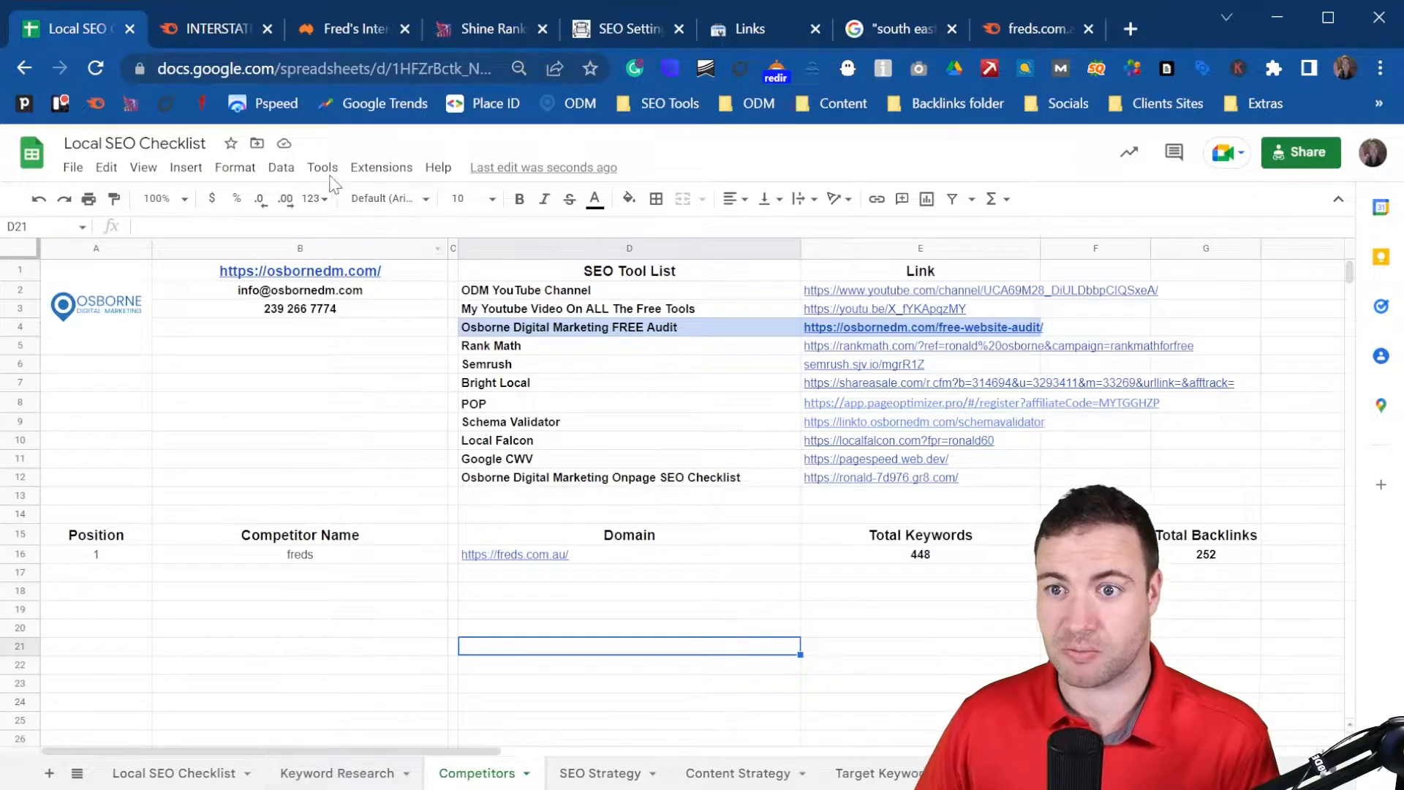
# - Examine the top-ten SERP Analysis results in the Keyword Overview reports for INTERSTATE TRANSPORT and INTERSTATE TRANSPORT SERVICES
pyautogui.click(213, 16)
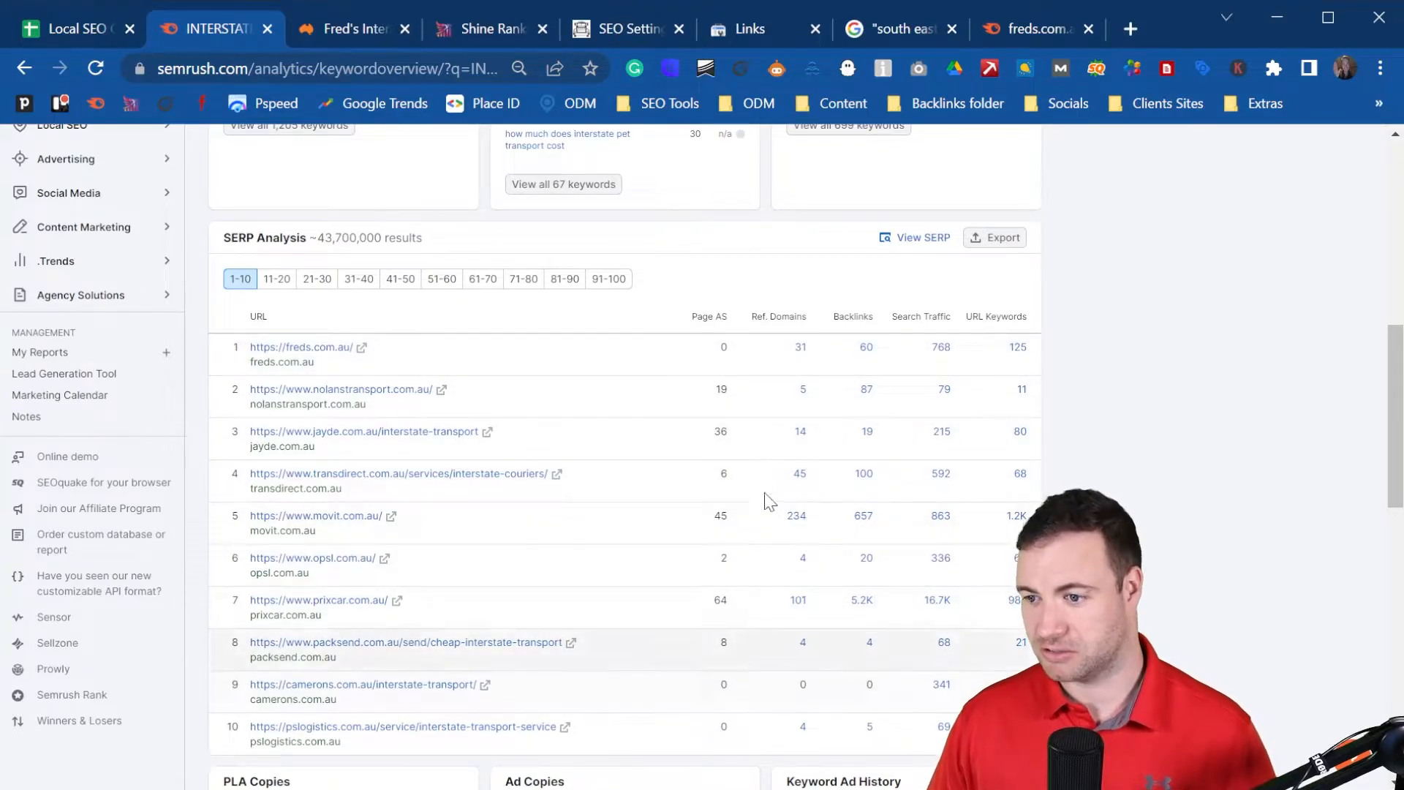
pyautogui.scroll(8, 615, 417)
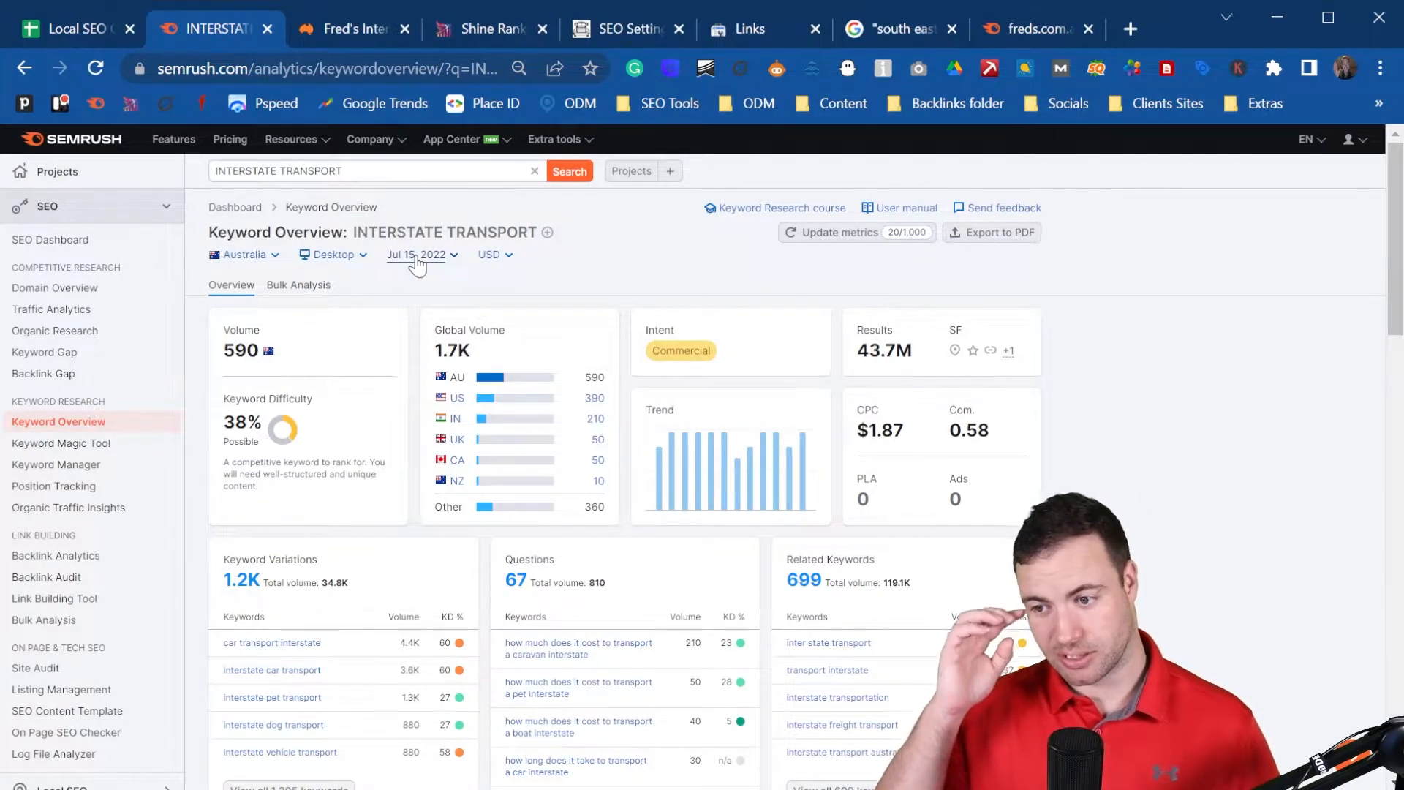
pyautogui.scroll(-8, 922, 520)
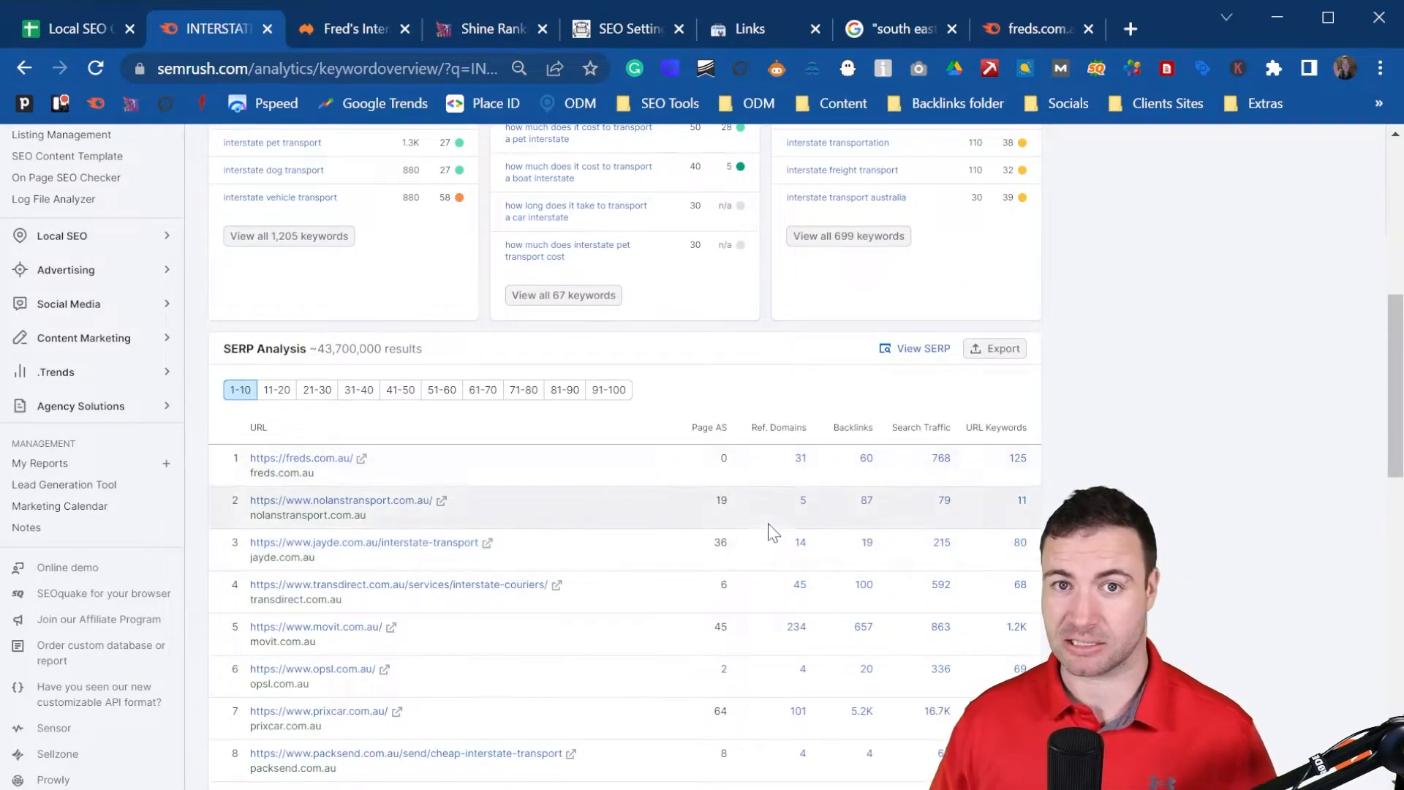
pyautogui.scroll(-2, 761, 523)
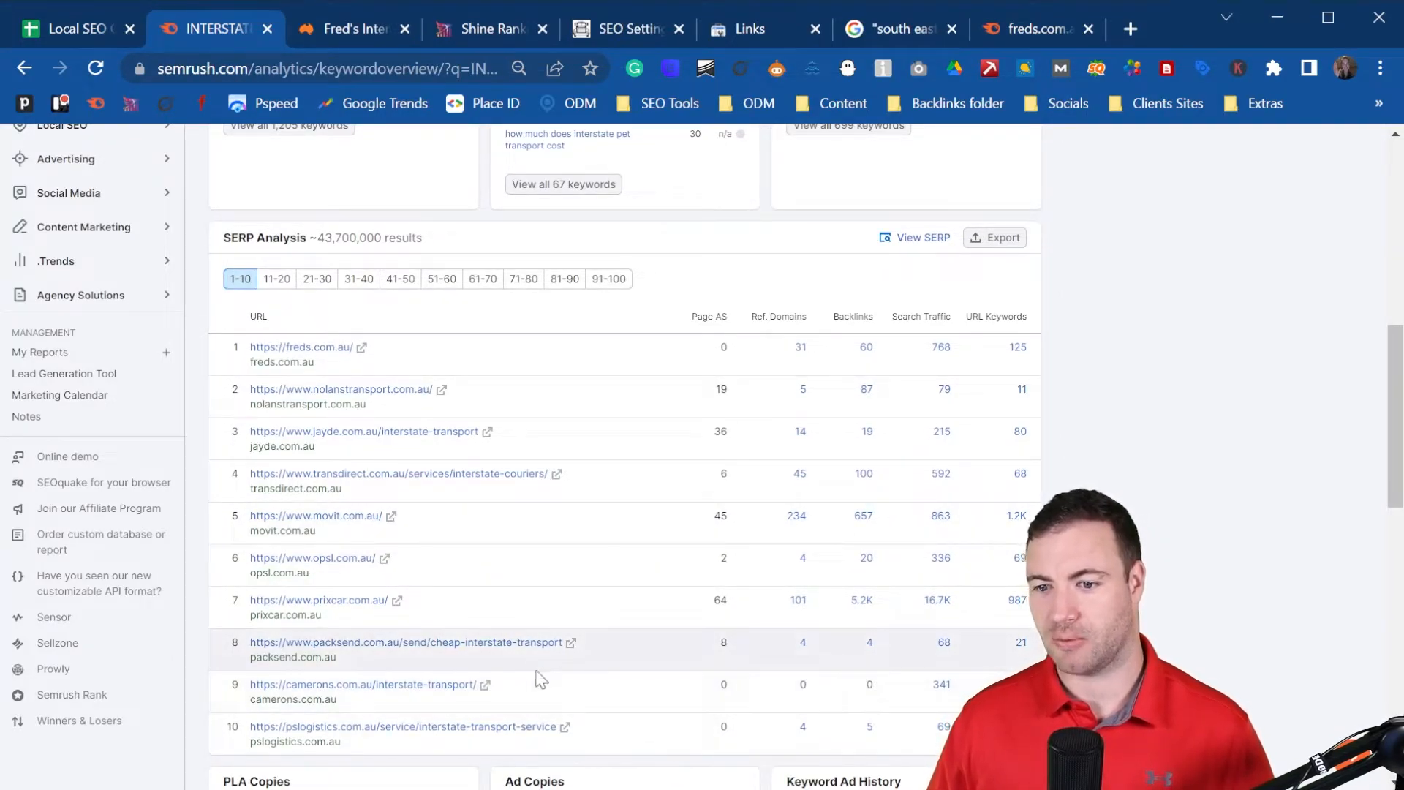
pyautogui.scroll(10, 537, 676)
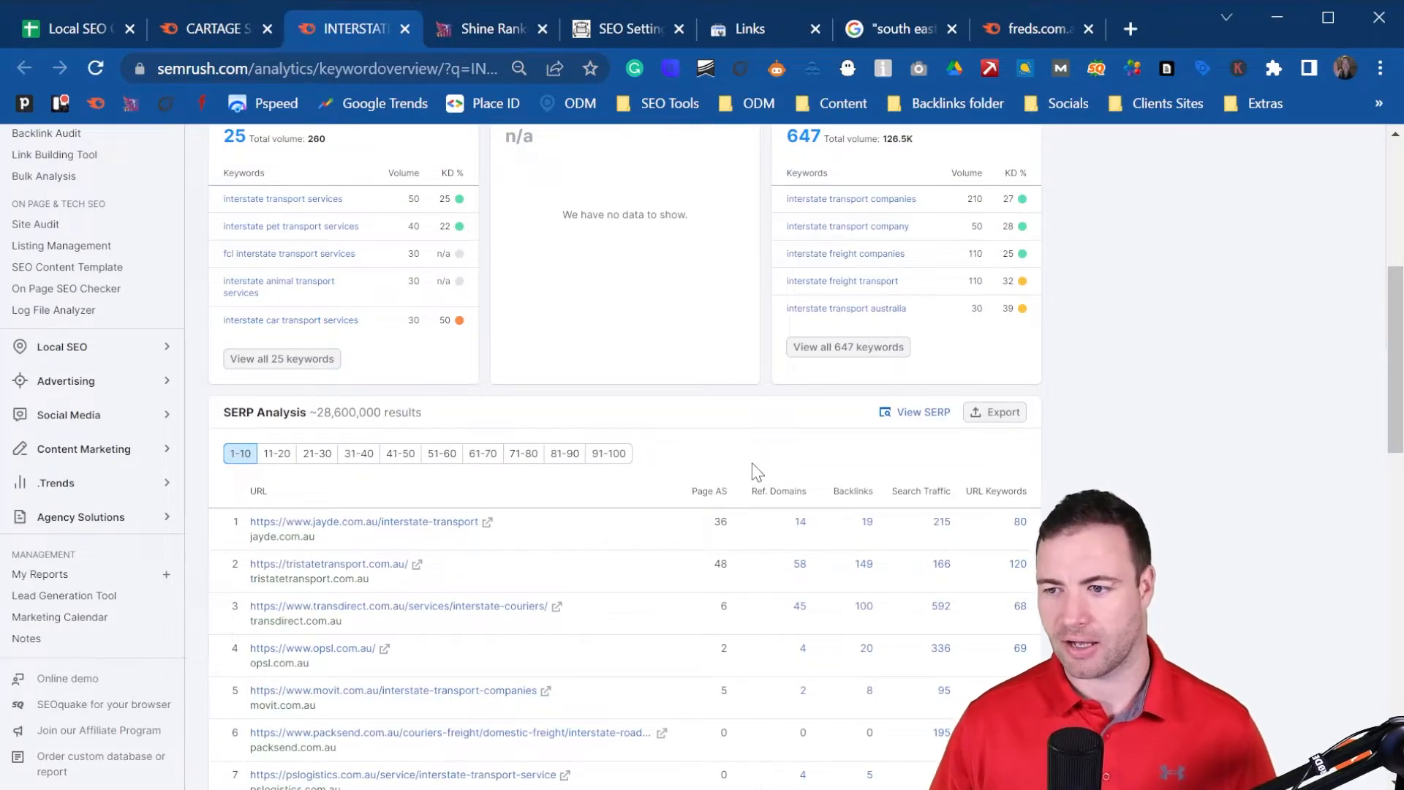
pyautogui.scroll(-2, 752, 468)
pyautogui.scroll(-2, 748, 462)
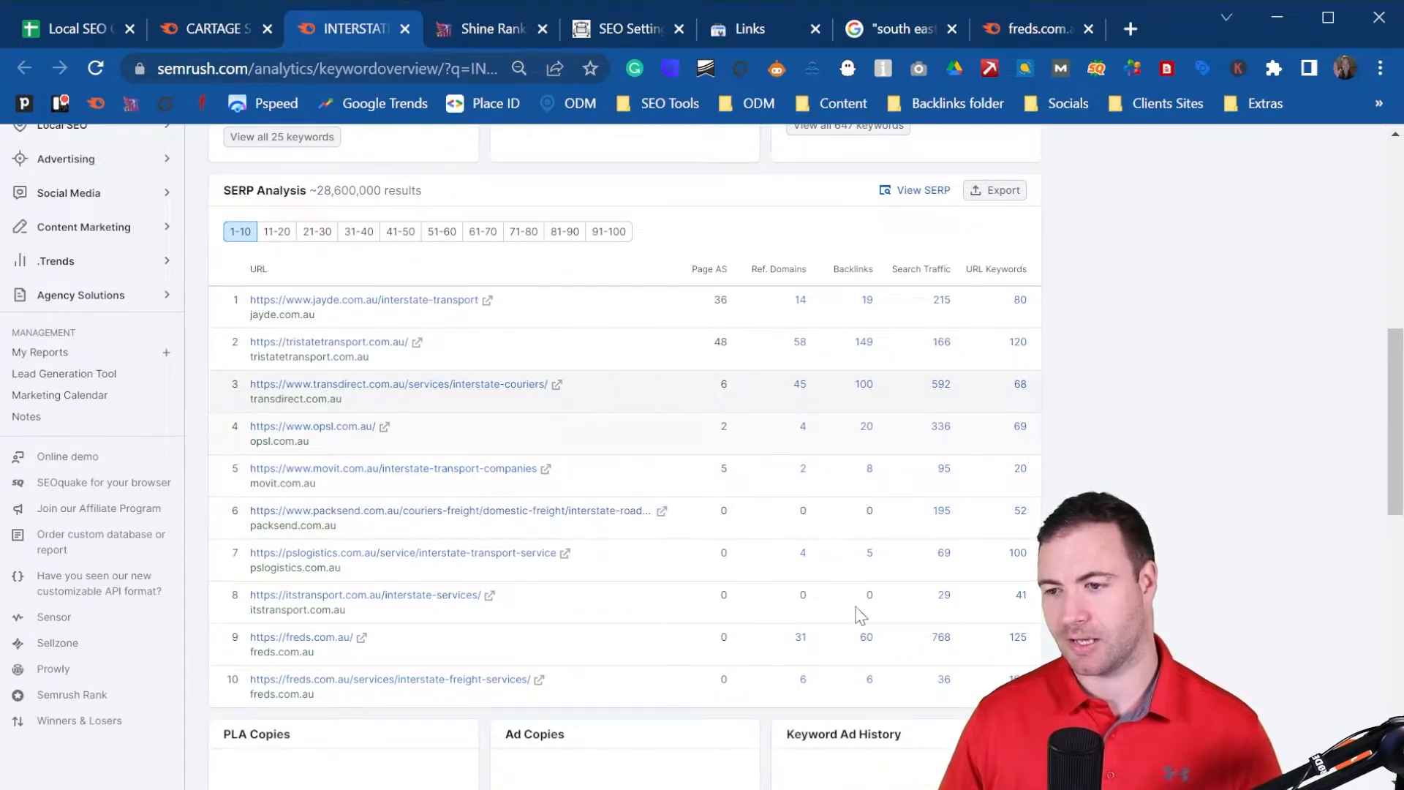
# - Open the INTERSTATE TRANSPORT overview from the bulk keyword analysis in a separate tab and examine its search volumes, keyword ideas and ranking URLs
pyautogui.click(233, 19)
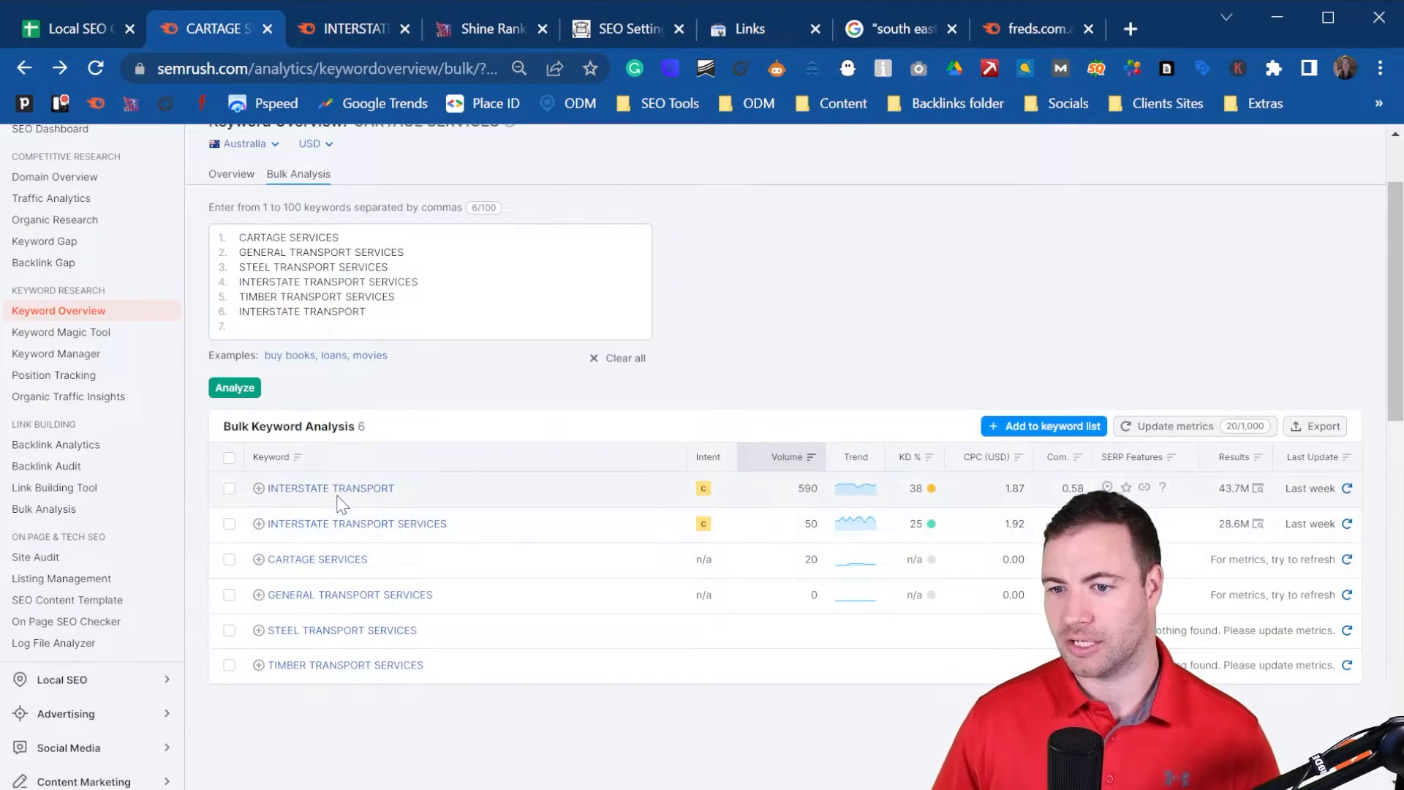
pyautogui.middleClick(401, 522)
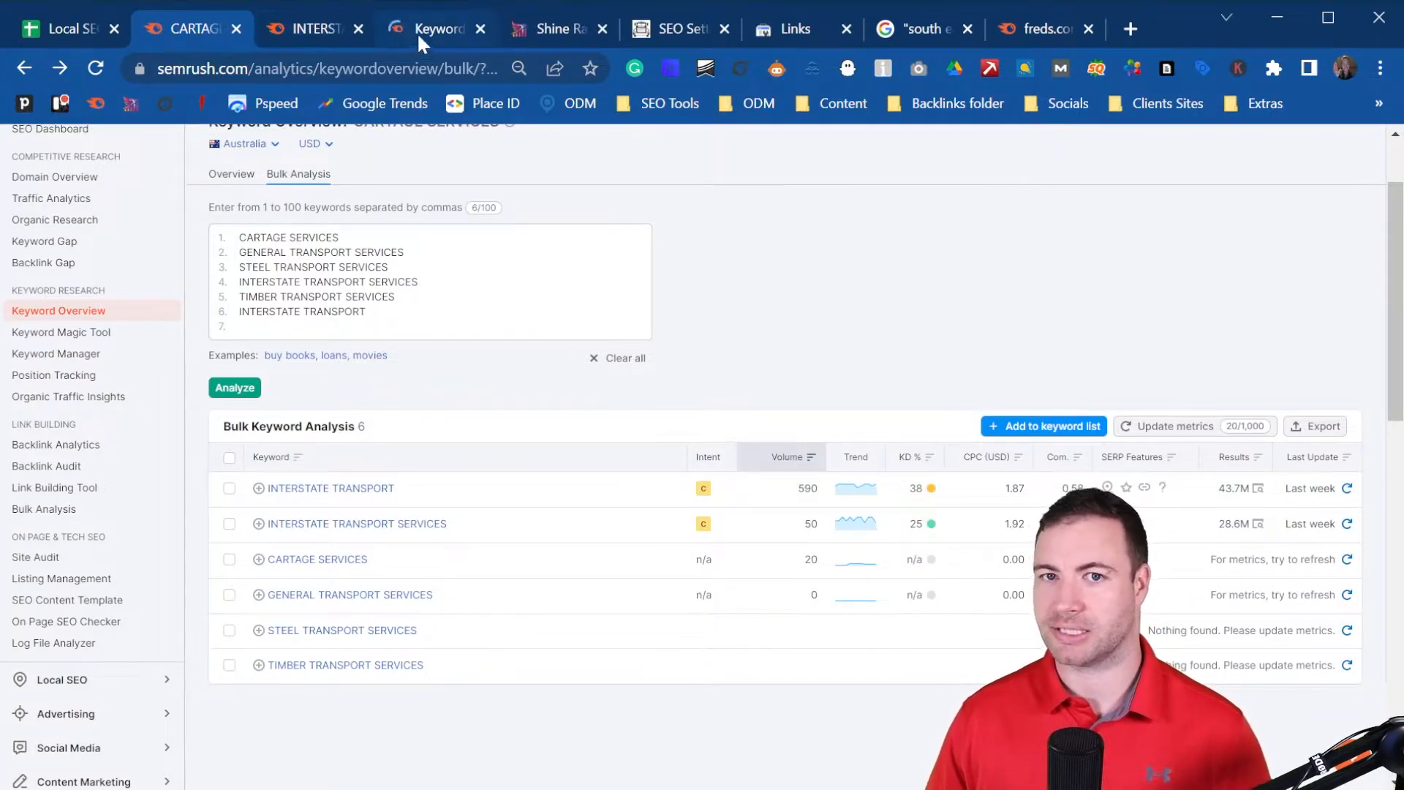
pyautogui.click(437, 23)
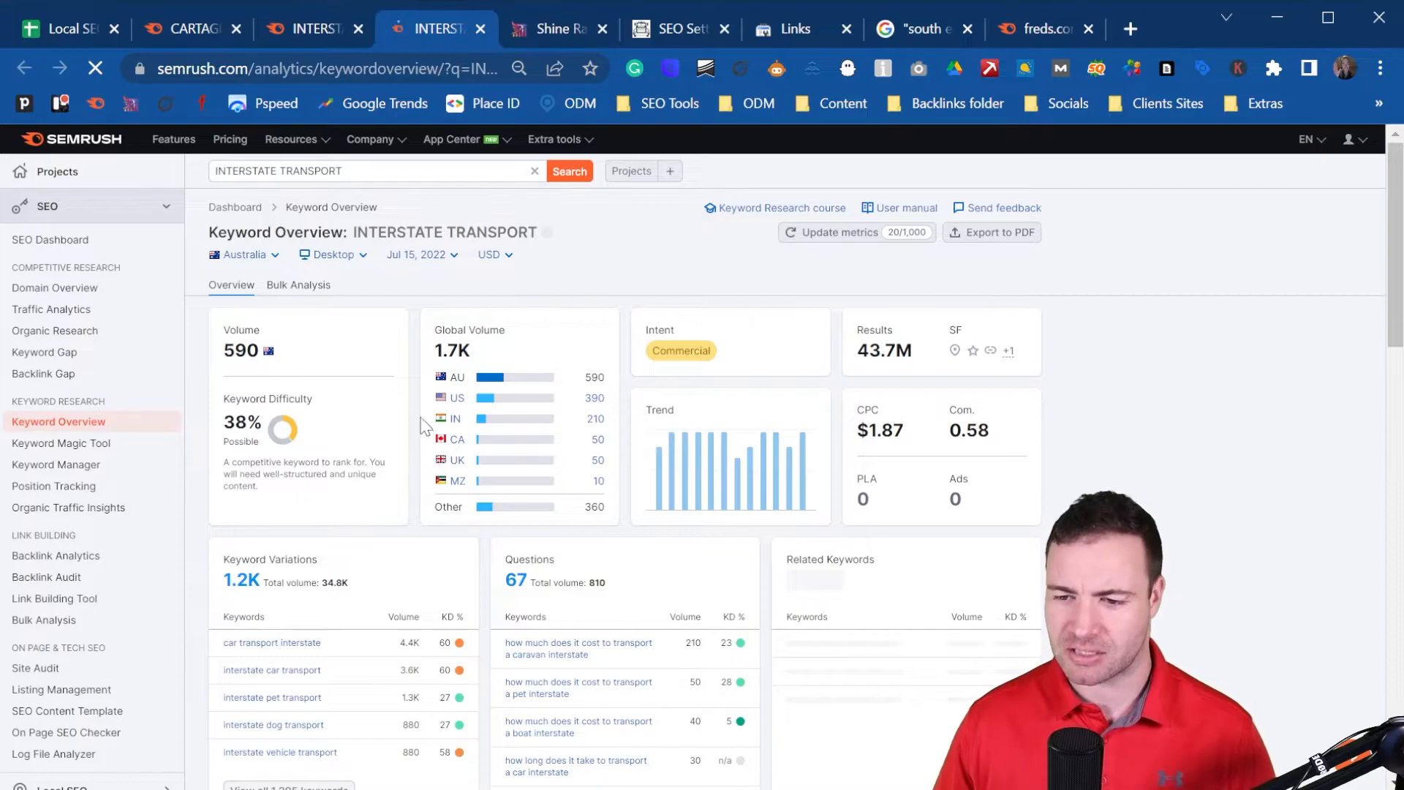
pyautogui.scroll(-2, 425, 428)
pyautogui.scroll(-2, 425, 433)
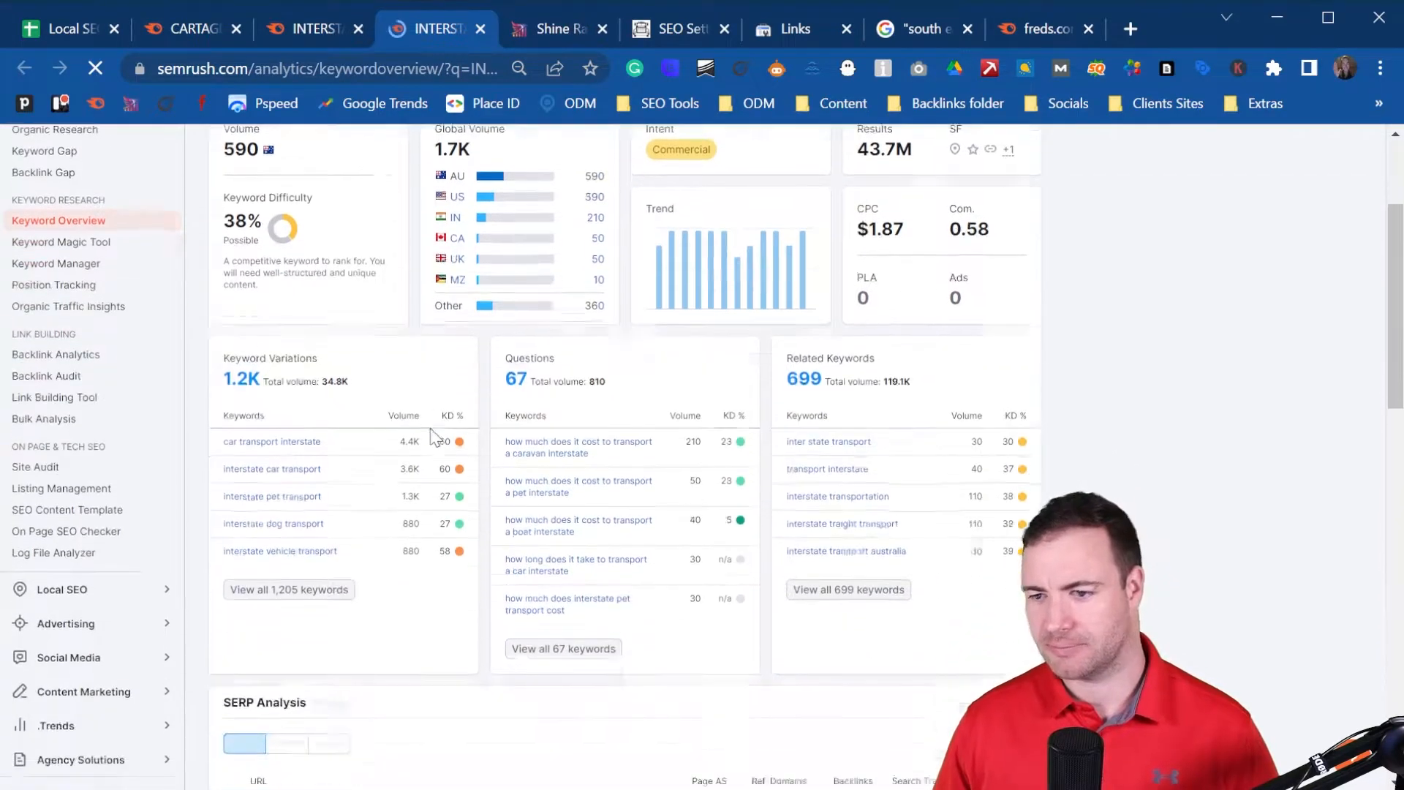
pyautogui.scroll(-1, 370, 404)
pyautogui.scroll(-3, 372, 411)
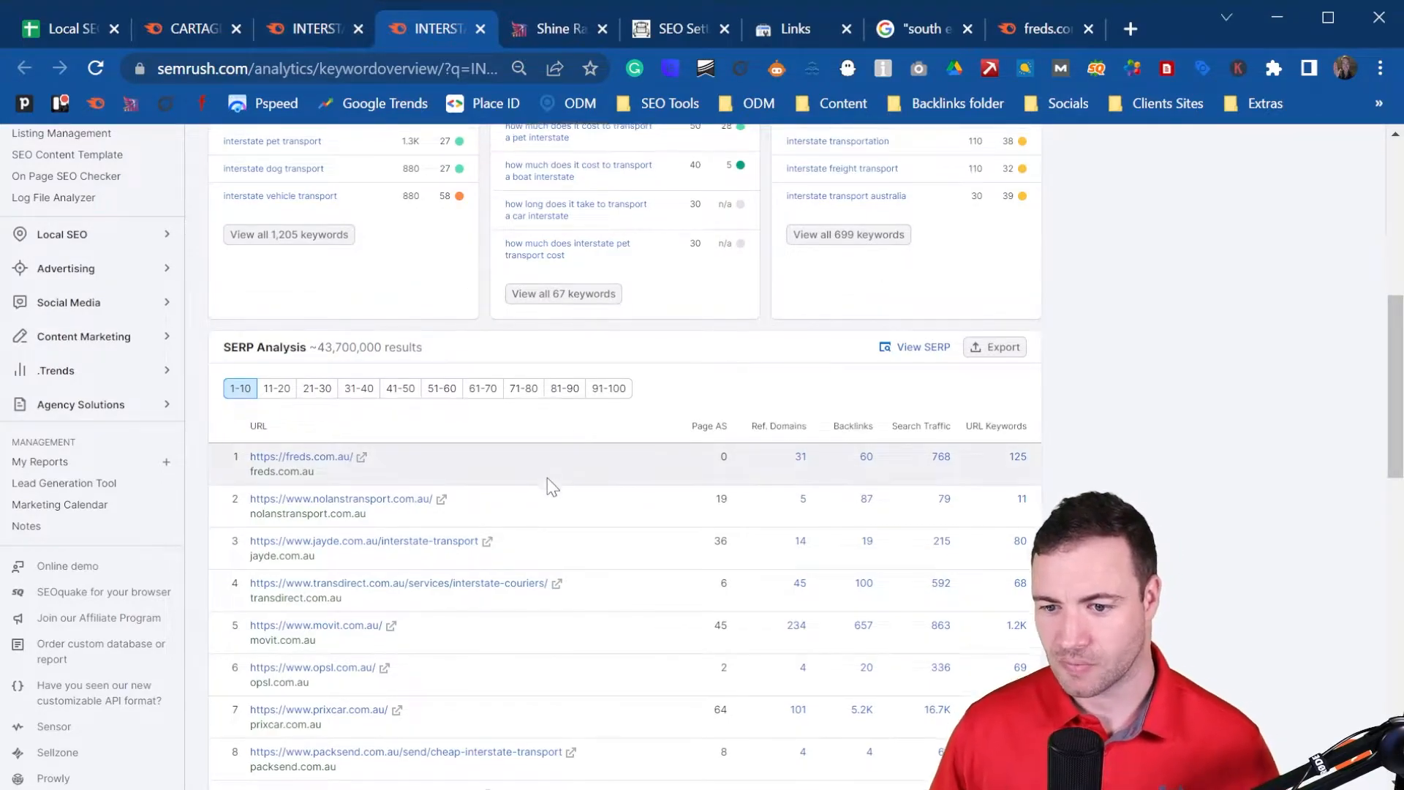
pyautogui.scroll(-2, 605, 369)
pyautogui.scroll(10, 605, 369)
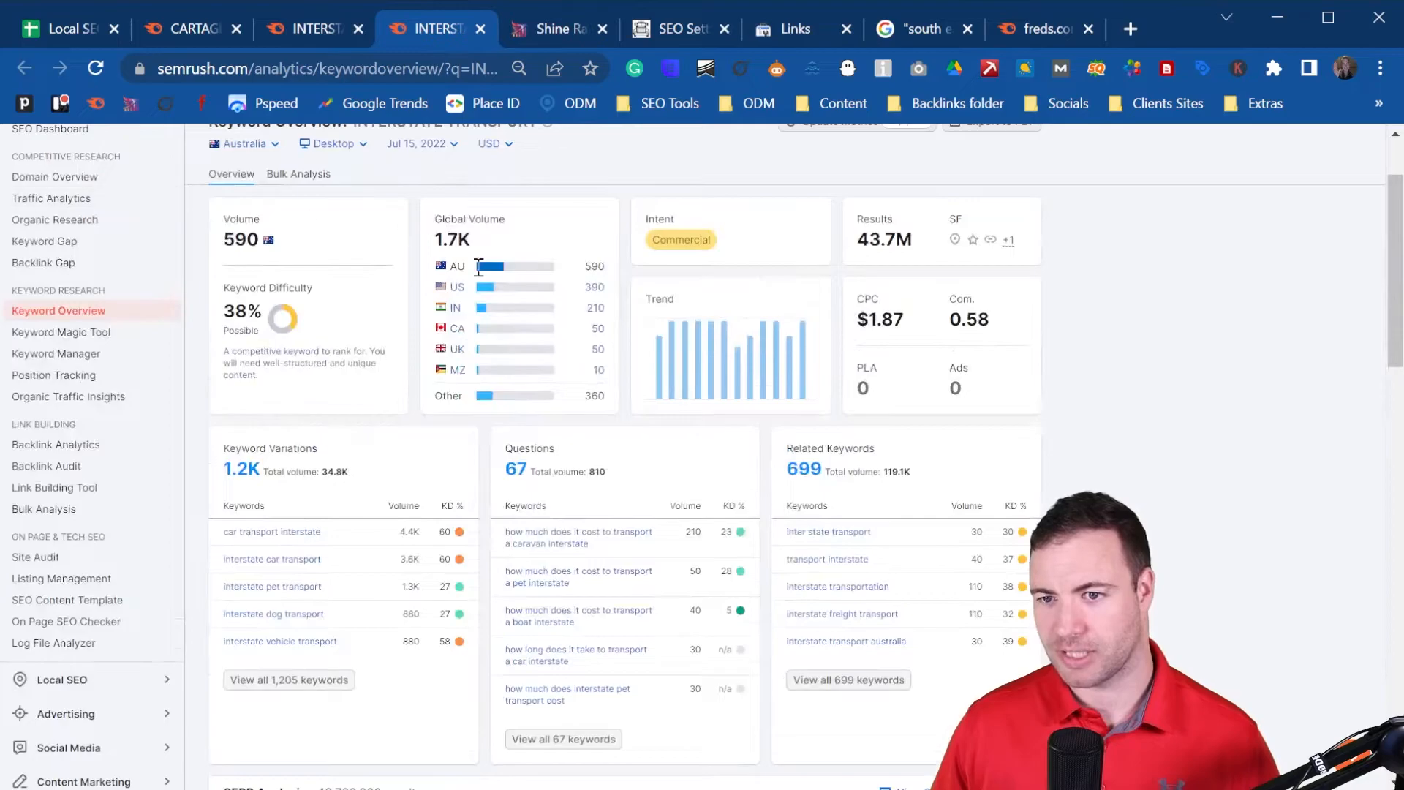
pyautogui.scroll(1, 496, 410)
pyautogui.scroll(-15, 496, 410)
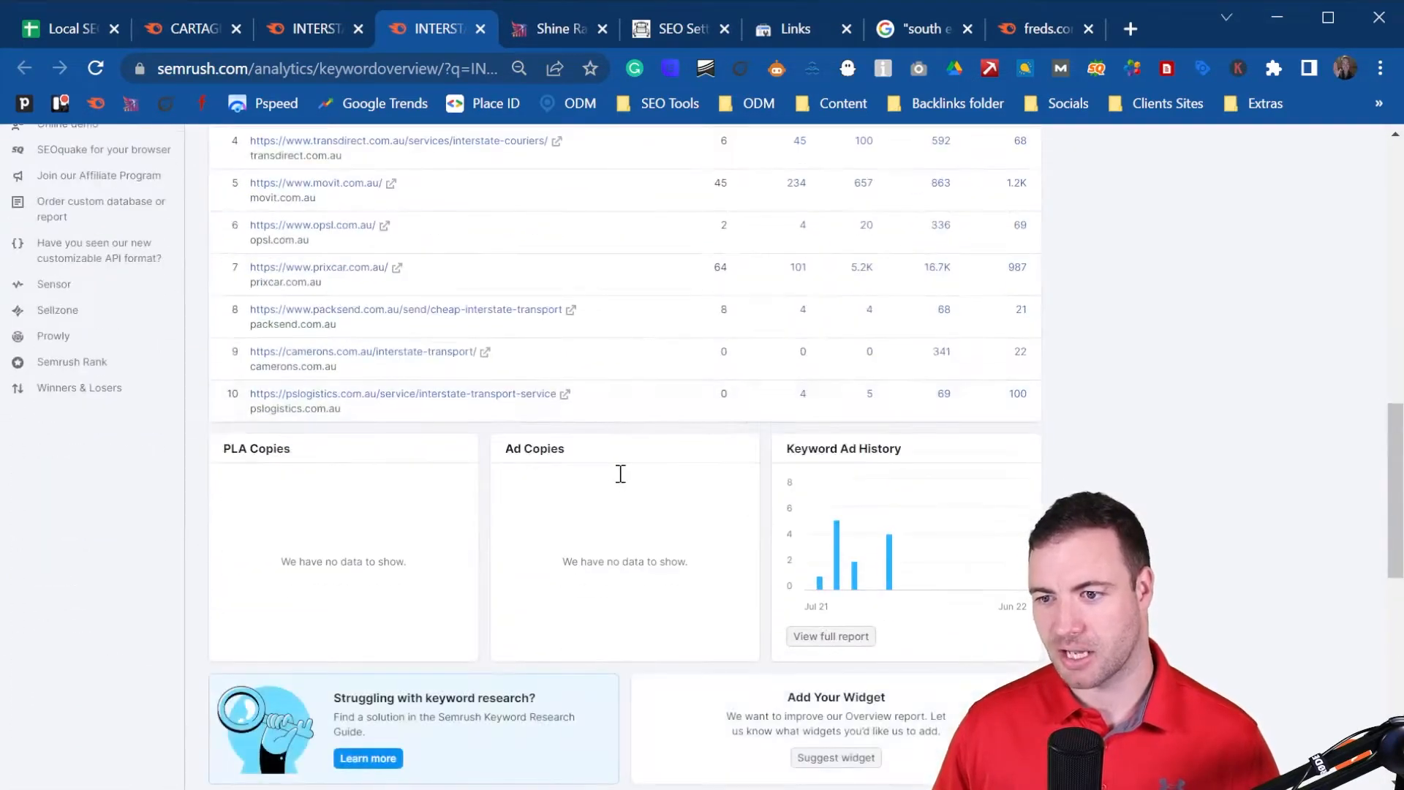
pyautogui.scroll(3, 614, 439)
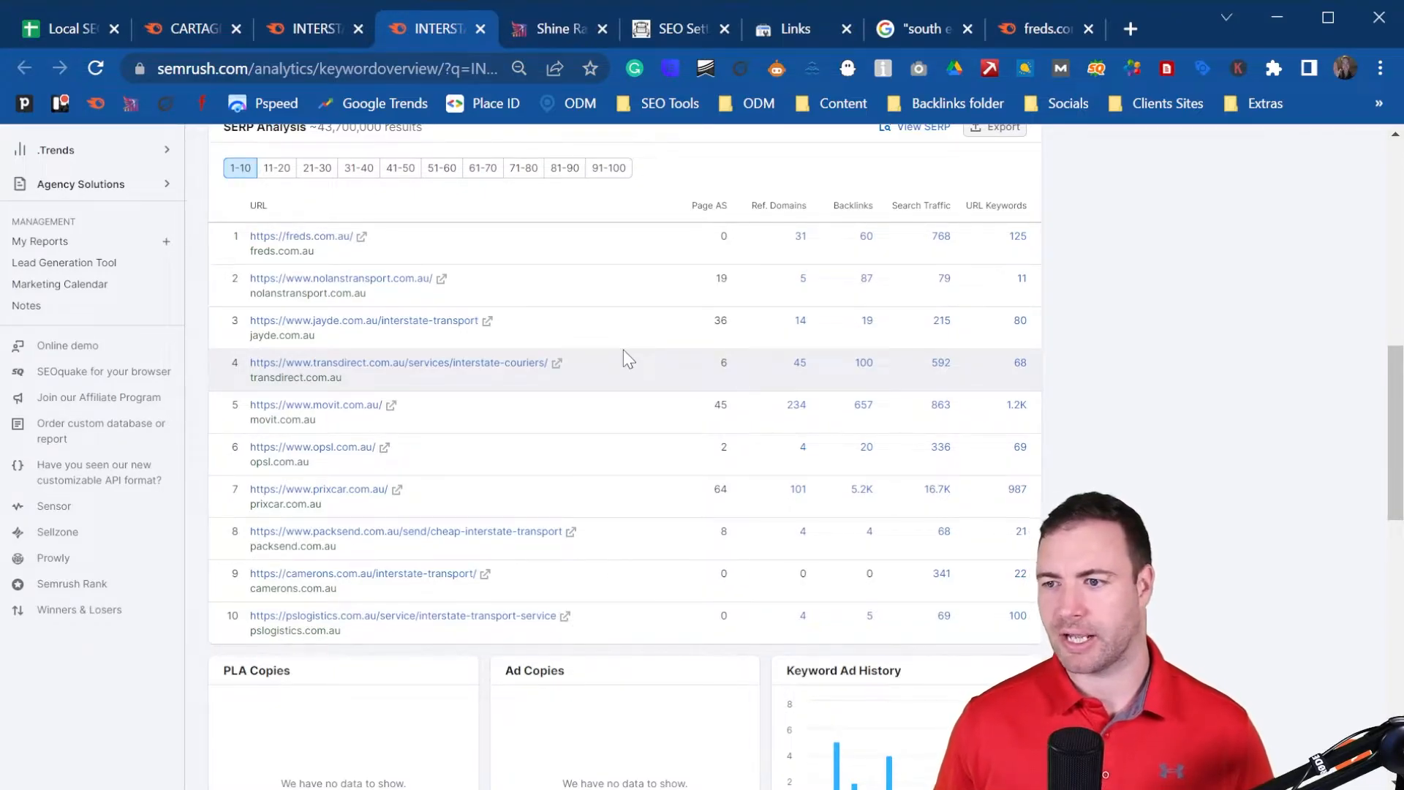
# - Open the jayde.com.au/interstate-transport page from the INTERSTATE TRANSPORT SERVICES SERP Analysis and review its content and list of services
pyautogui.click(308, 24)
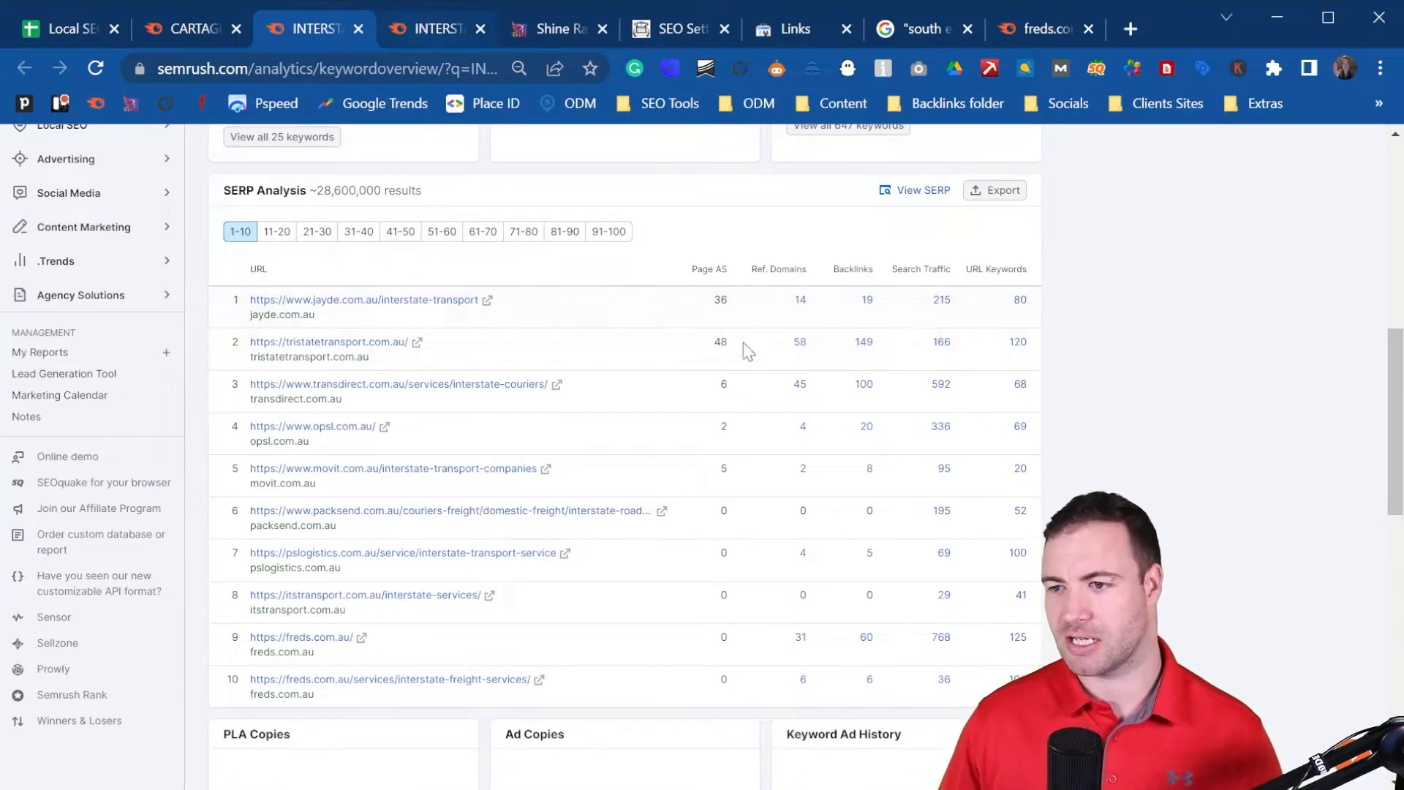
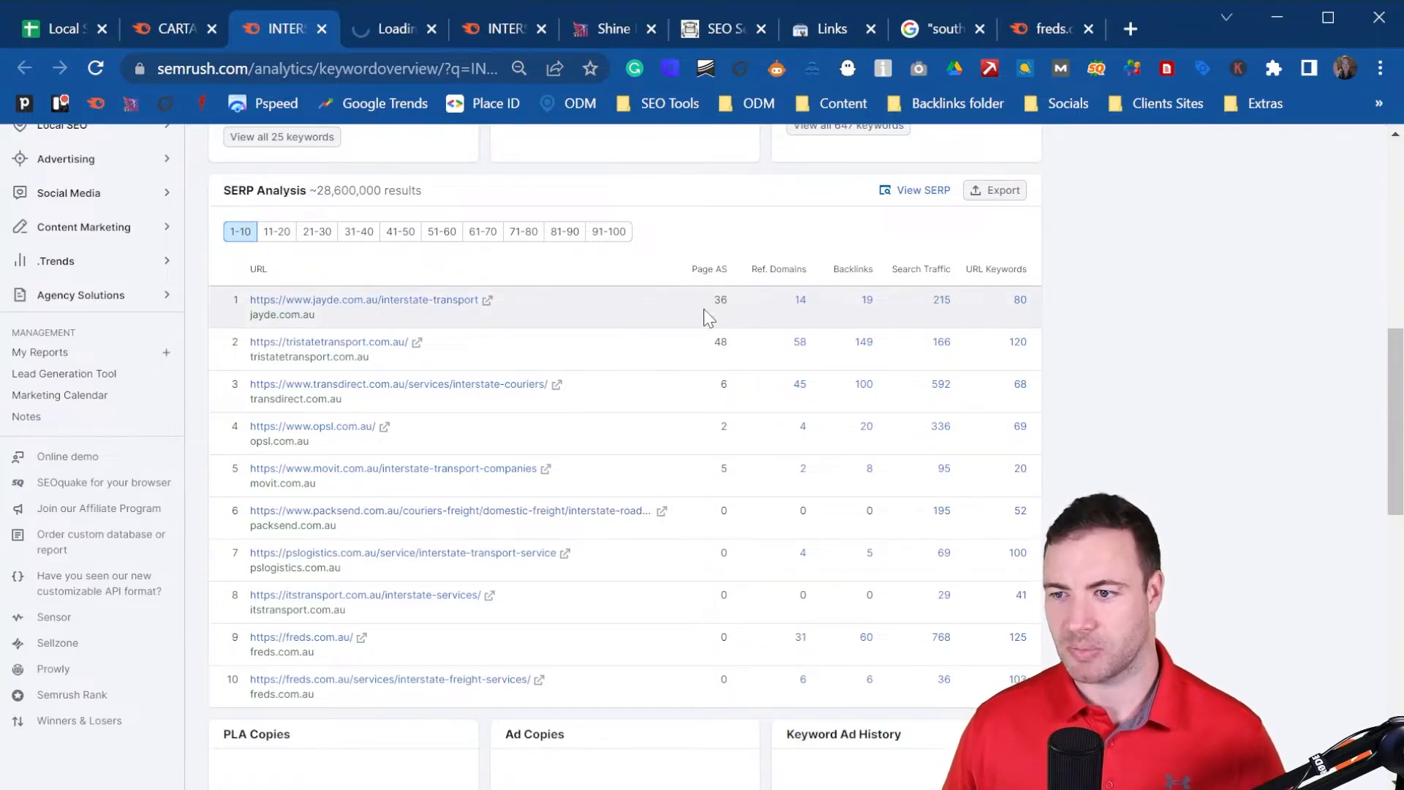
pyautogui.click(386, 31)
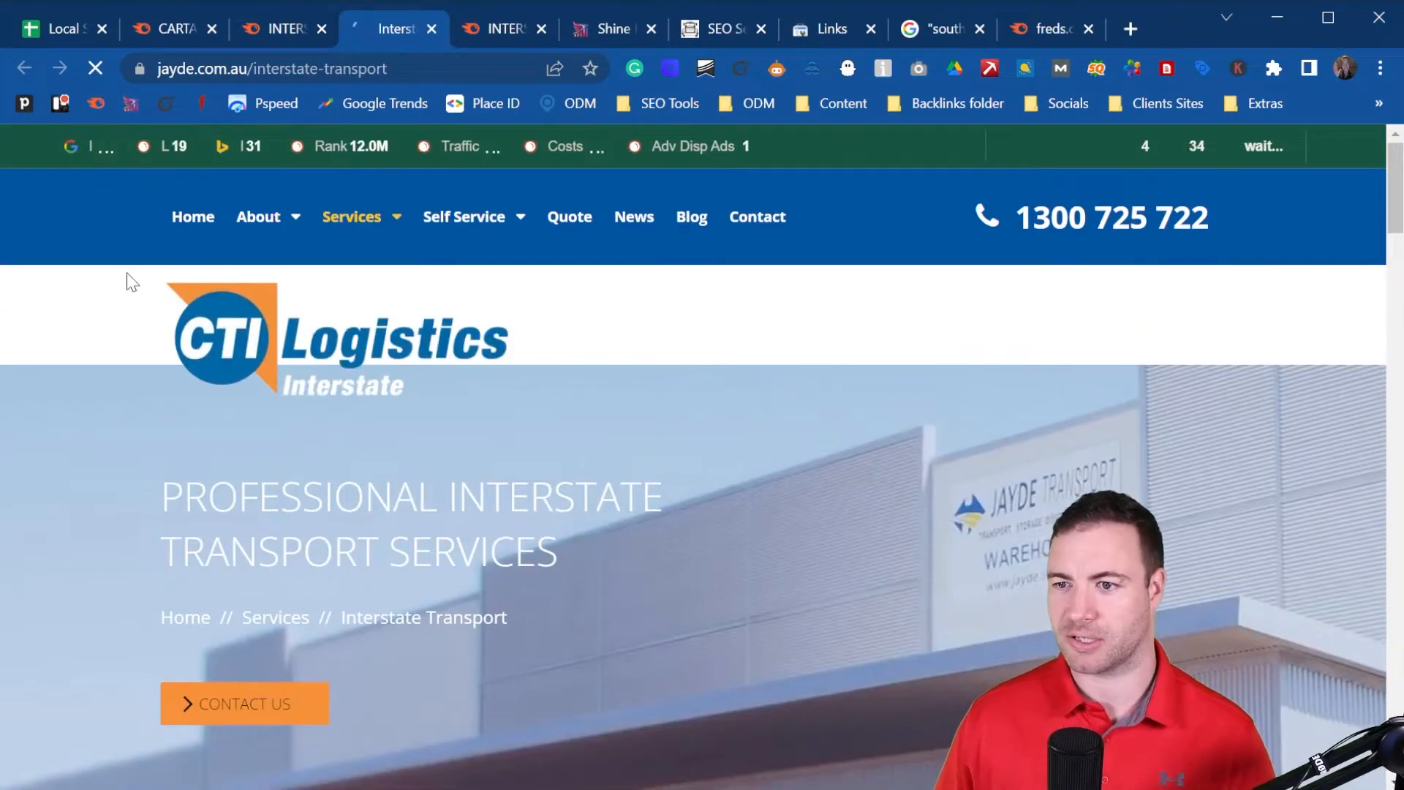
pyautogui.scroll(-6, 128, 274)
pyautogui.scroll(-9, 126, 259)
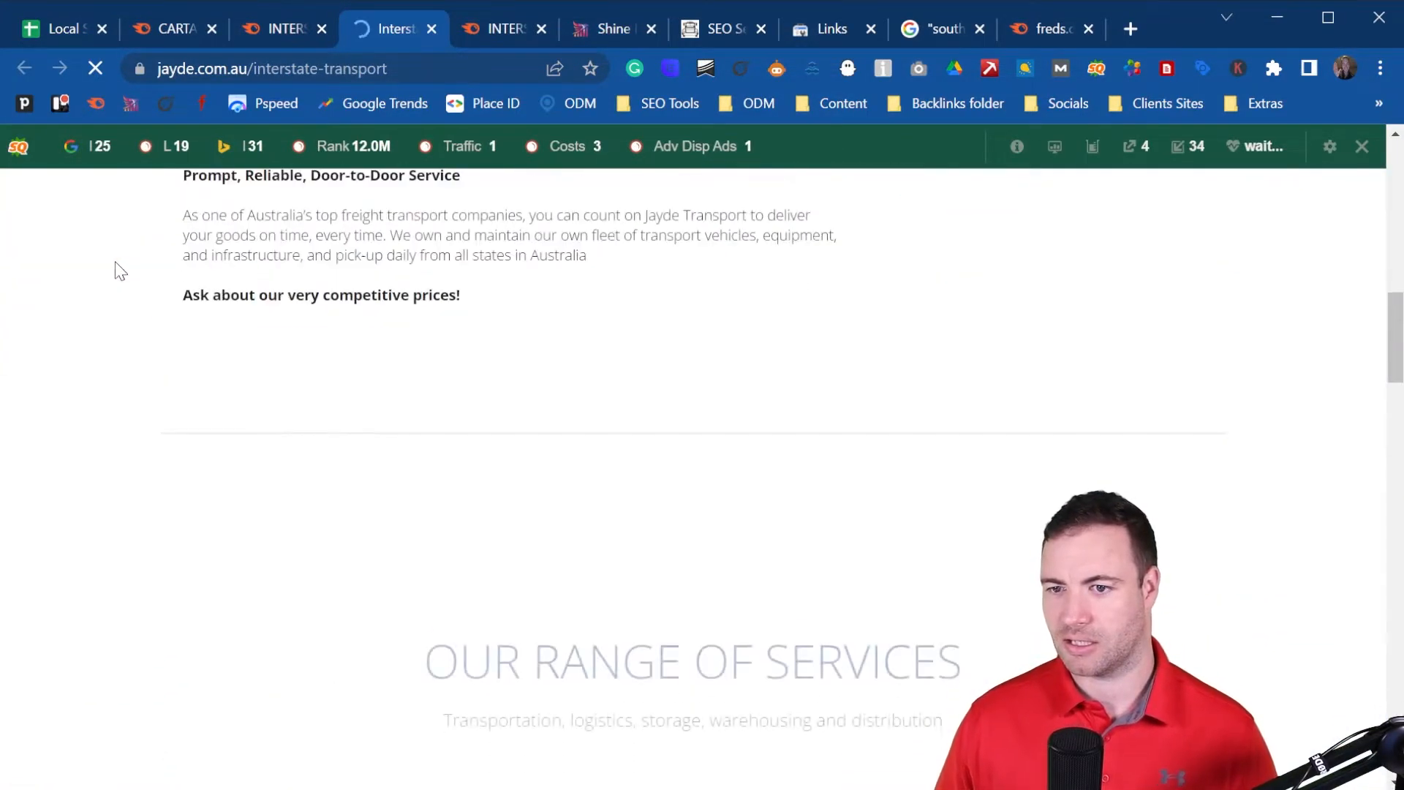
pyautogui.scroll(-10, 128, 276)
pyautogui.scroll(-6, 122, 282)
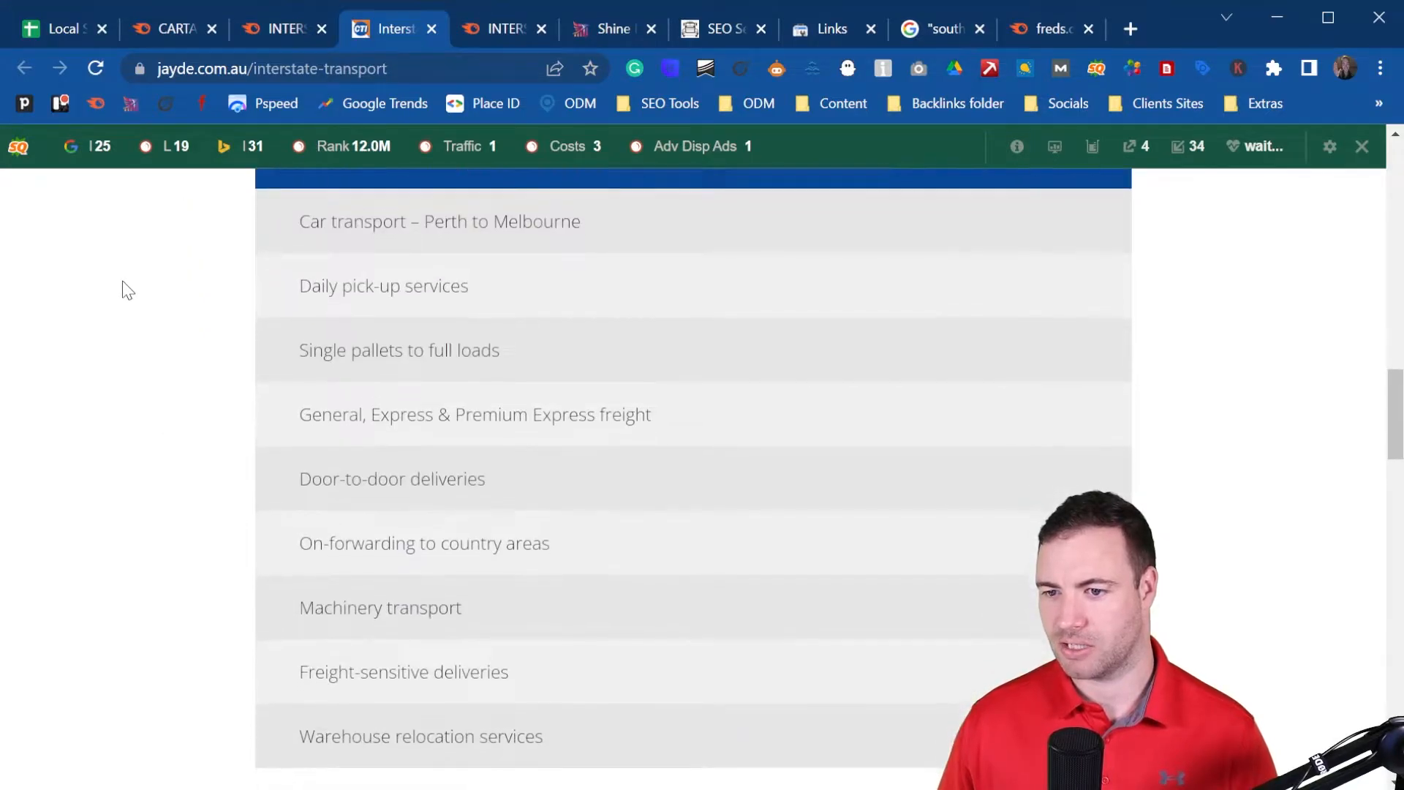
# - Finish reviewing the jayde.com.au interstate transport page down to its footer and copy the site's root address
pyautogui.scroll(-20, 130, 292)
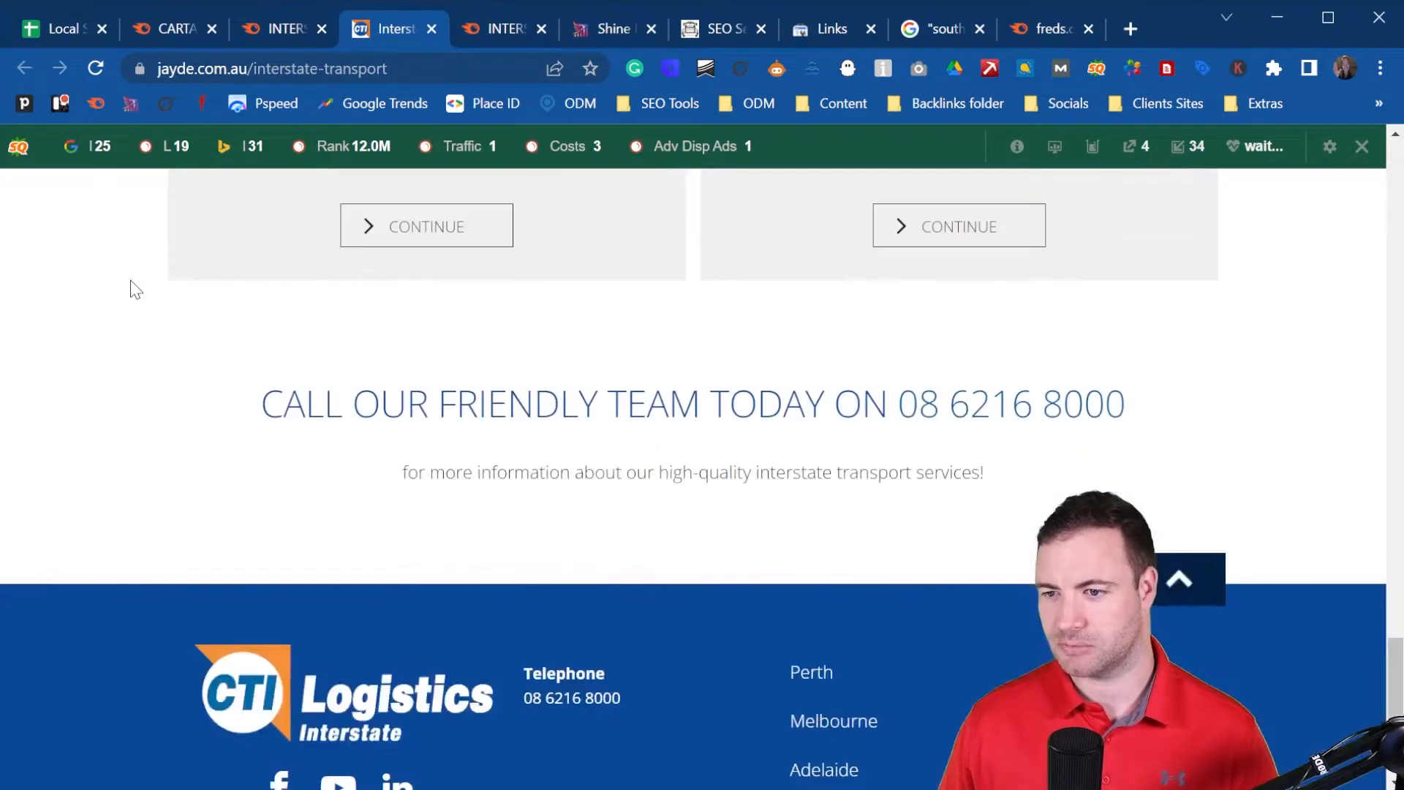
pyautogui.scroll(-3, 132, 289)
pyautogui.scroll(20, 126, 280)
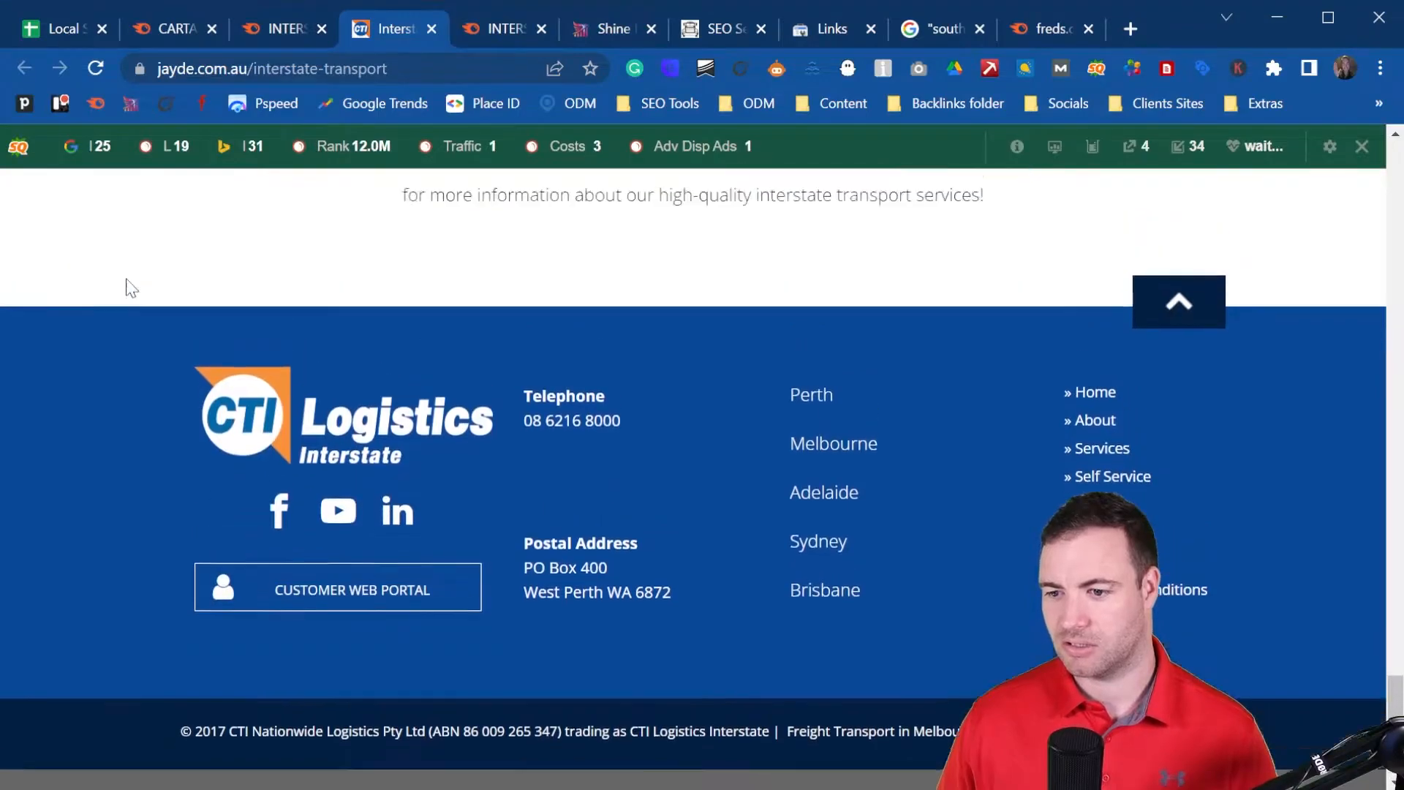
pyautogui.scroll(2, 125, 279)
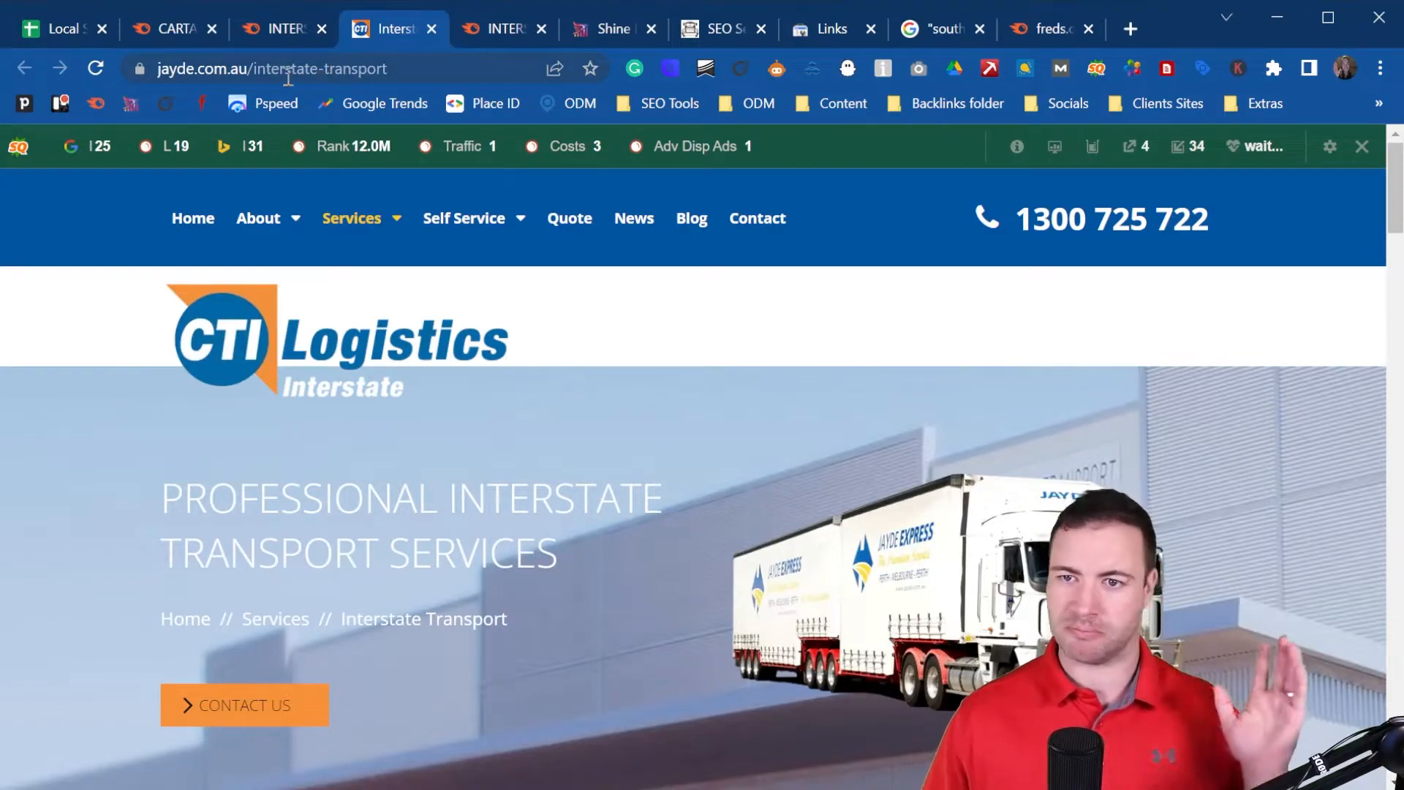
pyautogui.click(237, 68)
pyautogui.hotkey('ctrl', 'a')
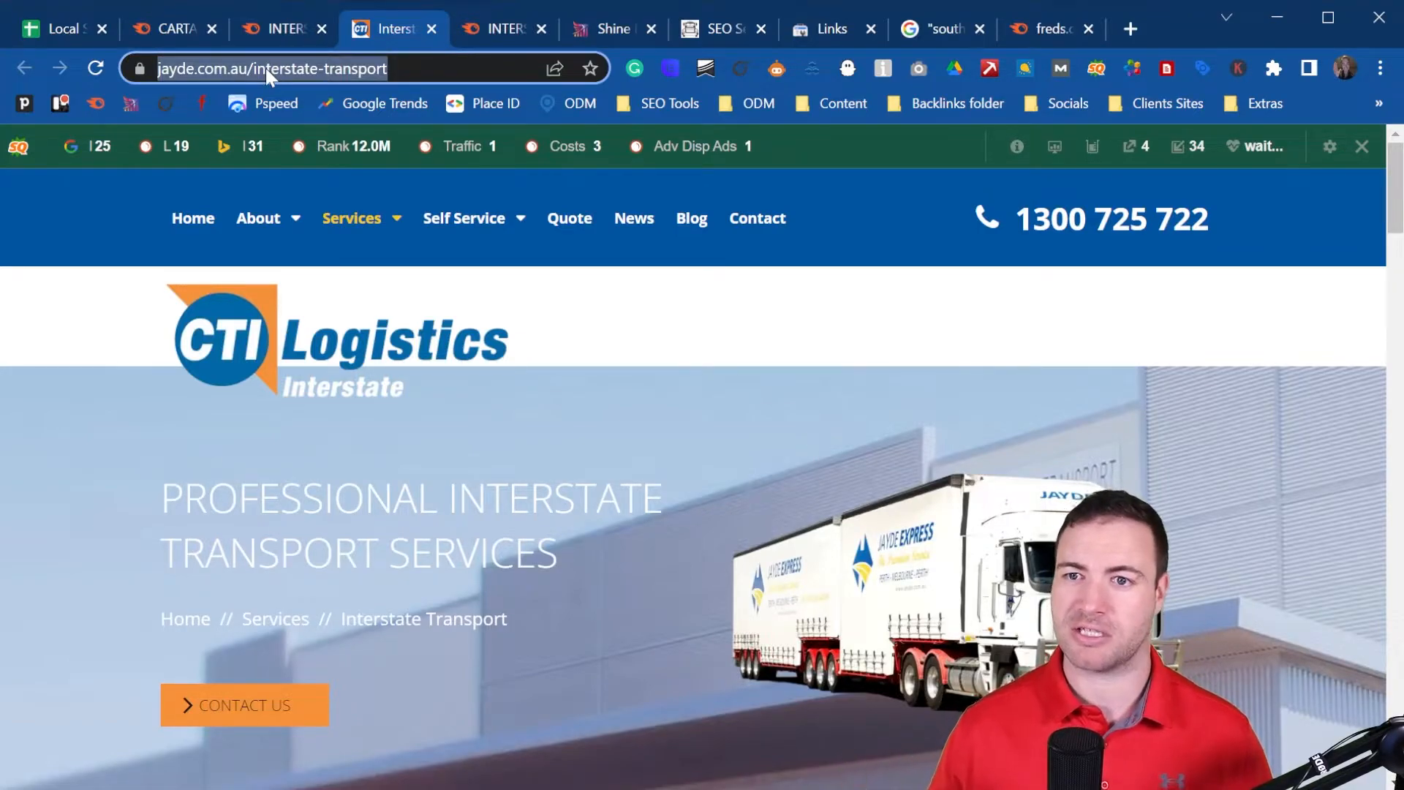
pyautogui.click(256, 66)
pyautogui.moveTo(341, 69); pyautogui.dragTo(132, 65)
pyautogui.hotkey('ctrl', 'c')
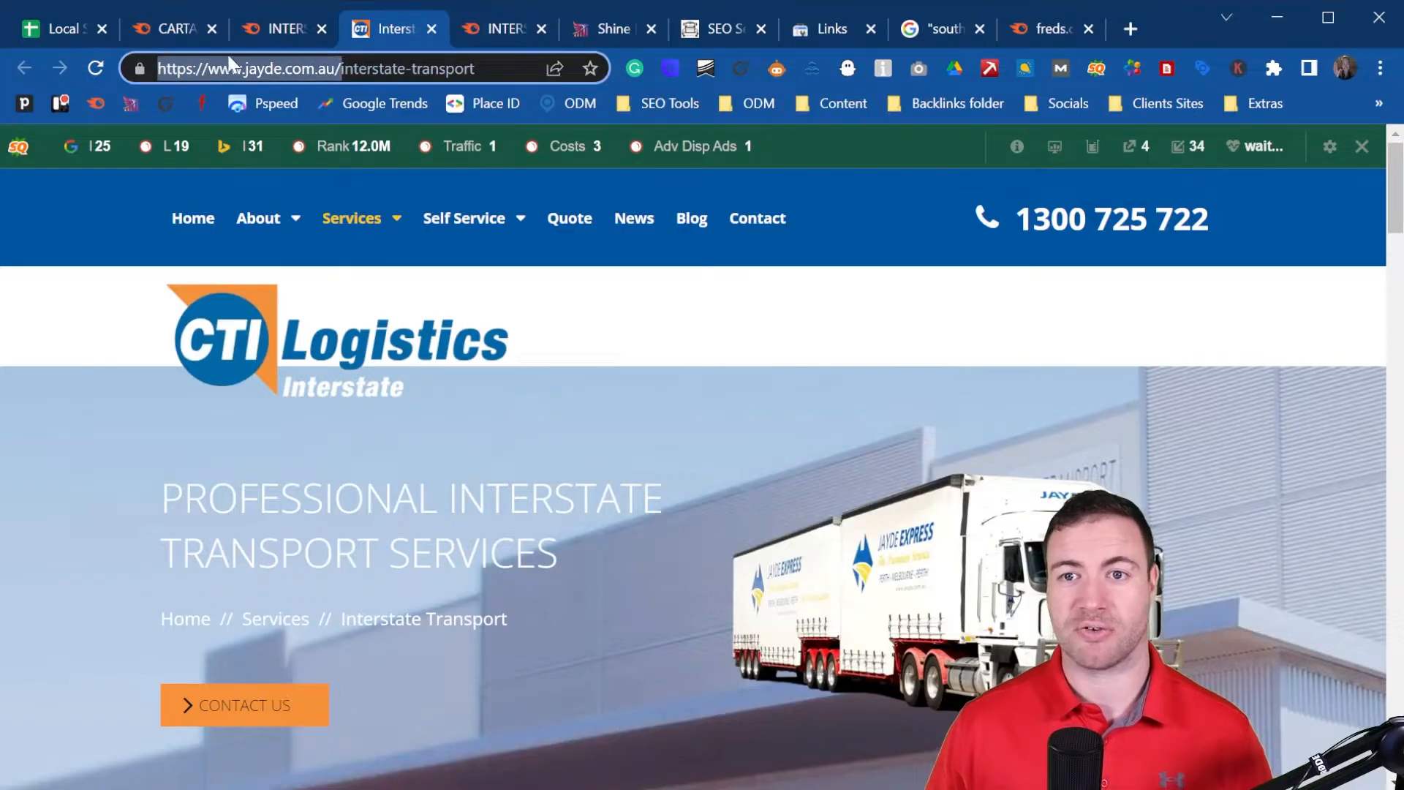
pyautogui.click(66, 29)
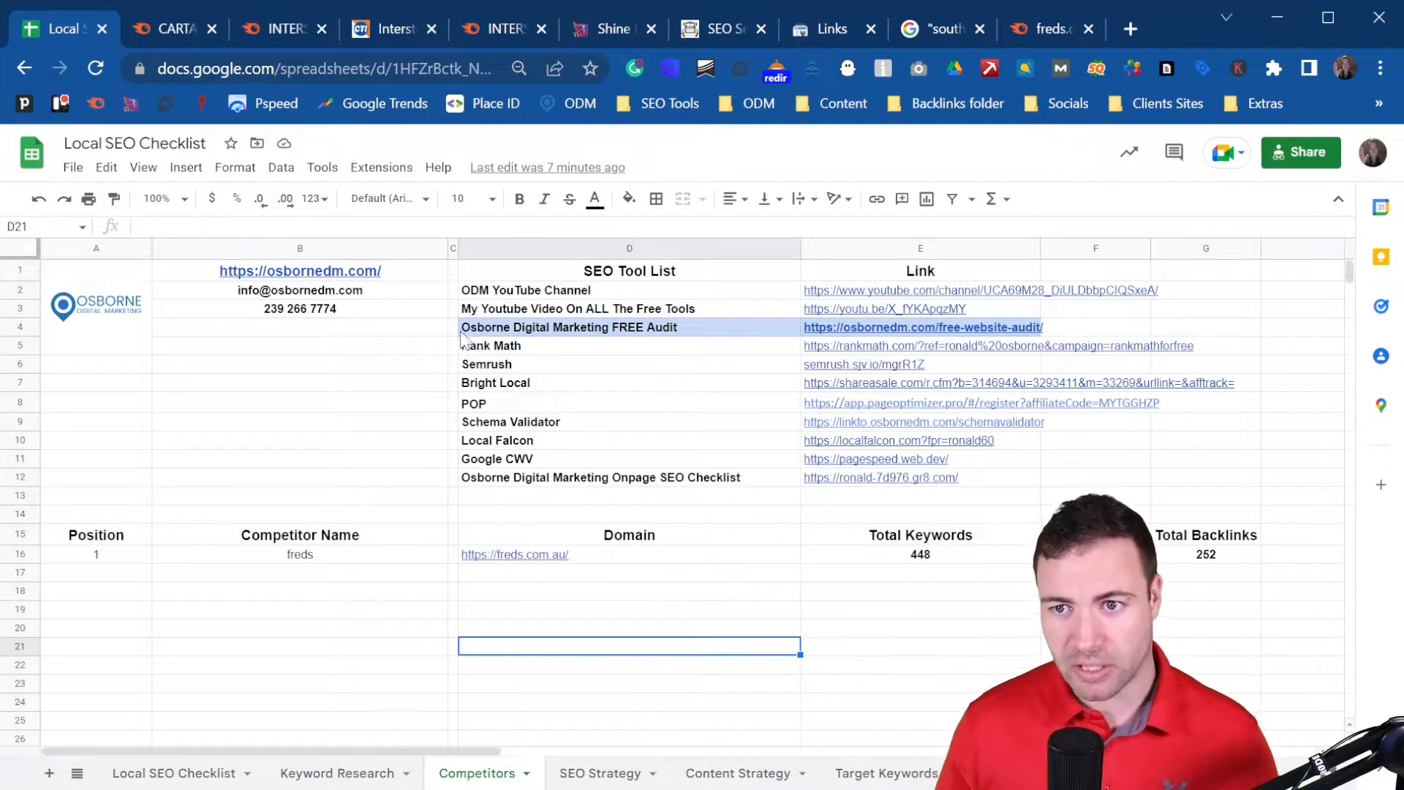
pyautogui.moveTo(336, 281)
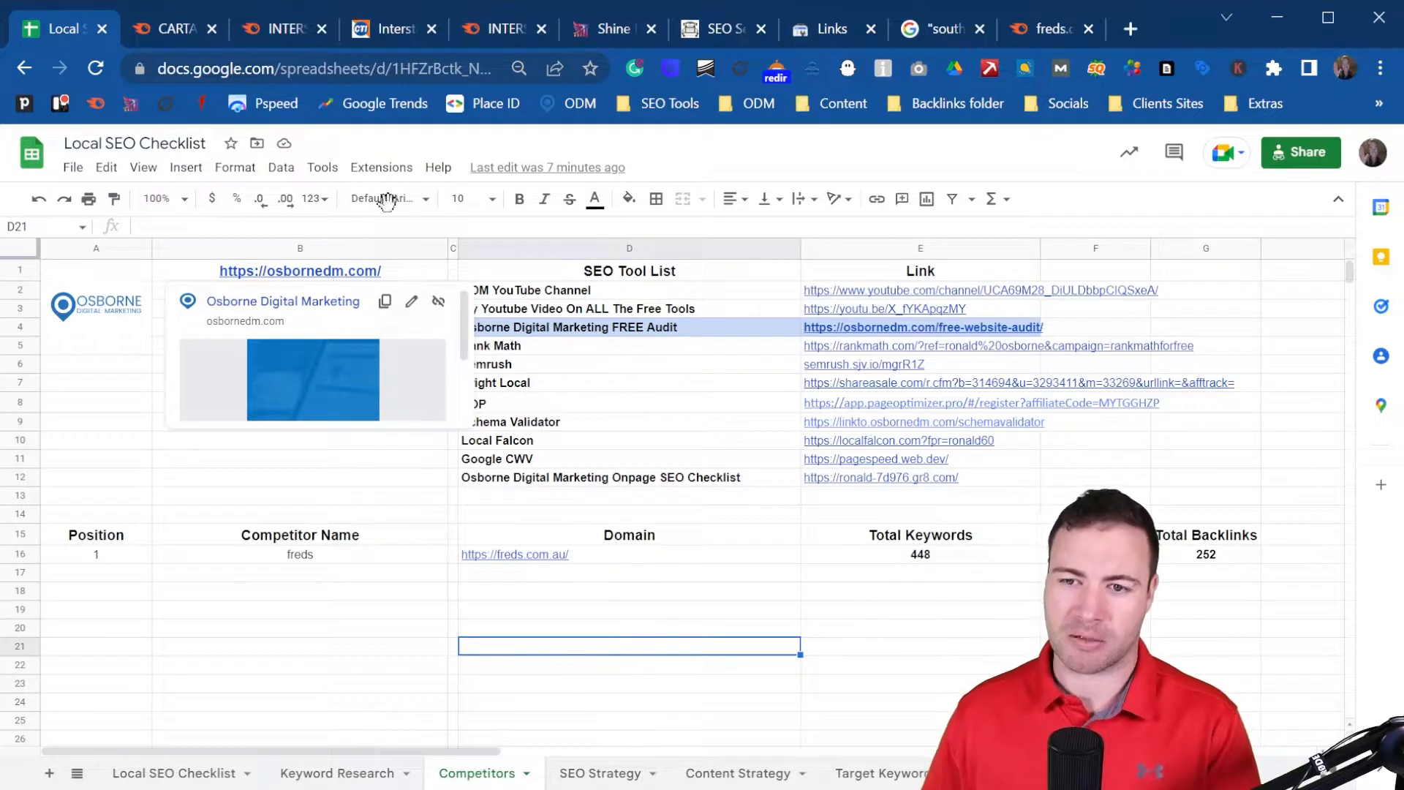
pyautogui.click(560, 576)
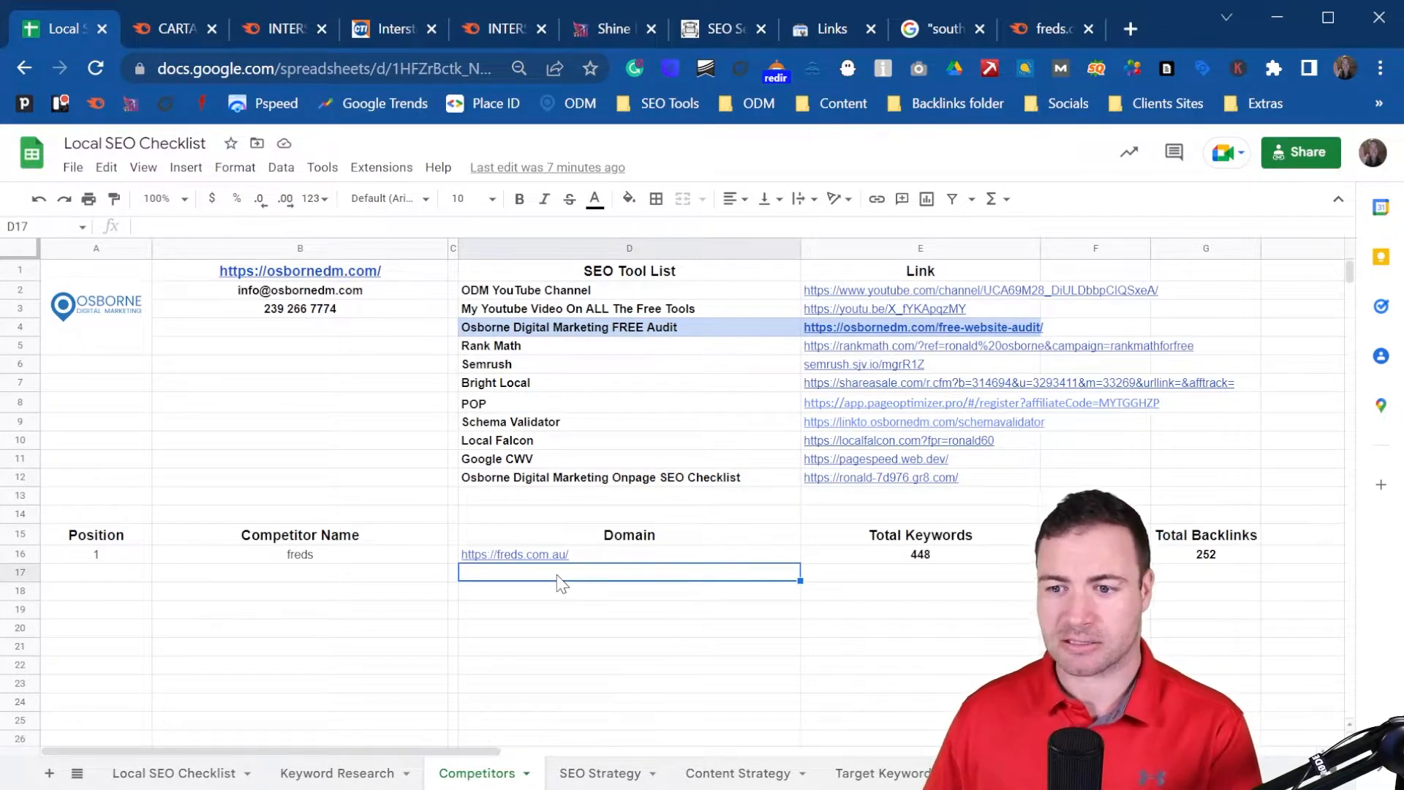
pyautogui.hotkey('ctrl', 'v')
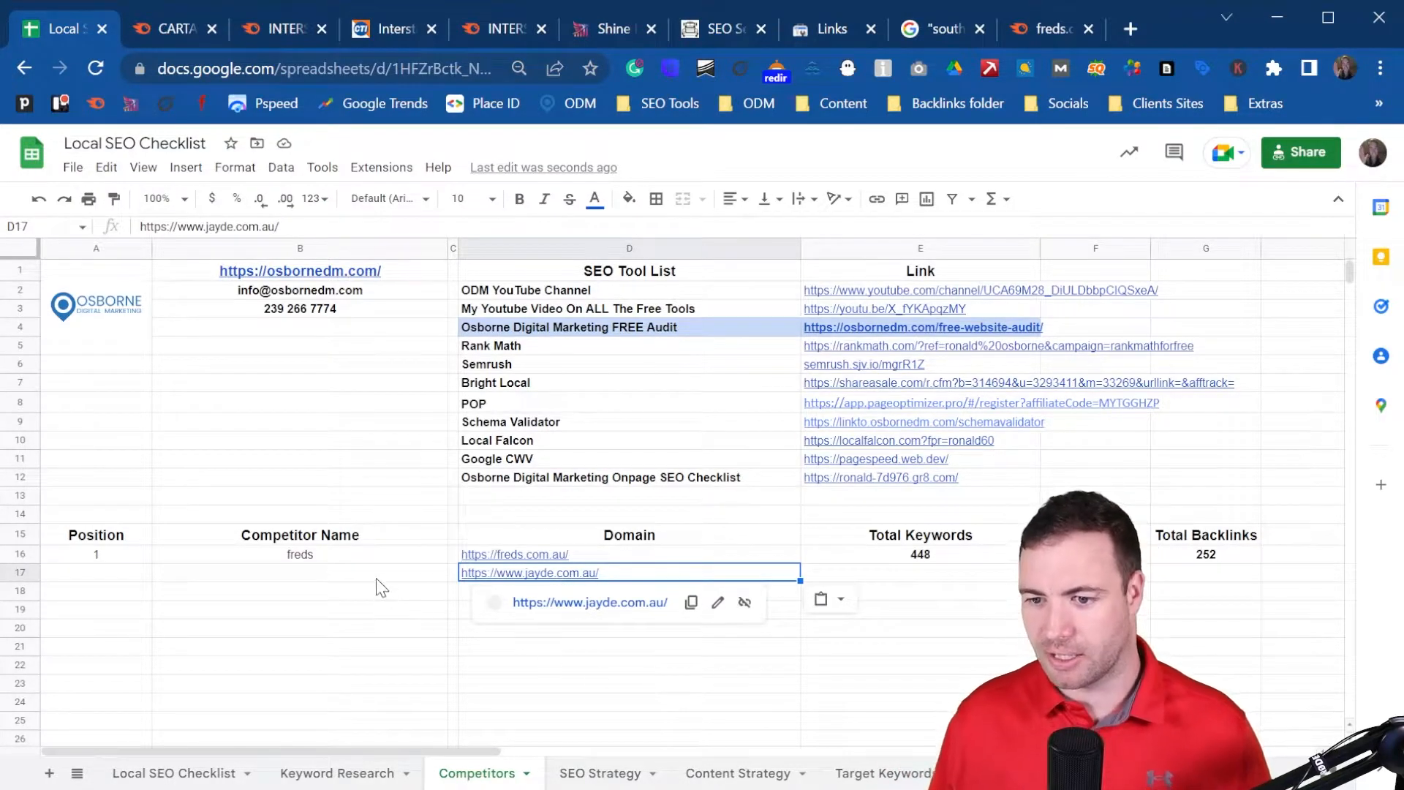
# - Copy the jayde.com.au root address again, run a Semrush Domain Overview for it and examine its organic traffic, keywords and backlinks
pyautogui.click(282, 28)
pyautogui.click(393, 28)
pyautogui.click(291, 70)
pyautogui.moveTo(341, 68); pyautogui.dragTo(156, 68)
pyautogui.hotkey('ctrl', 'c')
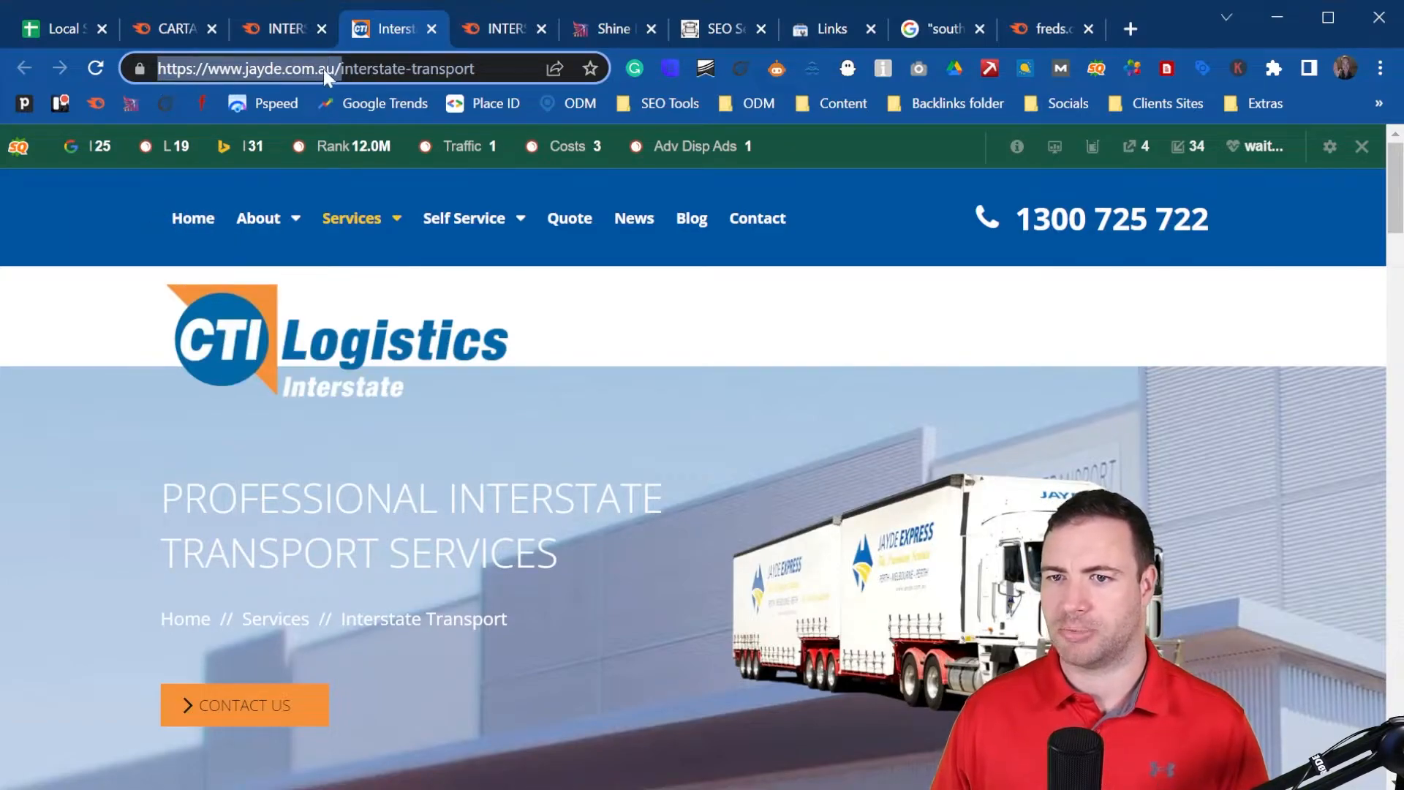
pyautogui.click(1044, 31)
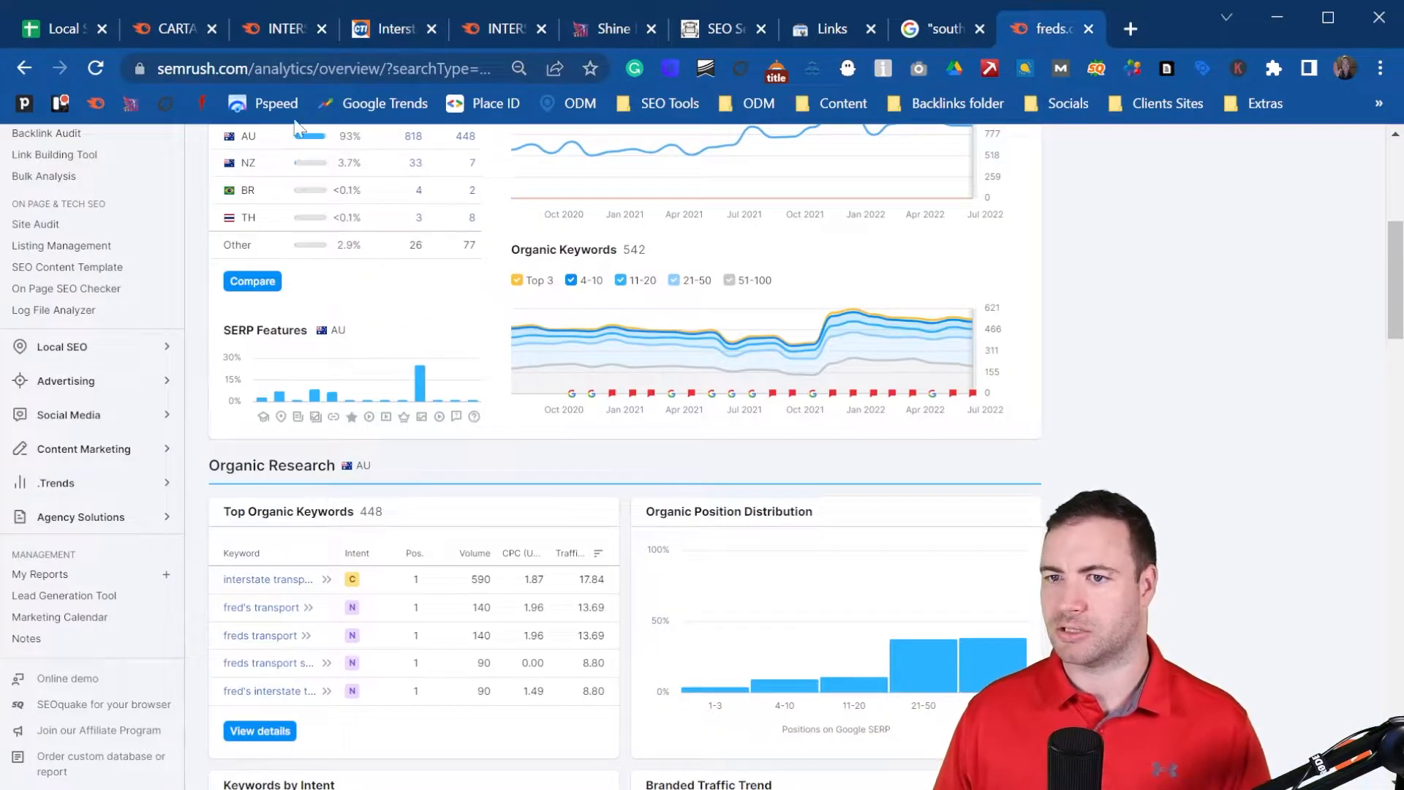
pyautogui.scroll(10, 434, 256)
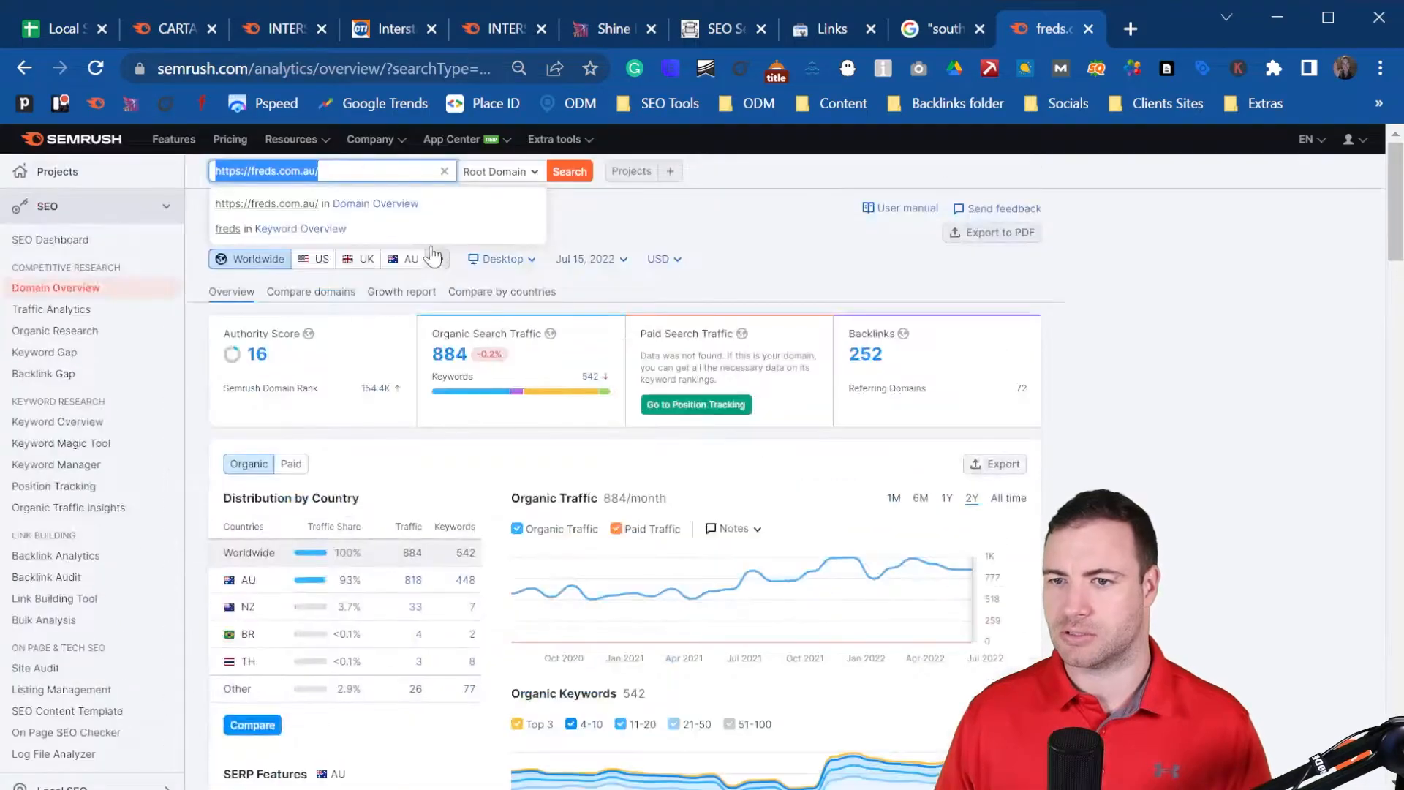
pyautogui.click(445, 171)
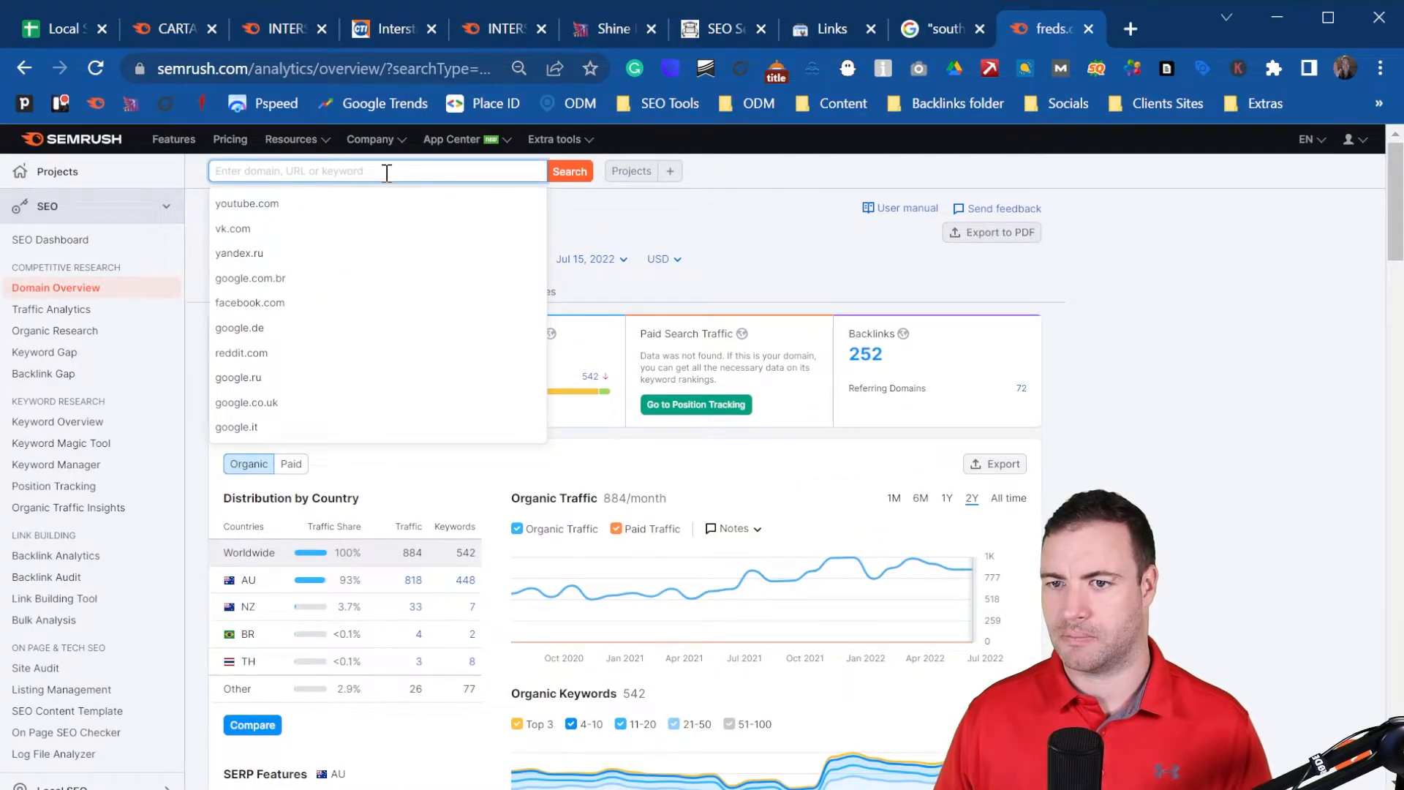
pyautogui.hotkey('ctrl', 'v')
pyautogui.click(570, 173)
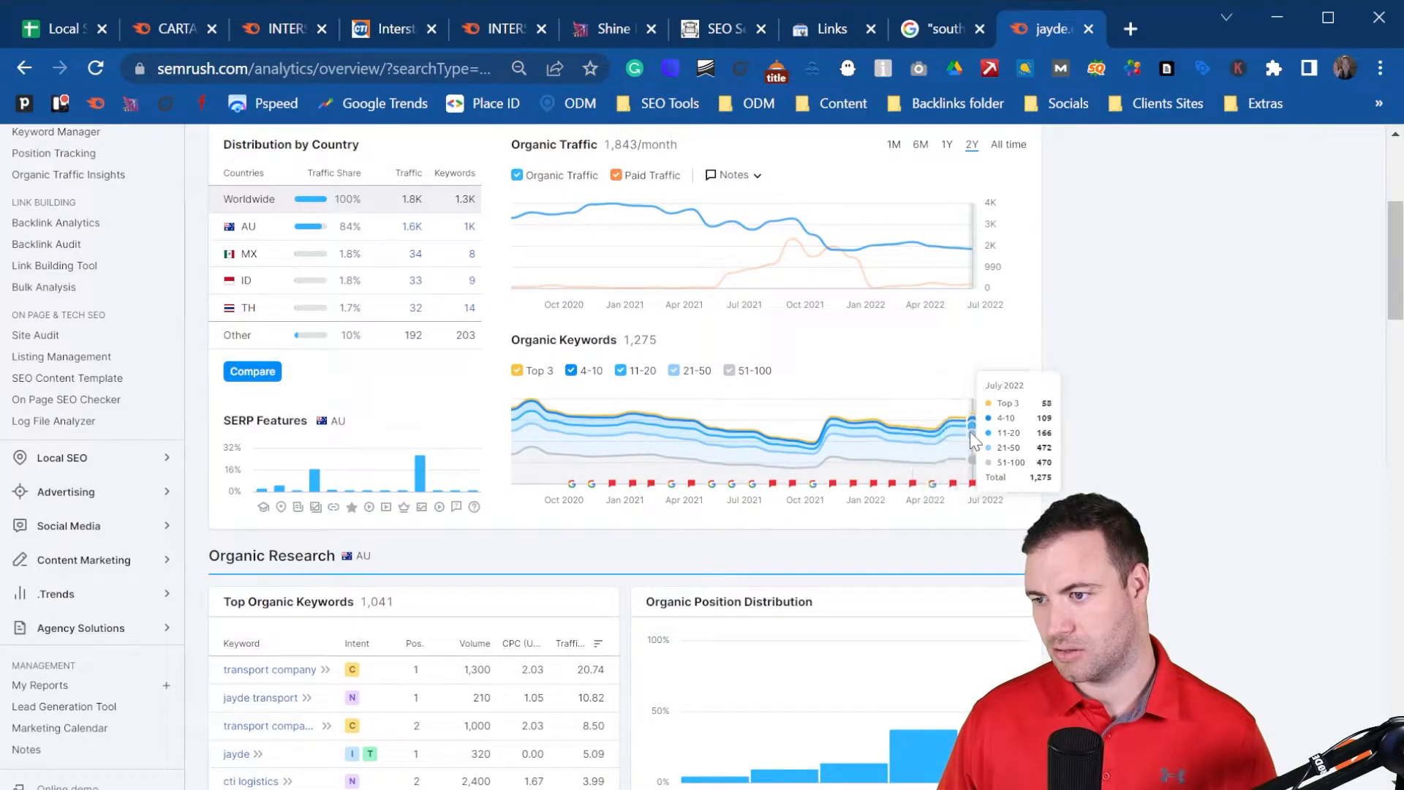
pyautogui.scroll(-3, 742, 396)
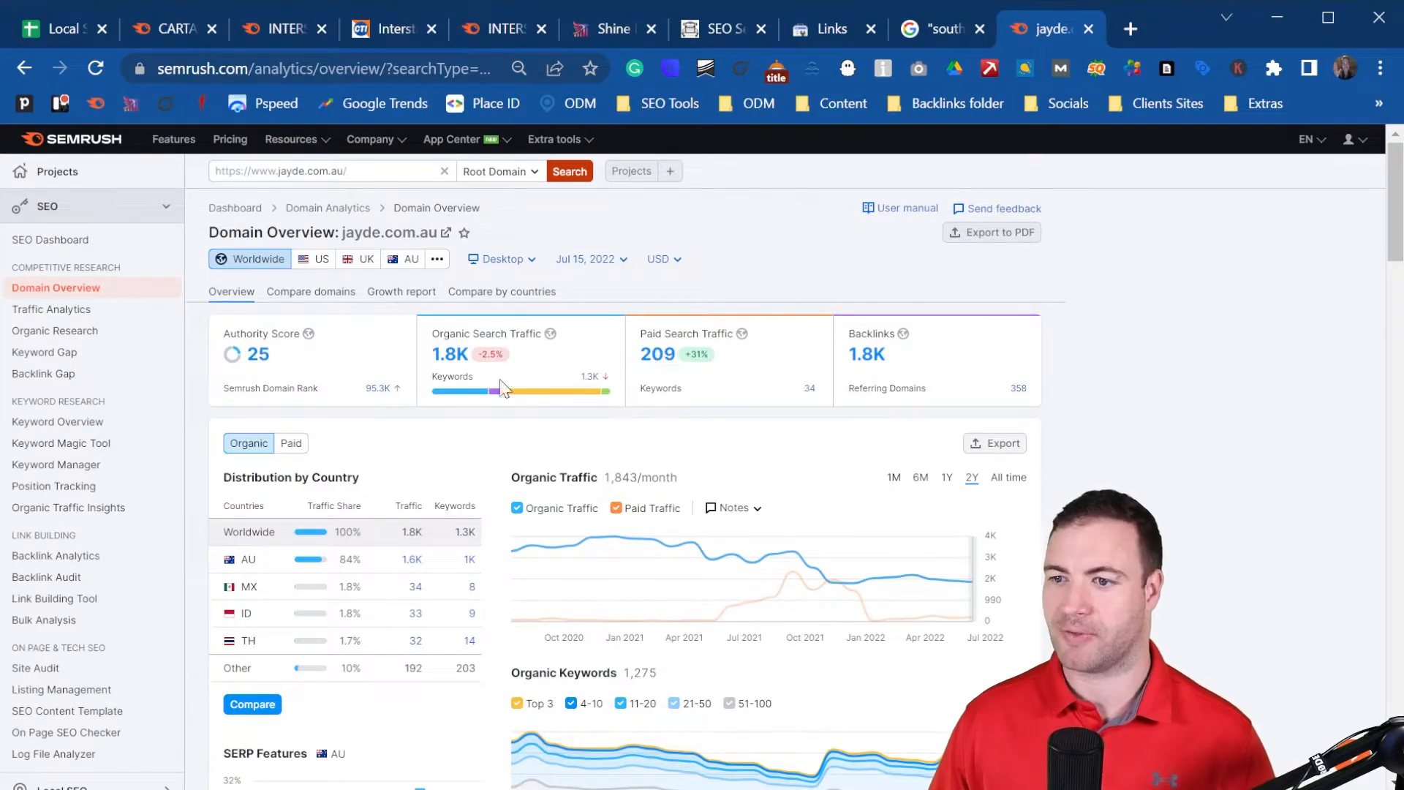
pyautogui.scroll(-5, 472, 409)
pyautogui.scroll(-1, 474, 480)
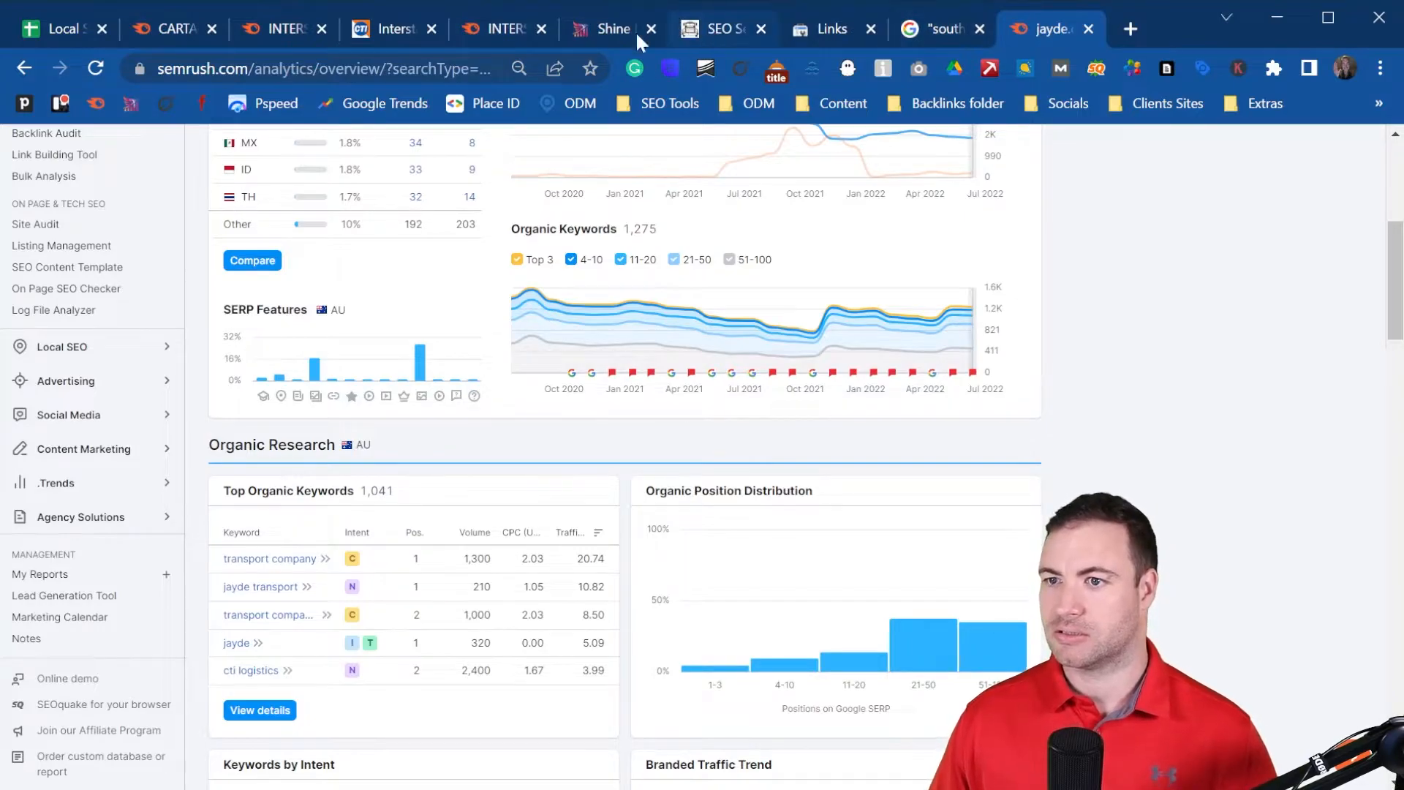
# - Fill in Jayde's figures in row 17 of the Competitors sheet: Total Keywords 1041, F17 25 and Total Backlinks 1800
pyautogui.click(41, 26)
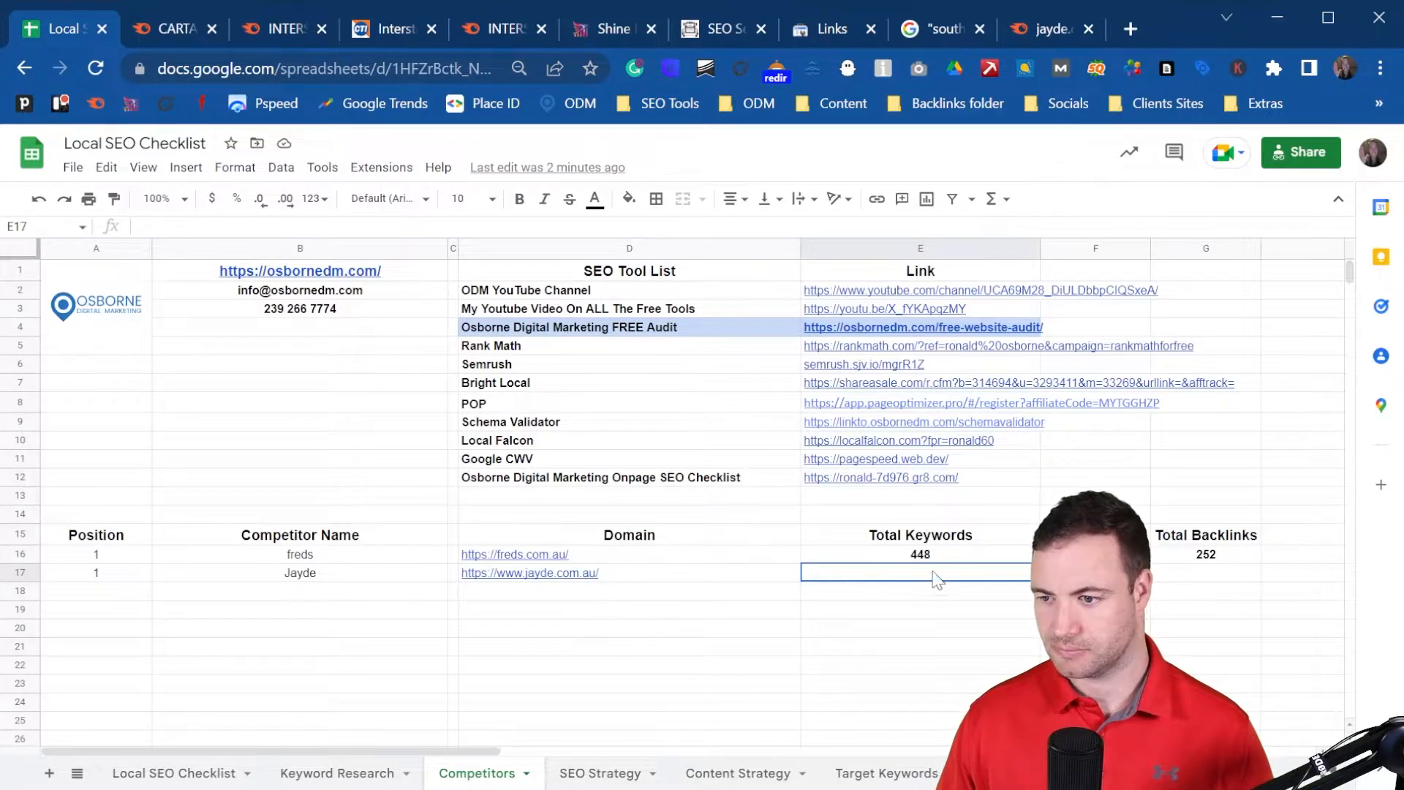
pyautogui.write('1041')
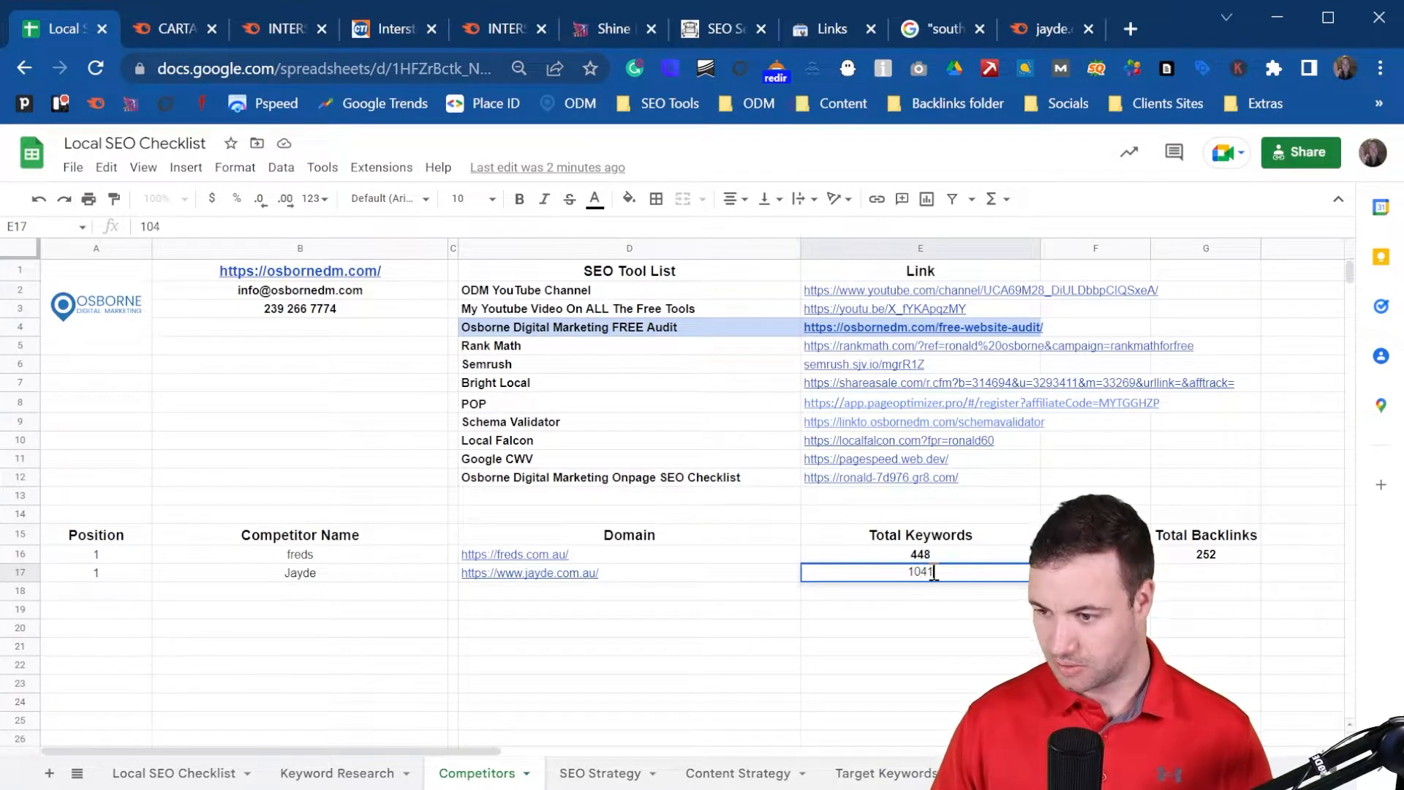
pyautogui.press('Tab')
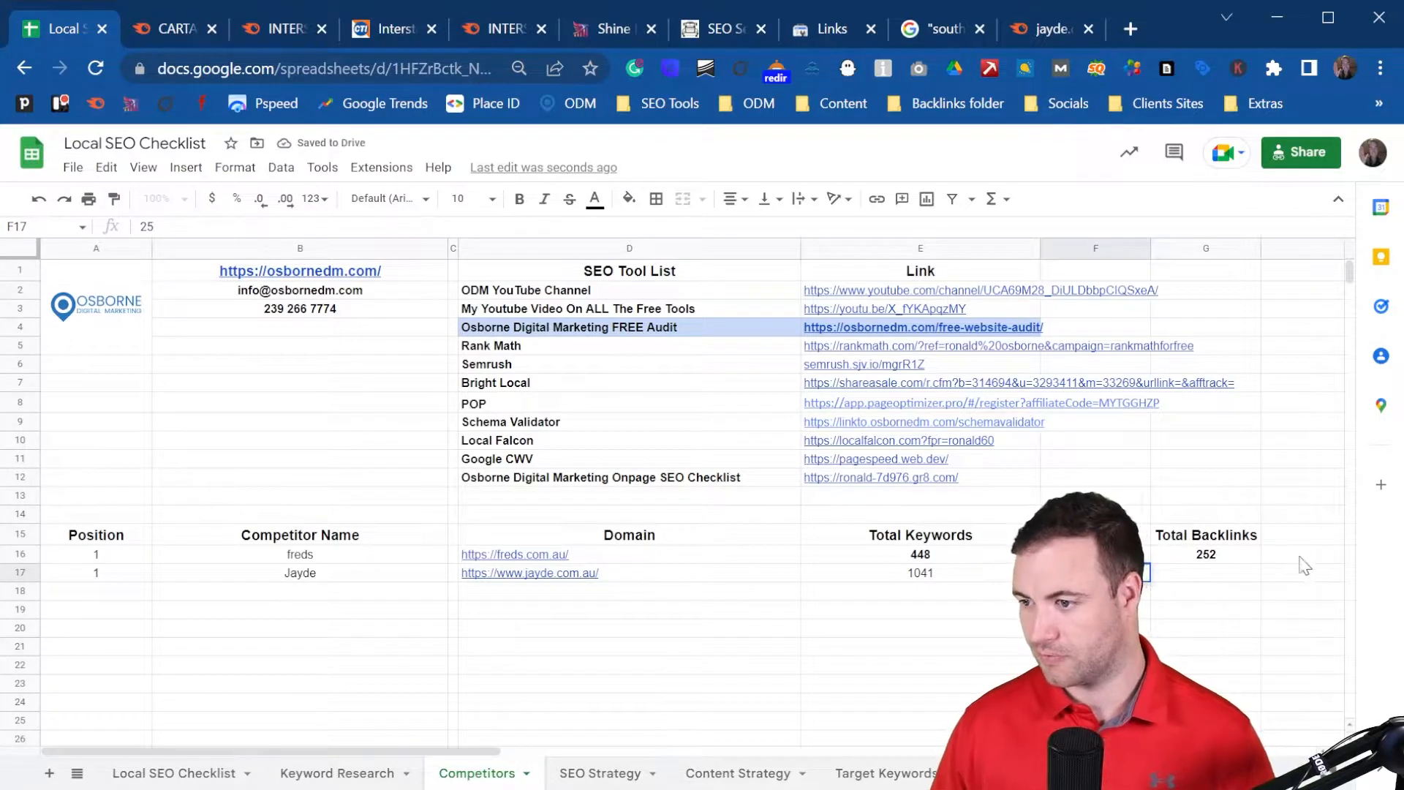
pyautogui.click(1220, 578)
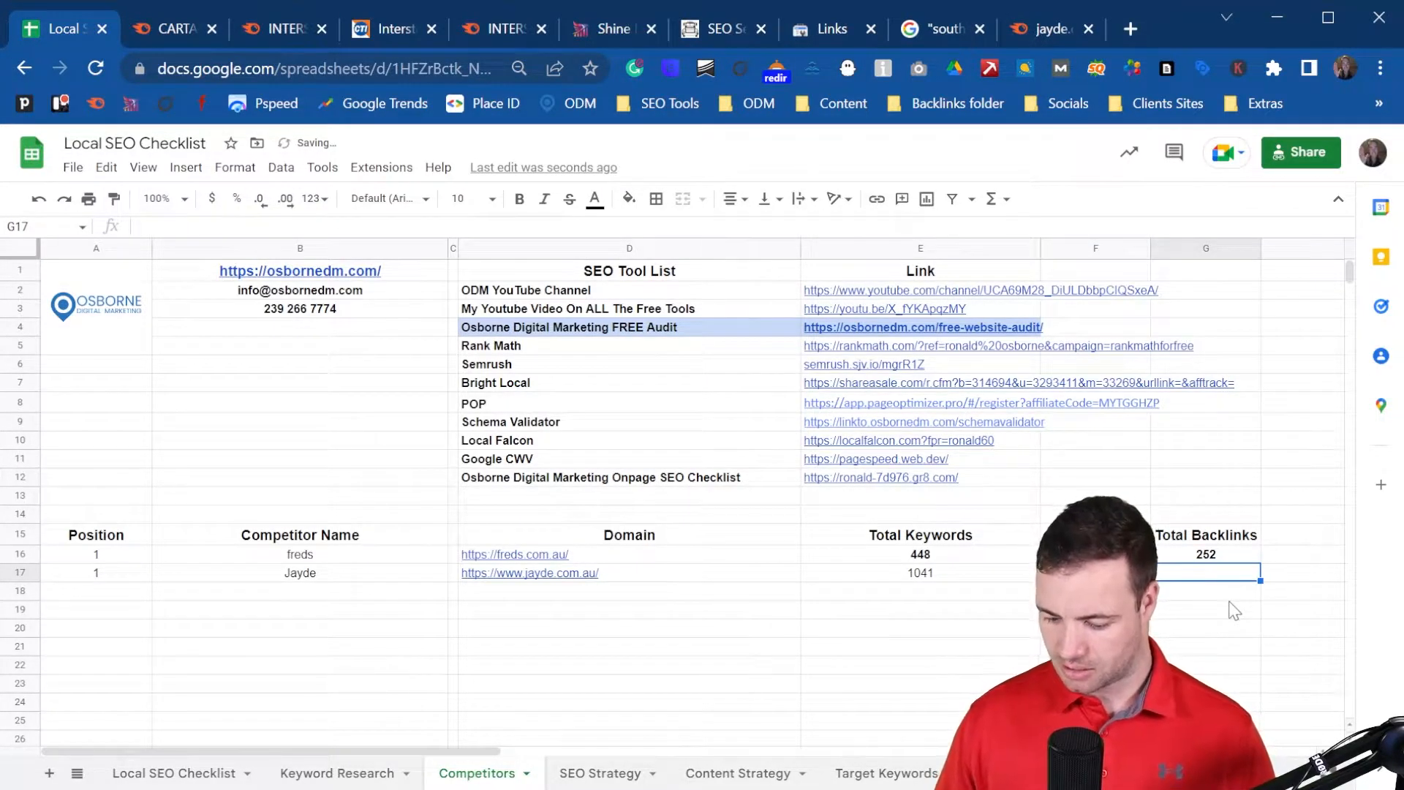
pyautogui.write('1800')
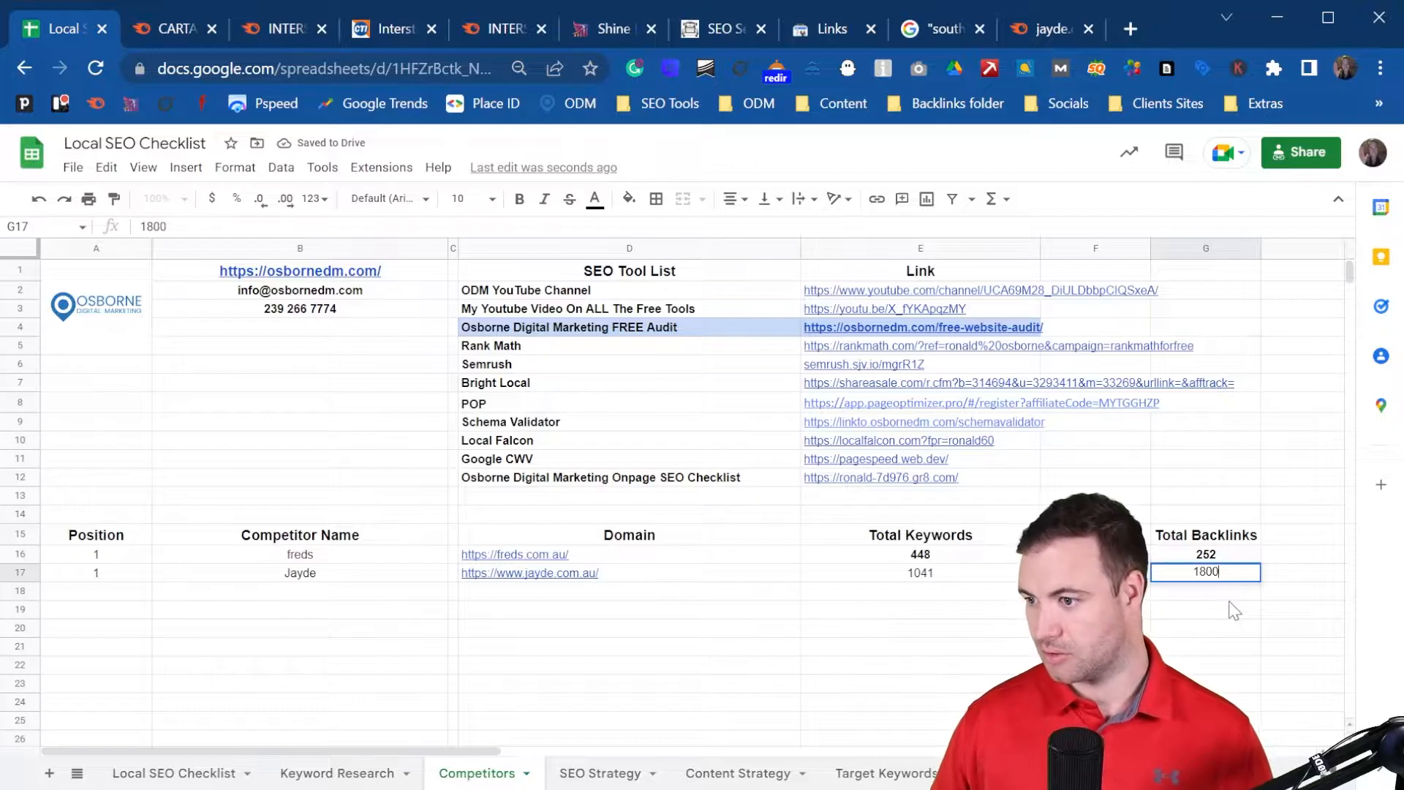
pyautogui.click(1221, 629)
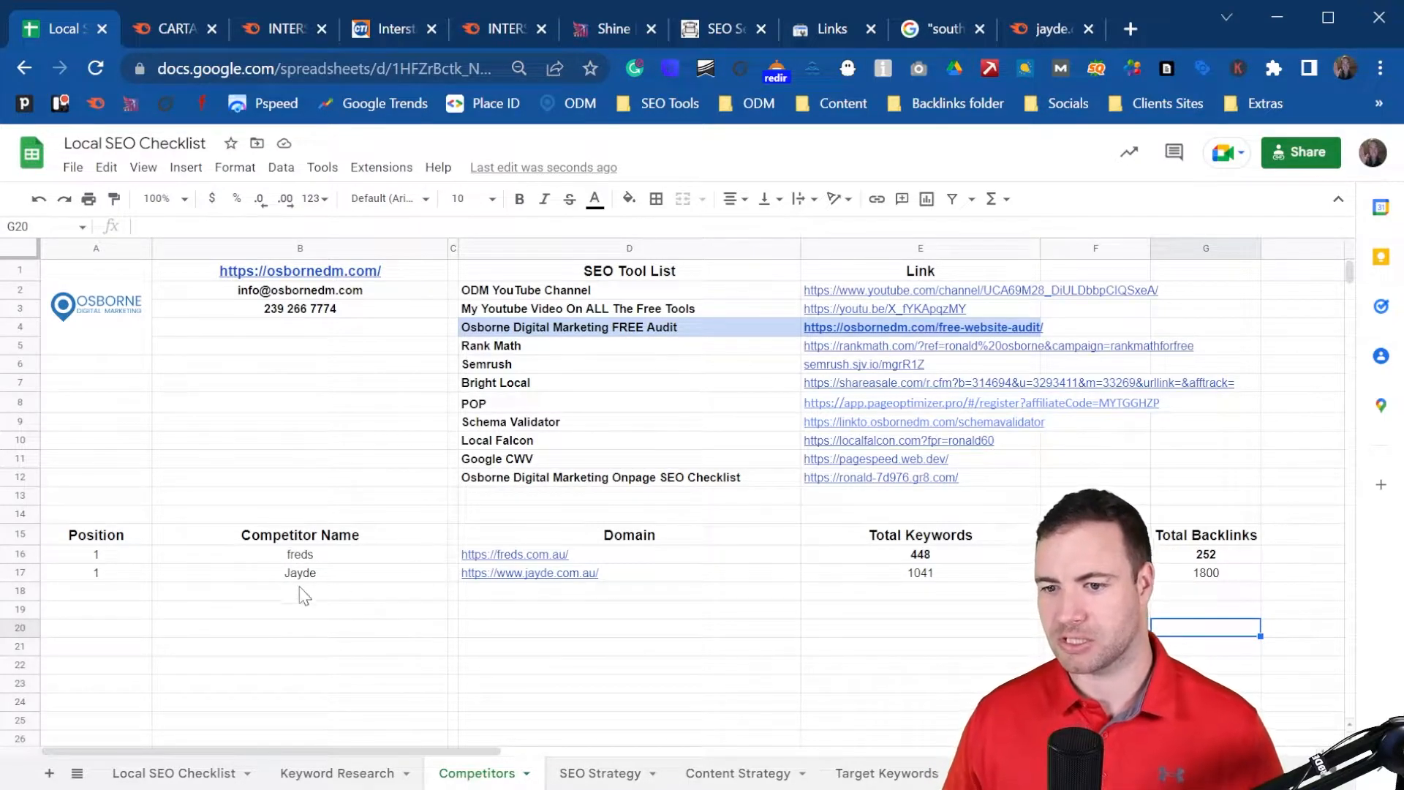
# - Return to the bulk keyword analysis and close the neighbouring INTERSTATE keyword report and the jayde.com.au page
pyautogui.click(183, 31)
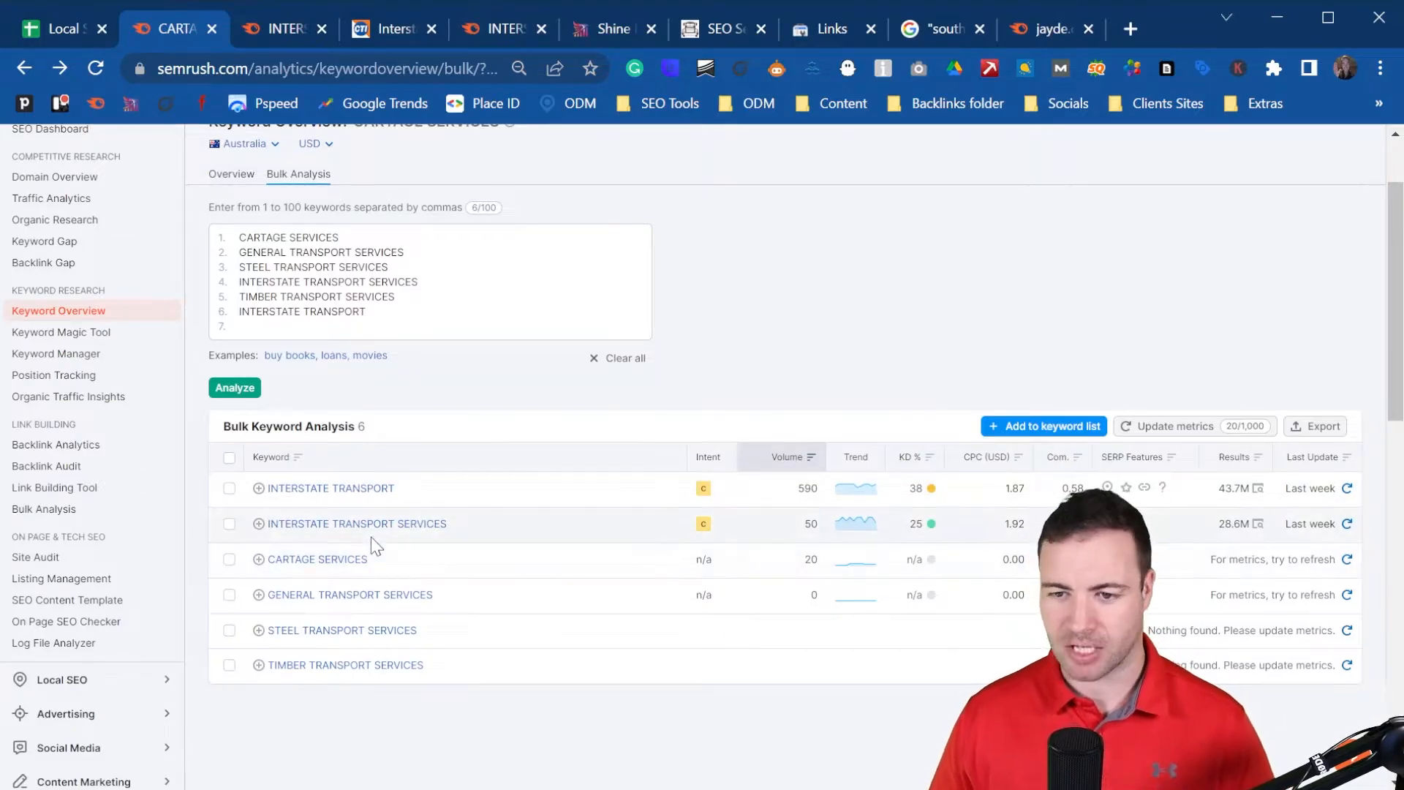
pyautogui.click(321, 28)
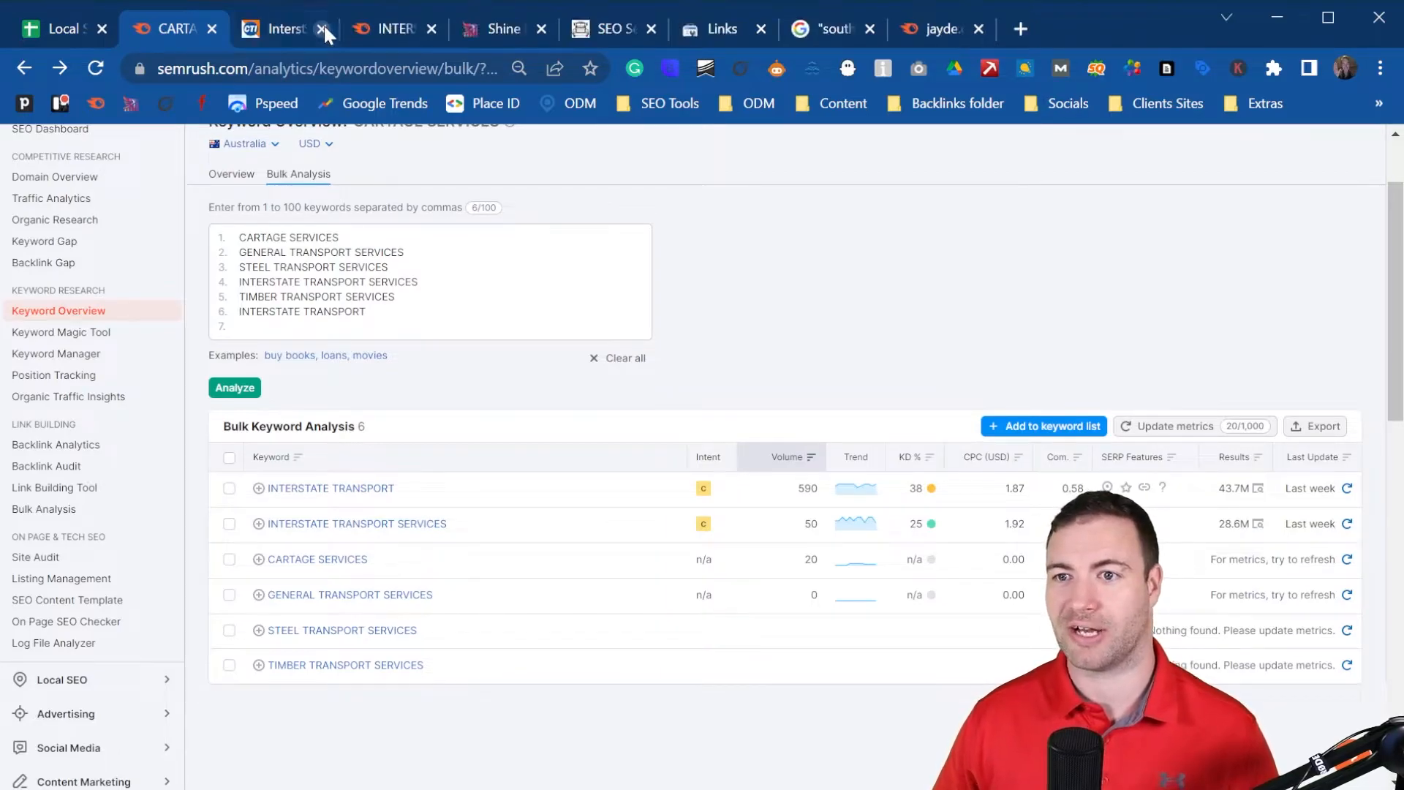
pyautogui.click(323, 27)
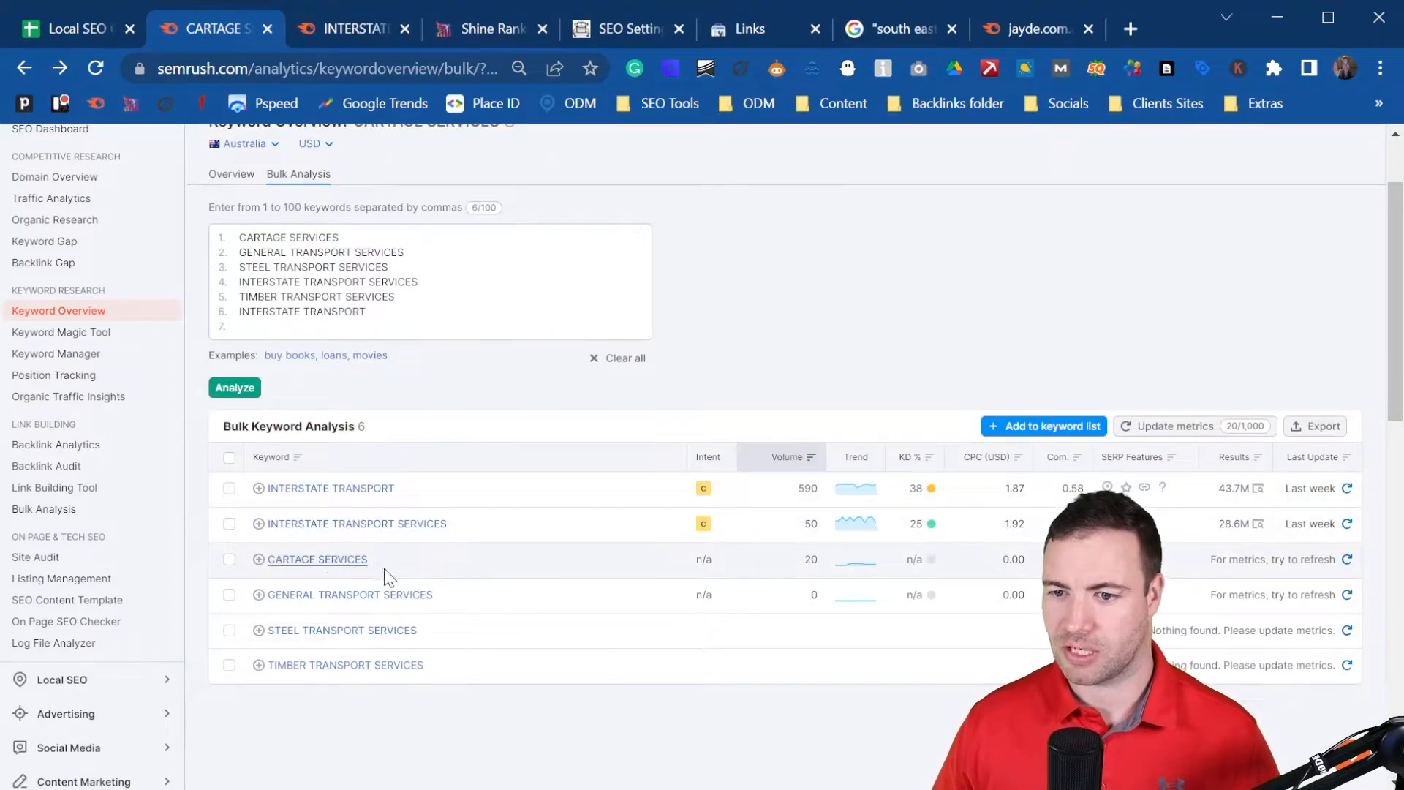
# - Open the CARTAGE SERVICES overview from the bulk analysis in a separate tab, review it and update its SERP metrics
pyautogui.keyDown('ctrl'); pyautogui.click(344, 559); pyautogui.keyUp('ctrl')
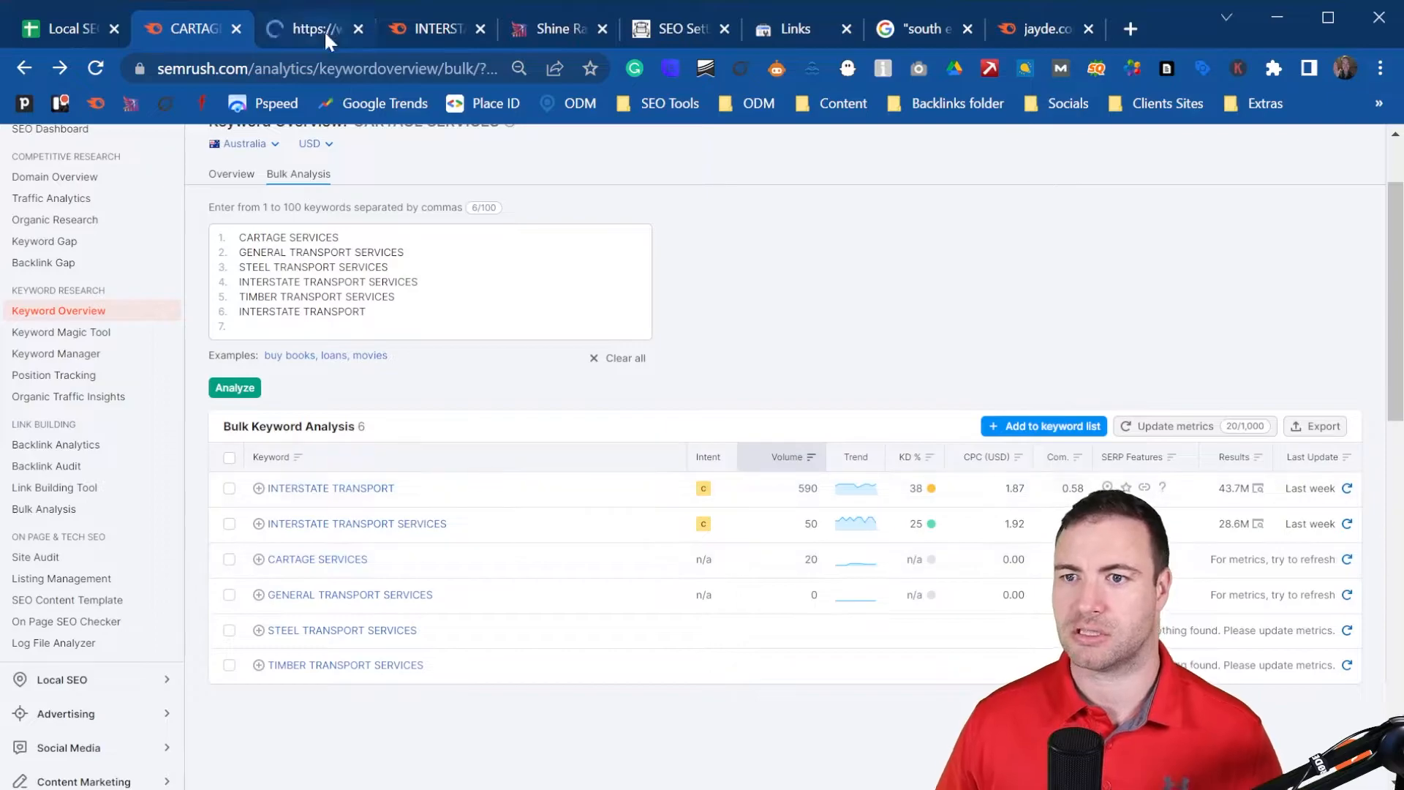
pyautogui.click(323, 29)
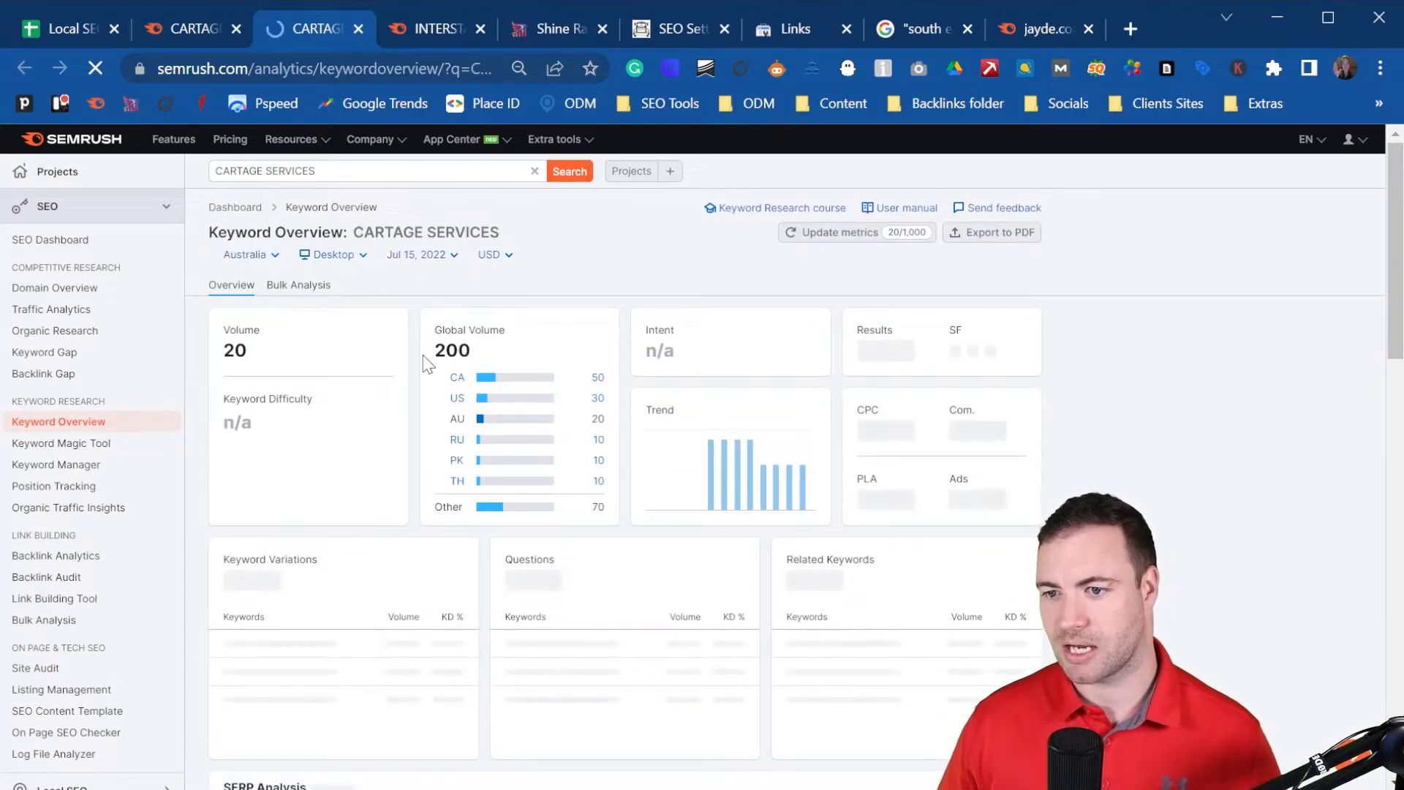
pyautogui.scroll(-1, 444, 373)
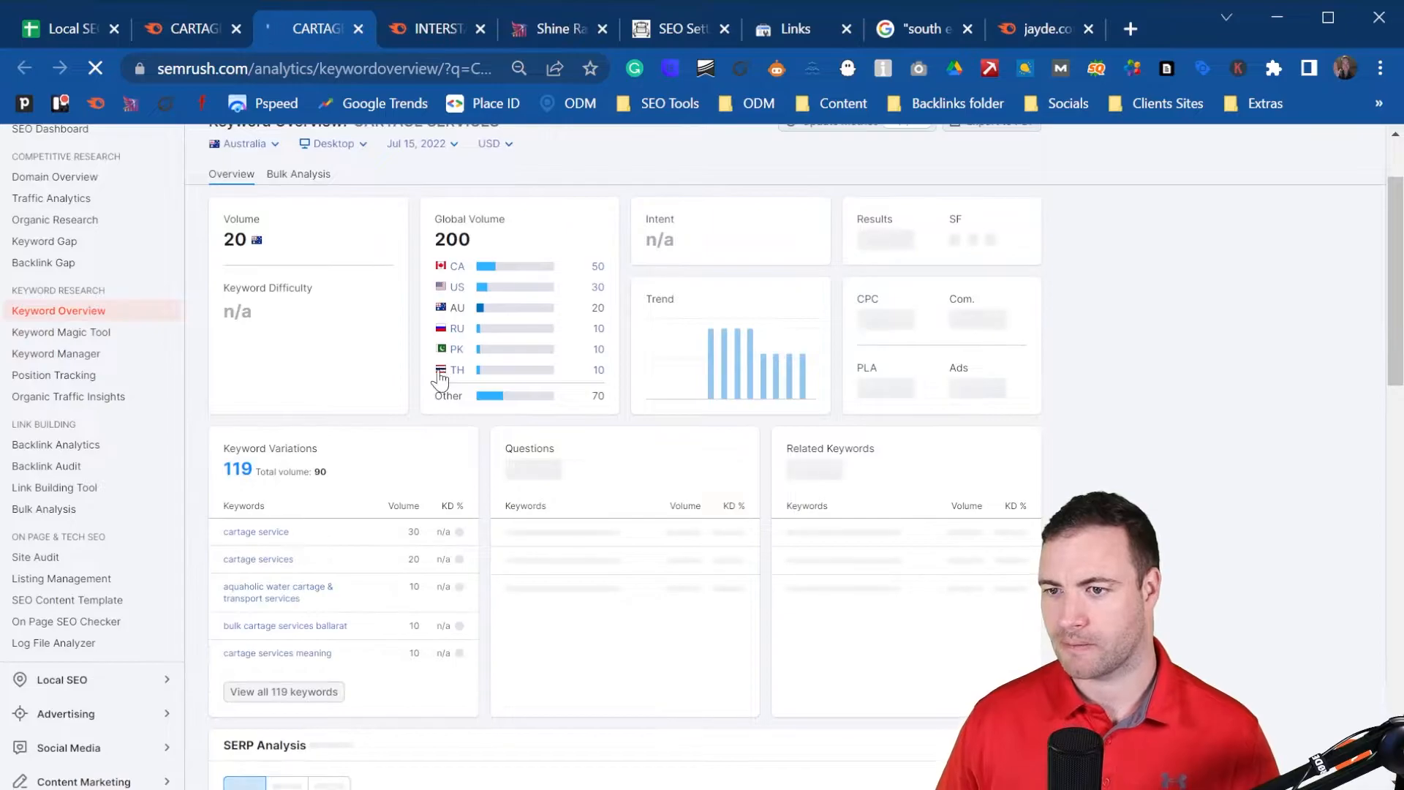
pyautogui.scroll(-5, 439, 378)
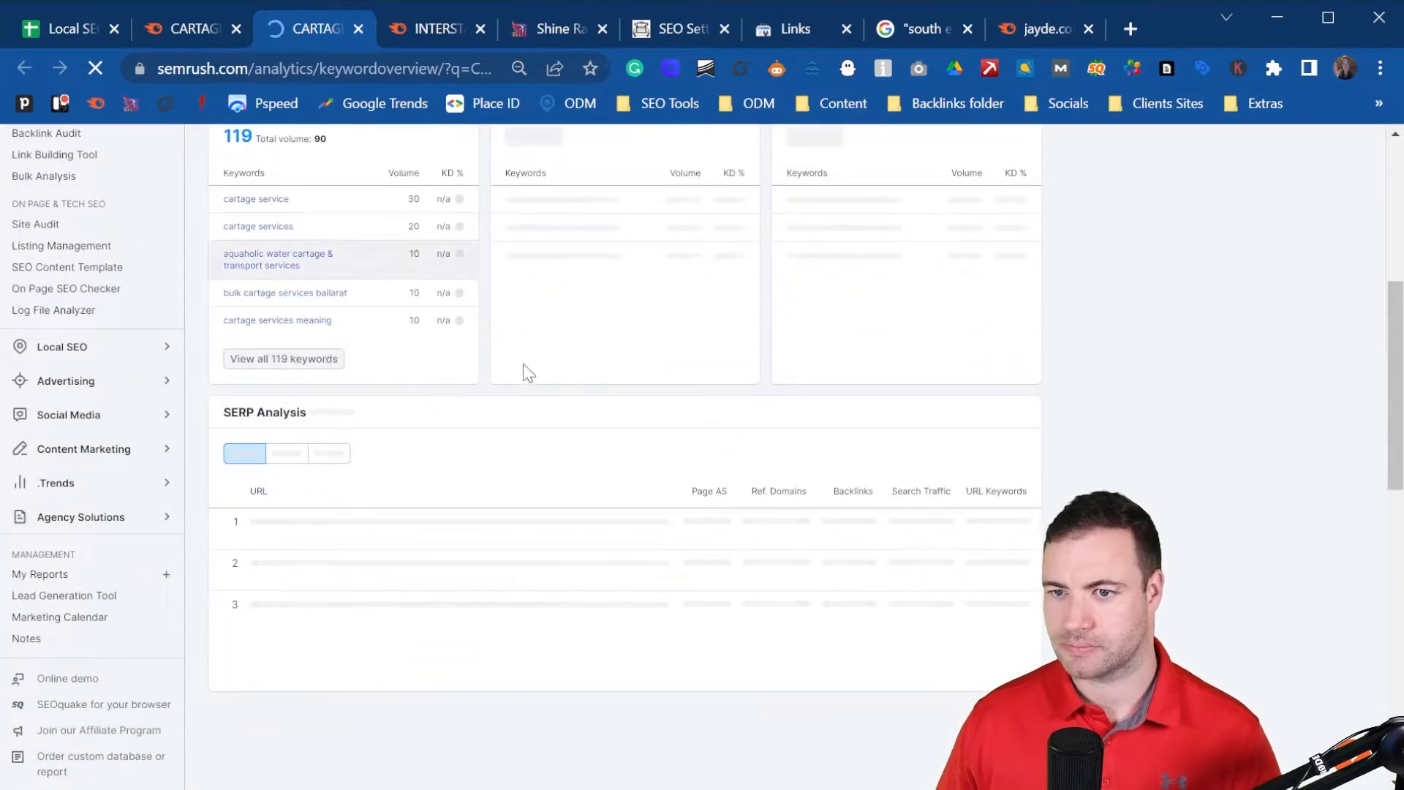
pyautogui.scroll(-4, 560, 357)
pyautogui.scroll(3, 512, 402)
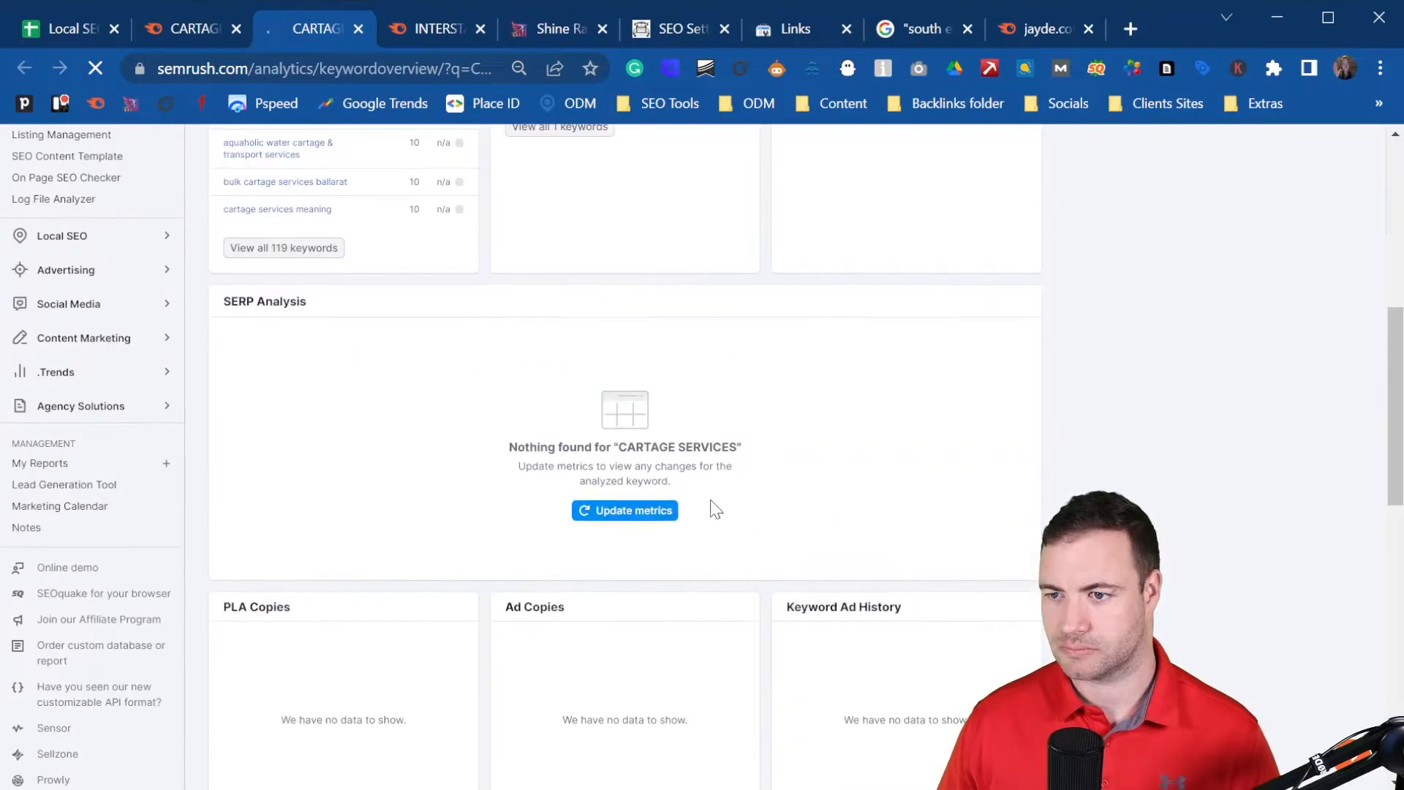
pyautogui.click(638, 512)
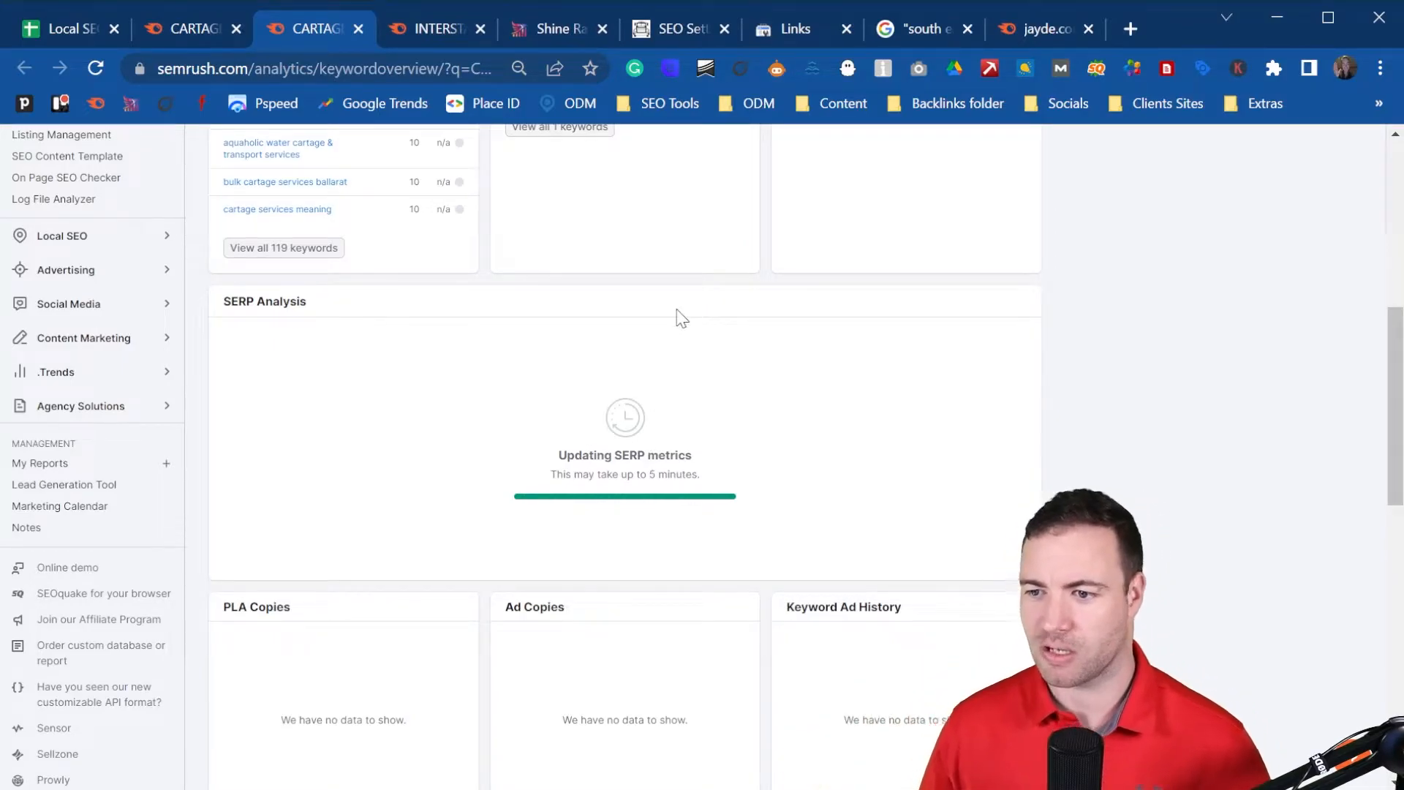
pyautogui.scroll(6, 561, 370)
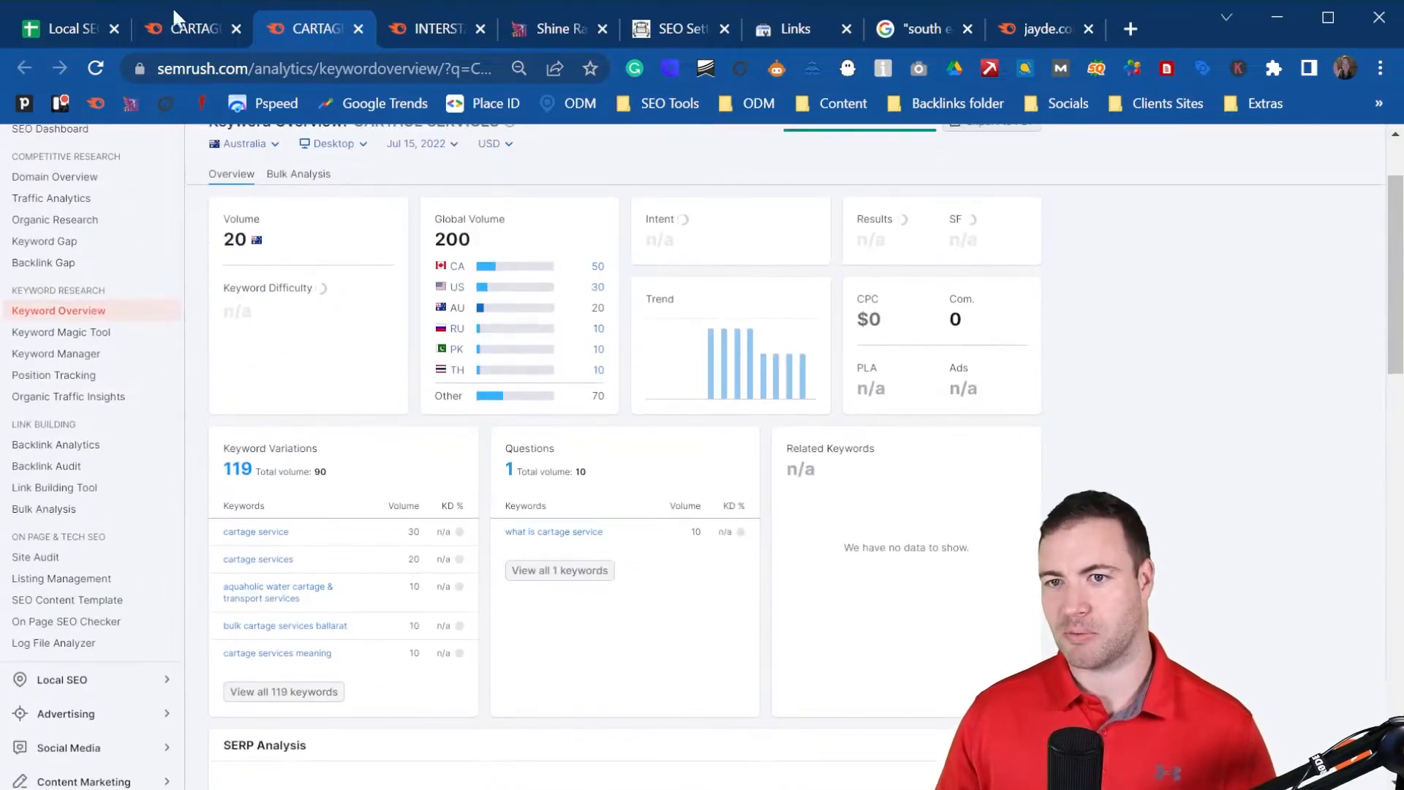
# - Open the GENERAL TRANSPORT SERVICES overview from the bulk keyword analysis in a separate tab
pyautogui.click(198, 24)
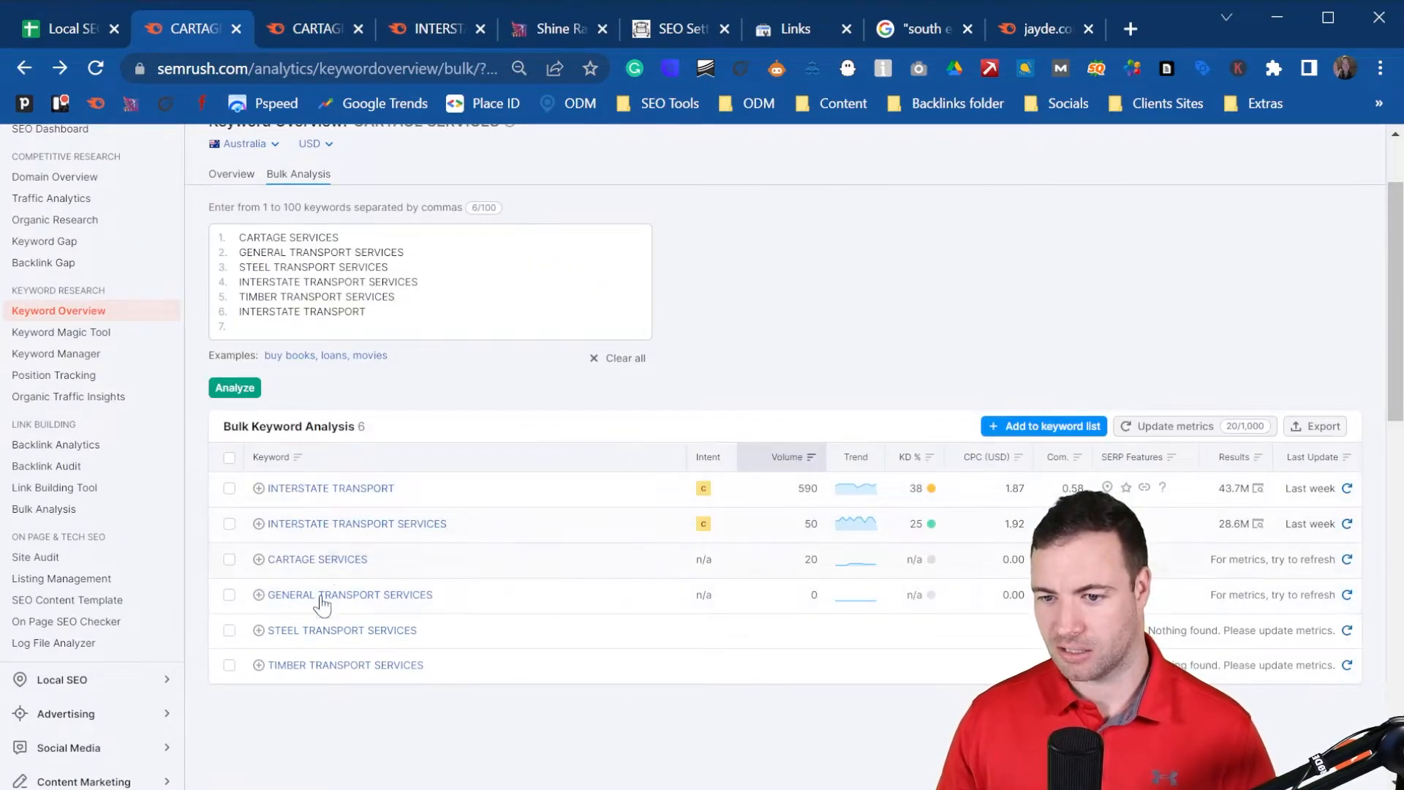
pyautogui.middleClick(465, 627)
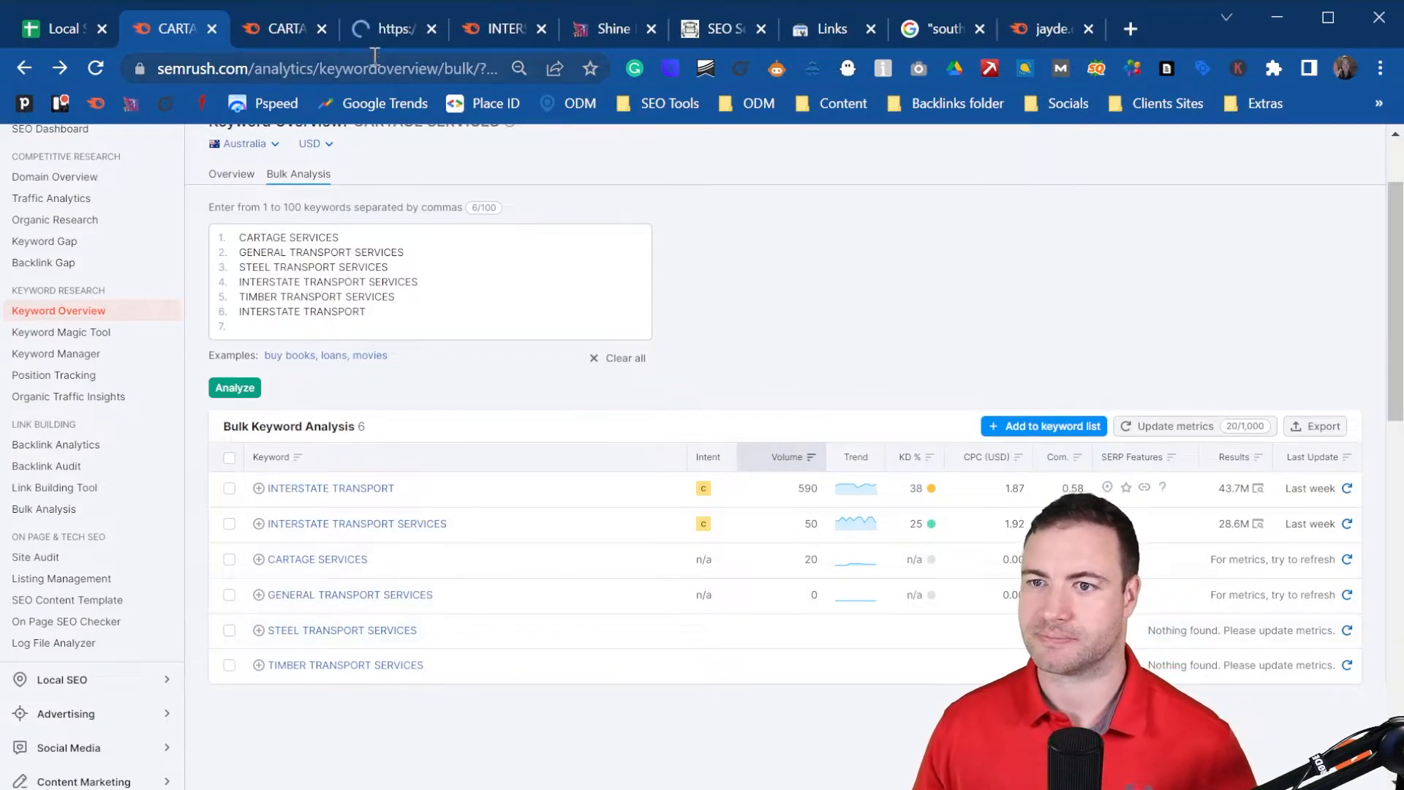
pyautogui.click(384, 25)
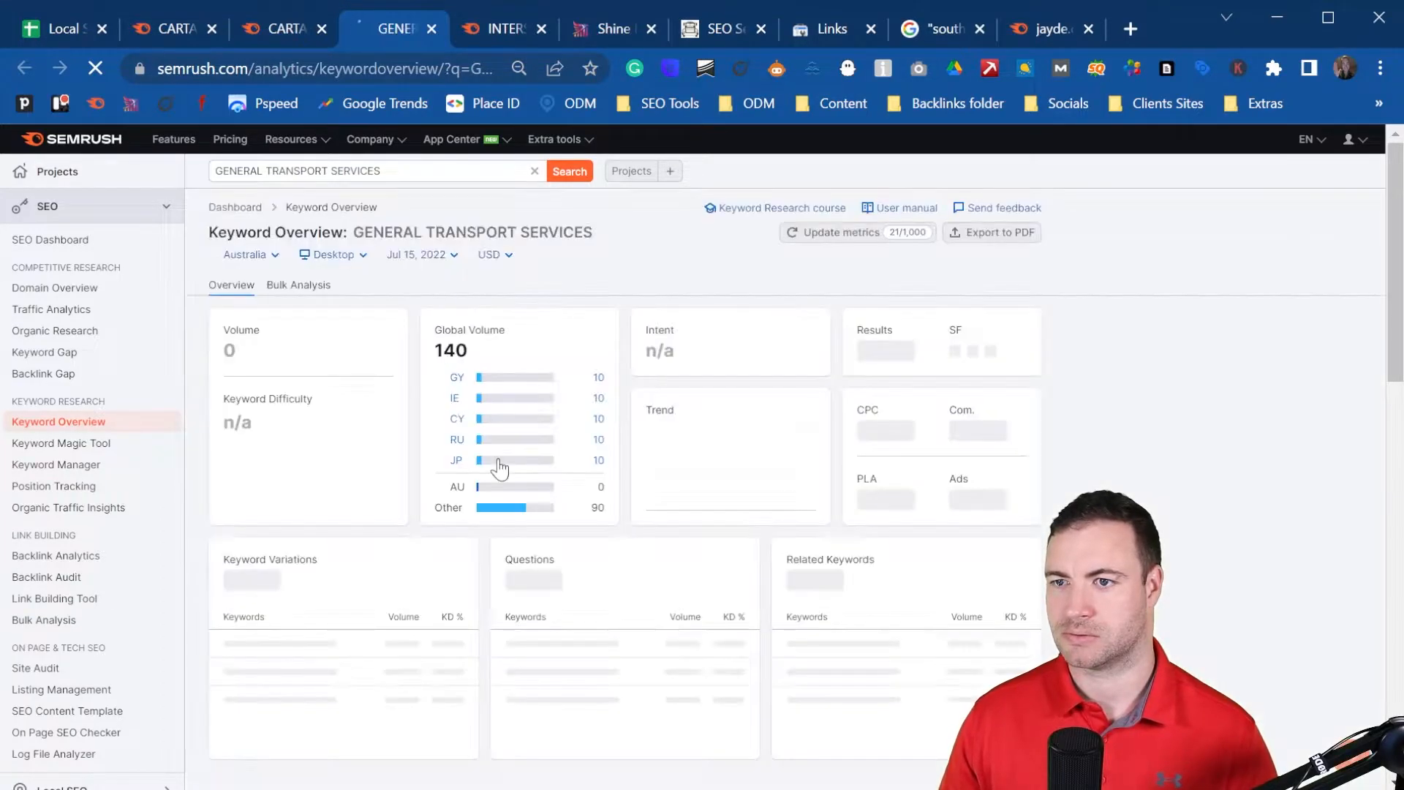
# - Close the INTERSTATE keyword report and the jayde.com.au page, and update the SERP metrics for GENERAL TRANSPORT SERVICES
pyautogui.click(541, 27)
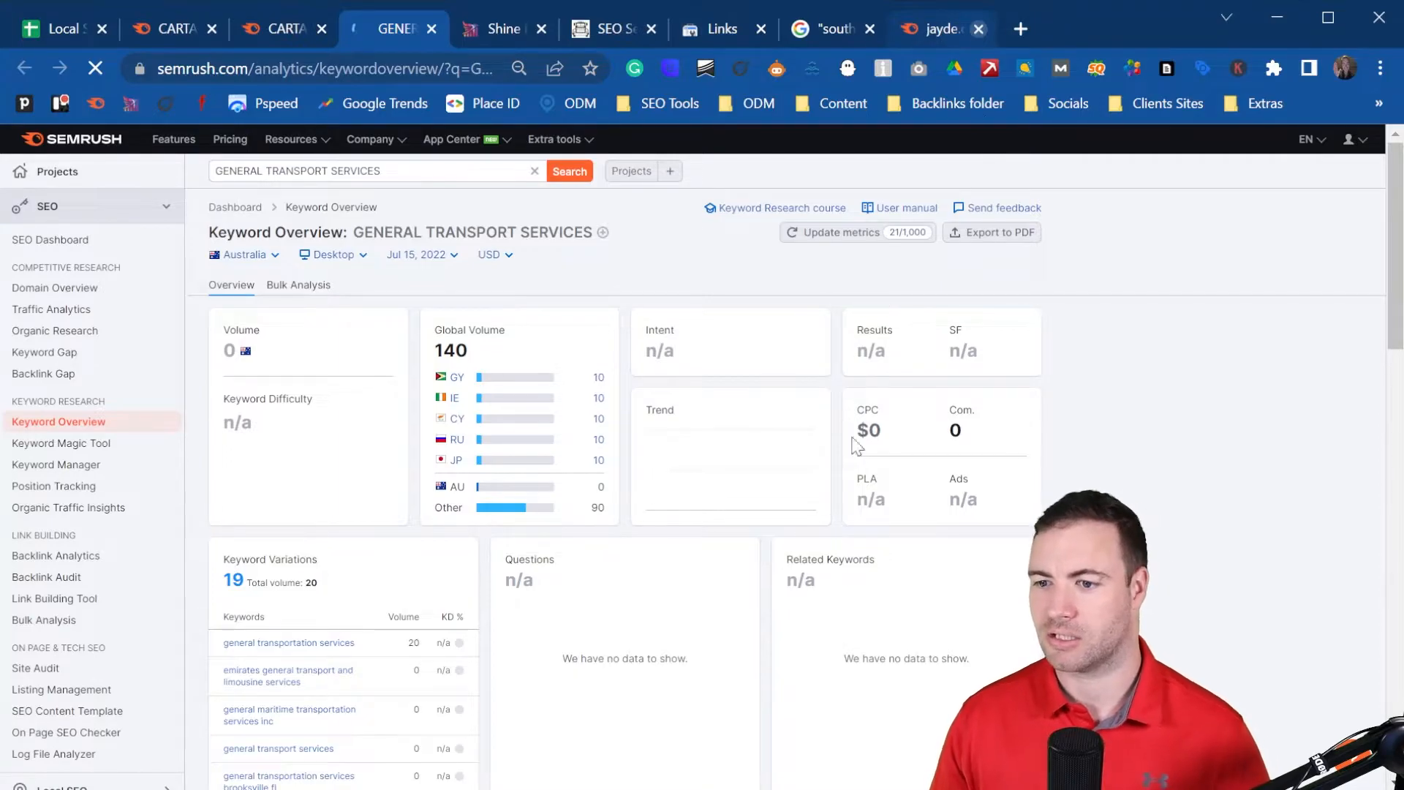
pyautogui.scroll(-9, 676, 503)
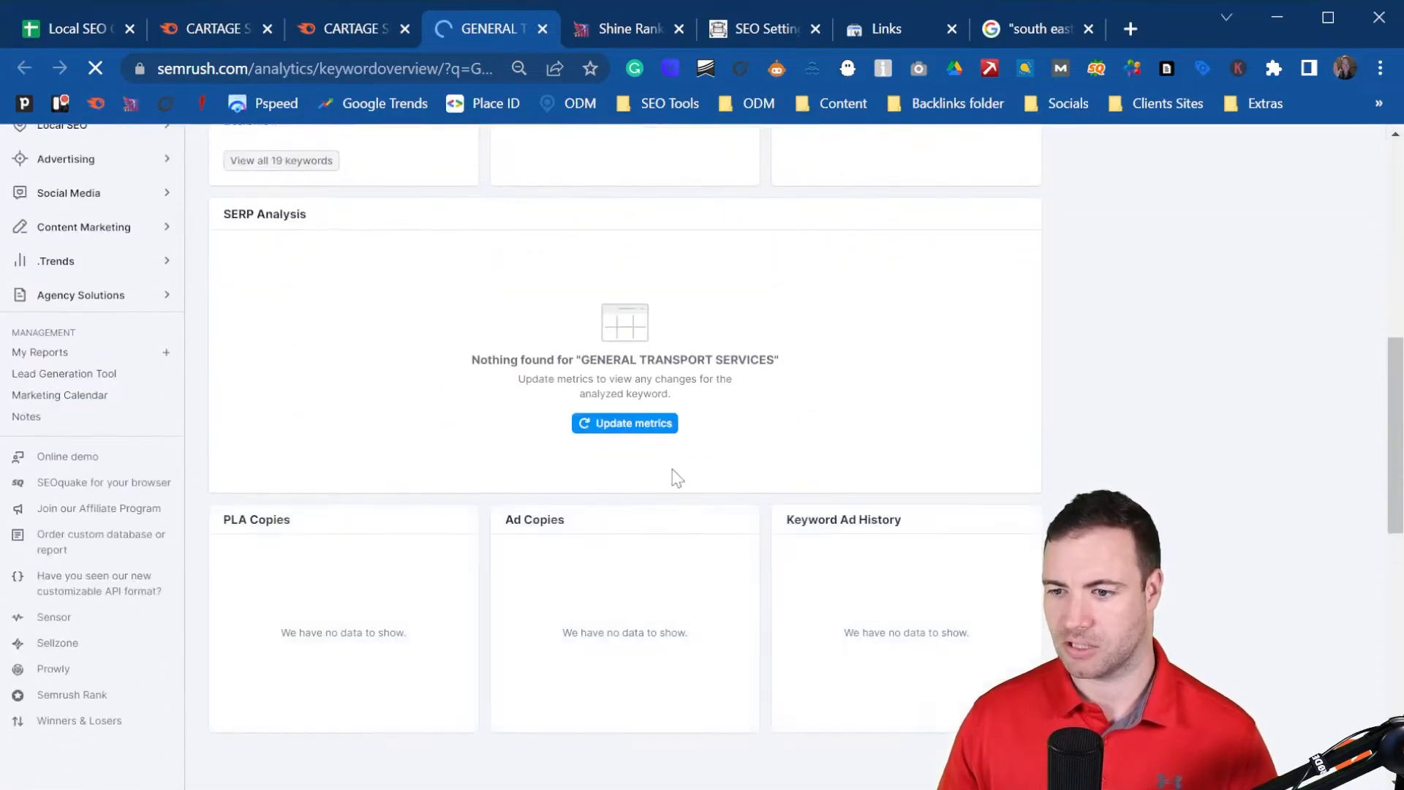
pyautogui.click(653, 428)
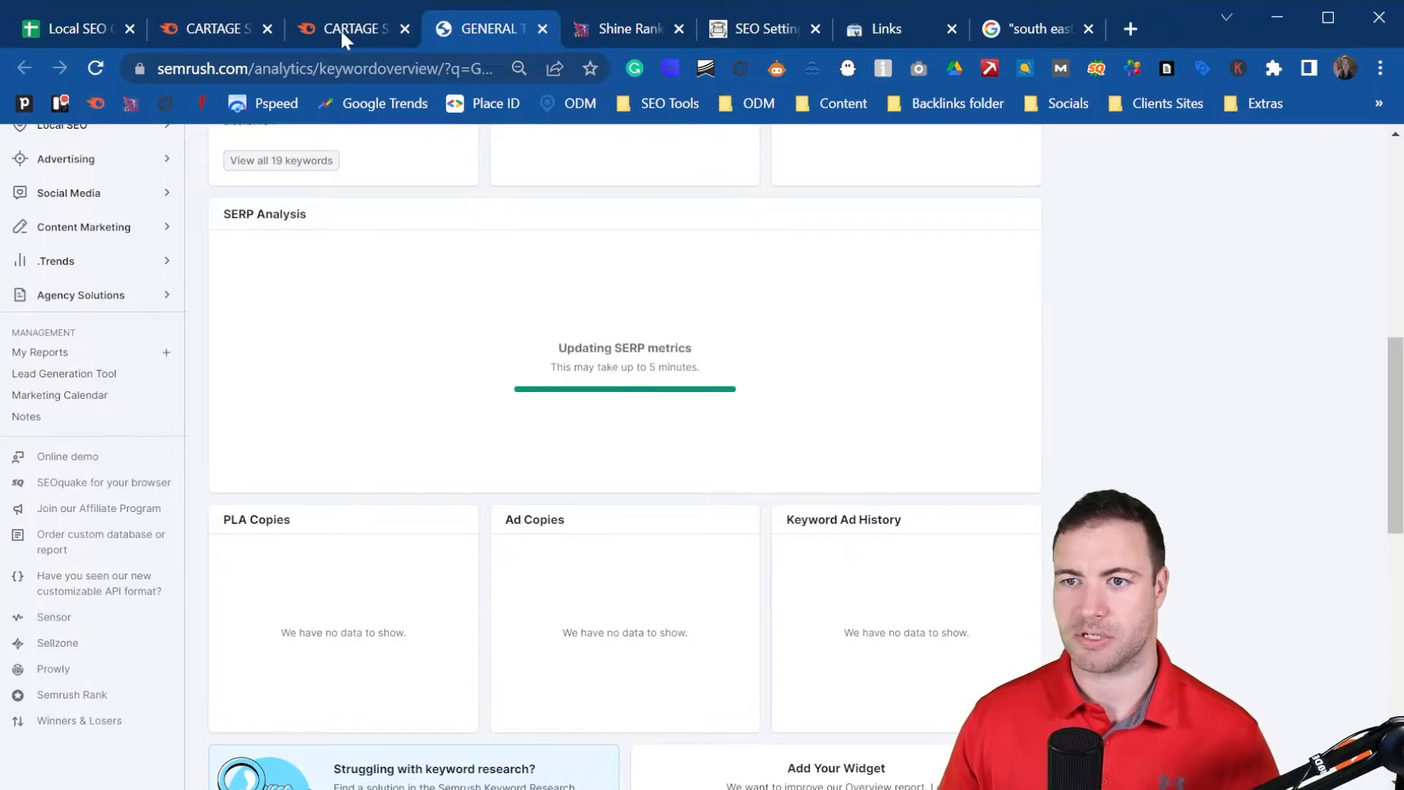
# - Check the CARTAGE SERVICES SERP analysis, return to the bulk keyword analysis, and close the CARTAGE SERVICES and GENERAL TRANSPORT SERVICES overviews
pyautogui.click(340, 28)
pyautogui.scroll(-6, 573, 516)
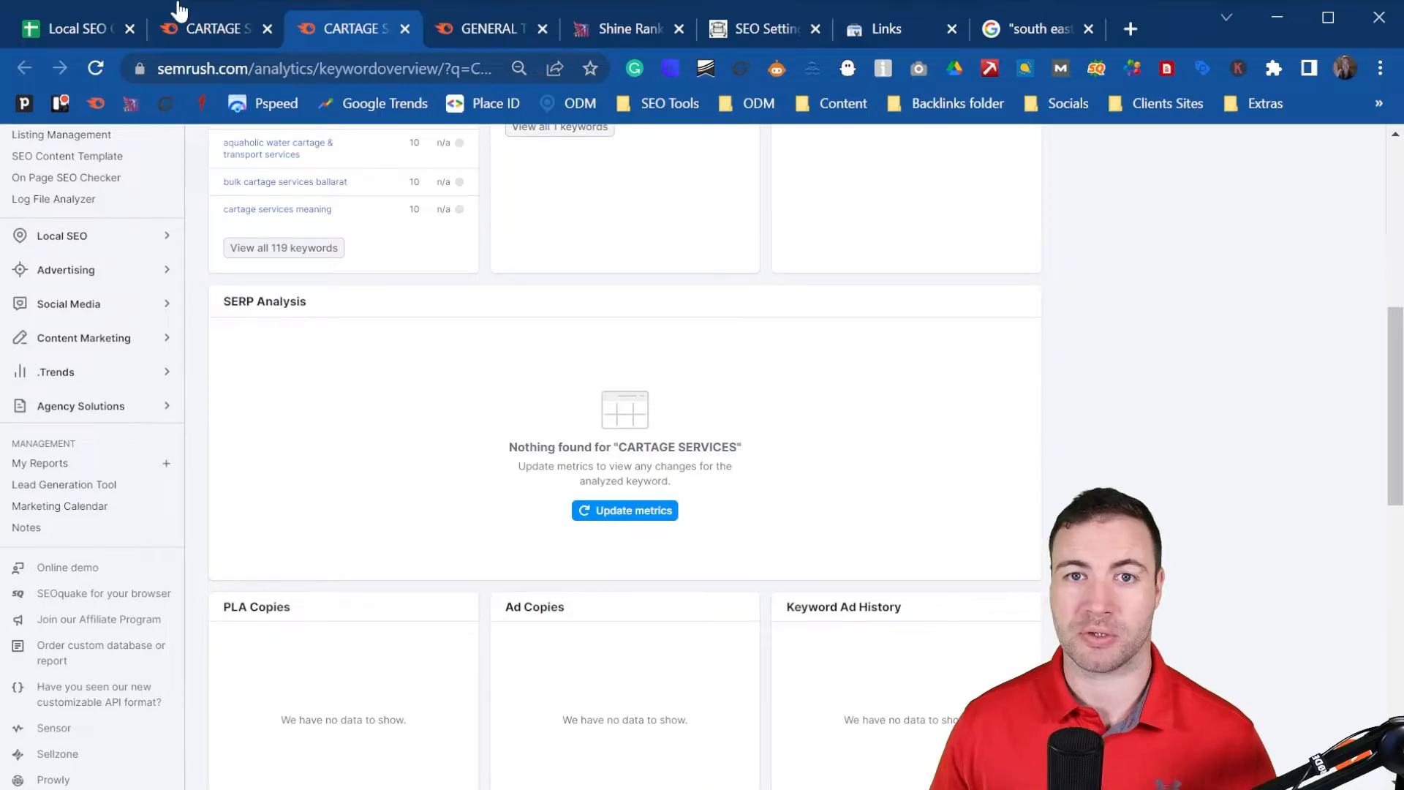
pyautogui.click(221, 27)
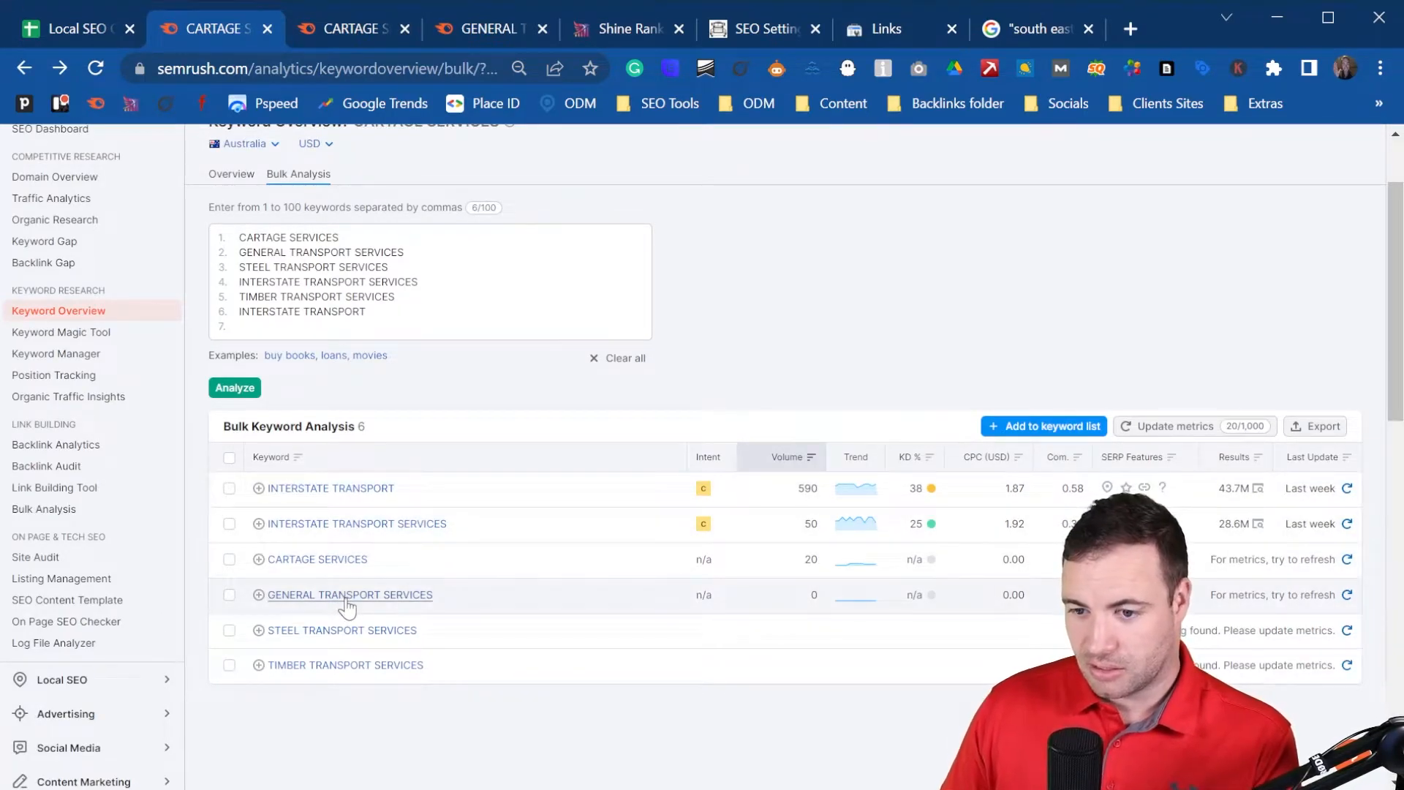
pyautogui.click(403, 28)
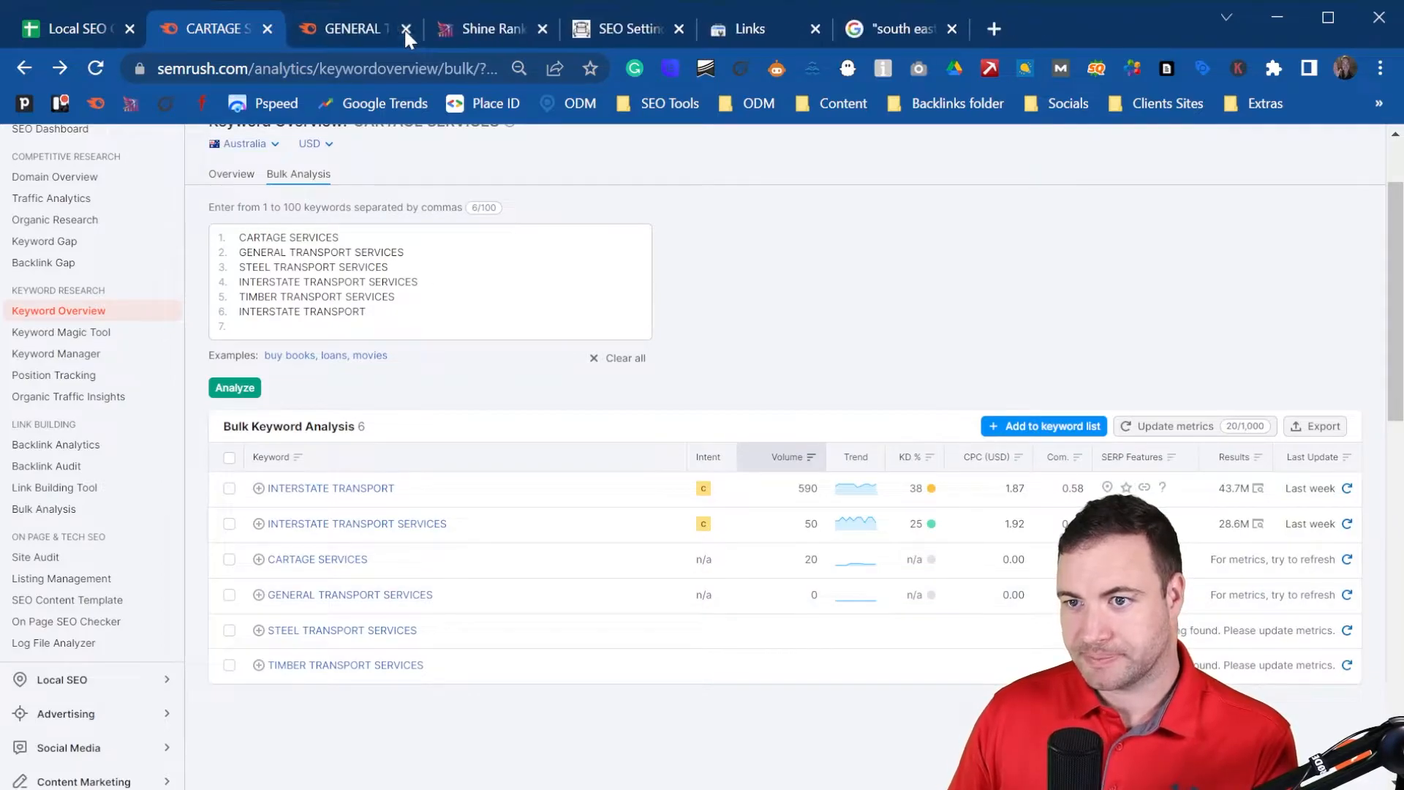
pyautogui.click(403, 28)
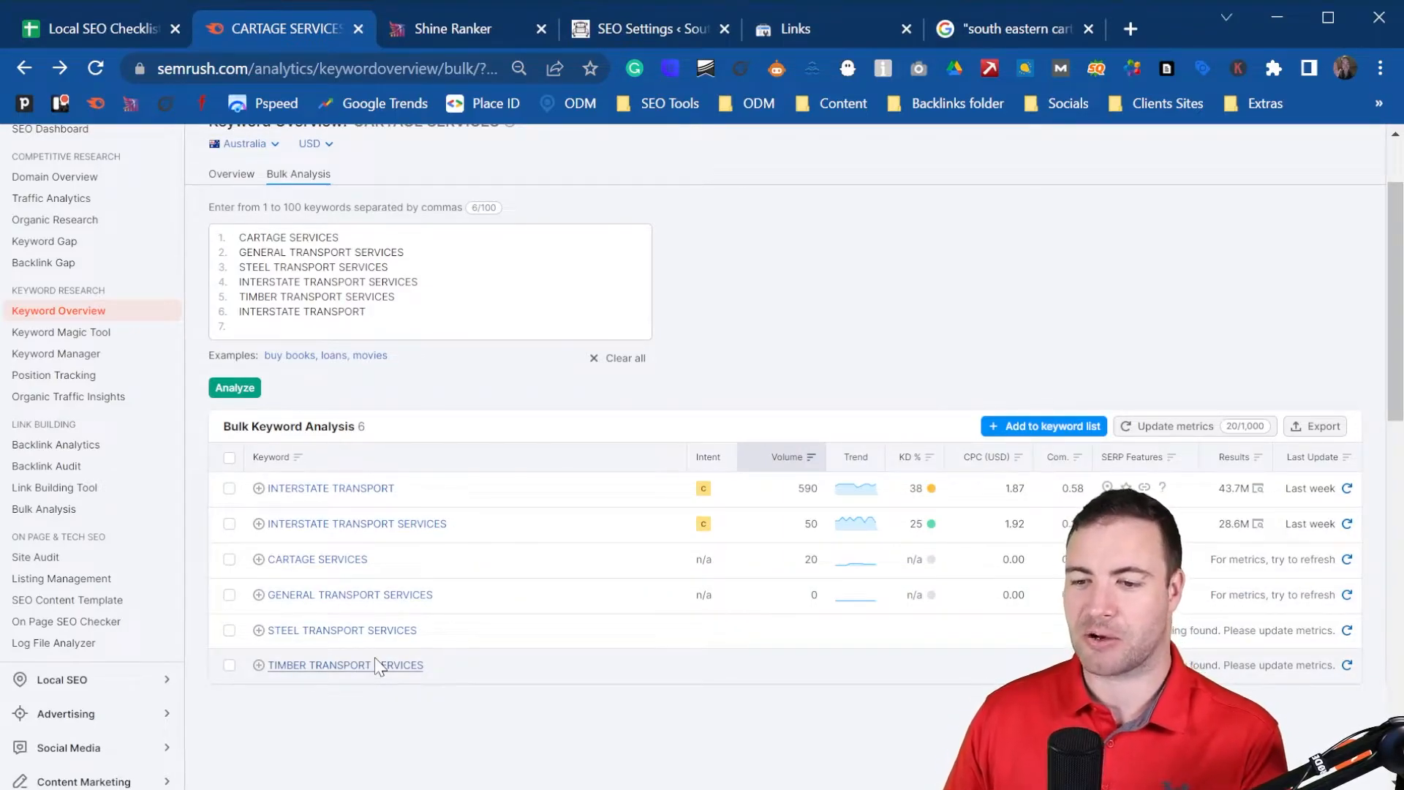
# - Open the TIMBER TRANSPORT SERVICES overview from the bulk analysis in a separate tab and update its metrics
pyautogui.middleClick(407, 677)
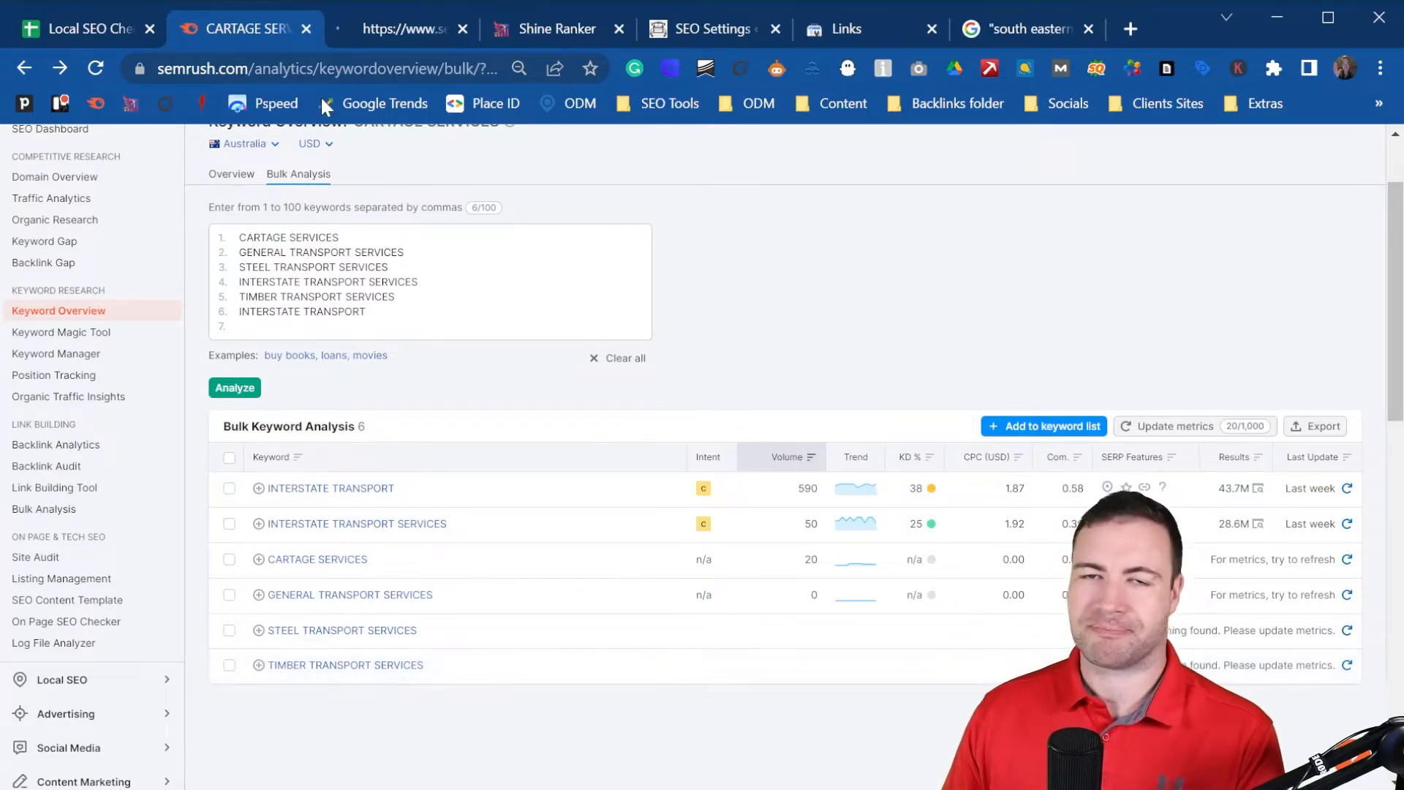
pyautogui.click(369, 24)
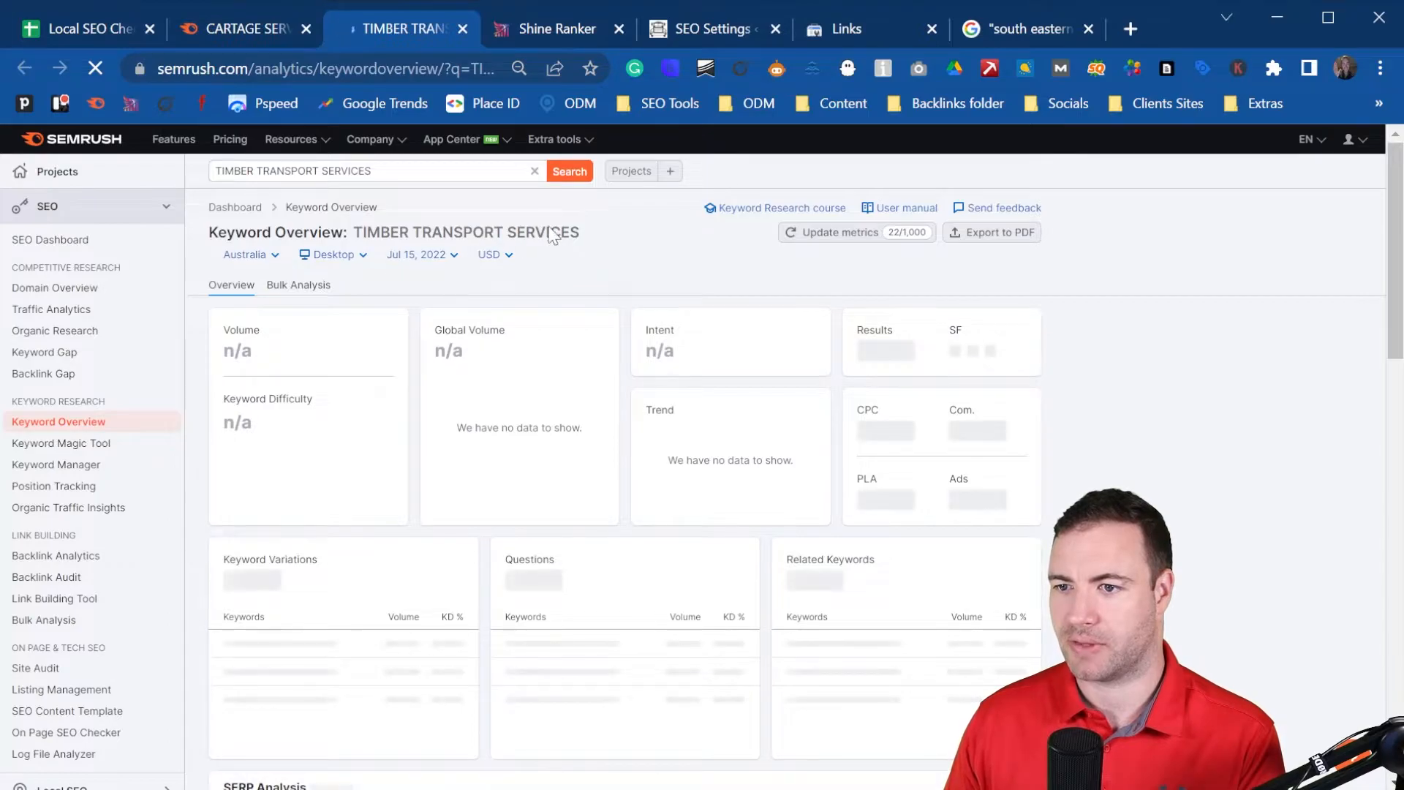
pyautogui.click(789, 238)
pyautogui.click(790, 236)
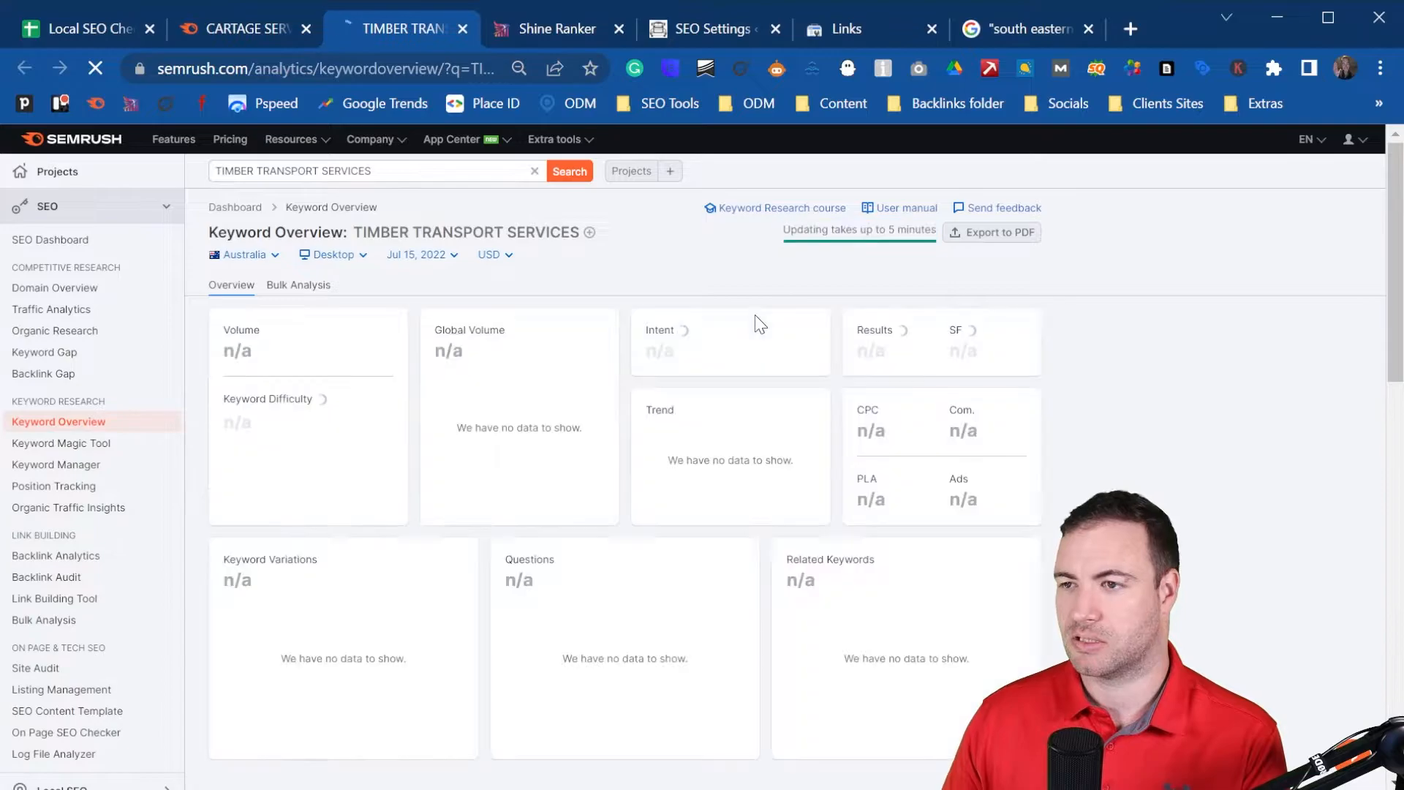
# - Switch to the Local SEO Checklist spreadsheet, open its Target Keywords sheet and copy the keyword CARTAGE SERVICES
pyautogui.click(1019, 16)
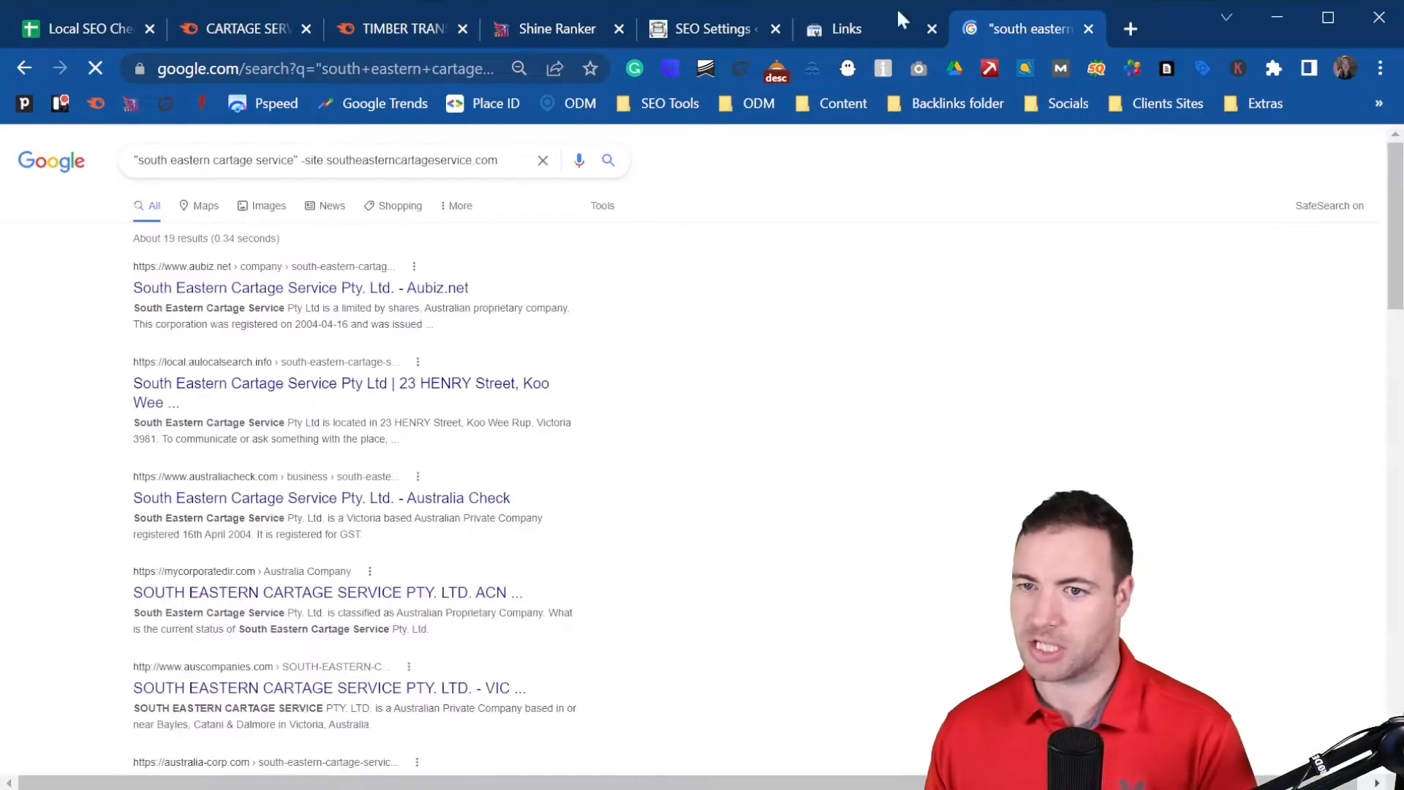
pyautogui.click(114, 19)
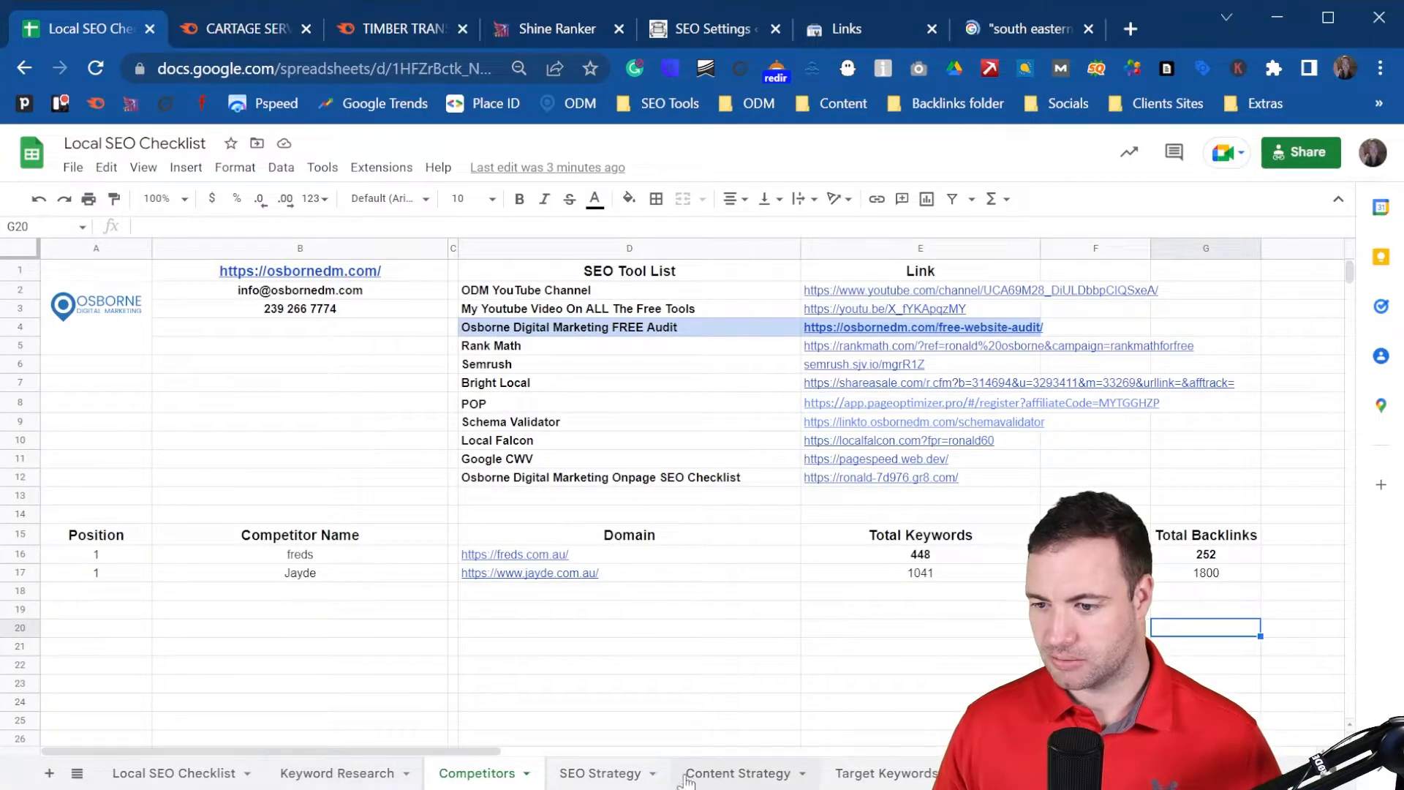
pyautogui.click(875, 775)
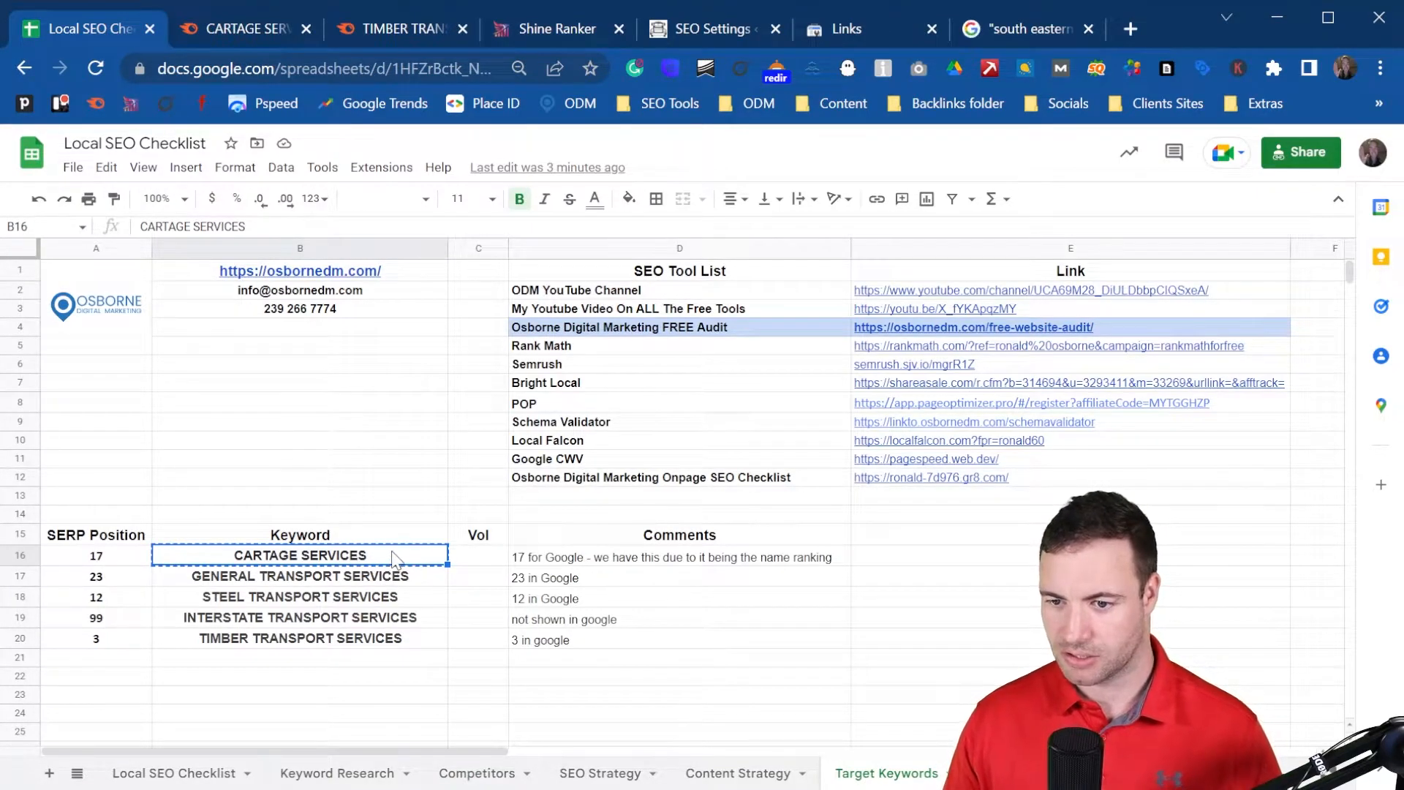
# - Replace the Google query with CARTAGE SERVICES, run the search and apply the SEOquake locale Australia, English
pyautogui.click(991, 27)
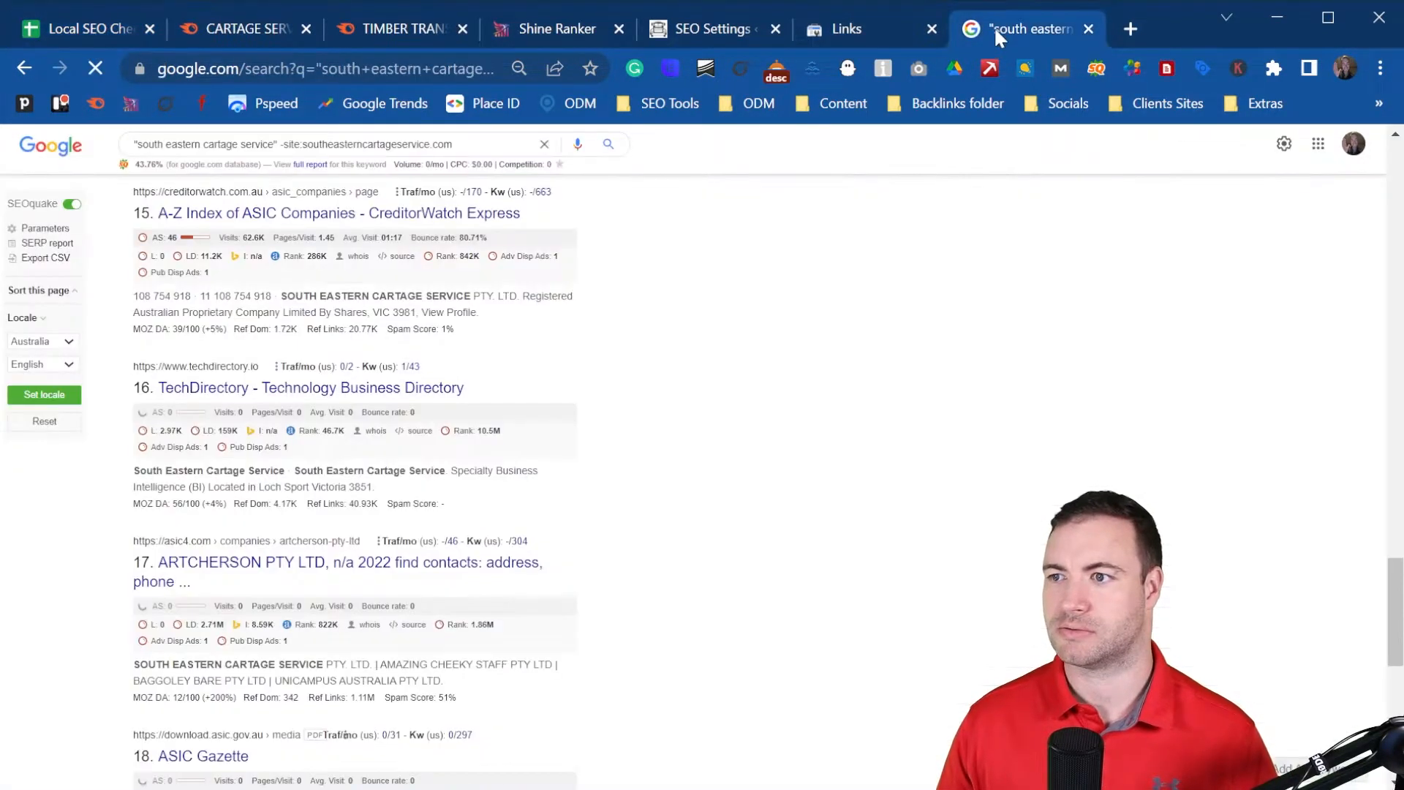
pyautogui.click(544, 146)
pyautogui.write('CARTAGE SERVICES')
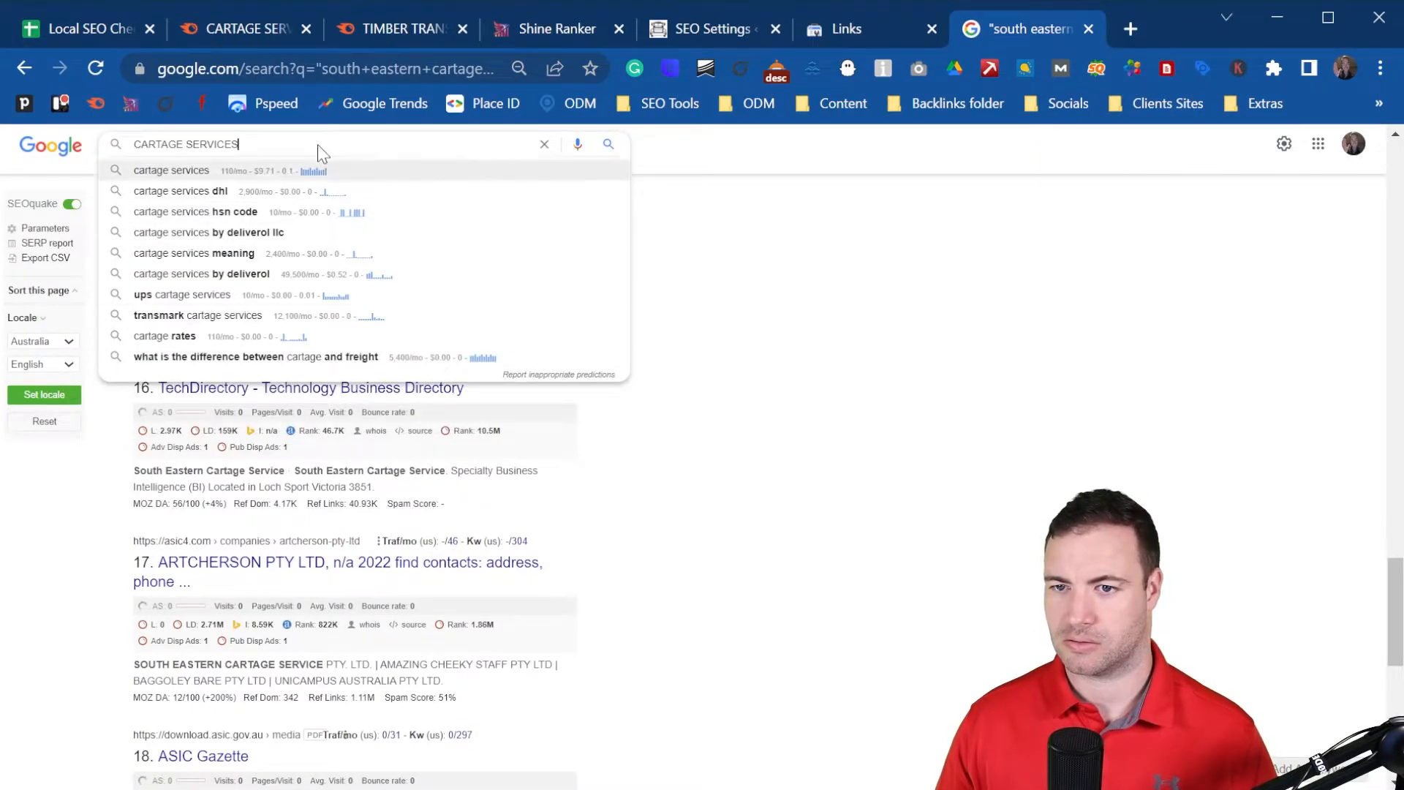
pyautogui.press('Return')
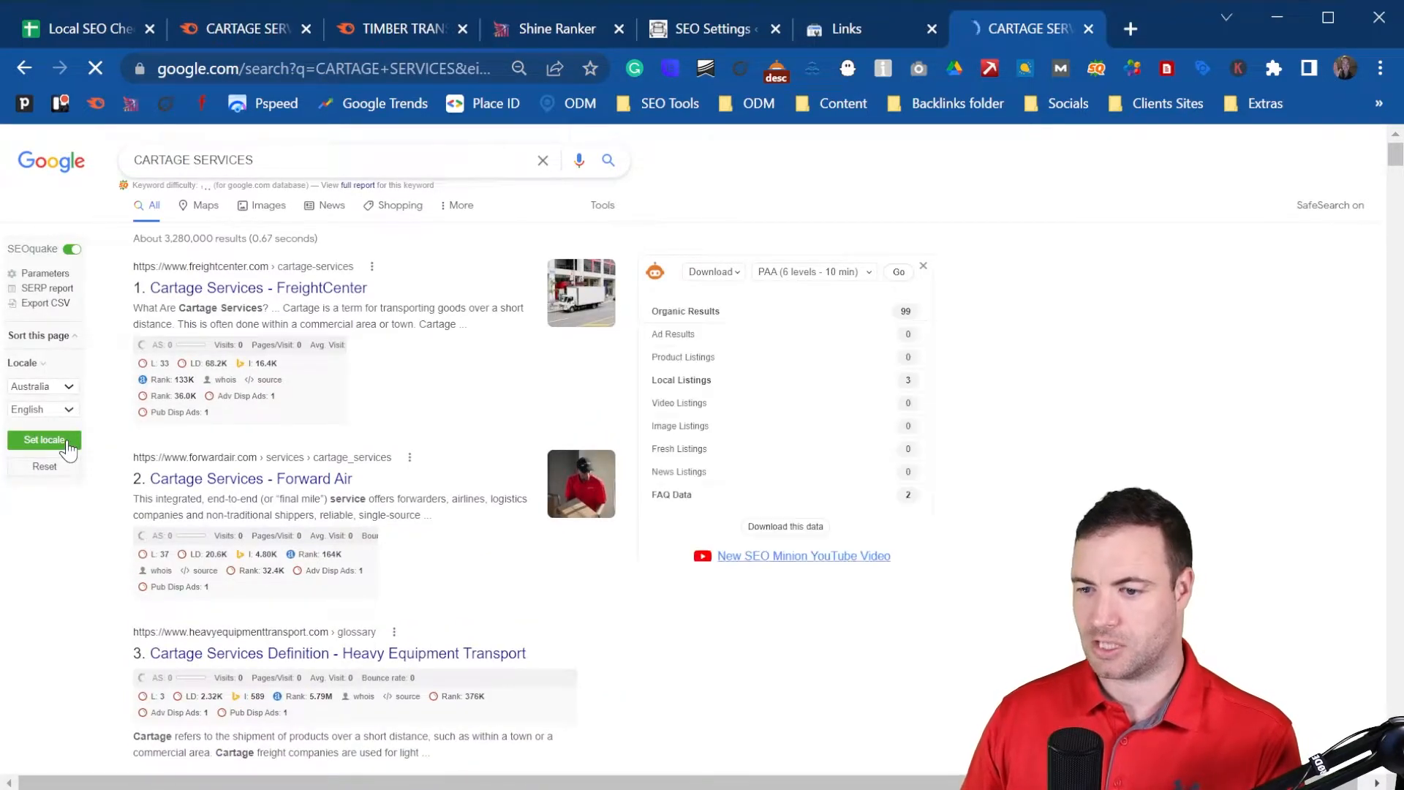
pyautogui.click(67, 442)
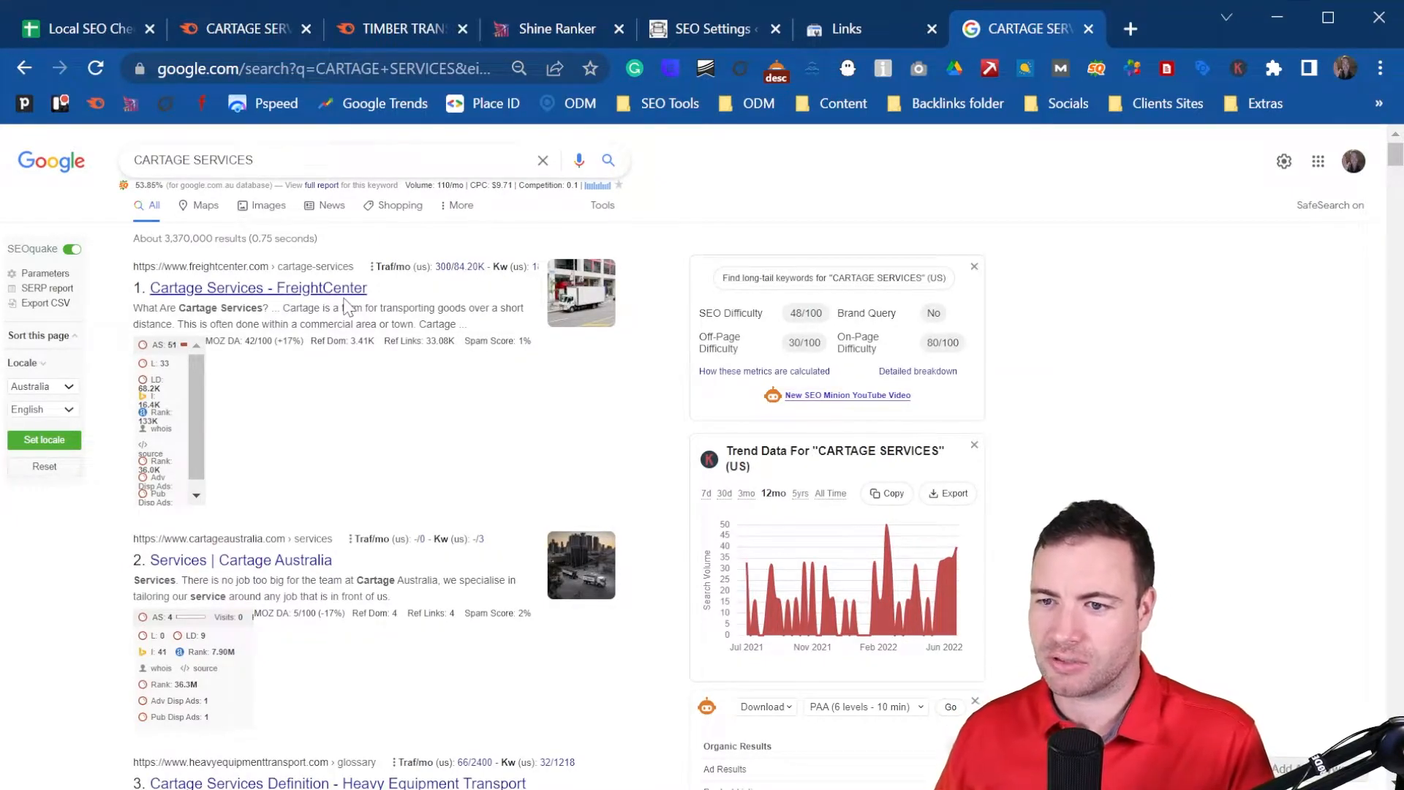
# - Open the FreightCenter result in a separate tab and examine the metrics of the top ten CARTAGE SERVICES results
pyautogui.scroll(-2, 310, 453)
pyautogui.middleClick(314, 448)
pyautogui.scroll(-4, 300, 448)
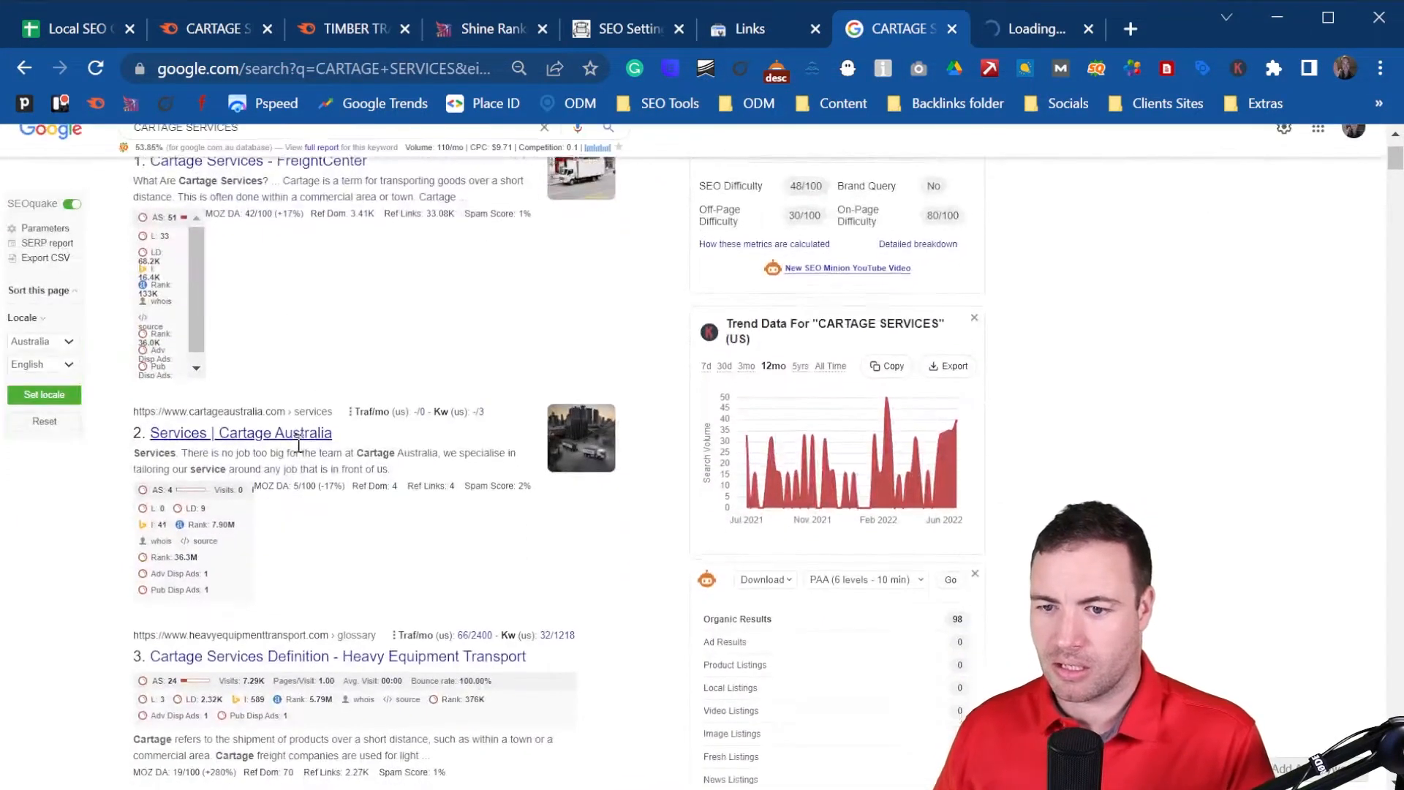
pyautogui.scroll(-3, 288, 447)
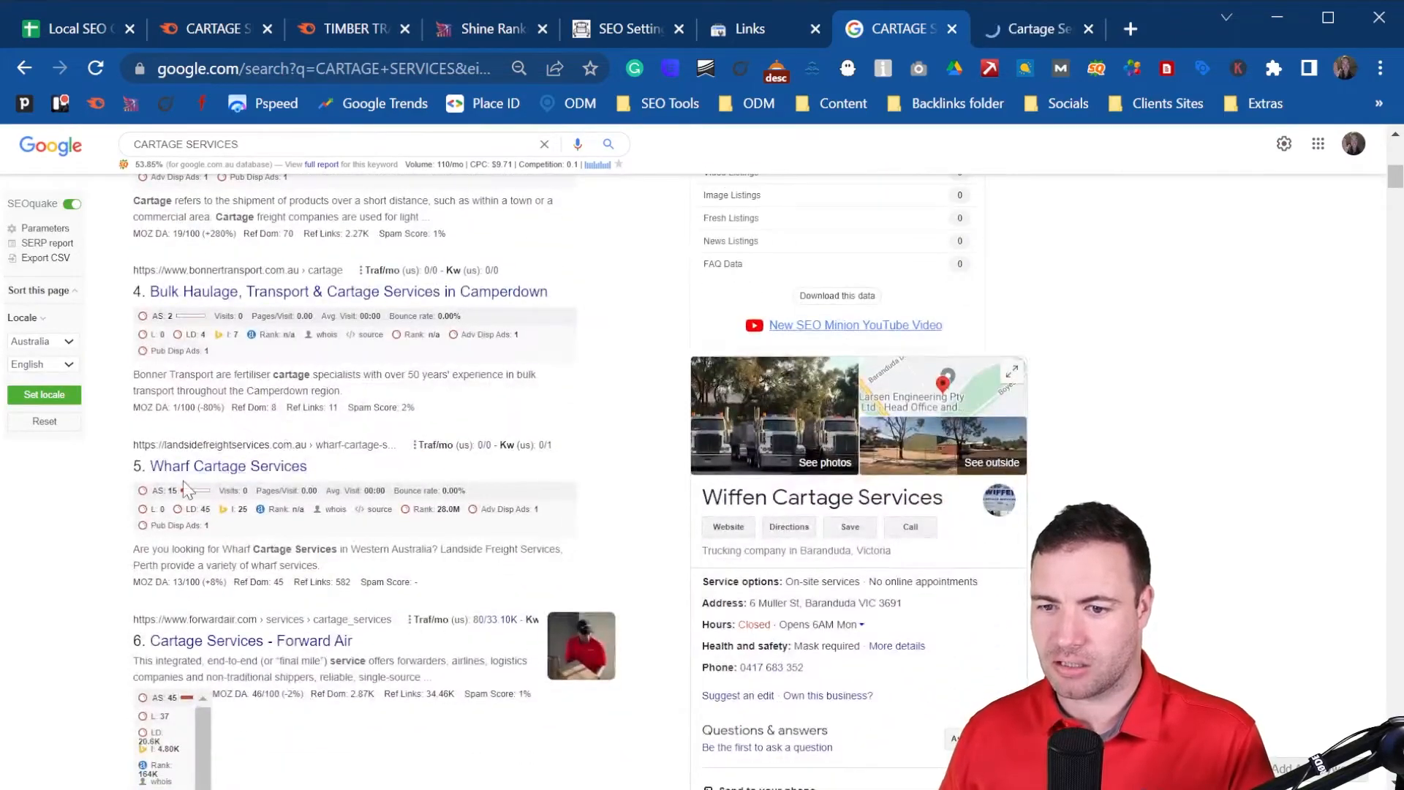
pyautogui.scroll(-5, 307, 476)
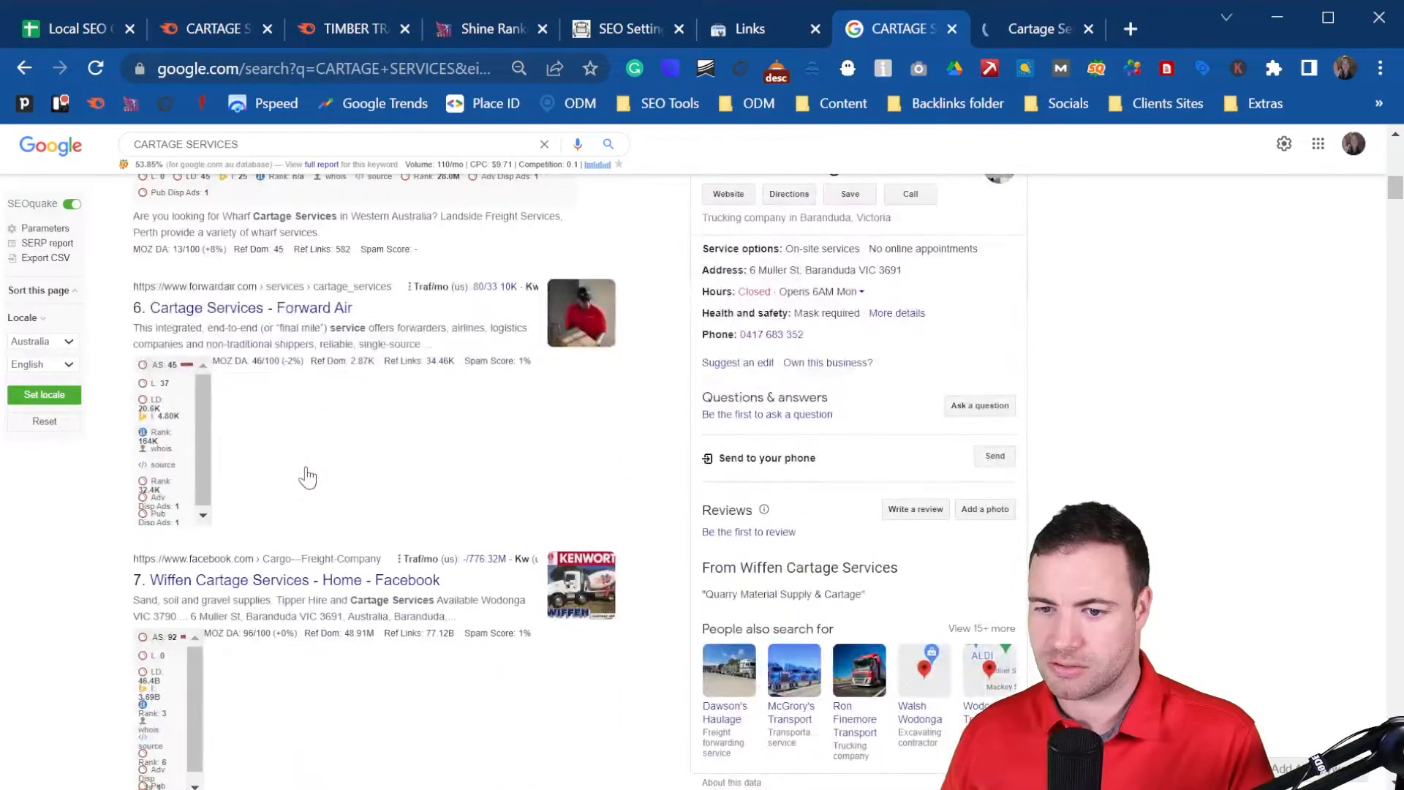
pyautogui.scroll(-2, 311, 476)
pyautogui.scroll(-4, 322, 475)
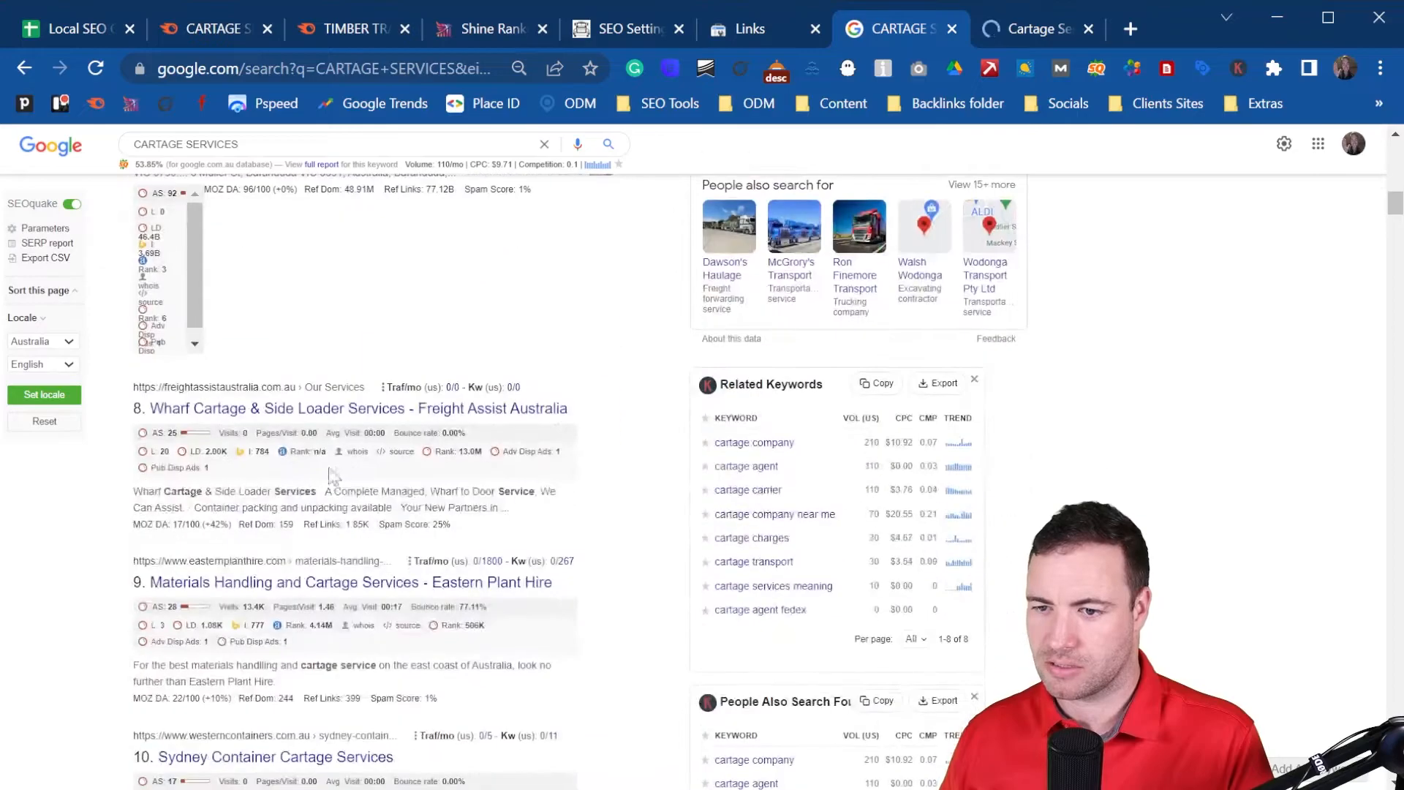
pyautogui.scroll(3, 272, 422)
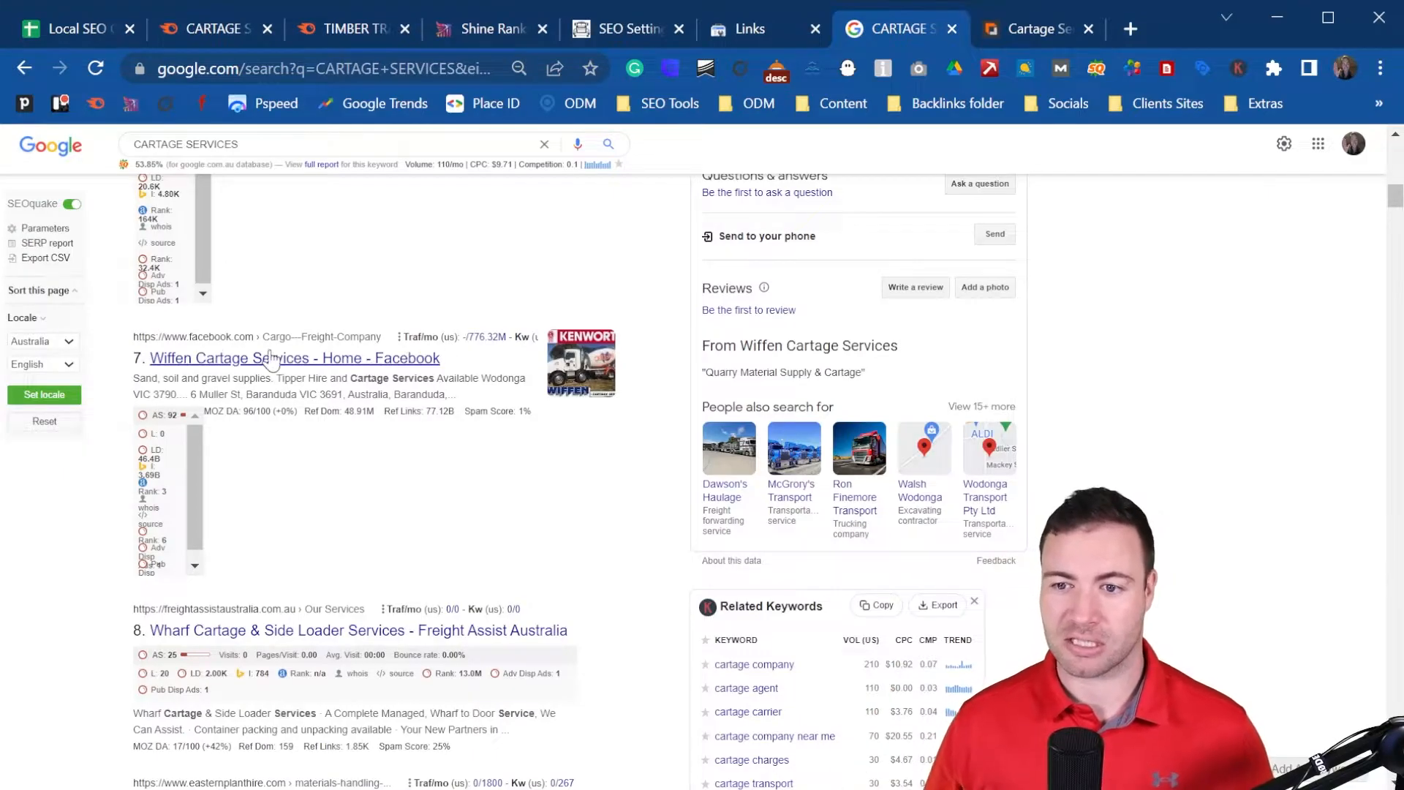
pyautogui.scroll(10, 353, 646)
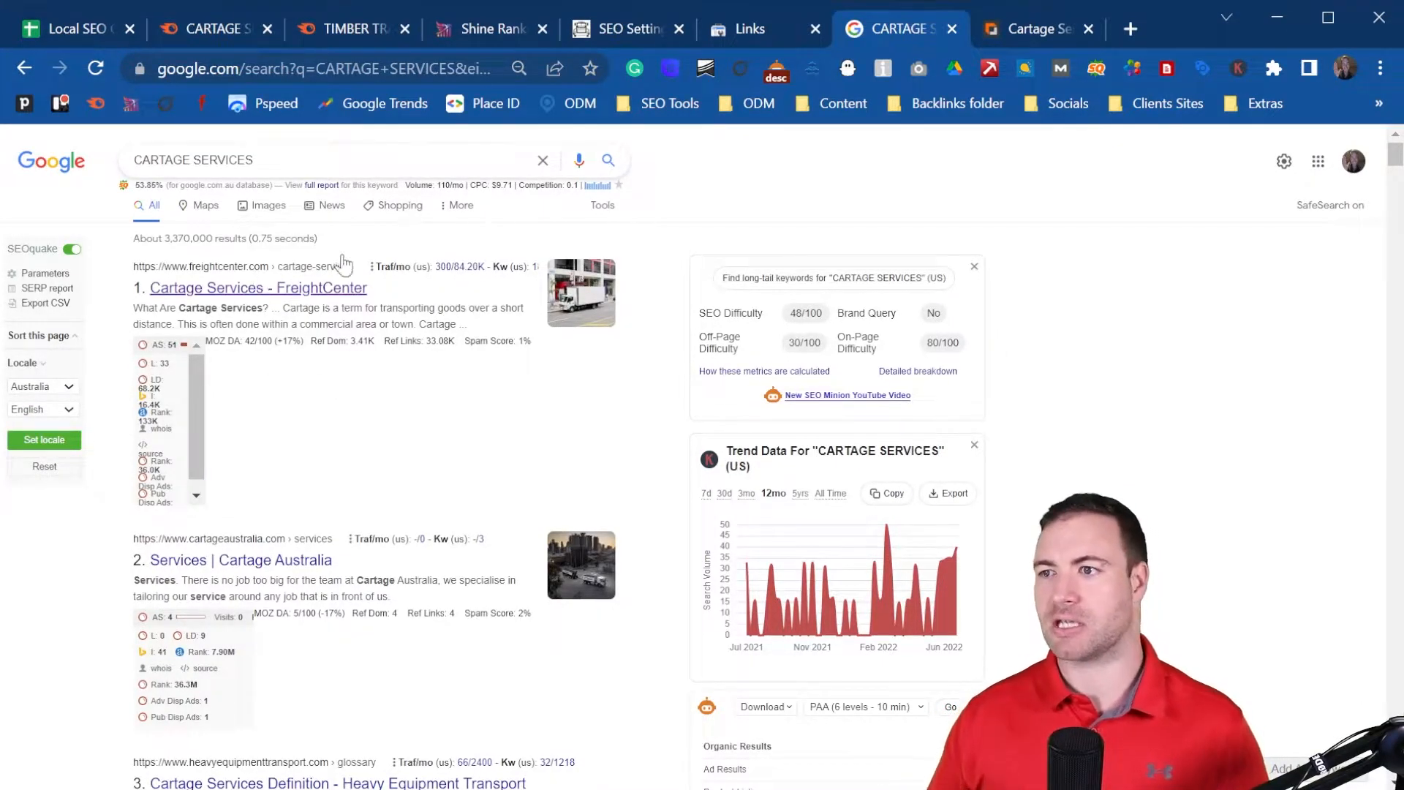
# - Review the content of FreightCenter's Cartage Services page from its main heading down to the related links
pyautogui.click(1018, 38)
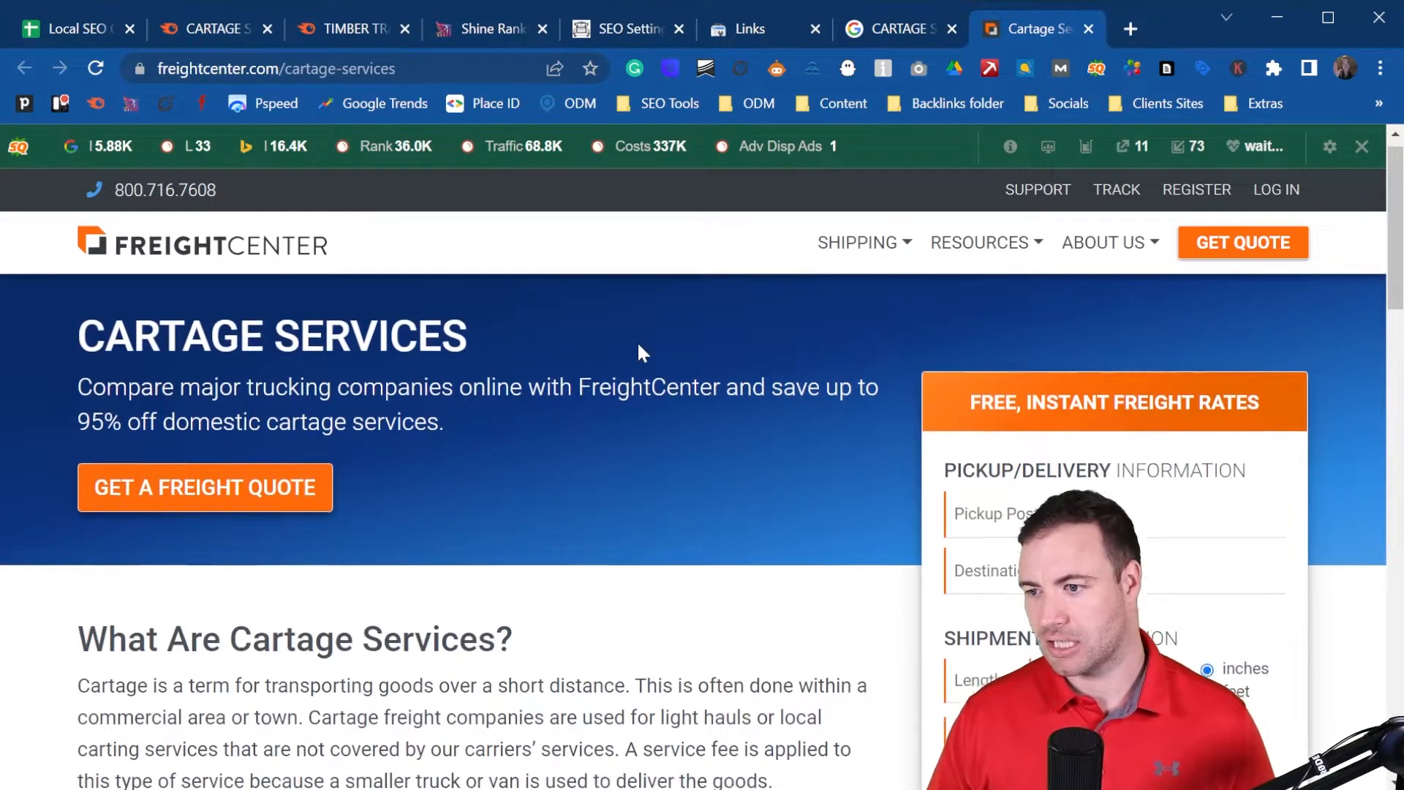
pyautogui.scroll(-6, 638, 341)
pyautogui.scroll(-10, 707, 410)
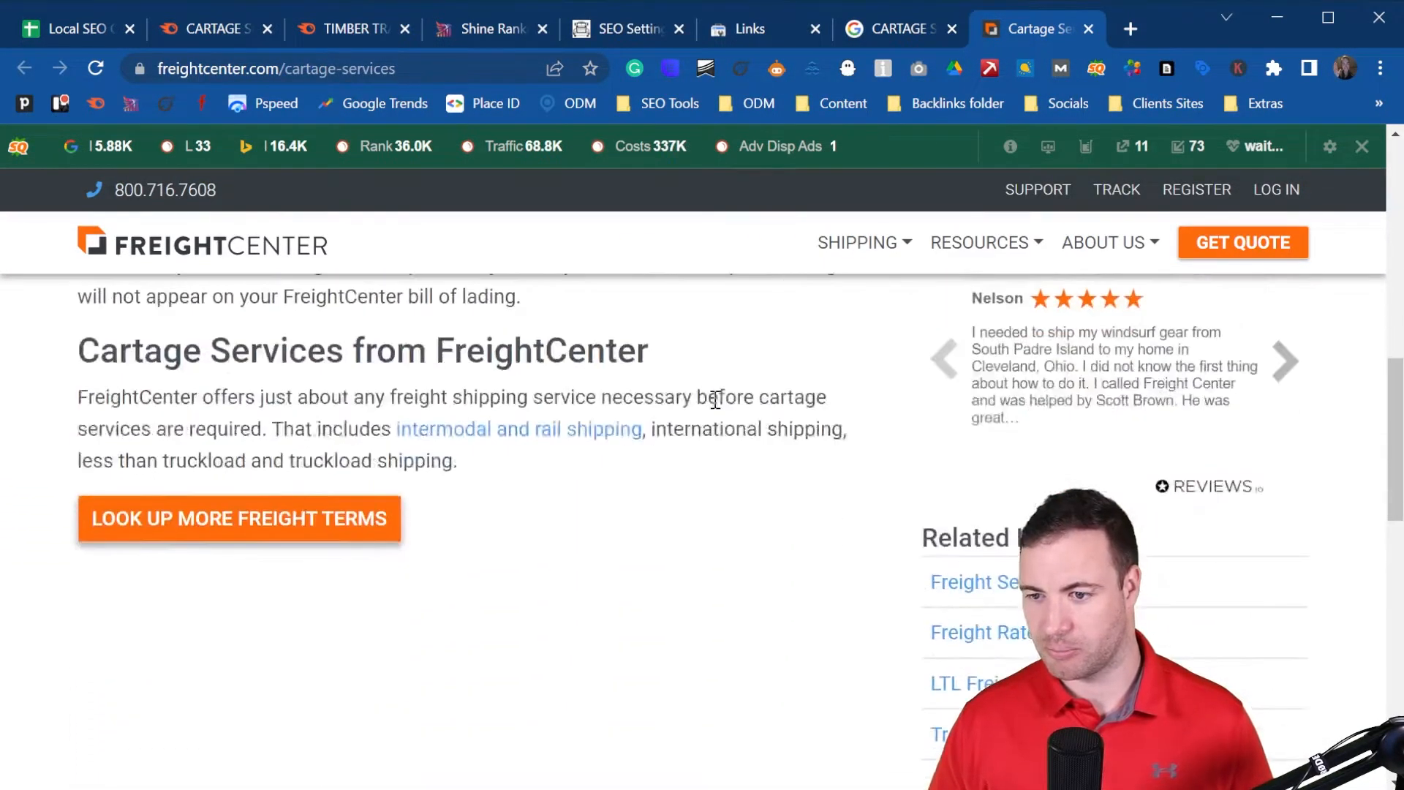
pyautogui.scroll(-4, 703, 409)
pyautogui.scroll(12, 580, 379)
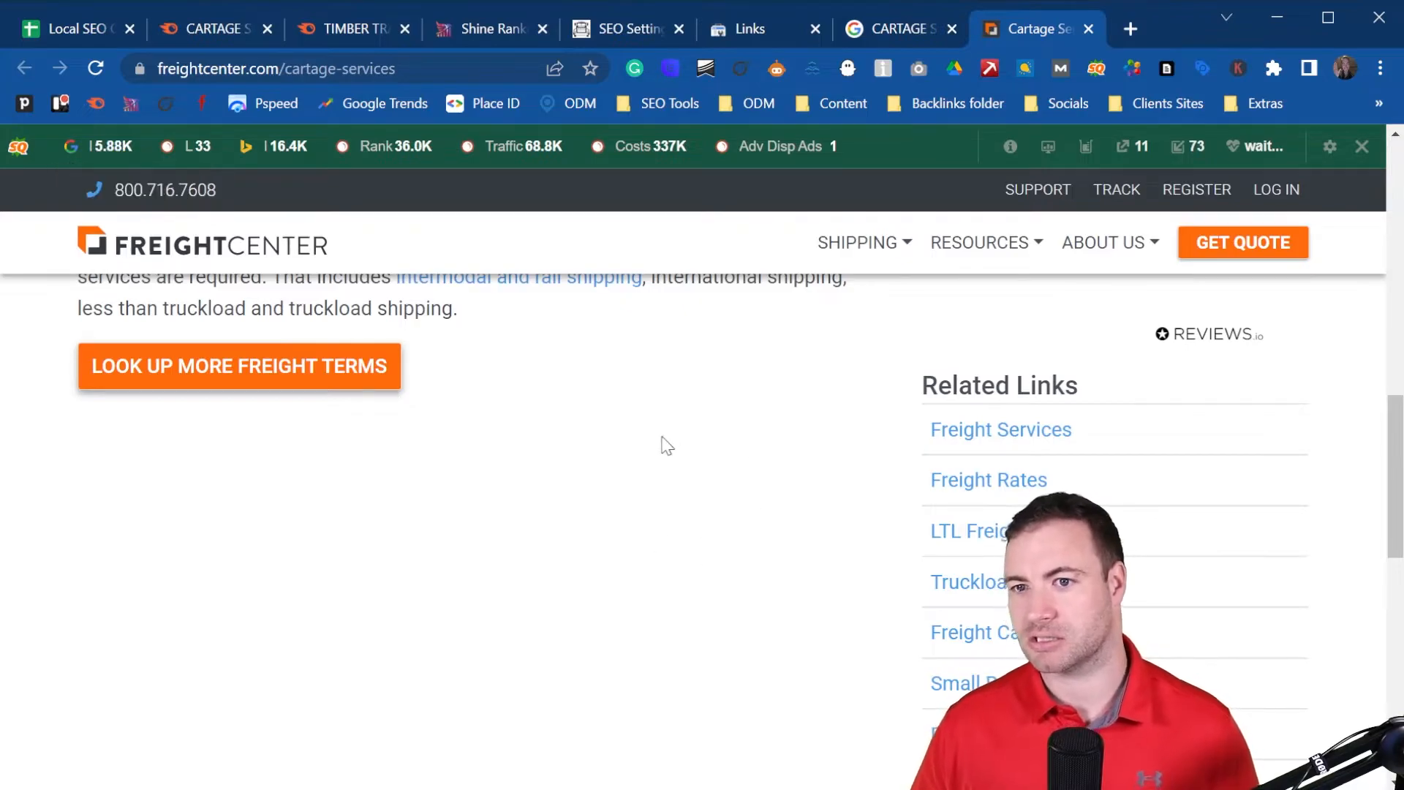
pyautogui.scroll(15, 601, 533)
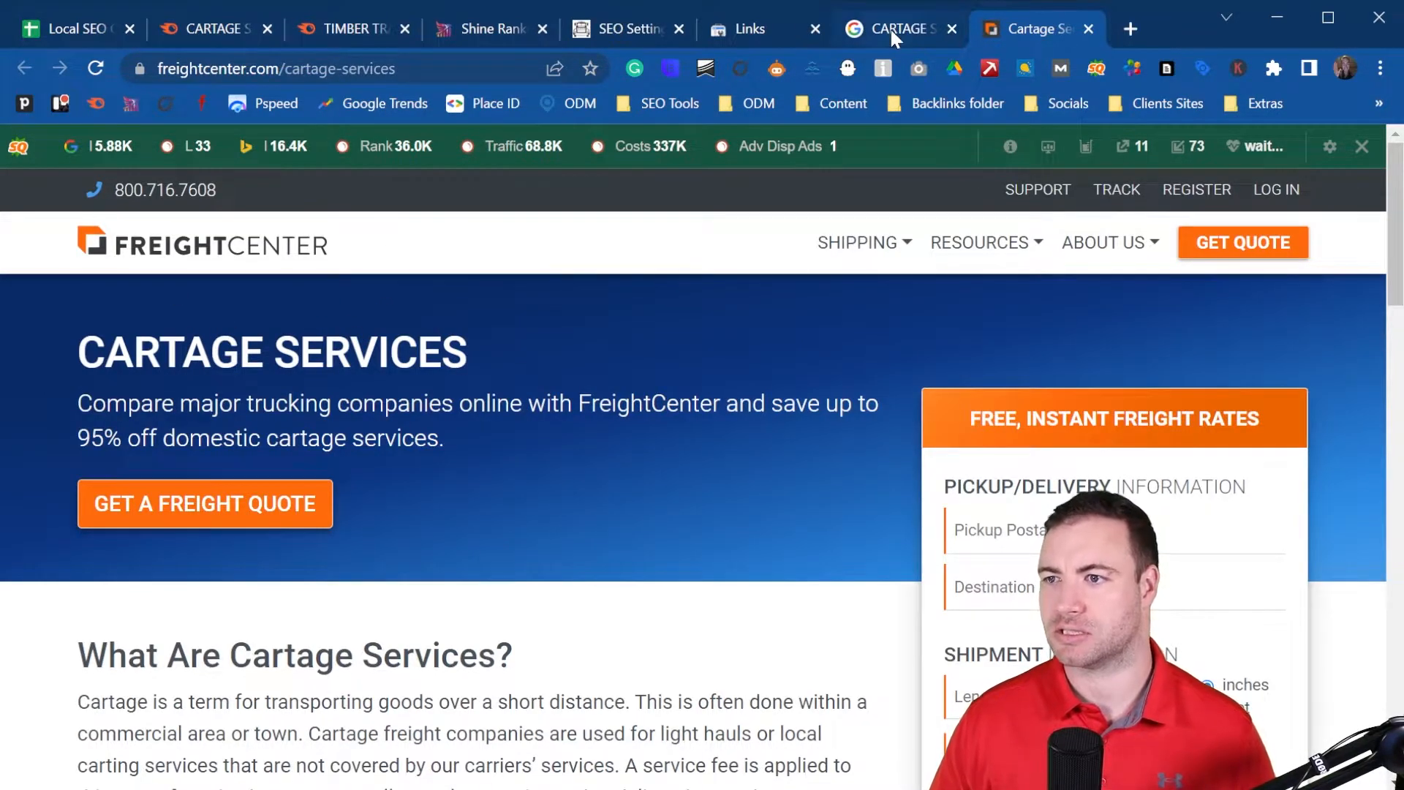
# - Return to the CARTAGE SERVICES search results, compare the highest-ranking entries and close the FreightCenter page
pyautogui.hotkey('ctrl', 'shift', 'Tab')
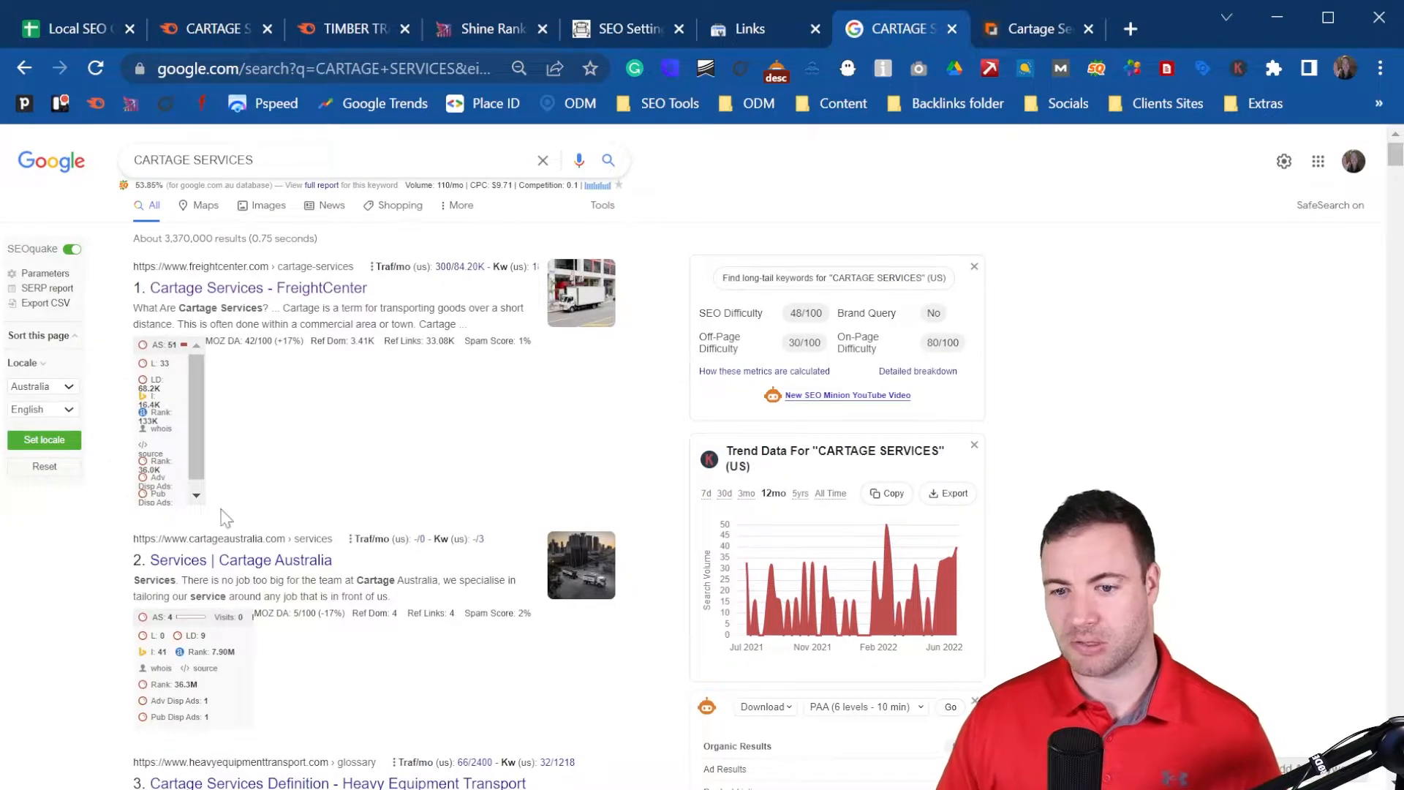
pyautogui.scroll(-3, 385, 500)
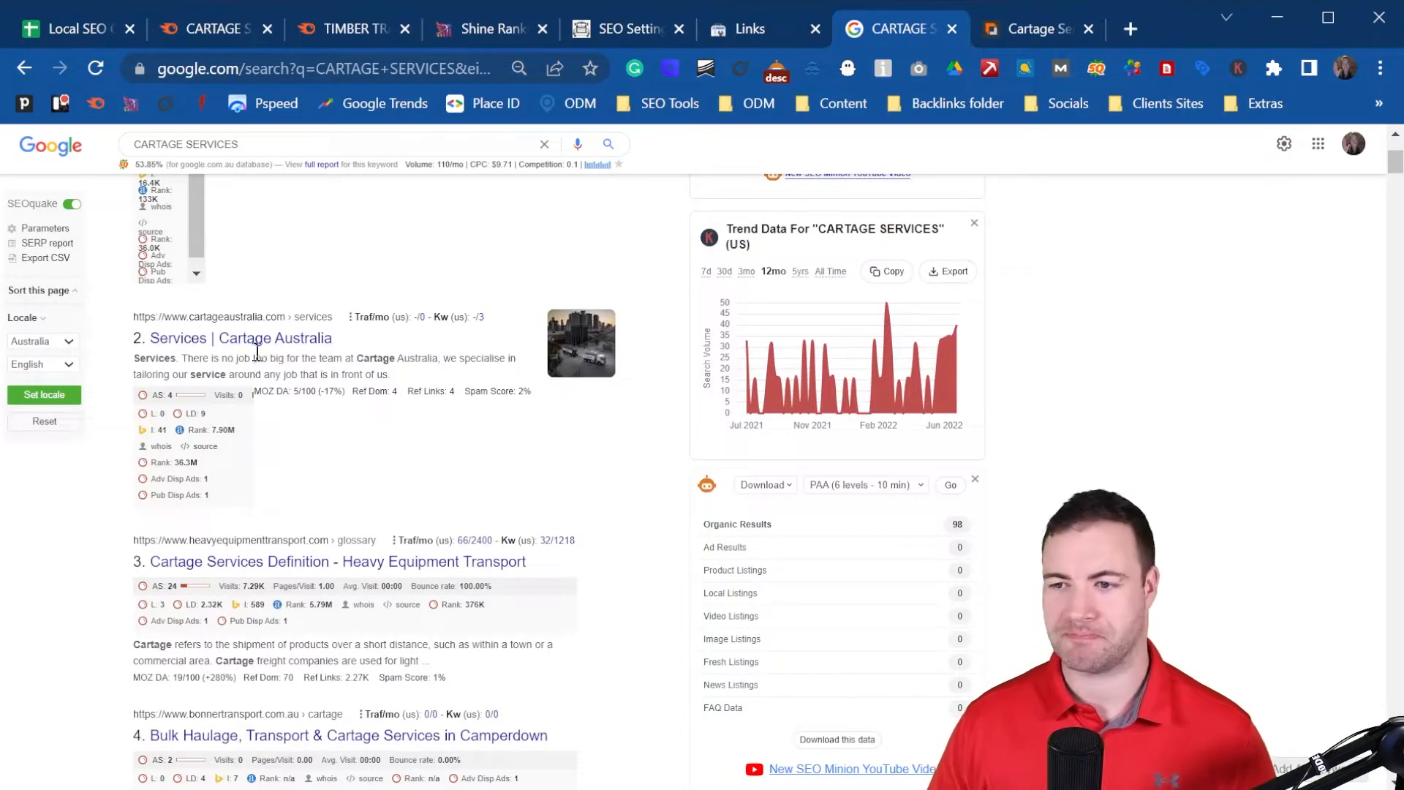
pyautogui.scroll(3, 366, 474)
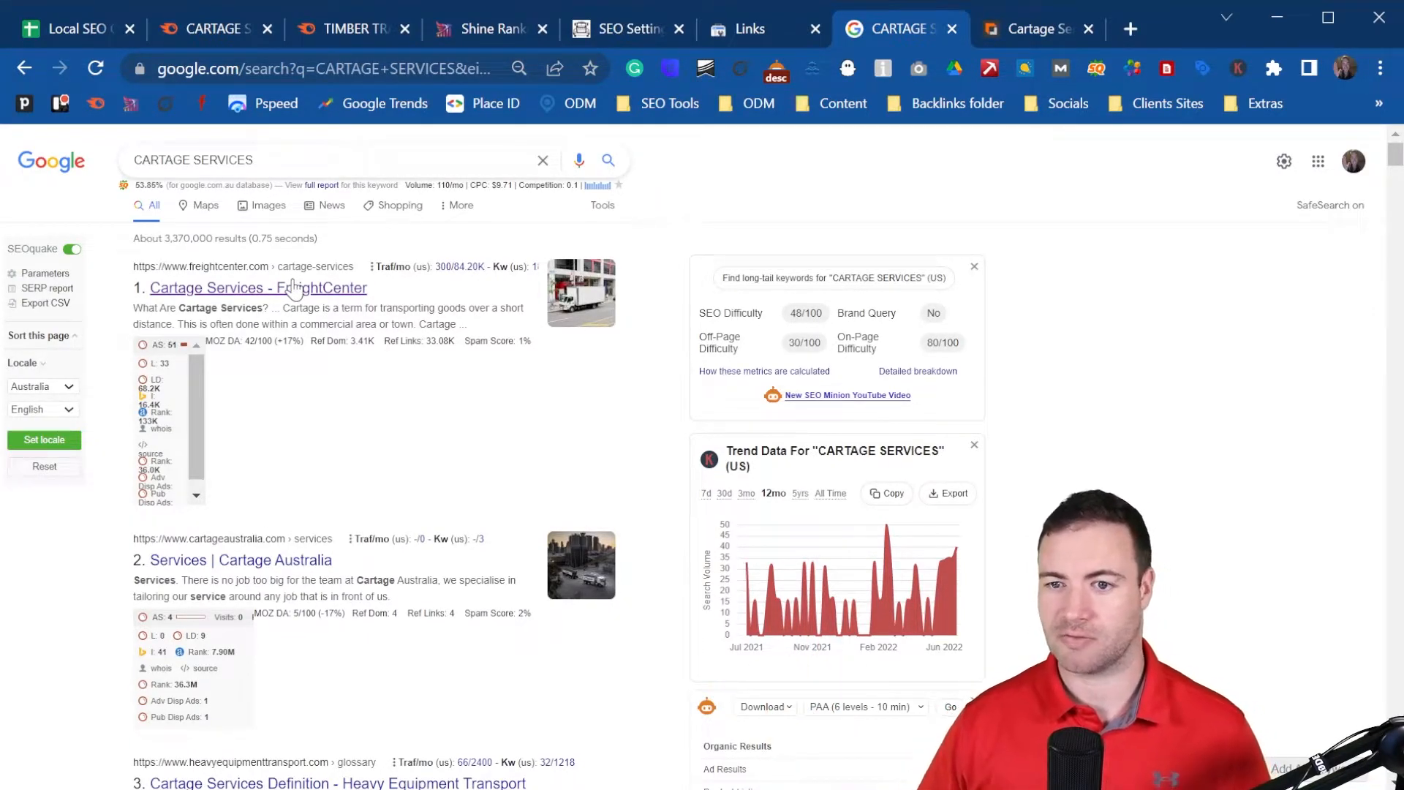
# - Copy GENERAL TRANSPORT SERVICES from the Target Keywords sheet, search Google for it and look over the local and organic results
pyautogui.hotkey('ctrl', '1')
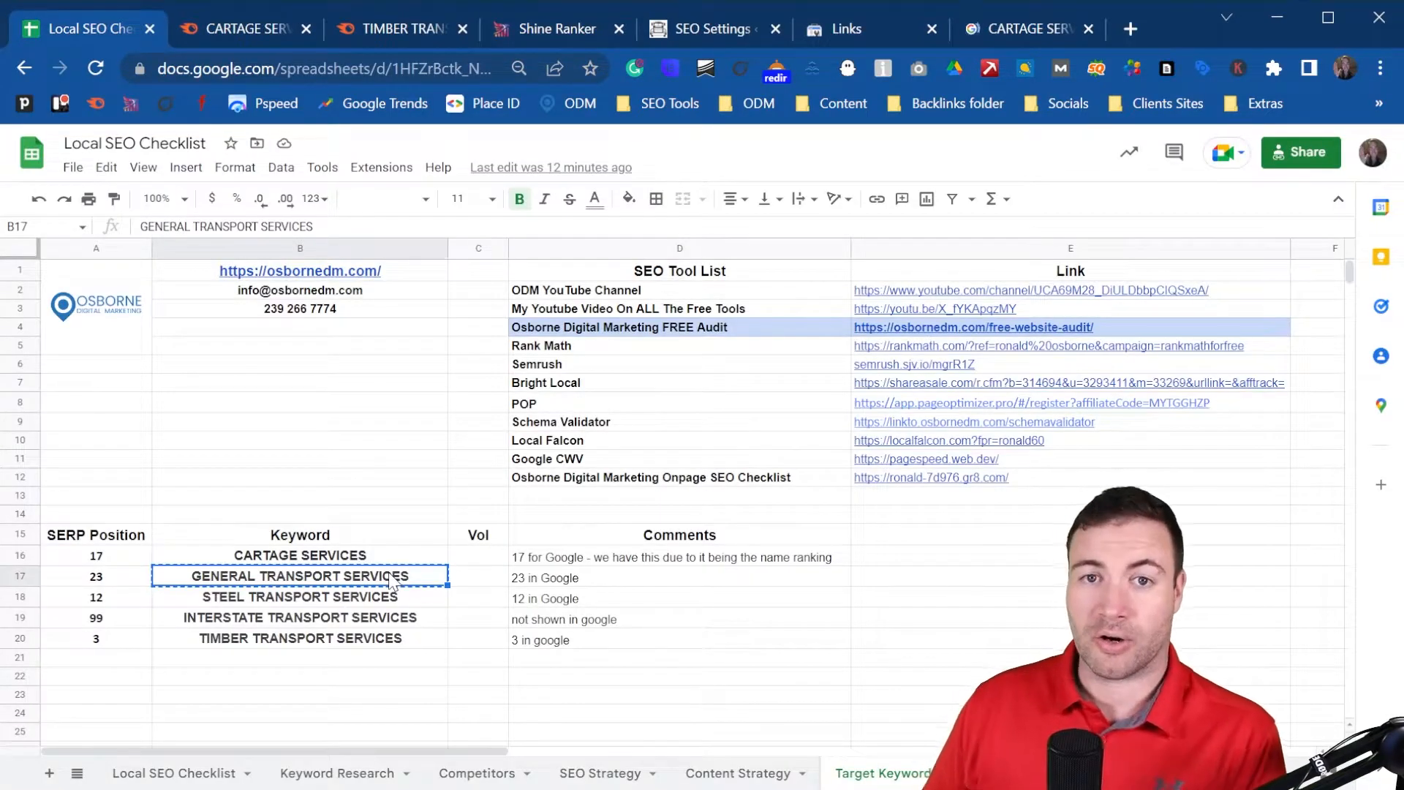
pyautogui.click(1035, 16)
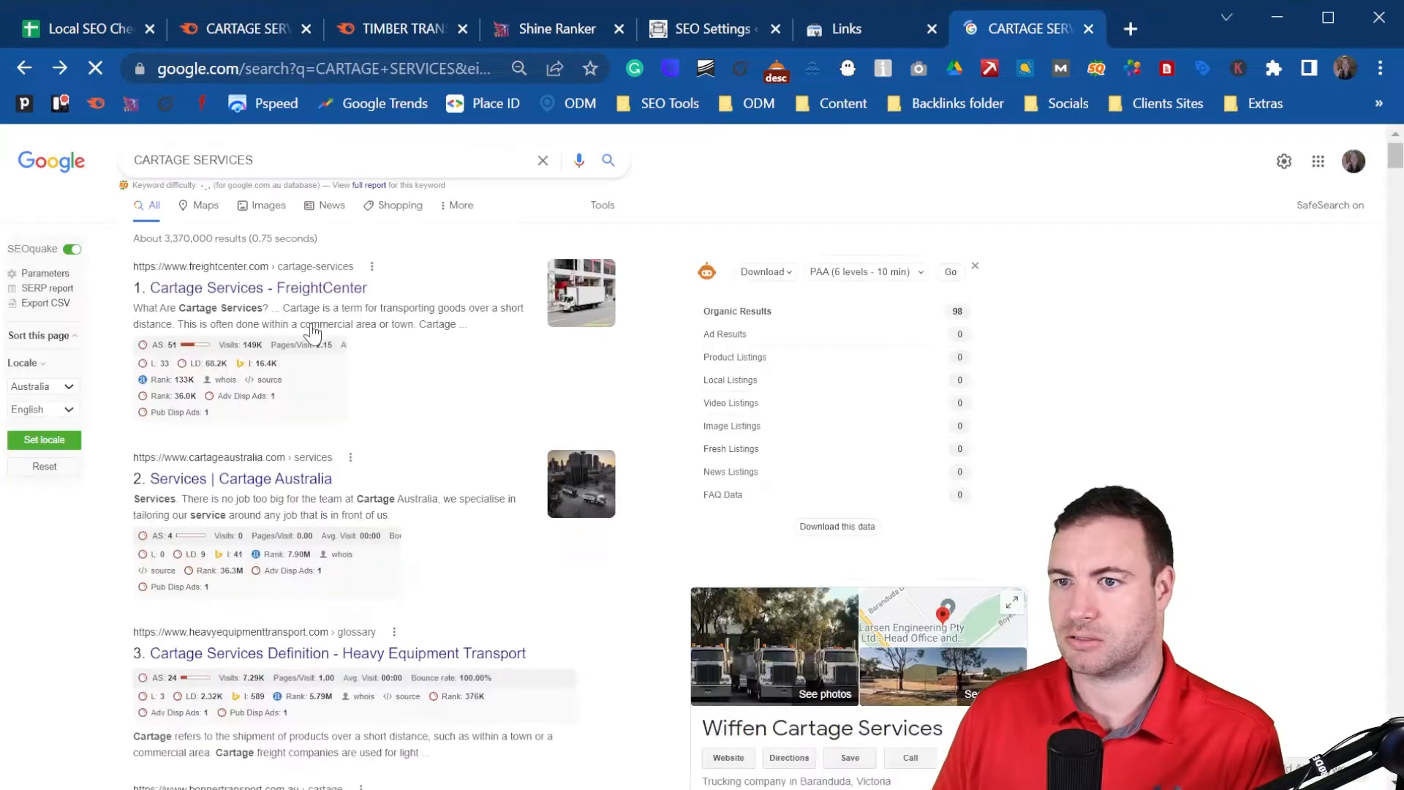
pyautogui.click(271, 160)
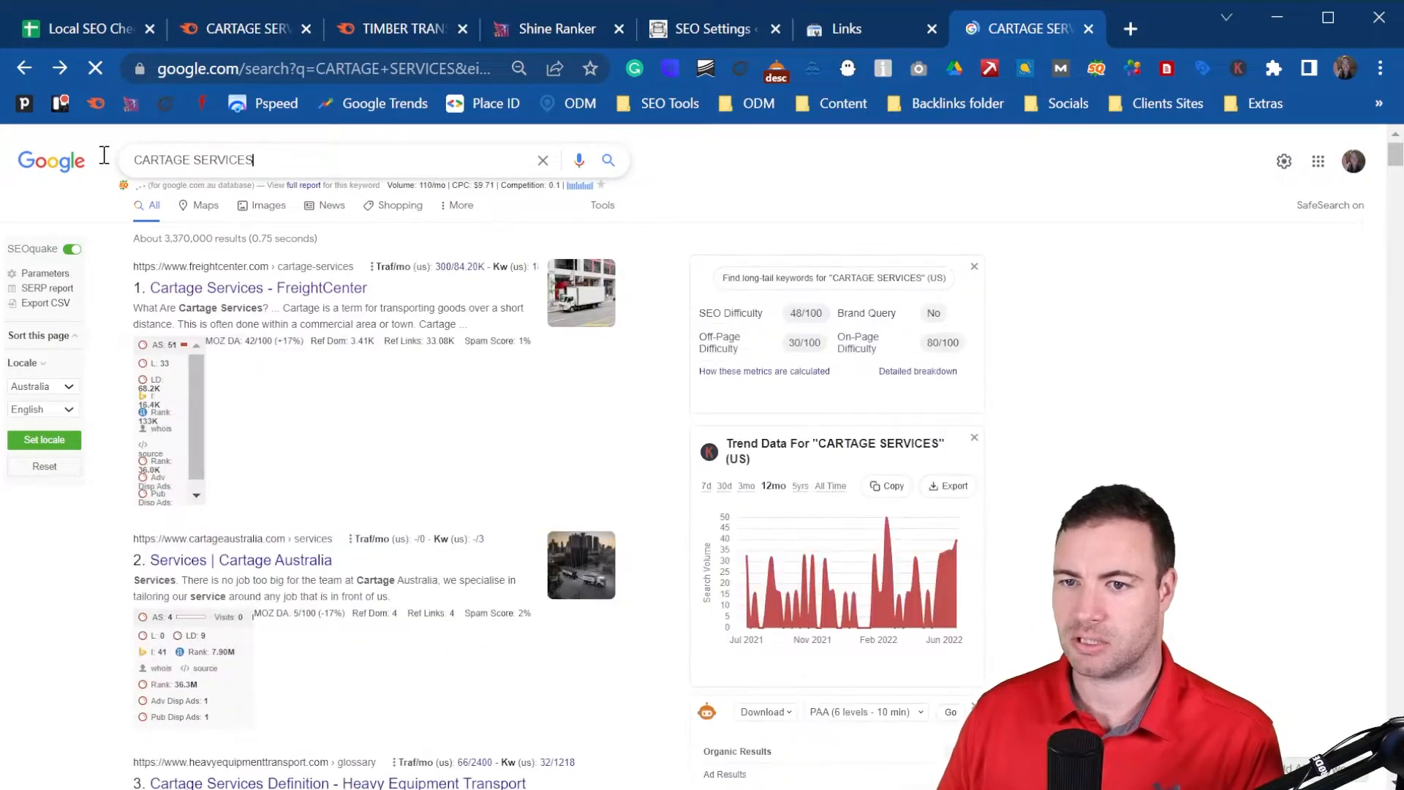
pyautogui.tripleClick(289, 162)
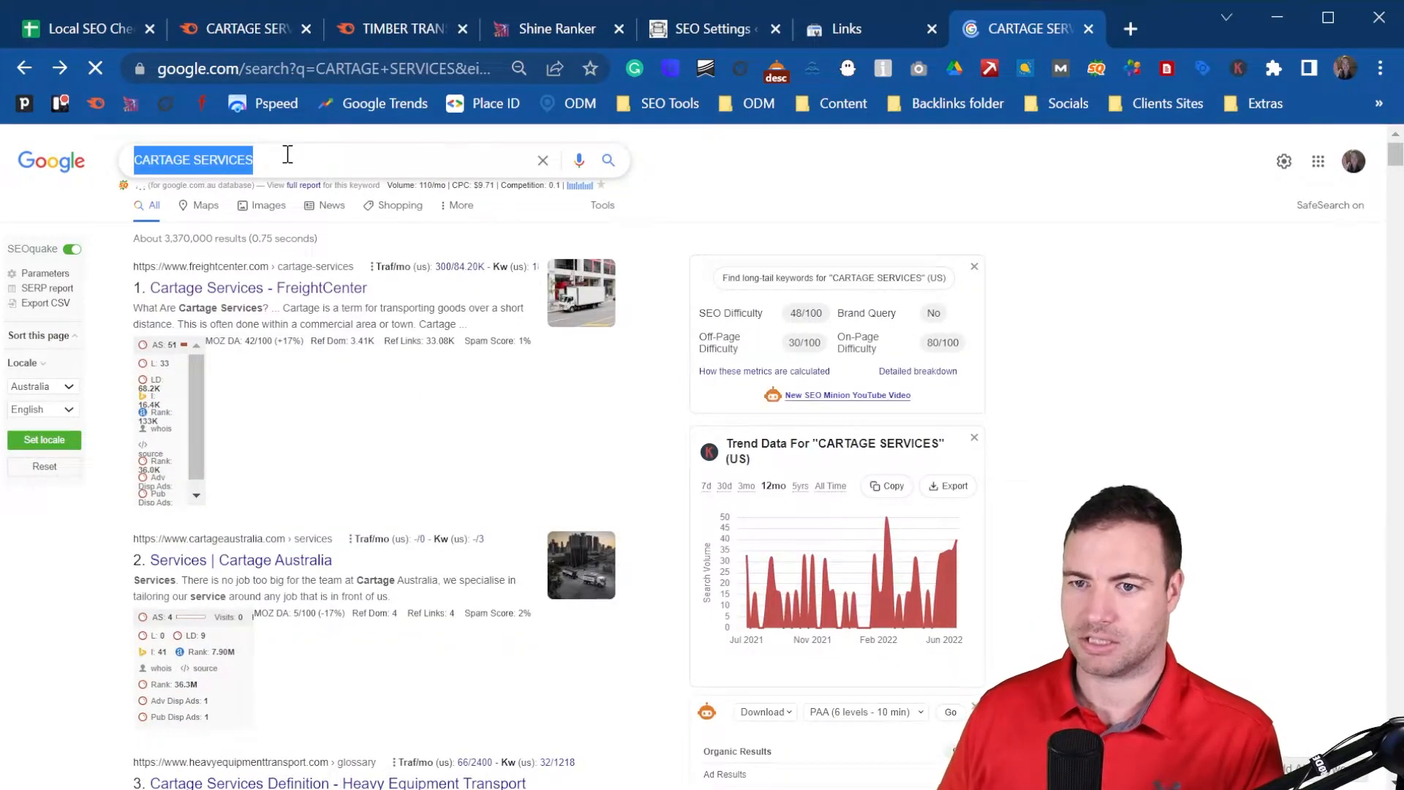
pyautogui.write('GENERAL TRANSPORT SERVICES')
pyautogui.press('Return')
pyautogui.scroll(-8, 431, 413)
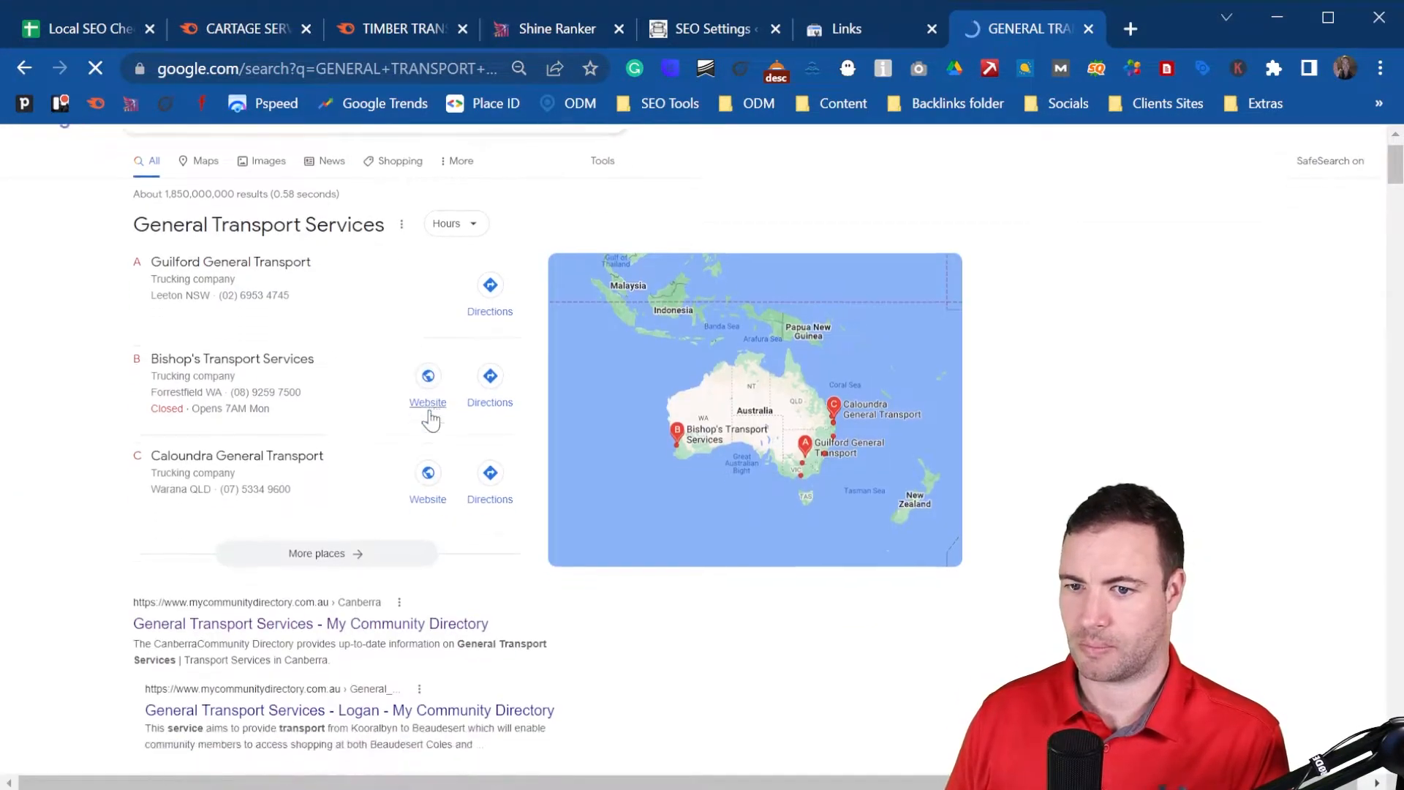
# - Examine the GENERAL TRANSPORT SERVICES local listings and compare the authority, traffic and backlink metrics of the top organic results
pyautogui.scroll(5, 411, 427)
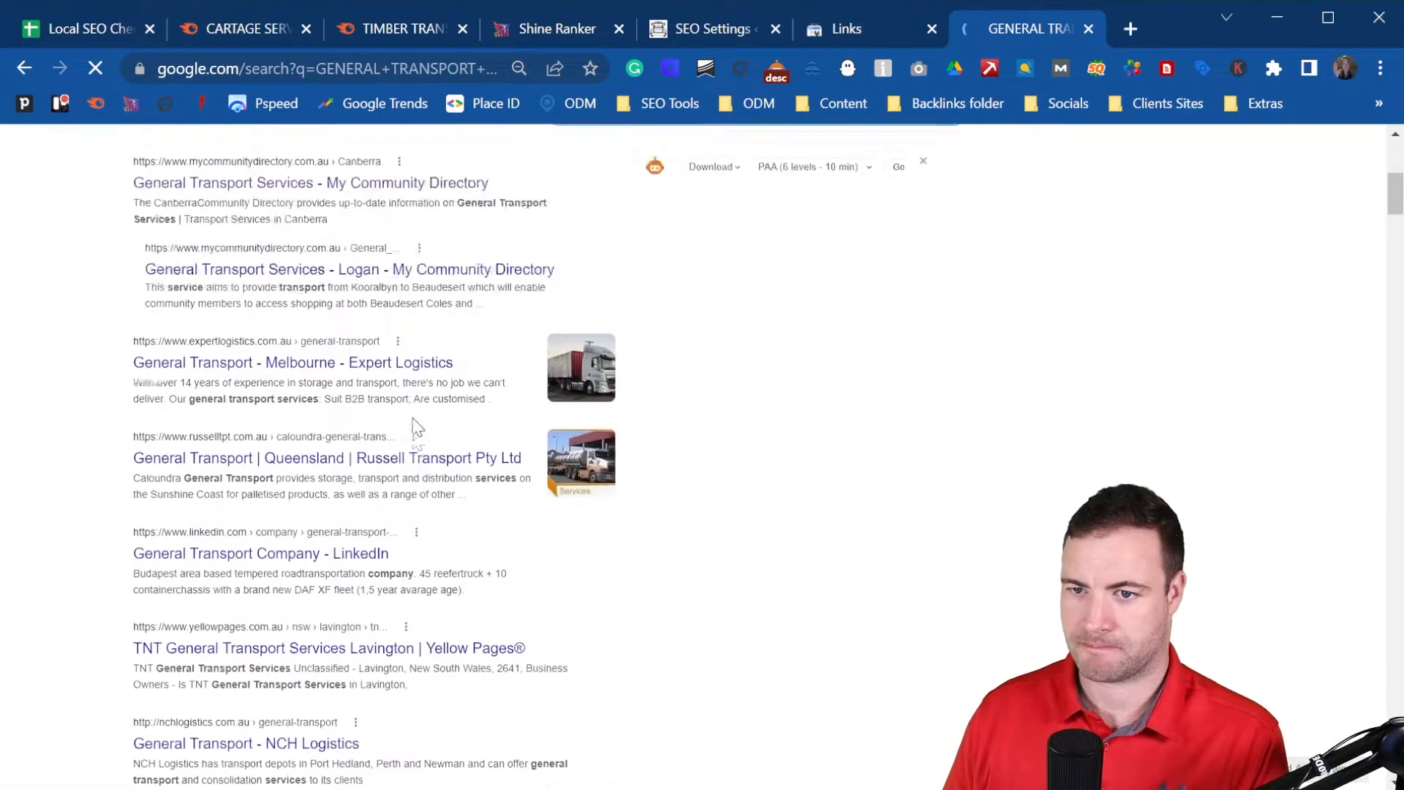
pyautogui.scroll(2, 278, 397)
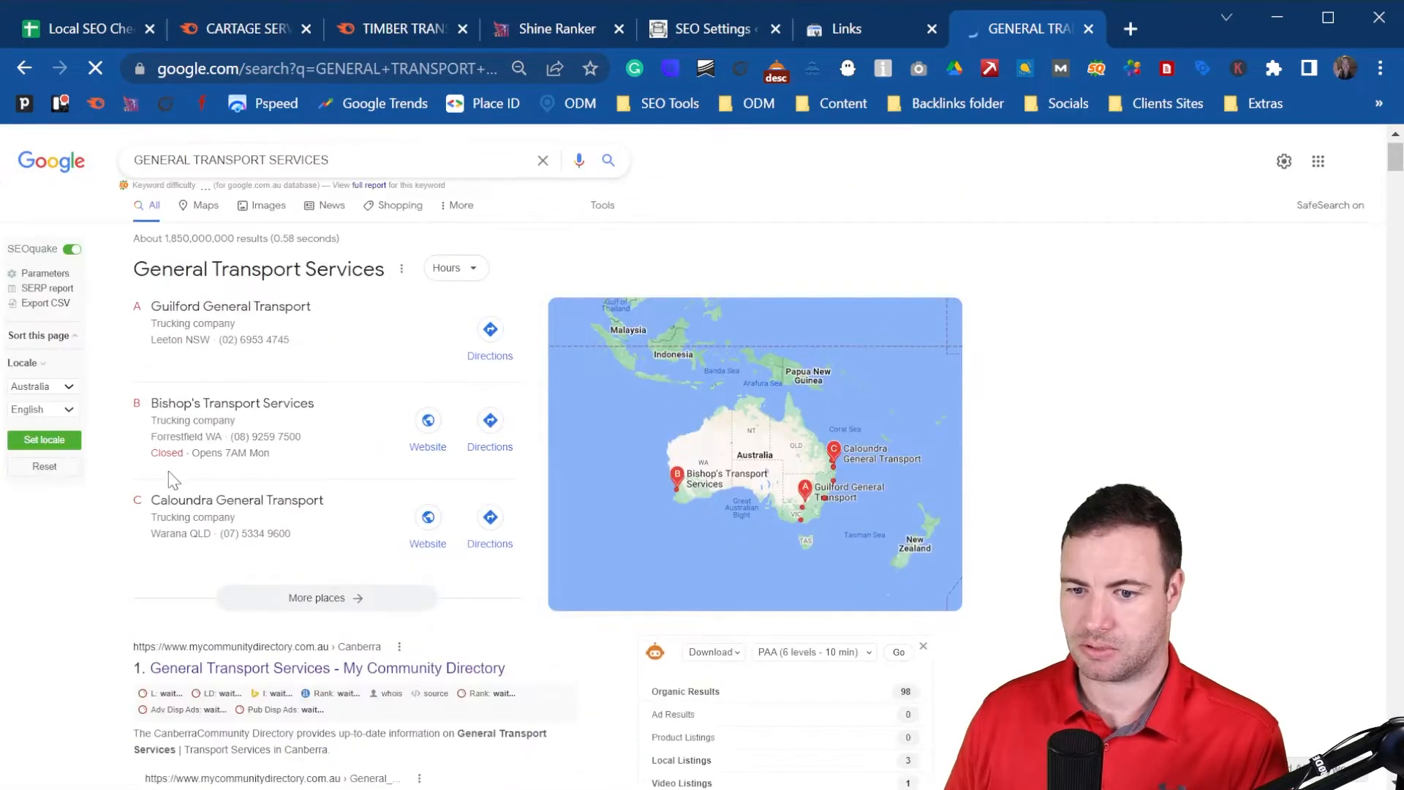
pyautogui.scroll(-4, 146, 457)
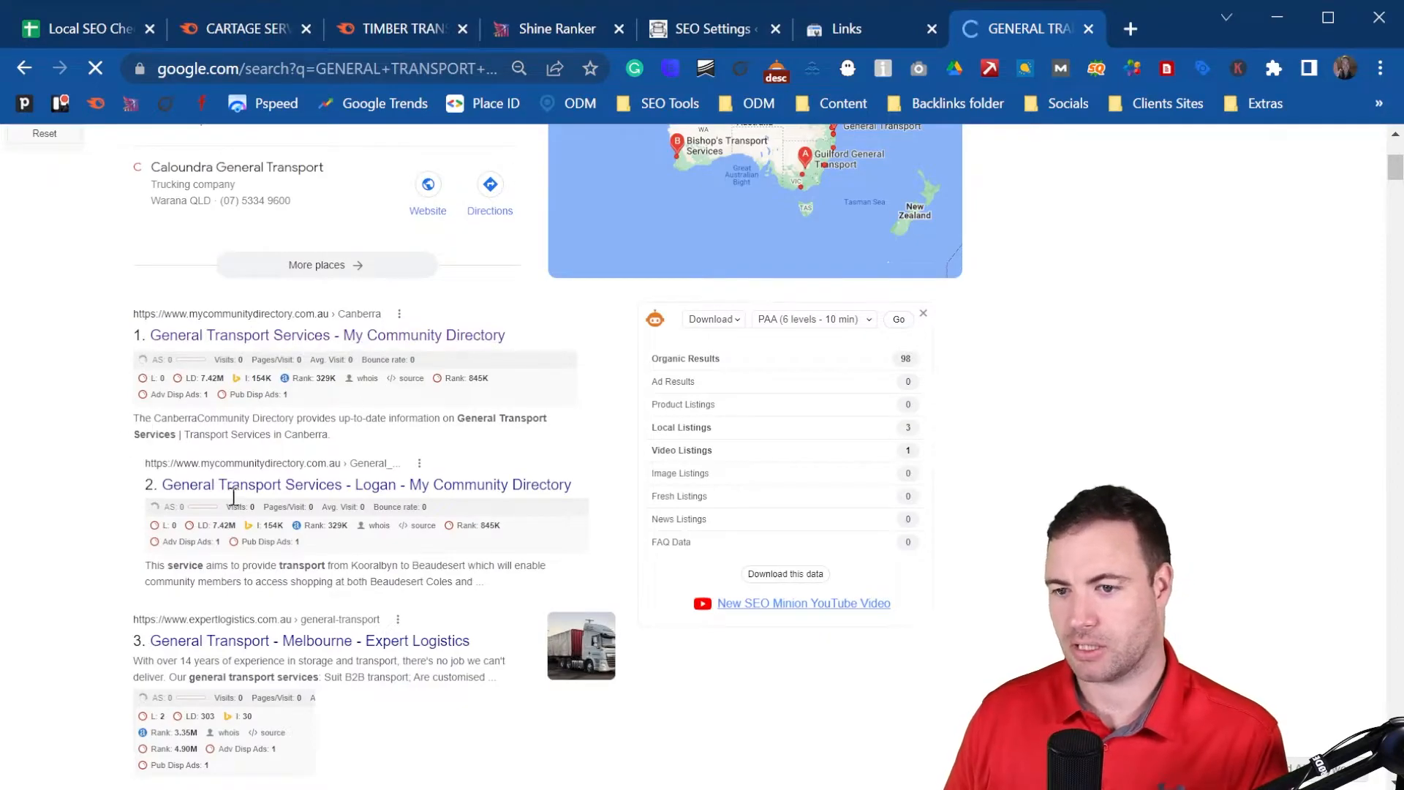
pyautogui.scroll(-3, 241, 505)
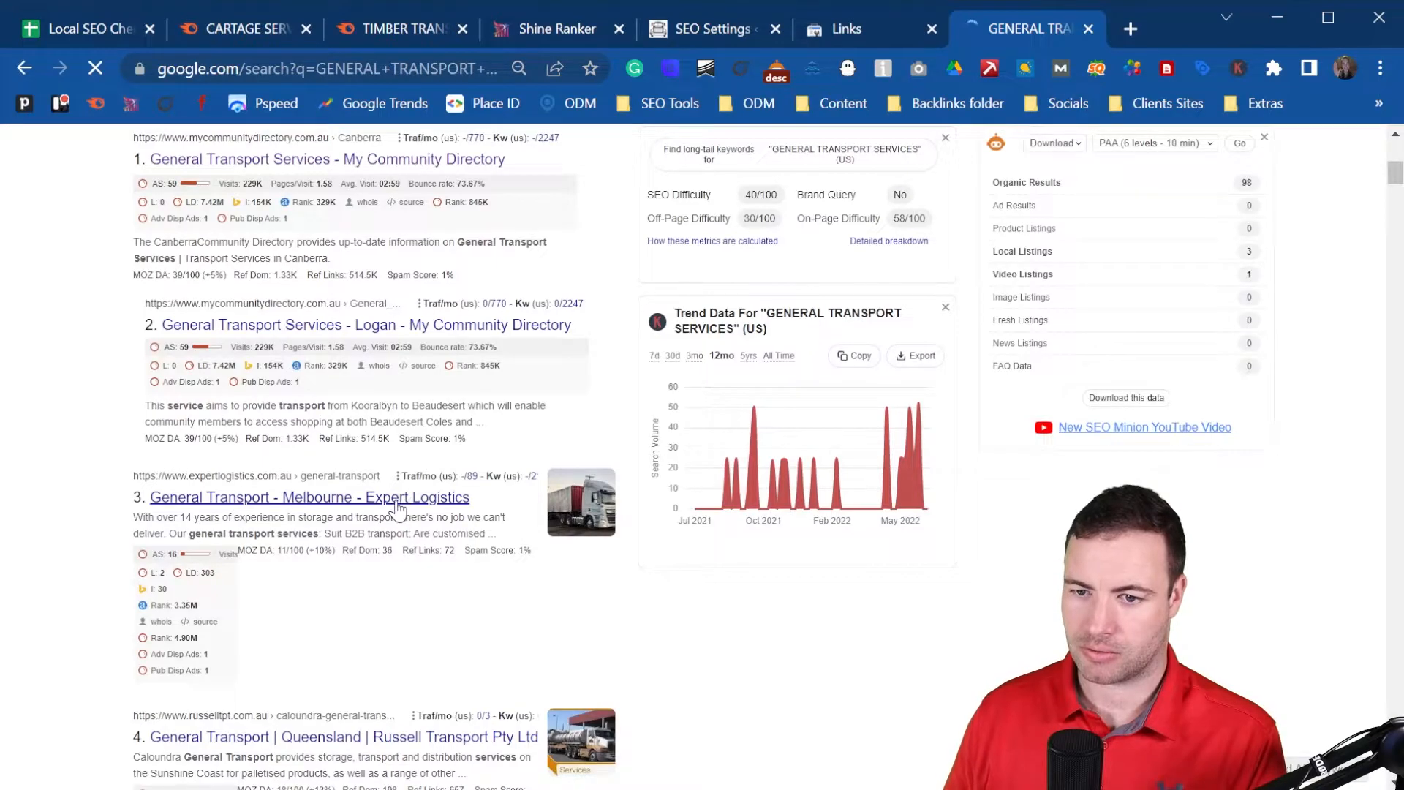
pyautogui.scroll(-2, 402, 508)
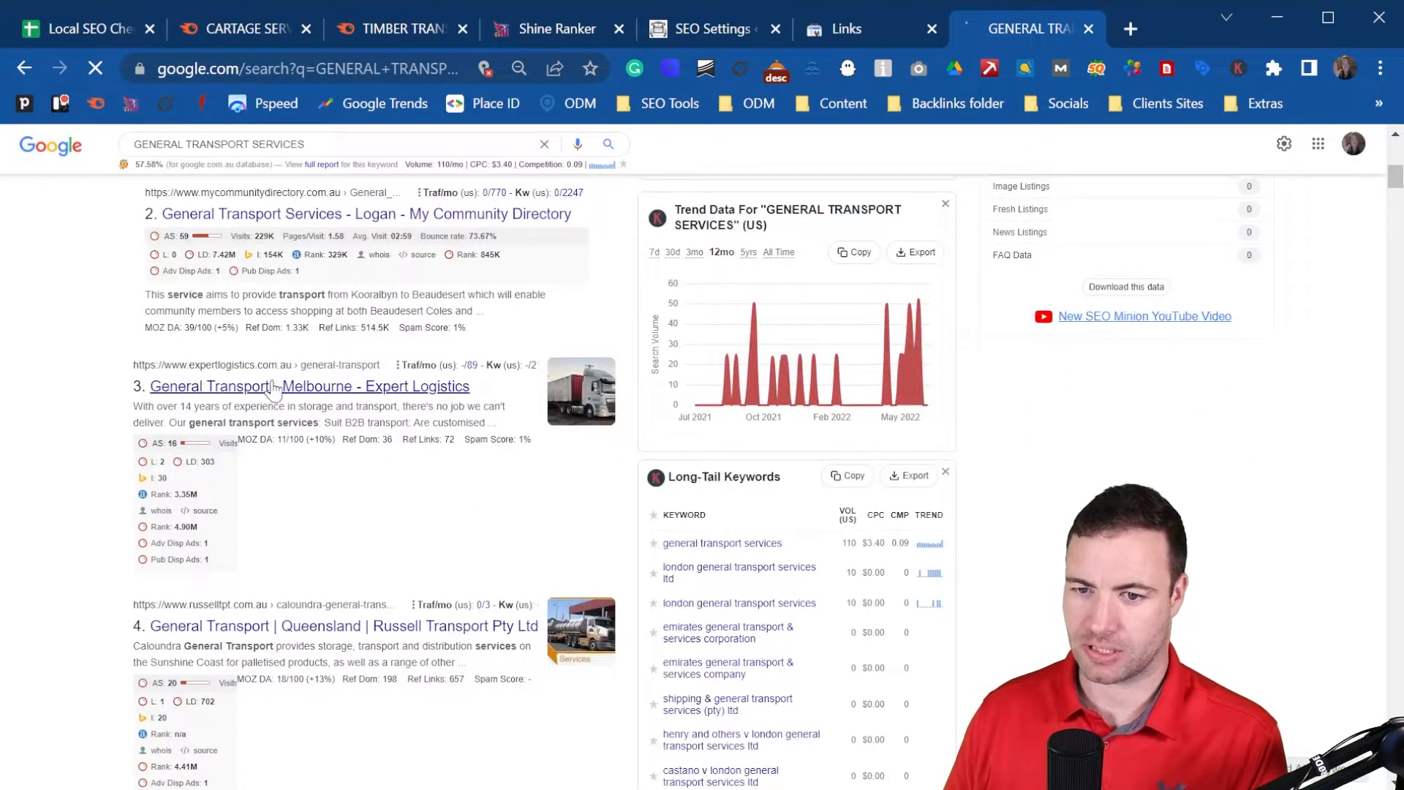
pyautogui.scroll(-3, 258, 461)
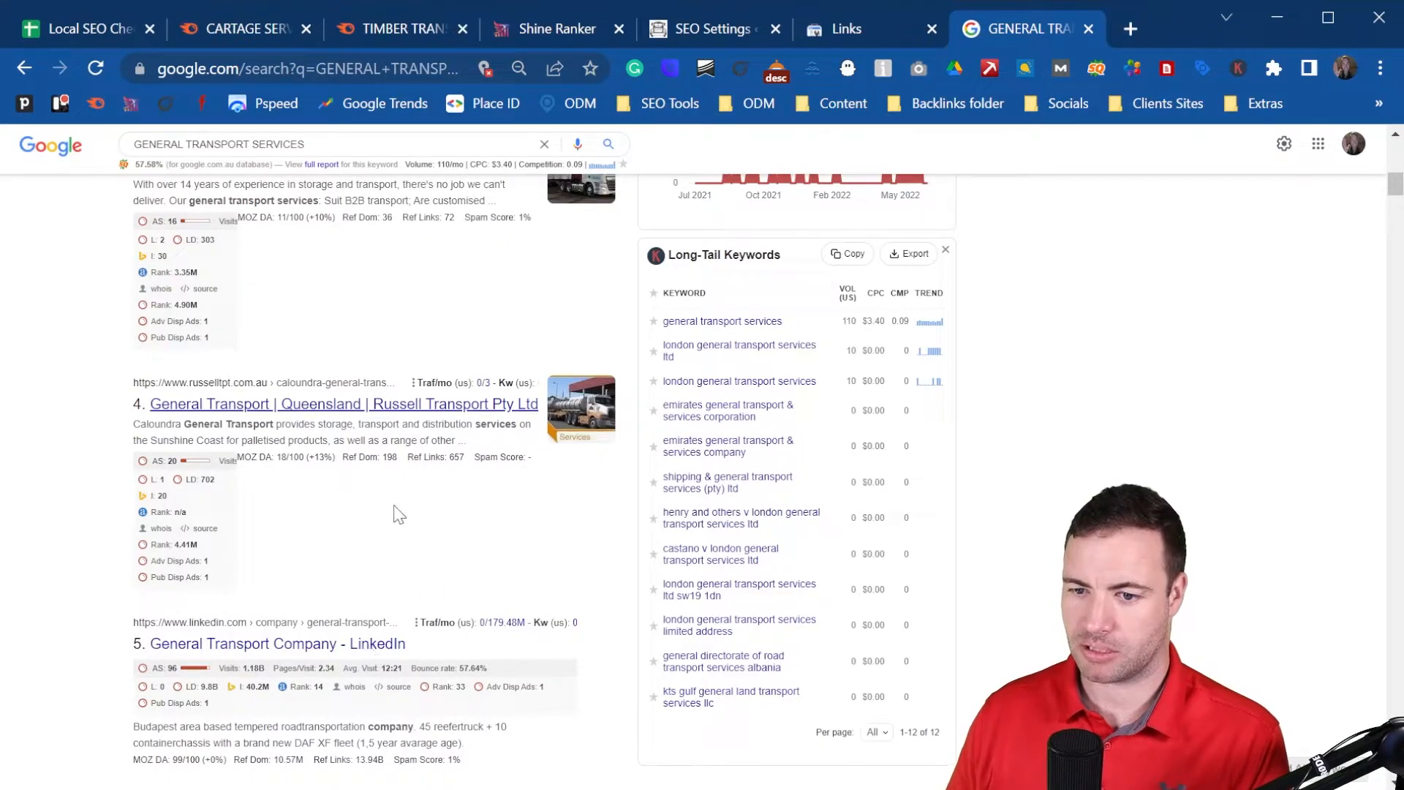
pyautogui.scroll(-6, 398, 514)
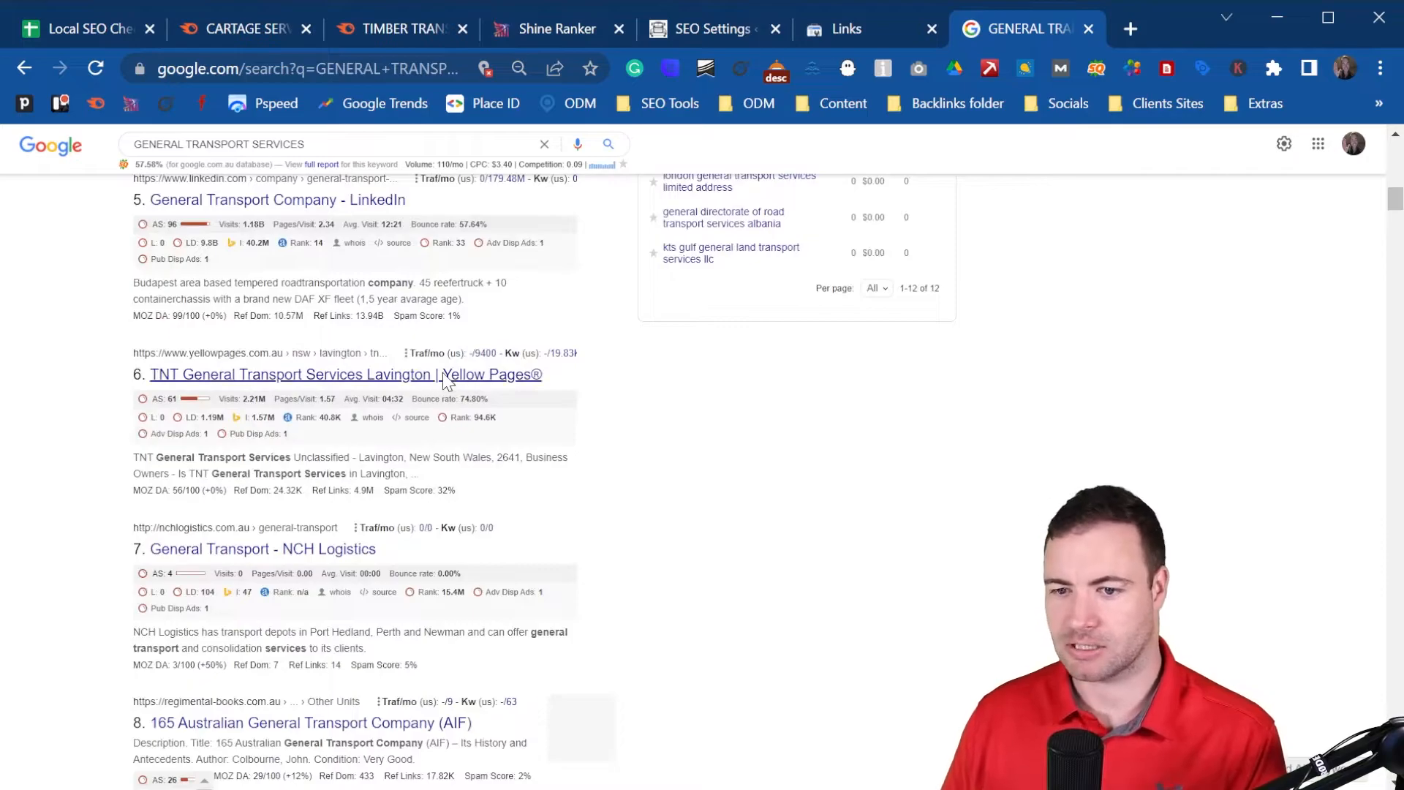
pyautogui.scroll(-2, 444, 380)
pyautogui.scroll(10, 526, 461)
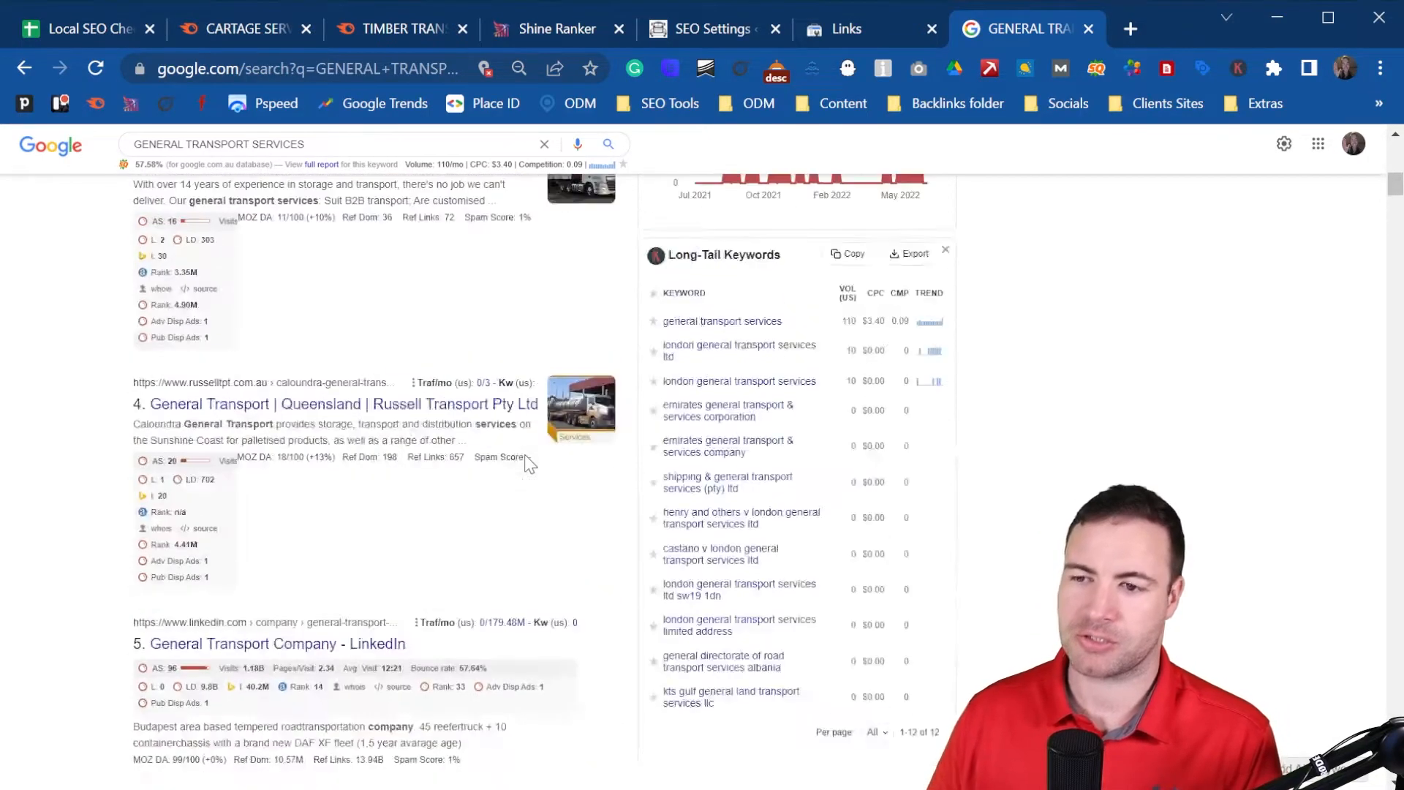
pyautogui.scroll(-1, 241, 497)
pyautogui.scroll(-2, 241, 499)
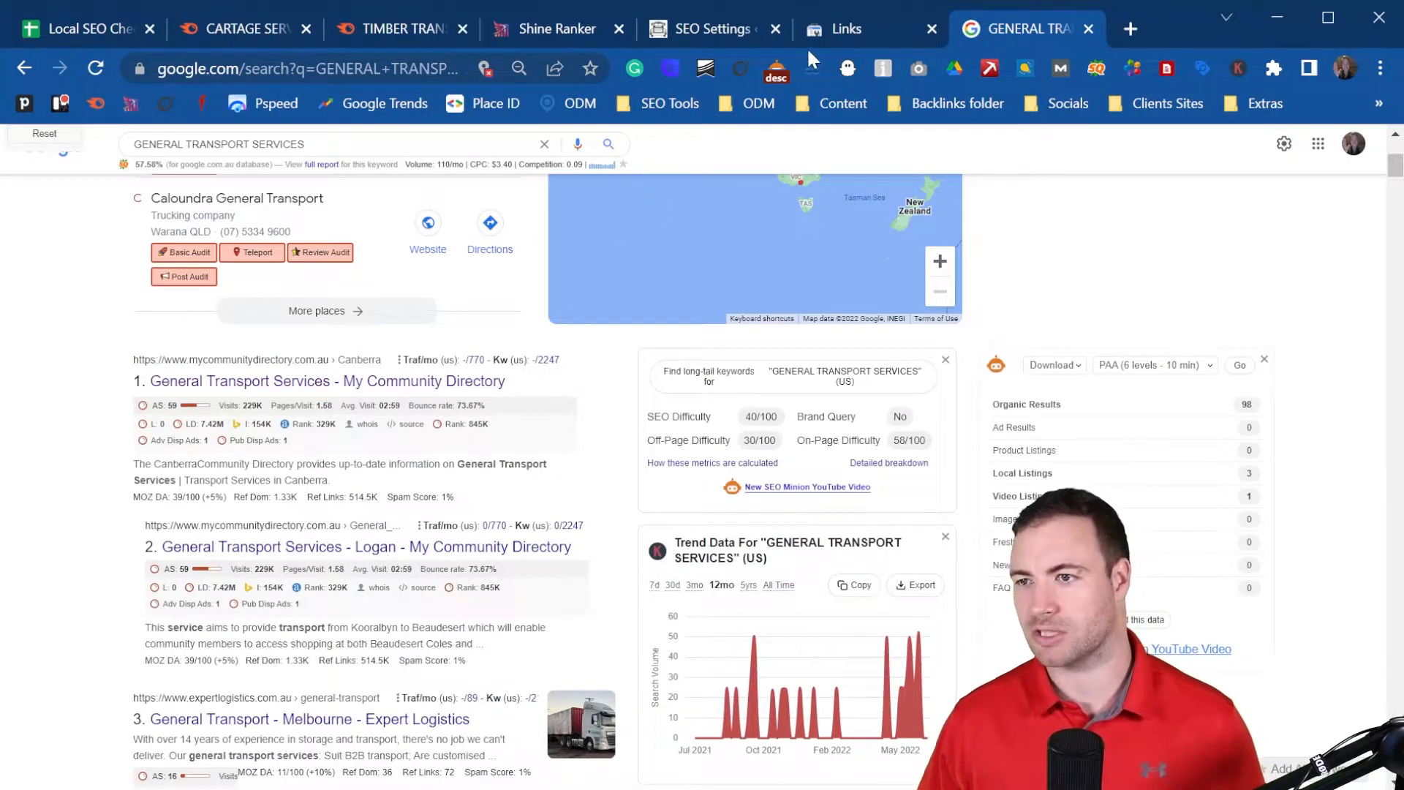
# - Return to the Target Keywords sheet and copy the TIMBER TRANSPORT SERVICES keyword
pyautogui.click(244, 28)
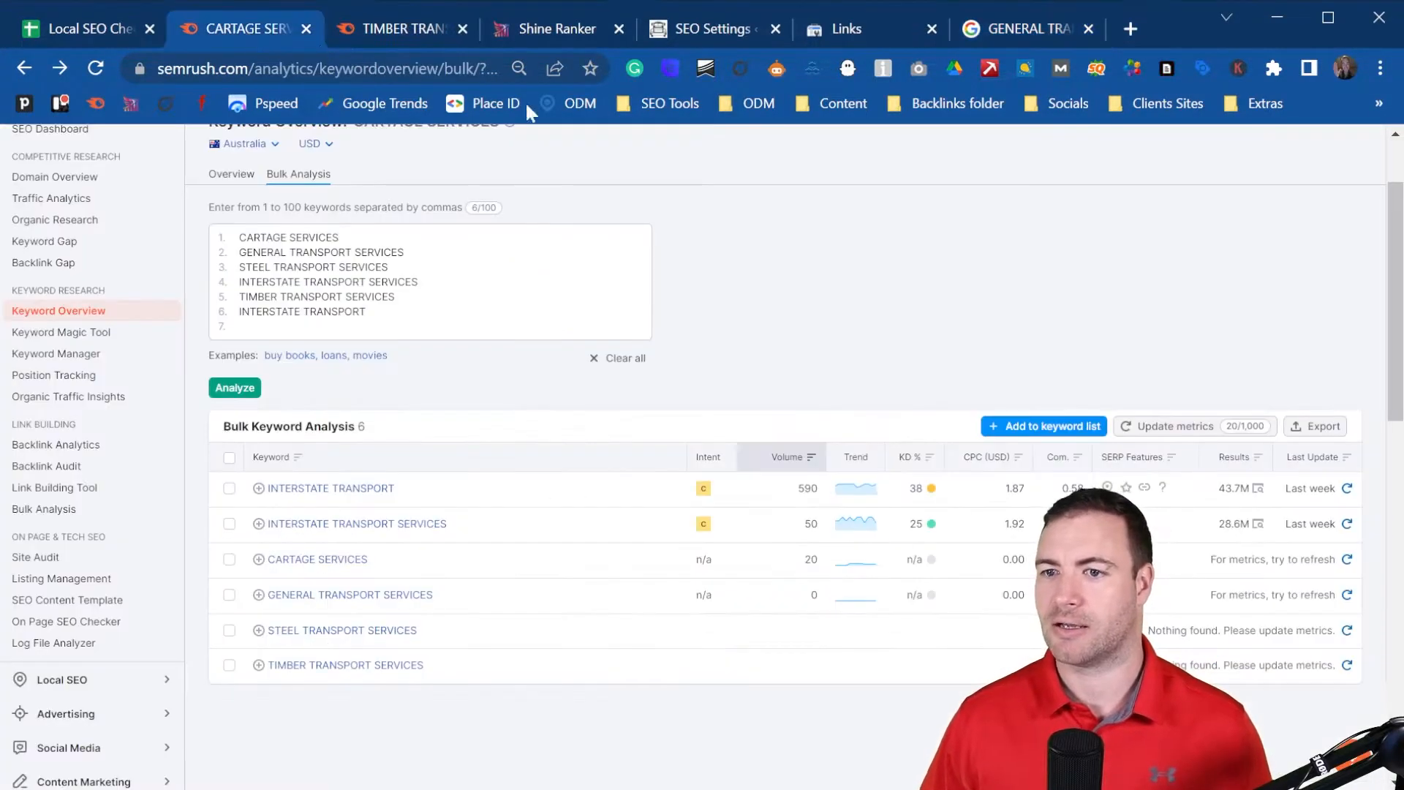
pyautogui.click(103, 28)
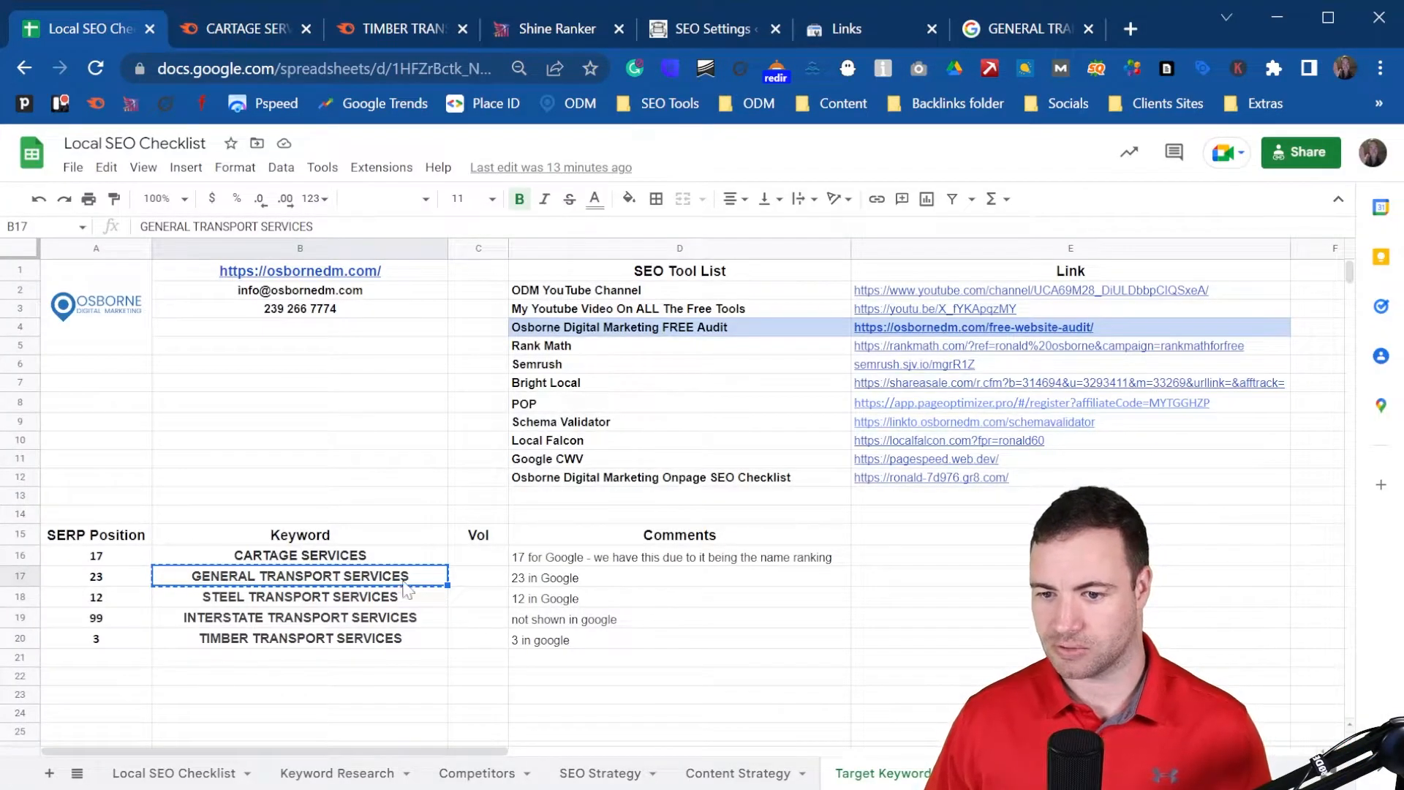
pyautogui.click(414, 643)
pyautogui.hotkey('ctrl', 'c')
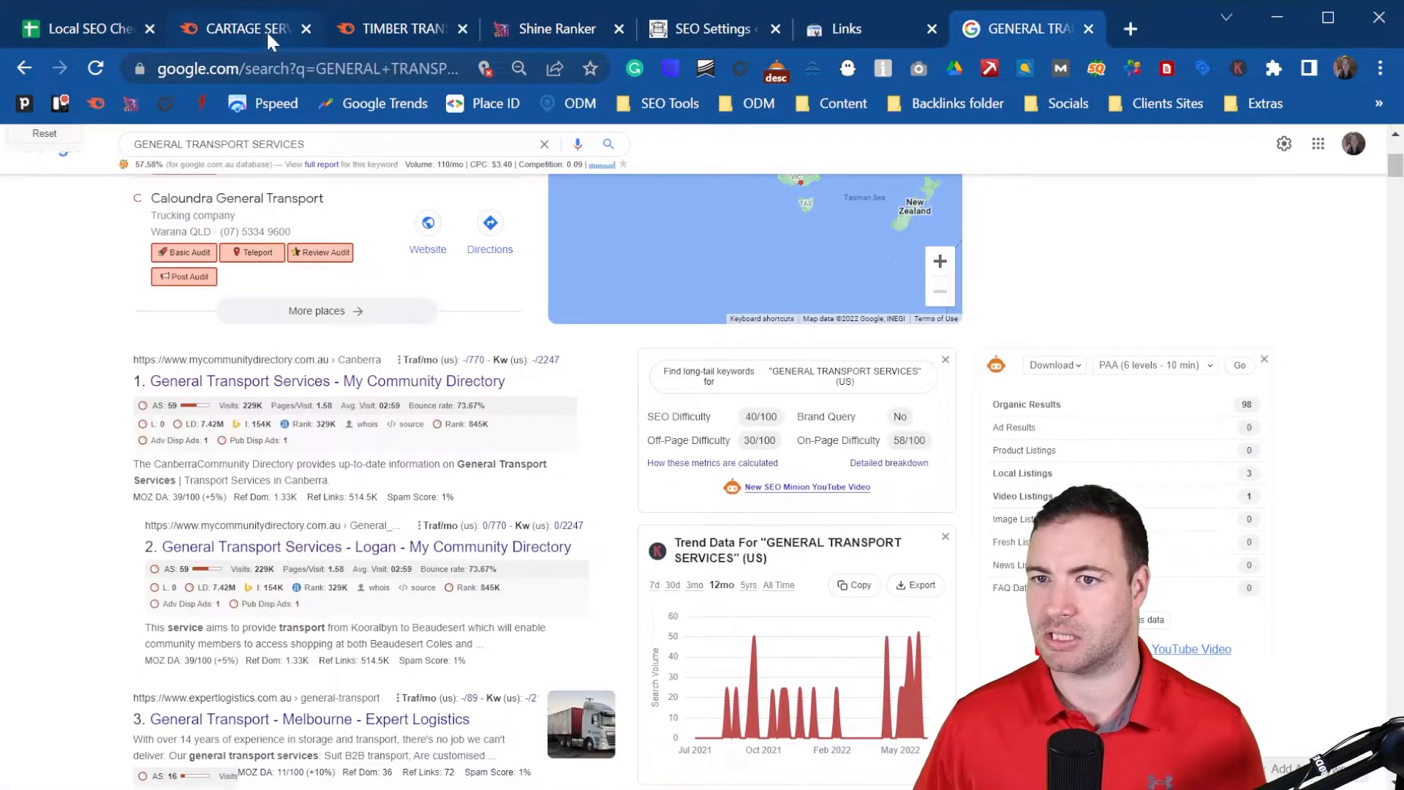
# - Review the Semrush Keyword Overview for TIMBER TRANSPORT SERVICES, from the volume metrics down to the ad sections
pyautogui.click(266, 30)
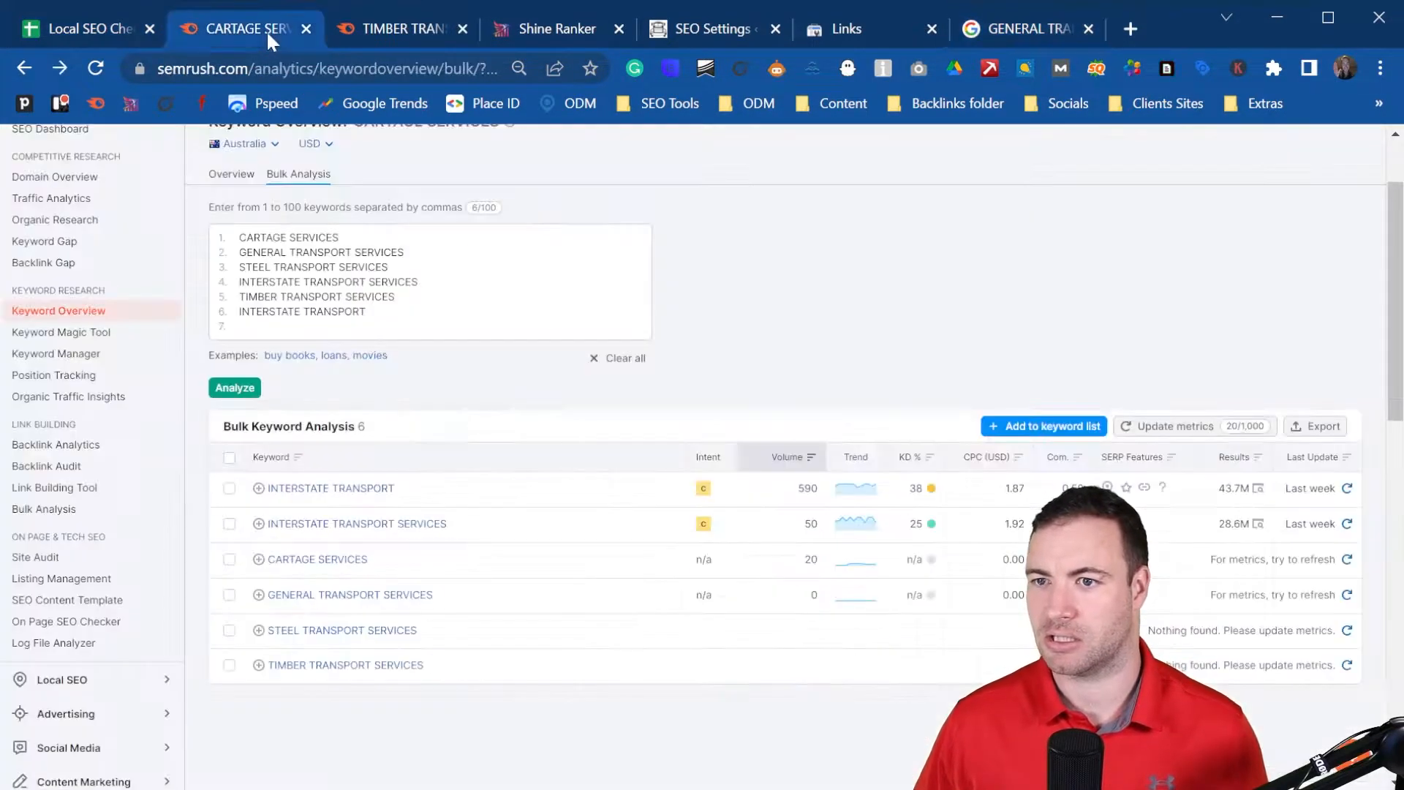
pyautogui.click(370, 33)
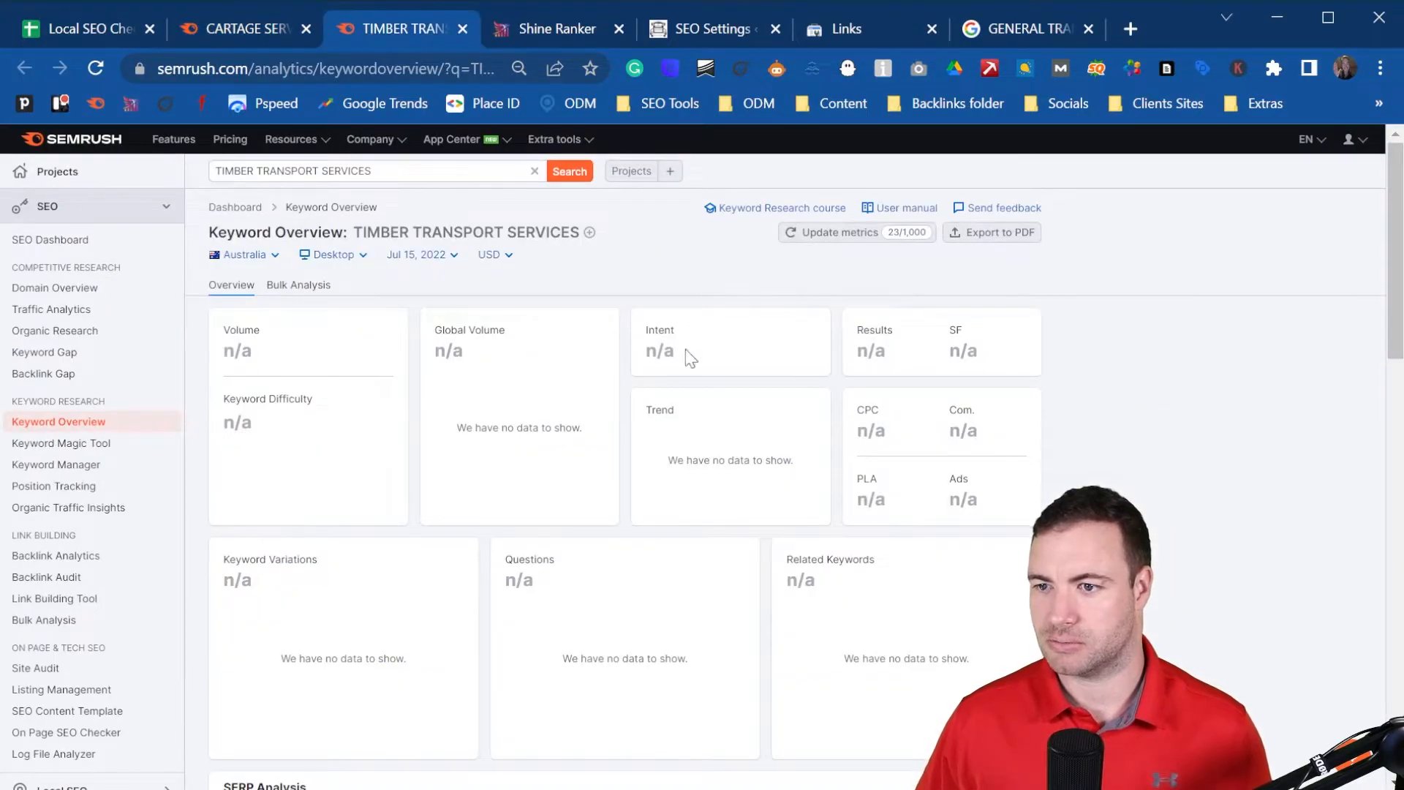
pyautogui.scroll(-10, 753, 395)
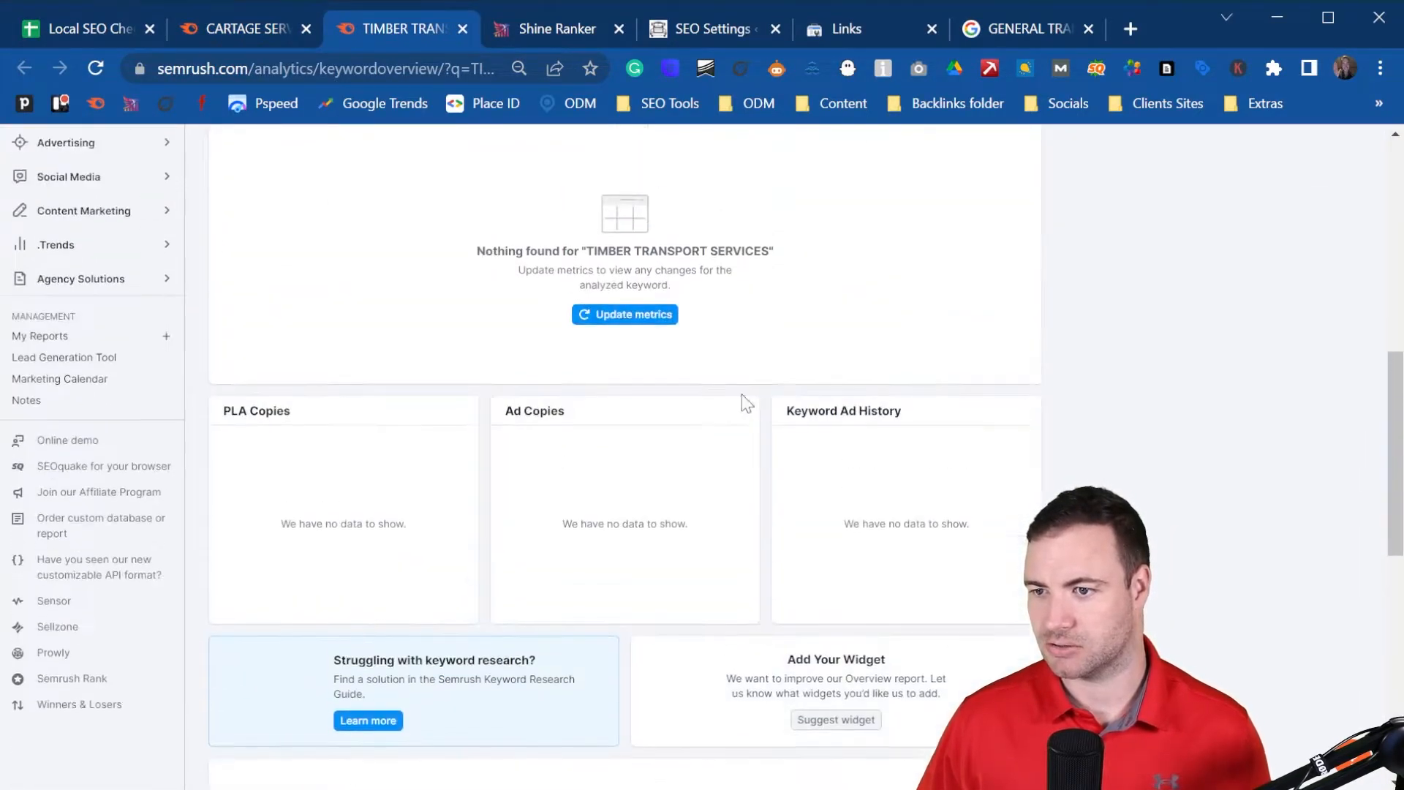
pyautogui.scroll(10, 667, 446)
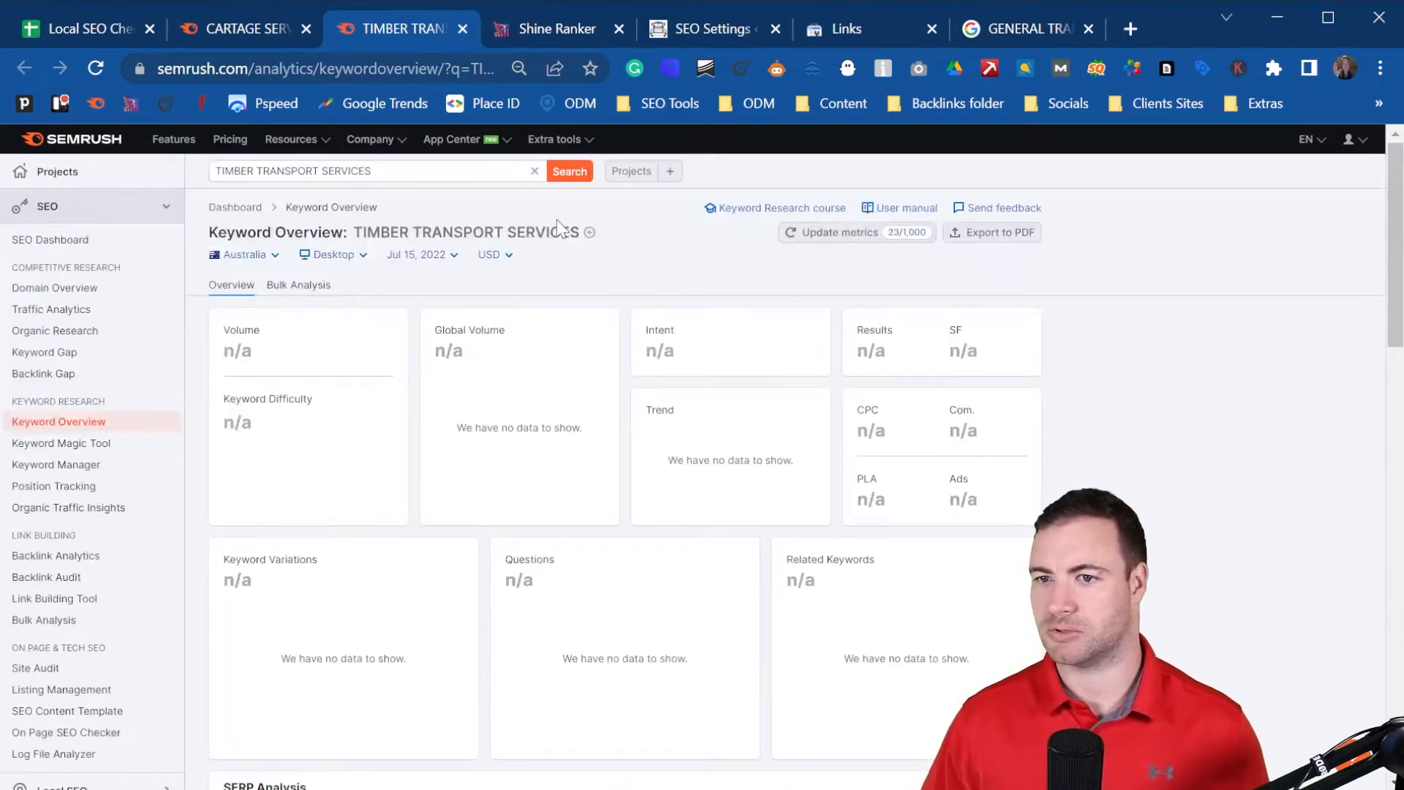
# - Run the Semrush Keyword Overview for TIMBER TRANSPORT and request updated metrics for its SERP Analysis
pyautogui.moveTo(386, 171); pyautogui.dragTo(321, 171)
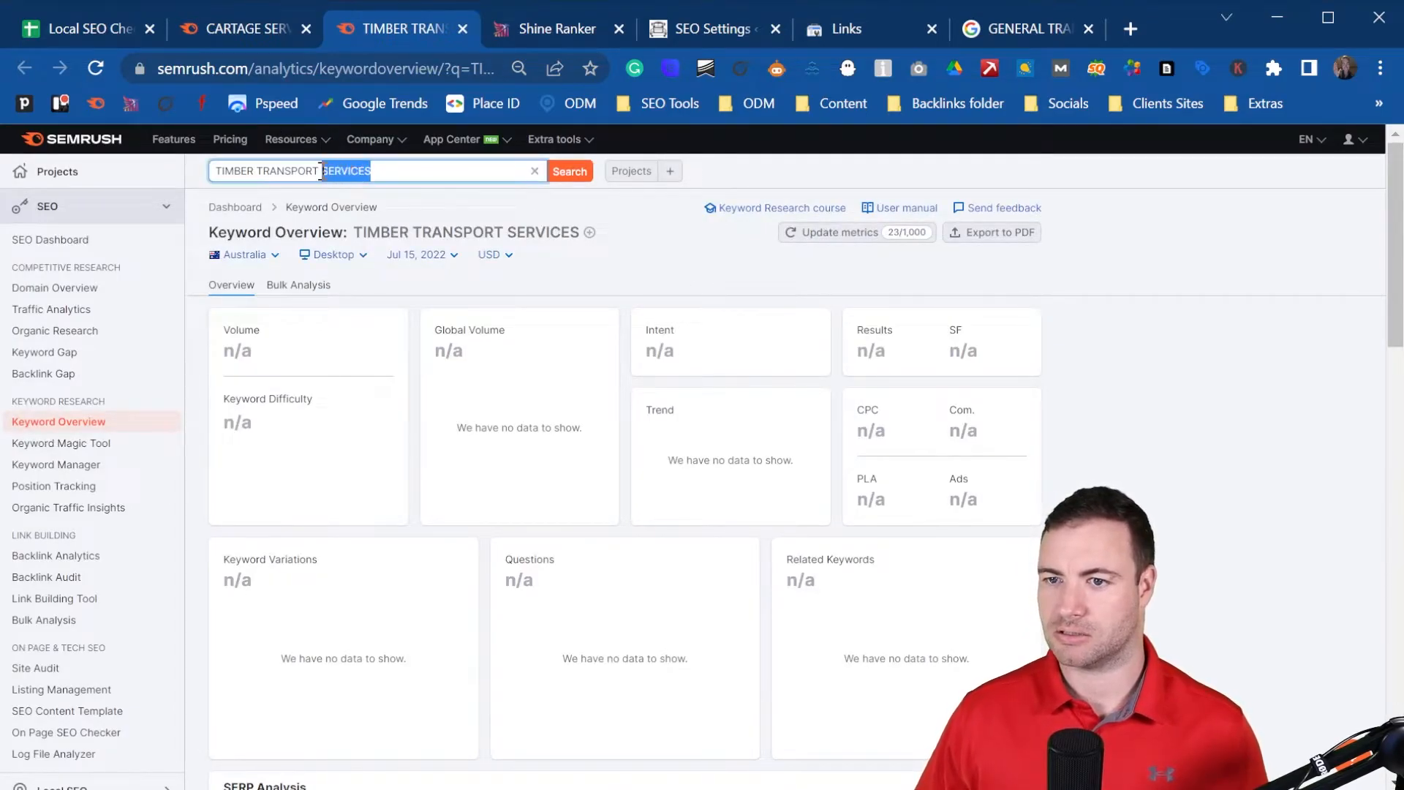
pyautogui.press('BackSpace')
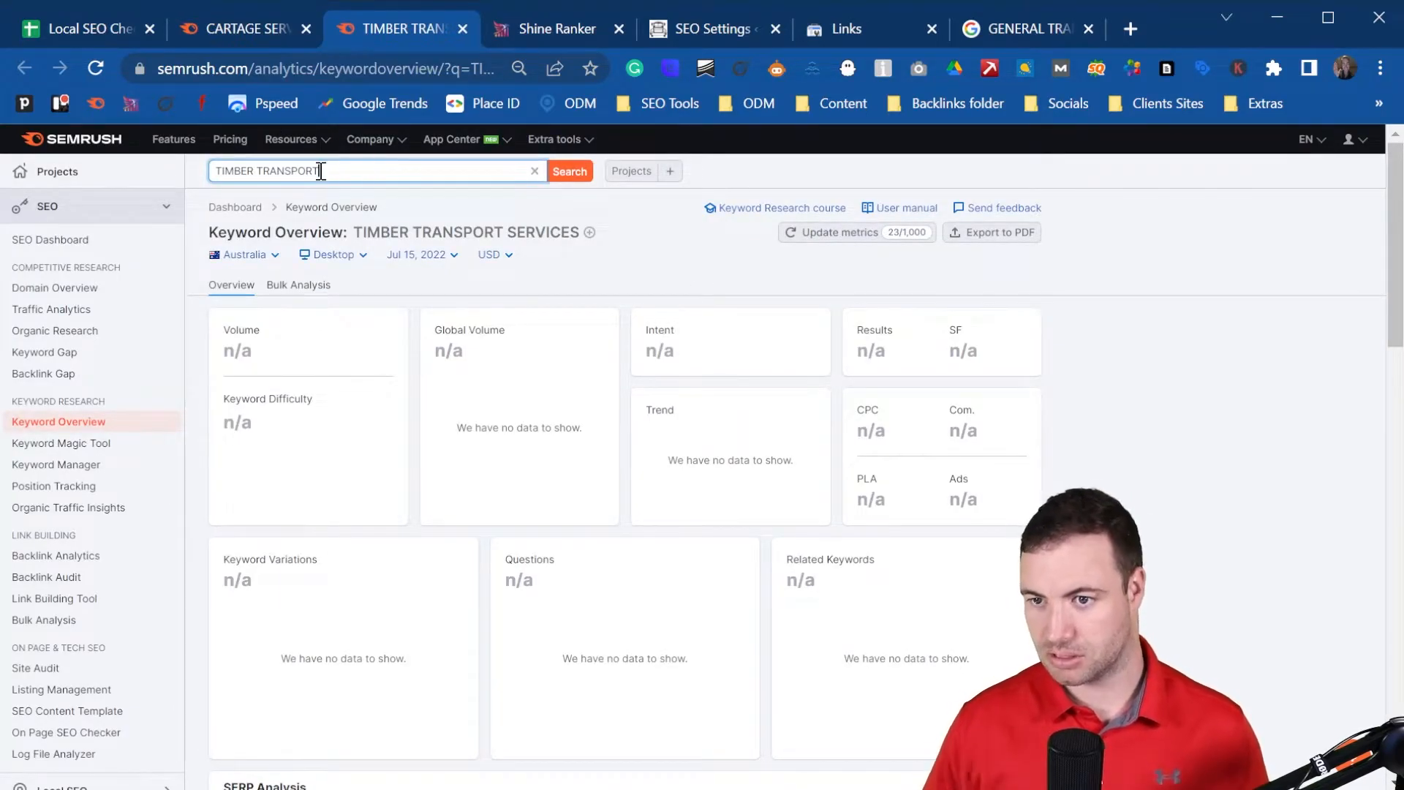
pyautogui.click(567, 173)
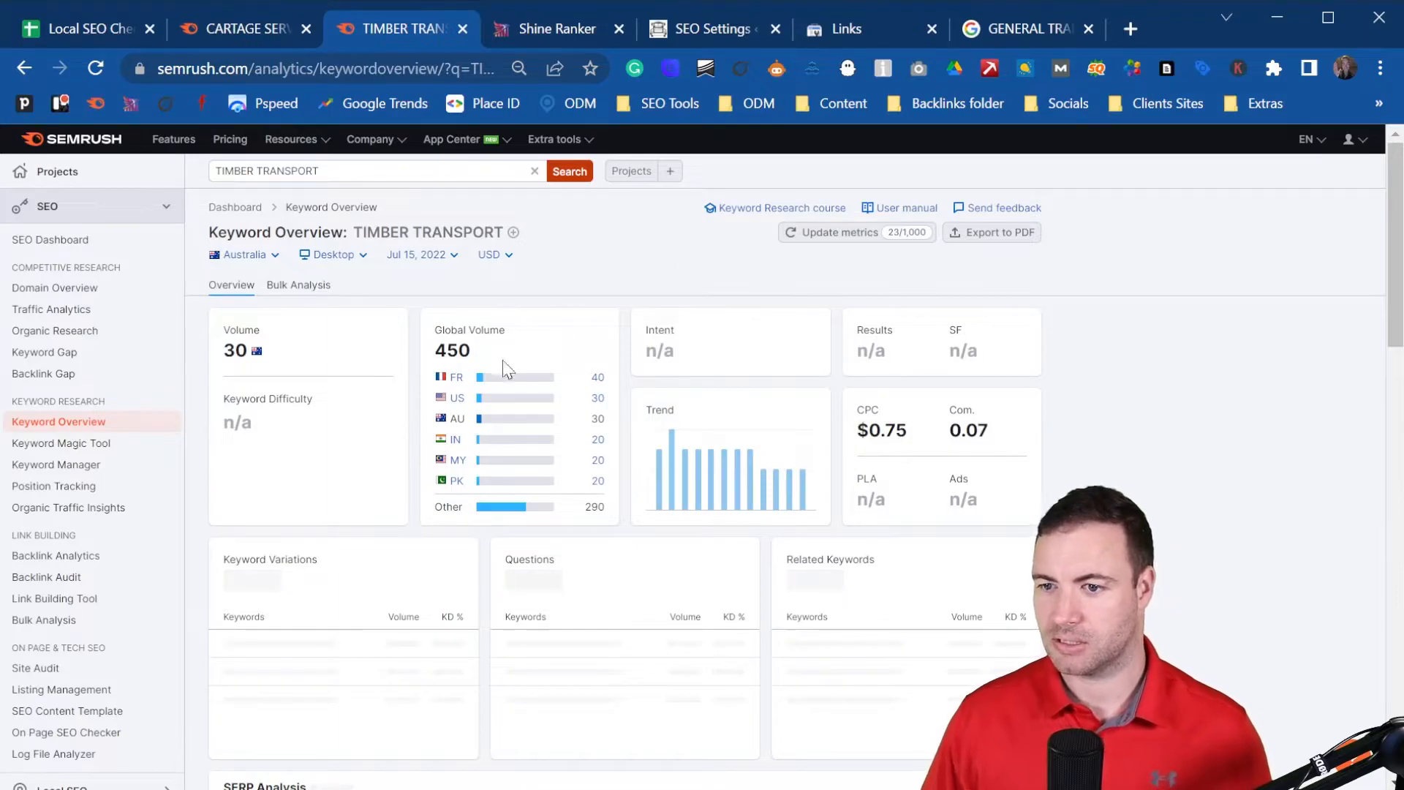
pyautogui.scroll(-2, 695, 377)
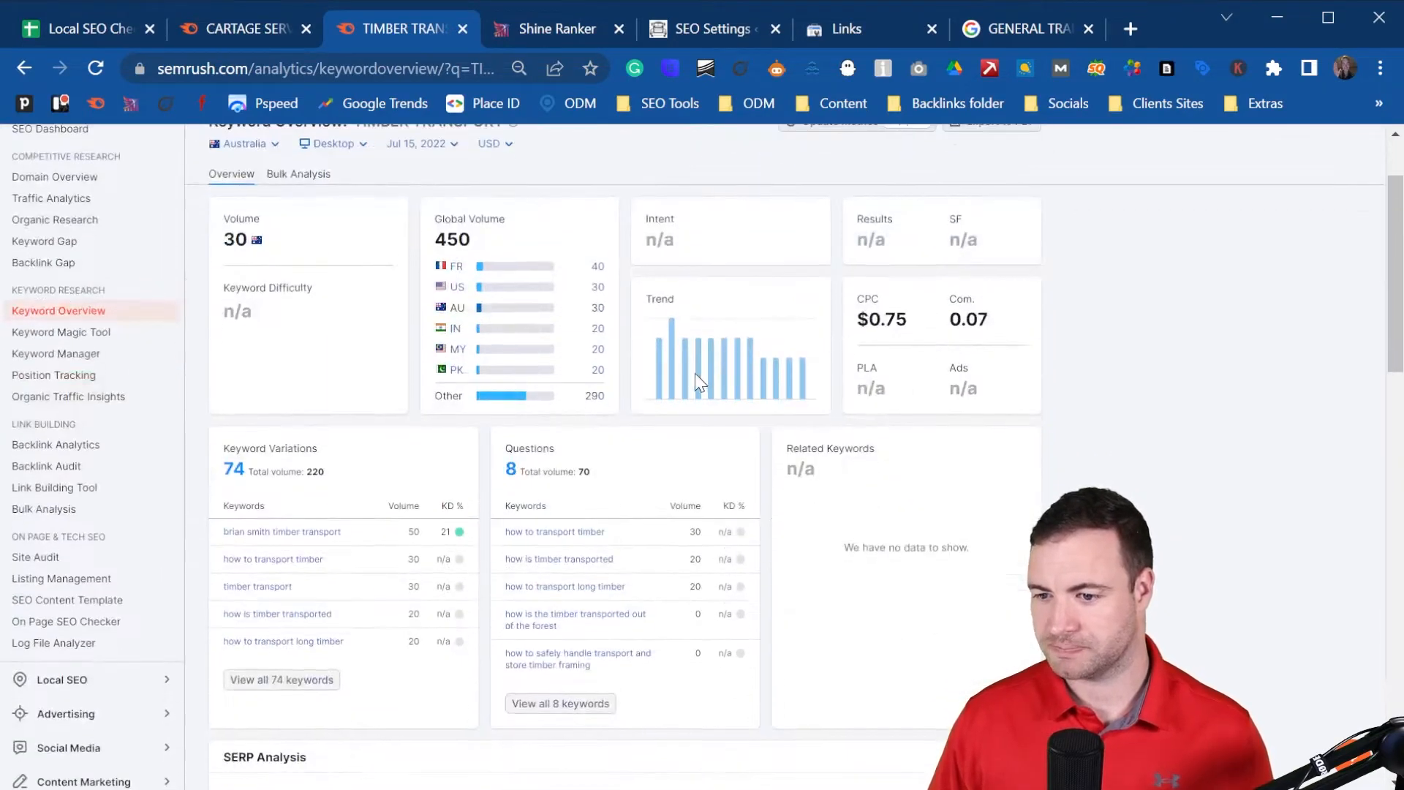
pyautogui.scroll(-3, 694, 376)
pyautogui.scroll(-3, 676, 473)
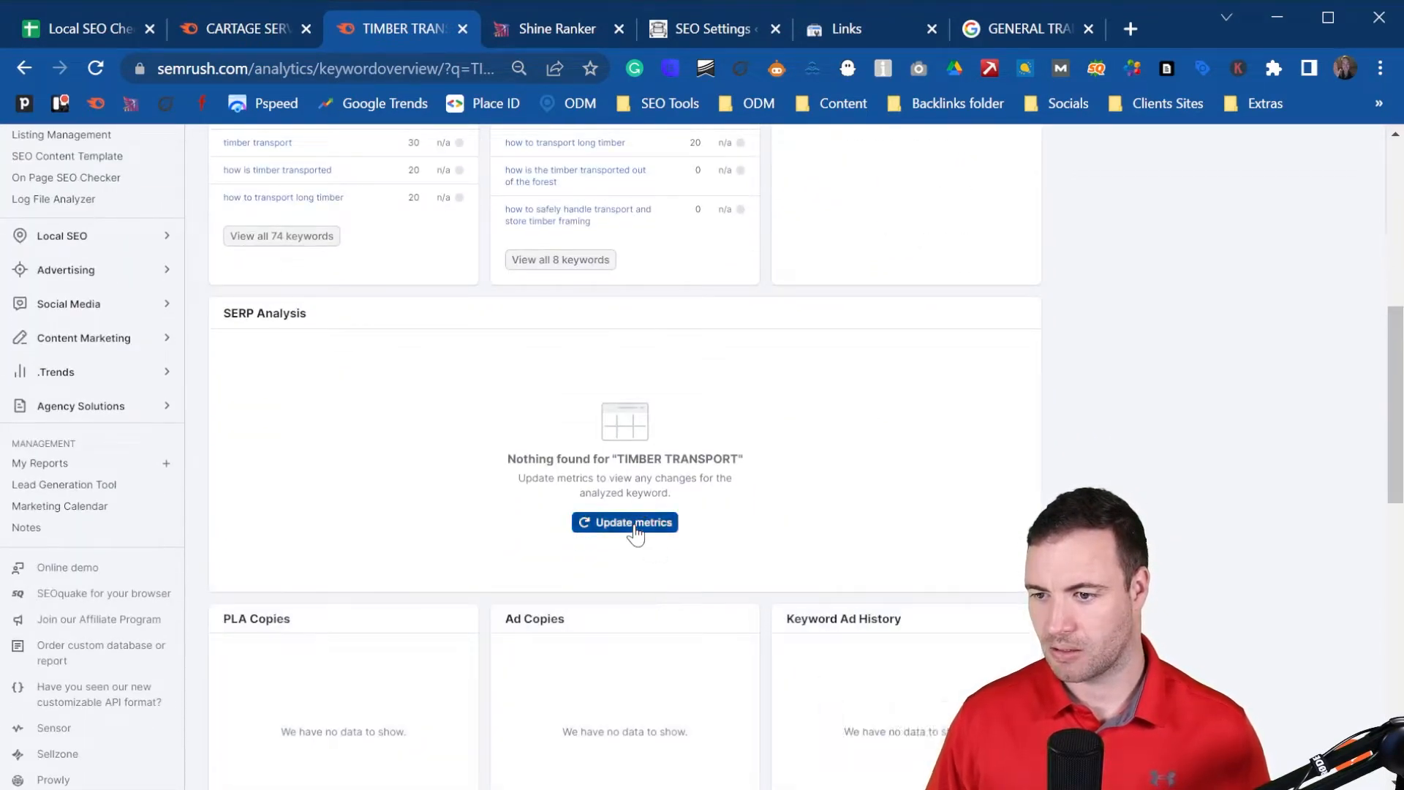
pyautogui.click(633, 523)
# - Replace the Google query with the copied TIMBER TRANSPORT SERVICES keyword and run the search
pyautogui.click(1007, 31)
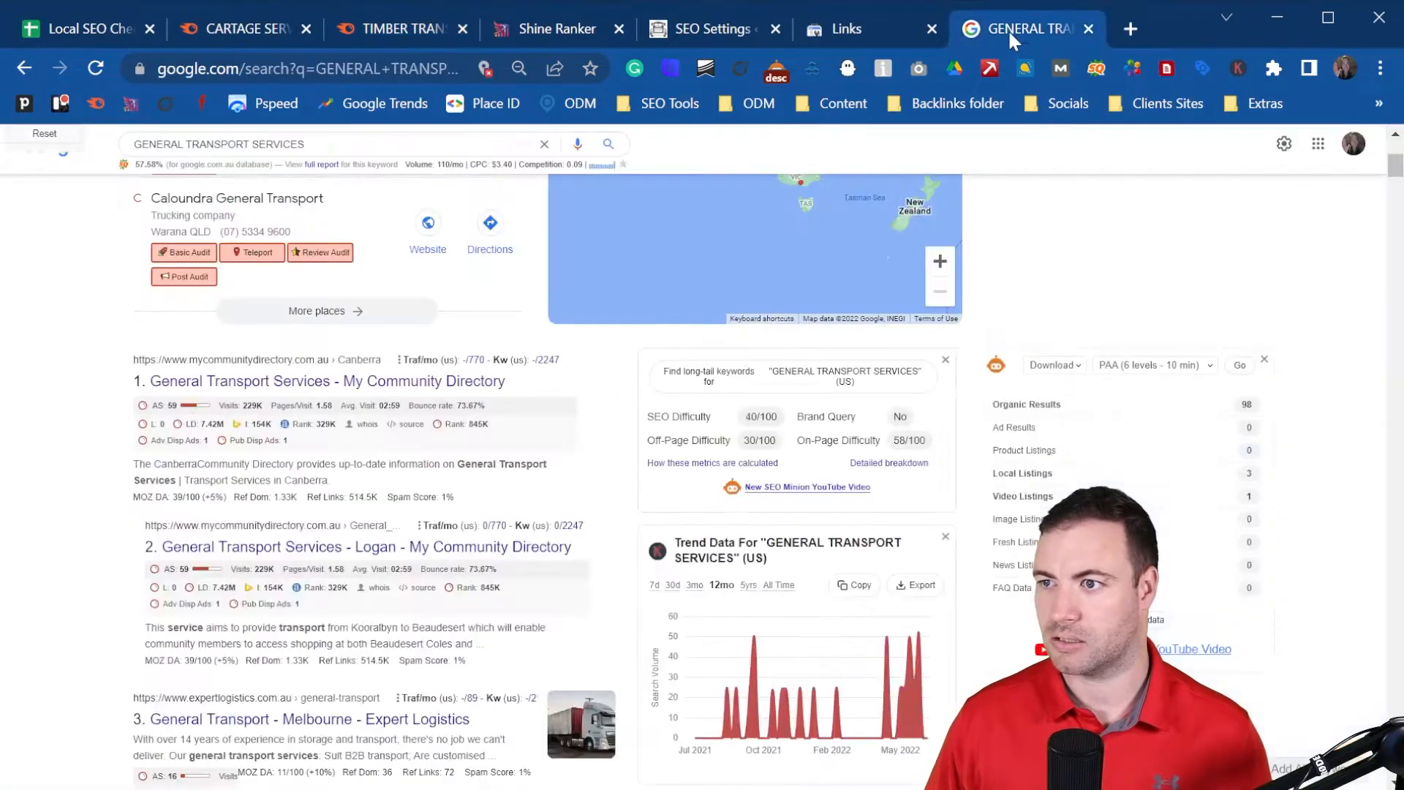
pyautogui.tripleClick(304, 144)
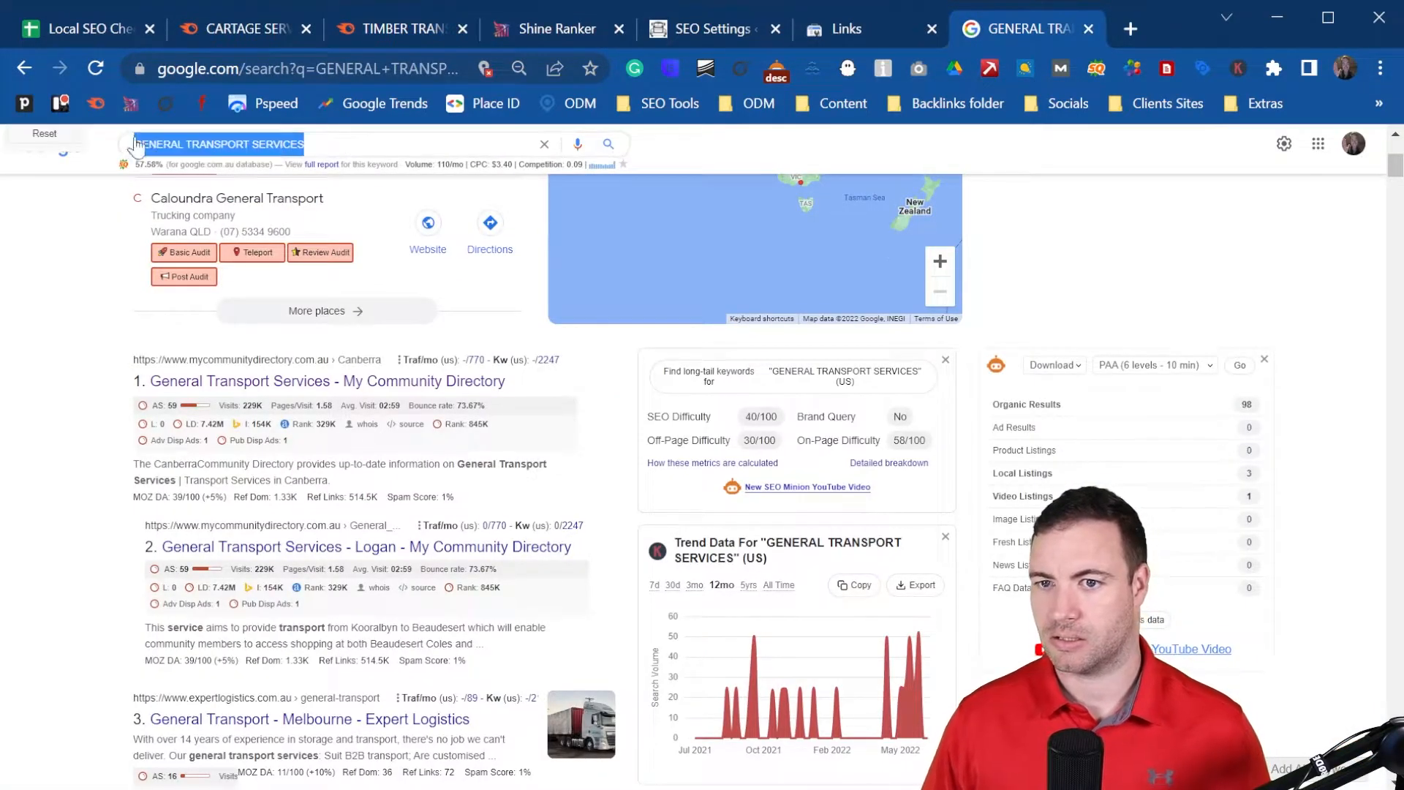
pyautogui.hotkey('ctrl', 'v')
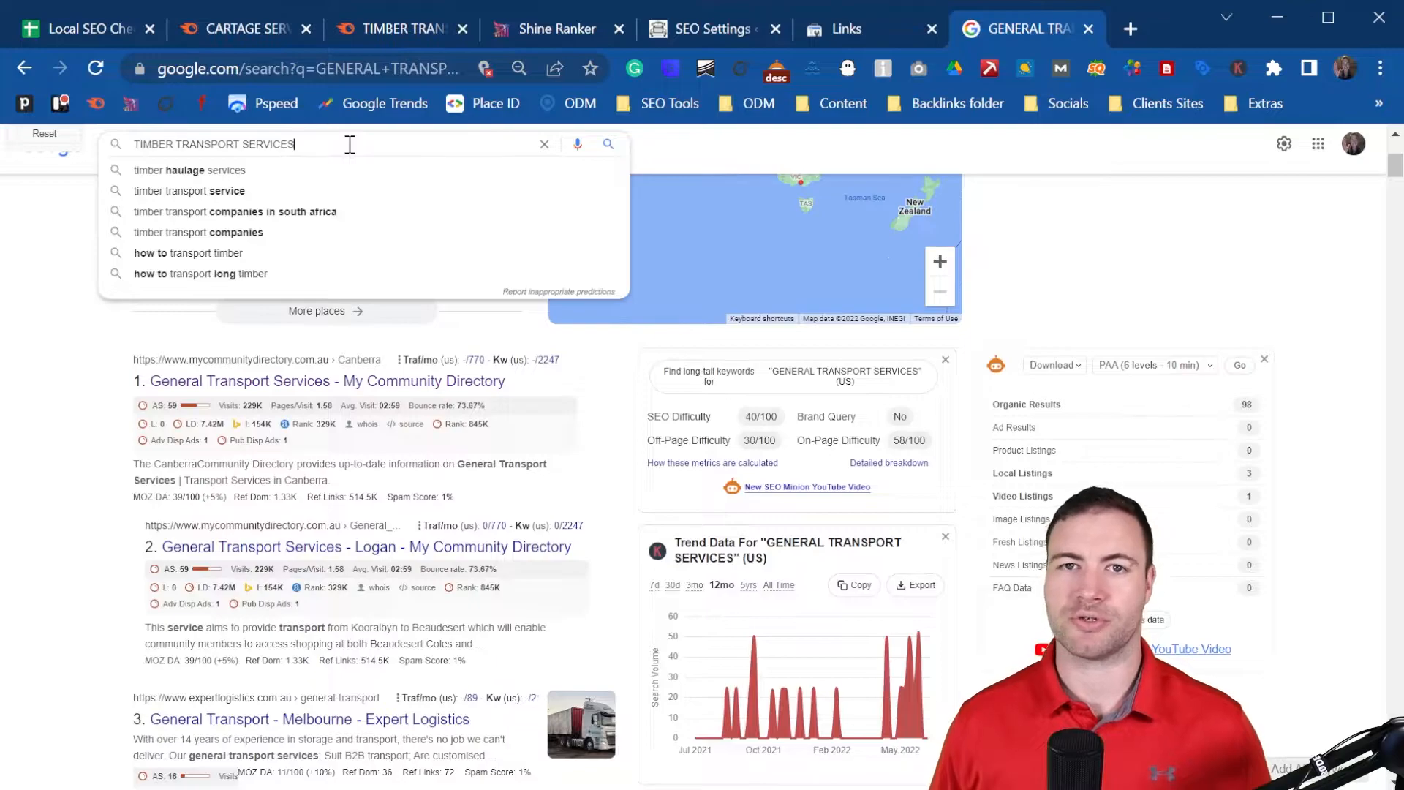
pyautogui.press('Return')
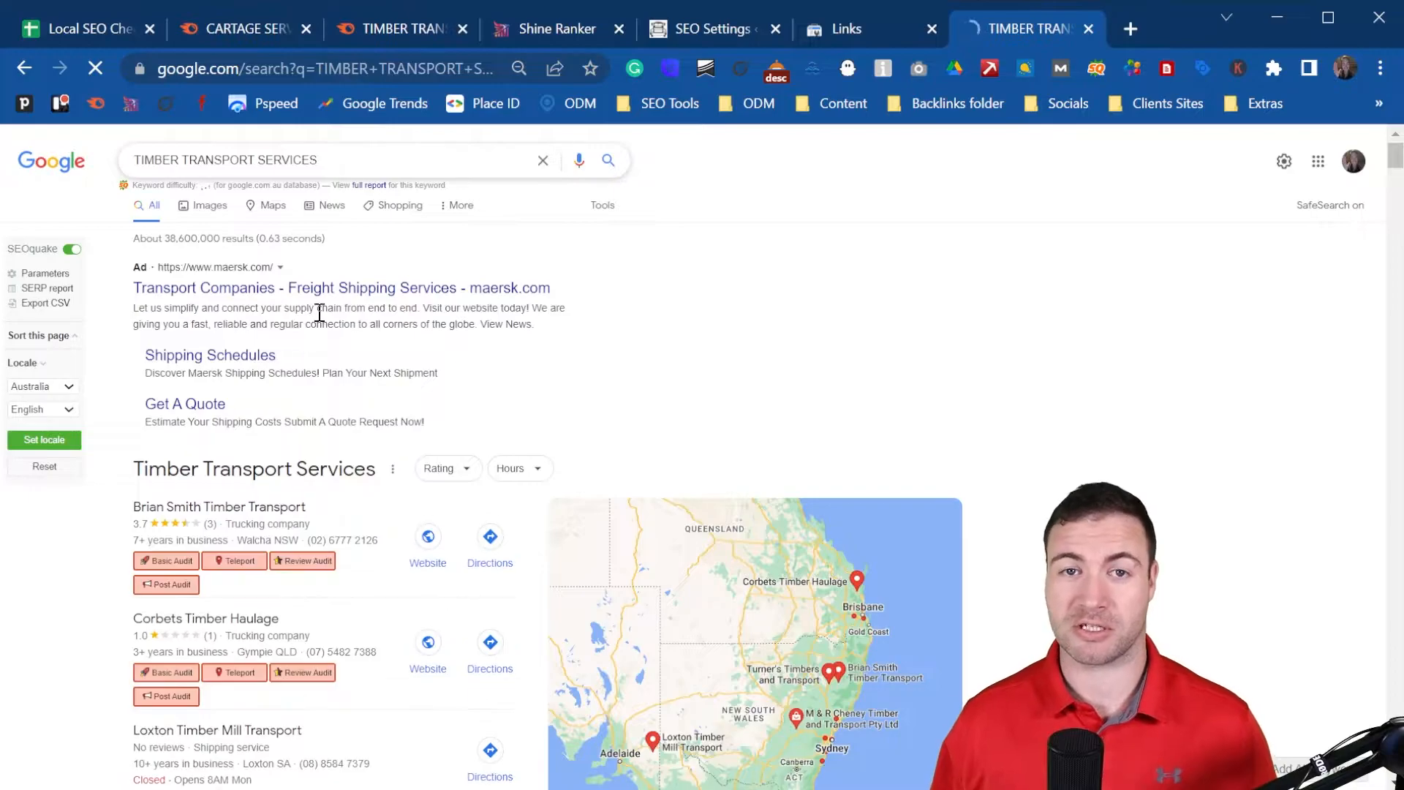
# - Review the local listings for TIMBER TRANSPORT SERVICES and compare the metrics of the top five organic results, including South Eastern Cartage Service
pyautogui.scroll(-2, 461, 344)
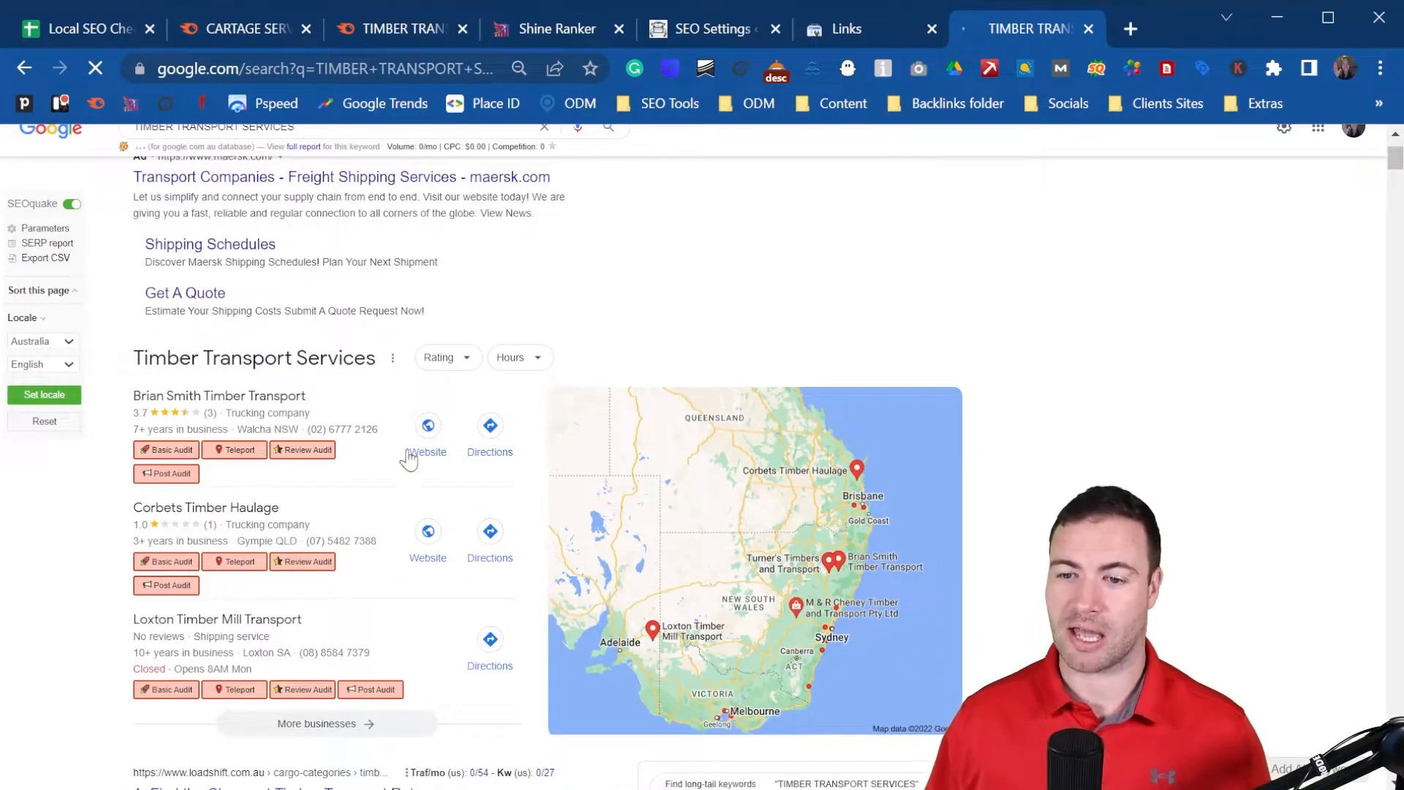
pyautogui.scroll(-3, 386, 505)
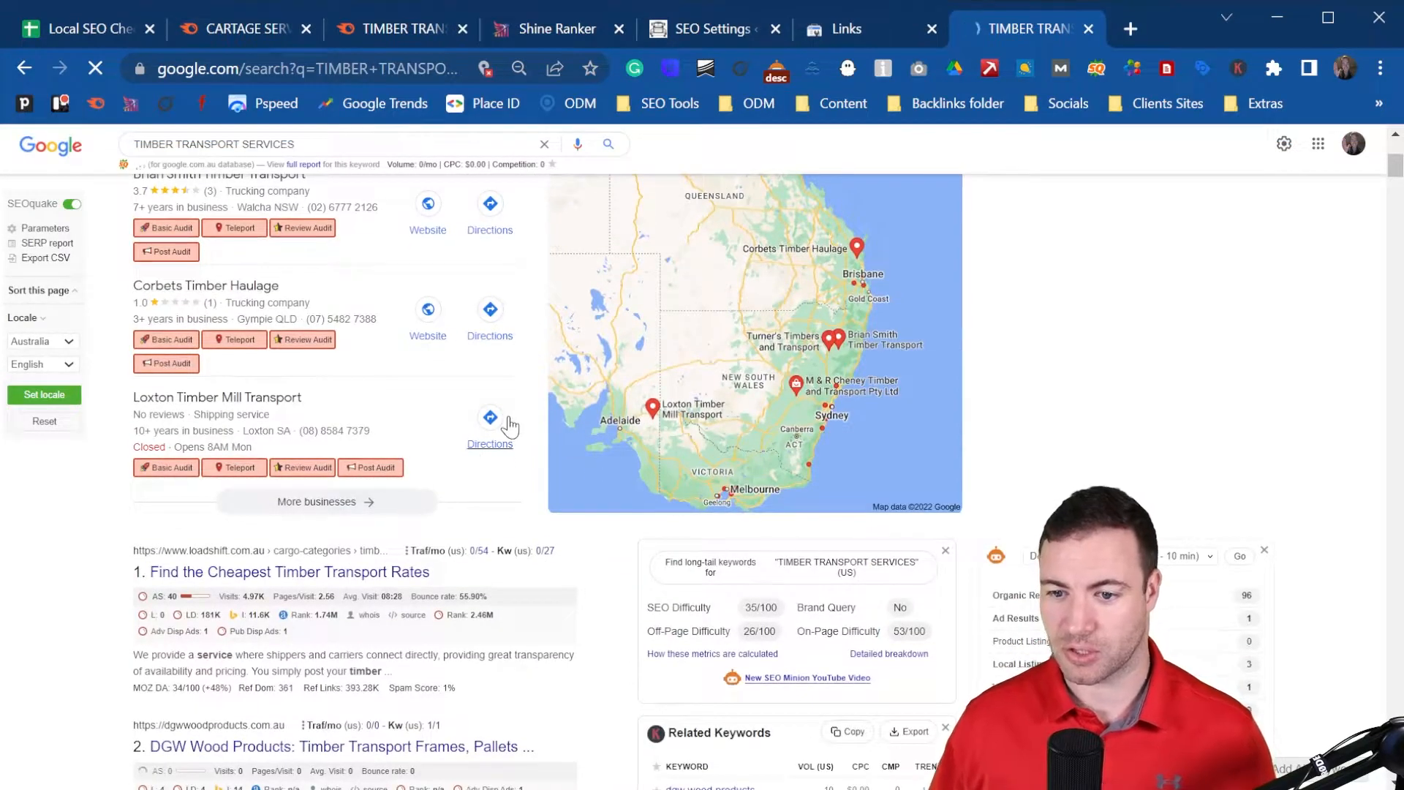
pyautogui.scroll(-3, 508, 430)
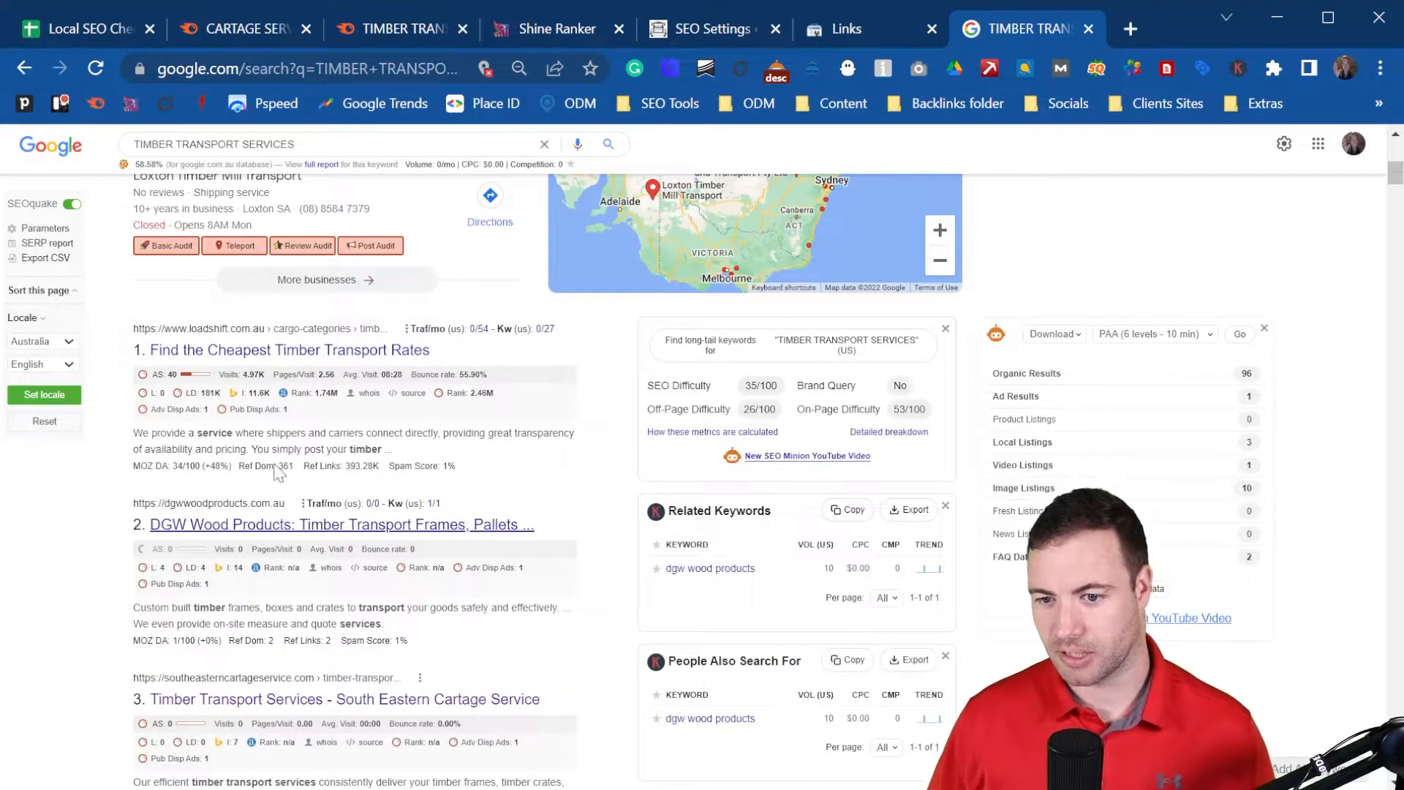
pyautogui.scroll(-1, 307, 460)
pyautogui.scroll(-1, 400, 537)
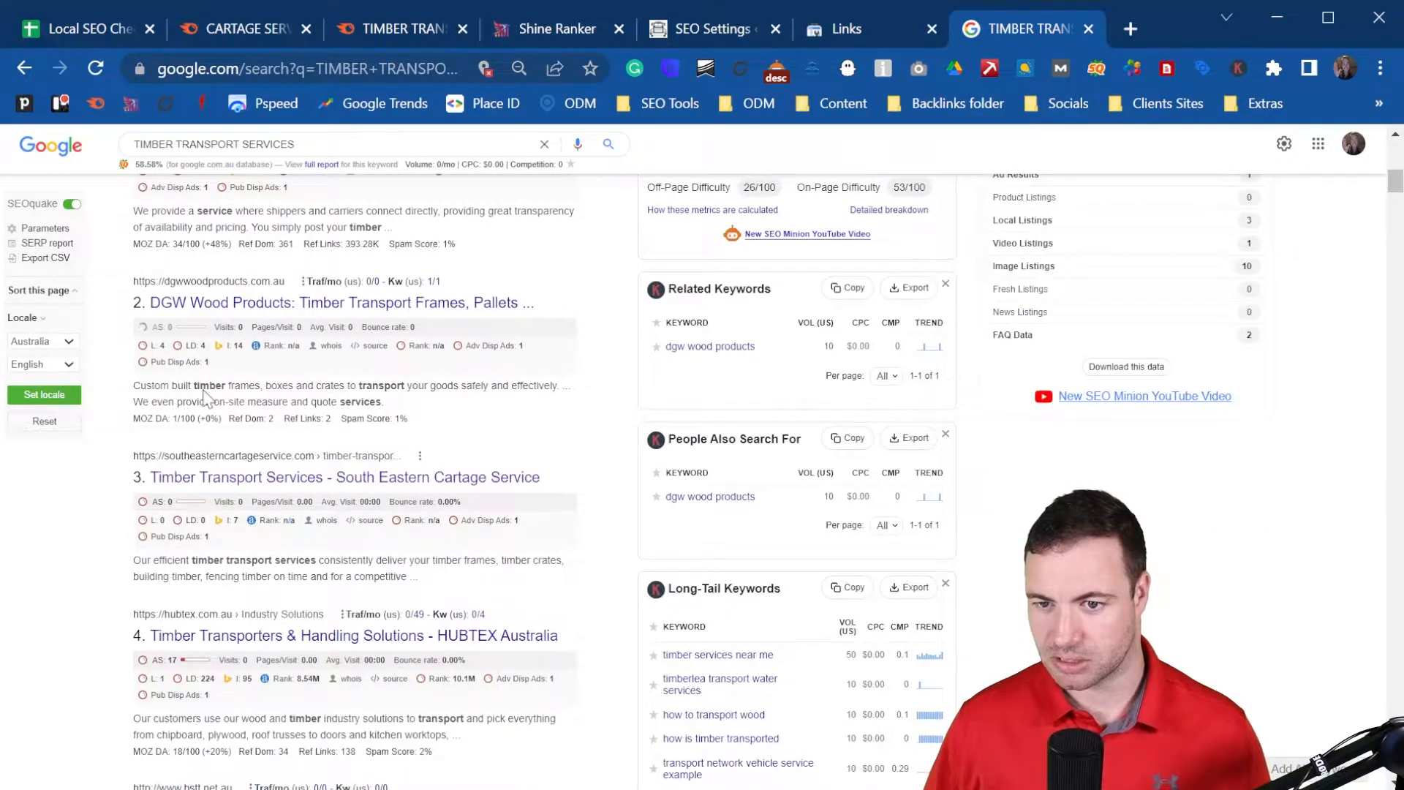
pyautogui.scroll(1, 205, 398)
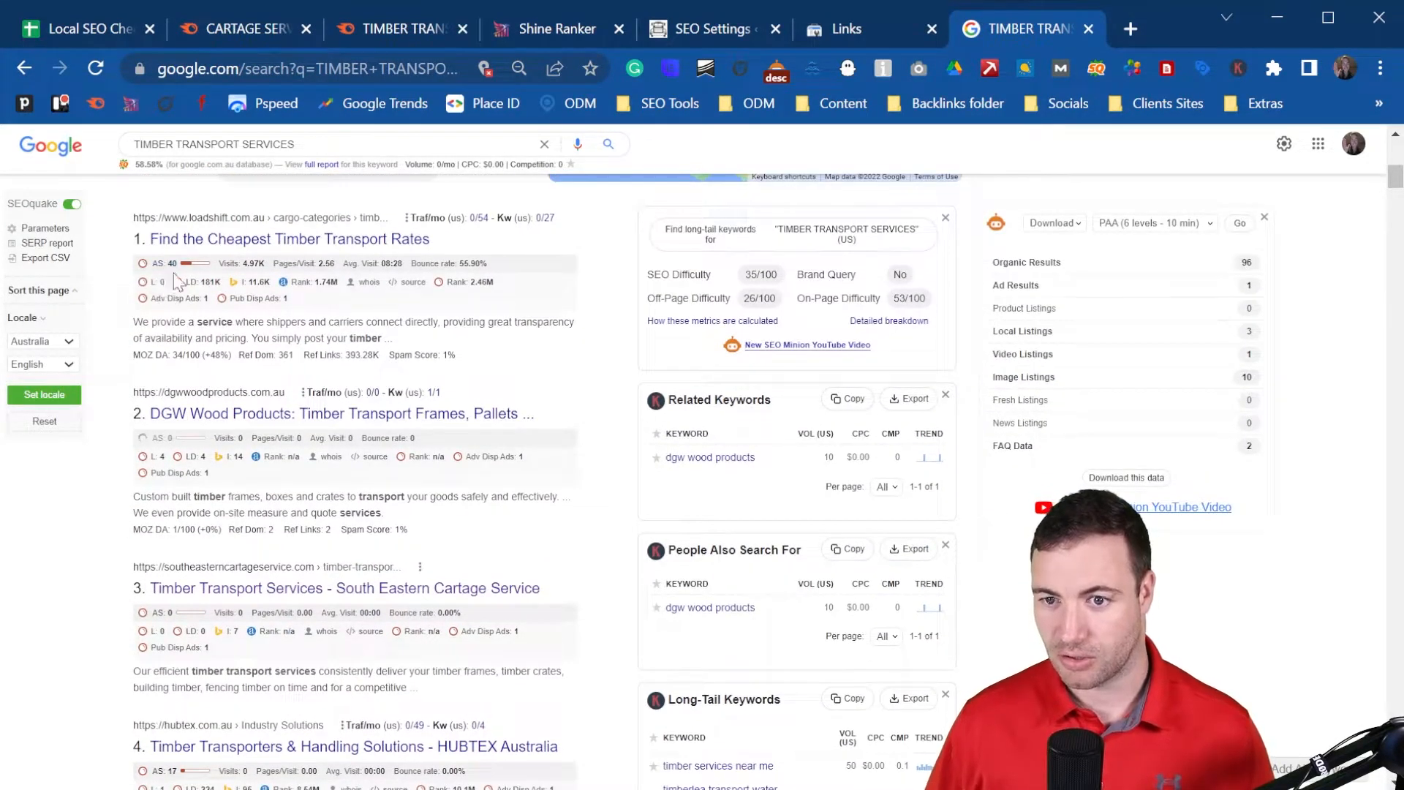
pyautogui.scroll(-2, 298, 413)
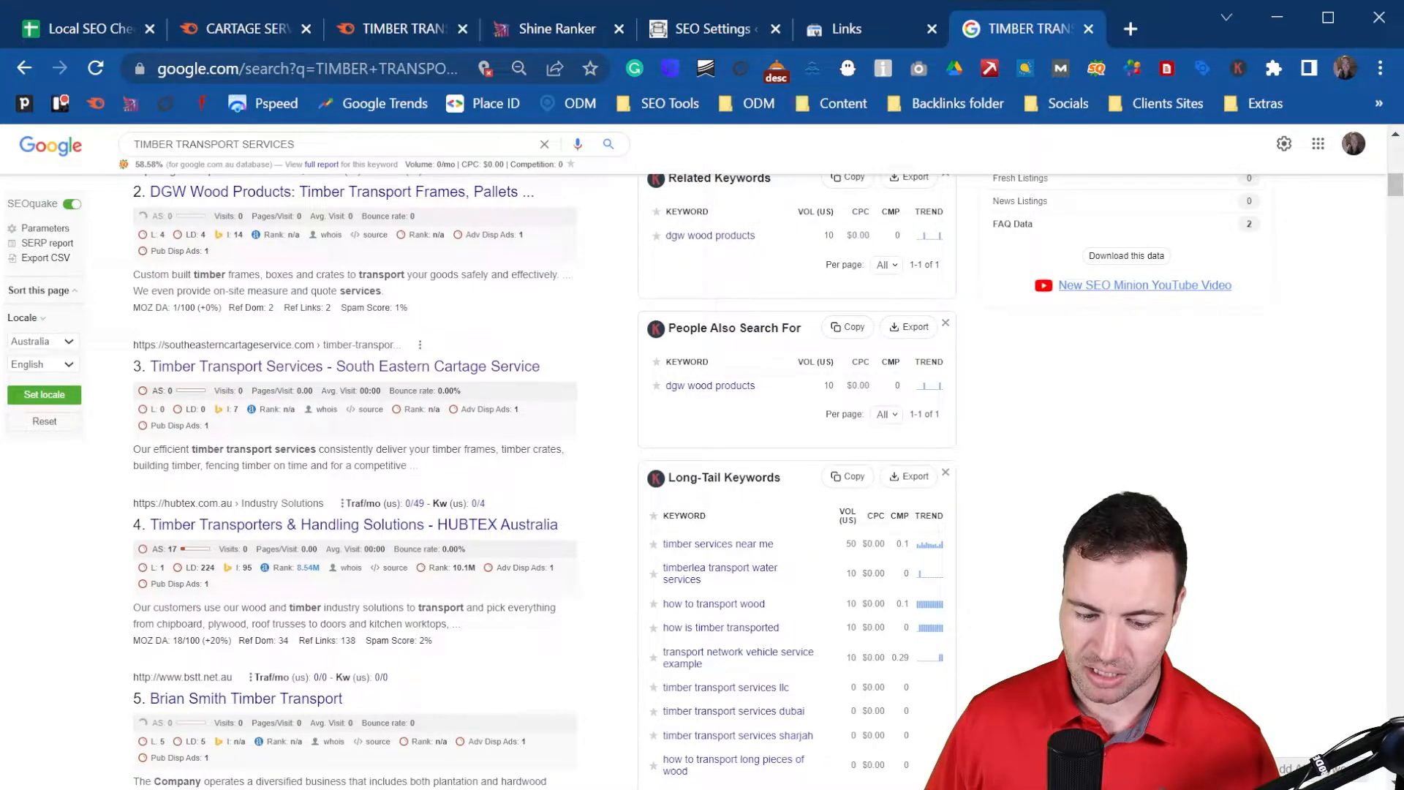
# - Review the recorded domains on the Competitors sheet, then check the Competitor Review task's comment on the Local SEO Checklist sheet
pyautogui.hotkey('ctrl', '1')
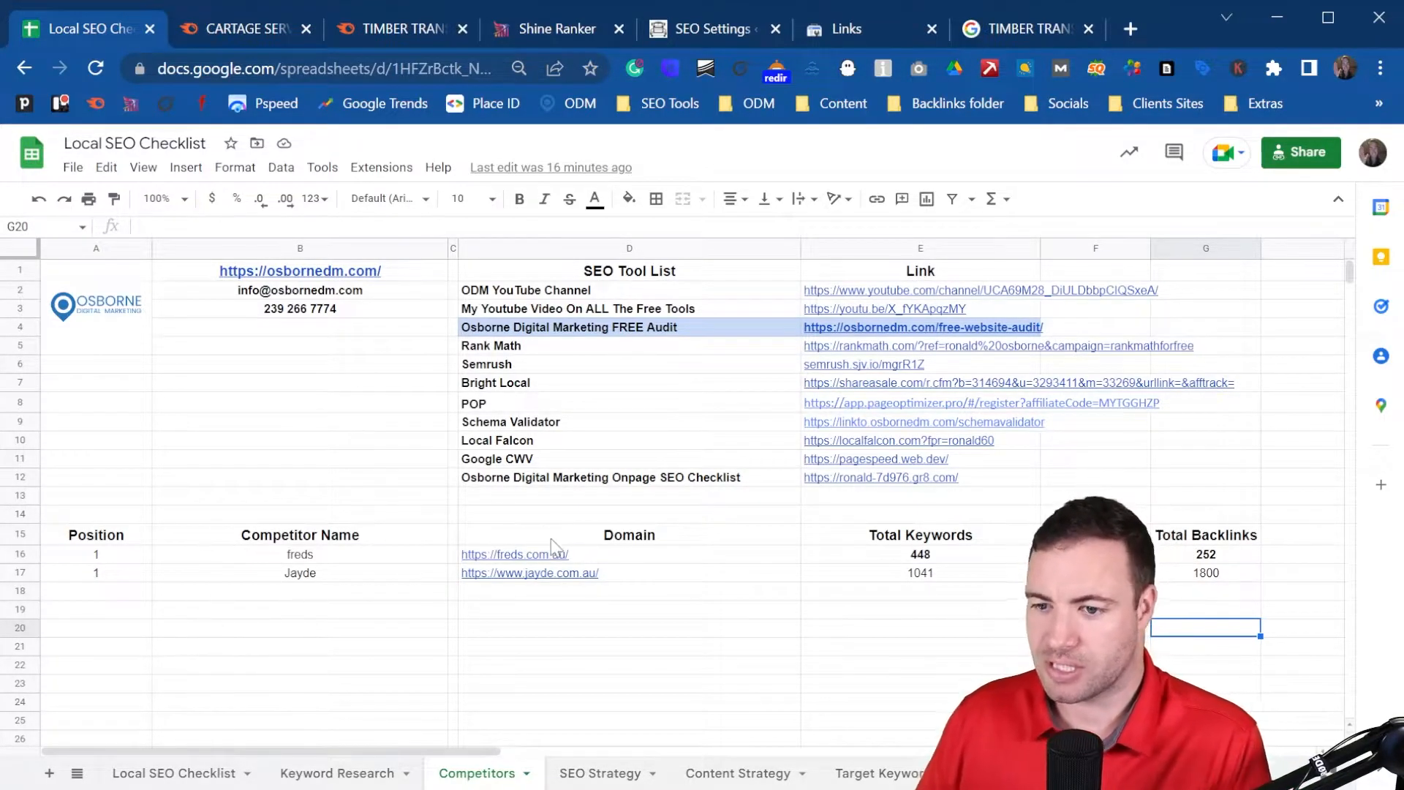
pyautogui.moveTo(581, 576)
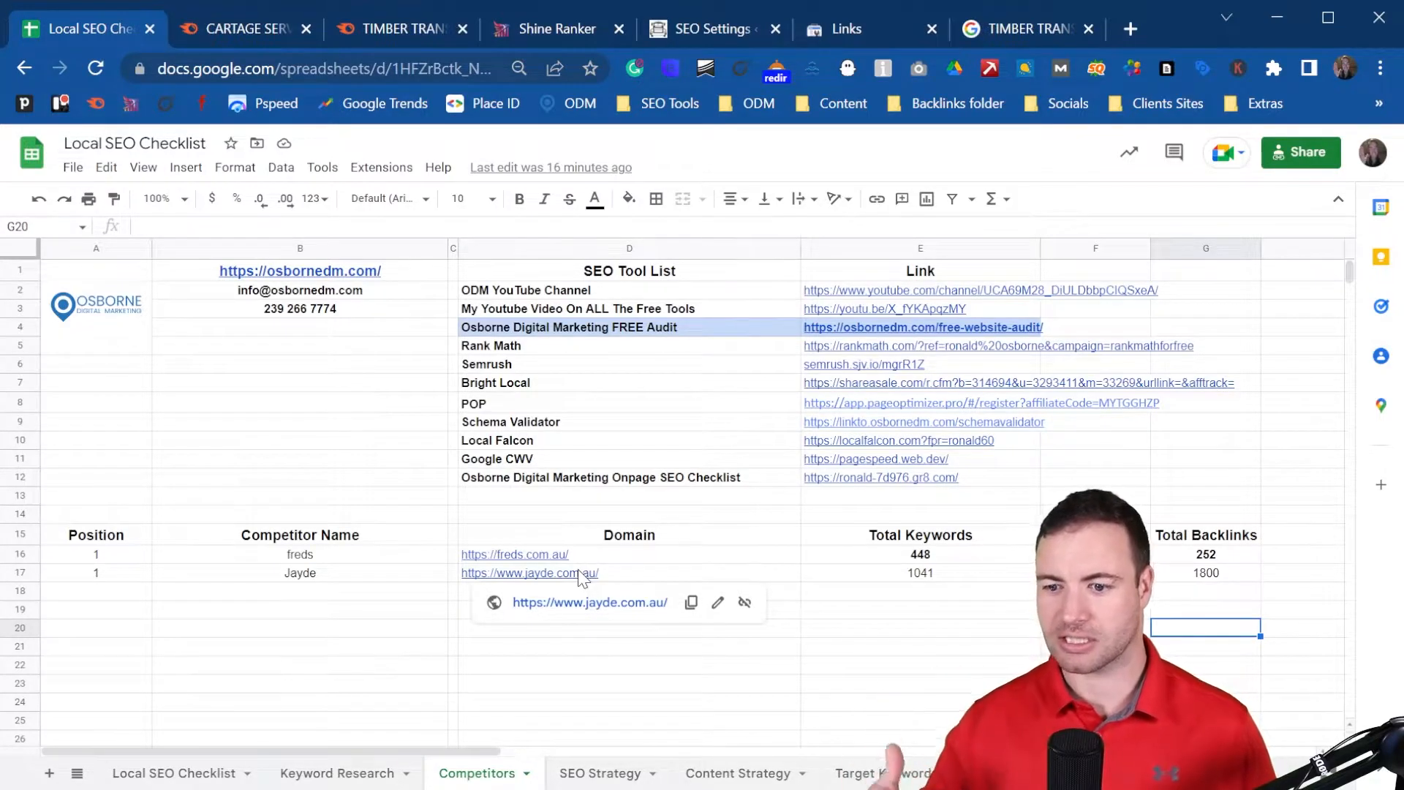
pyautogui.click(189, 774)
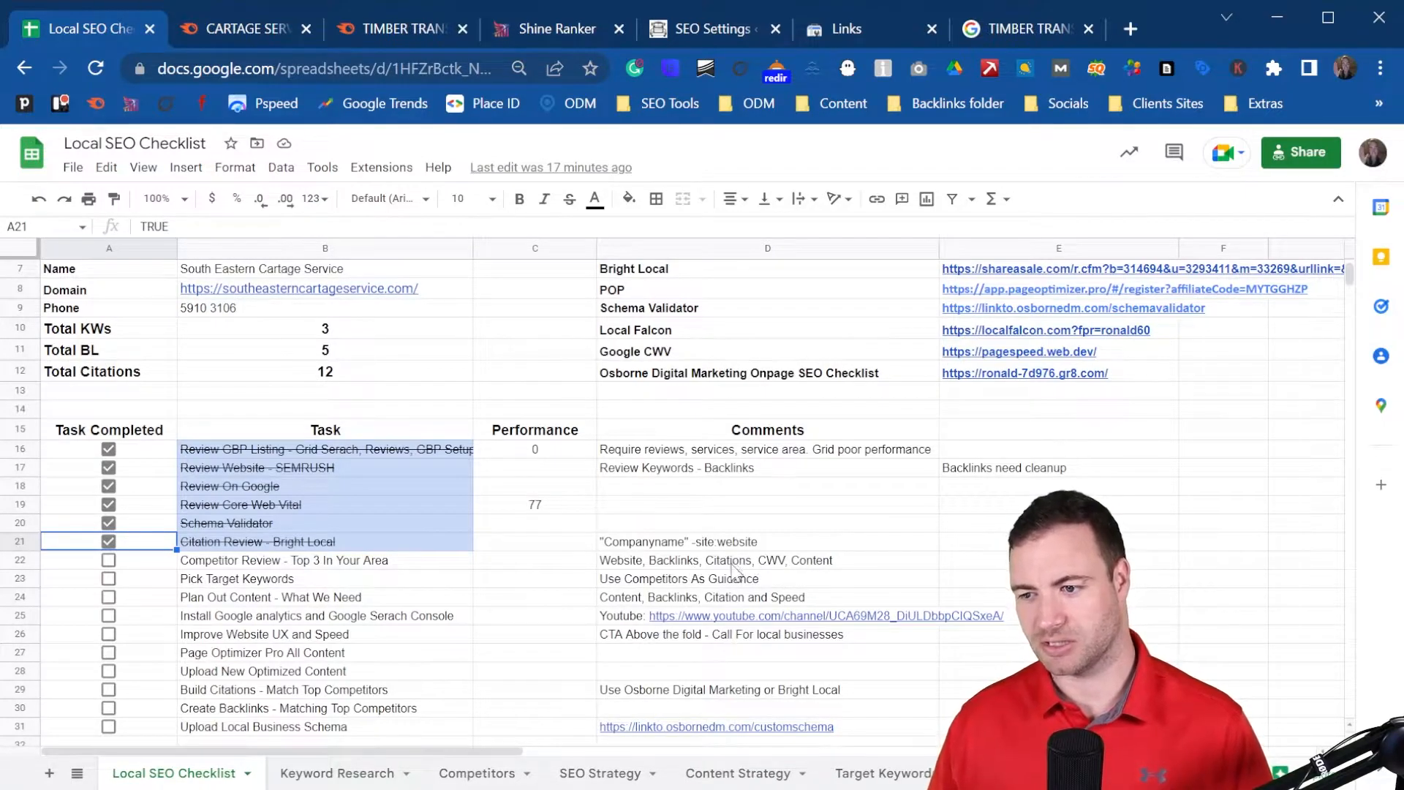
pyautogui.click(771, 562)
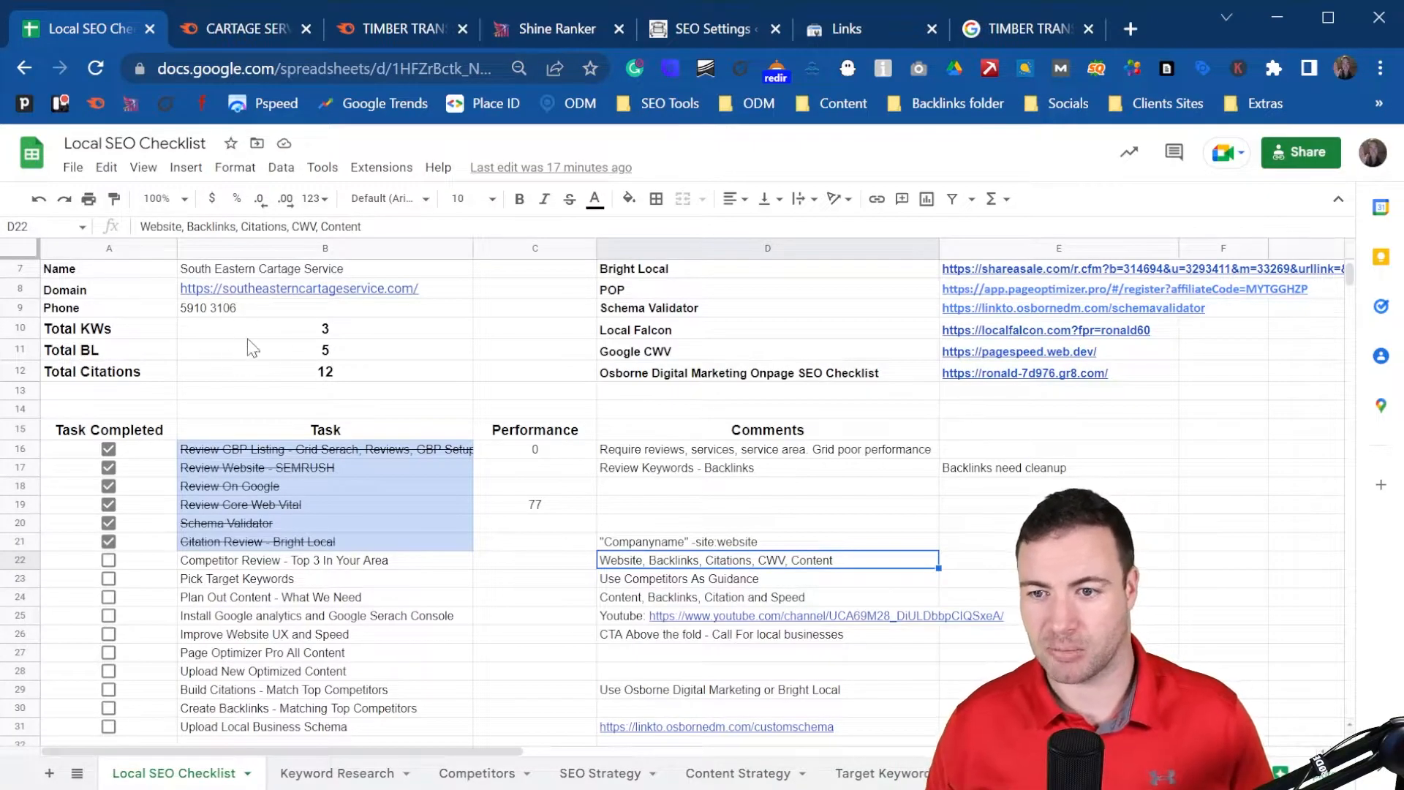
# - Check the Competitors sheet, then mark Competitor Review - Top 3 In Your Area as completed and select the Pick Target Keywords task
pyautogui.click(477, 773)
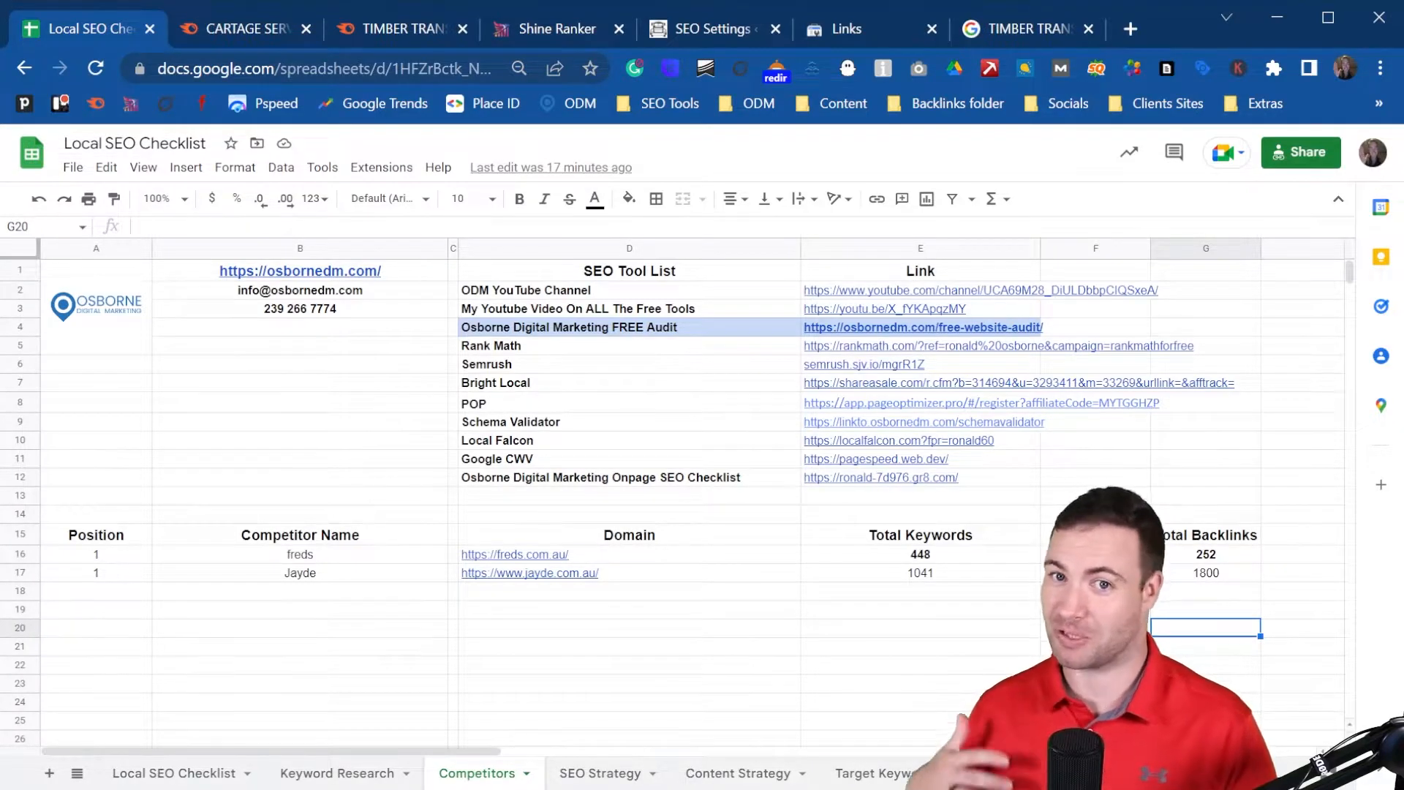
pyautogui.click(173, 773)
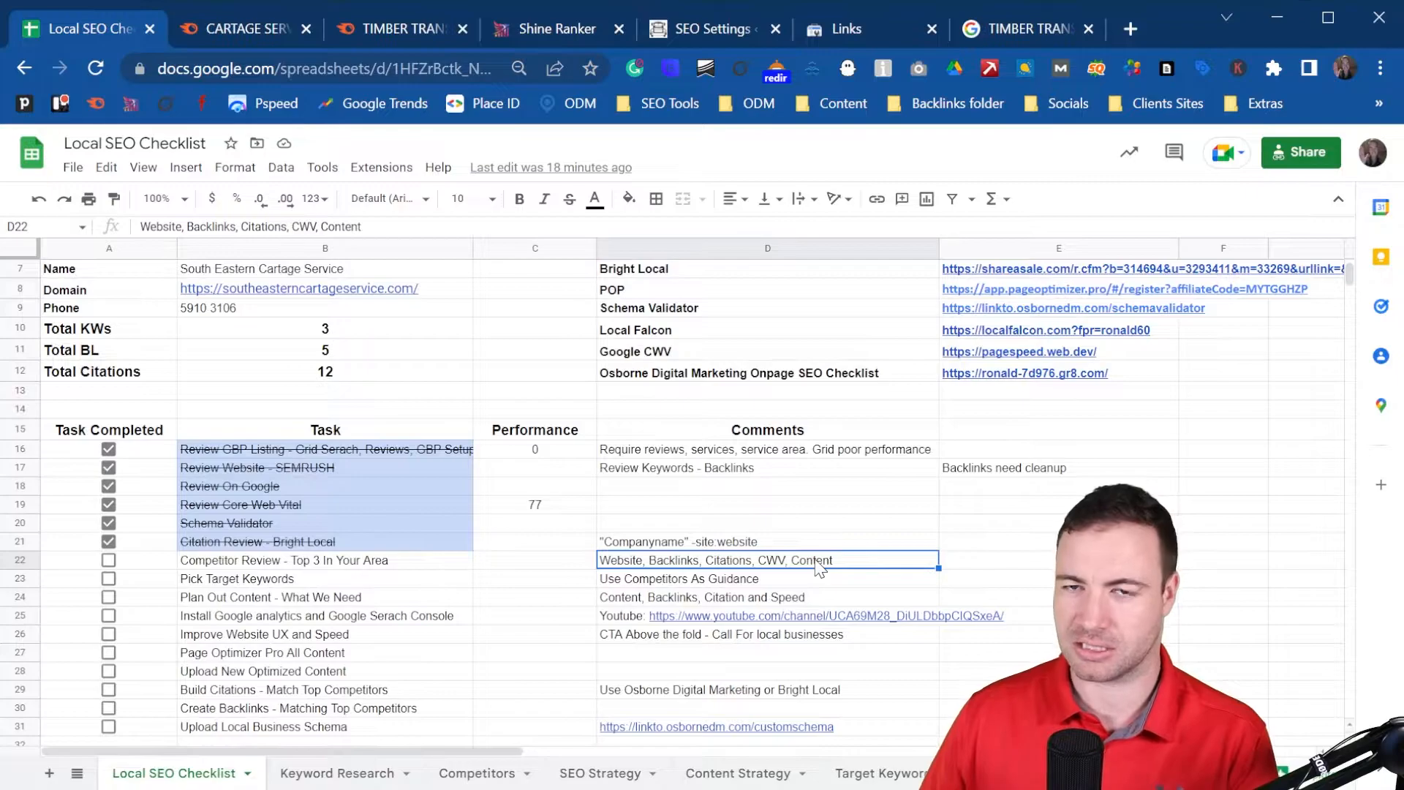
pyautogui.click(109, 561)
pyautogui.click(300, 577)
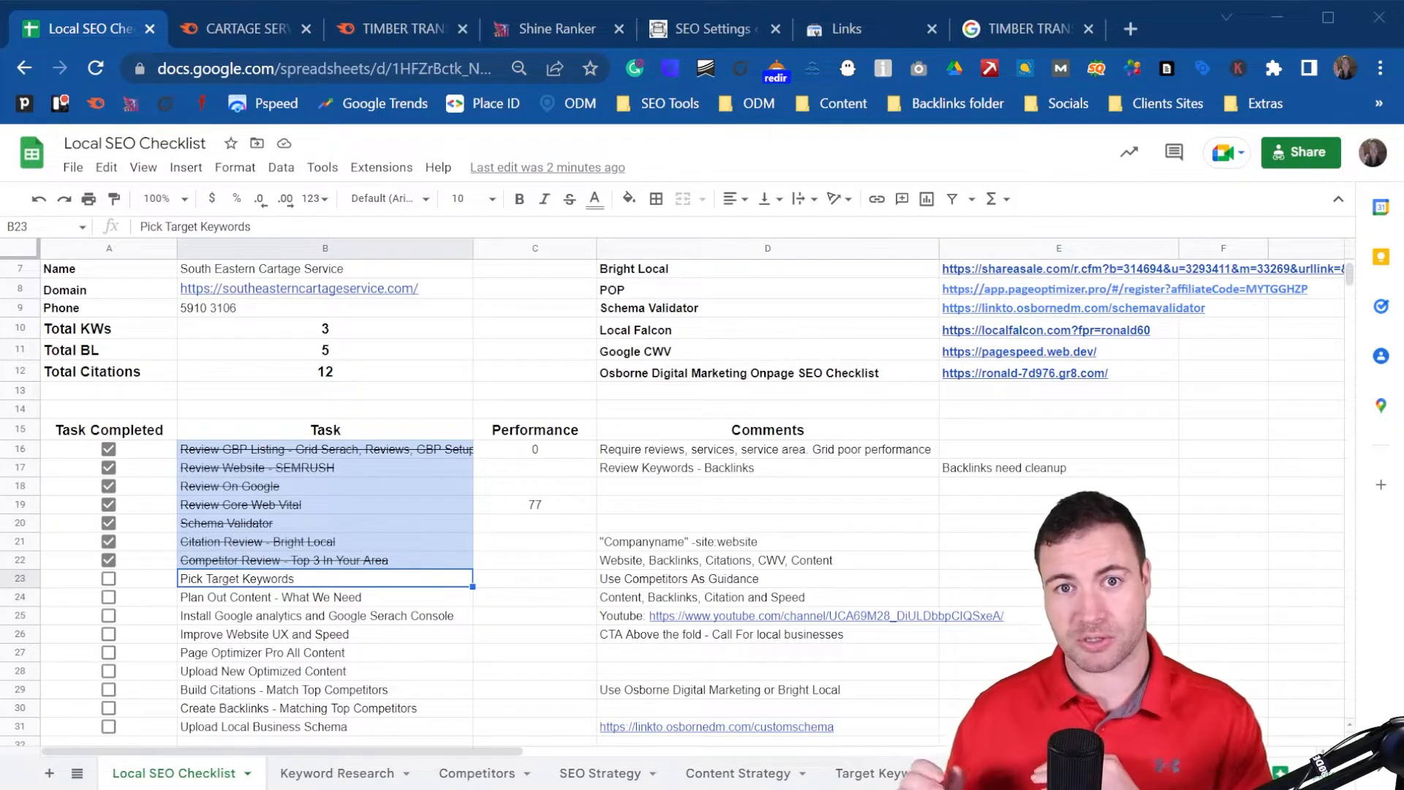
# - Open the site's Performance report in Google Search Console and include the Average CTR and Average position metrics
pyautogui.click(868, 27)
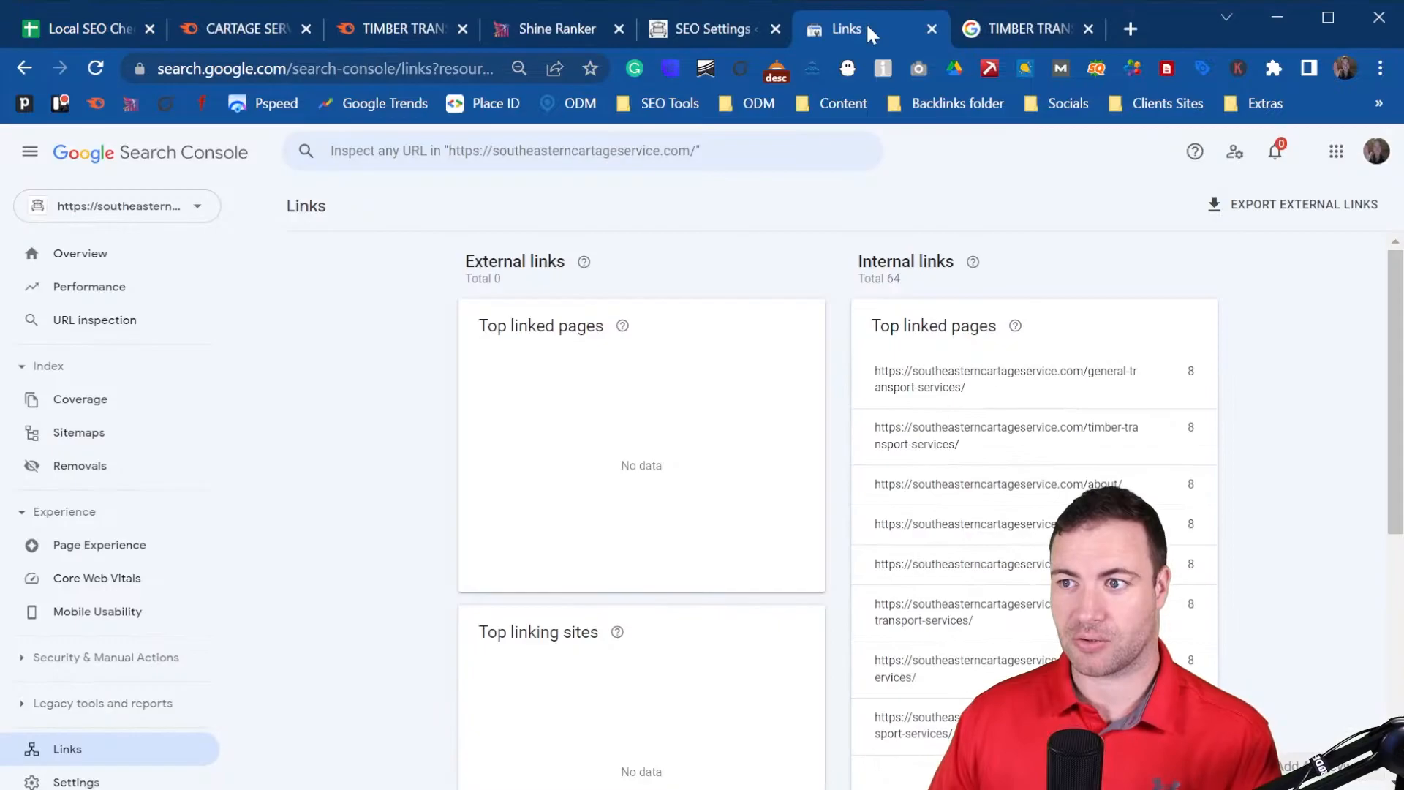
pyautogui.click(154, 295)
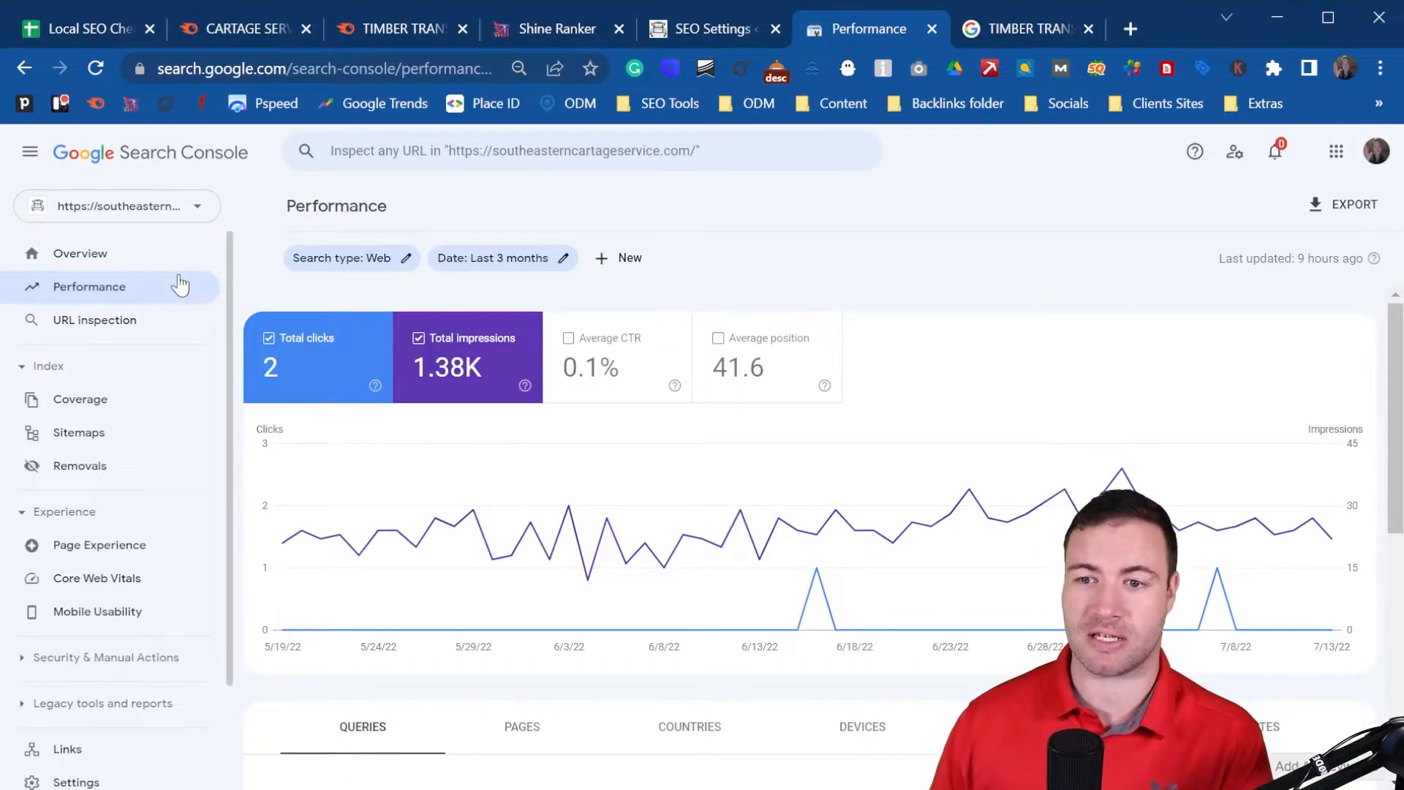
pyautogui.scroll(-1, 731, 366)
pyautogui.scroll(-3, 735, 360)
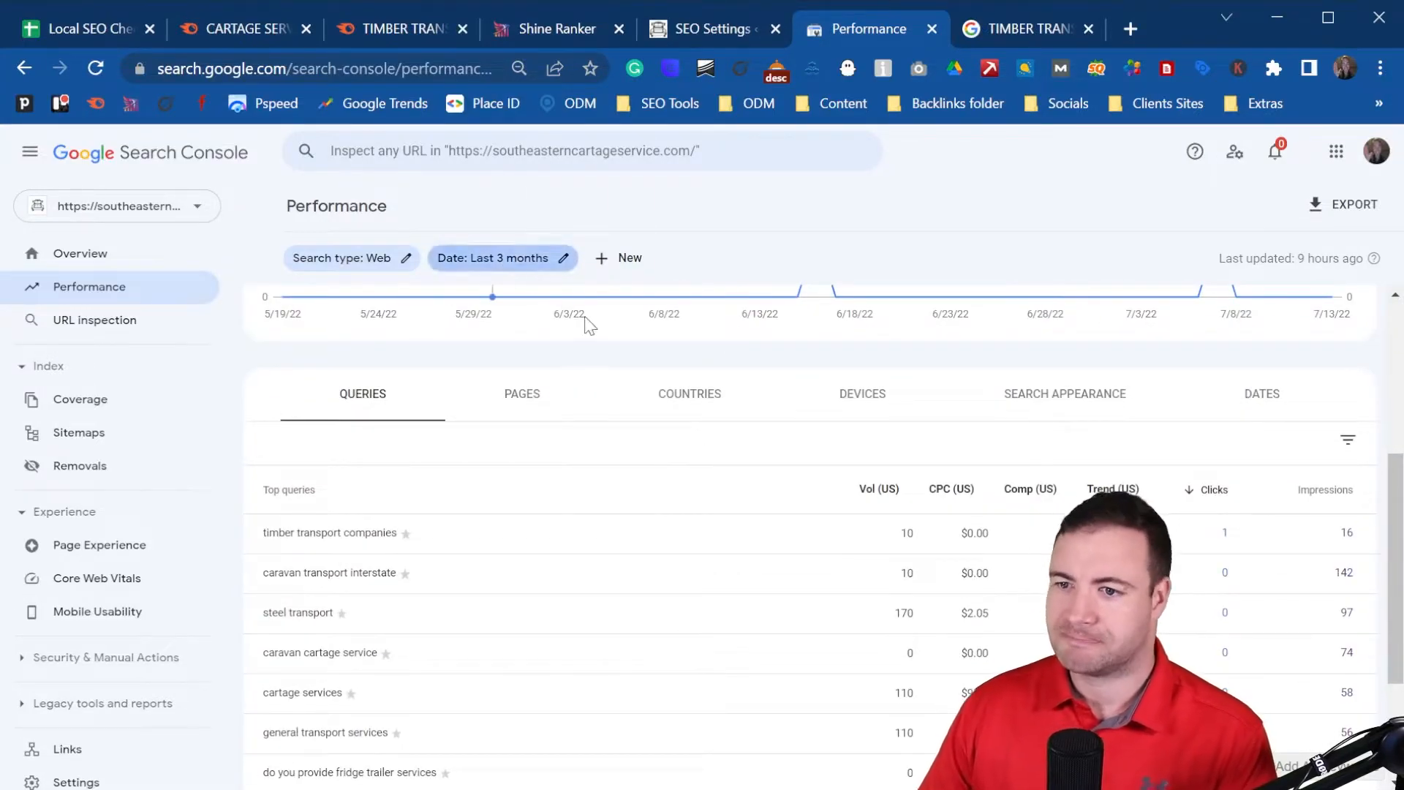
pyautogui.scroll(4, 576, 326)
pyautogui.click(638, 369)
pyautogui.click(743, 366)
# - Look over the top queries and their positions, then set the report's date range to Last 28 days
pyautogui.scroll(-1, 1090, 439)
pyautogui.scroll(-4, 1097, 432)
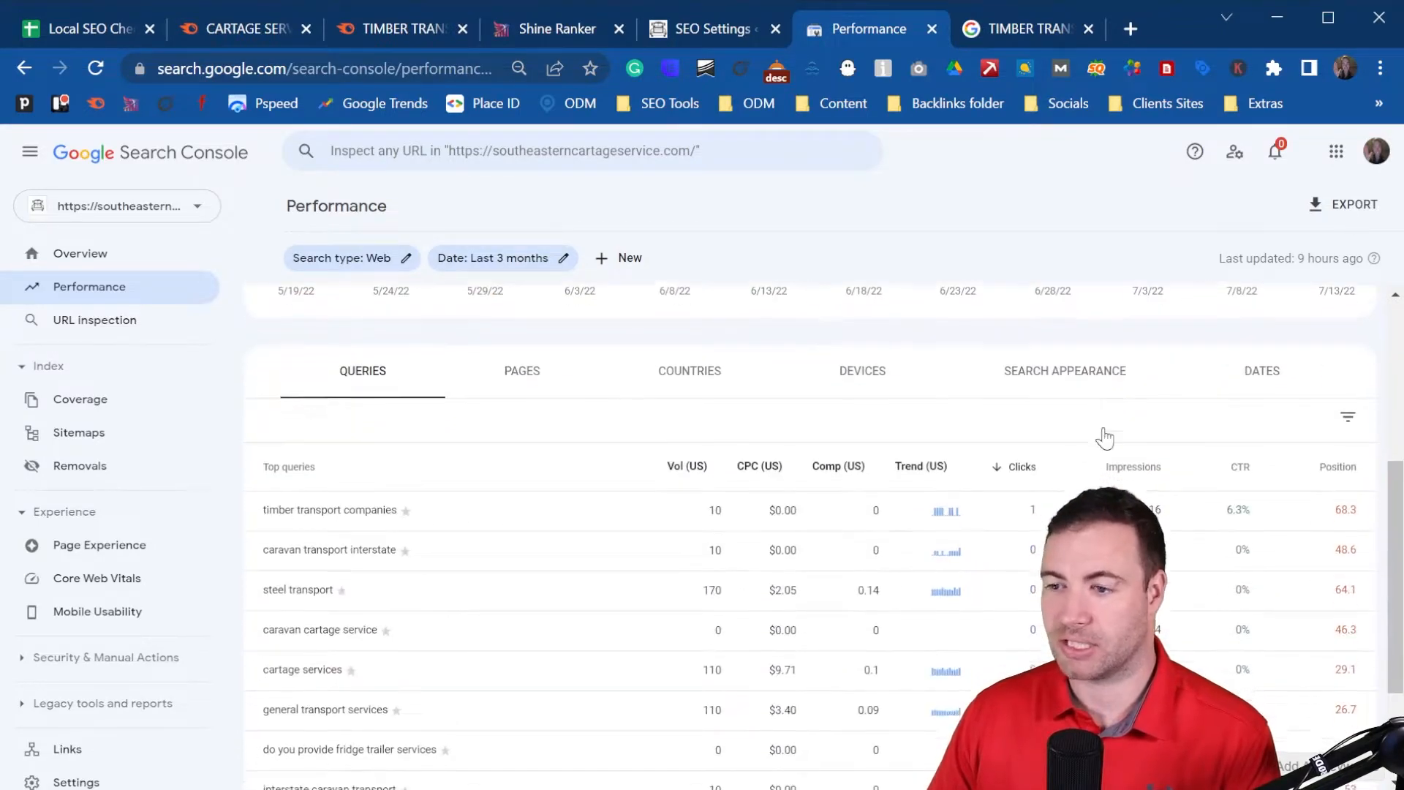
pyautogui.scroll(-1, 1102, 437)
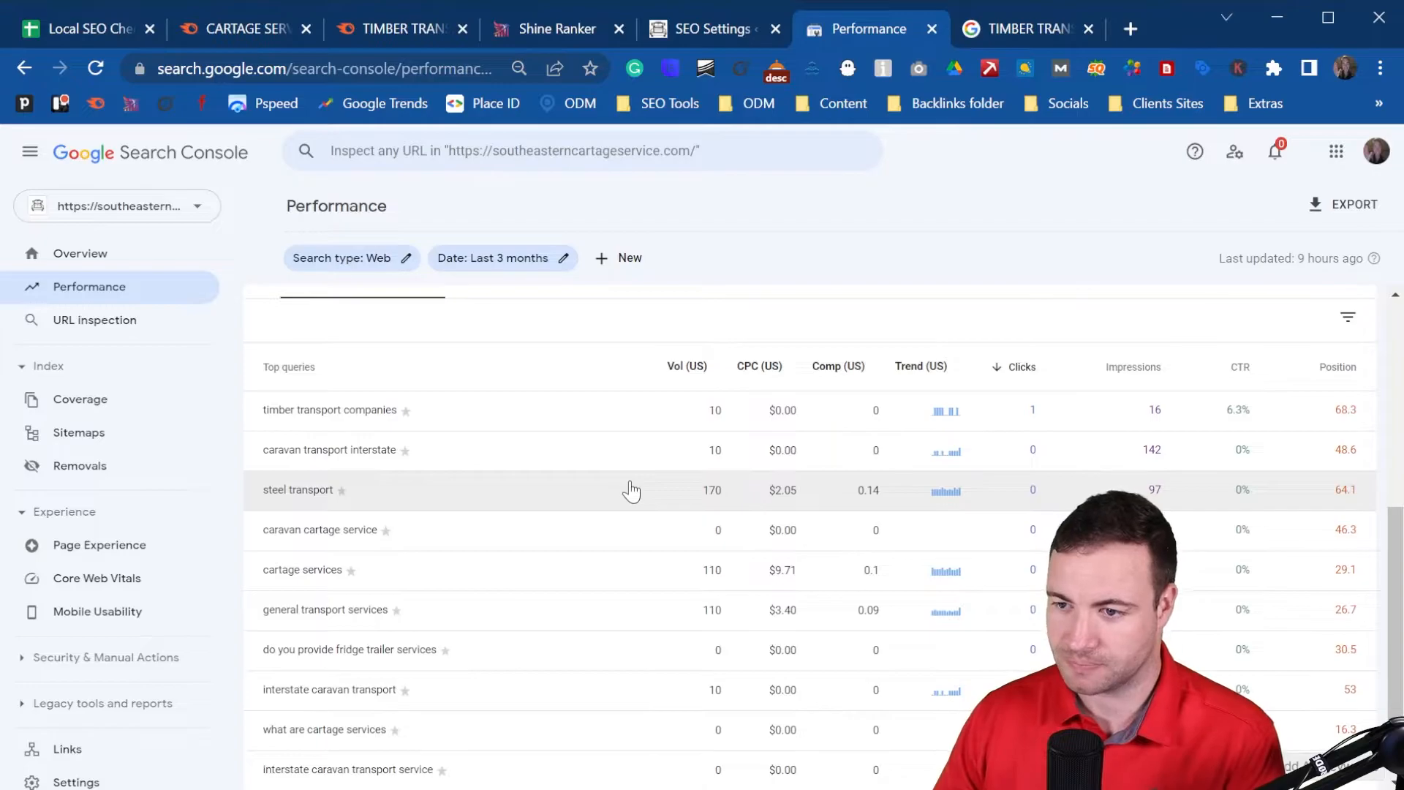
pyautogui.scroll(1, 627, 461)
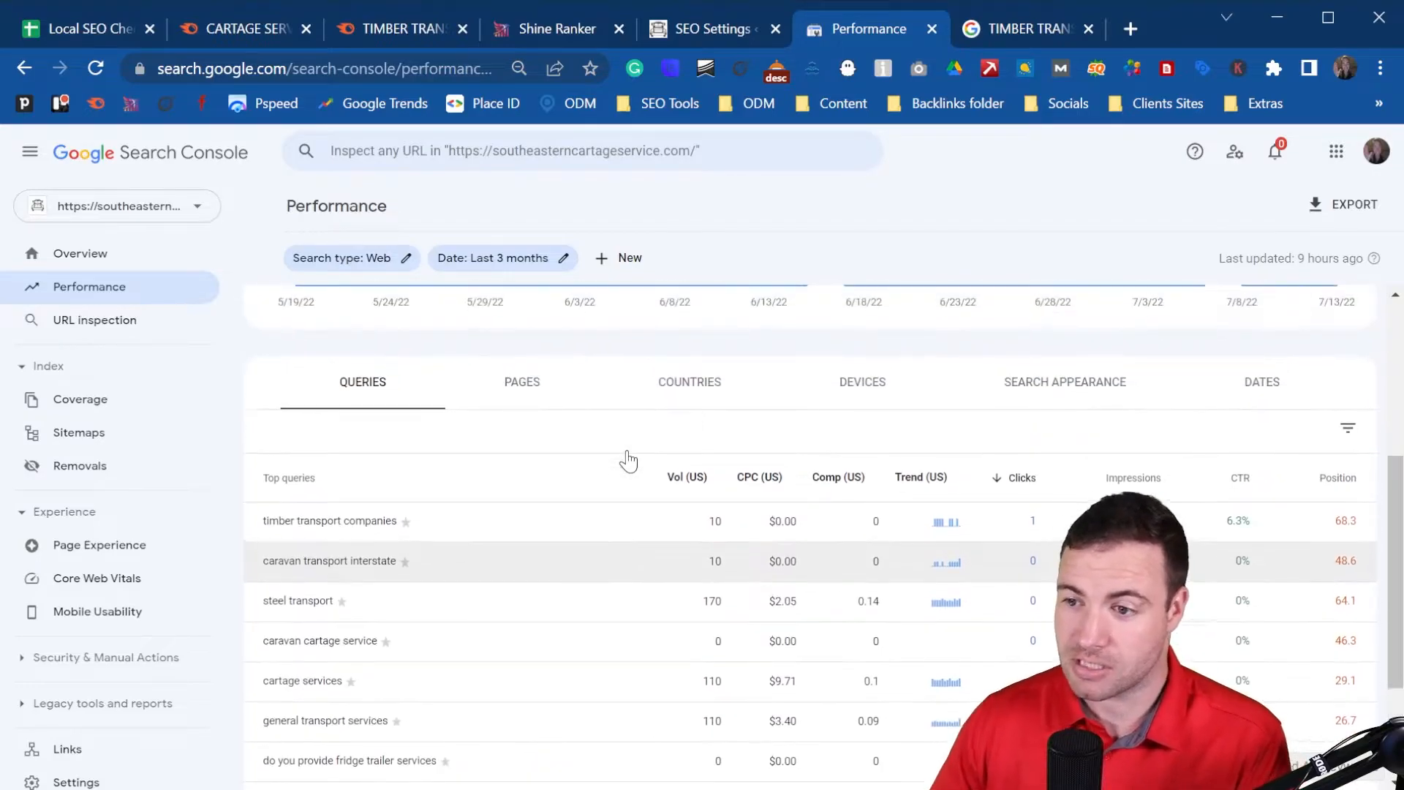
pyautogui.click(567, 260)
pyautogui.click(545, 397)
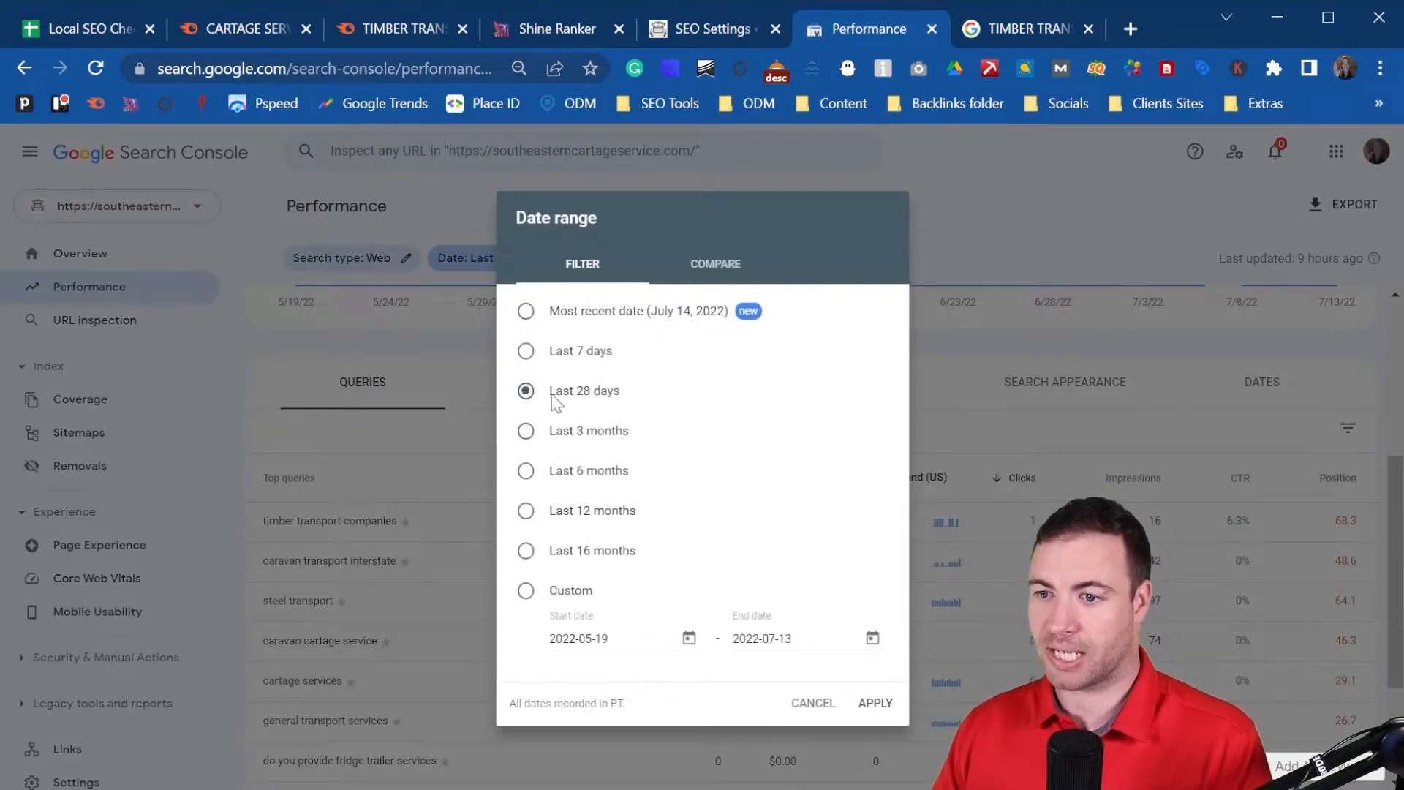
pyautogui.click(878, 703)
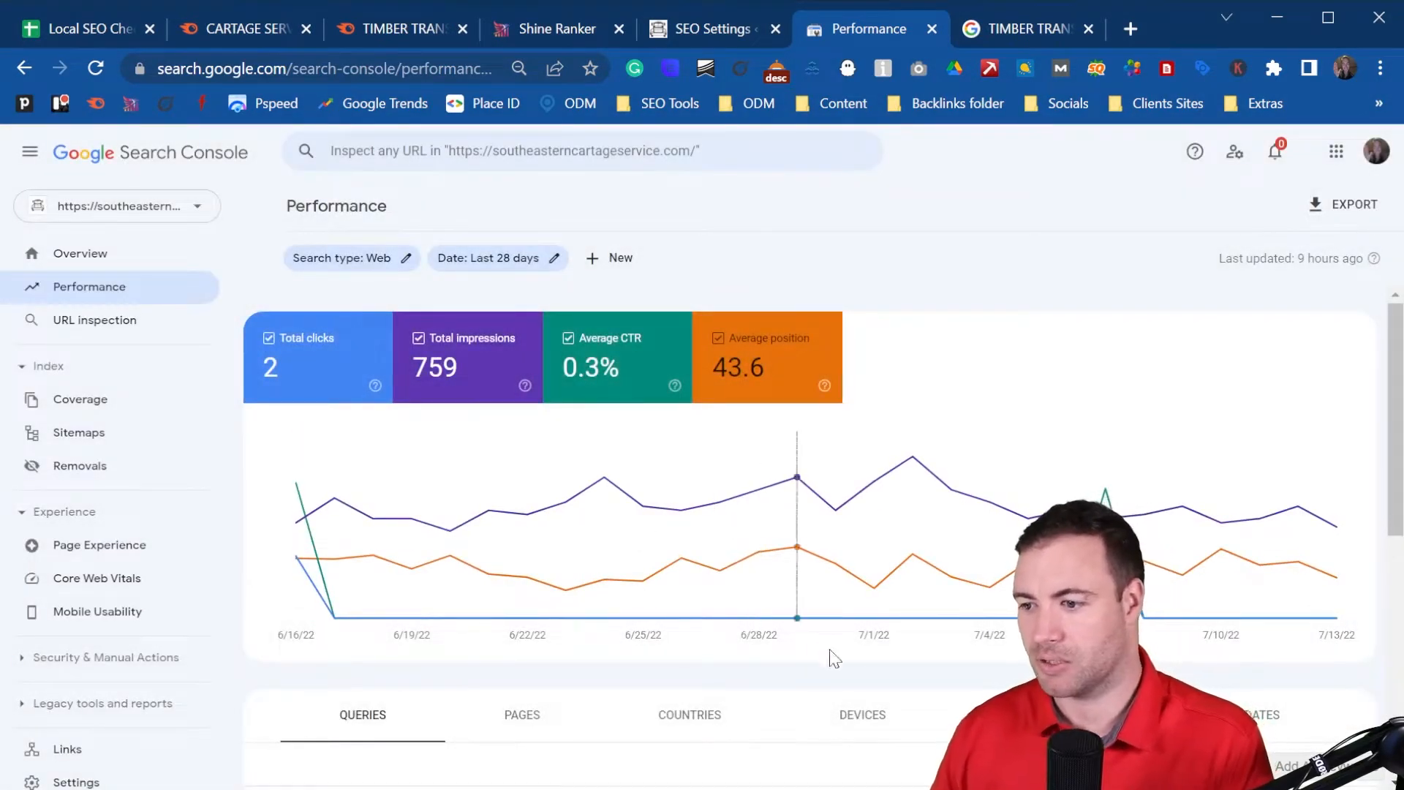
# - Review the queries for the last 28 days, then filter the report to Australia from the country breakdown
pyautogui.scroll(-5, 830, 656)
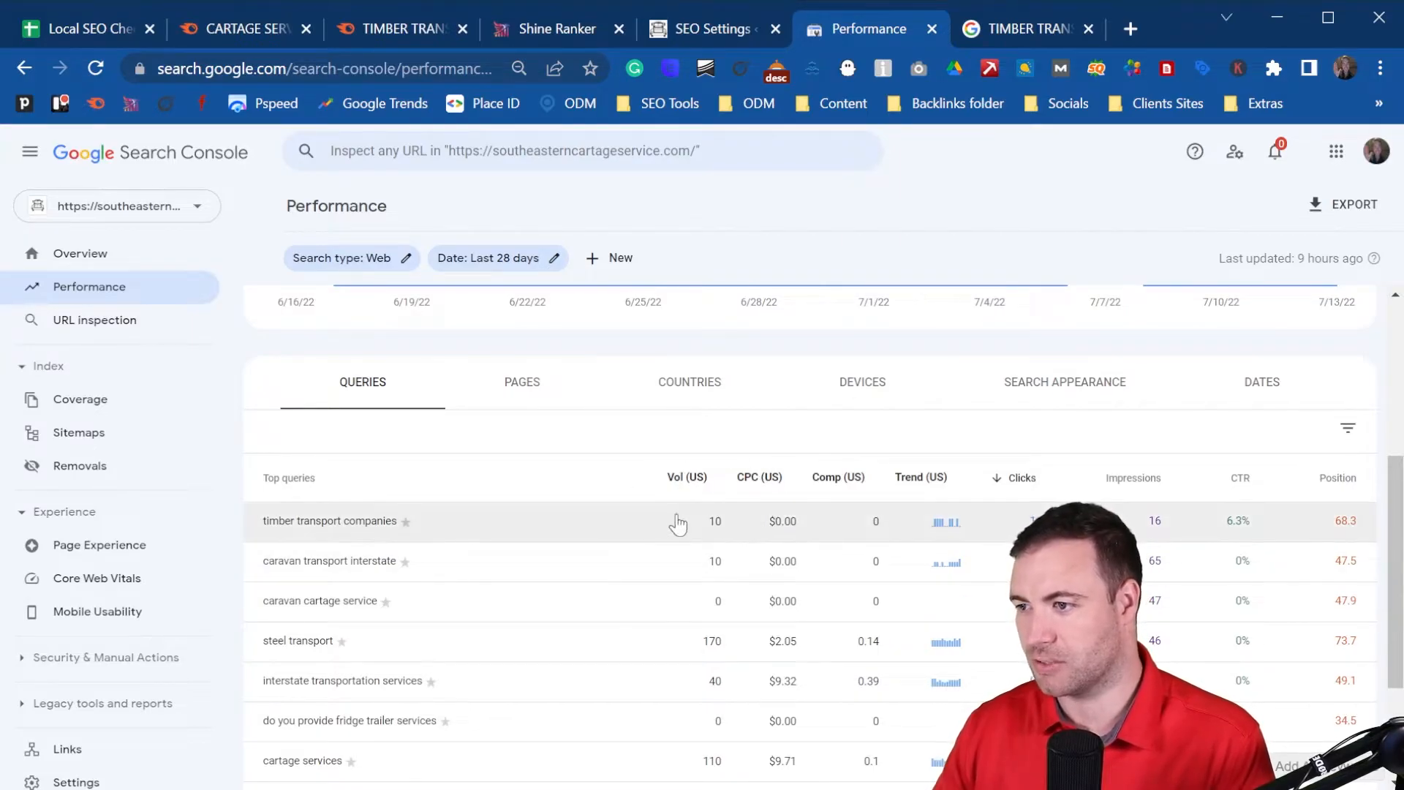
pyautogui.scroll(-3, 709, 540)
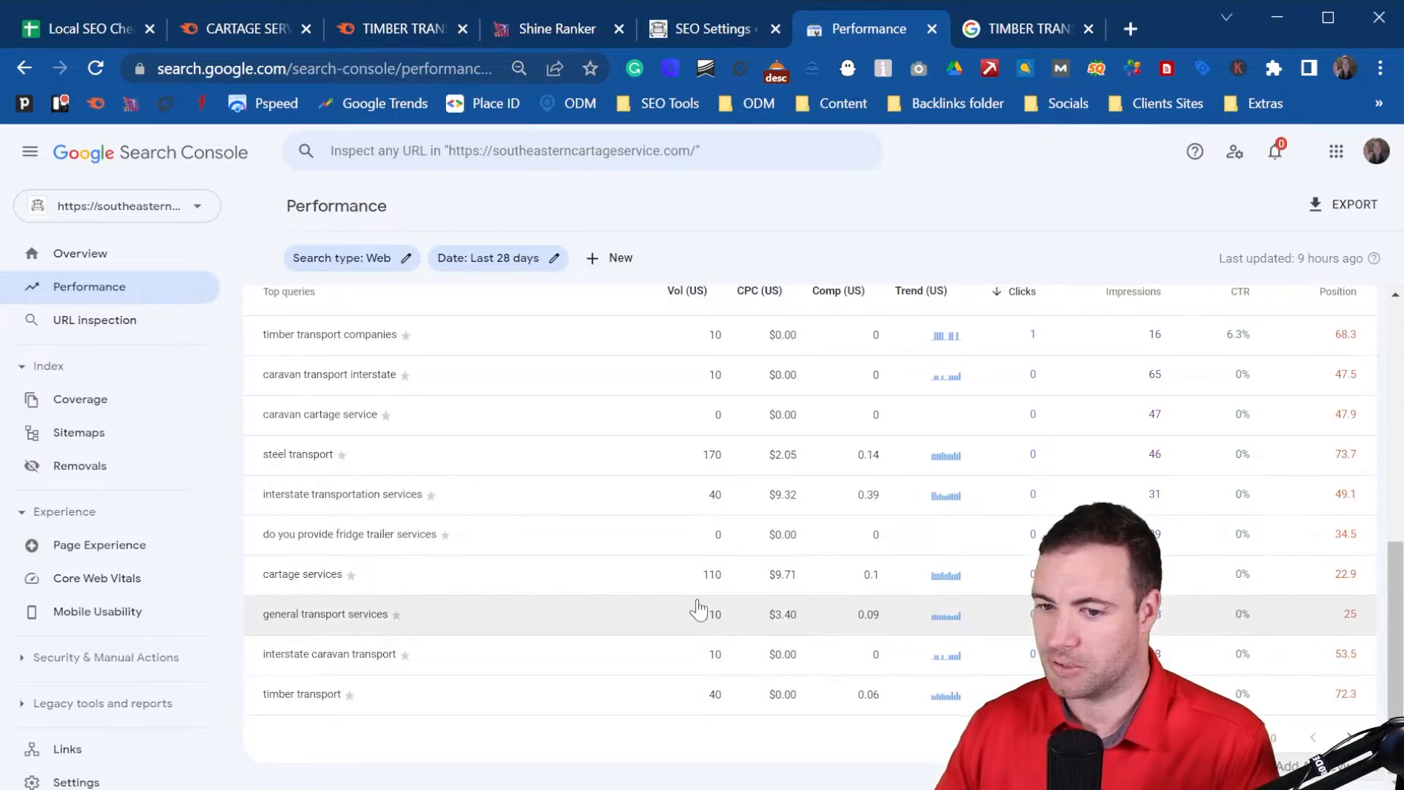
pyautogui.scroll(6, 703, 605)
pyautogui.scroll(1, 841, 512)
pyautogui.scroll(-3, 928, 476)
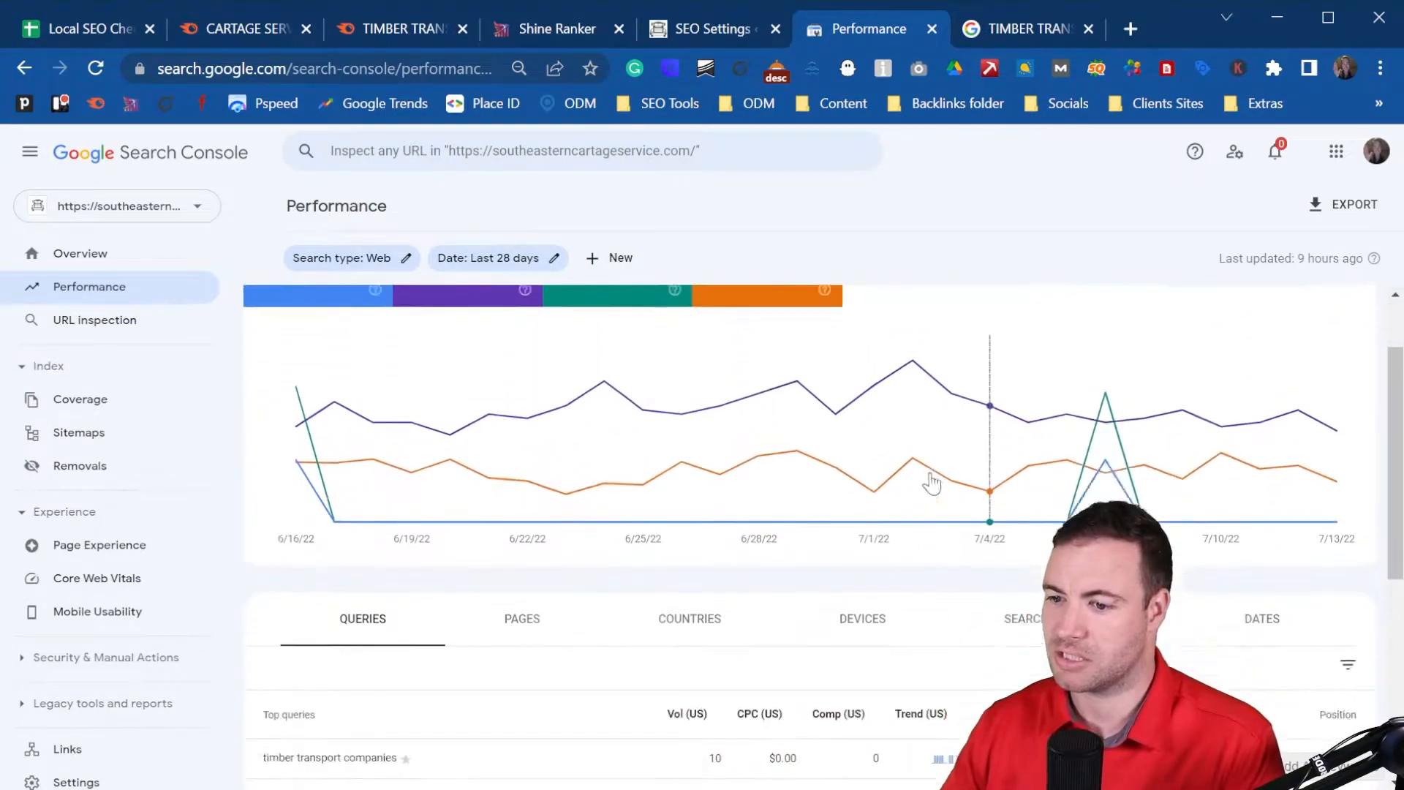
pyautogui.click(709, 502)
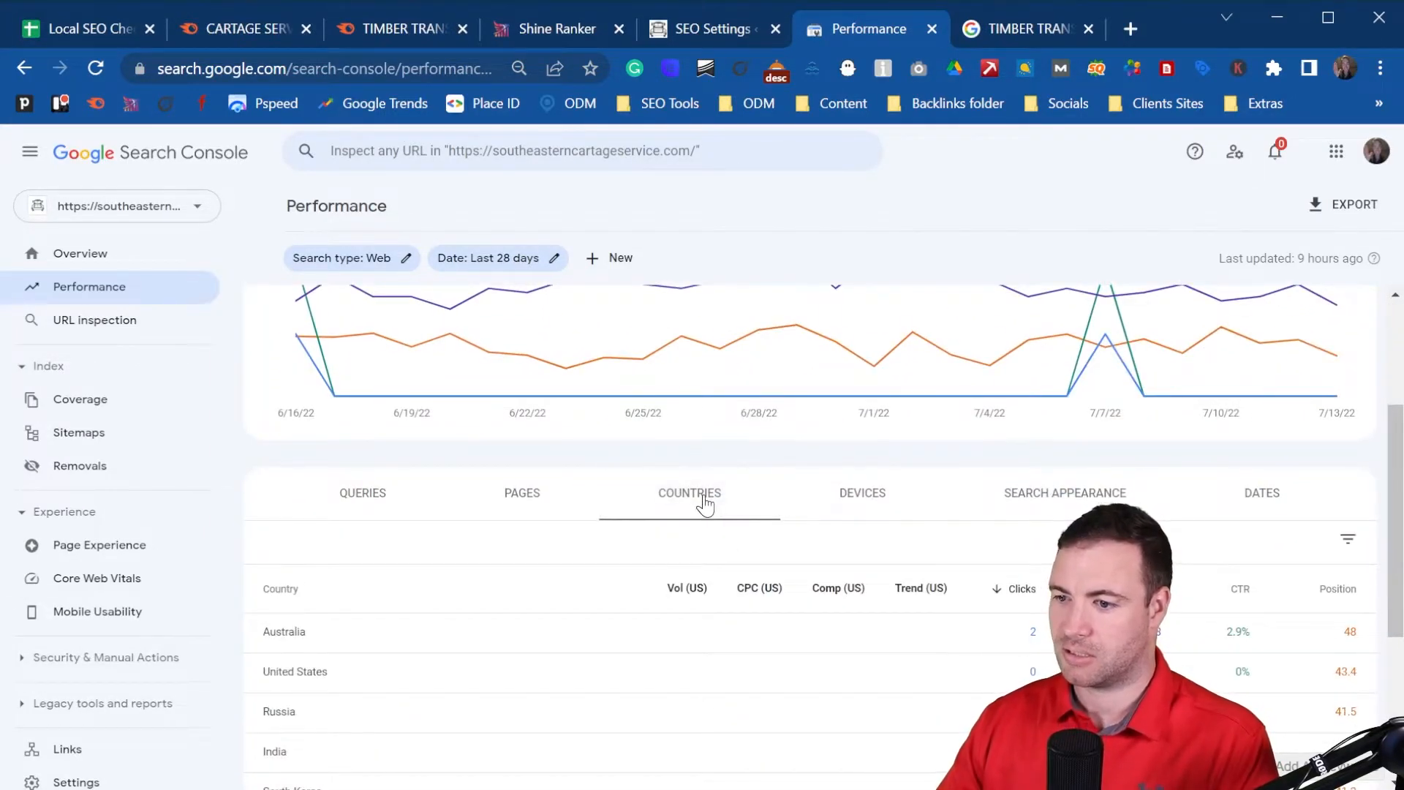
pyautogui.scroll(-2, 731, 512)
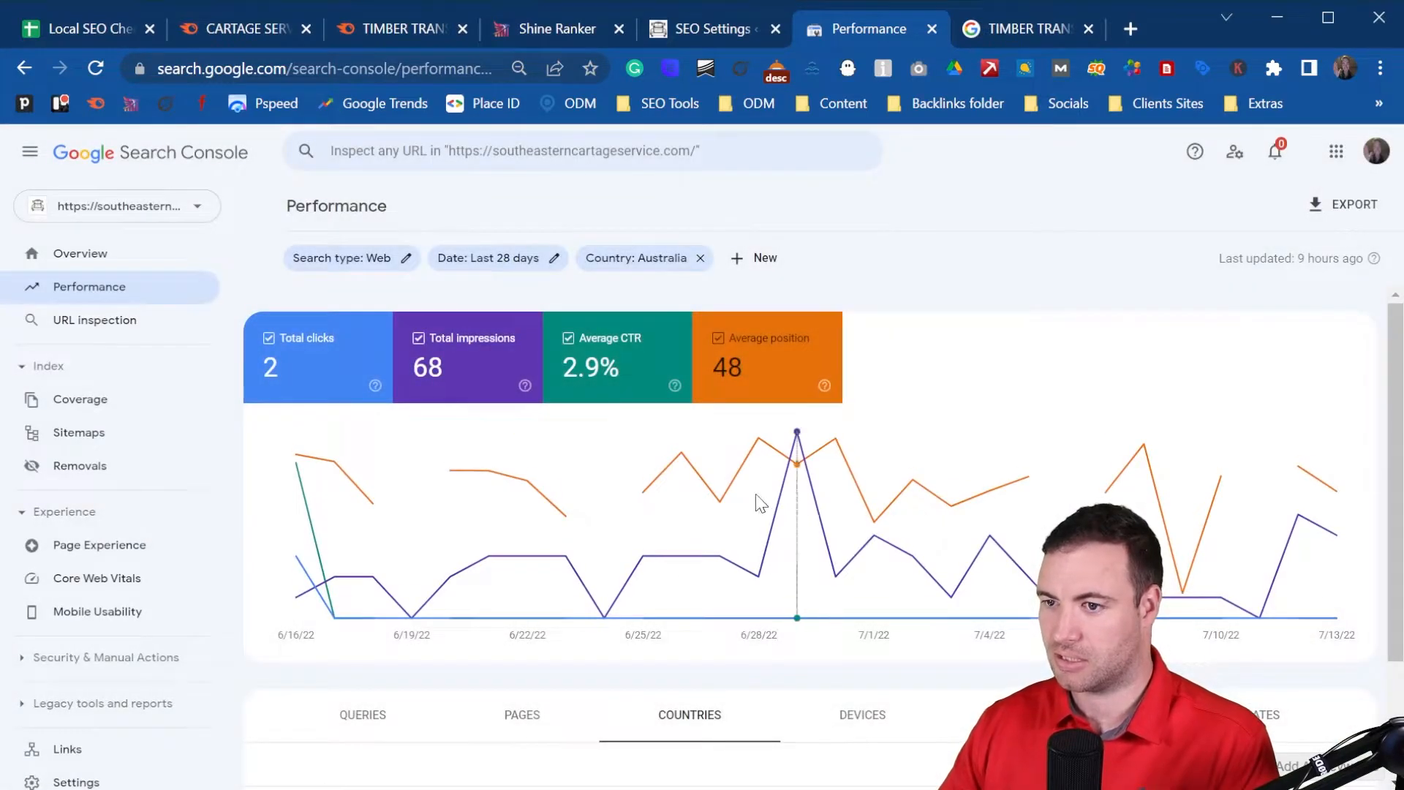
pyautogui.scroll(-2, 949, 517)
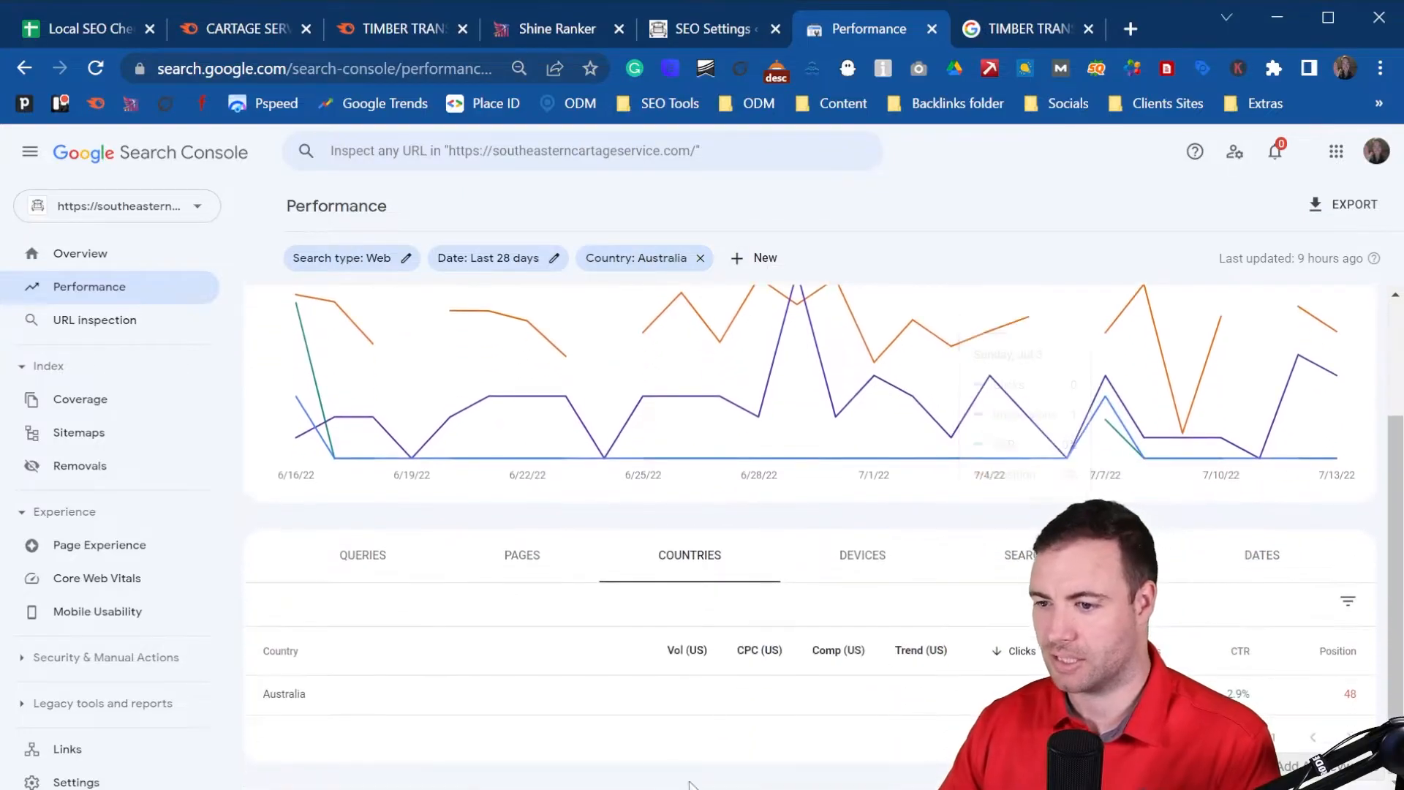
# - Show the top queries for Australia and sort them by impressions
pyautogui.click(402, 557)
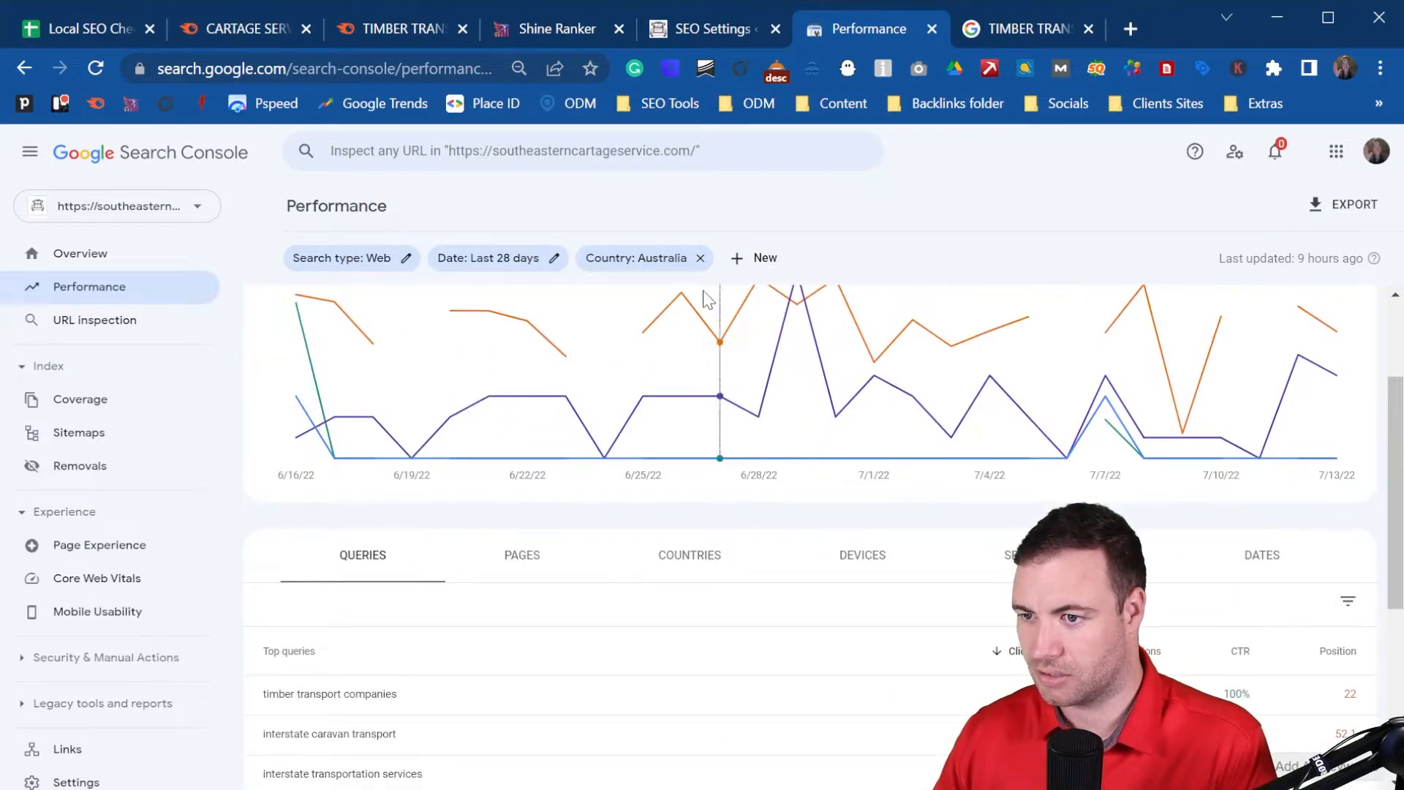
pyautogui.scroll(-2, 814, 596)
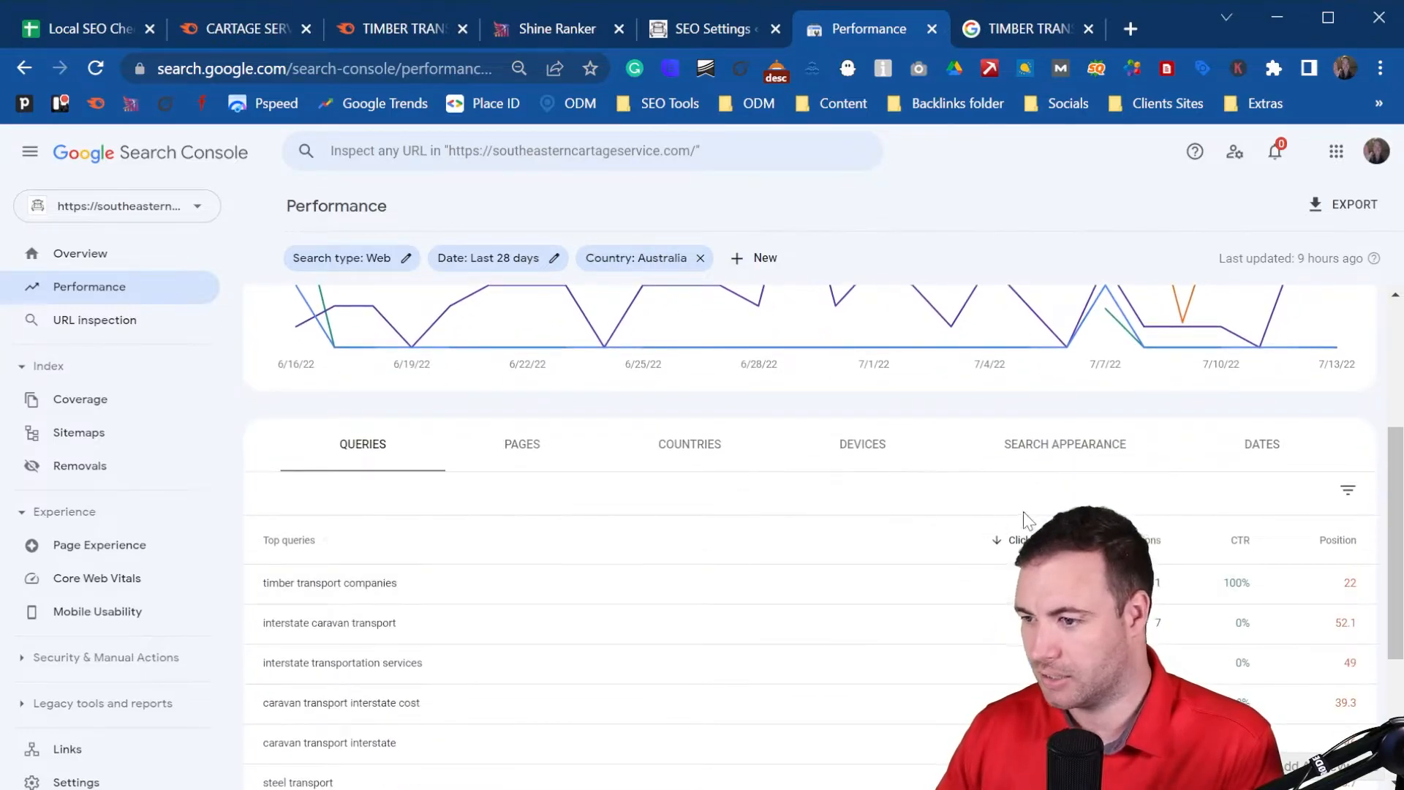
pyautogui.scroll(-2, 900, 549)
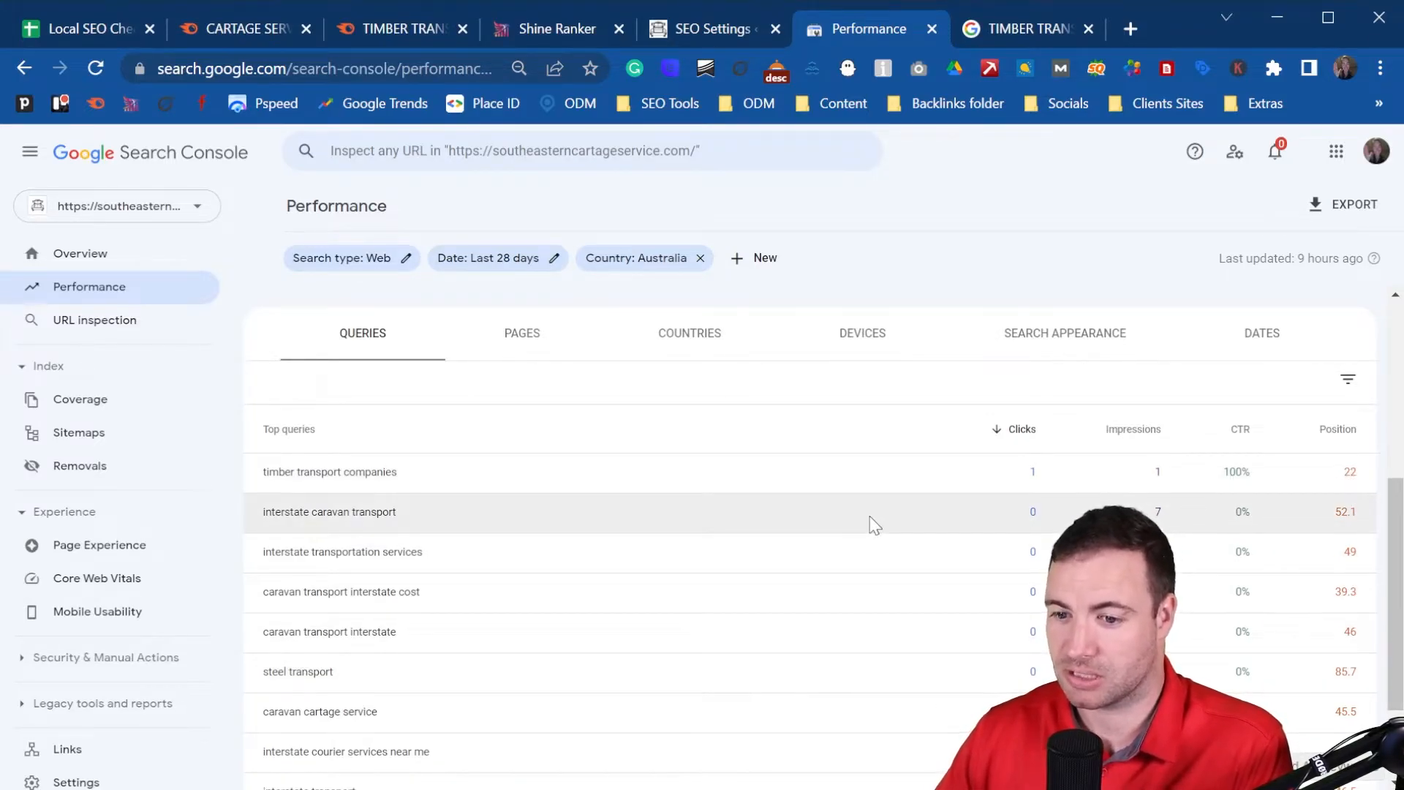
pyautogui.scroll(-2, 865, 522)
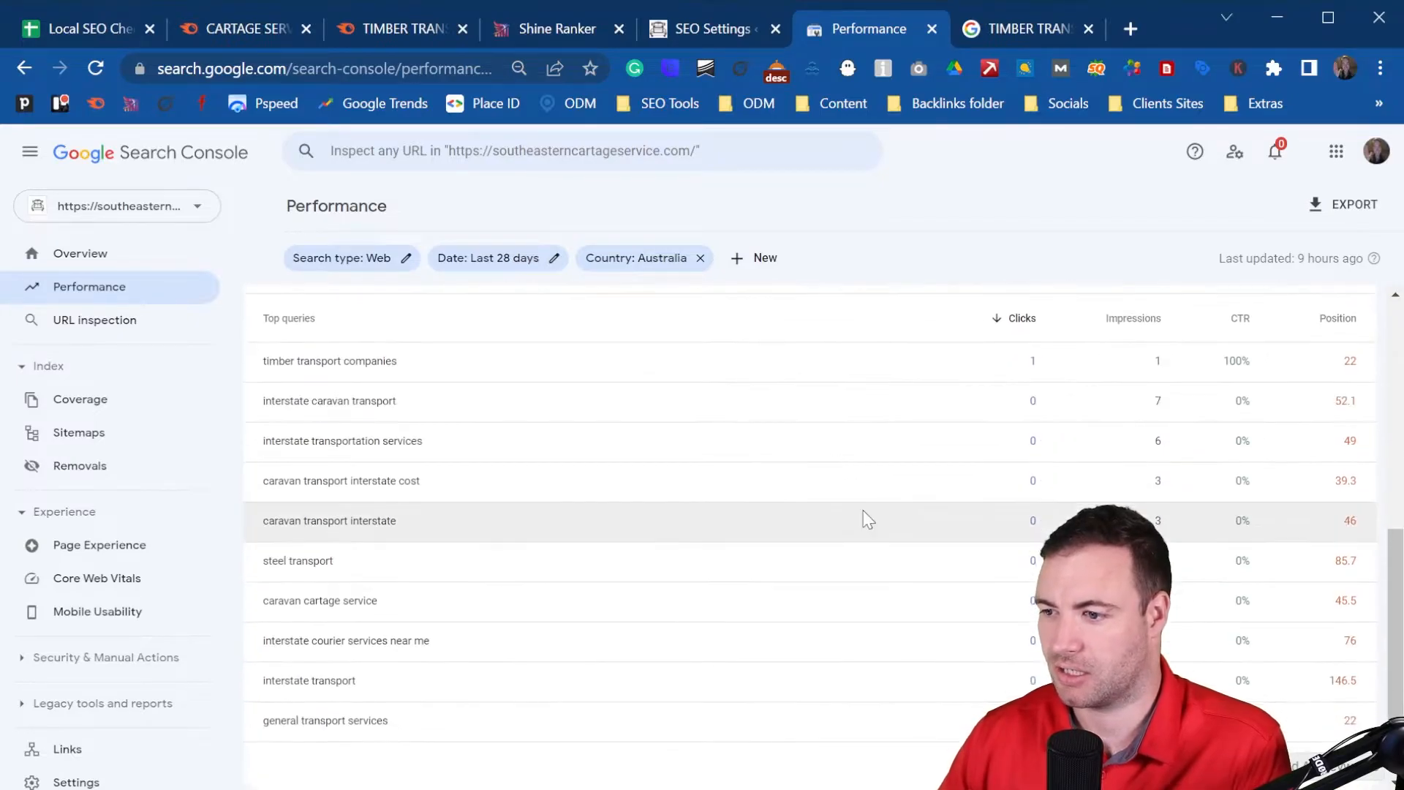
pyautogui.scroll(2, 831, 527)
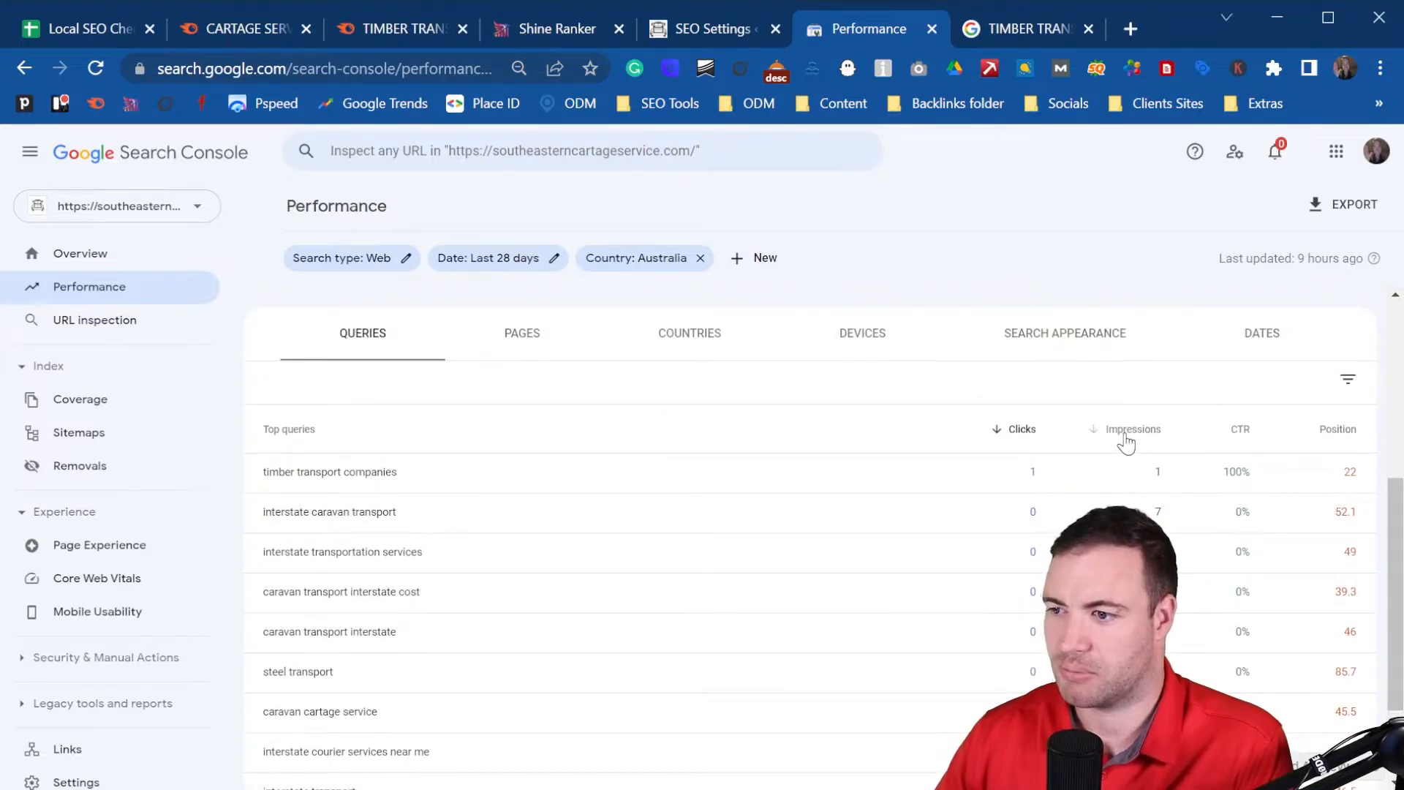
pyautogui.click(1126, 439)
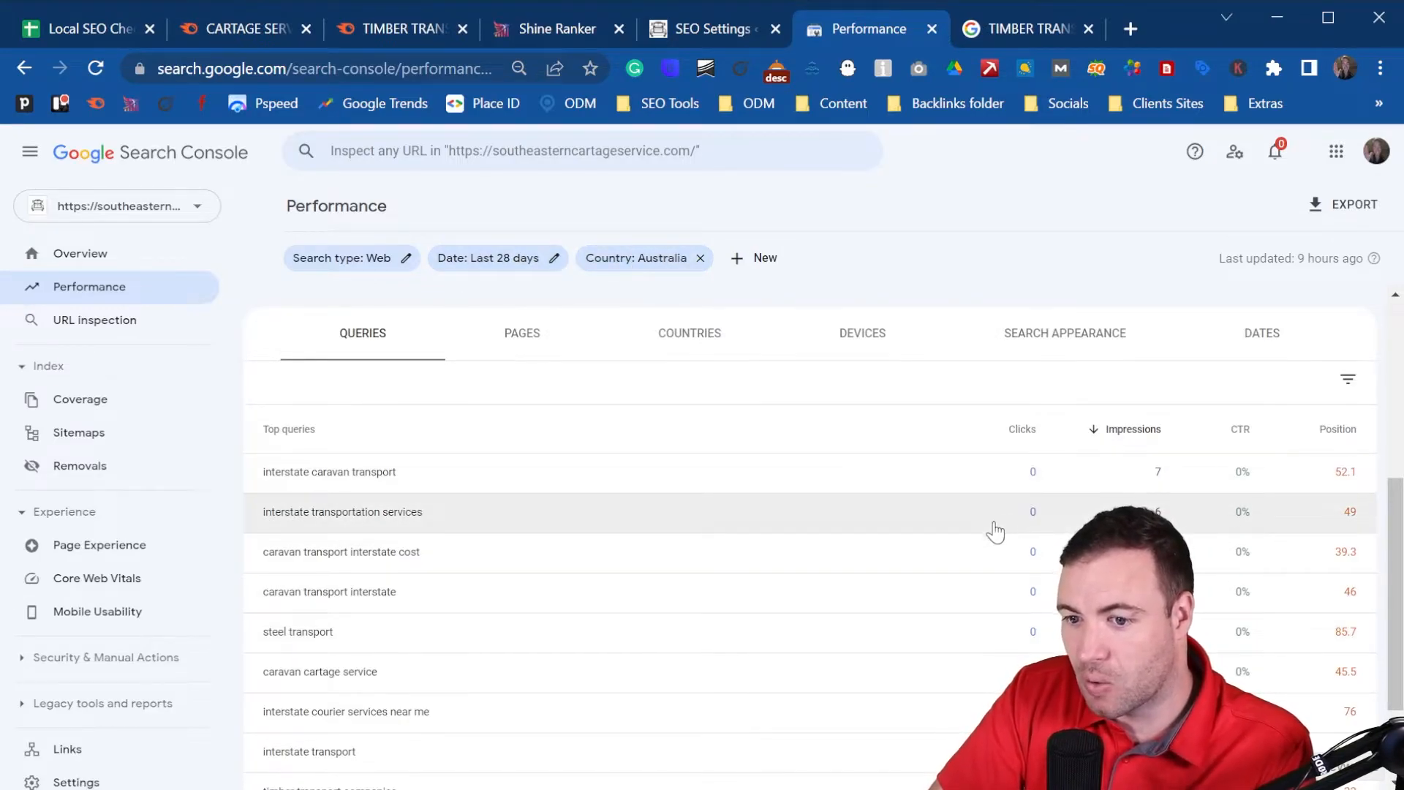
# - Examine the impressions and positions of the Australian queries for target keyword ideas, then switch back to the Semrush Bulk Analysis of keywords
pyautogui.scroll(-2, 987, 541)
pyautogui.scroll(-1, 867, 449)
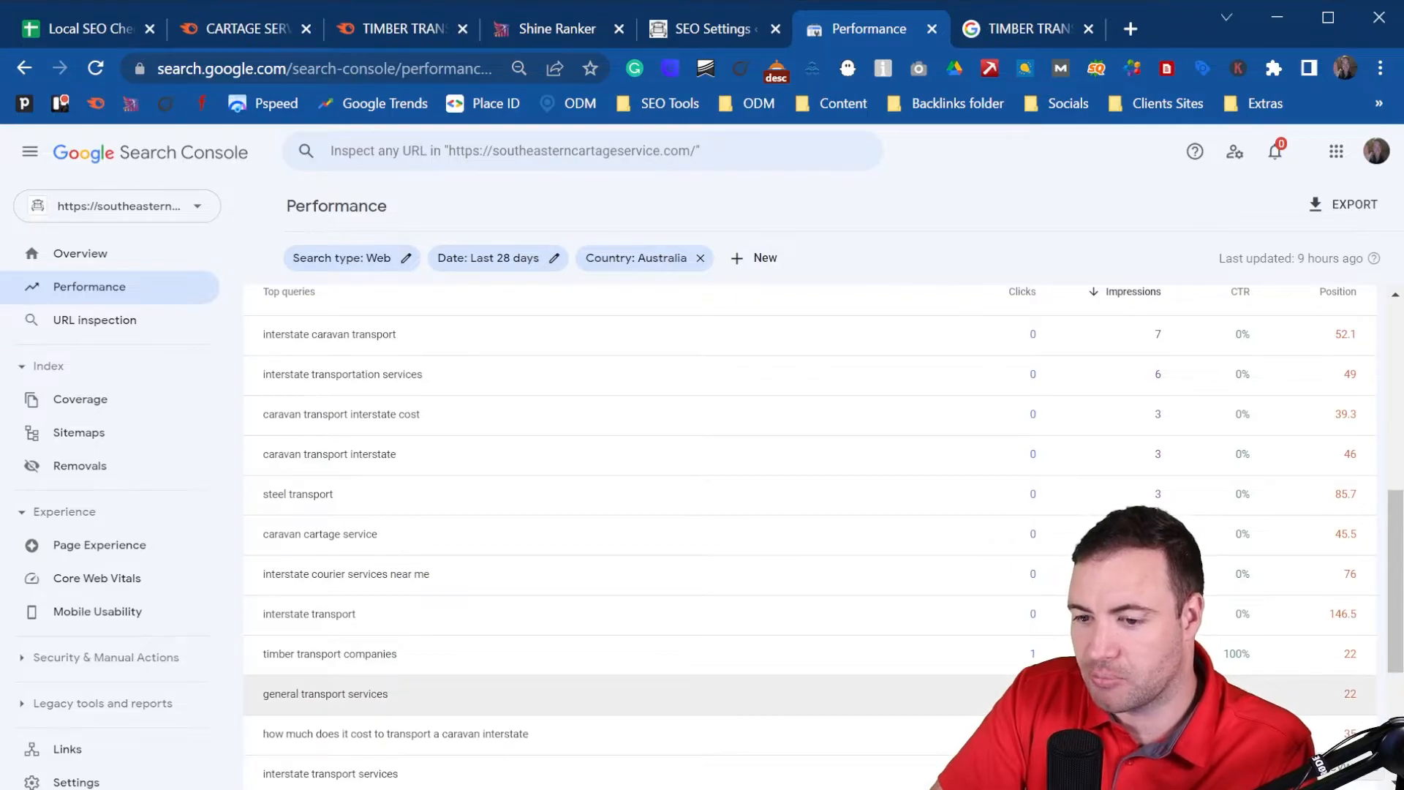
pyautogui.scroll(-2, 771, 590)
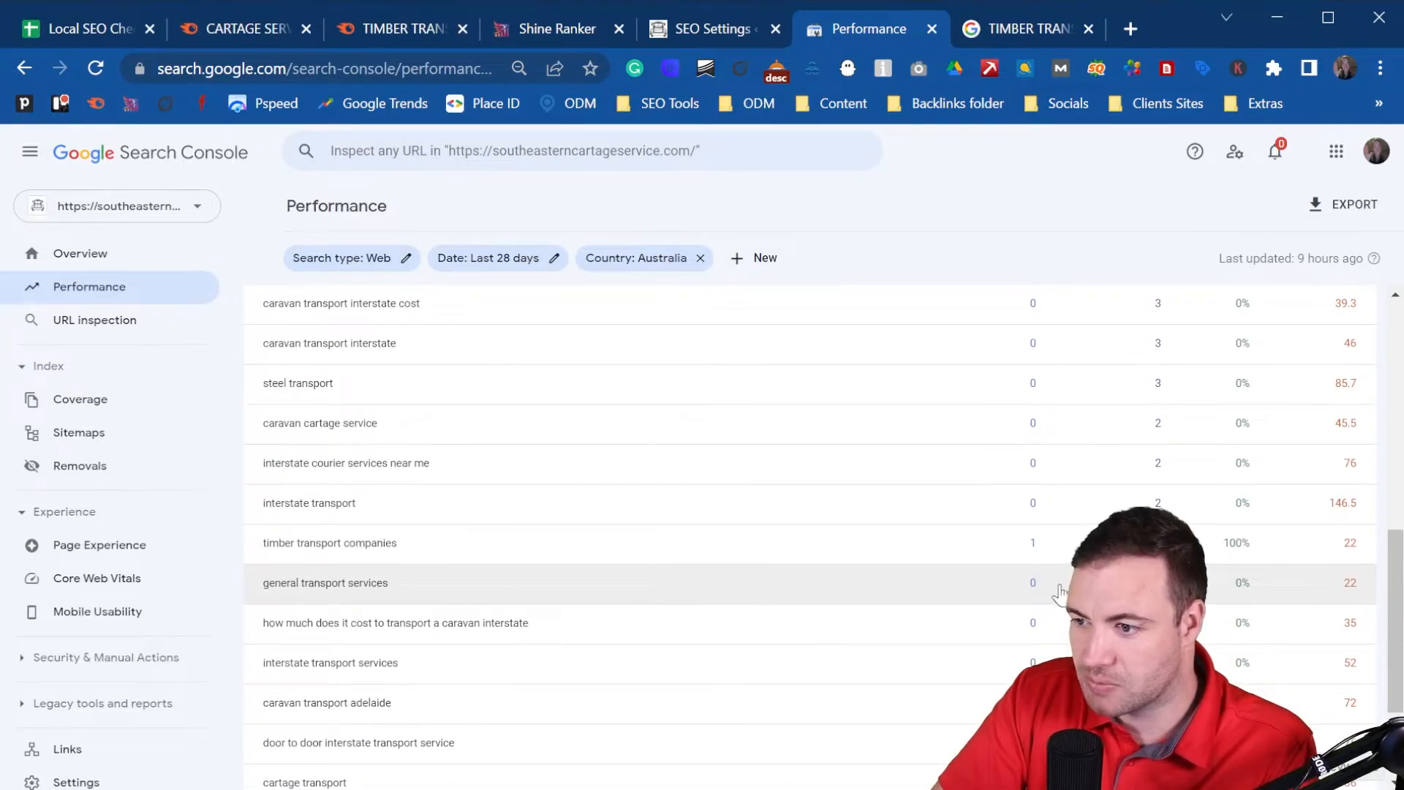
pyautogui.scroll(-1, 720, 620)
pyautogui.scroll(-2, 721, 620)
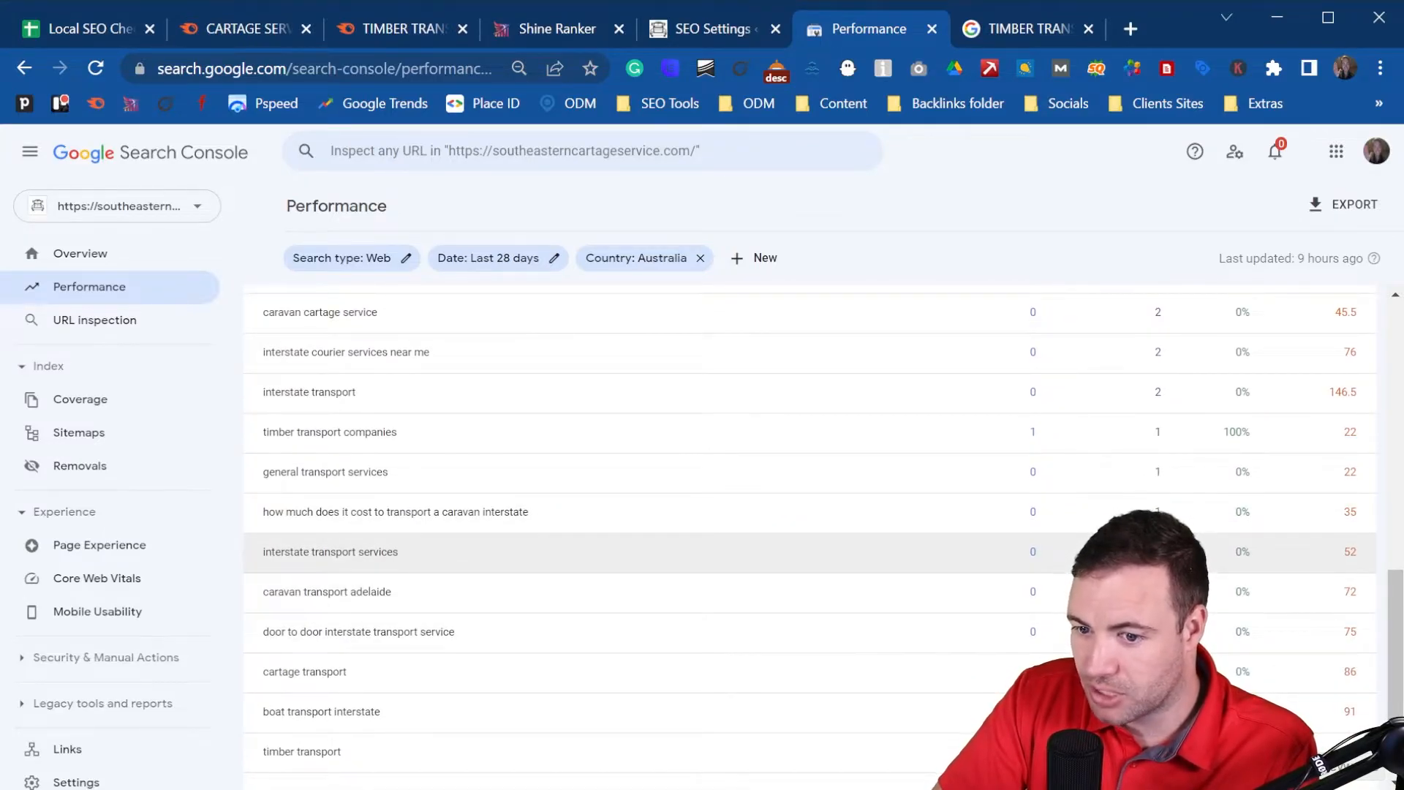
pyautogui.scroll(-1, 1046, 562)
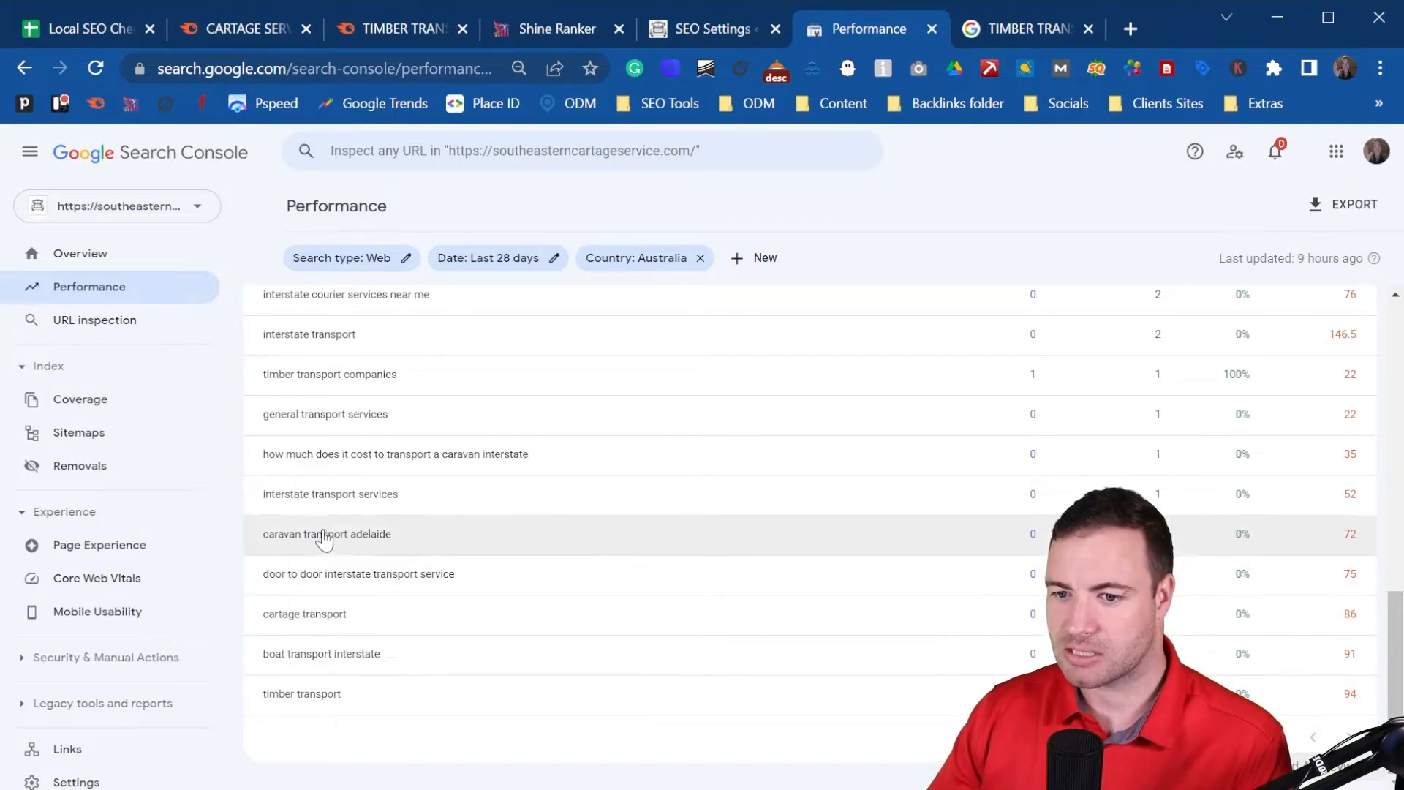
pyautogui.scroll(2, 714, 502)
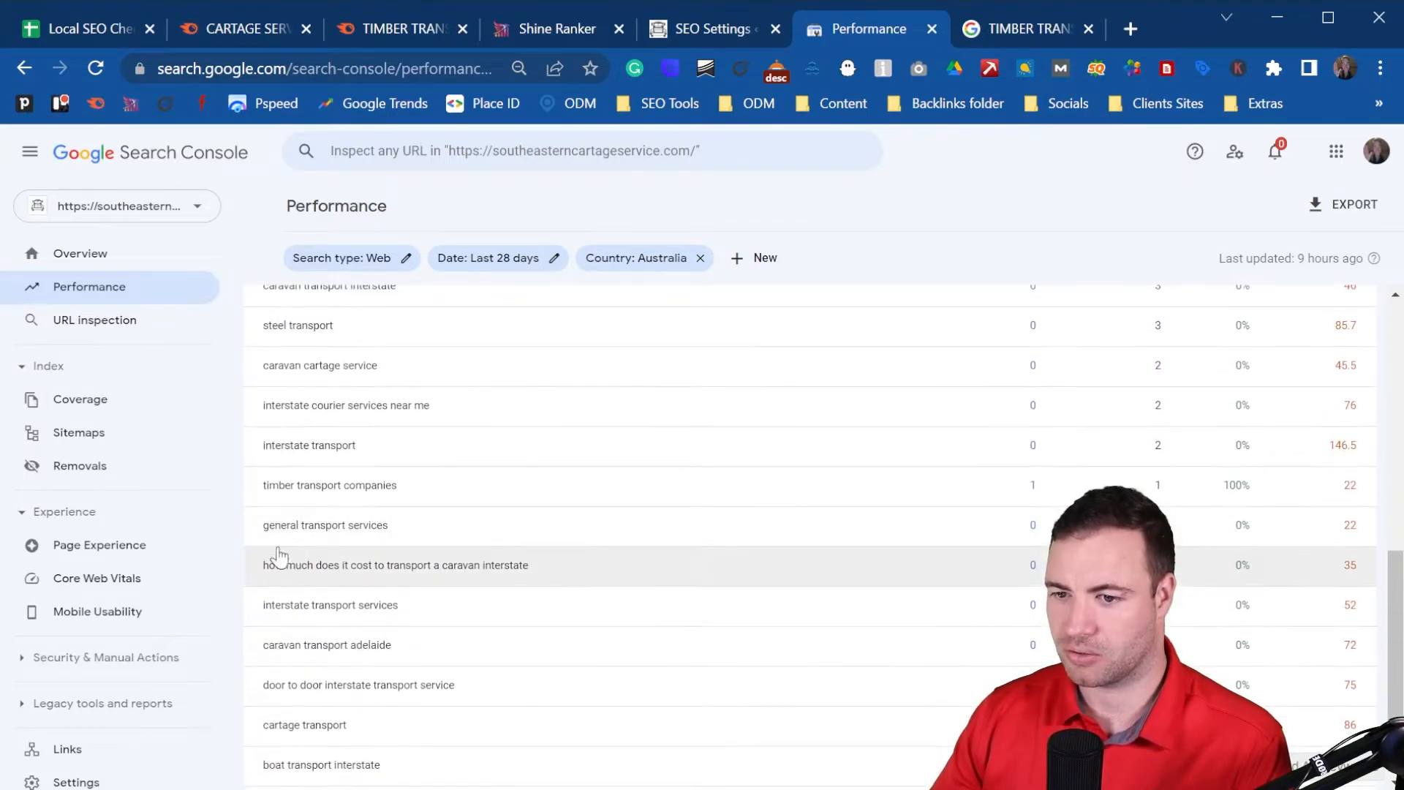
pyautogui.scroll(3, 425, 526)
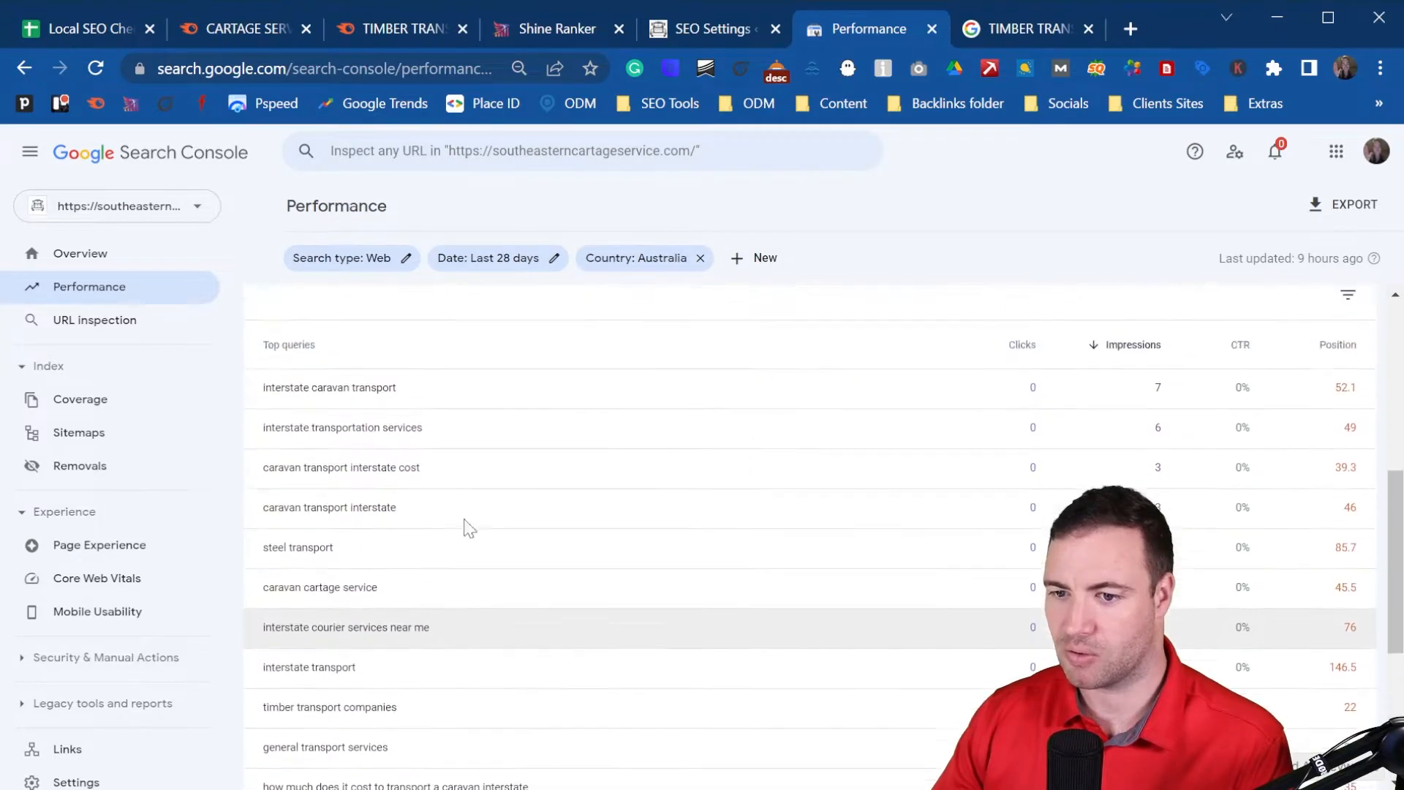
pyautogui.scroll(2, 482, 534)
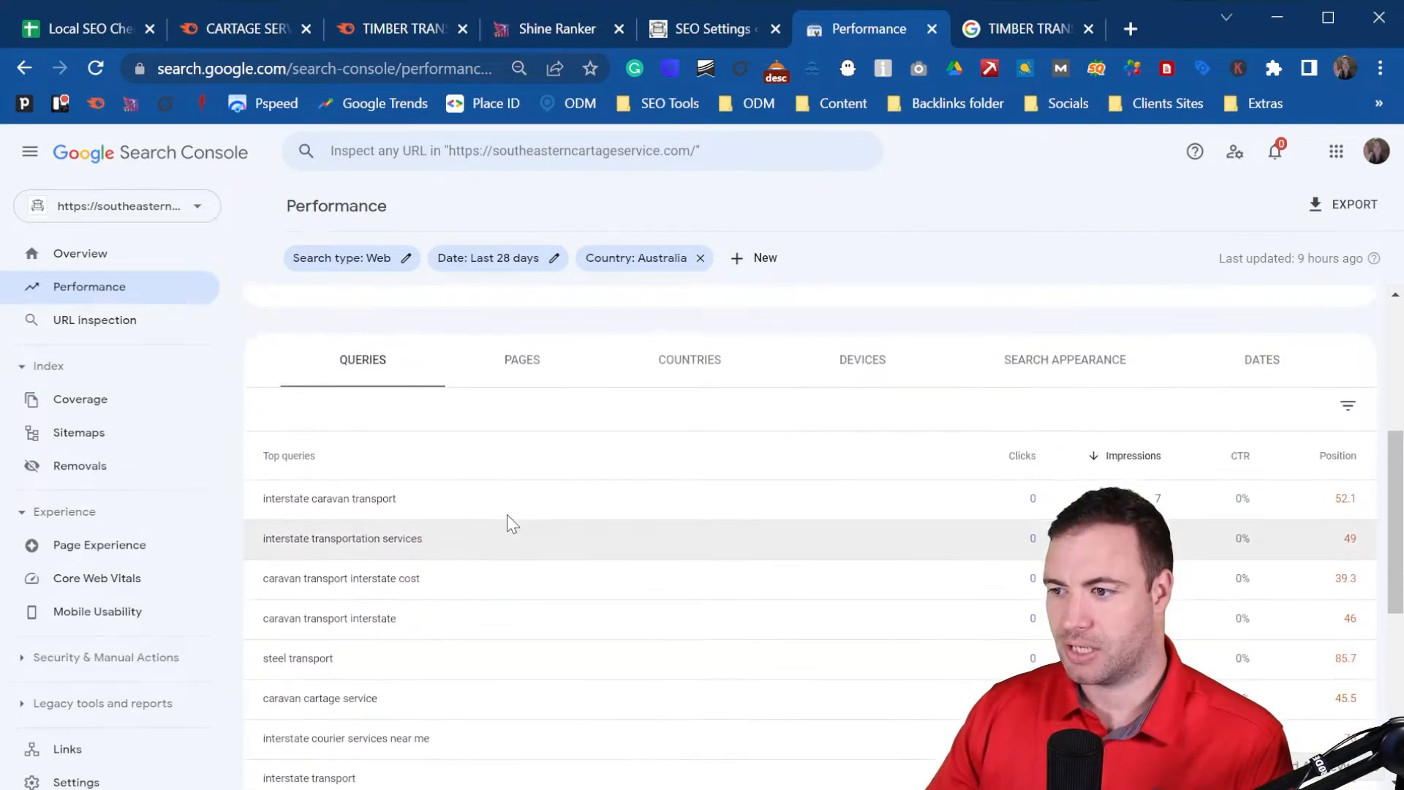
pyautogui.scroll(-1, 809, 498)
pyautogui.scroll(-1, 809, 500)
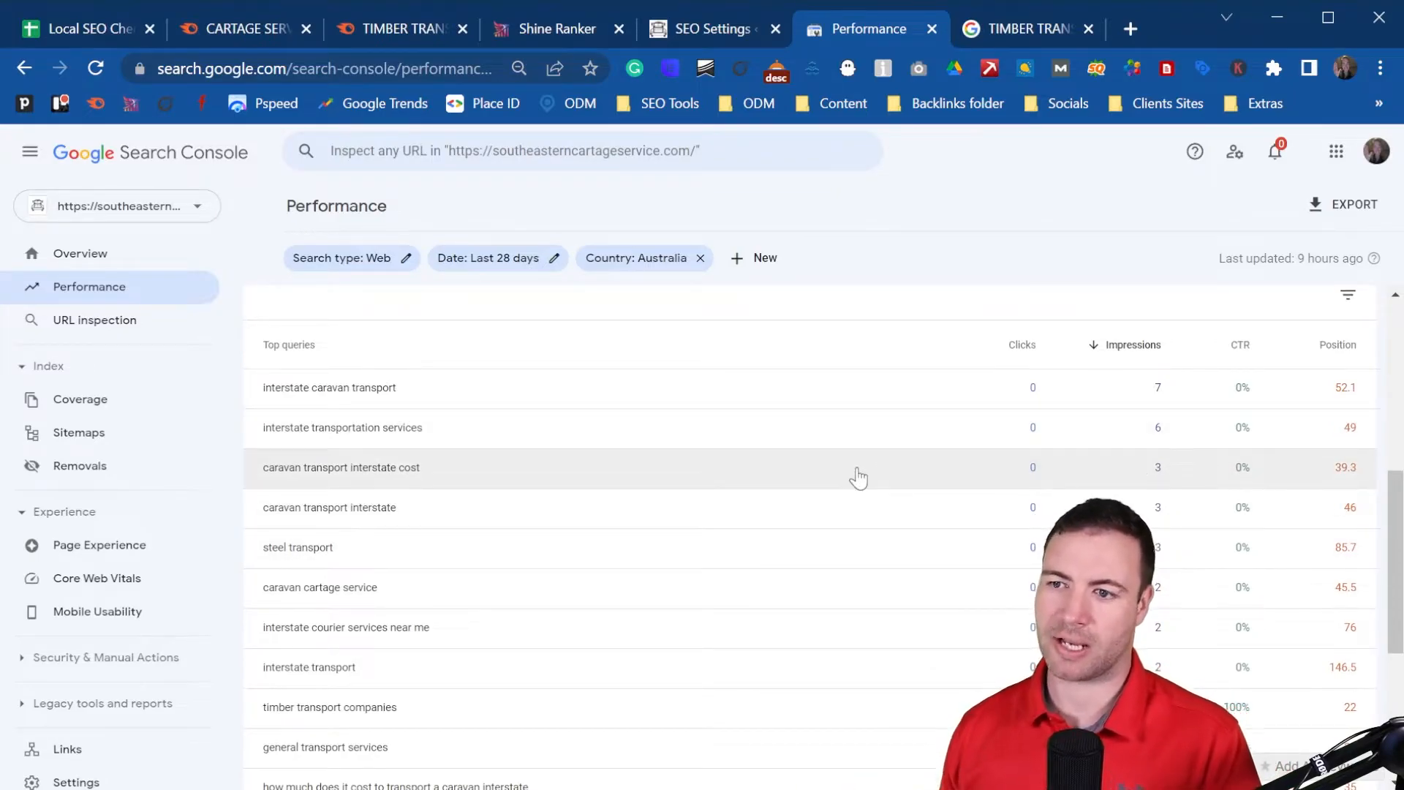
pyautogui.scroll(5, 689, 439)
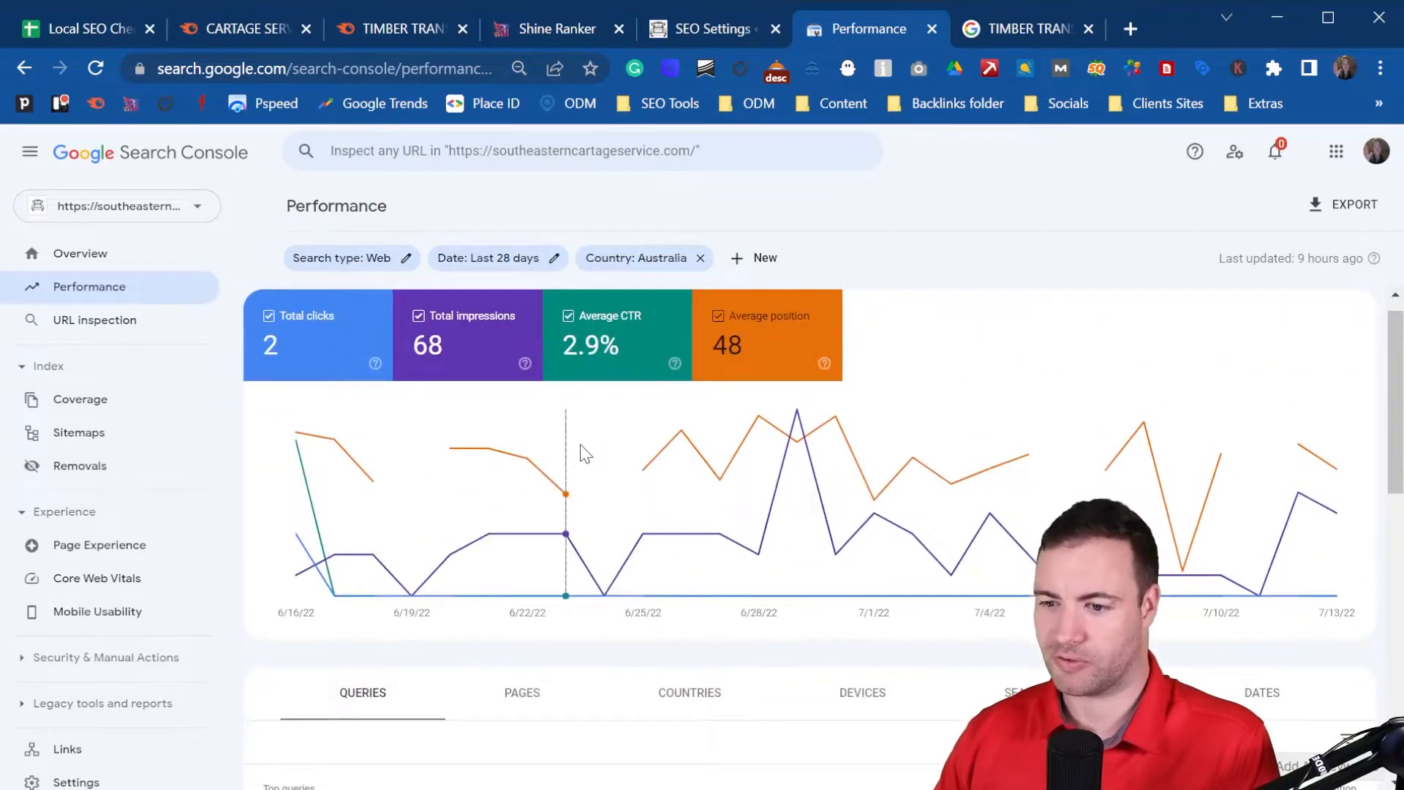
pyautogui.scroll(-2, 585, 454)
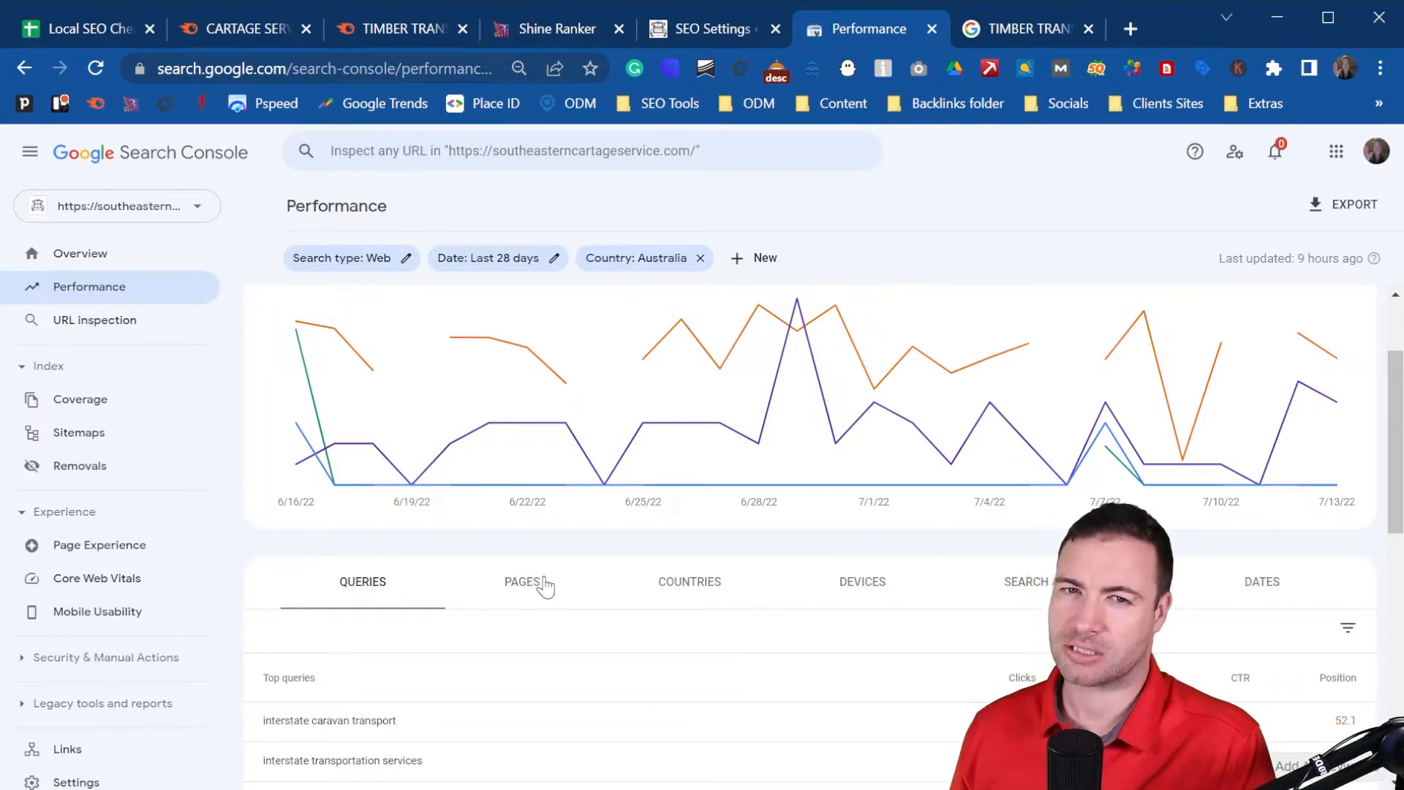
pyautogui.scroll(-6, 541, 680)
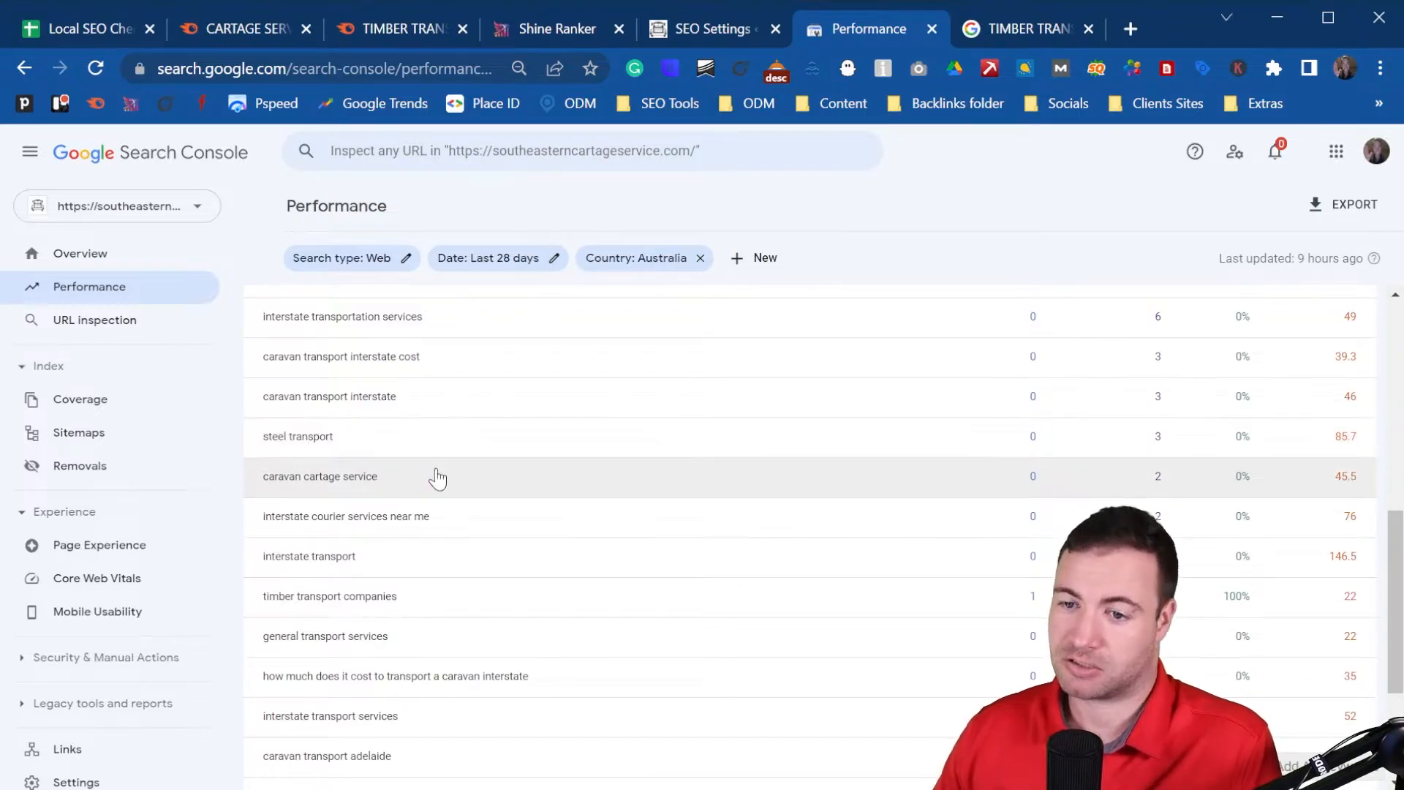
pyautogui.click(240, 23)
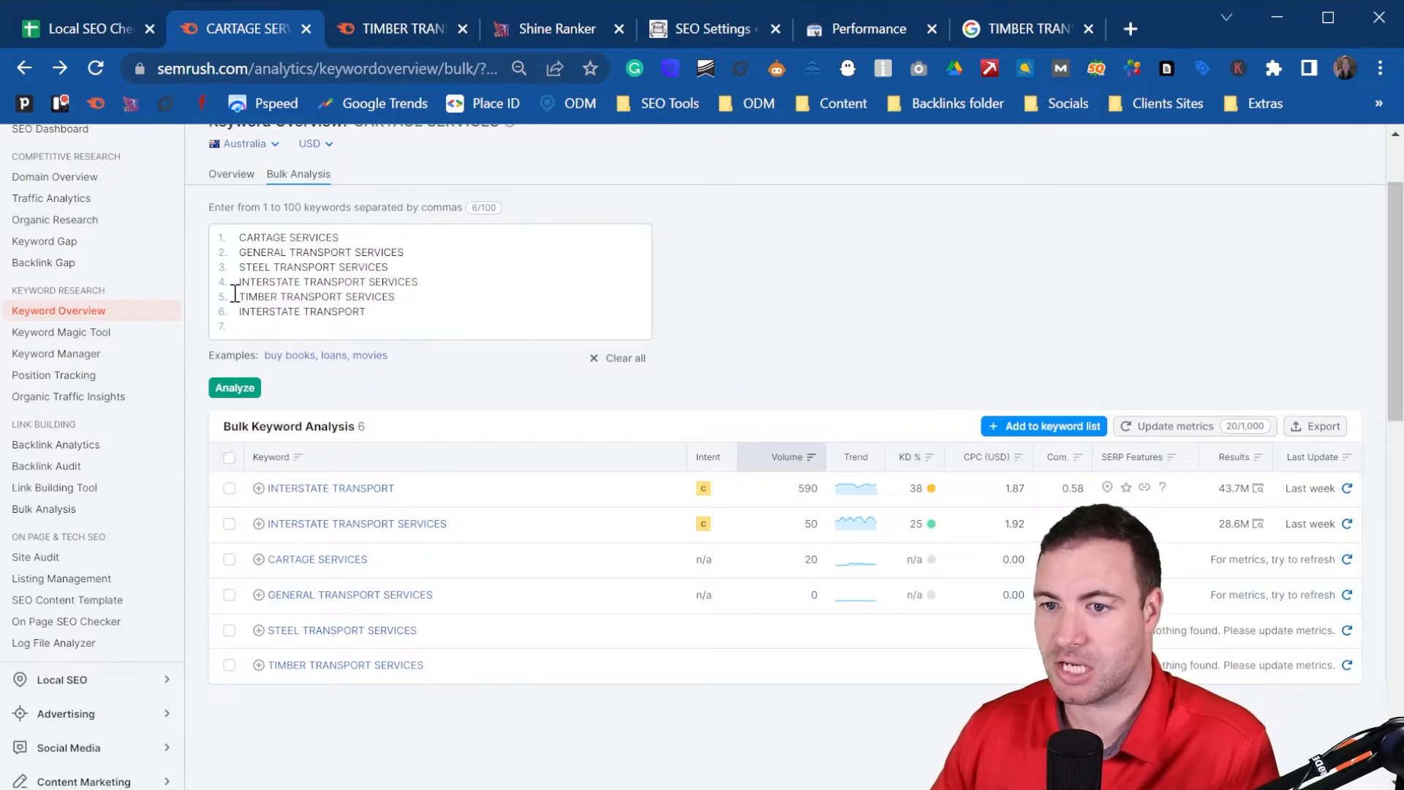
# - Add STEEL TRANSPORT to the bulk keyword list and analyze the list again
pyautogui.moveTo(338, 266); pyautogui.dragTo(272, 268)
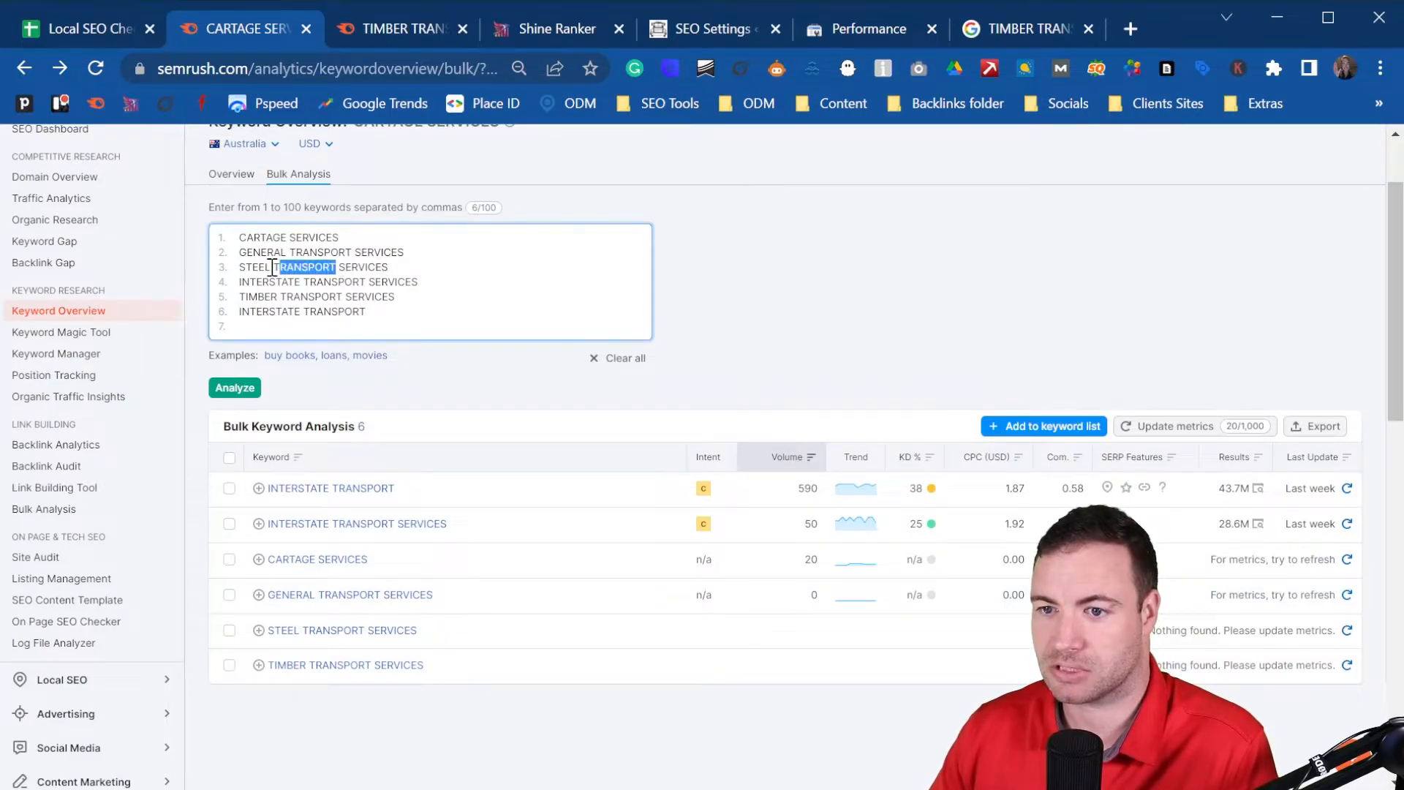
pyautogui.hotkey('ctrl', 'c')
pyautogui.click(241, 326)
pyautogui.hotkey('ctrl', 'v')
pyautogui.press('Return')
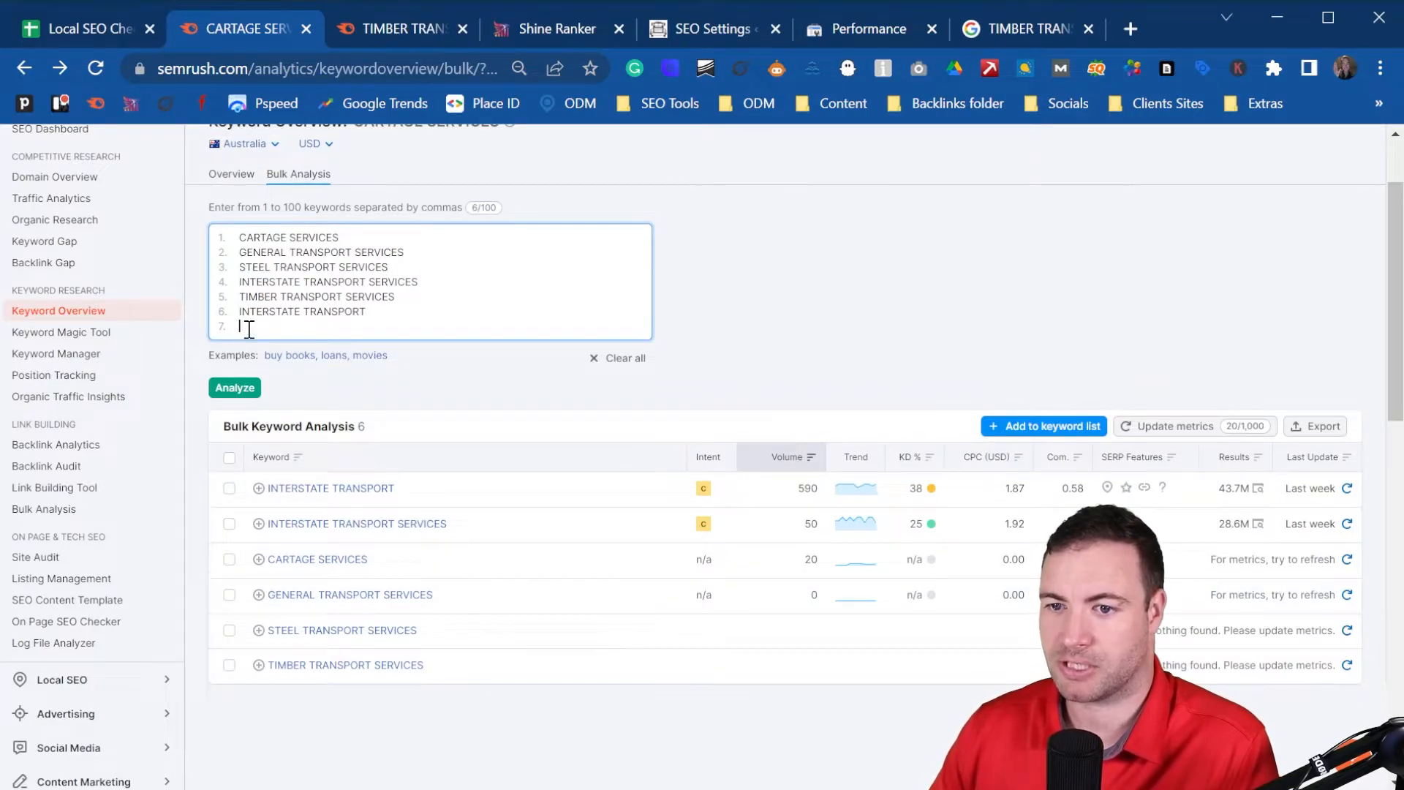
pyautogui.click(234, 402)
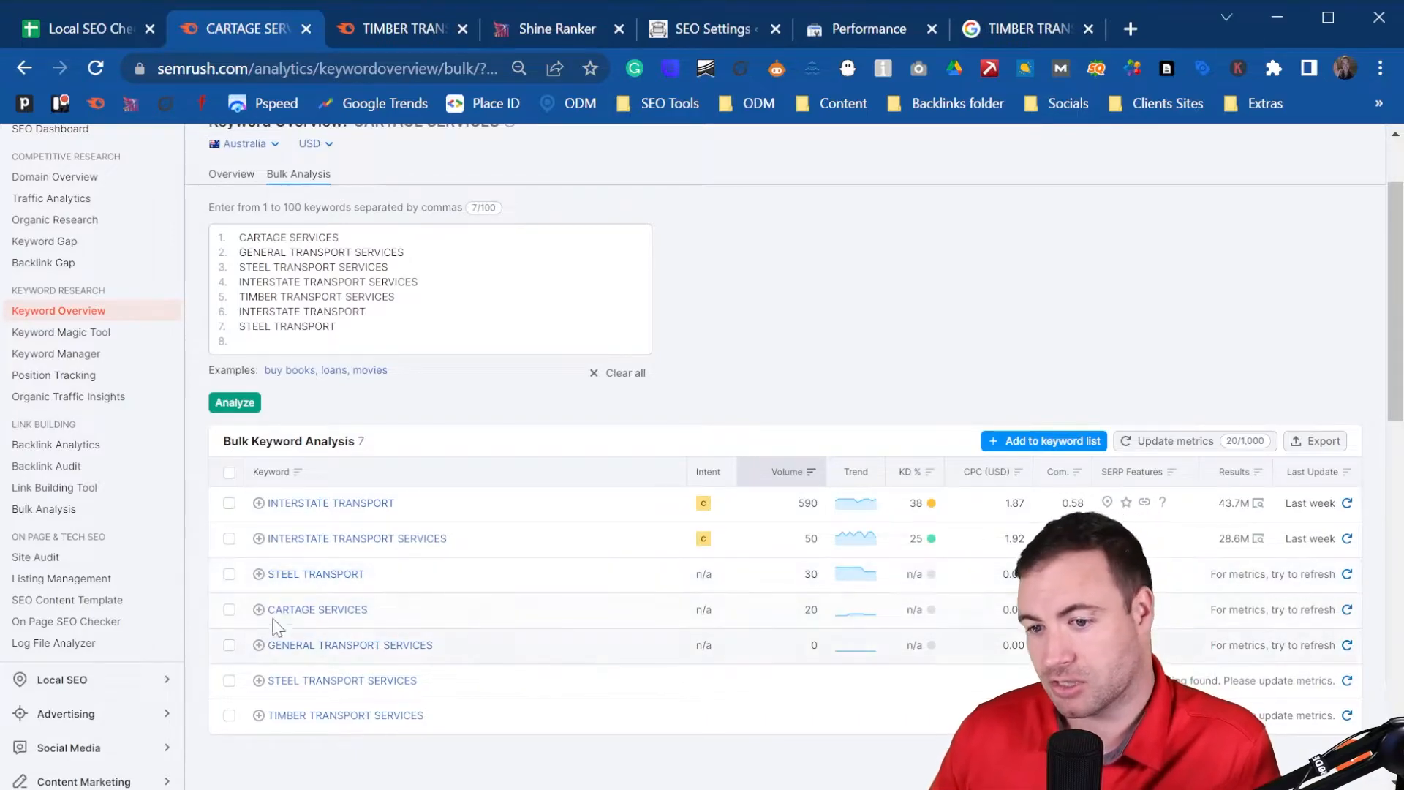
# - Open the Keyword Overview for STEEL TRANSPORT in a new tab and update the metrics for its SERP analysis
pyautogui.keyDown('ctrl'); pyautogui.click(317, 574); pyautogui.keyUp('ctrl')
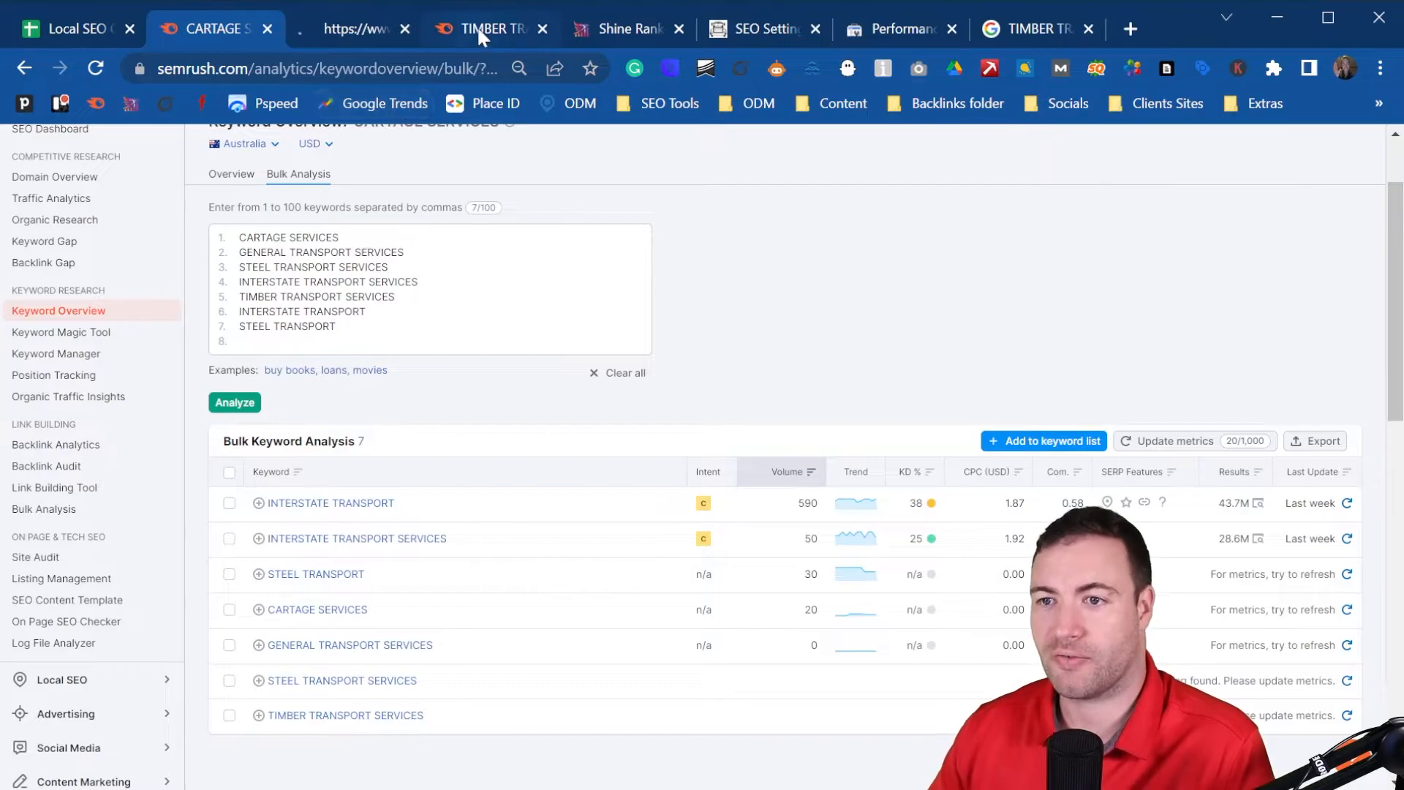
pyautogui.click(354, 27)
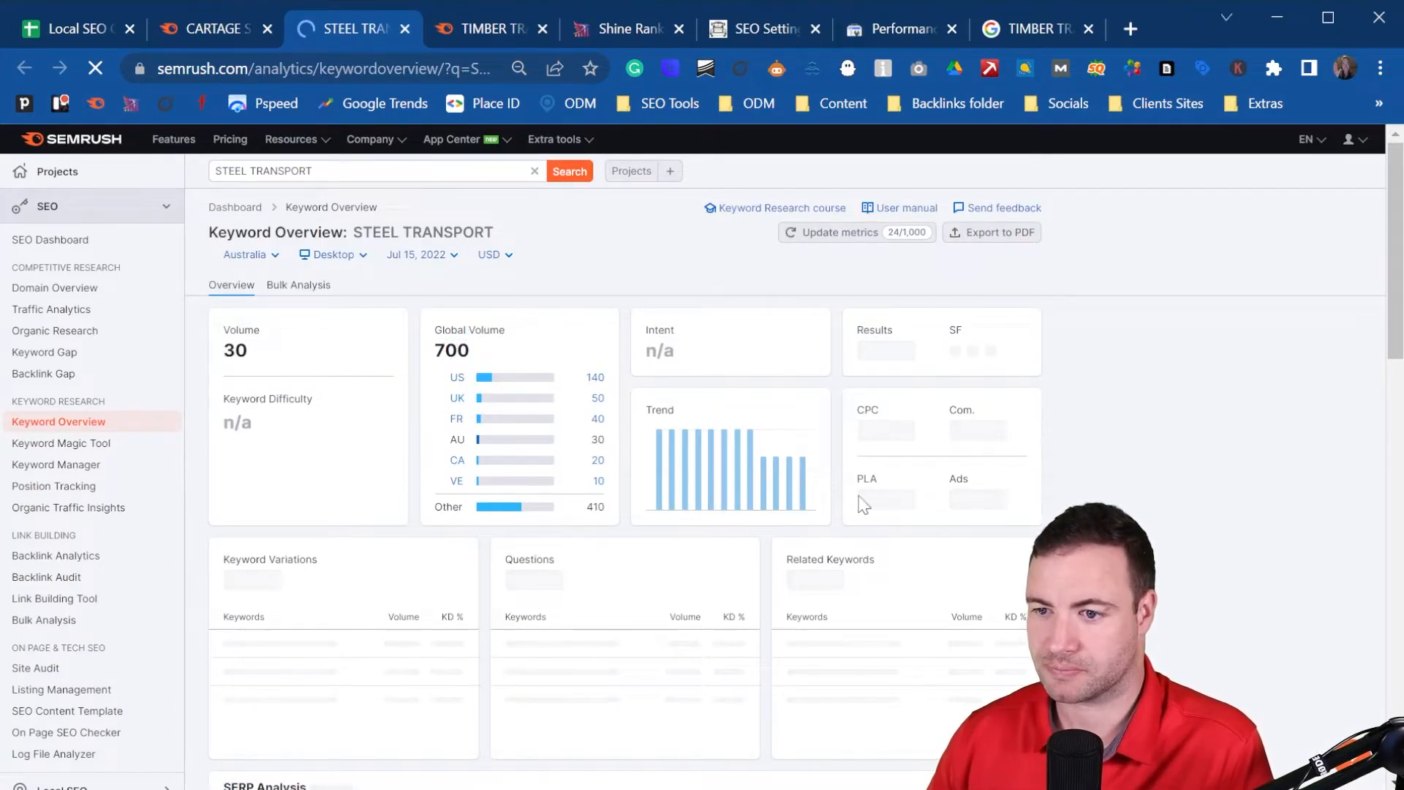
pyautogui.scroll(-5, 1090, 457)
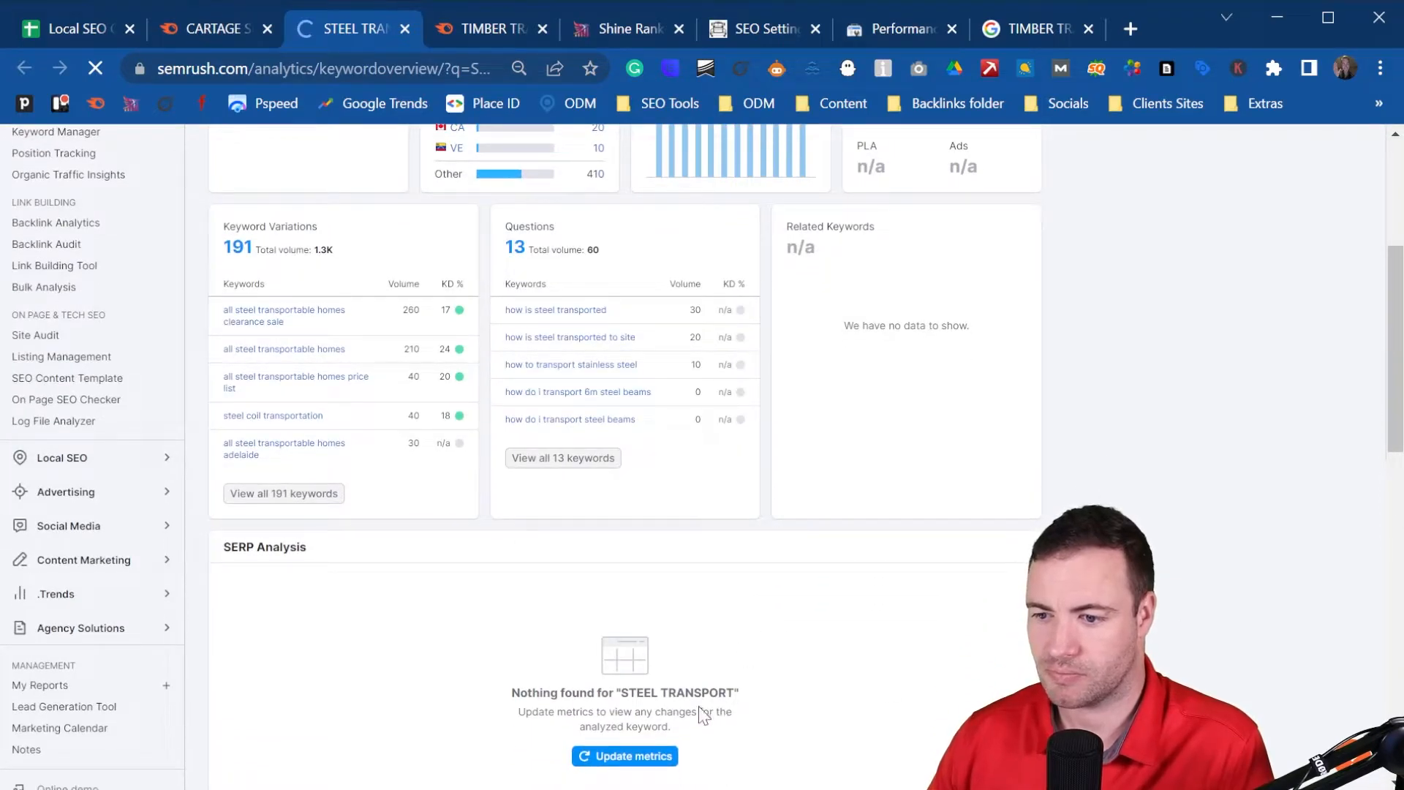
pyautogui.scroll(-7, 643, 761)
pyautogui.scroll(4, 634, 550)
pyautogui.click(638, 533)
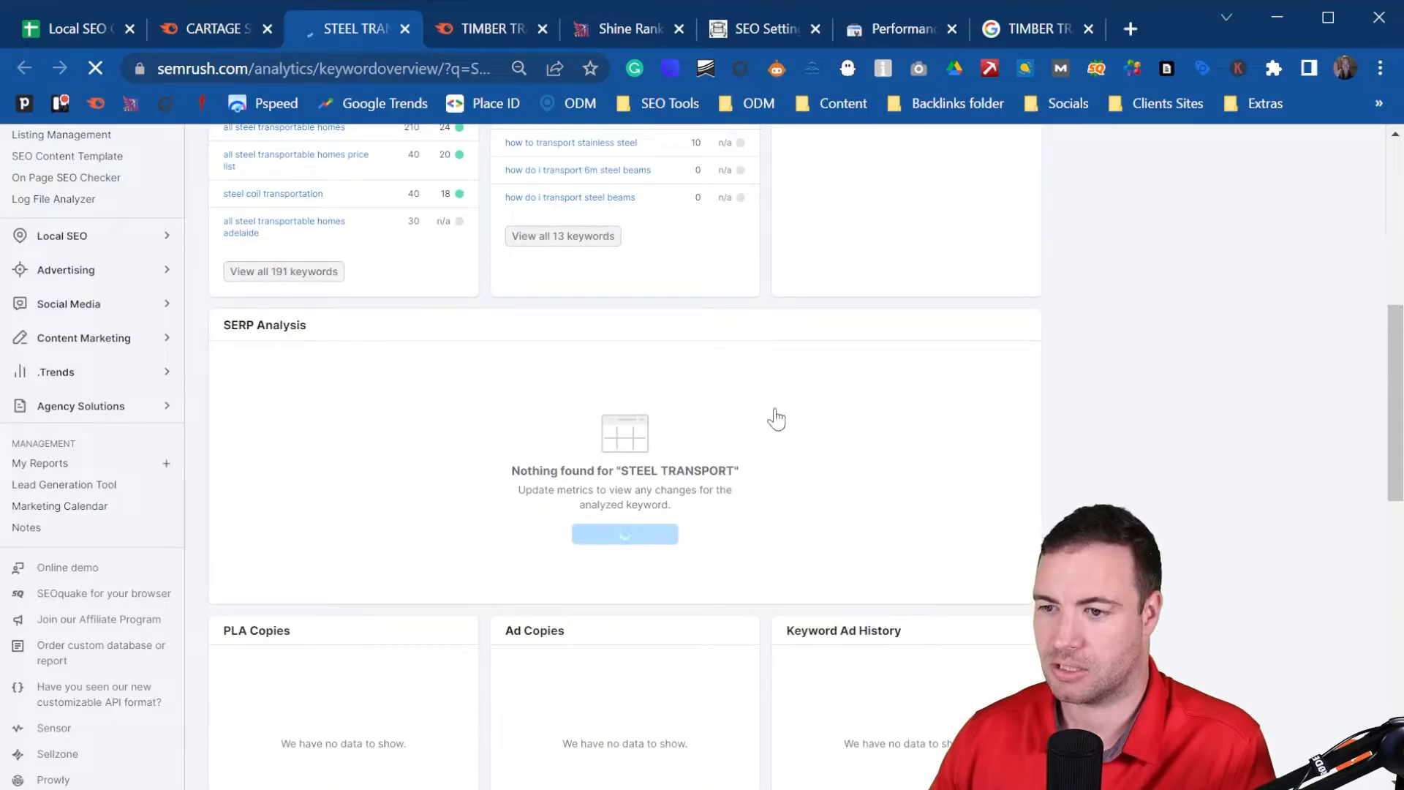
# - Switch to the Google results and search for STEEL TRANSPORT
pyautogui.click(1029, 28)
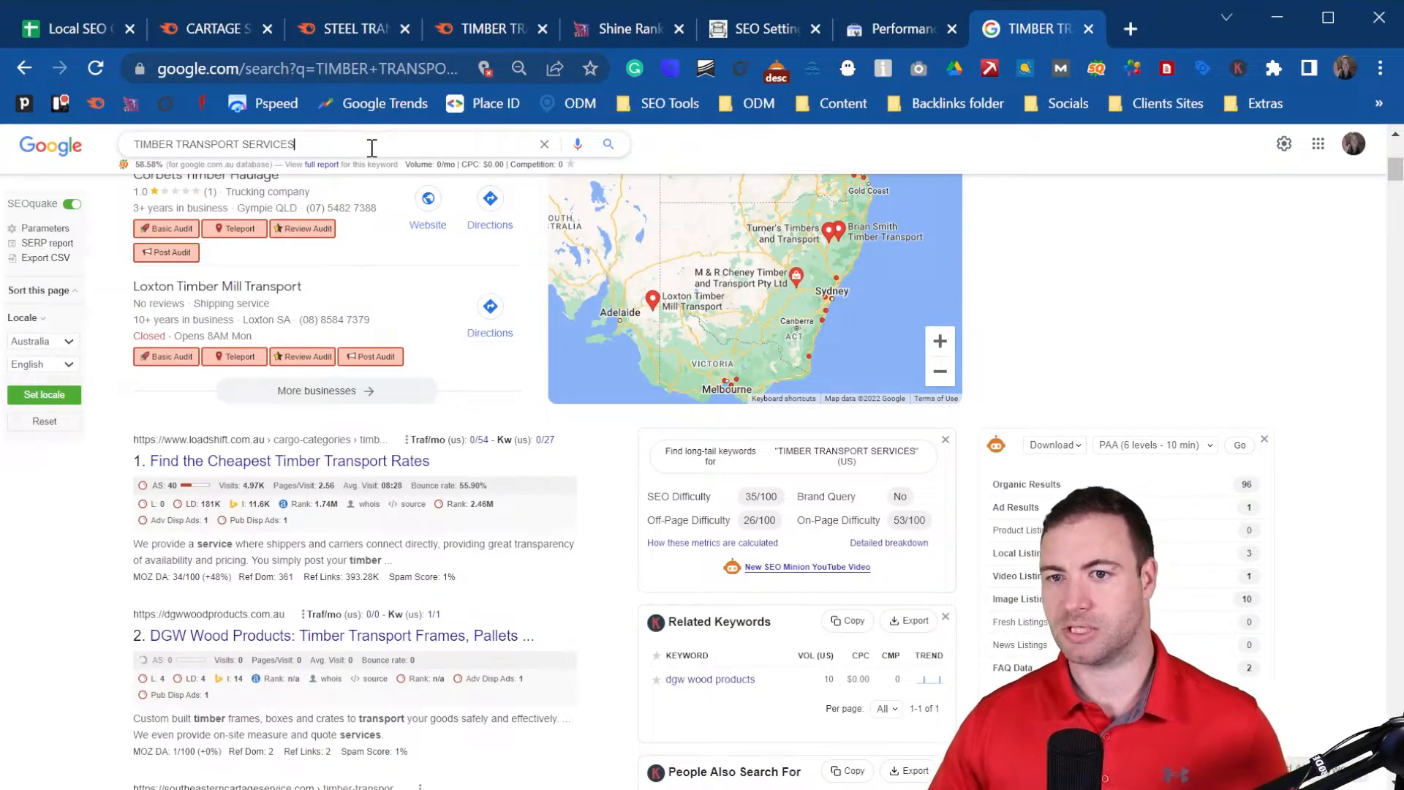
pyautogui.tripleClick(327, 141)
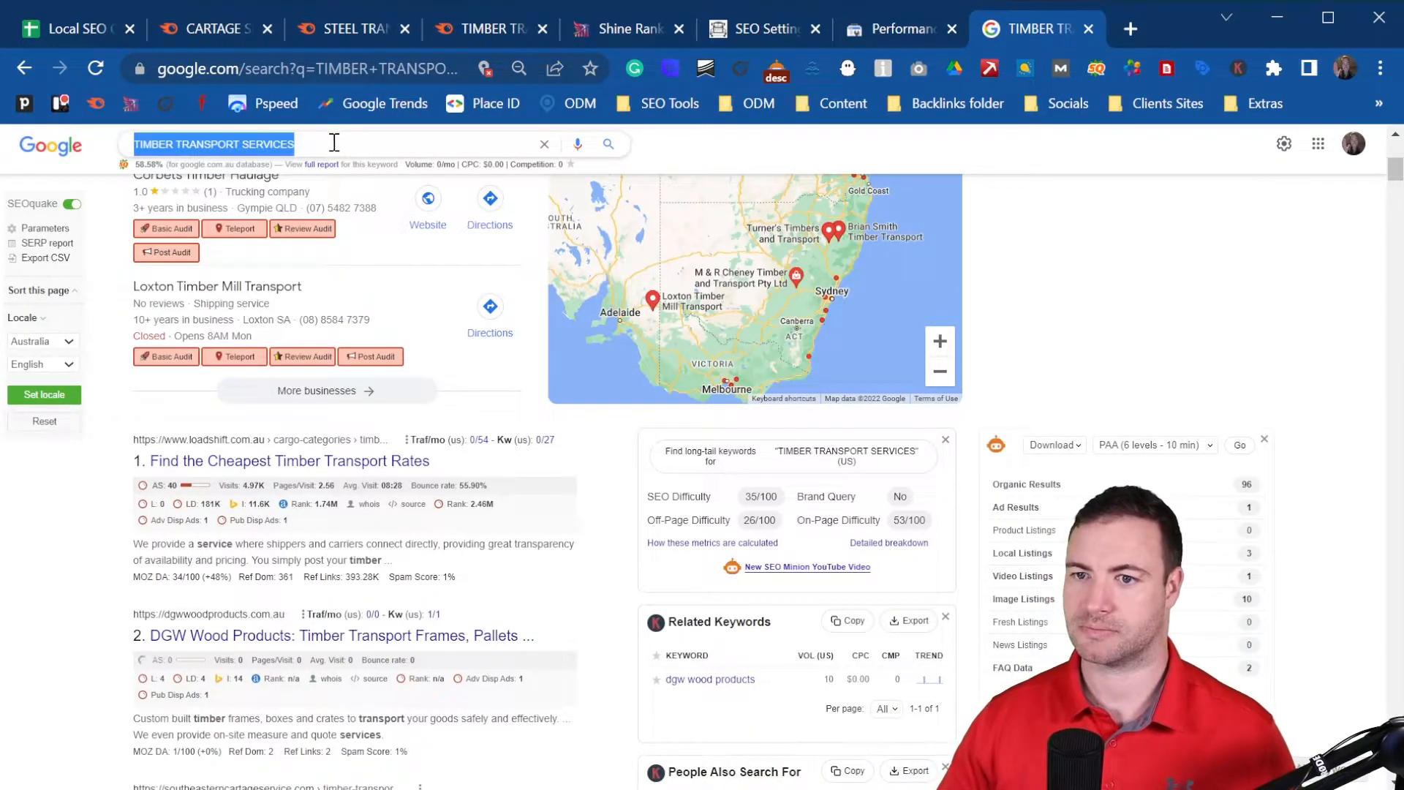
pyautogui.hotkey('ctrl', 'v')
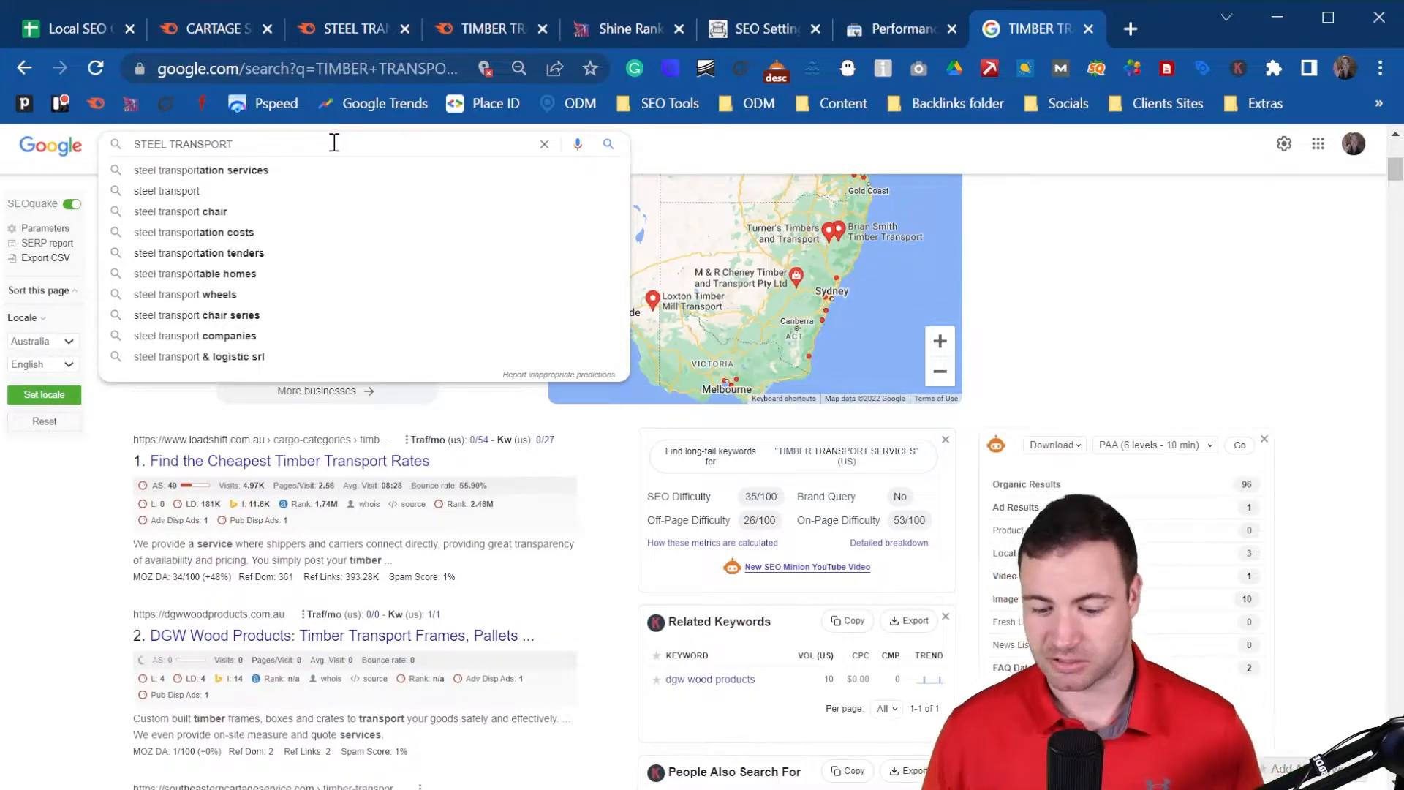
pyautogui.press('Return')
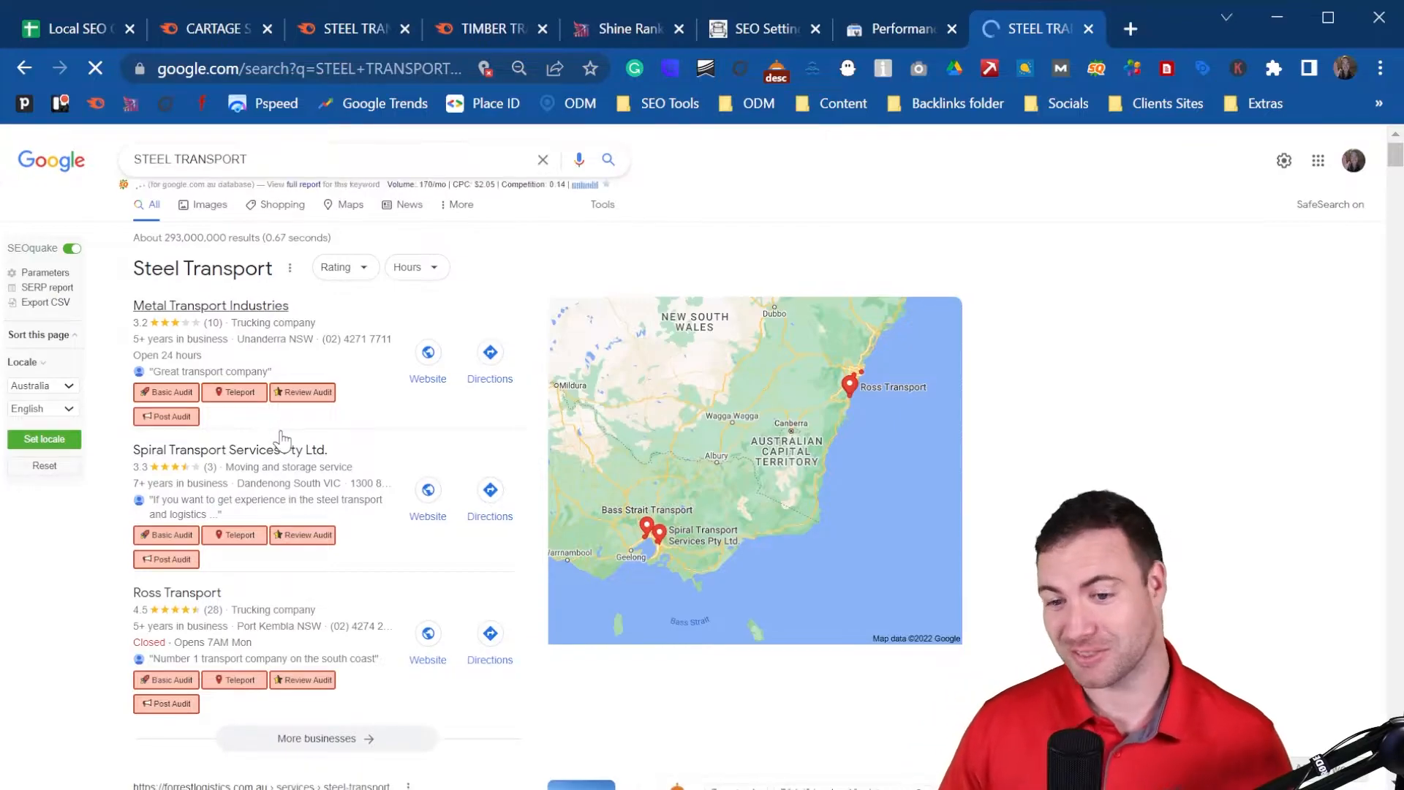
# - Examine the map listings and organic results for STEEL TRANSPORT, comparing the competing sites' authority and link metrics
pyautogui.scroll(-5, 336, 390)
pyautogui.scroll(-2, 292, 380)
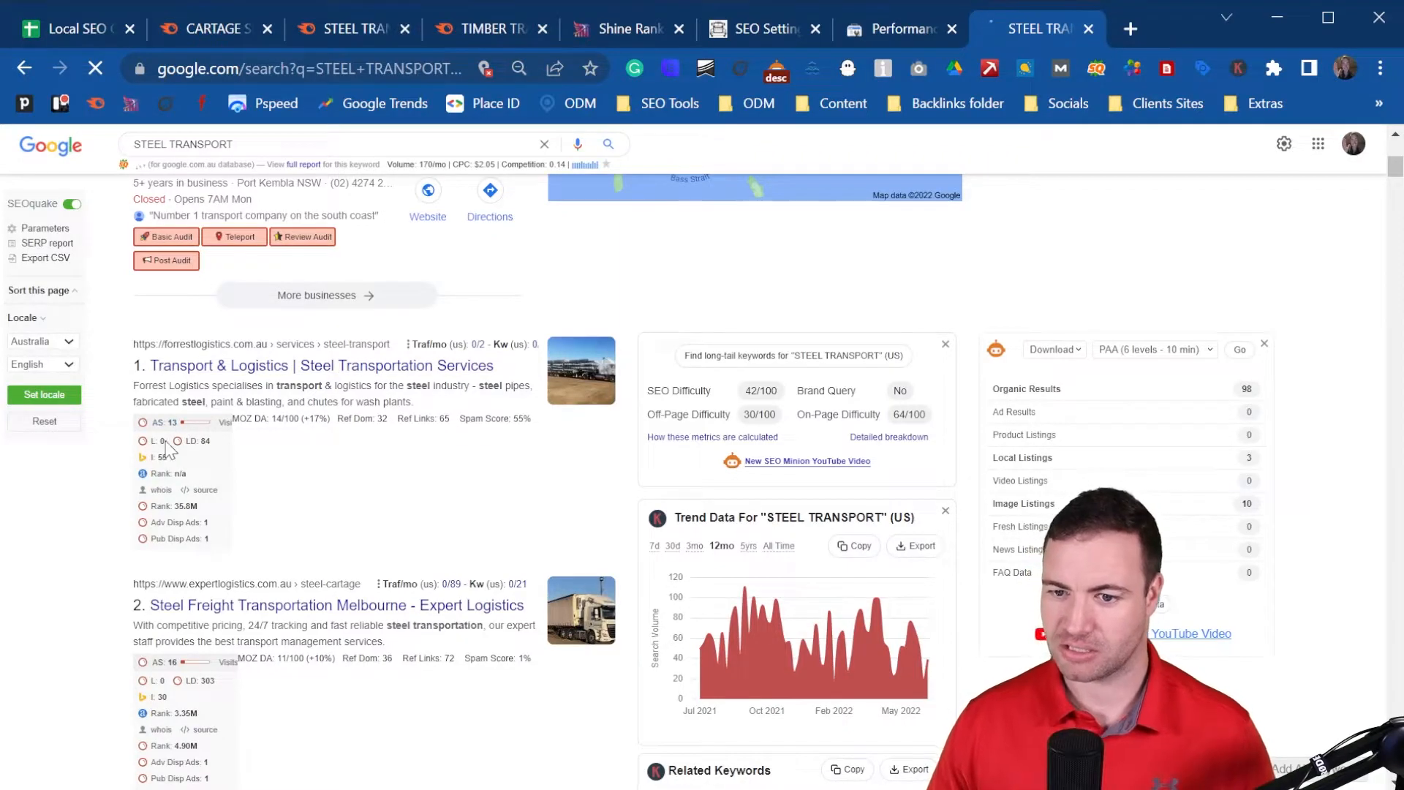
pyautogui.scroll(-3, 332, 415)
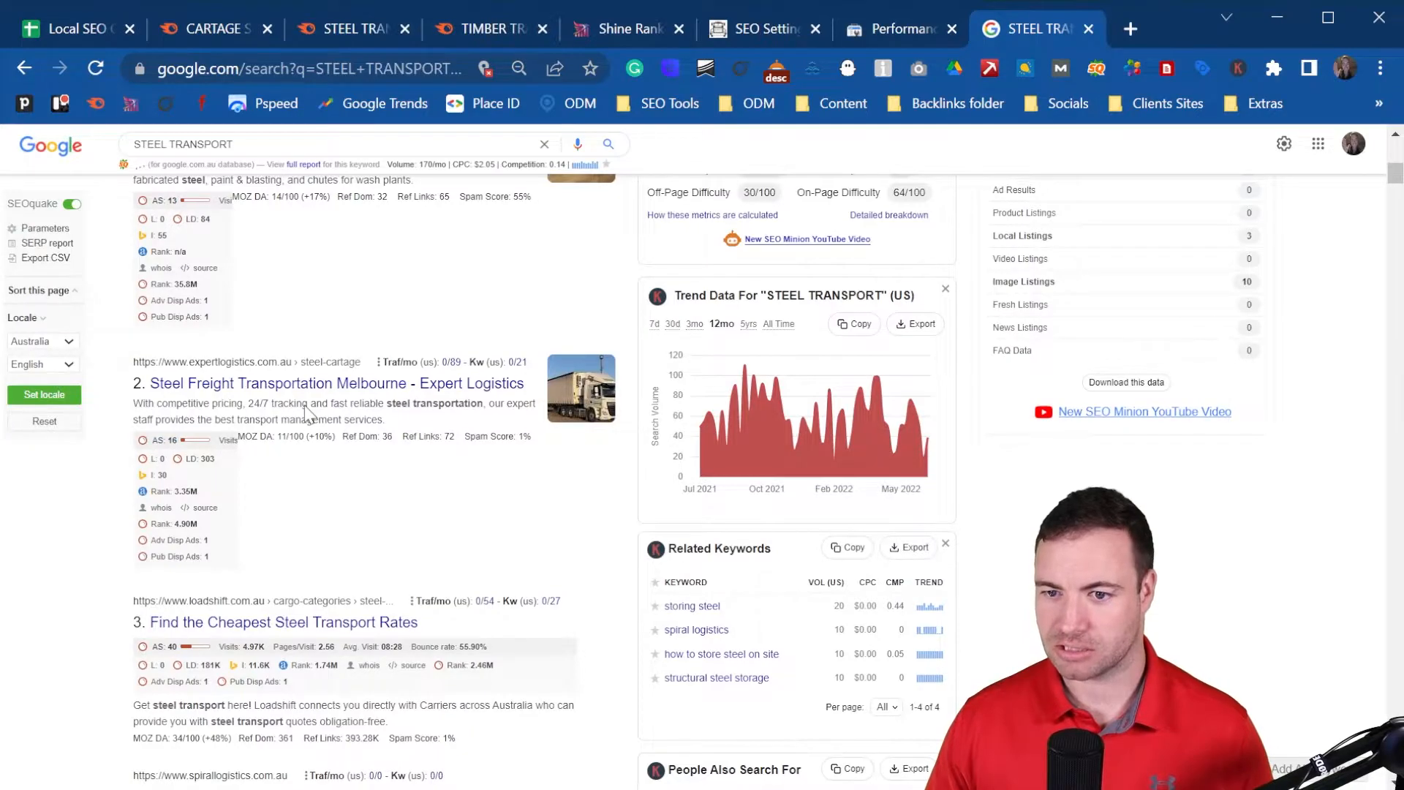
pyautogui.scroll(-2, 306, 412)
pyautogui.scroll(-4, 307, 413)
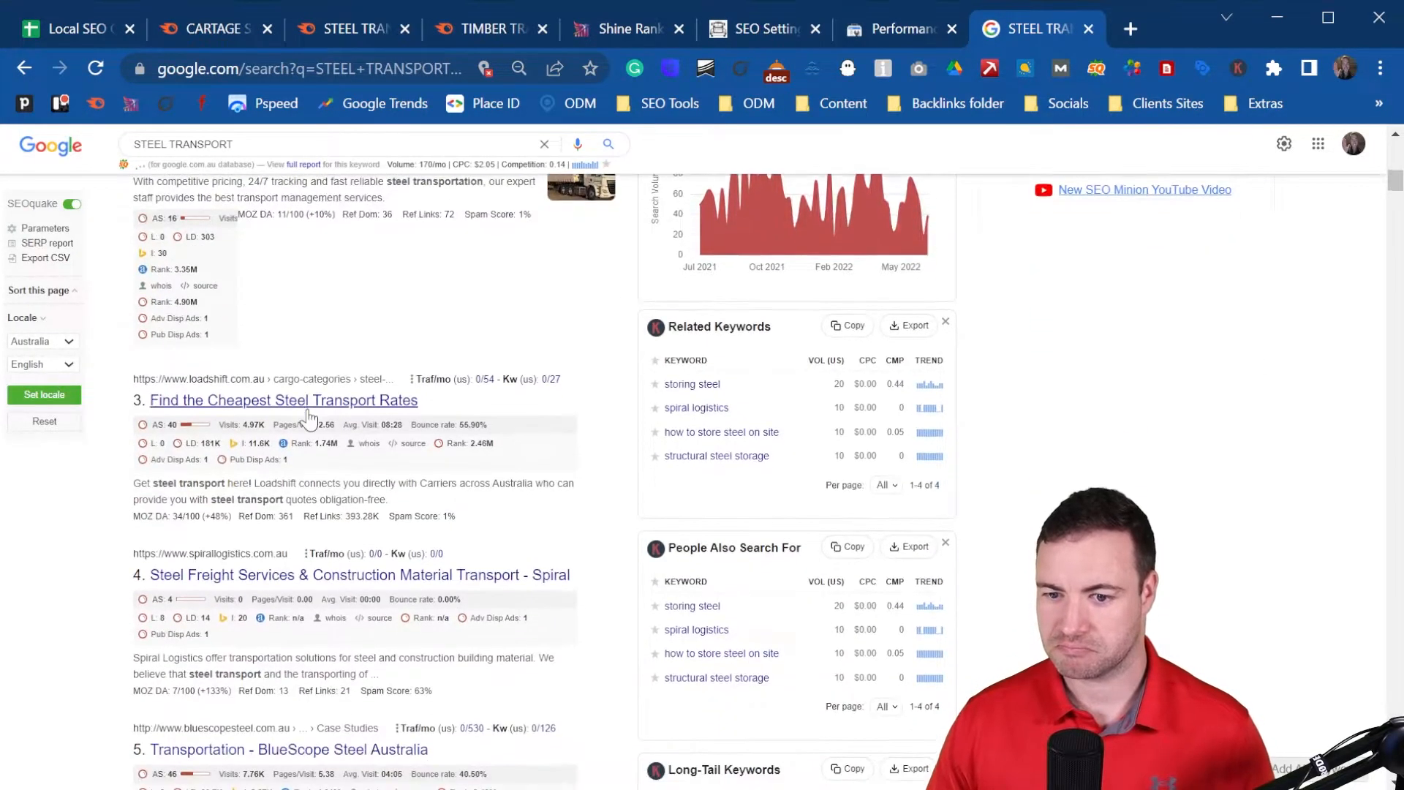
pyautogui.scroll(-3, 313, 419)
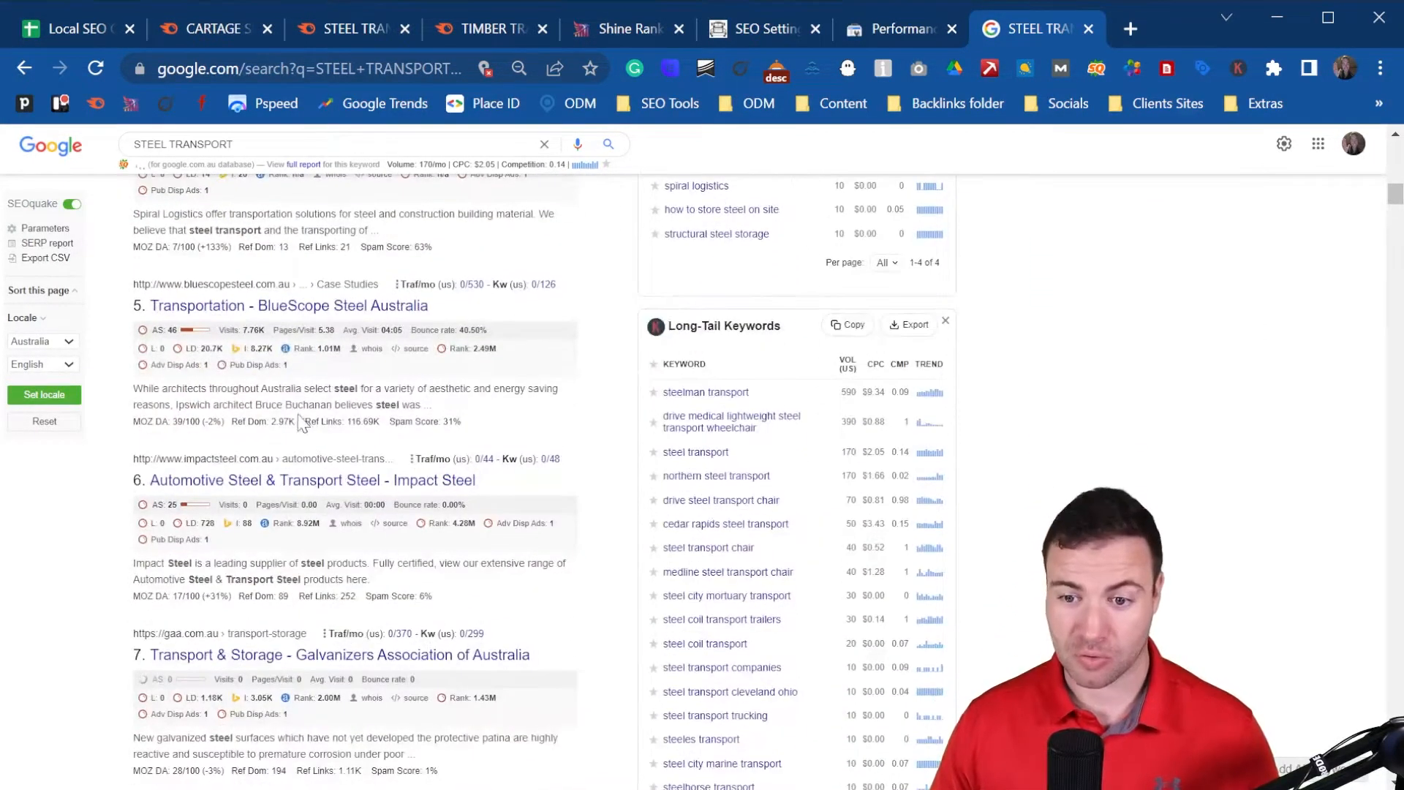
pyautogui.scroll(-5, 291, 404)
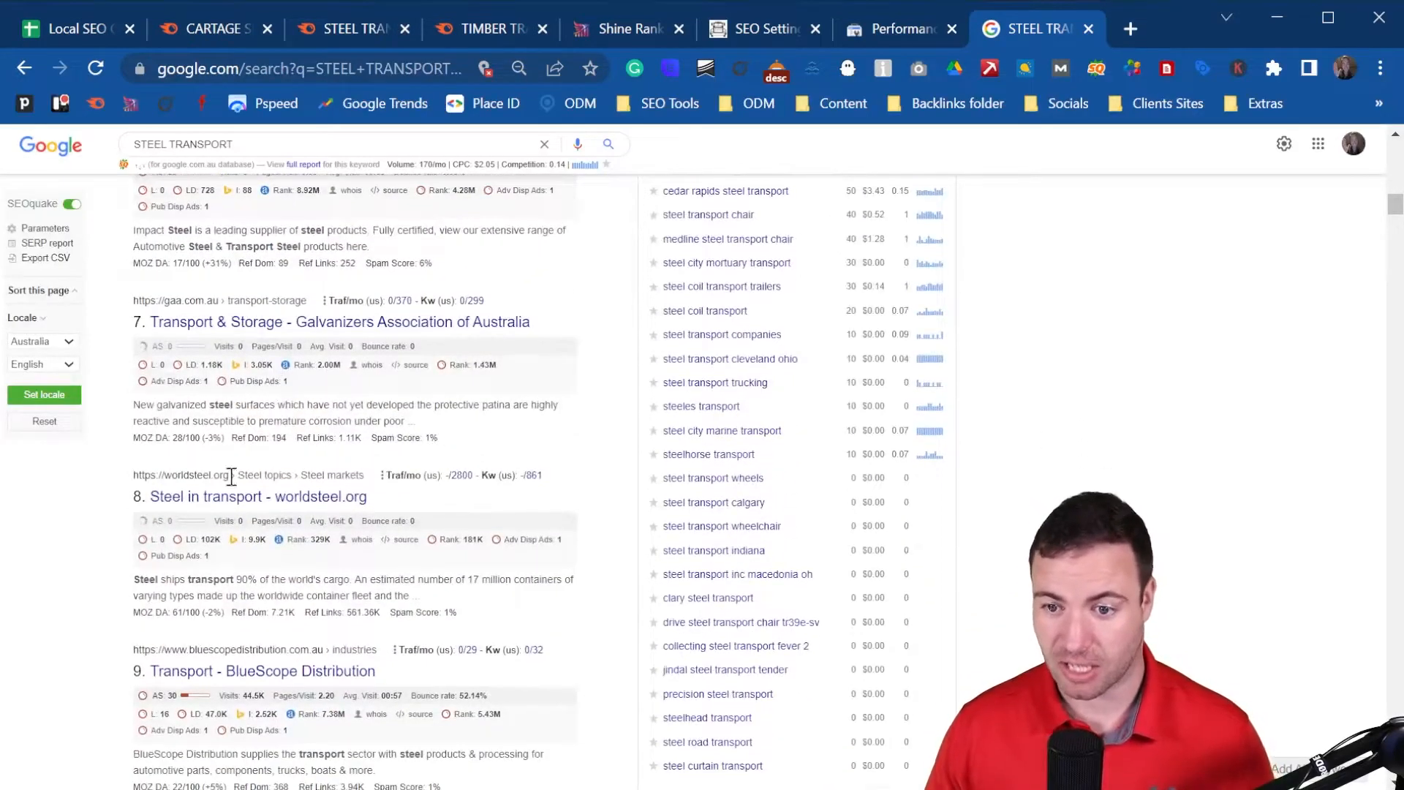
pyautogui.scroll(6, 329, 423)
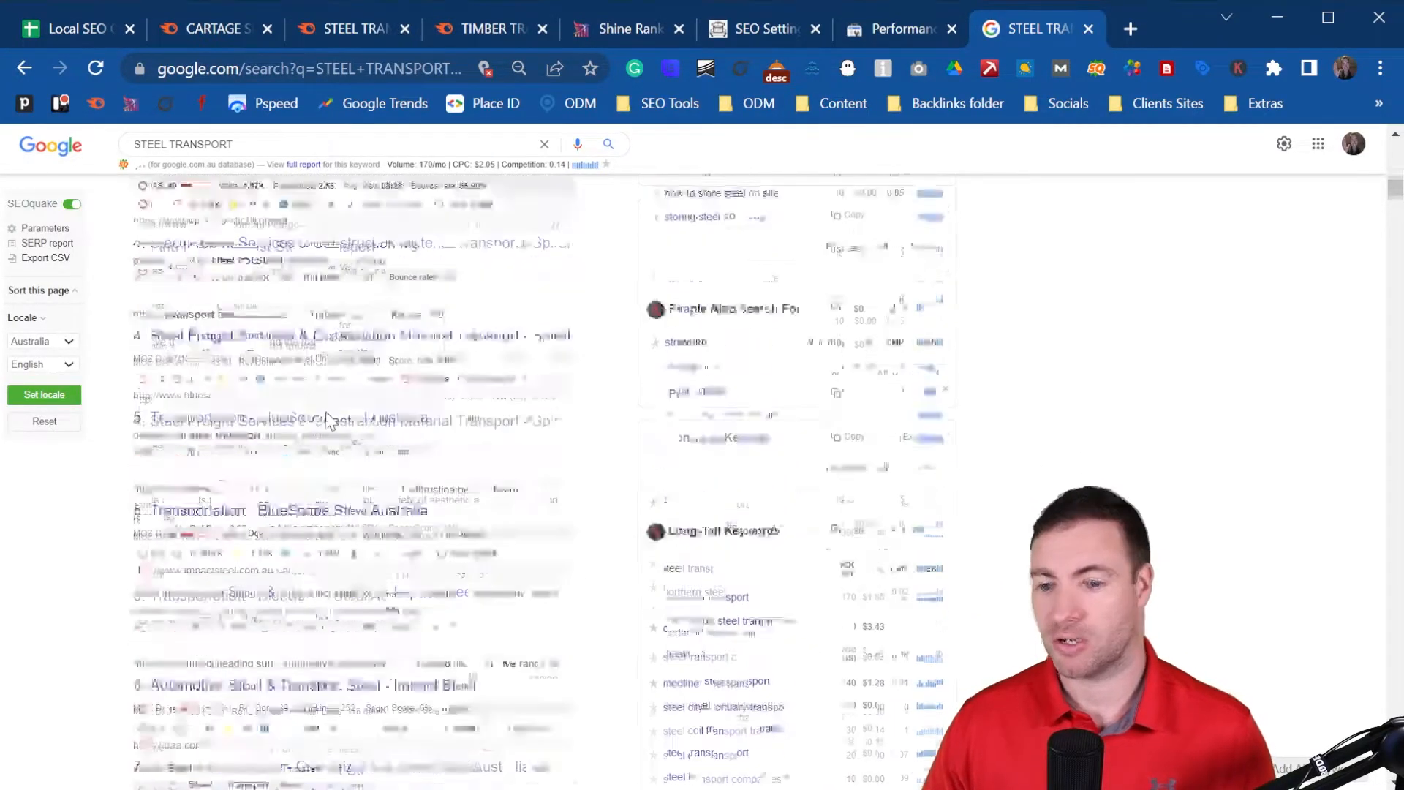
pyautogui.scroll(5, 326, 419)
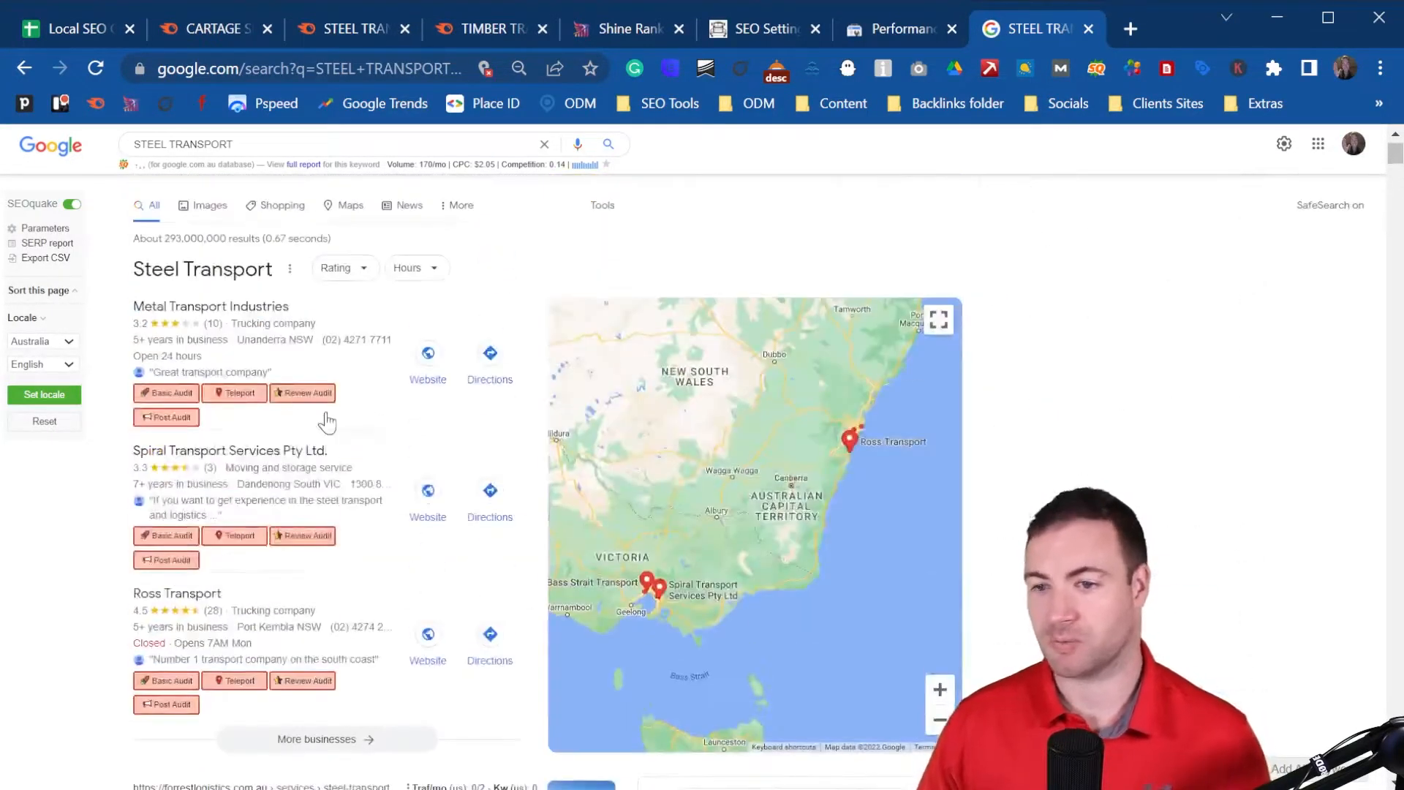
# - Switch to the Target Keywords sheet of the Local SEO Checklist and shorten the row 20 keyword to TIMBER TRANSPORT
pyautogui.click(73, 26)
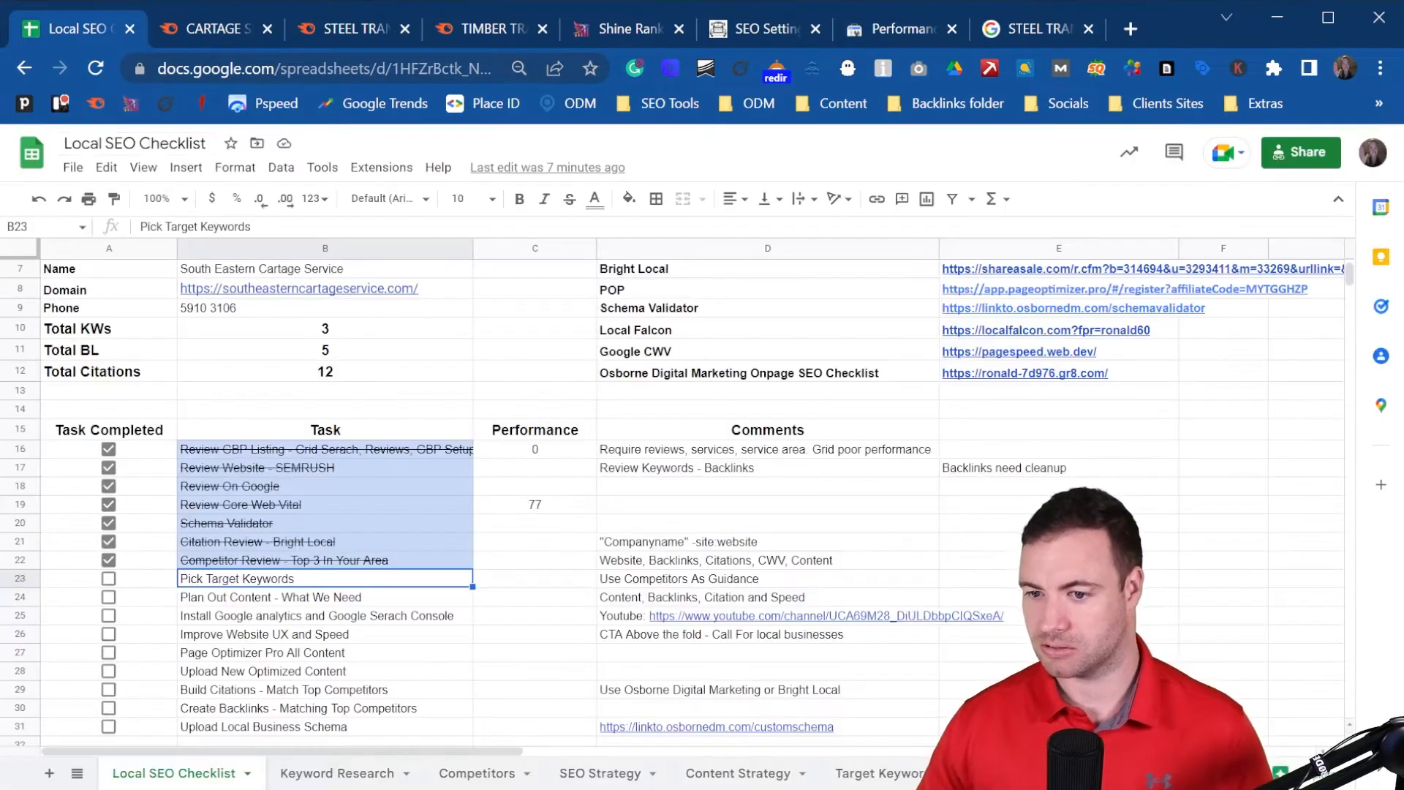
pyautogui.click(881, 774)
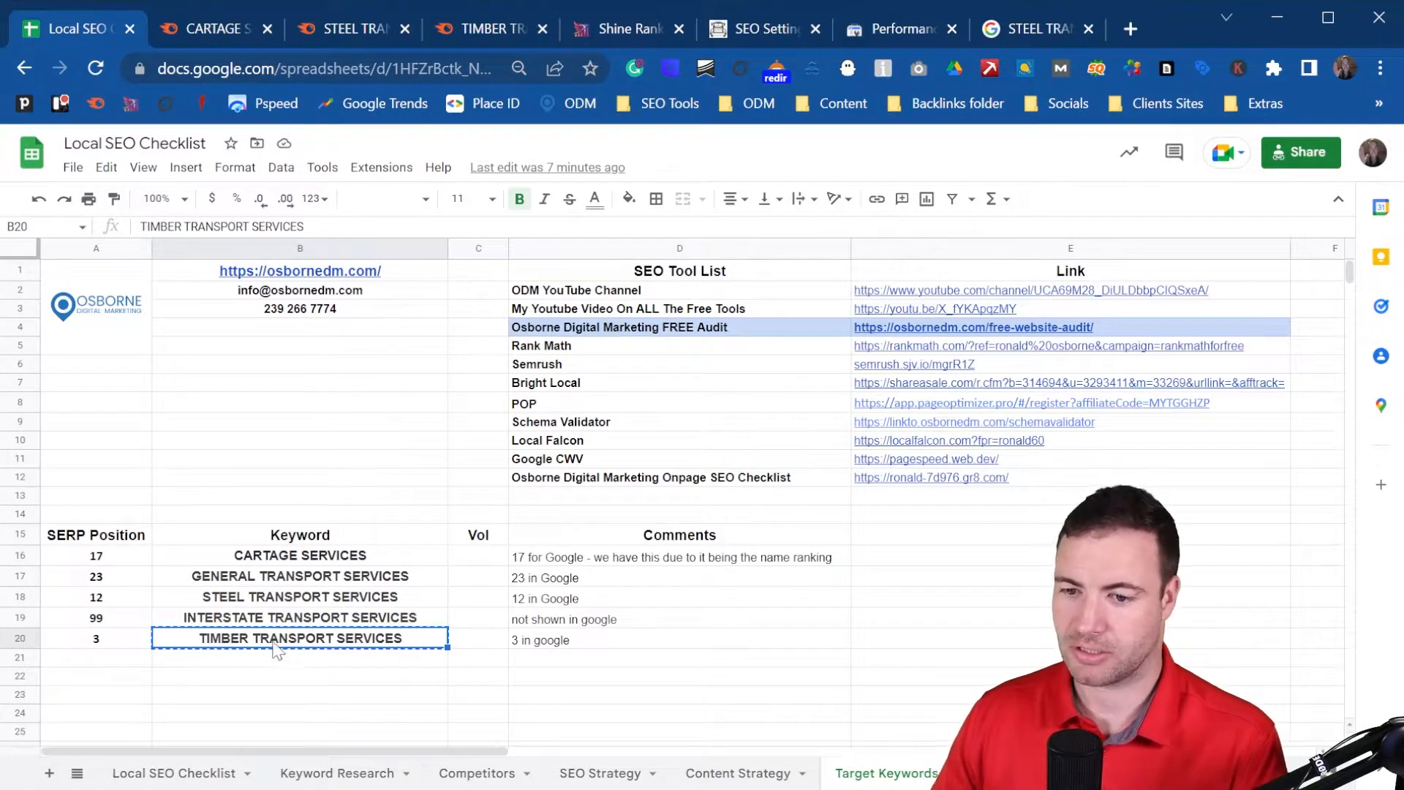
pyautogui.doubleClick(409, 638)
pyautogui.moveTo(412, 638); pyautogui.dragTo(345, 638)
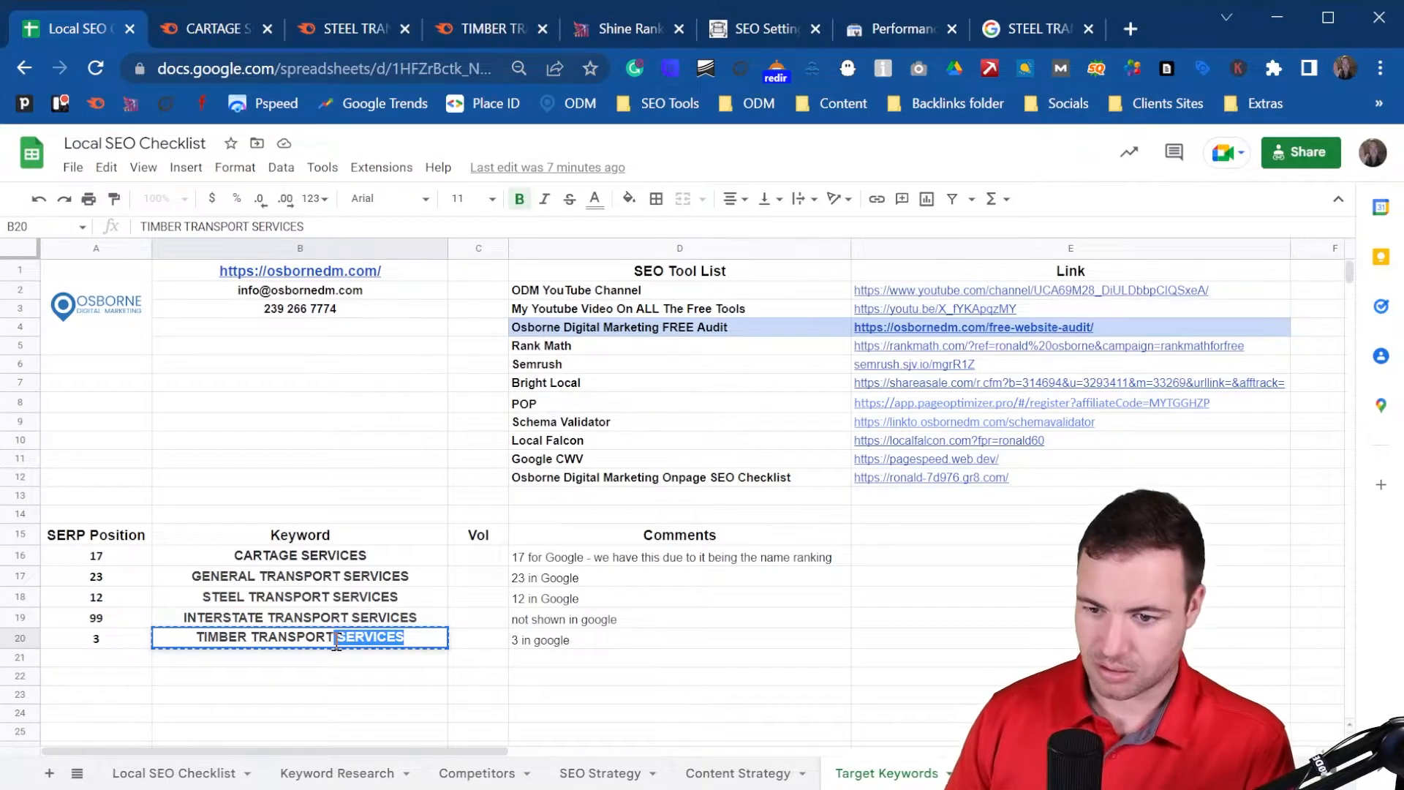
pyautogui.press('BackSpace')
pyautogui.press('Return')
pyautogui.click(389, 638)
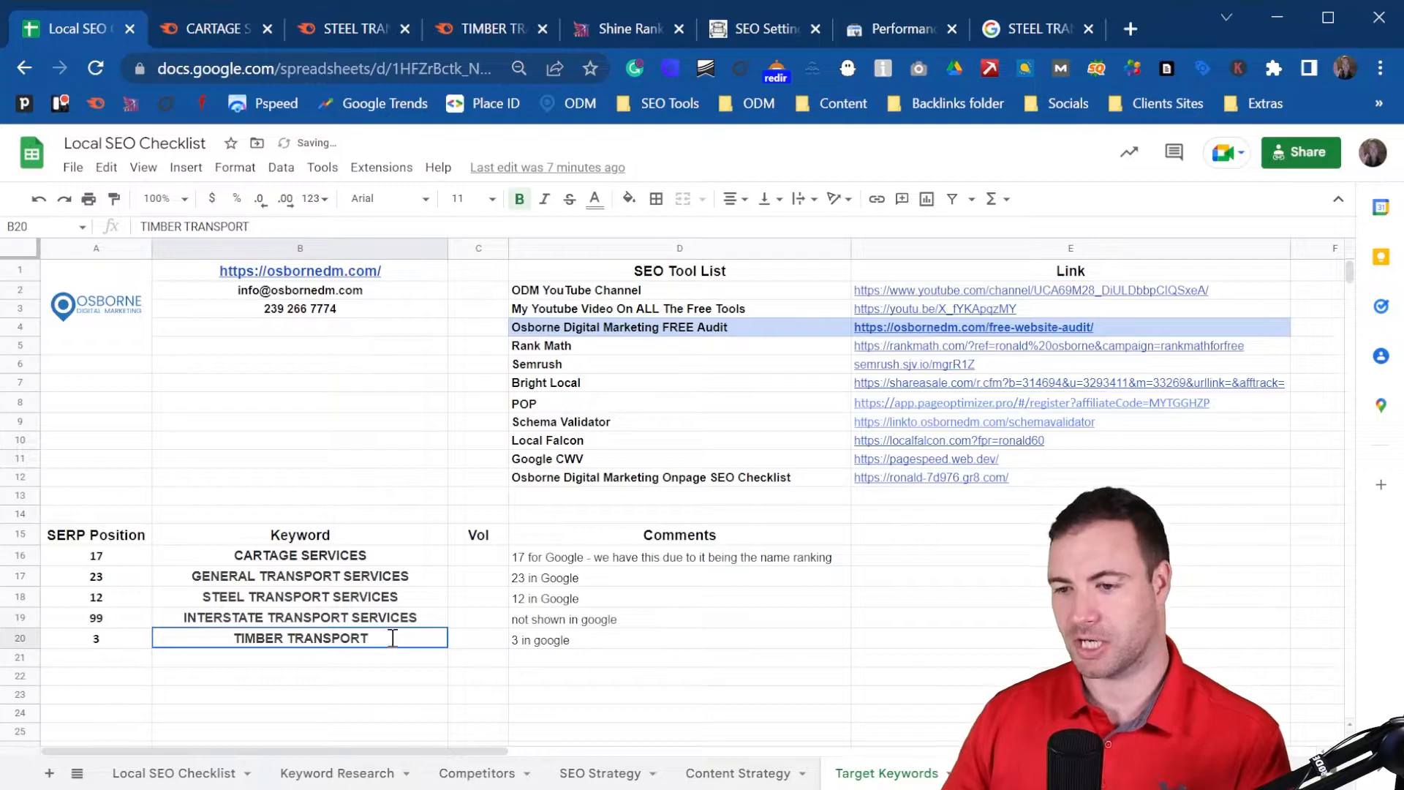
pyautogui.click(628, 636)
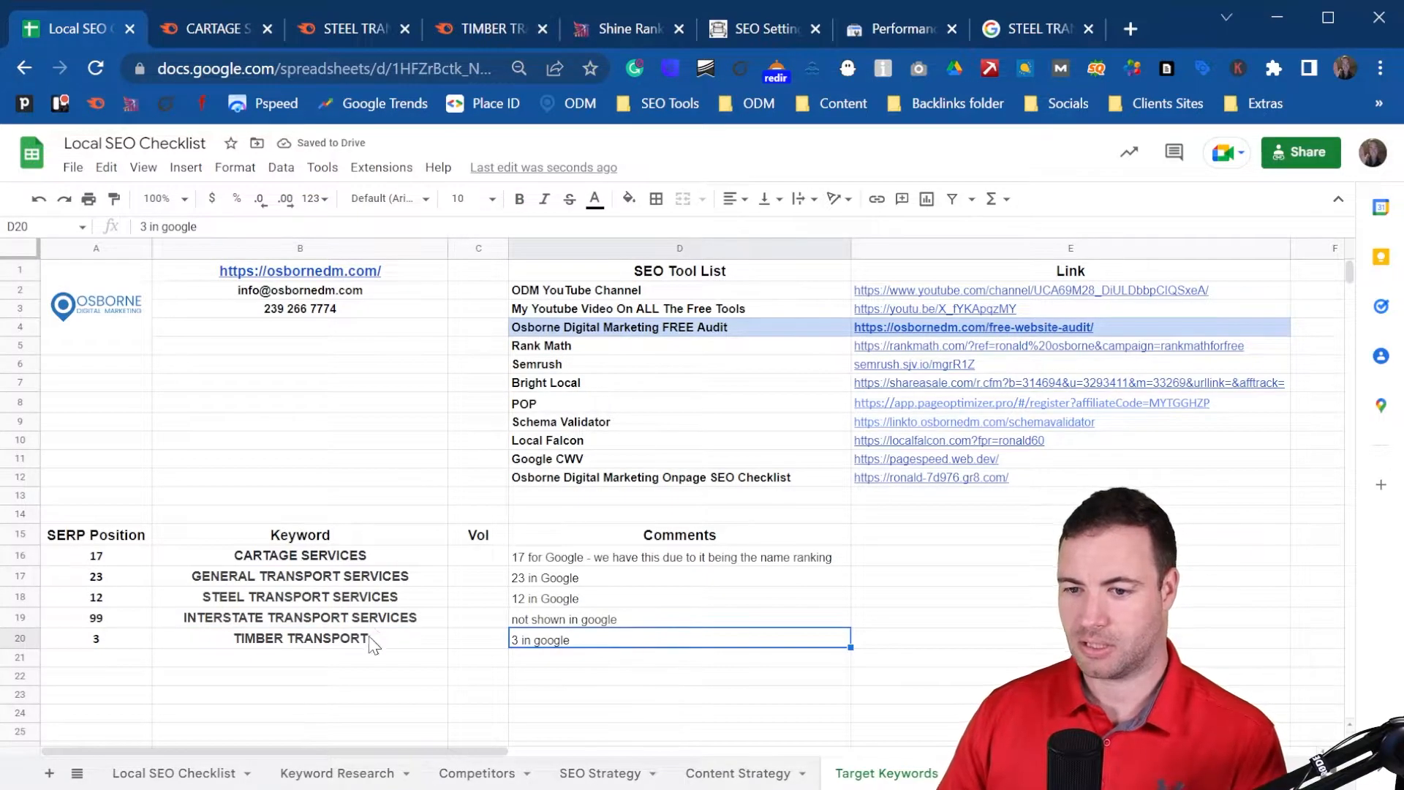
# - Shorten the interstate keyword in row 19 to INTERSTATE TRANSPORT
pyautogui.click(419, 623)
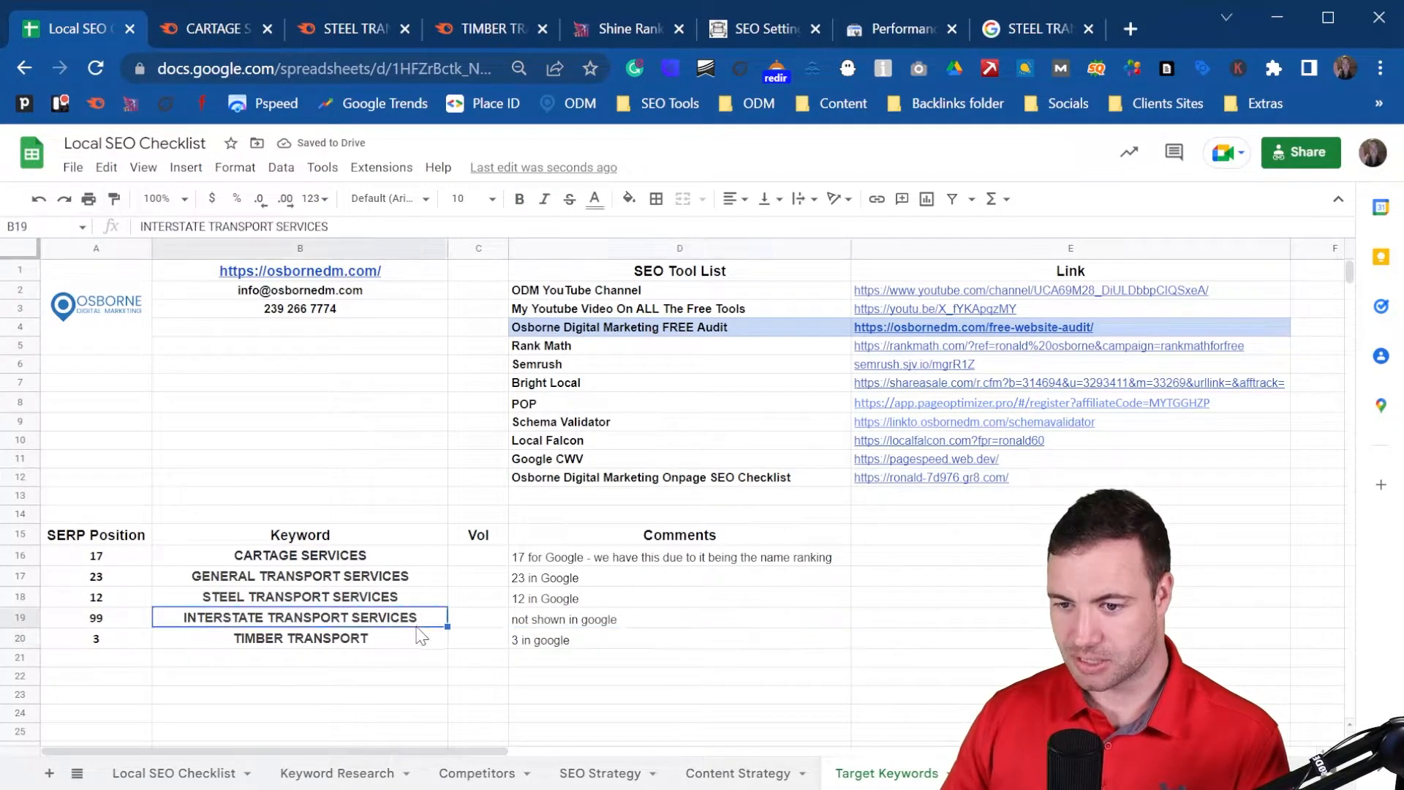
pyautogui.moveTo(424, 619); pyautogui.dragTo(343, 619)
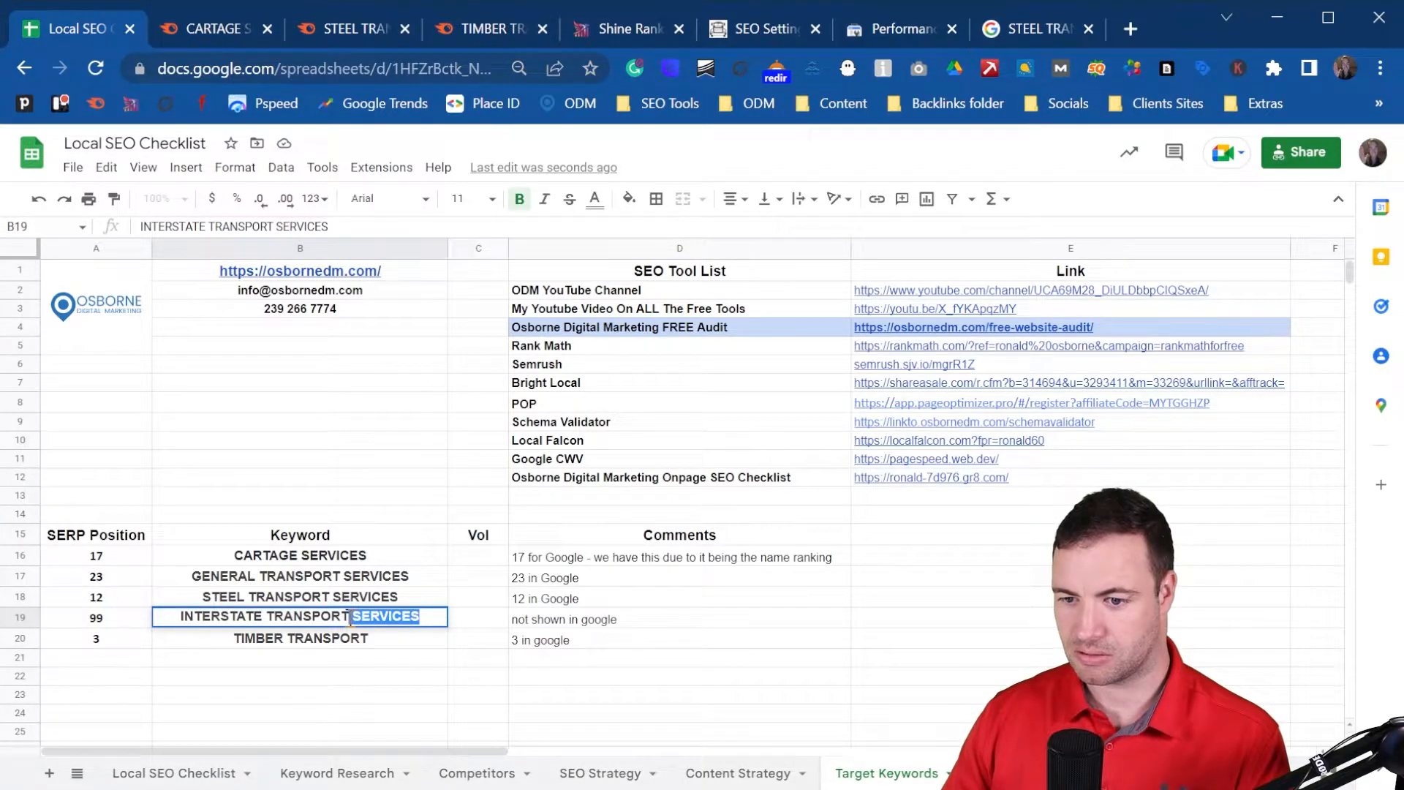
pyautogui.press('BackSpace')
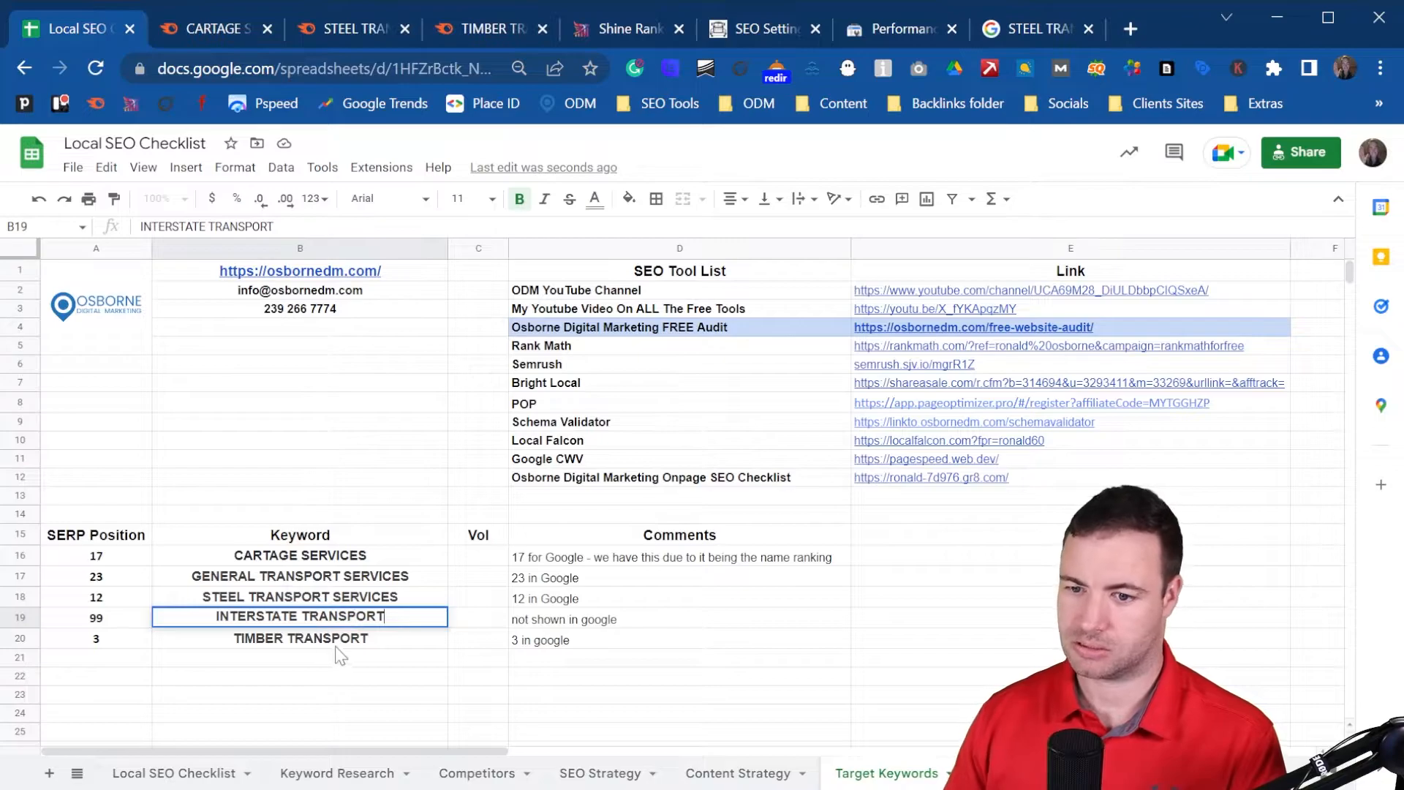
pyautogui.click(373, 680)
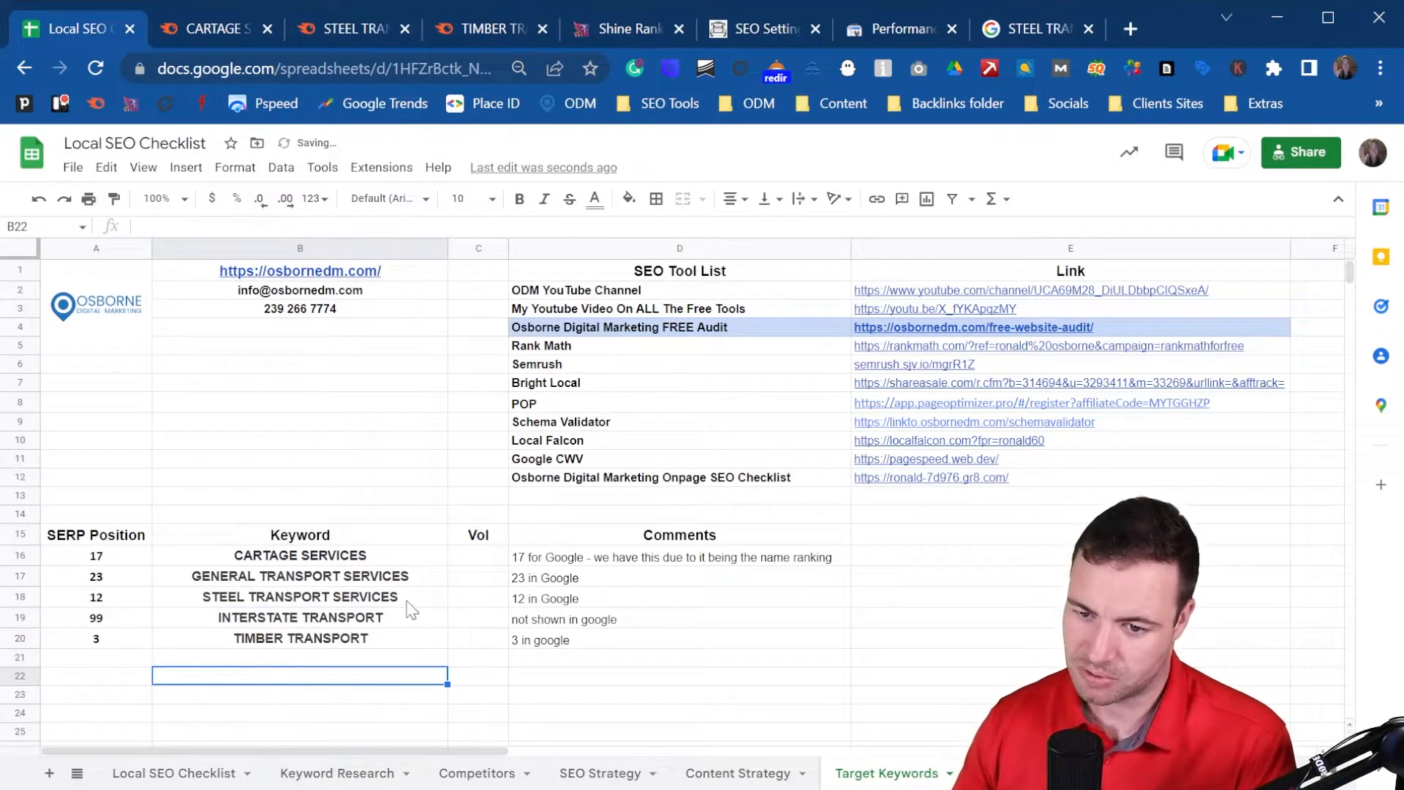
# - Add the word "services" back to the timber transport keyword in row 20
pyautogui.click(409, 604)
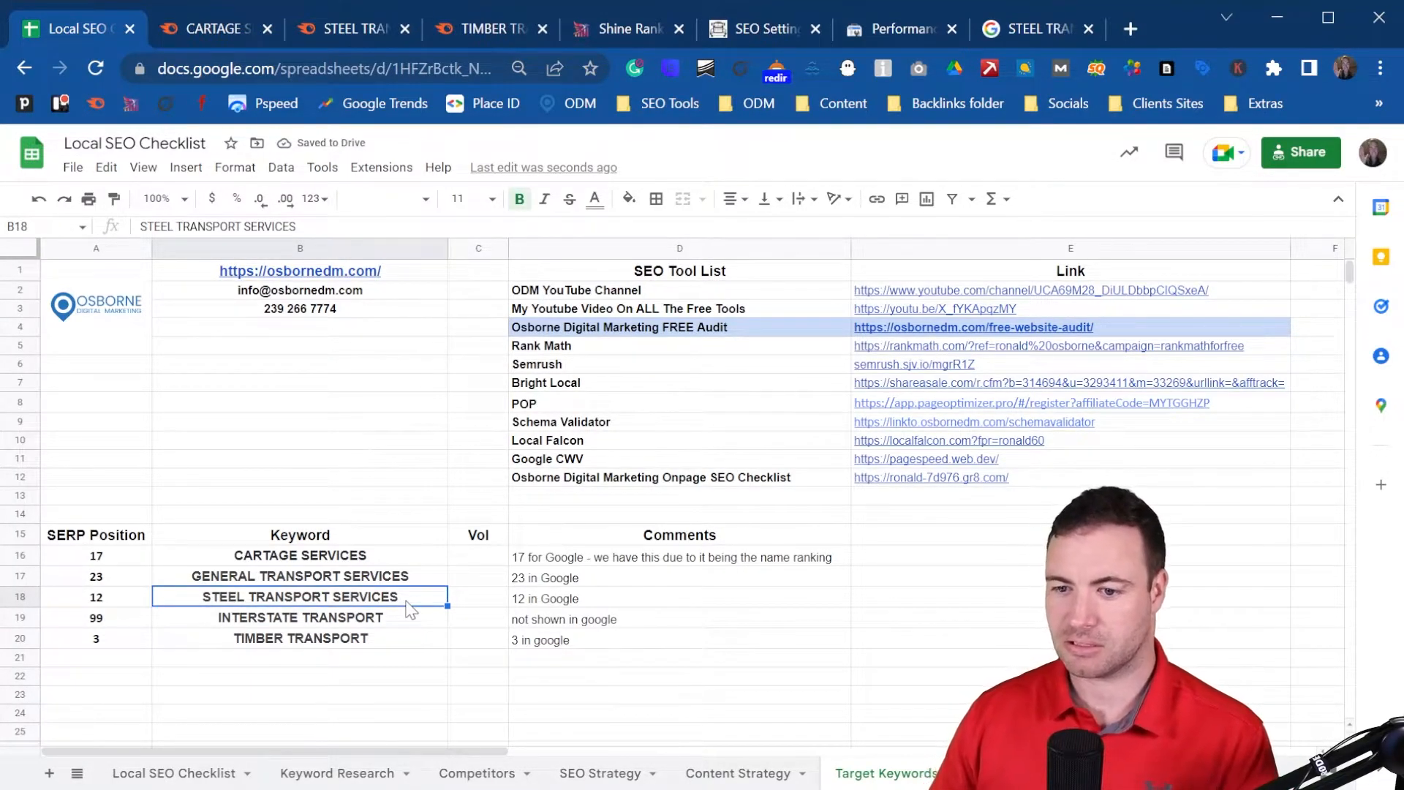
pyautogui.doubleClick(386, 641)
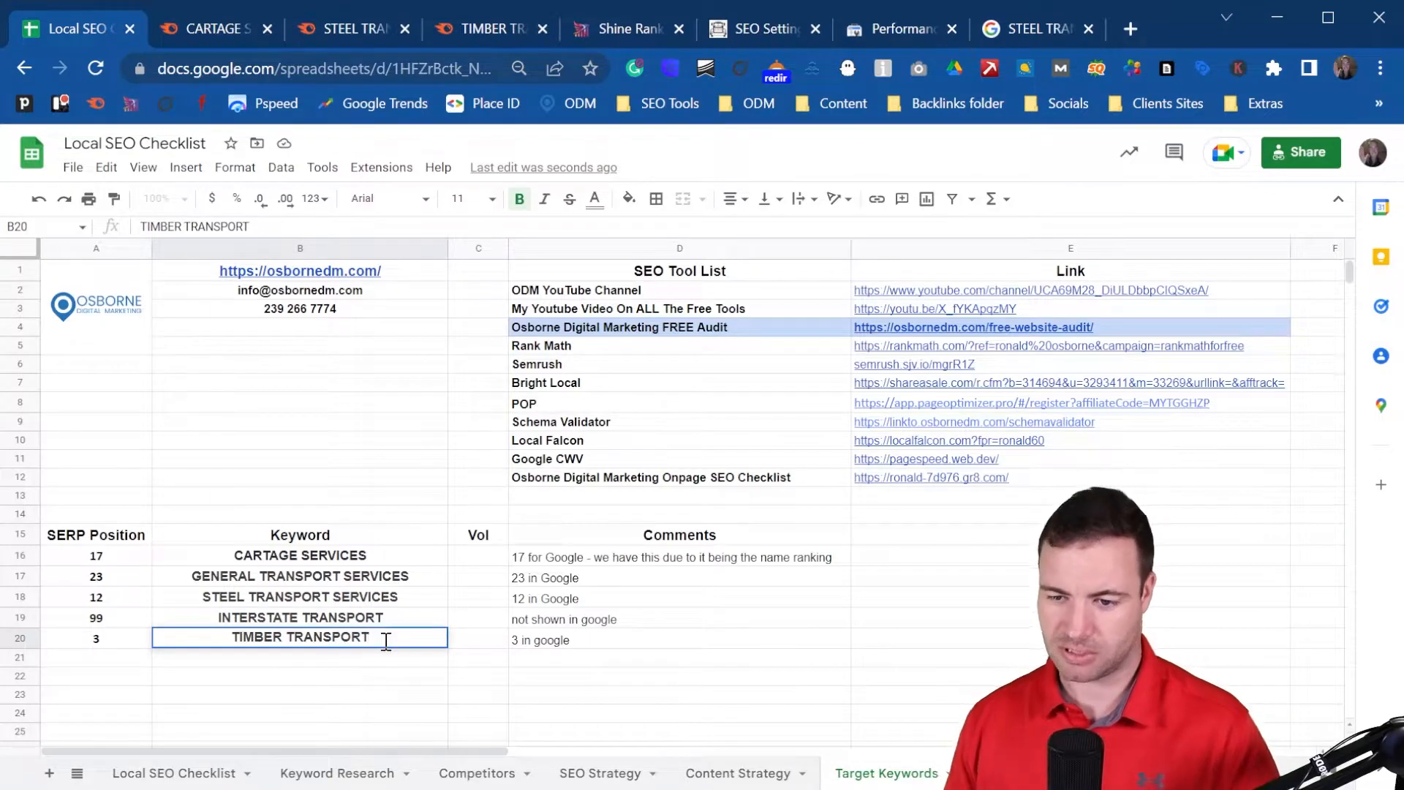
pyautogui.write('servi')
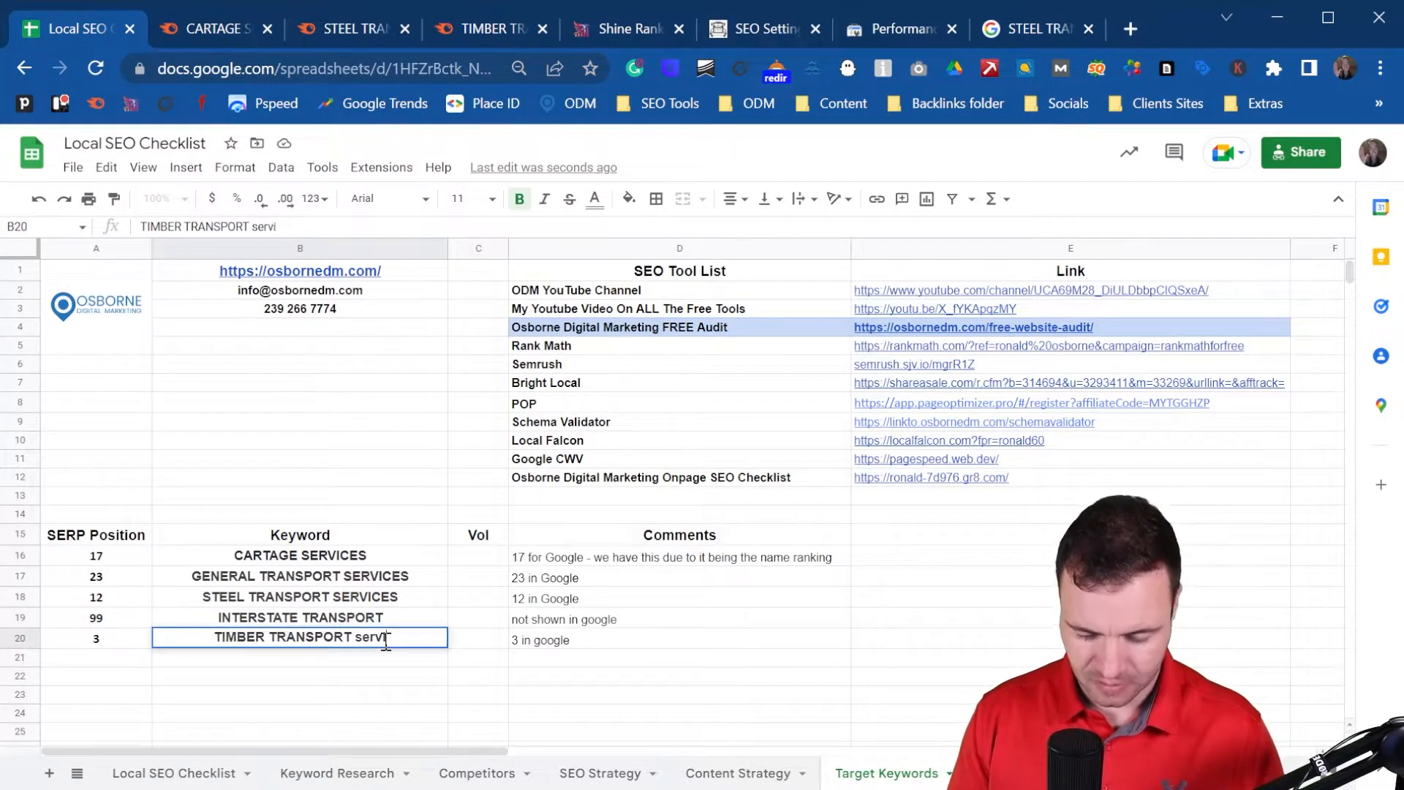
pyautogui.write('ces')
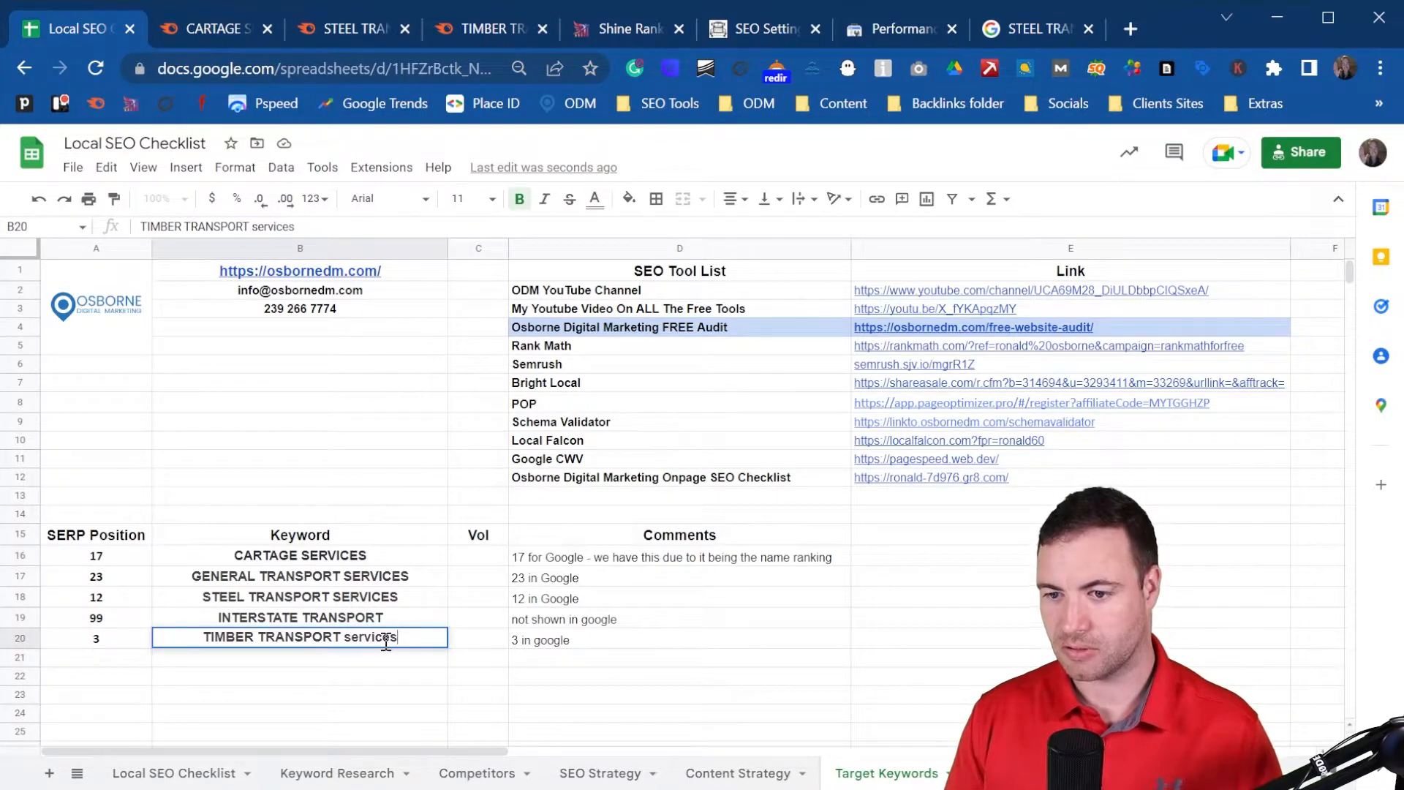
# - Shorten the steel keyword in row 18 to STEEL TRANSPORT
pyautogui.click(420, 597)
pyautogui.doubleClick(422, 597)
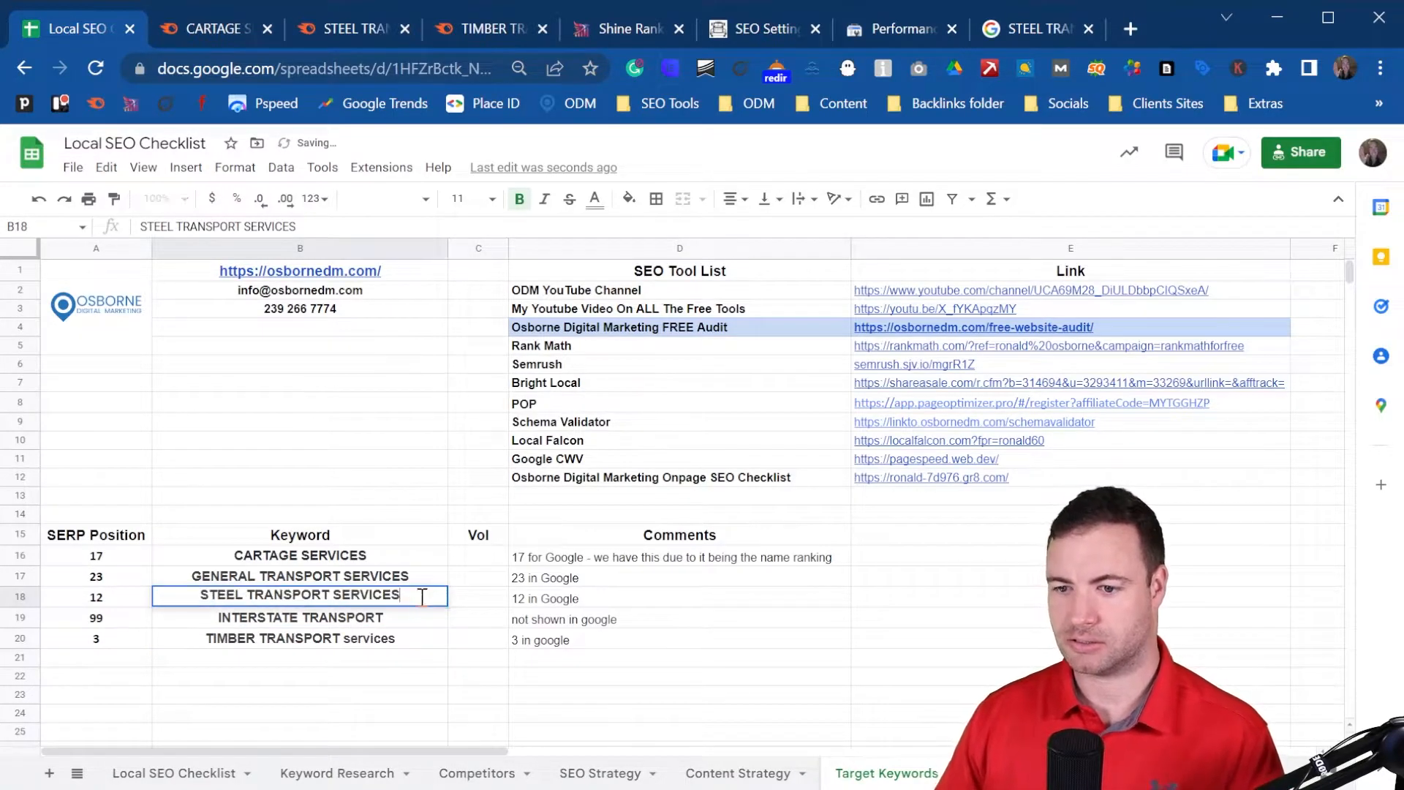
pyautogui.moveTo(407, 596); pyautogui.dragTo(331, 601)
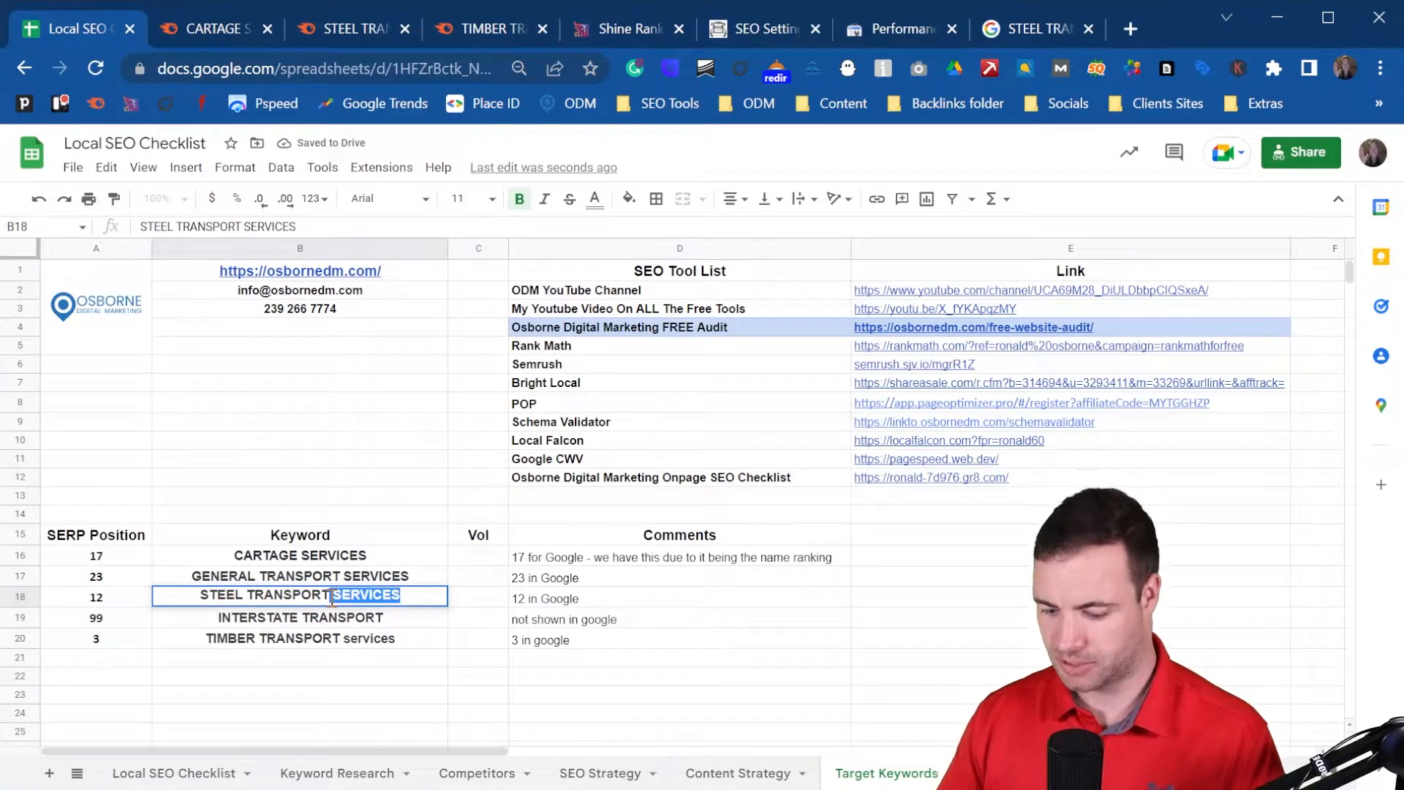
pyautogui.press('BackSpace')
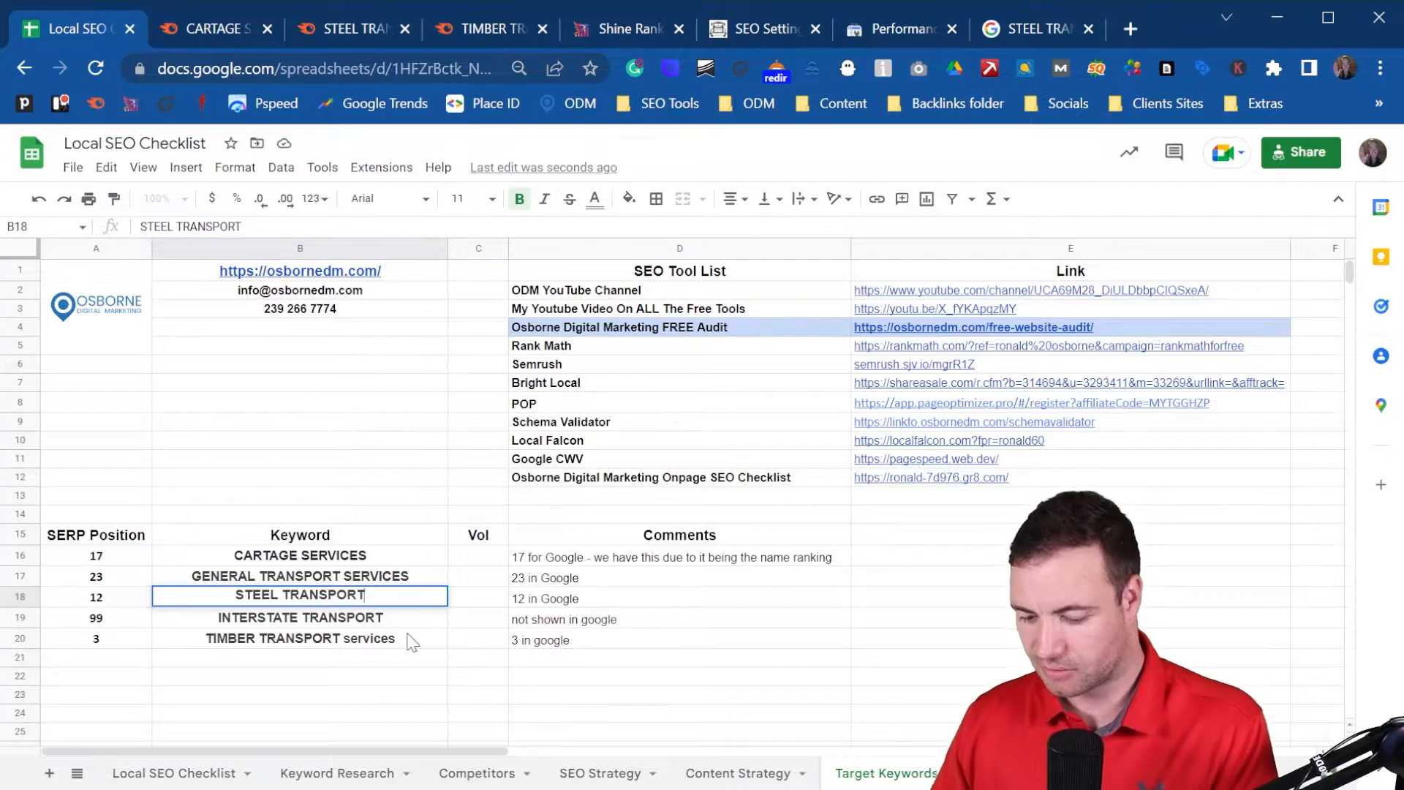
# - Select the words TIMBER TRANSPORT, without "services", in the keyword cell B20
pyautogui.click(401, 625)
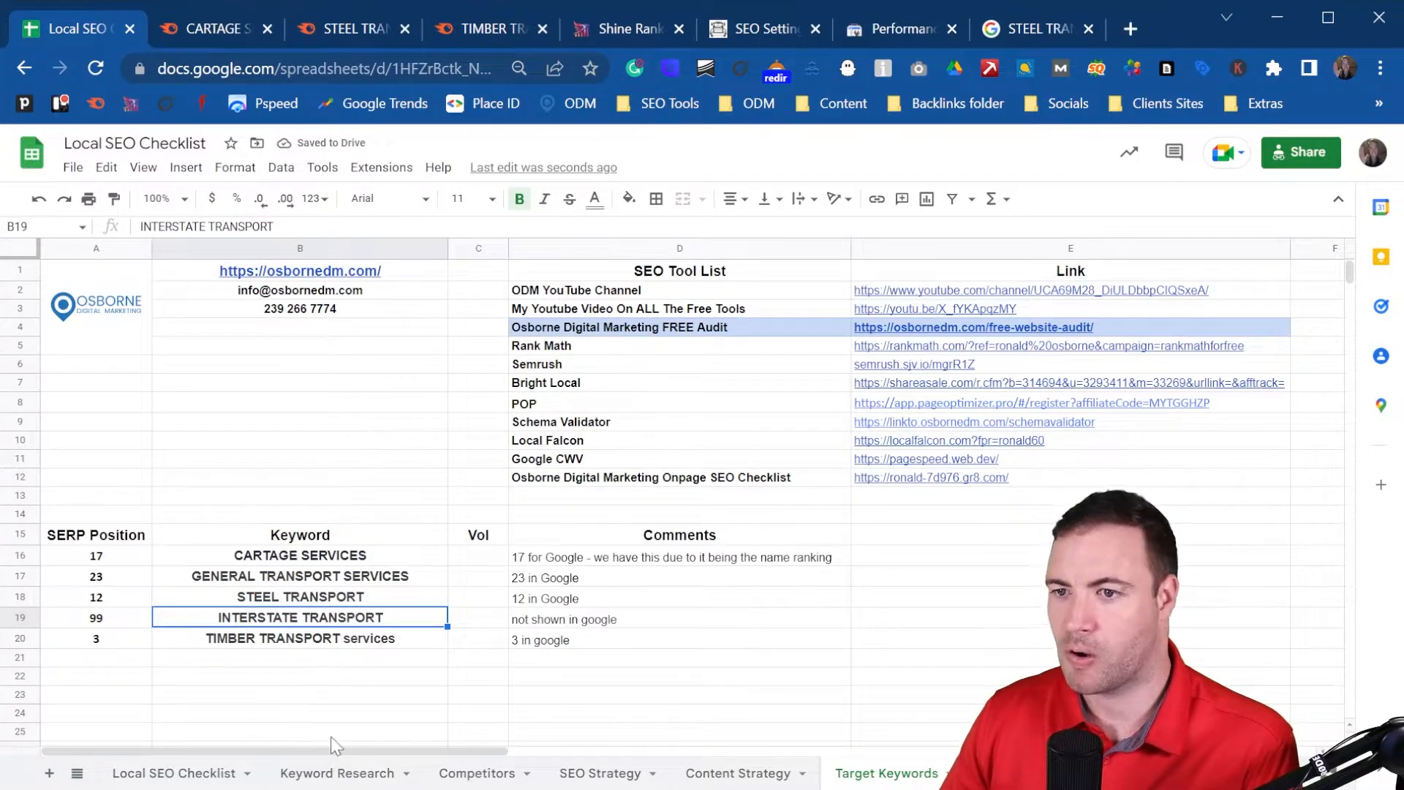
pyautogui.click(329, 641)
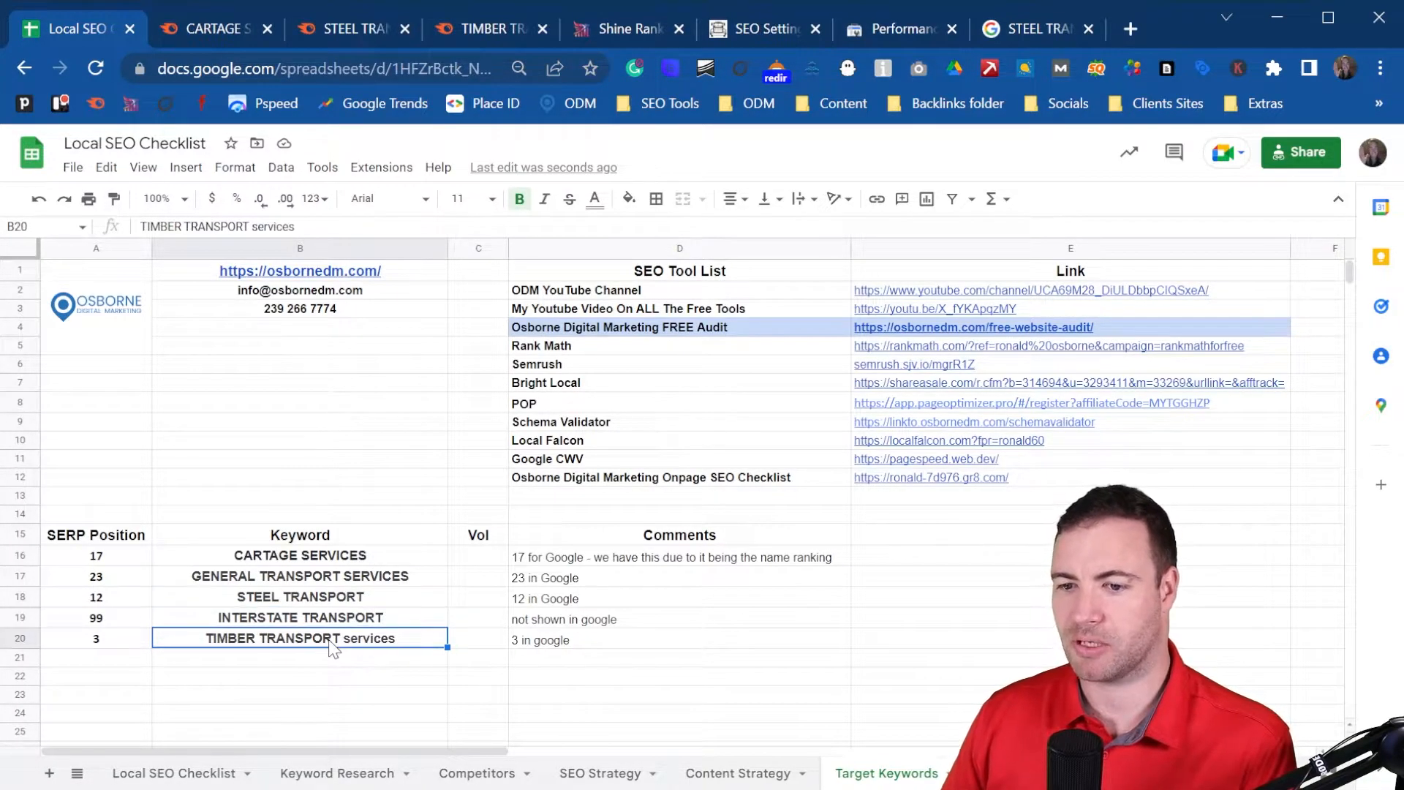
pyautogui.doubleClick(336, 647)
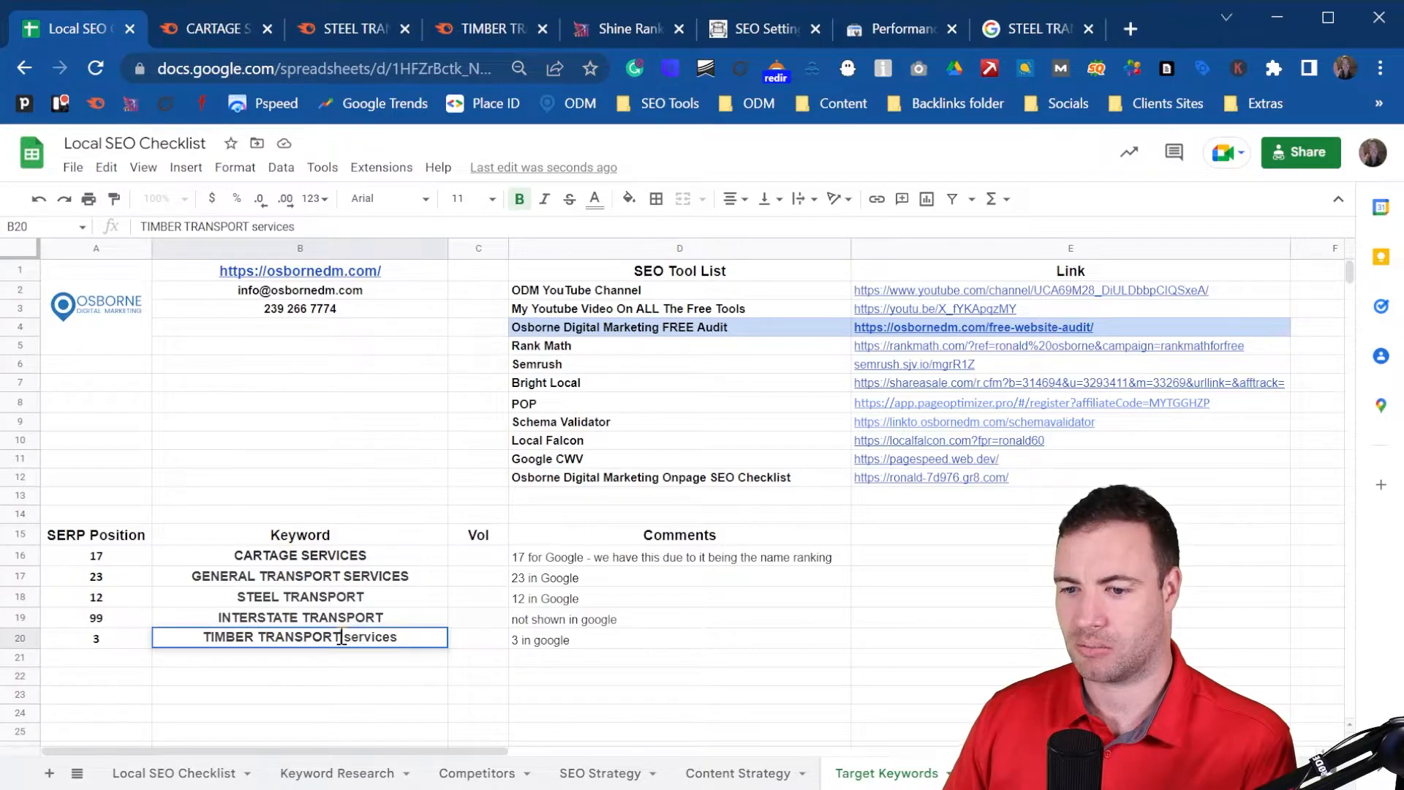
pyautogui.moveTo(341, 638); pyautogui.dragTo(210, 635)
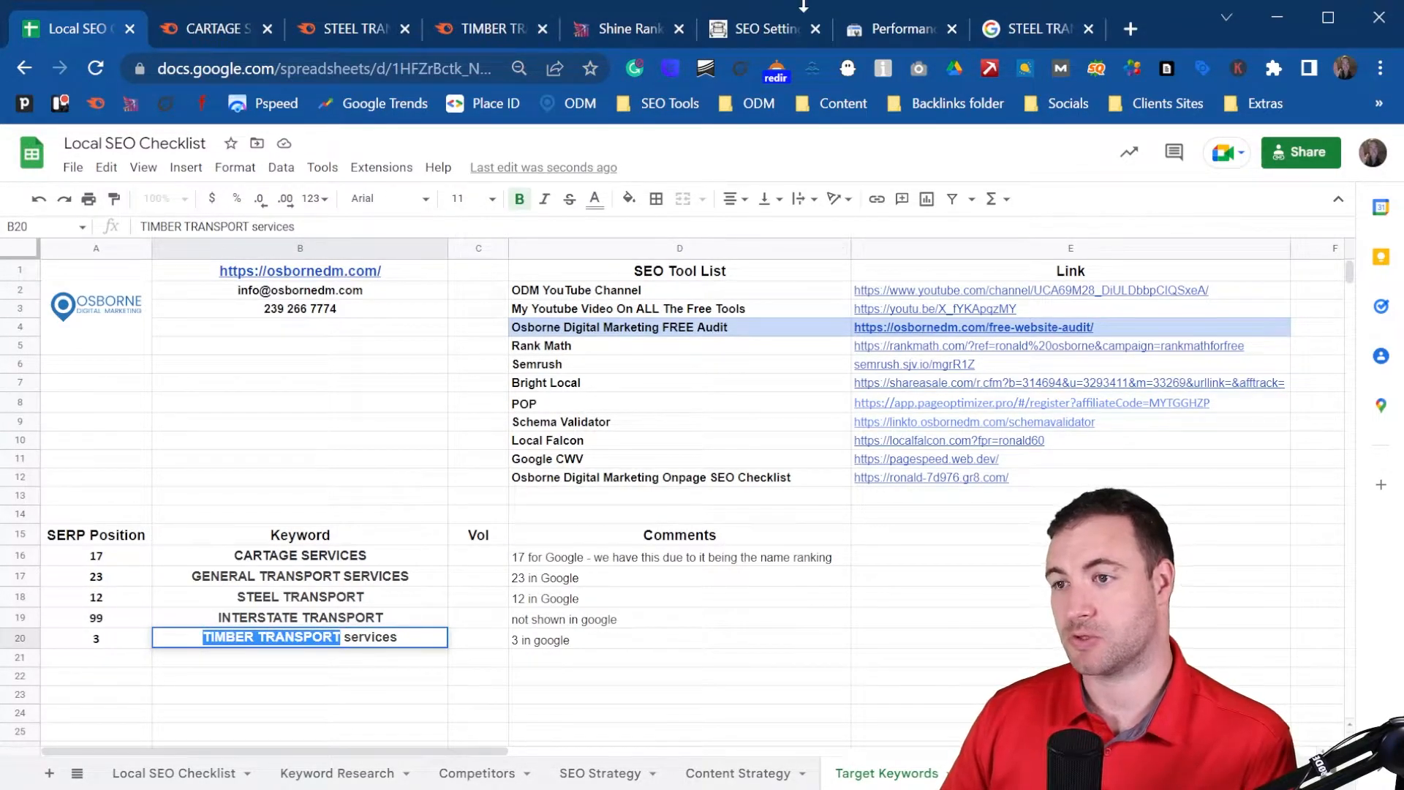
# - Review the Semrush keyword overview for TIMBER TRANSPORT and request updated metrics for its SERP analysis
pyautogui.click(762, 26)
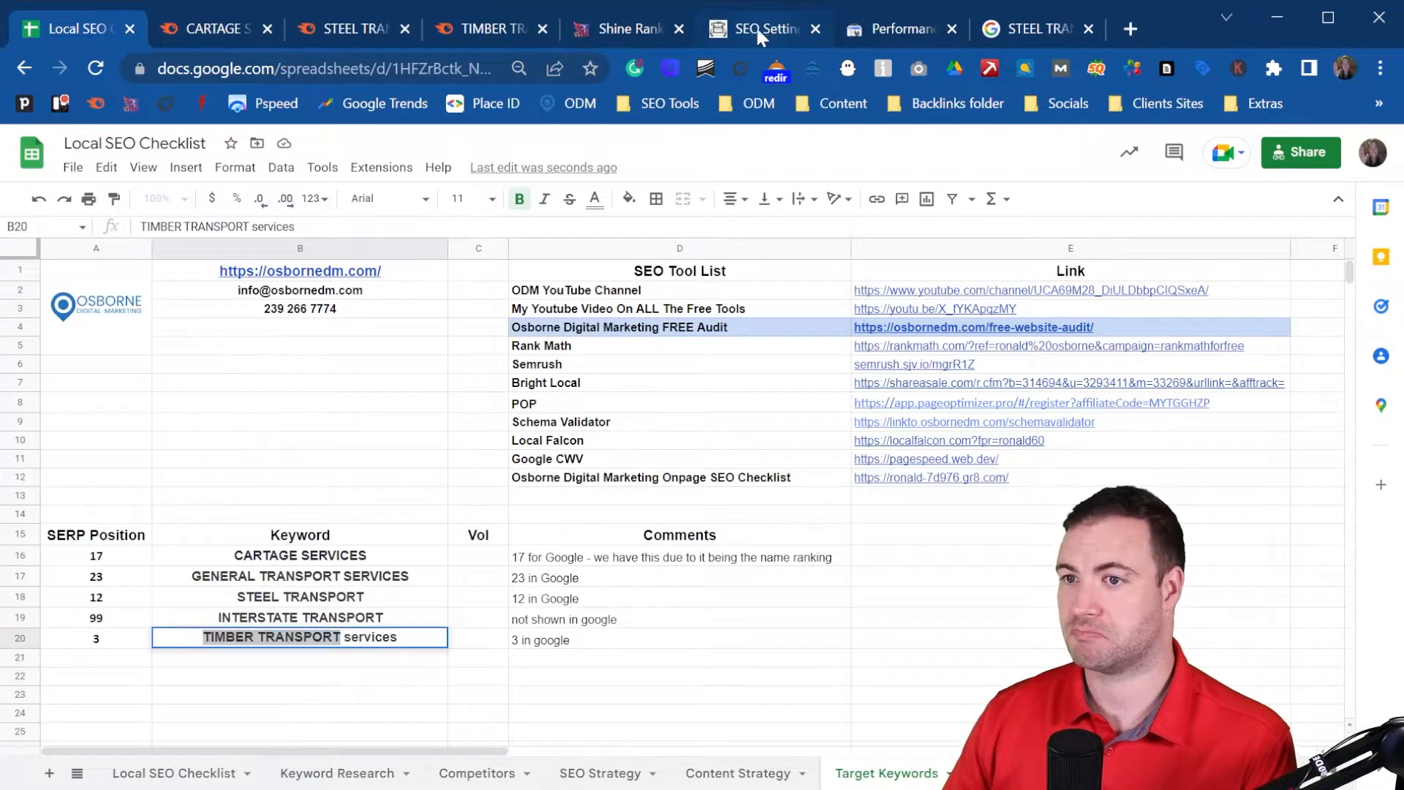
pyautogui.click(462, 29)
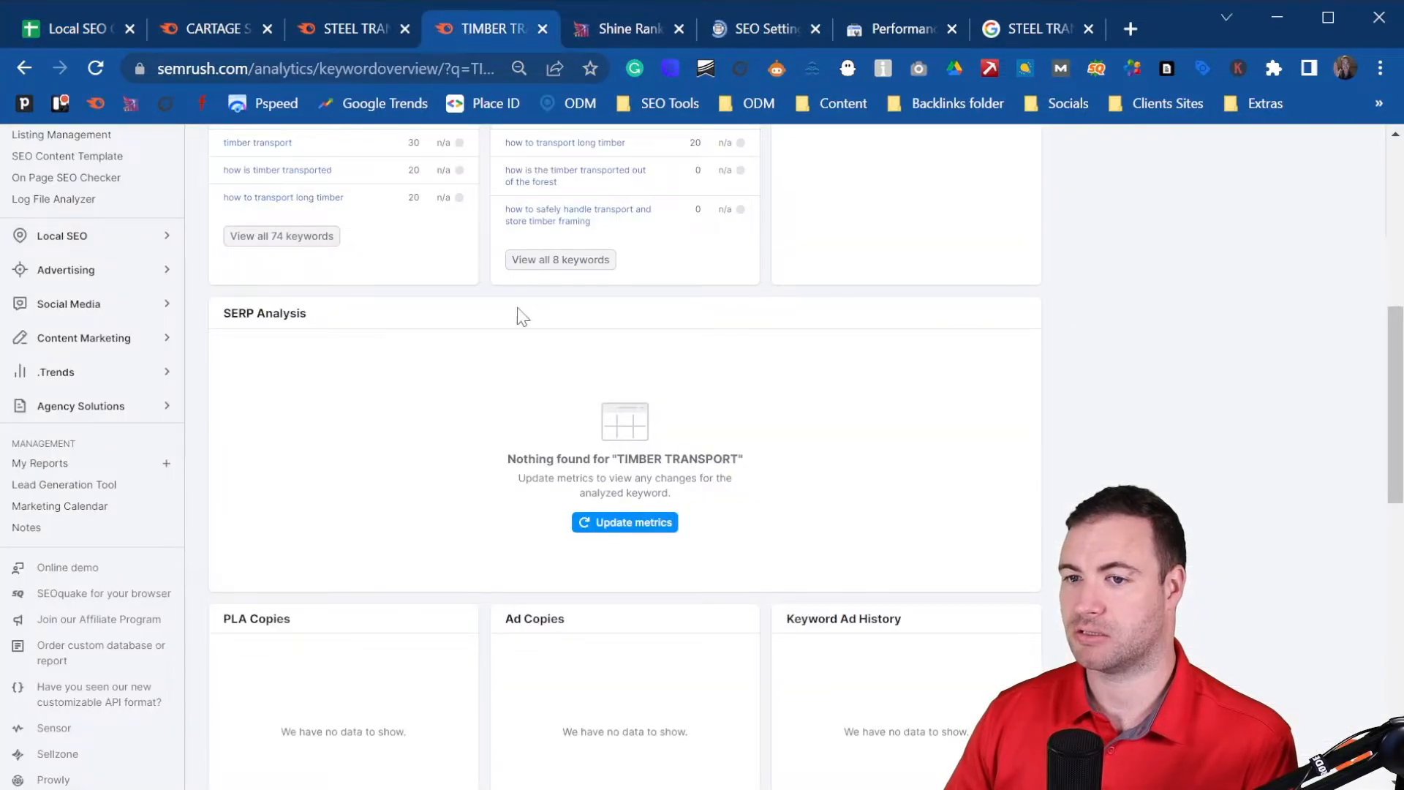
pyautogui.scroll(10, 517, 313)
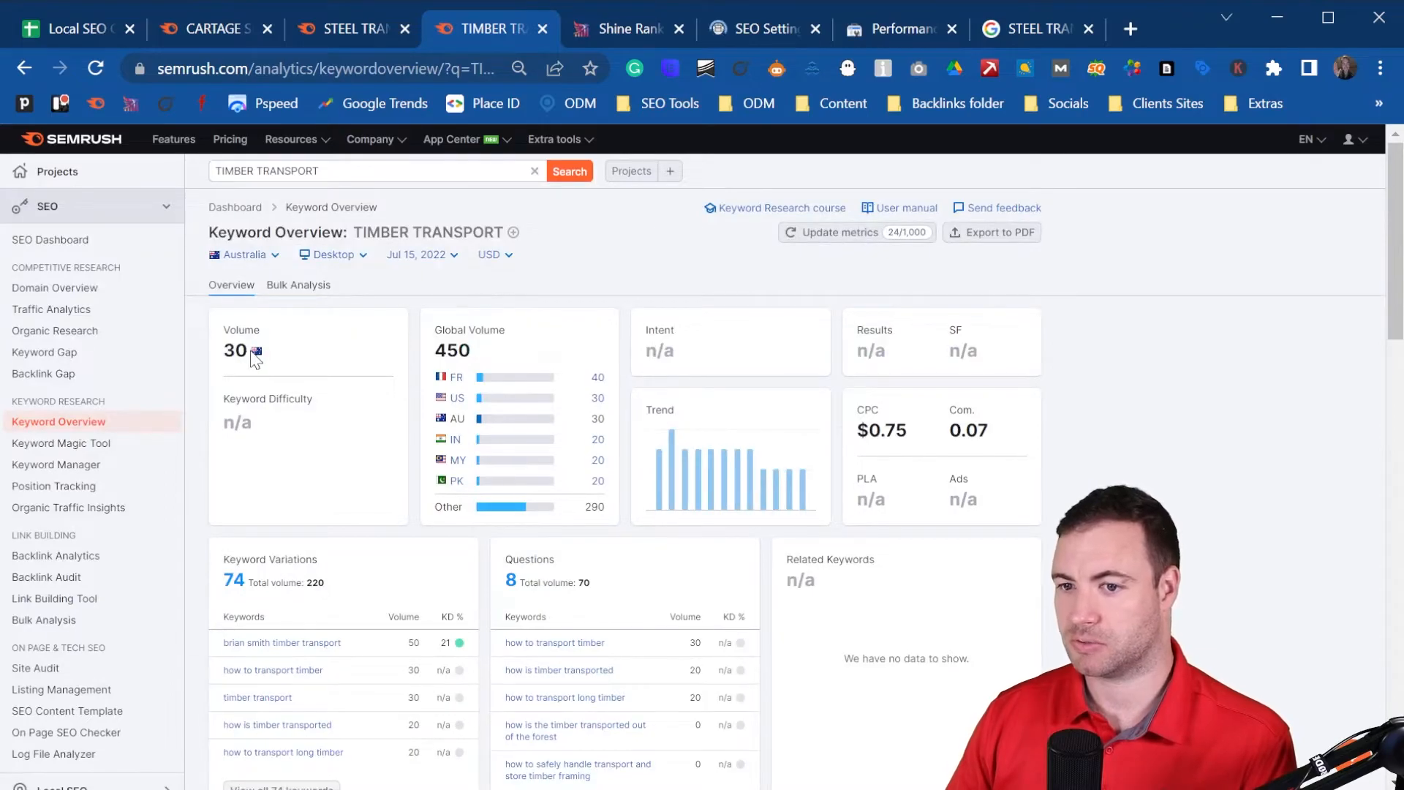
pyautogui.moveTo(256, 354); pyautogui.dragTo(235, 357)
pyautogui.scroll(-5, 658, 476)
pyautogui.scroll(-8, 585, 354)
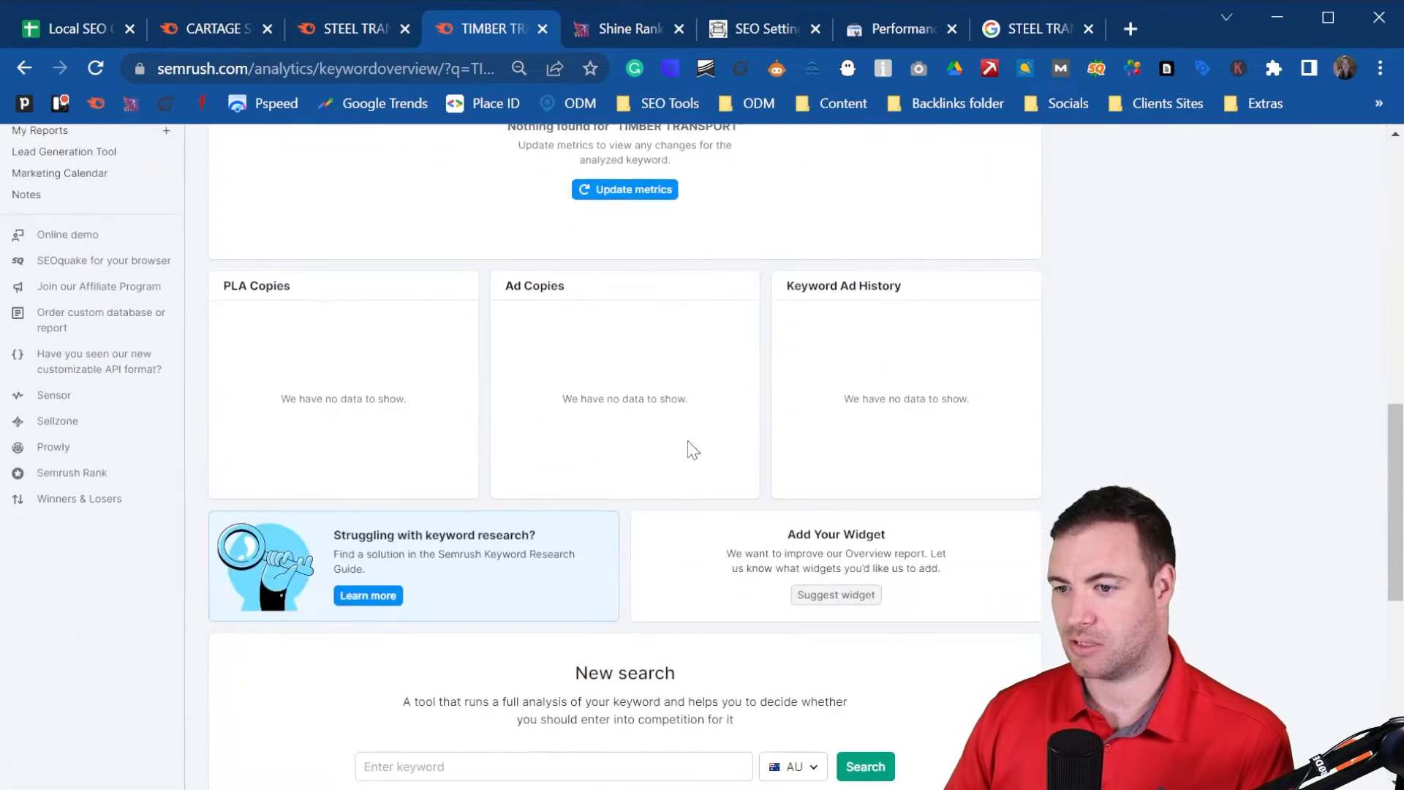
pyautogui.click(624, 190)
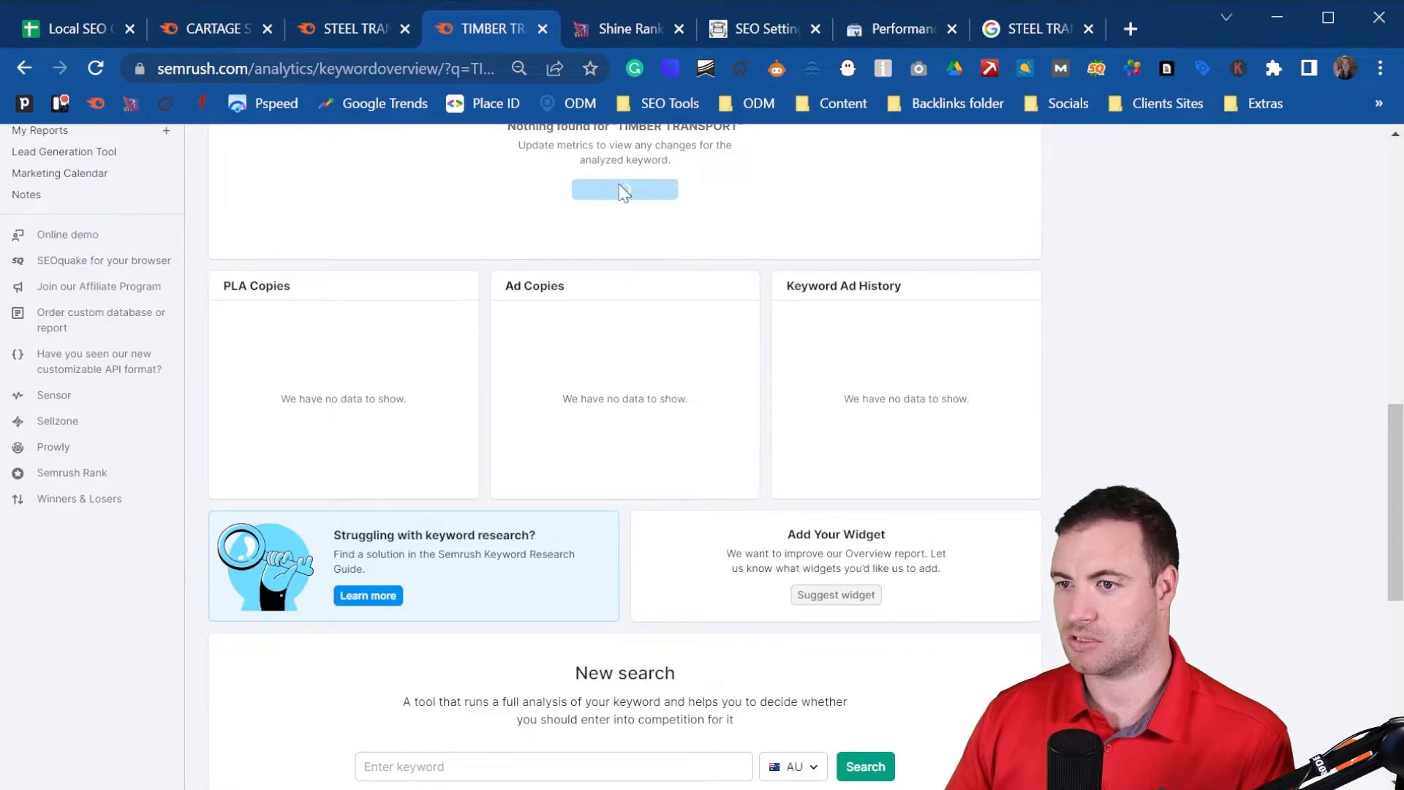
# - Run a Google search for TIMBER TRANSPORT in place of the steel transport query
pyautogui.click(1033, 29)
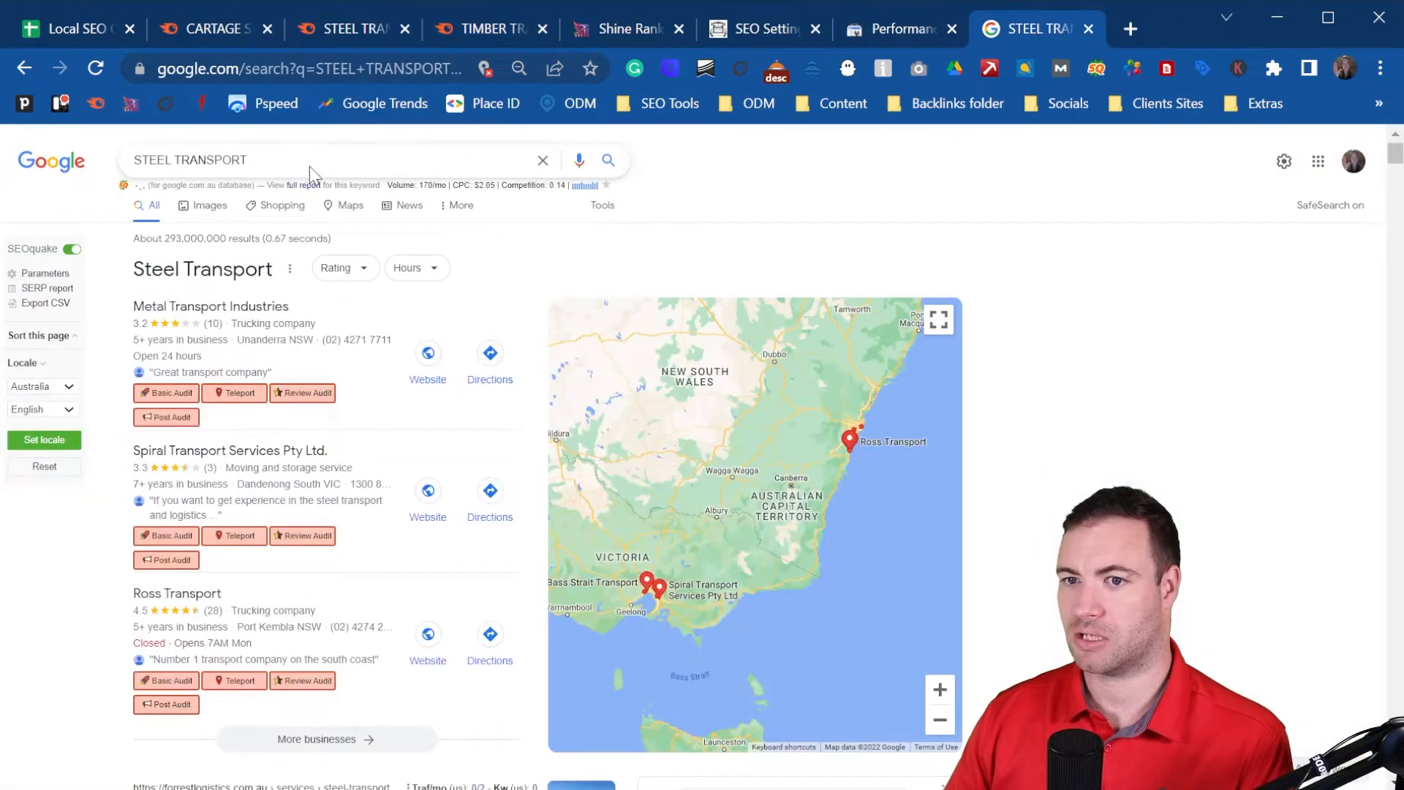
pyautogui.tripleClick(121, 160)
pyautogui.write('TIMBER TRANSPORT')
pyautogui.press('Return')
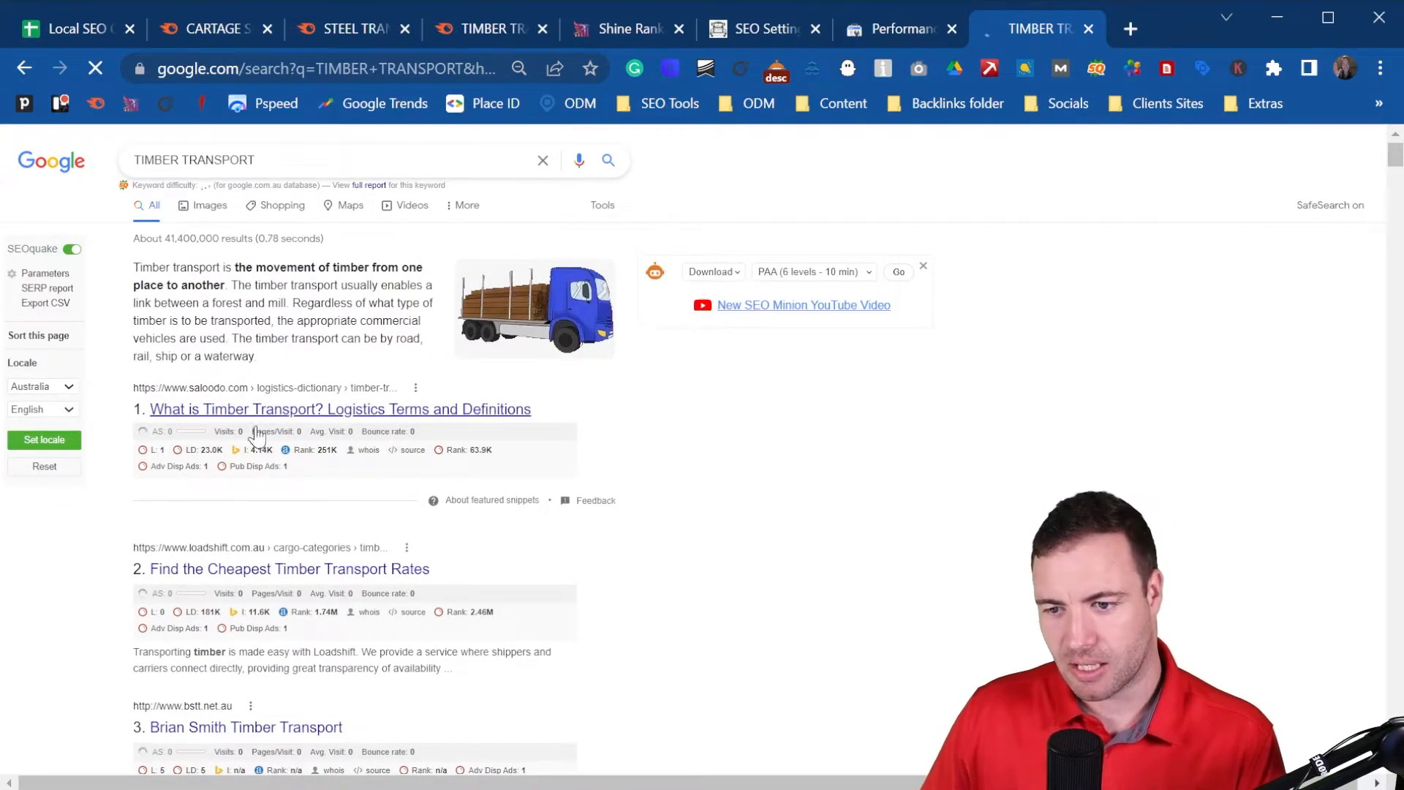
# - Skim the leading TIMBER TRANSPORT results and find the client's listing on the page with the text "south ea"
pyautogui.scroll(-2, 293, 461)
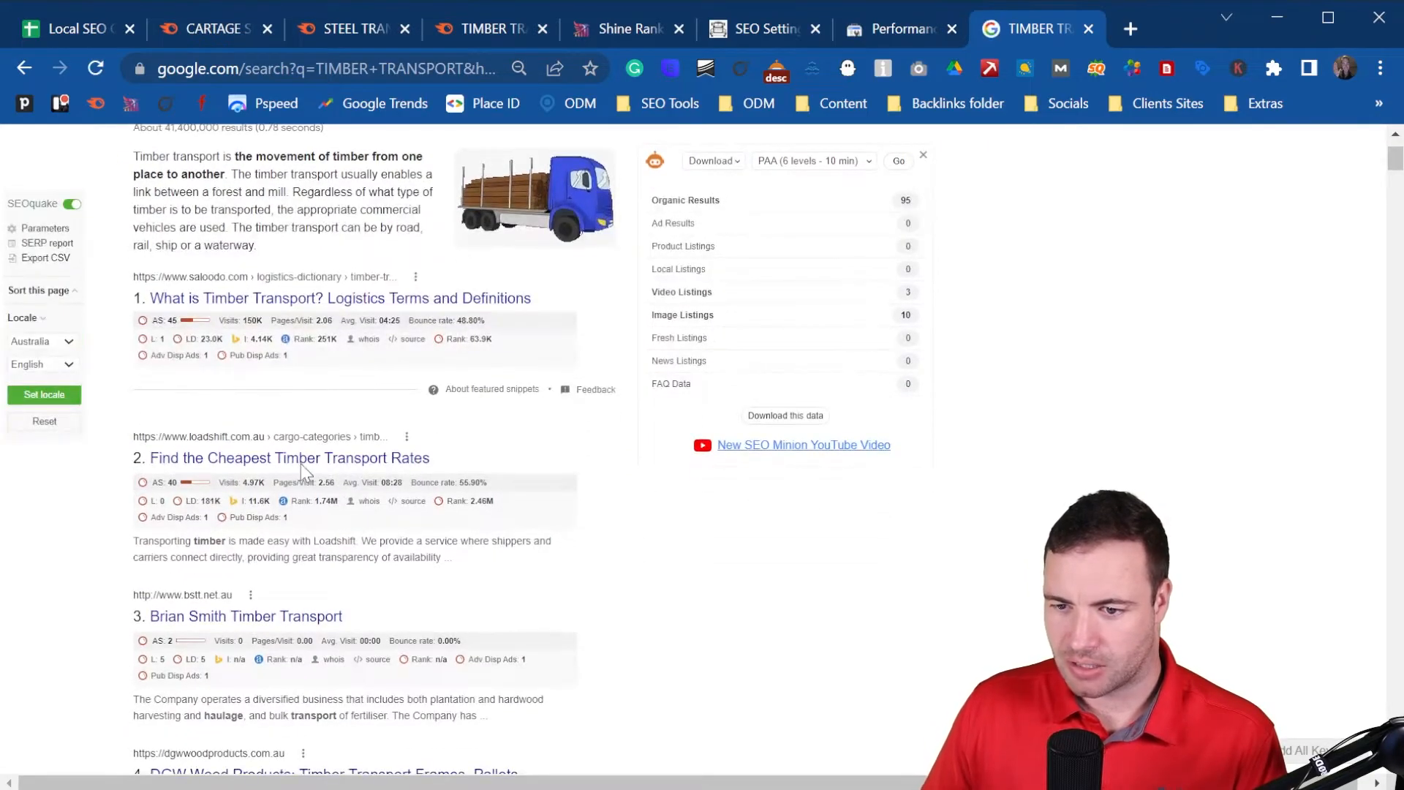
pyautogui.scroll(-2, 304, 471)
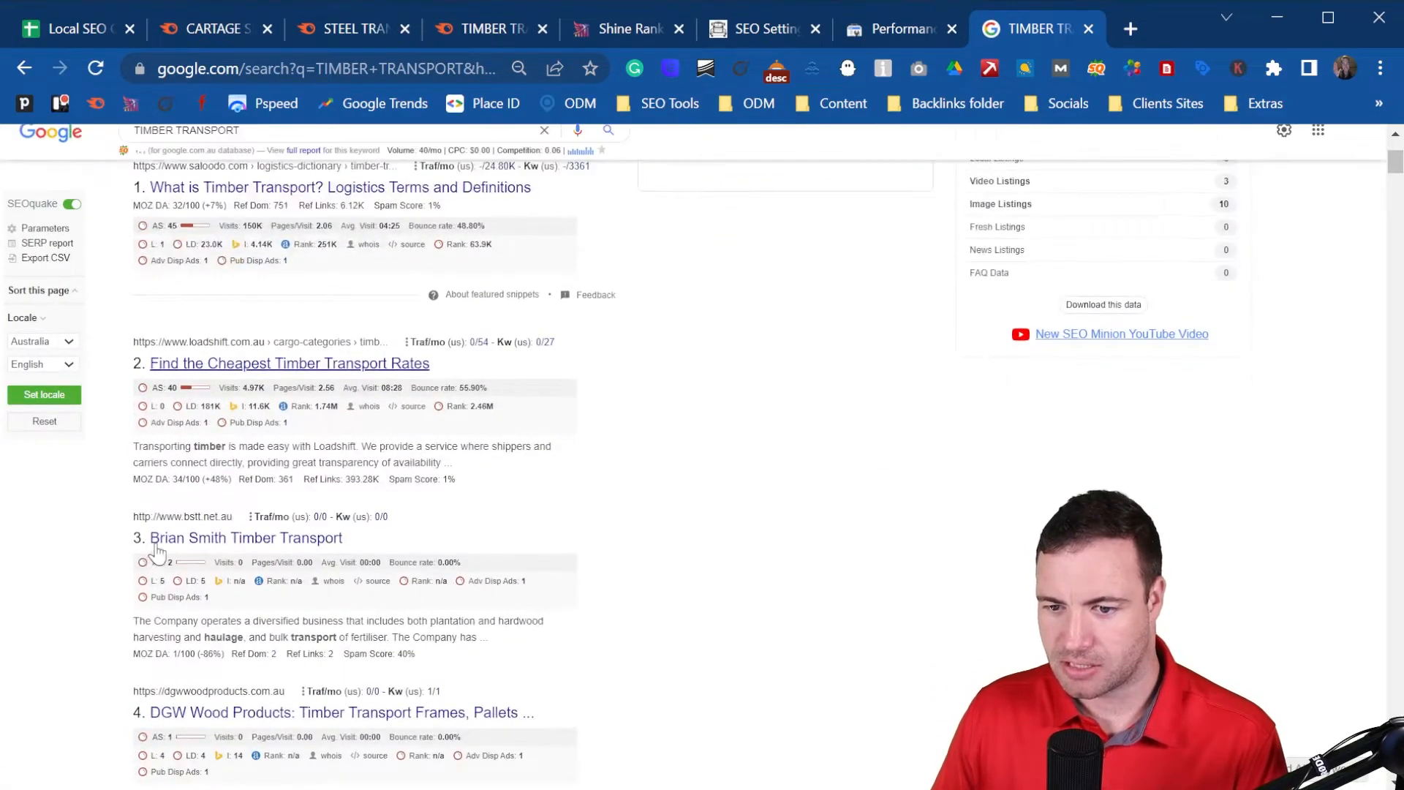
pyautogui.scroll(-3, 388, 542)
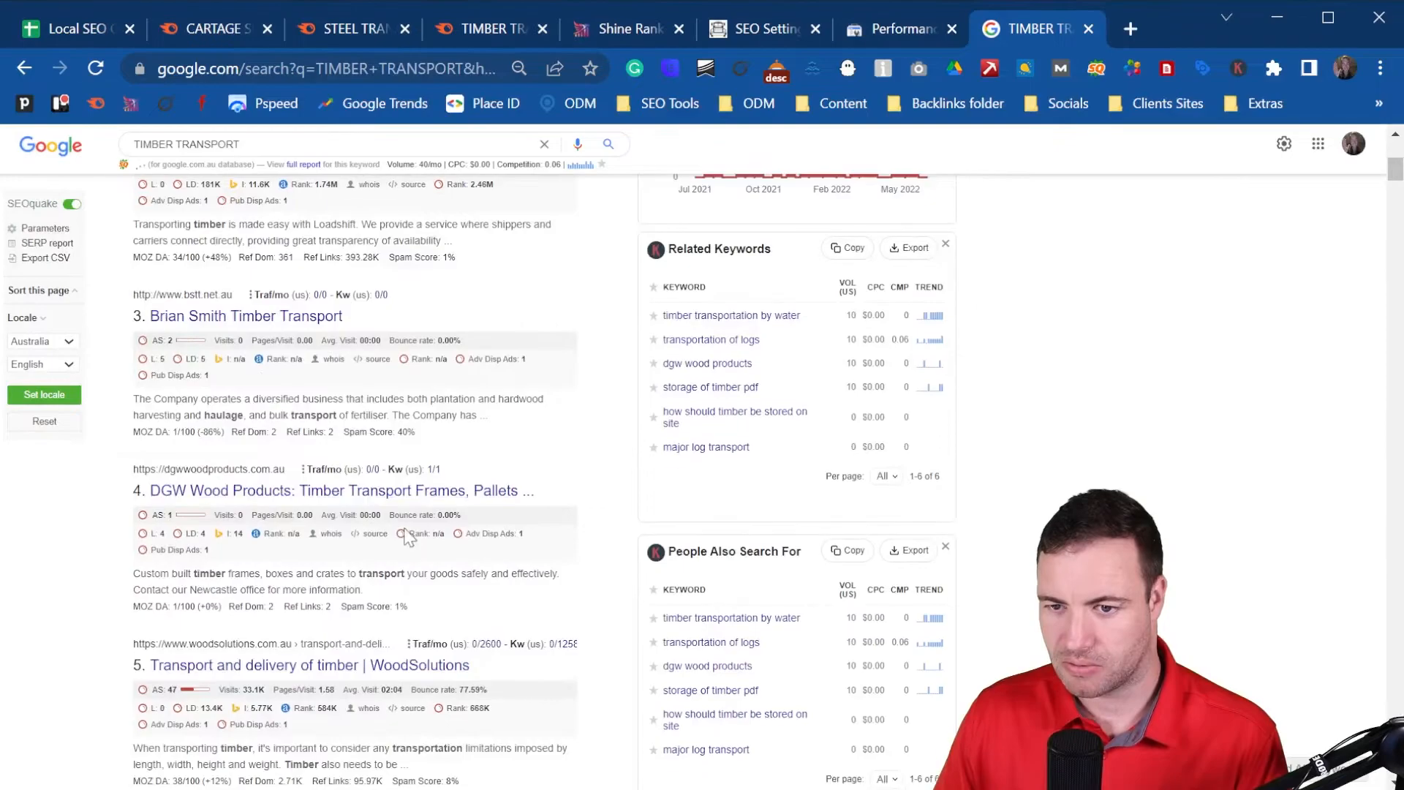
pyautogui.scroll(6, 407, 536)
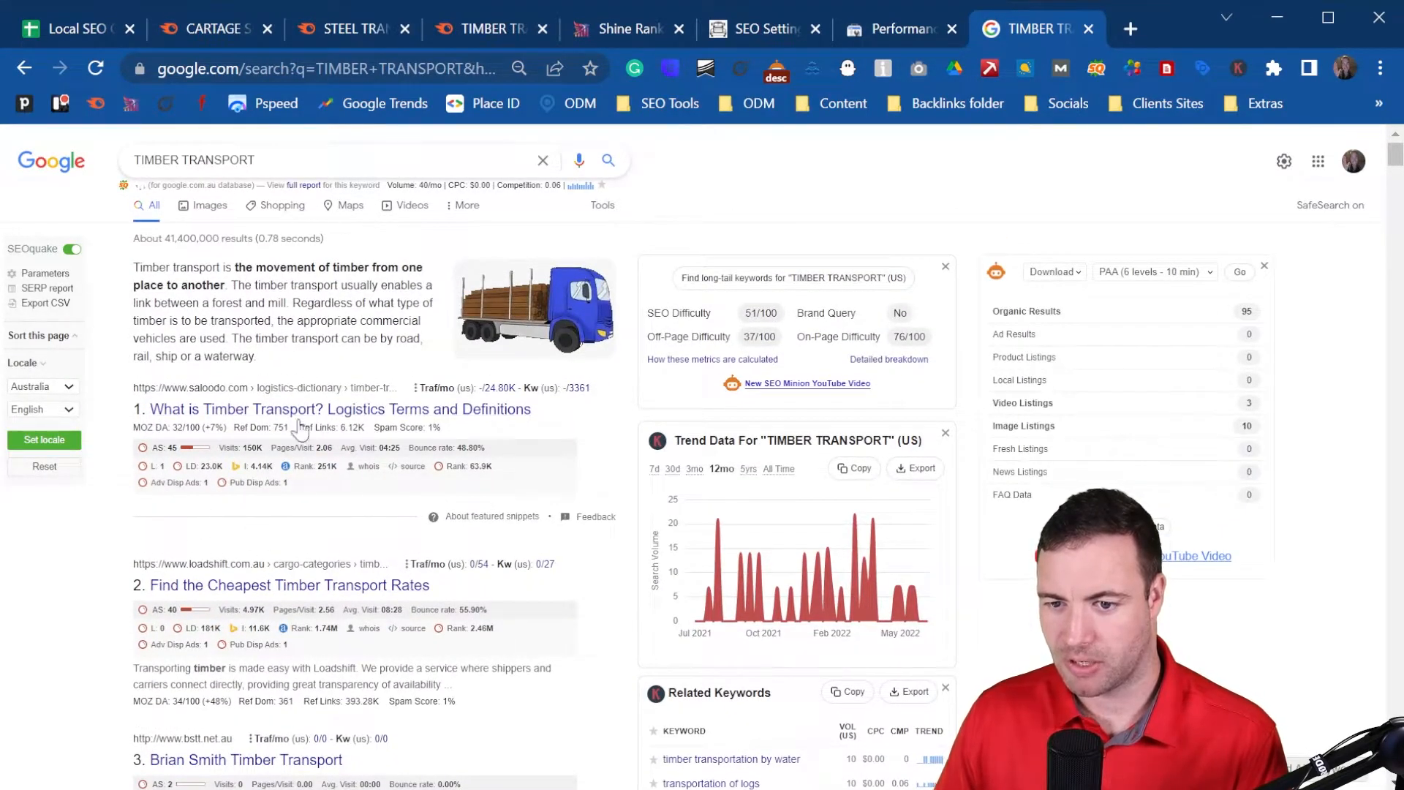
pyautogui.scroll(-6, 300, 428)
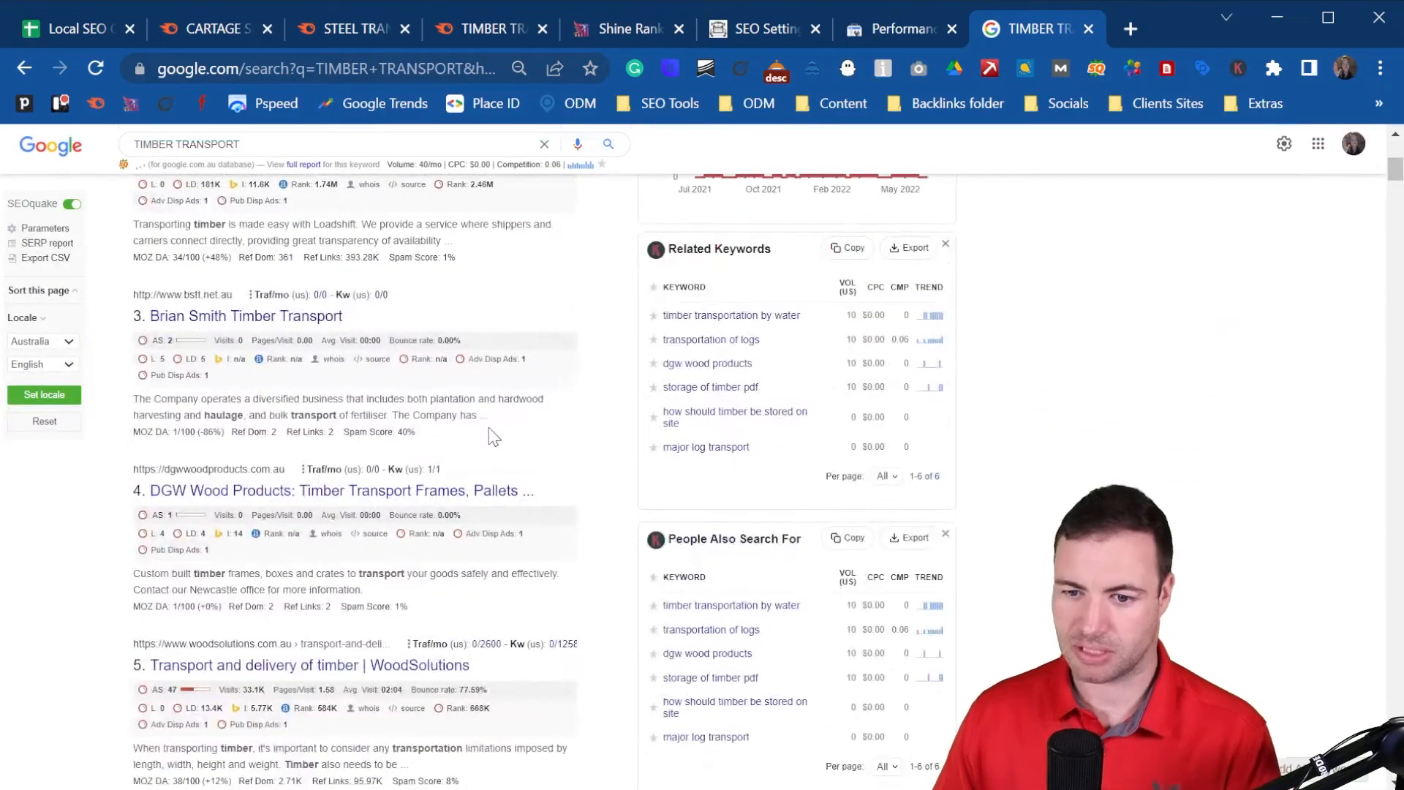
pyautogui.hotkey('ctrl', 'f')
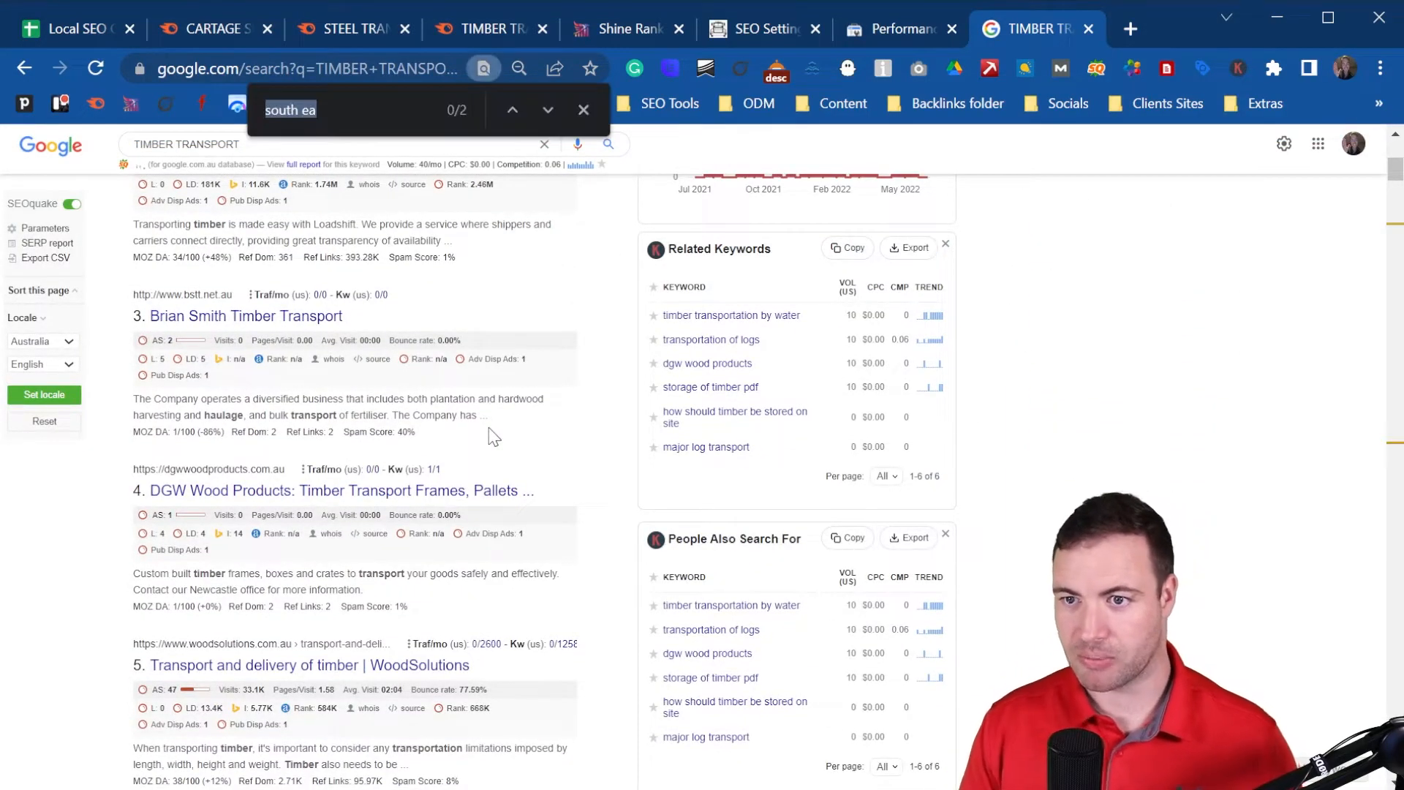
pyautogui.press('Return')
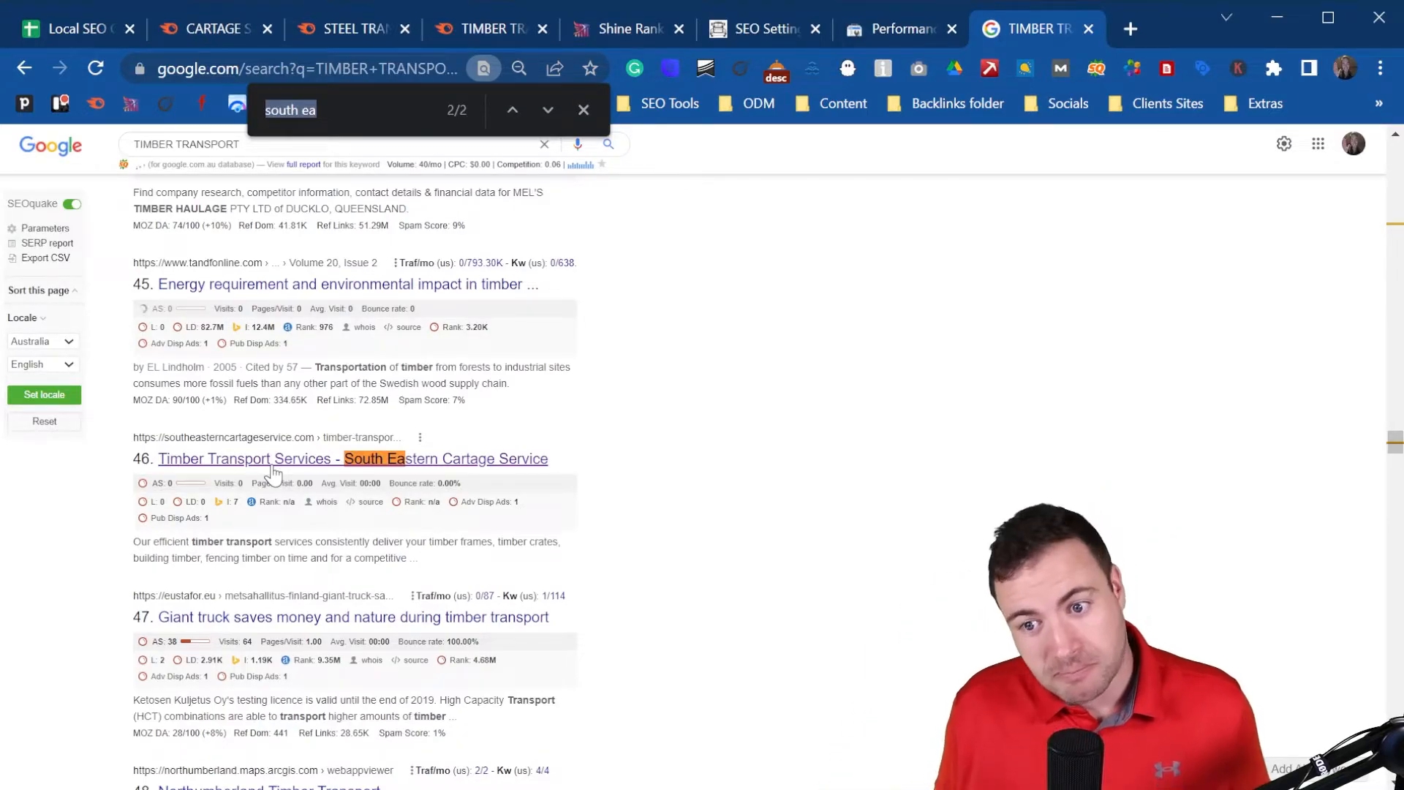
# - Examine the first eight organic TIMBER TRANSPORT results, comparing their titles, authority scores and referring links
pyautogui.scroll(20, 727, 595)
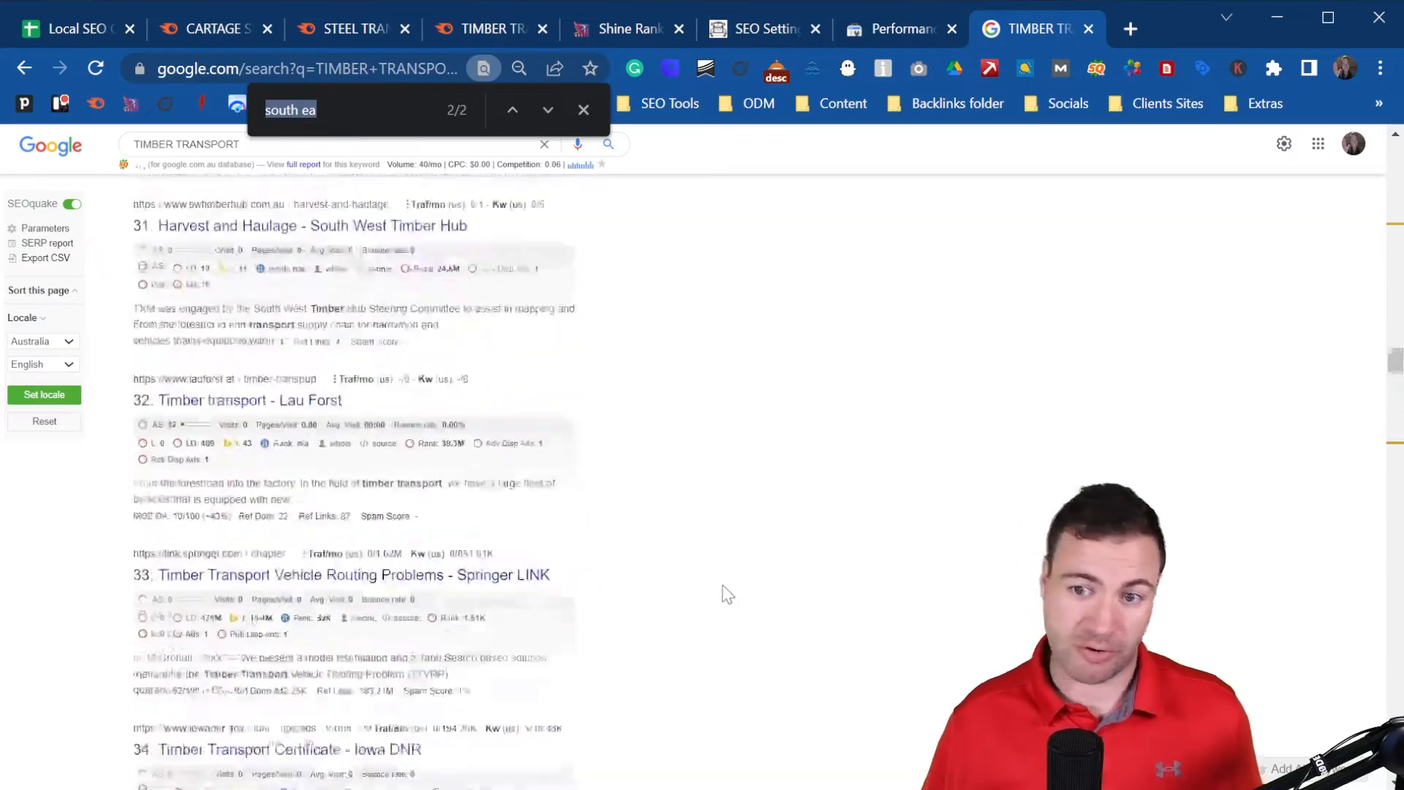
pyautogui.scroll(20, 710, 591)
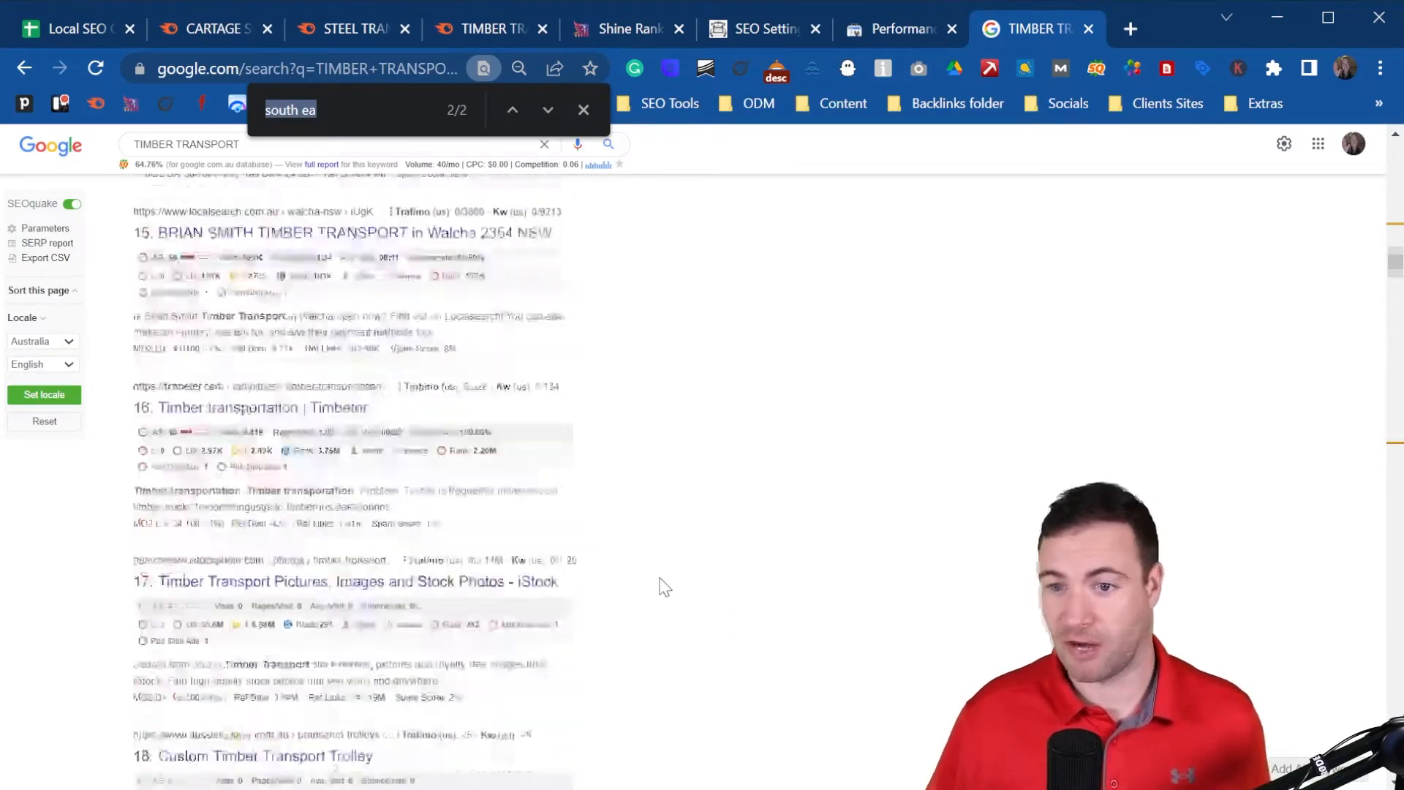
pyautogui.scroll(20, 662, 598)
pyautogui.scroll(-8, 644, 594)
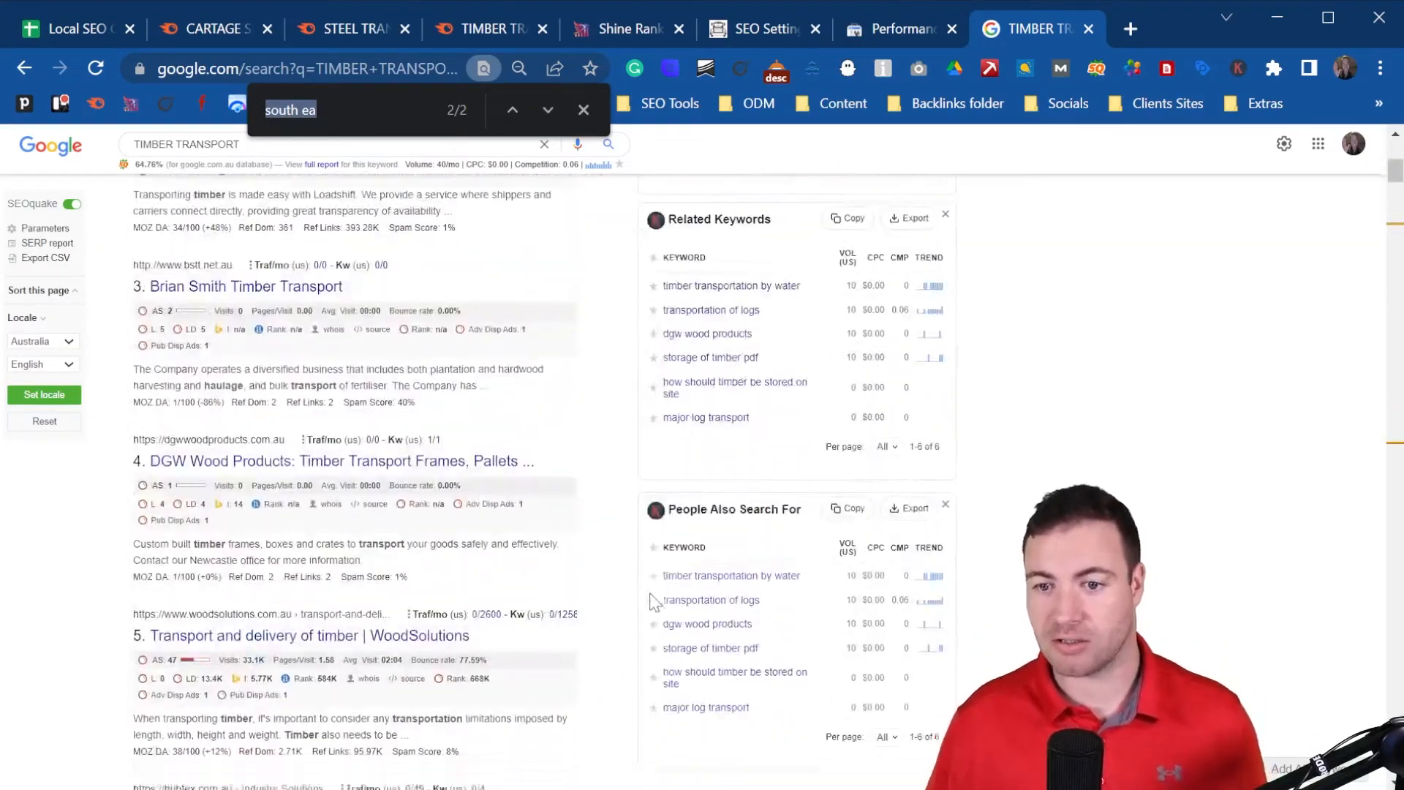
pyautogui.scroll(-5, 638, 594)
pyautogui.scroll(4, 526, 542)
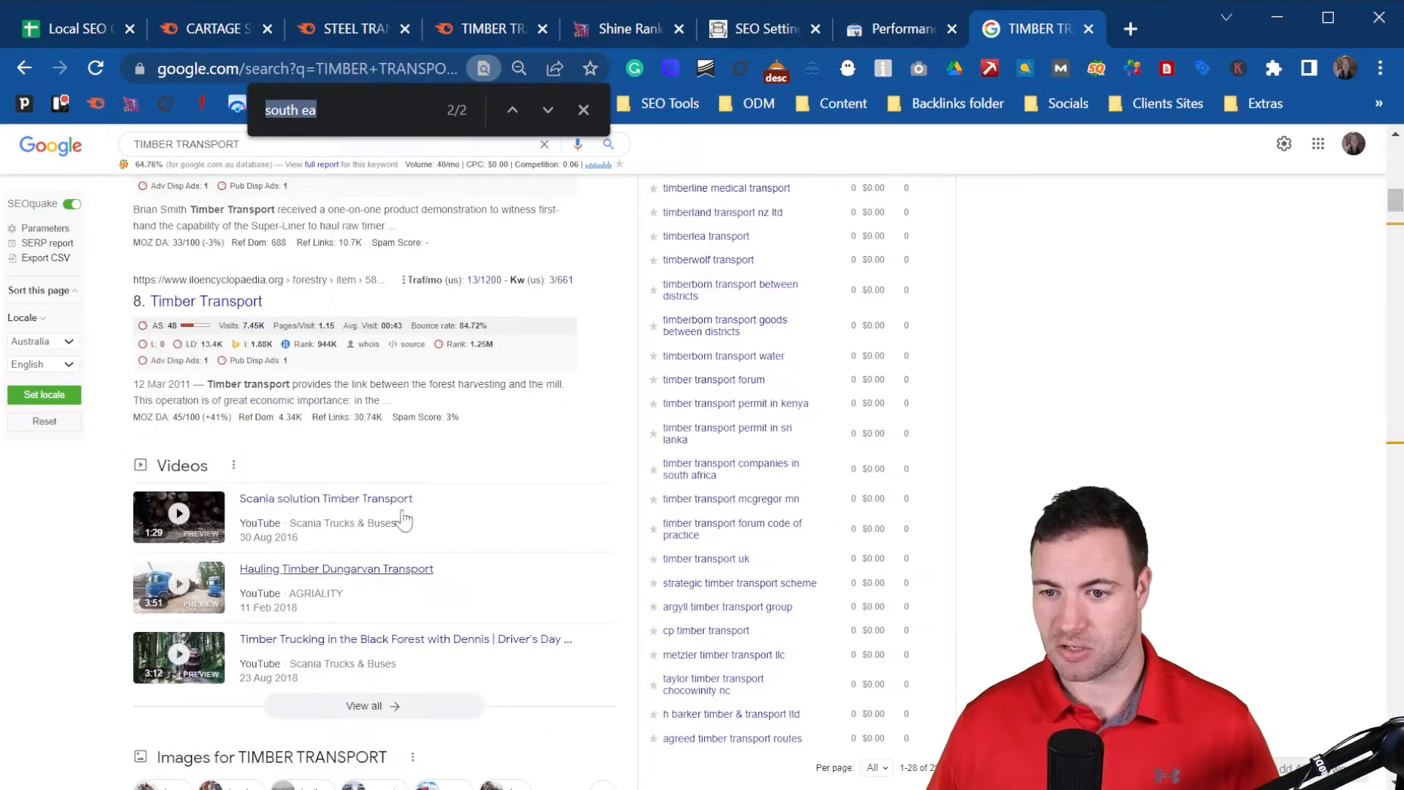
pyautogui.scroll(3, 495, 674)
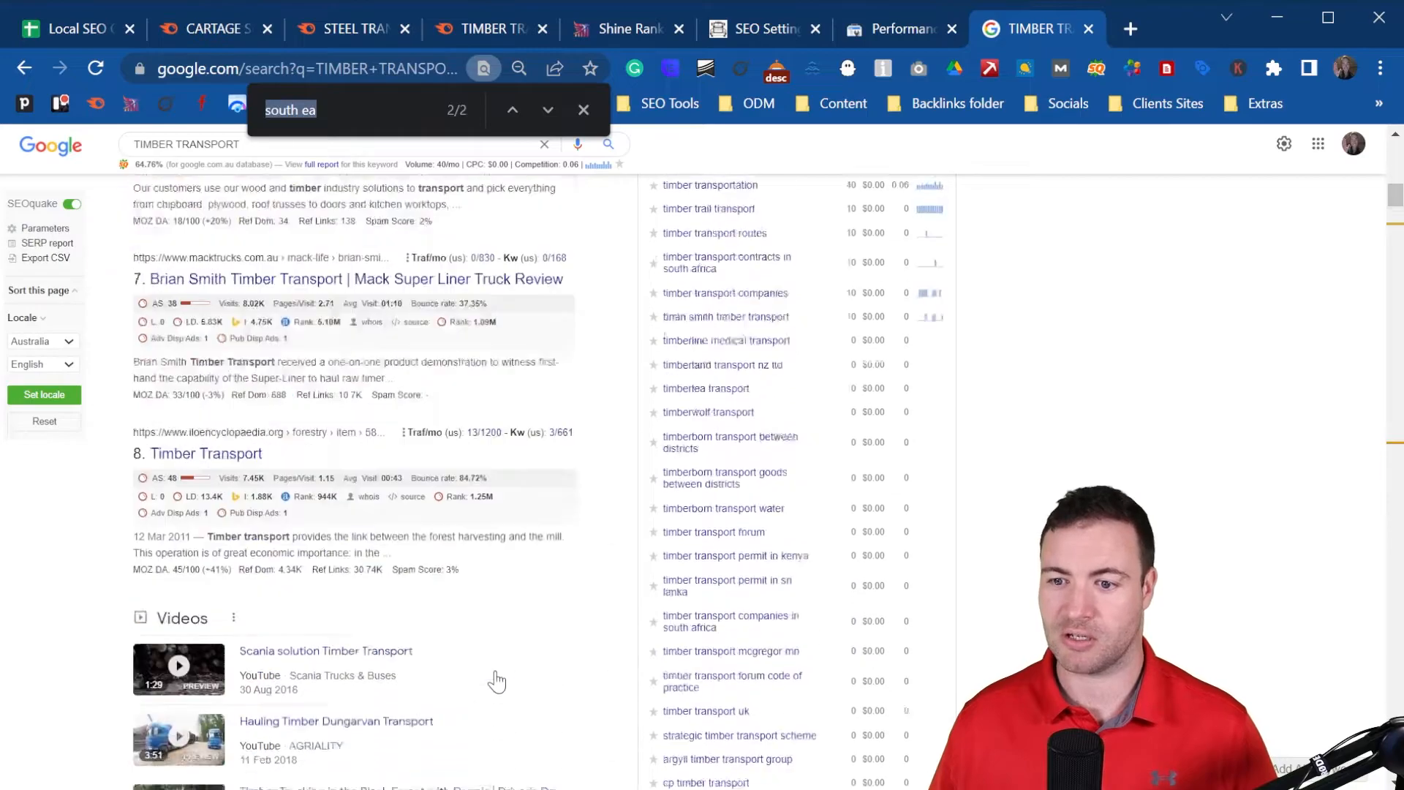
pyautogui.scroll(2, 505, 691)
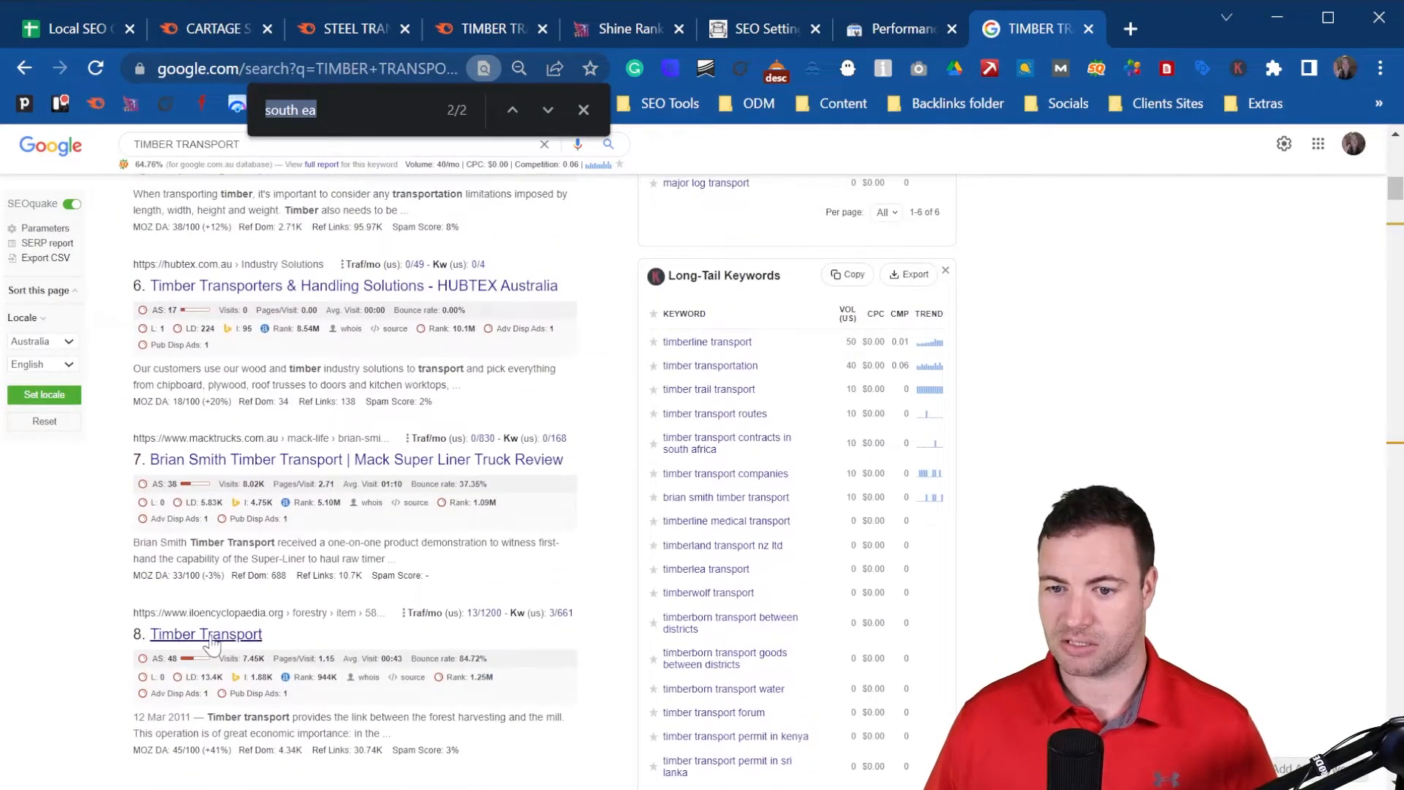
pyautogui.scroll(2, 406, 639)
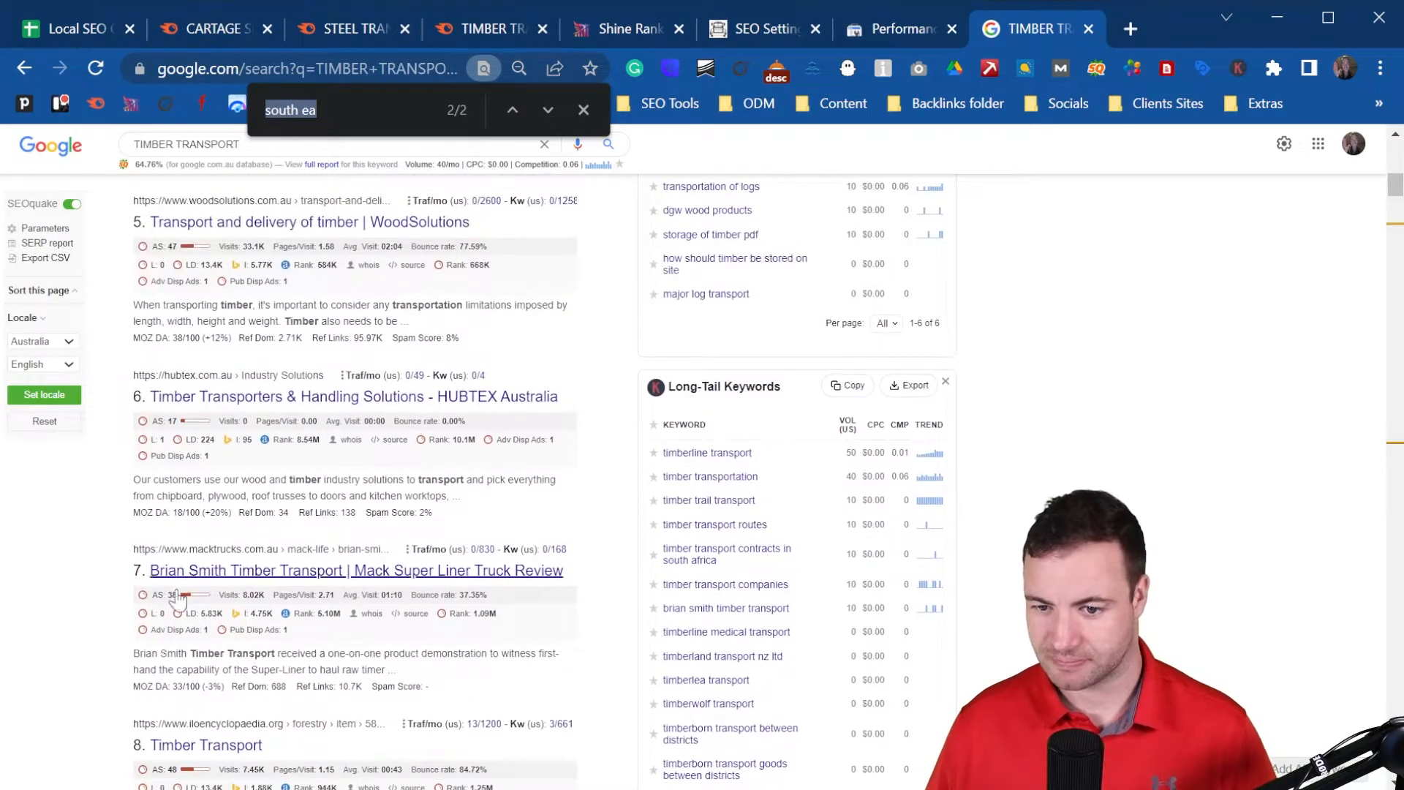
pyautogui.scroll(-2, 322, 689)
pyautogui.scroll(4, 94, 624)
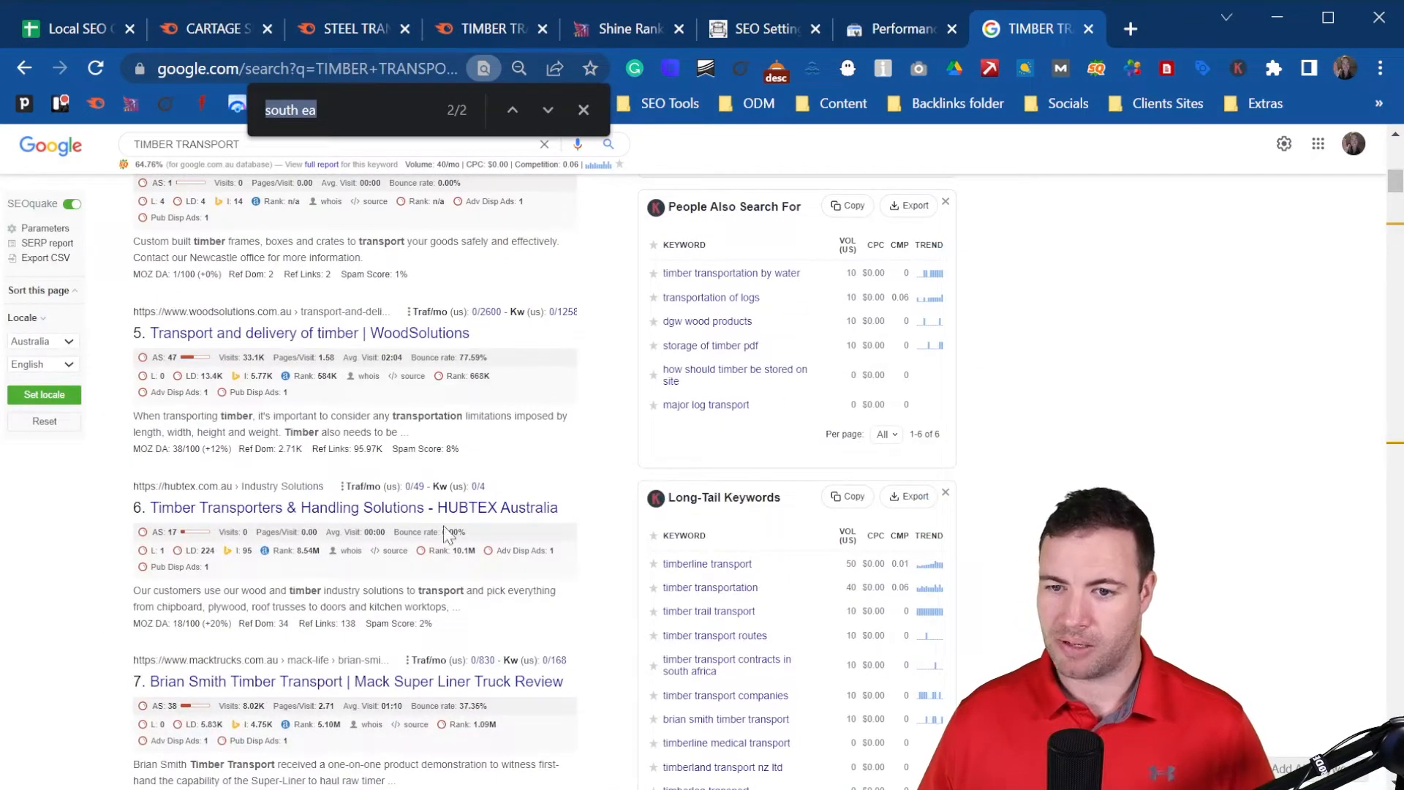
pyautogui.scroll(10, 205, 681)
pyautogui.scroll(-3, 196, 567)
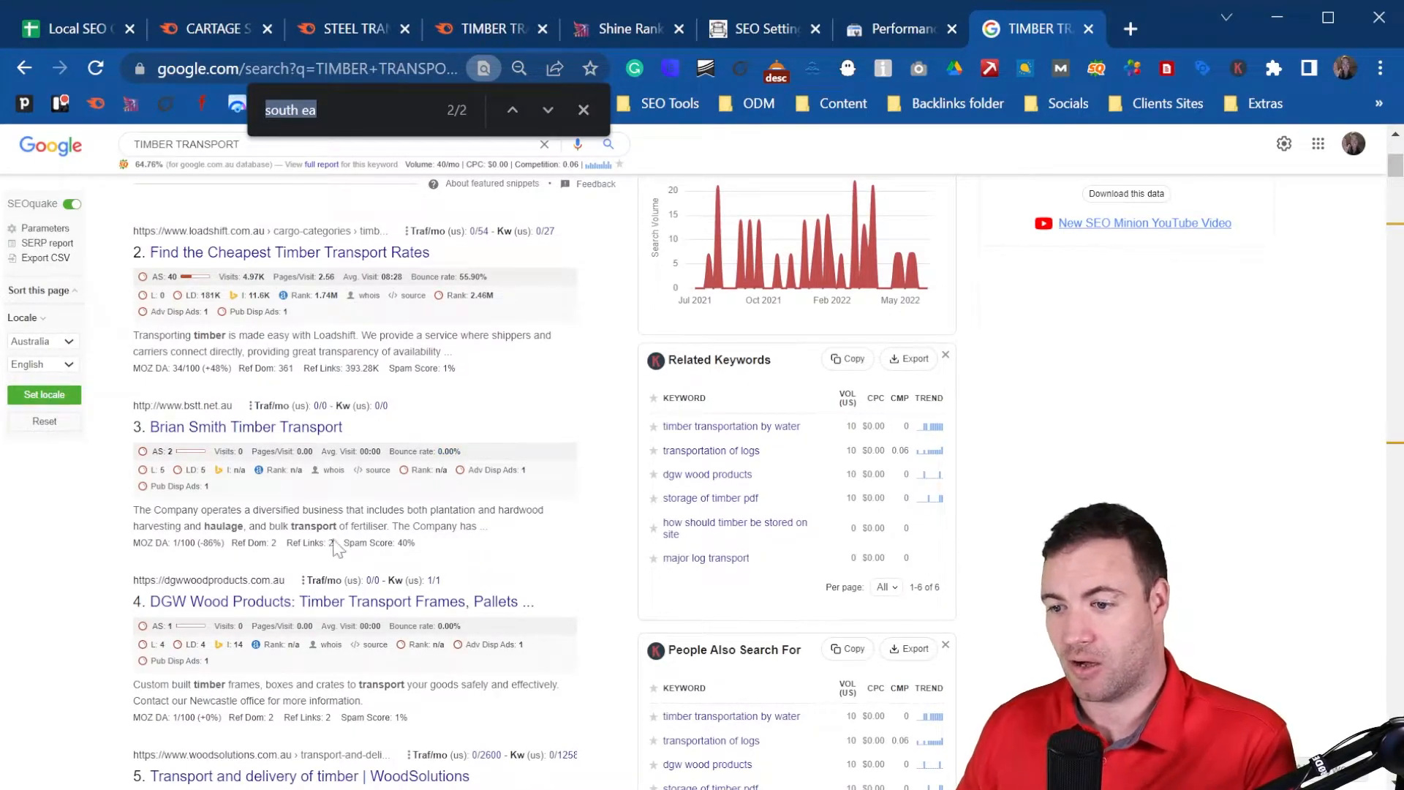
pyautogui.scroll(5, 334, 547)
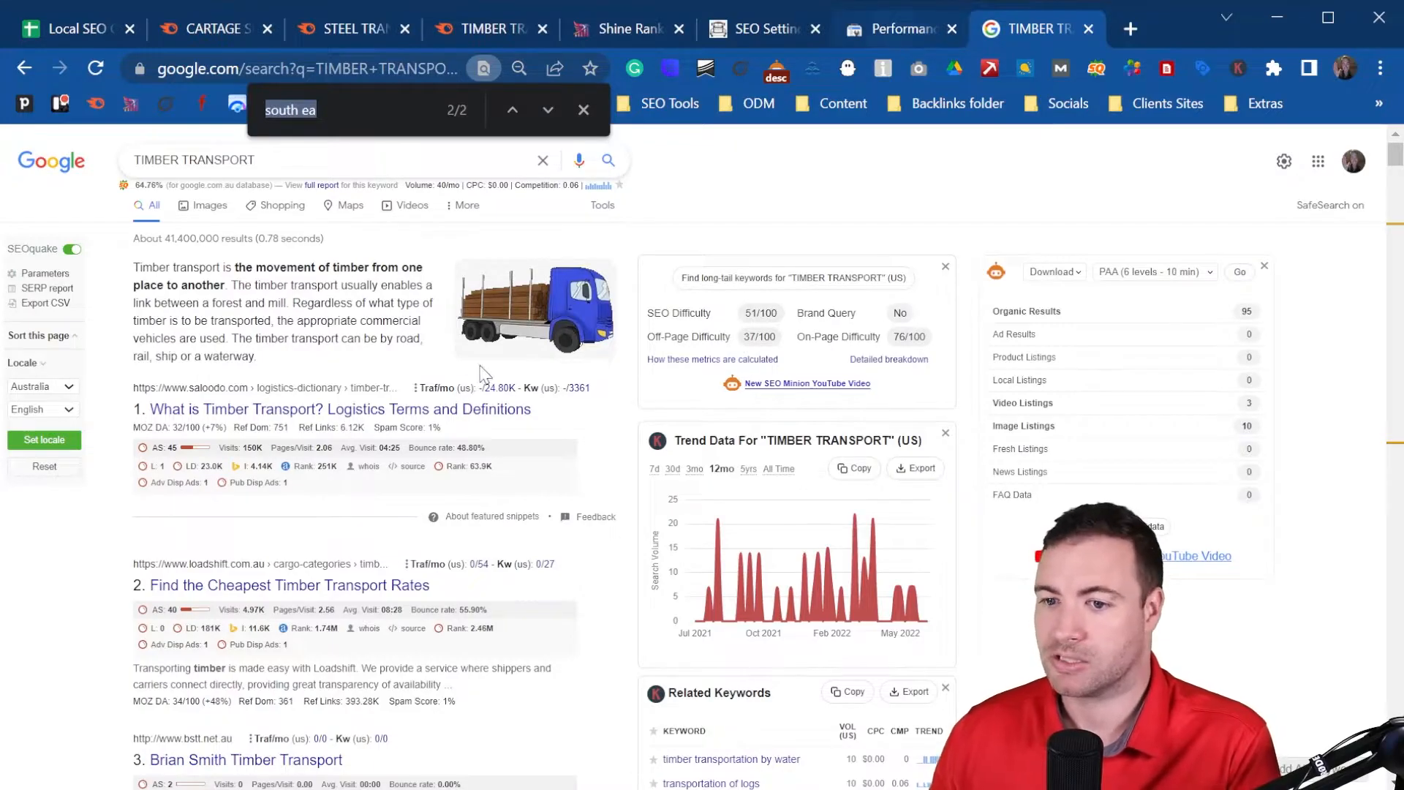
# - In the Local SEO Checklist sheet, put "services" in parentheses so B20 reads TIMBER TRANSPORT (services)
pyautogui.click(73, 21)
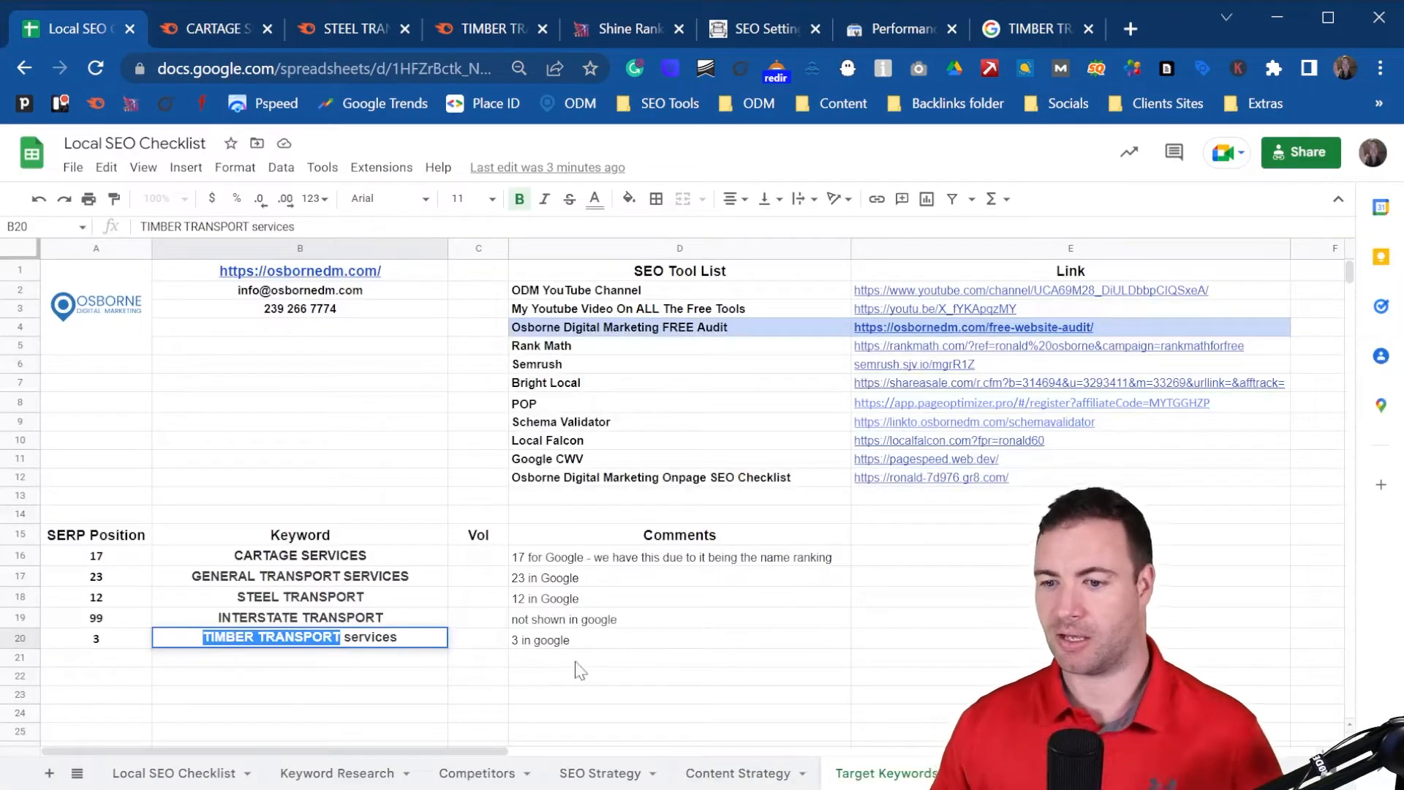
pyautogui.moveTo(421, 637); pyautogui.dragTo(342, 640)
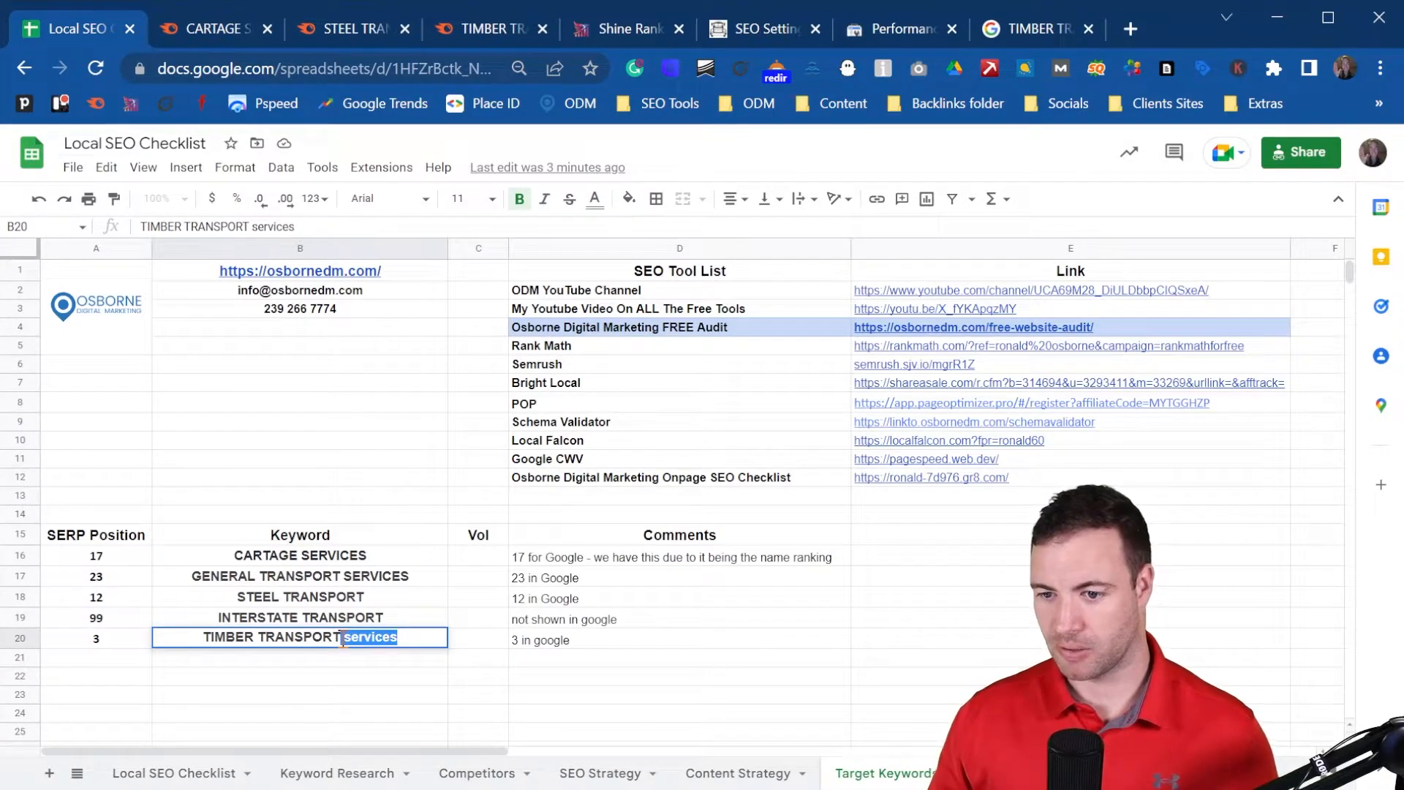
pyautogui.click(347, 640)
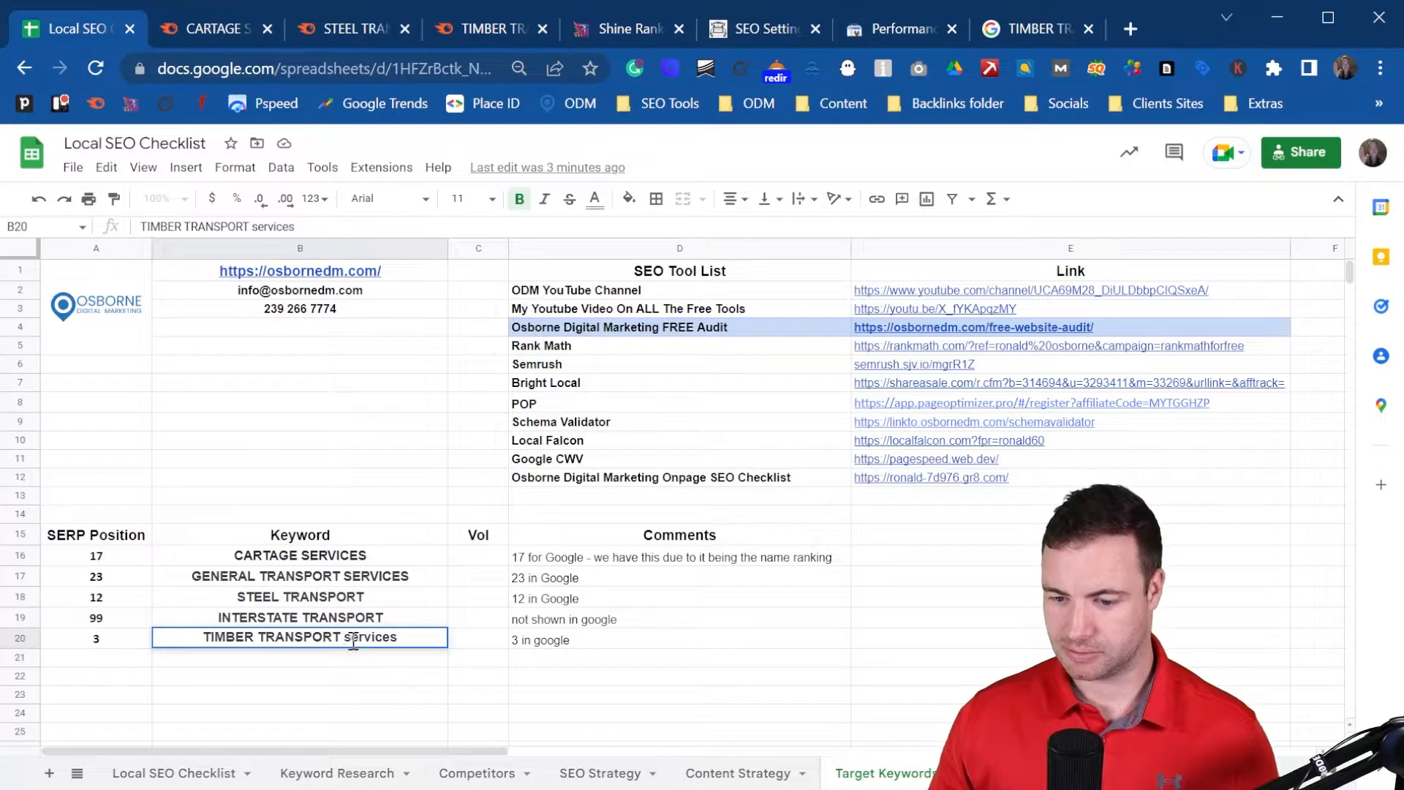
pyautogui.write('(')
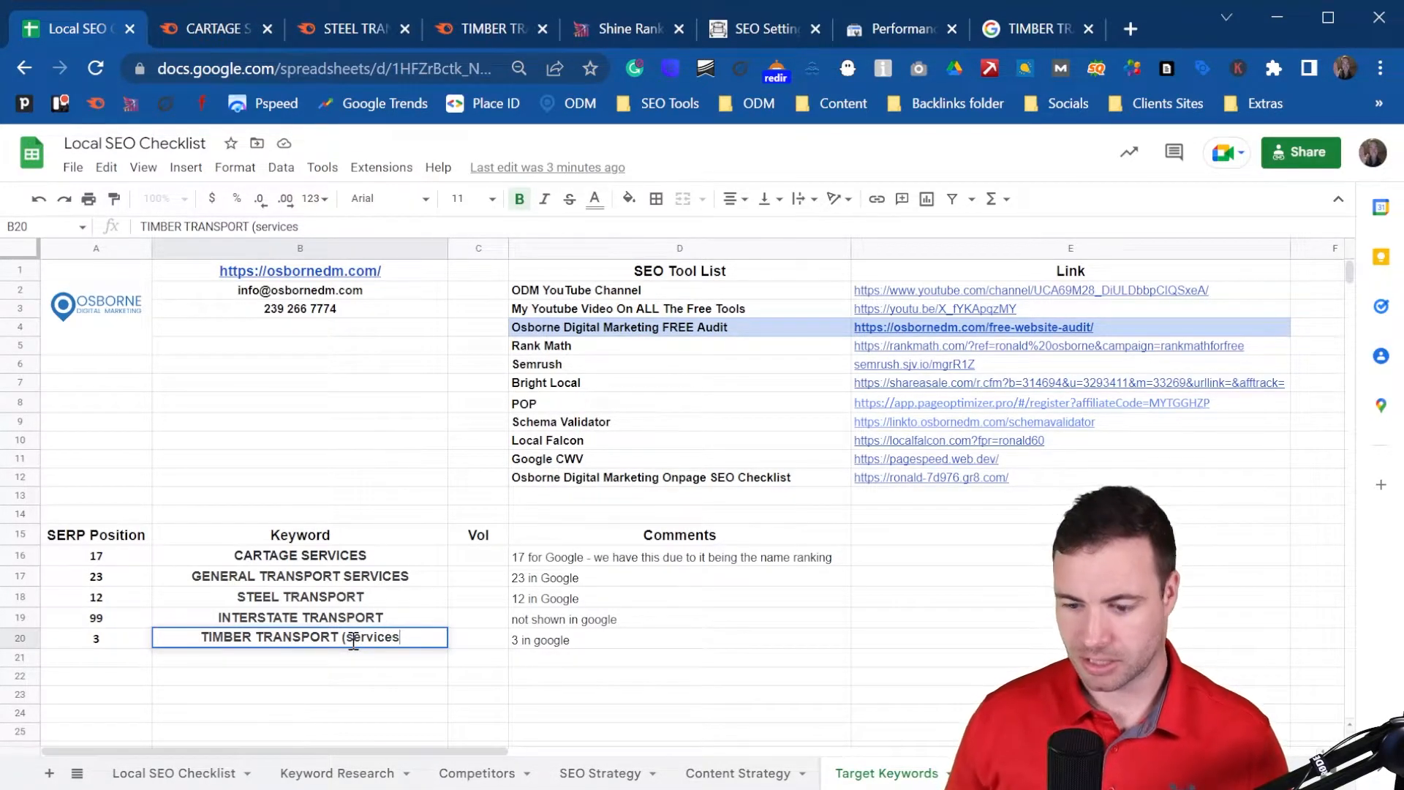
pyautogui.press('End')
pyautogui.write(')')
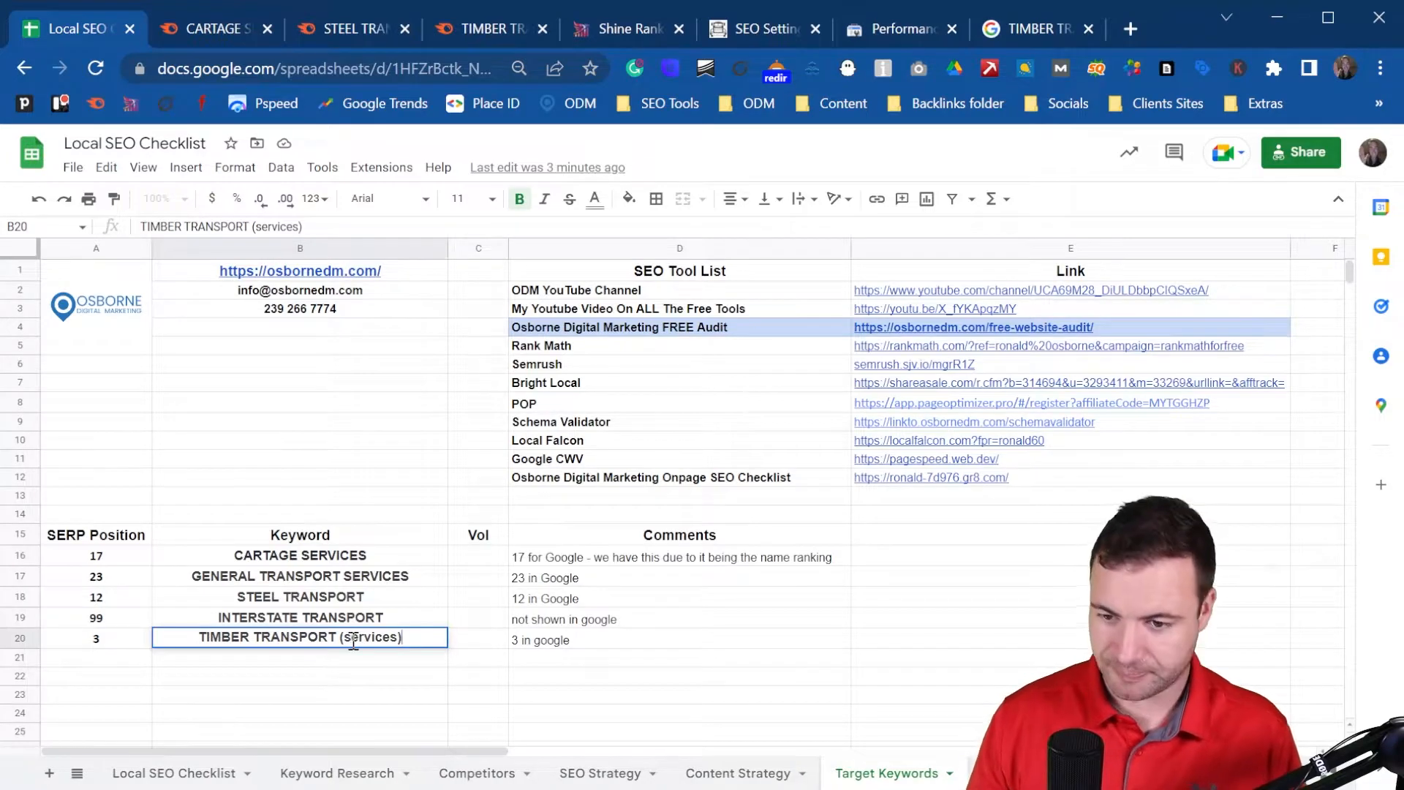
# - Extend the comment in D20 so it reads "3 in google- might be worth dropping services"
pyautogui.doubleClick(674, 647)
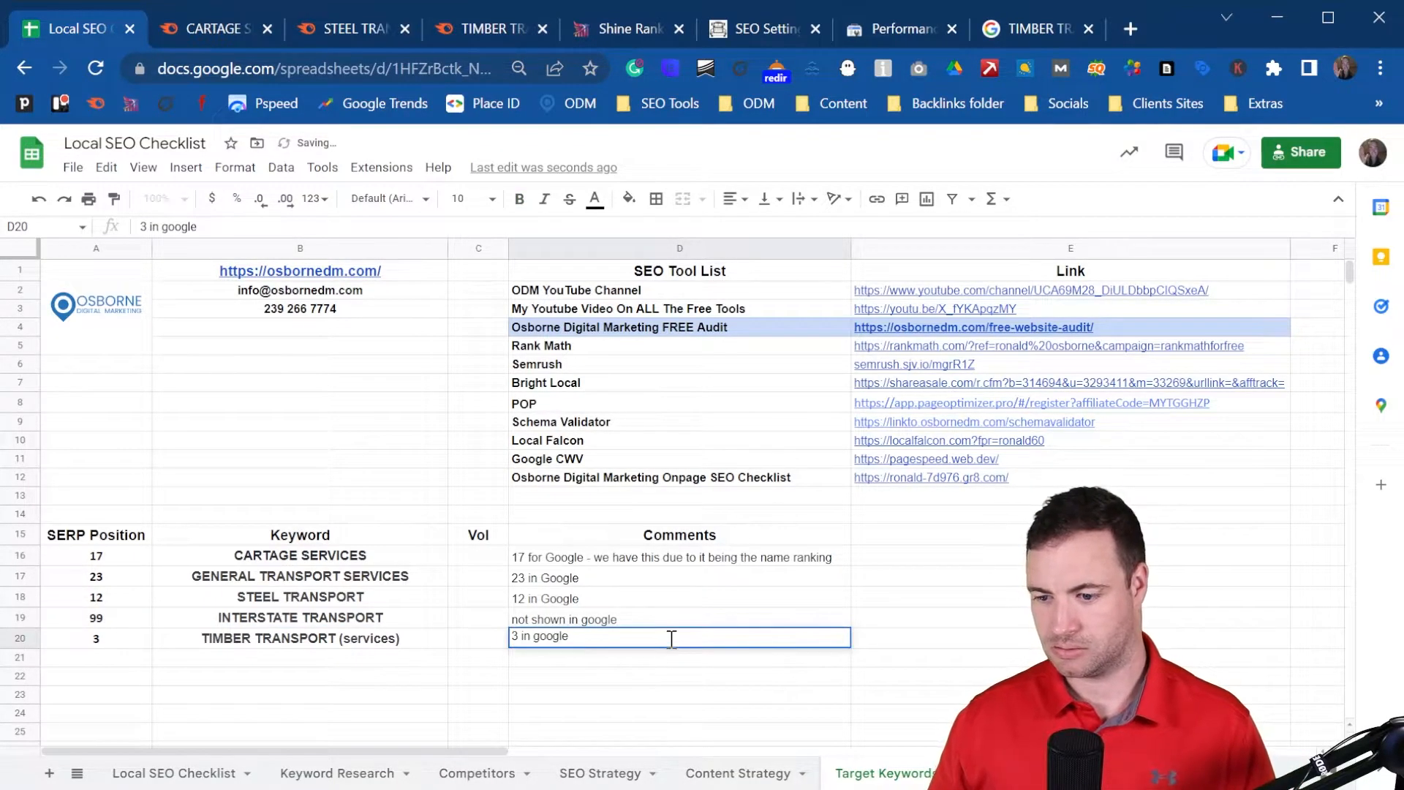
pyautogui.write('- might be worth changi')
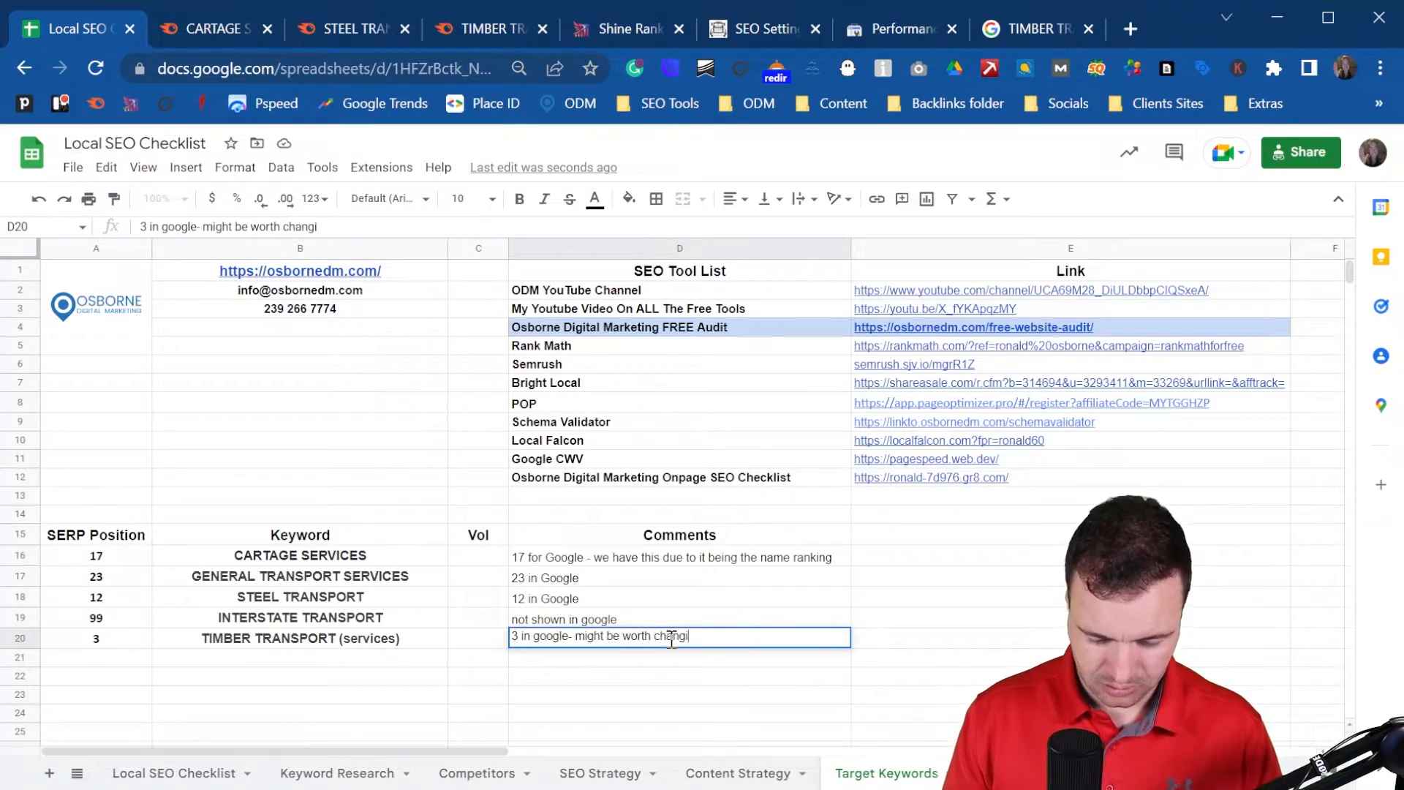
pyautogui.press('BackSpace')
pyautogui.press('BackSpace')
pyautogui.press('BackSpace')
pyautogui.press('BackSpace')
pyautogui.press('BackSpace')
pyautogui.press('BackSpace')
pyautogui.write('d')
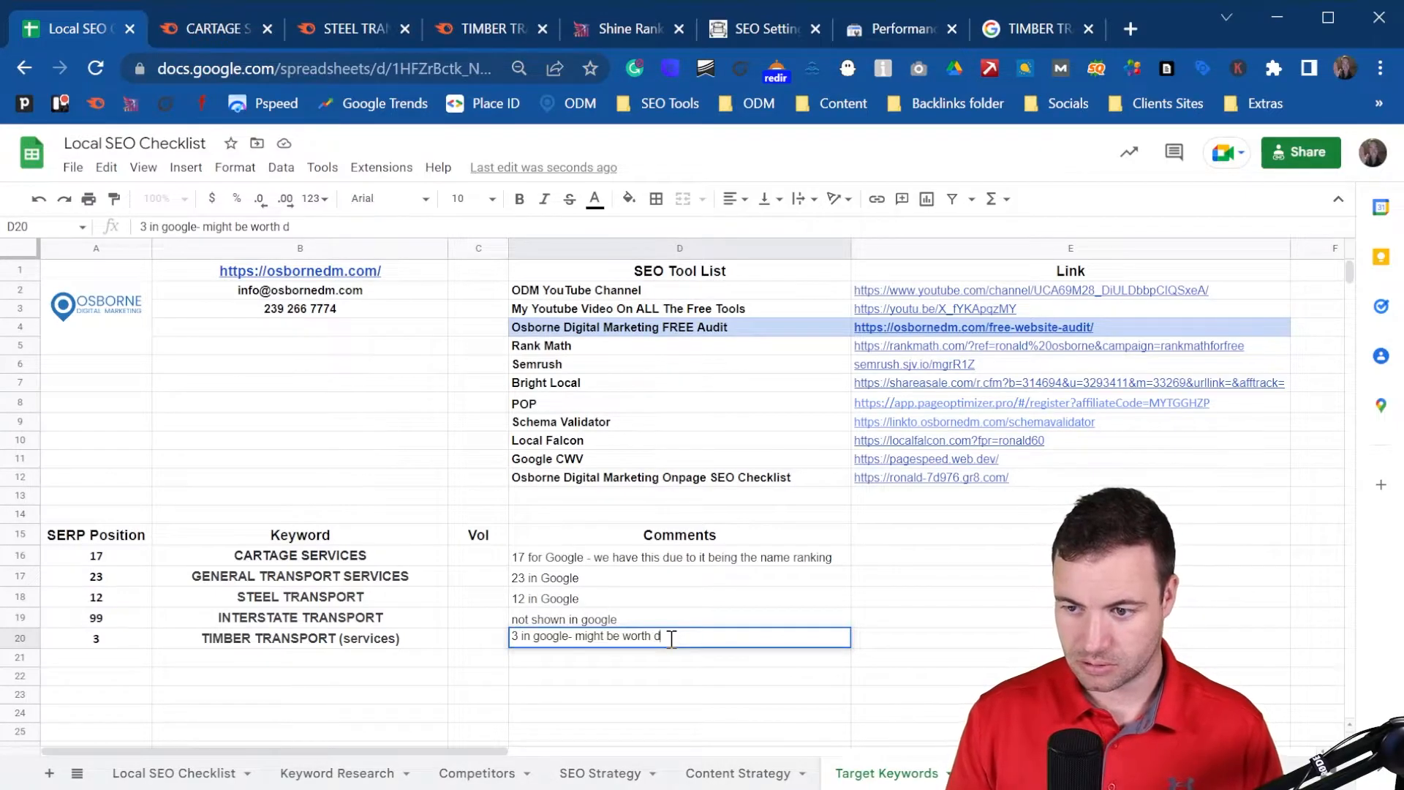
pyautogui.write('ropping services')
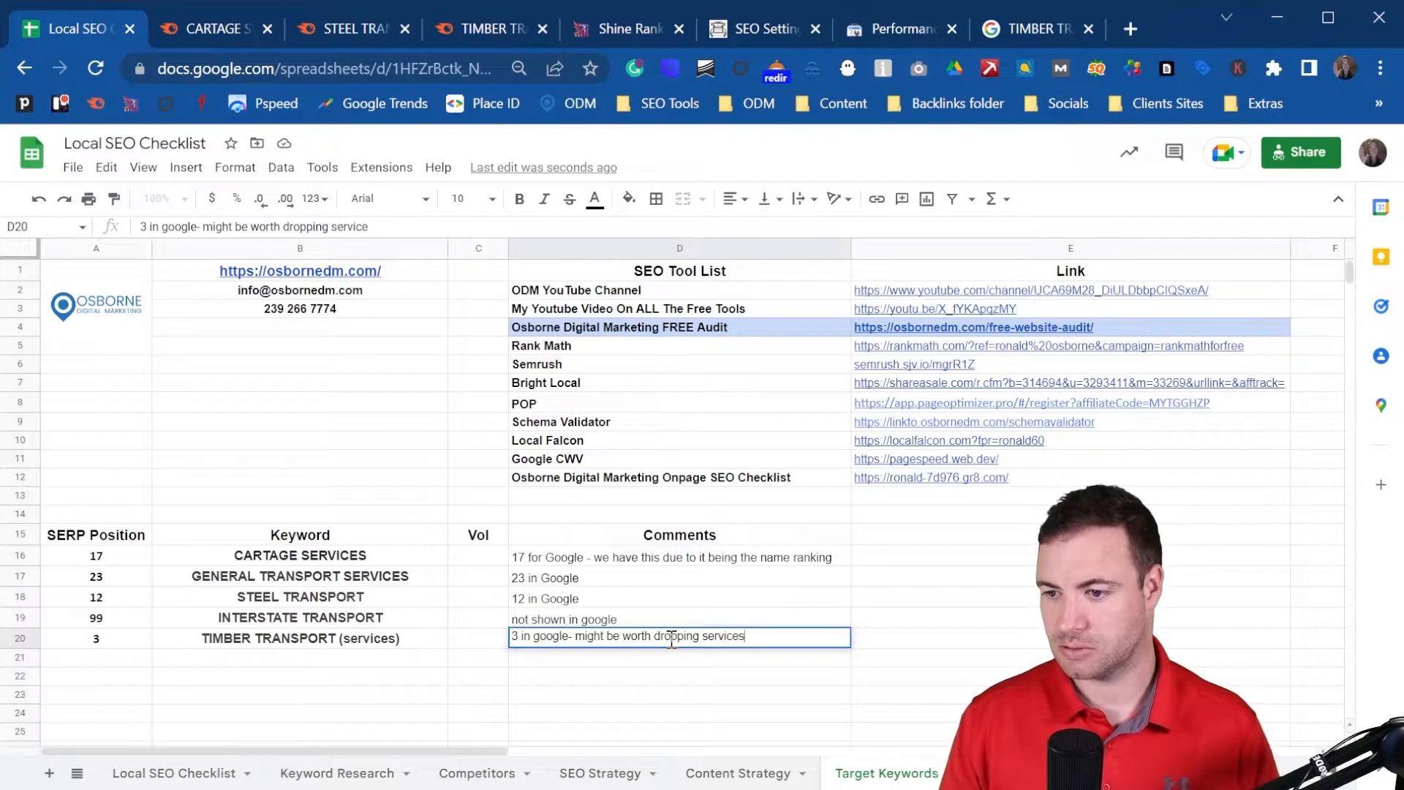
pyautogui.click(492, 660)
# - Copy GENERAL TRANSPORT from B17 without SERVICES and search Google for it in place of TIMBER TRANSPORT
pyautogui.click(396, 595)
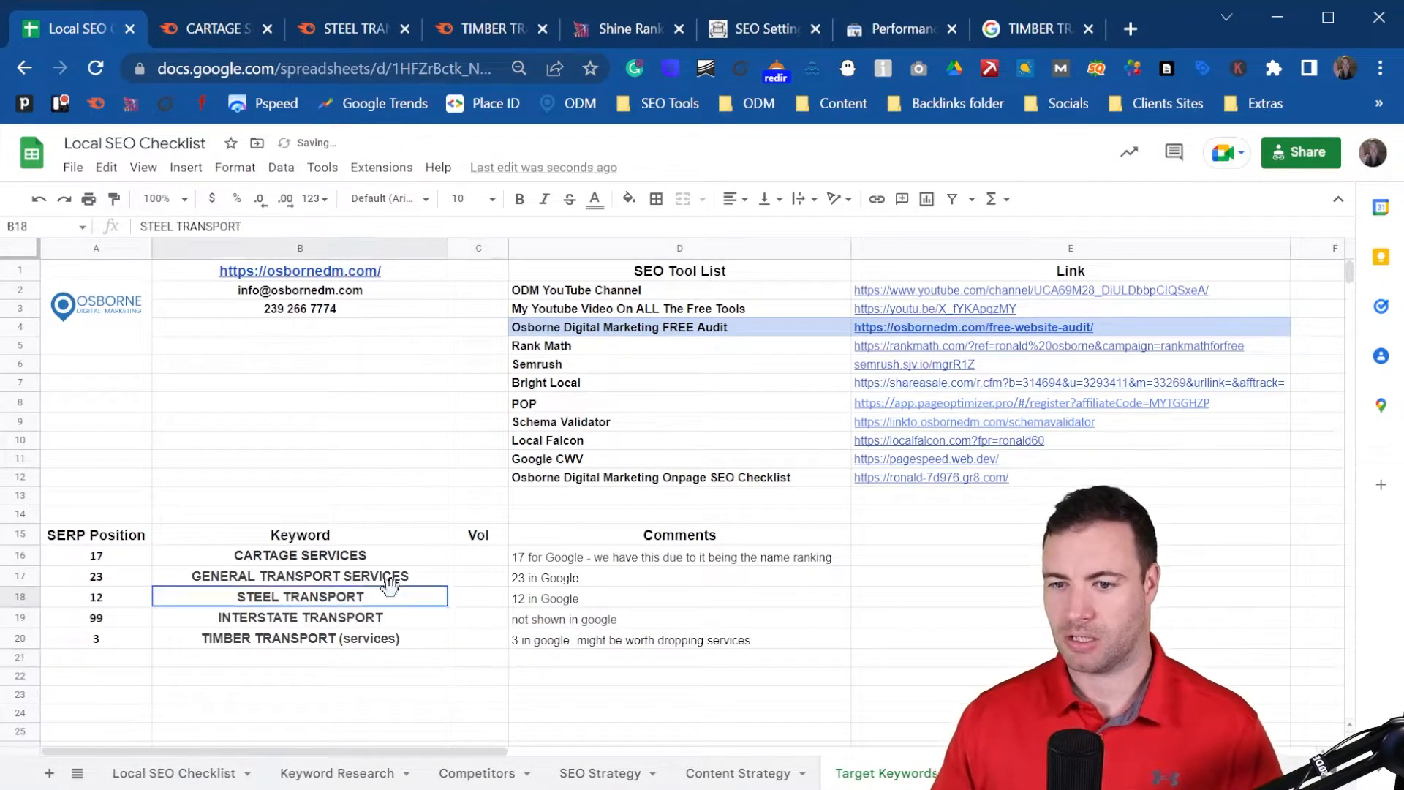
pyautogui.click(404, 579)
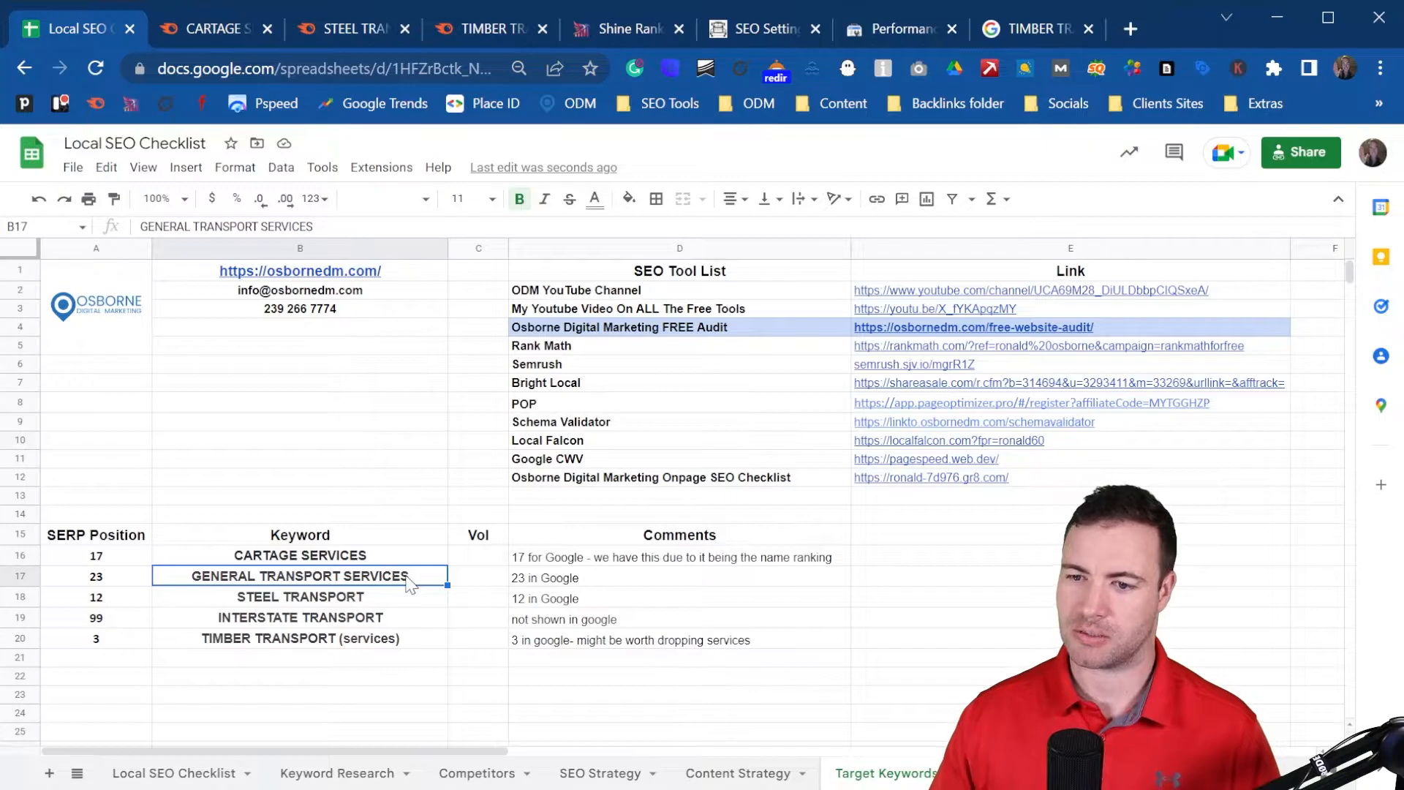
pyautogui.doubleClick(408, 579)
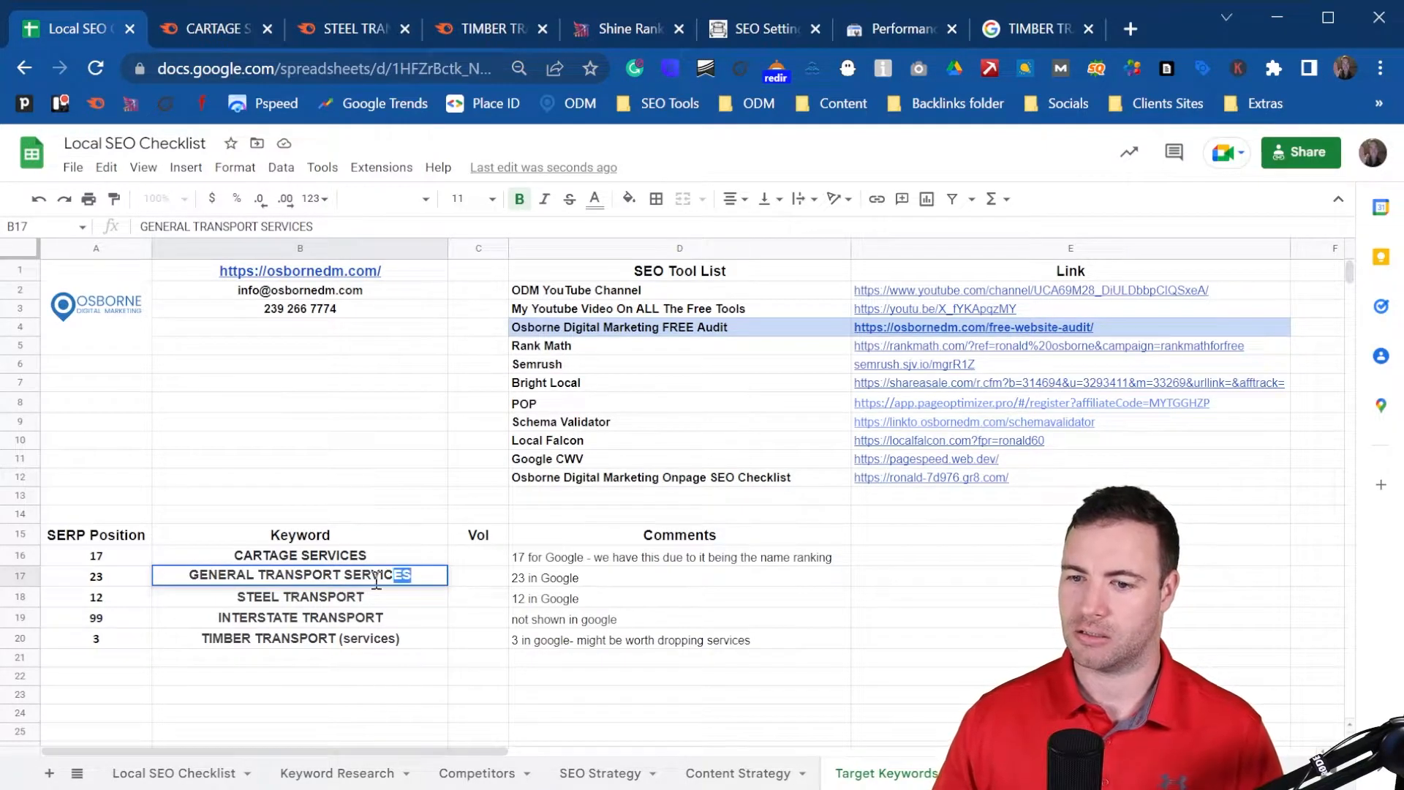
pyautogui.moveTo(408, 575); pyautogui.dragTo(180, 576)
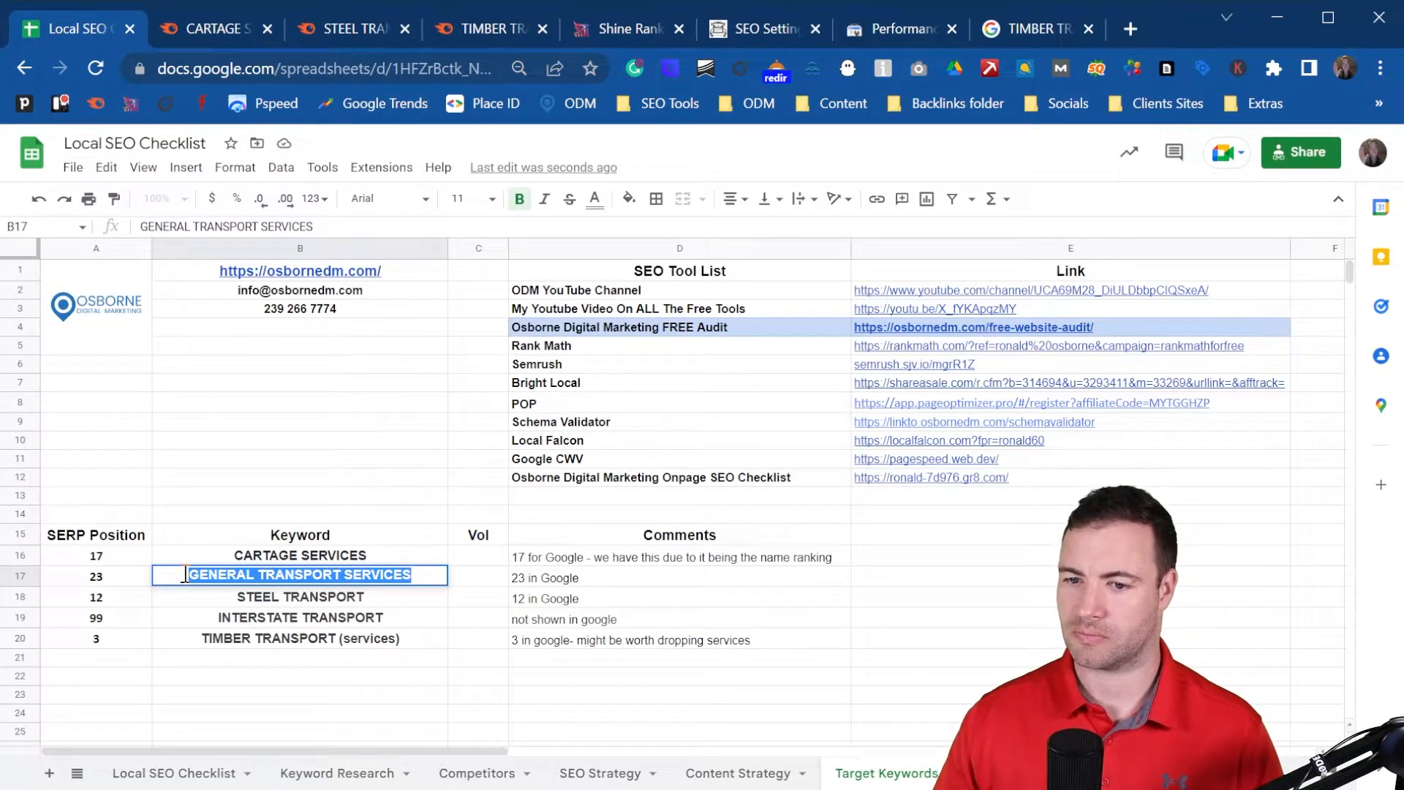
pyautogui.click(185, 576)
pyautogui.moveTo(185, 575); pyautogui.dragTo(343, 575)
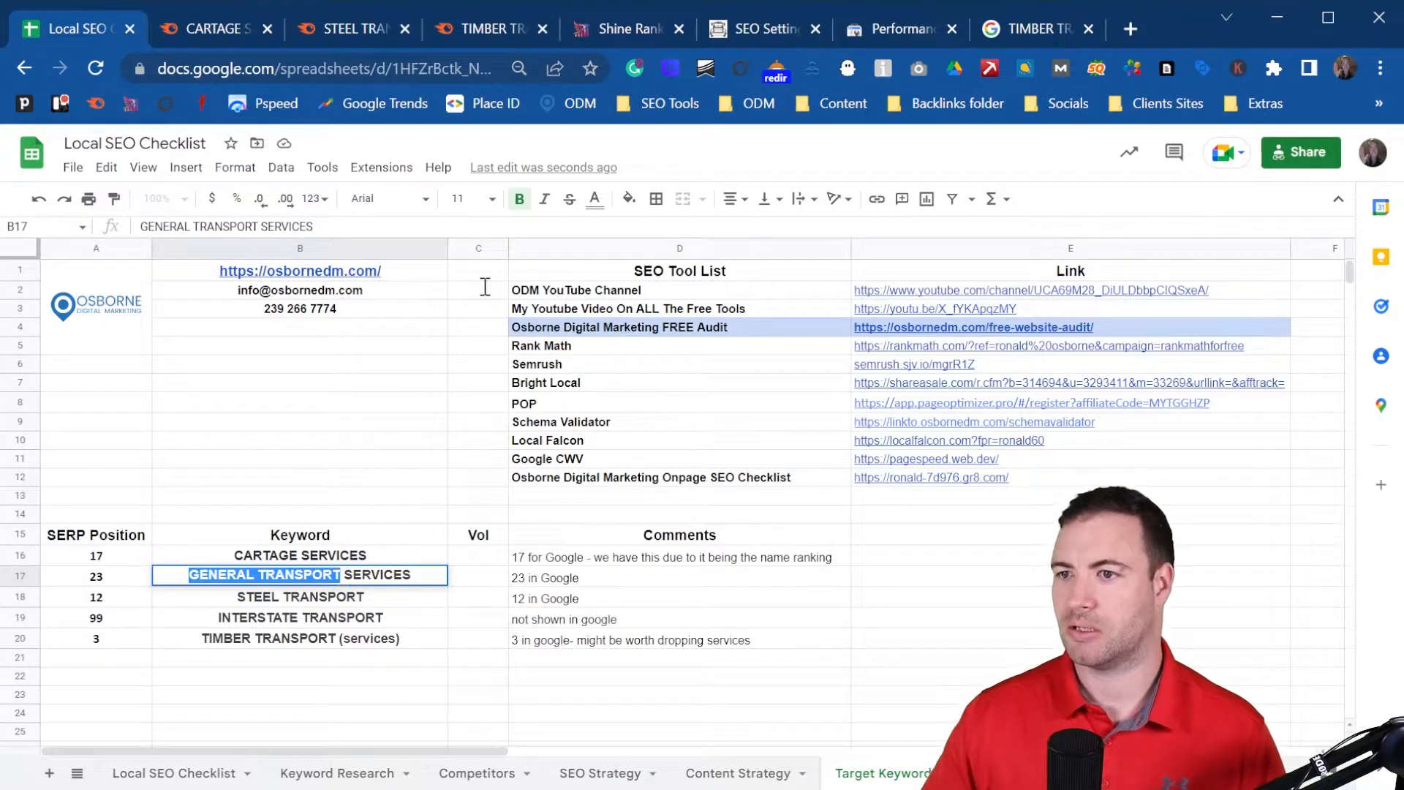
pyautogui.hotkey('ctrl', 'c')
pyautogui.click(1054, 27)
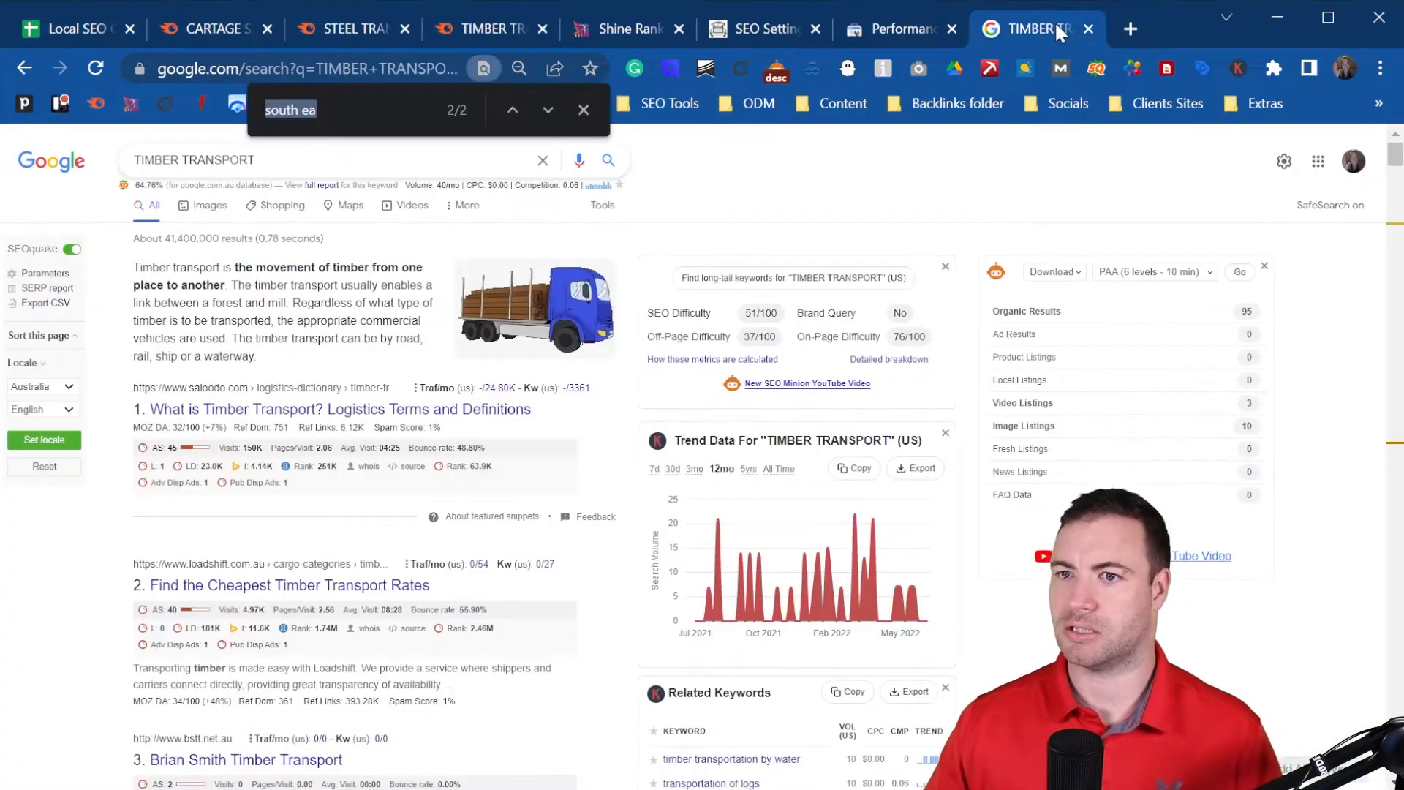
pyautogui.moveTo(258, 159); pyautogui.dragTo(95, 153)
pyautogui.hotkey('ctrl', 'v')
pyautogui.press('Return')
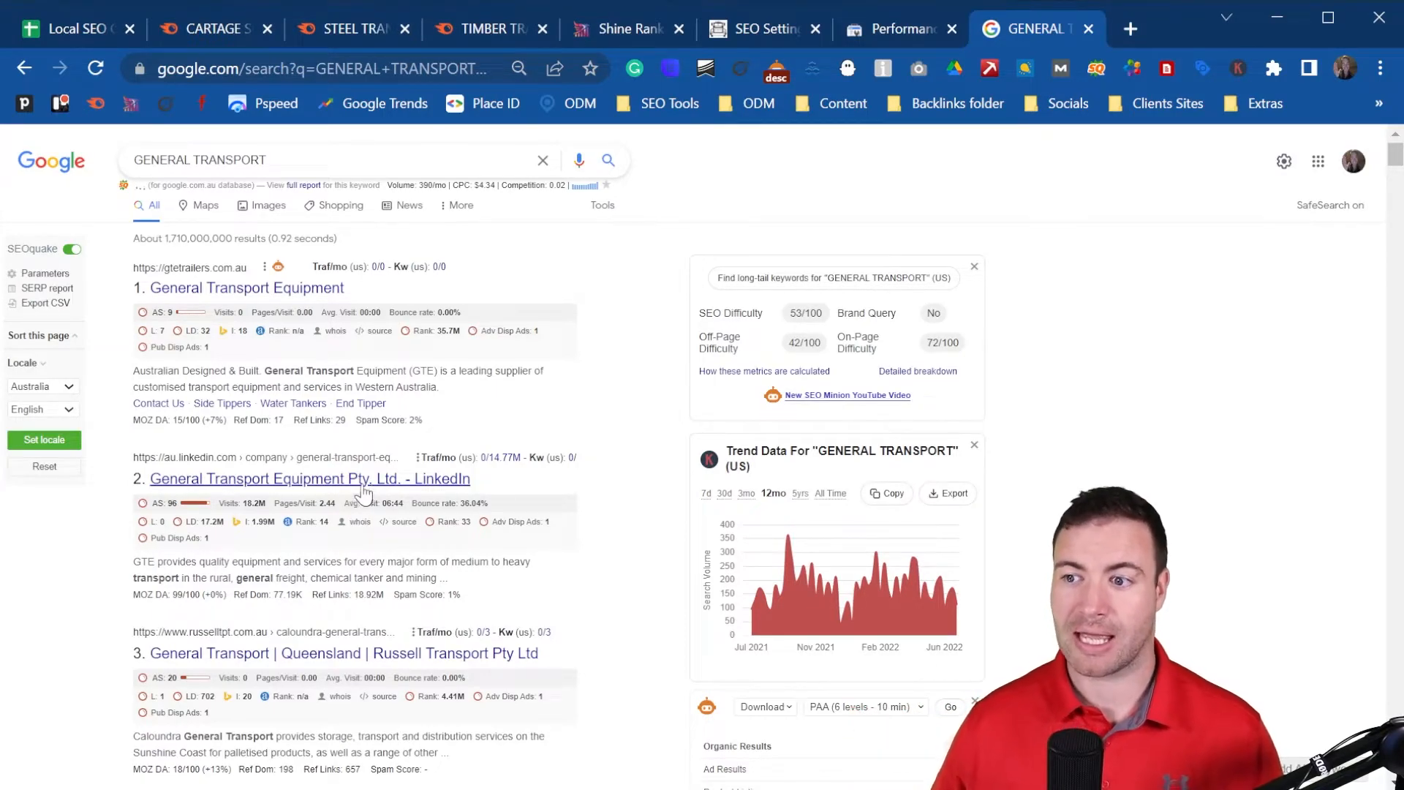
# - Skim the first eleven organic GENERAL TRANSPORT results to judge their relevance, authority scores and links
pyautogui.moveTo(524, 461)
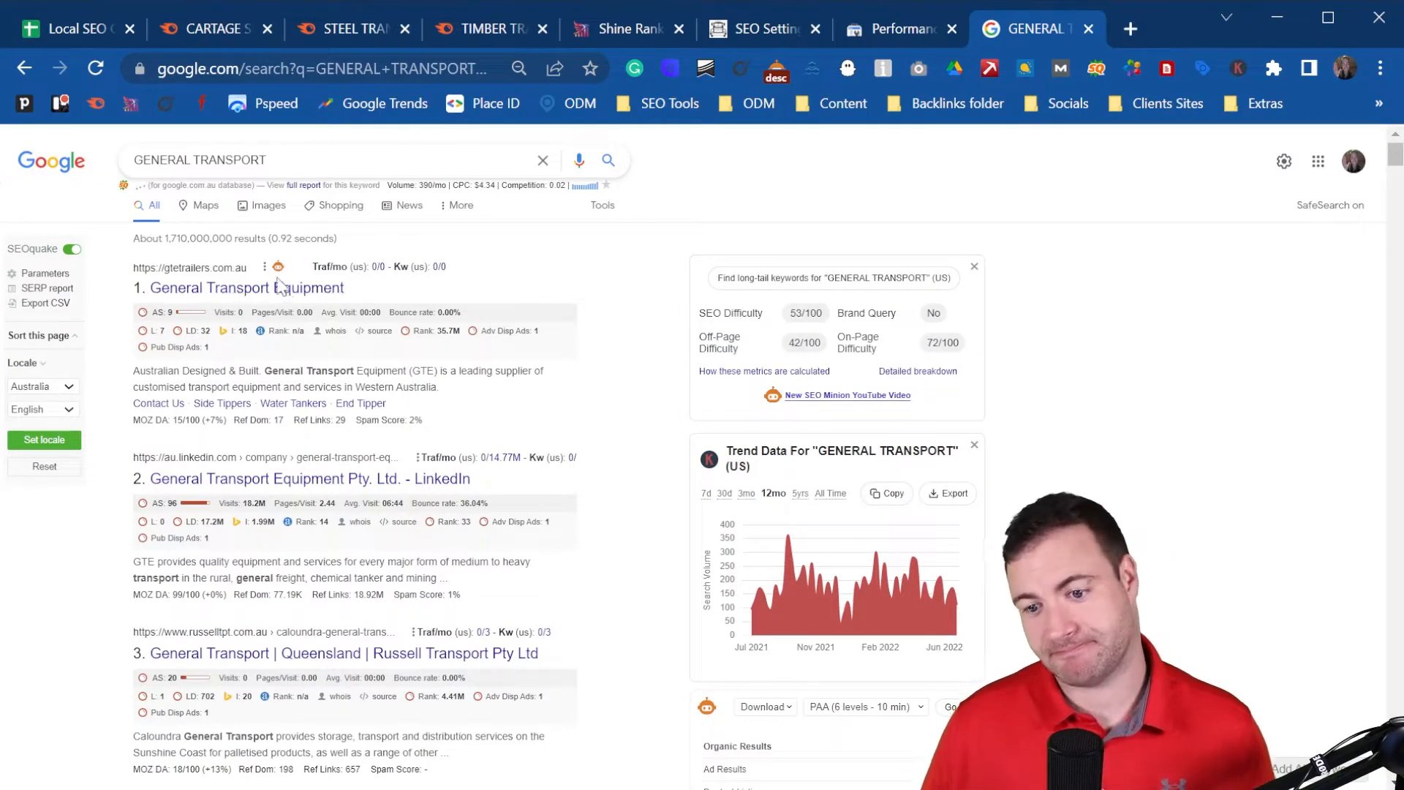
pyautogui.scroll(-5, 311, 300)
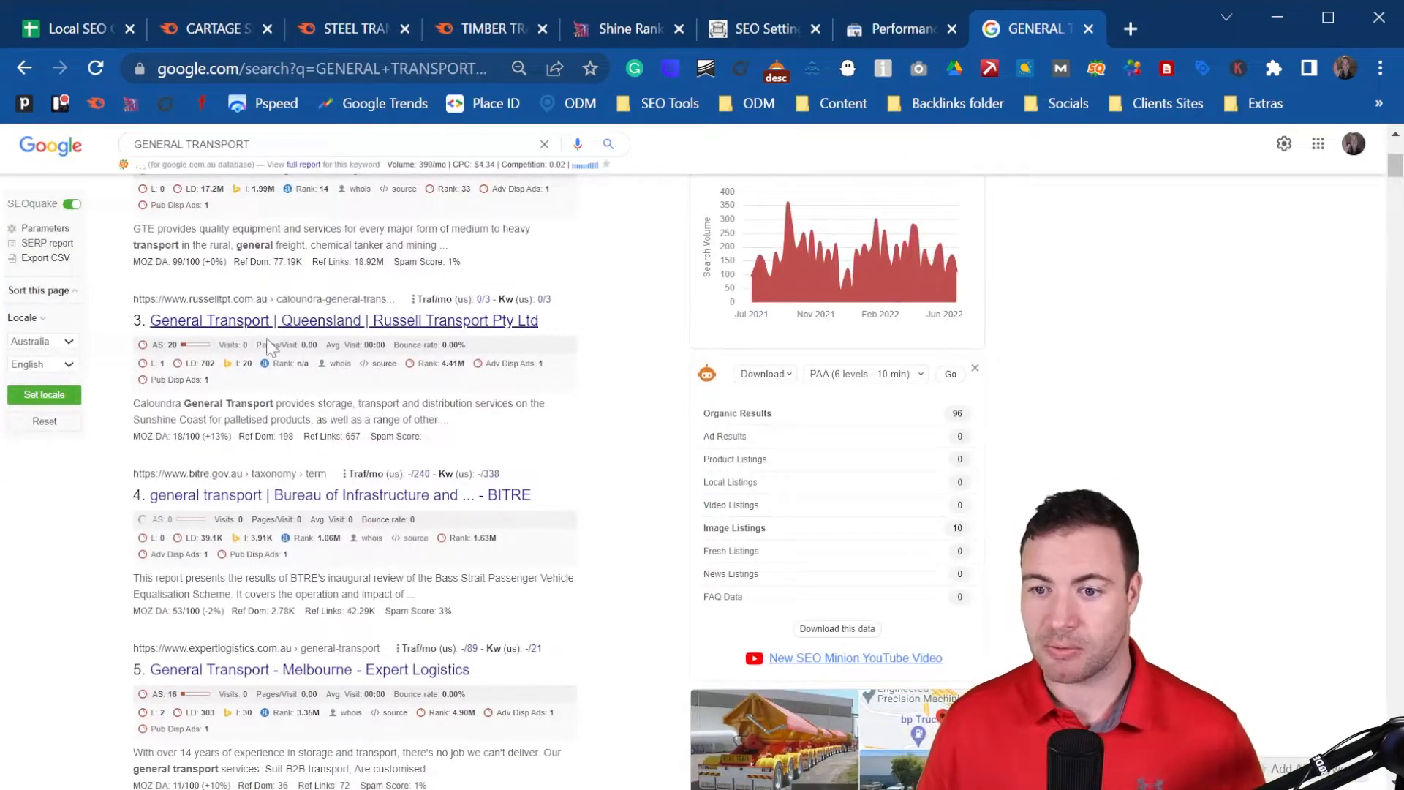
pyautogui.scroll(-2, 270, 336)
pyautogui.scroll(-6, 266, 350)
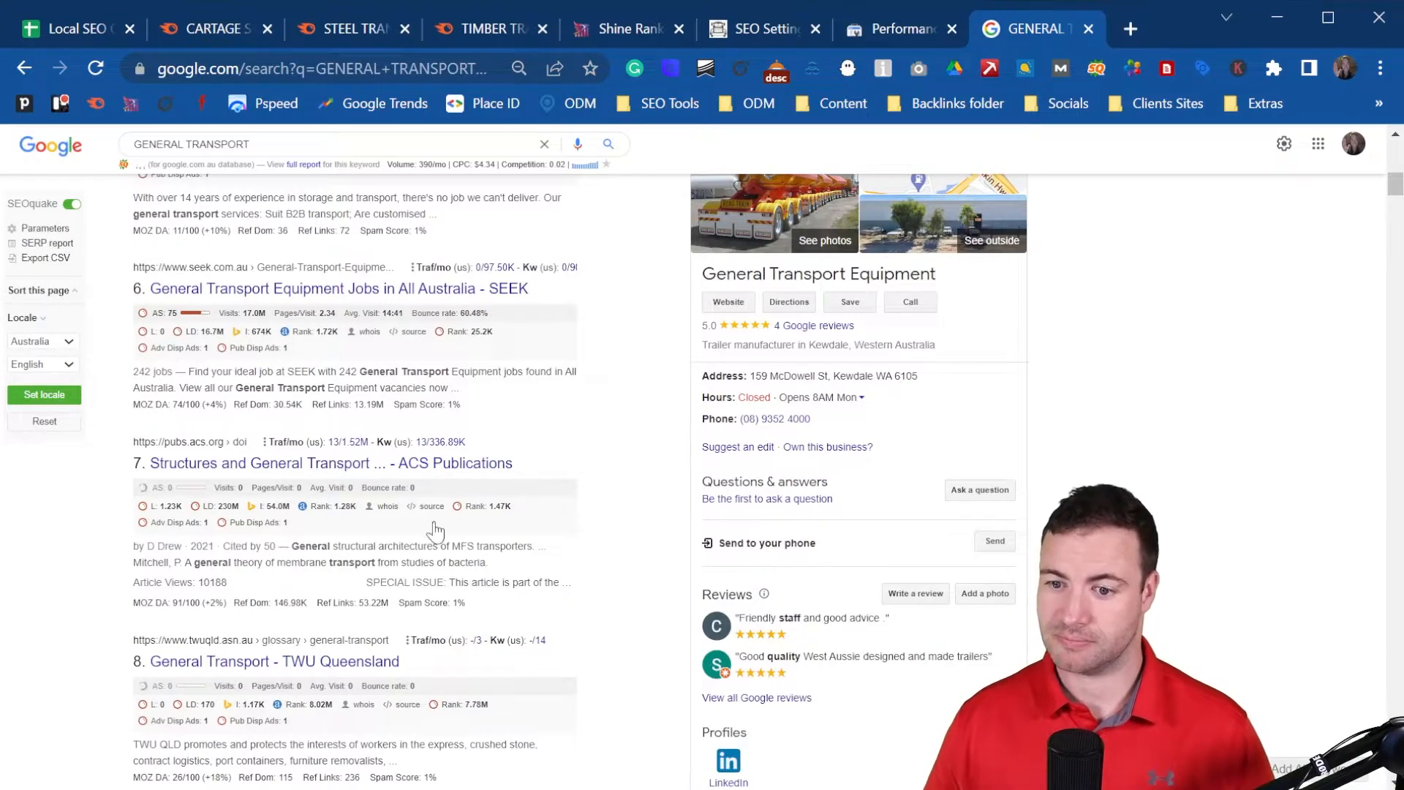
pyautogui.scroll(-3, 436, 525)
pyautogui.scroll(3, 656, 477)
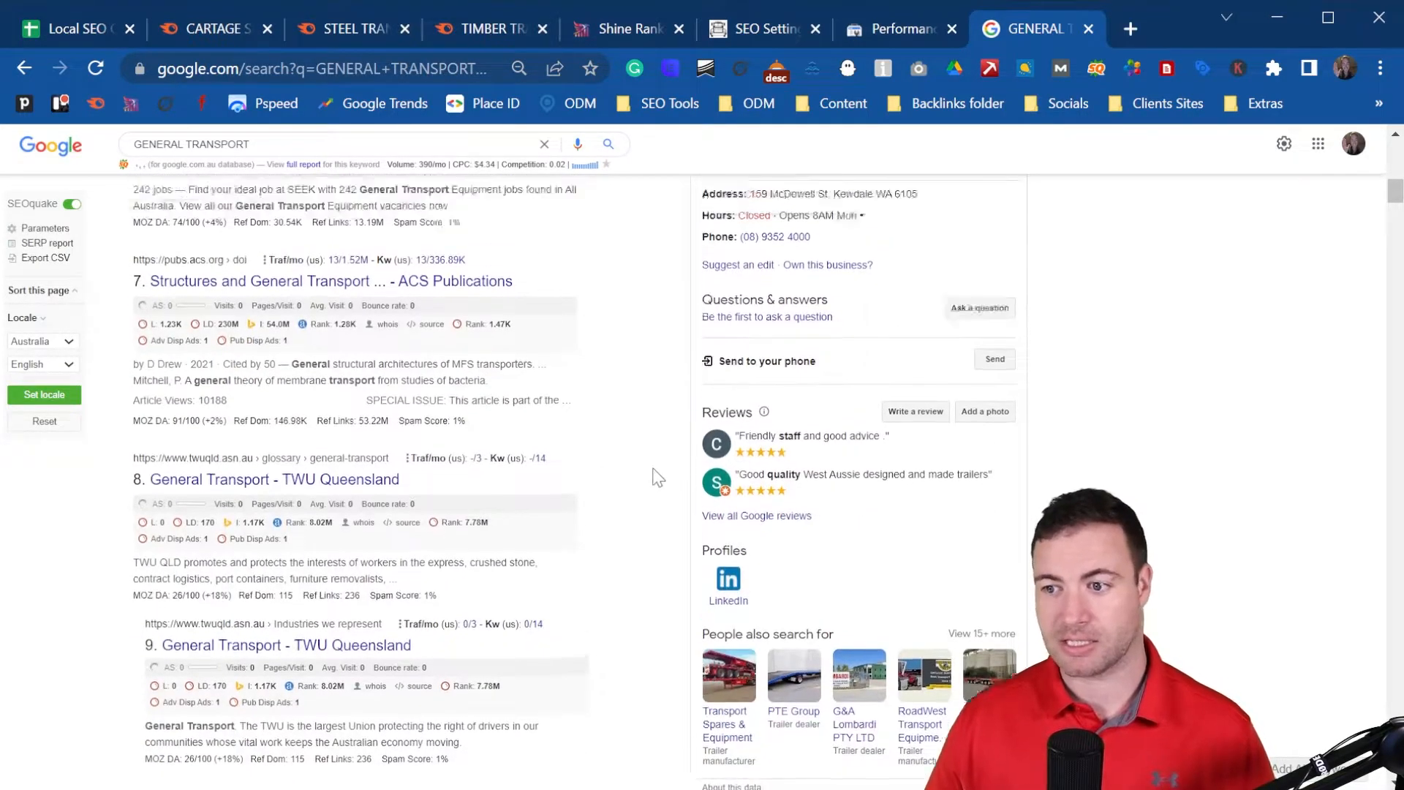
pyautogui.scroll(-4, 646, 479)
pyautogui.scroll(-3, 472, 523)
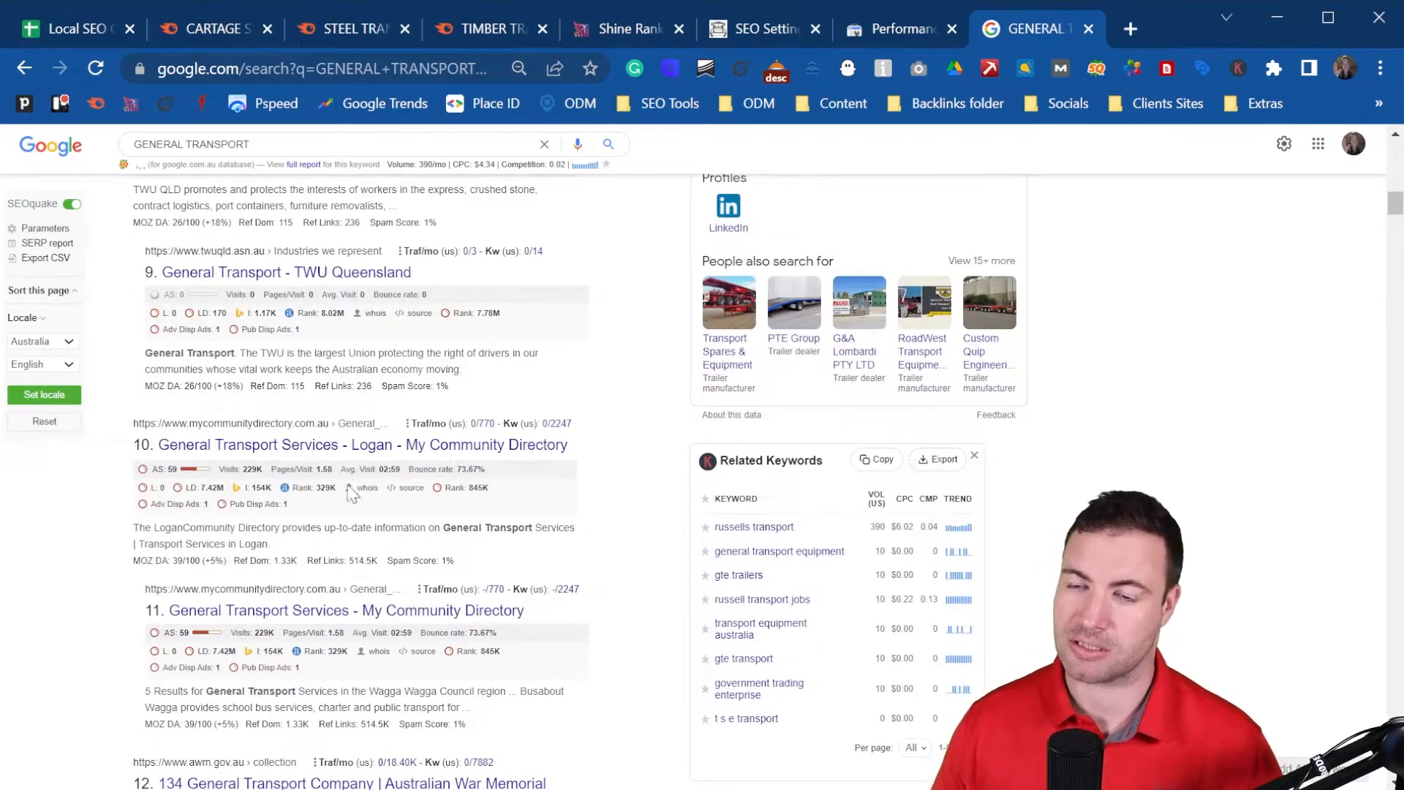
# - In Semrush, add GENERAL TRANSPORT as the eighth keyword of the bulk analysis and analyze the list
pyautogui.click(221, 32)
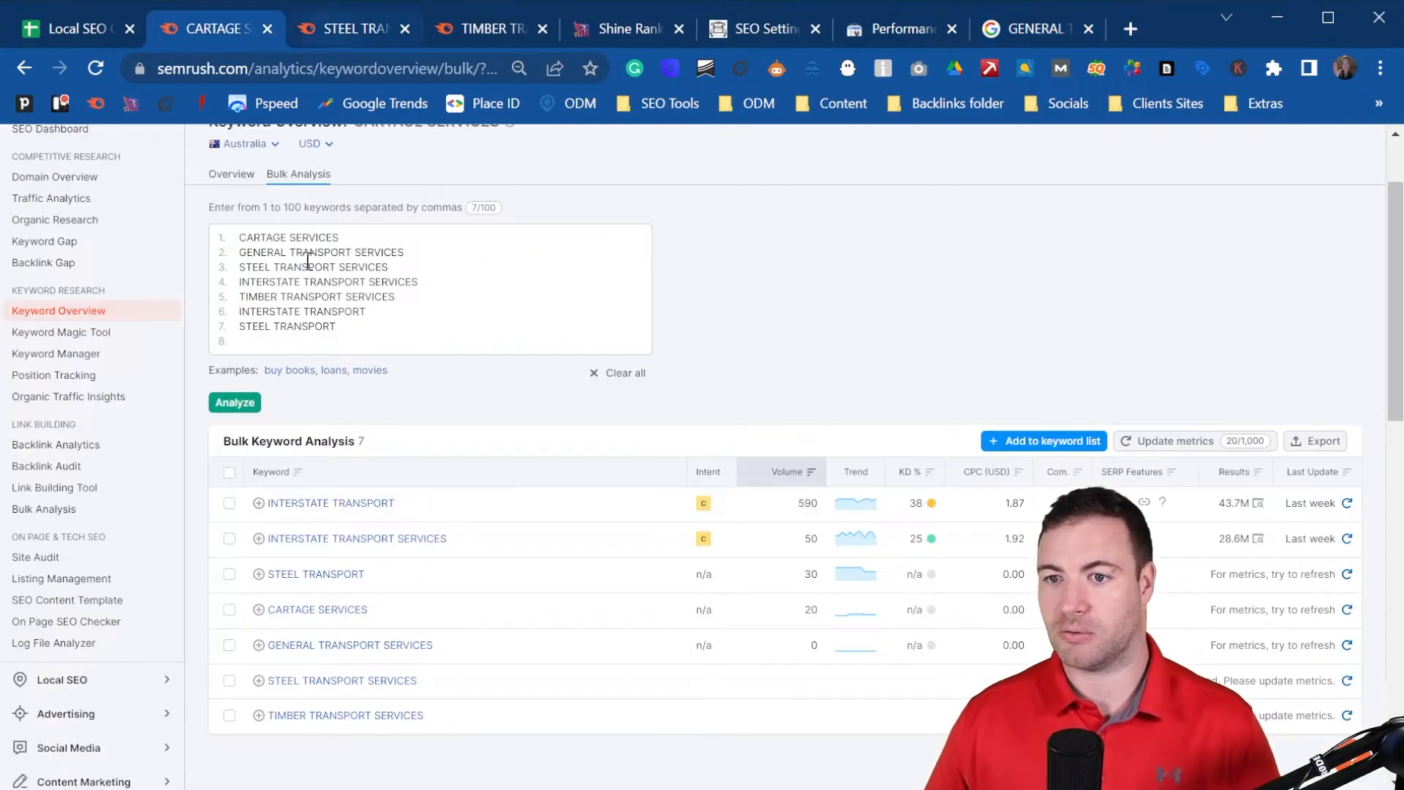
pyautogui.click(252, 341)
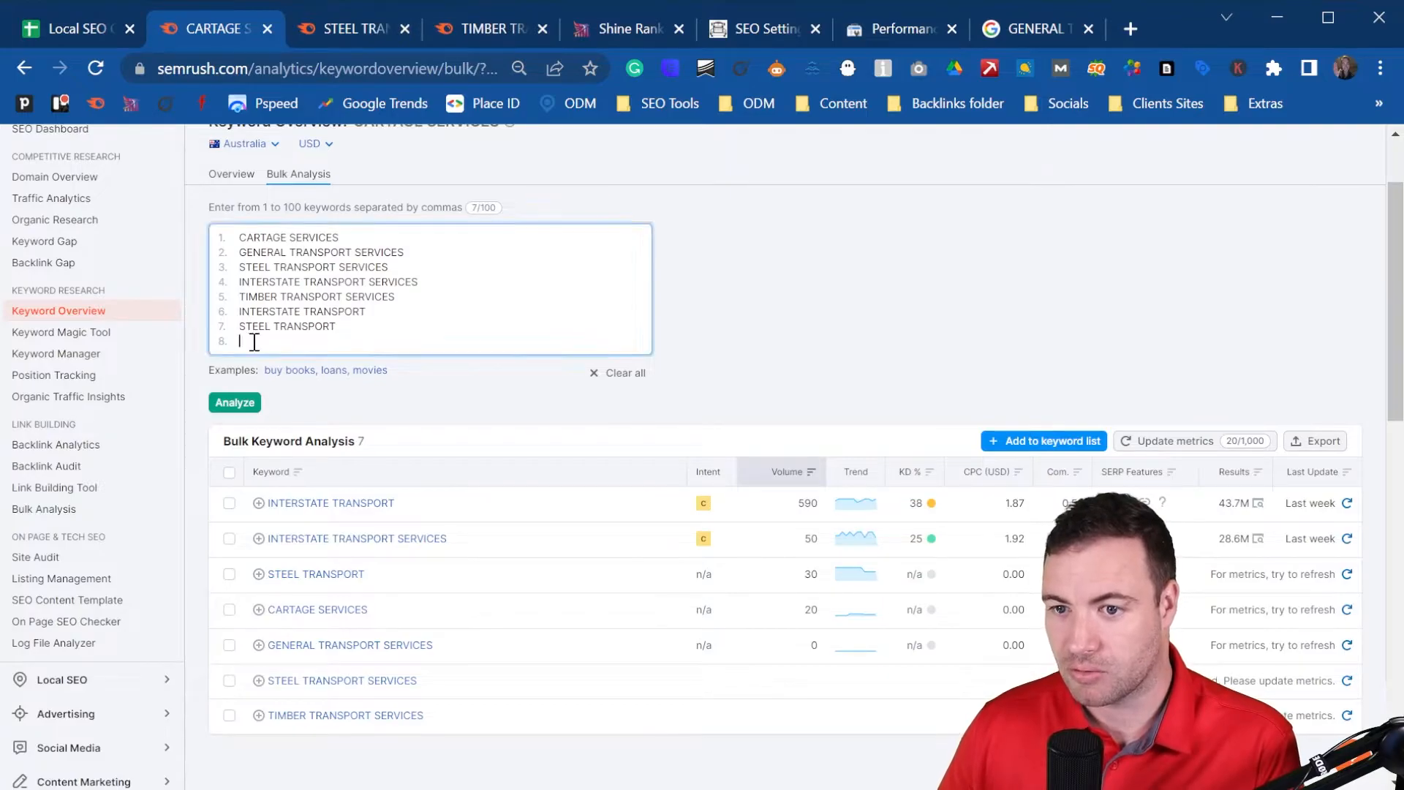
pyautogui.hotkey('ctrl', 'v')
pyautogui.click(241, 418)
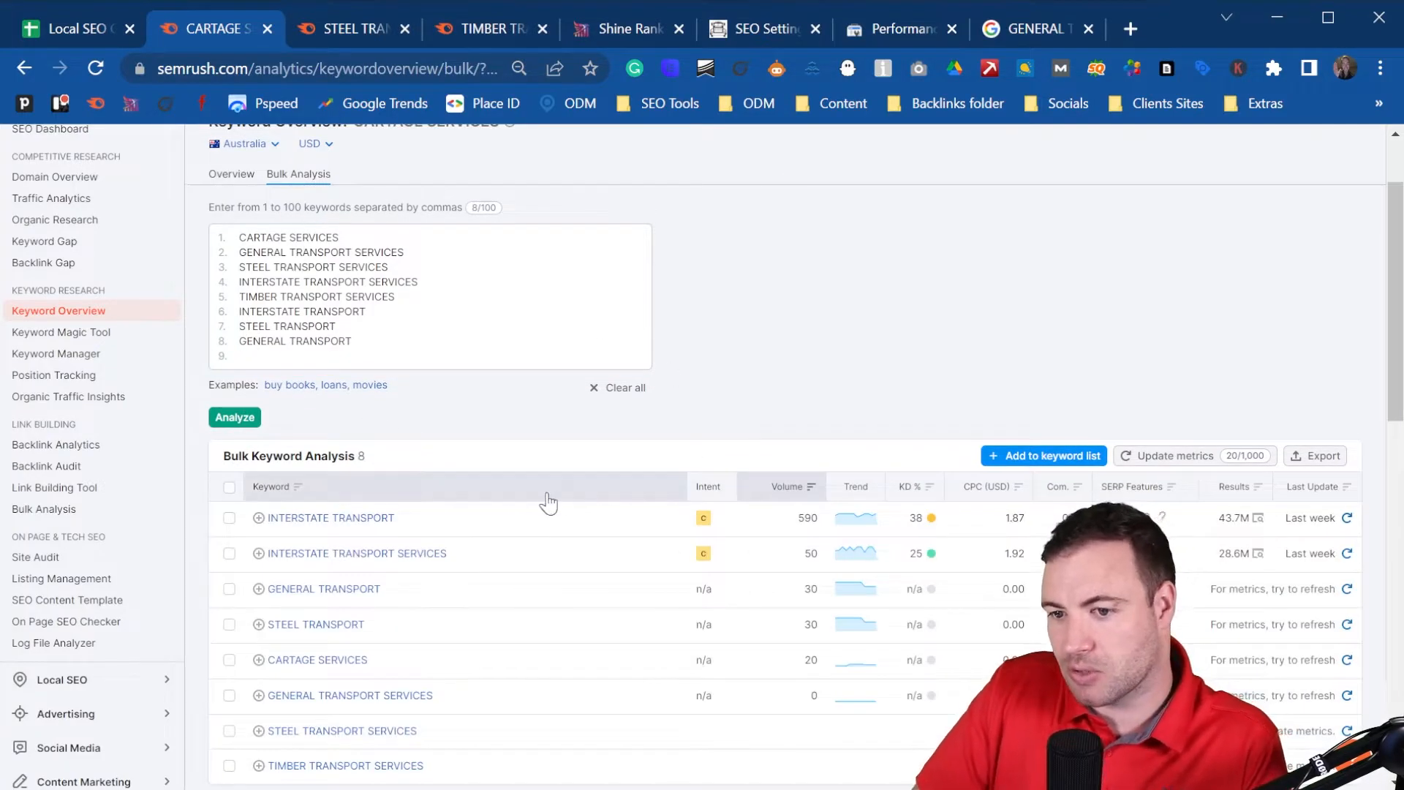
pyautogui.scroll(-2, 616, 468)
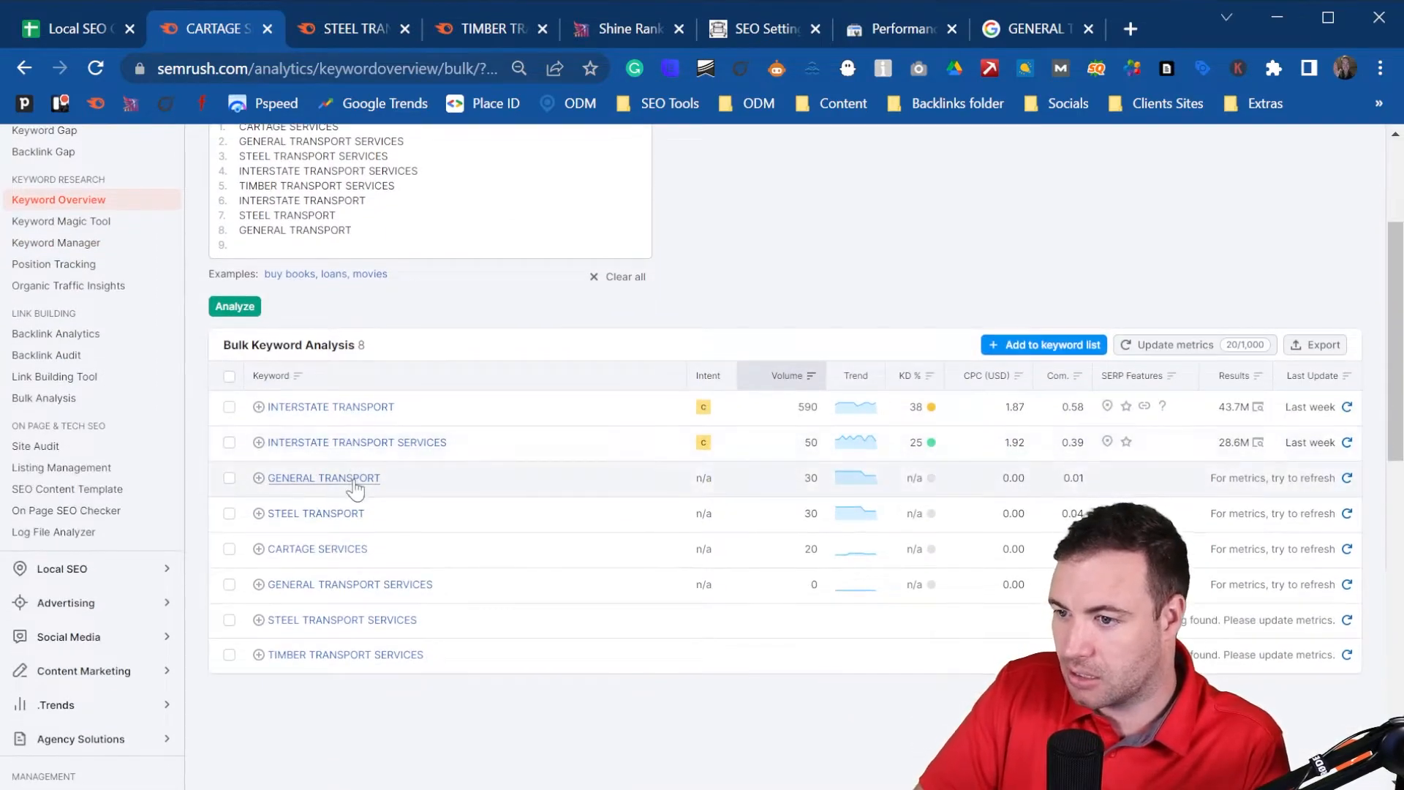
# - Open the GENERAL TRANSPORT keyword overview in its own browser tab and close the steel and timber transport overviews
pyautogui.middleClick(419, 498)
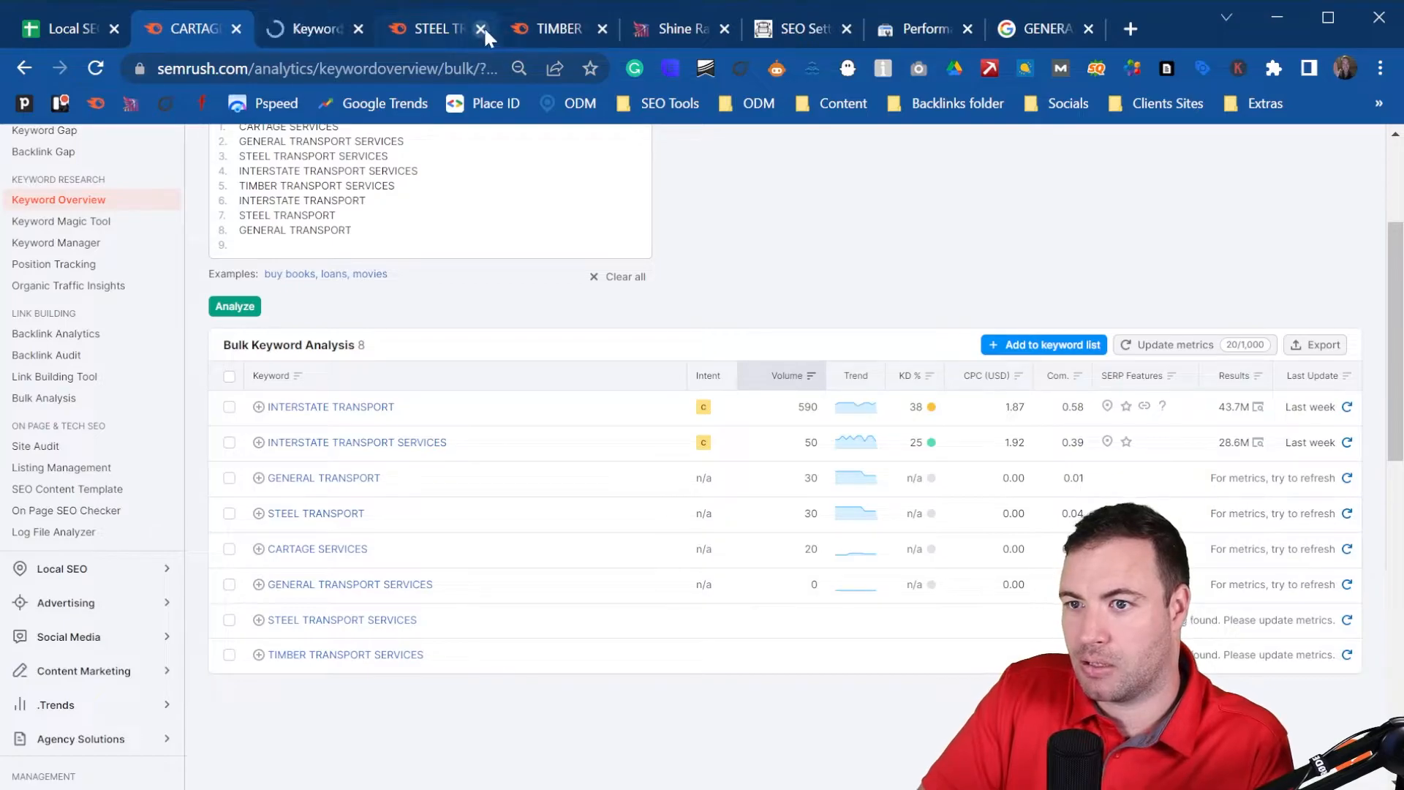
pyautogui.click(484, 27)
pyautogui.click(484, 27)
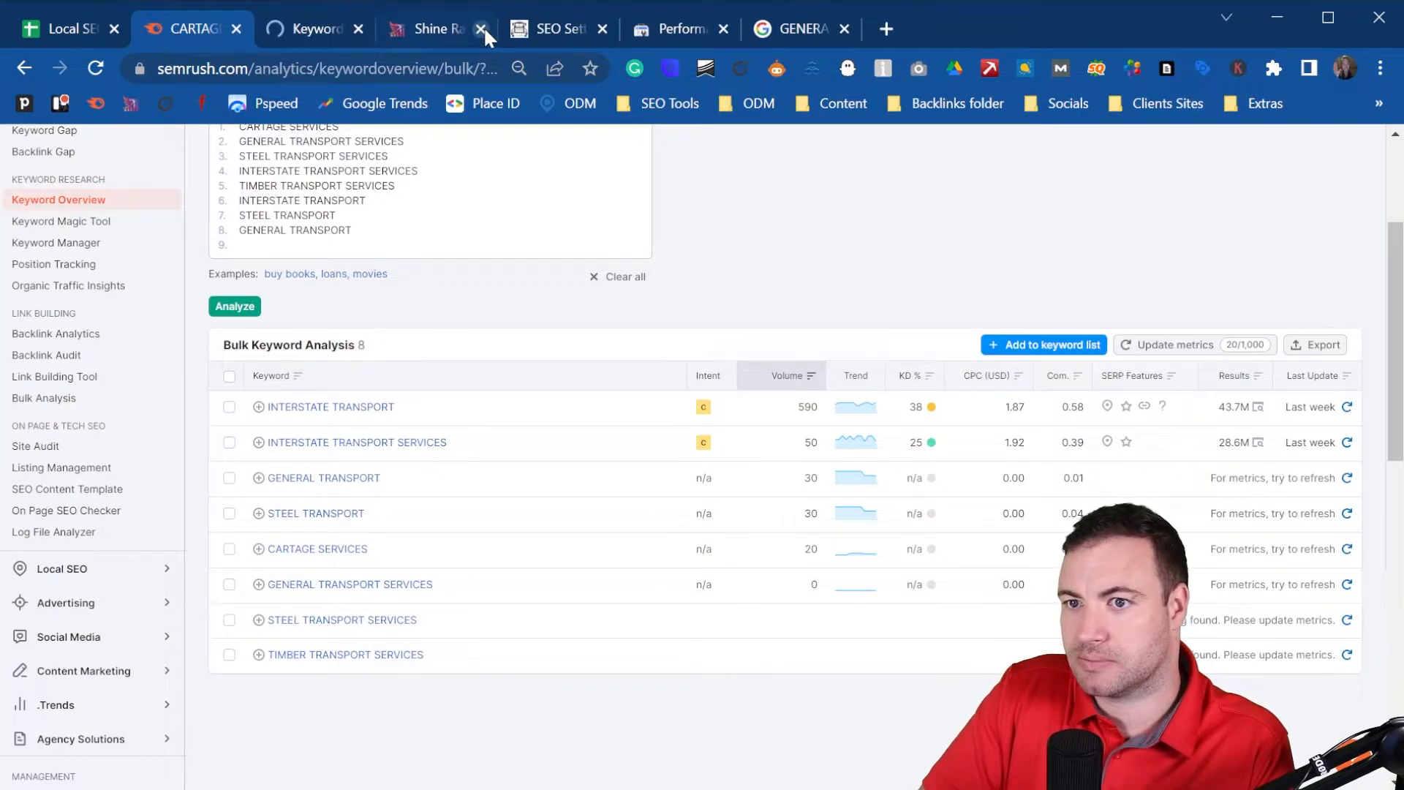
pyautogui.click(305, 32)
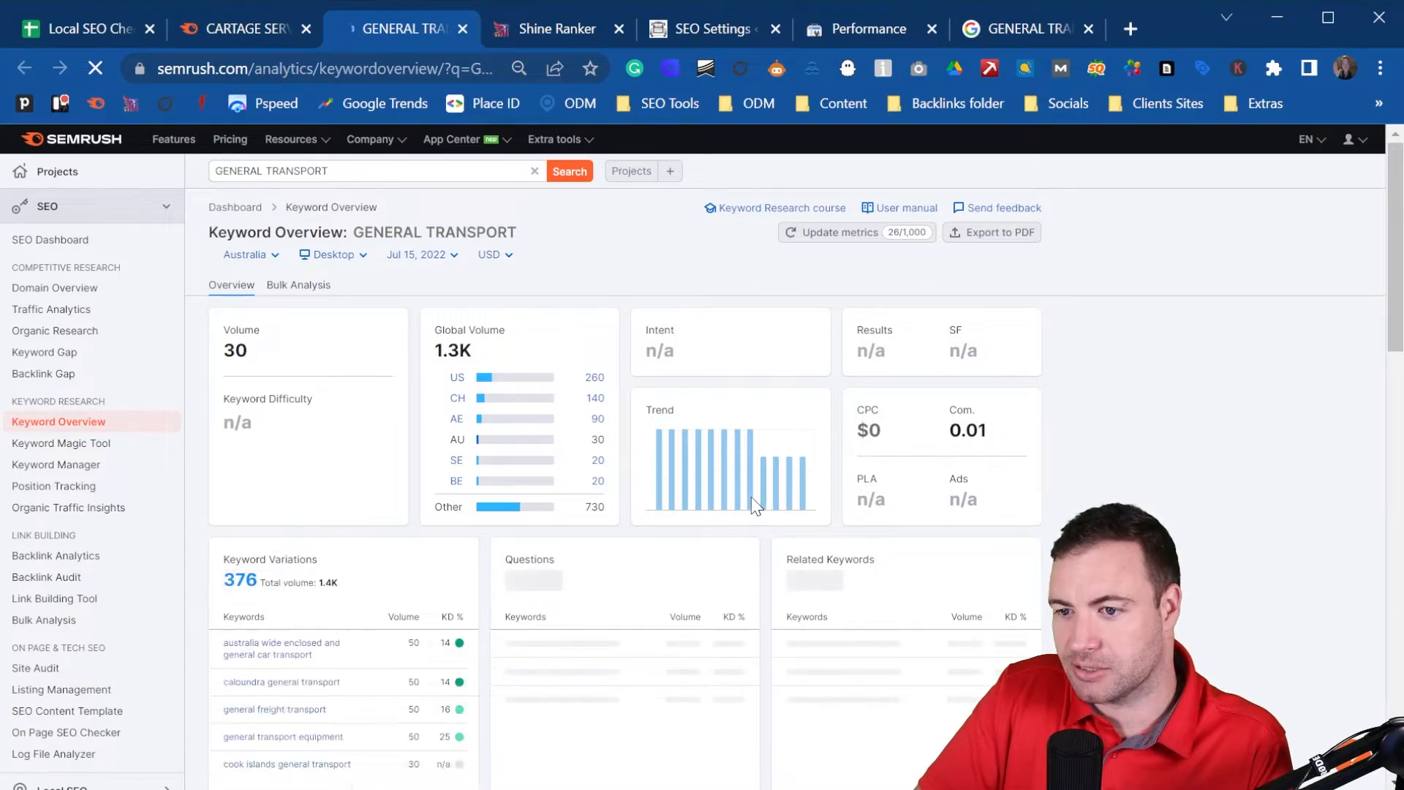
# - Review the GENERAL TRANSPORT overview down to its SERP Analysis and request updated metrics there
pyautogui.scroll(-2, 737, 522)
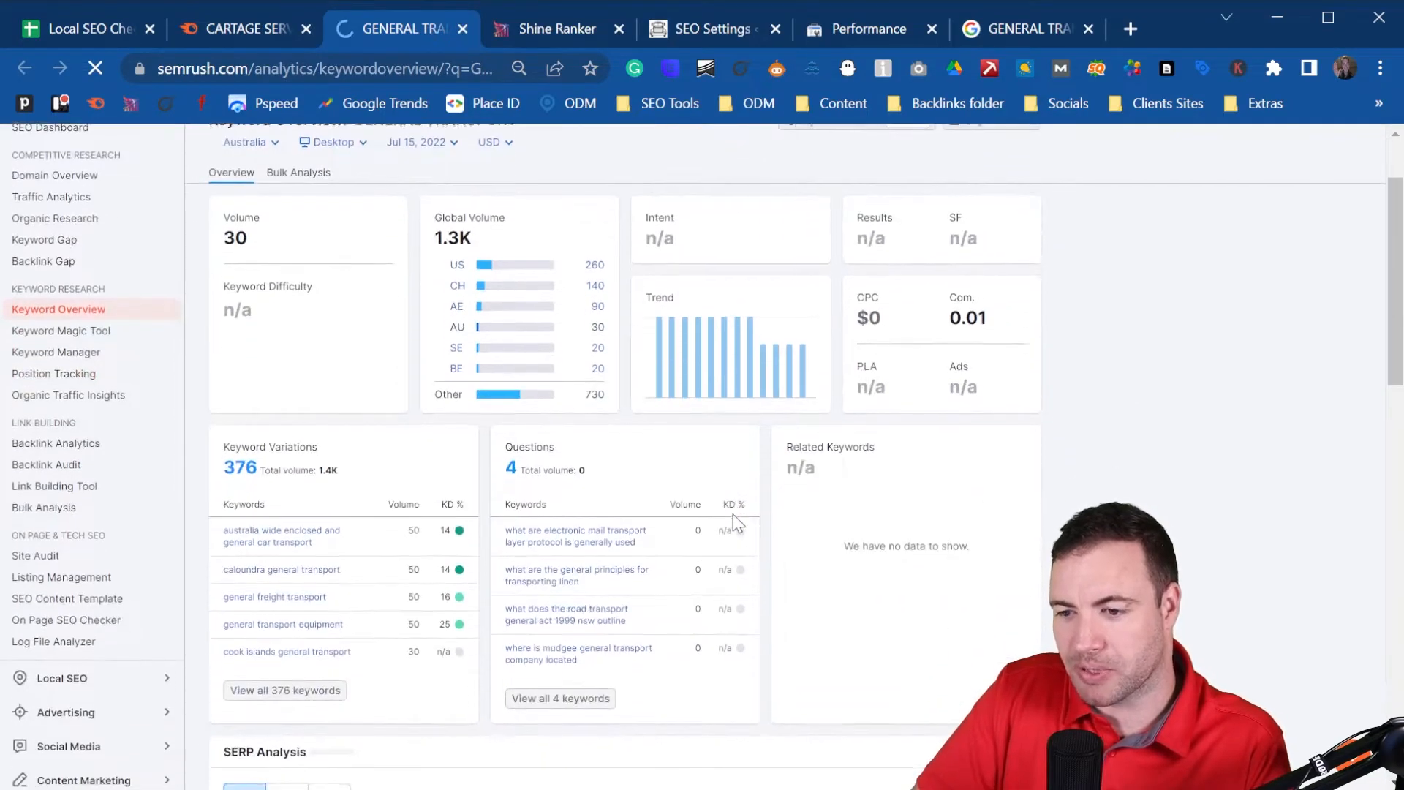
pyautogui.scroll(-3, 736, 522)
pyautogui.scroll(-2, 676, 677)
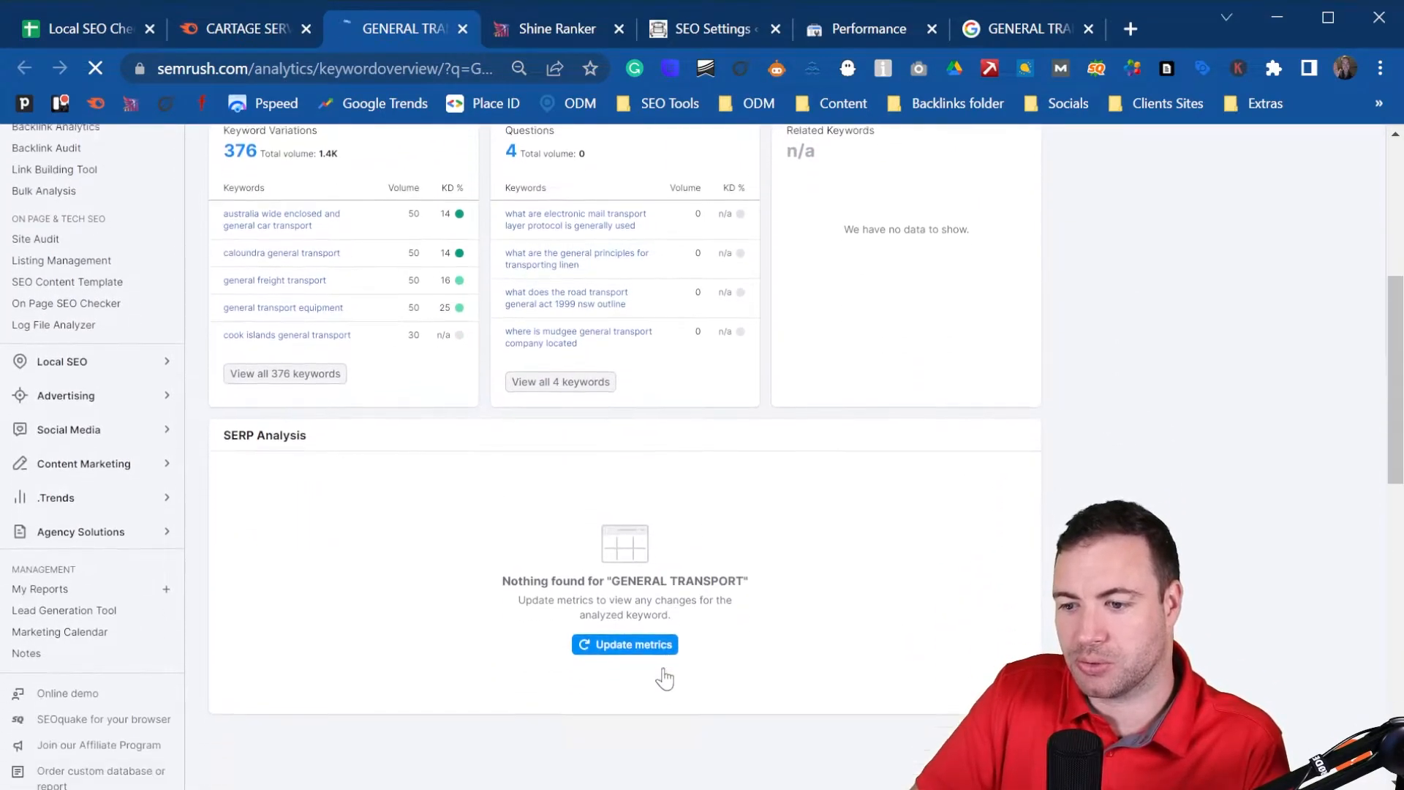
pyautogui.click(643, 629)
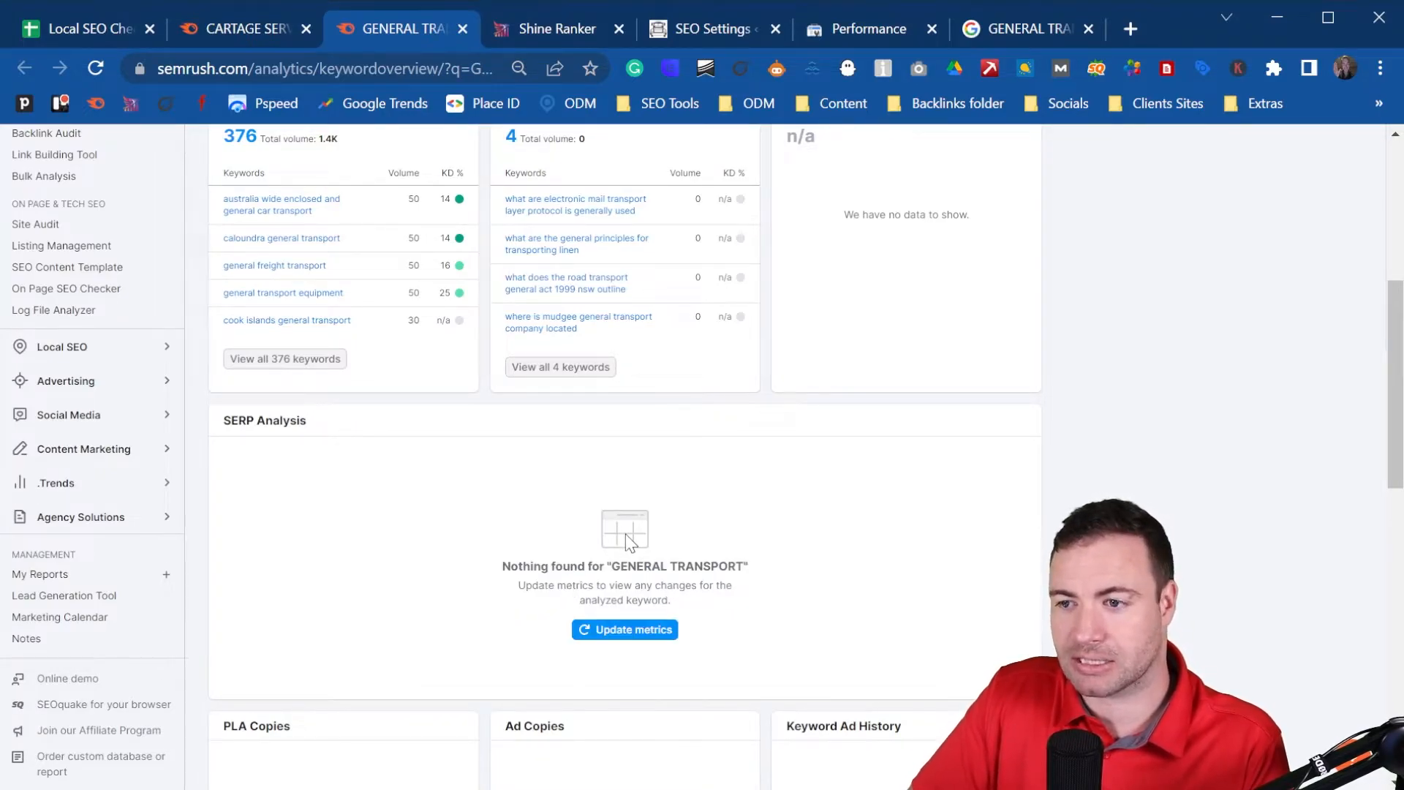
# - Back in the Google results for GENERAL TRANSPORT, compare the top listings' titles, authority scores and referring links from the first result down
pyautogui.click(1013, 22)
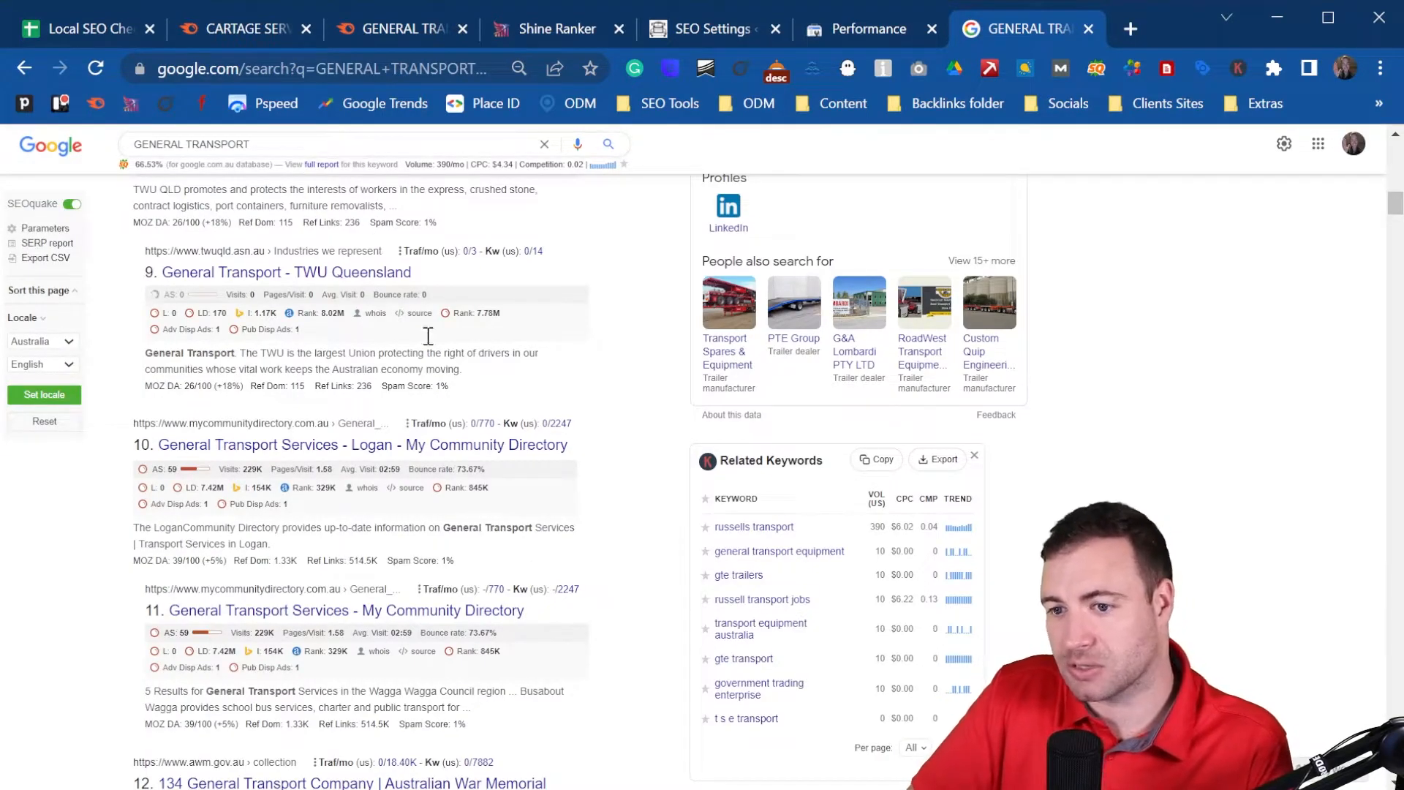
pyautogui.scroll(15, 470, 424)
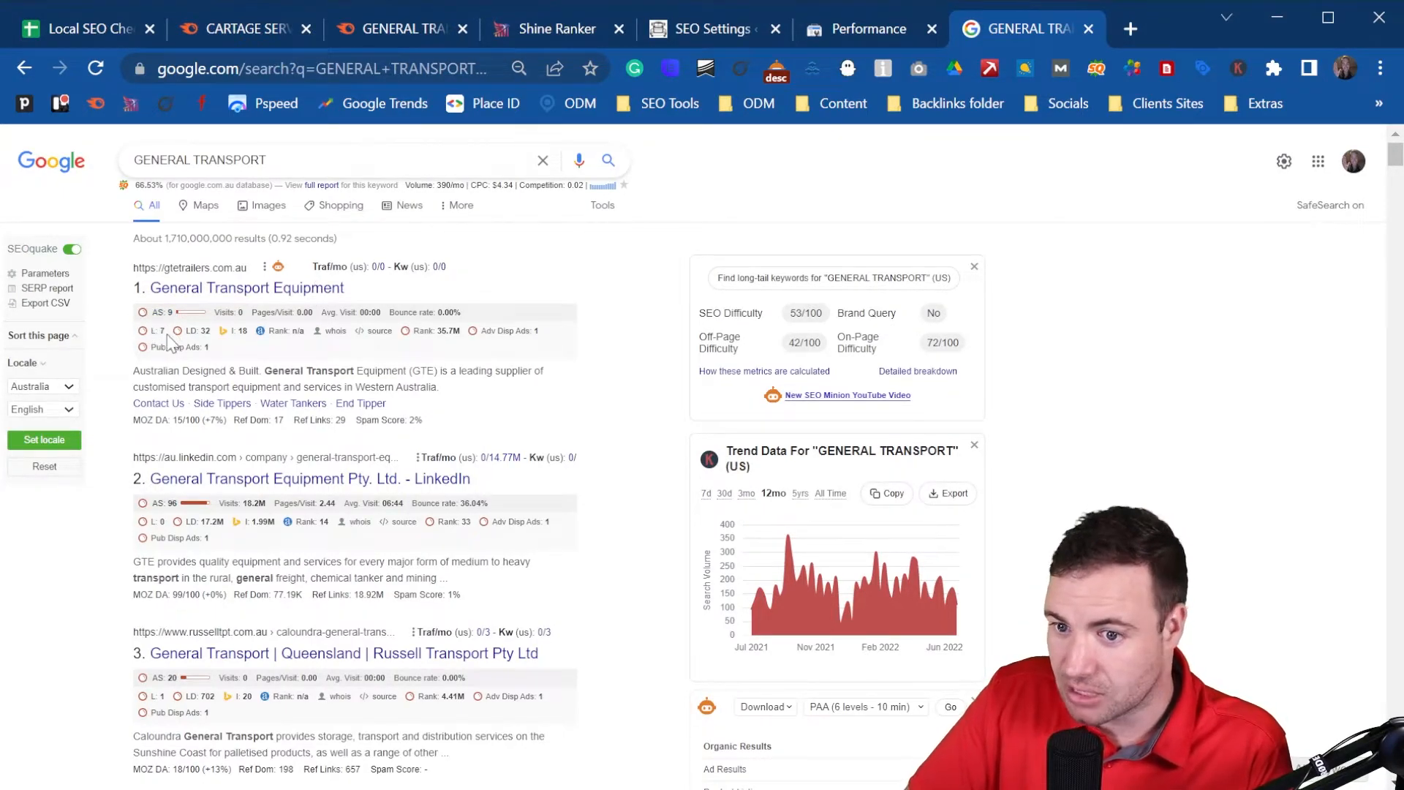
pyautogui.scroll(-1, 295, 239)
pyautogui.scroll(-1, 295, 239)
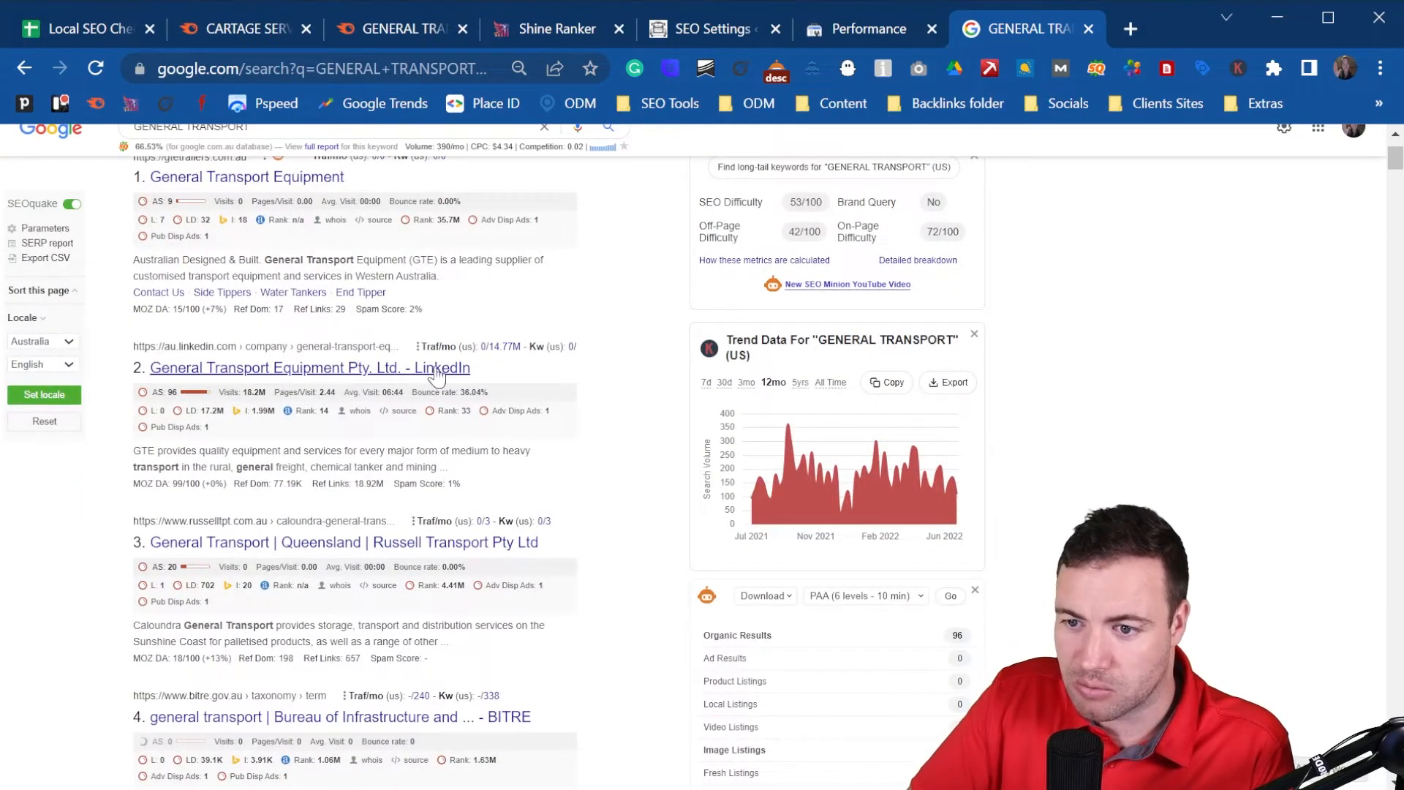
pyautogui.scroll(-3, 324, 427)
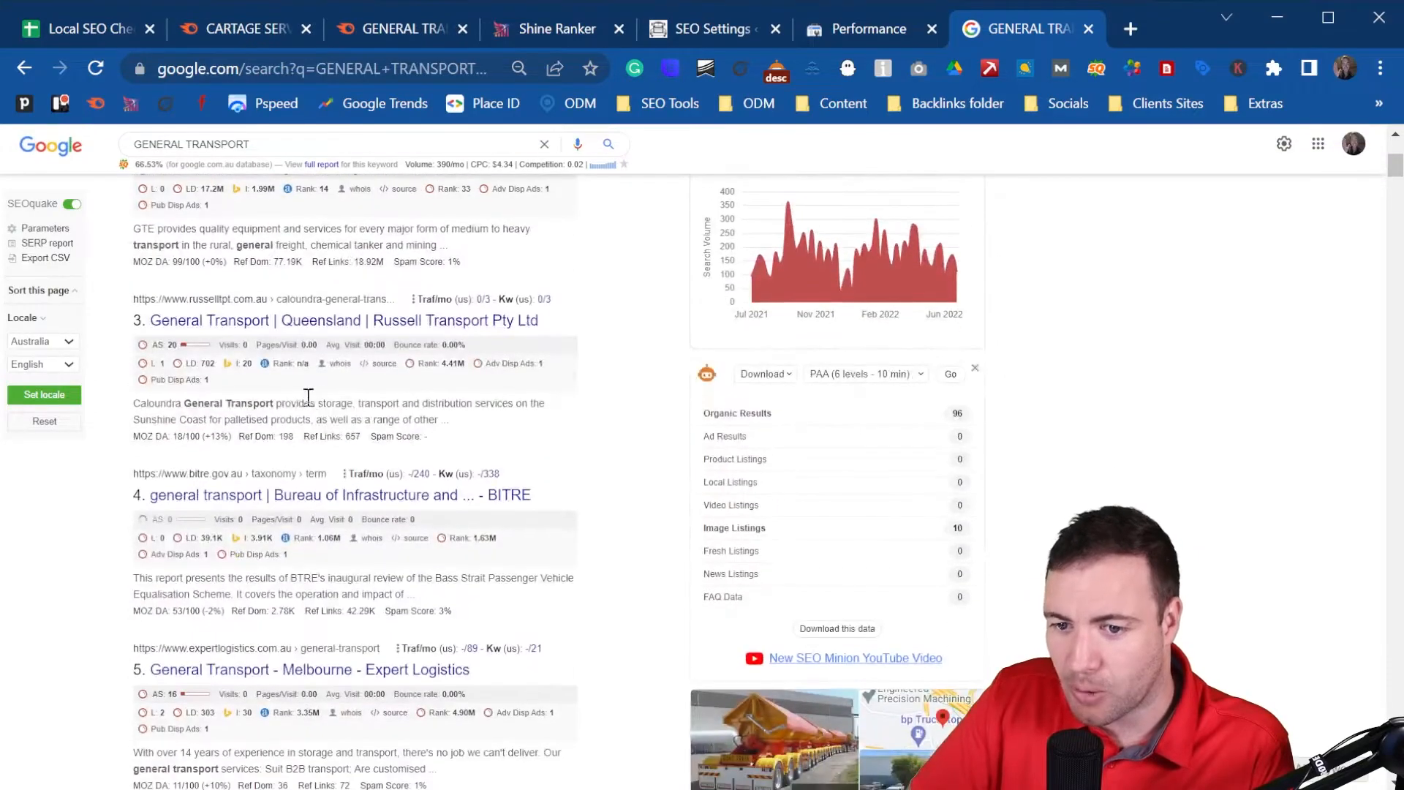
pyautogui.scroll(-1, 192, 342)
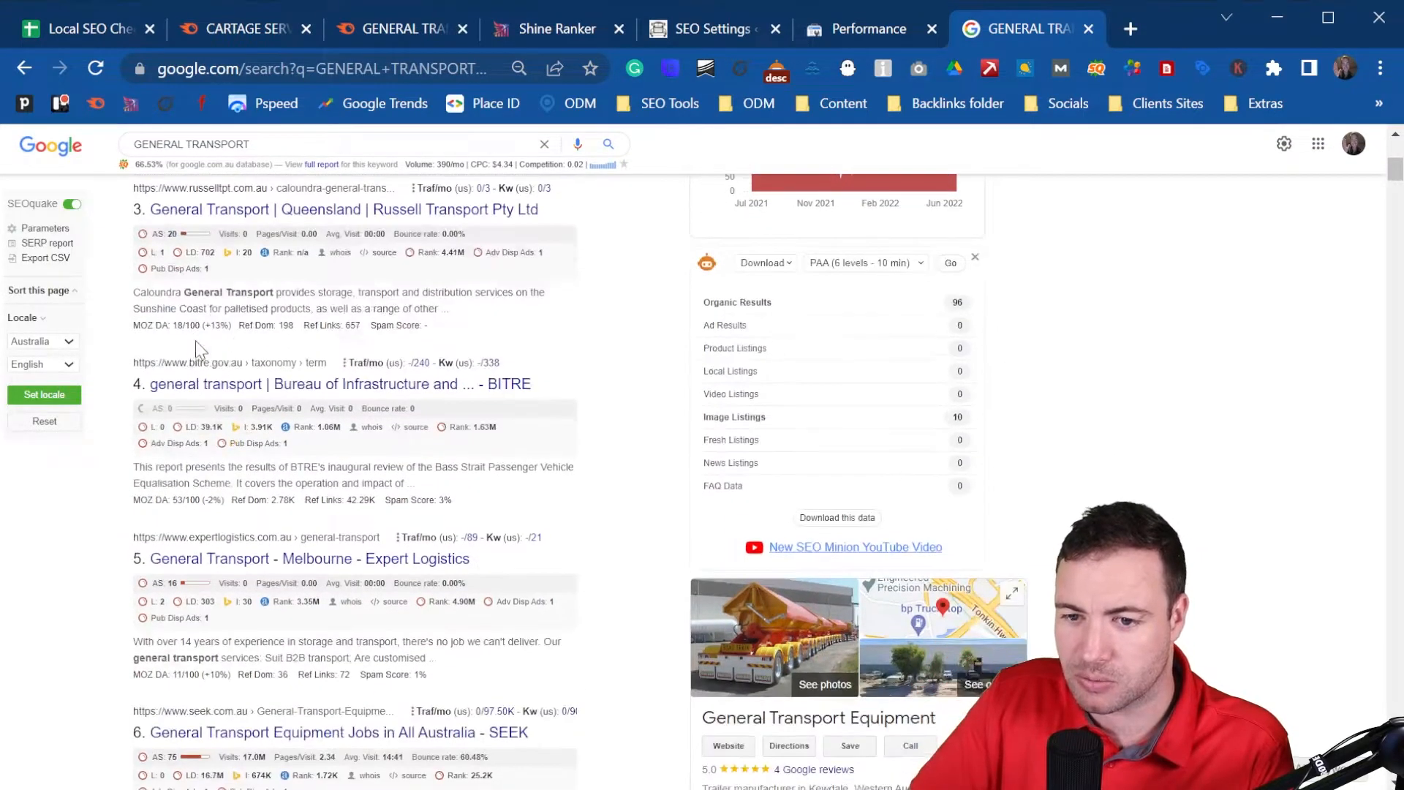
pyautogui.scroll(-1, 196, 341)
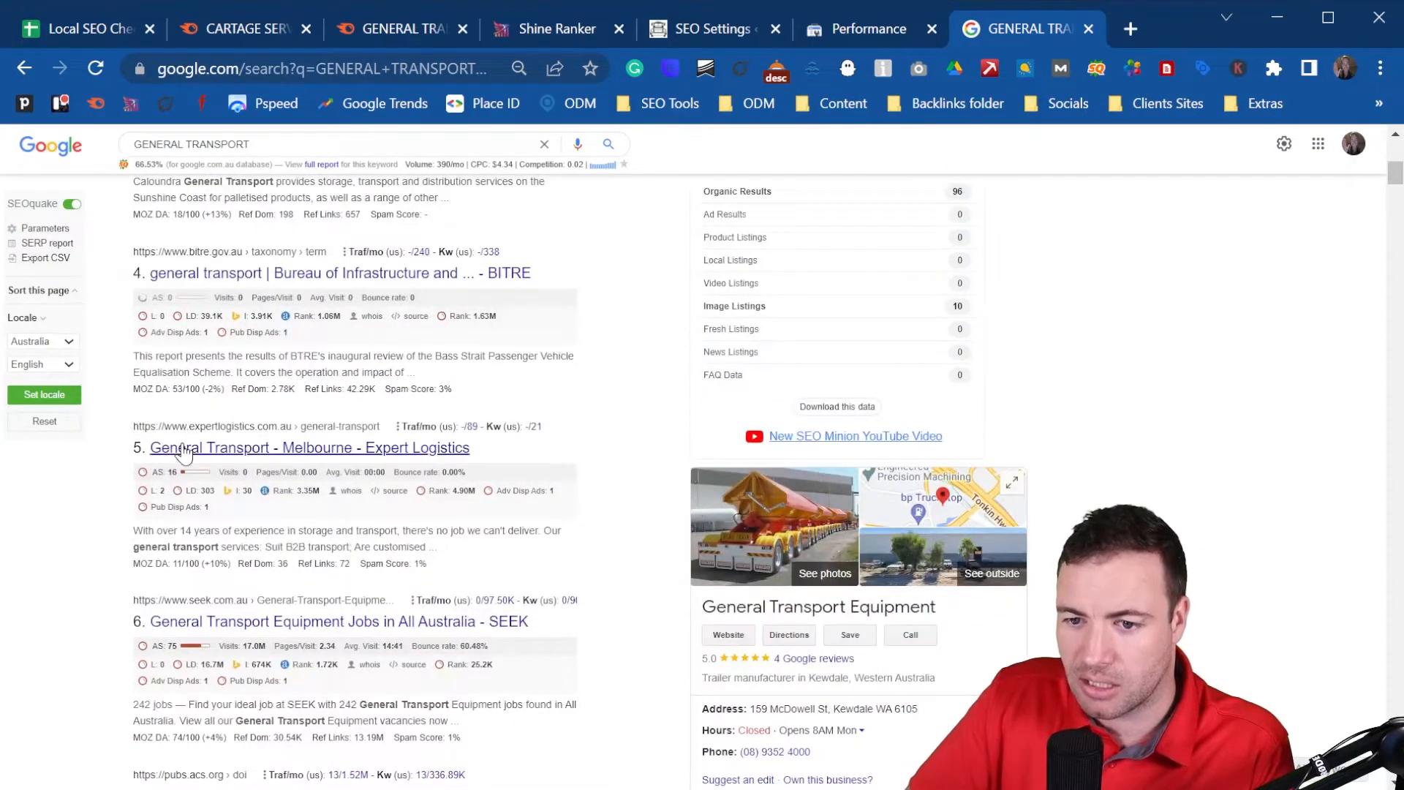
pyautogui.scroll(-4, 219, 428)
pyautogui.scroll(-3, 233, 385)
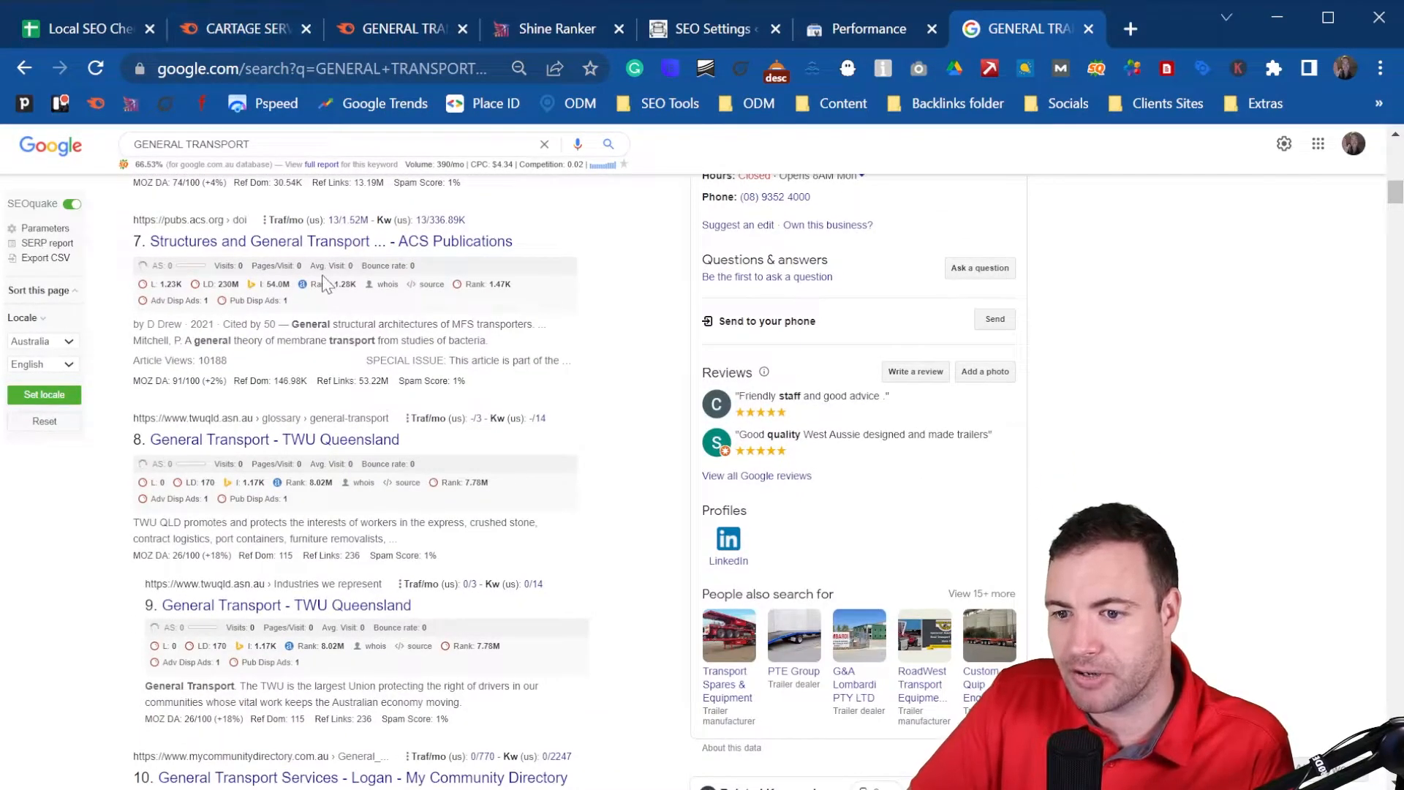
# - In the Local SEO Checklist spreadsheet, shorten the second target keyword to GENERAL TRANSPORT by removing SERVICES
pyautogui.click(101, 25)
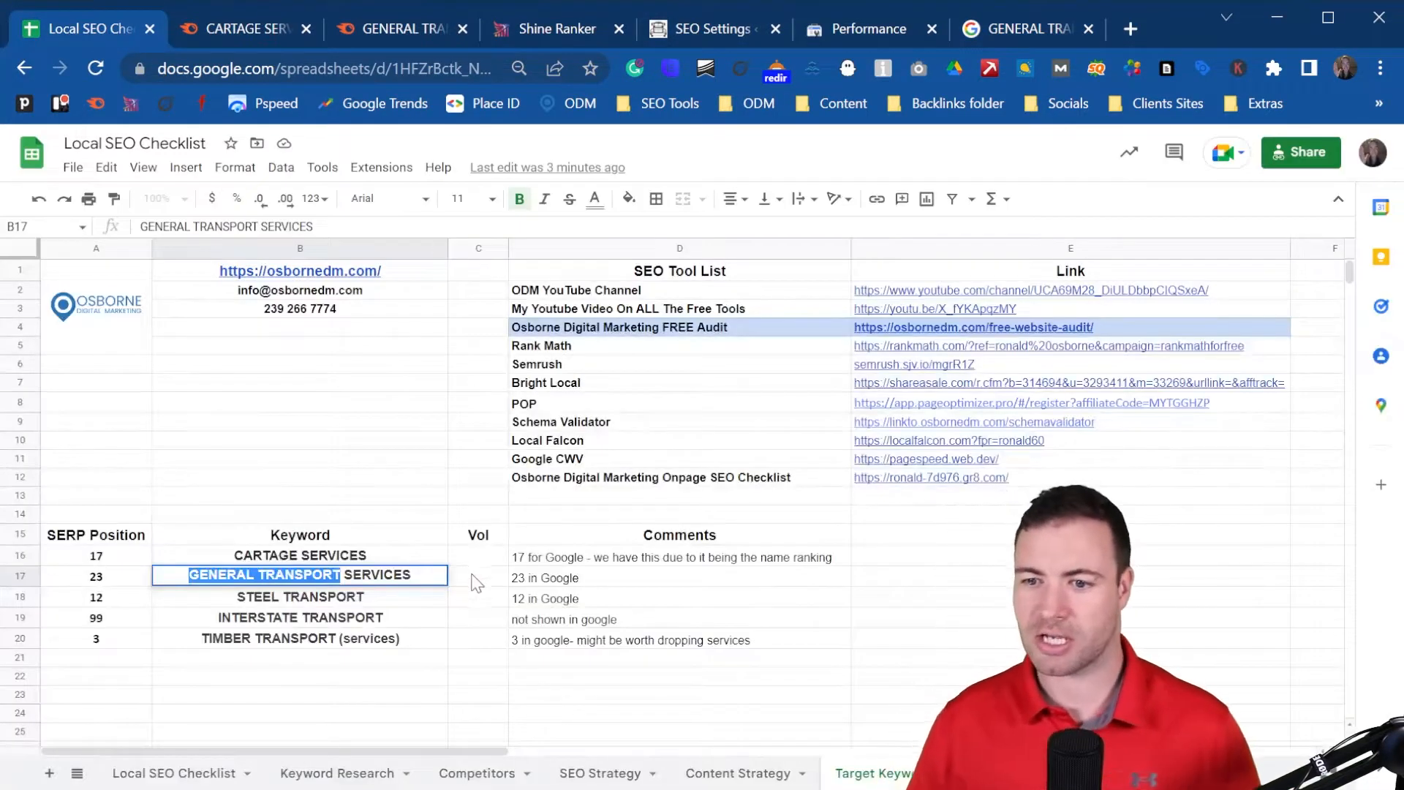
pyautogui.click(361, 576)
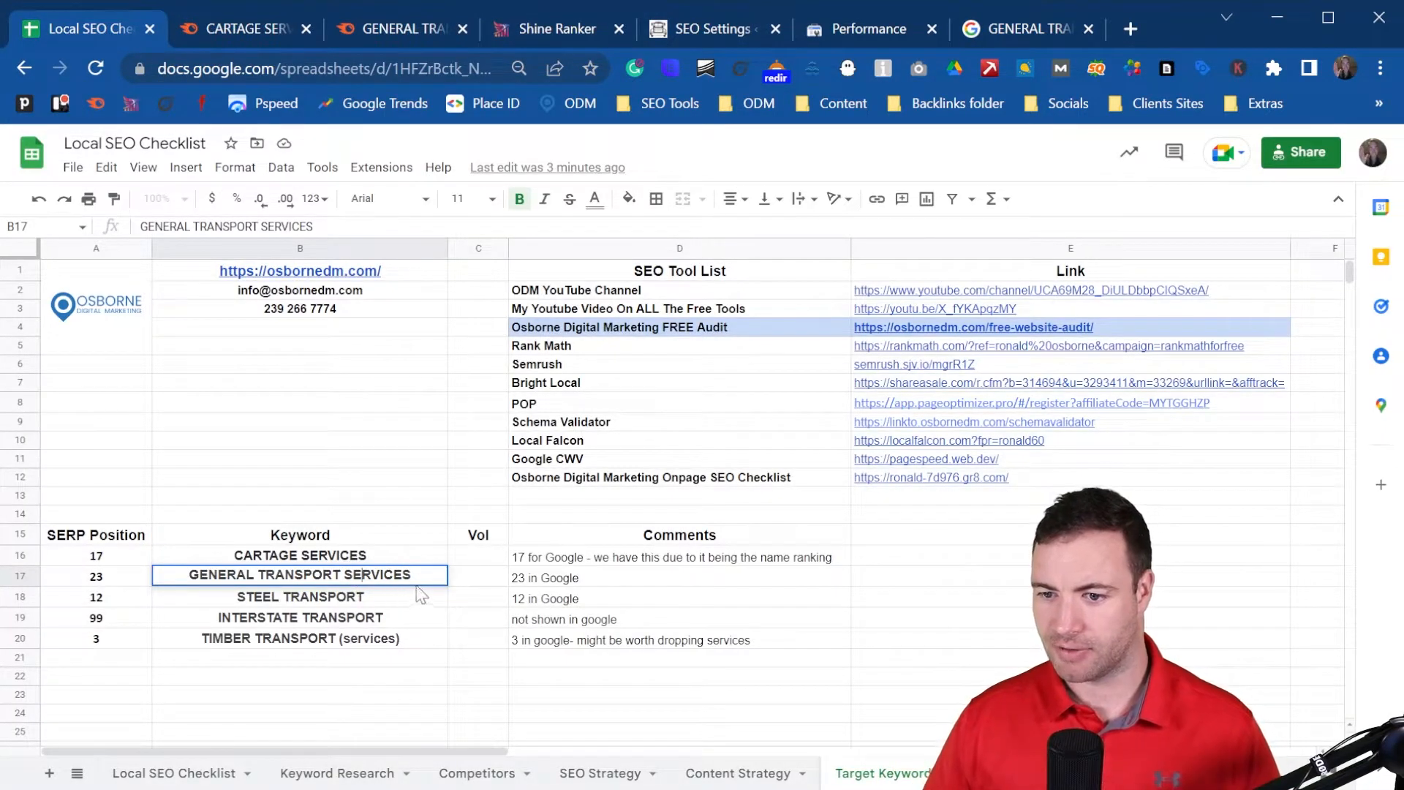
pyautogui.moveTo(412, 575); pyautogui.dragTo(341, 576)
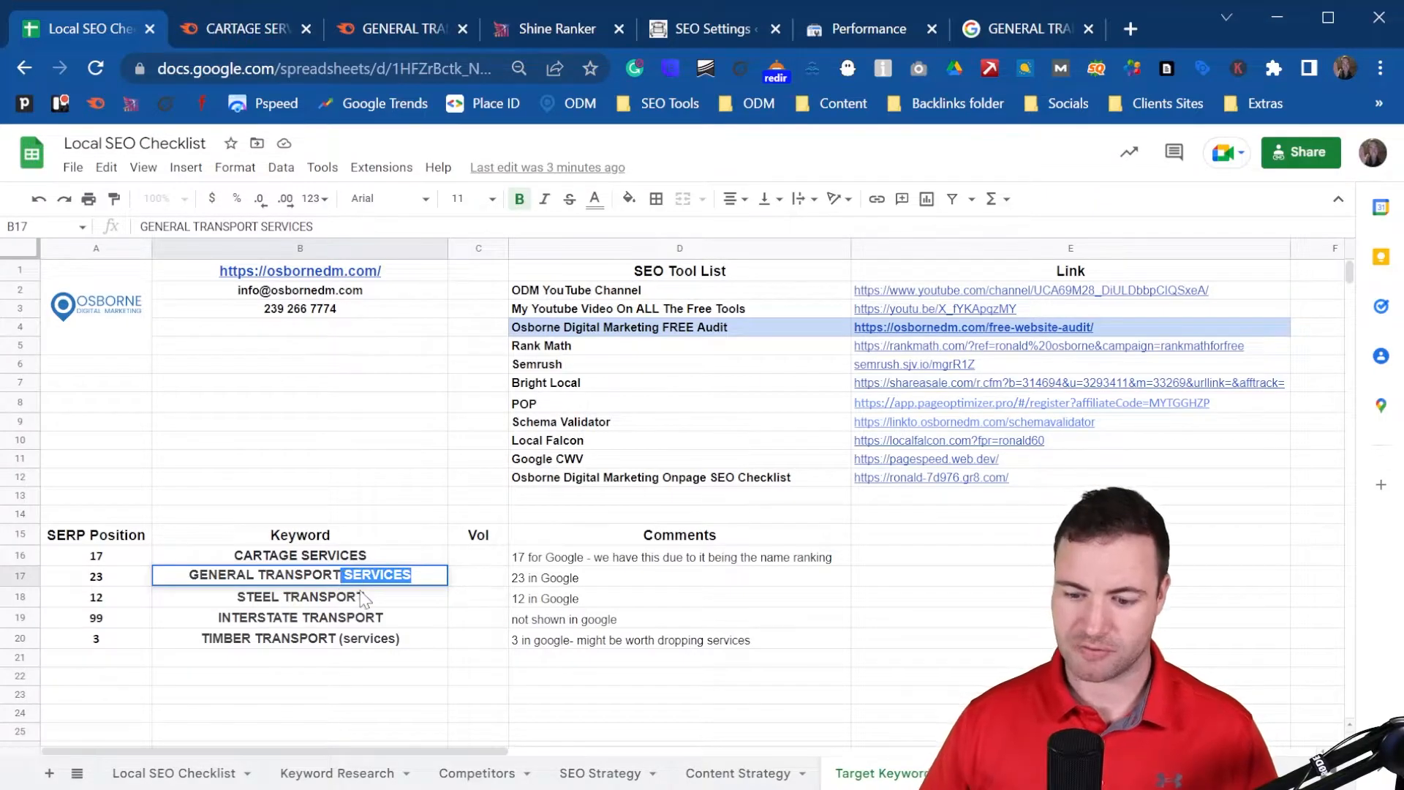
pyautogui.press('BackSpace')
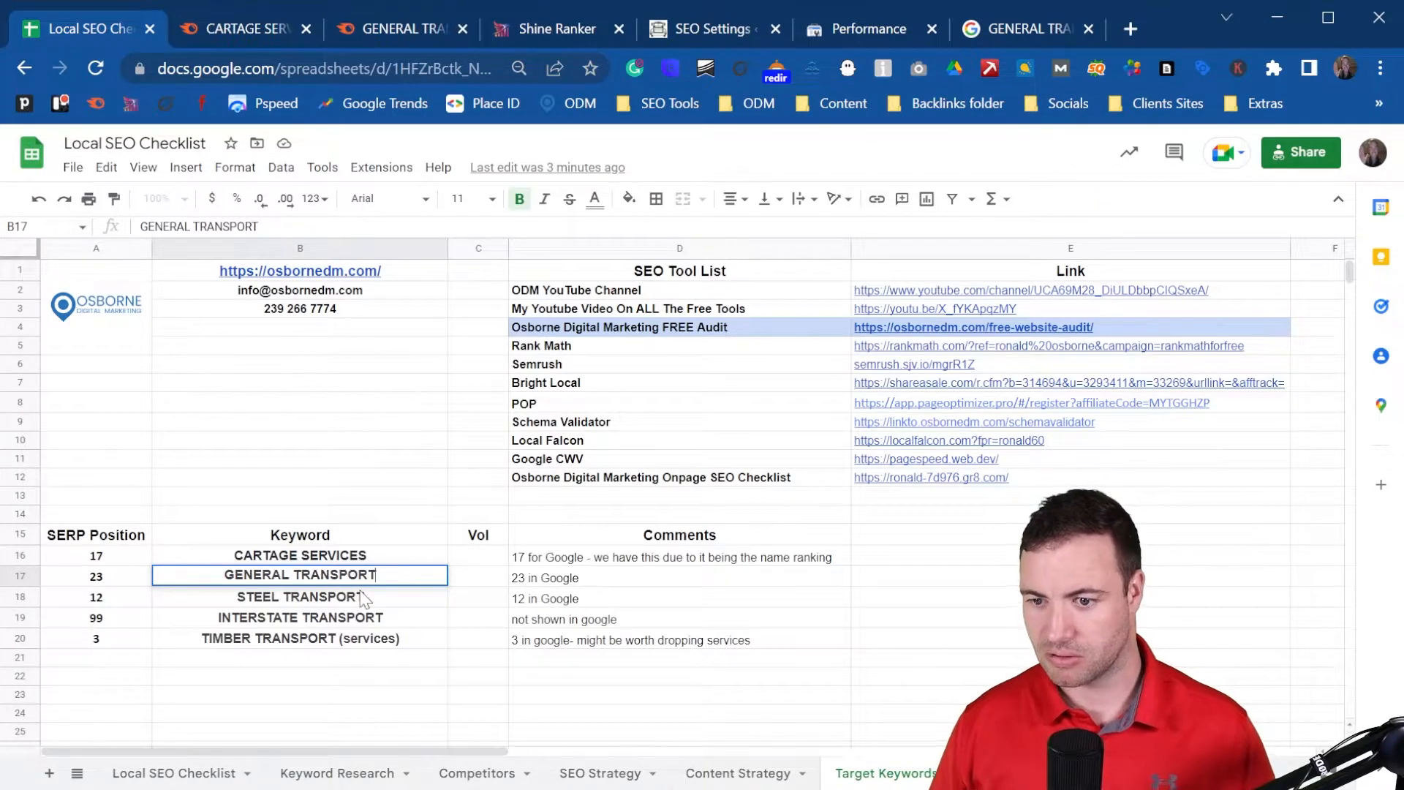
pyautogui.click(311, 620)
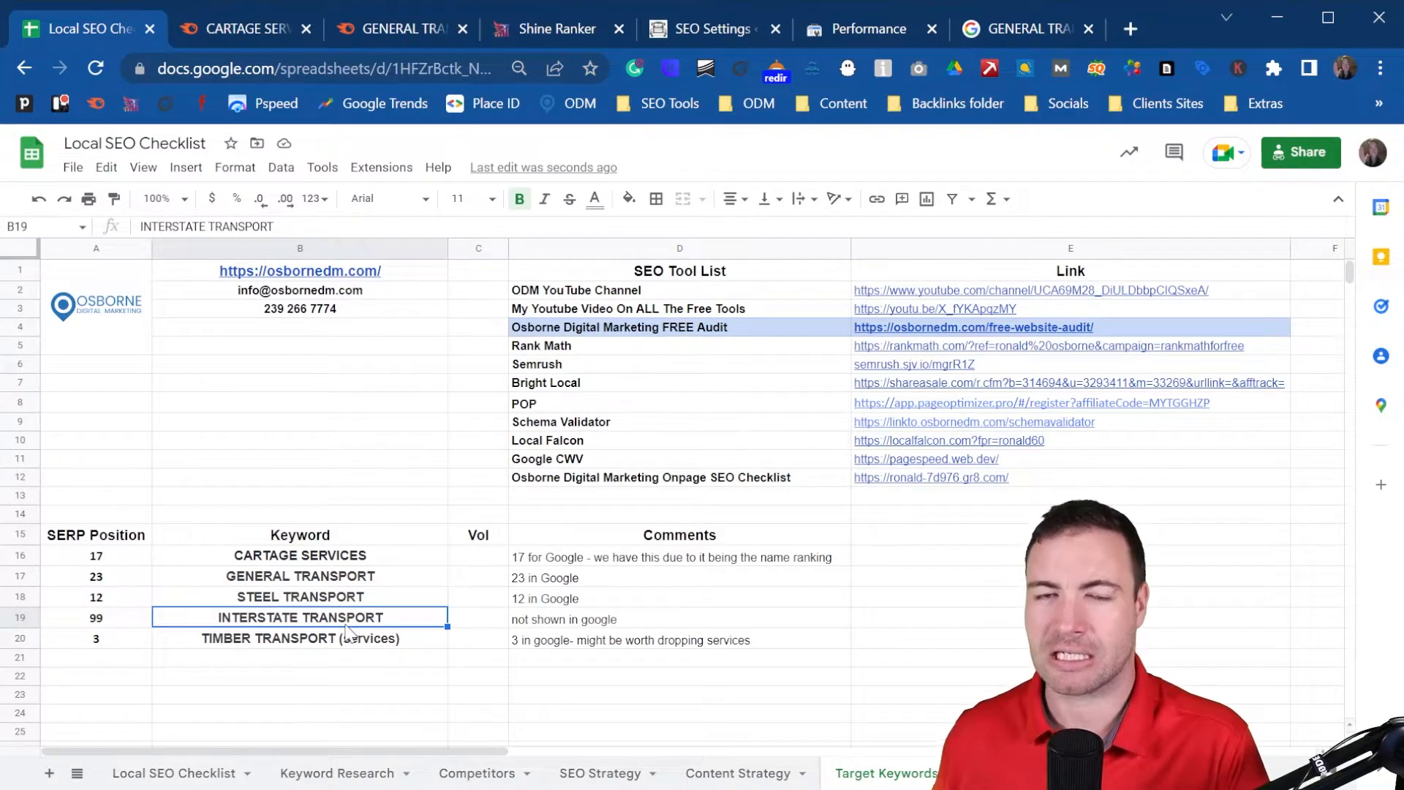
# - In the SEO Strategy sheet, extend the month 1 task with ", GBP verified, opage"
pyautogui.click(174, 773)
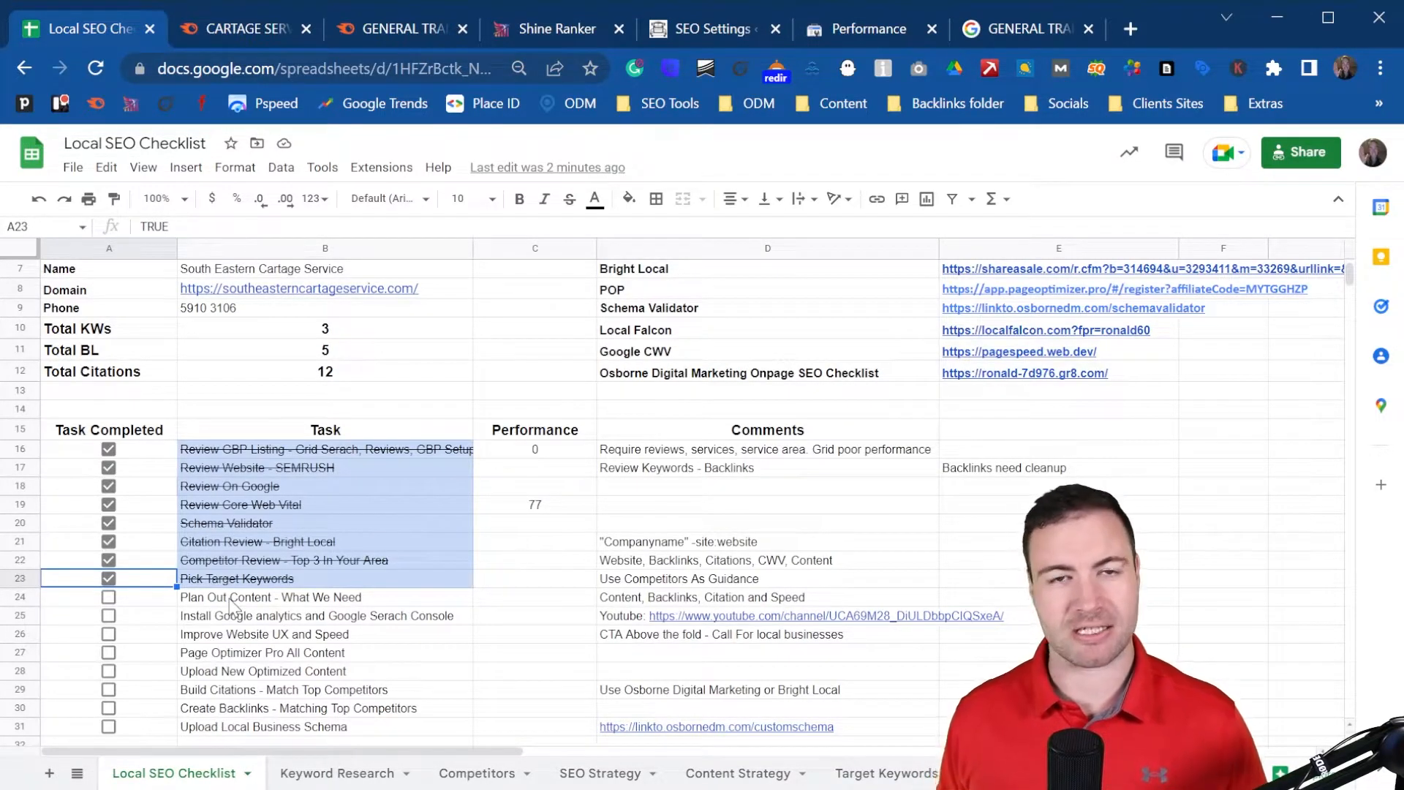
pyautogui.click(601, 774)
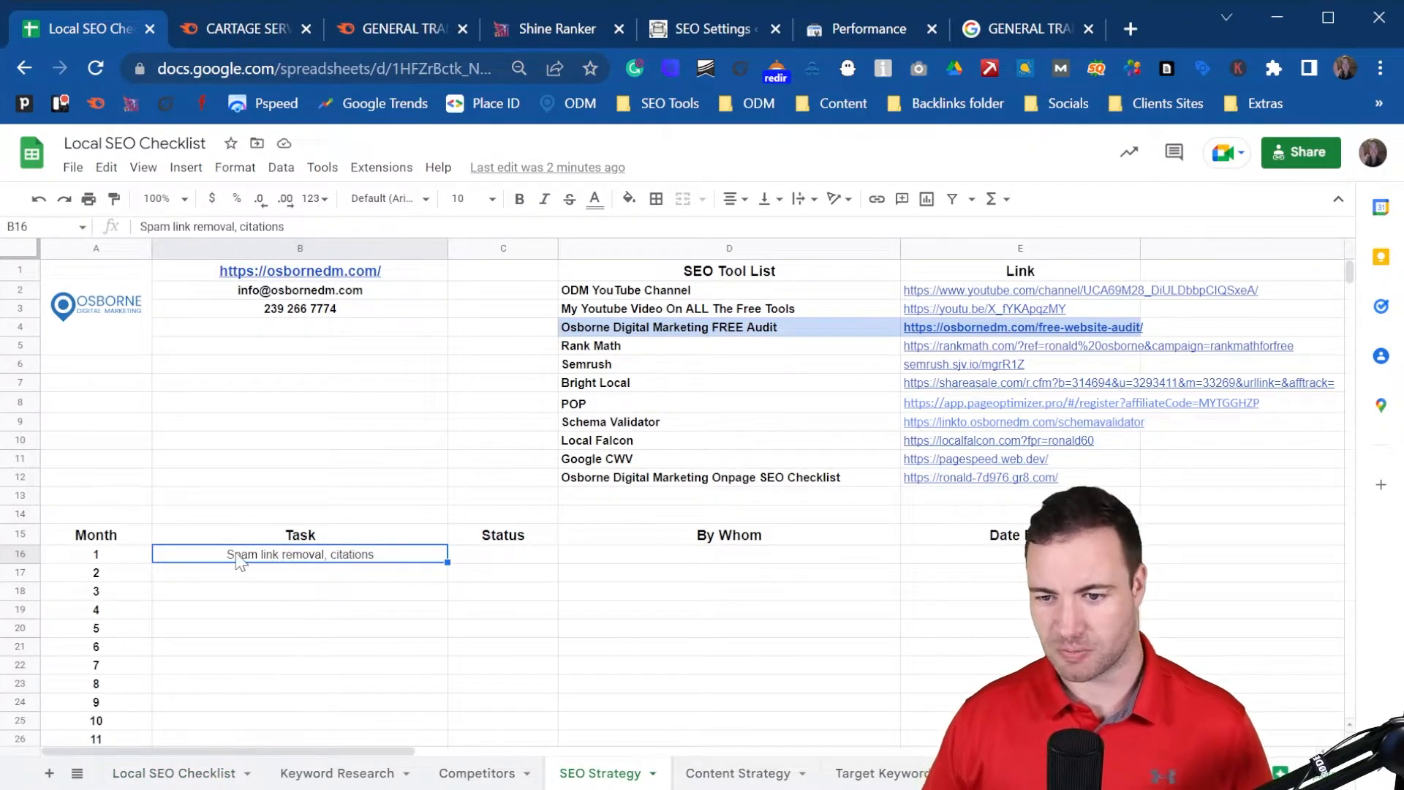
pyautogui.doubleClick(380, 557)
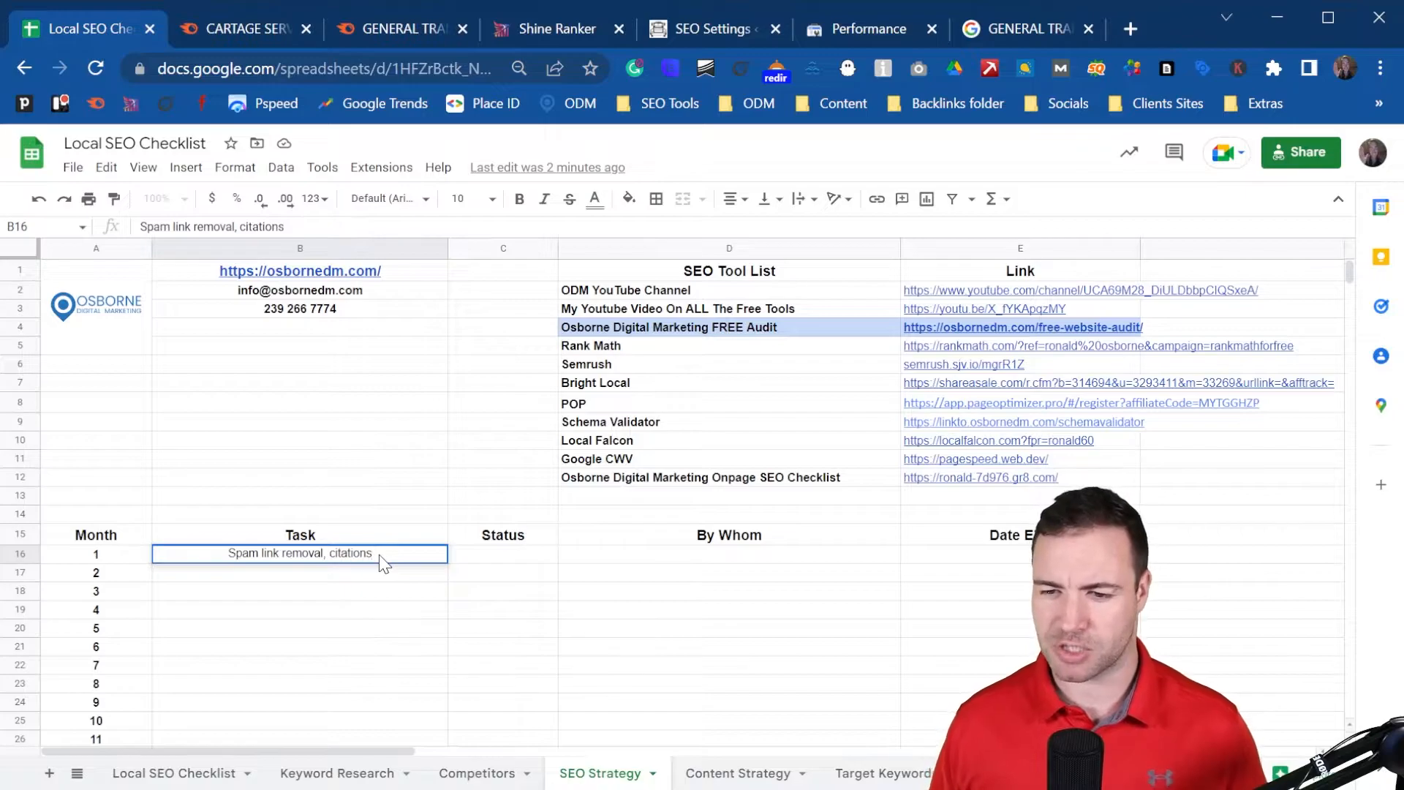
pyautogui.write(',')
pyautogui.write('GBP ver')
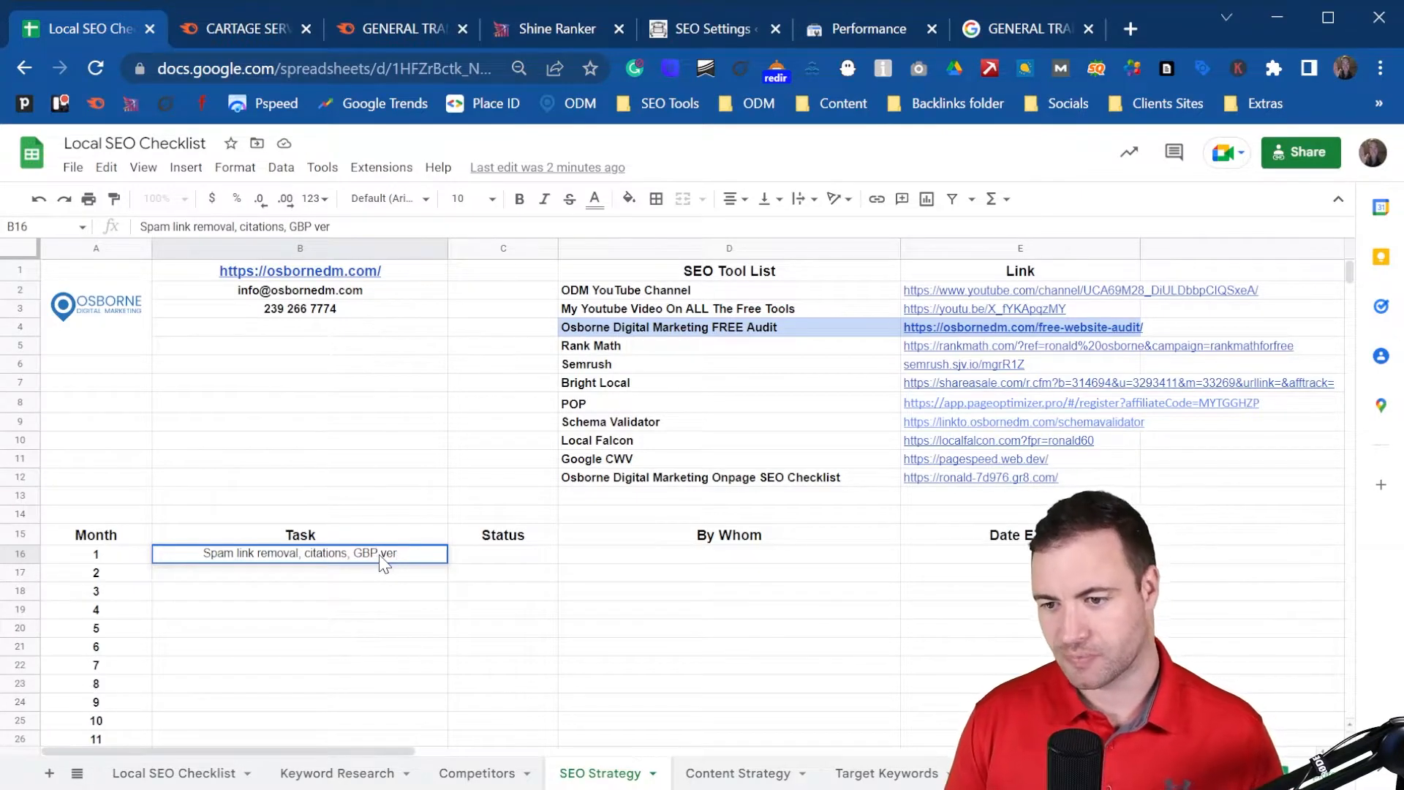
pyautogui.write('ified')
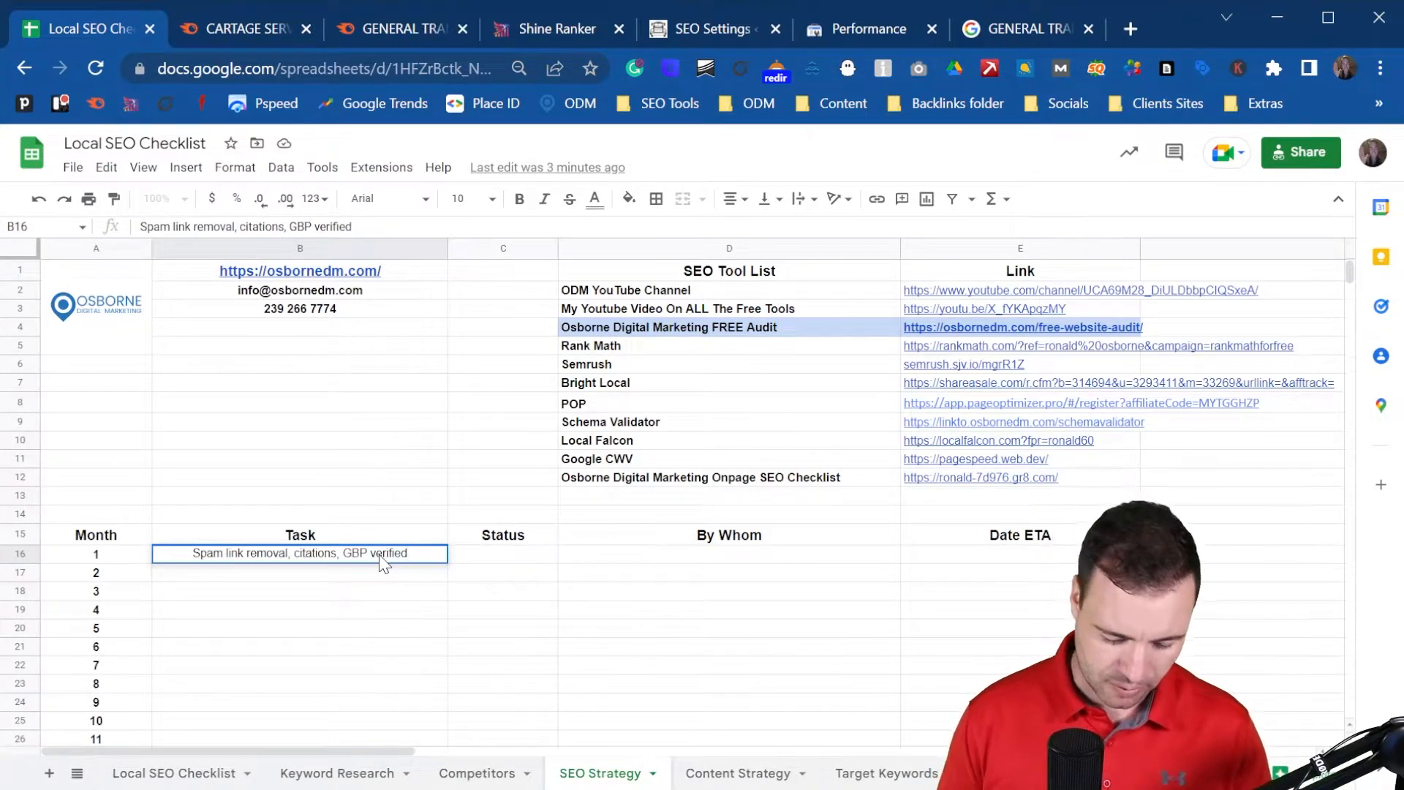
pyautogui.write(', opage')
pyautogui.press('Return')
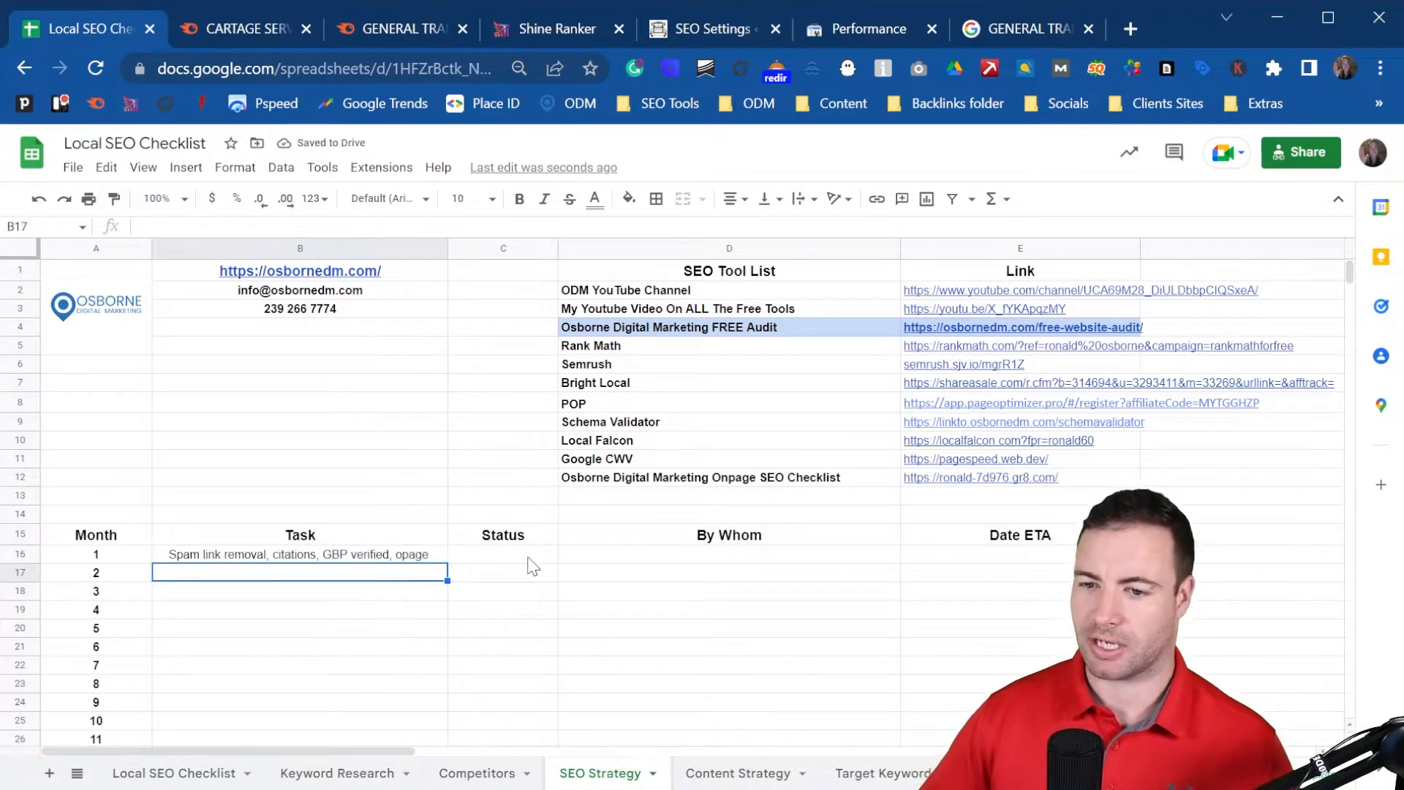
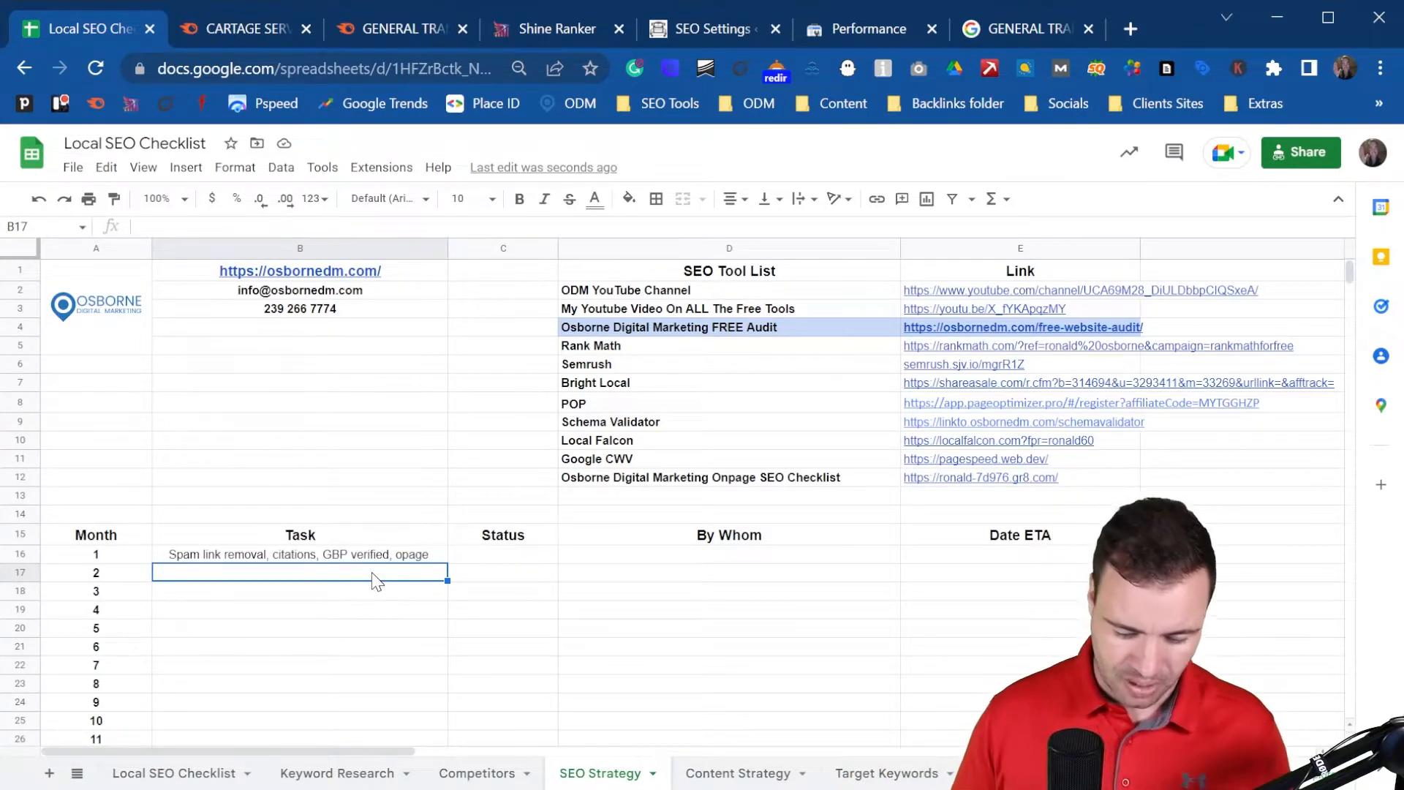
# - Enter "Content, backlinks" as the month 2 task and fill it down through month 4
pyautogui.write('Con')
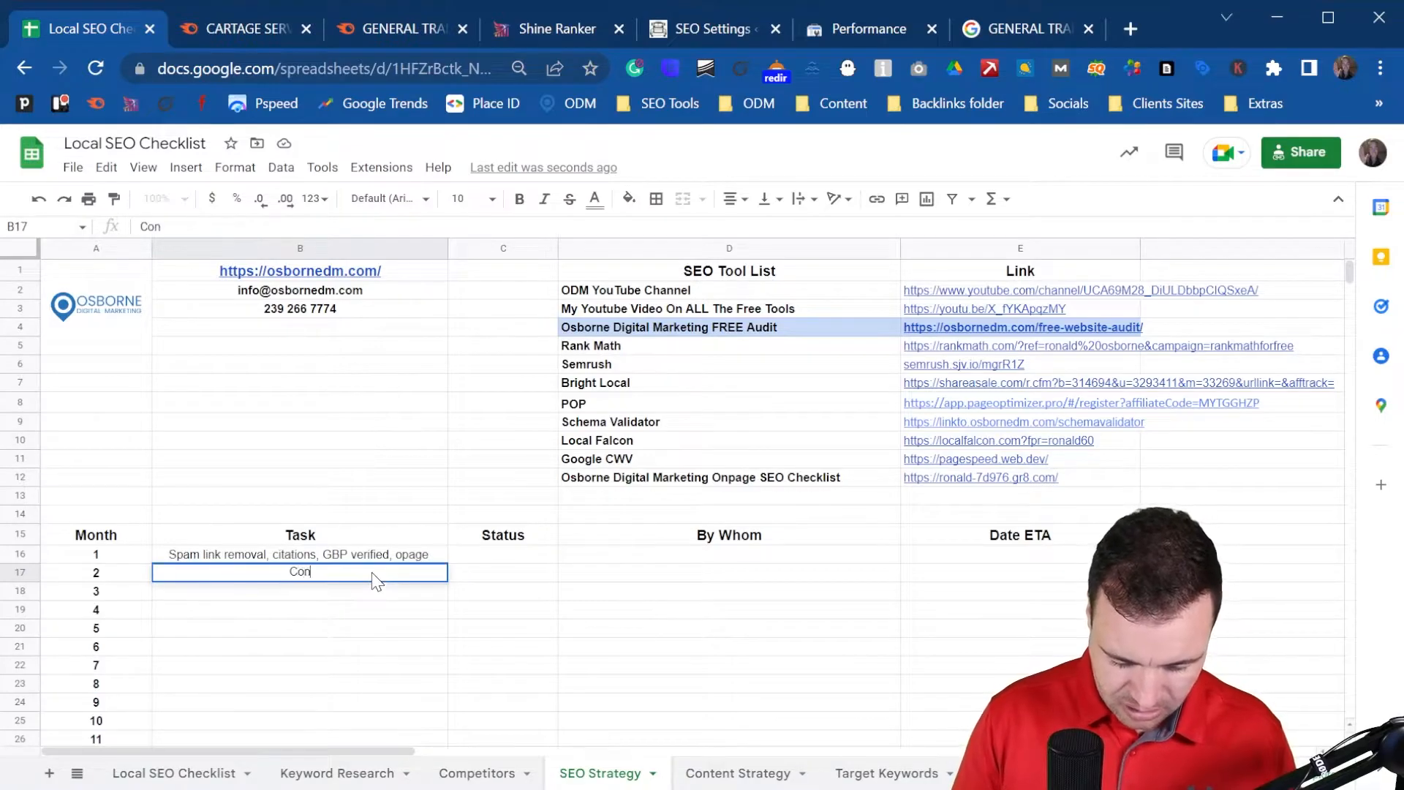
pyautogui.write('tent, b')
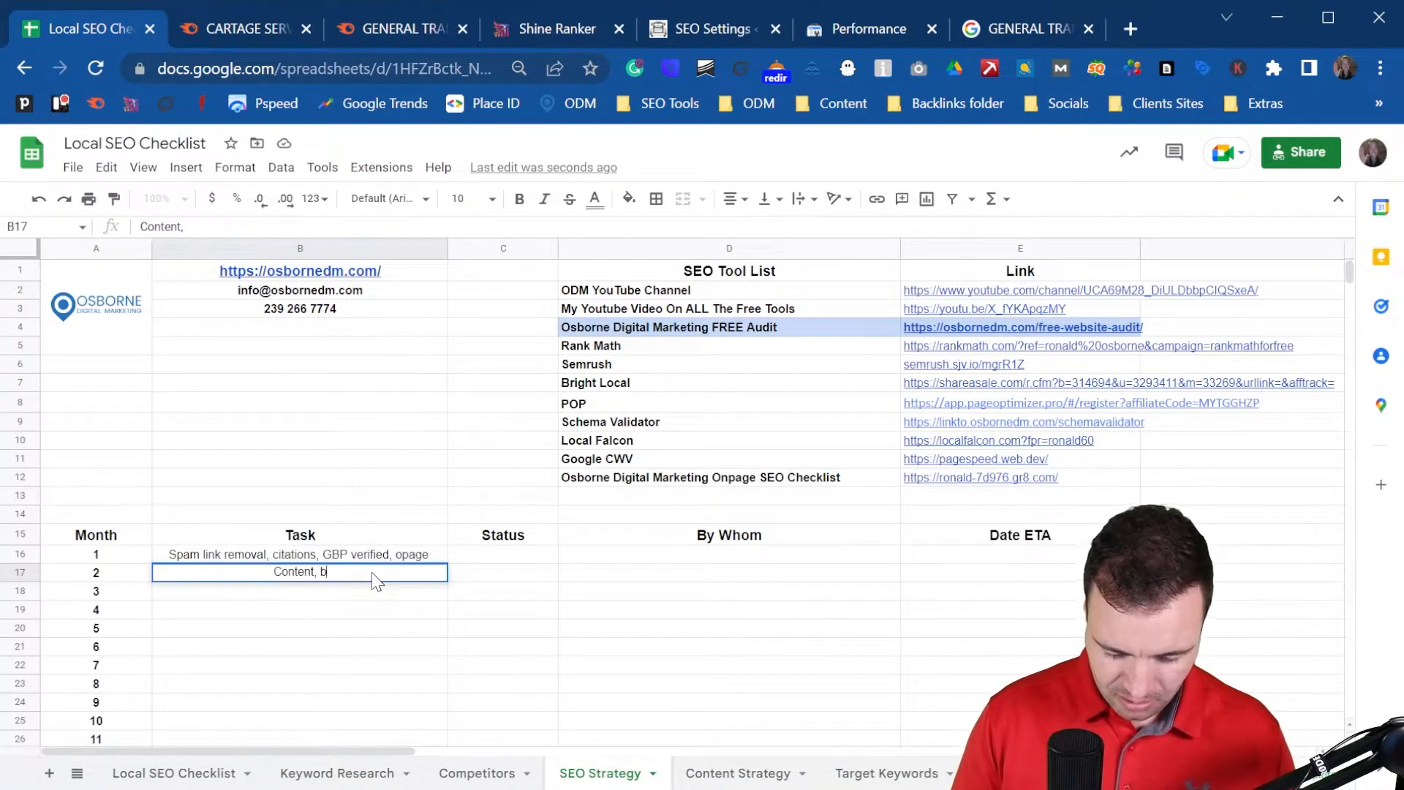
pyautogui.write('acklinks')
pyautogui.click(446, 580)
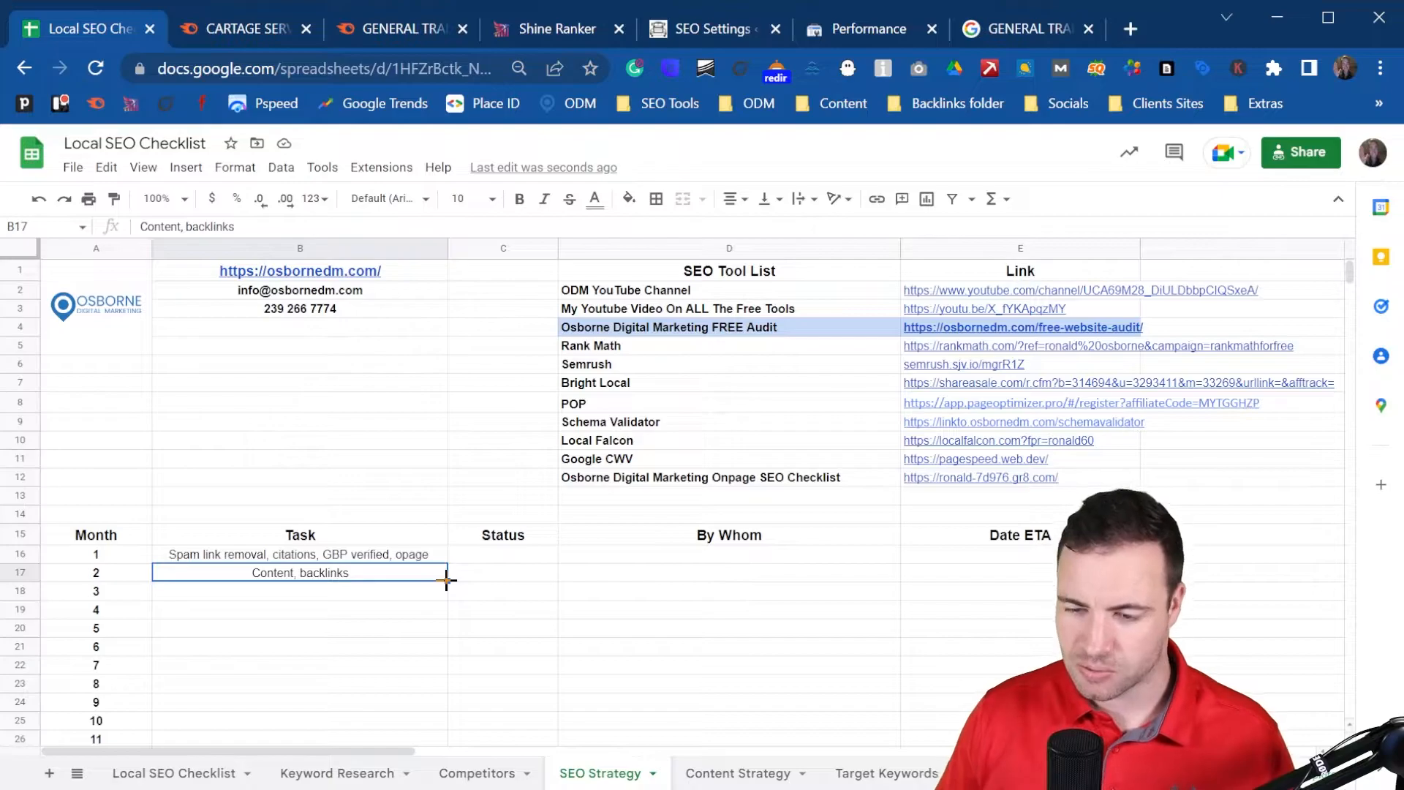
pyautogui.moveTo(446, 580); pyautogui.dragTo(295, 612)
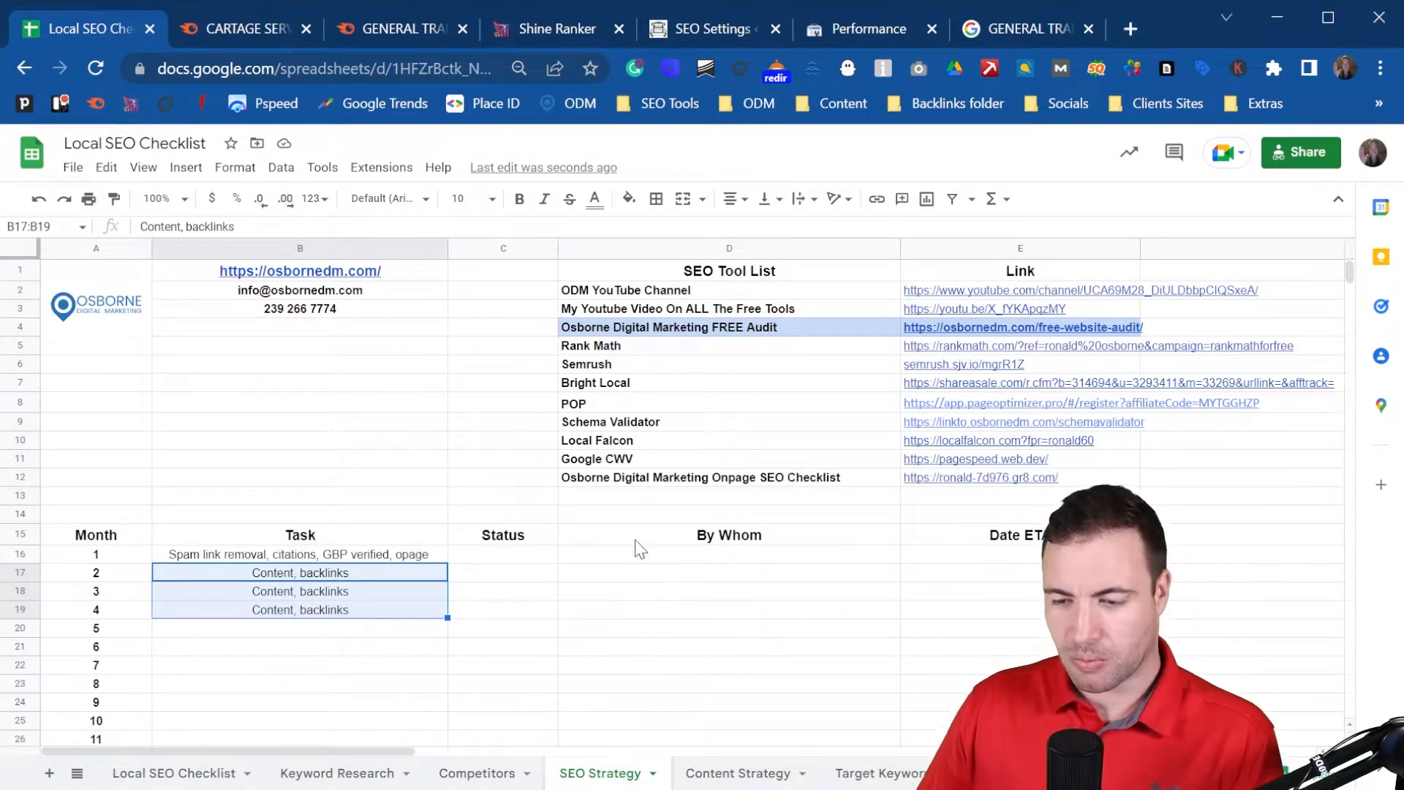
pyautogui.click(512, 591)
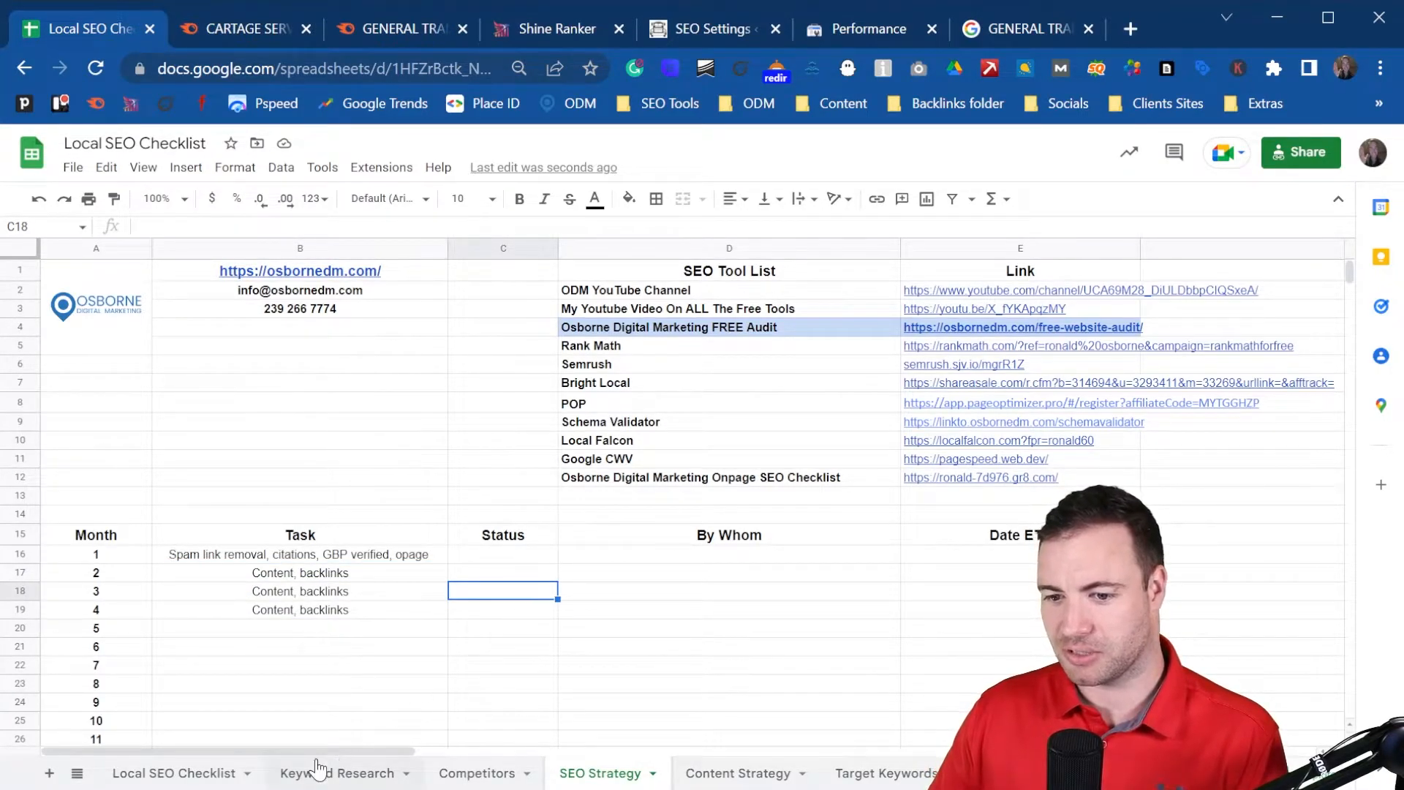
# - Mark the task "Plan Out Content - What We Need" as completed in the Local SEO Checklist sheet
pyautogui.click(219, 775)
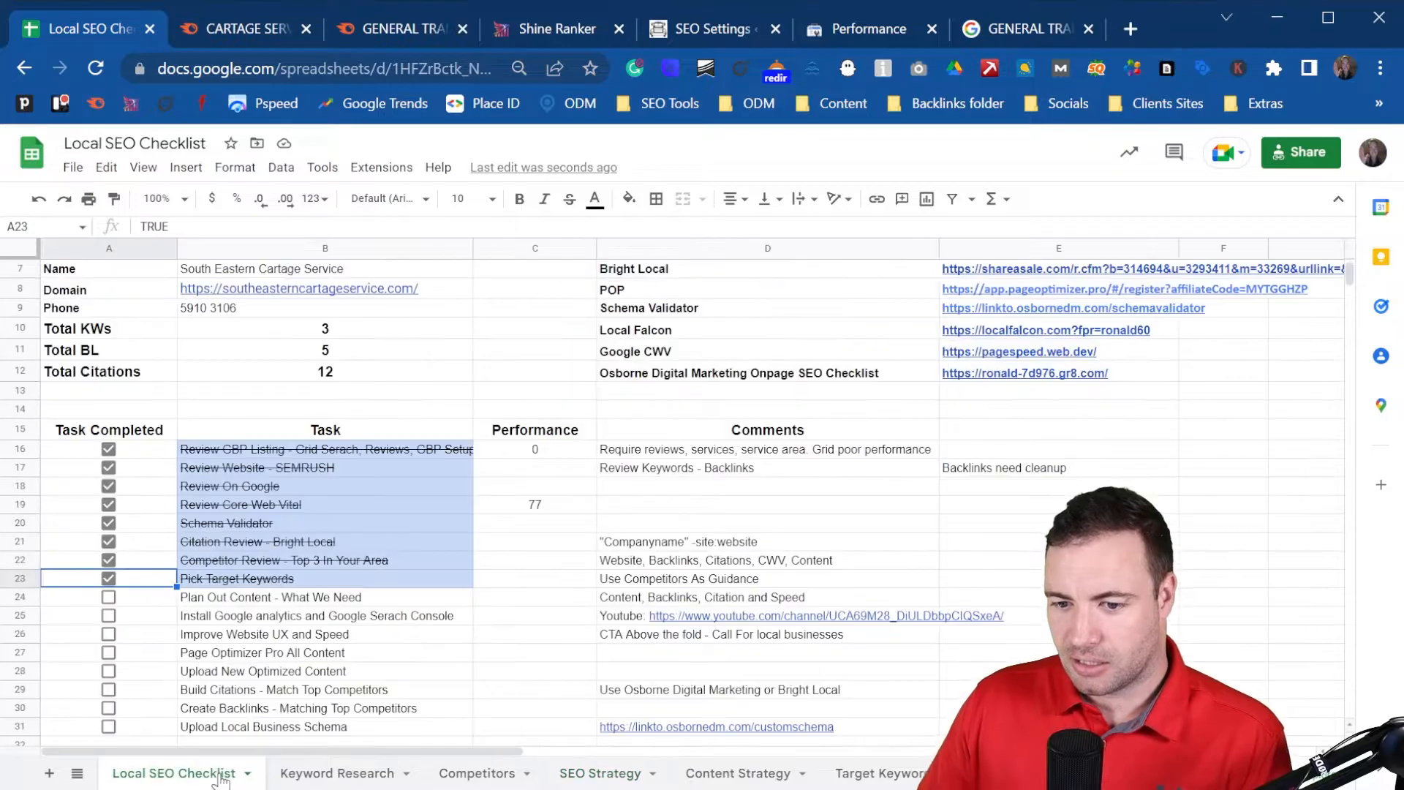
pyautogui.click(108, 597)
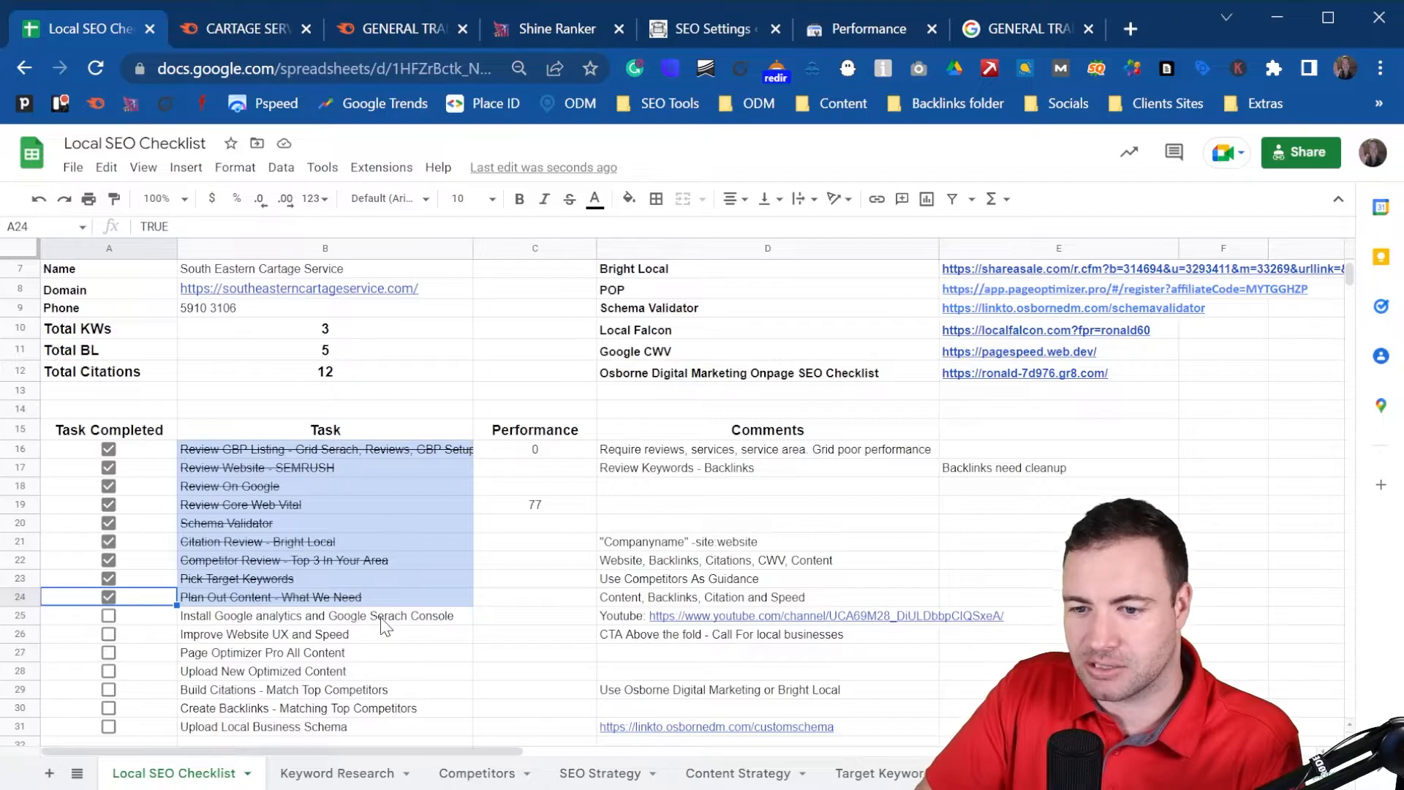
pyautogui.scroll(-1, 385, 626)
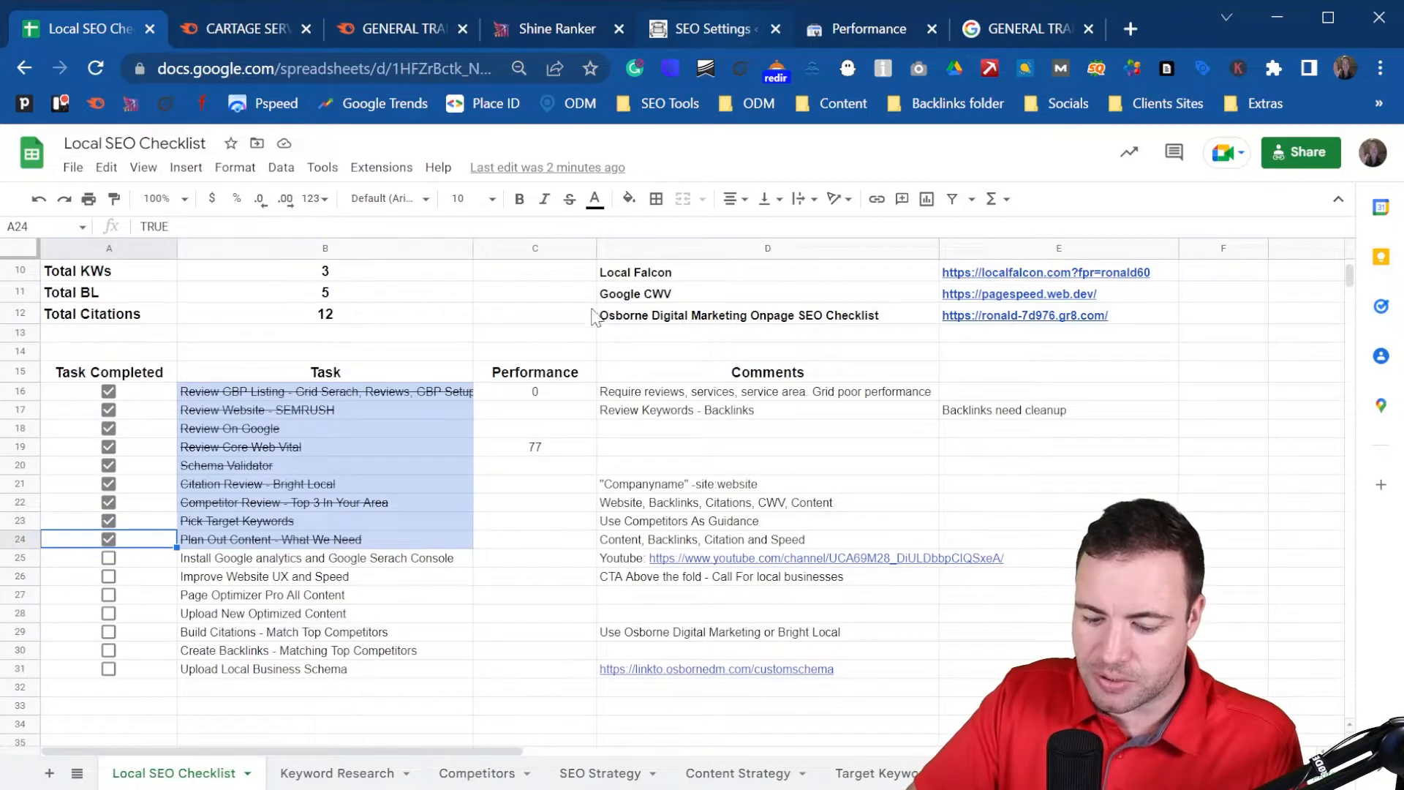
# - Switch to the site's WordPress admin and open the Cartage Services page for editing from the list of pages
pyautogui.click(706, 29)
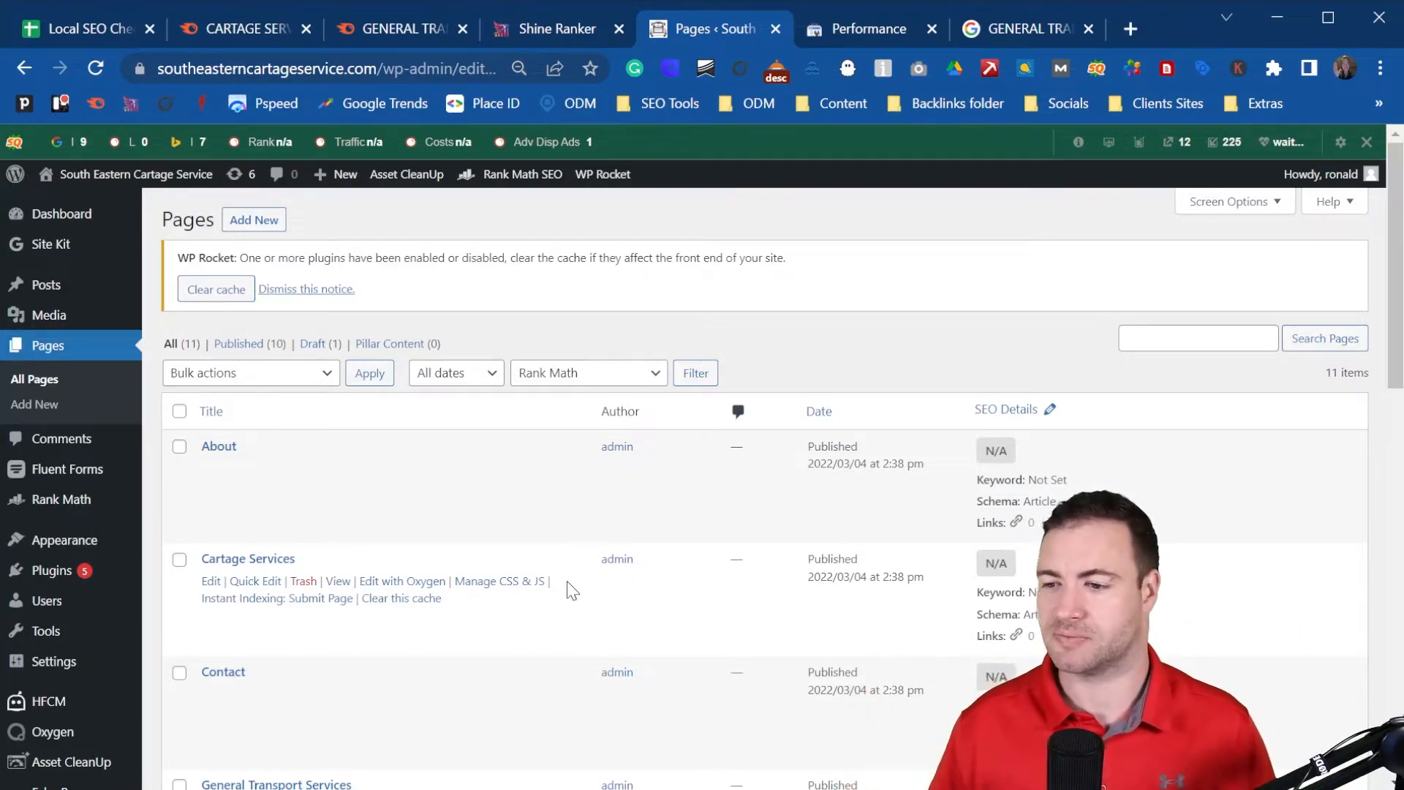
pyautogui.scroll(-1, 578, 618)
pyautogui.scroll(-2, 581, 623)
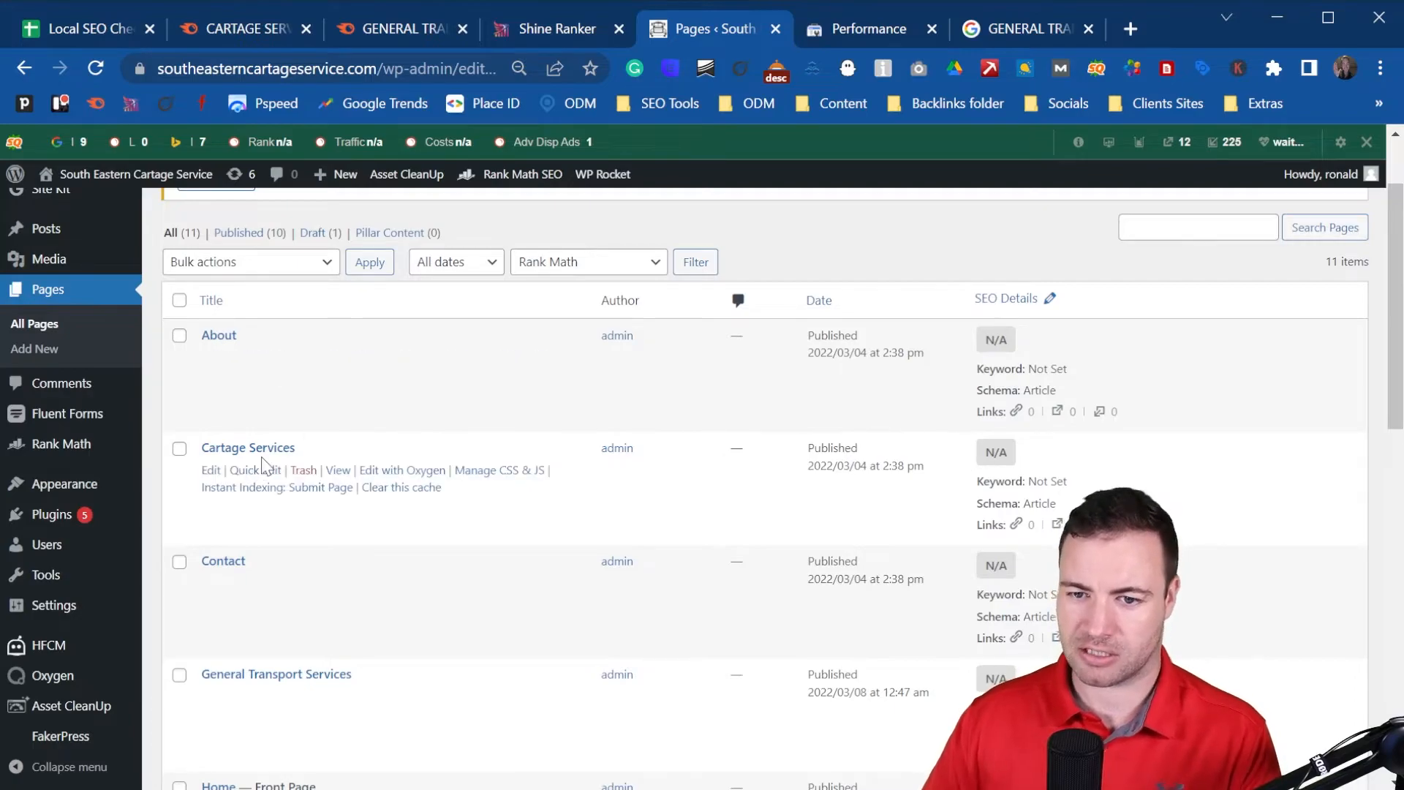
pyautogui.moveTo(65, 455)
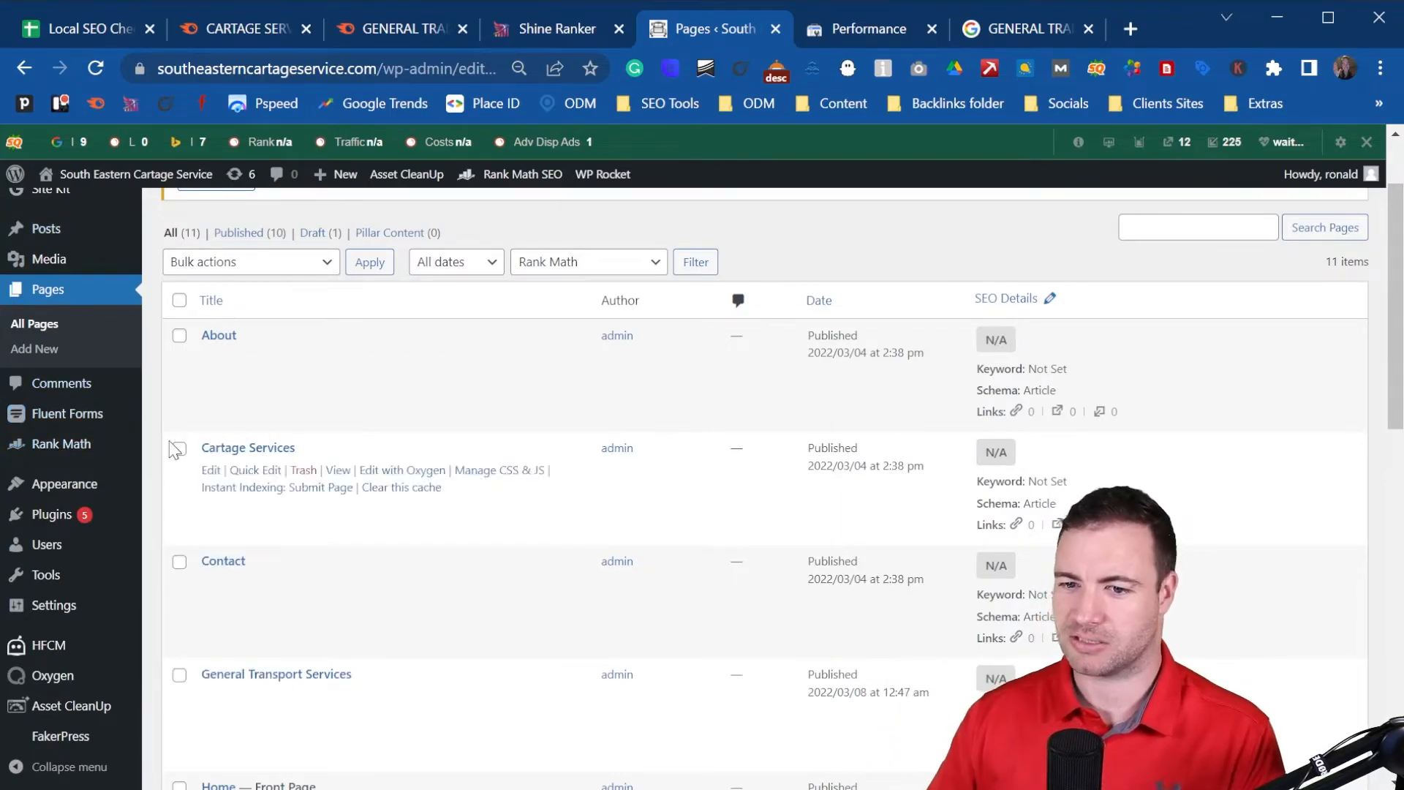
pyautogui.moveTo(121, 456)
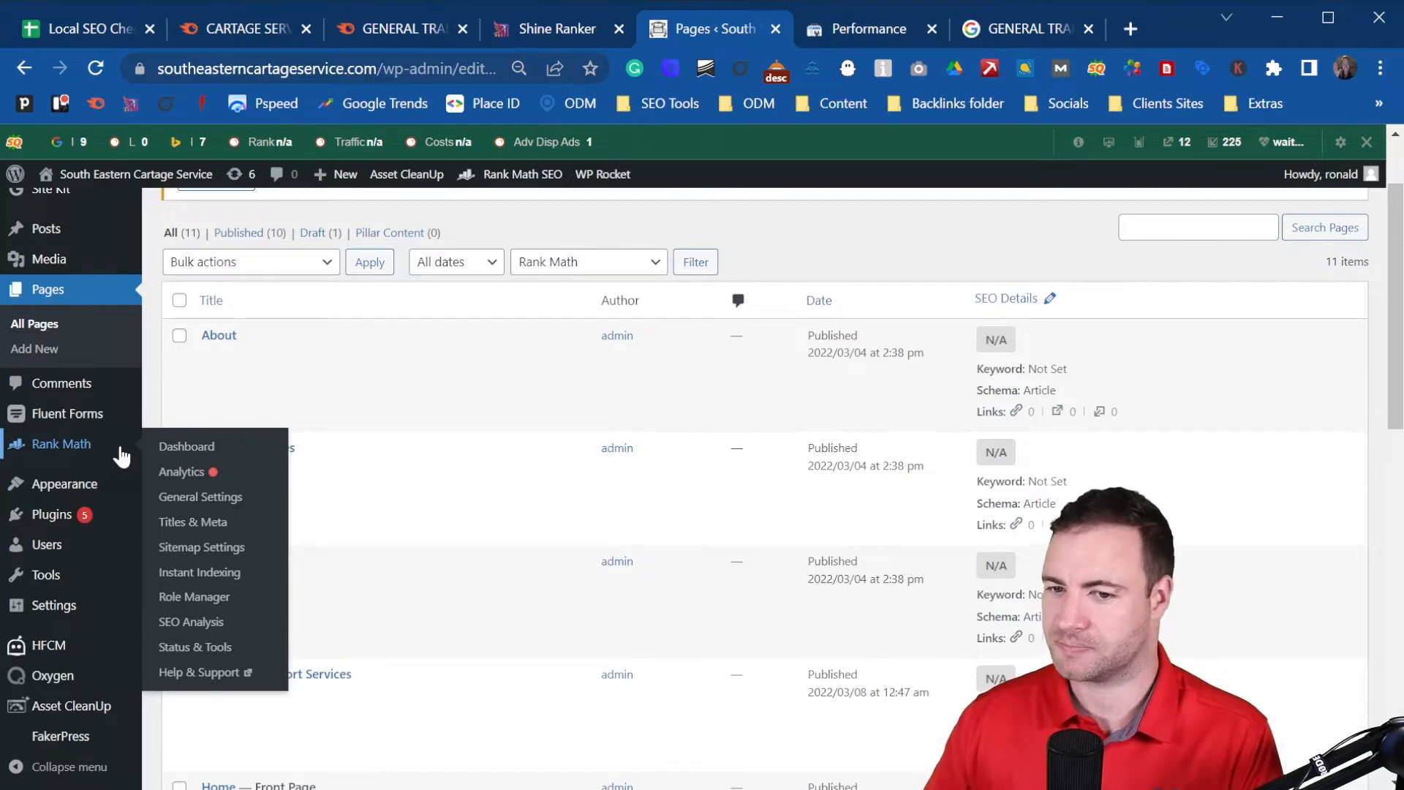
pyautogui.click(263, 452)
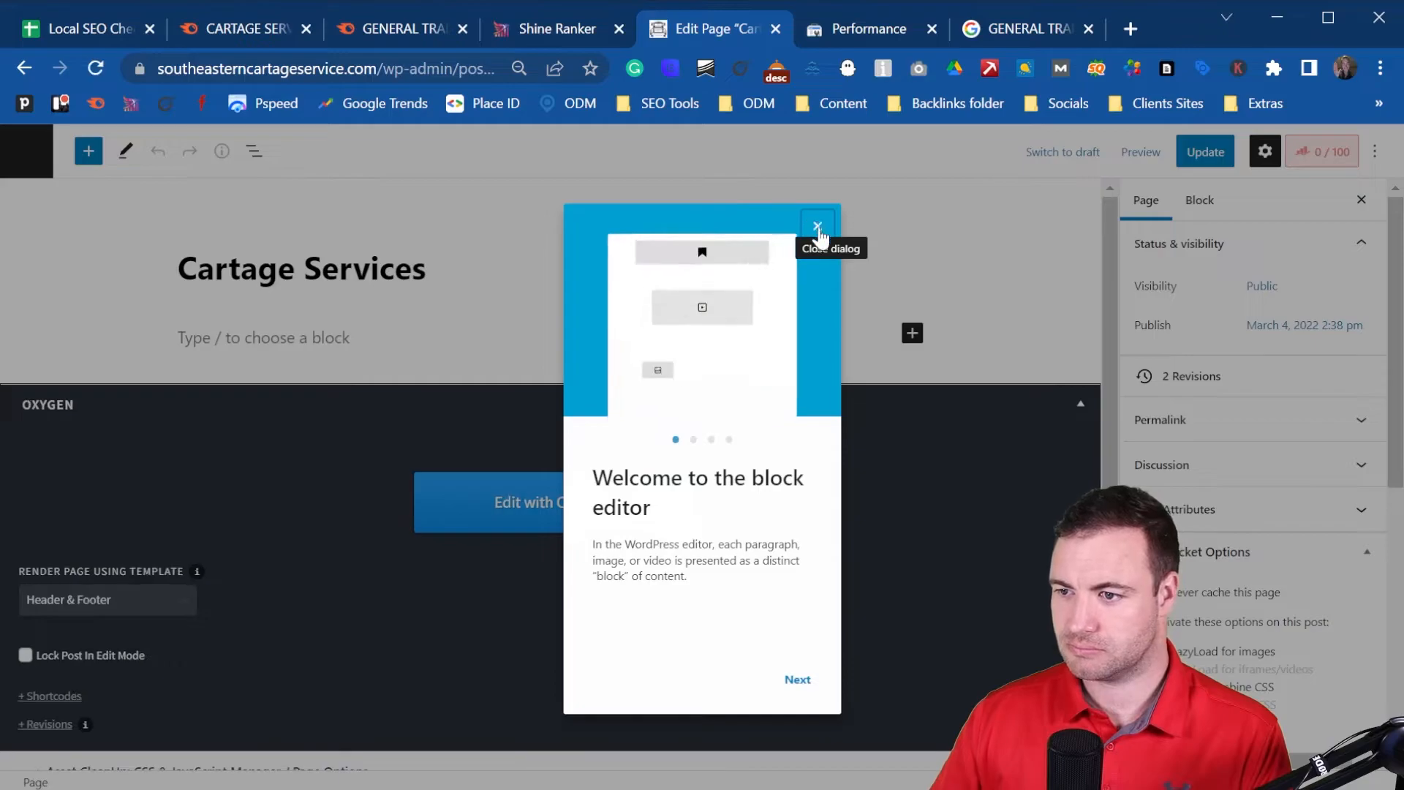
# - Dismiss the block editor's welcome guide and disable the SEObar for this domain
pyautogui.click(817, 226)
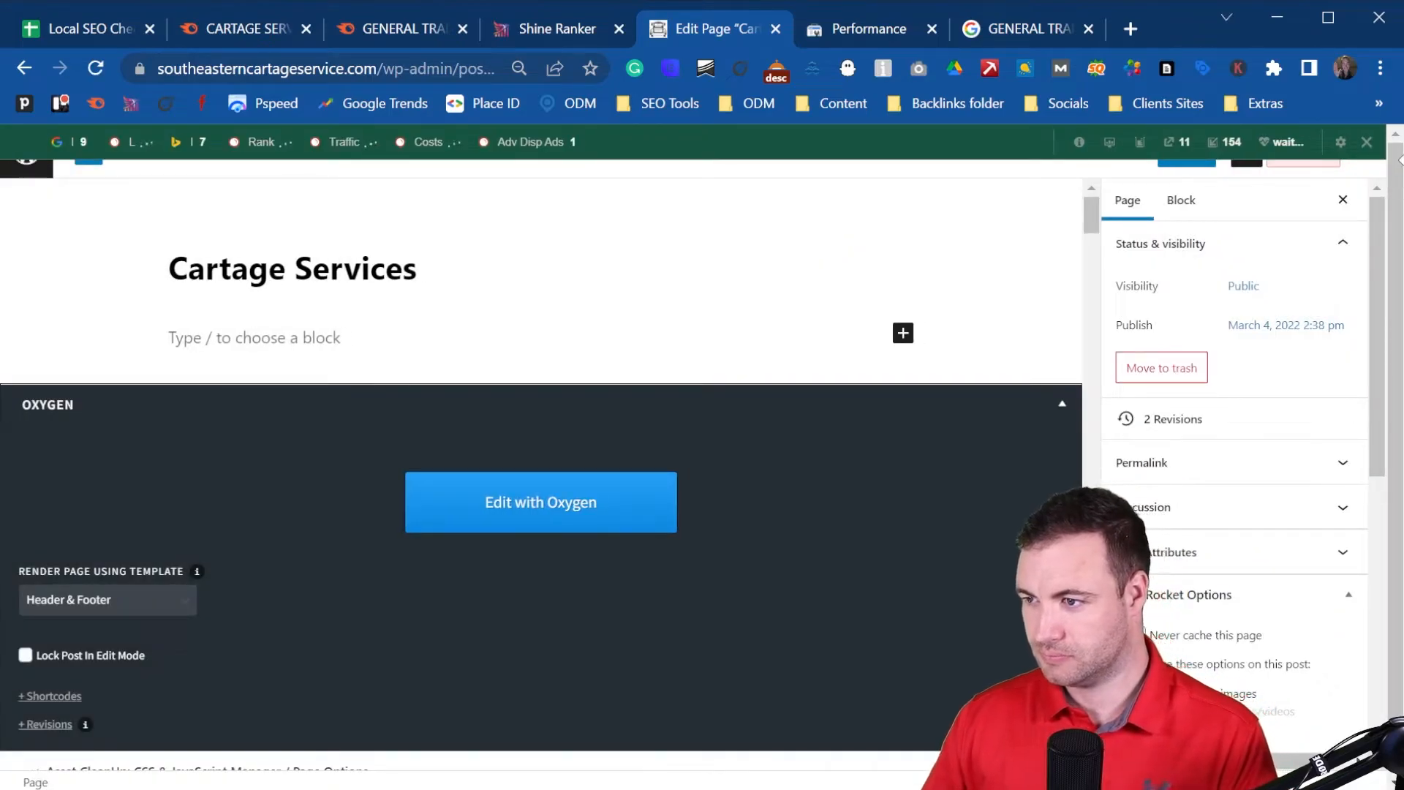
pyautogui.click(1366, 143)
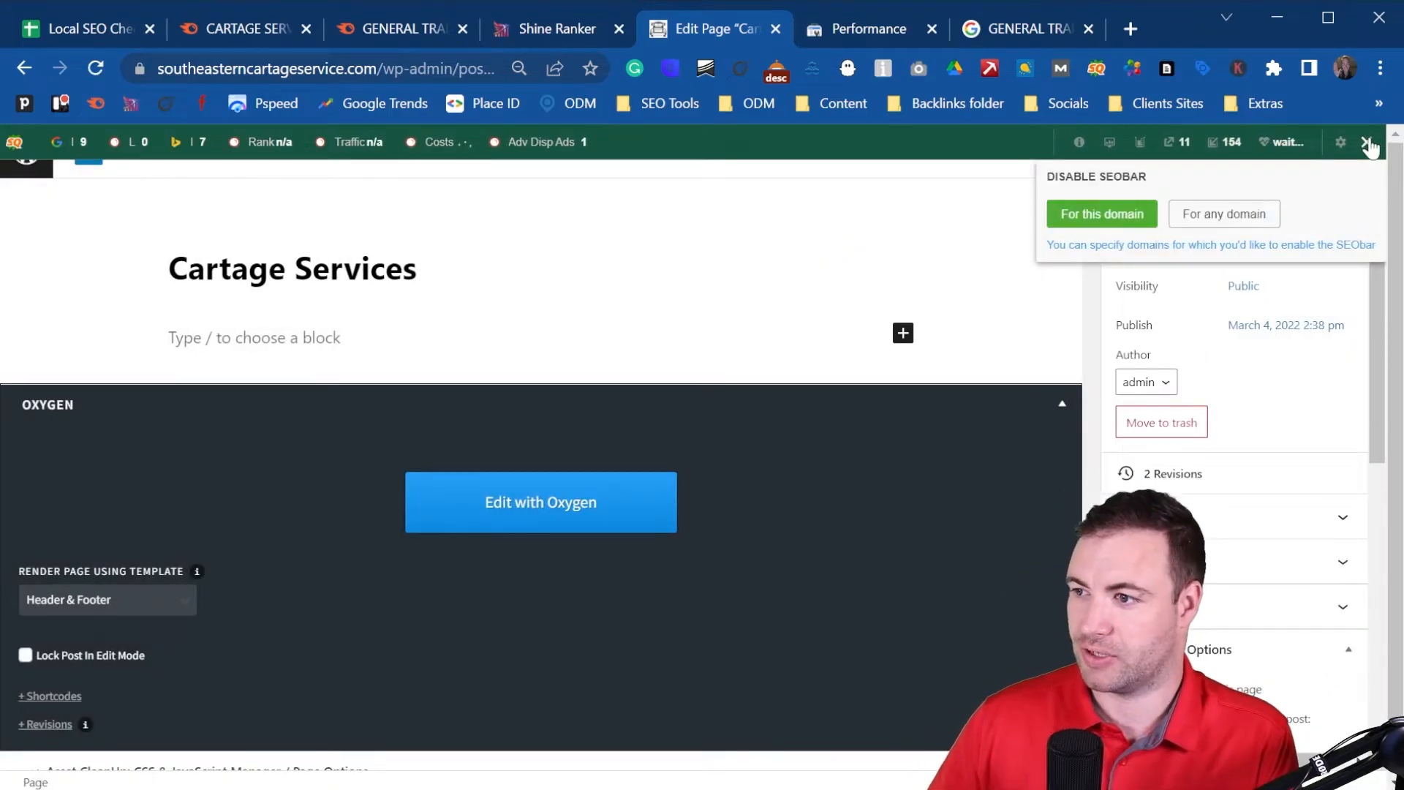
pyautogui.click(1115, 223)
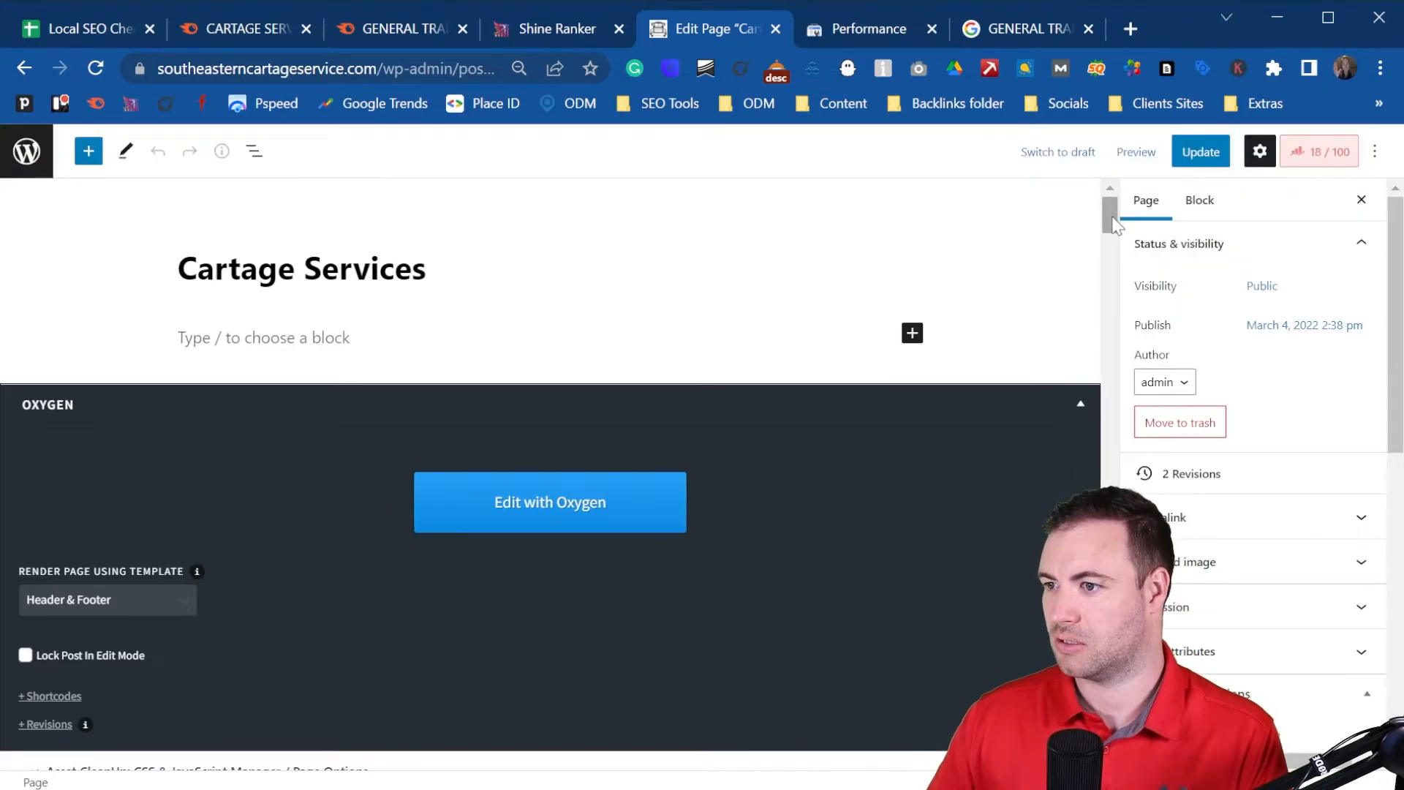
# - Review the Cartage Services page's title, permalink and description in Rank Math's snippet editor, then close the editor
pyautogui.click(1332, 157)
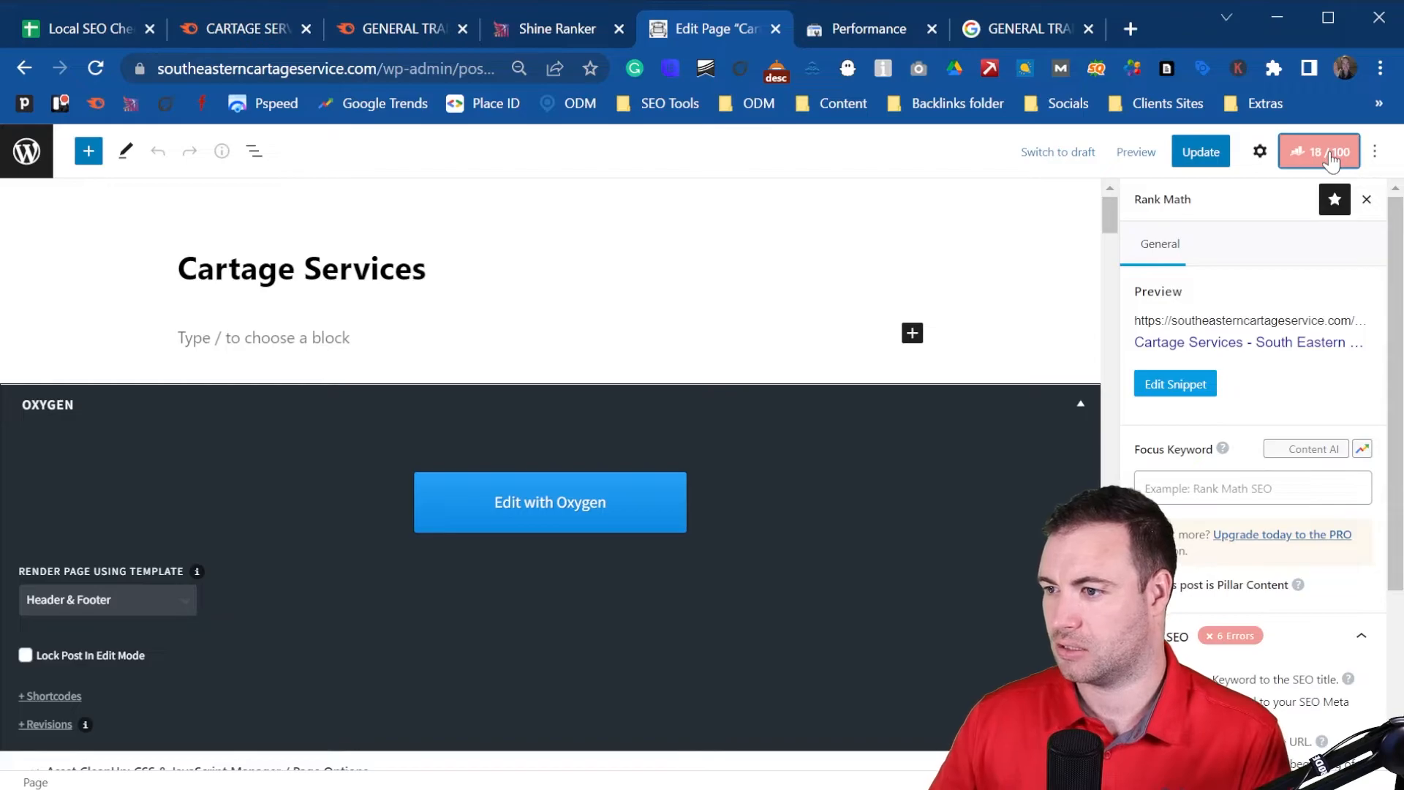
pyautogui.click(1184, 388)
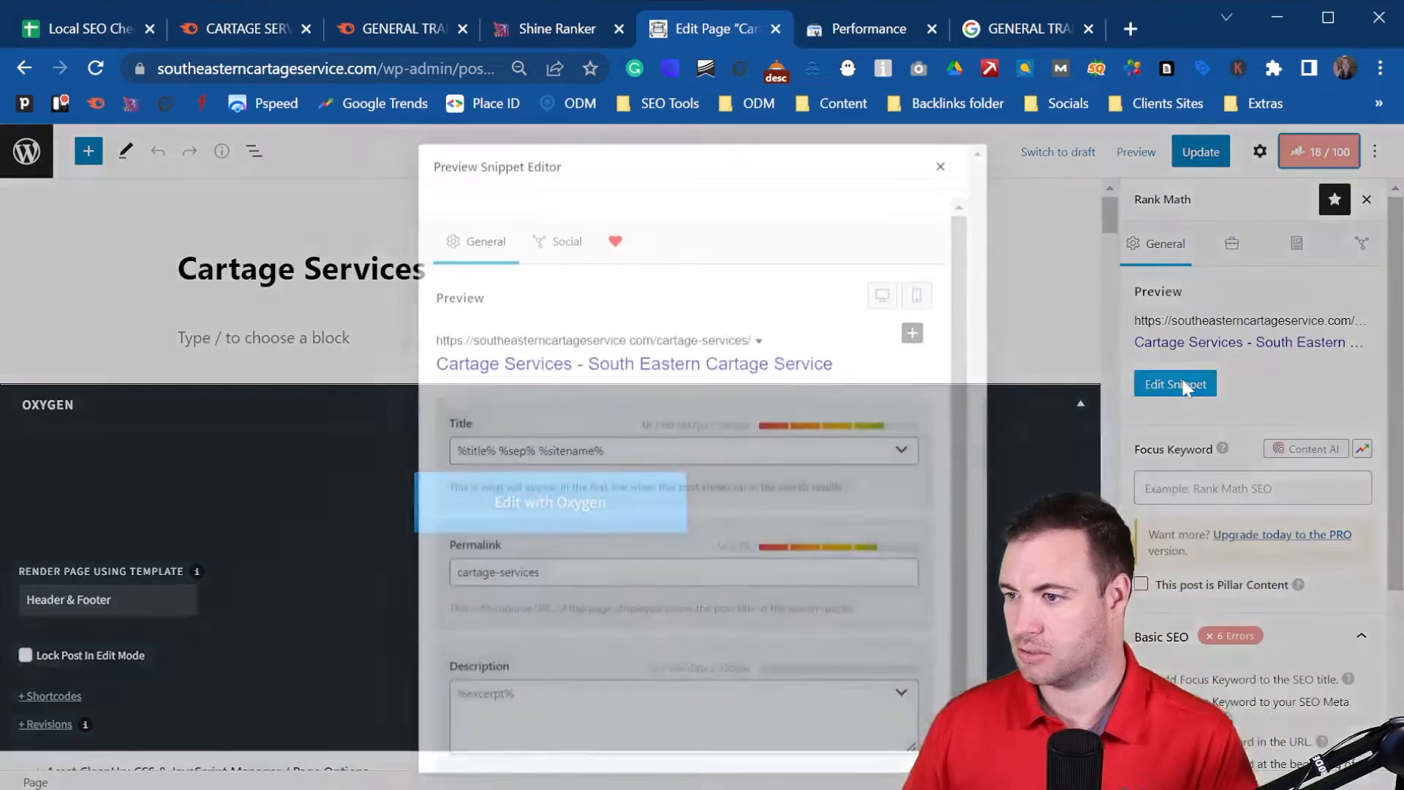
pyautogui.click(620, 442)
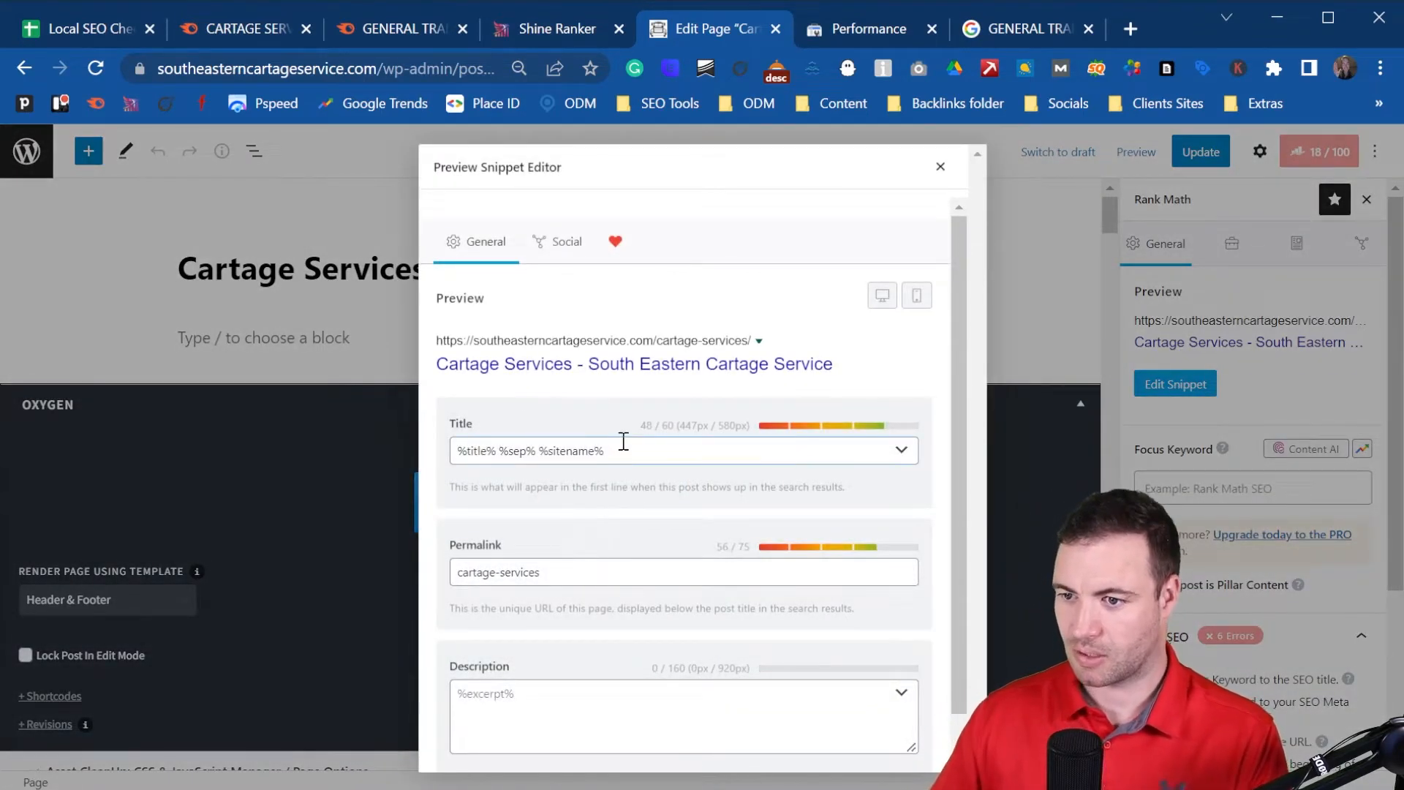
pyautogui.moveTo(637, 453); pyautogui.dragTo(406, 452)
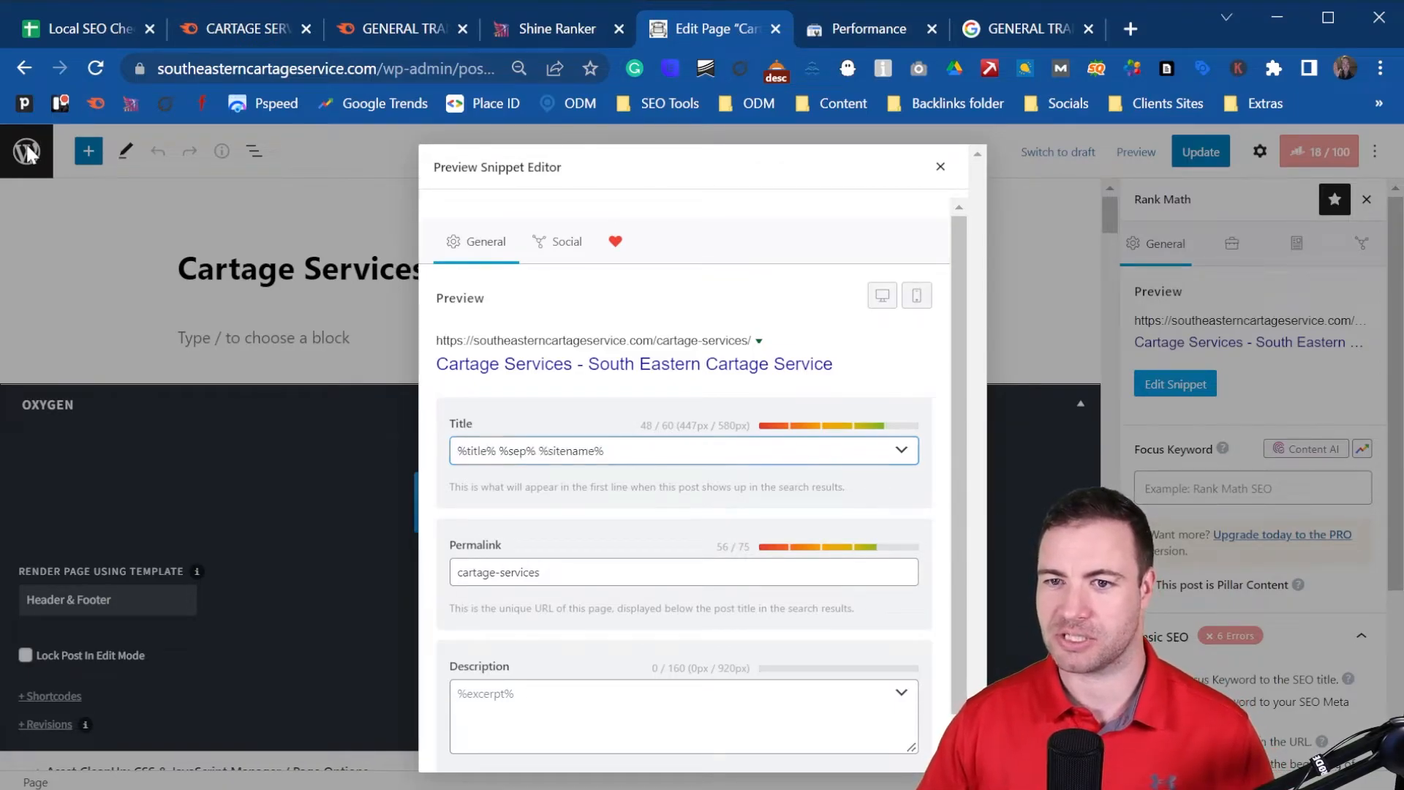
pyautogui.click(941, 168)
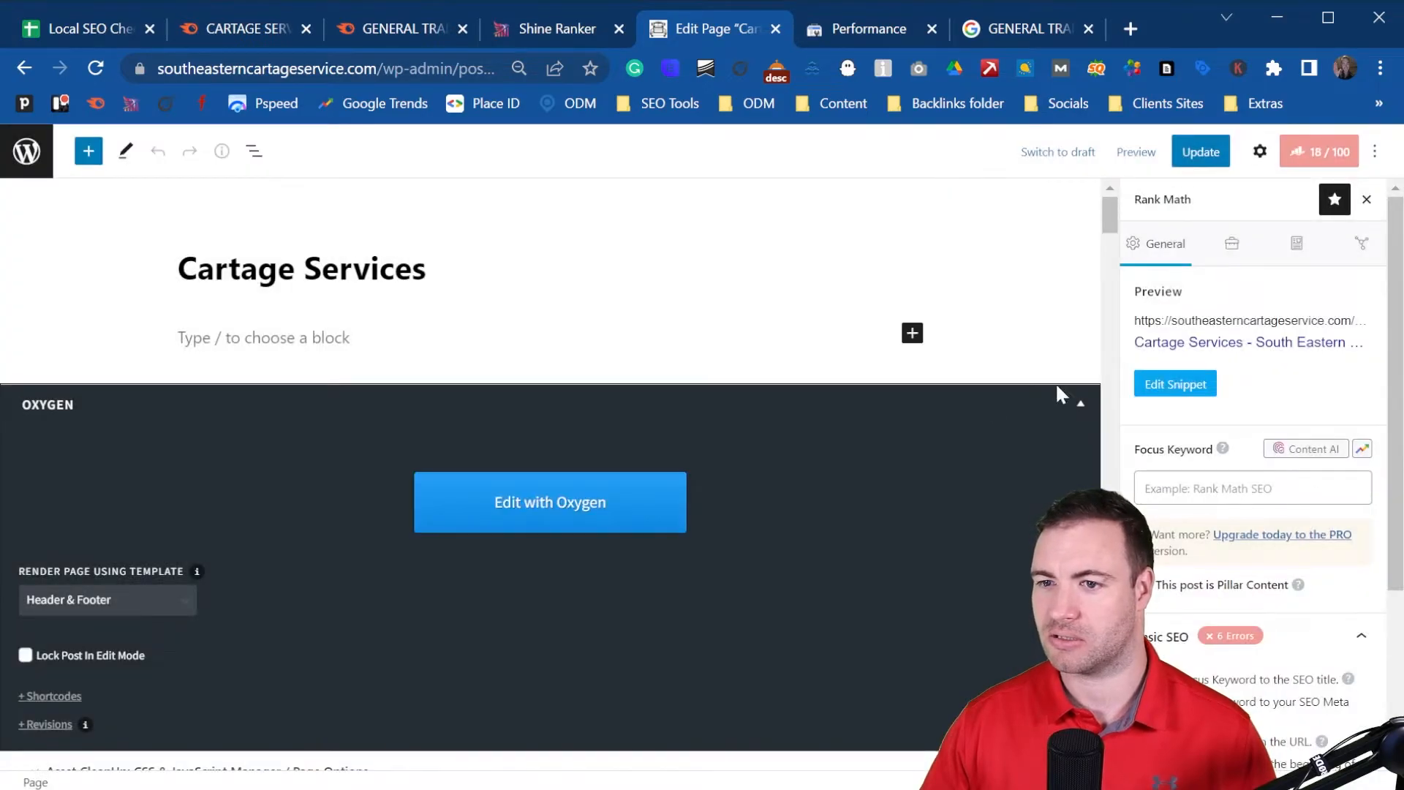
# - Open the WordPress list of pages in a separate browser tab, keeping the Cartage Services editor open
pyautogui.keyDown('ctrl'); pyautogui.click(27, 155); pyautogui.keyUp('ctrl')
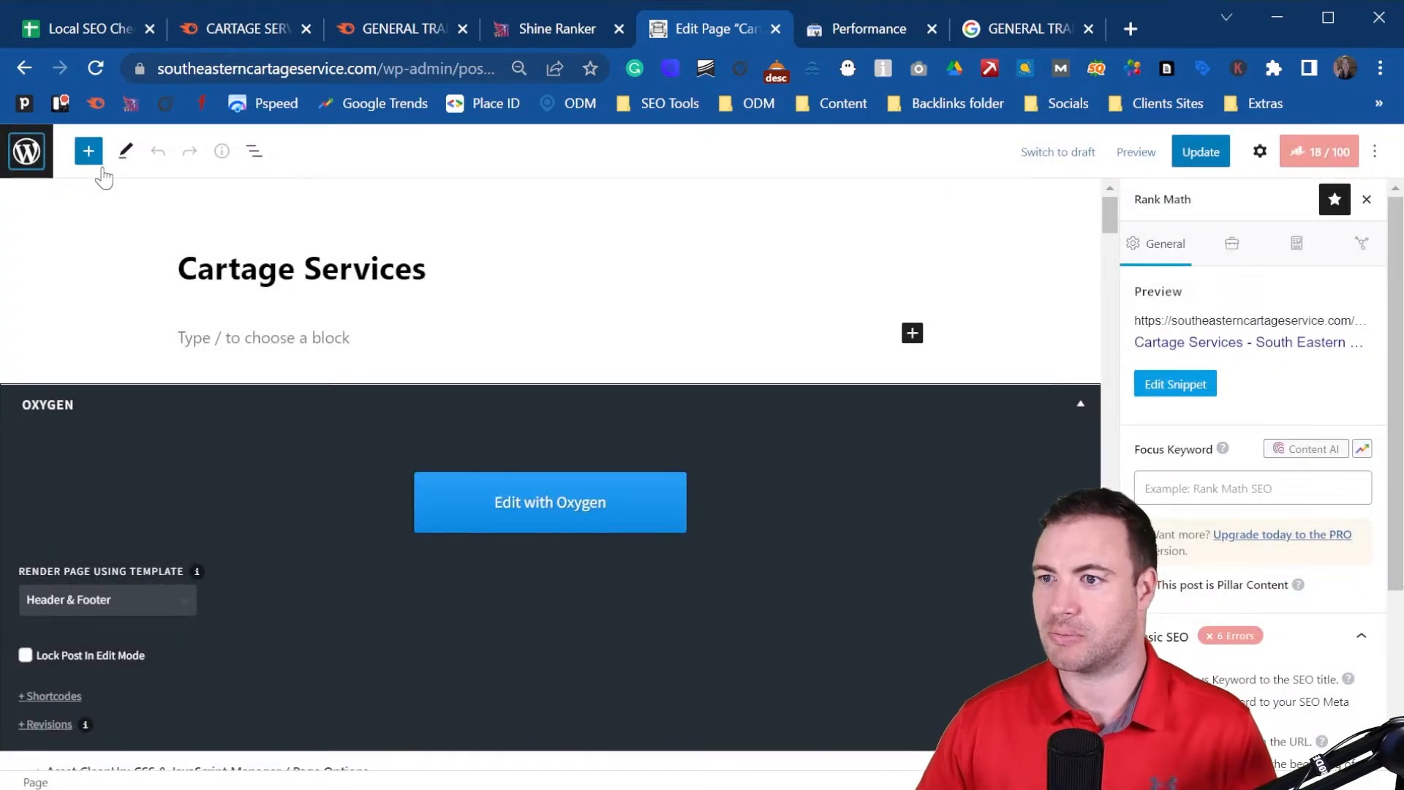
pyautogui.click(740, 26)
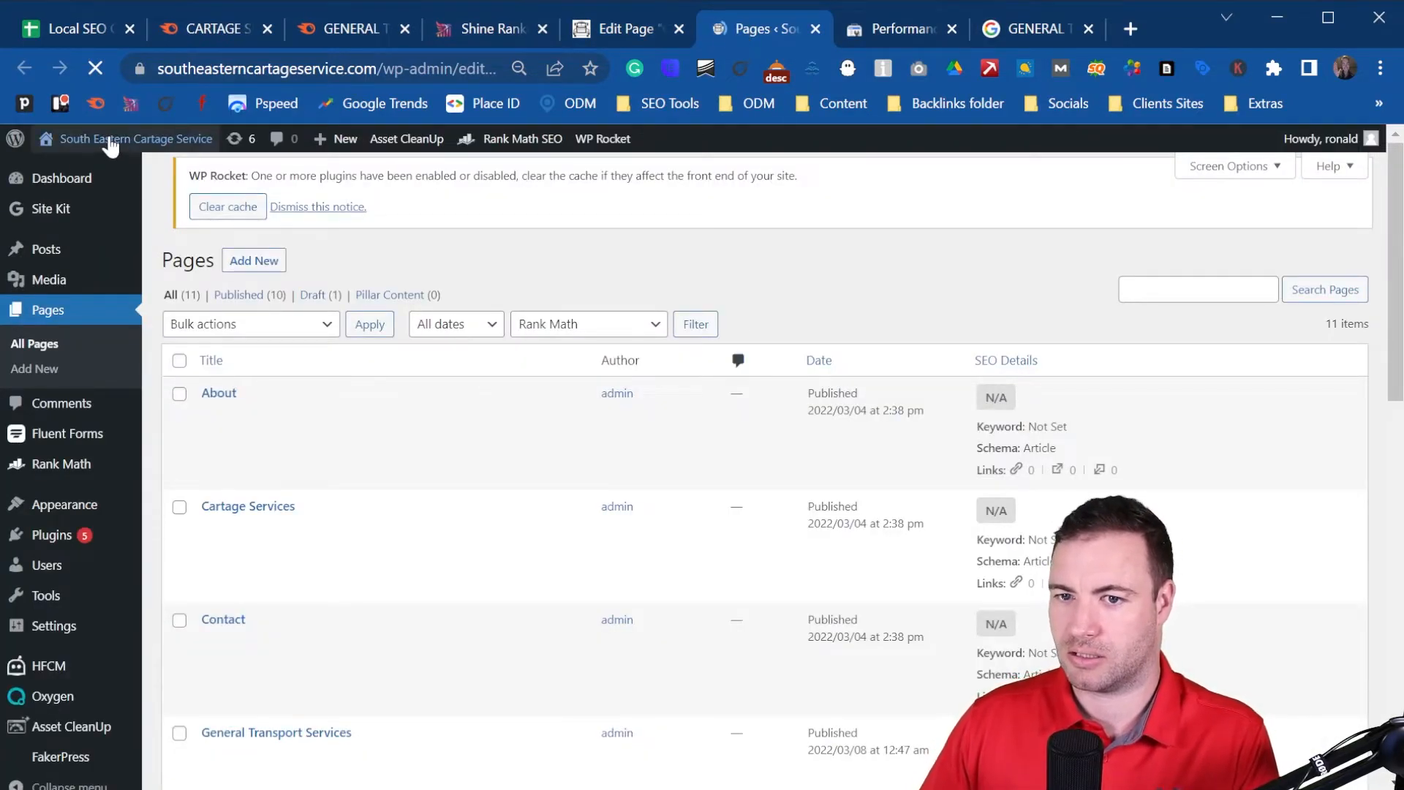
# - Open the live Cartage Services page from the site's home page and review its text, services list, FAQs and other services
pyautogui.click(121, 149)
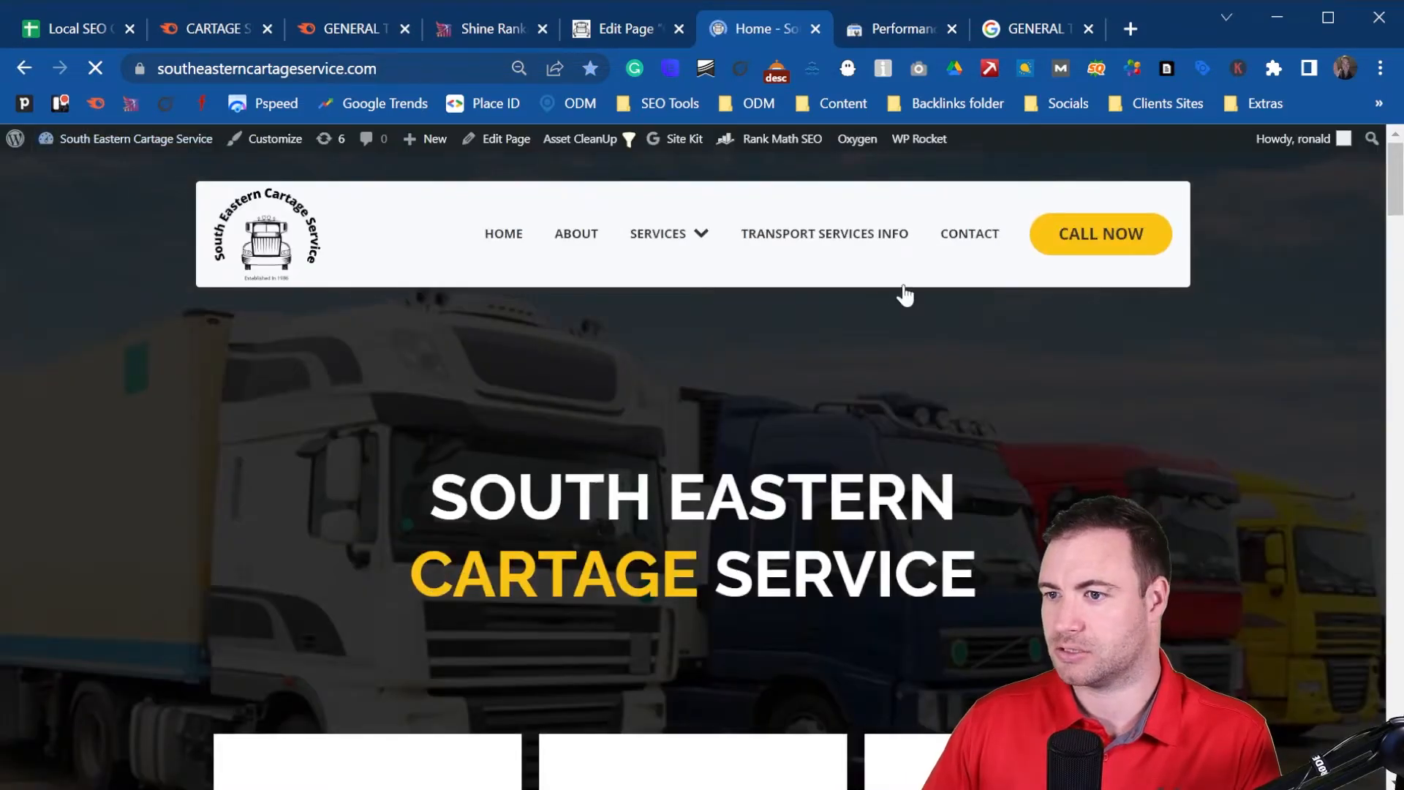
pyautogui.moveTo(667, 233)
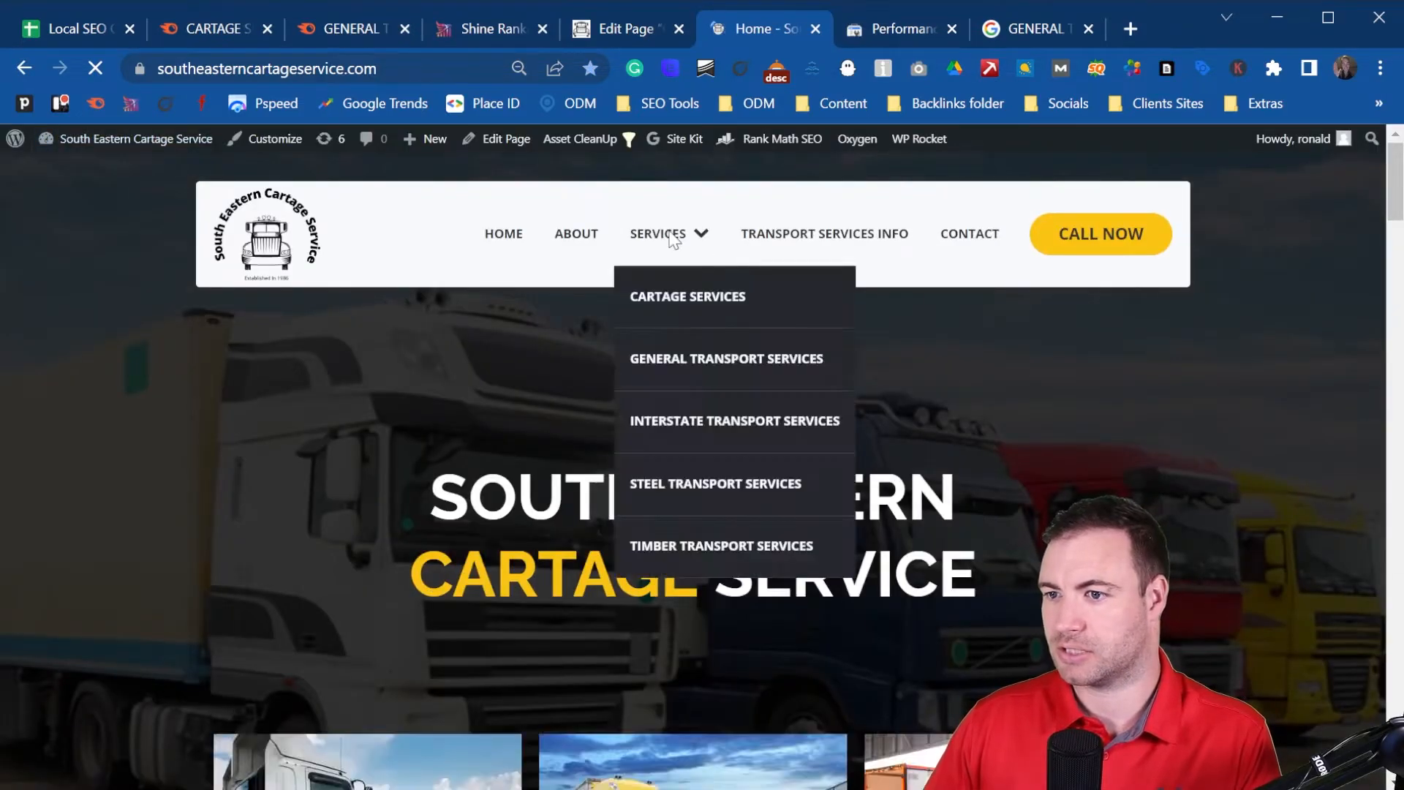
pyautogui.click(683, 300)
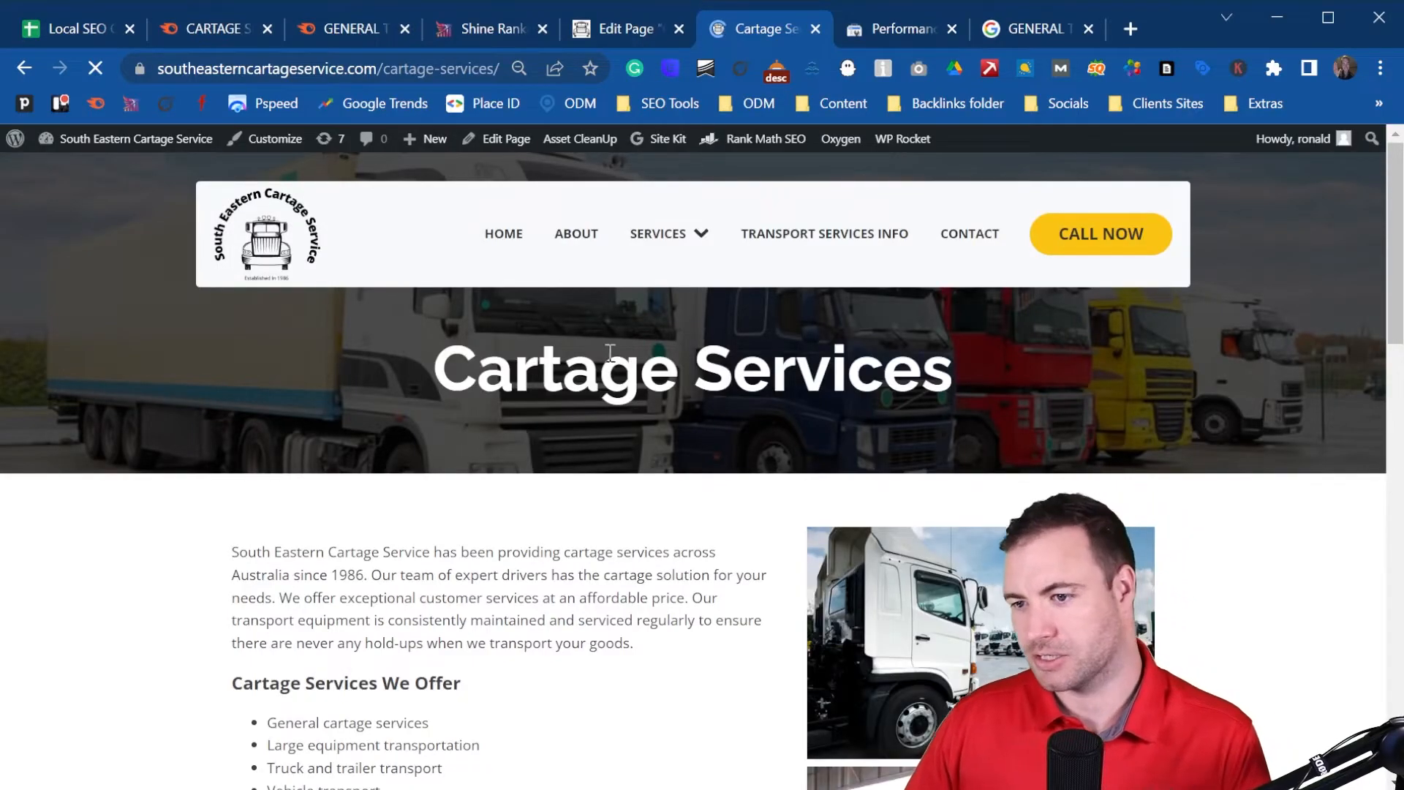
pyautogui.scroll(-6, 613, 309)
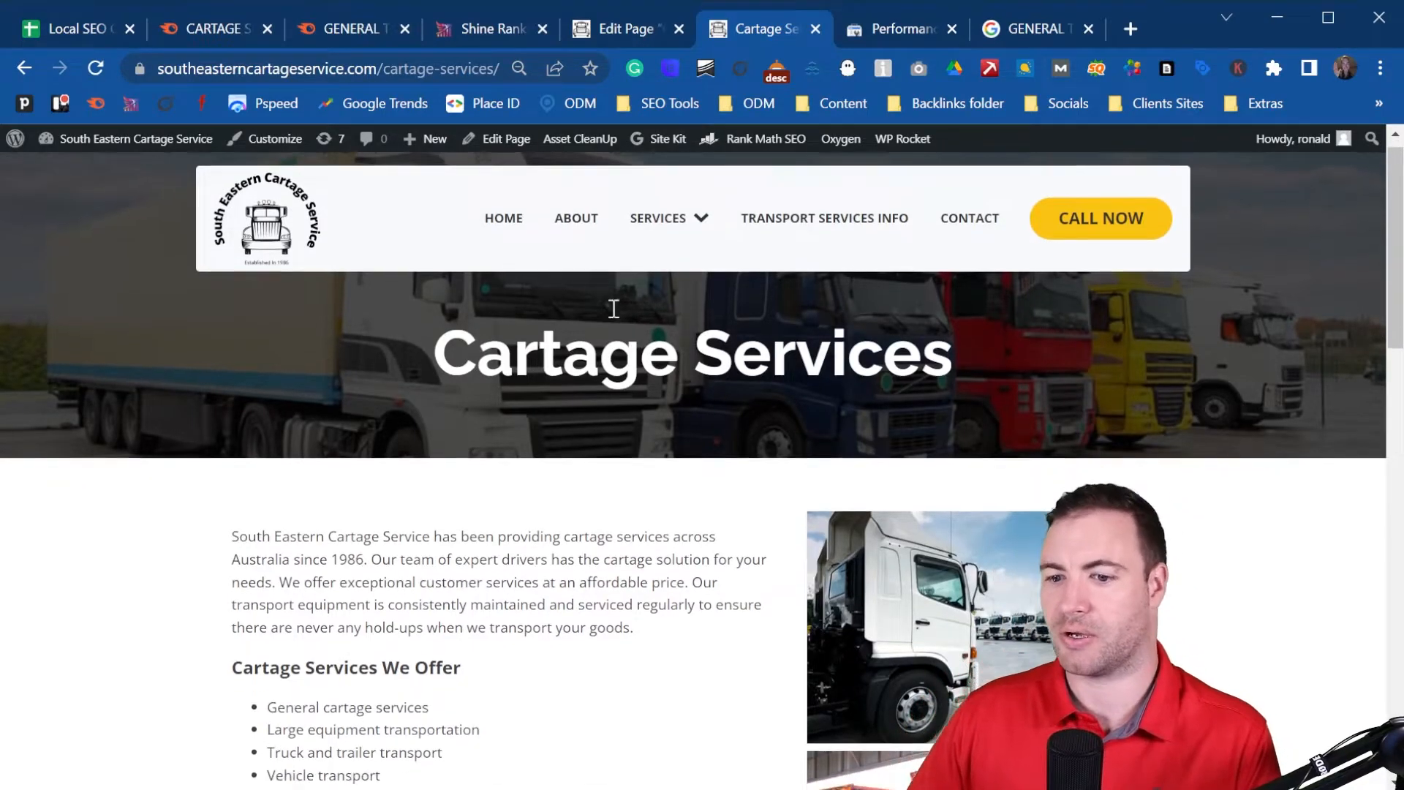
pyautogui.scroll(-10, 599, 358)
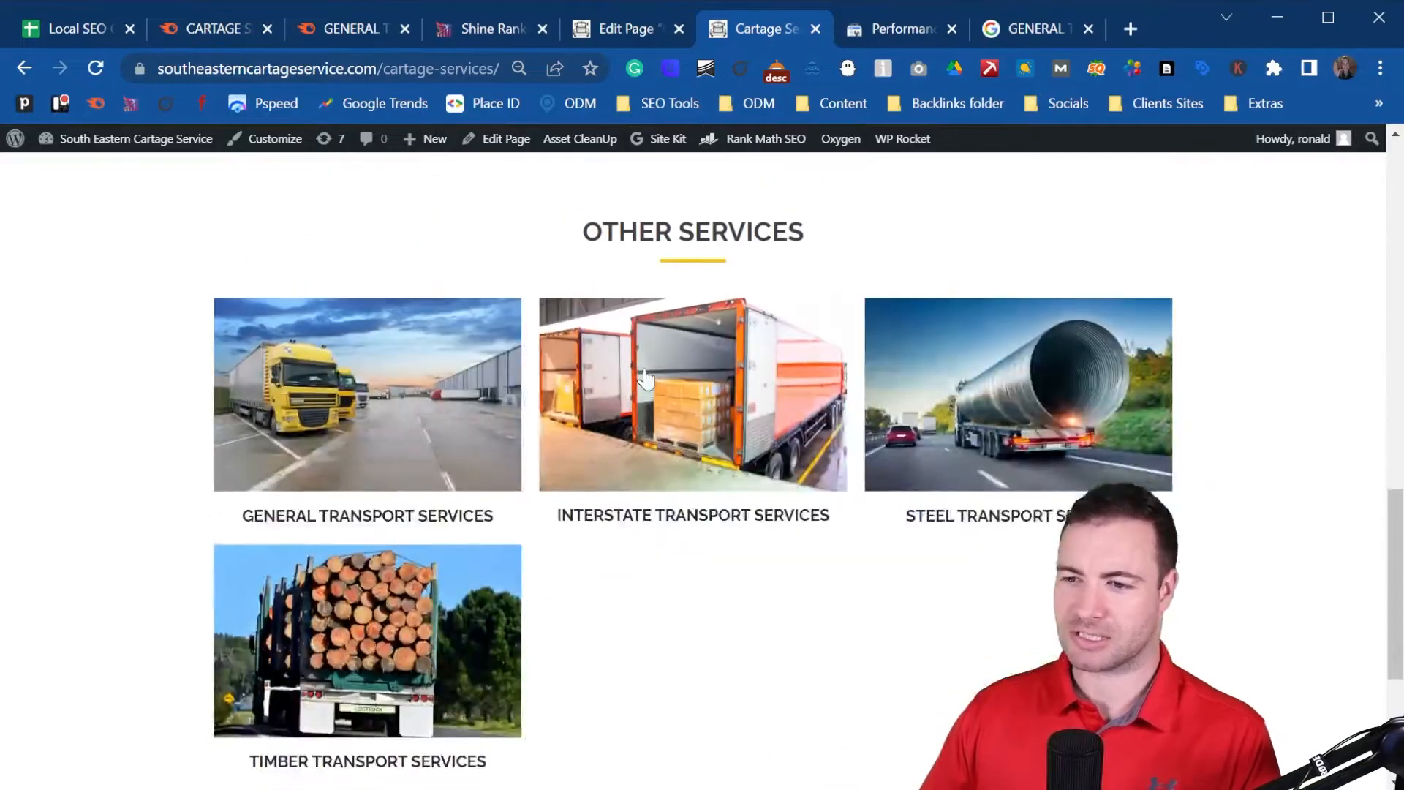
pyautogui.scroll(9, 648, 371)
pyautogui.scroll(5, 647, 373)
pyautogui.scroll(-3, 523, 313)
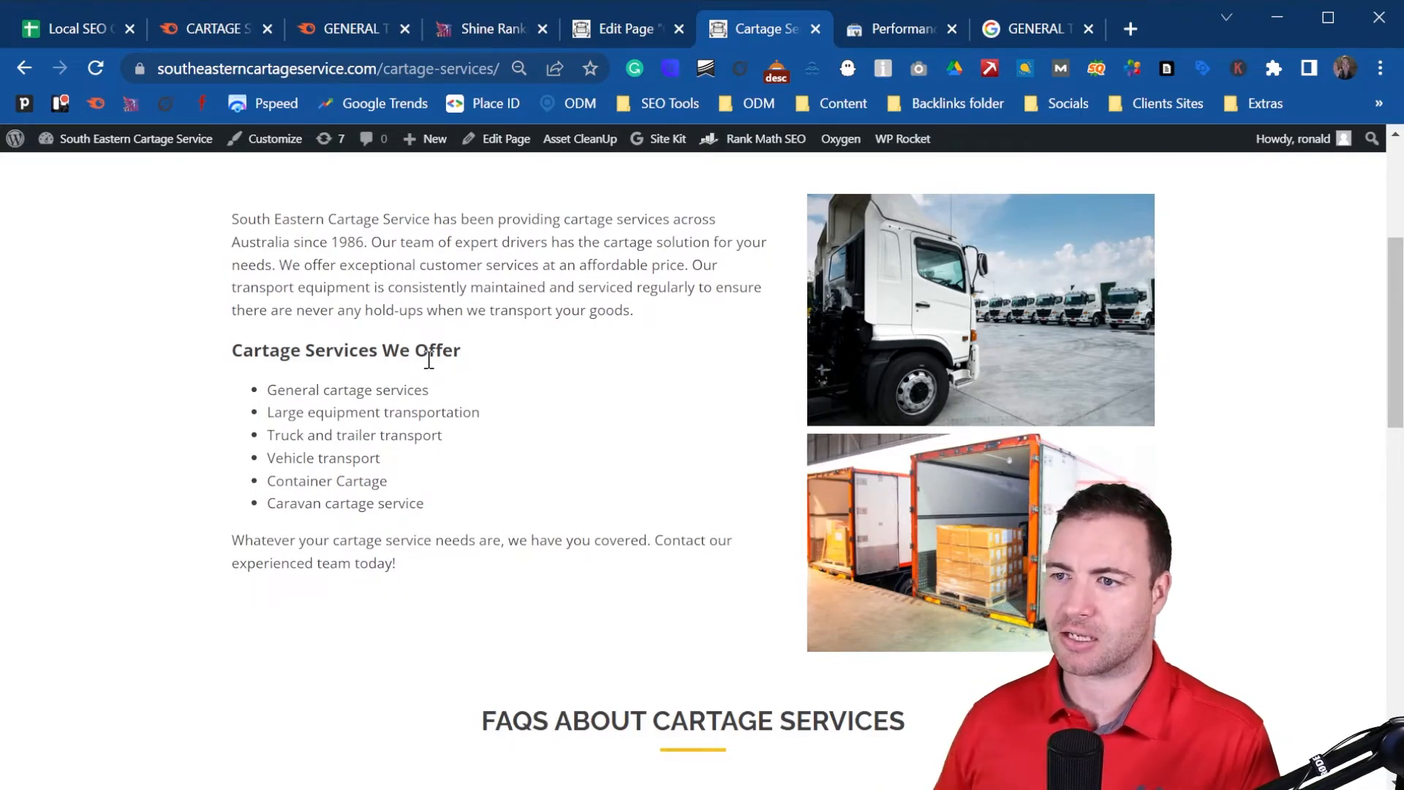
# - Back in the Cartage Services page editor, replace the title variables in Rank Math's snippet editor with the copied page title "Cartage Services"
pyautogui.click(619, 22)
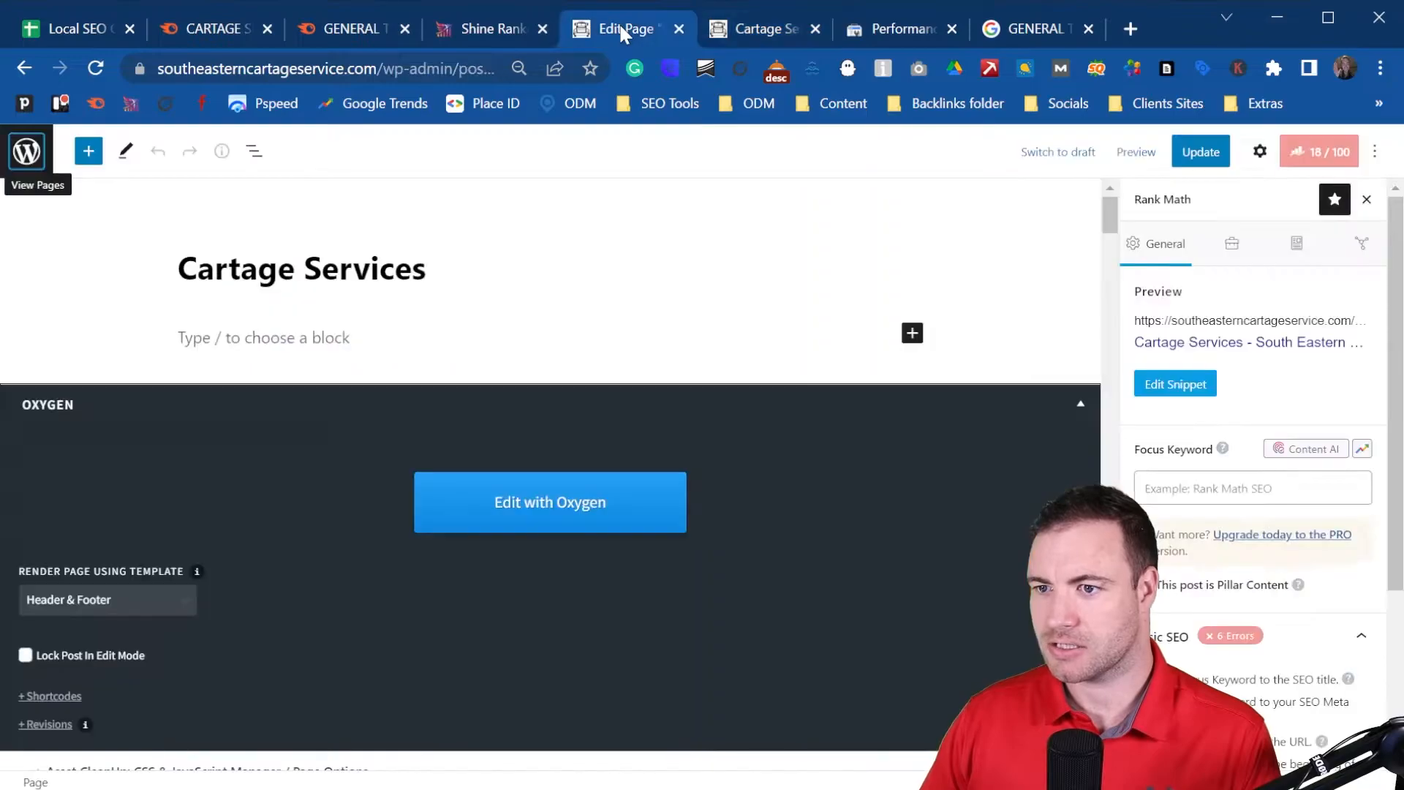
pyautogui.click(433, 274)
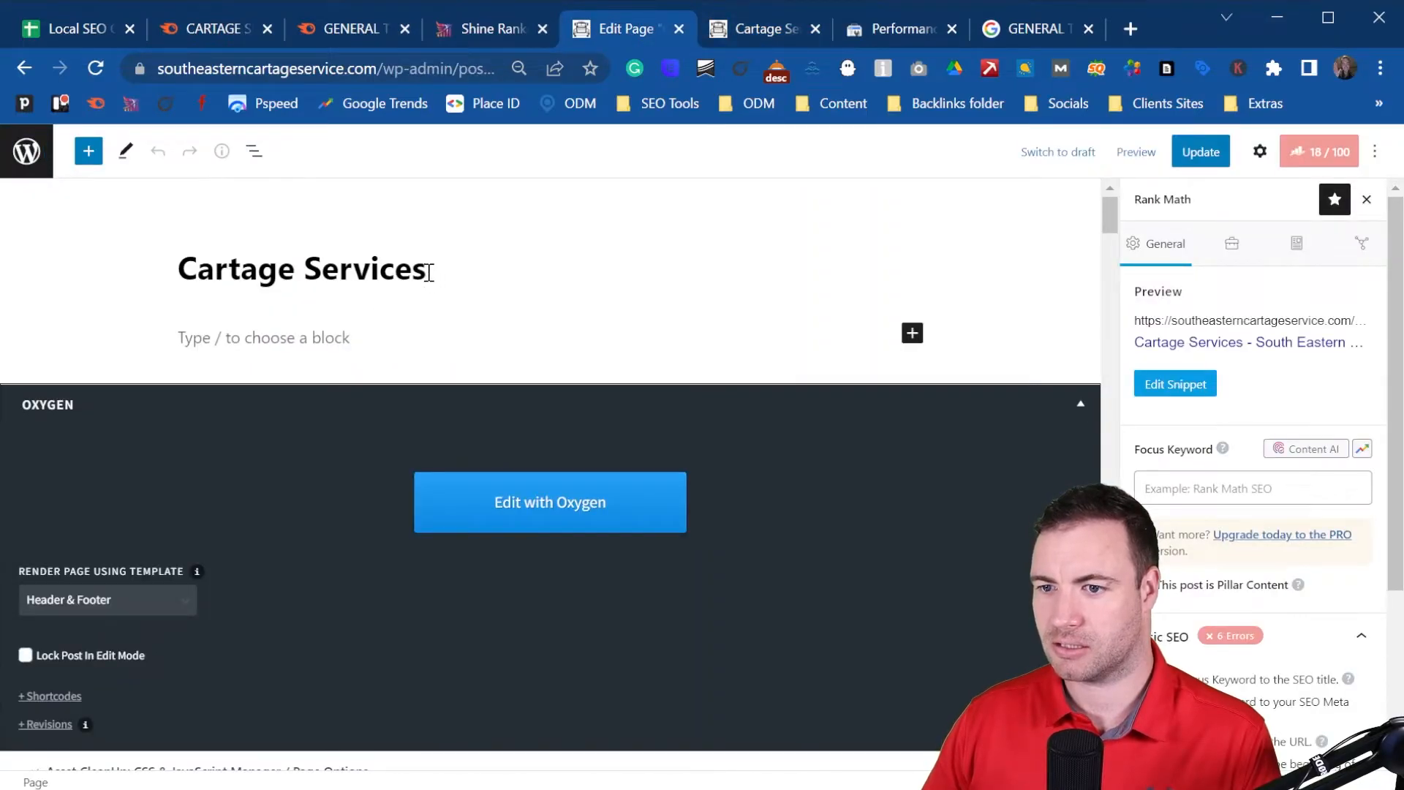
pyautogui.moveTo(431, 272); pyautogui.dragTo(188, 268)
pyautogui.hotkey('ctrl', 'c')
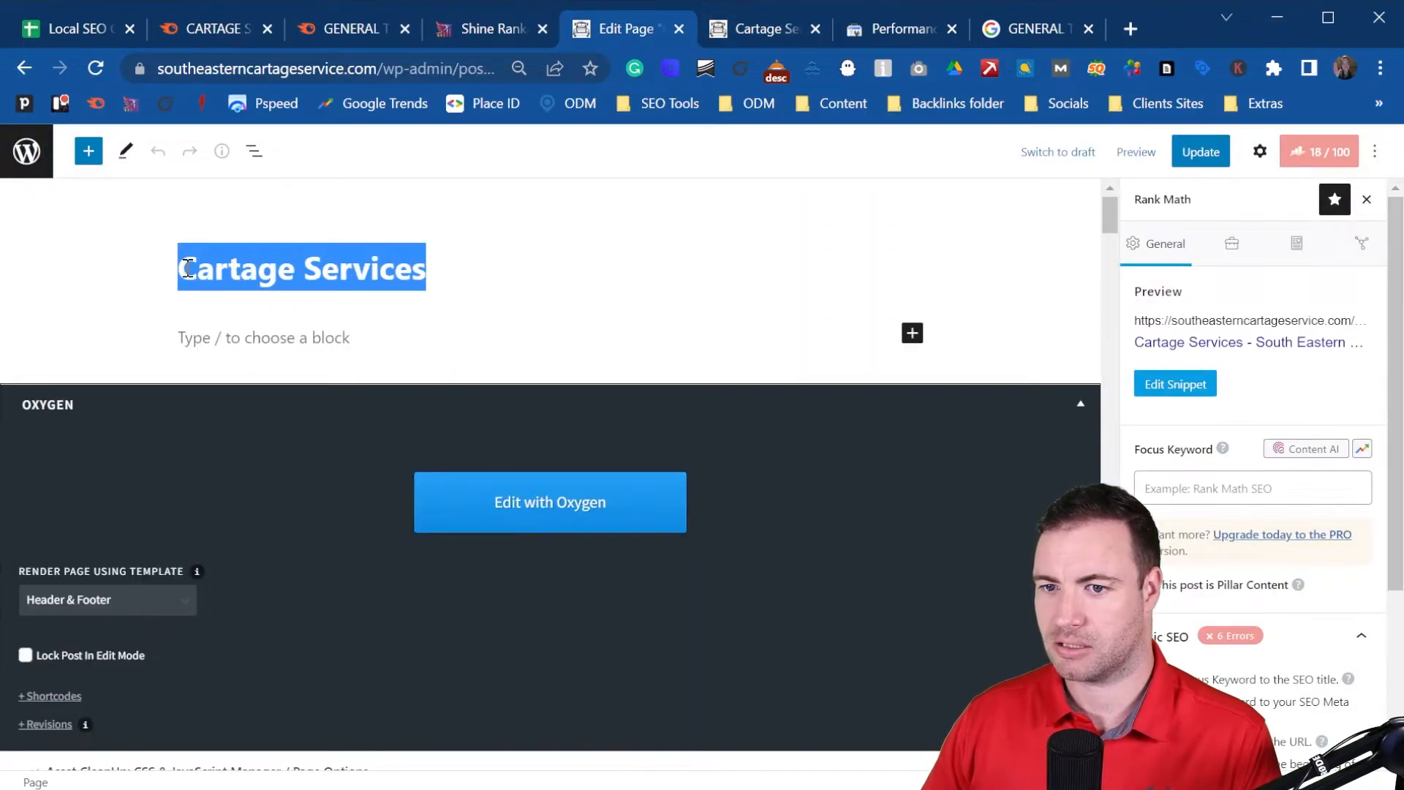
pyautogui.click(1178, 386)
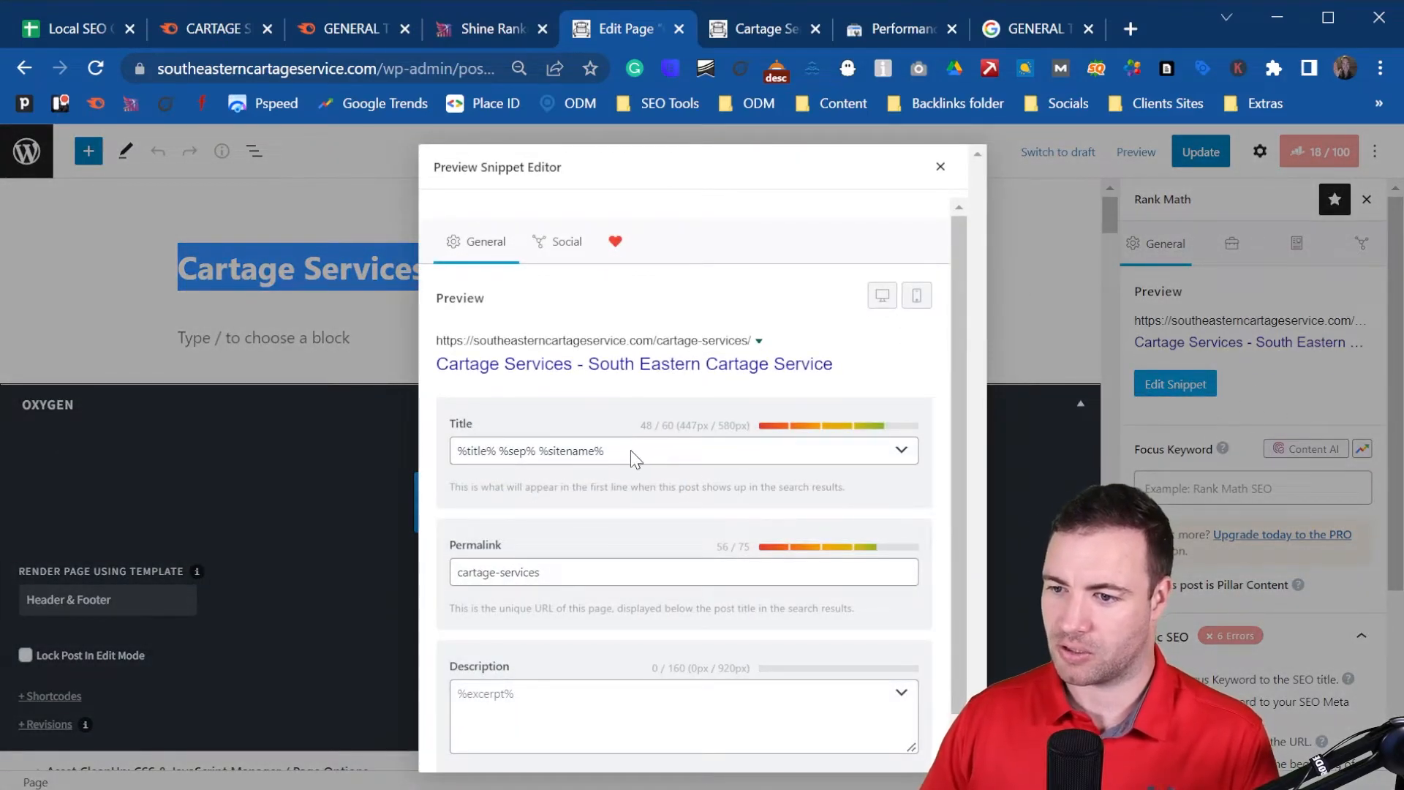
pyautogui.moveTo(614, 453); pyautogui.dragTo(421, 448)
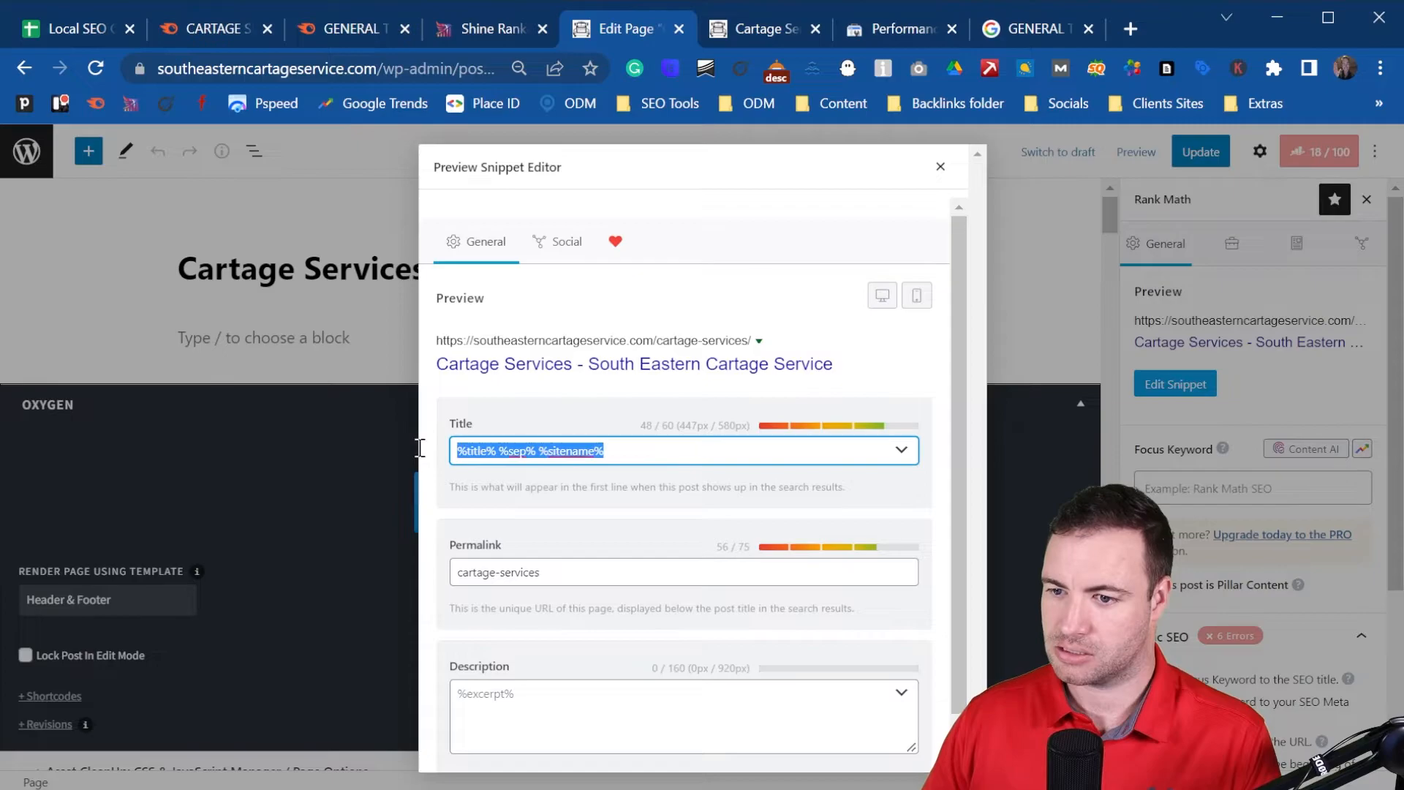
pyautogui.hotkey('ctrl', 'v')
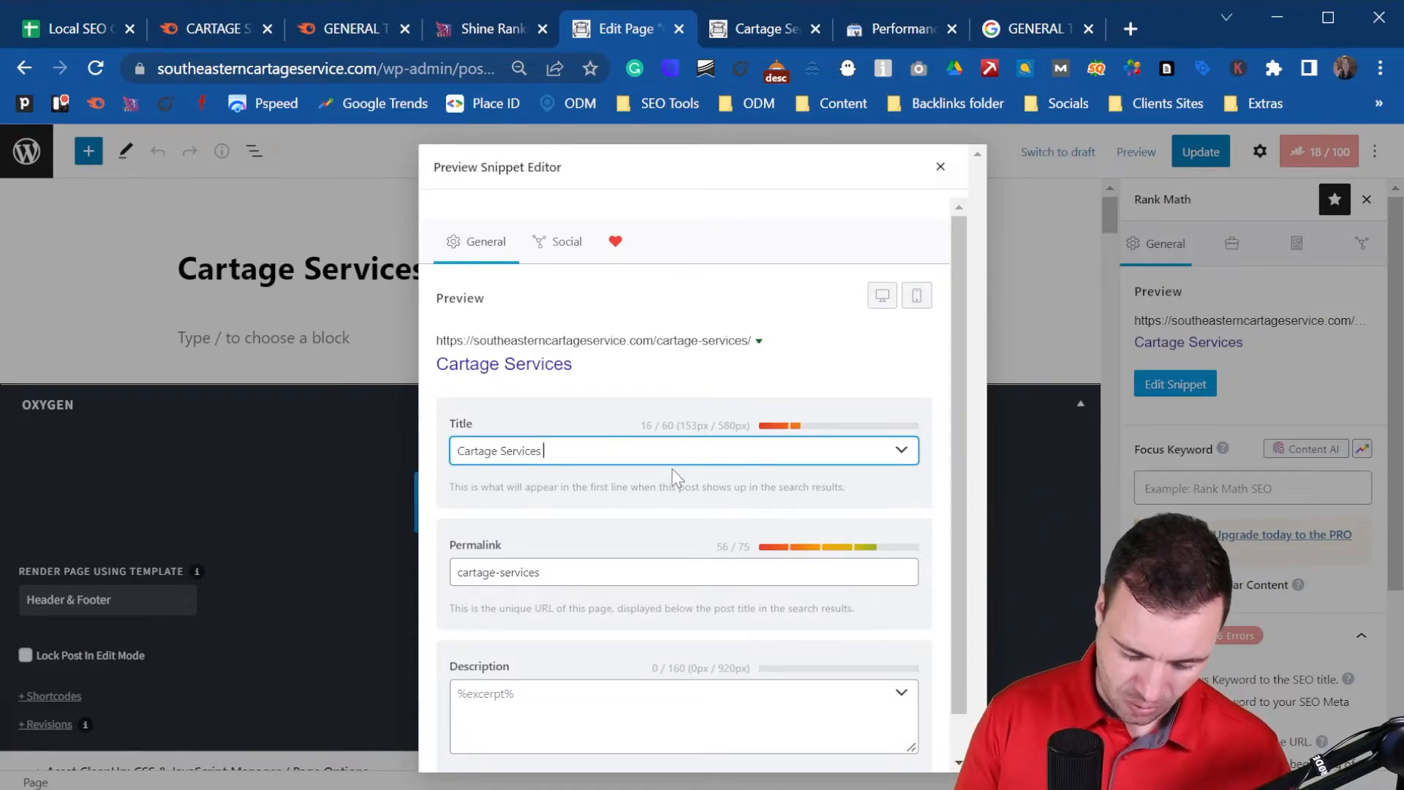
pyautogui.write('-')
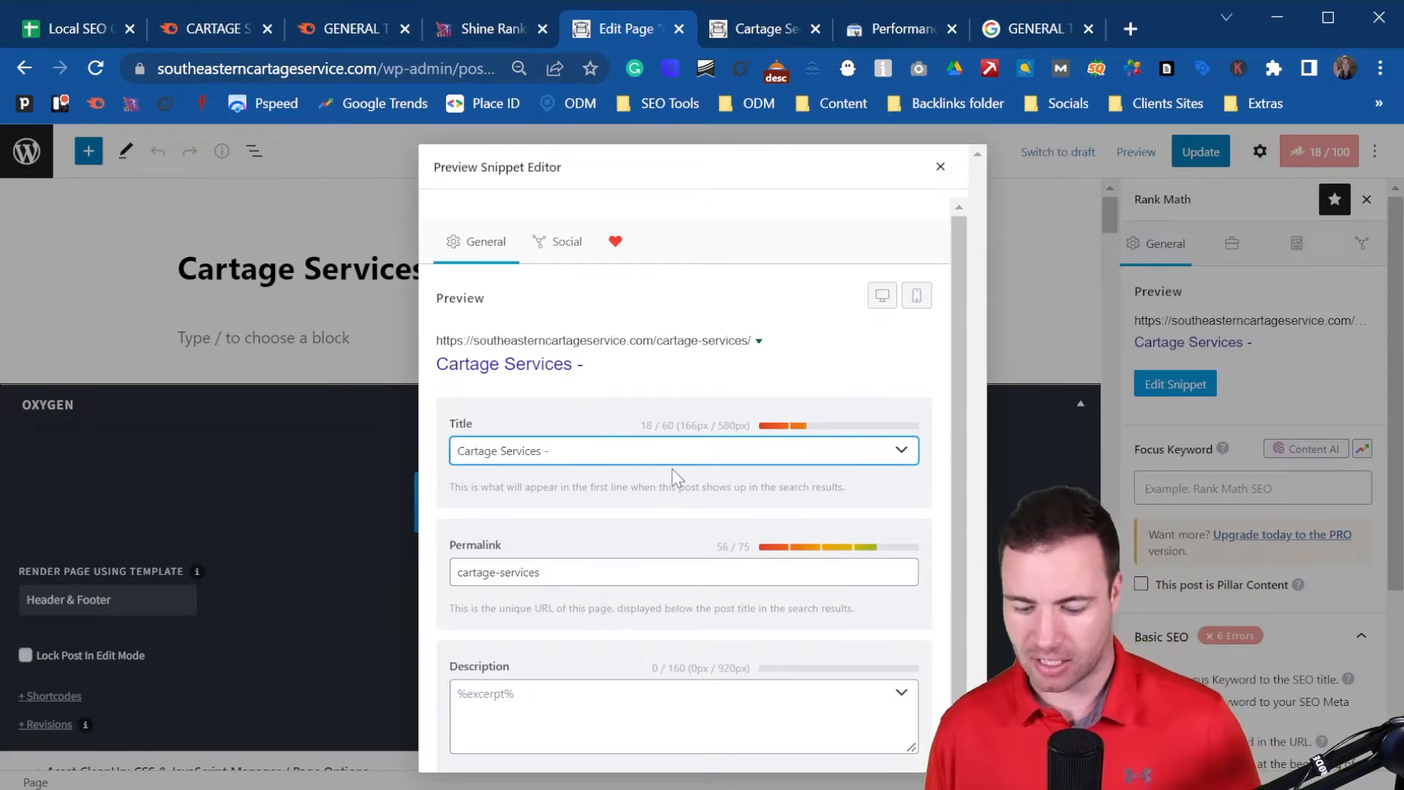
pyautogui.press('BackSpace')
pyautogui.press('BackSpace')
pyautogui.press('BackSpace')
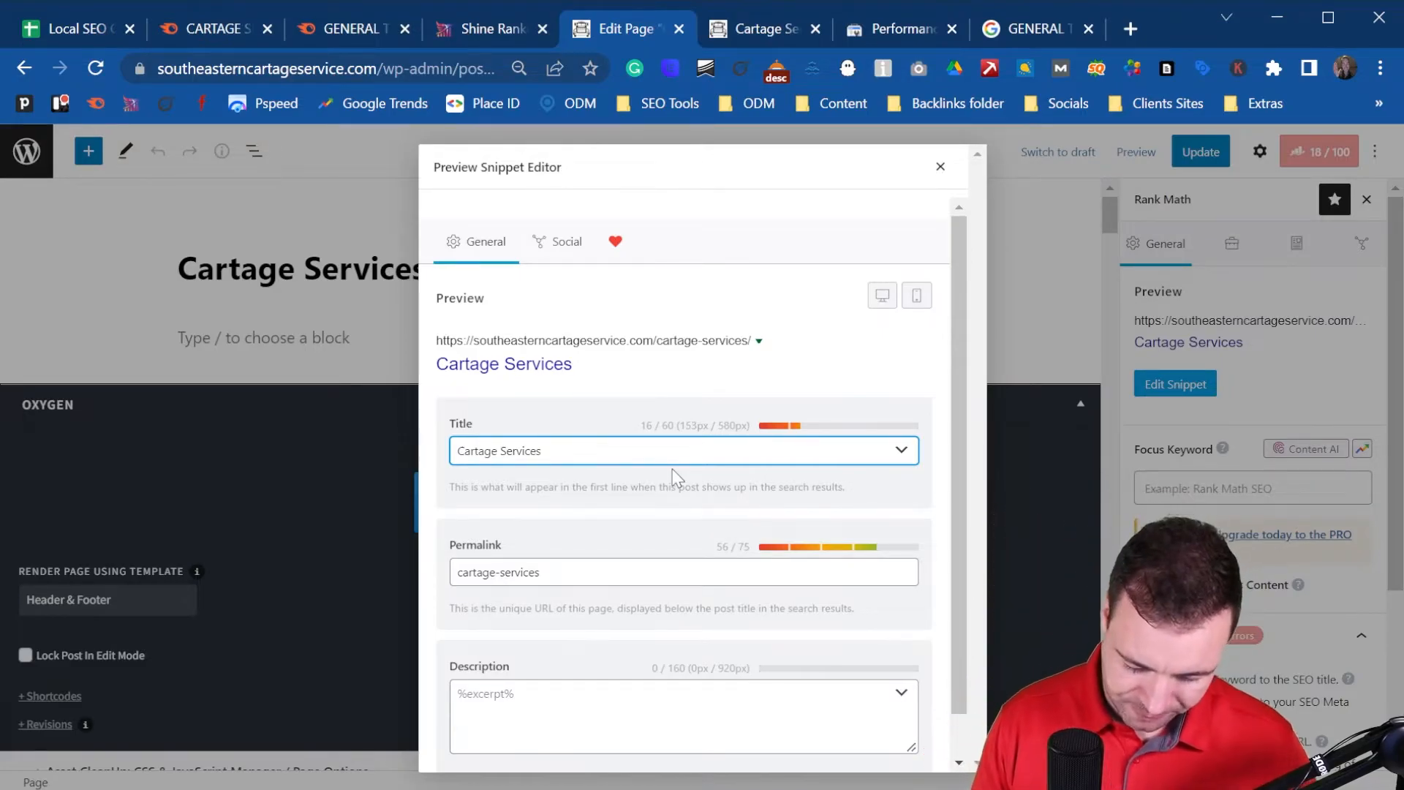
# - Extend the snippet title so it reads "Cartage Services | Best Cartage Rates In Australia"
pyautogui.write('|')
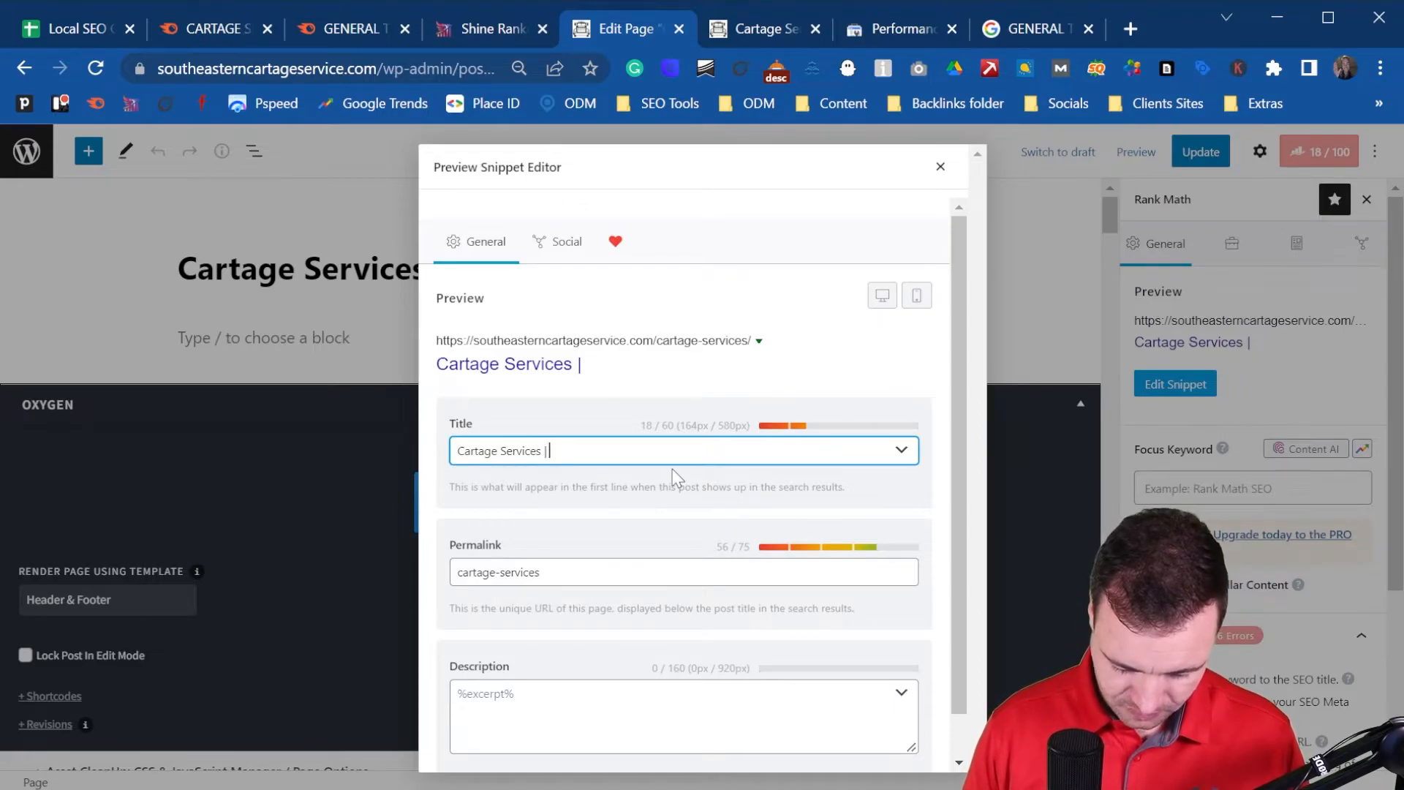
pyautogui.write('Bes')
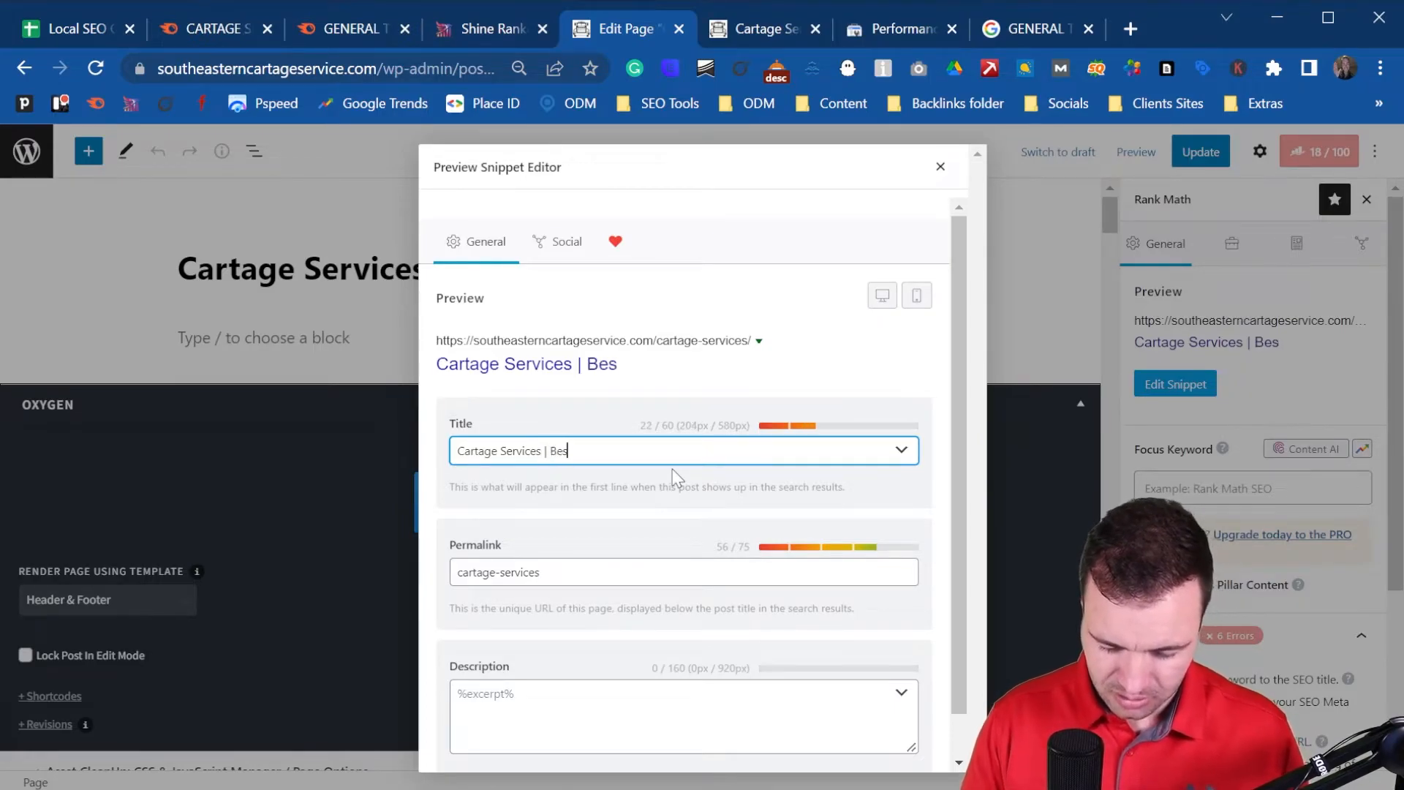
pyautogui.write('t Cart')
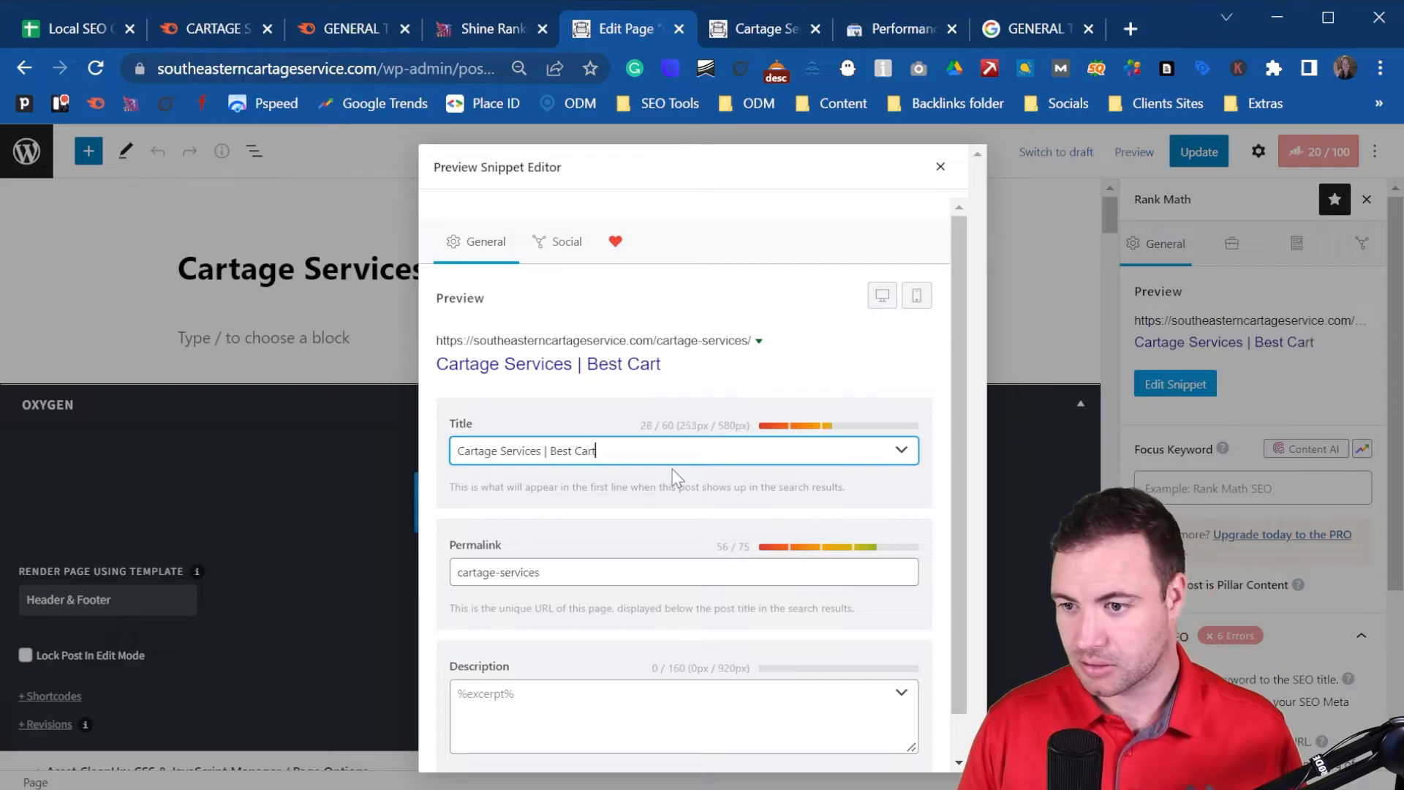
pyautogui.write('age R')
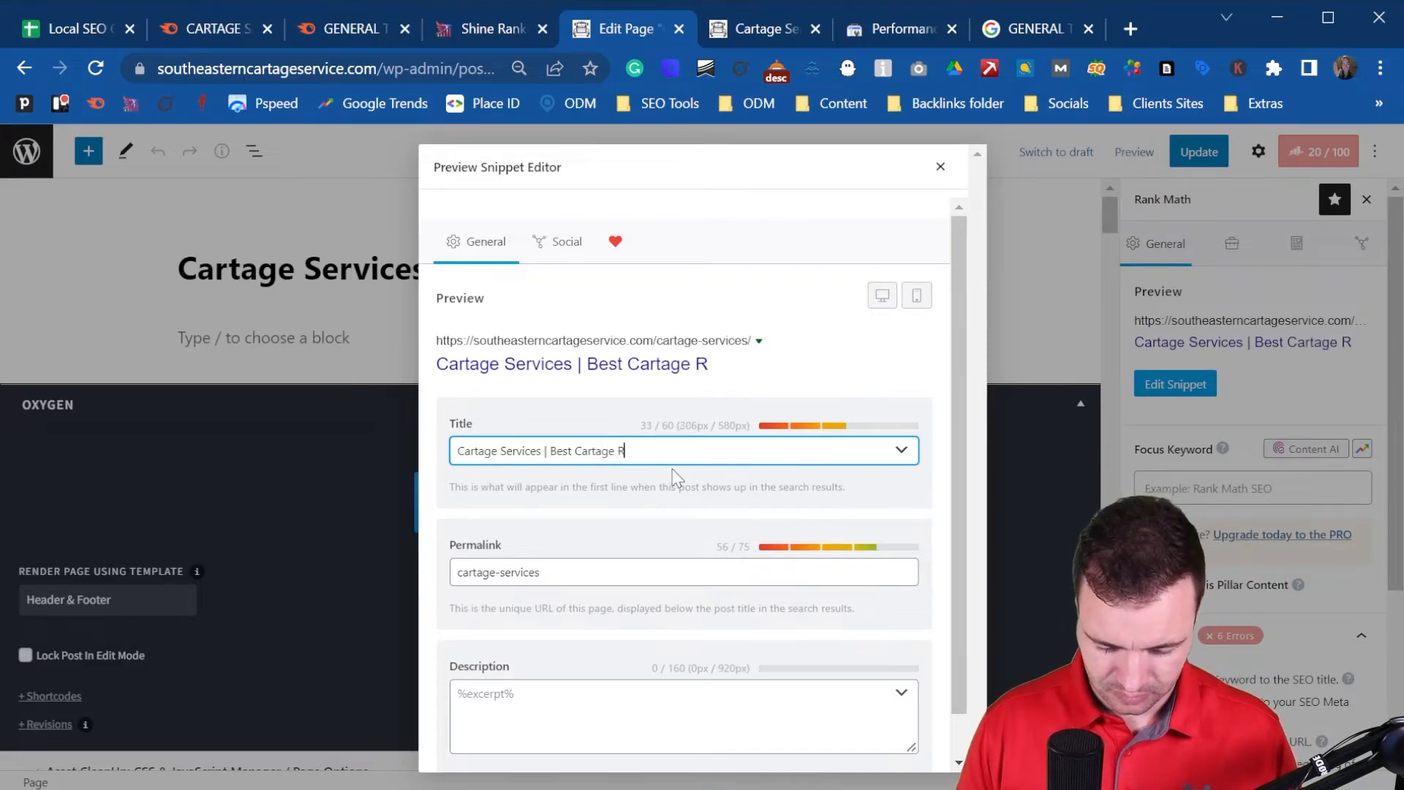
pyautogui.write('ates')
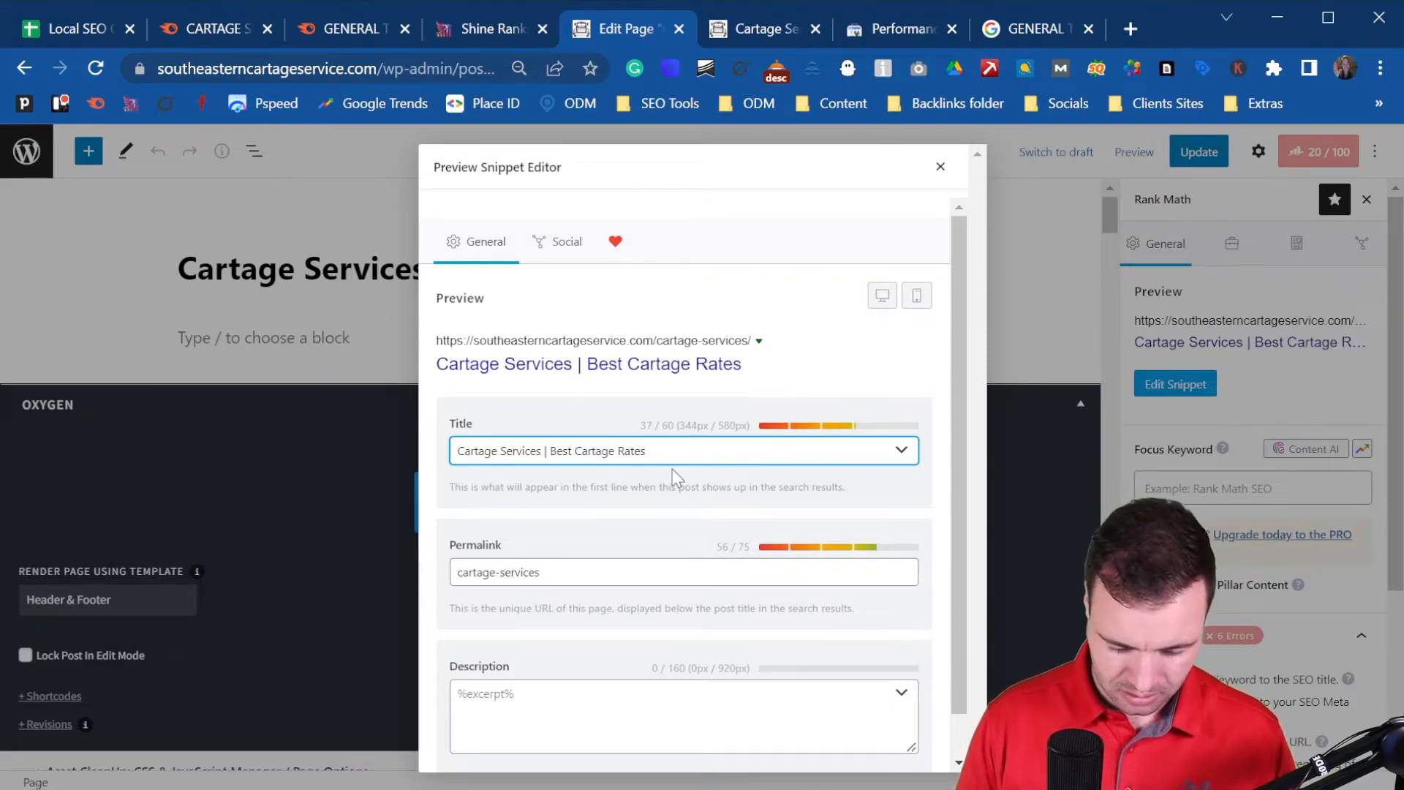
pyautogui.write(' In Australia')
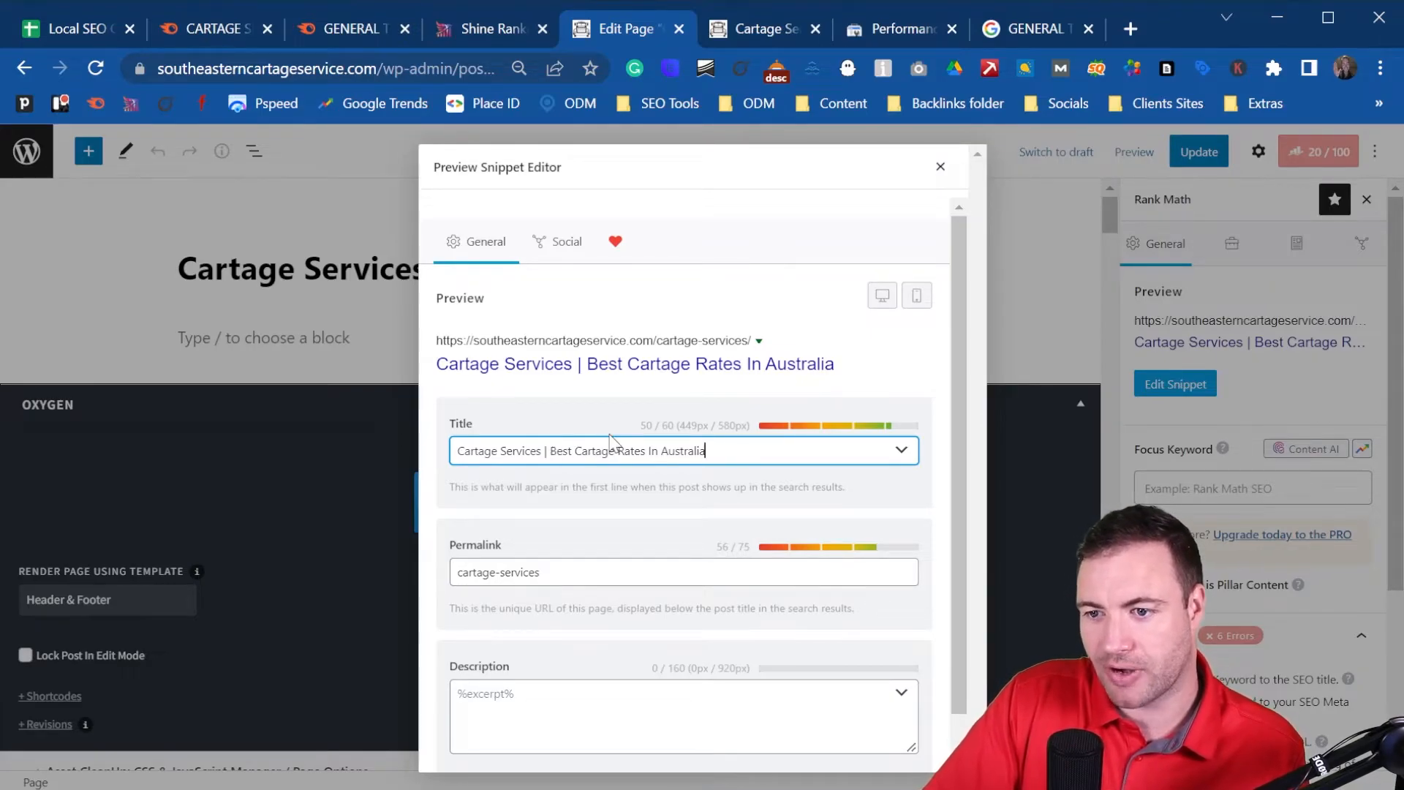
pyautogui.click(584, 579)
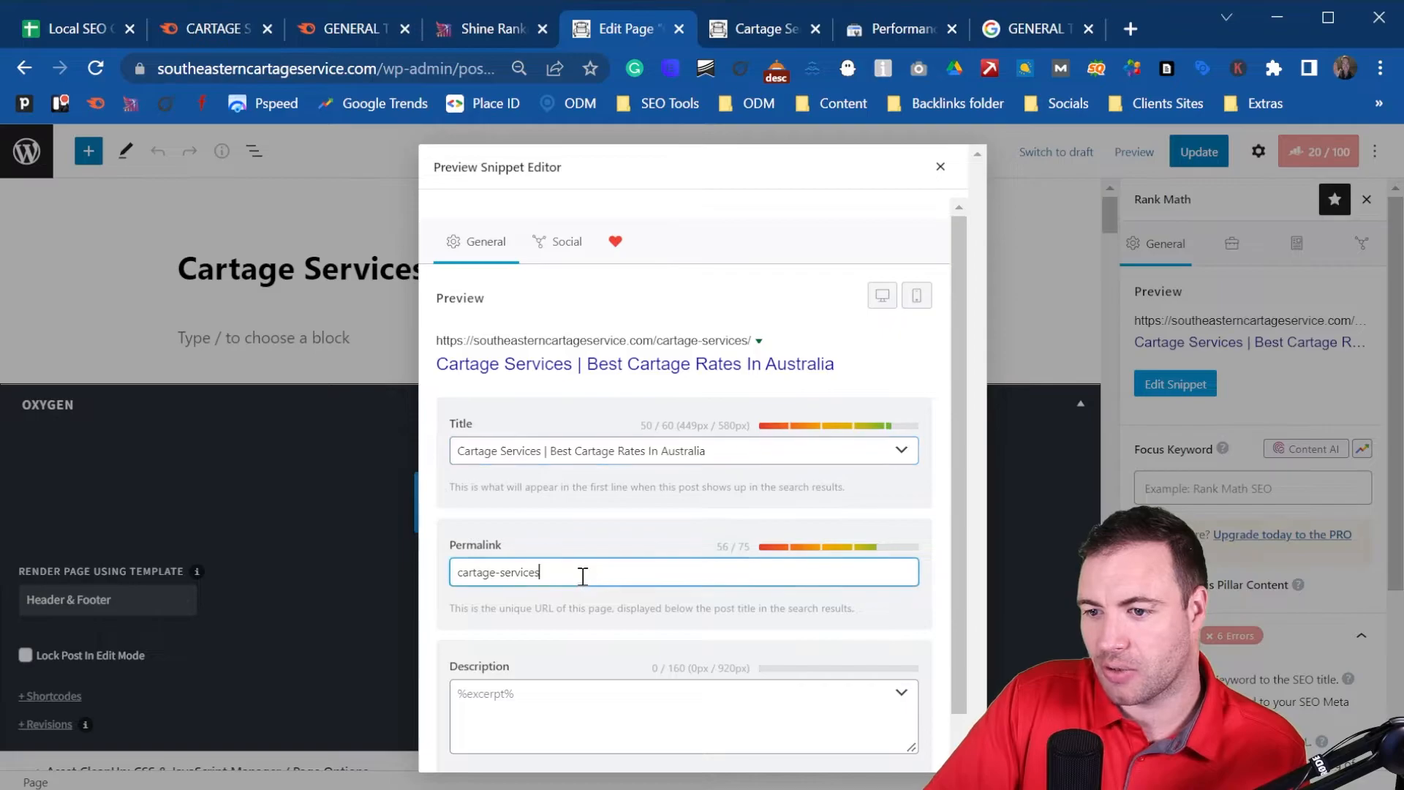
# - Switch to the Local SEO Checklist spreadsheet and review the target keywords and the monthly rank tracking for Cartage Services
pyautogui.click(81, 26)
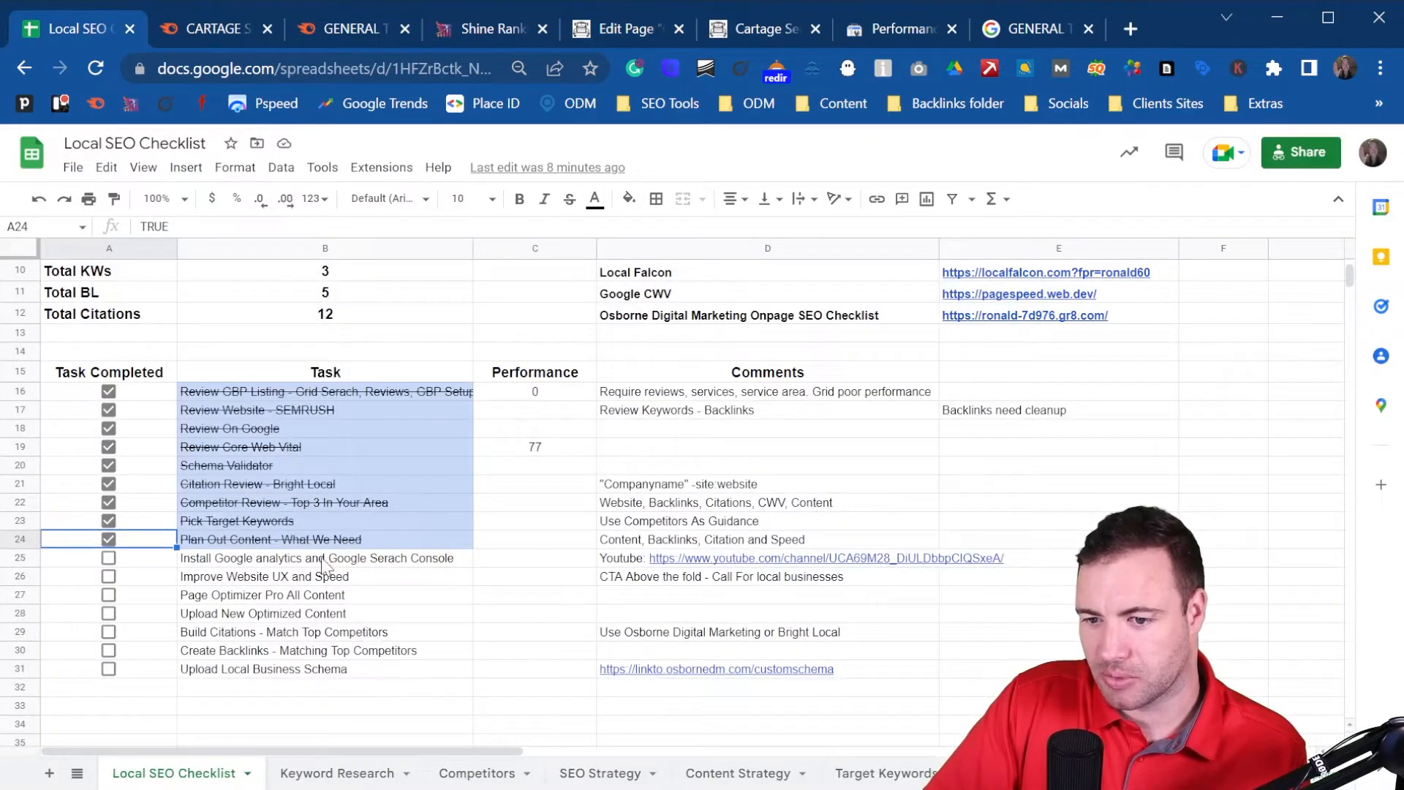
pyautogui.click(875, 775)
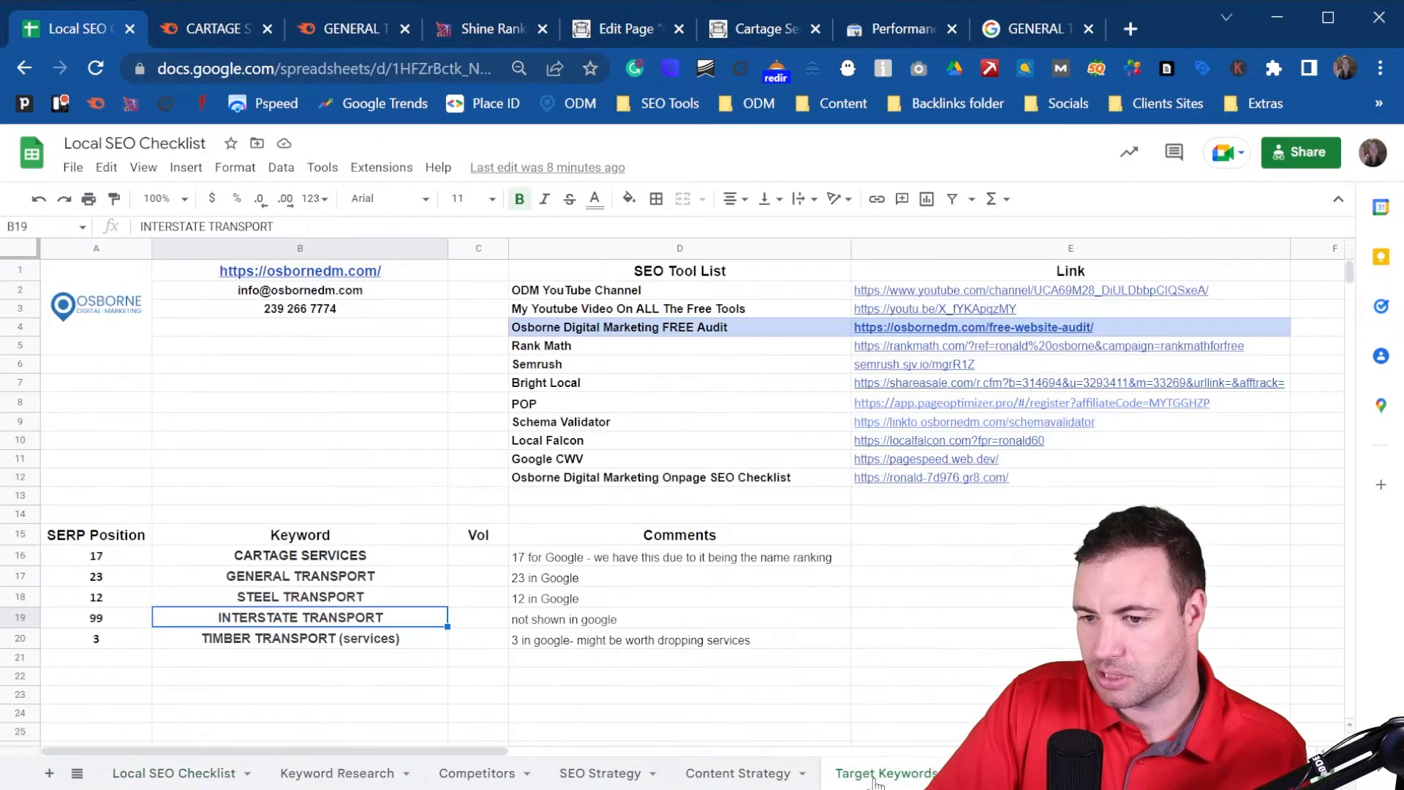
pyautogui.click(570, 562)
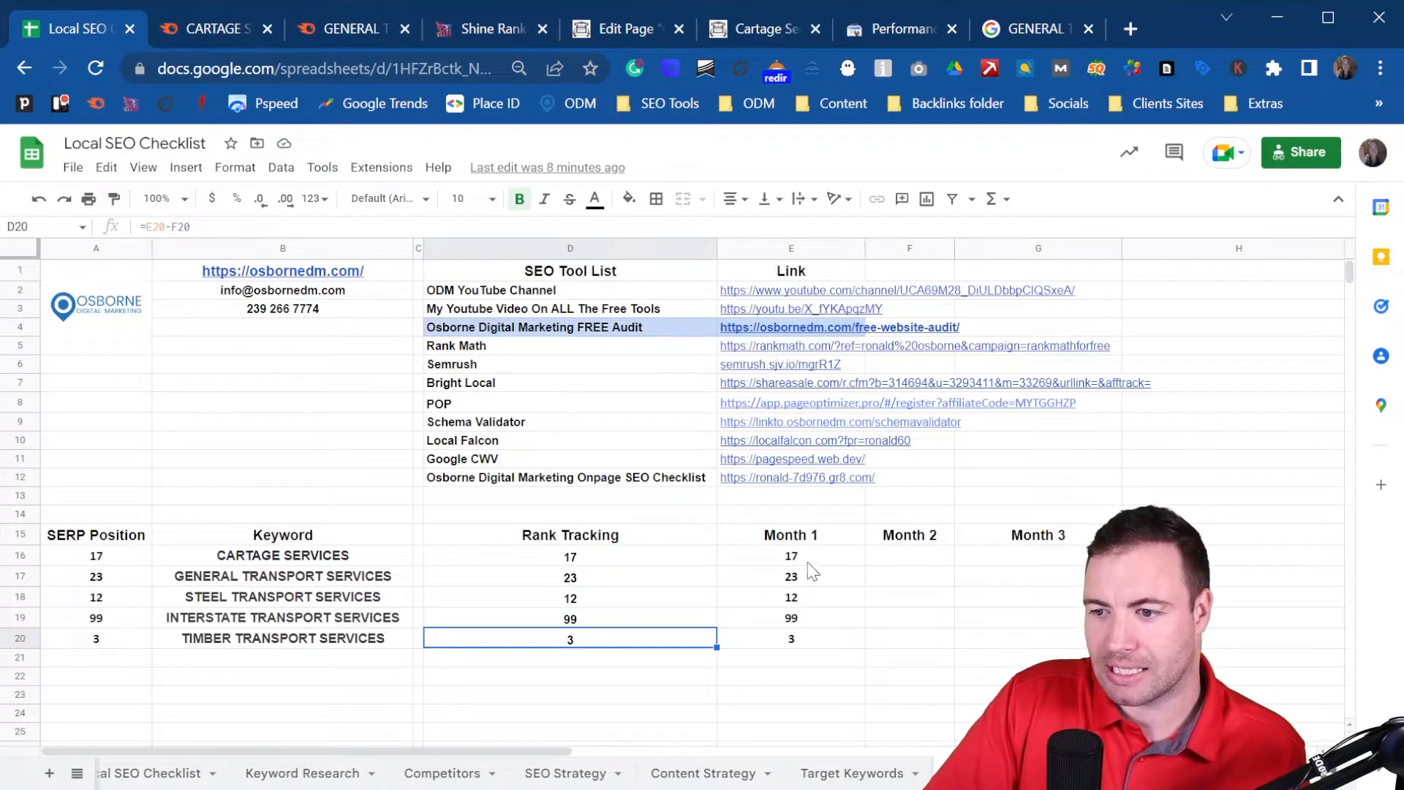
pyautogui.click(848, 564)
pyautogui.click(885, 561)
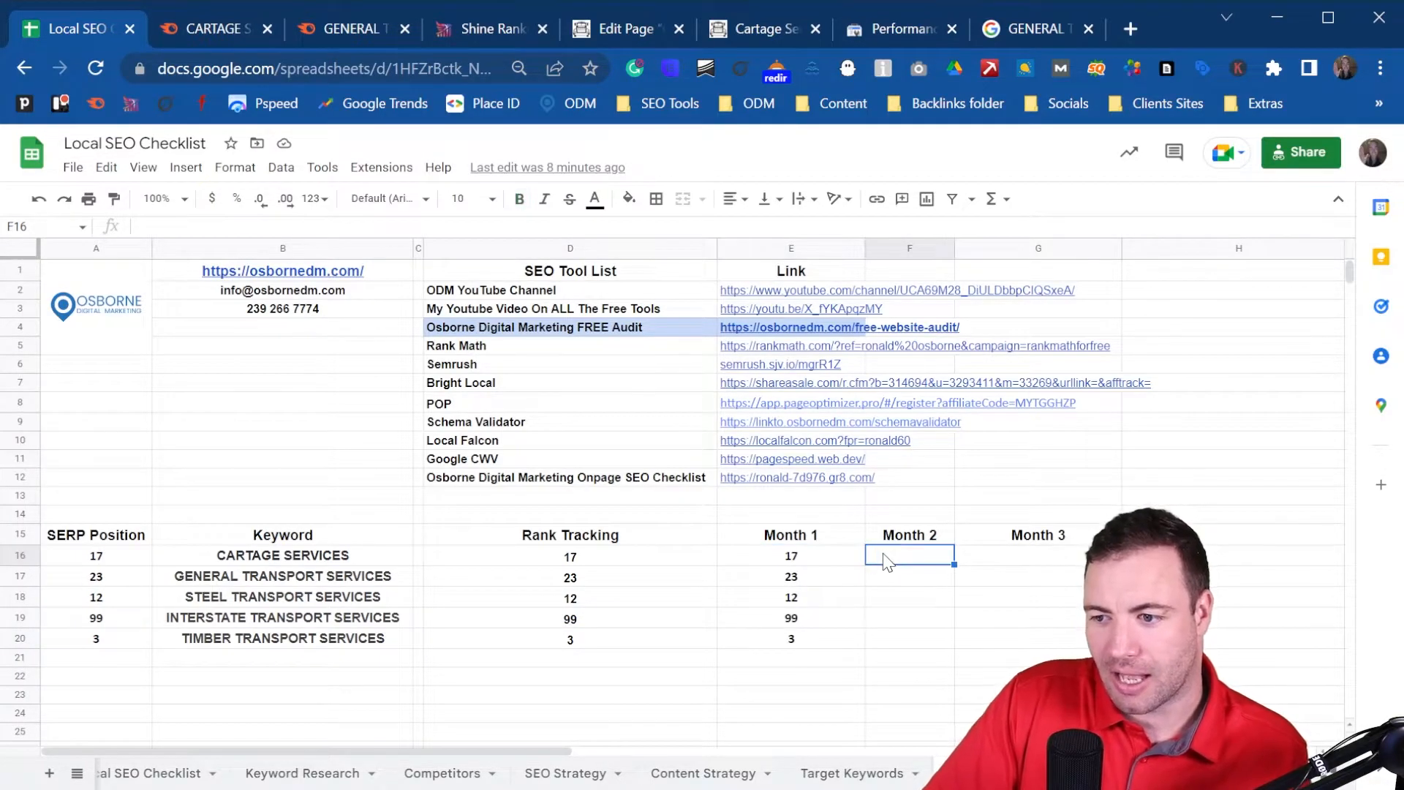
# - Back in the page editor, start the snippet description with "Cartage Services will help you transport your goods across Australia at an affordable rate."
pyautogui.click(625, 37)
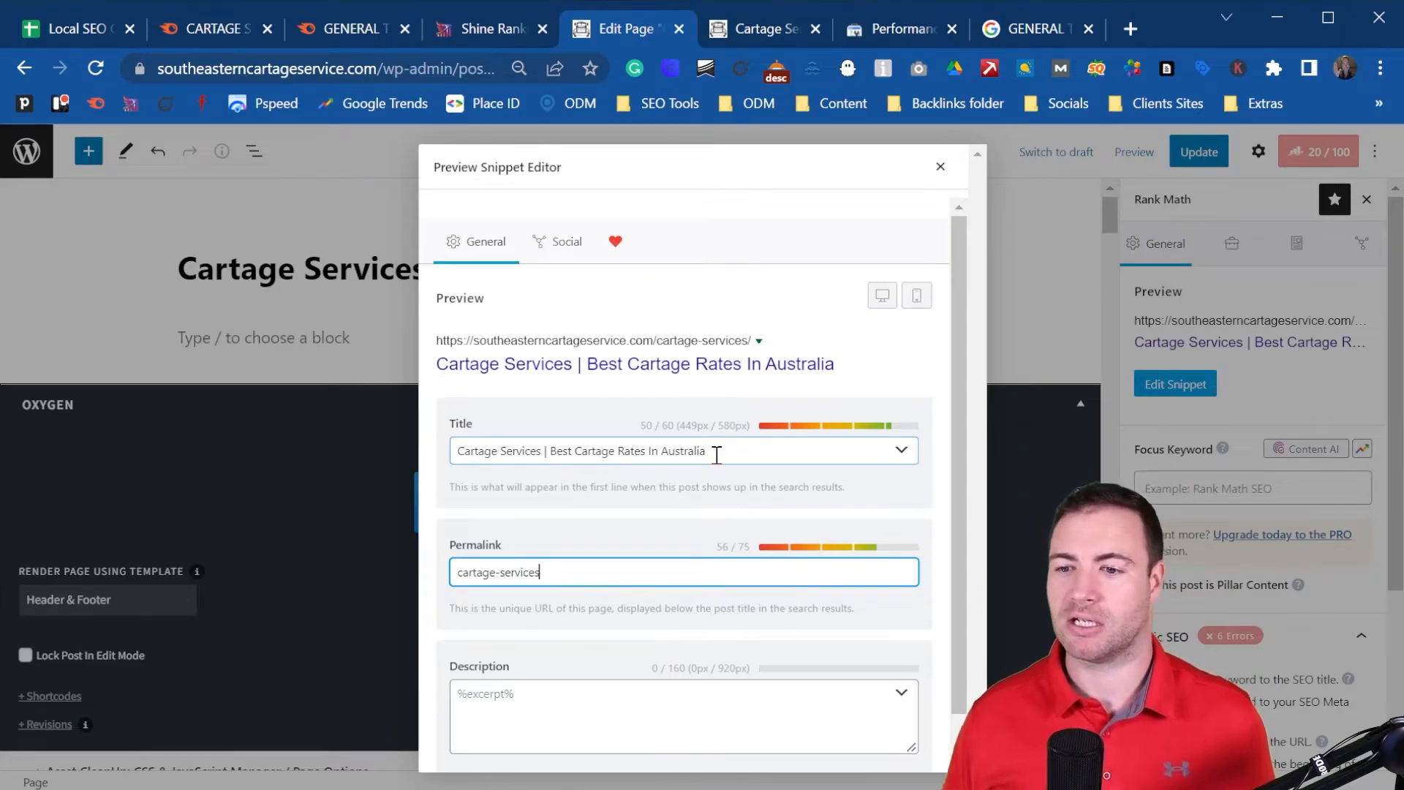
pyautogui.scroll(-1, 626, 520)
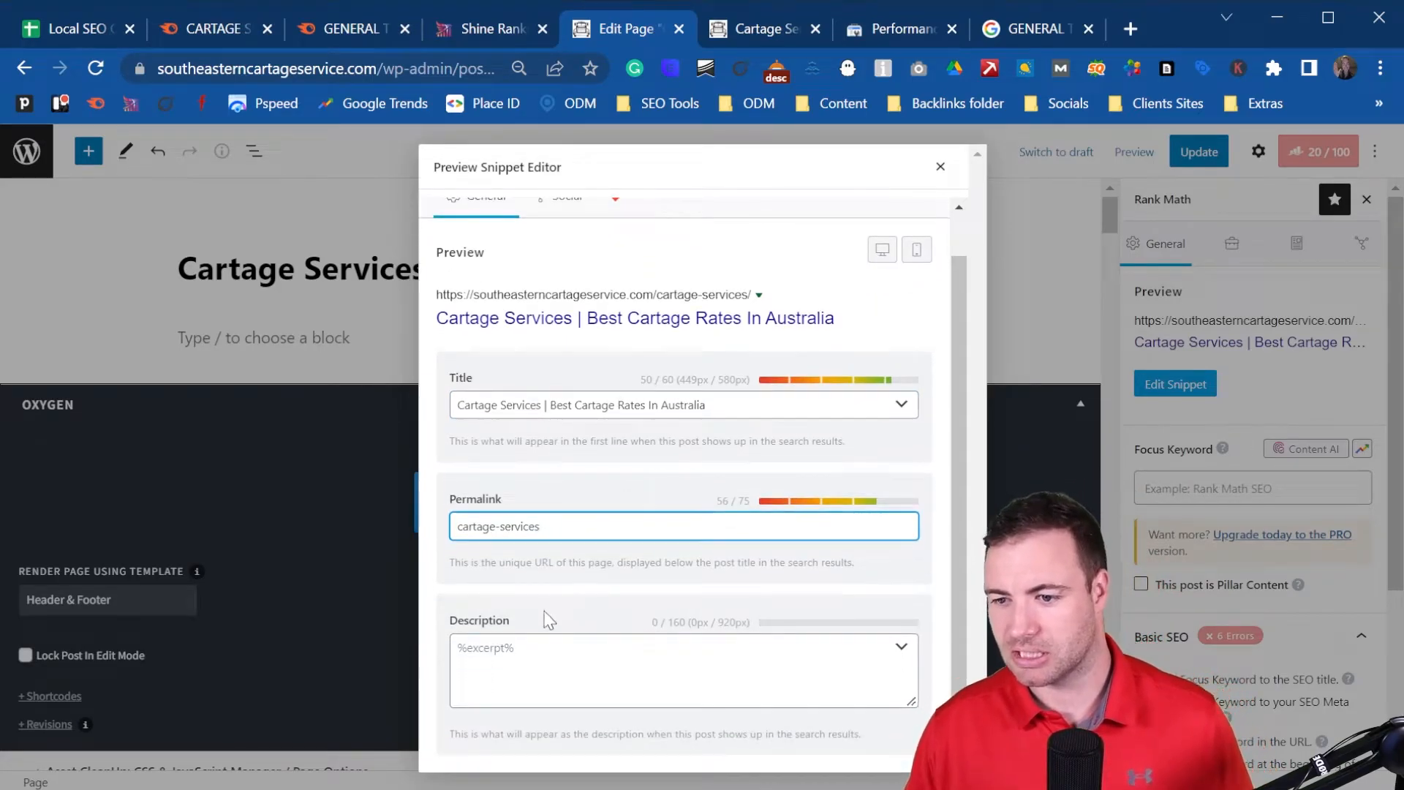
pyautogui.click(519, 655)
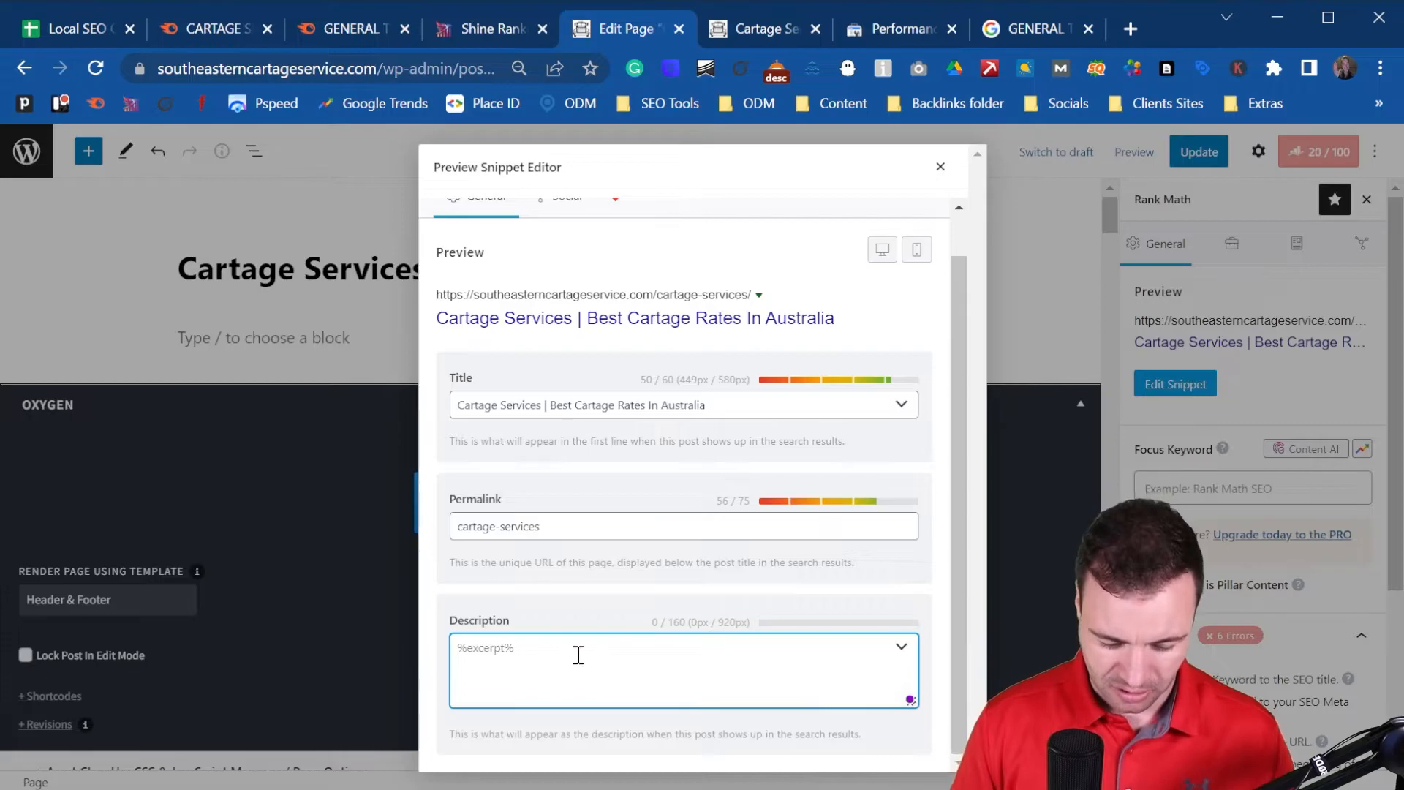
pyautogui.write('Cartage Services')
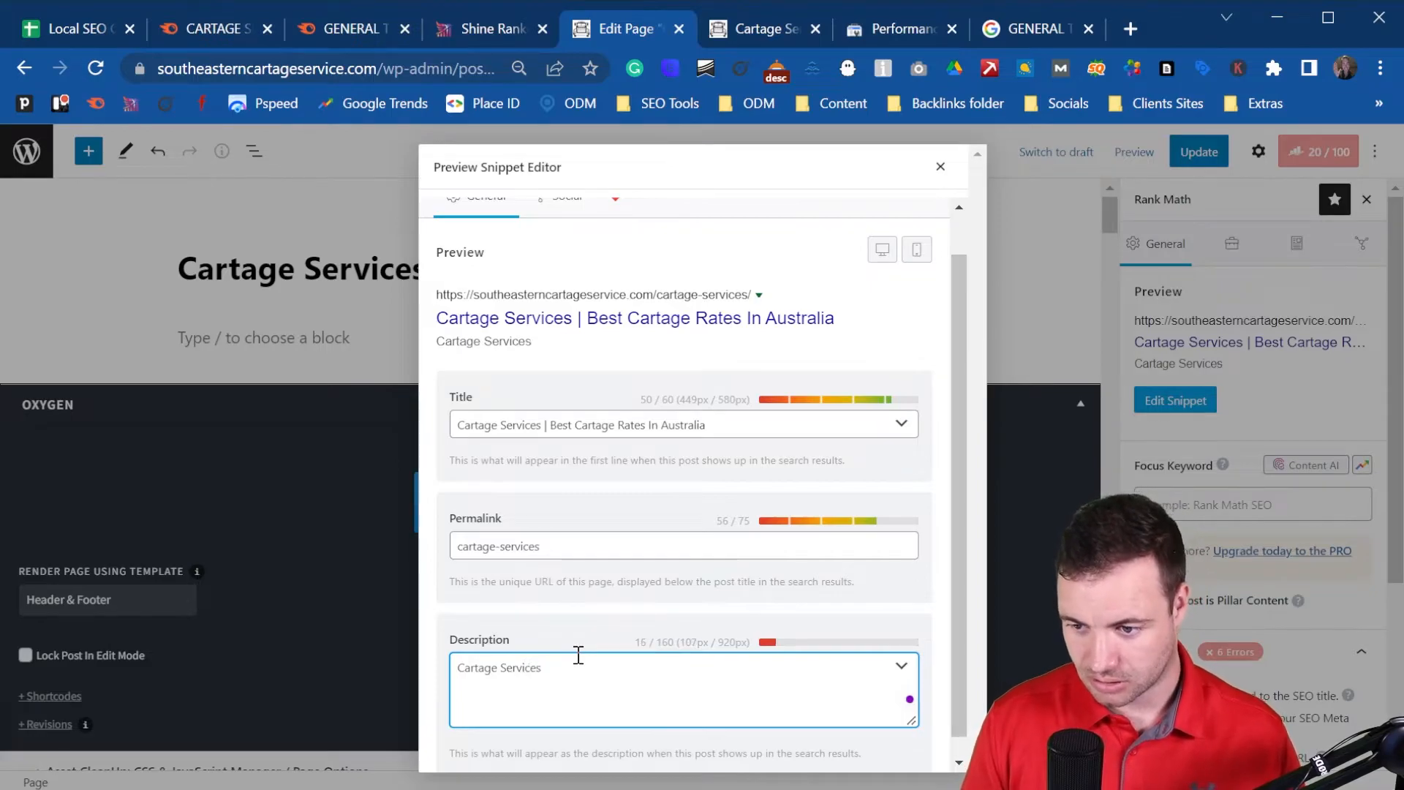
pyautogui.write(' wil')
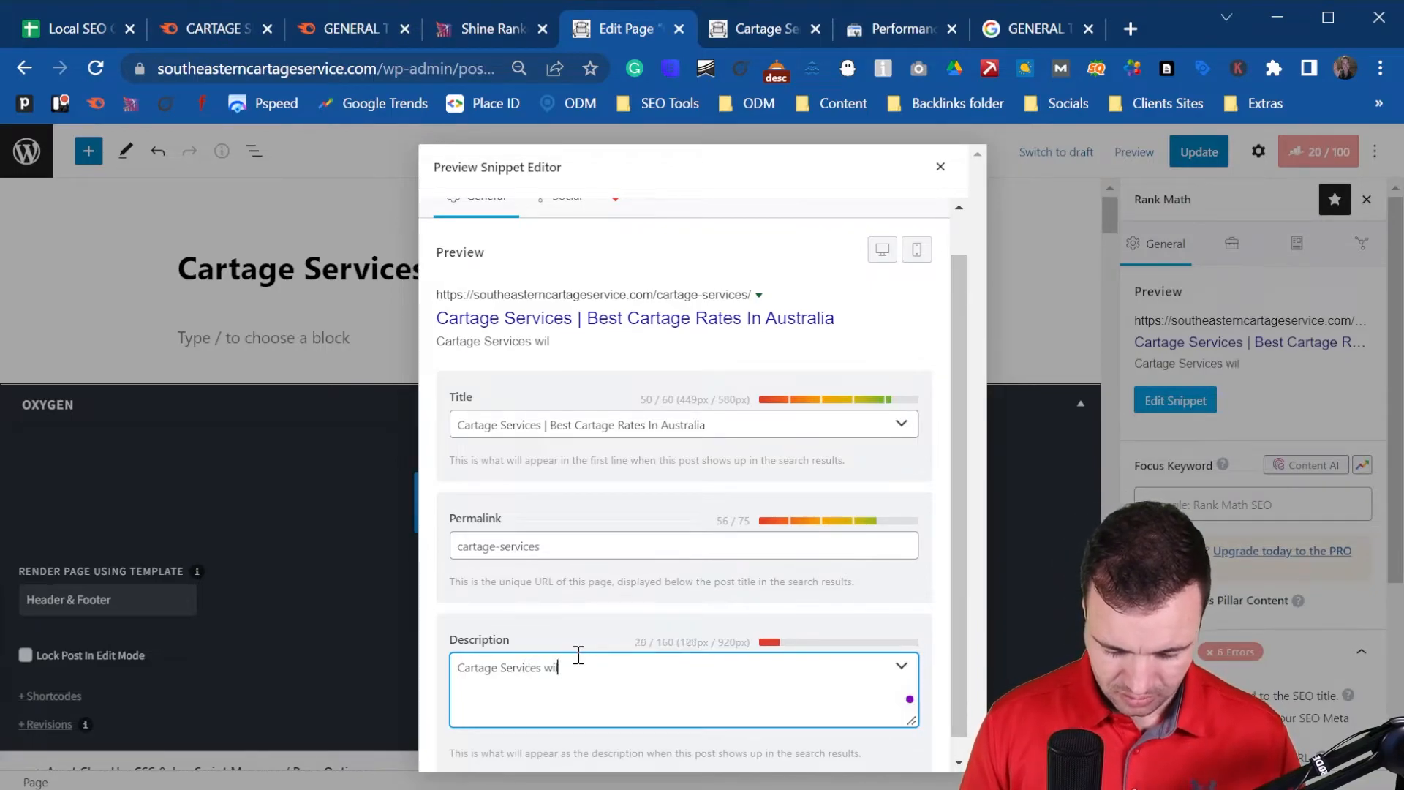
pyautogui.write('l help you tr')
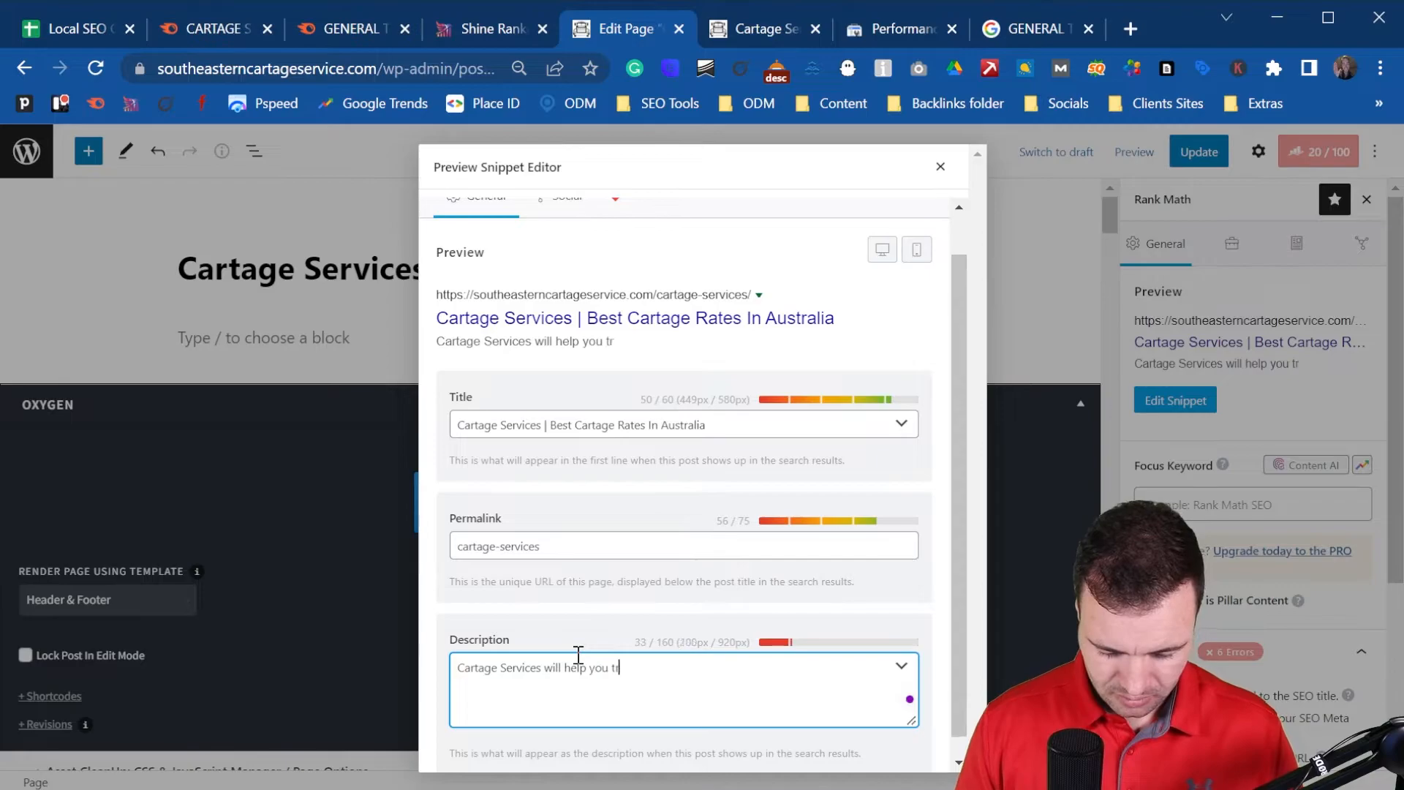
pyautogui.write('ansport your go')
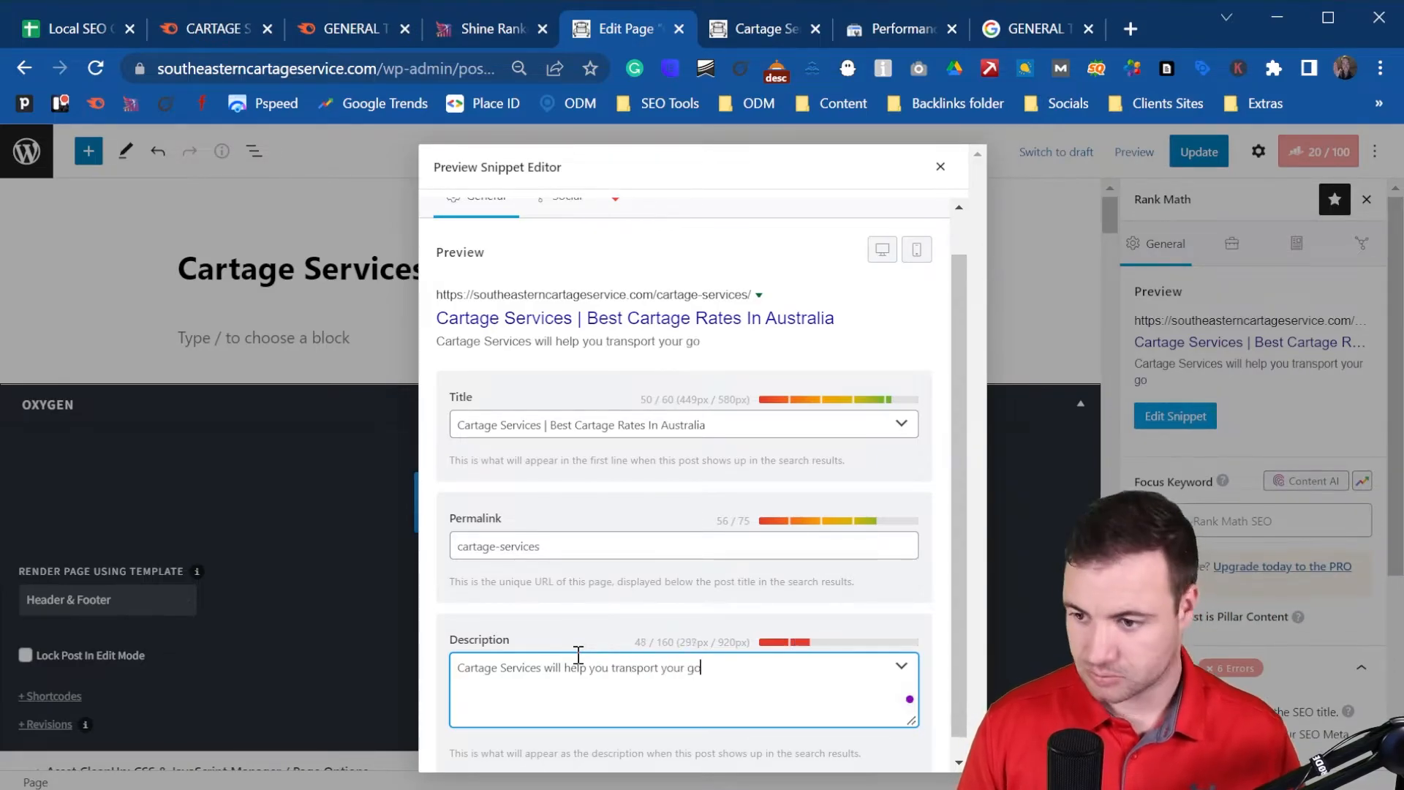
pyautogui.write('ods acro')
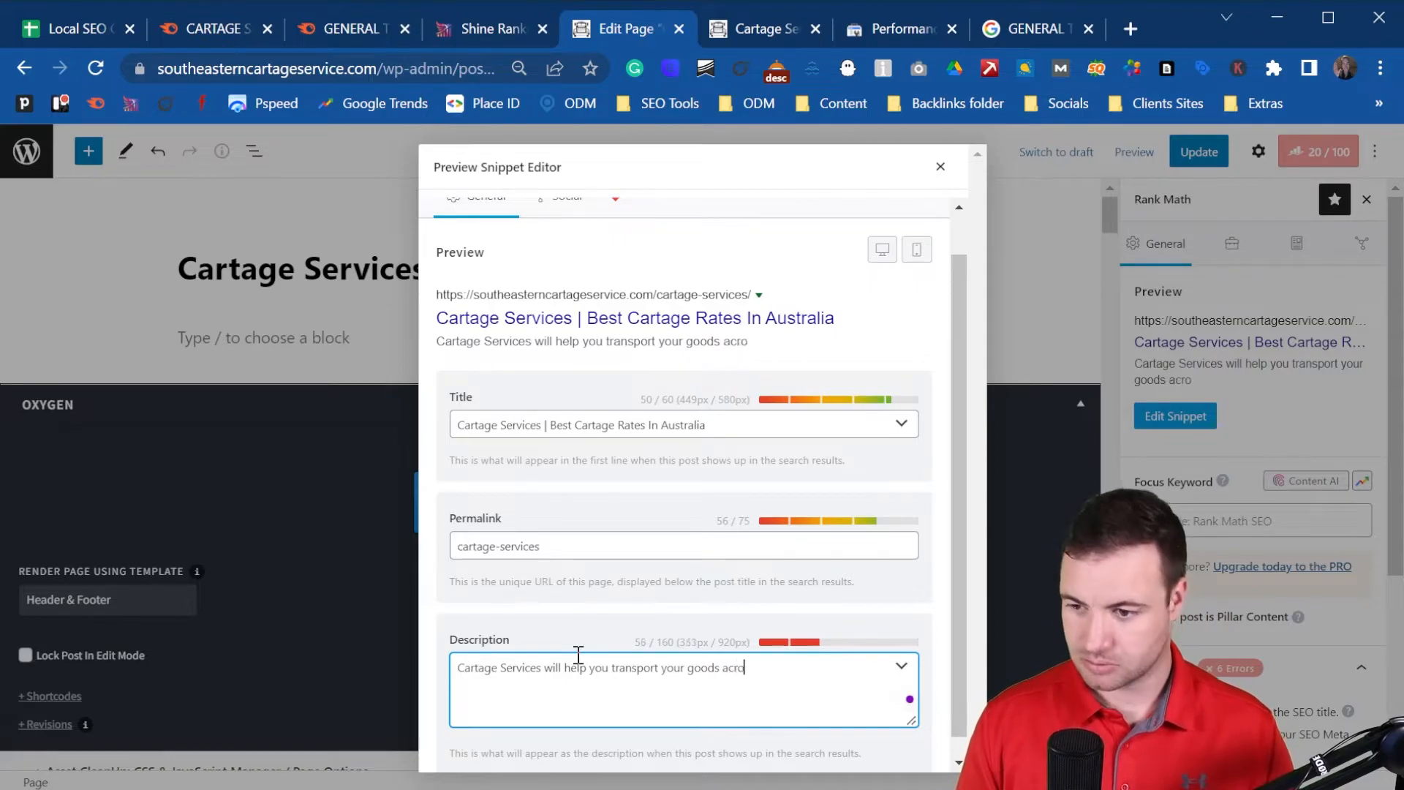
pyautogui.write('ss A')
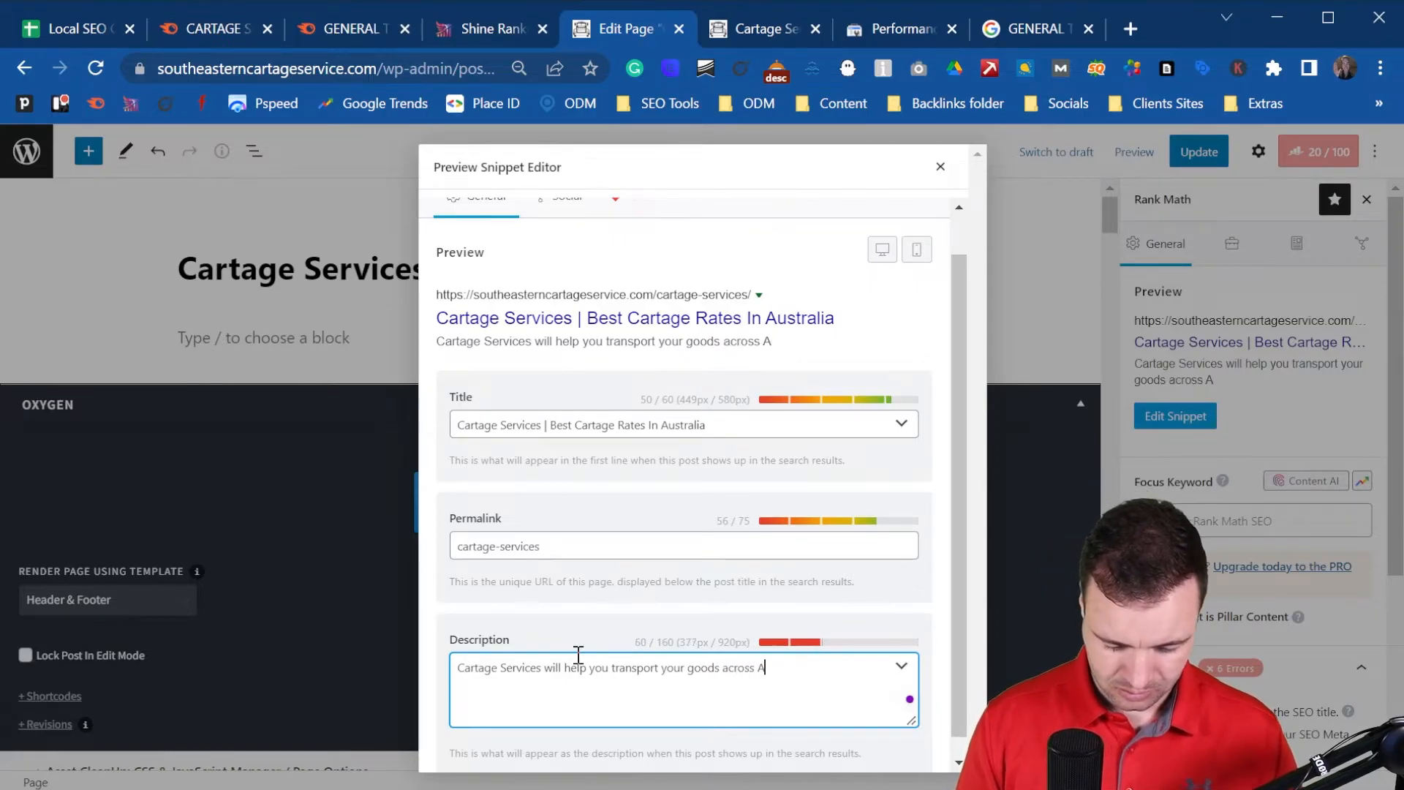
pyautogui.write('ustralia at an ')
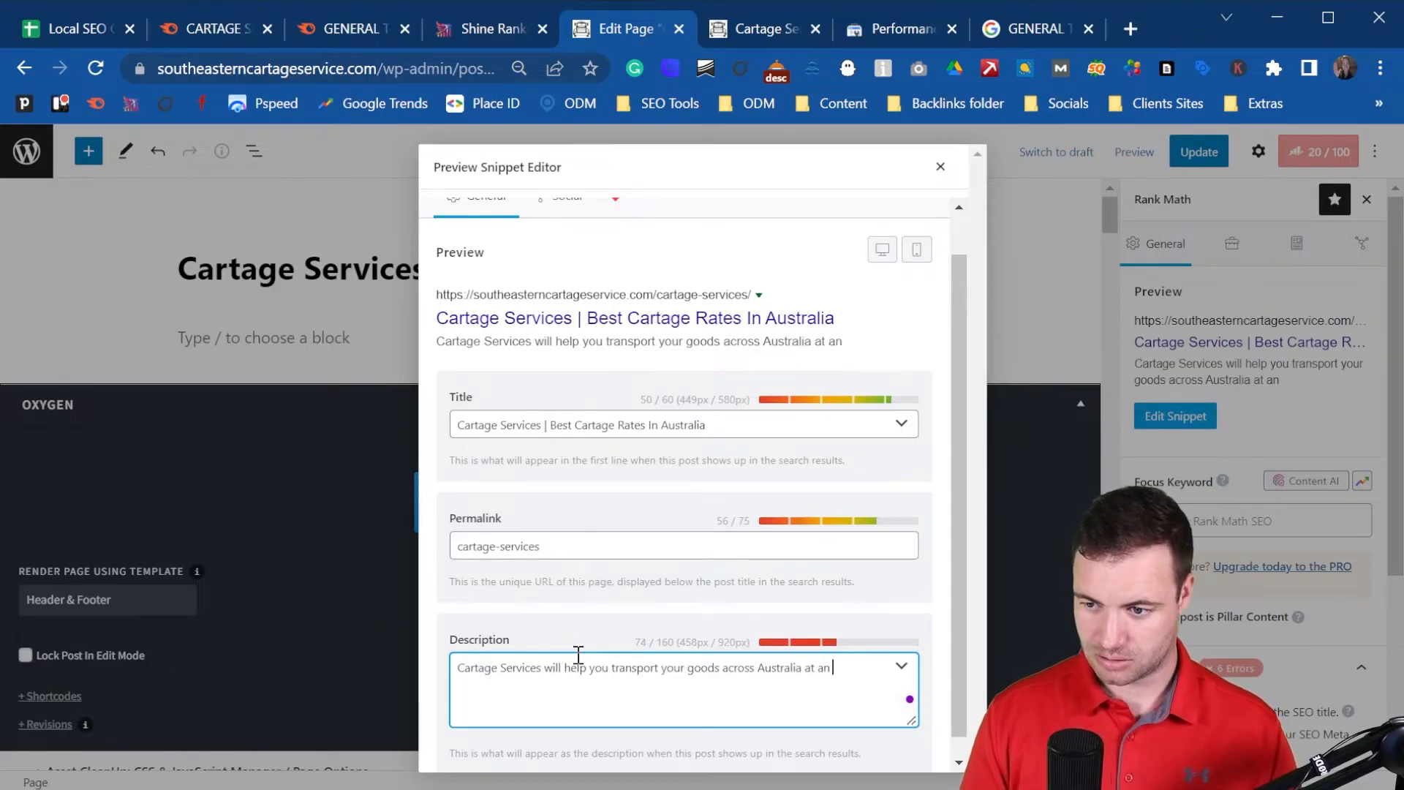
pyautogui.write('affort')
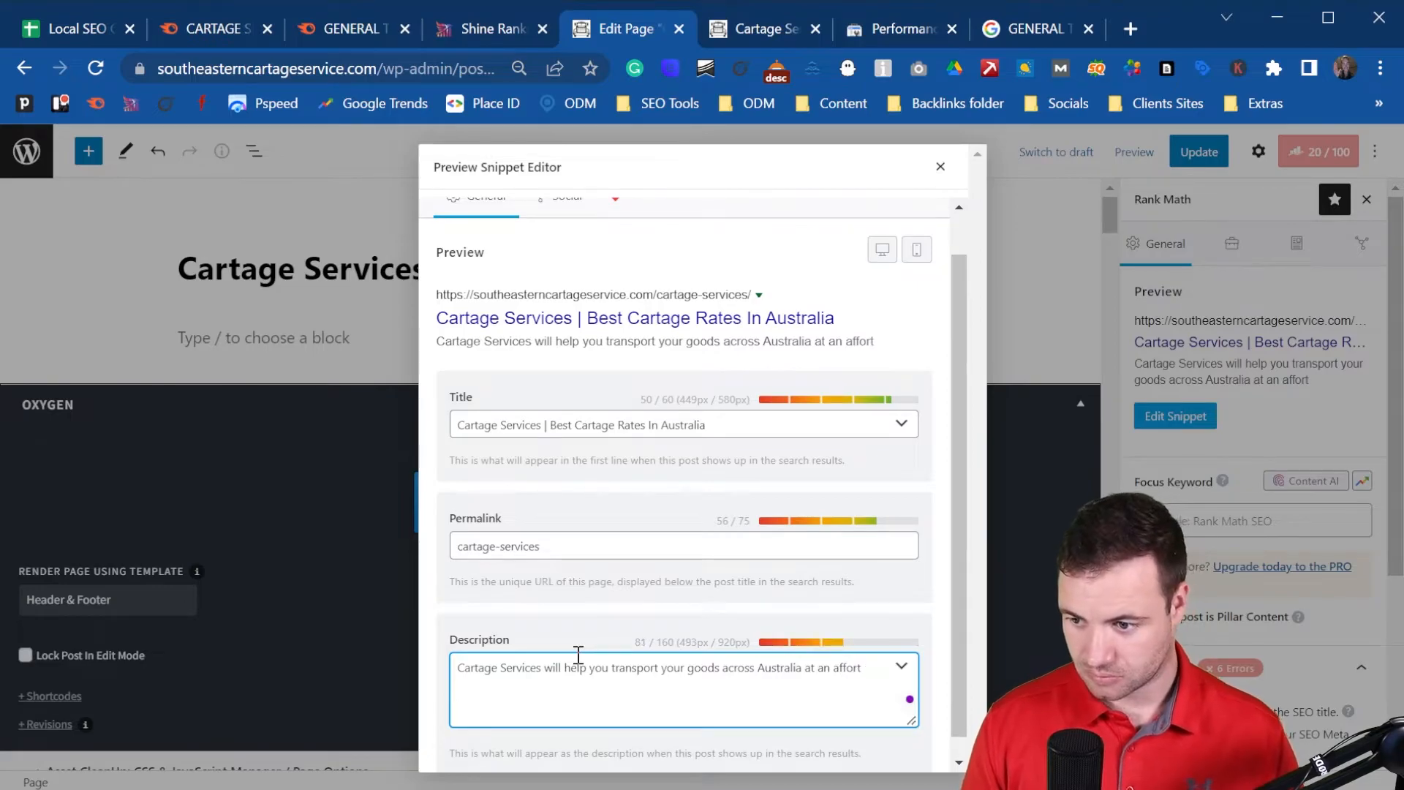
pyautogui.press('BackSpace')
pyautogui.write('dab')
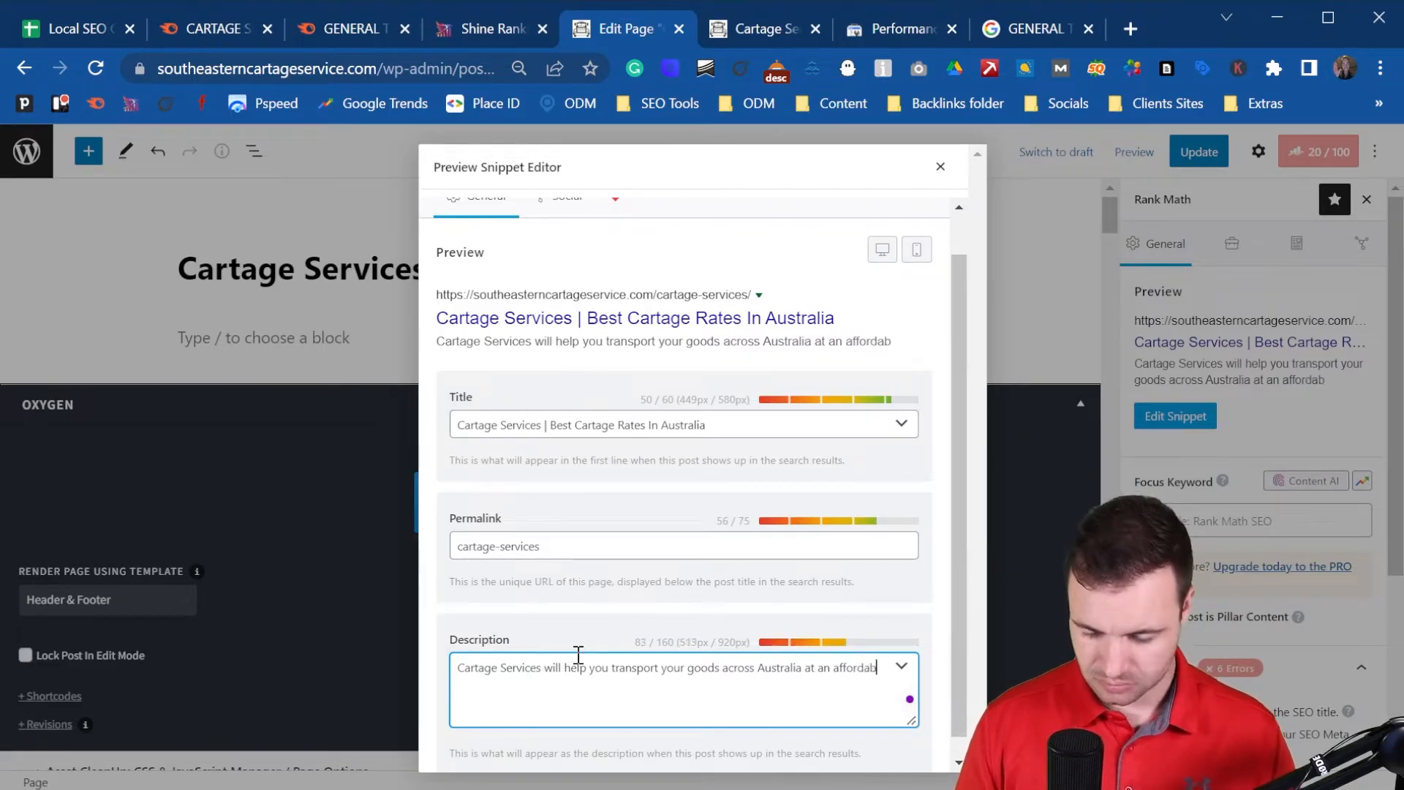
pyautogui.write('le rate')
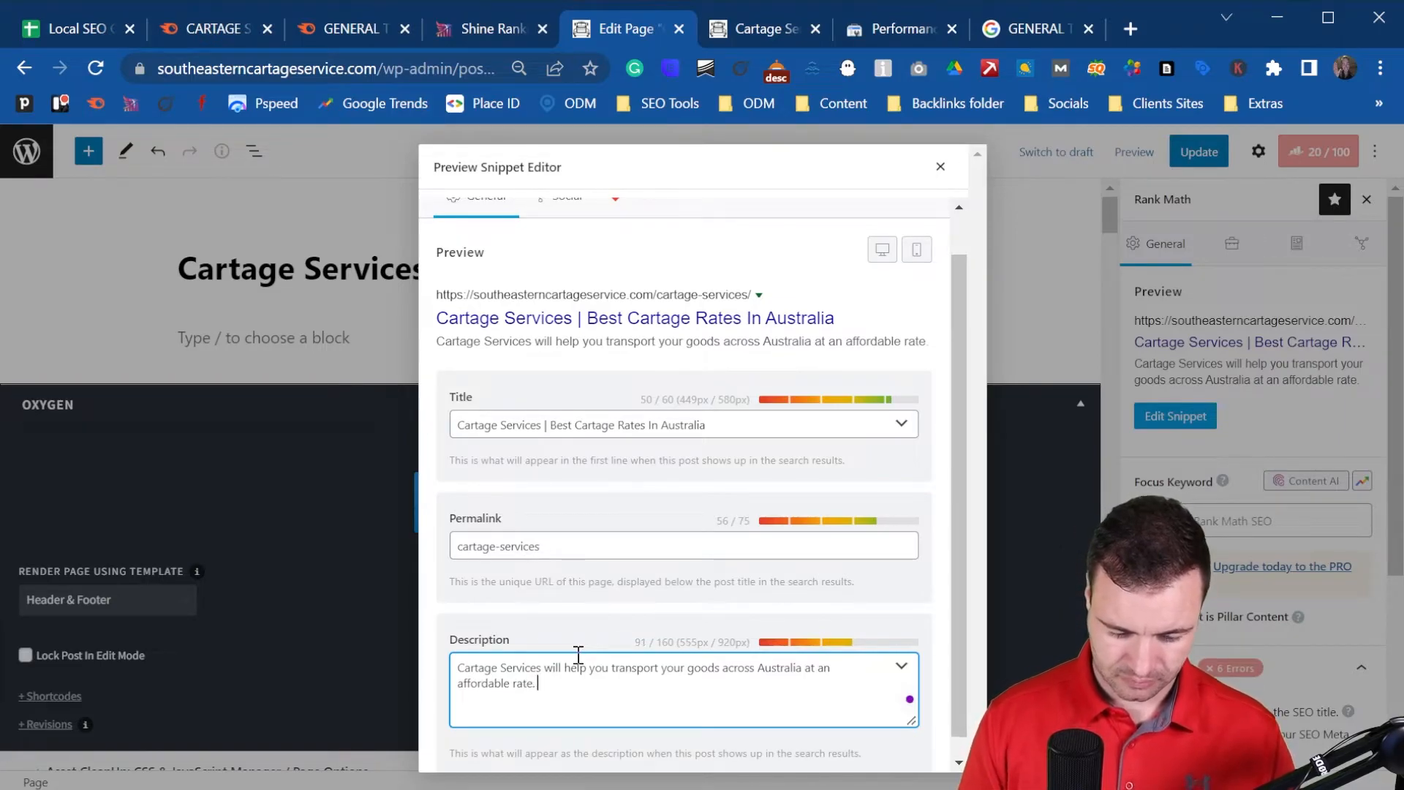
# - Add a second sentence to the snippet description: "South Eastern Cartage Service has been carting goods for over three decades."
pyautogui.write('. South')
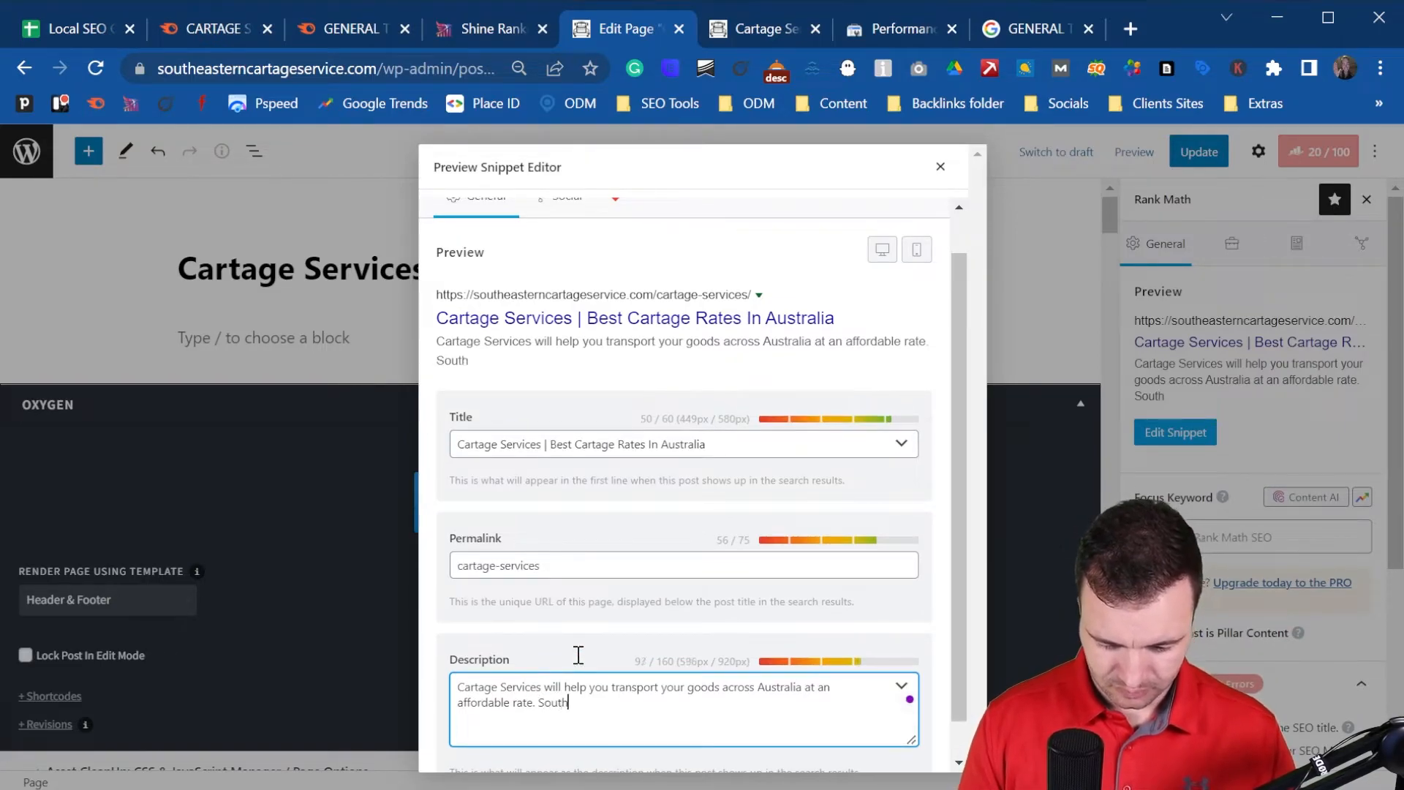
pyautogui.write('e East')
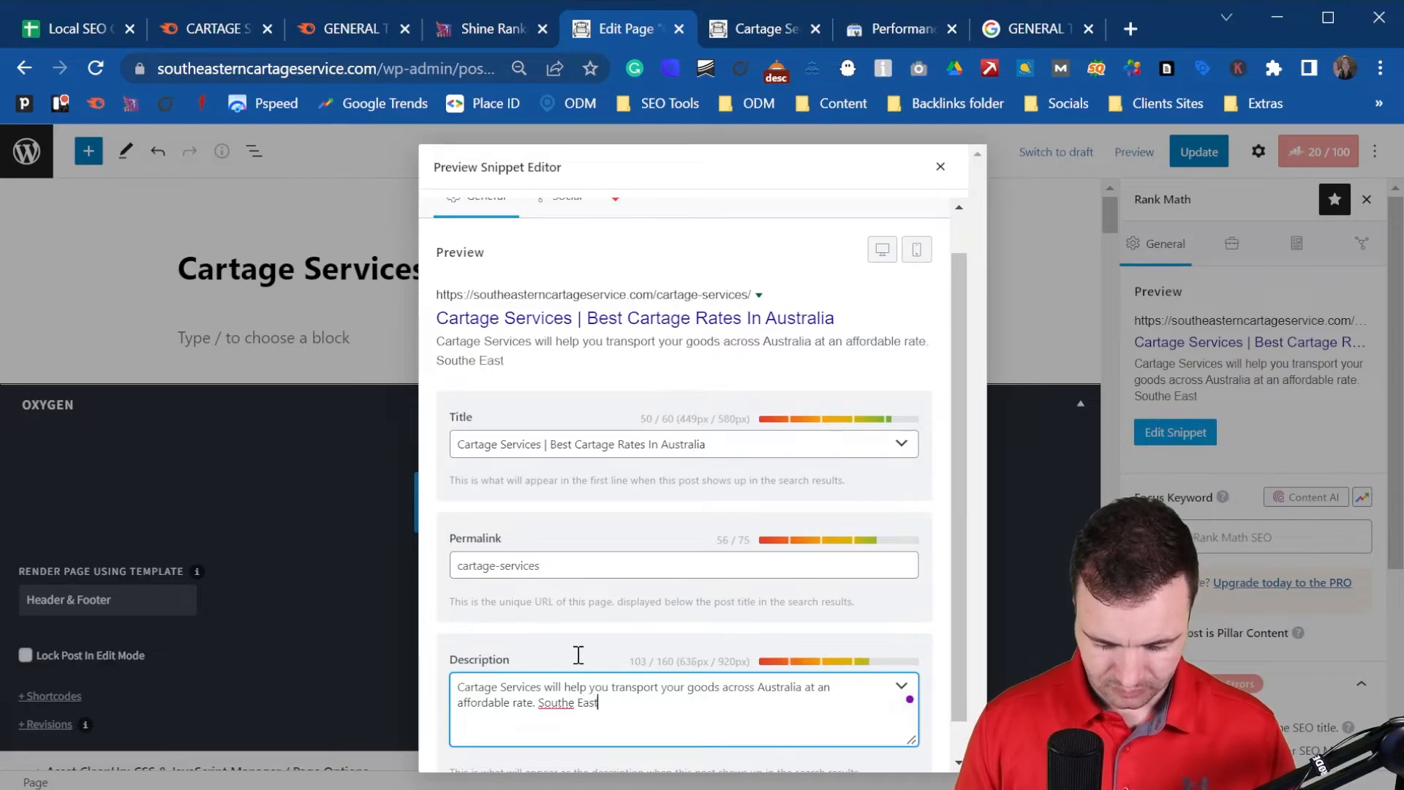
pyautogui.write('ern Cartage Servic')
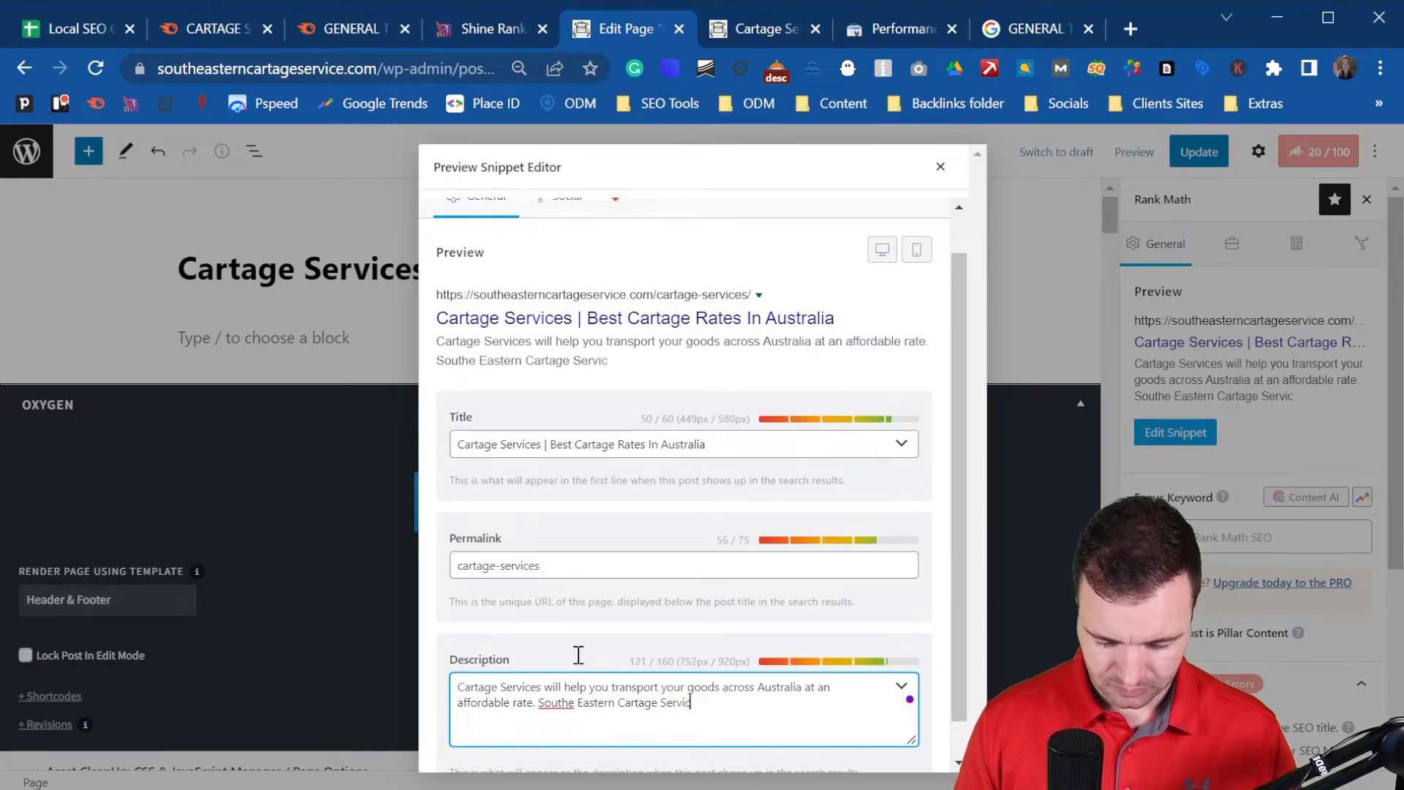
pyautogui.write('e has ')
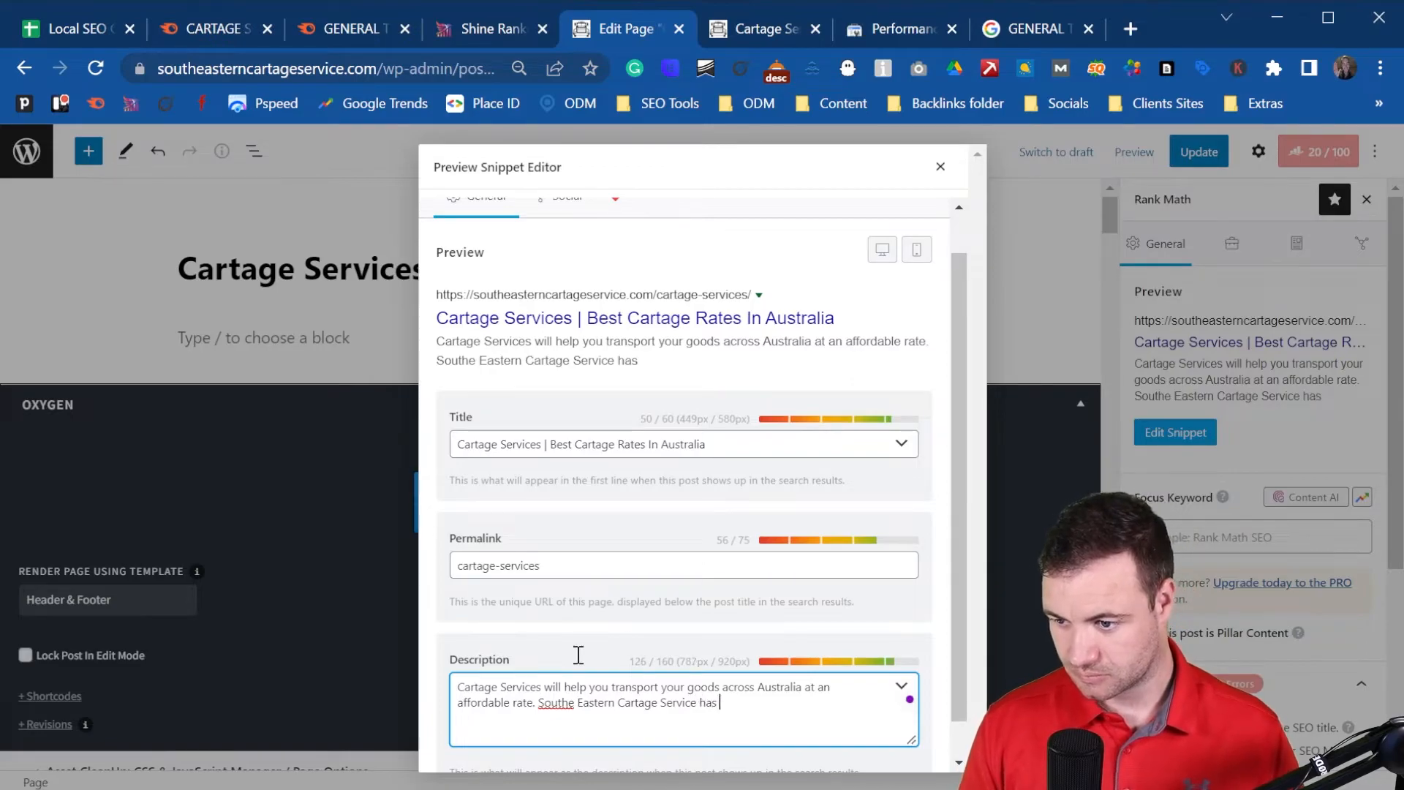
pyautogui.write('been')
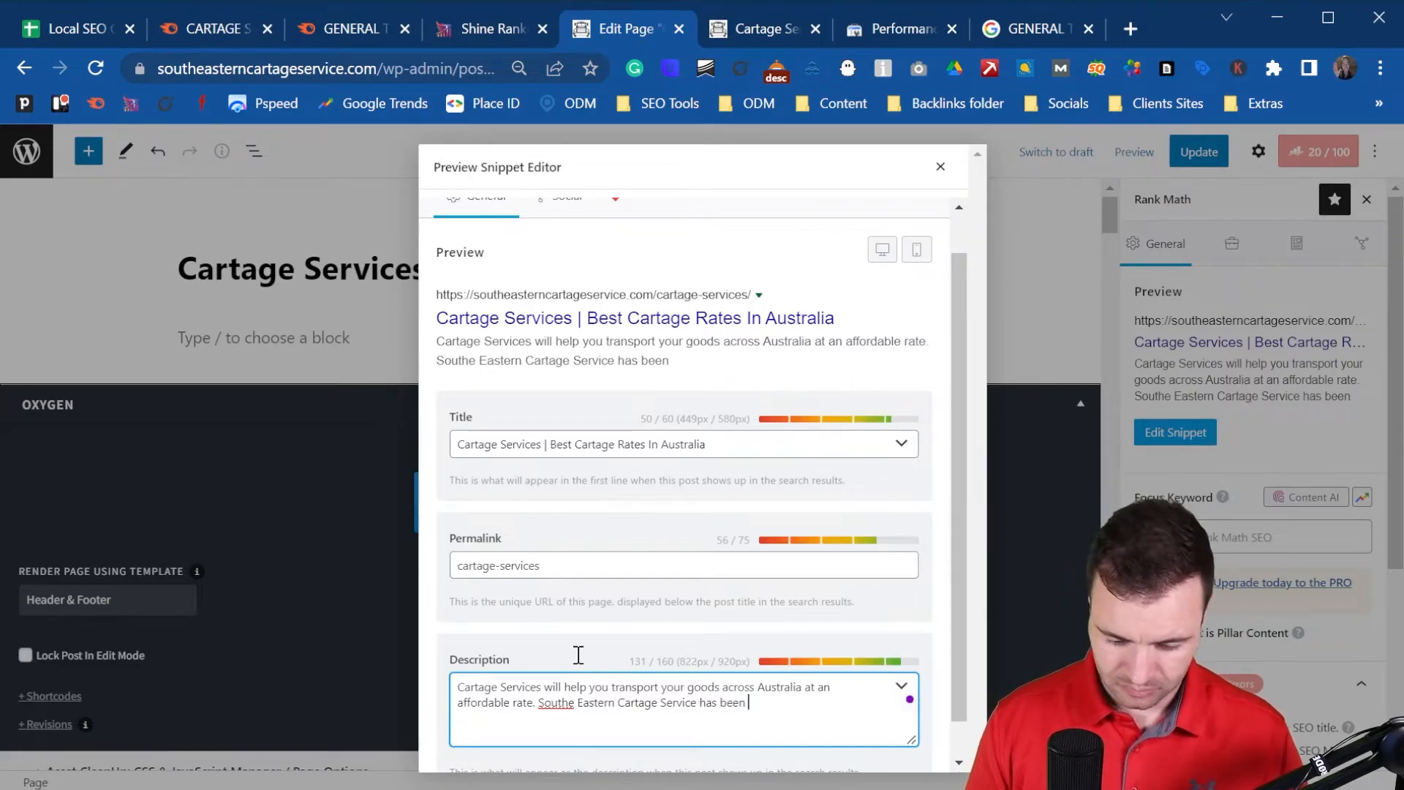
pyautogui.write(' tra')
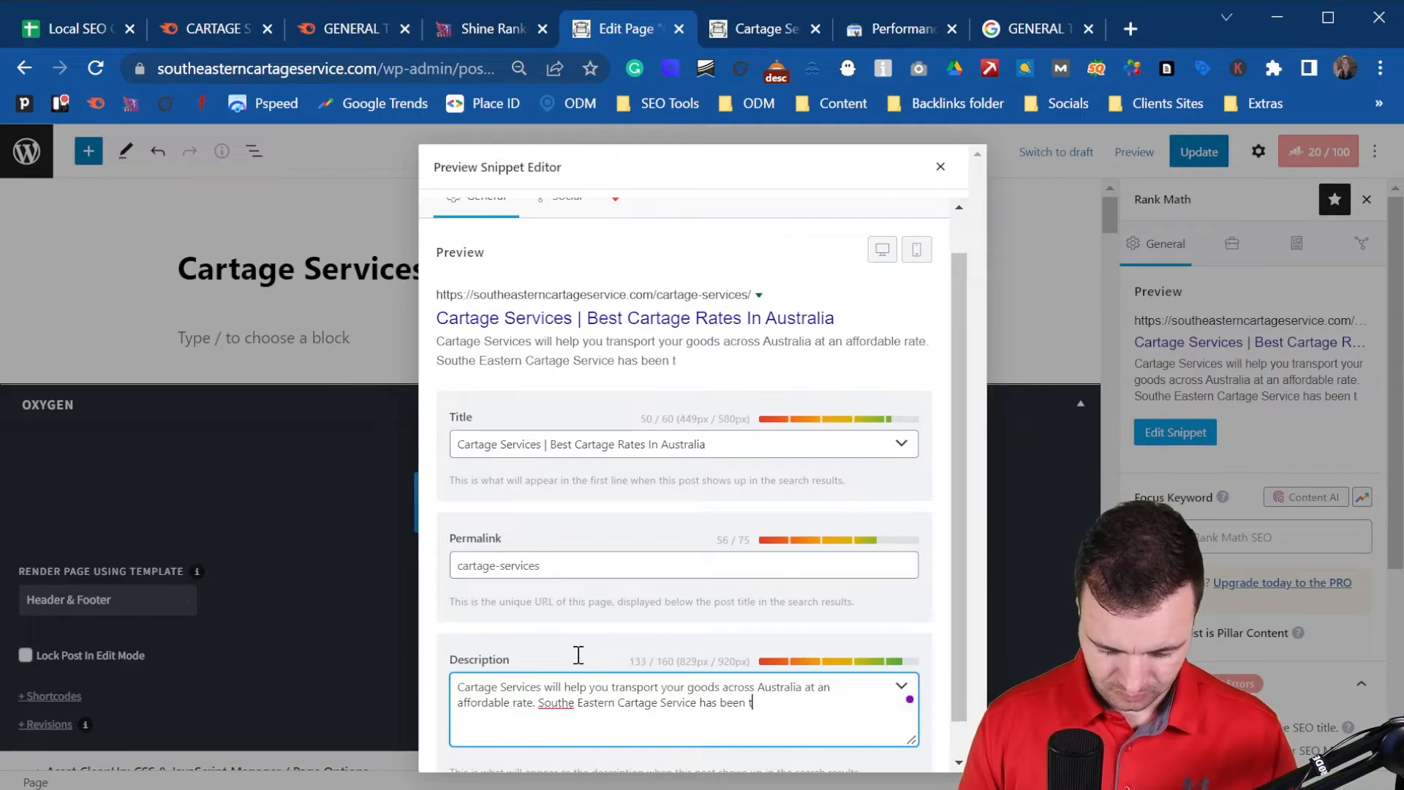
pyautogui.write('nspo')
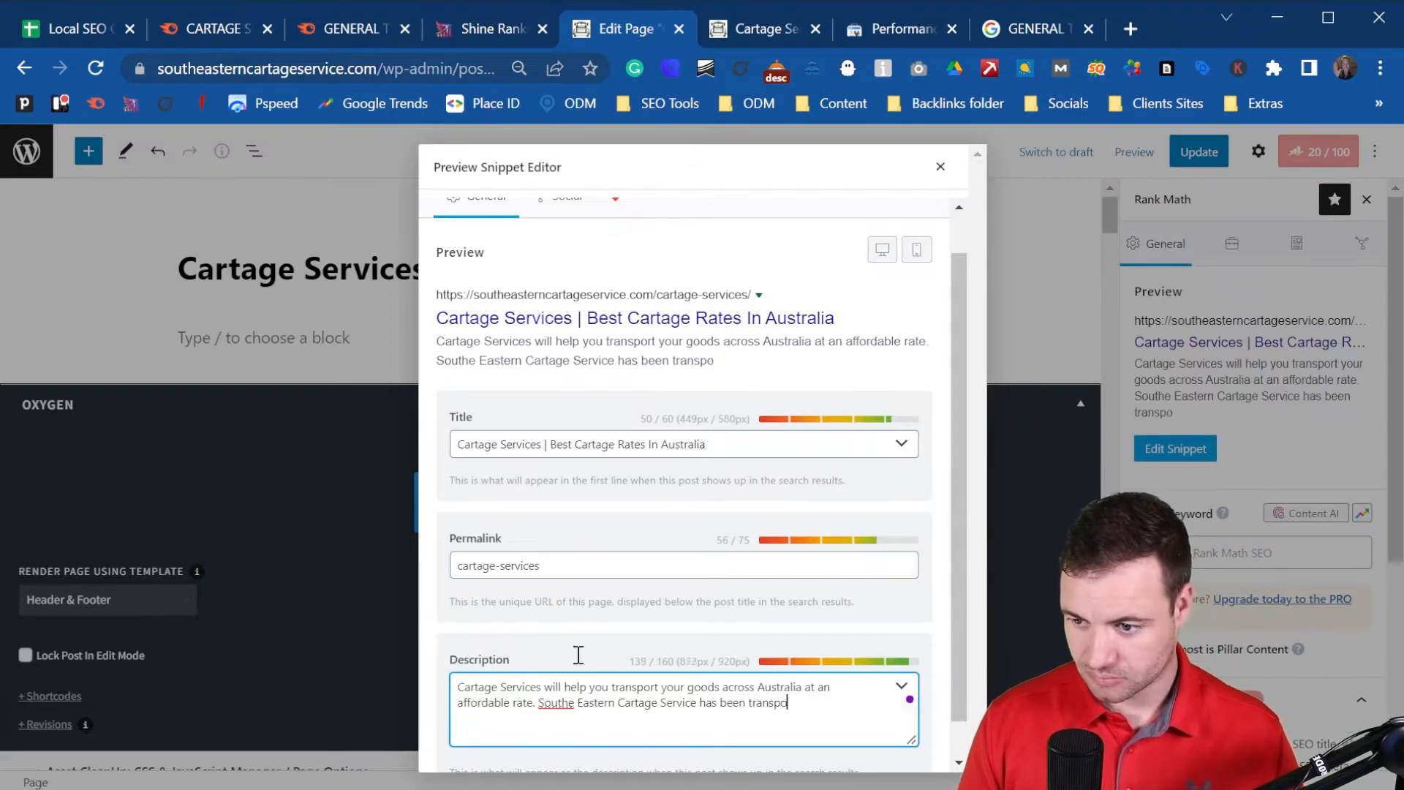
pyautogui.press('BackSpace')
pyautogui.press('BackSpace')
pyautogui.press('BackSpace')
pyautogui.press('BackSpace')
pyautogui.press('BackSpace')
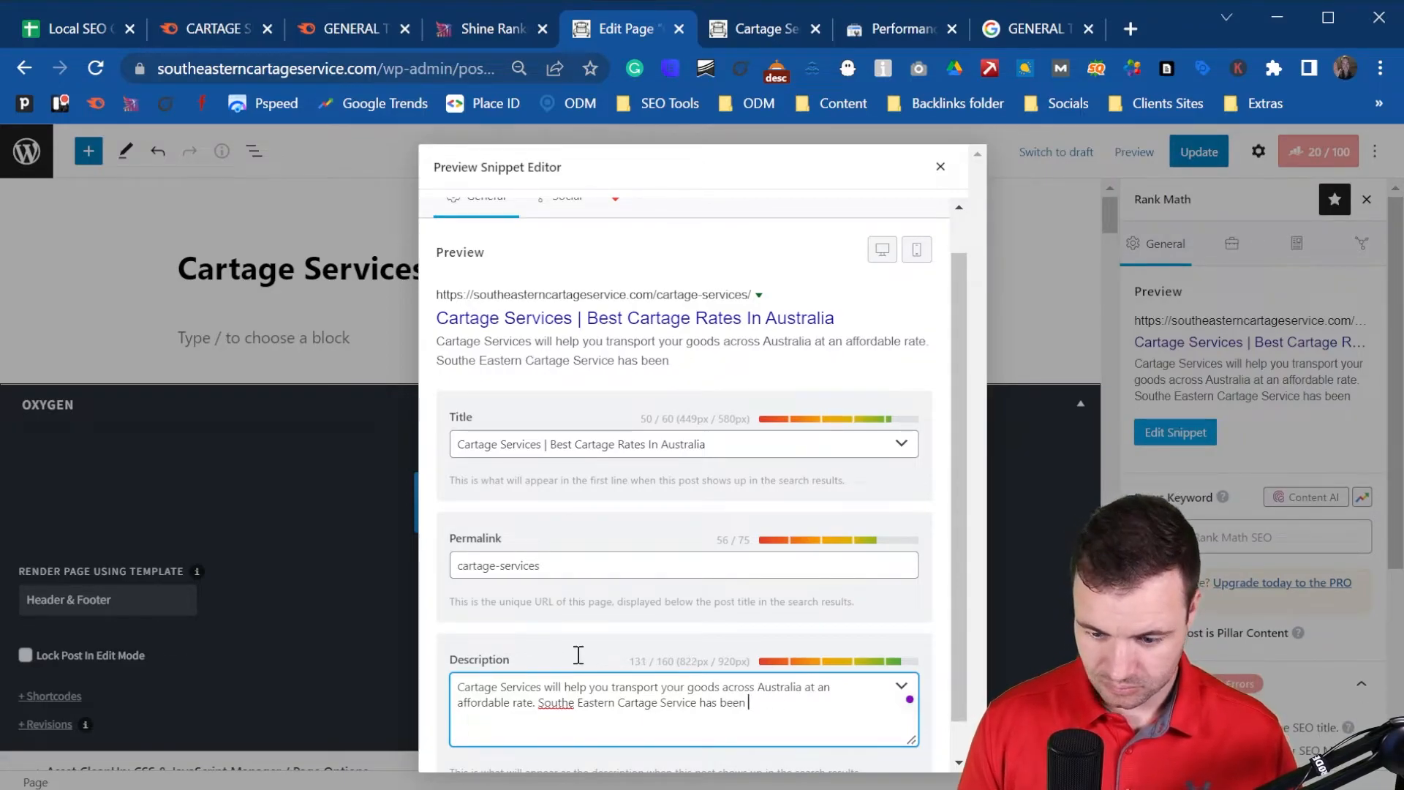
pyautogui.write('arting ')
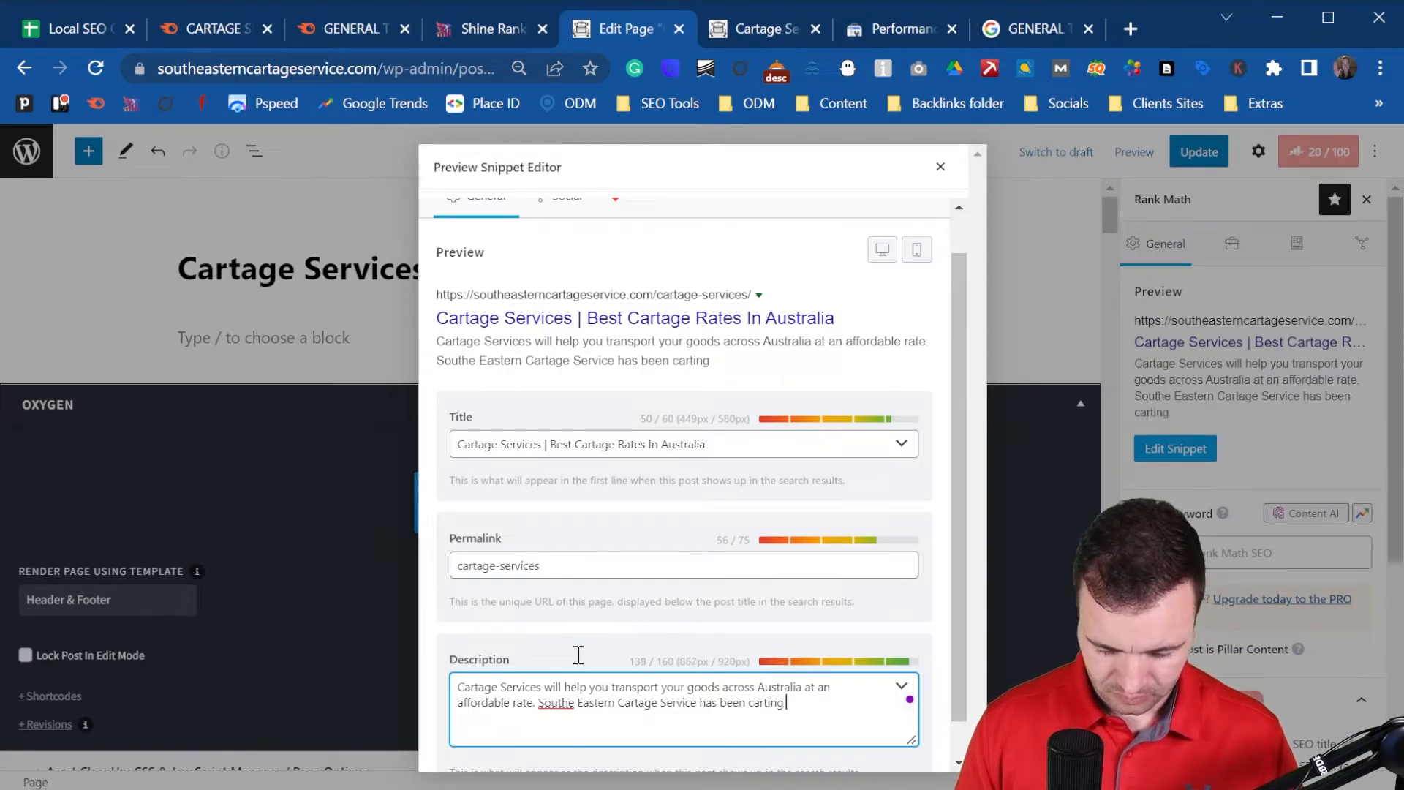
pyautogui.write('goods for over')
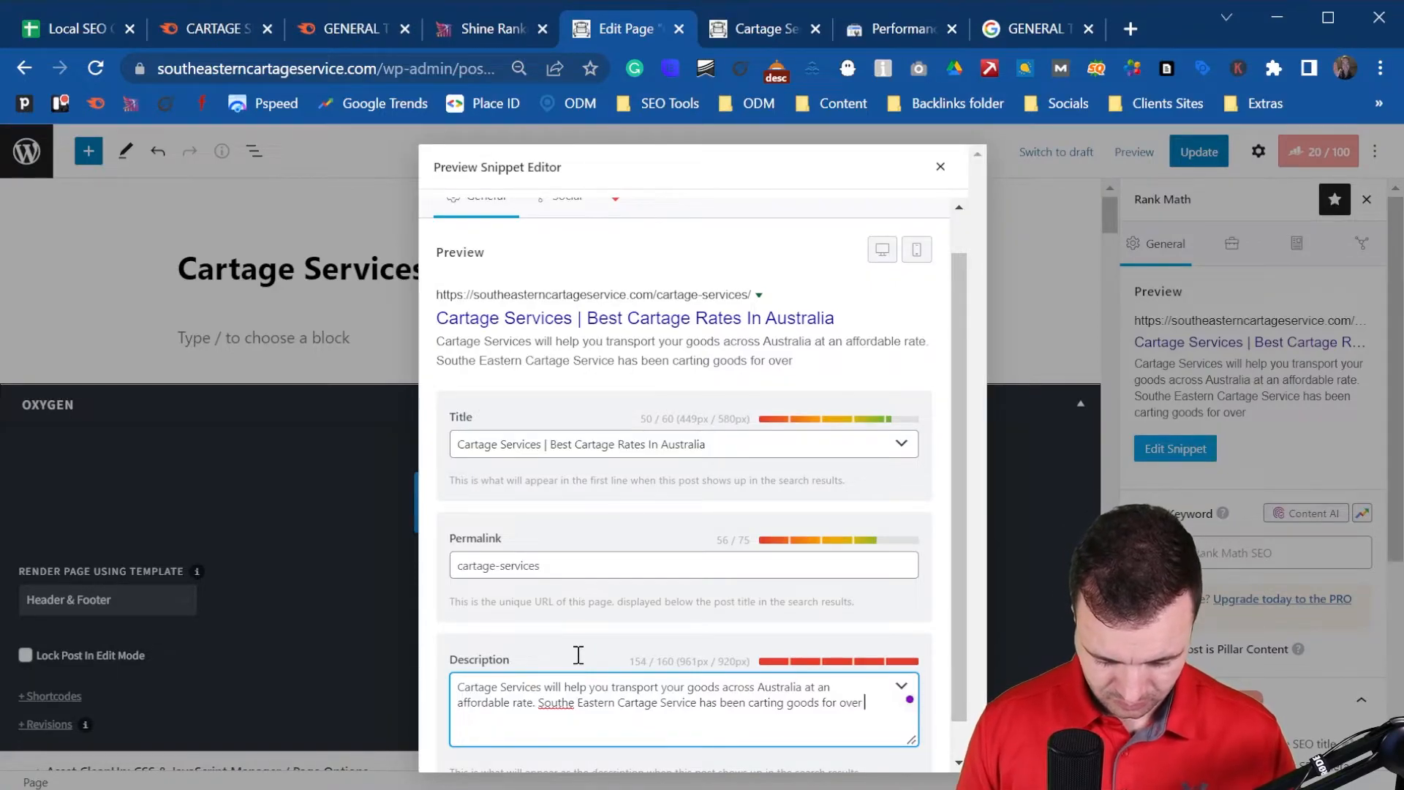
pyautogui.write(' thre')
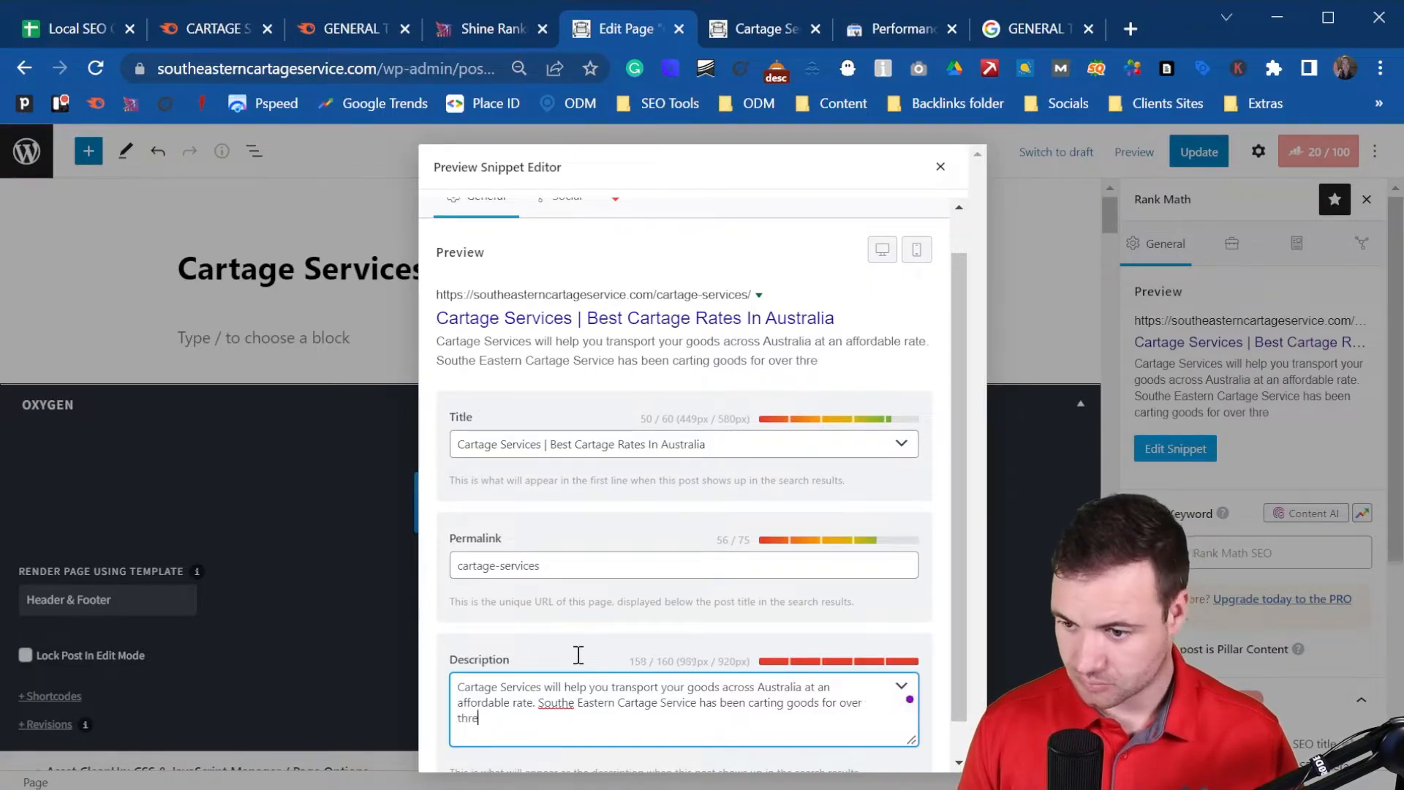
pyautogui.write('e deca')
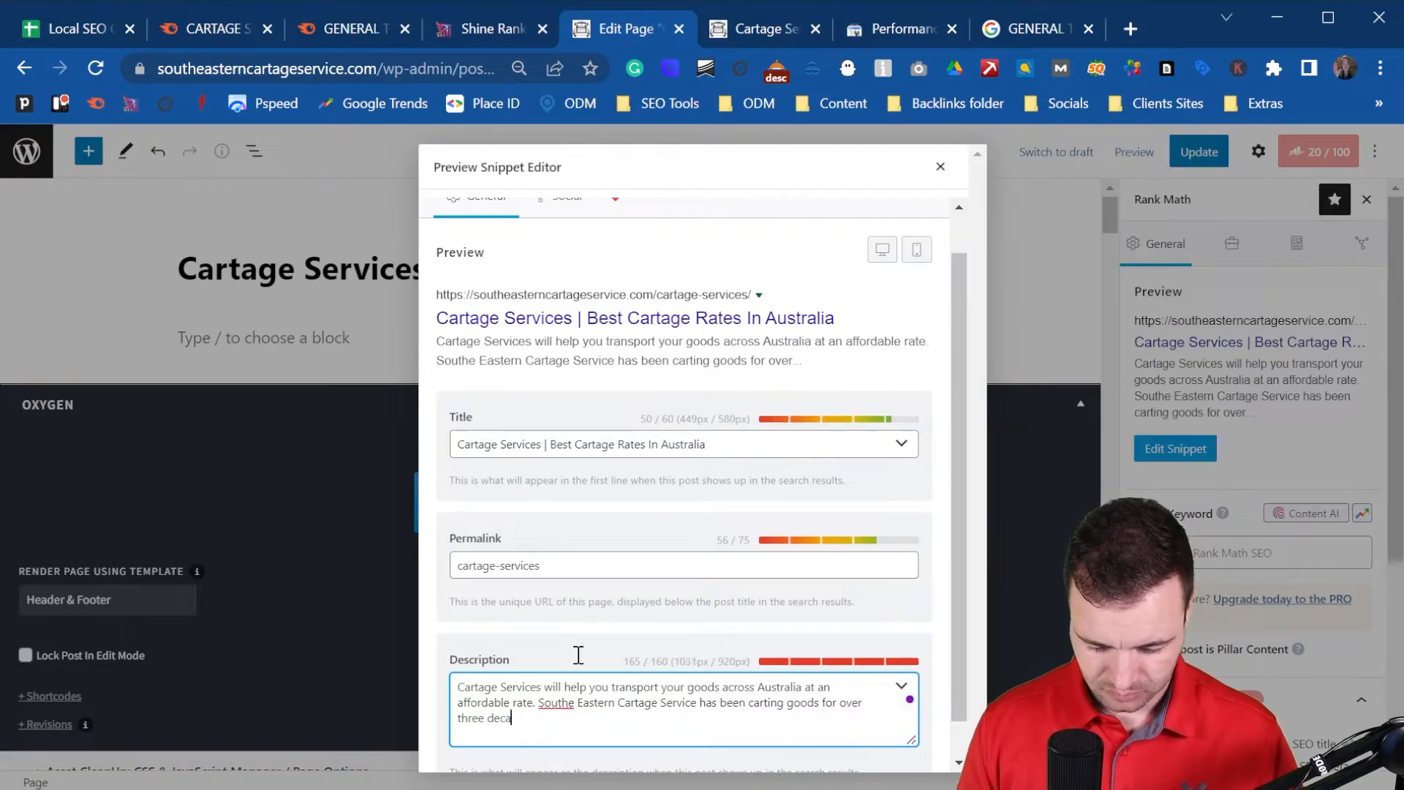
pyautogui.write('des.')
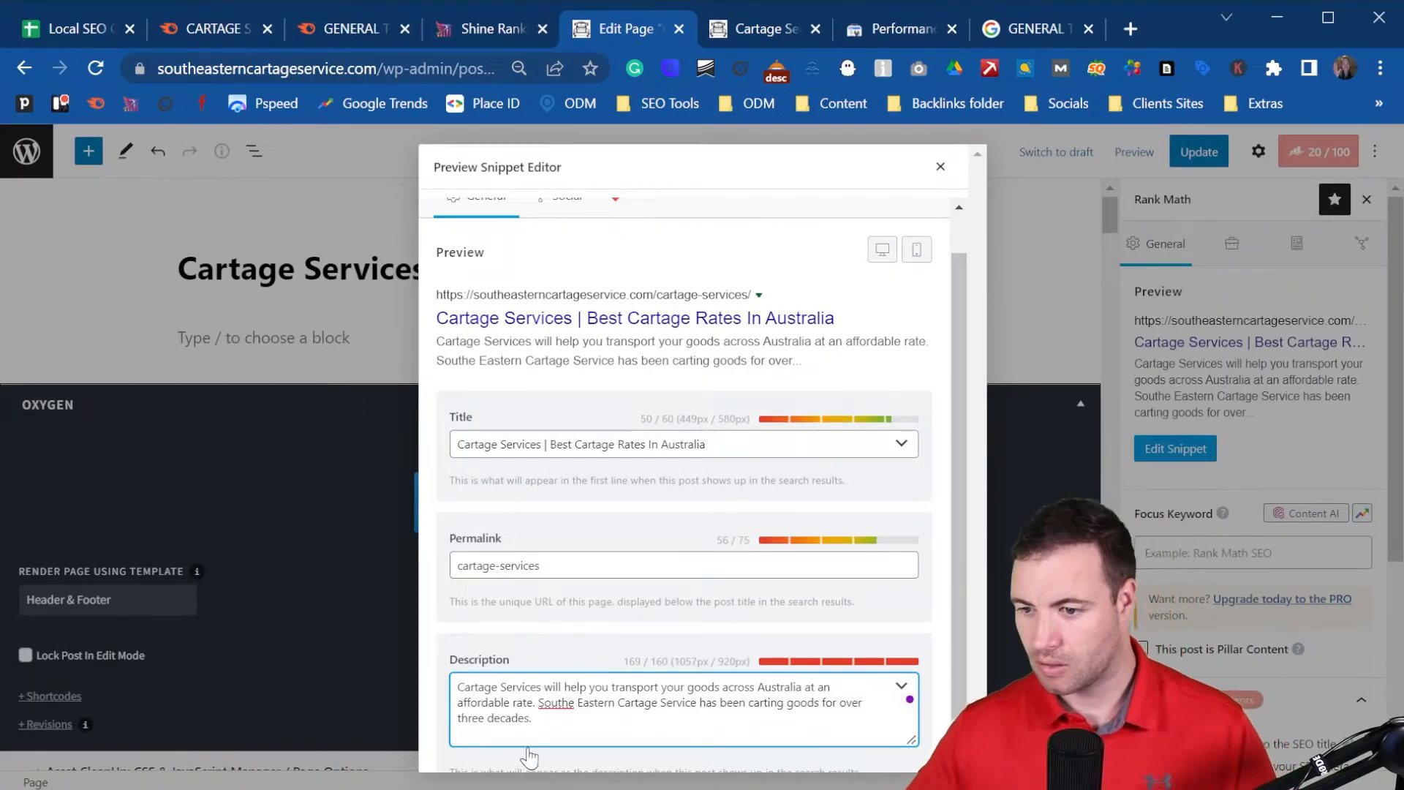
# - Correct the misspelled word "Southe" to "South" in the snippet description
pyautogui.click(575, 704)
pyautogui.press('BackSpace')
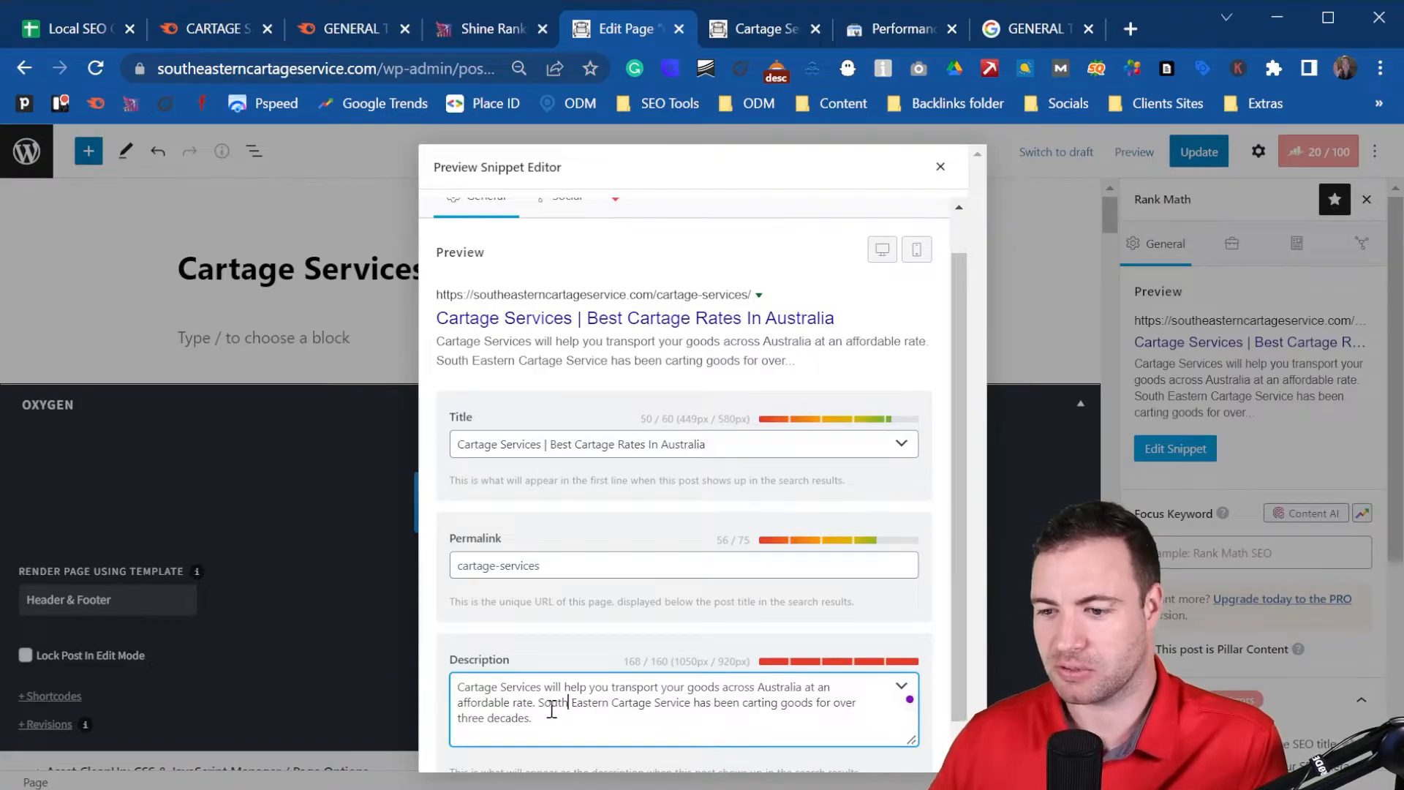
pyautogui.click(577, 731)
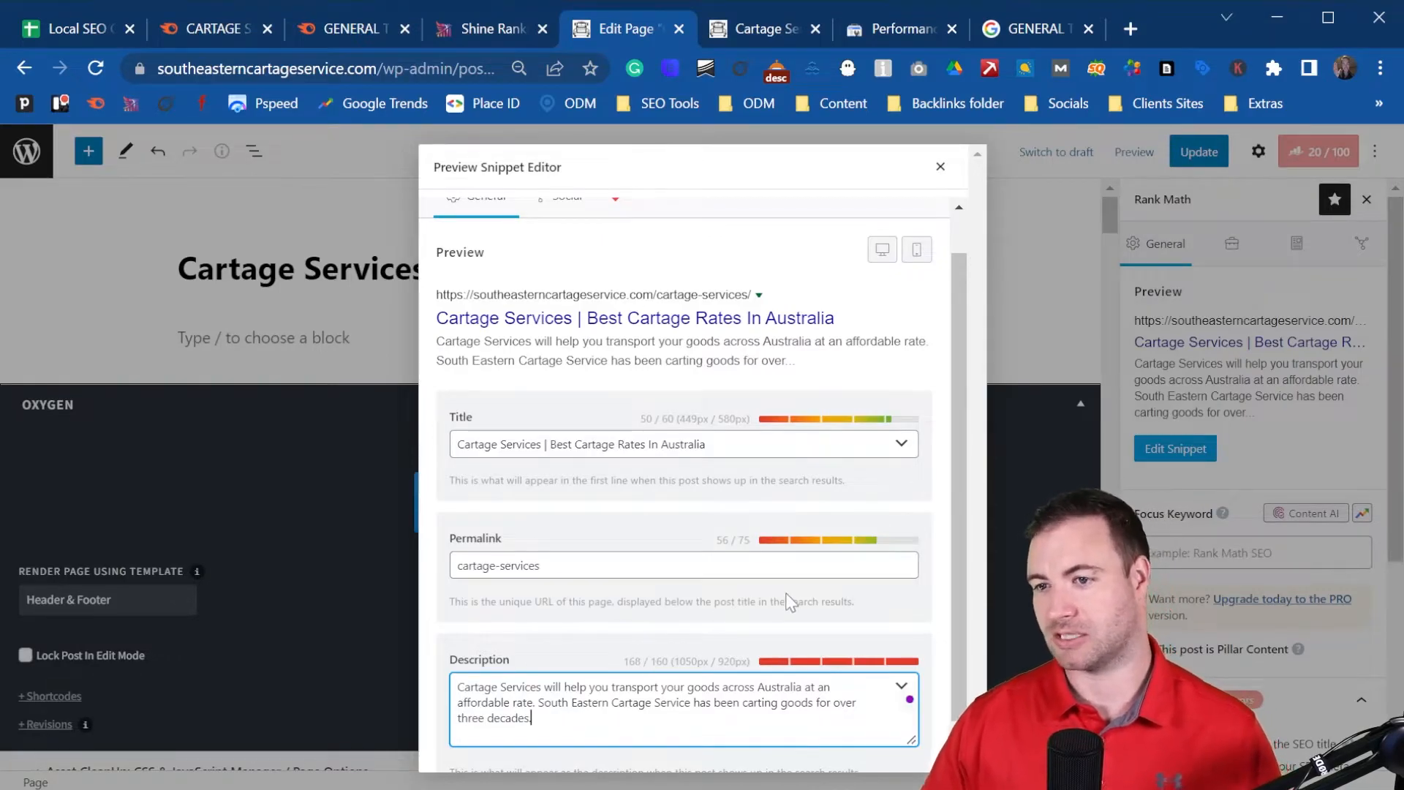
# - Review the snippet's title, permalink and description, and check how they carry over to the Facebook sharing preview and its settings
pyautogui.scroll(-1, 860, 528)
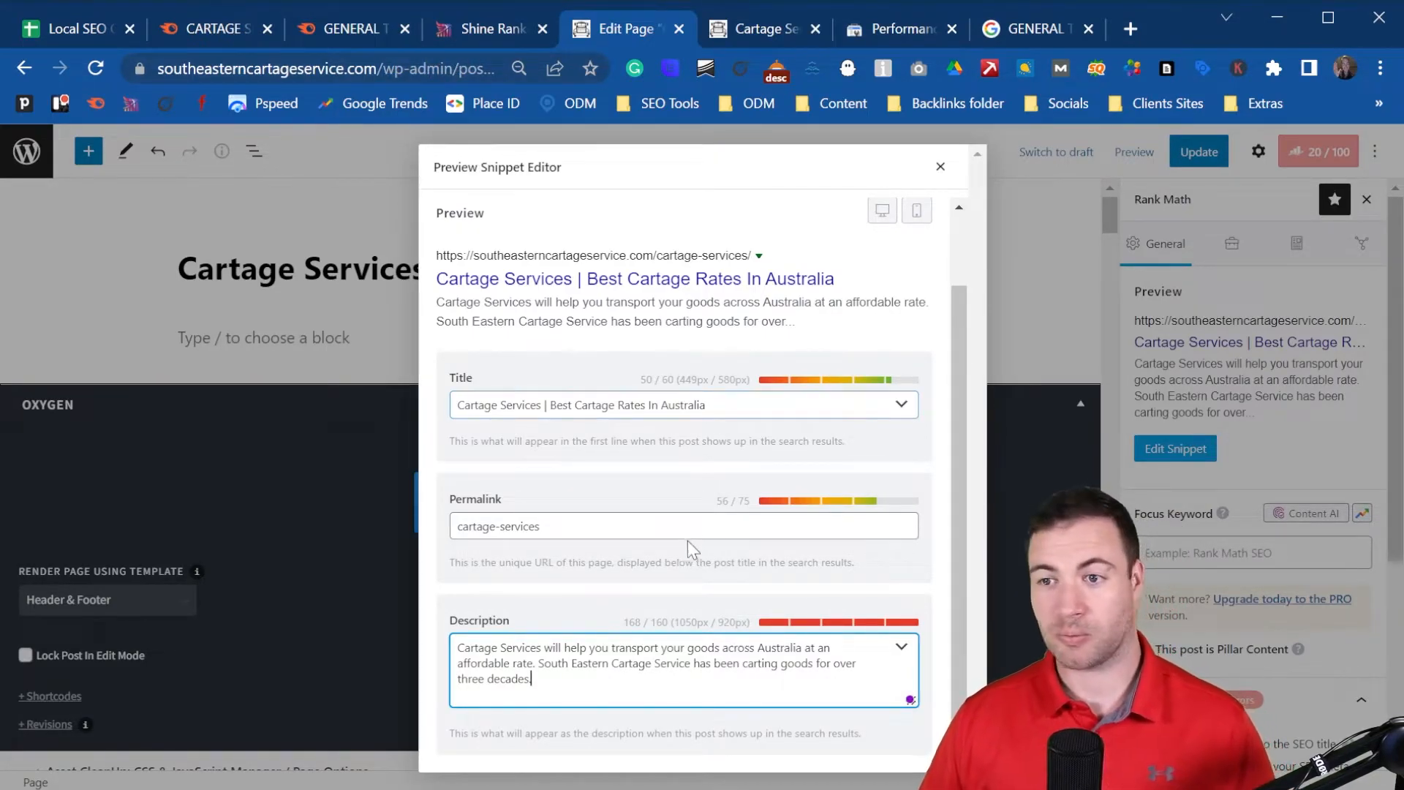
pyautogui.scroll(2, 734, 477)
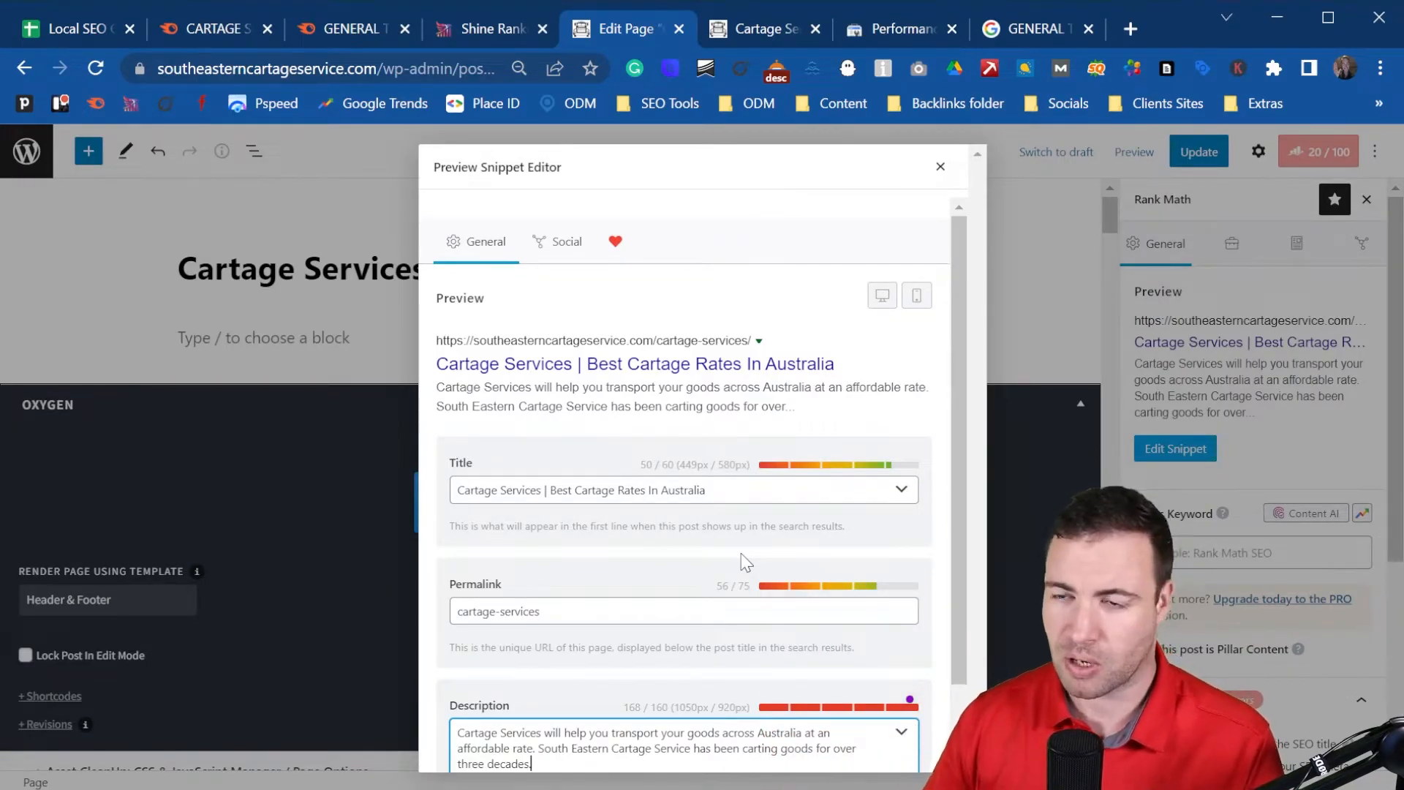
pyautogui.scroll(-1, 692, 592)
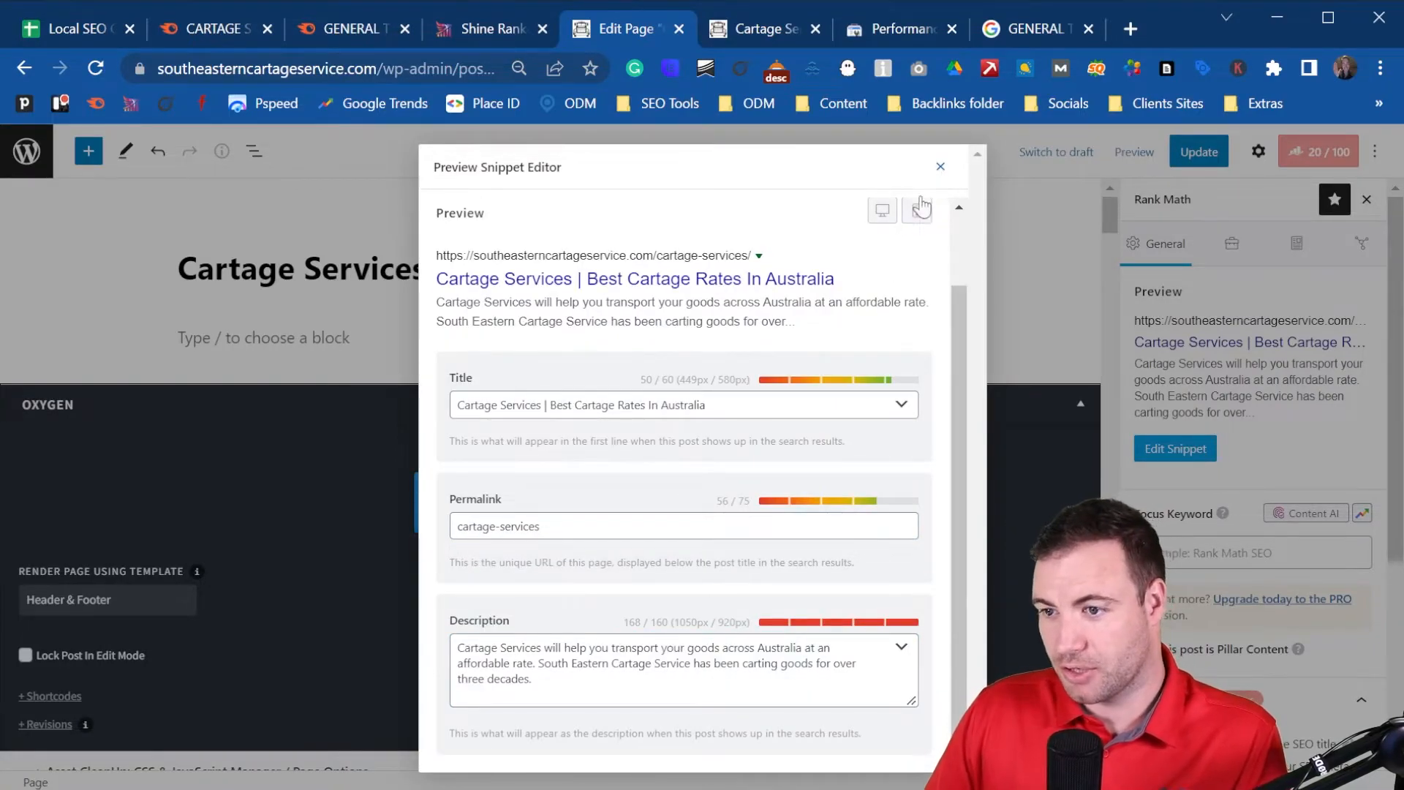
pyautogui.scroll(1, 671, 333)
pyautogui.click(576, 252)
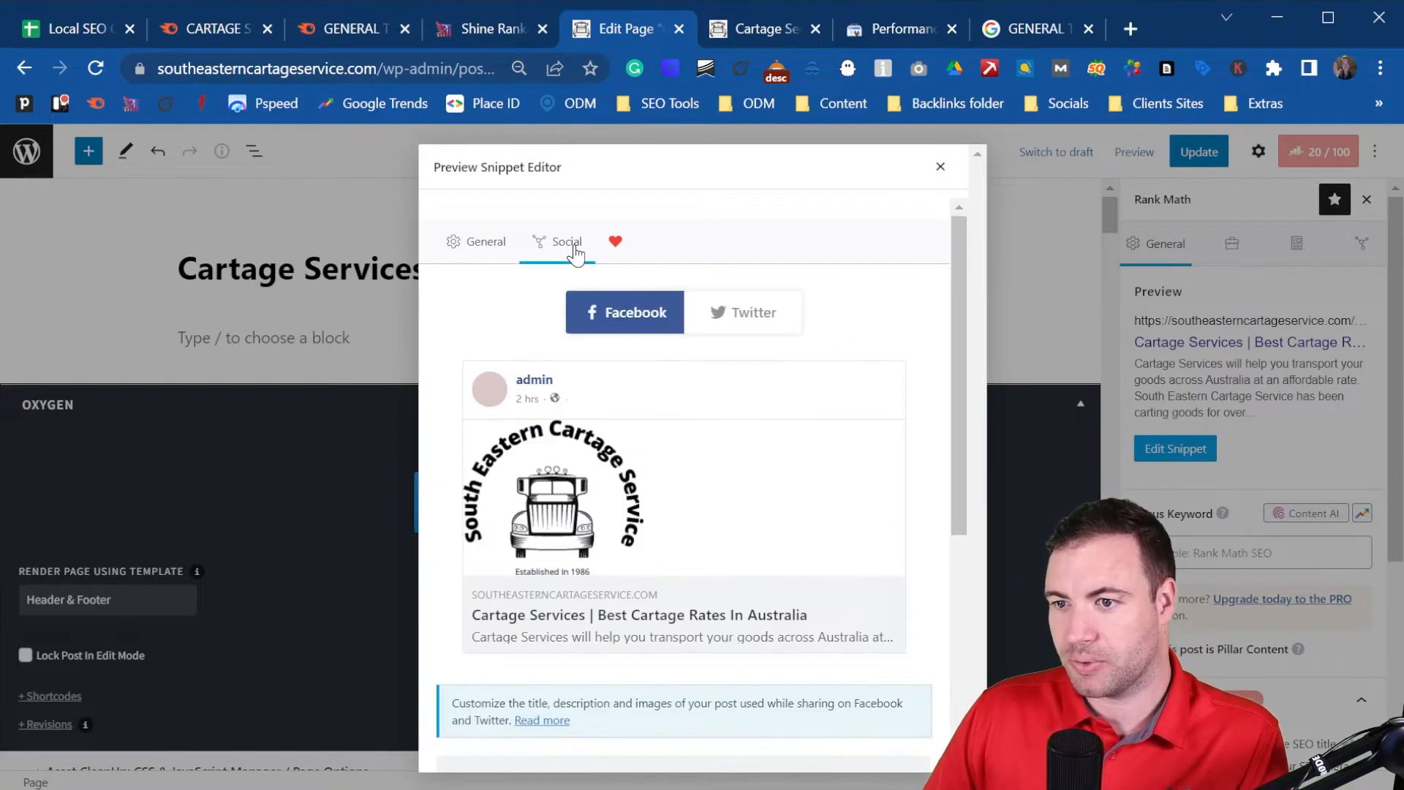
pyautogui.scroll(-3, 734, 366)
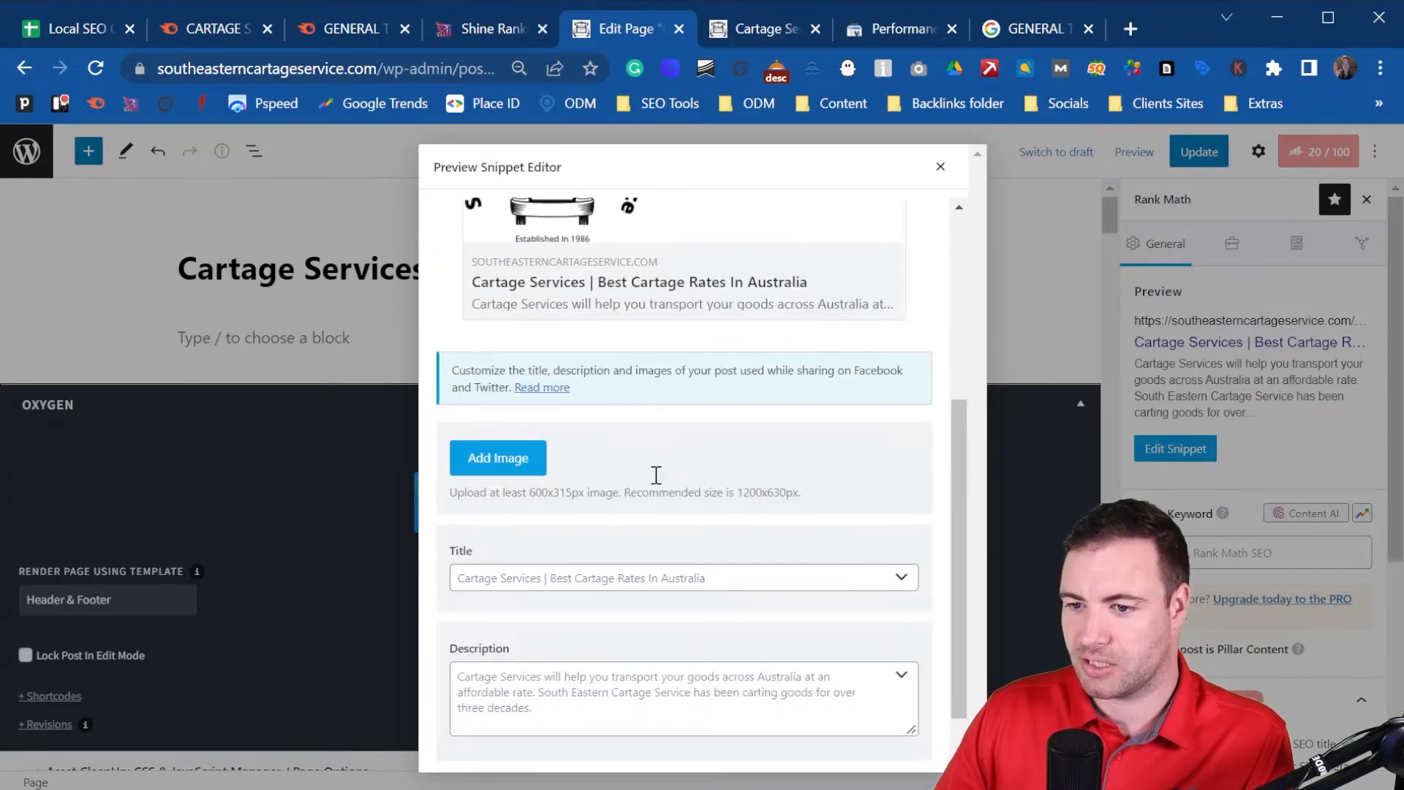
pyautogui.scroll(4, 658, 479)
# - Set the Facebook sharing title to the same text as the snippet title, "Cartage Services | Best Cartage Rates In Australia"
pyautogui.click(484, 241)
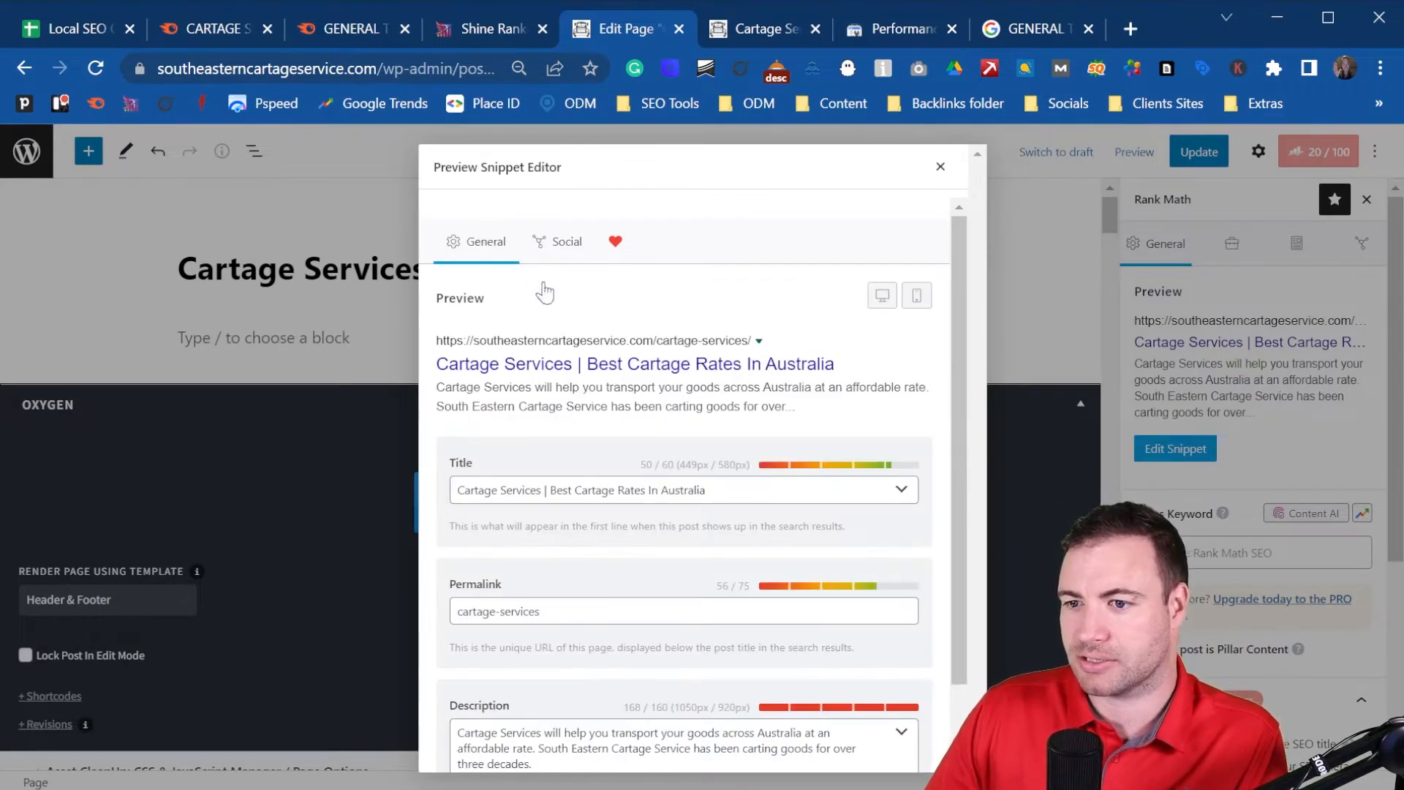
pyautogui.moveTo(707, 487); pyautogui.dragTo(468, 484)
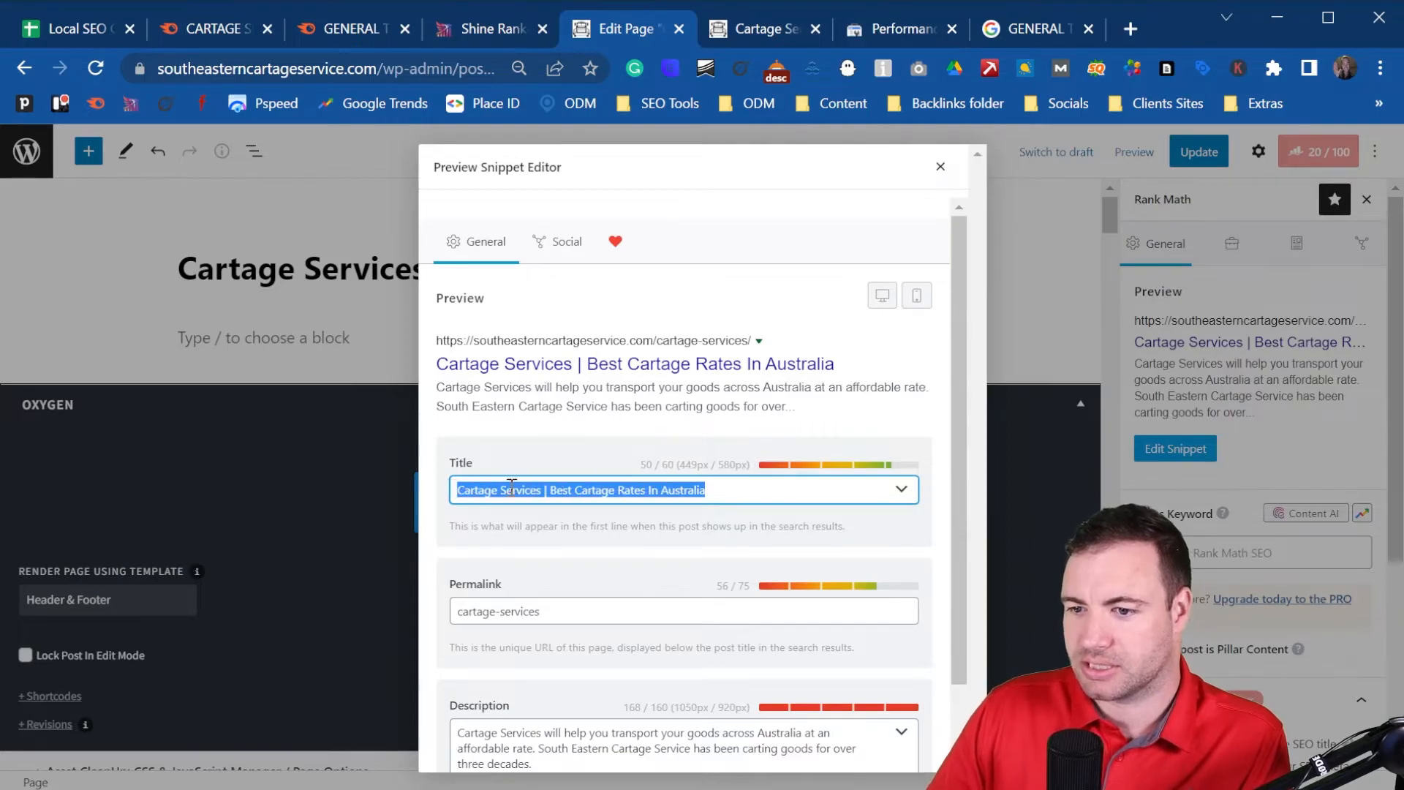
pyautogui.click(555, 241)
pyautogui.scroll(-4, 617, 398)
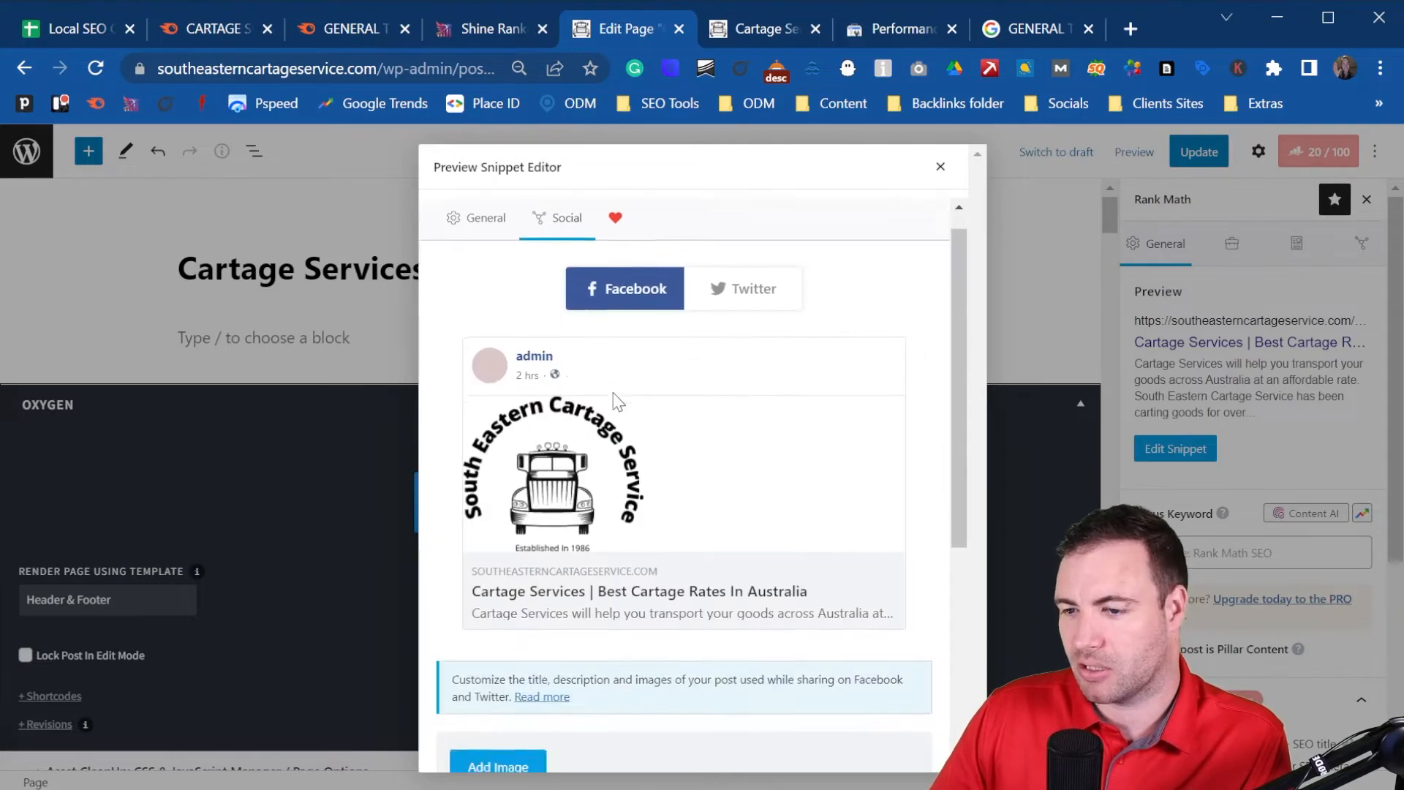
pyautogui.click(734, 629)
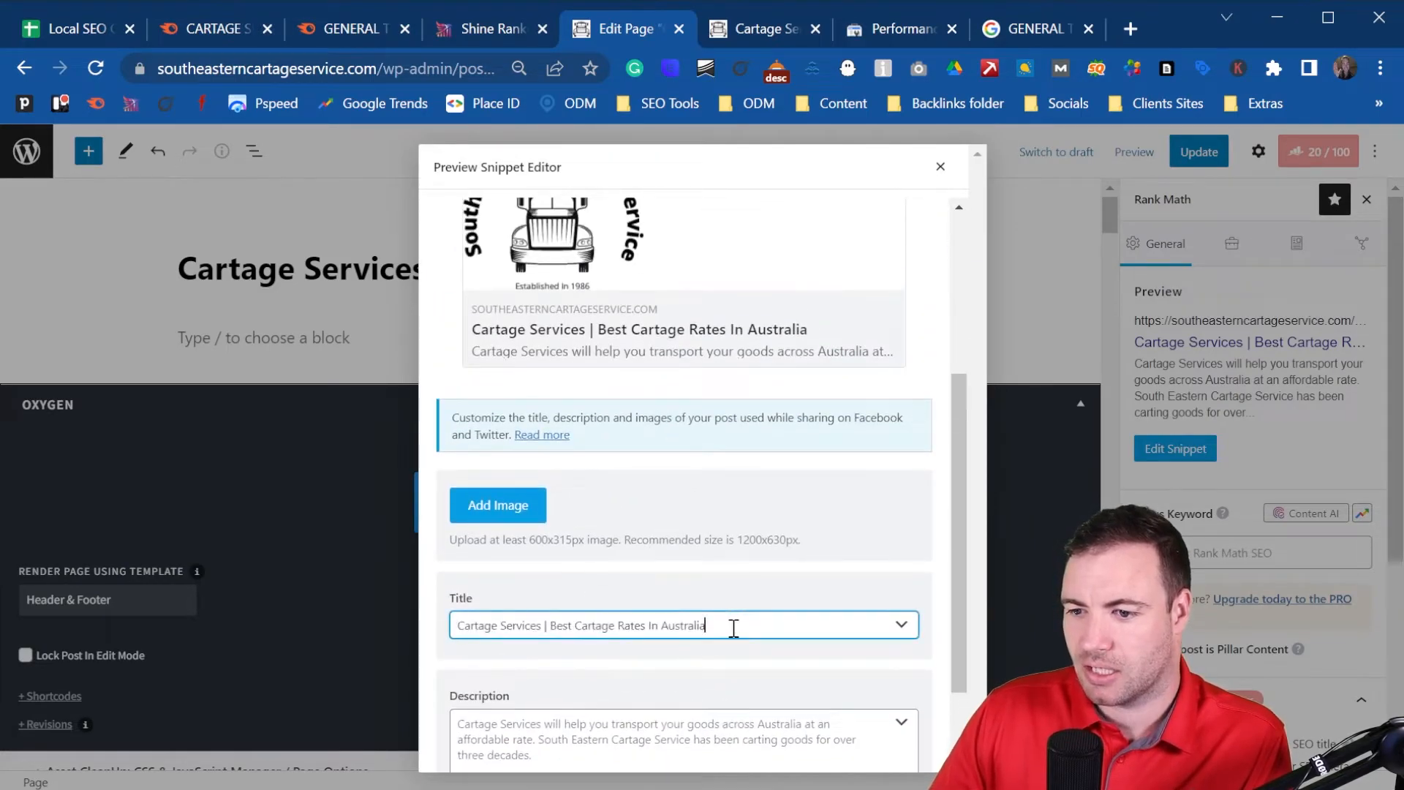
pyautogui.scroll(4, 613, 510)
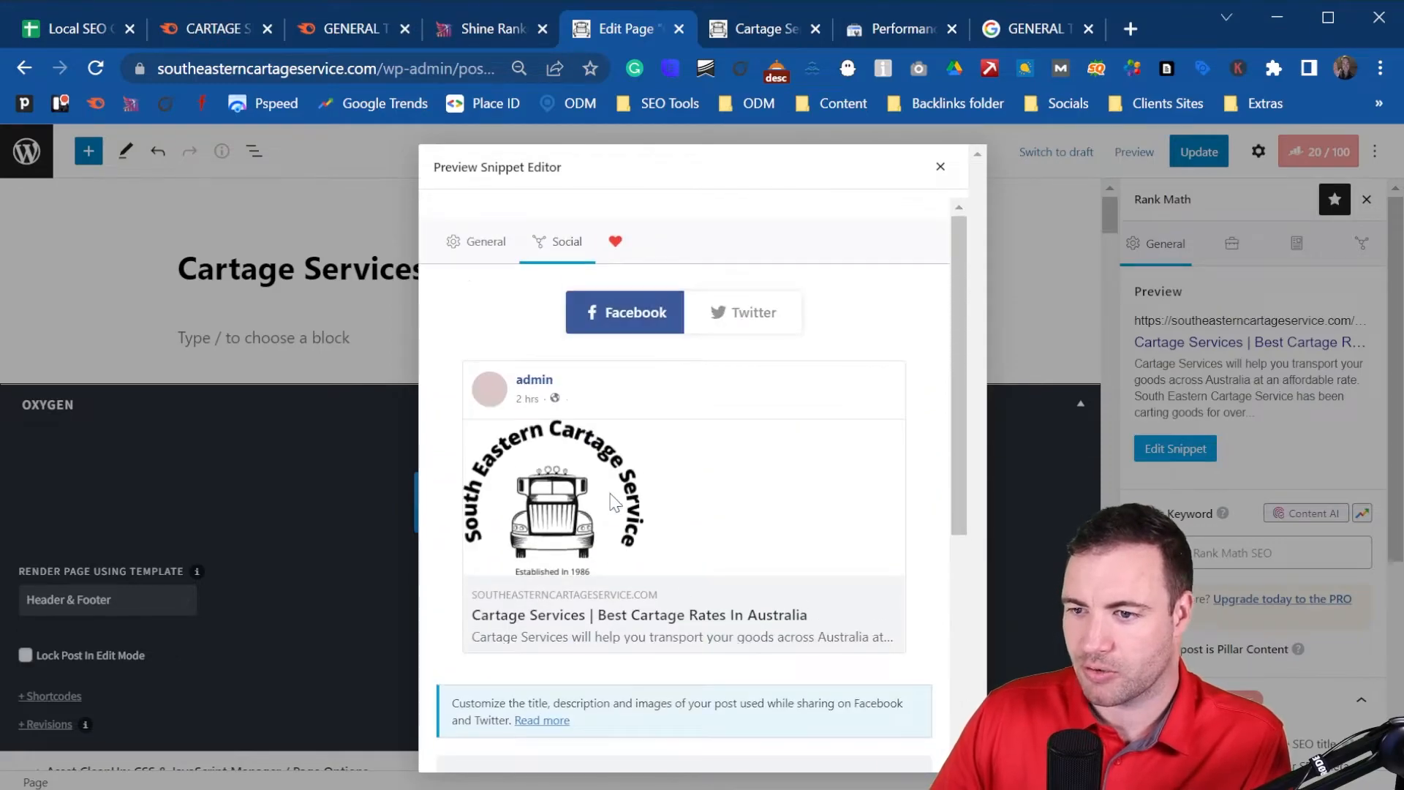
# - Fill the Facebook sharing description with the same two-sentence text as the snippet description
pyautogui.click(485, 244)
pyautogui.scroll(-2, 651, 527)
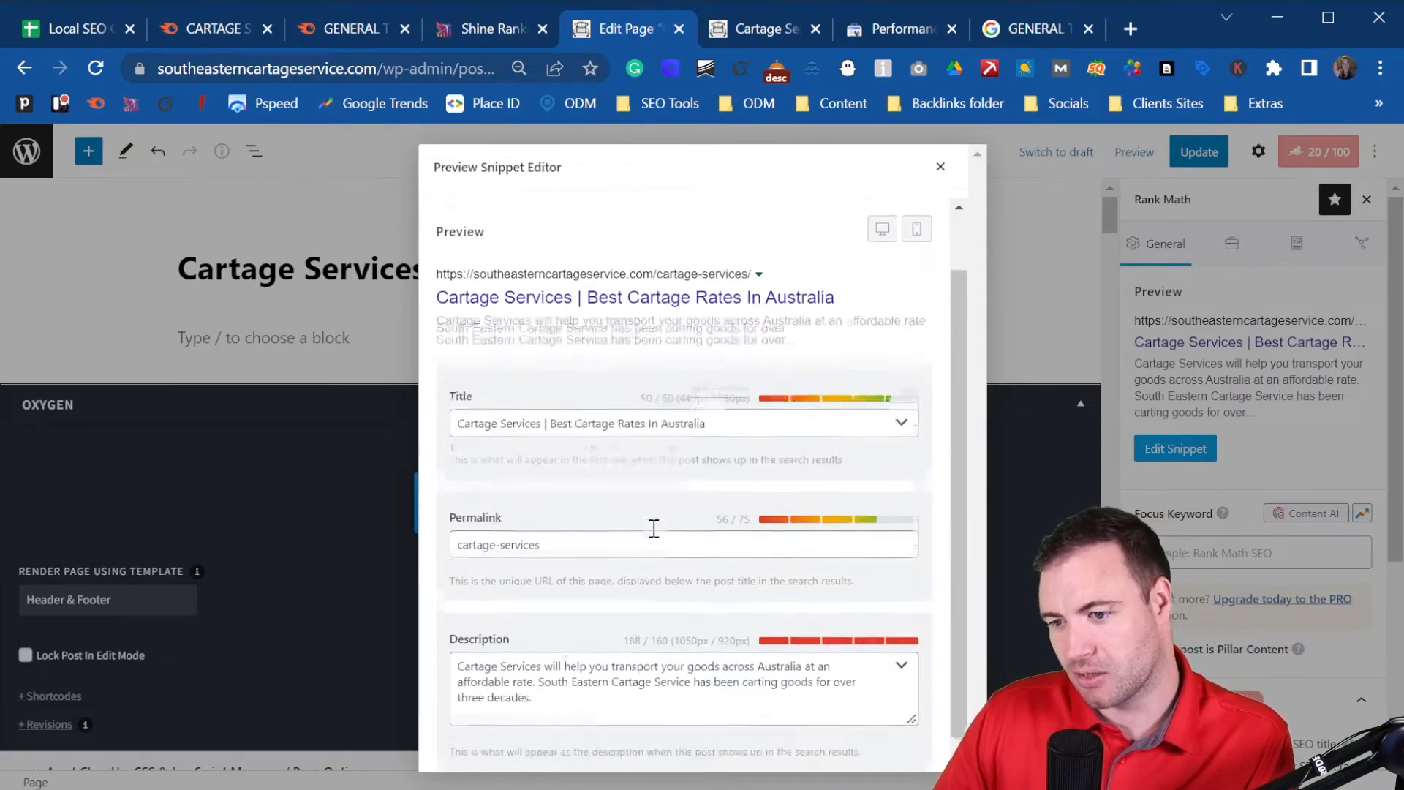
pyautogui.moveTo(546, 678); pyautogui.dragTo(433, 639)
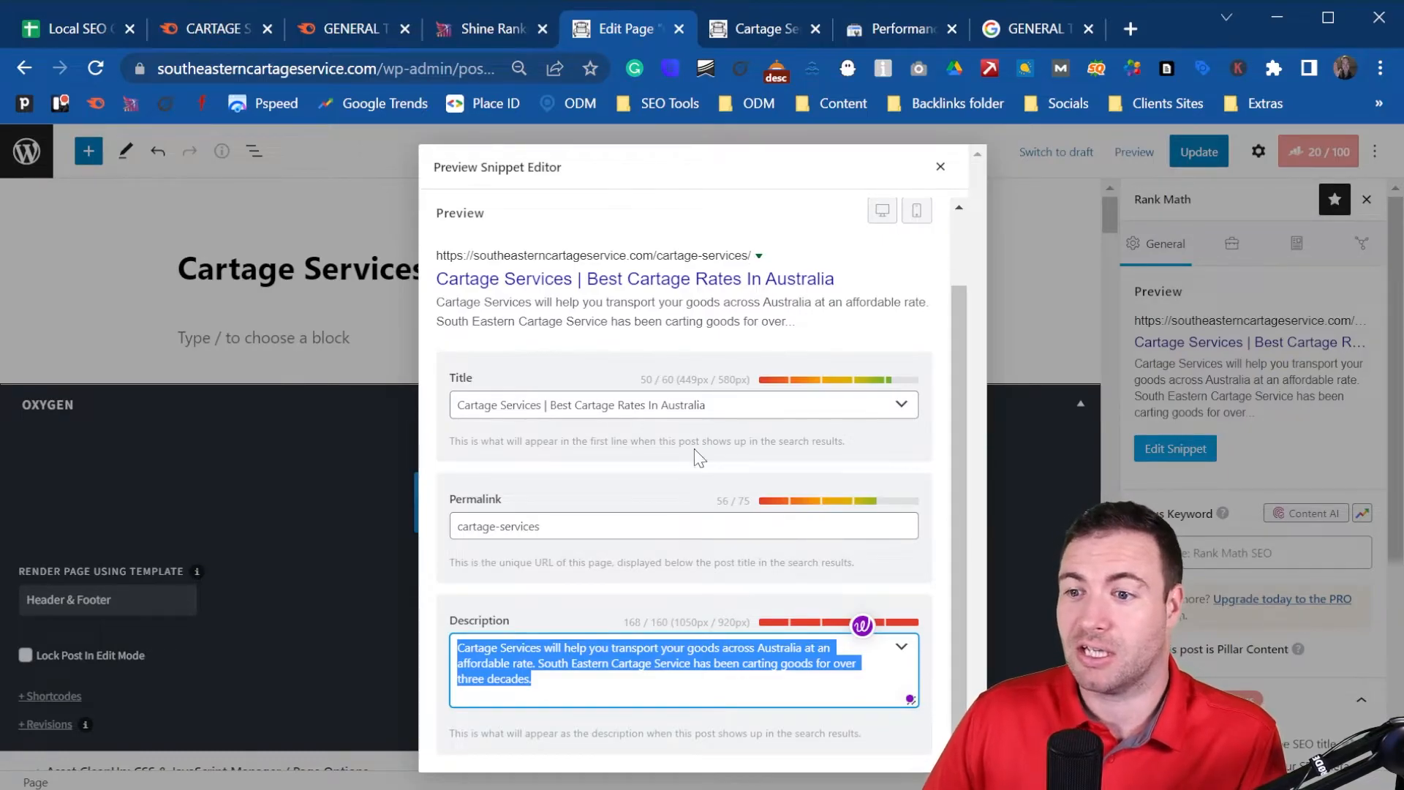
pyautogui.scroll(2, 642, 320)
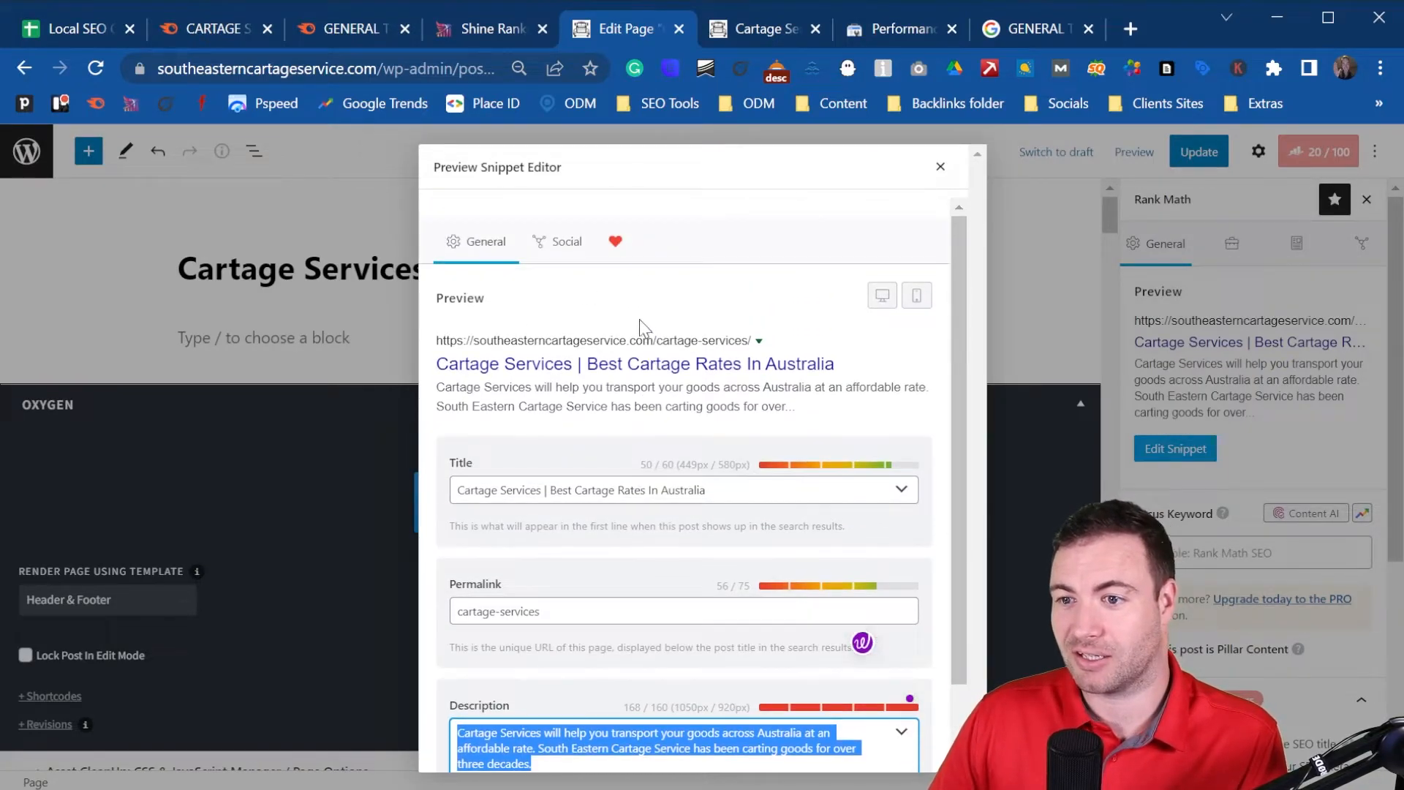
pyautogui.click(565, 240)
pyautogui.scroll(-5, 573, 607)
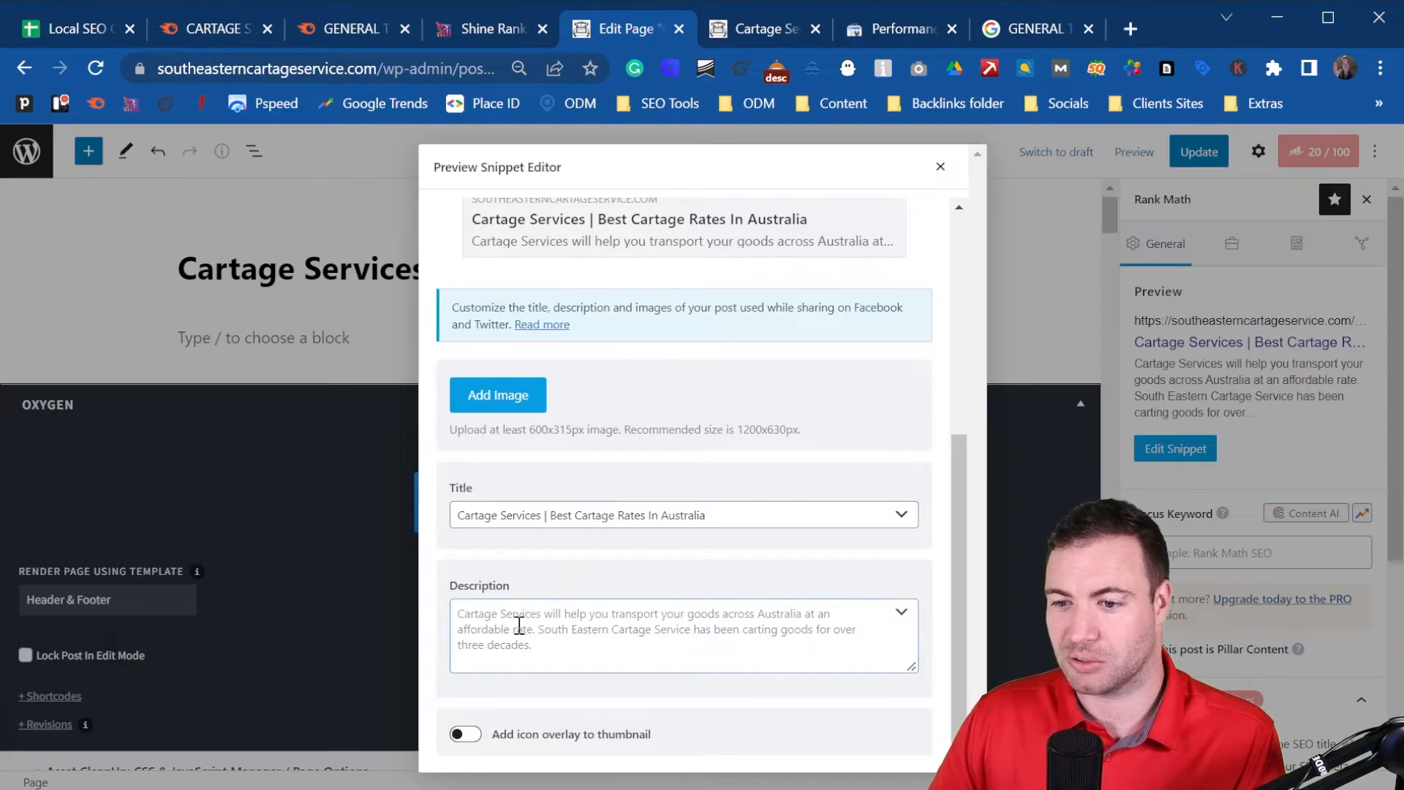
pyautogui.click(548, 638)
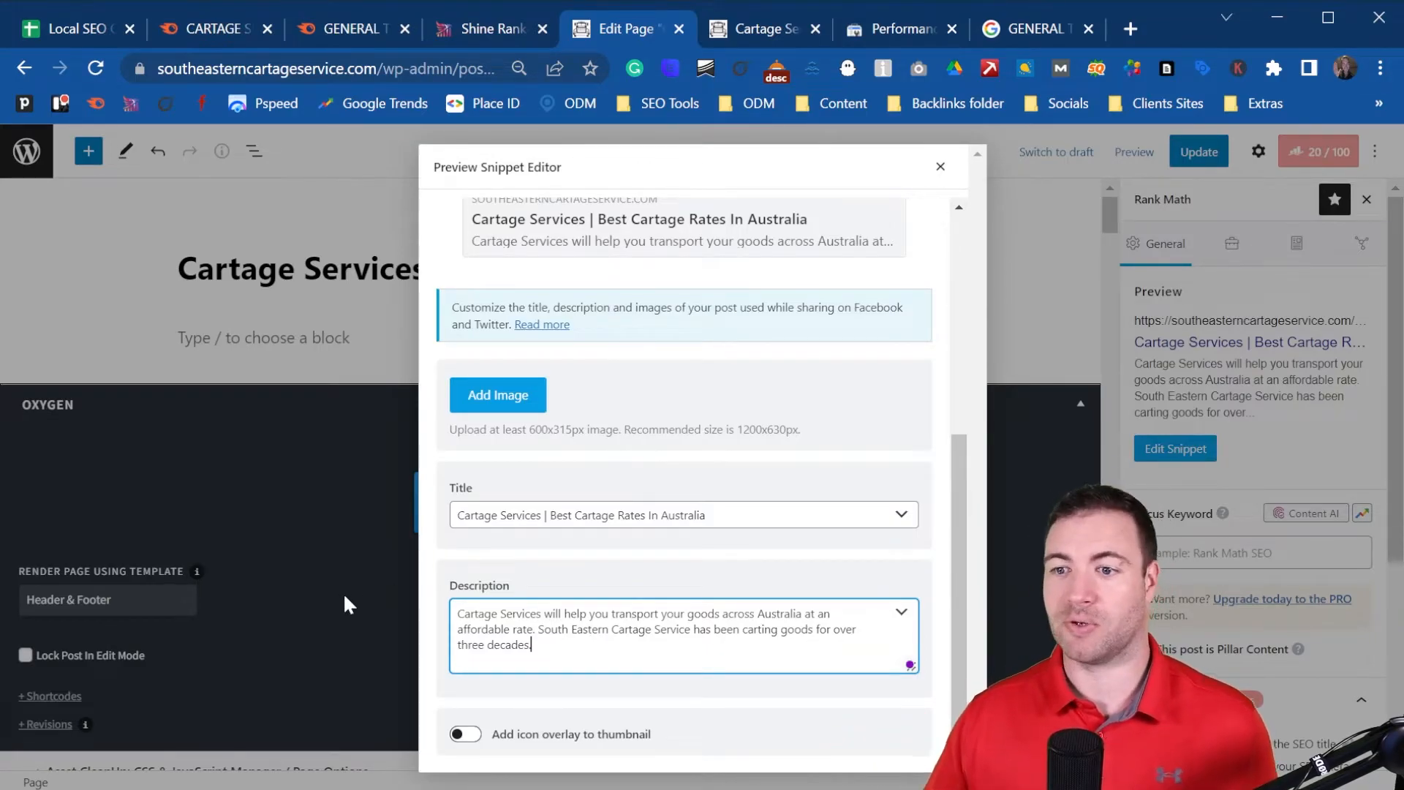
# - Add home-hero.jpg from the media library as the Facebook sharing image, check its preview and close the snippet editor
pyautogui.click(515, 398)
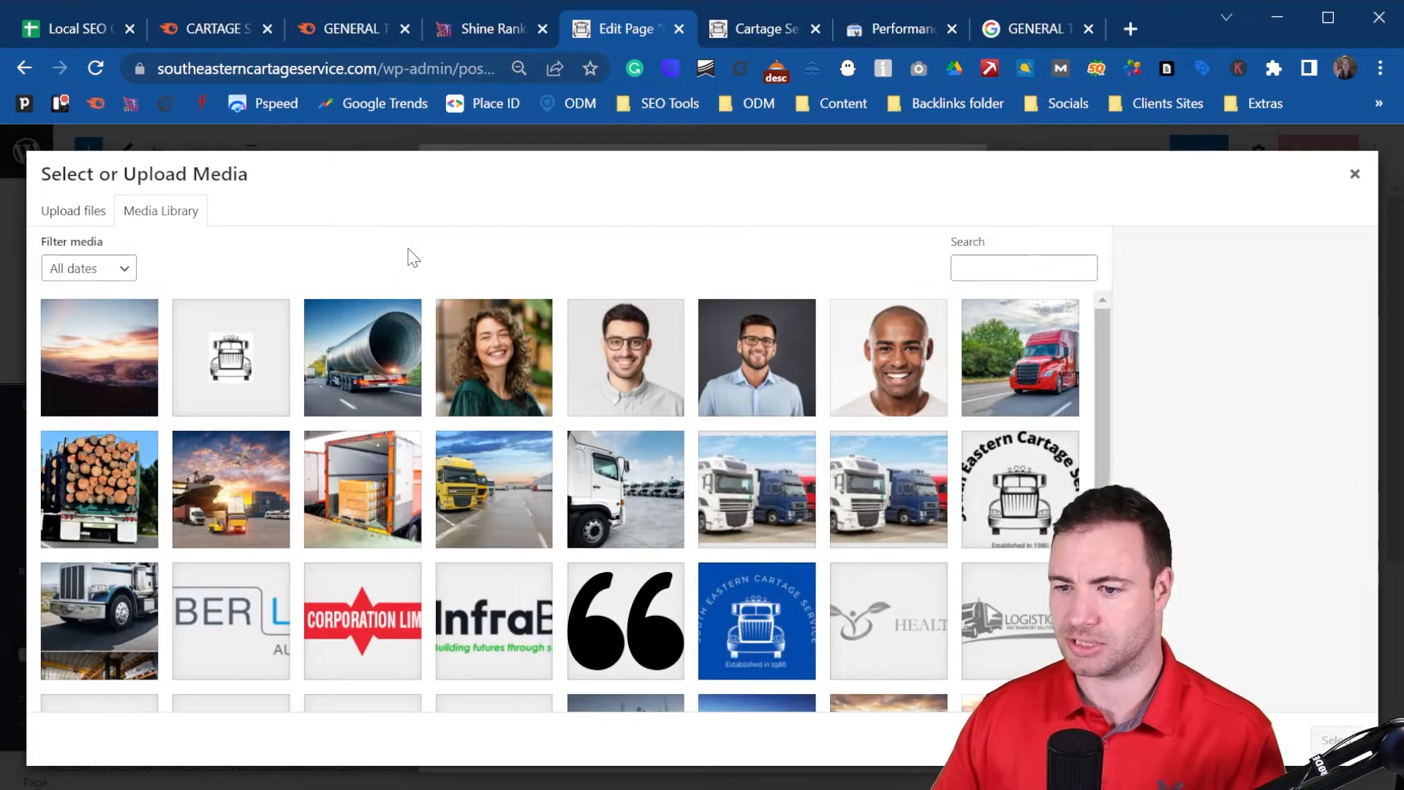
pyautogui.scroll(-2, 1024, 395)
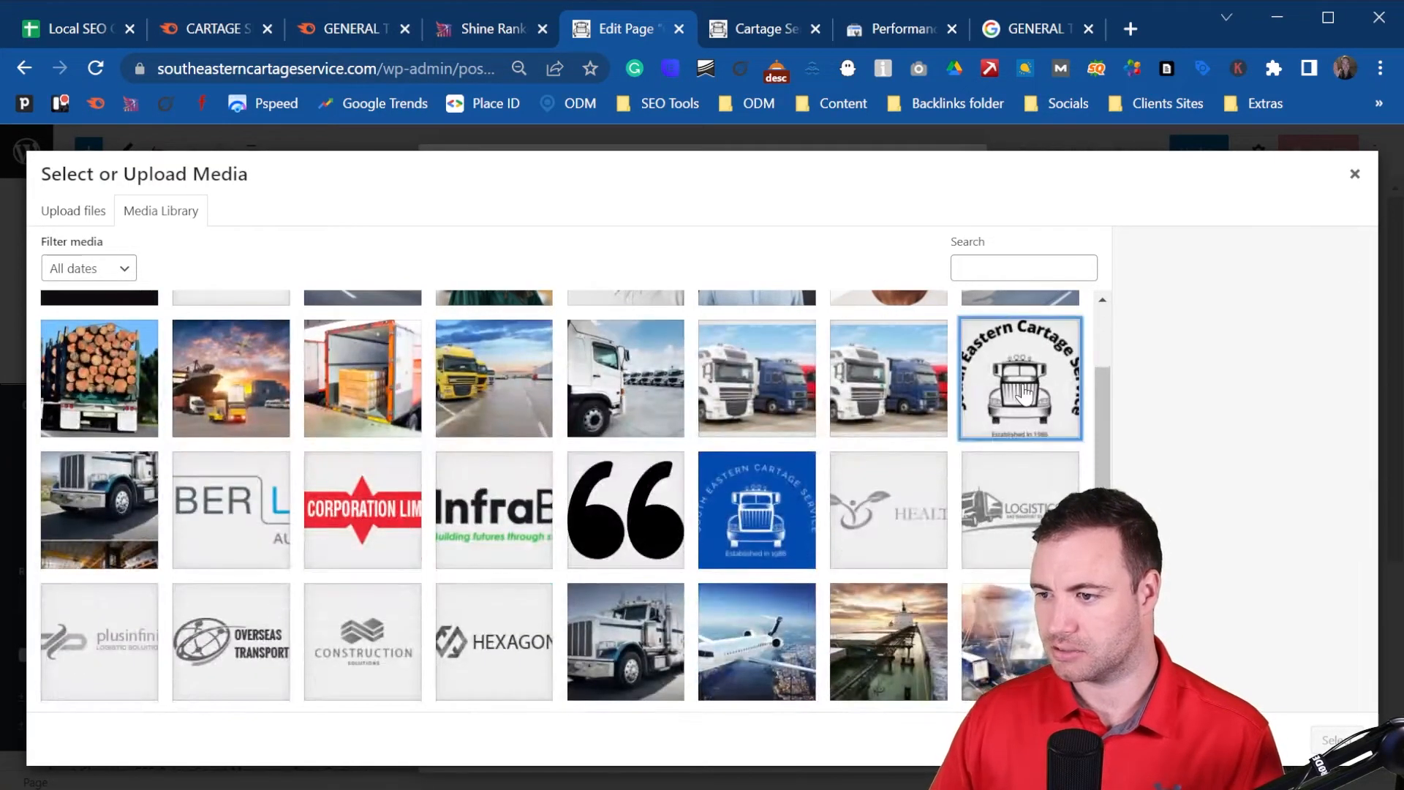
pyautogui.click(1024, 395)
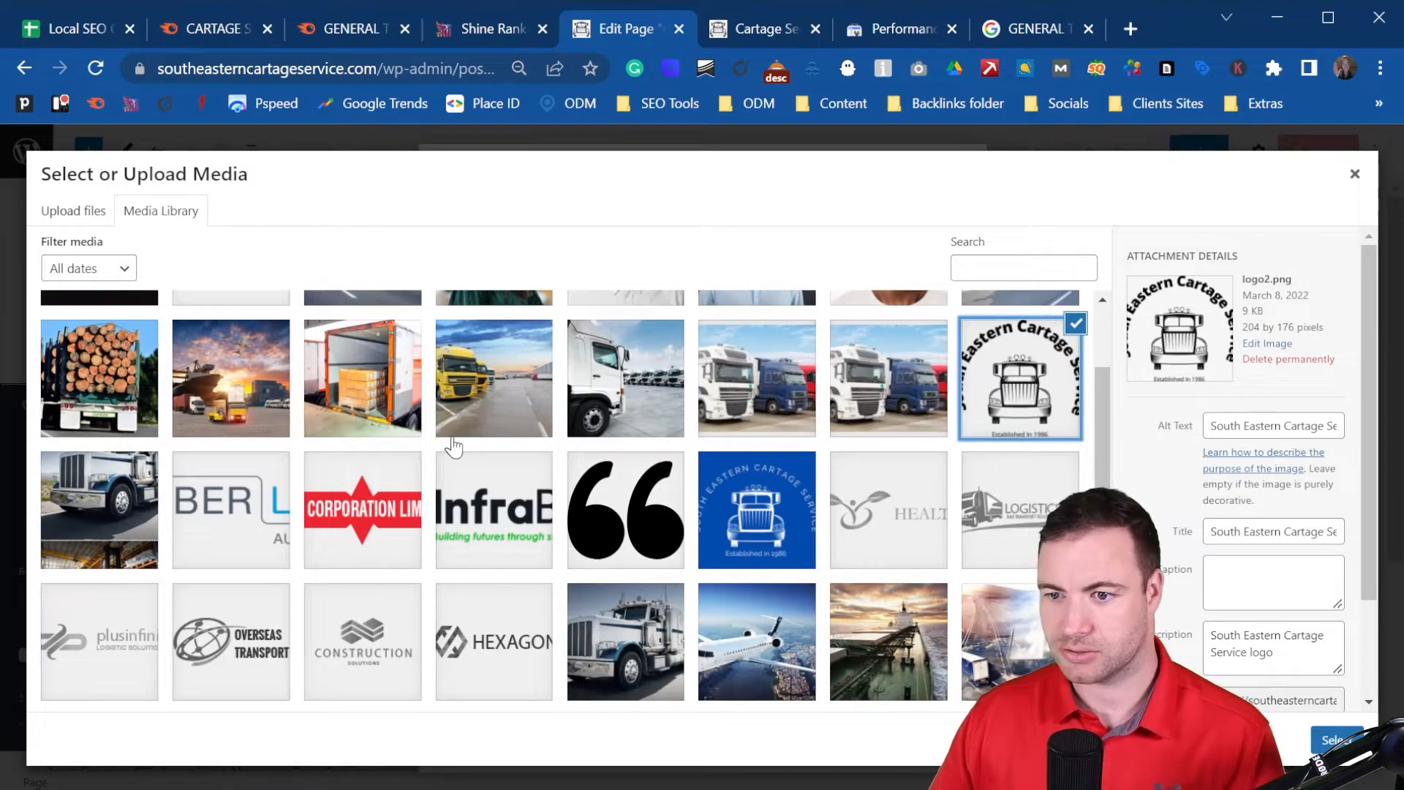
pyautogui.scroll(2, 559, 471)
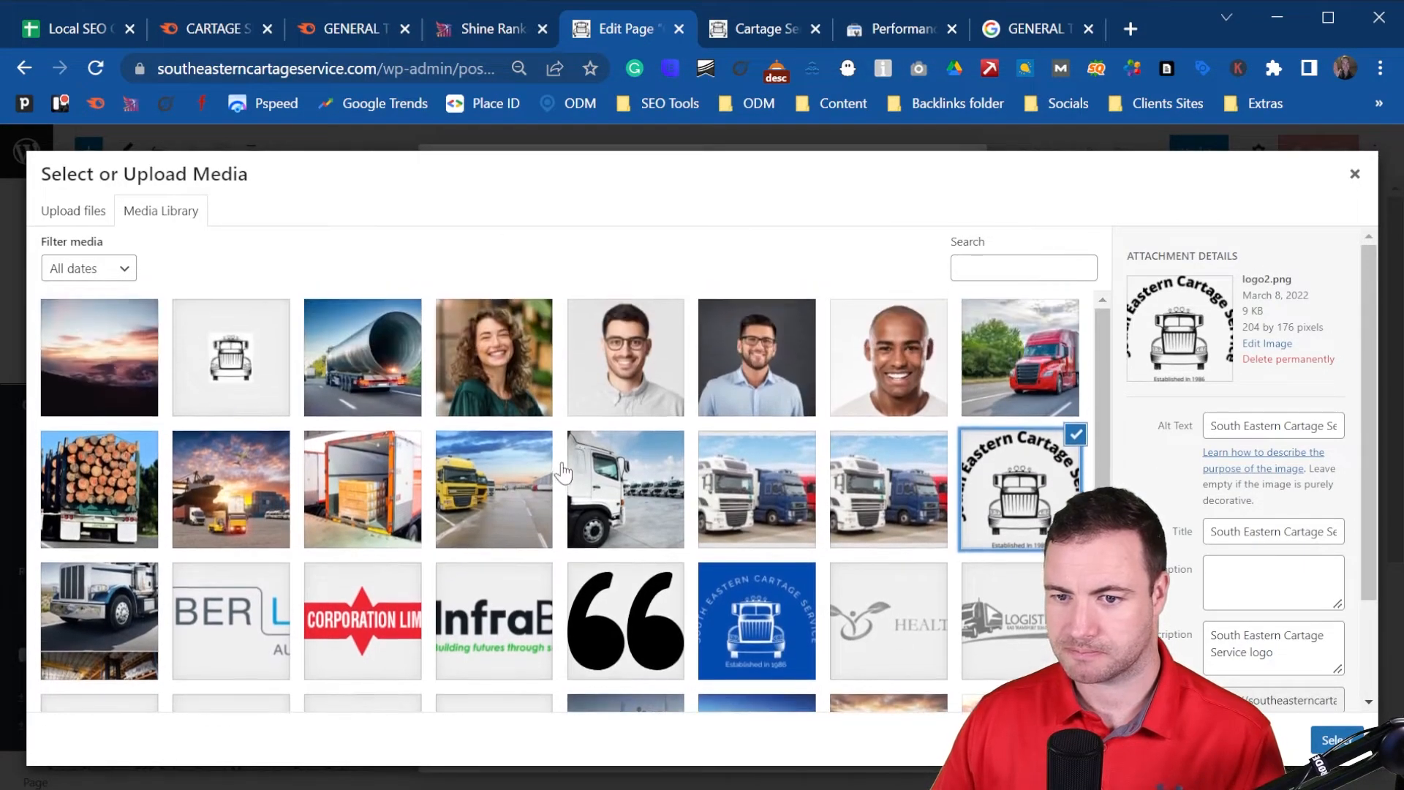
pyautogui.scroll(-4, 443, 490)
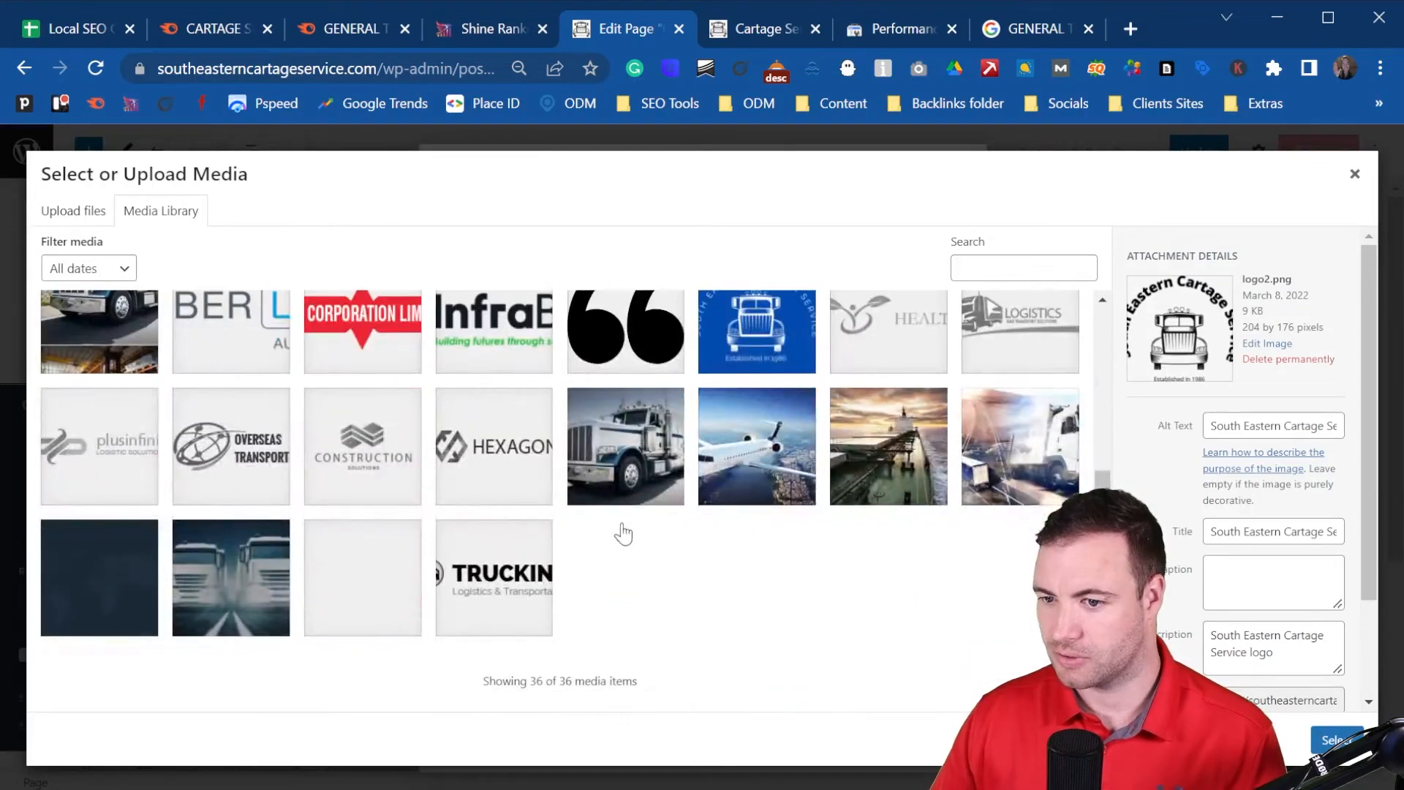
pyautogui.scroll(4, 843, 549)
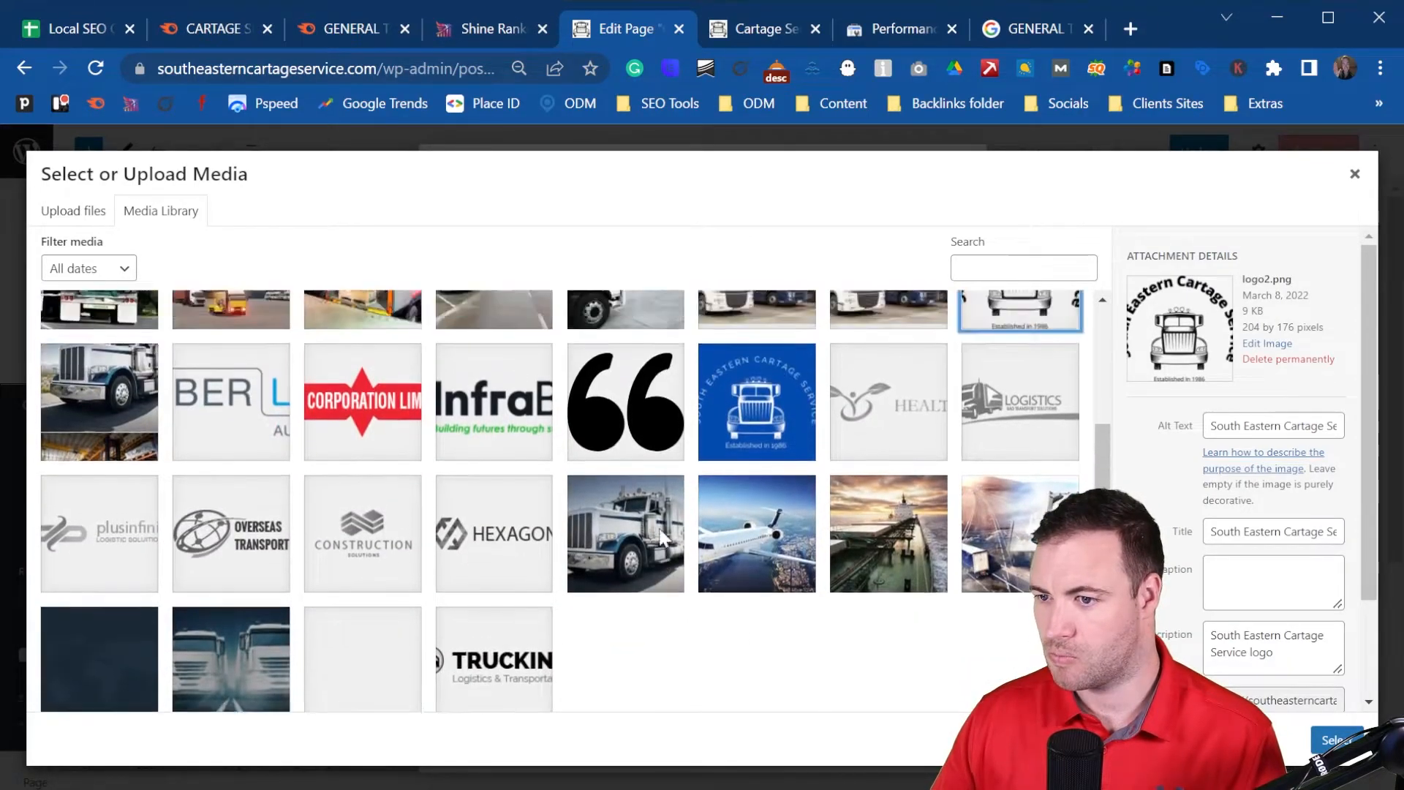
pyautogui.click(891, 482)
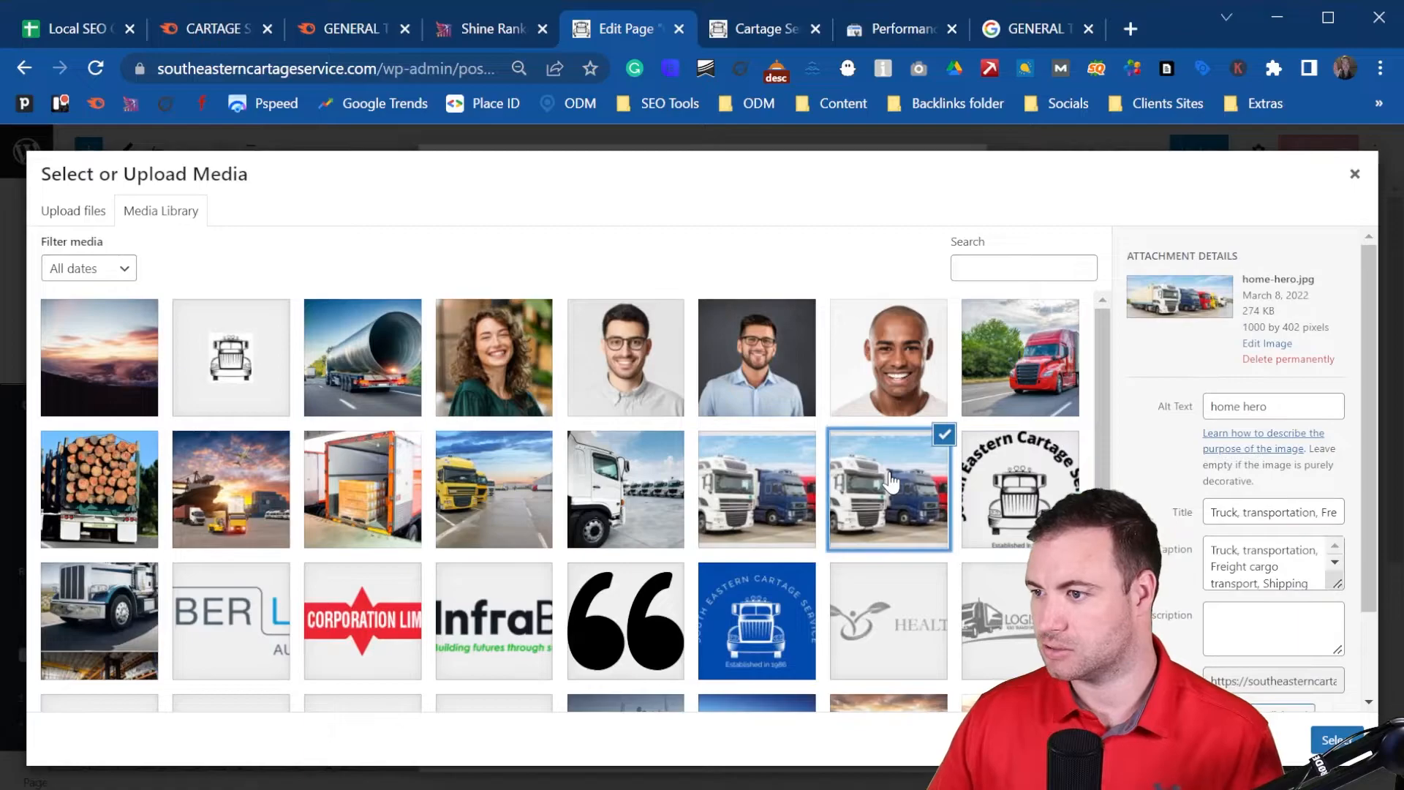
pyautogui.click(1337, 740)
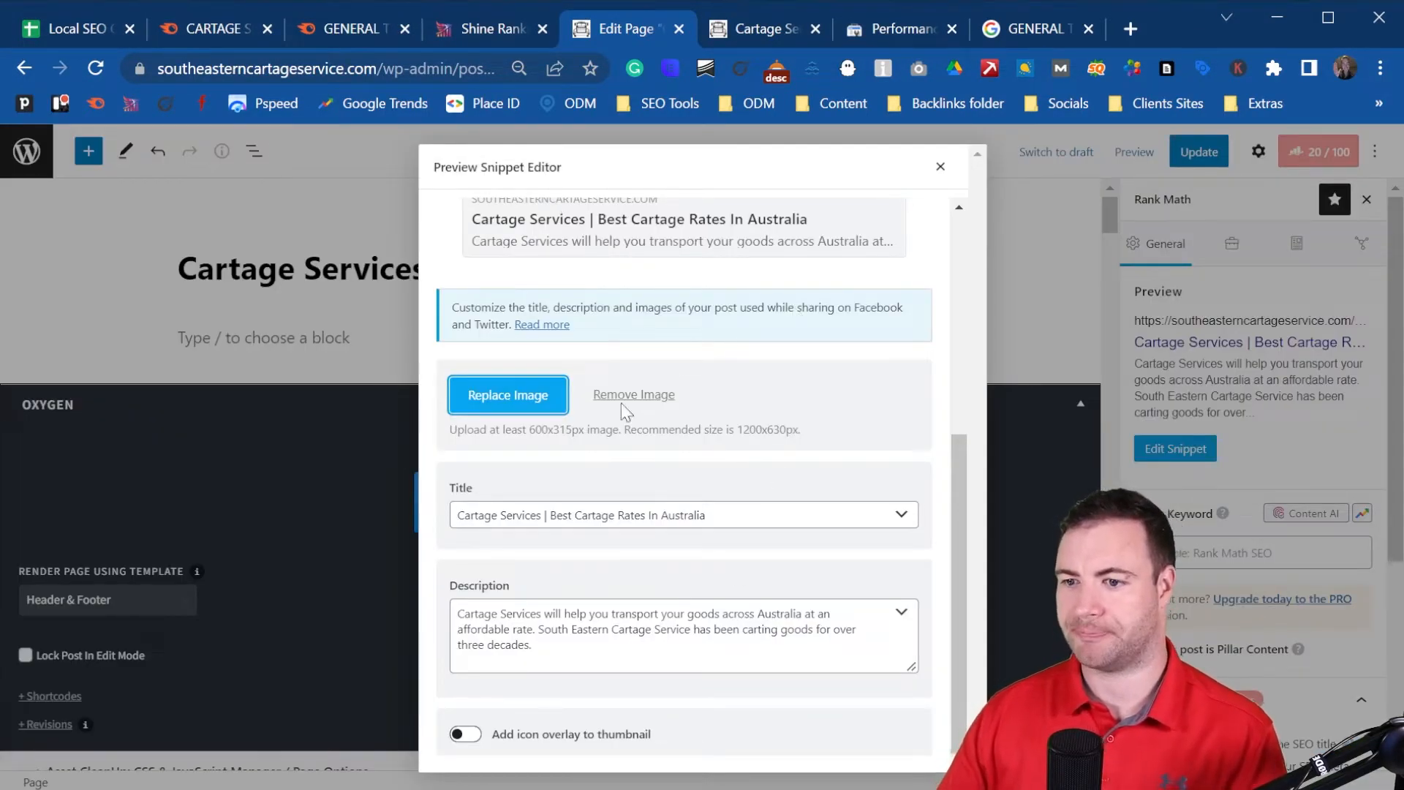
pyautogui.scroll(5, 801, 421)
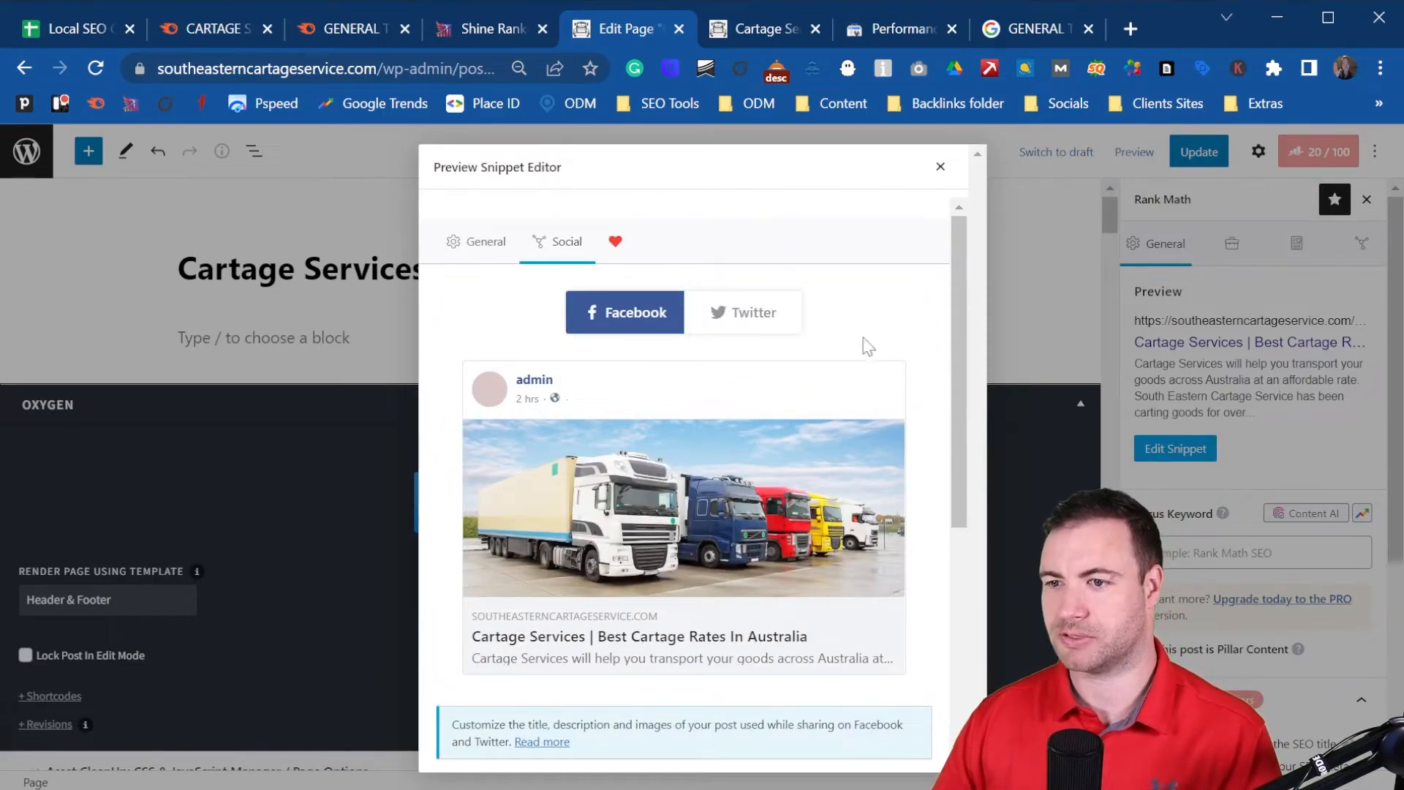
pyautogui.click(942, 168)
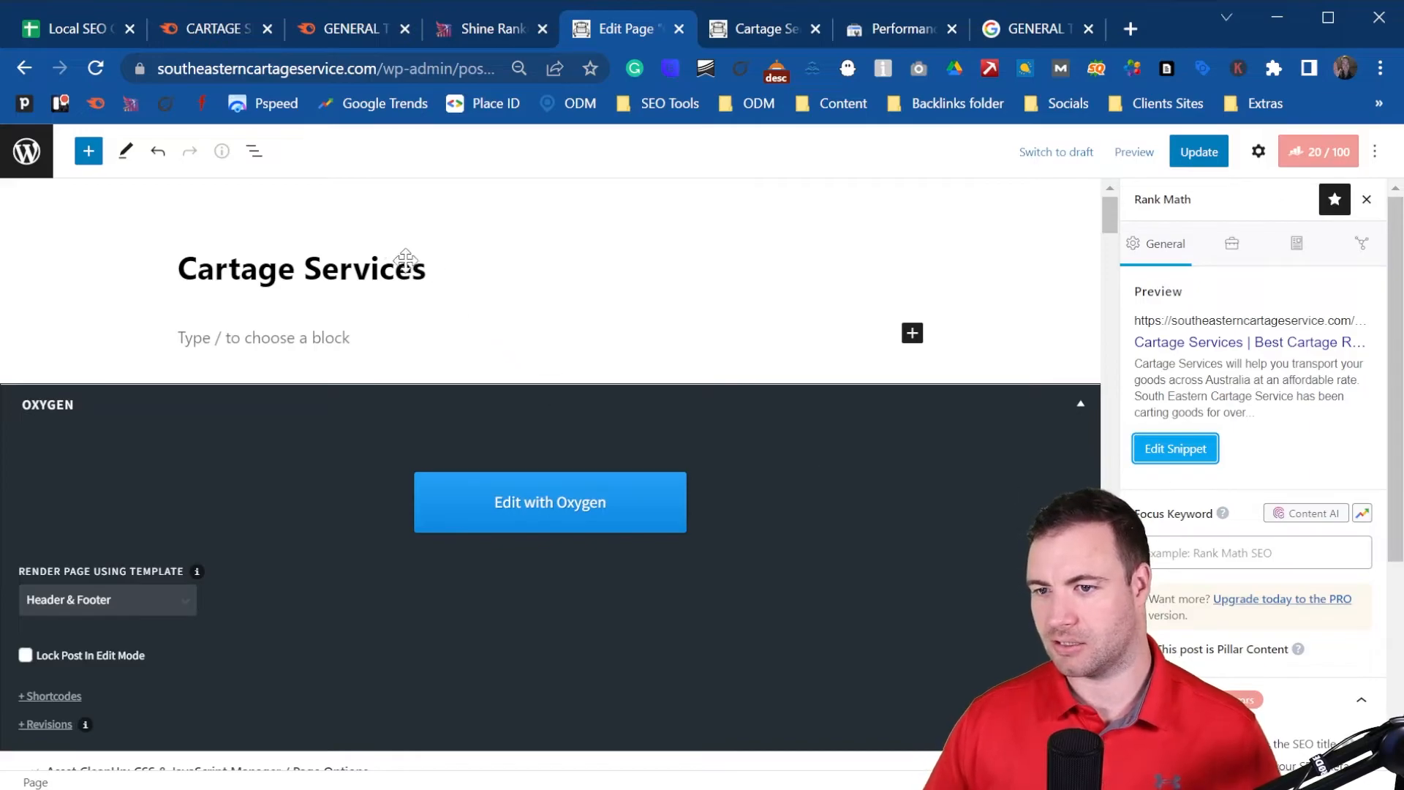
# - Copy the page title "Cartage Services" into Rank Math as the focus keyword and update the page
pyautogui.click(432, 266)
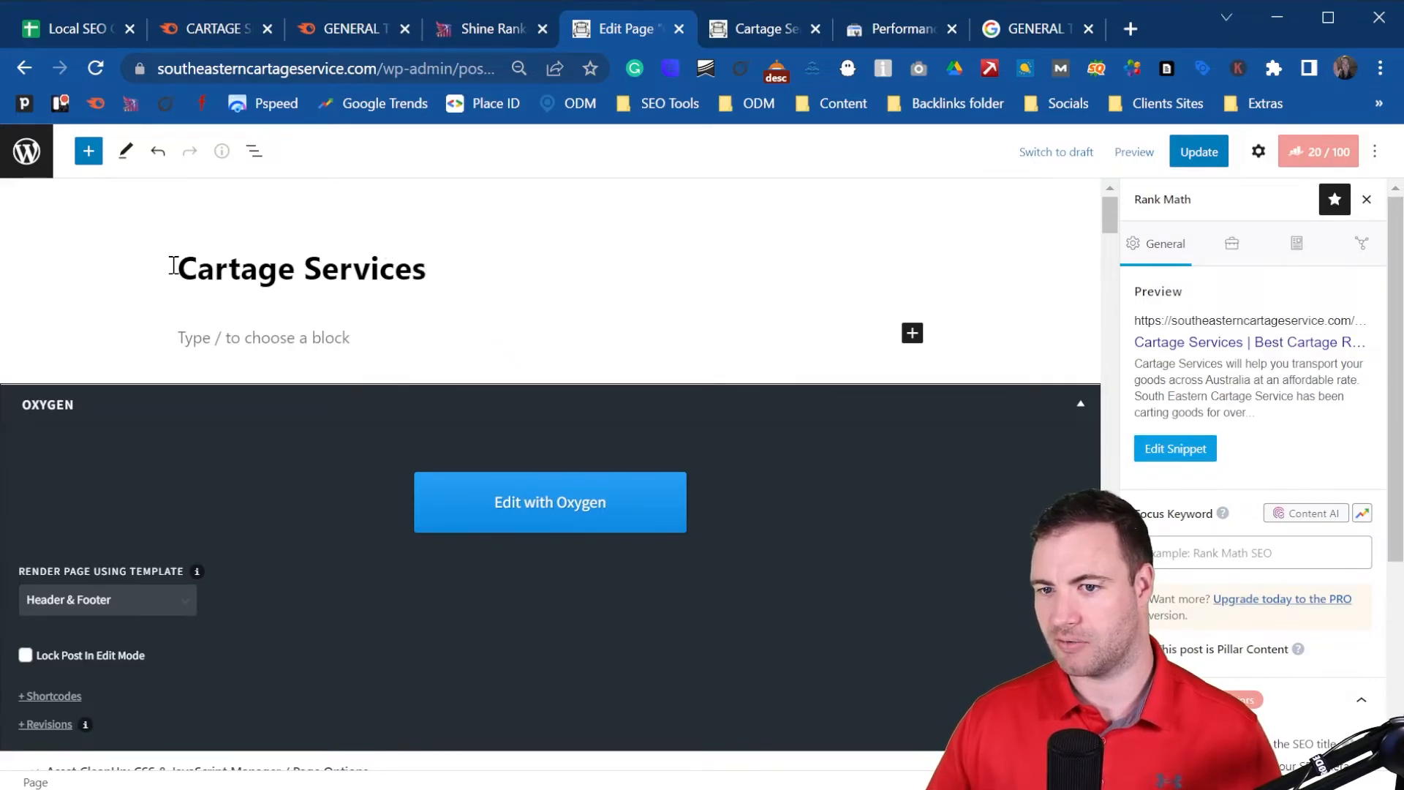
pyautogui.moveTo(175, 267); pyautogui.dragTo(430, 269)
pyautogui.hotkey('ctrl', 'c')
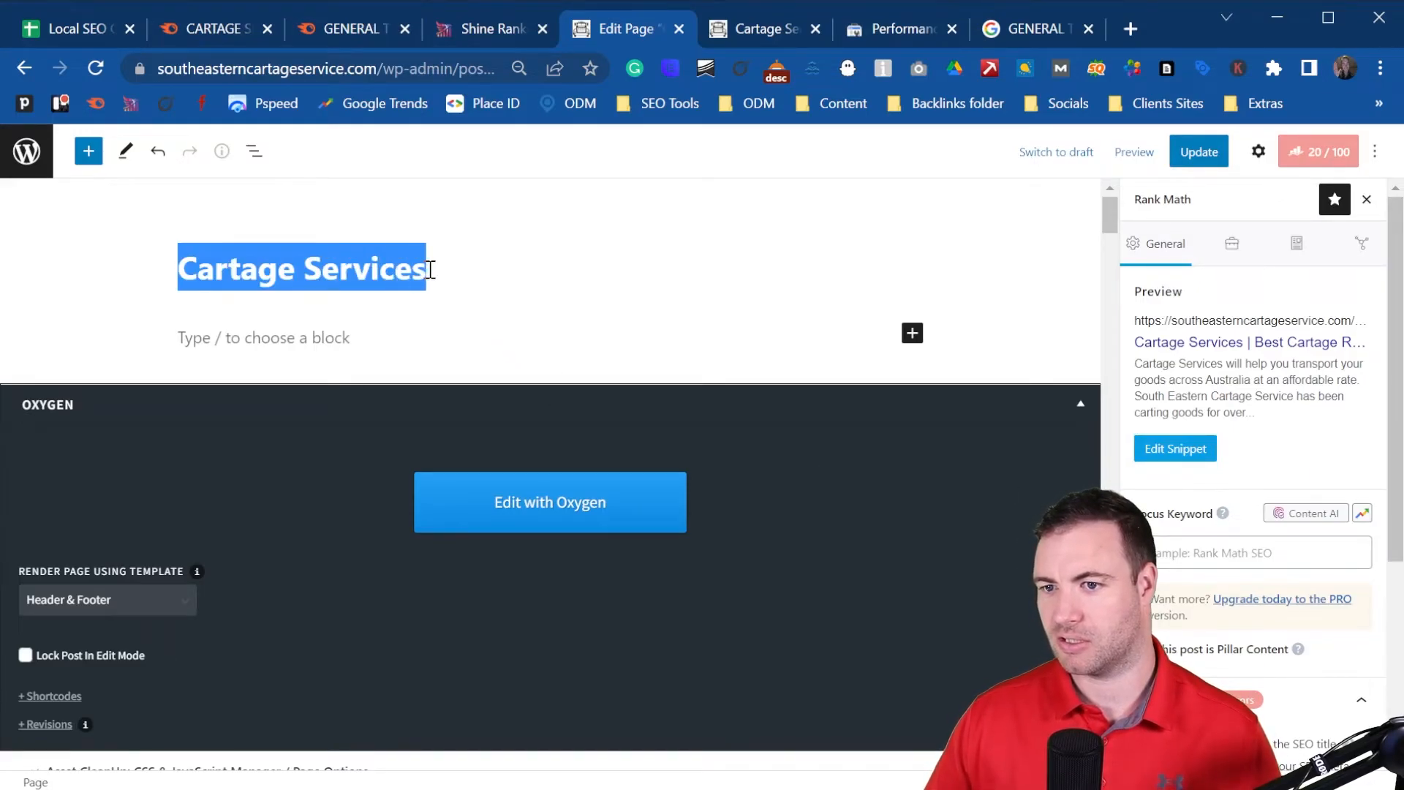
pyautogui.click(1229, 550)
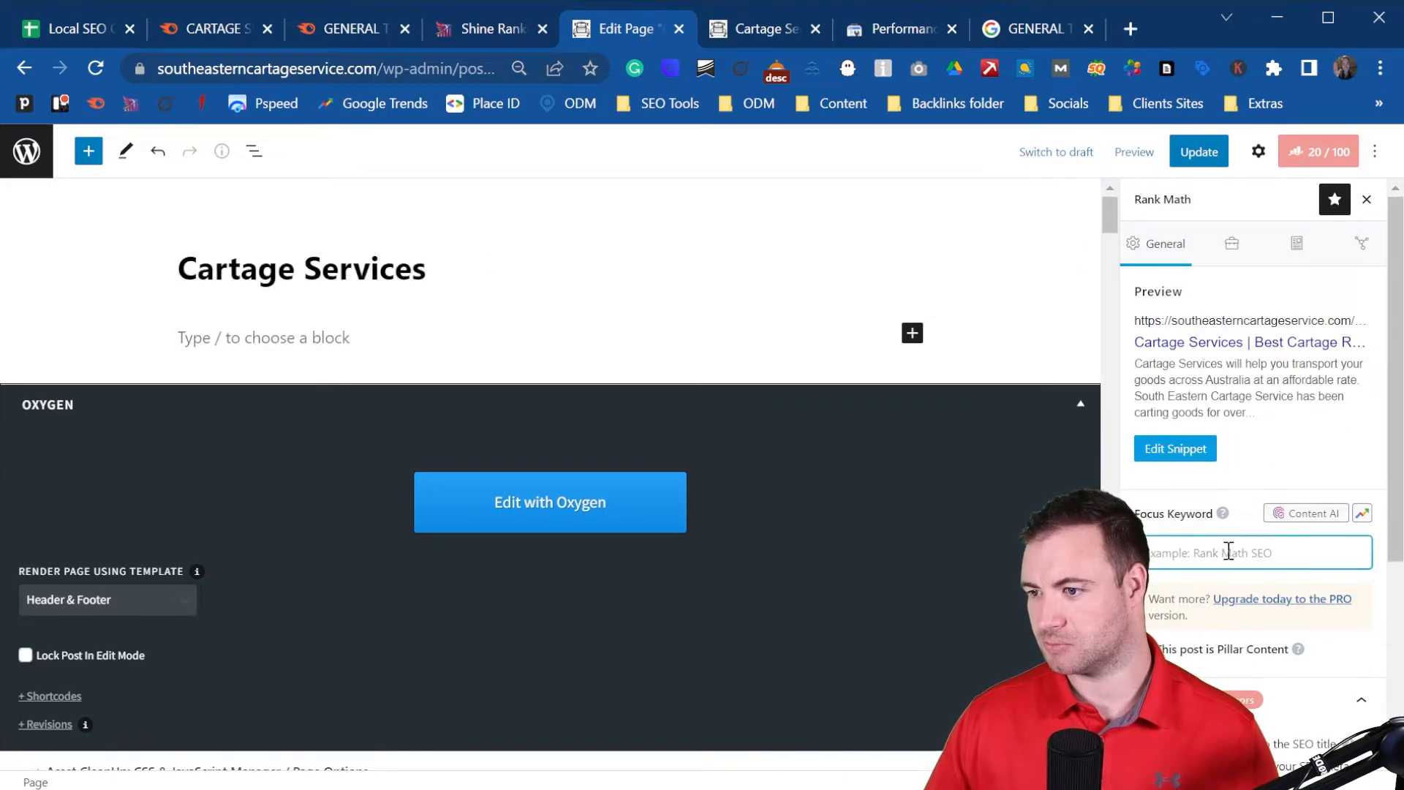
pyautogui.hotkey('ctrl', 'v')
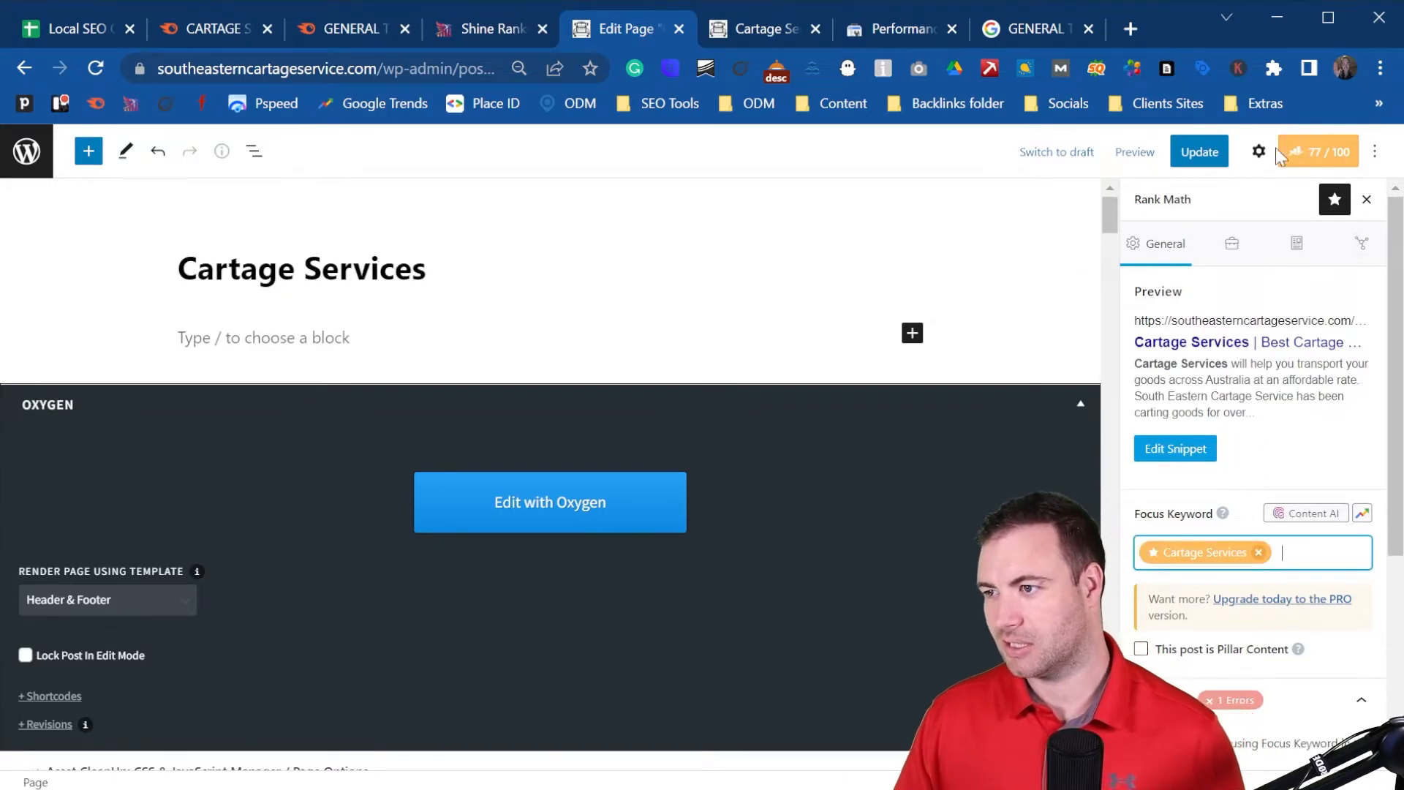
pyautogui.click(1194, 154)
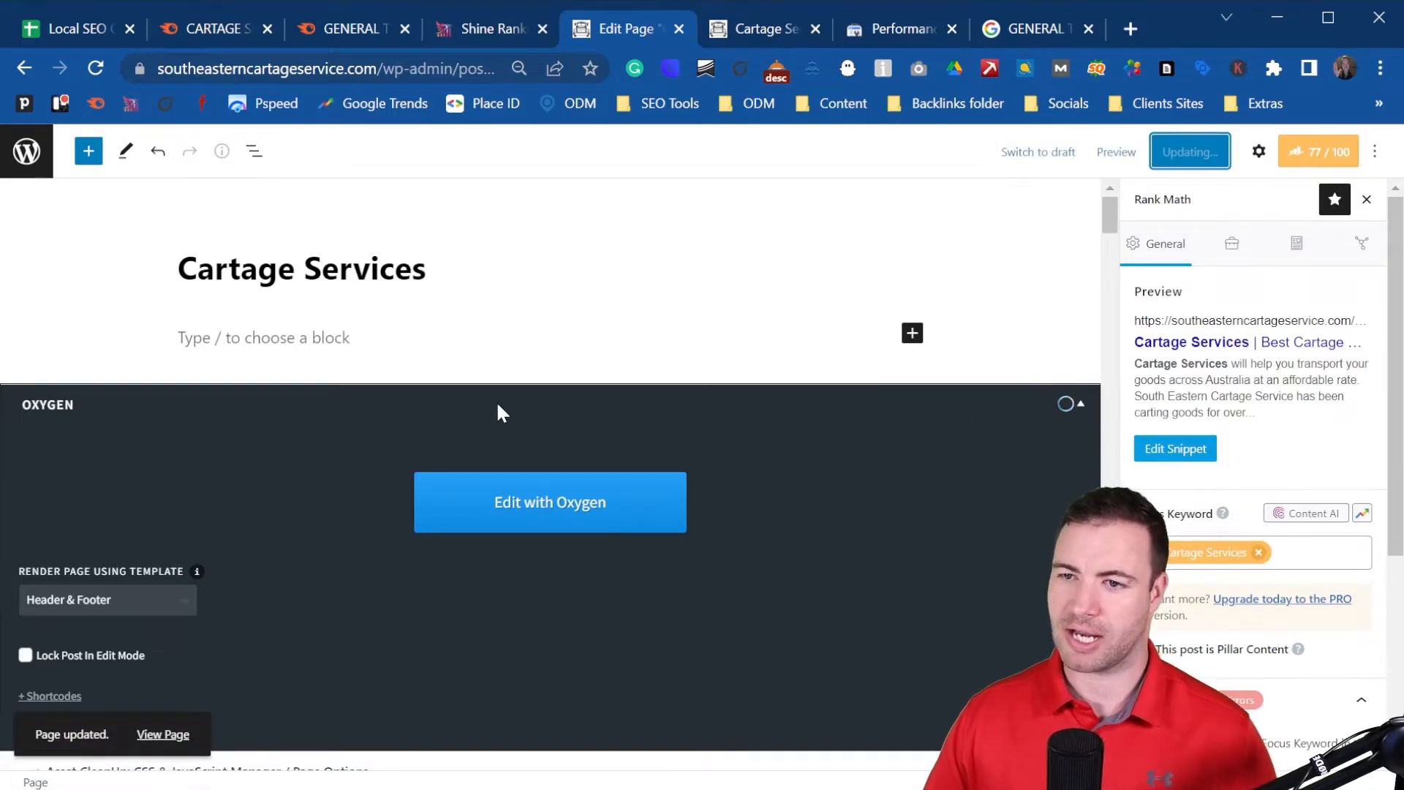
# - Open the live Cartage Services page and reload it to view the updated version
pyautogui.click(753, 28)
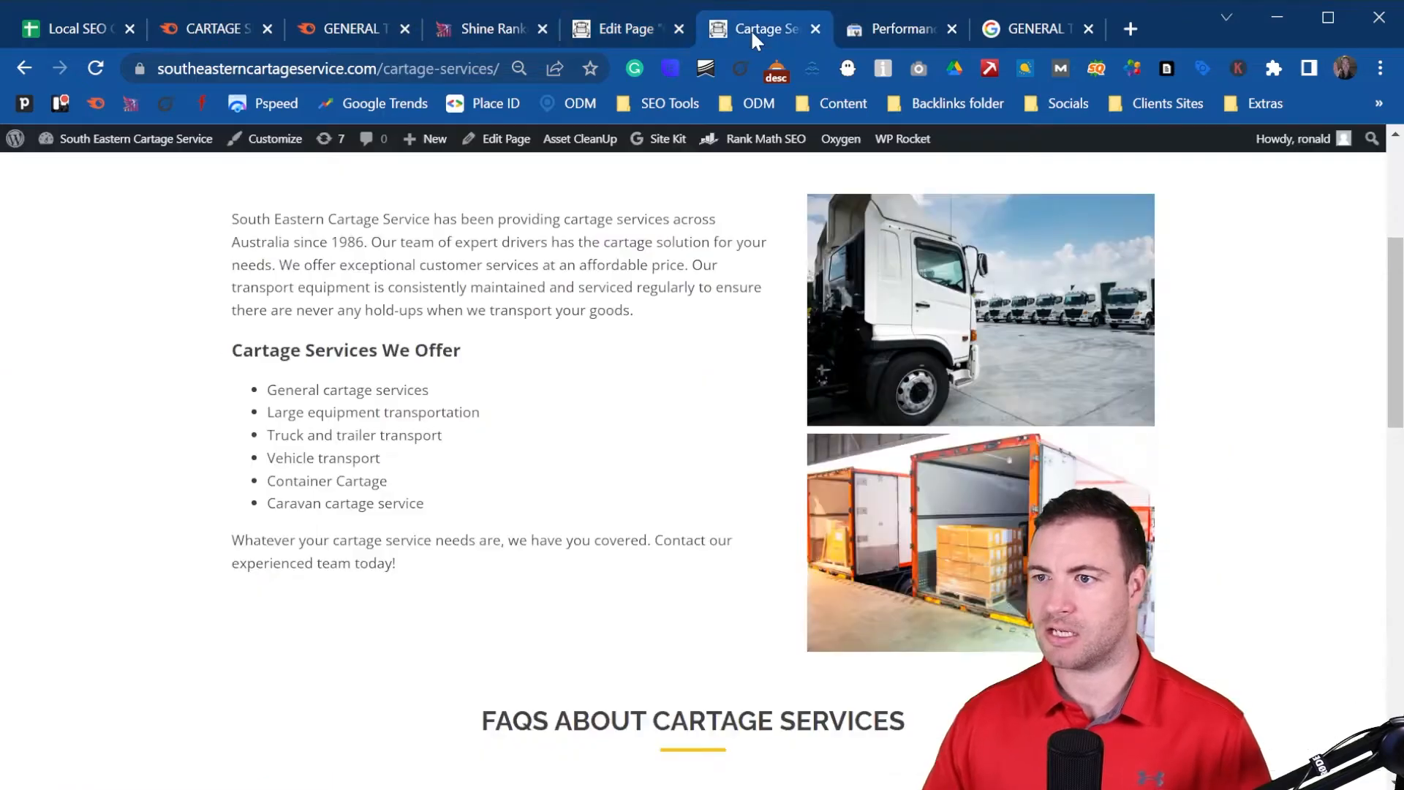
pyautogui.scroll(5, 625, 355)
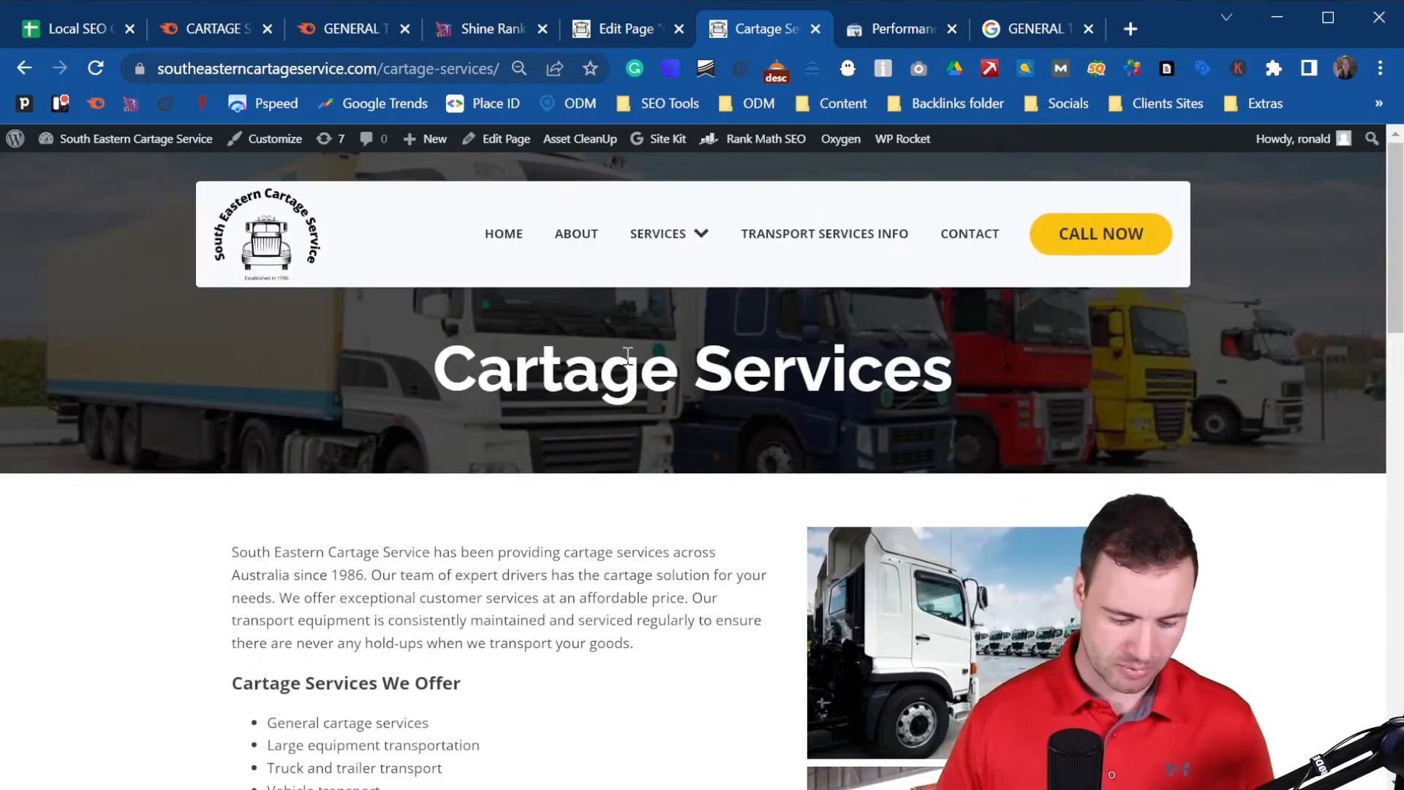
pyautogui.press('F5')
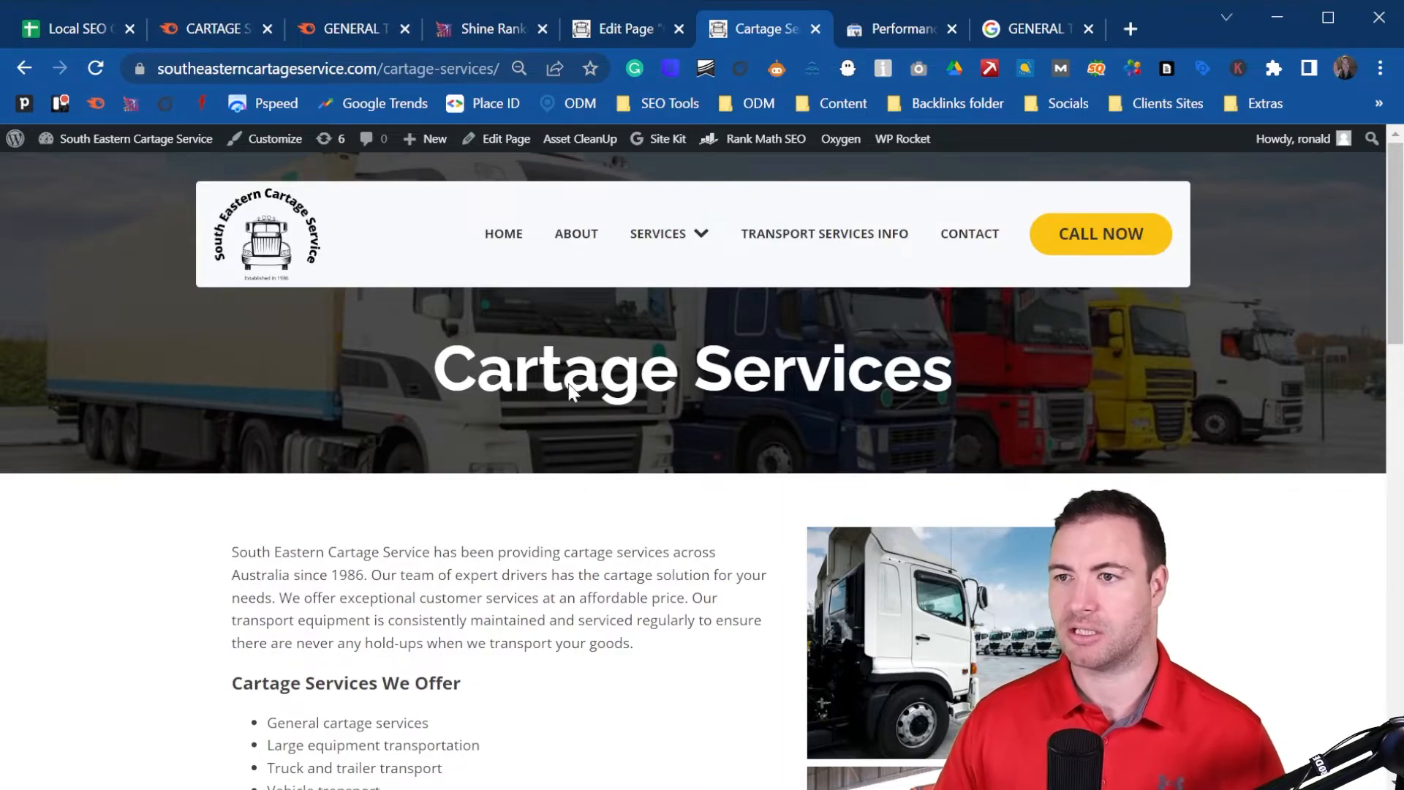
# - Copy the Cartage Services page URL, inspect it in Google Search Console and request indexing for it
pyautogui.click(329, 67)
pyautogui.hotkey('ctrl', 'c')
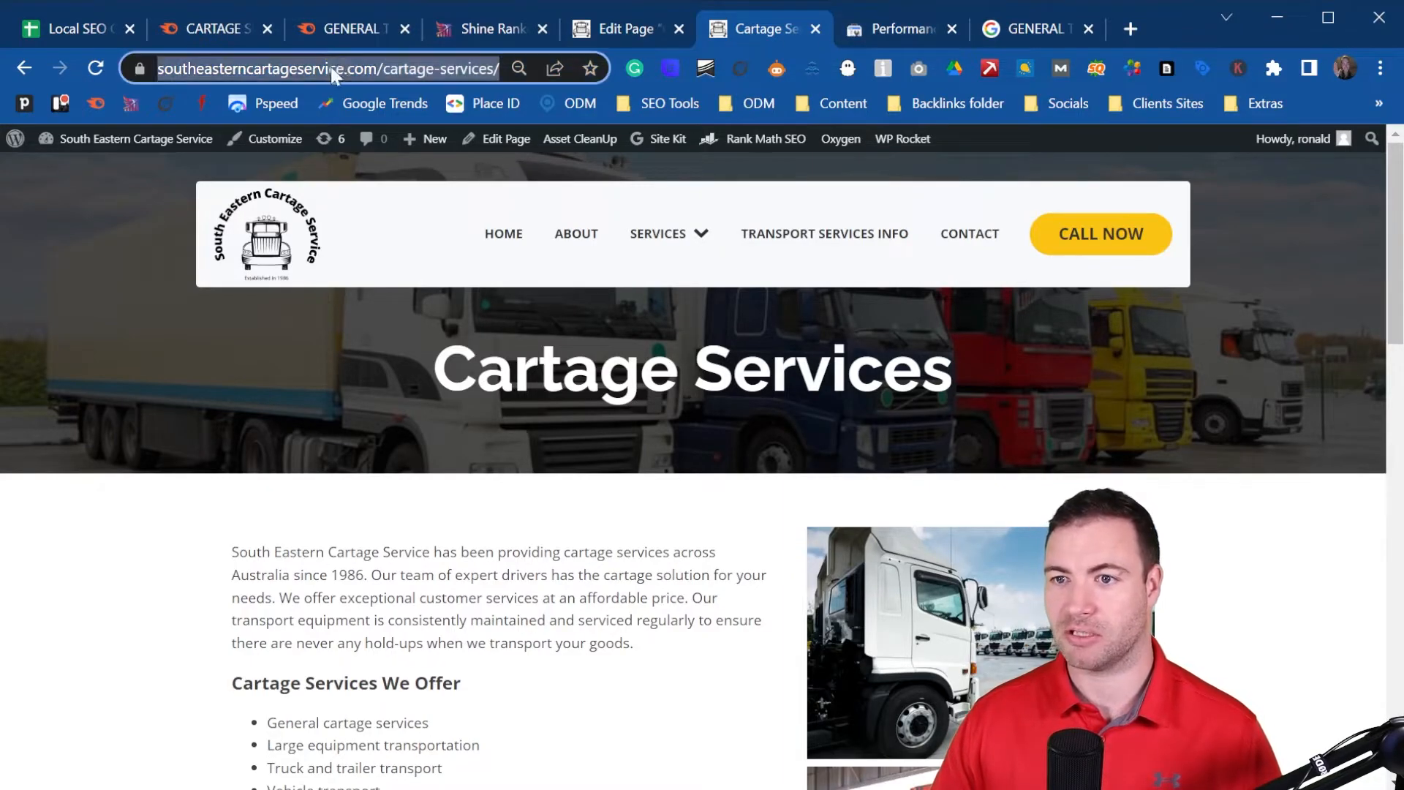
pyautogui.click(904, 16)
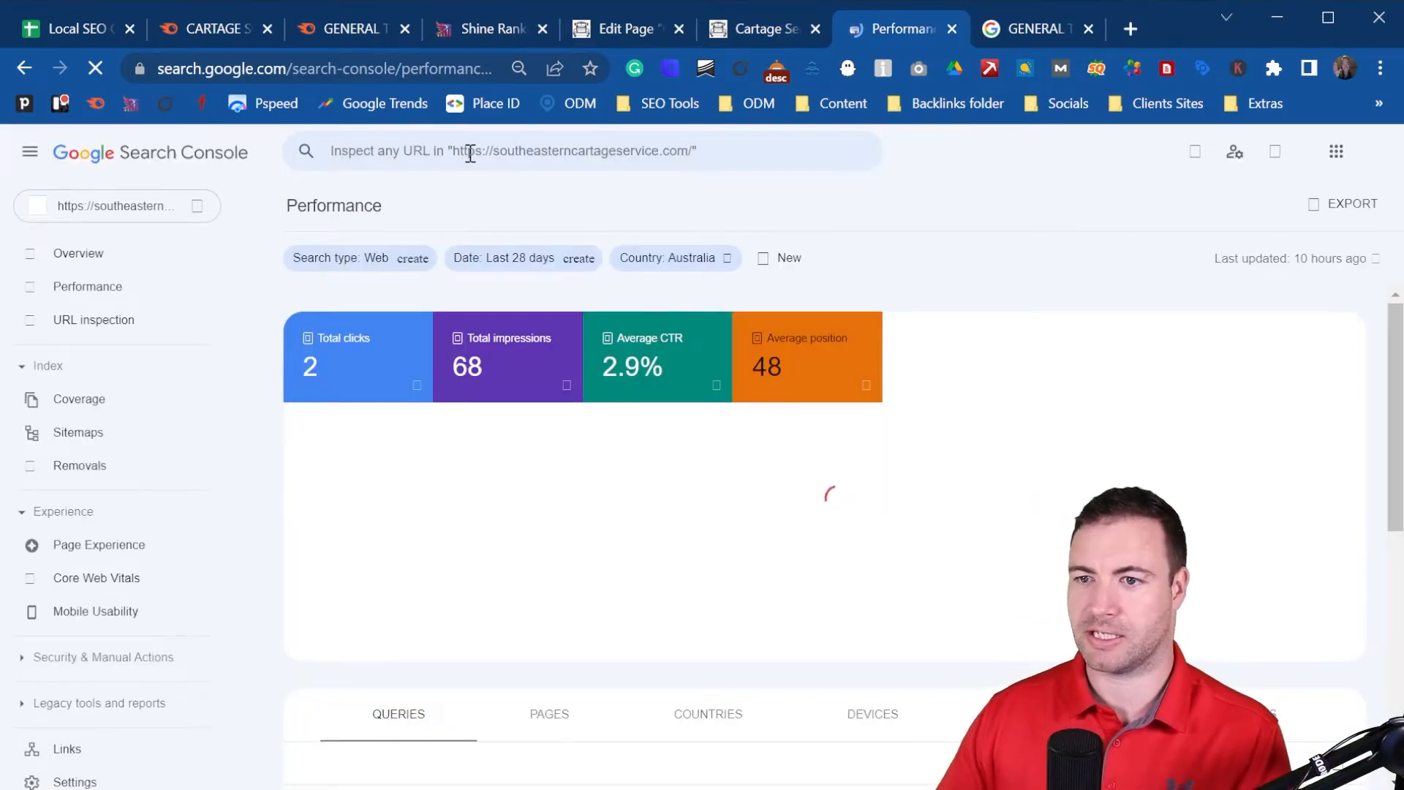
pyautogui.click(470, 150)
pyautogui.hotkey('ctrl', 'v')
pyautogui.press('Return')
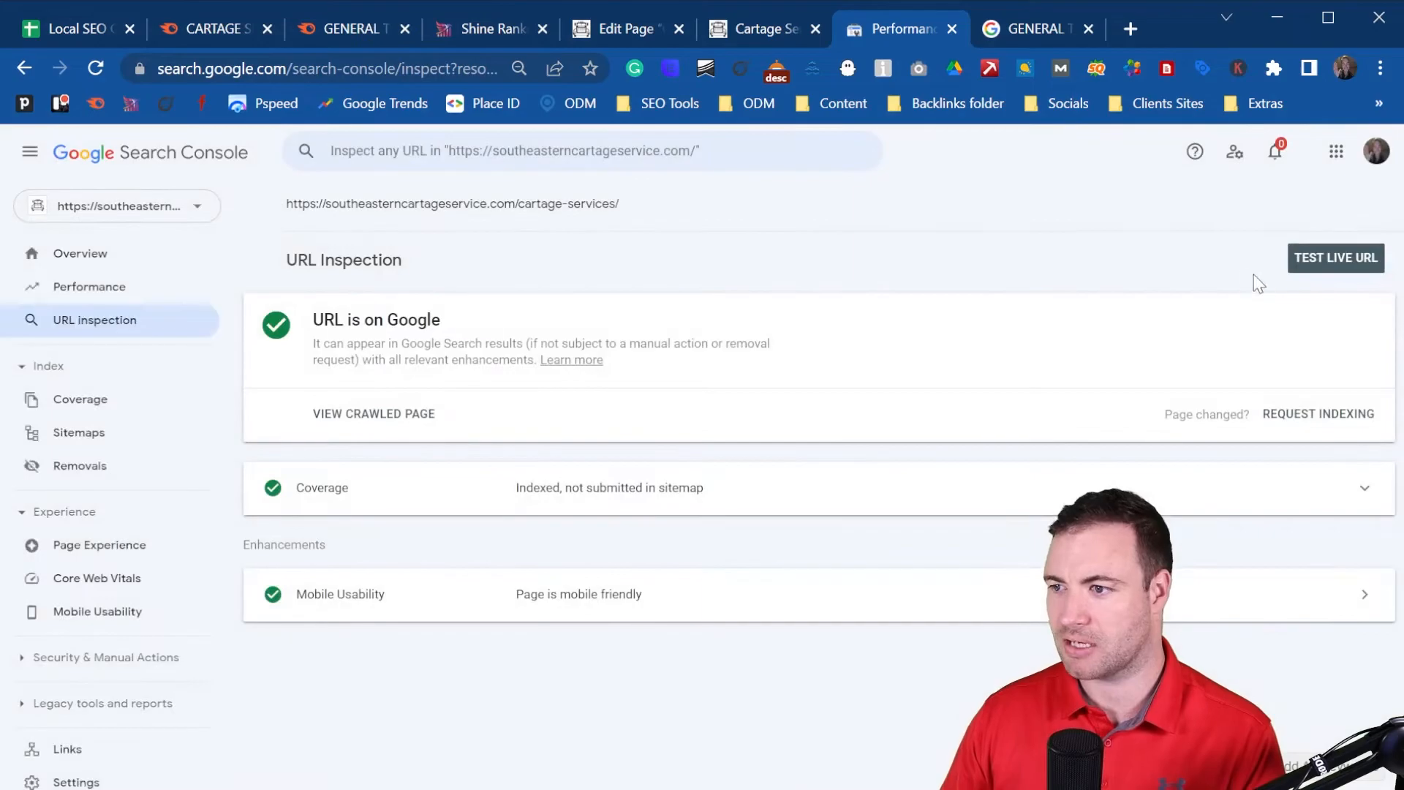
pyautogui.click(1320, 414)
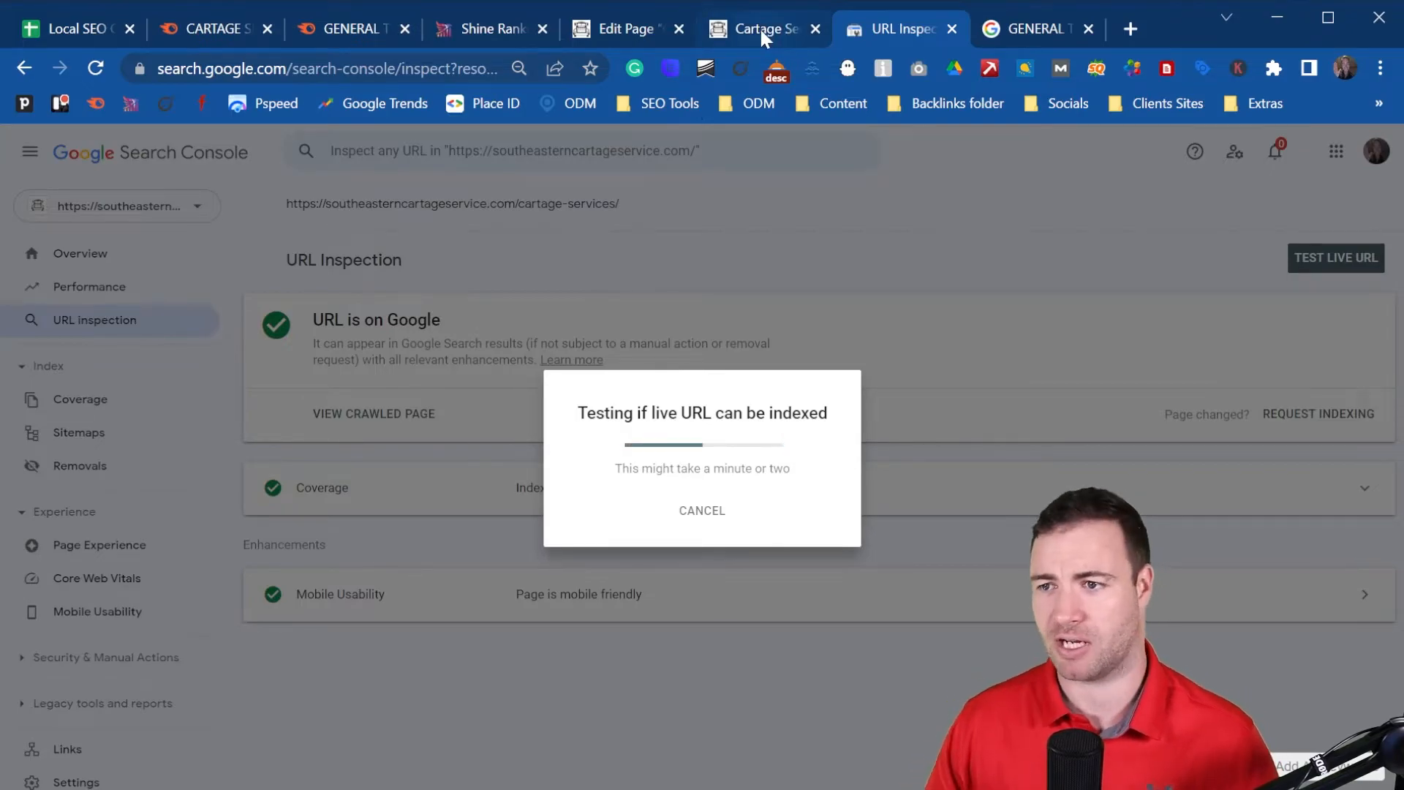
# - Open PageOptimizer Pro and start a new page in the southeasterncartageservice.com project with the custom setup
pyautogui.hotkey('ctrl', 'shift', 'Tab')
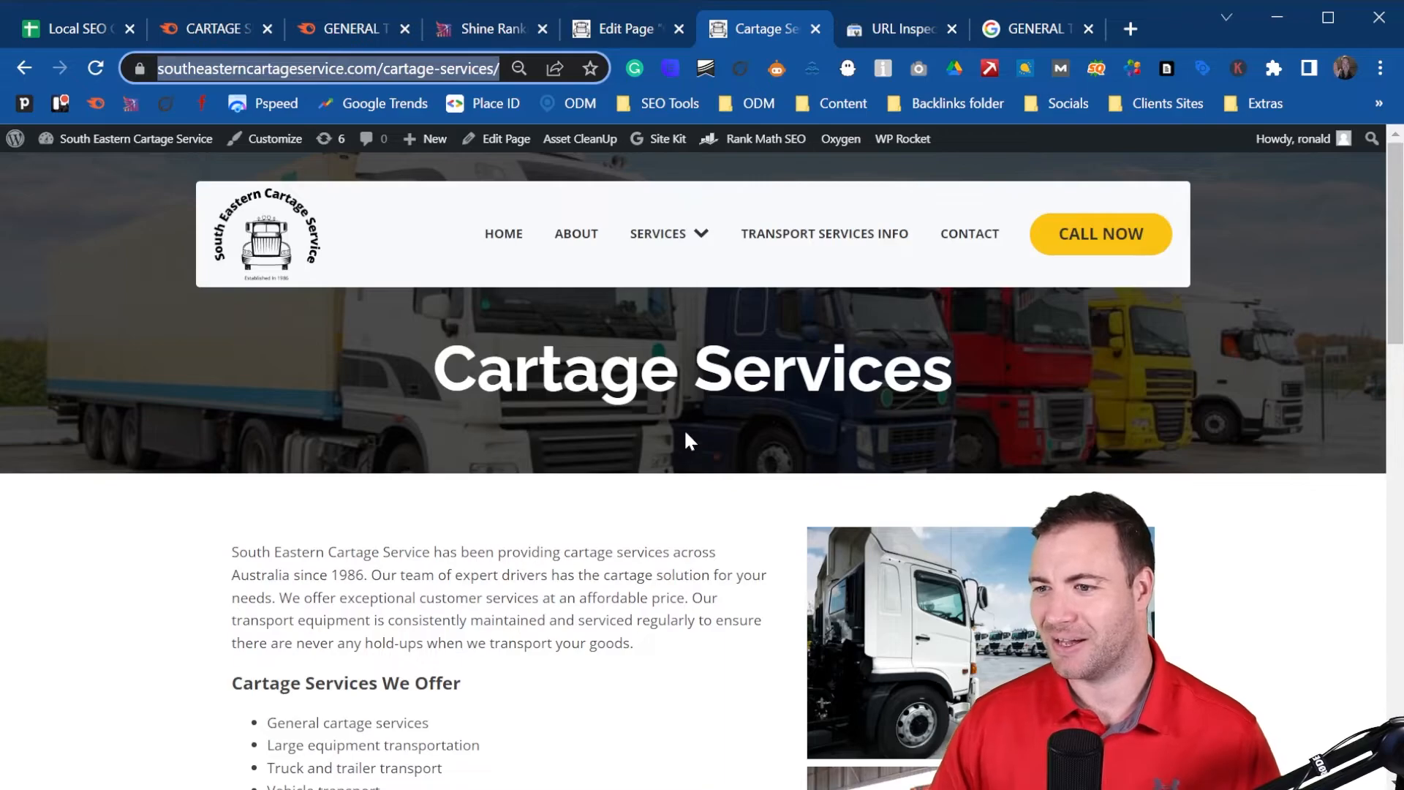
pyautogui.scroll(-2, 643, 472)
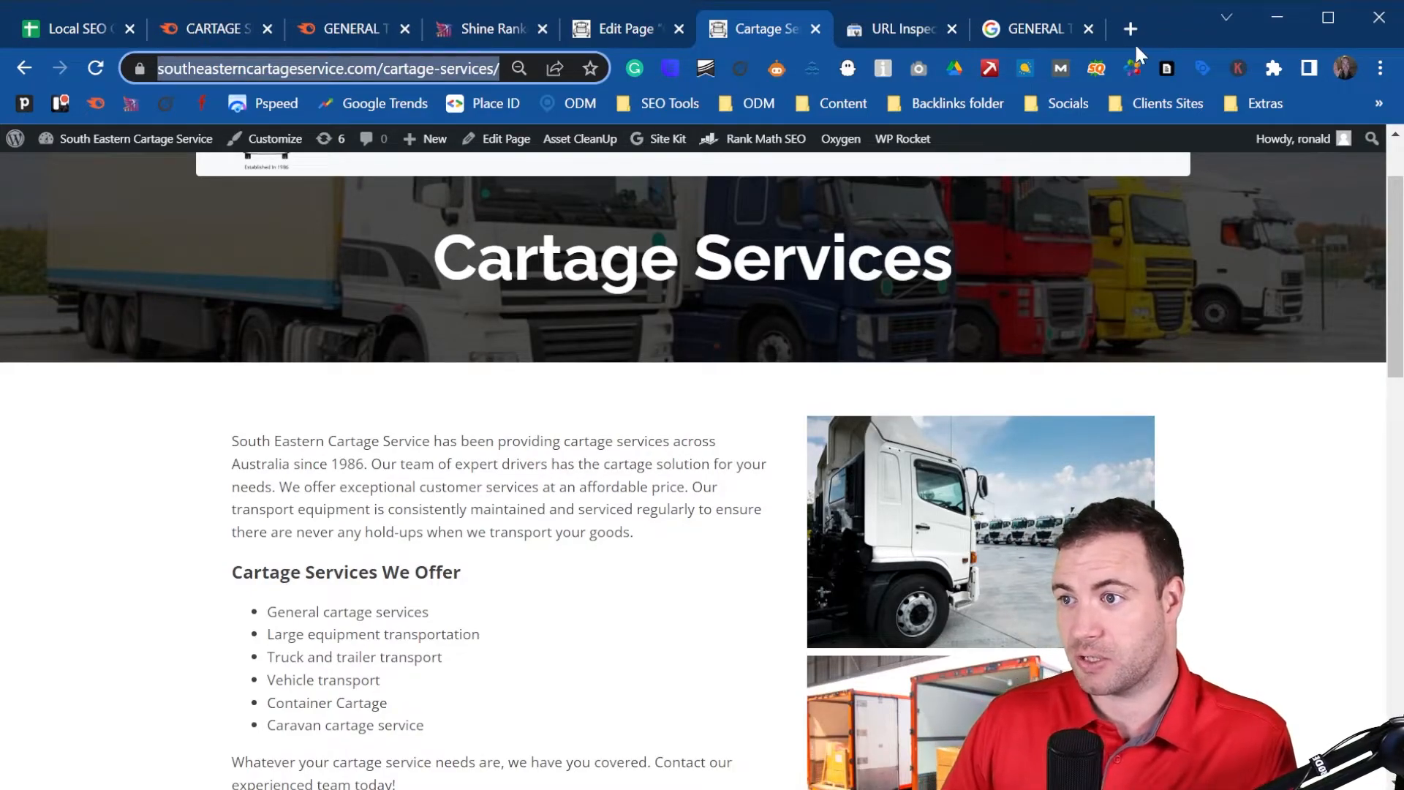
pyautogui.click(1046, 32)
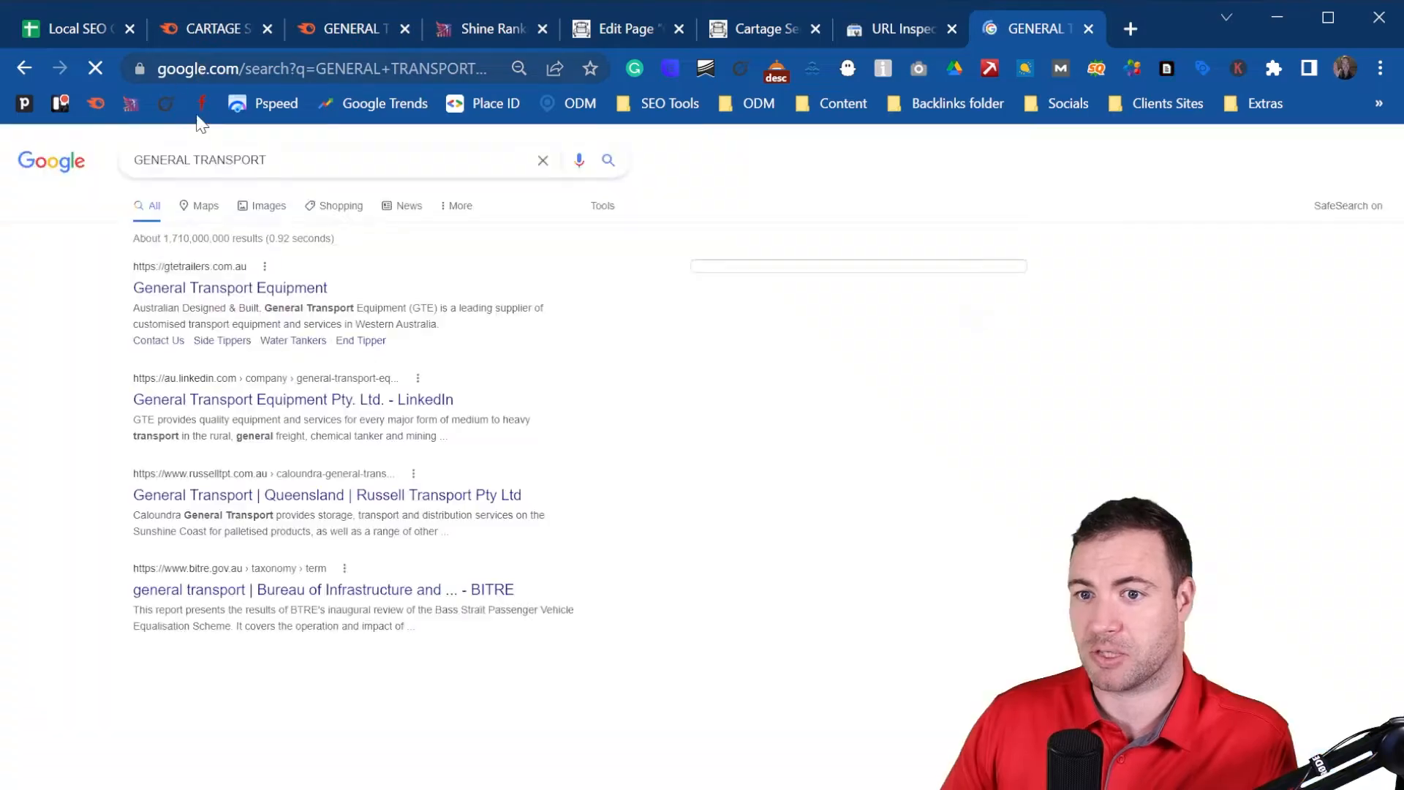
pyautogui.click(198, 107)
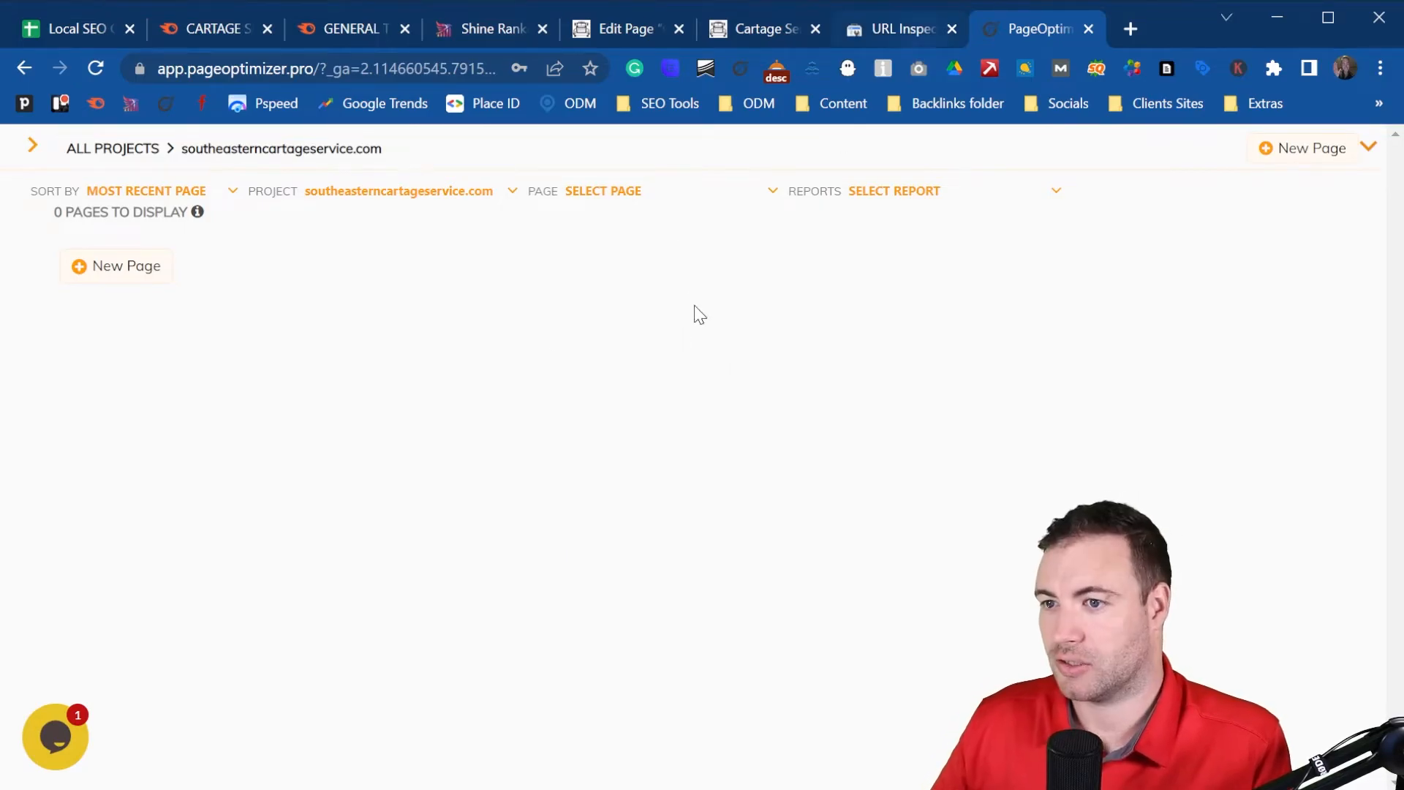
pyautogui.click(113, 271)
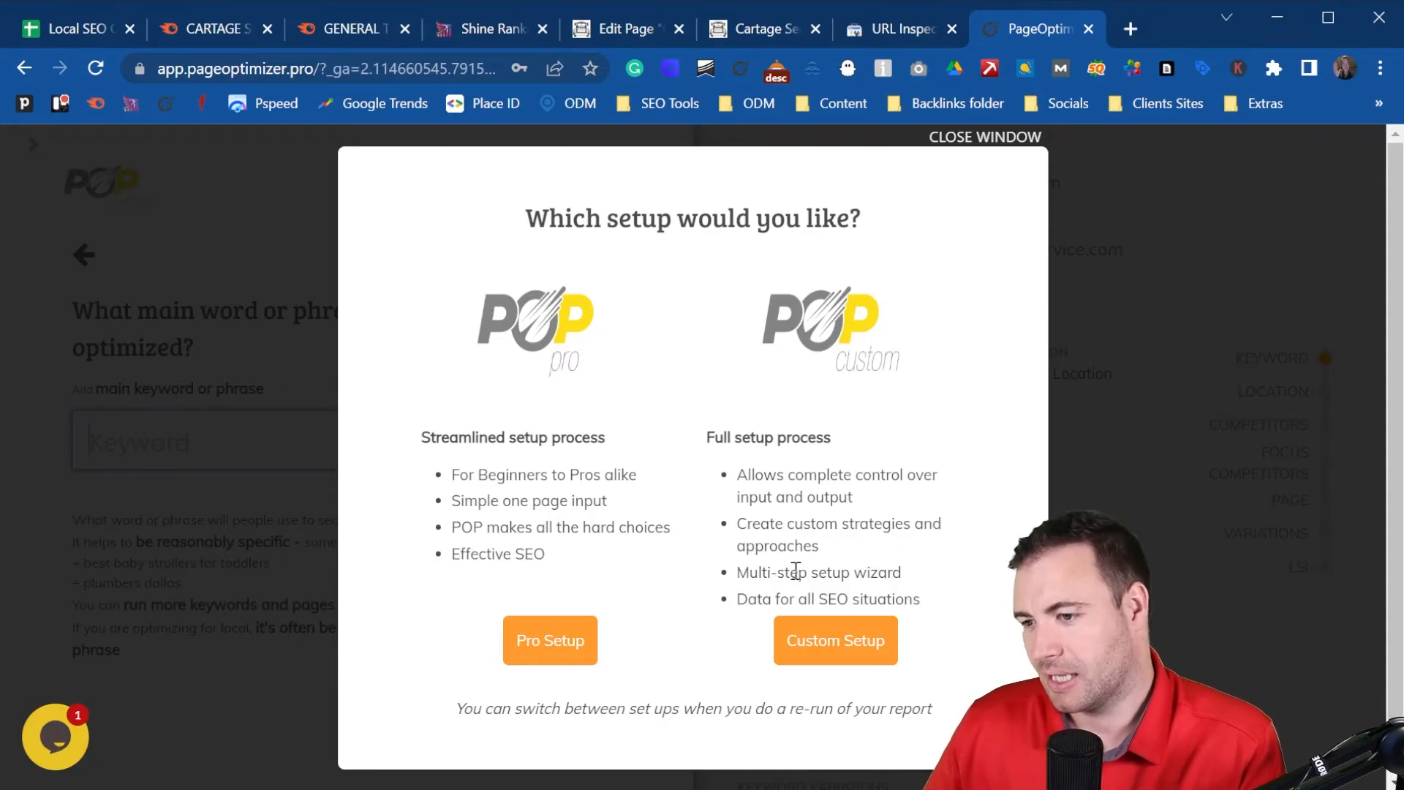
pyautogui.click(819, 642)
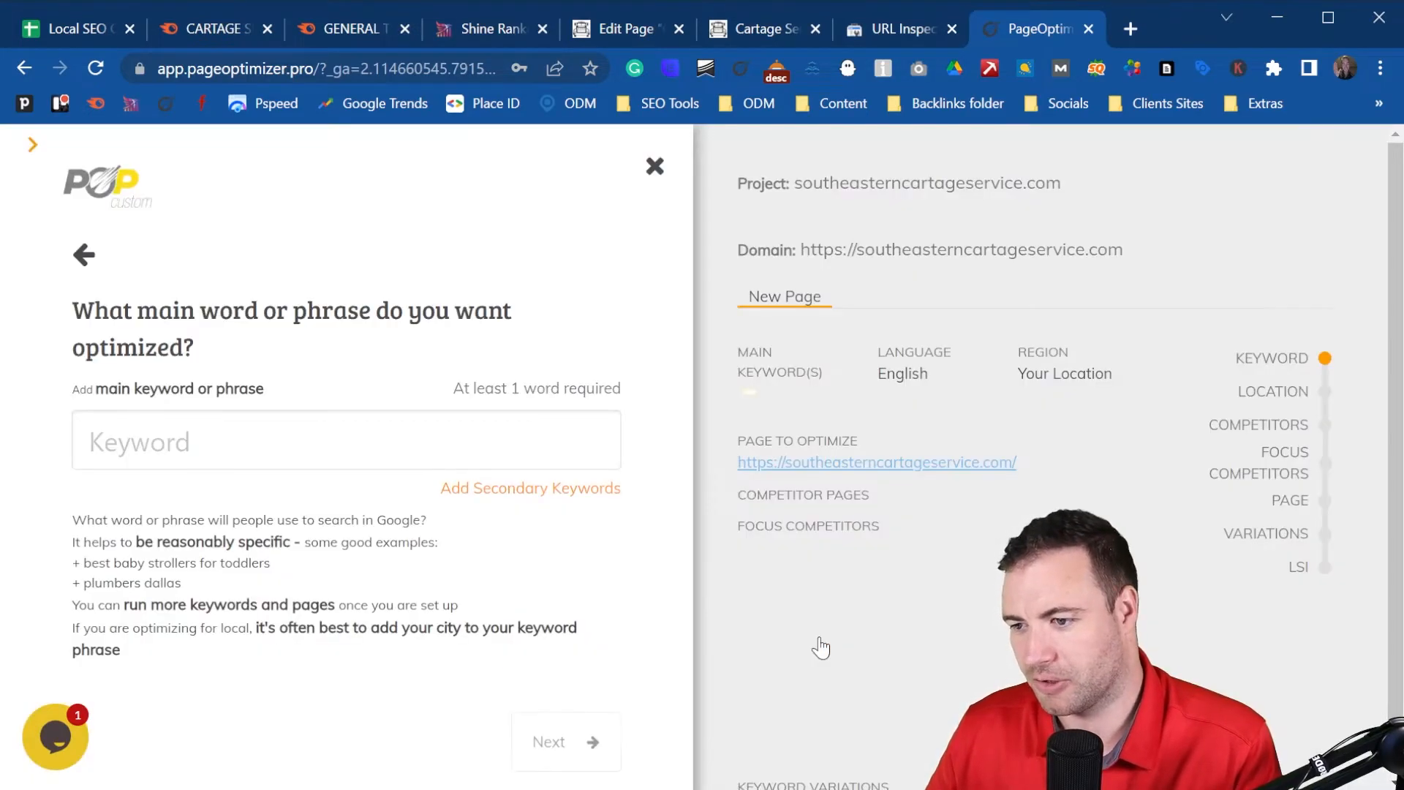
# - Copy the heading "Cartage Services" from the live page, enter it as the main keyword and continue
pyautogui.click(338, 454)
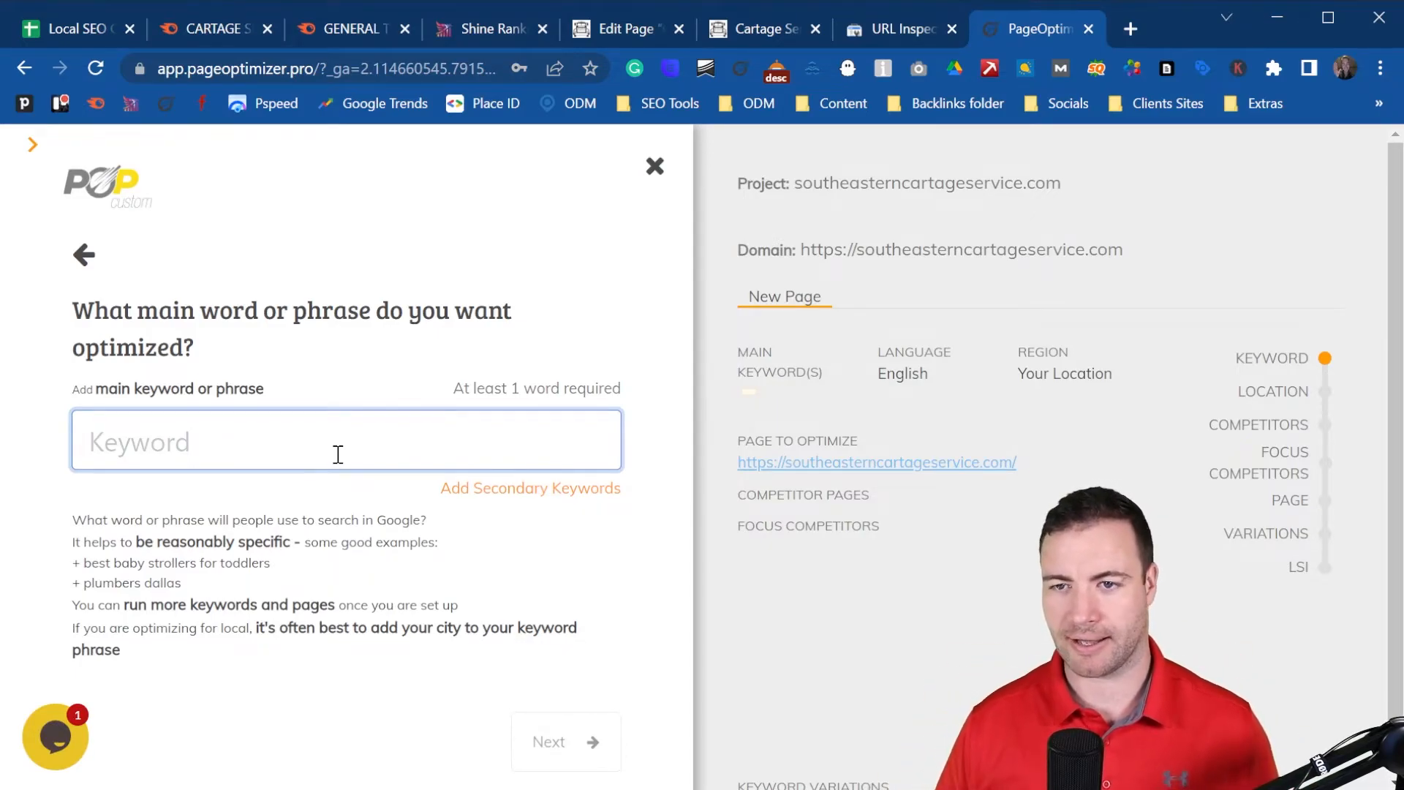
pyautogui.click(74, 23)
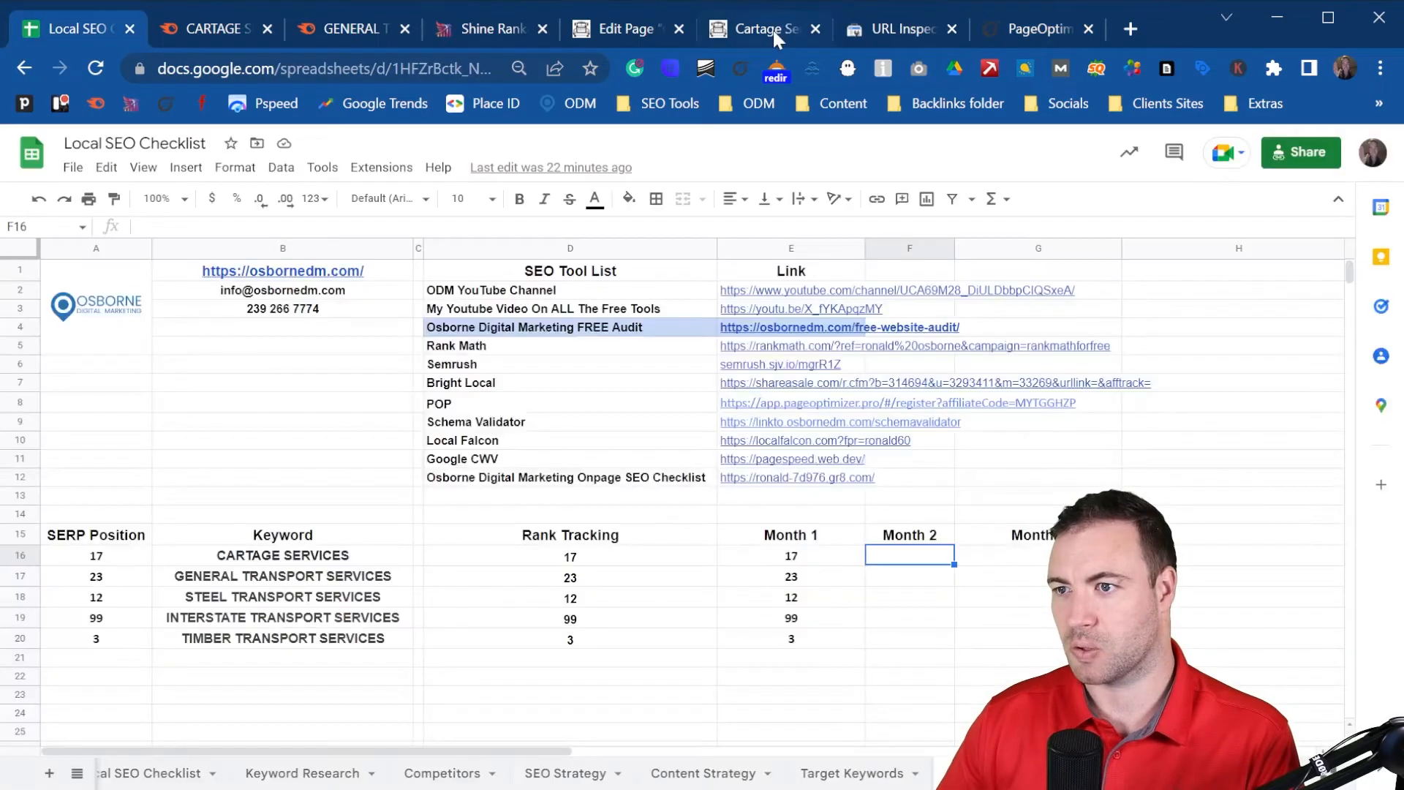
pyautogui.click(772, 28)
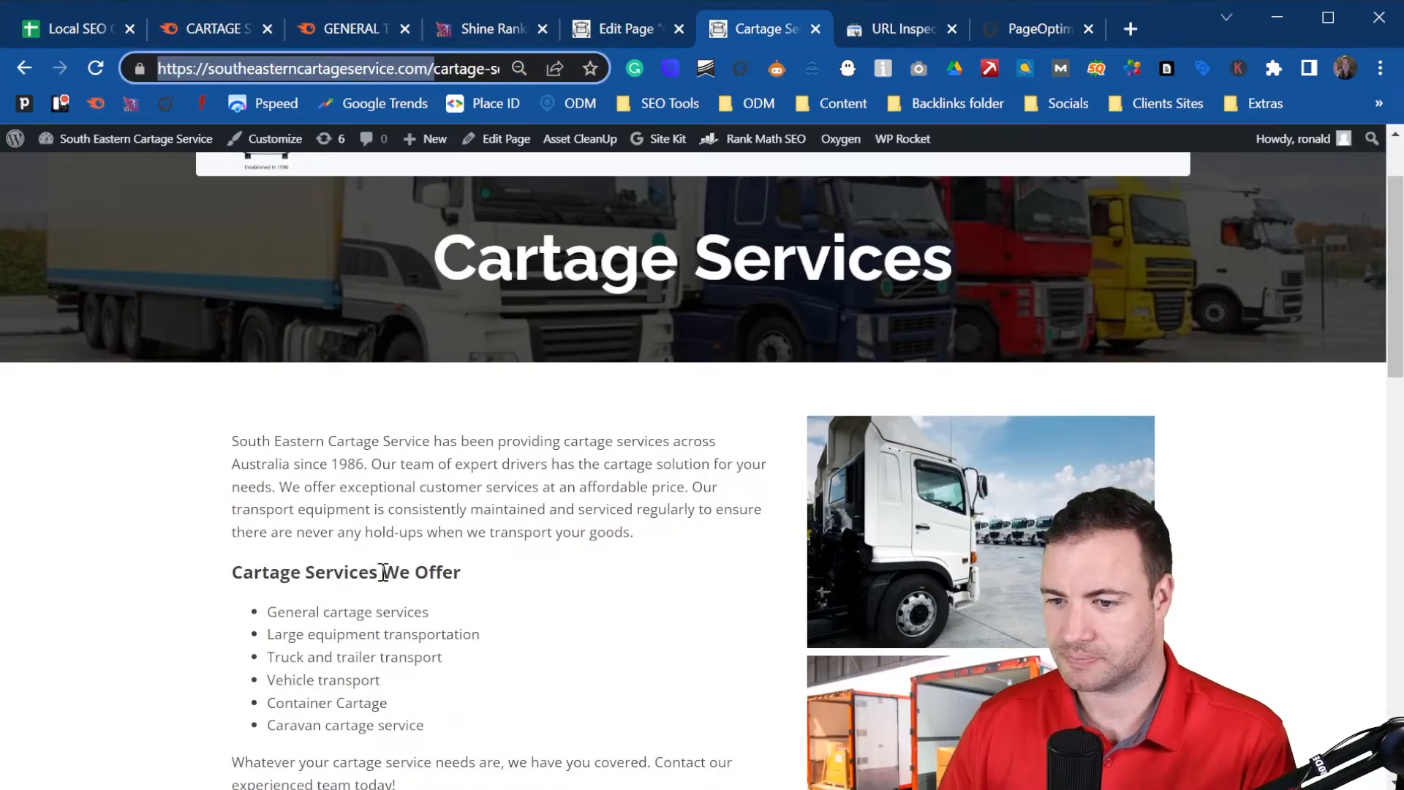
pyautogui.moveTo(439, 257); pyautogui.dragTo(961, 235)
pyautogui.hotkey('ctrl', 'c')
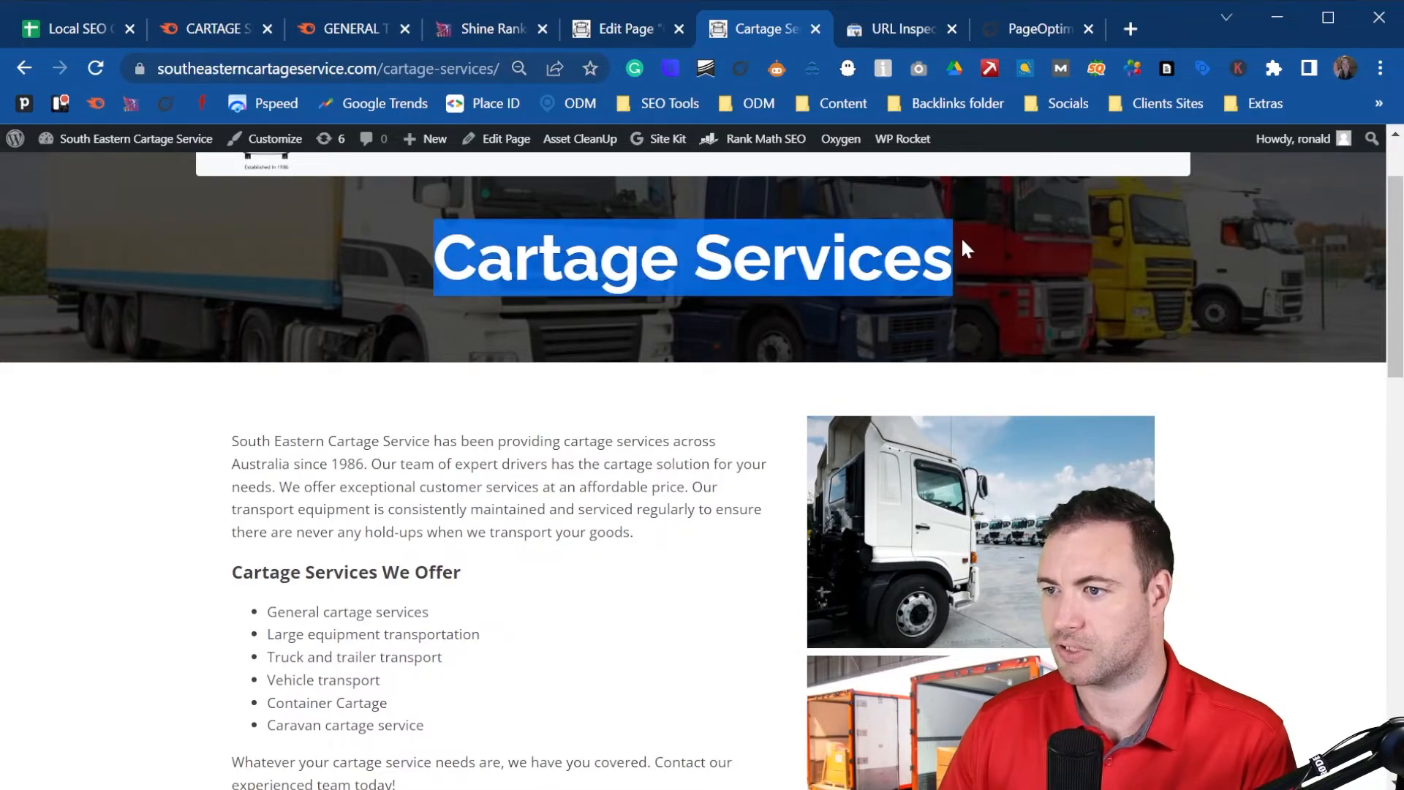
pyautogui.click(990, 22)
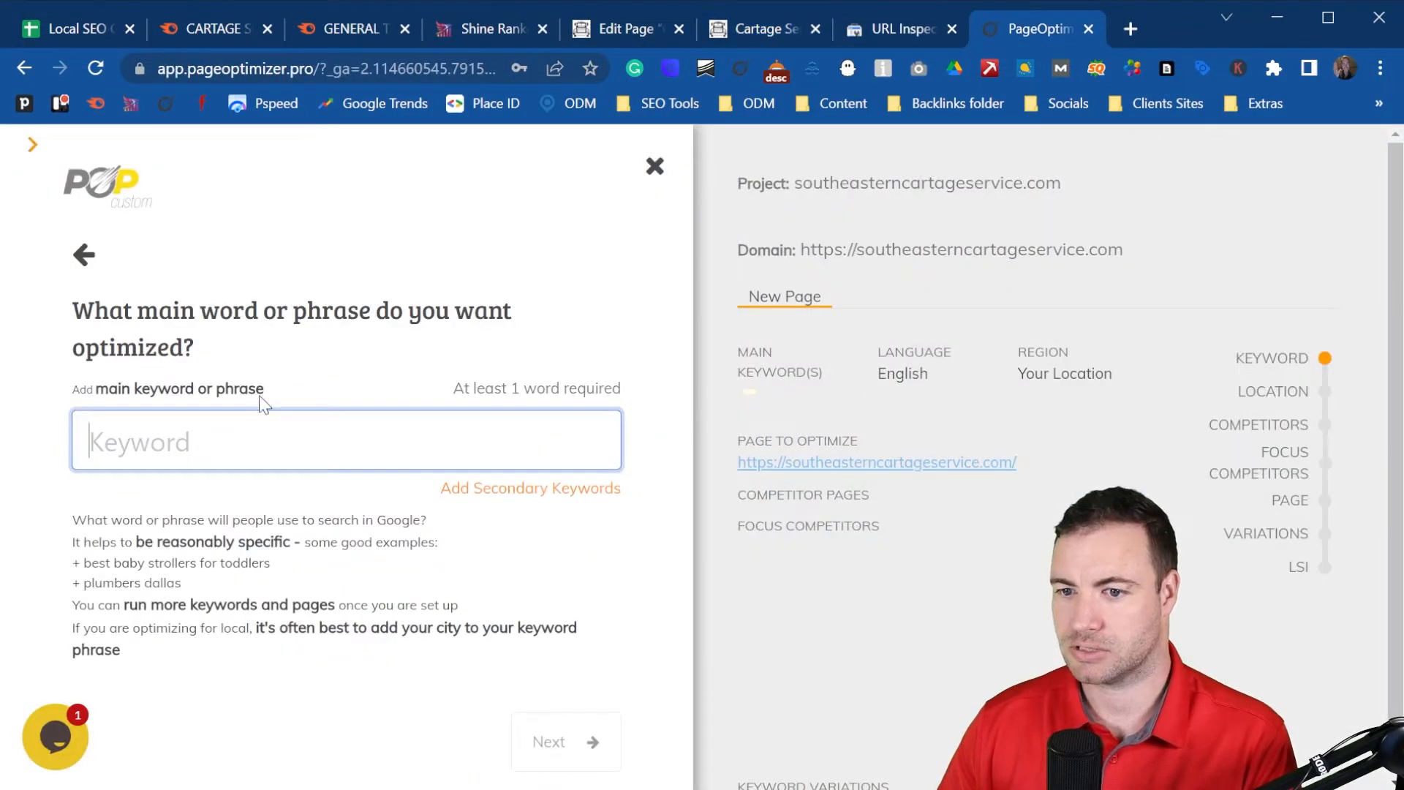
pyautogui.hotkey('ctrl', 'v')
pyautogui.click(563, 755)
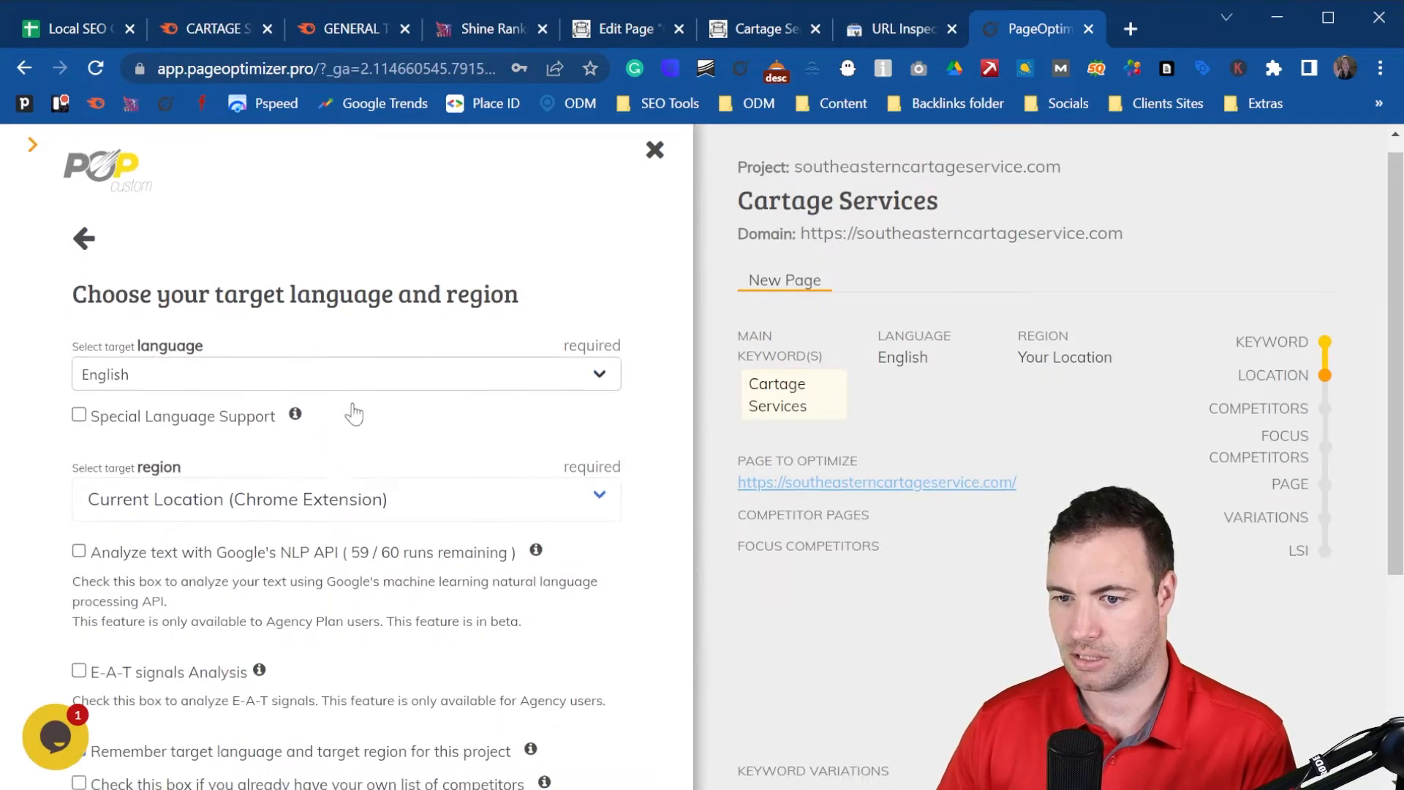
# - Enable the Google NLP API text analysis and the E-A-T signals analysis for the report
pyautogui.scroll(-1, 422, 408)
pyautogui.scroll(-1, 426, 404)
pyautogui.click(78, 344)
pyautogui.click(78, 466)
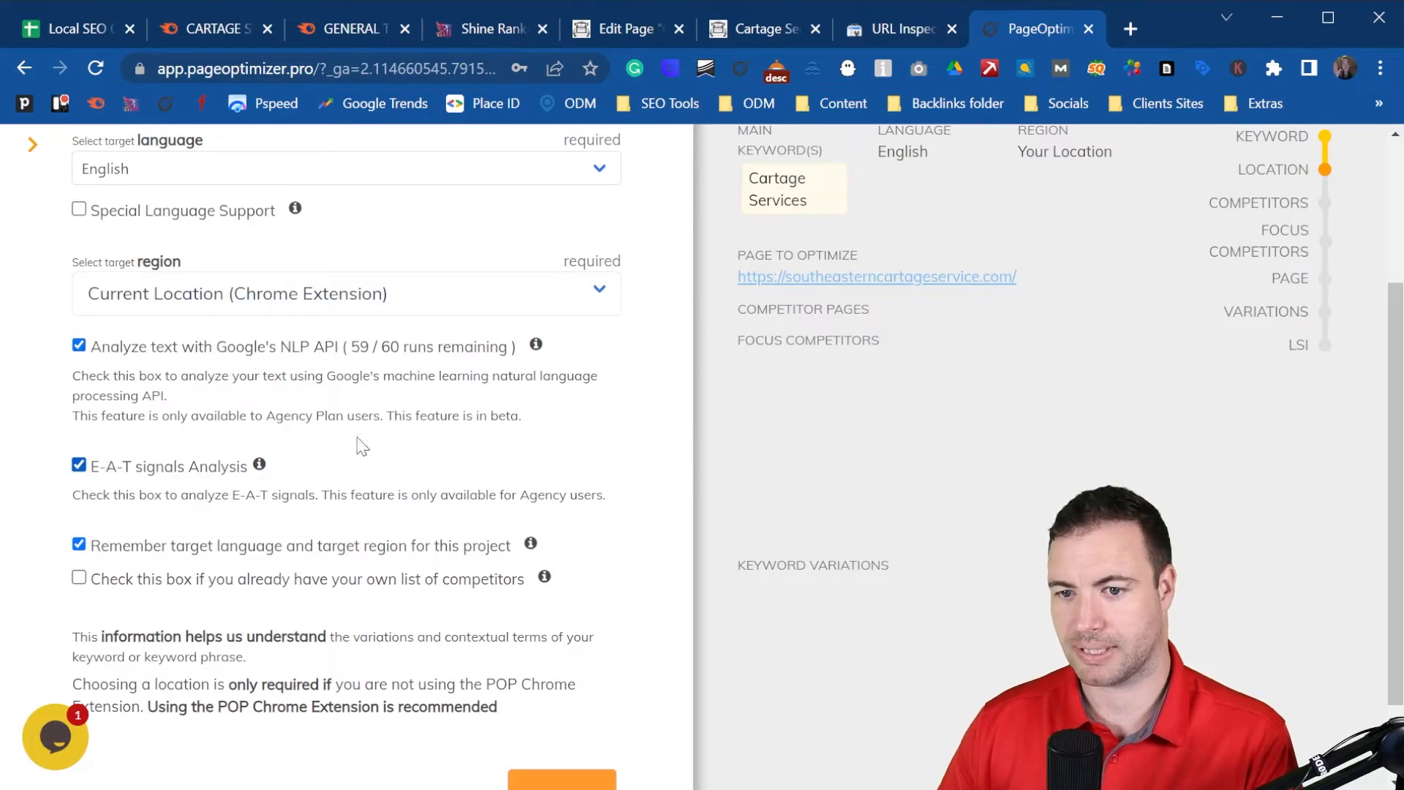
# - Set the target region to Australia
pyautogui.scroll(2, 551, 341)
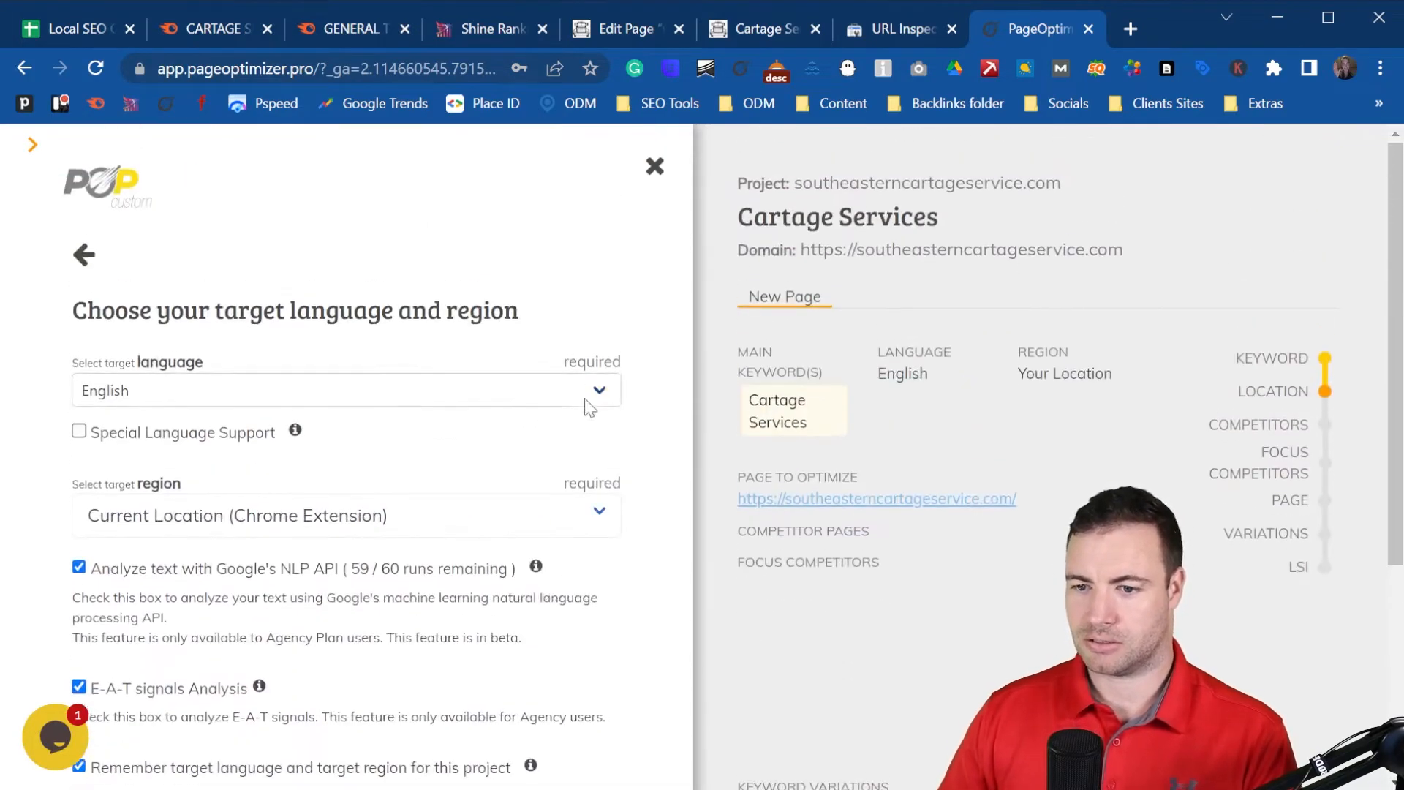
pyautogui.scroll(-1, 550, 465)
pyautogui.click(326, 410)
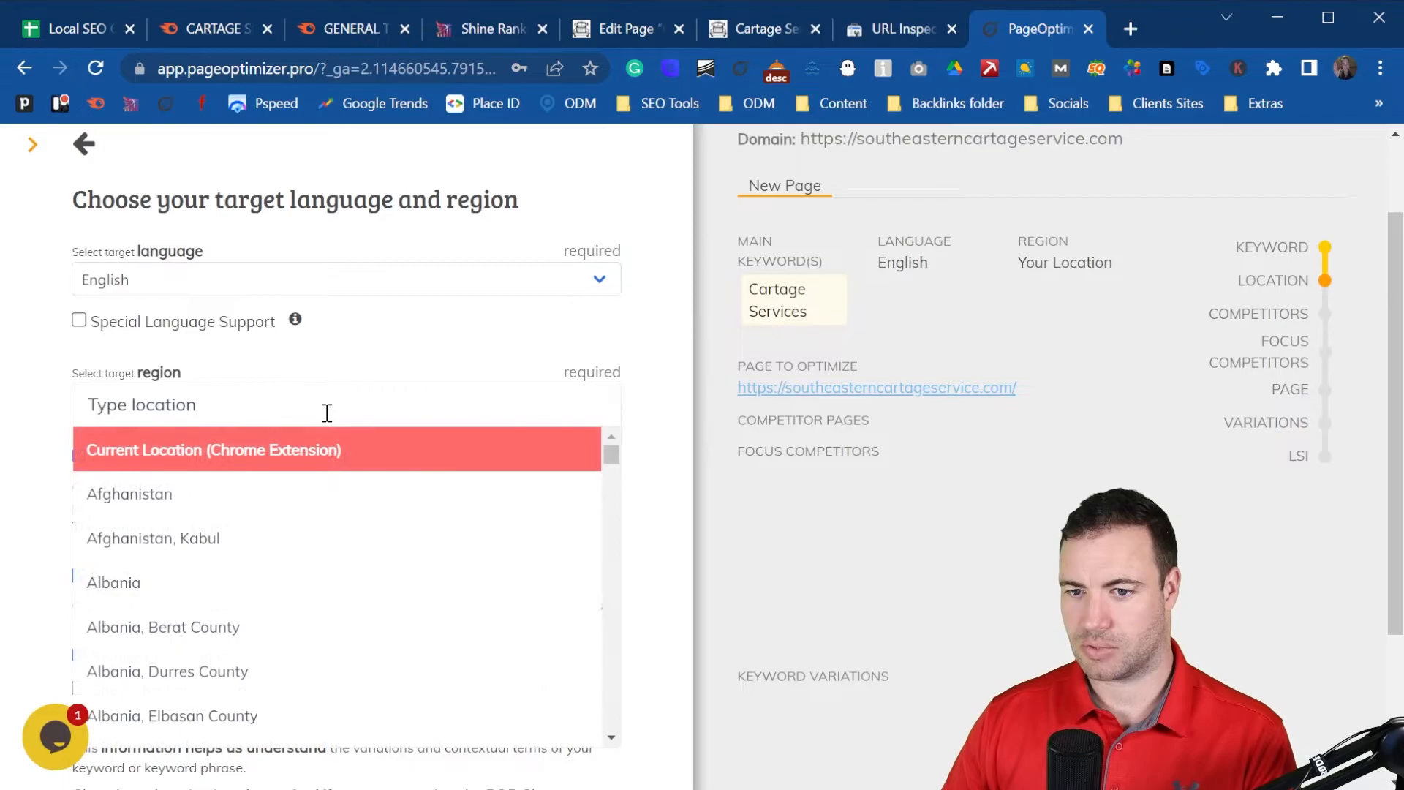
pyautogui.click(453, 341)
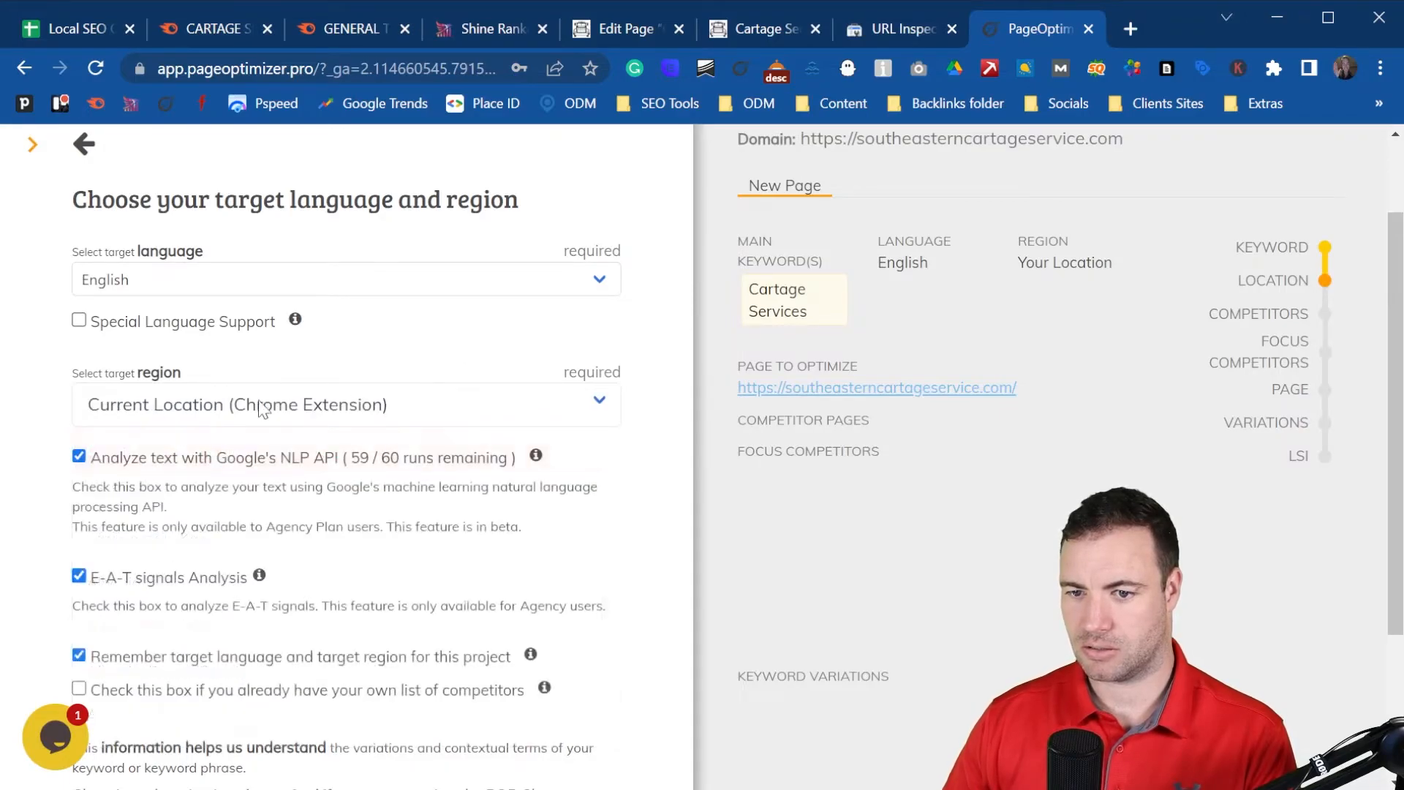
pyautogui.click(438, 411)
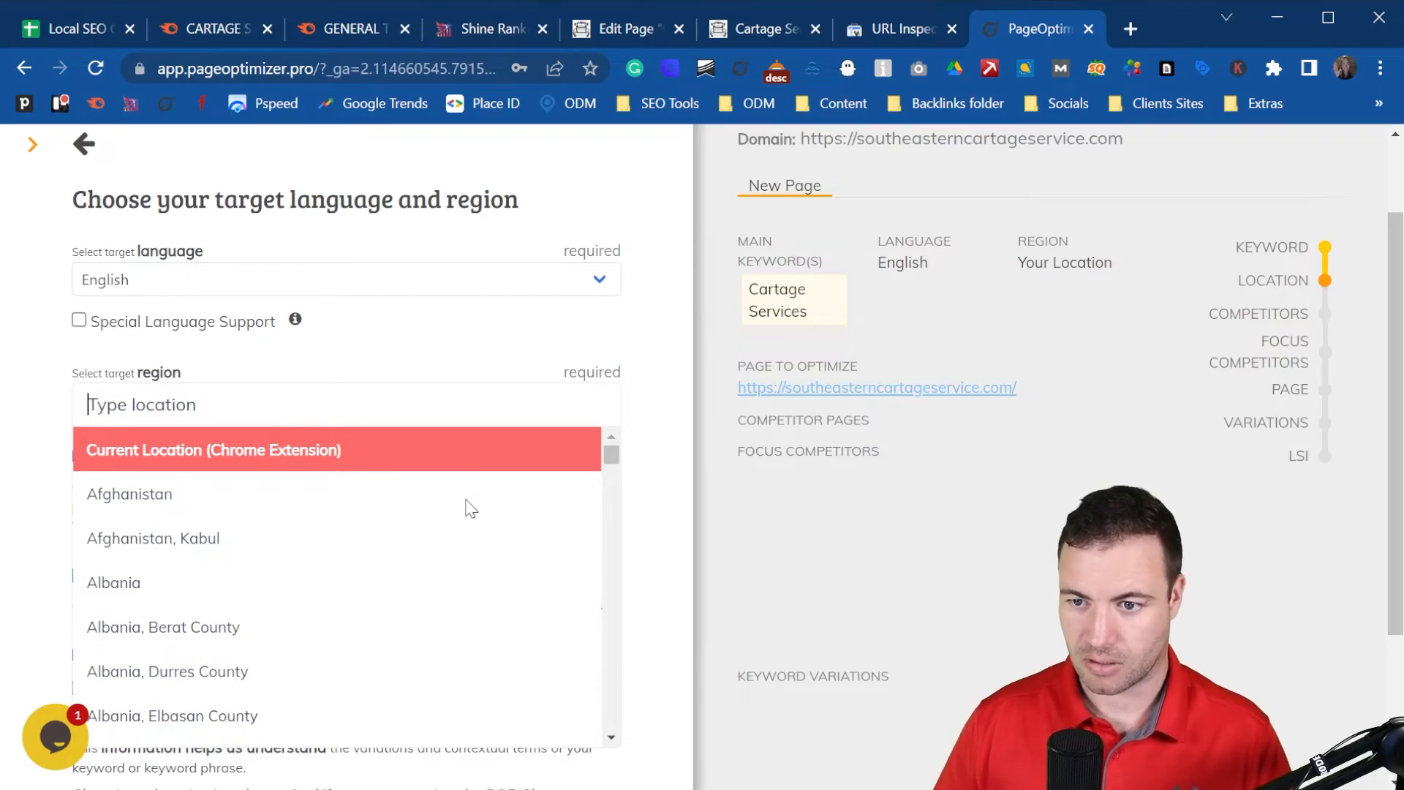
pyautogui.press('Down')
pyautogui.write('ausau')
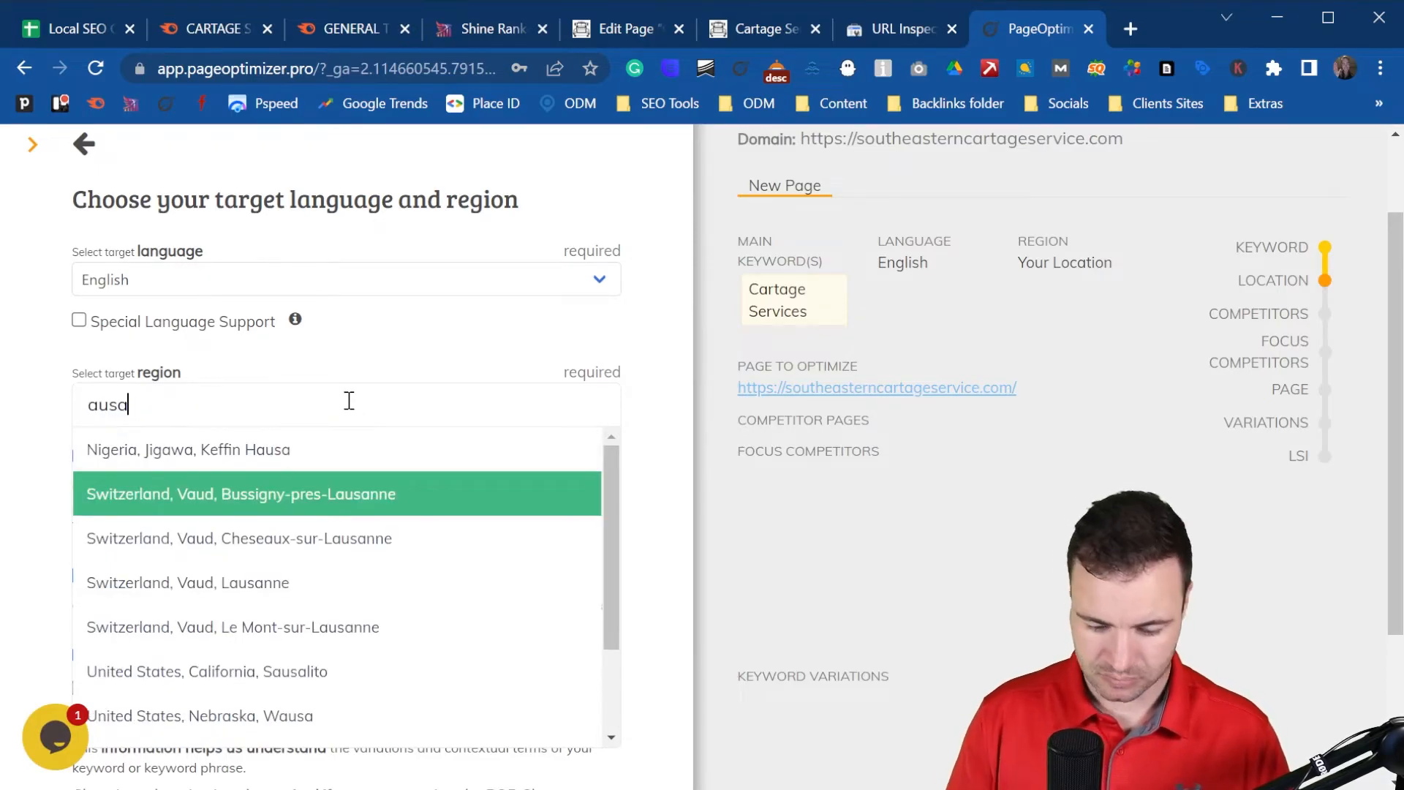
pyautogui.press('BackSpace')
pyautogui.press('BackSpace')
pyautogui.press('BackSpace')
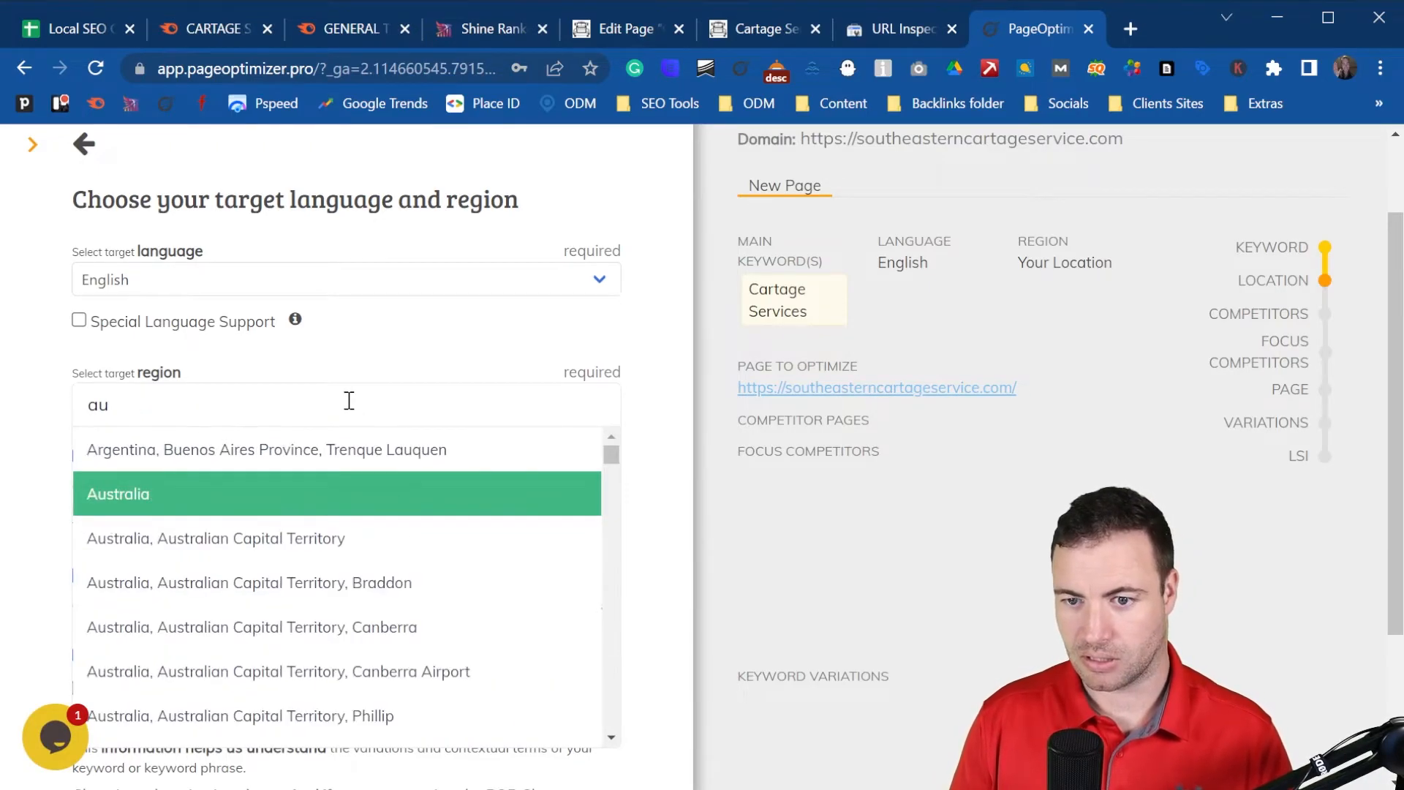
pyautogui.write('s')
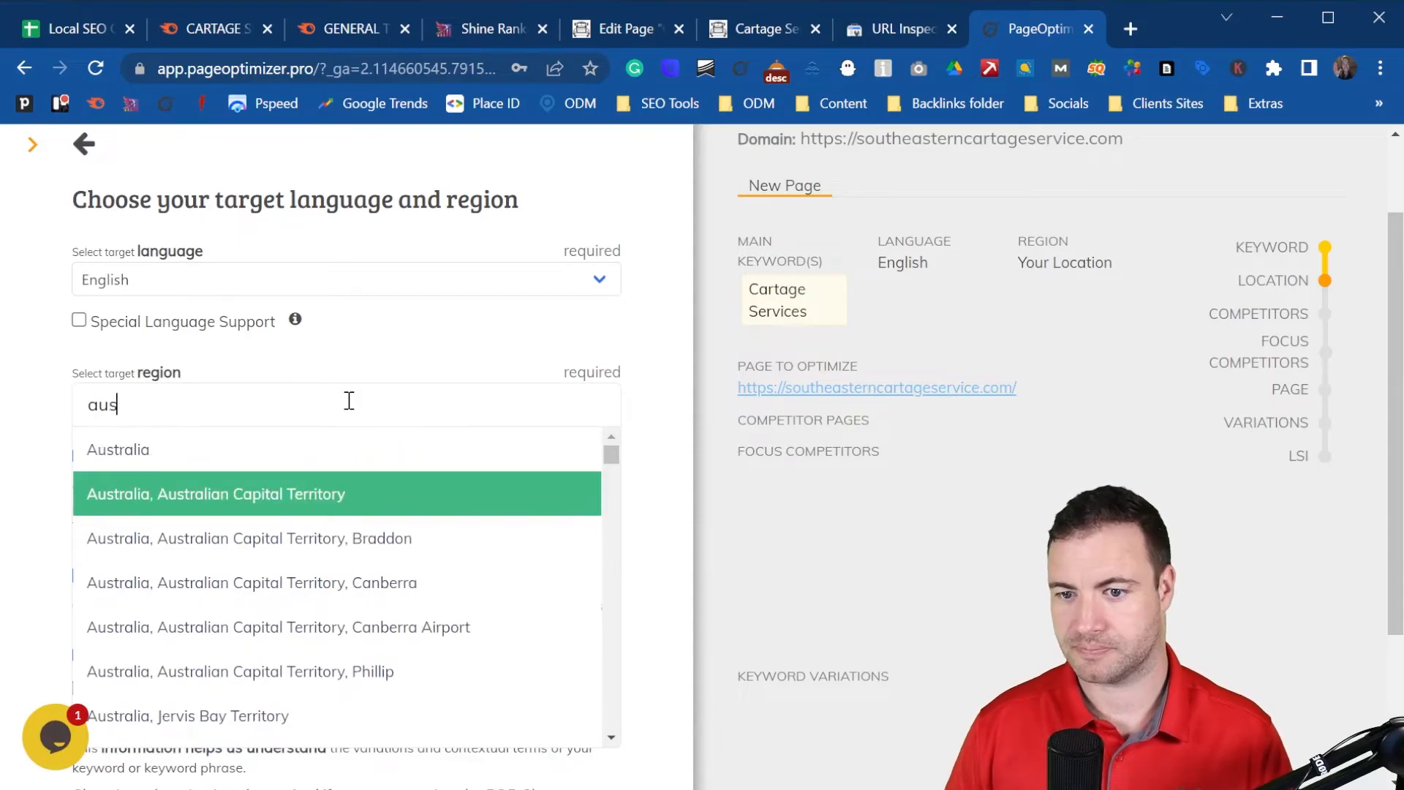
pyautogui.click(111, 463)
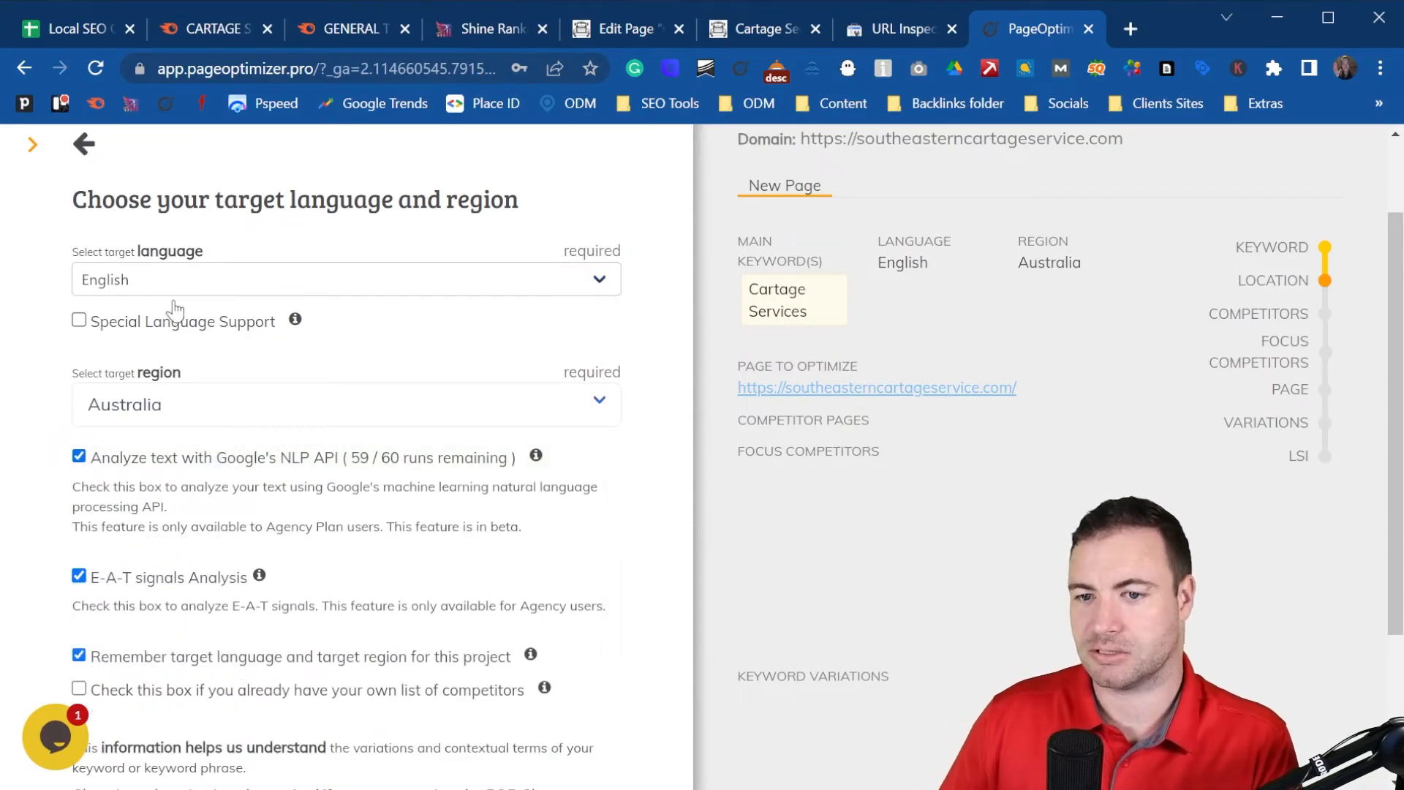
# - Accept the language and region settings and continue with the option to choose your own competitors
pyautogui.scroll(-1, 432, 352)
pyautogui.scroll(-3, 431, 353)
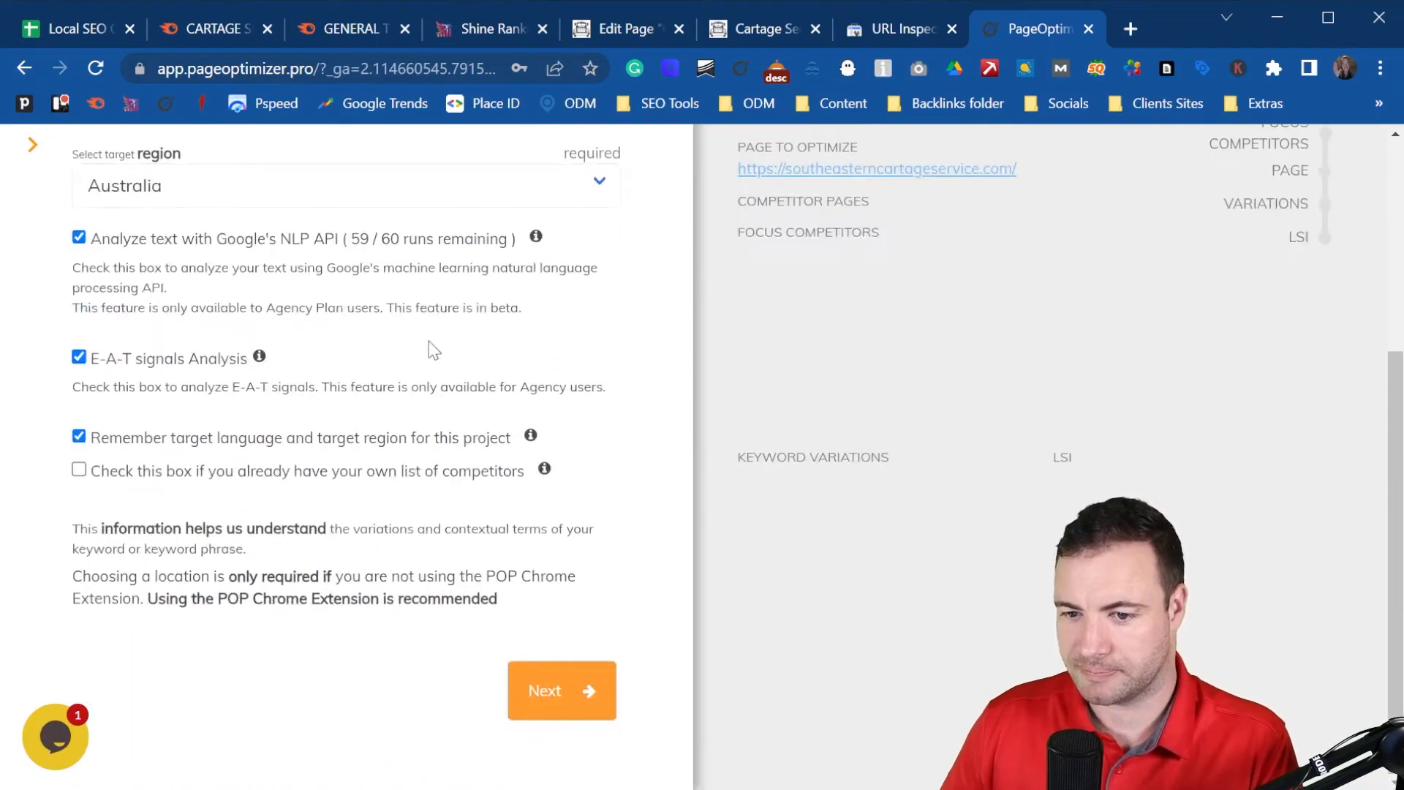
pyautogui.click(562, 702)
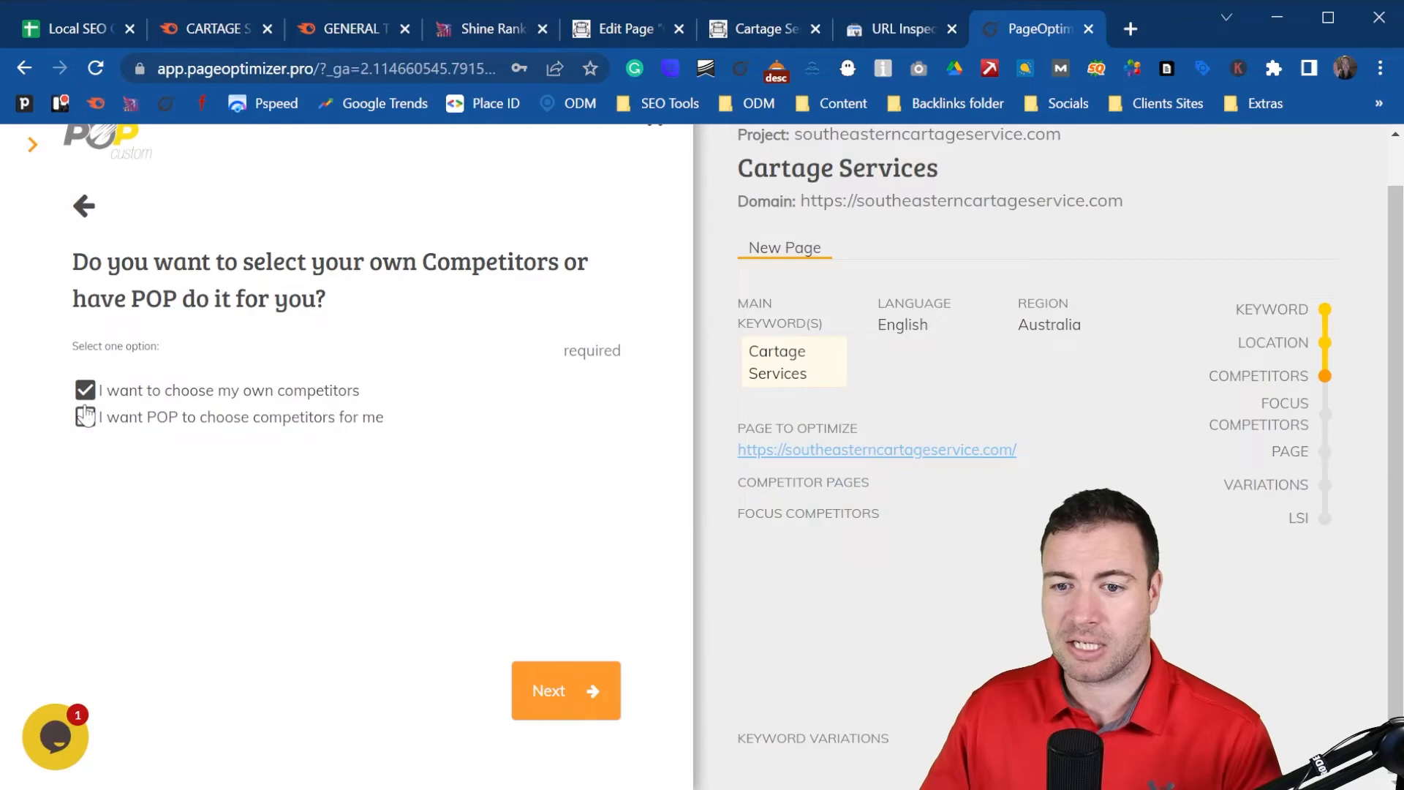
pyautogui.click(549, 695)
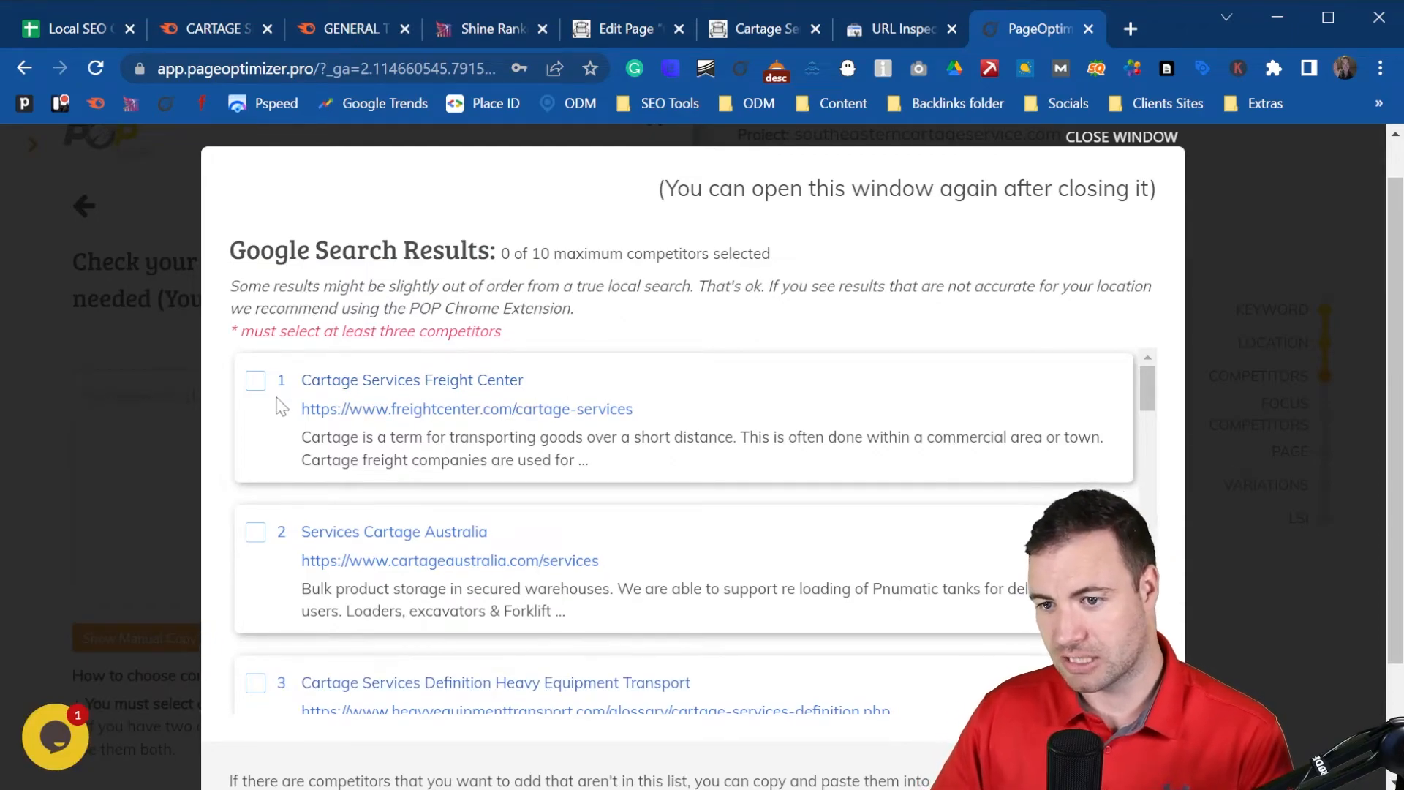
# - Select the freightcenter.com, cartageaustralia.com, forwardair.com and bonnertransport.com.au search results as competitors
pyautogui.click(256, 382)
pyautogui.scroll(-1, 558, 520)
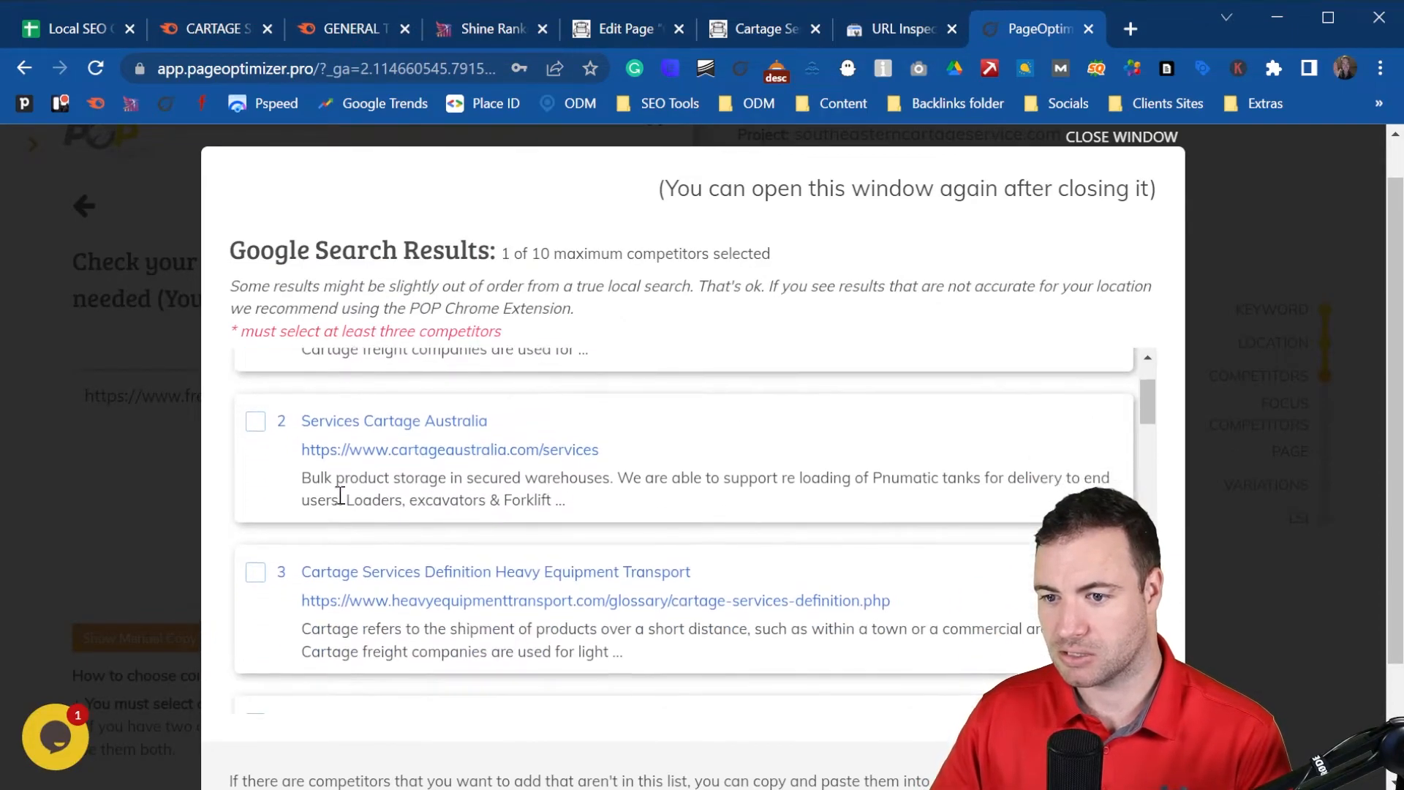
pyautogui.click(261, 425)
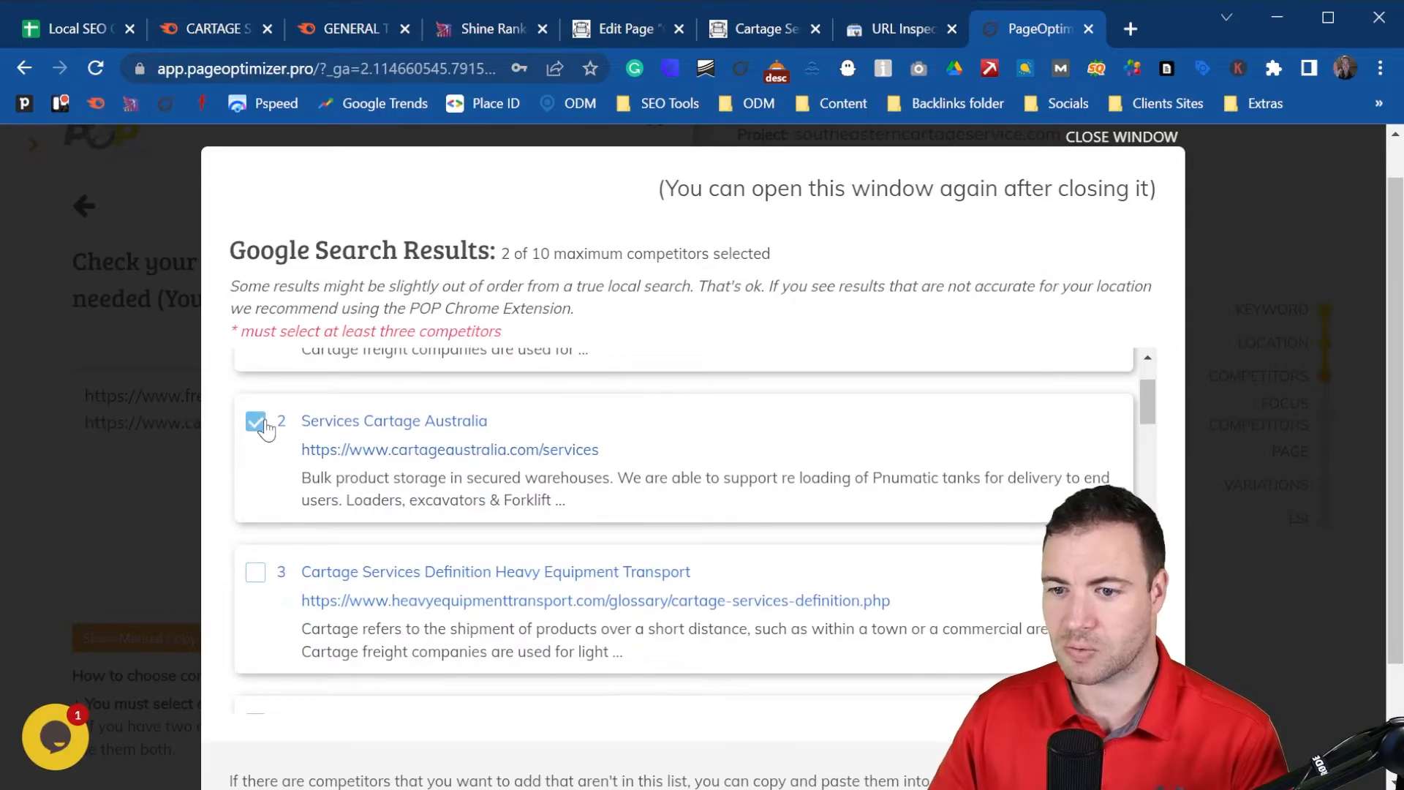
pyautogui.scroll(-1, 498, 552)
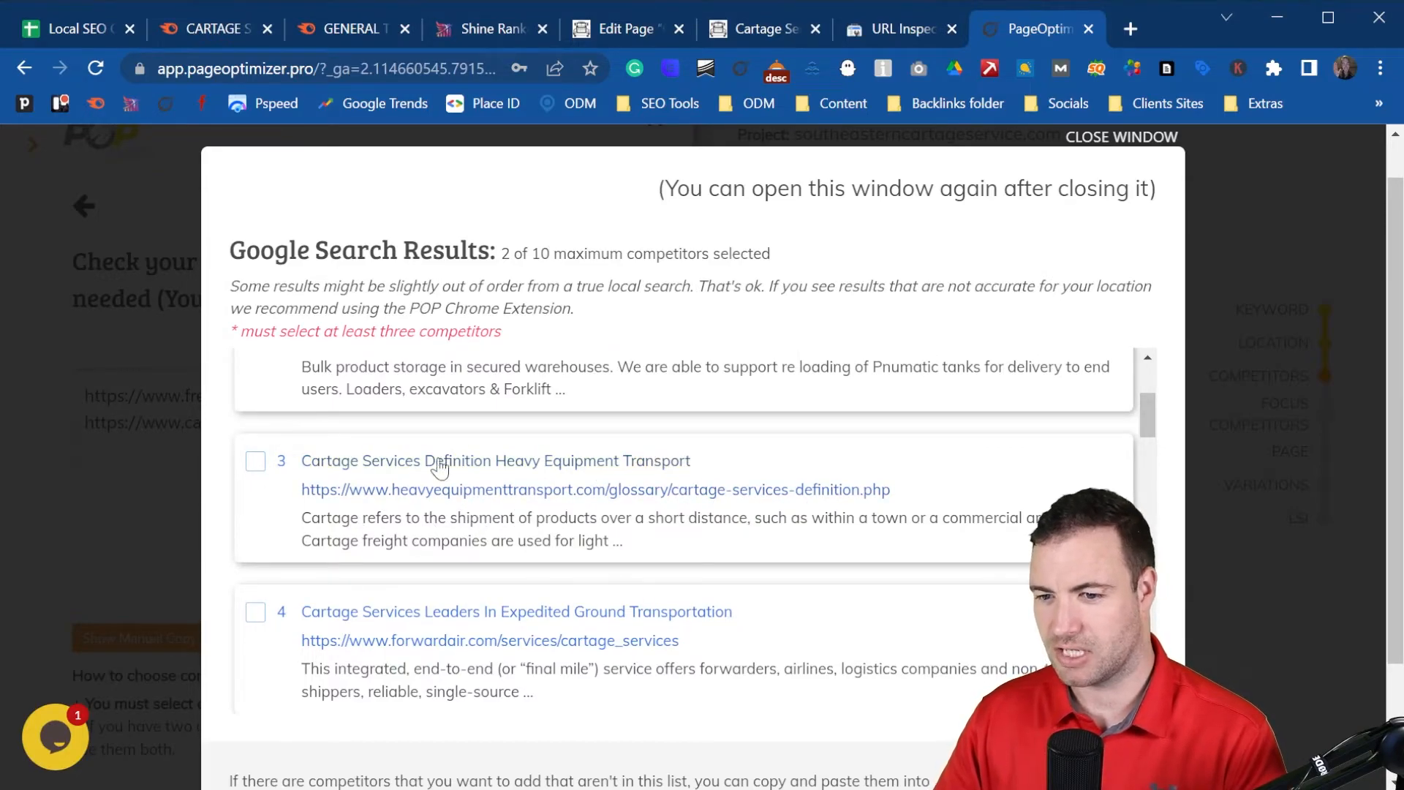
pyautogui.scroll(-2, 450, 463)
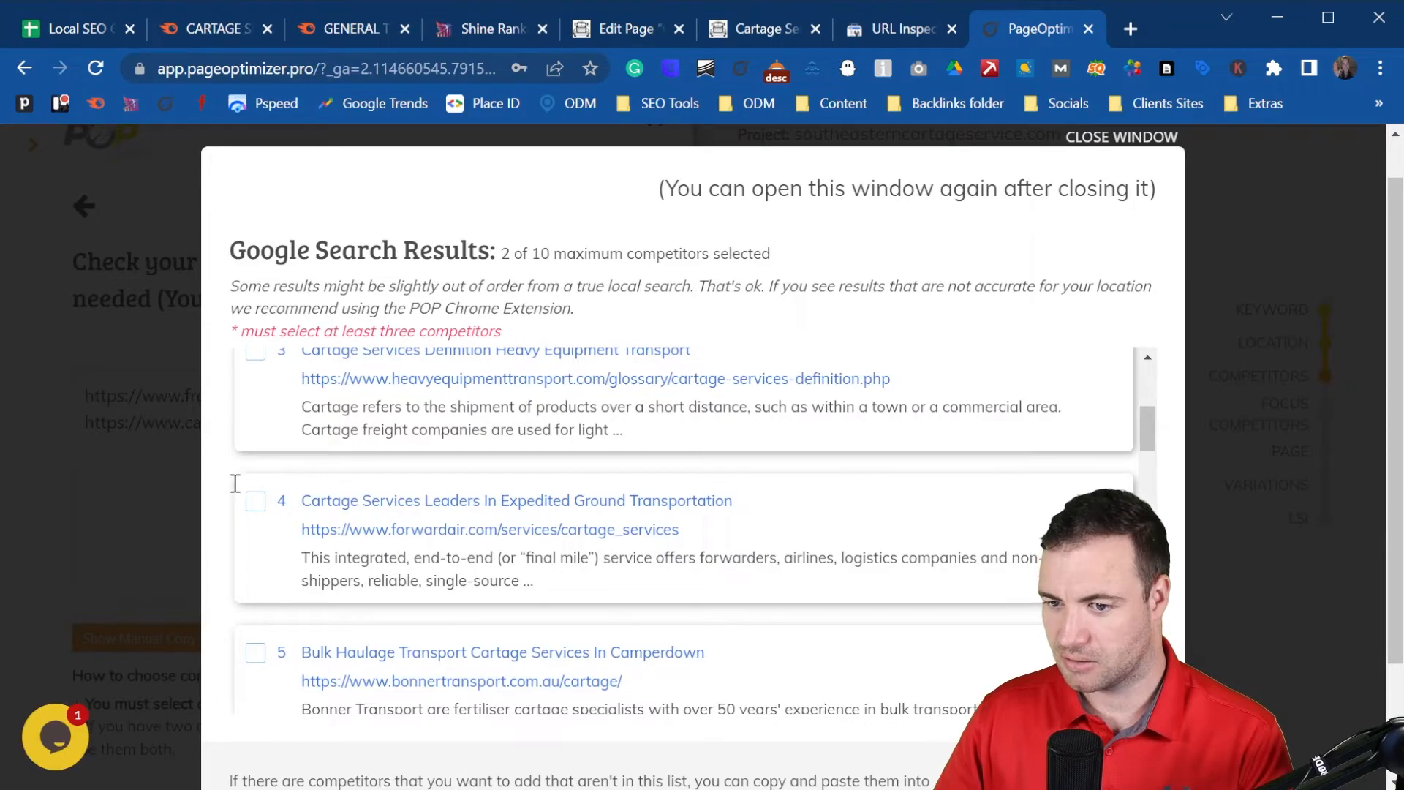
pyautogui.click(270, 510)
pyautogui.scroll(-2, 454, 504)
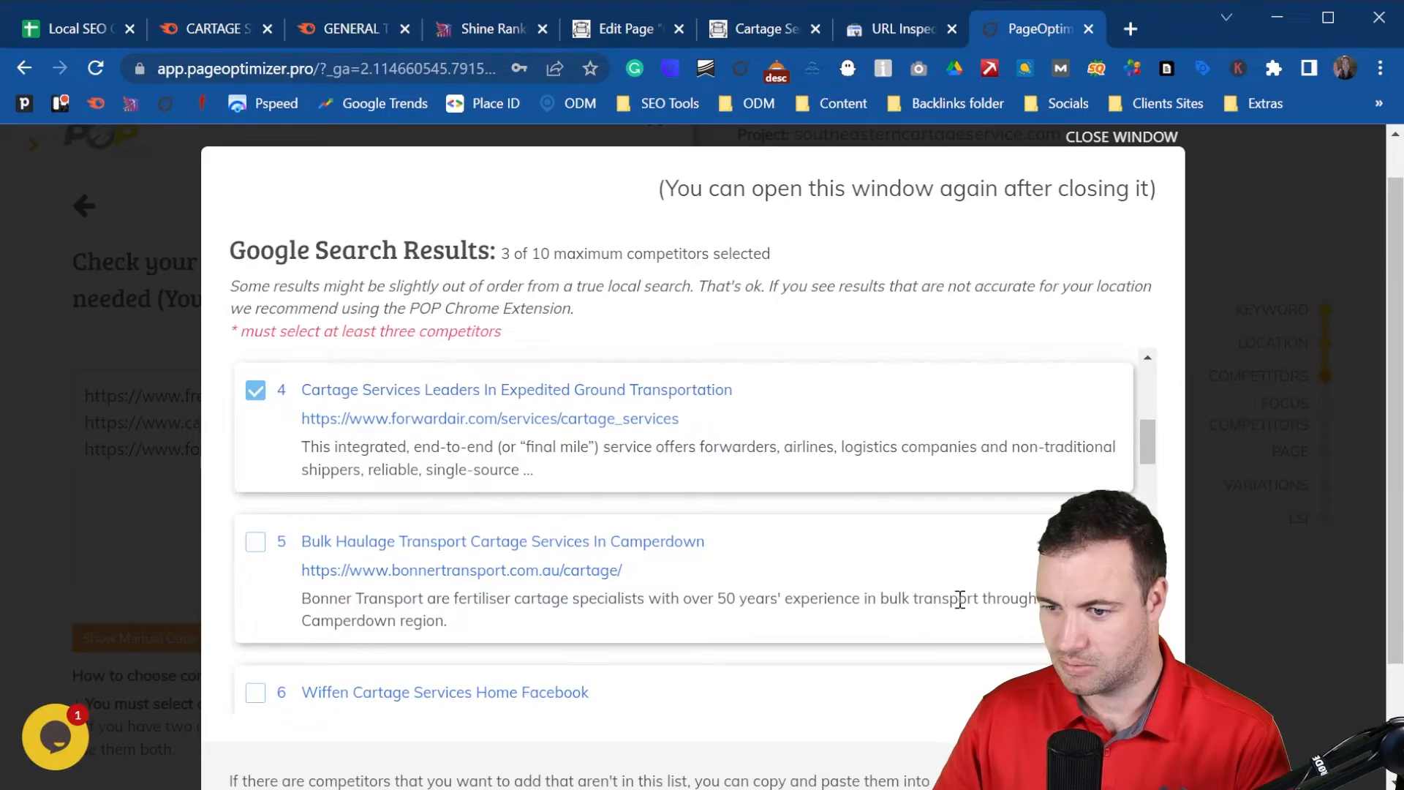
pyautogui.click(256, 542)
# - Review the remaining Google search results for further competitors, then close the results window
pyautogui.scroll(-3, 503, 549)
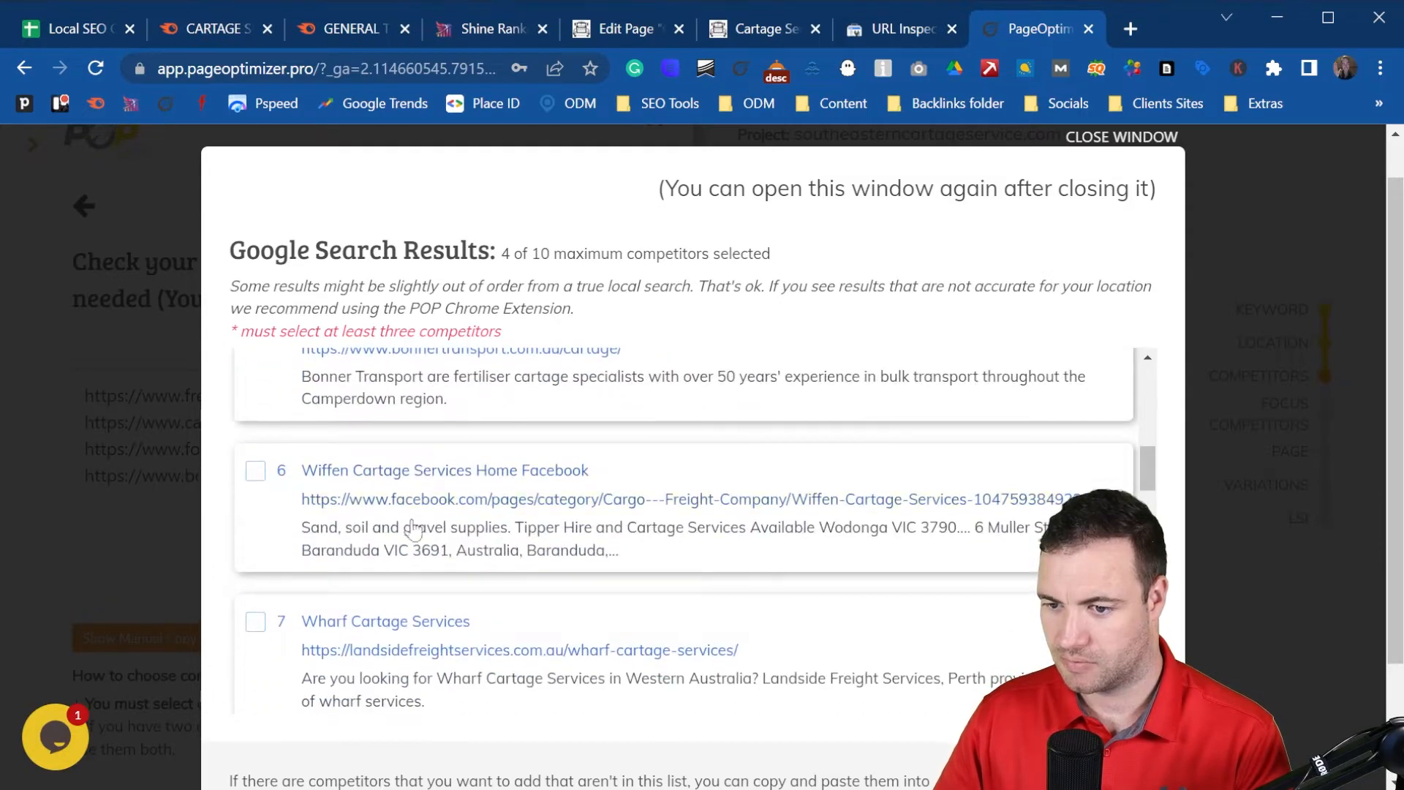
pyautogui.scroll(-2, 362, 578)
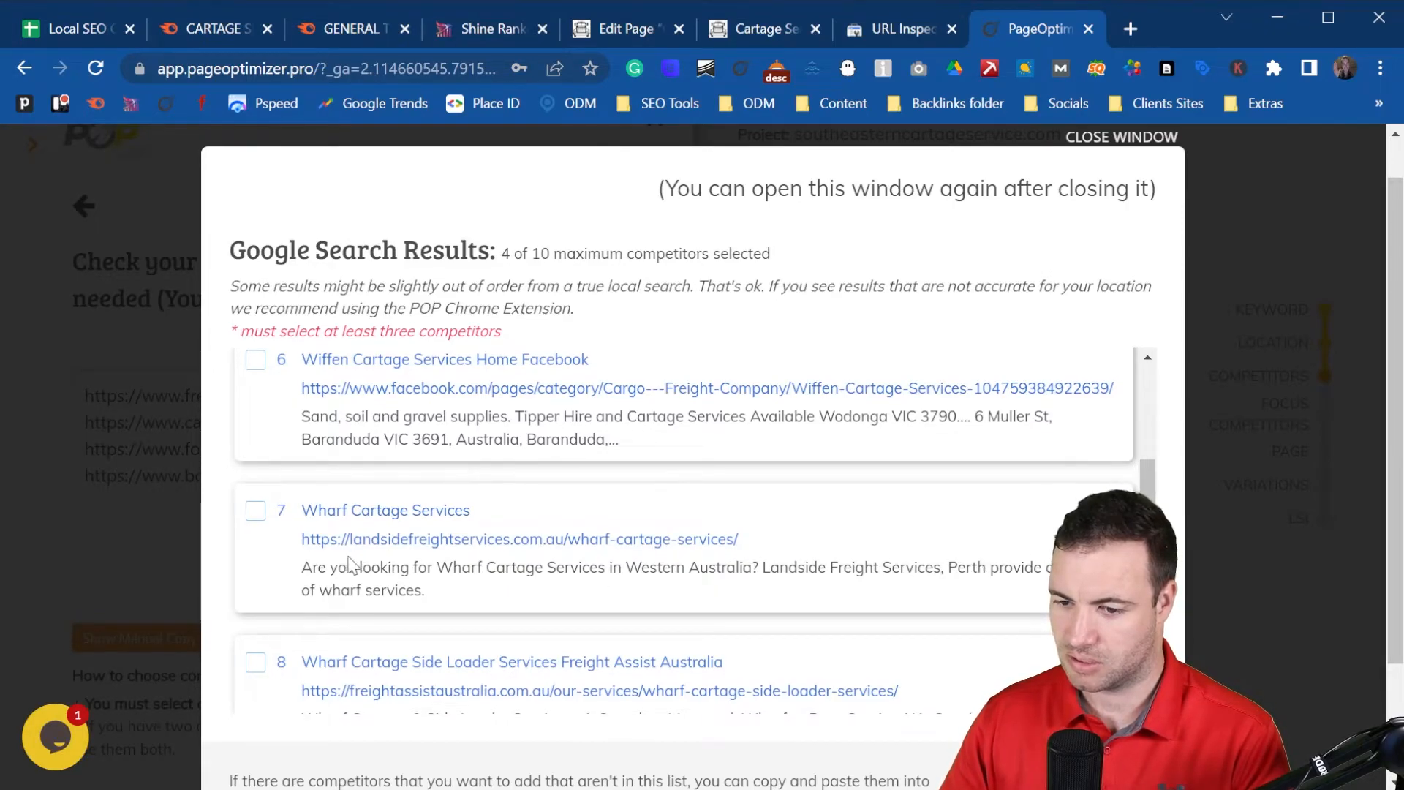
pyautogui.scroll(-1, 352, 564)
pyautogui.scroll(-1, 372, 506)
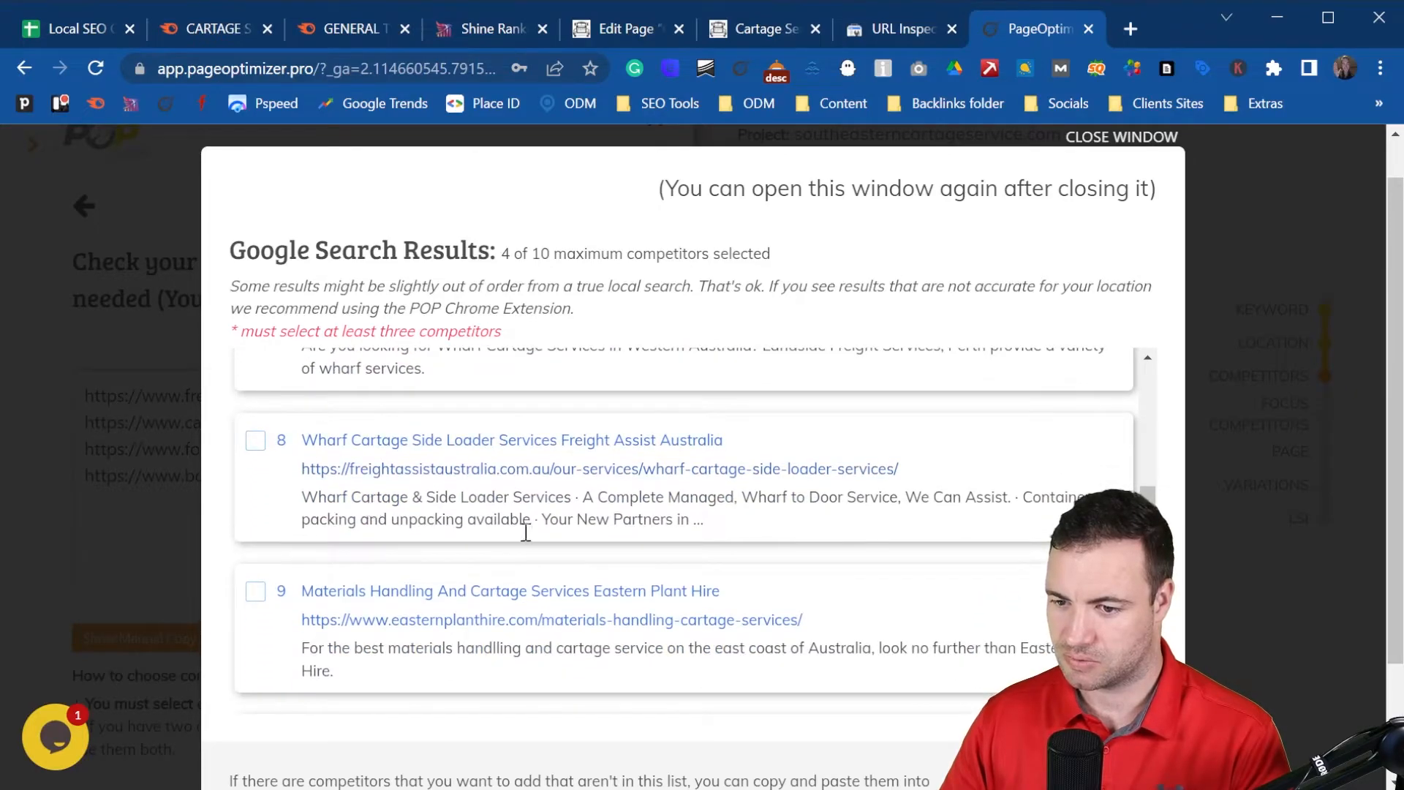
pyautogui.scroll(-1, 519, 534)
pyautogui.scroll(-1, 381, 523)
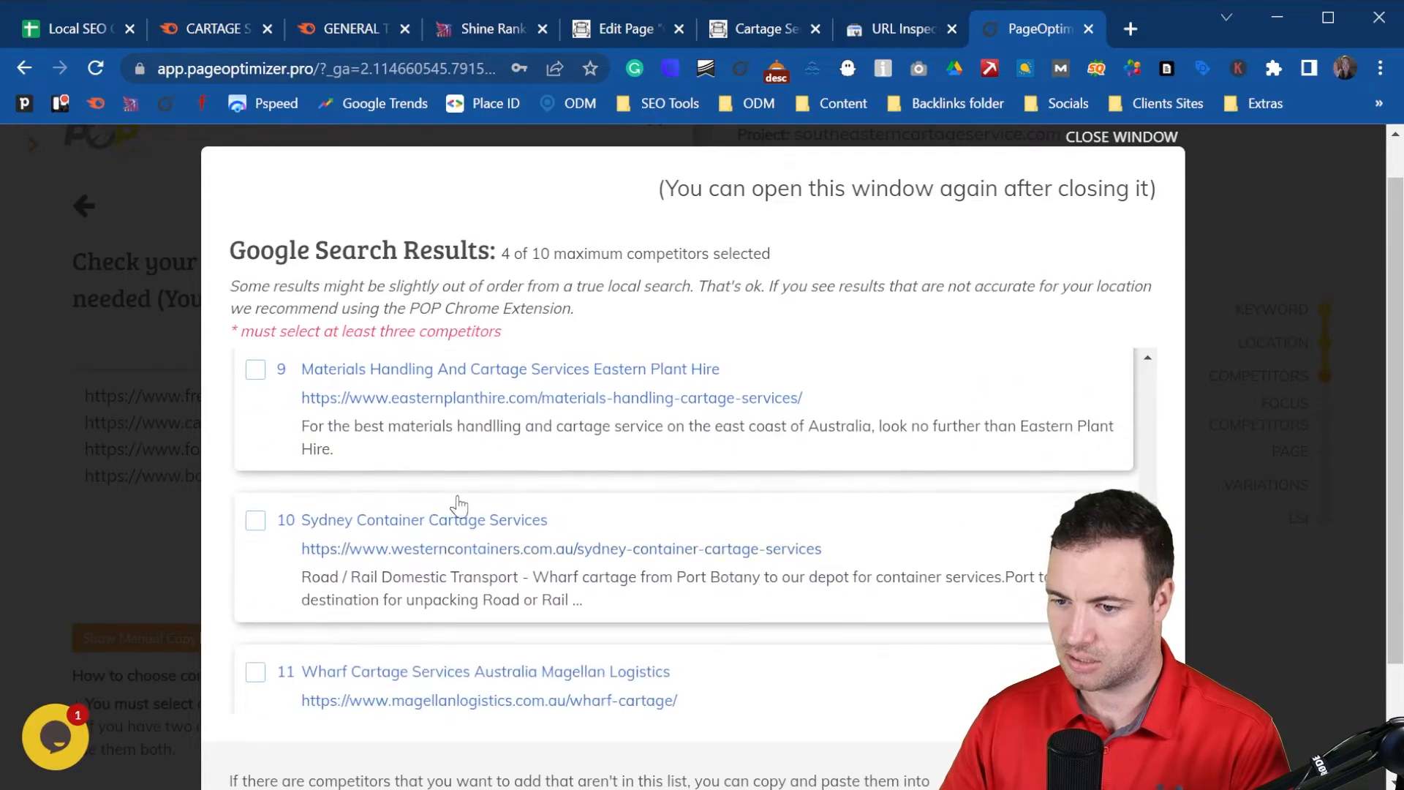
pyautogui.scroll(-1, 453, 570)
pyautogui.scroll(-1, 395, 614)
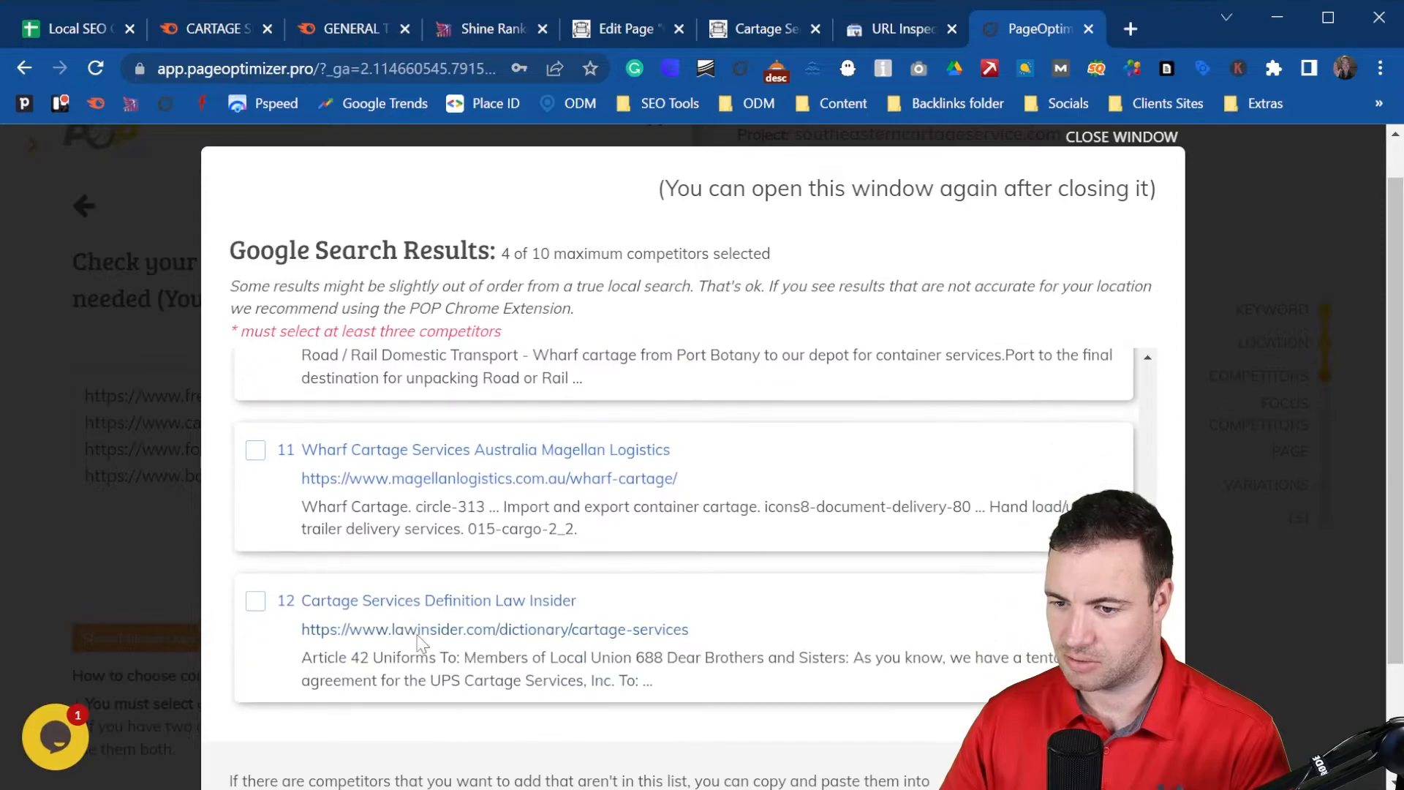
pyautogui.scroll(-1, 731, 563)
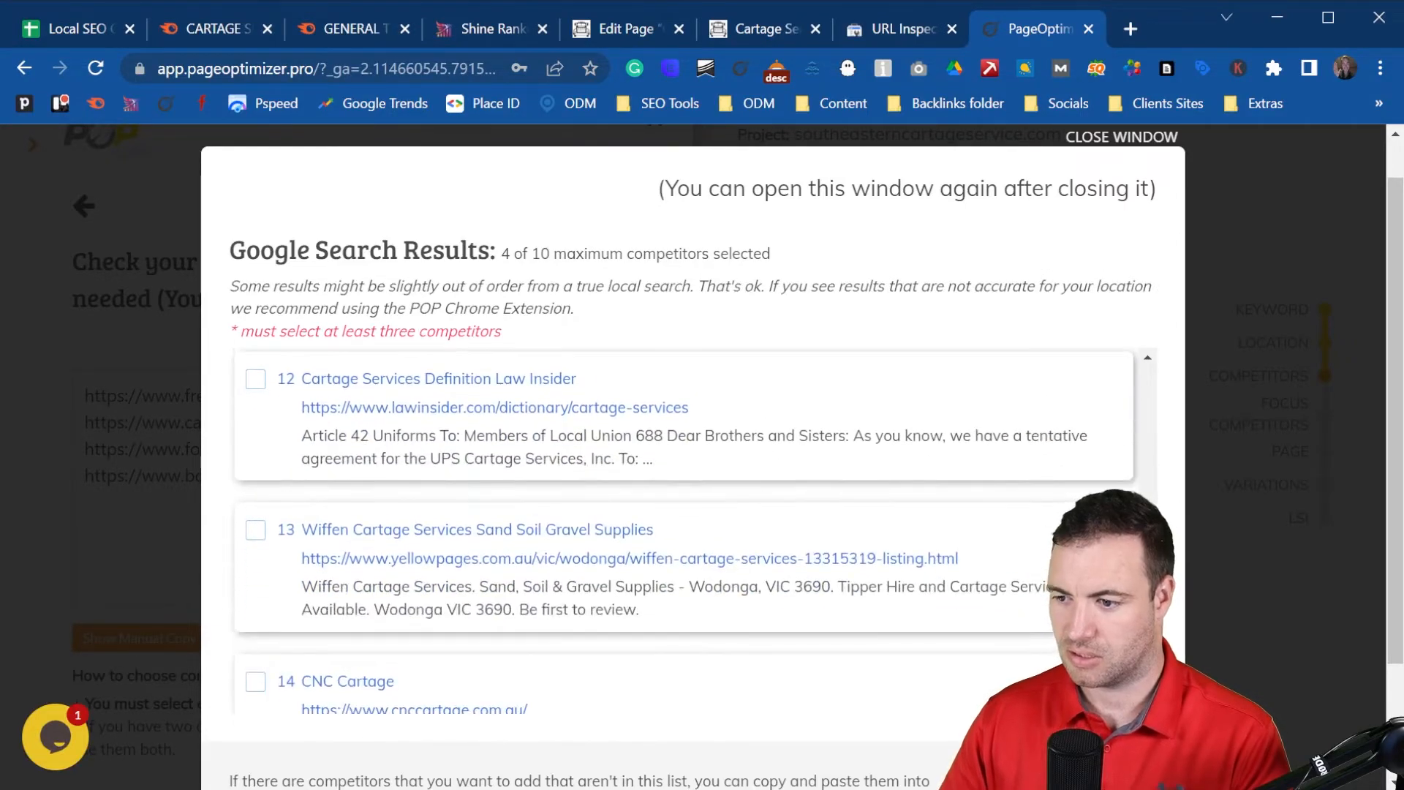
pyautogui.press('Escape')
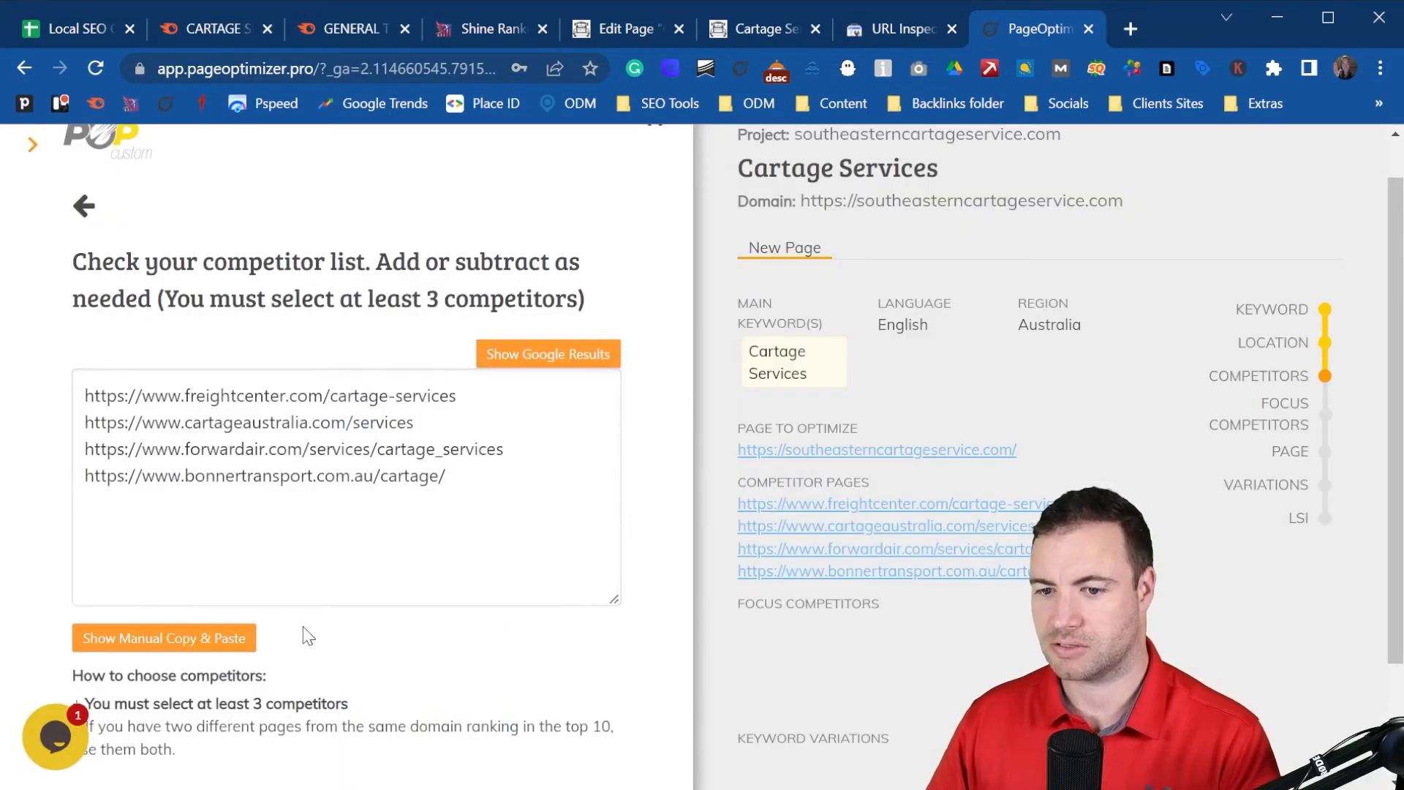
pyautogui.click(201, 644)
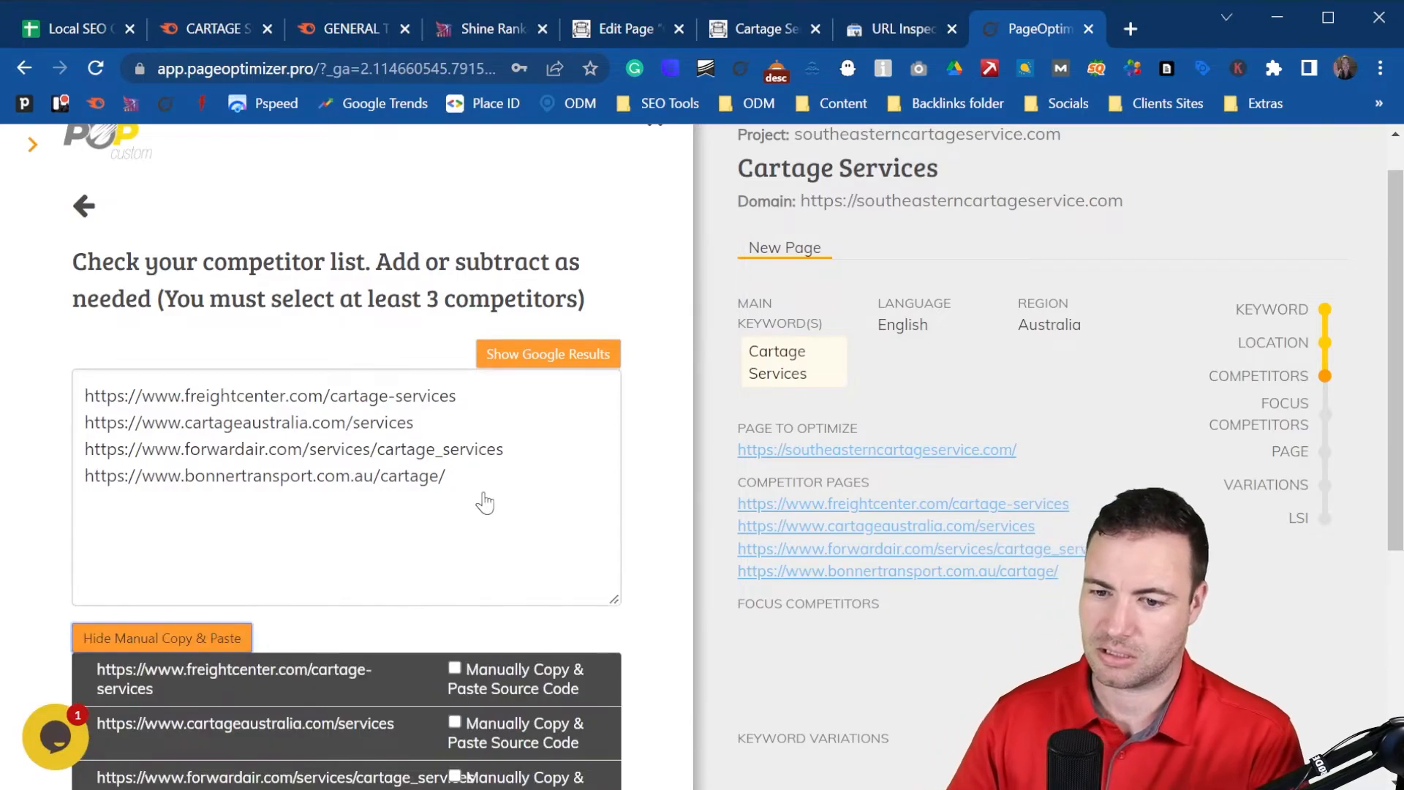
pyautogui.scroll(-3, 638, 436)
pyautogui.click(172, 304)
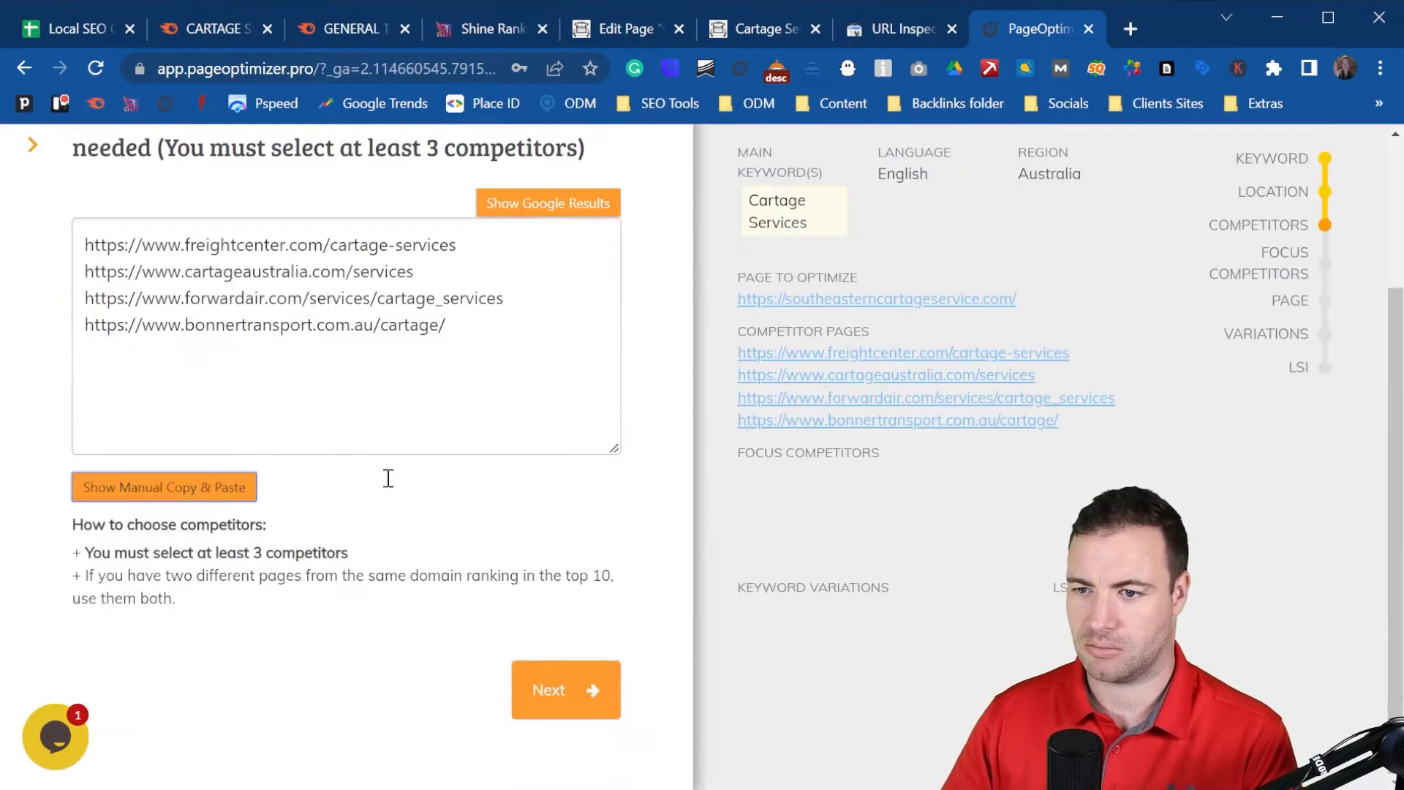
# - Accept the competitor list and start checking out the competition
pyautogui.click(583, 713)
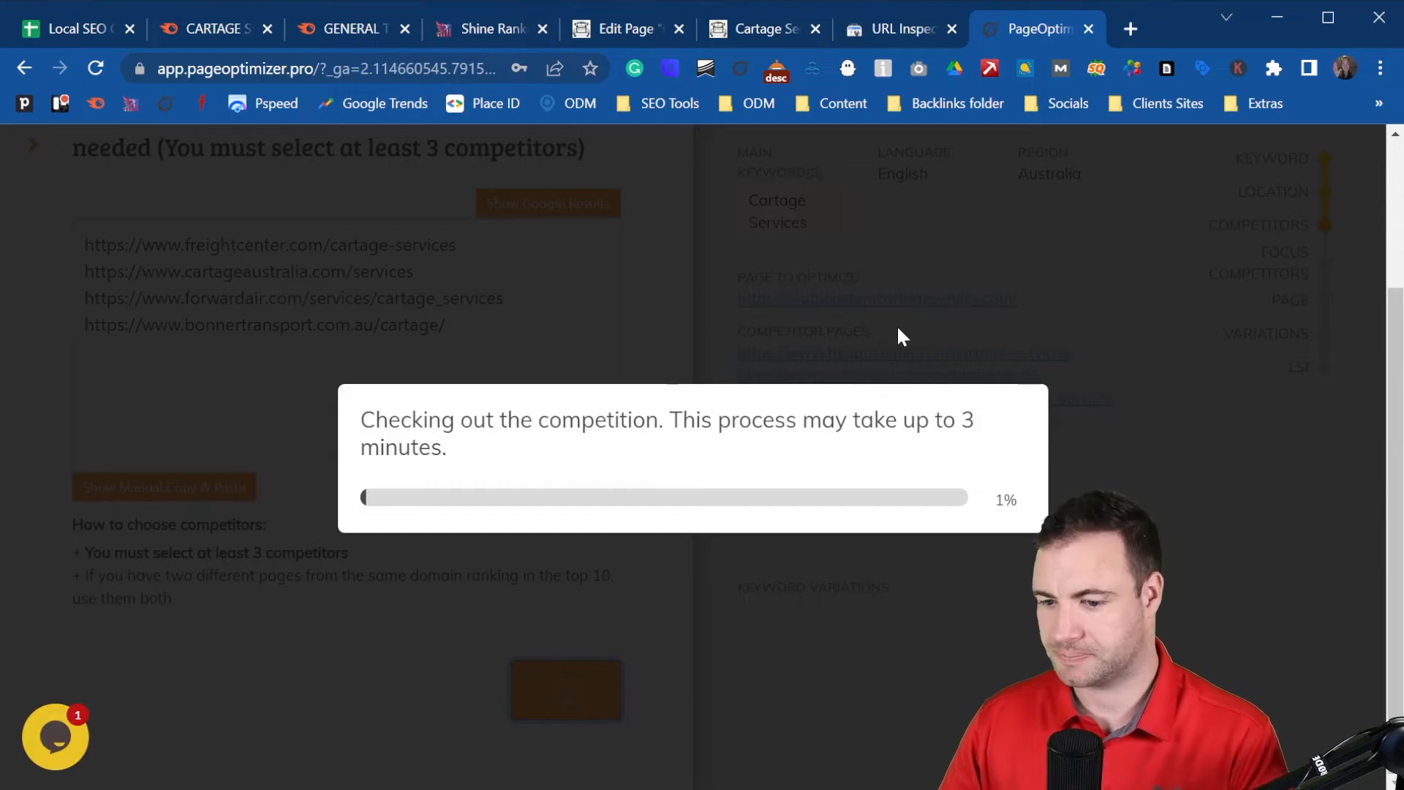
pyautogui.hotkey('ctrl', '-')
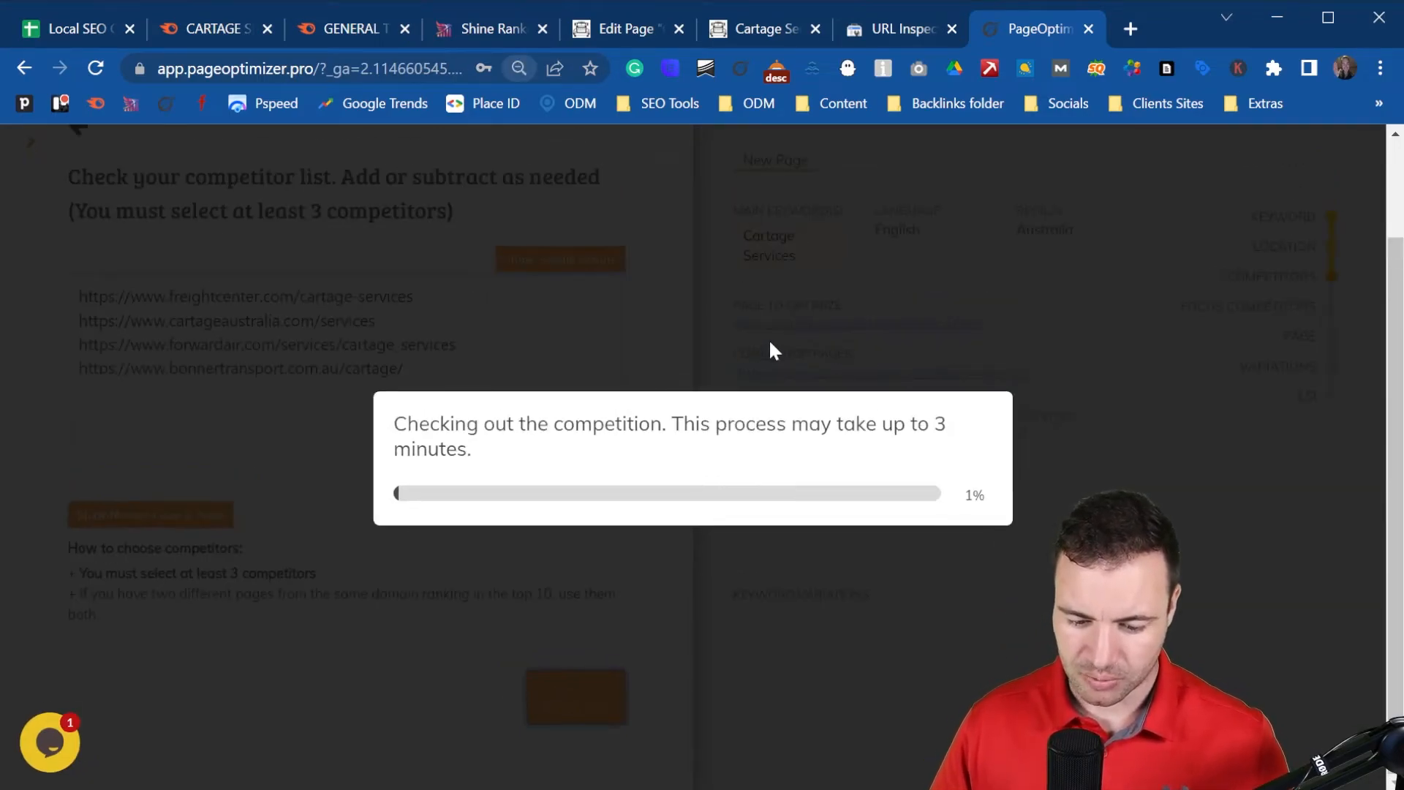
pyautogui.hotkey('ctrl', '-')
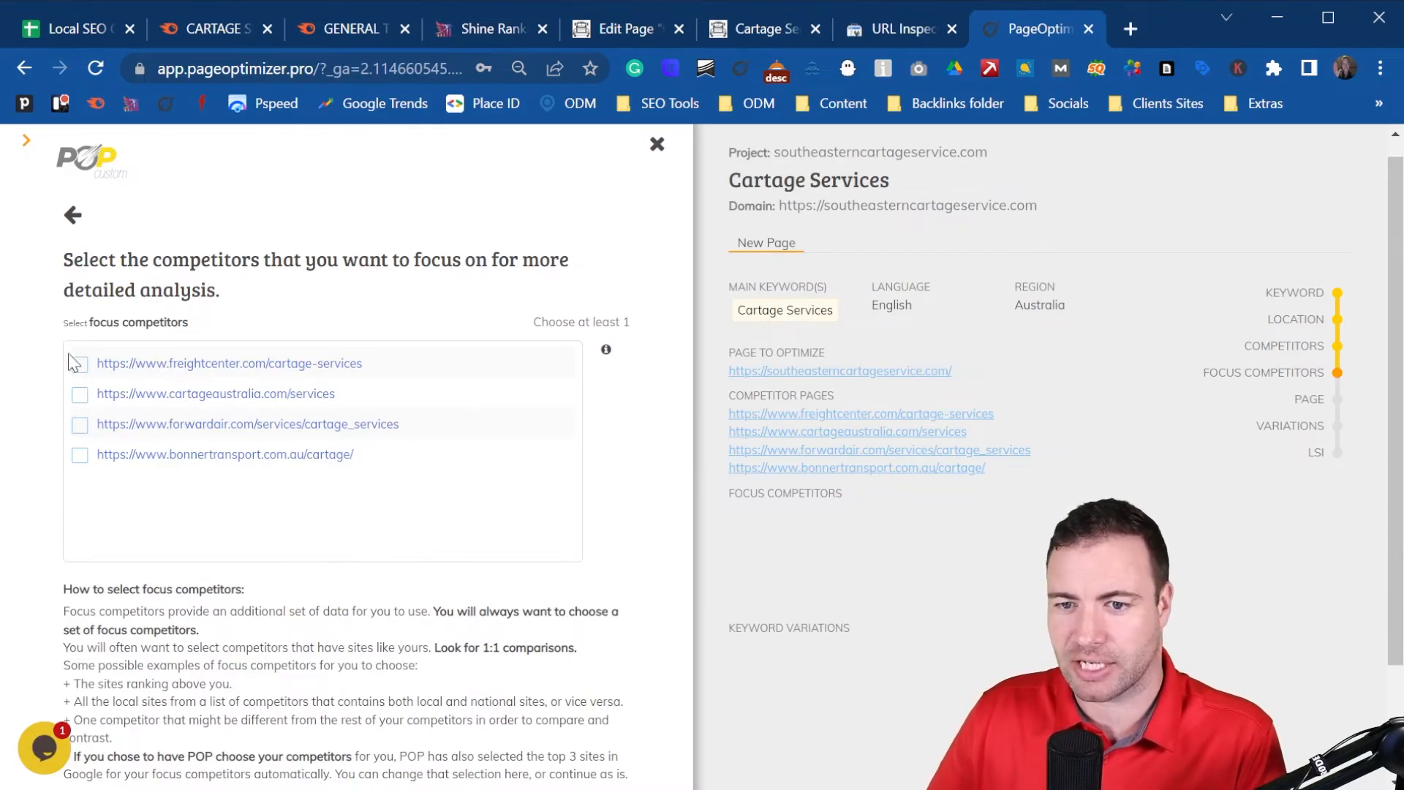
# - Select the freightcenter.com, cartageaustralia.com, forwardair.com and bonnertransport.com.au pages as focus competitors and continue
pyautogui.scroll(-2, 288, 348)
pyautogui.click(82, 221)
pyautogui.click(80, 253)
pyautogui.click(80, 282)
pyautogui.click(80, 313)
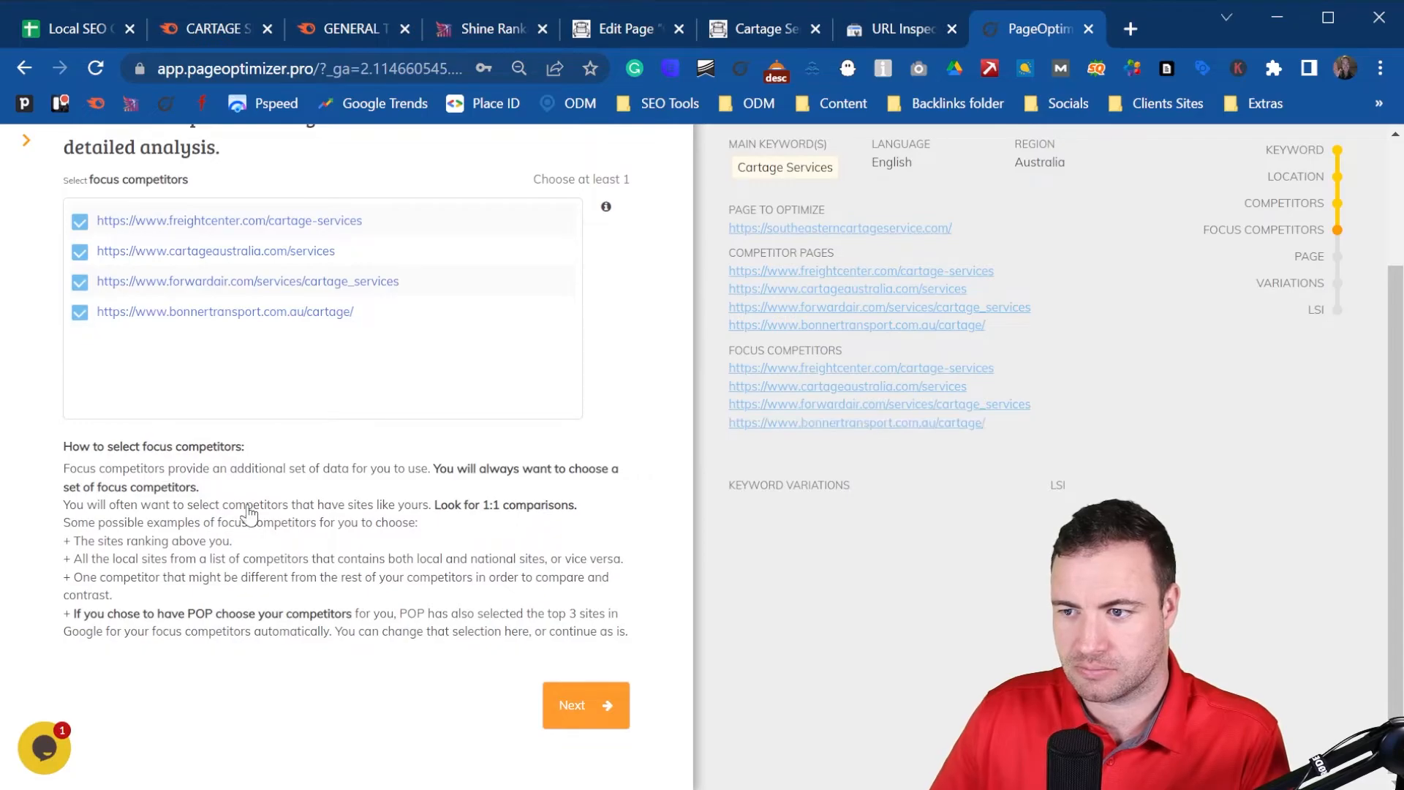
pyautogui.click(601, 708)
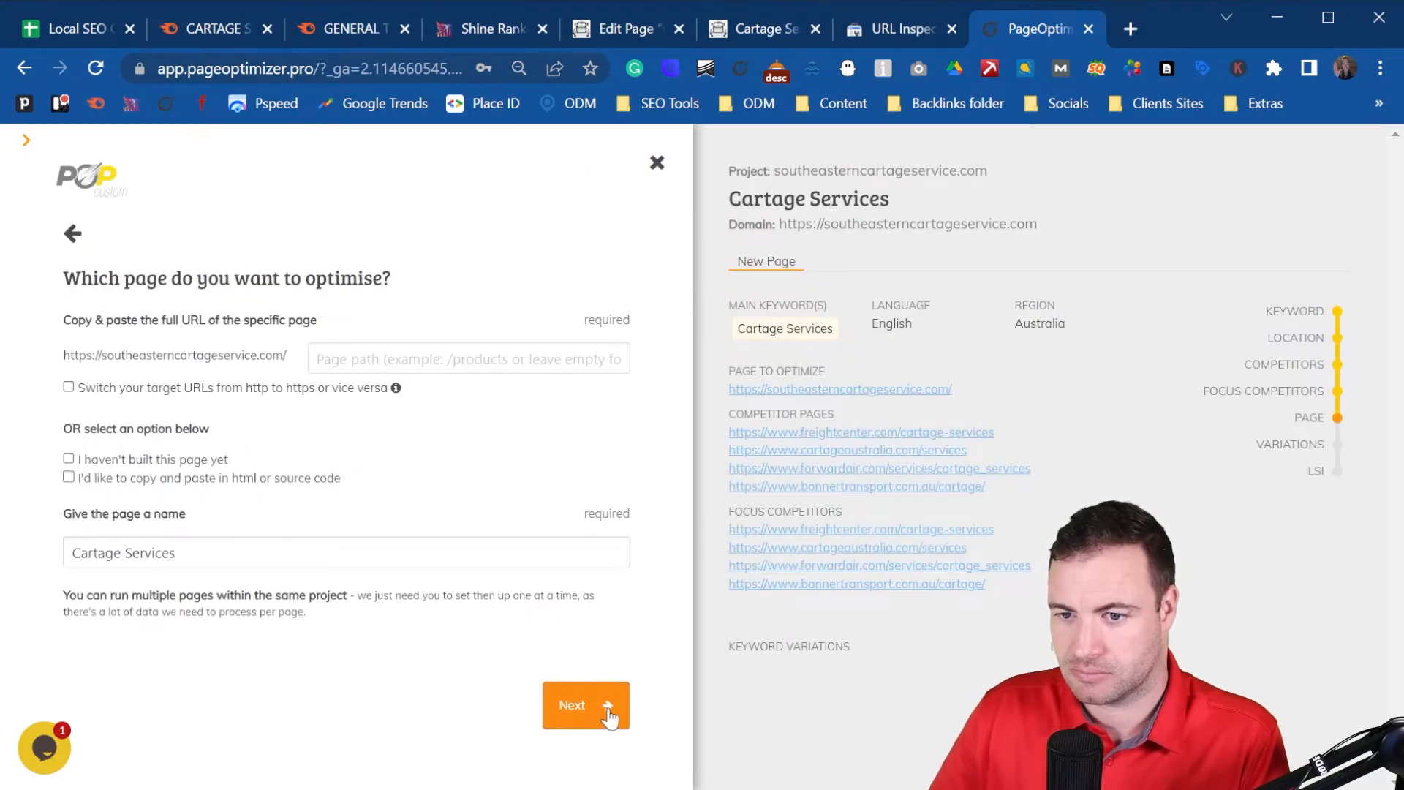
# - Copy the cartage-services/ path from the address of the live Cartage Services page
pyautogui.click(382, 355)
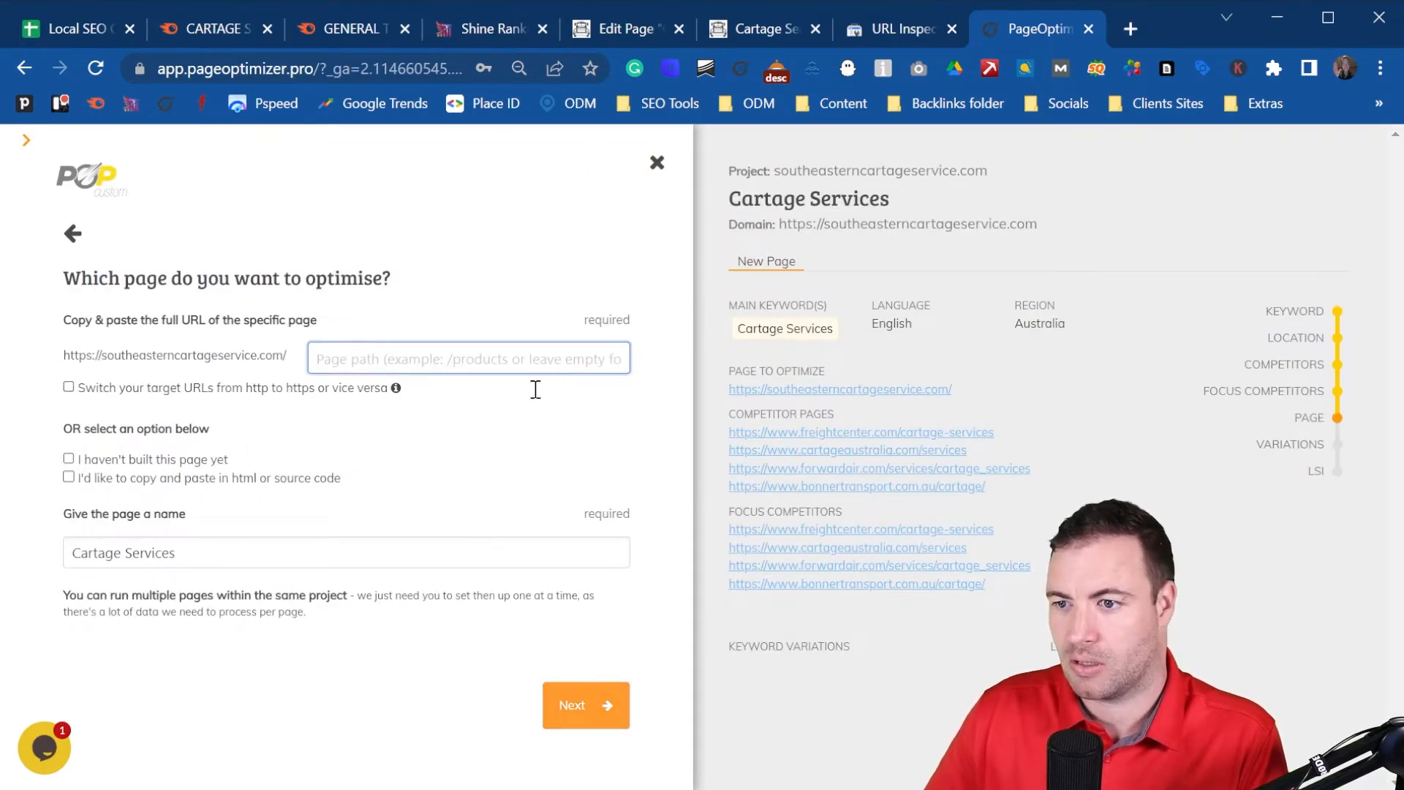
pyautogui.write('Cartage Services')
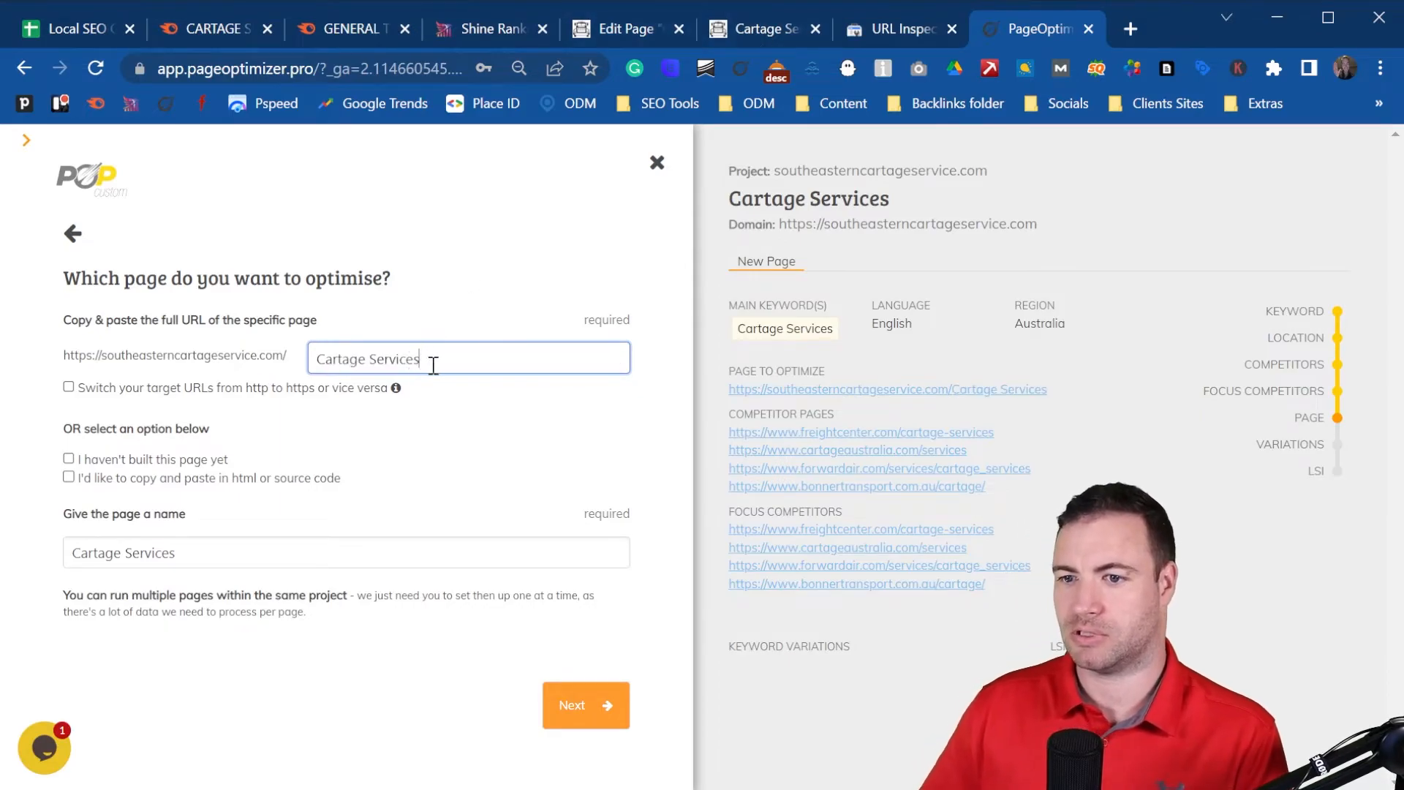
pyautogui.click(750, 33)
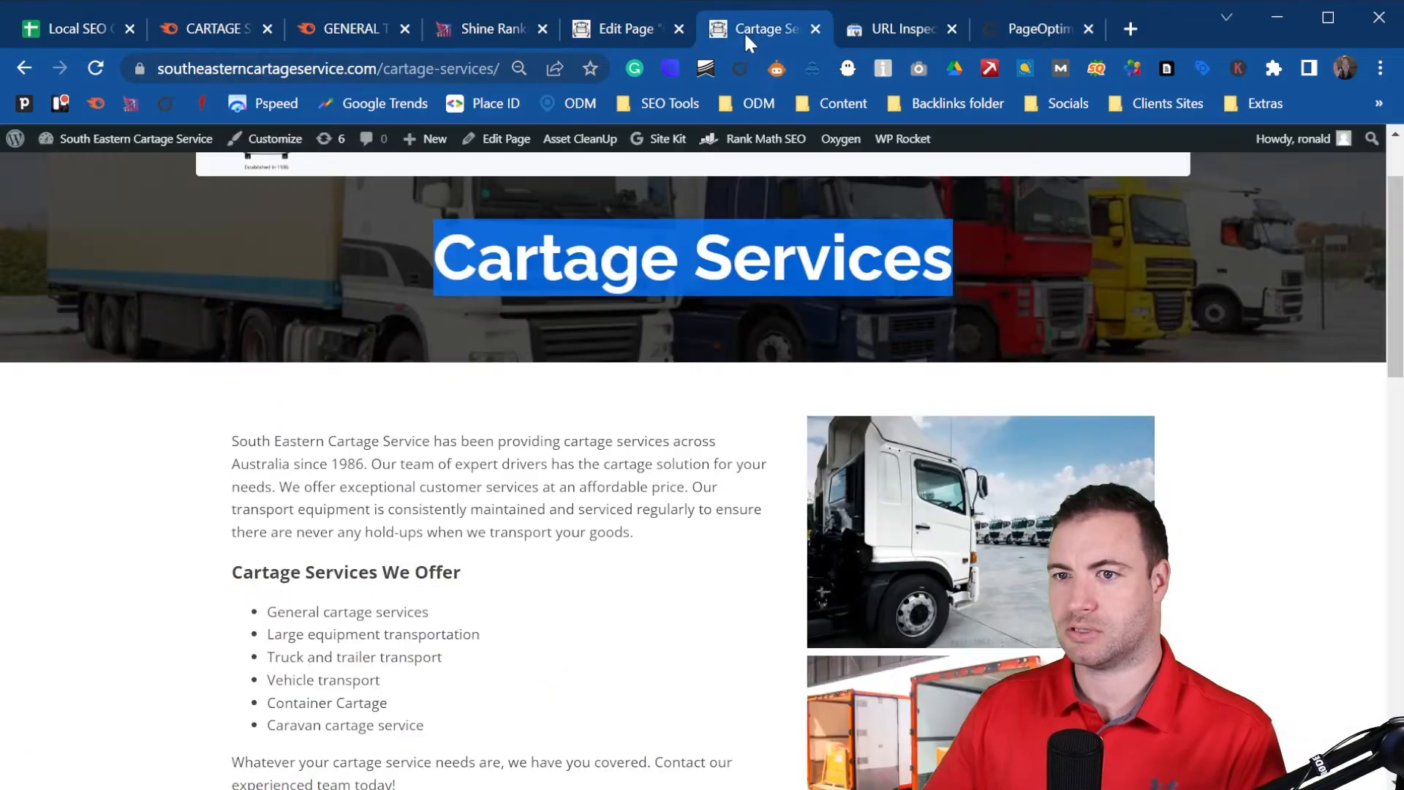
pyautogui.click(418, 68)
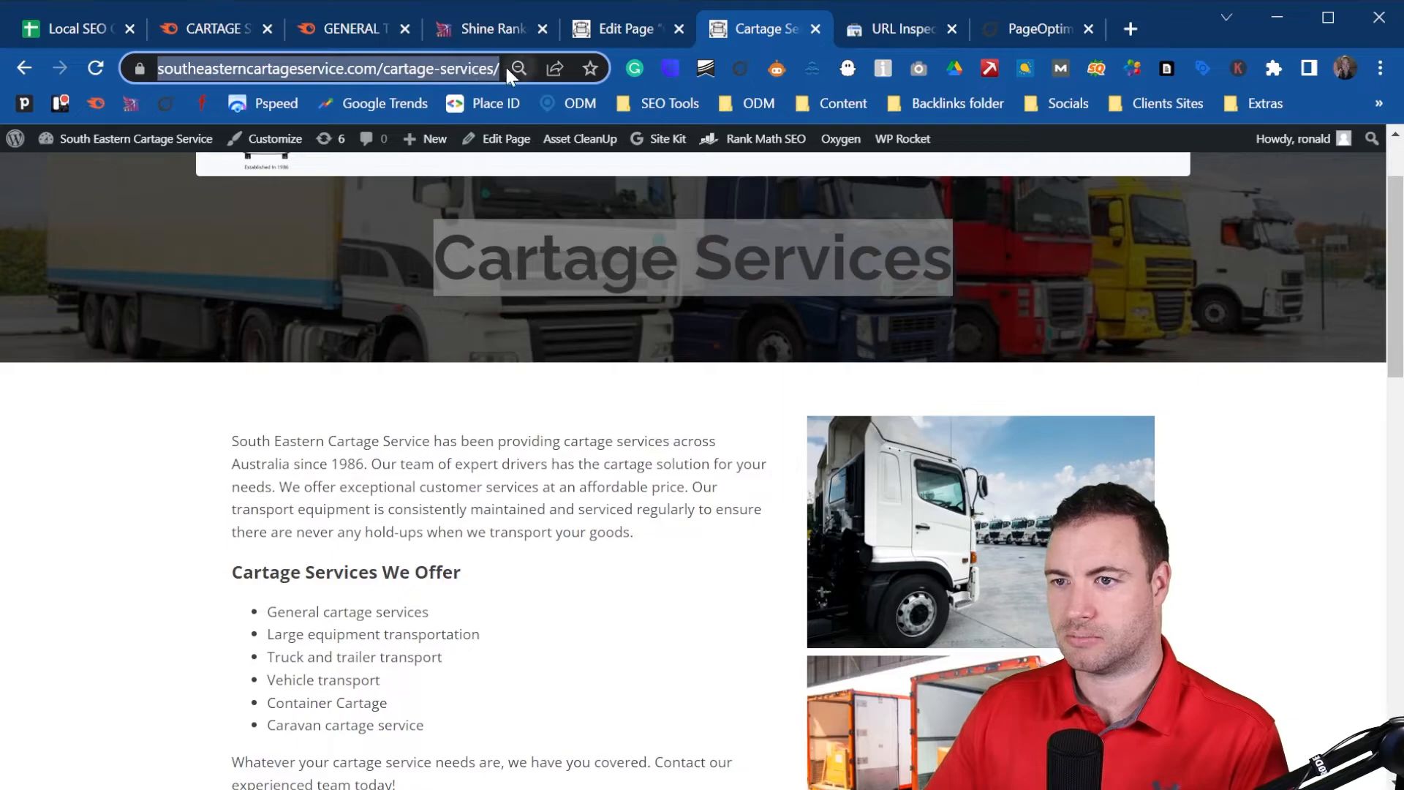
pyautogui.click(498, 67)
pyautogui.write(',')
pyautogui.moveTo(392, 73); pyautogui.dragTo(511, 68)
pyautogui.hotkey('ctrl', 'c')
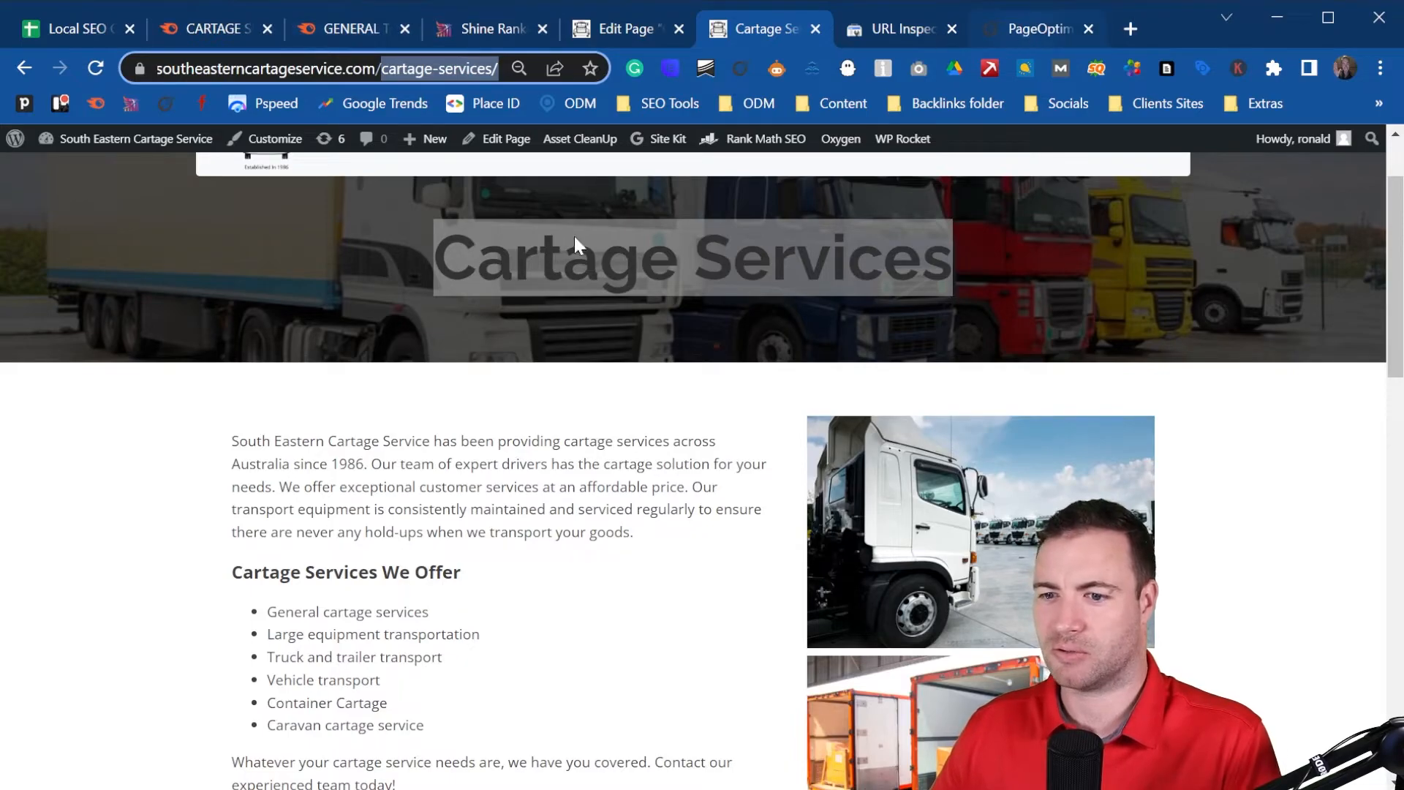
# - Replace the path of the page to optimise with cartage-services/ in PageOptimizer Pro and continue to the keyword variations
pyautogui.click(1039, 29)
pyautogui.moveTo(458, 363); pyautogui.dragTo(270, 363)
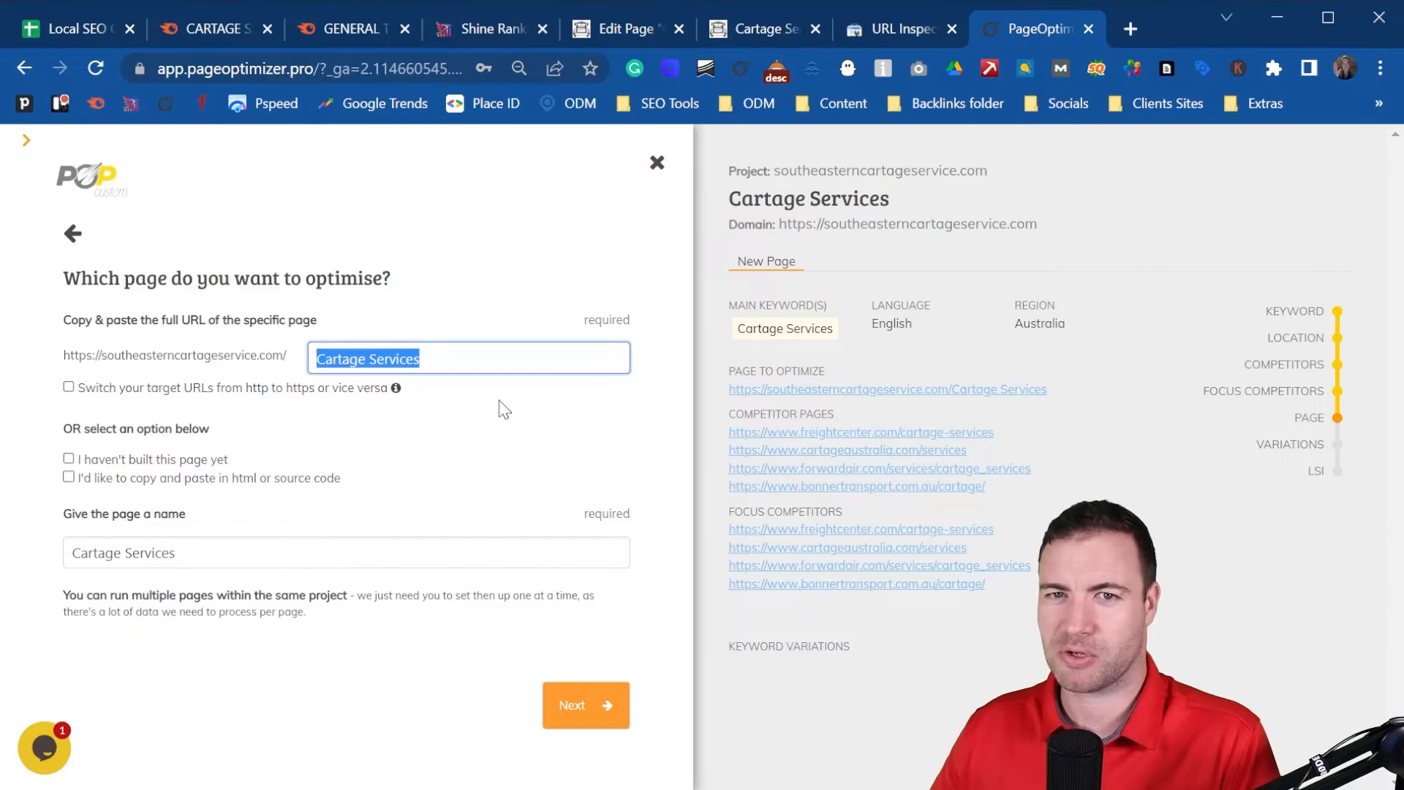
pyautogui.hotkey('ctrl', 'v')
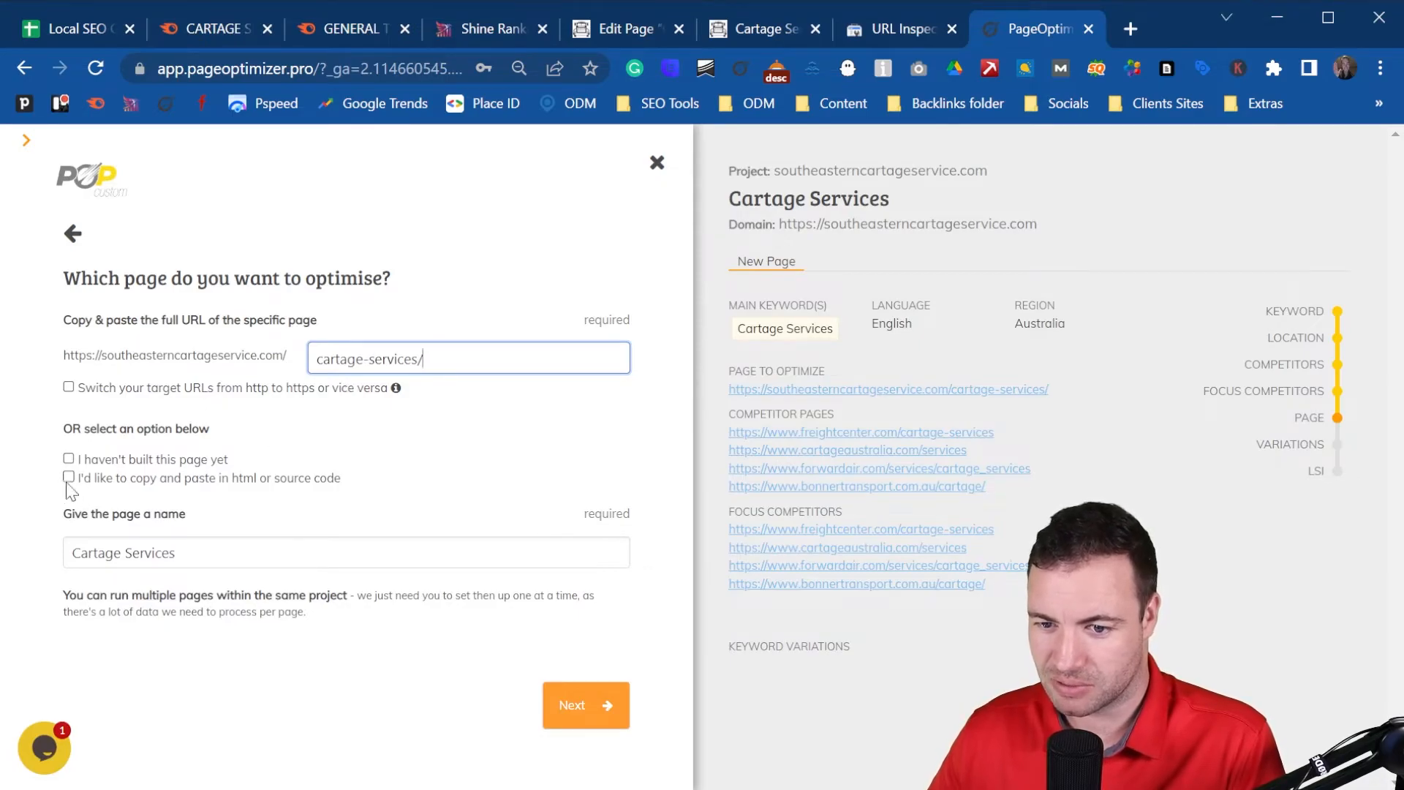
pyautogui.click(589, 707)
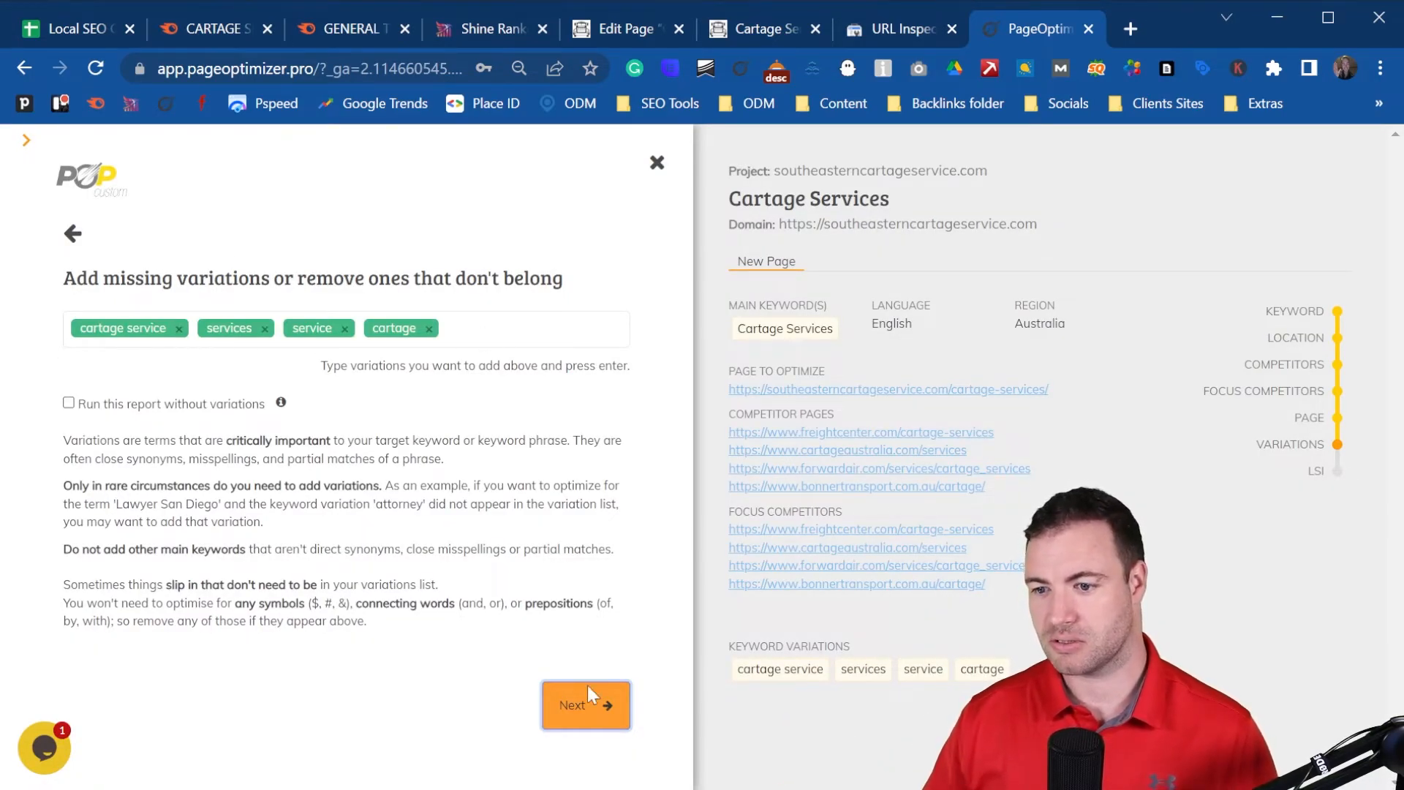
# - Accept the suggested keyword variations and LSI terms and submit the report
pyautogui.click(594, 706)
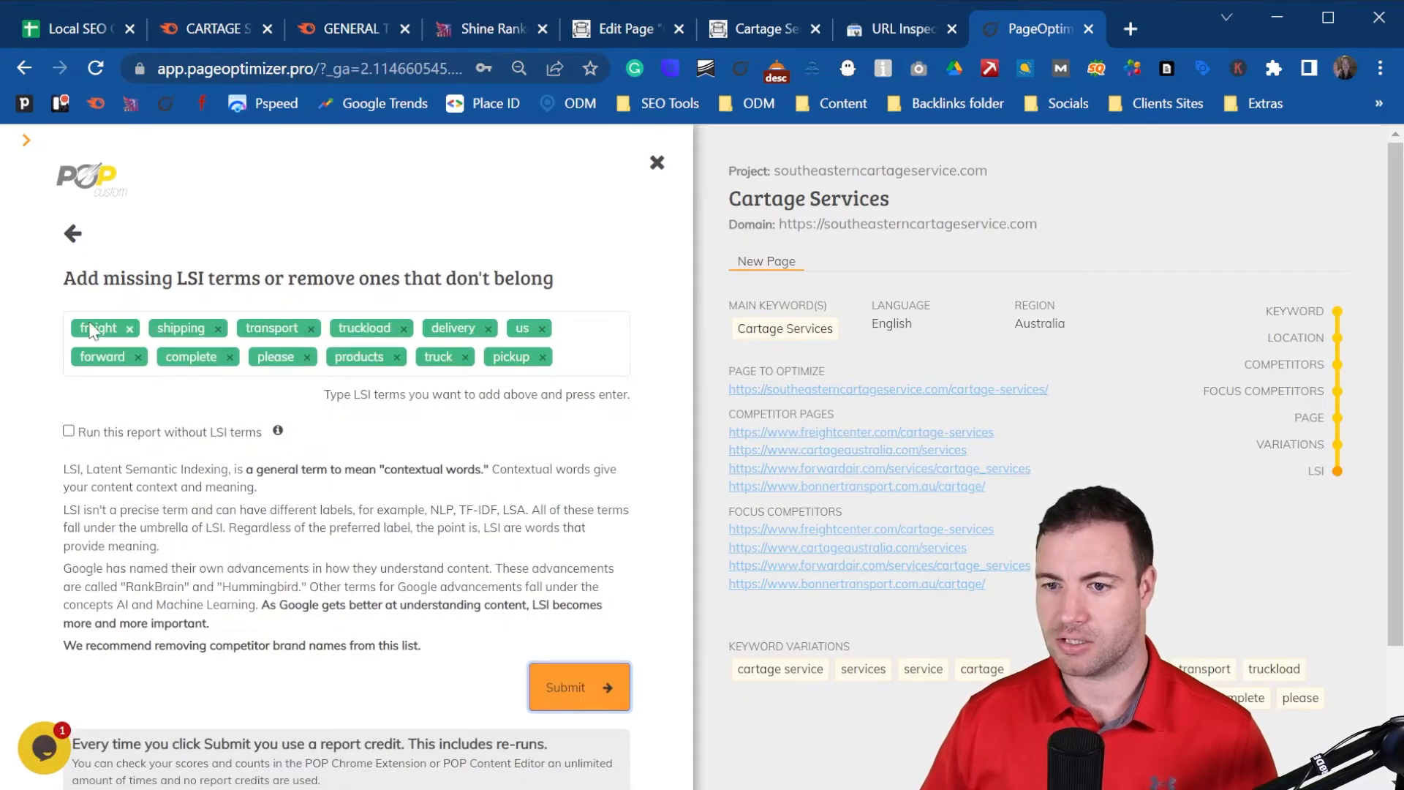
pyautogui.scroll(-2, 423, 202)
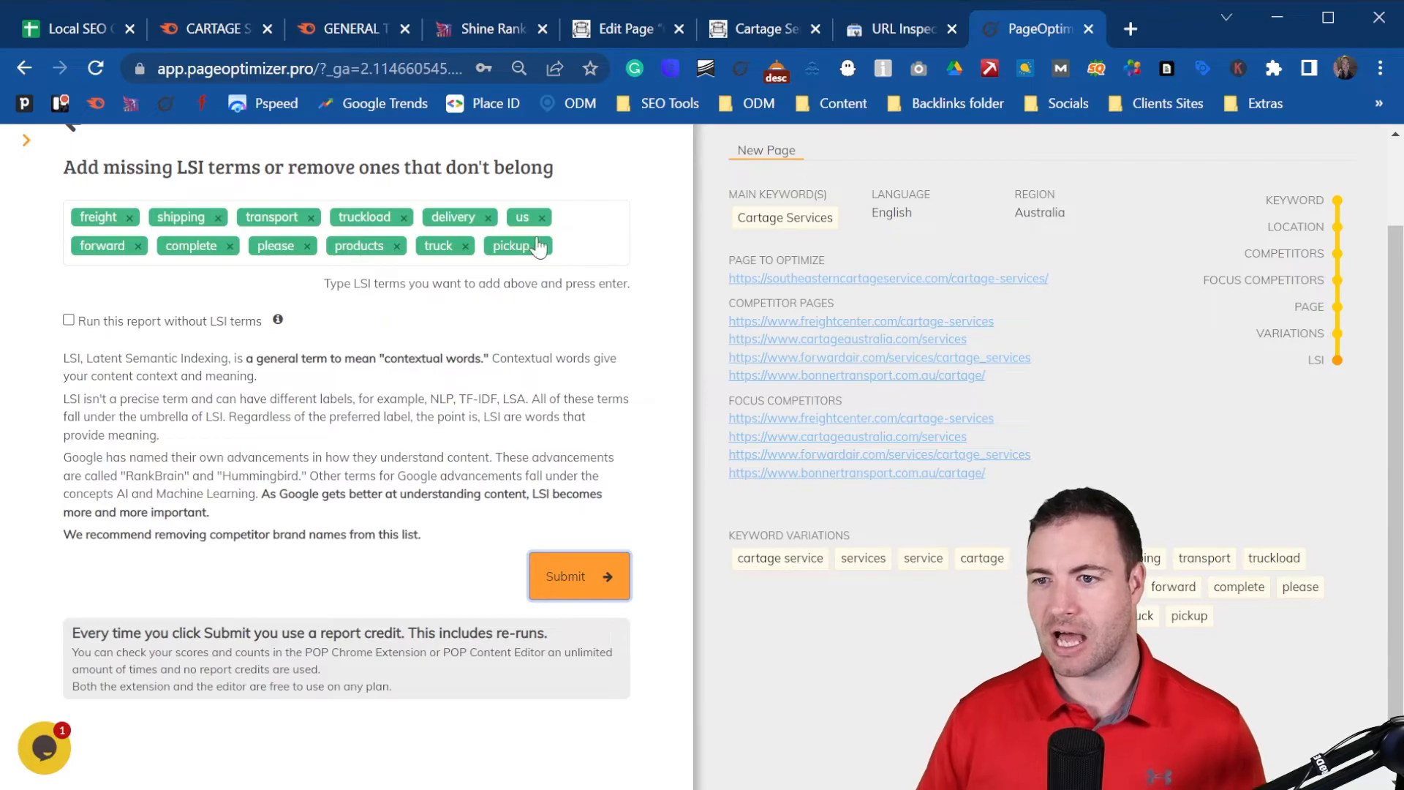
pyautogui.scroll(-1, 525, 231)
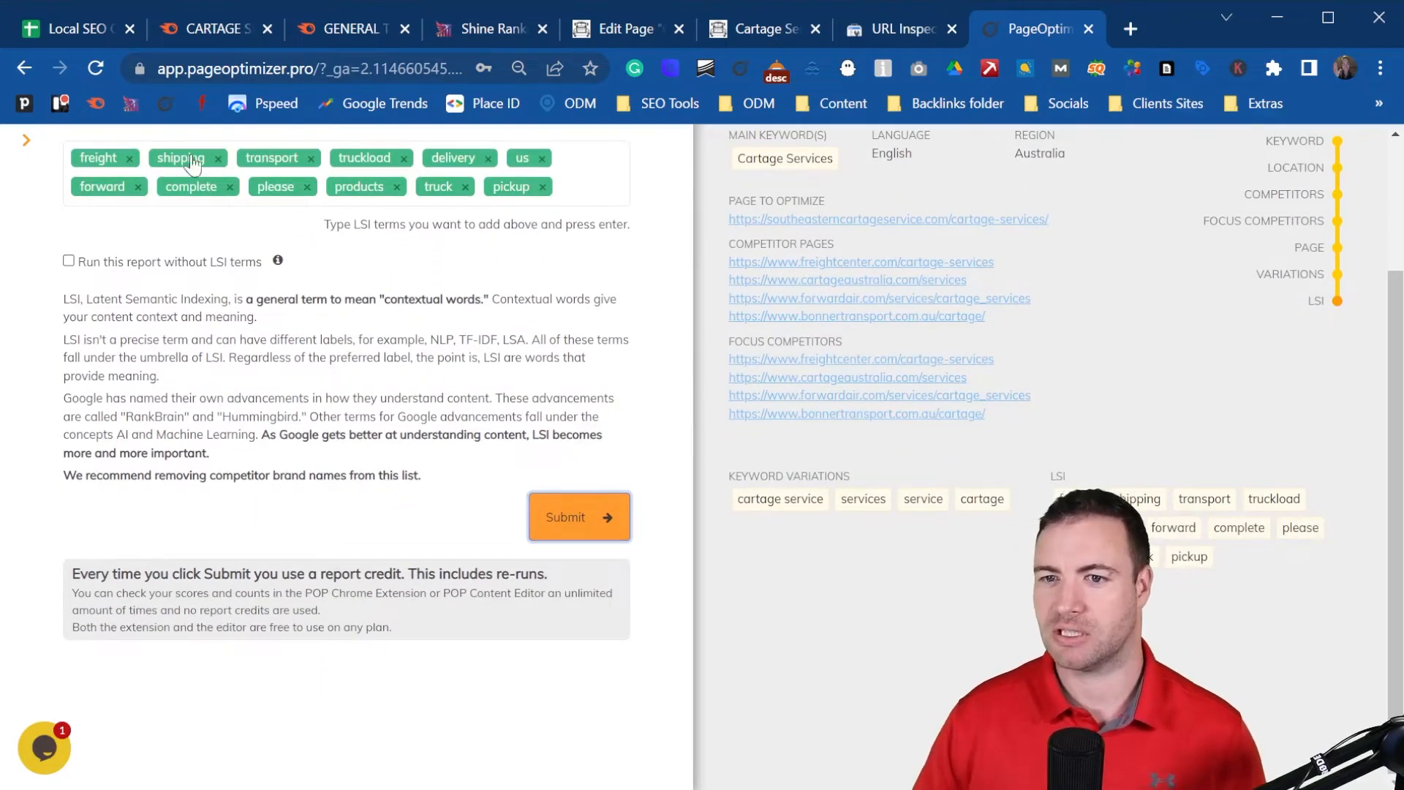
pyautogui.click(596, 512)
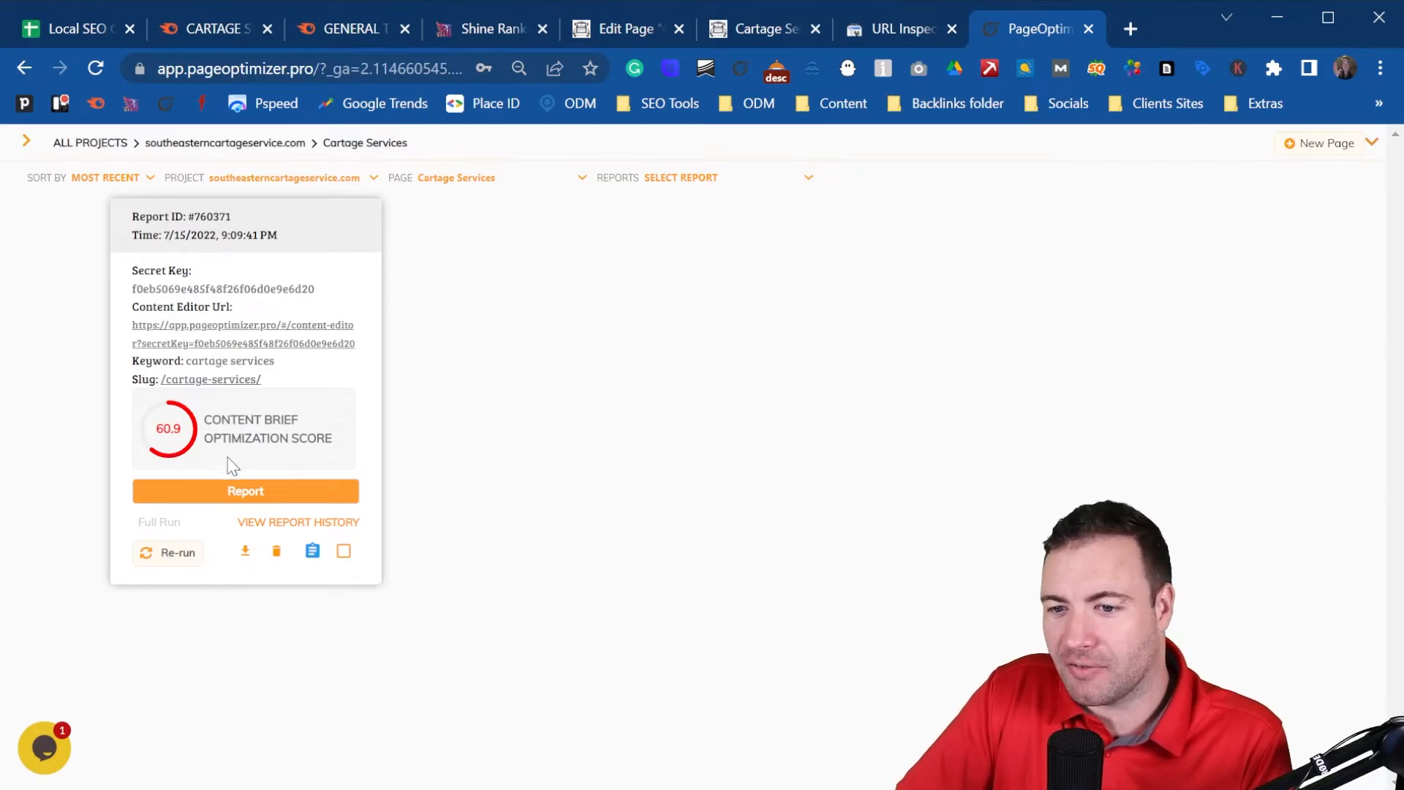
# - Open the Cartage Services report and examine its word count target and the term usage in the titles and subheadings
pyautogui.click(264, 497)
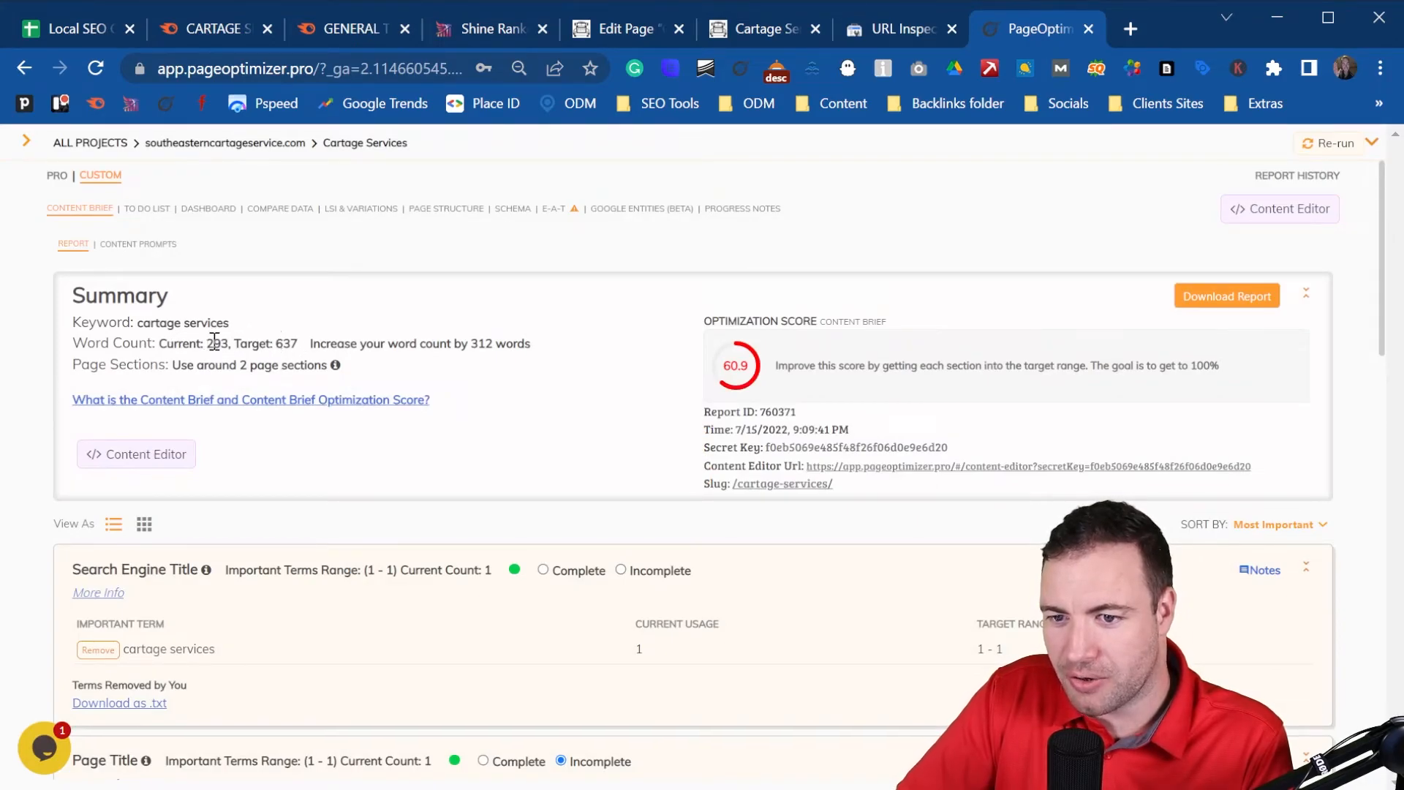
pyautogui.moveTo(207, 345); pyautogui.dragTo(234, 345)
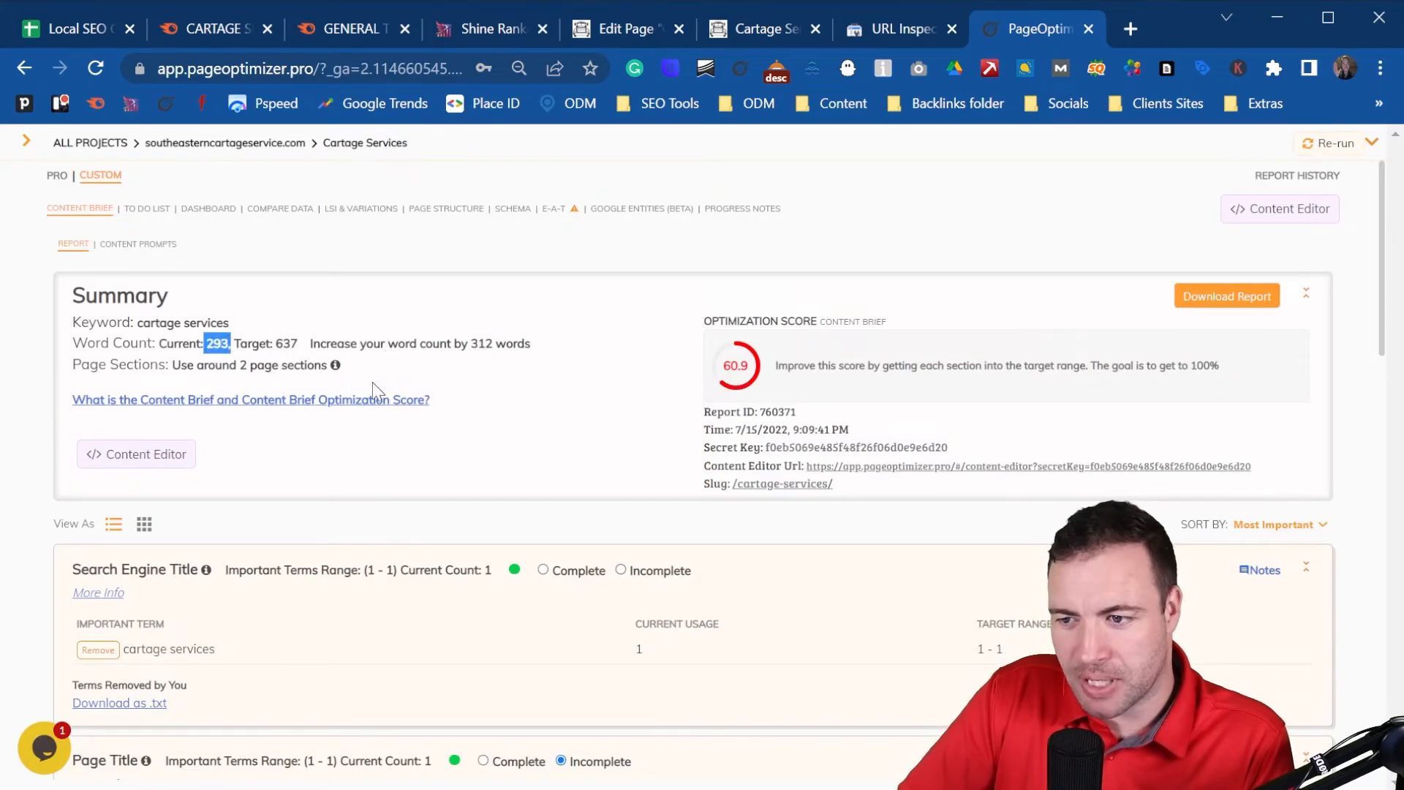
pyautogui.scroll(-3, 611, 384)
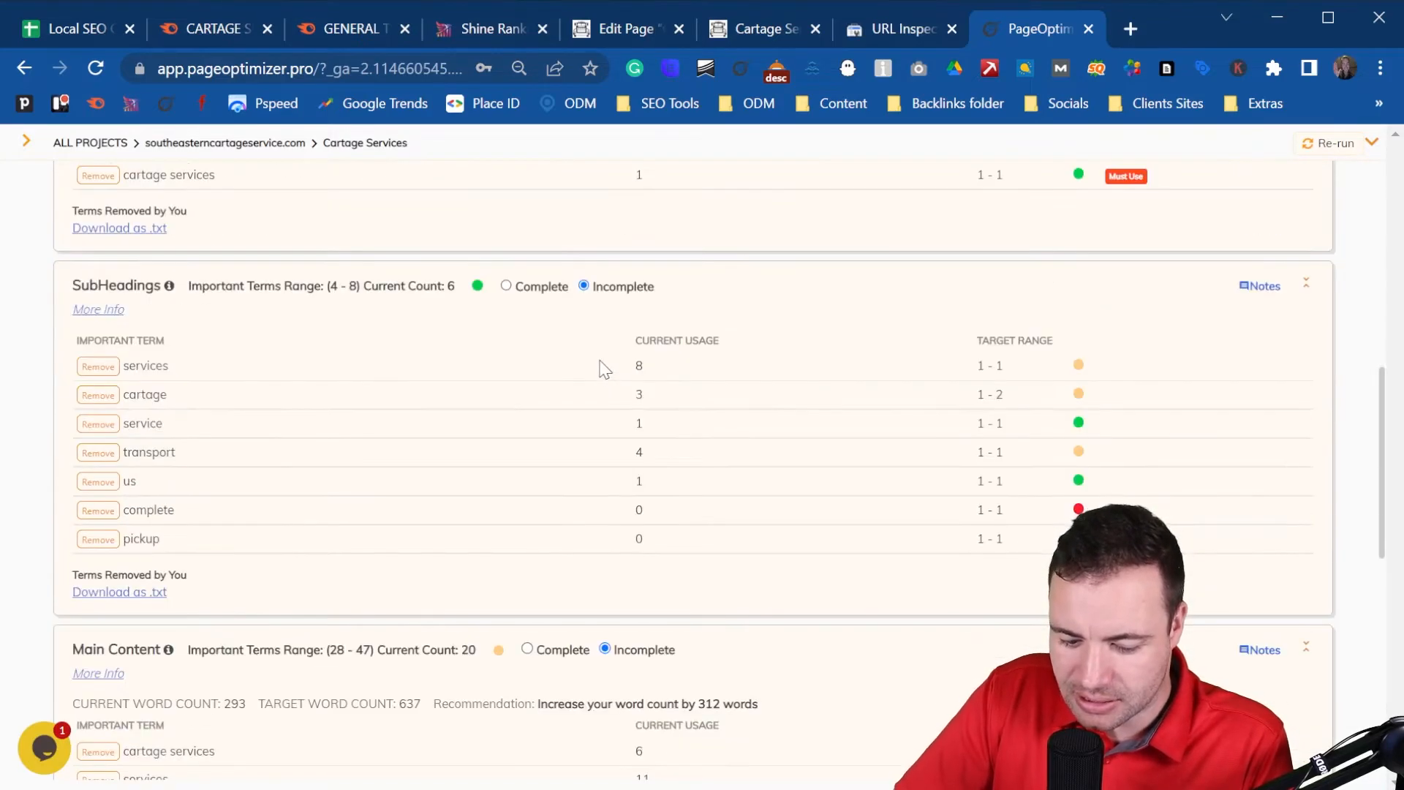
pyautogui.scroll(8, 409, 294)
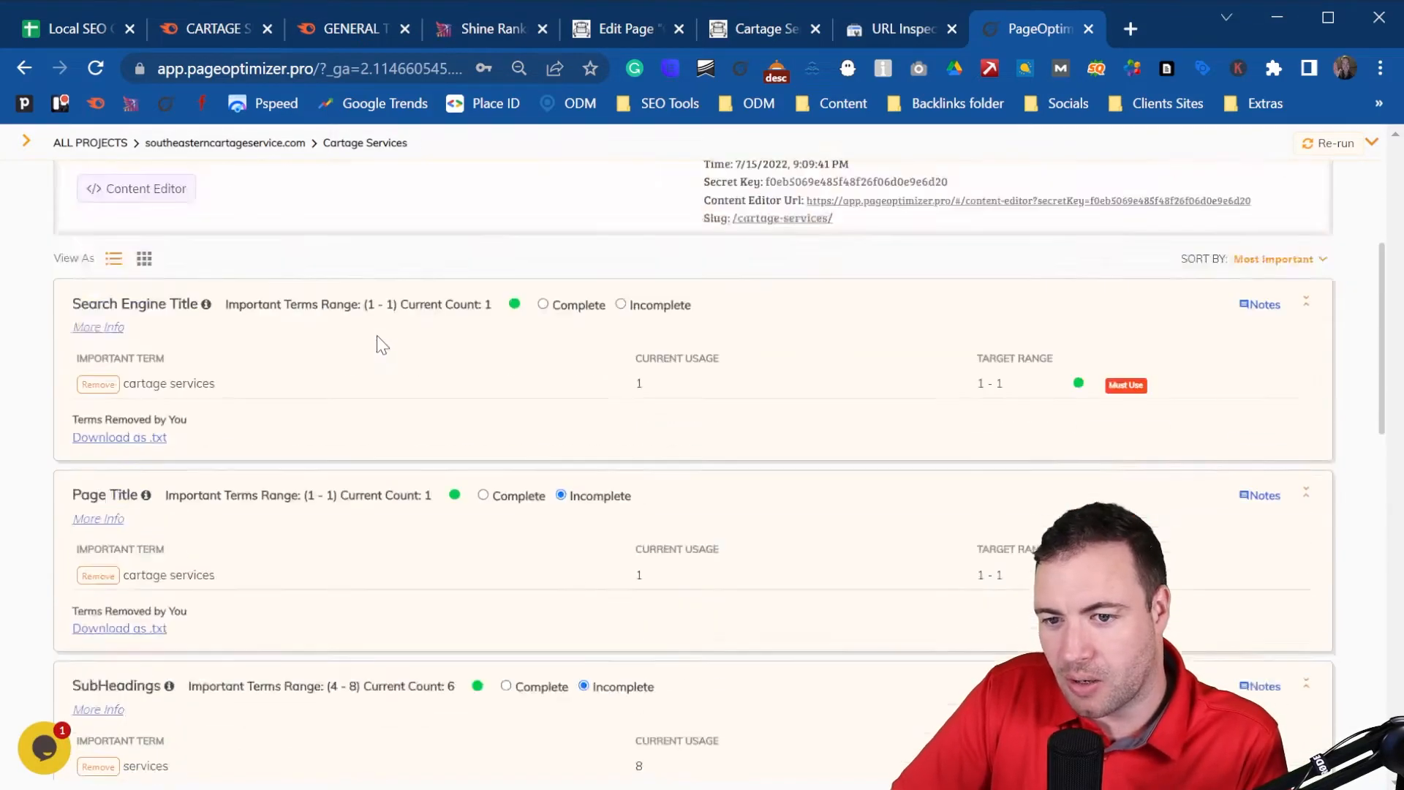
pyautogui.click(189, 342)
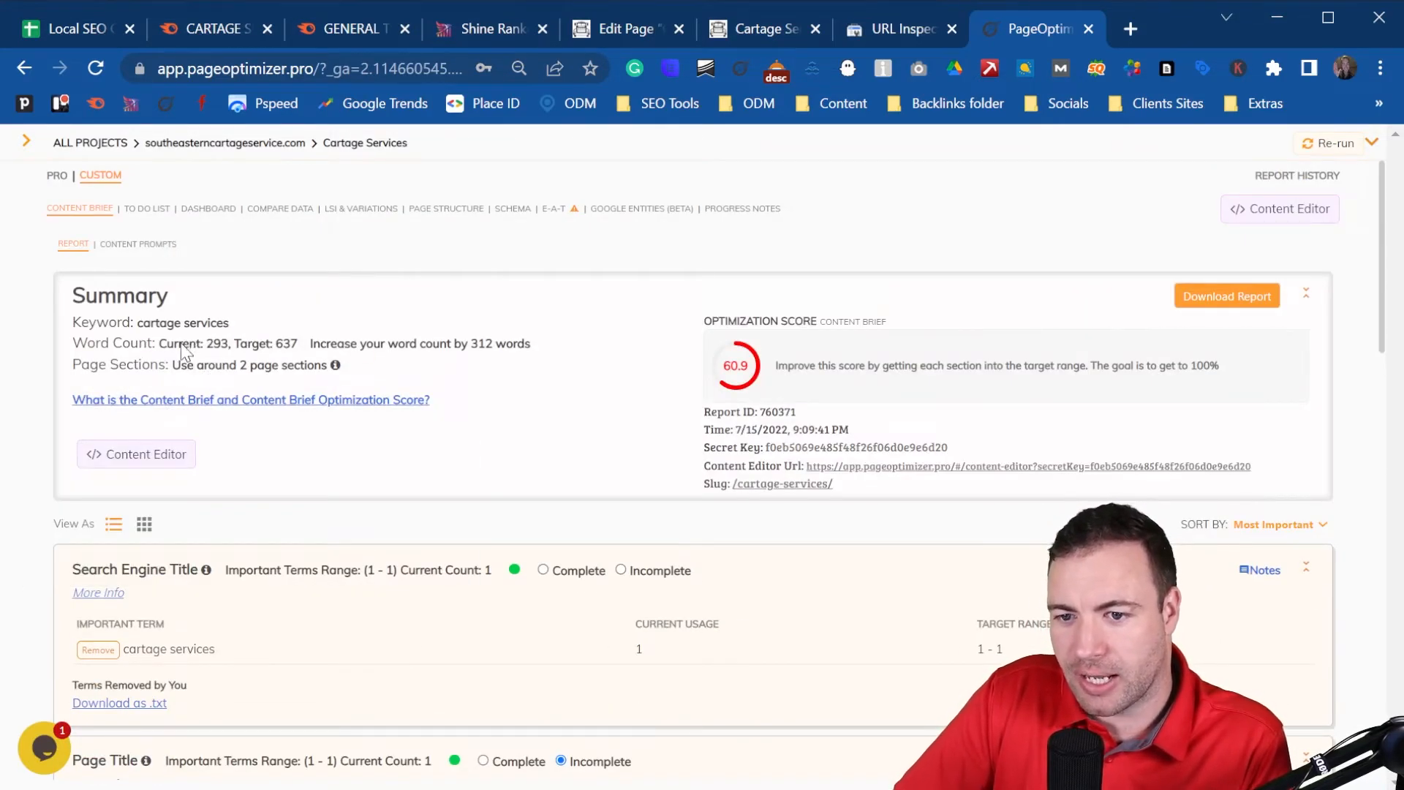
pyautogui.moveTo(207, 343); pyautogui.dragTo(300, 343)
pyautogui.click(299, 344)
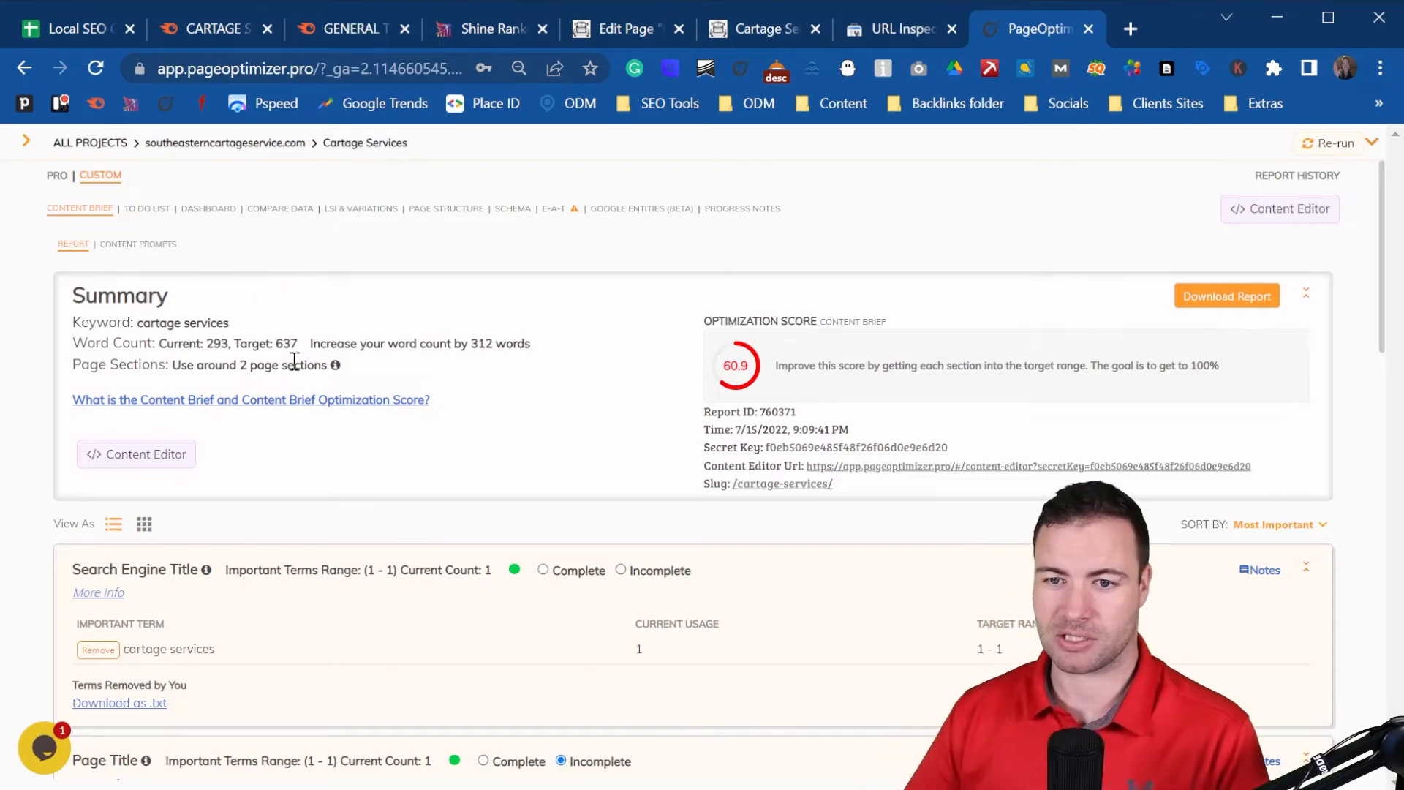
pyautogui.scroll(-3, 395, 398)
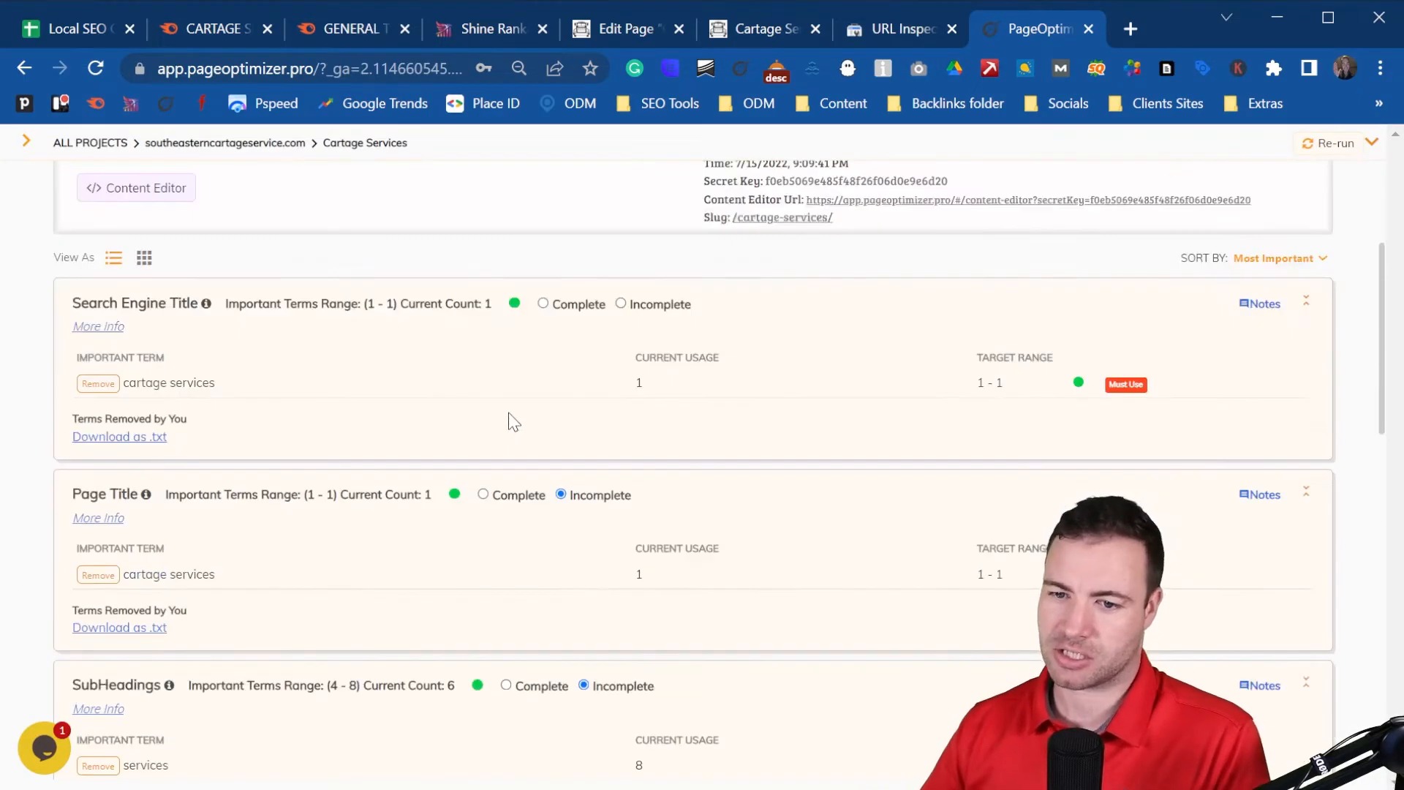
pyautogui.scroll(-2, 512, 365)
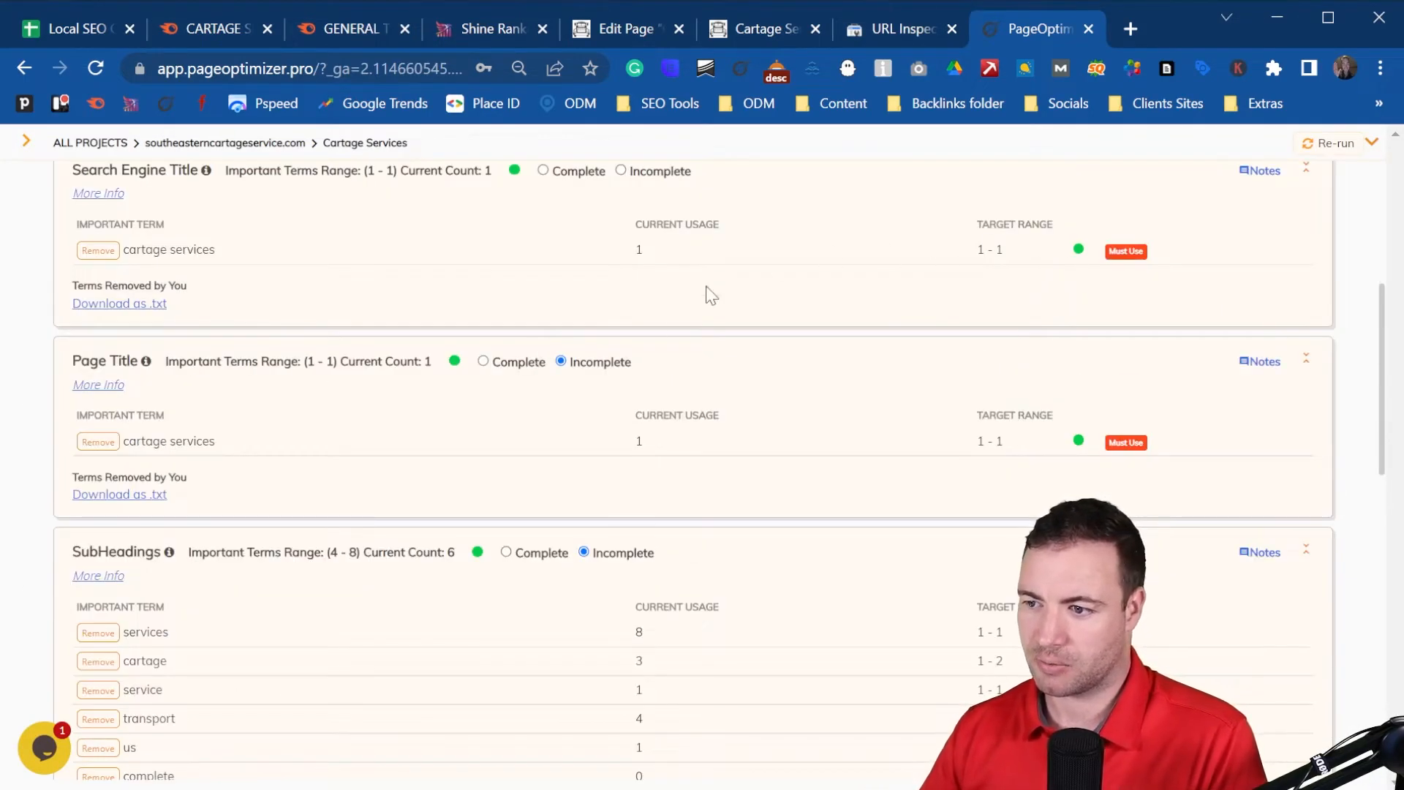
pyautogui.scroll(-2, 732, 311)
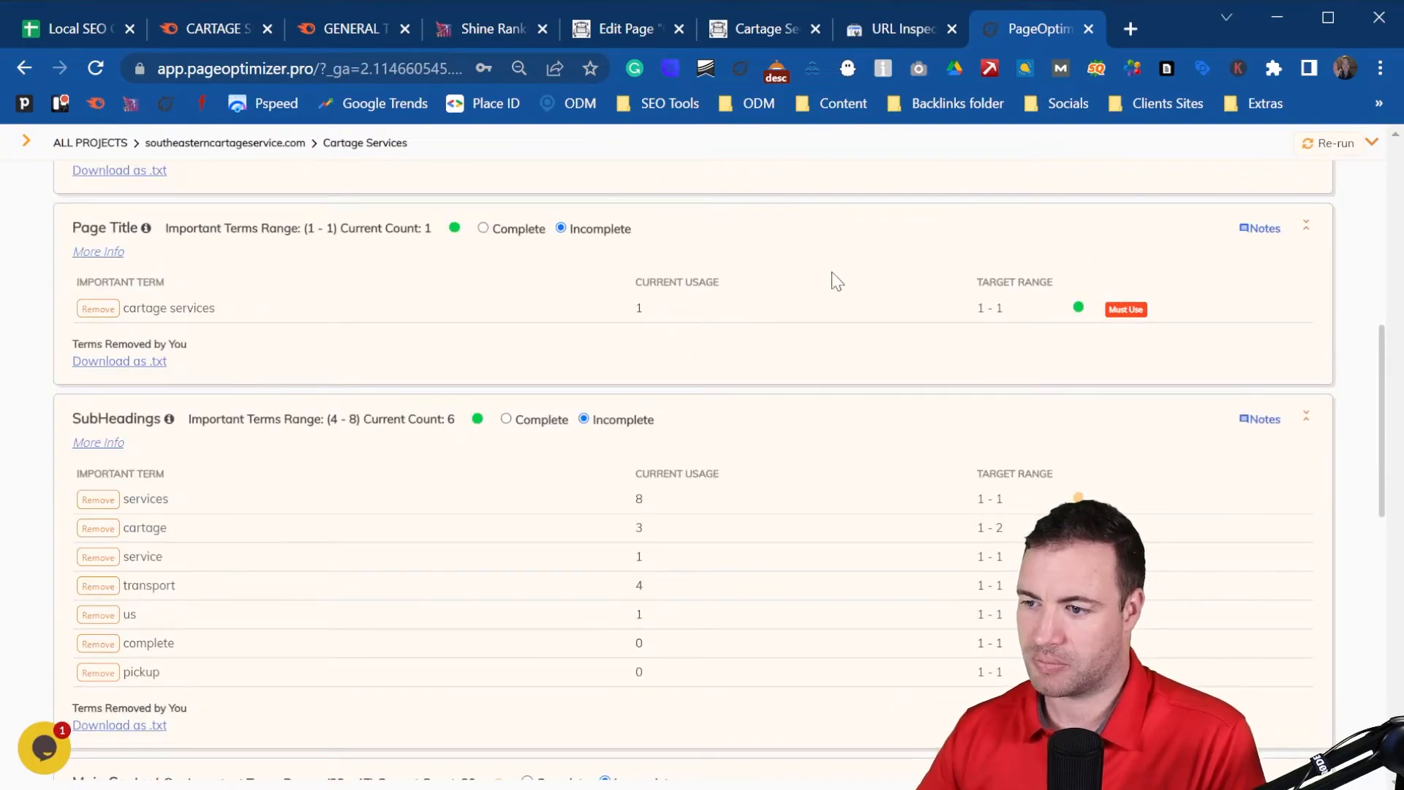
# - Examine the current usage of the important subheading terms against their target ranges, especially "services"
pyautogui.scroll(-2, 613, 413)
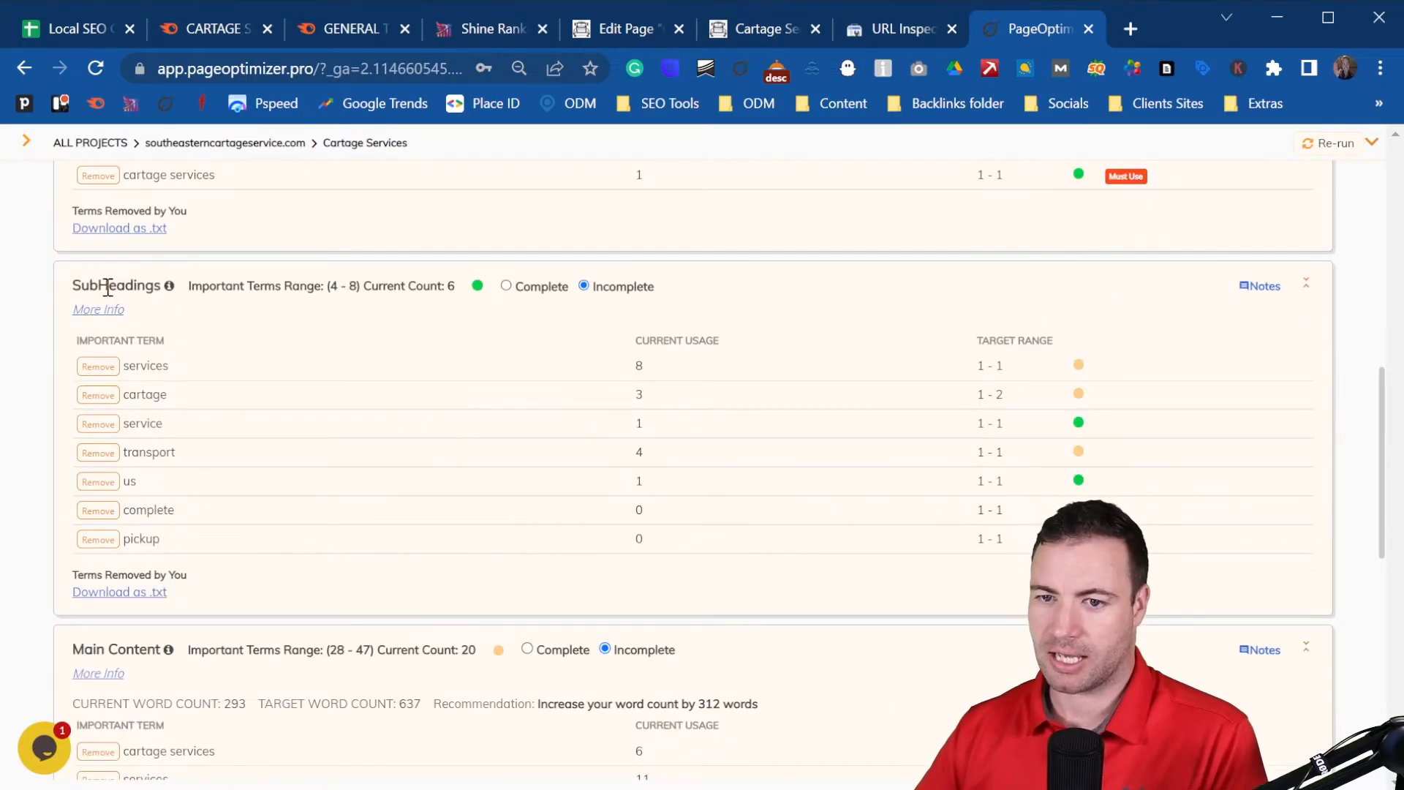
pyautogui.doubleClick(132, 369)
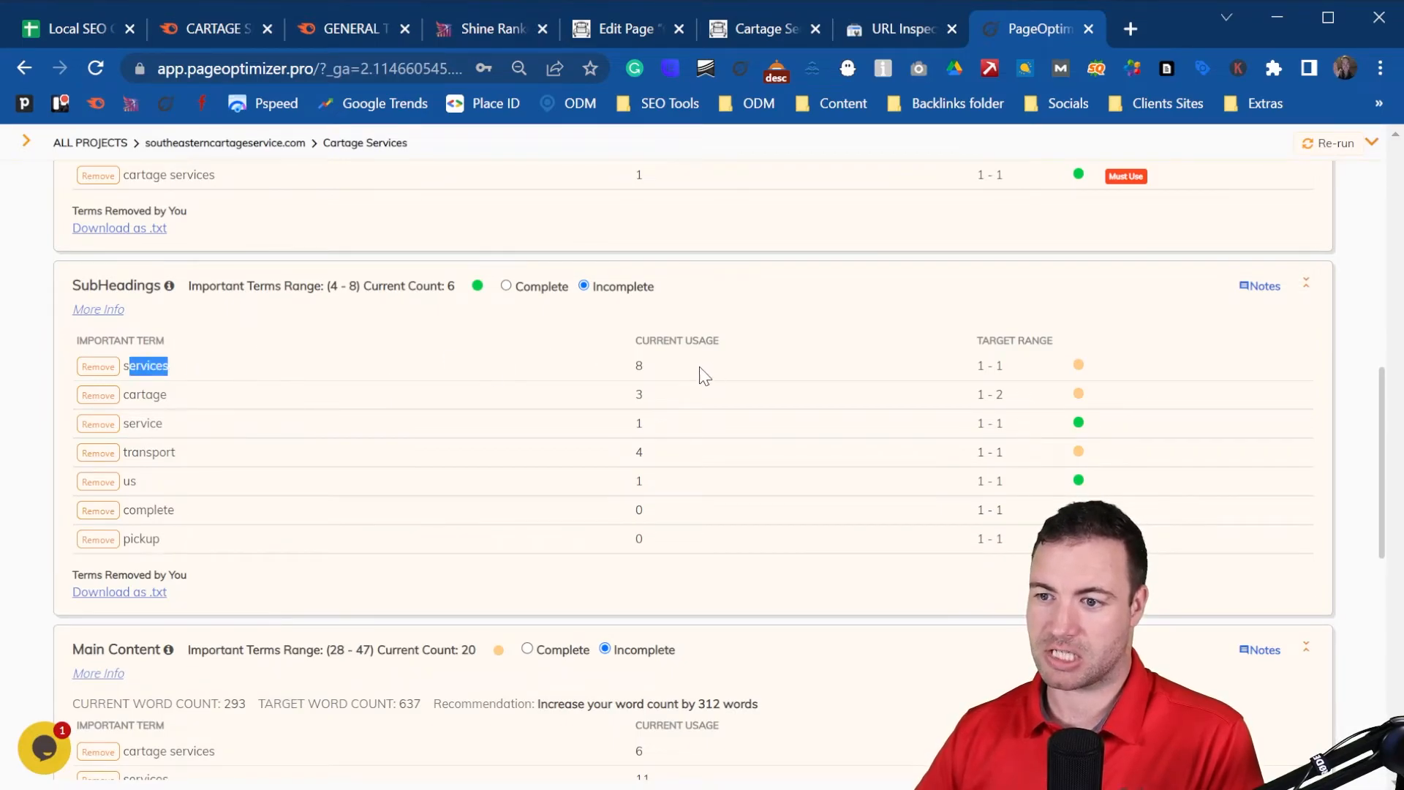
pyautogui.doubleClick(640, 365)
pyautogui.click(639, 367)
pyautogui.doubleClick(640, 365)
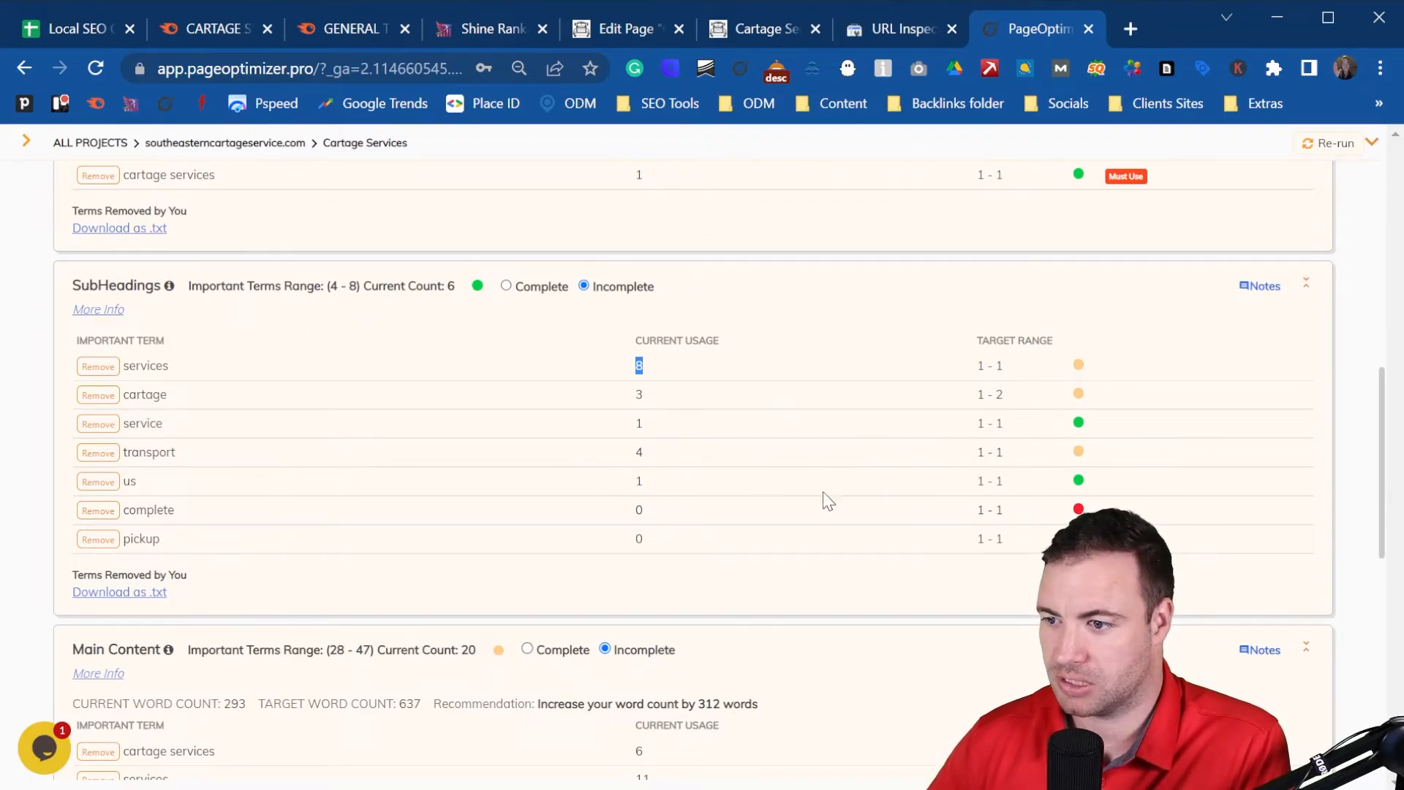
pyautogui.scroll(-2, 285, 423)
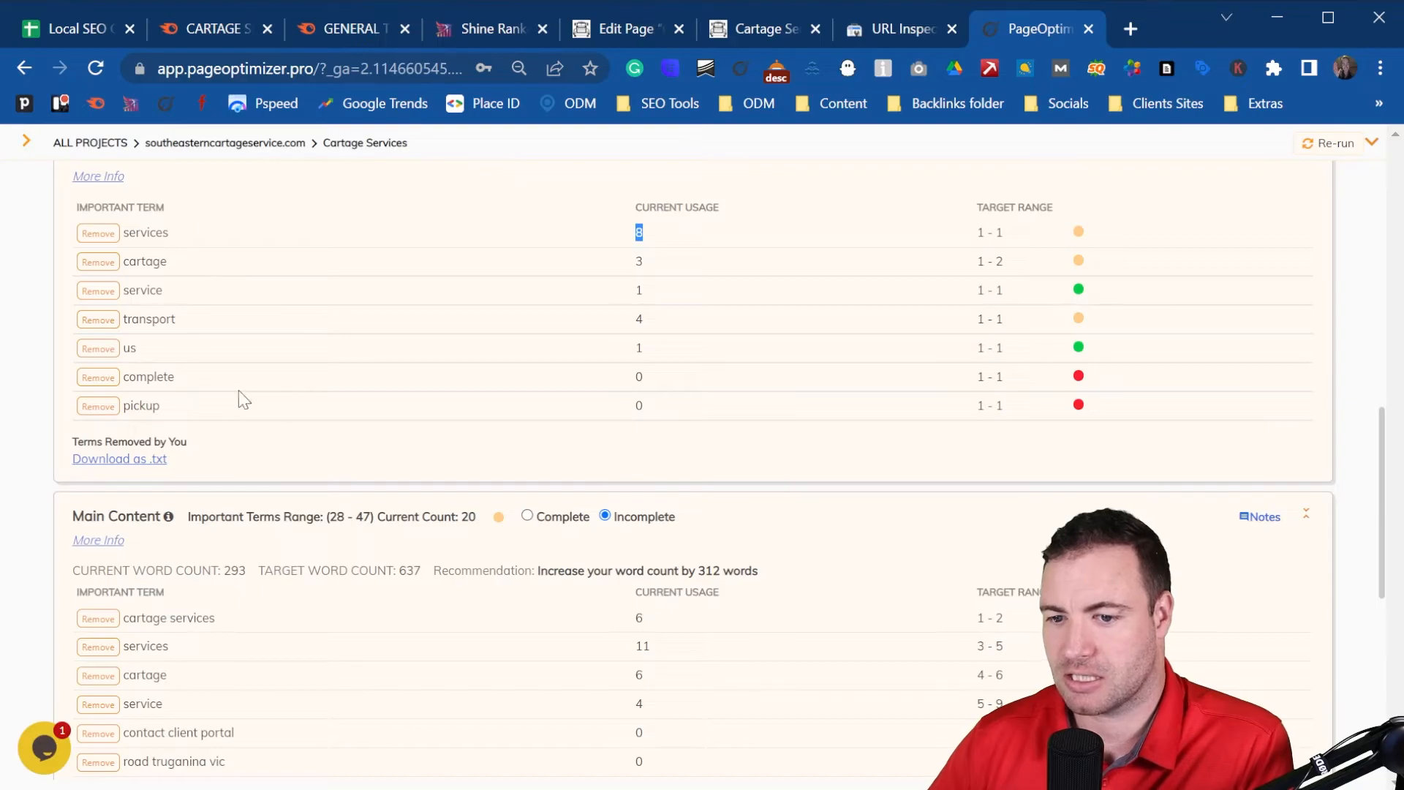
# - Review the main content's important terms, comparing current usage with target ranges and checking suggestions such as "concrete batching plants" and "shipping"
pyautogui.scroll(-4, 263, 336)
pyautogui.scroll(-2, 624, 379)
pyautogui.scroll(2, 658, 384)
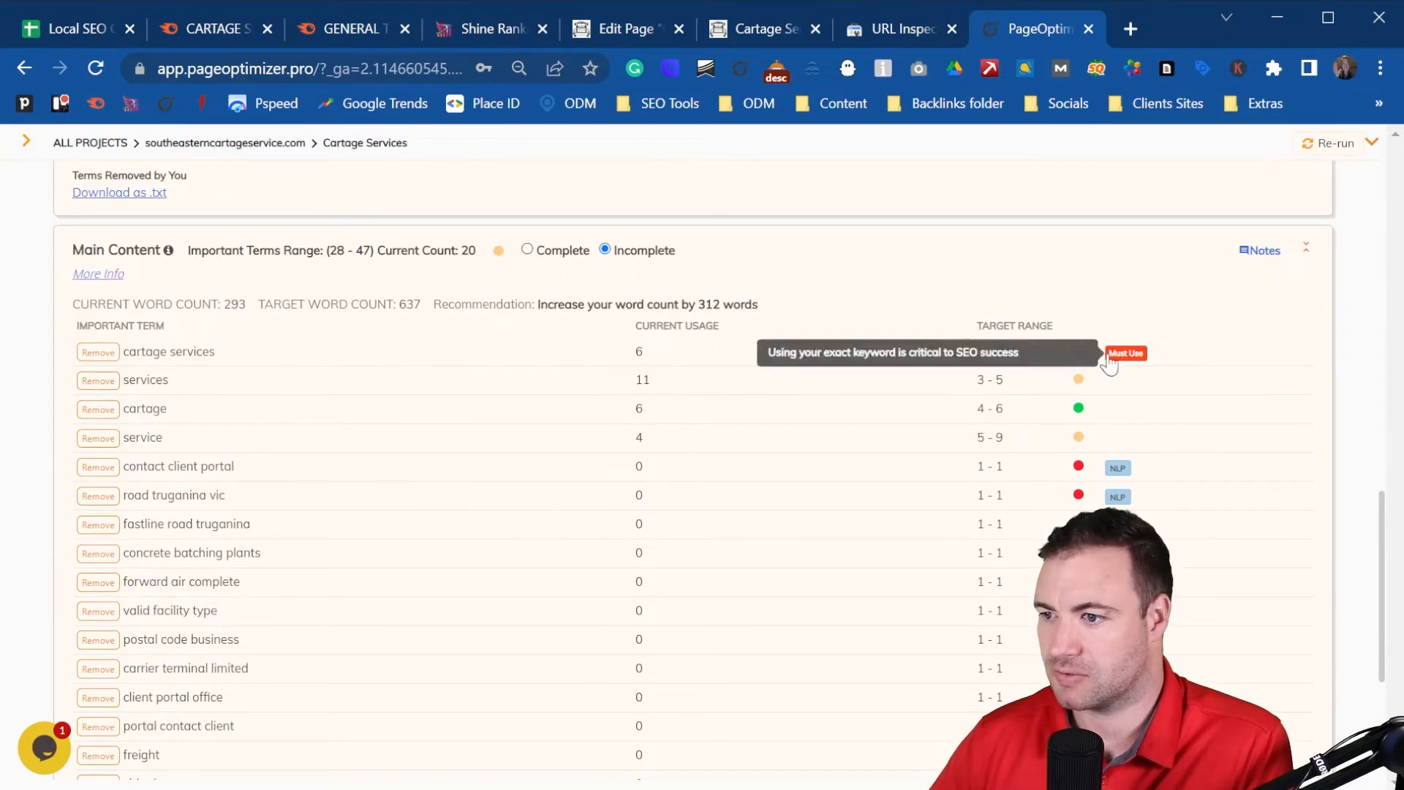
pyautogui.moveTo(678, 388); pyautogui.dragTo(624, 379)
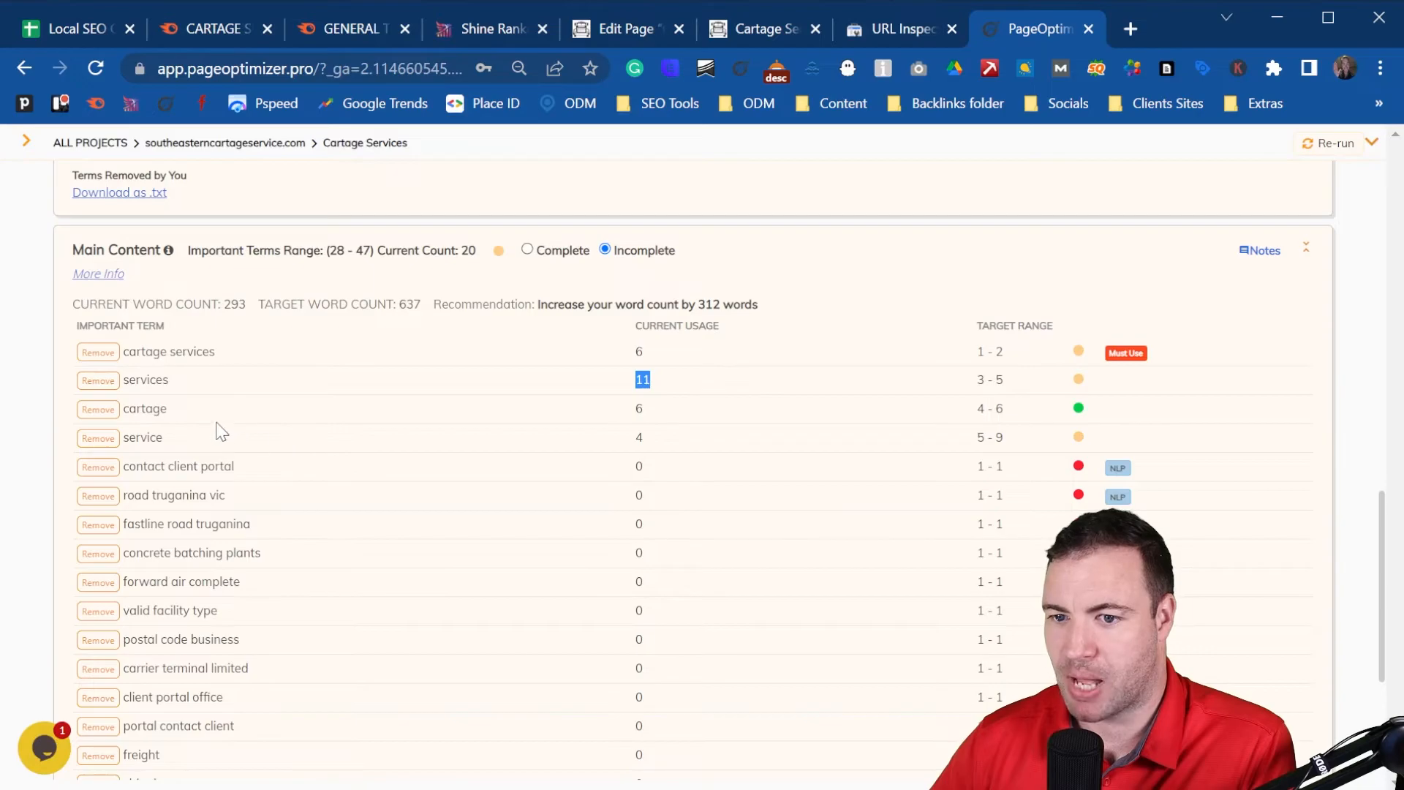
pyautogui.scroll(-2, 923, 426)
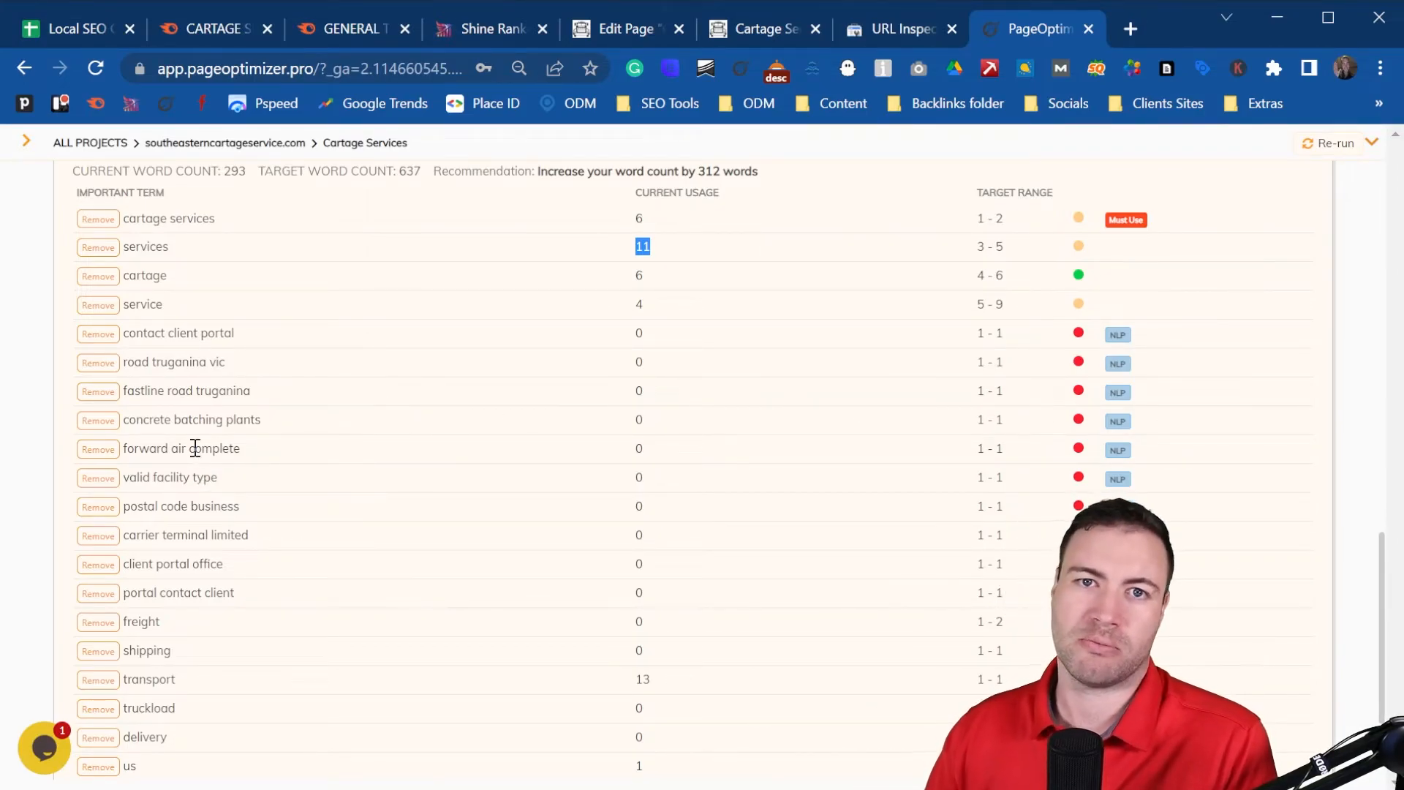
pyautogui.moveTo(124, 477)
pyautogui.mouseDown()
pyautogui.moveTo(250, 485)
pyautogui.moveTo(205, 451)
pyautogui.moveTo(131, 450)
pyautogui.mouseUp()
pyautogui.moveTo(261, 420); pyautogui.dragTo(121, 432)
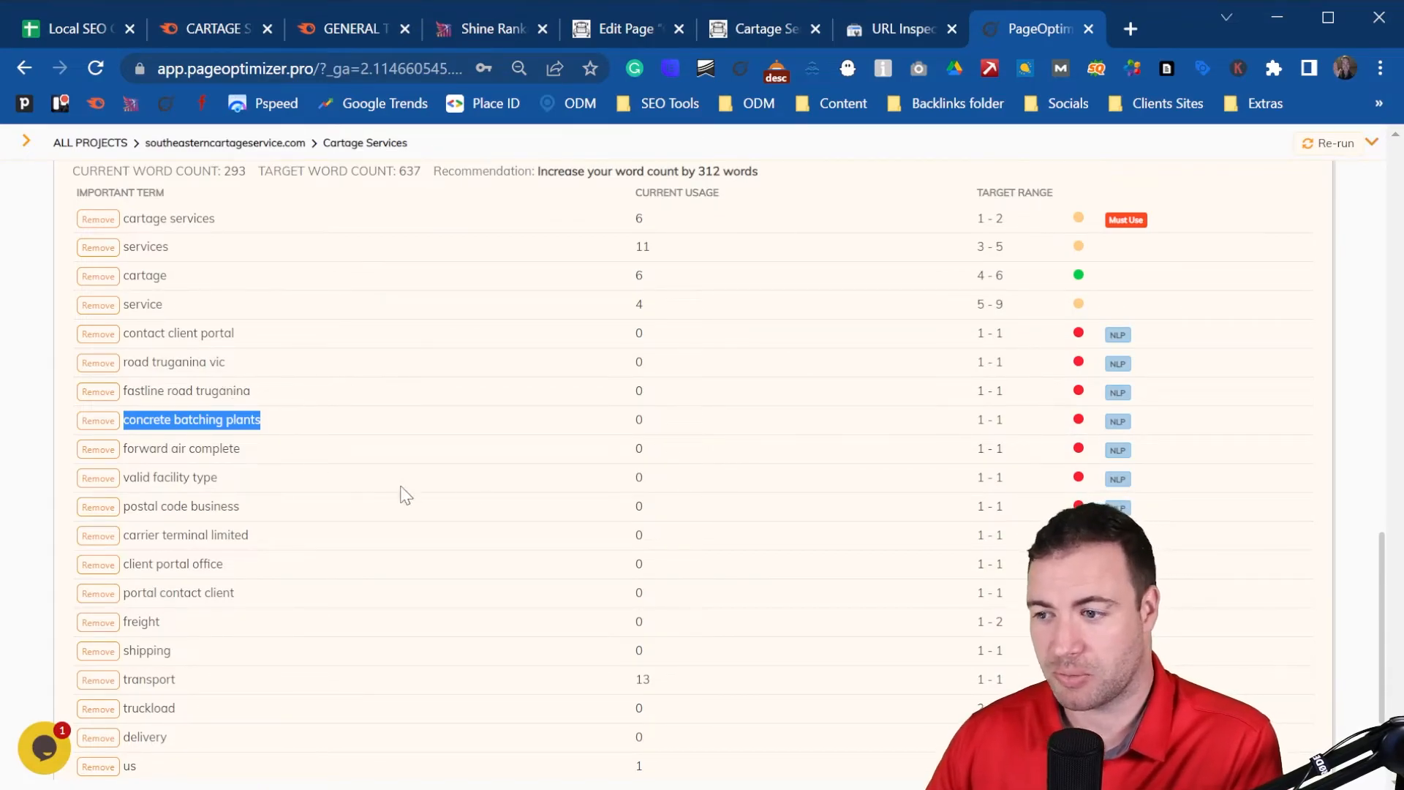
pyautogui.moveTo(253, 589); pyautogui.dragTo(132, 595)
pyautogui.moveTo(216, 634); pyautogui.dragTo(133, 630)
pyautogui.scroll(-3, 267, 628)
pyautogui.moveTo(130, 468); pyautogui.dragTo(210, 468)
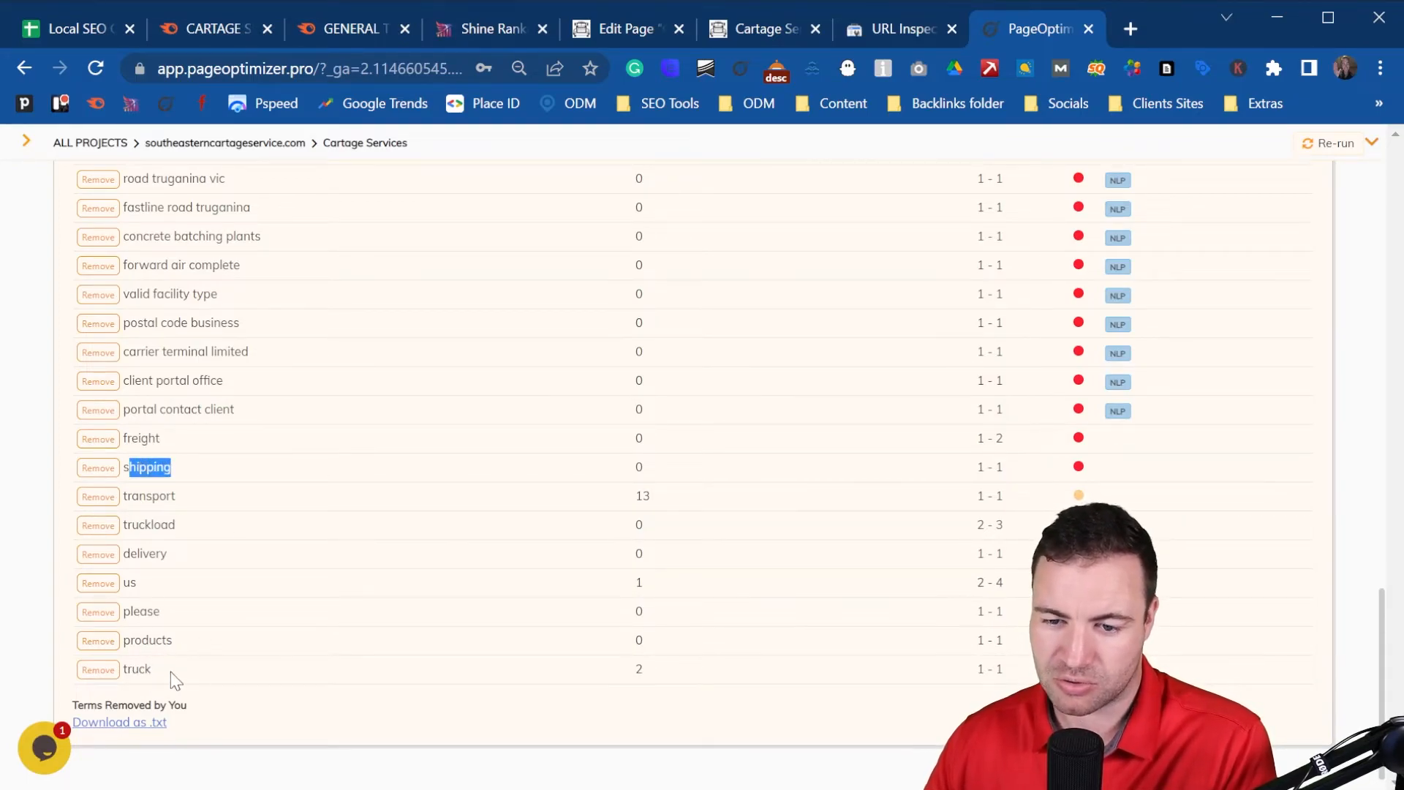
# - Check the suggested NLP terms for relevance to the page, compare them with the subheadings section and return to the report summary
pyautogui.scroll(2, 223, 492)
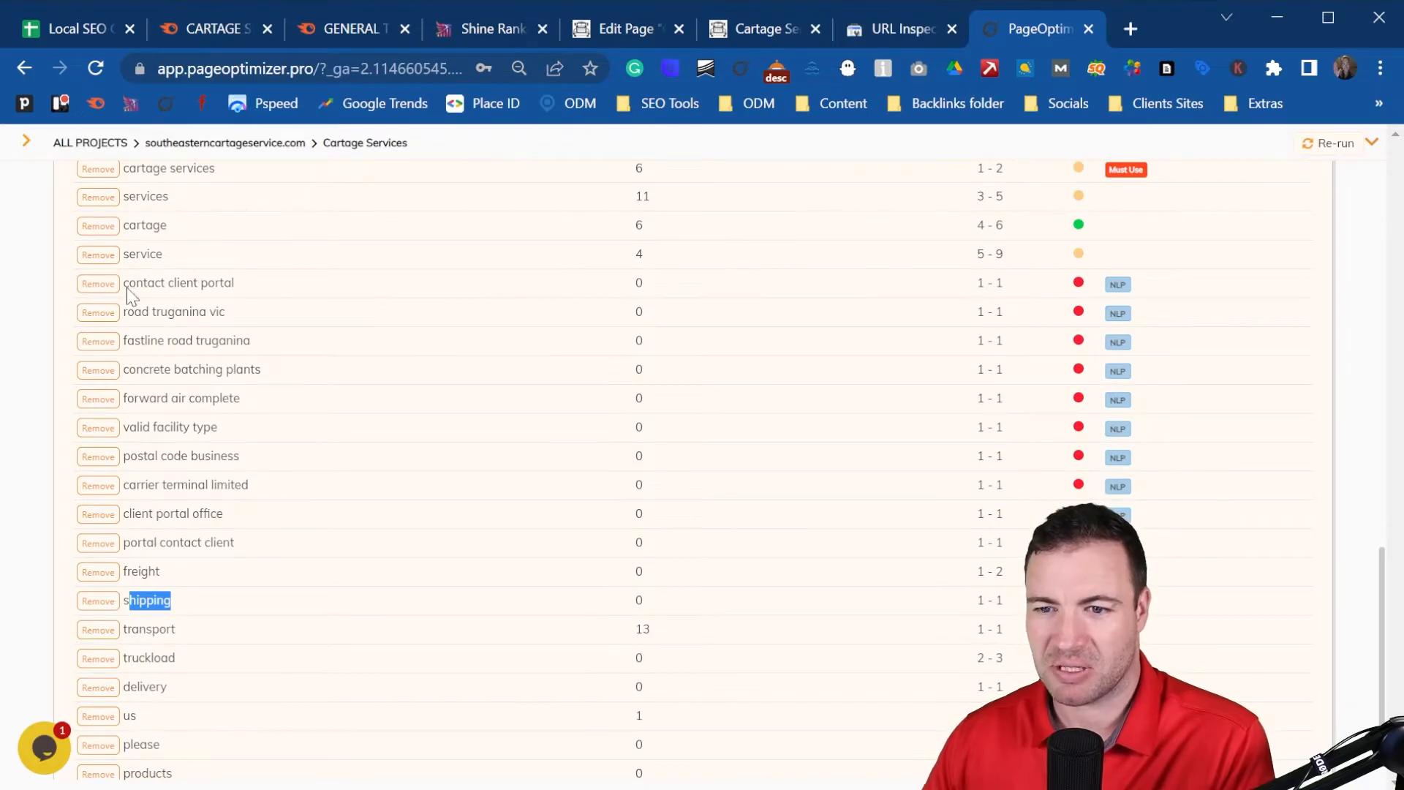
pyautogui.moveTo(152, 312); pyautogui.dragTo(245, 515)
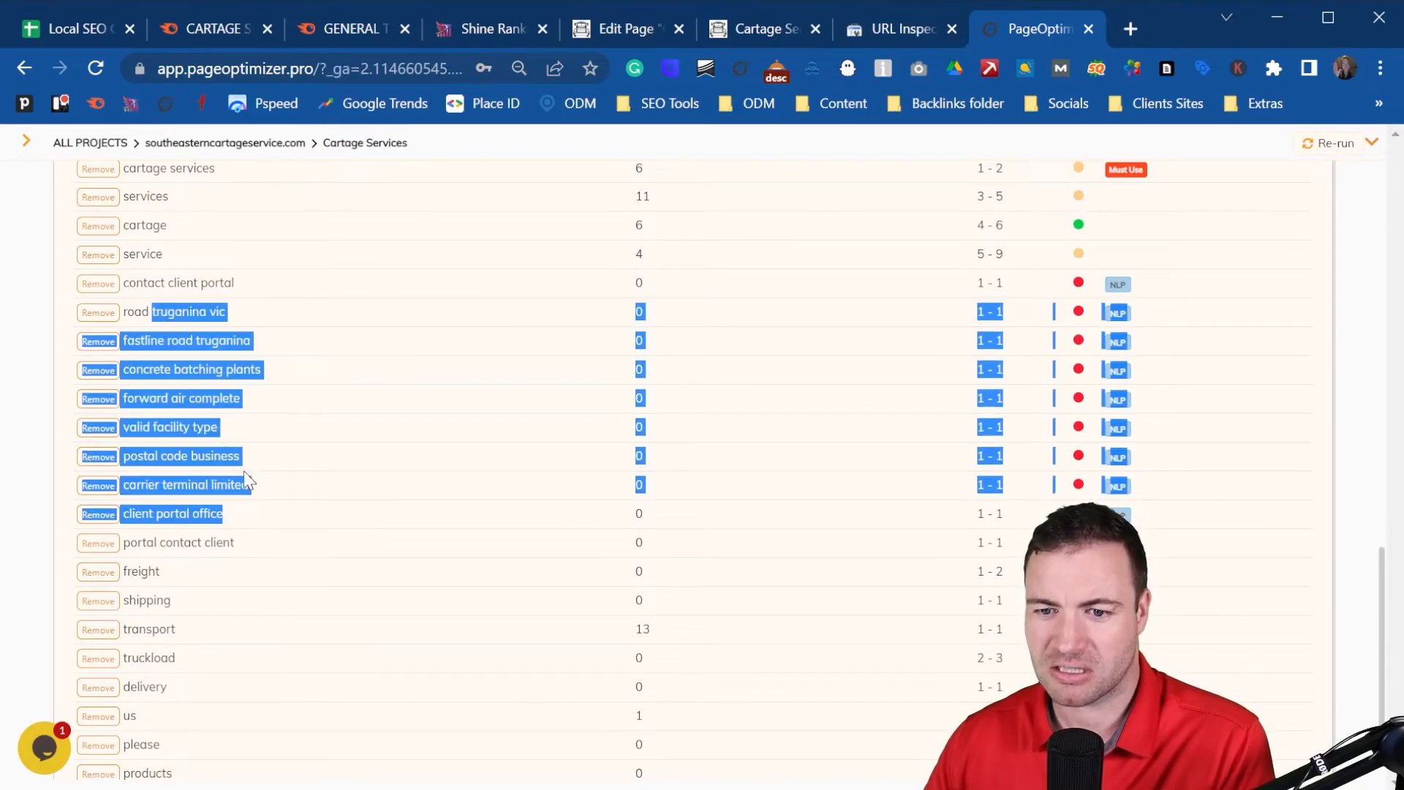
pyautogui.click(212, 455)
pyautogui.moveTo(219, 428); pyautogui.dragTo(279, 408)
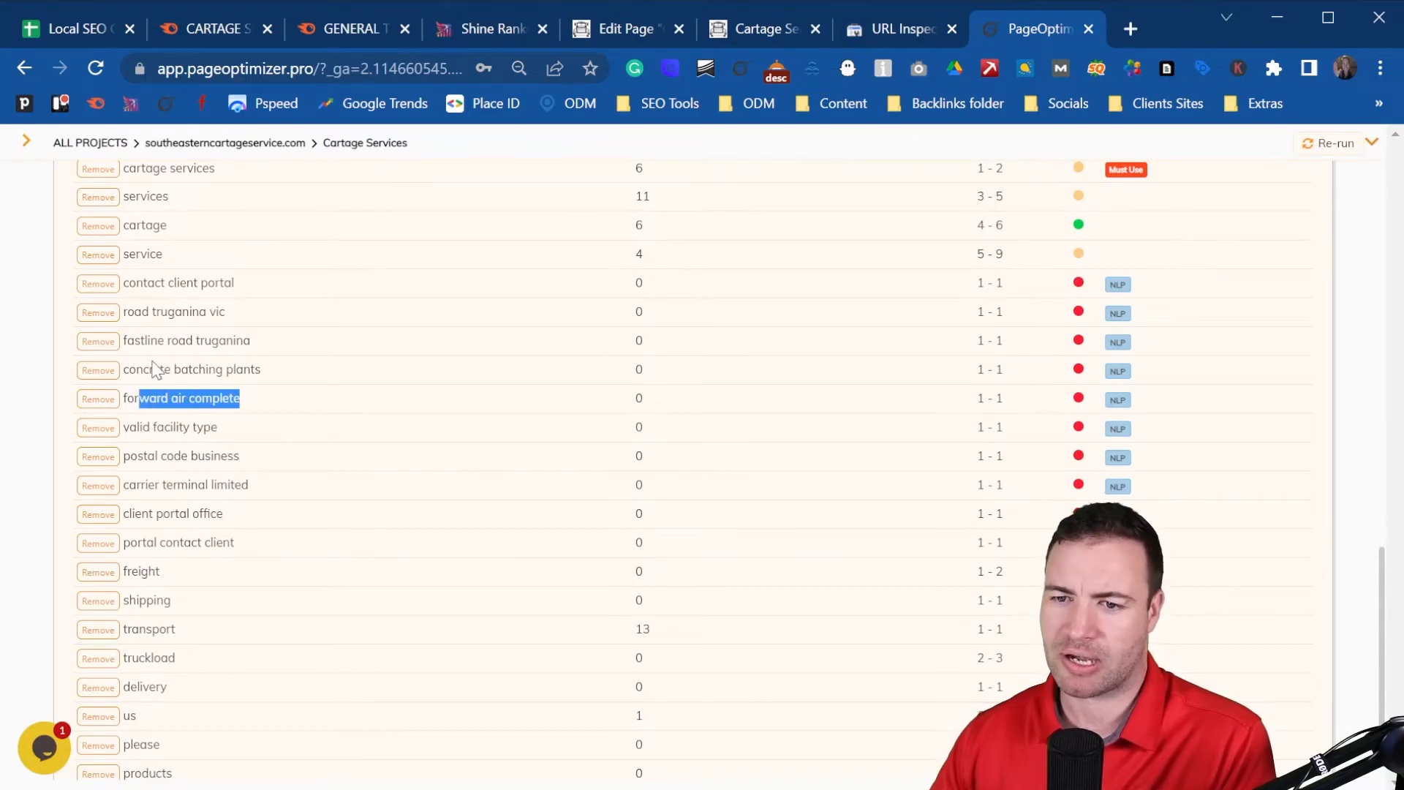
pyautogui.moveTo(153, 369); pyautogui.dragTo(325, 376)
pyautogui.scroll(8, 304, 380)
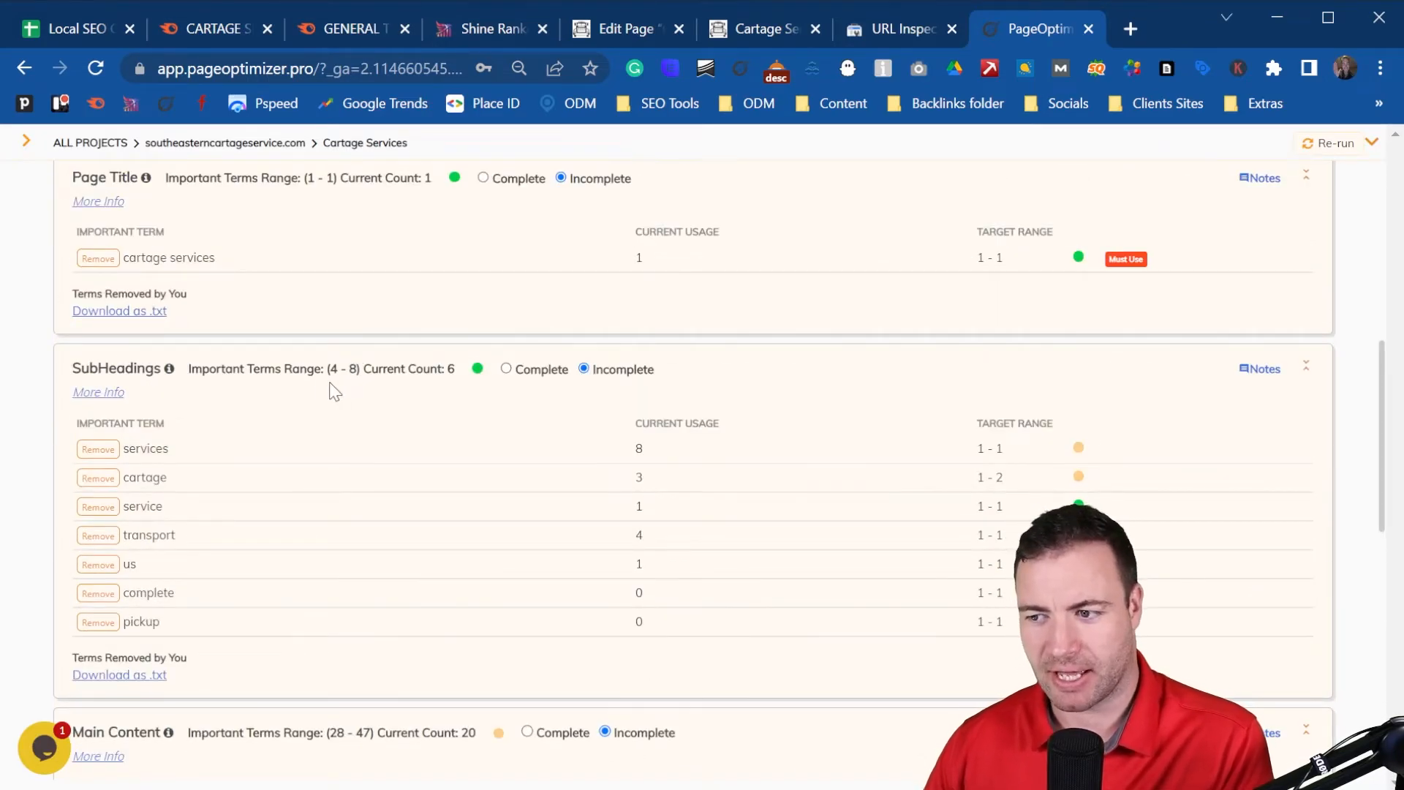
pyautogui.scroll(-7, 325, 398)
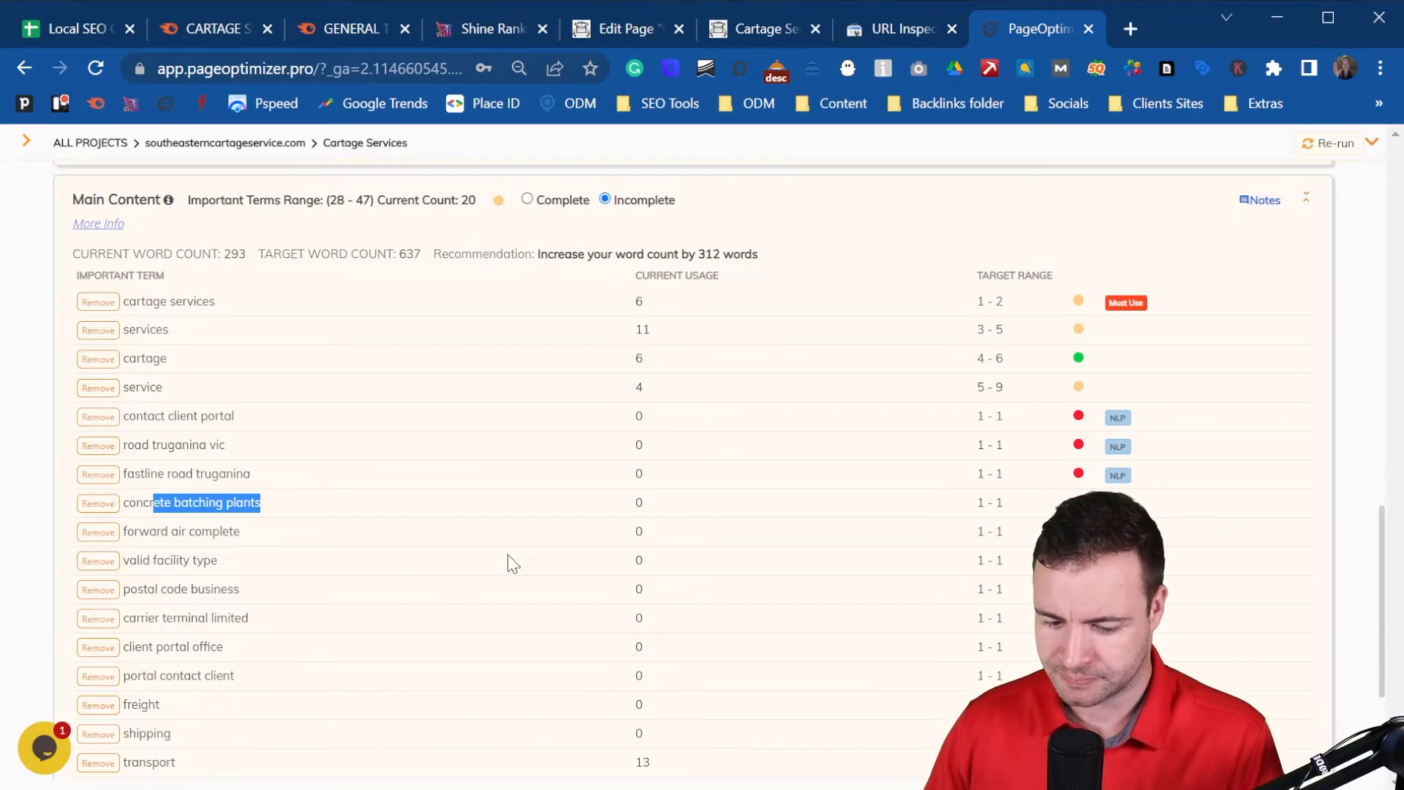
pyautogui.scroll(-3, 490, 570)
pyautogui.scroll(10, 480, 577)
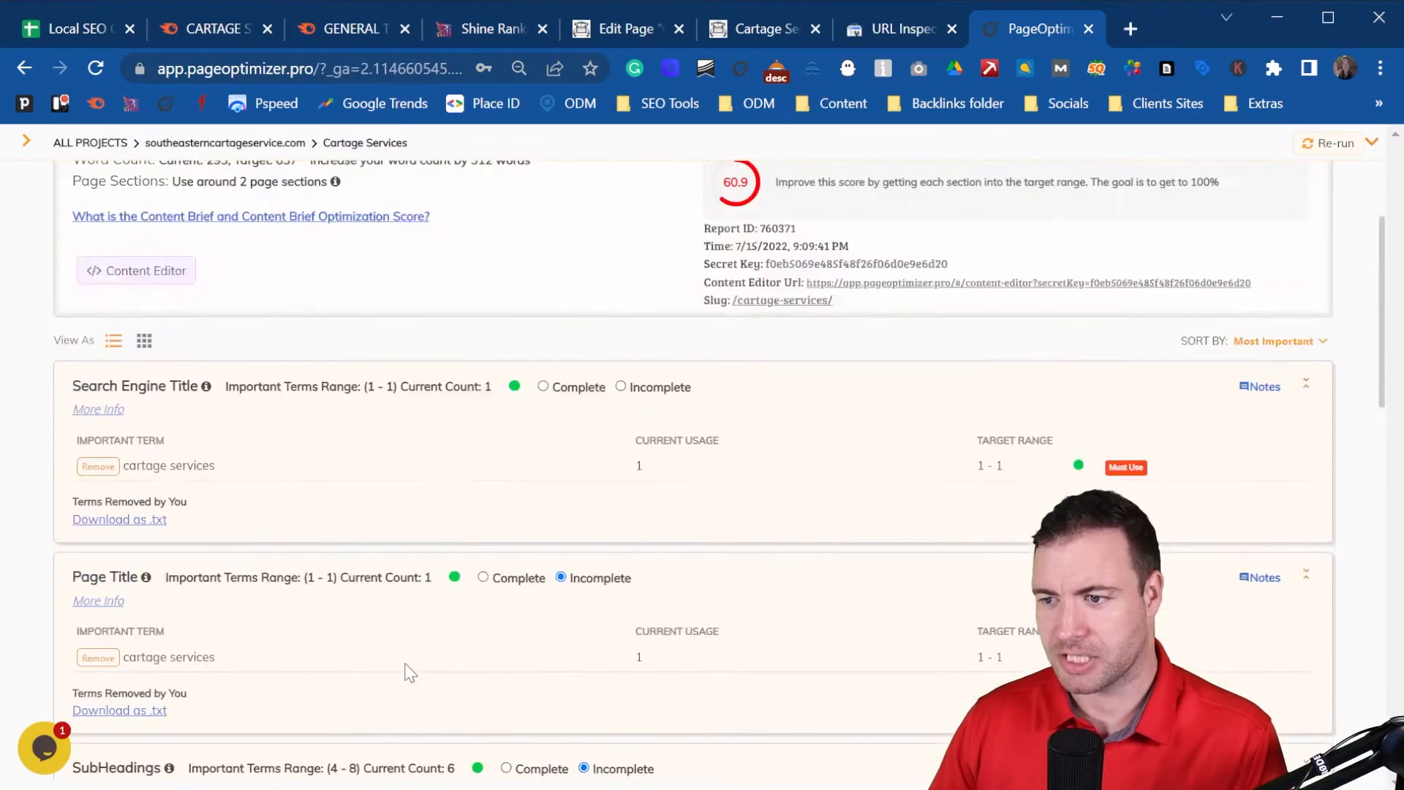
pyautogui.scroll(3, 409, 671)
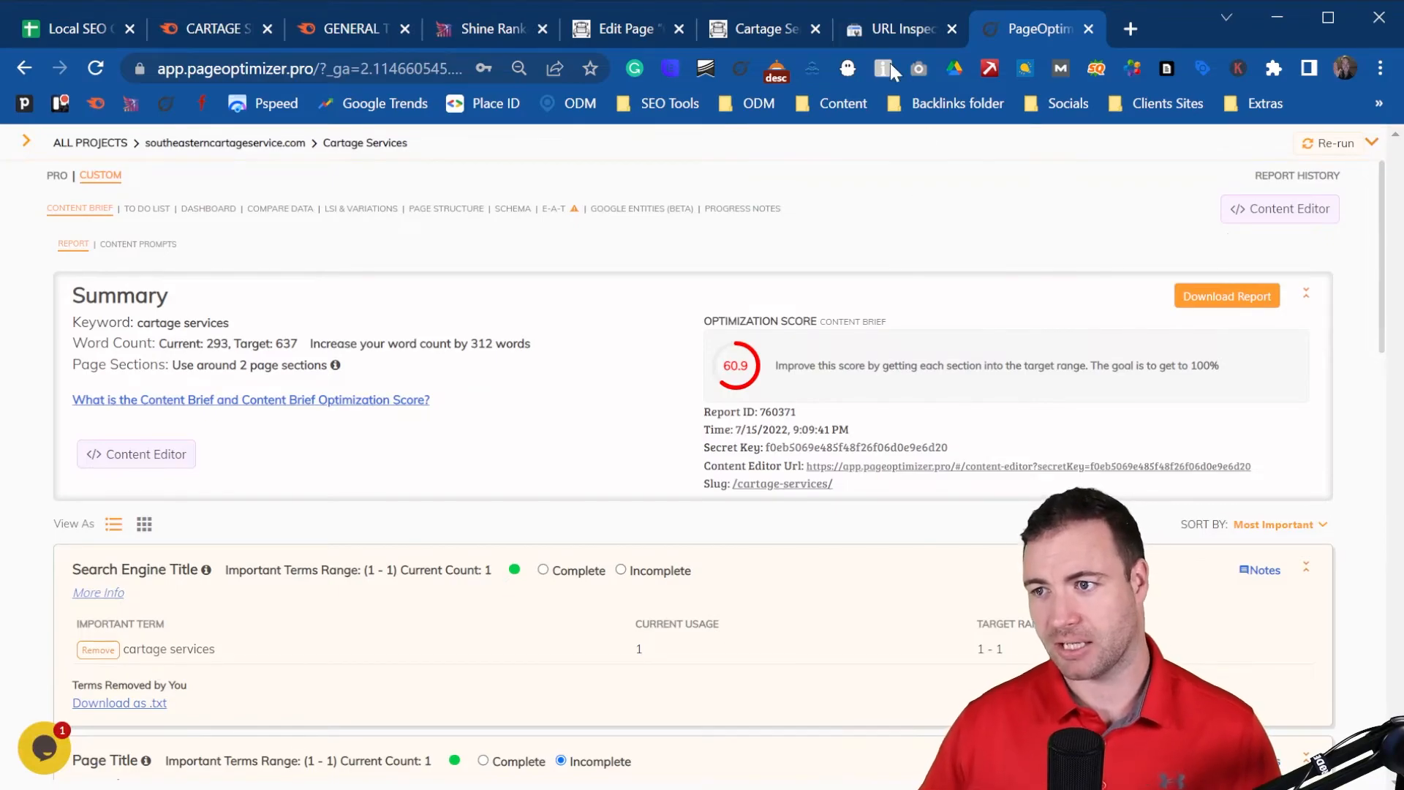
# - Switch to the Local SEO Checklist in Google Sheets and review the rank tracking, Target Keywords, checklist tasks and Content Strategy sheets
pyautogui.click(84, 28)
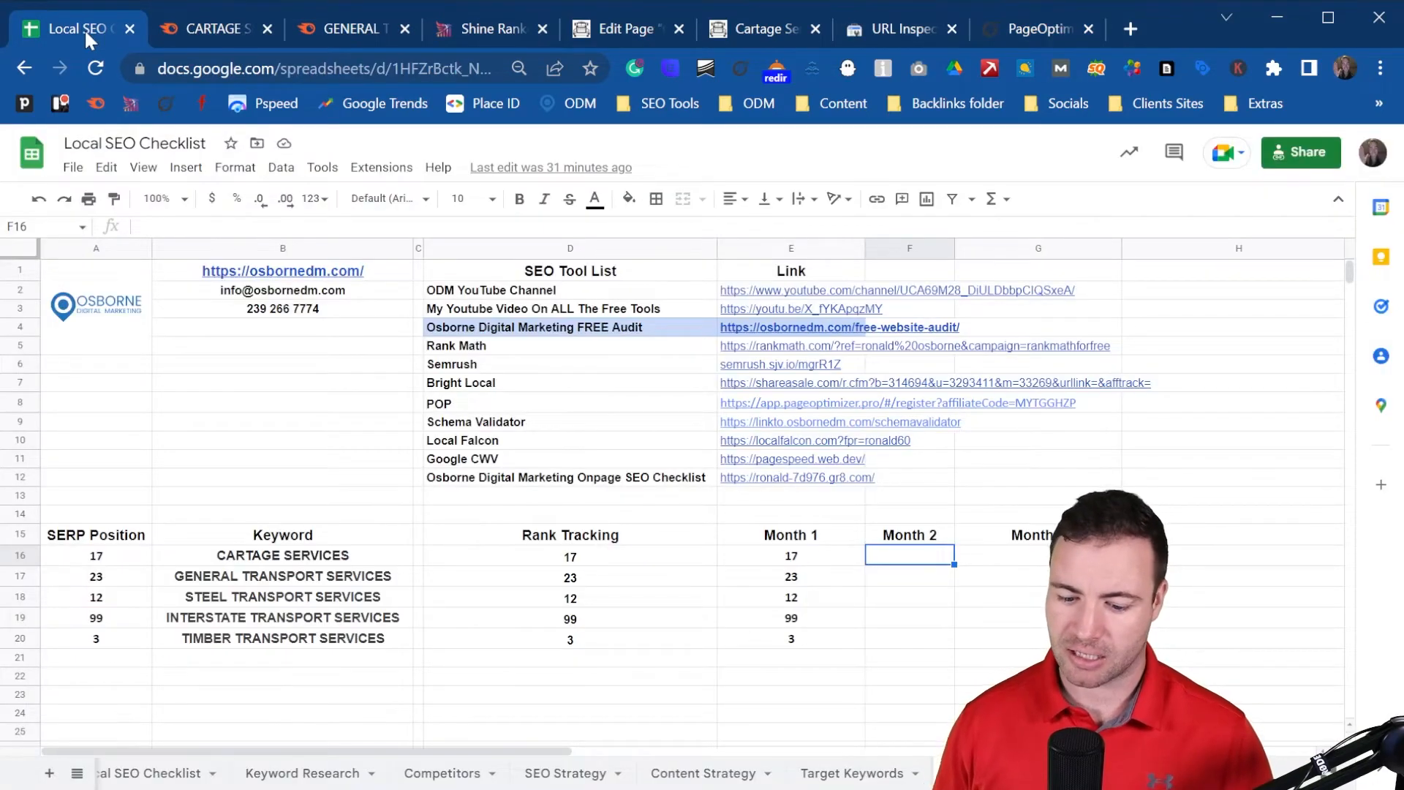
pyautogui.scroll(-3, 413, 457)
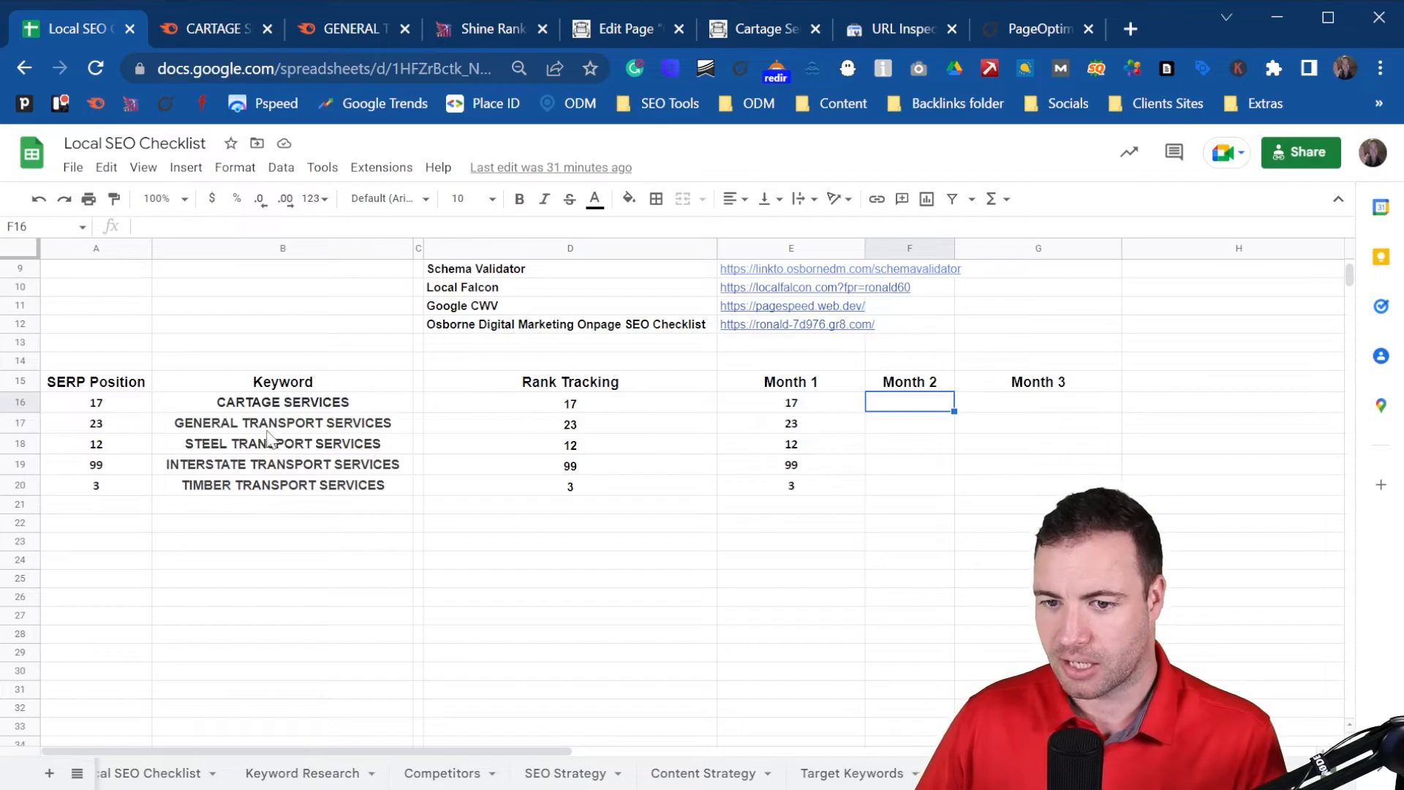
pyautogui.click(113, 404)
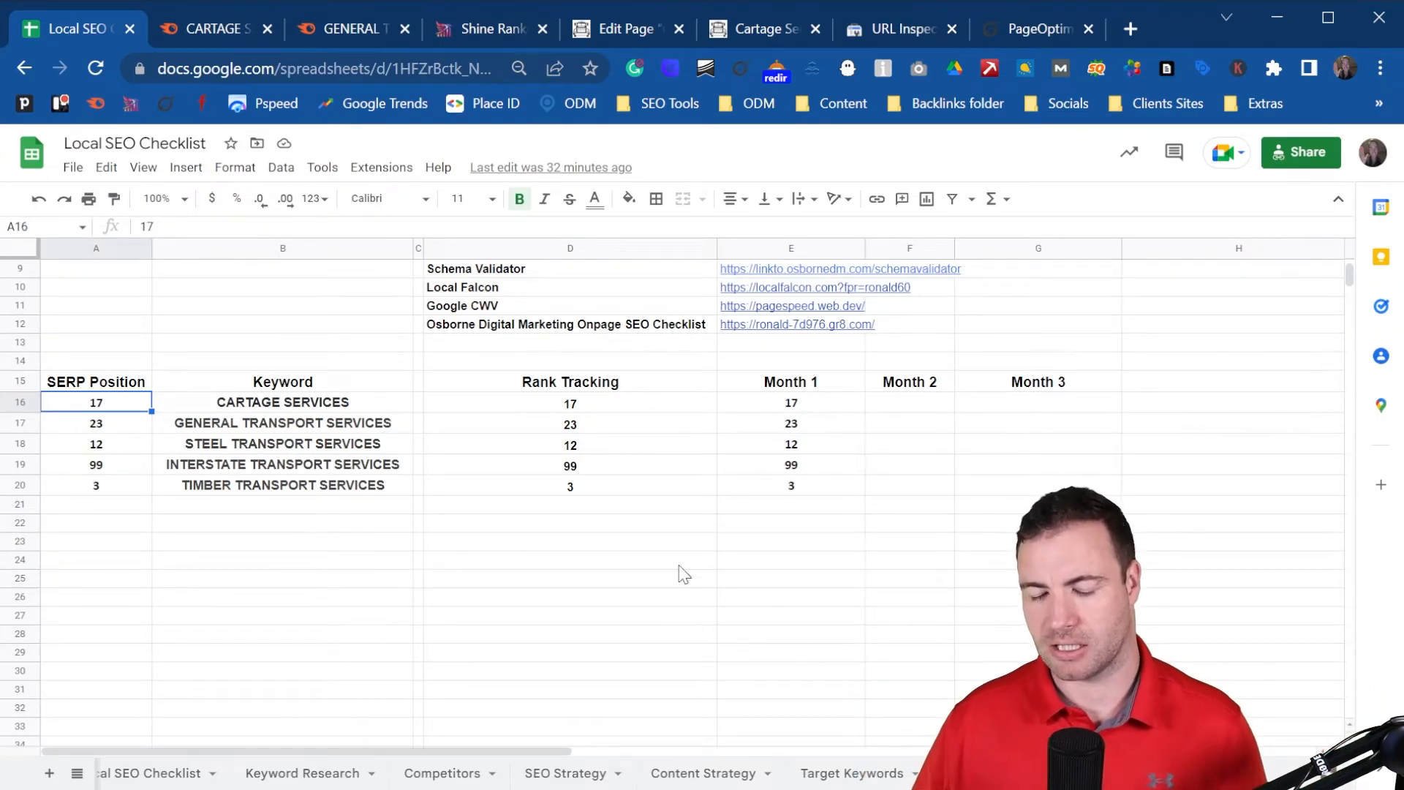
pyautogui.click(843, 776)
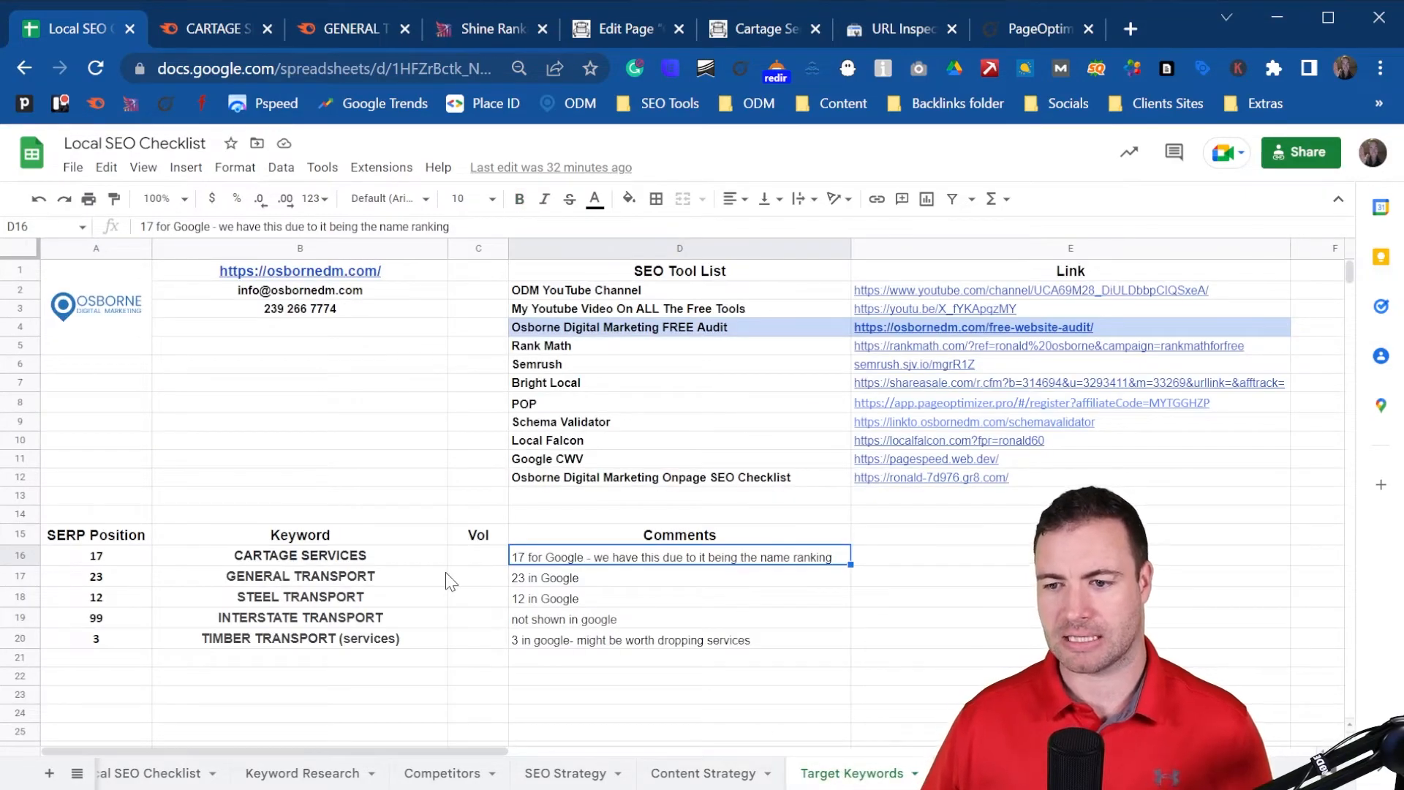
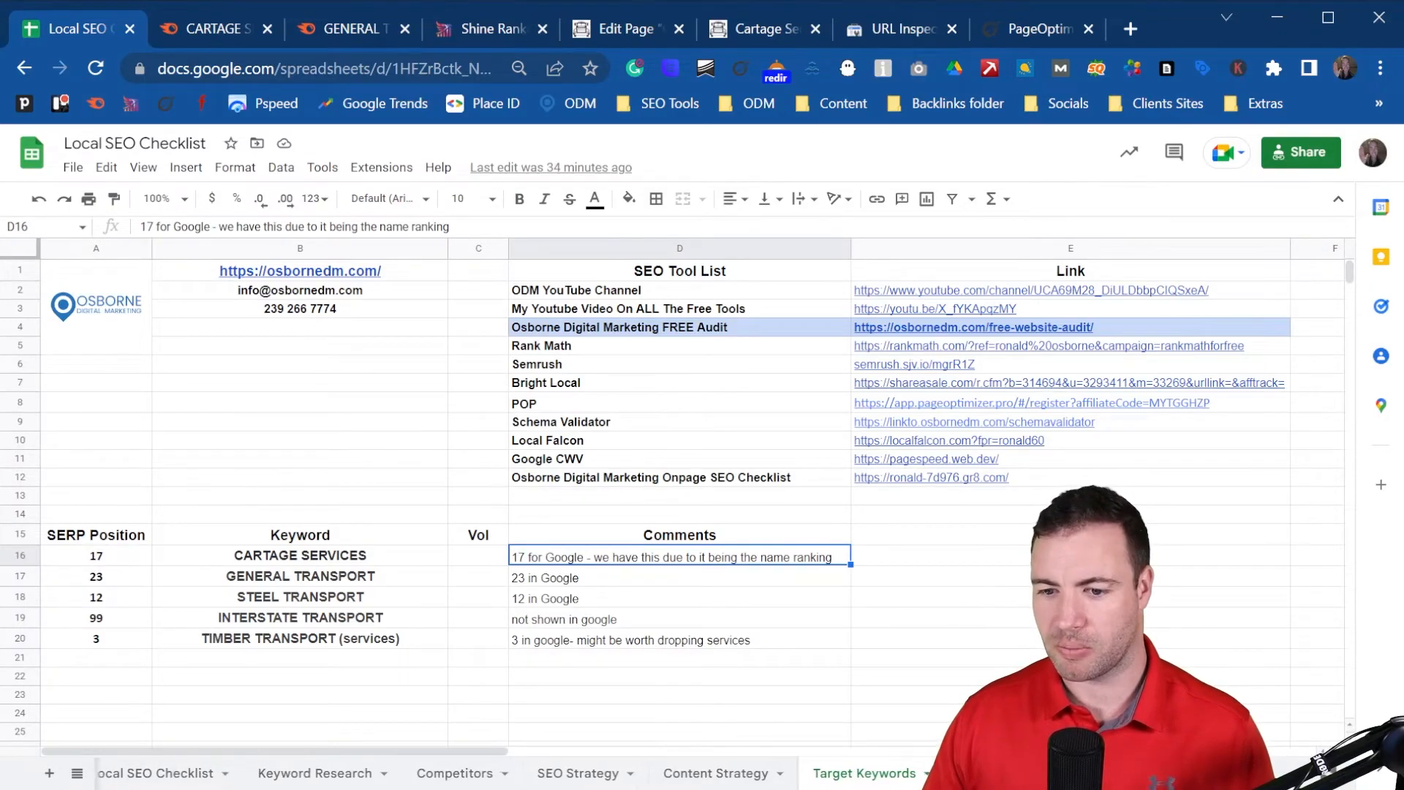
pyautogui.click(185, 775)
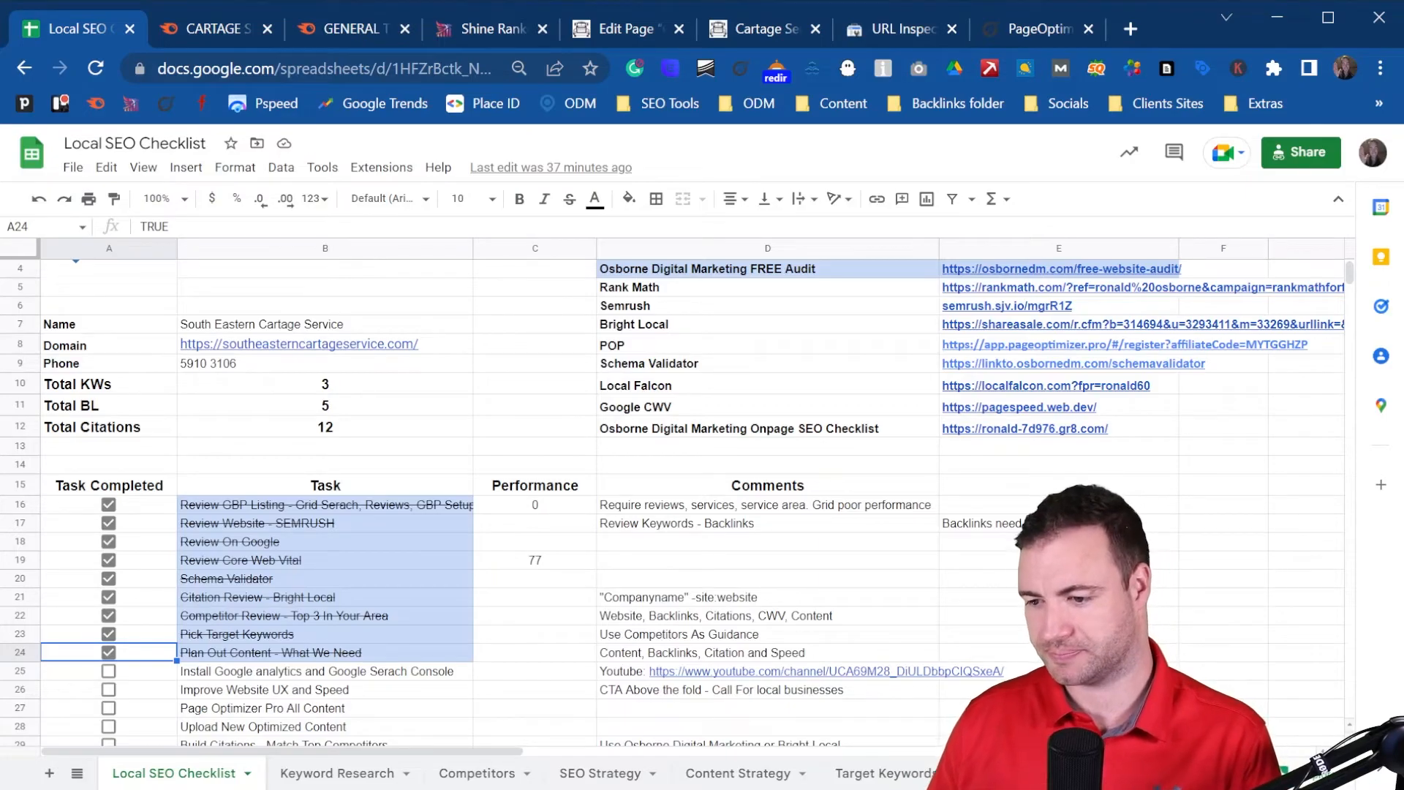
pyautogui.click(746, 779)
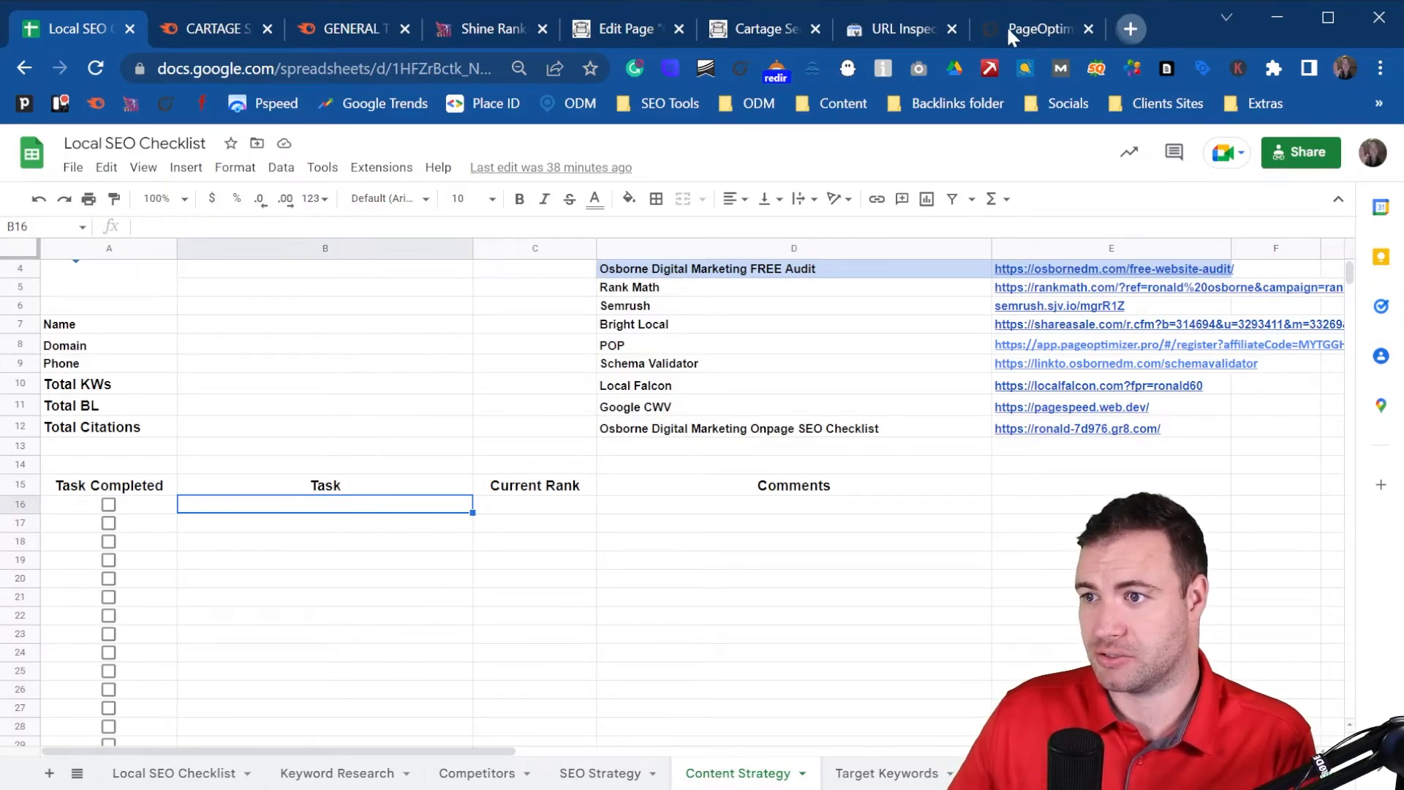
# - Search Google for CARTAGE SERVICES in a new browser tab and apply the Australia locale in English to the results
pyautogui.hotkey('ctrl', 't')
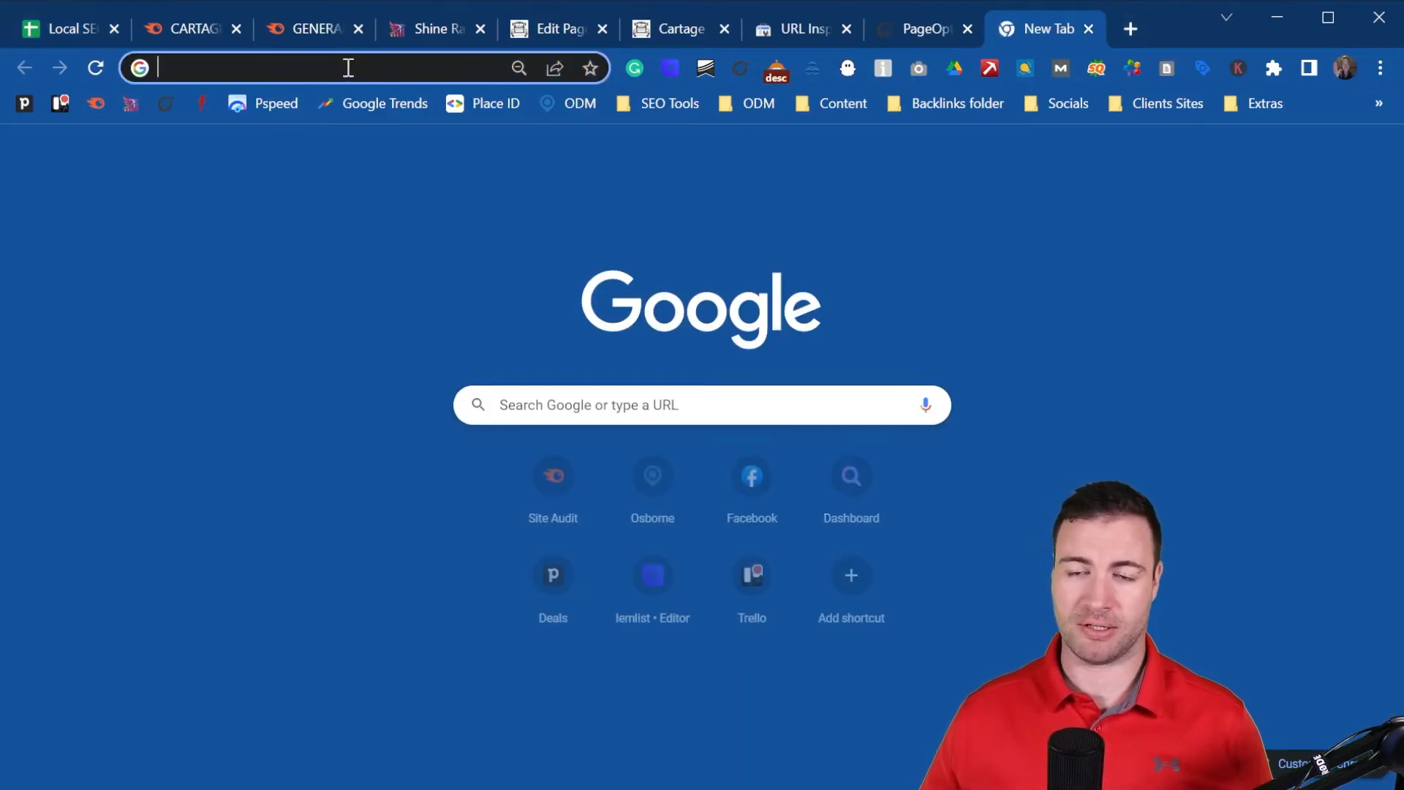
pyautogui.write('cartage')
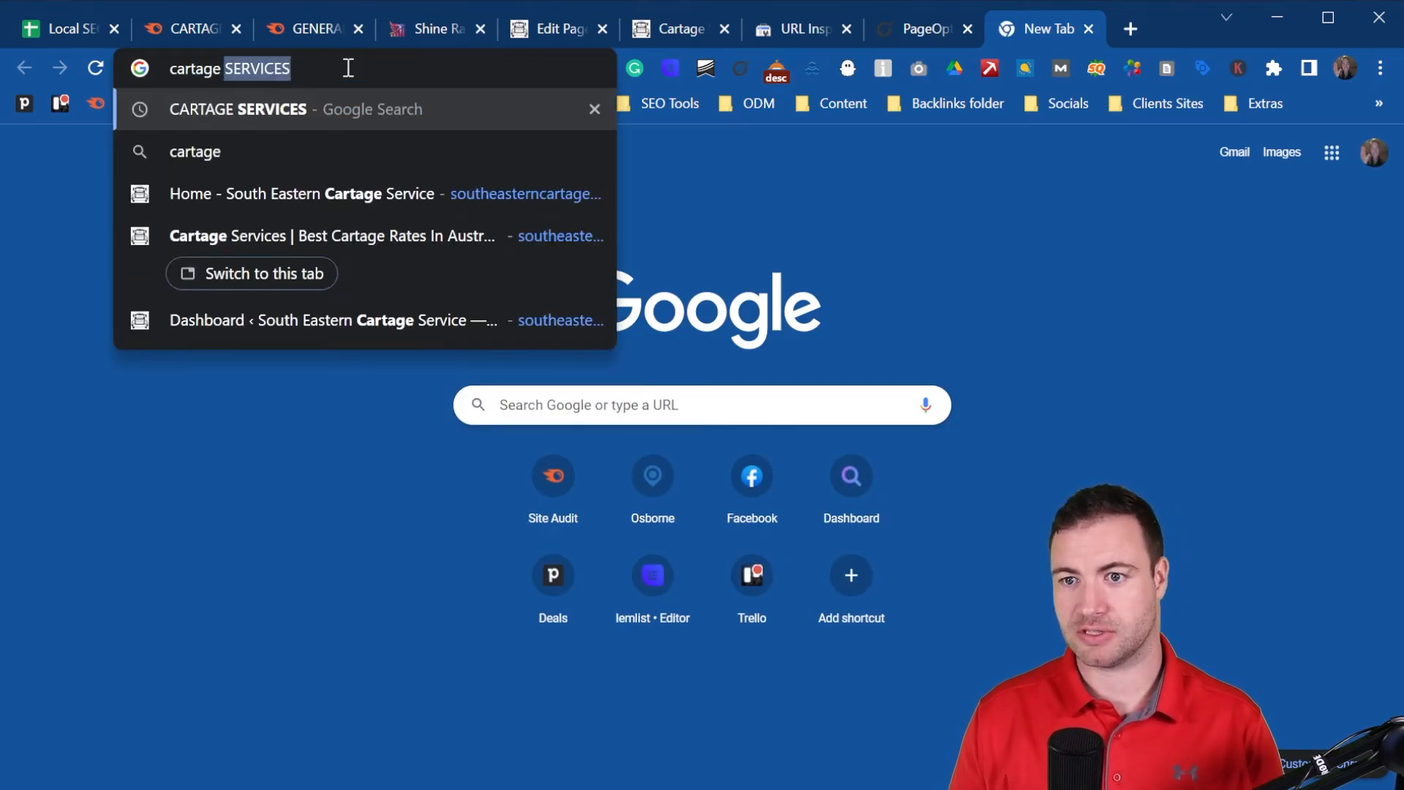
pyautogui.press('Return')
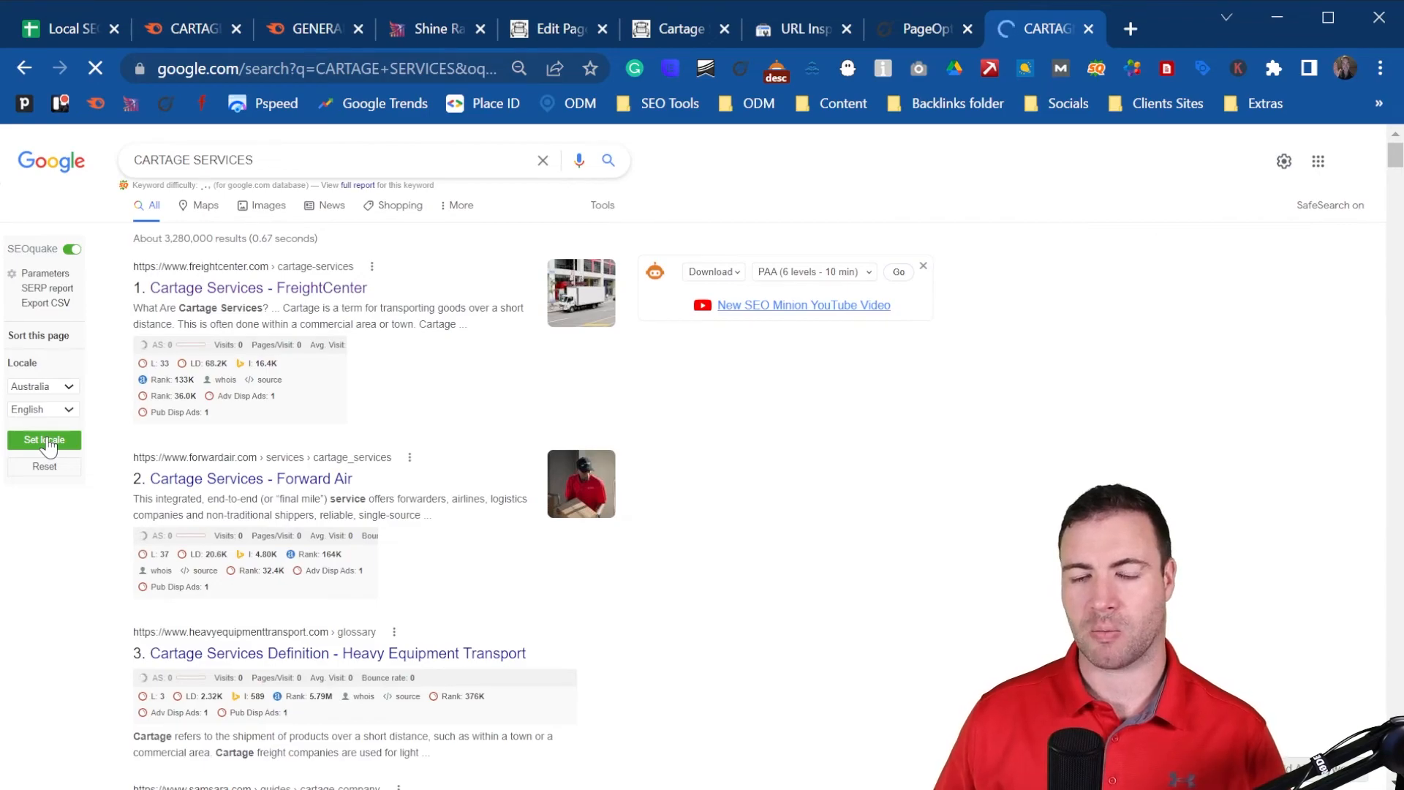
pyautogui.click(45, 442)
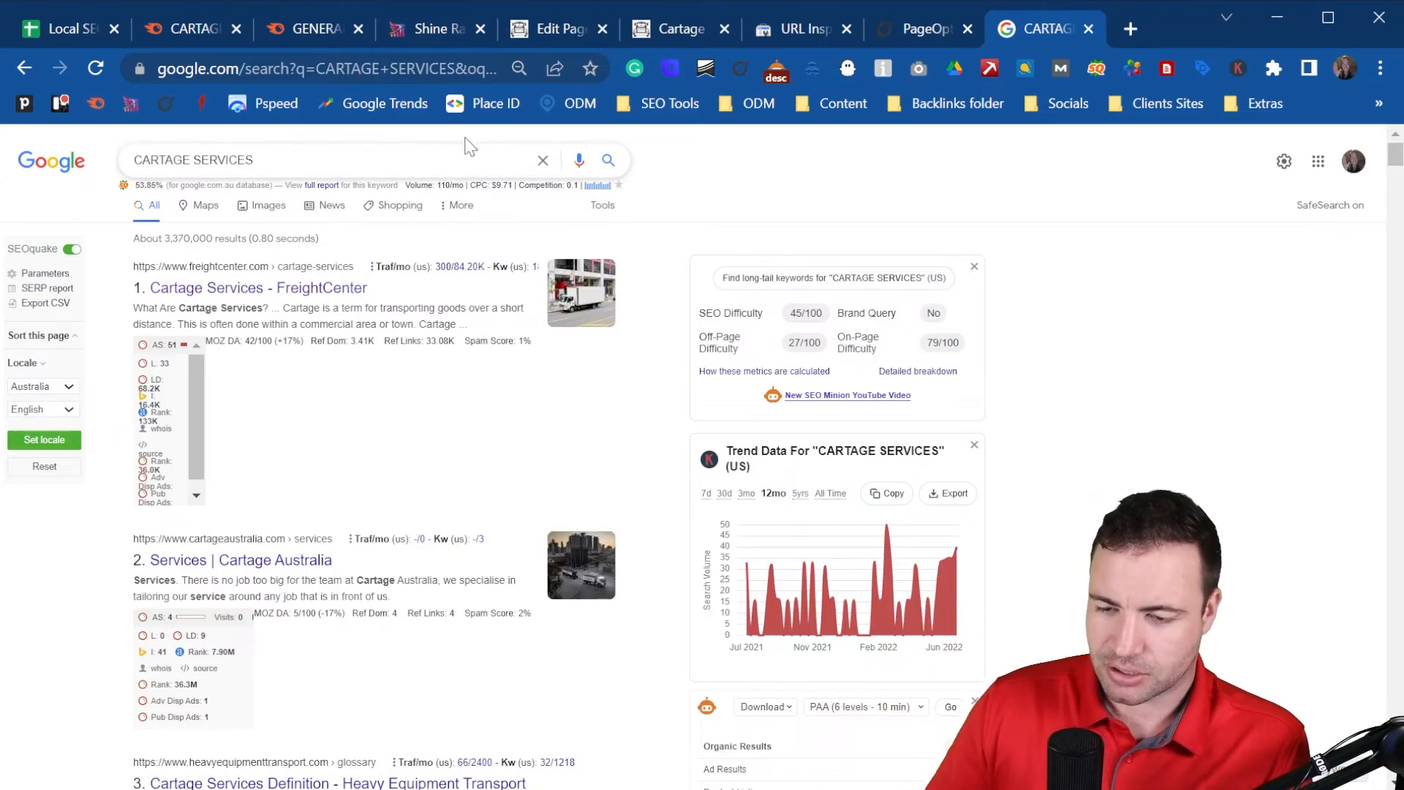
# - Go through the search results to the related searches and open "cartage company"
pyautogui.scroll(-3, 234, 307)
pyautogui.moveTo(1393, 170); pyautogui.dragTo(1393, 764)
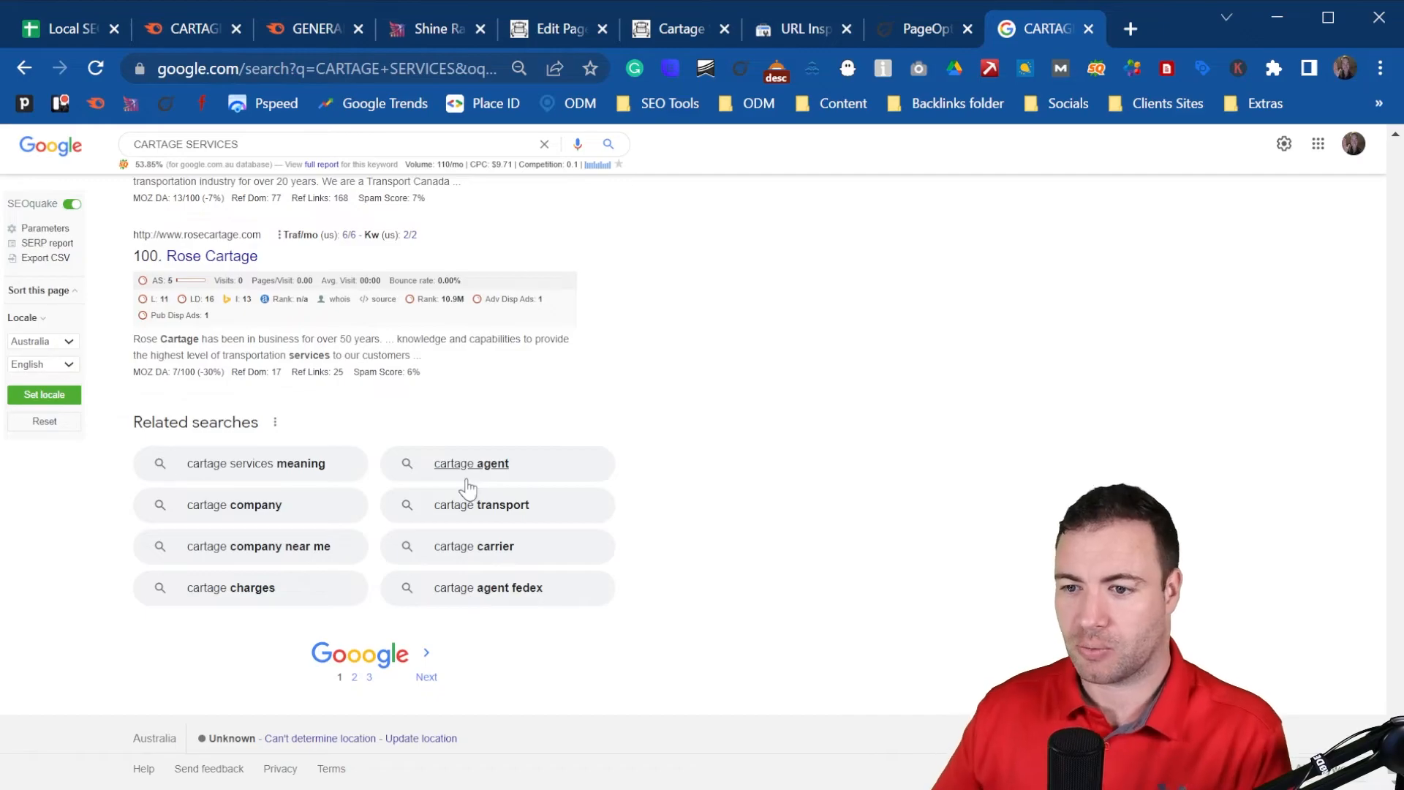
pyautogui.click(262, 512)
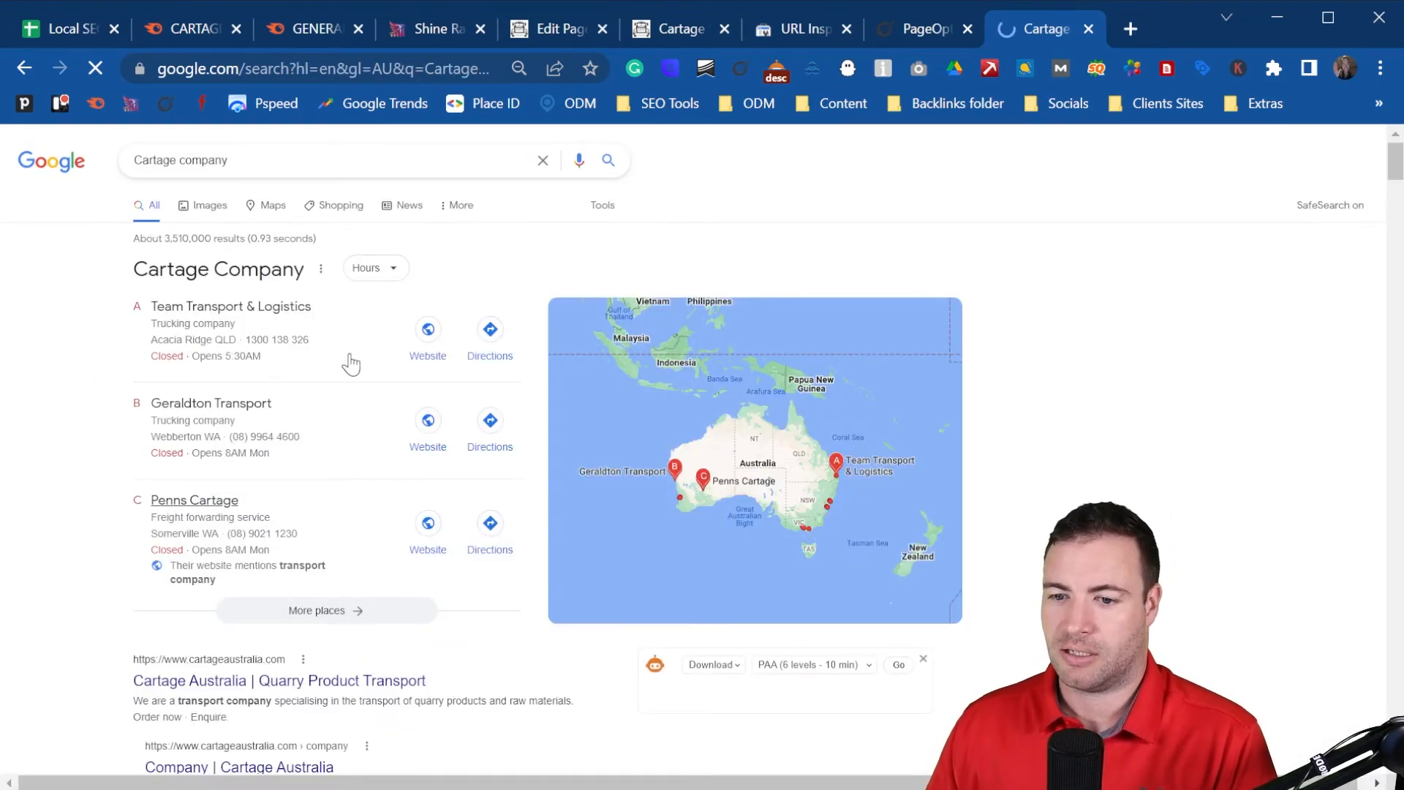
# - Examine the "Cartage company" map listings, organic results and related searches, and return to the CARTAGE SERVICES results
pyautogui.scroll(-3, 500, 407)
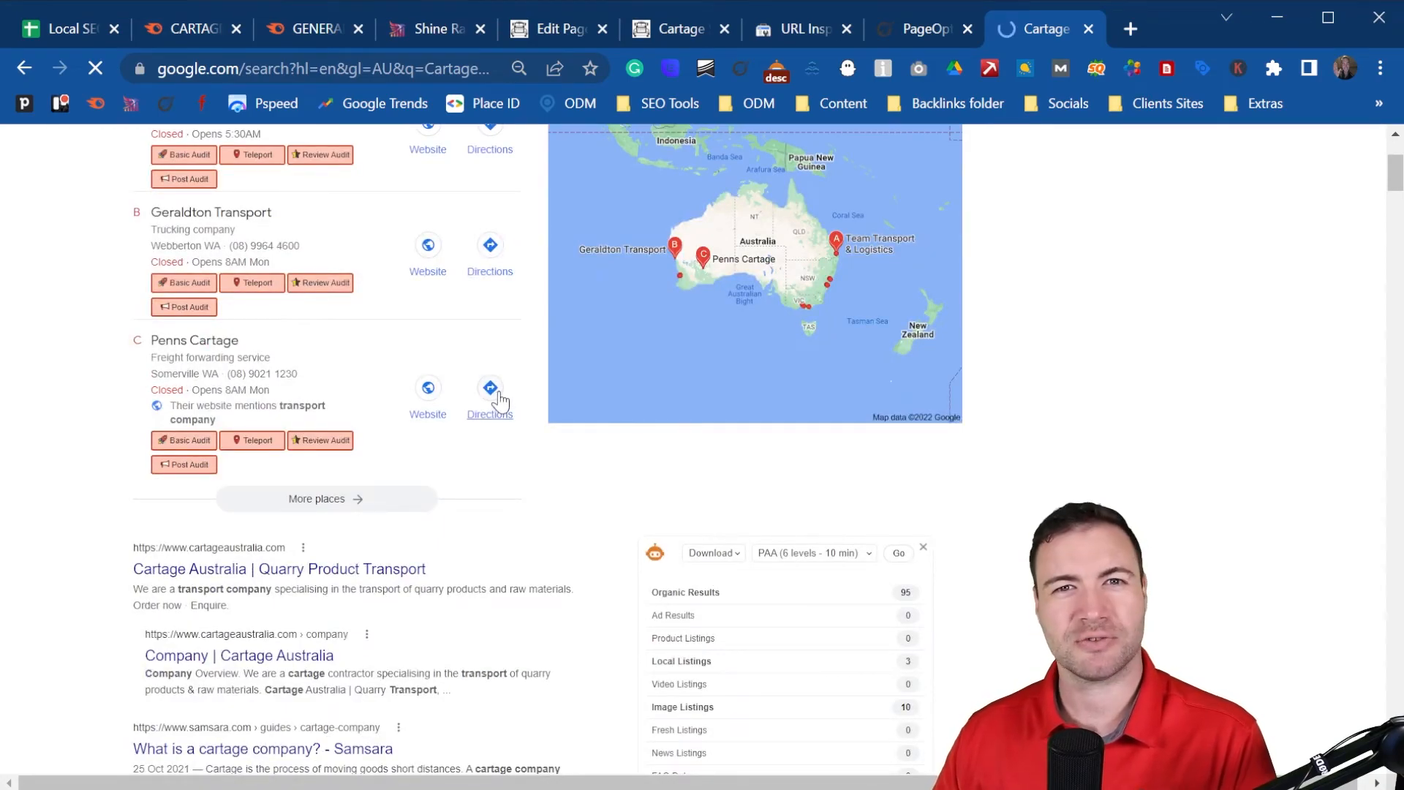
pyautogui.scroll(-1, 501, 403)
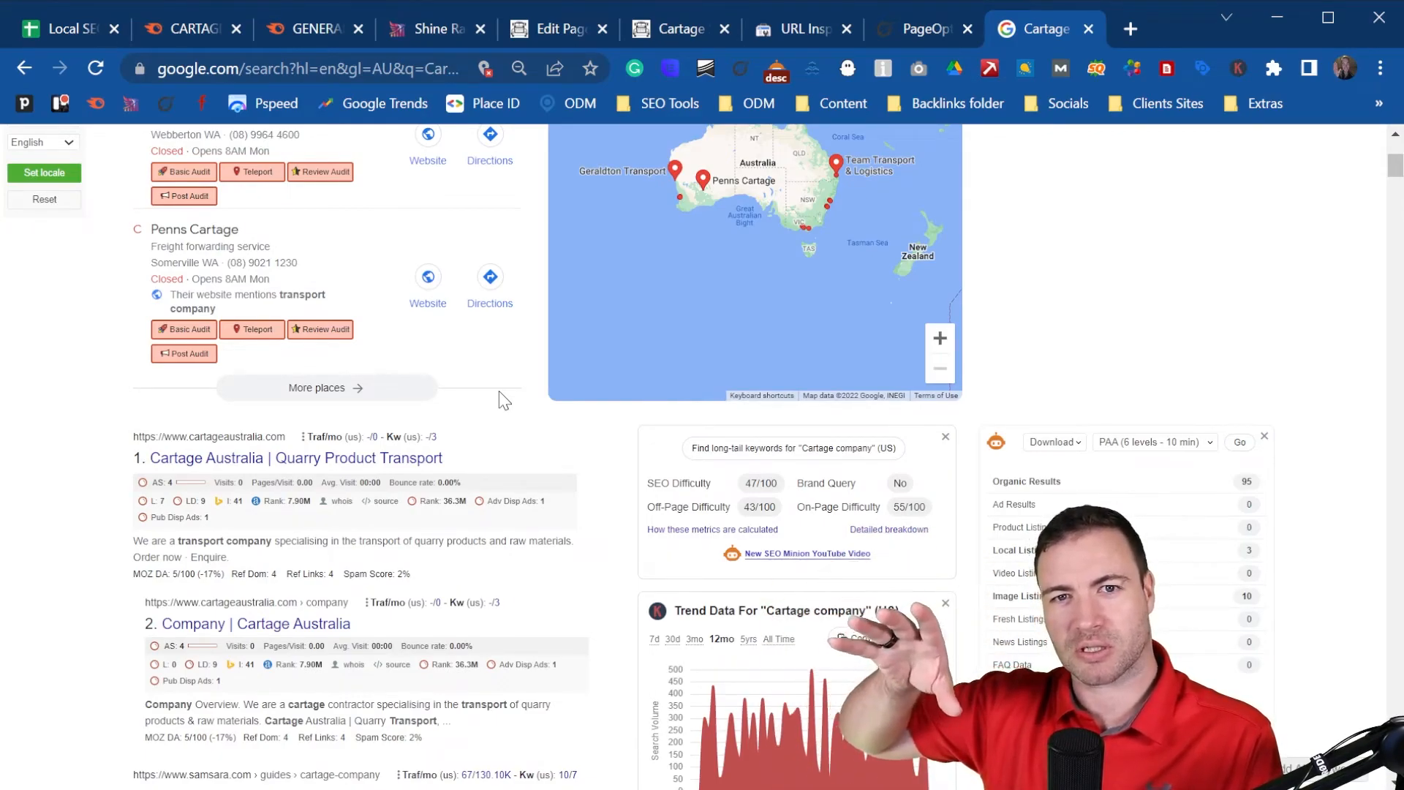
pyautogui.scroll(-12, 463, 495)
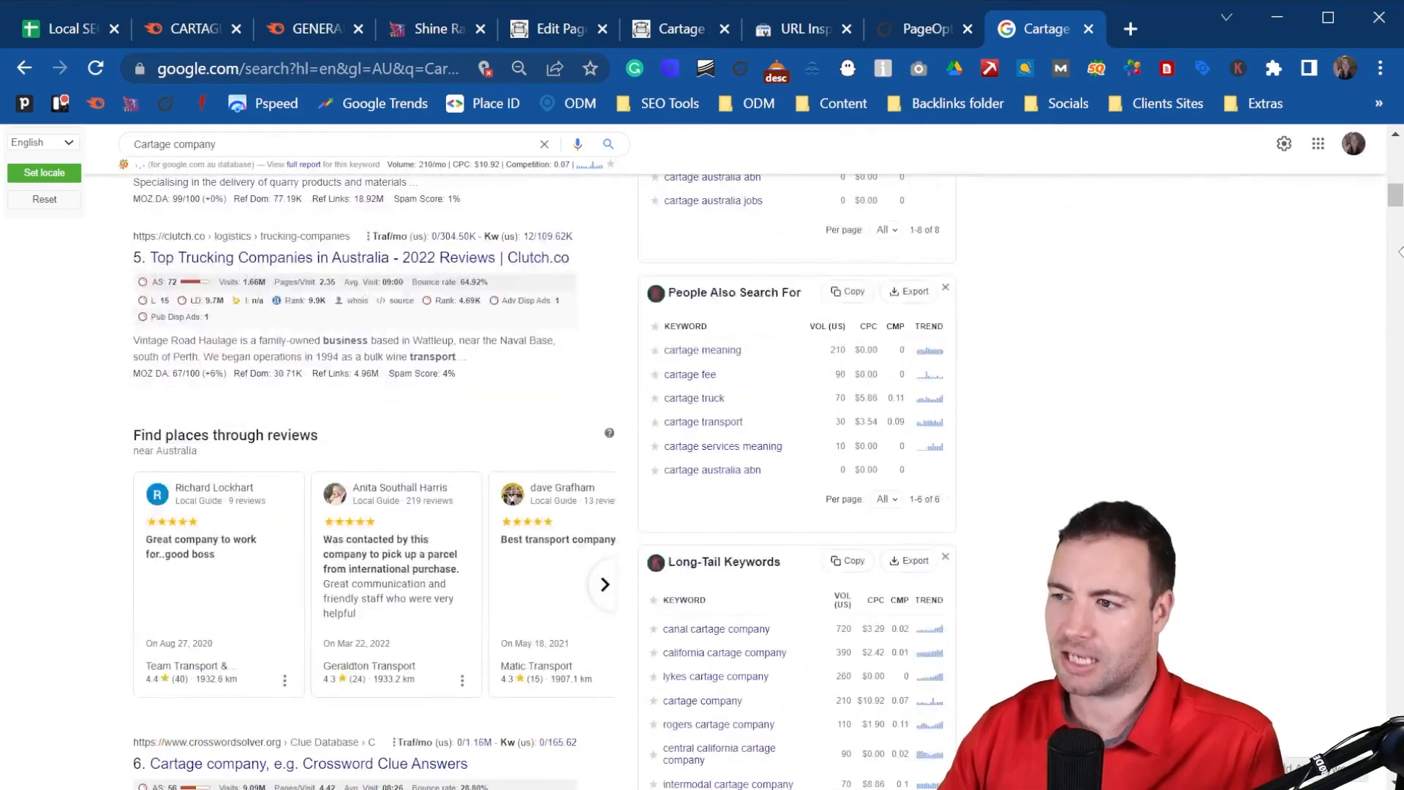
pyautogui.moveTo(1398, 208); pyautogui.dragTo(1399, 775)
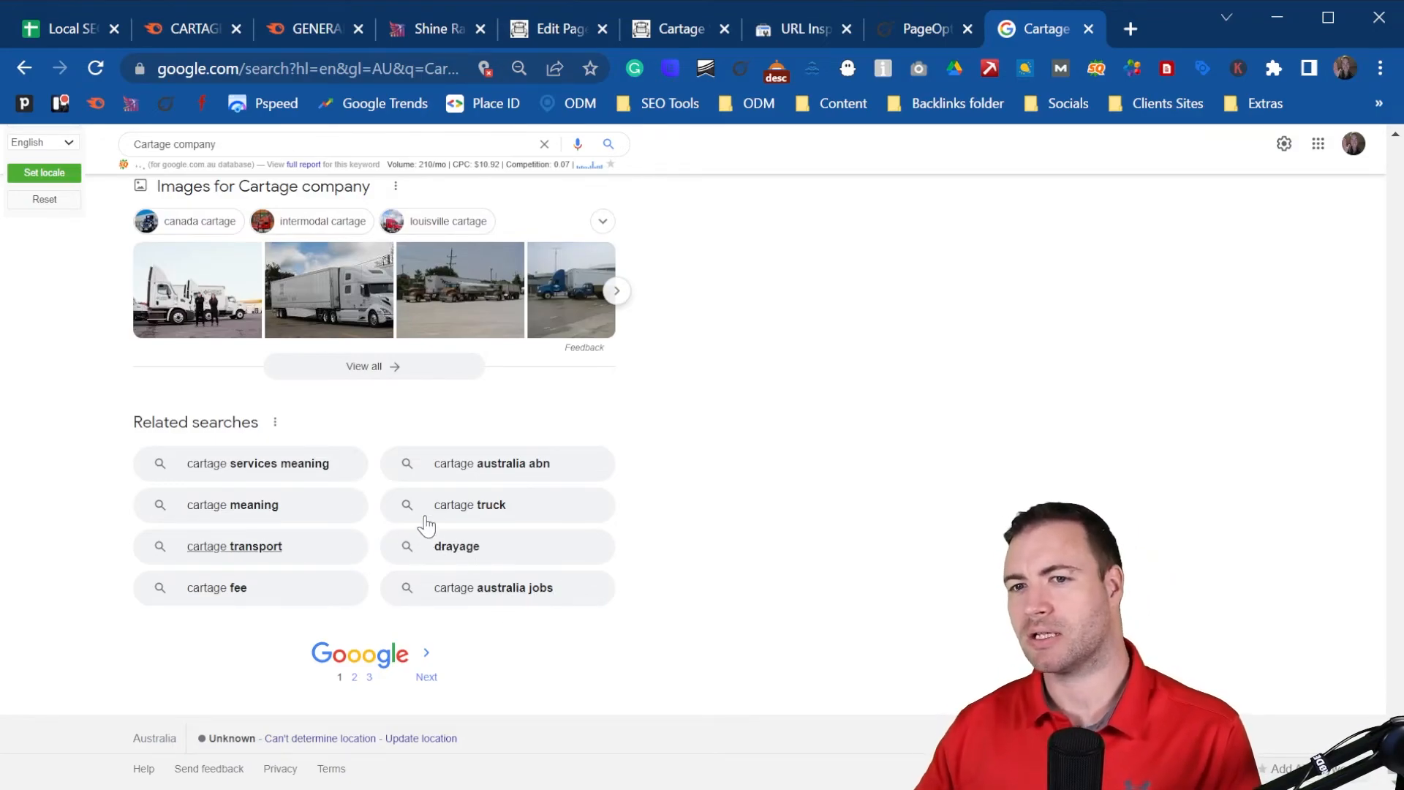
pyautogui.scroll(20, 512, 380)
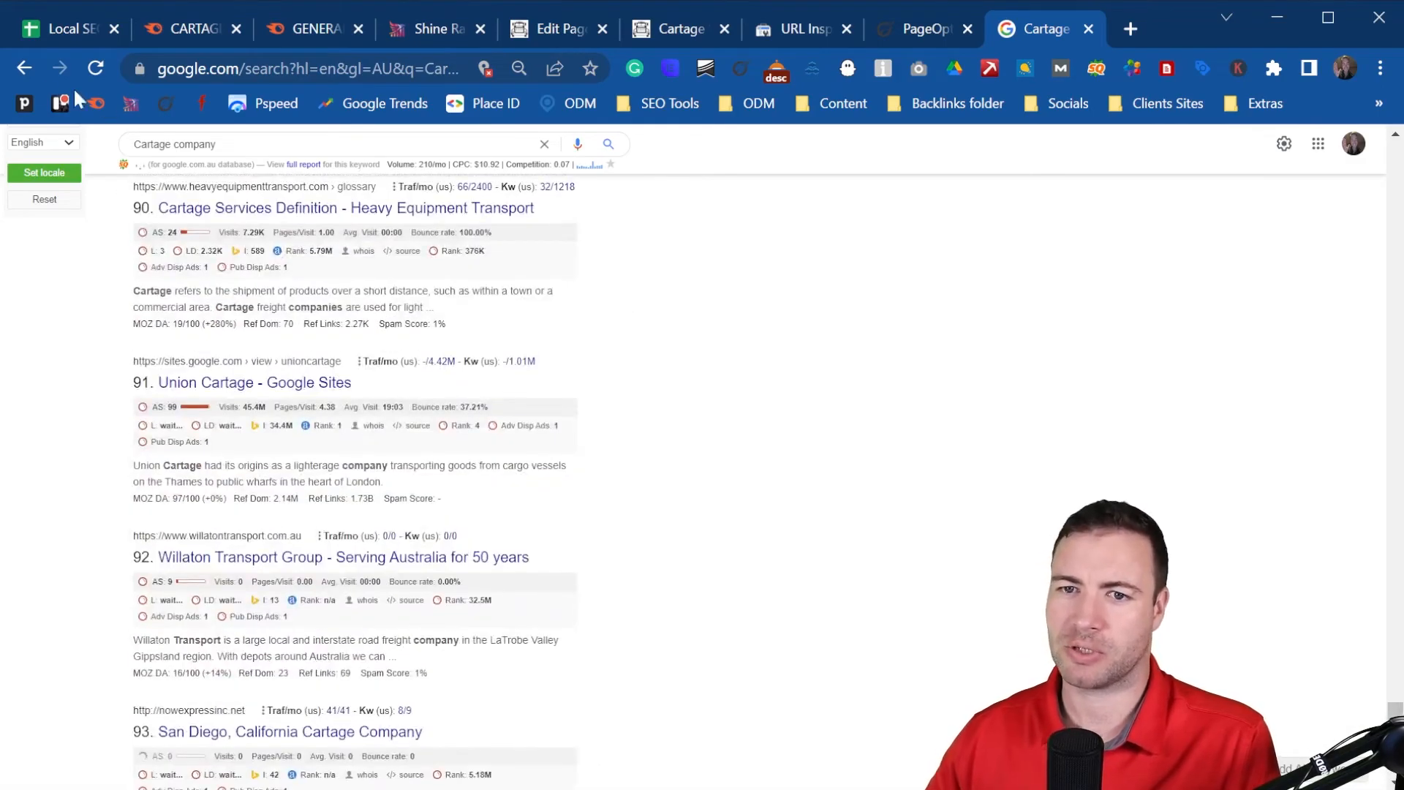
pyautogui.click(27, 68)
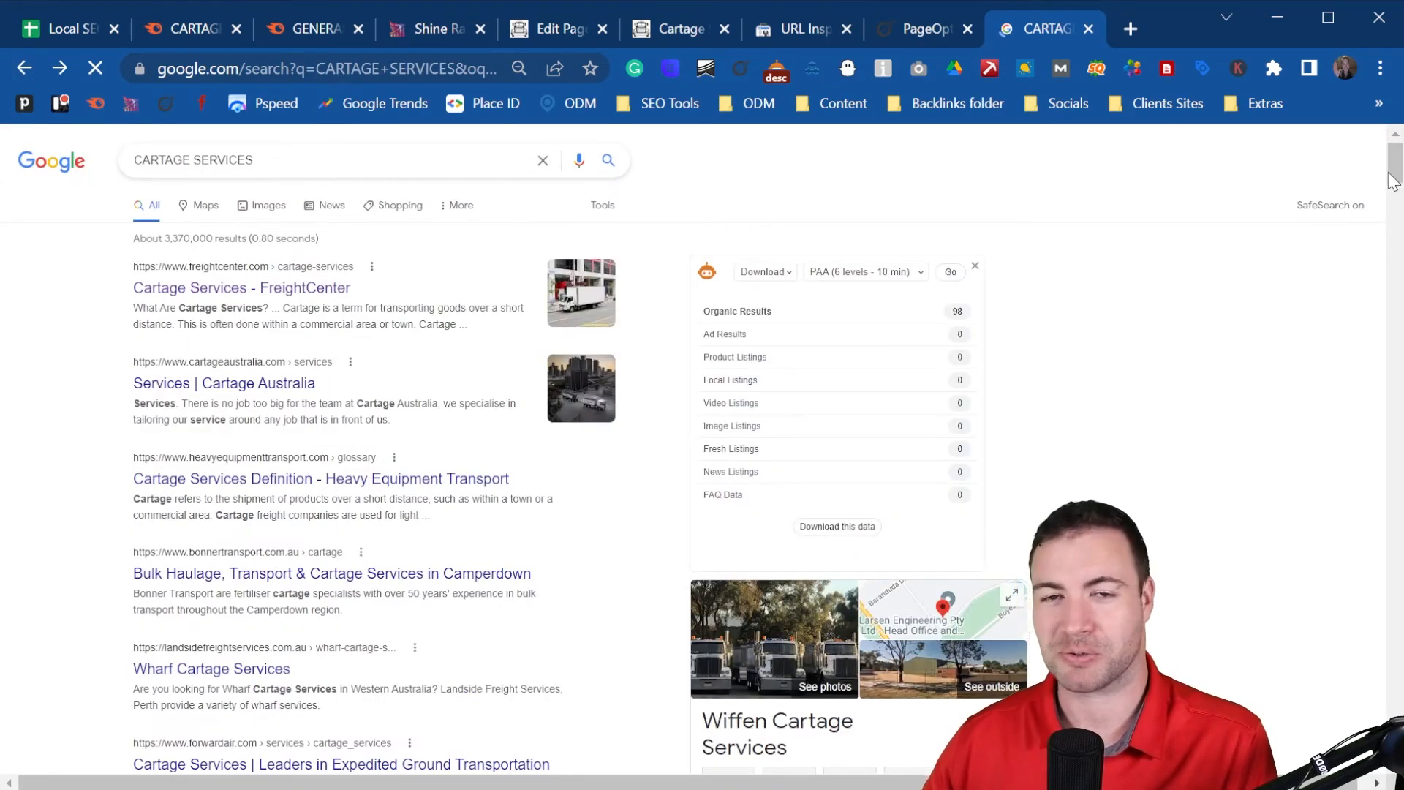
# - Open the related search "cartage services meaning" from the CARTAGE SERVICES results and examine its results through to the related searches
pyautogui.scroll(-9, 1365, 198)
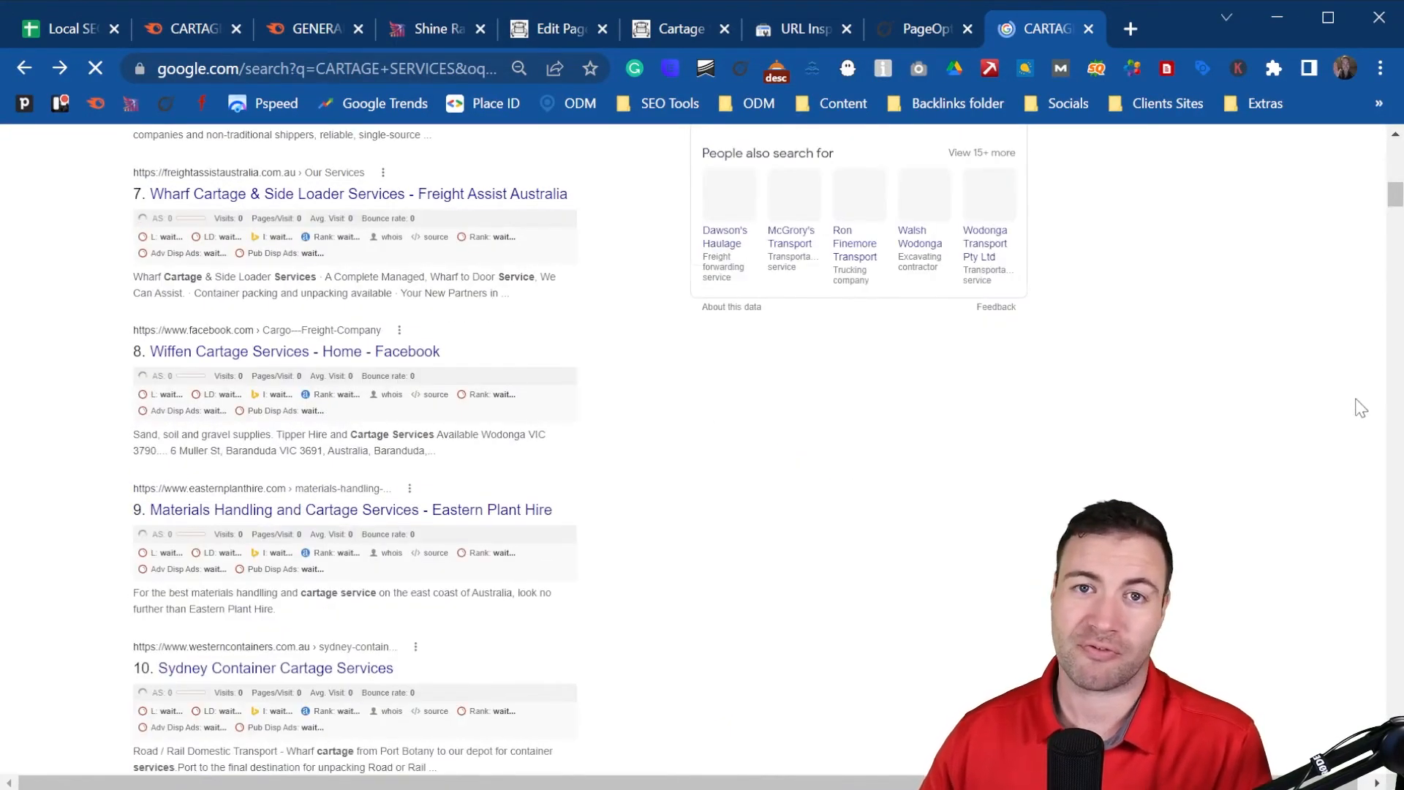
pyautogui.press('End')
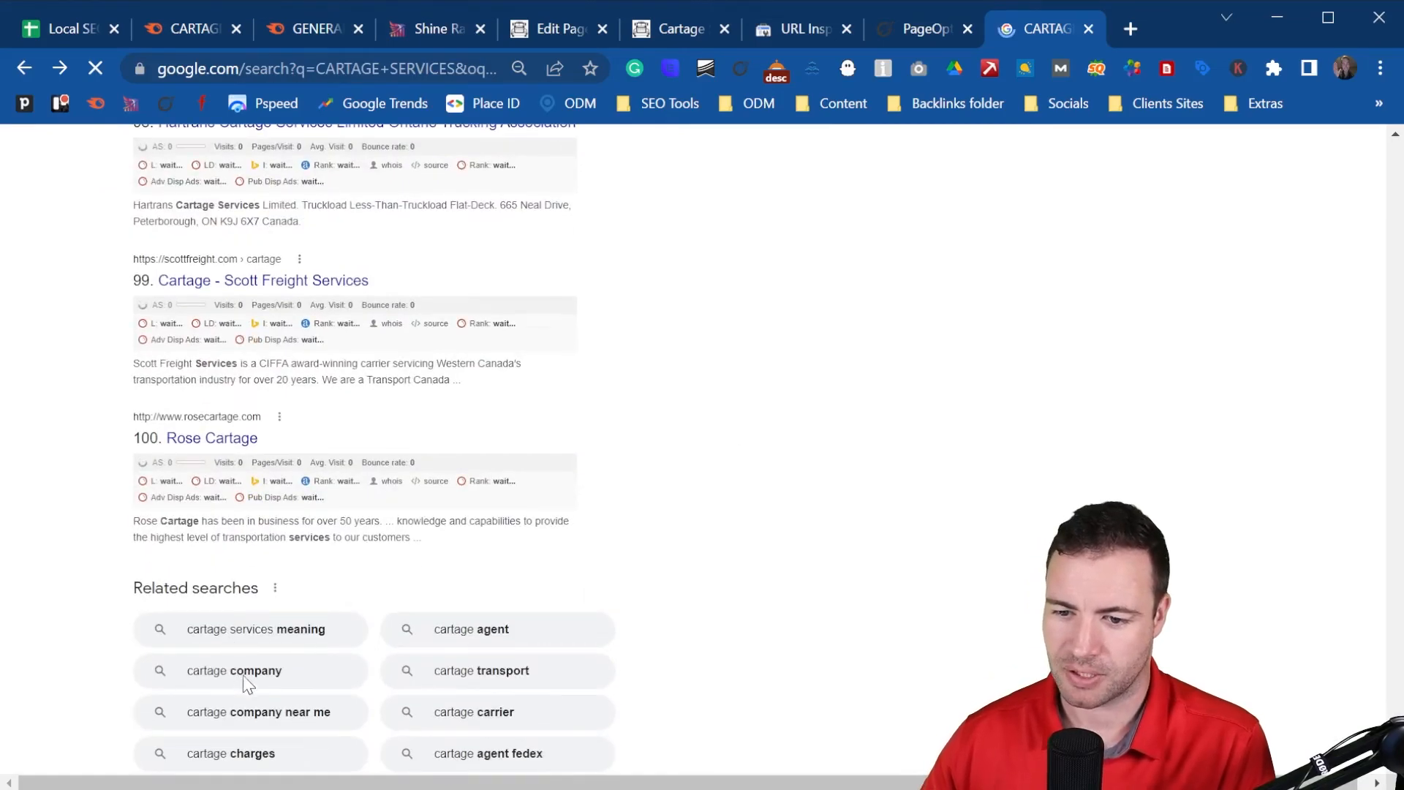
pyautogui.scroll(-3, 376, 724)
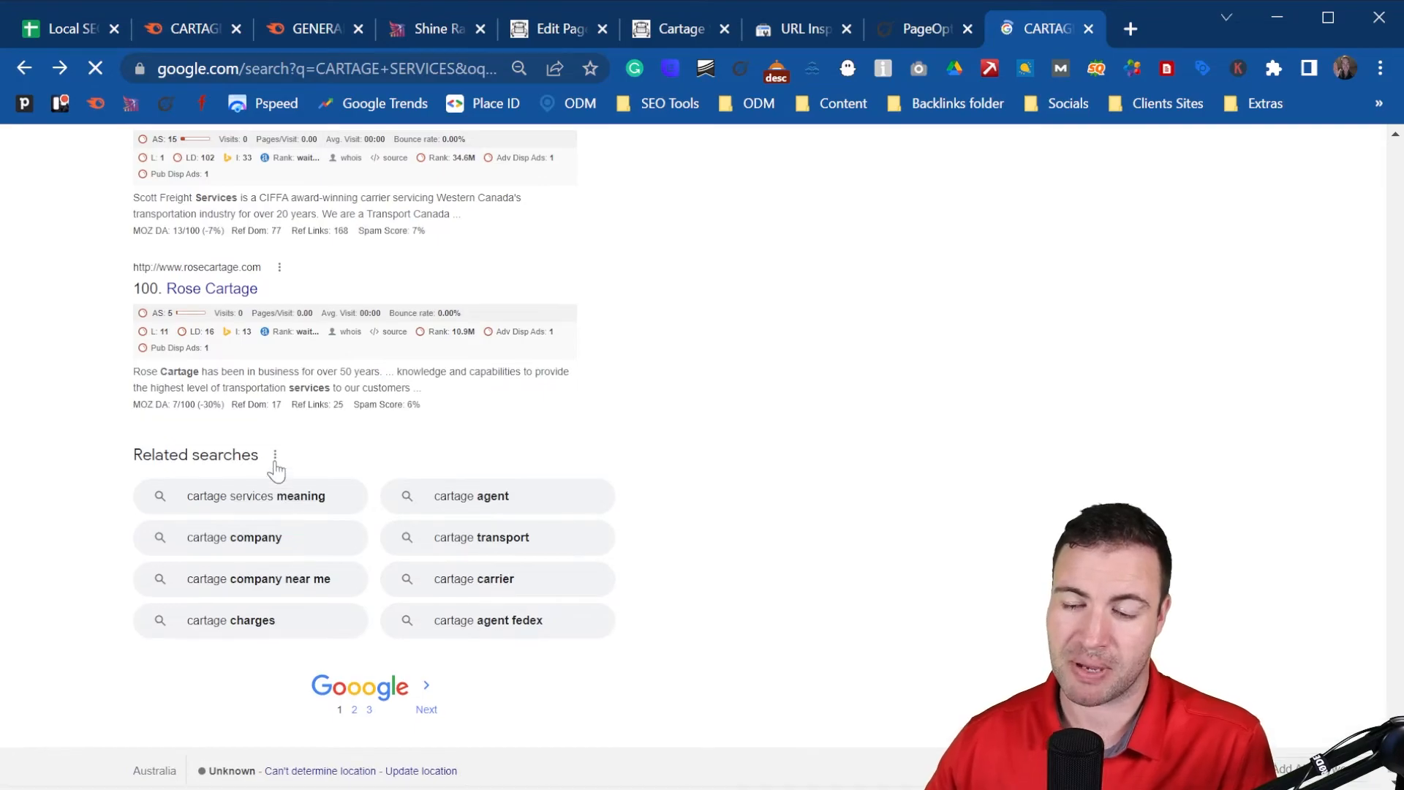
pyautogui.click(248, 505)
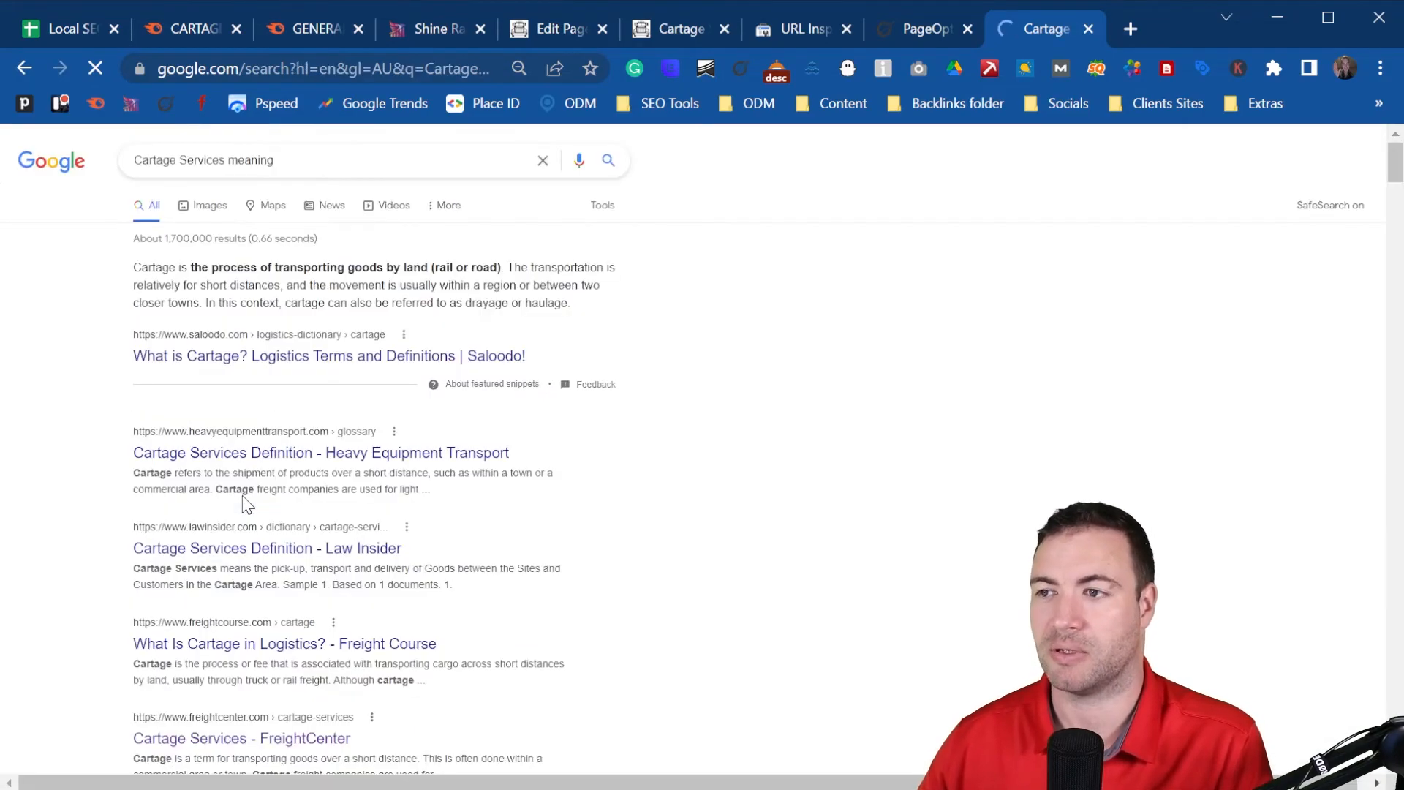
pyautogui.moveTo(1393, 157); pyautogui.dragTo(1393, 205)
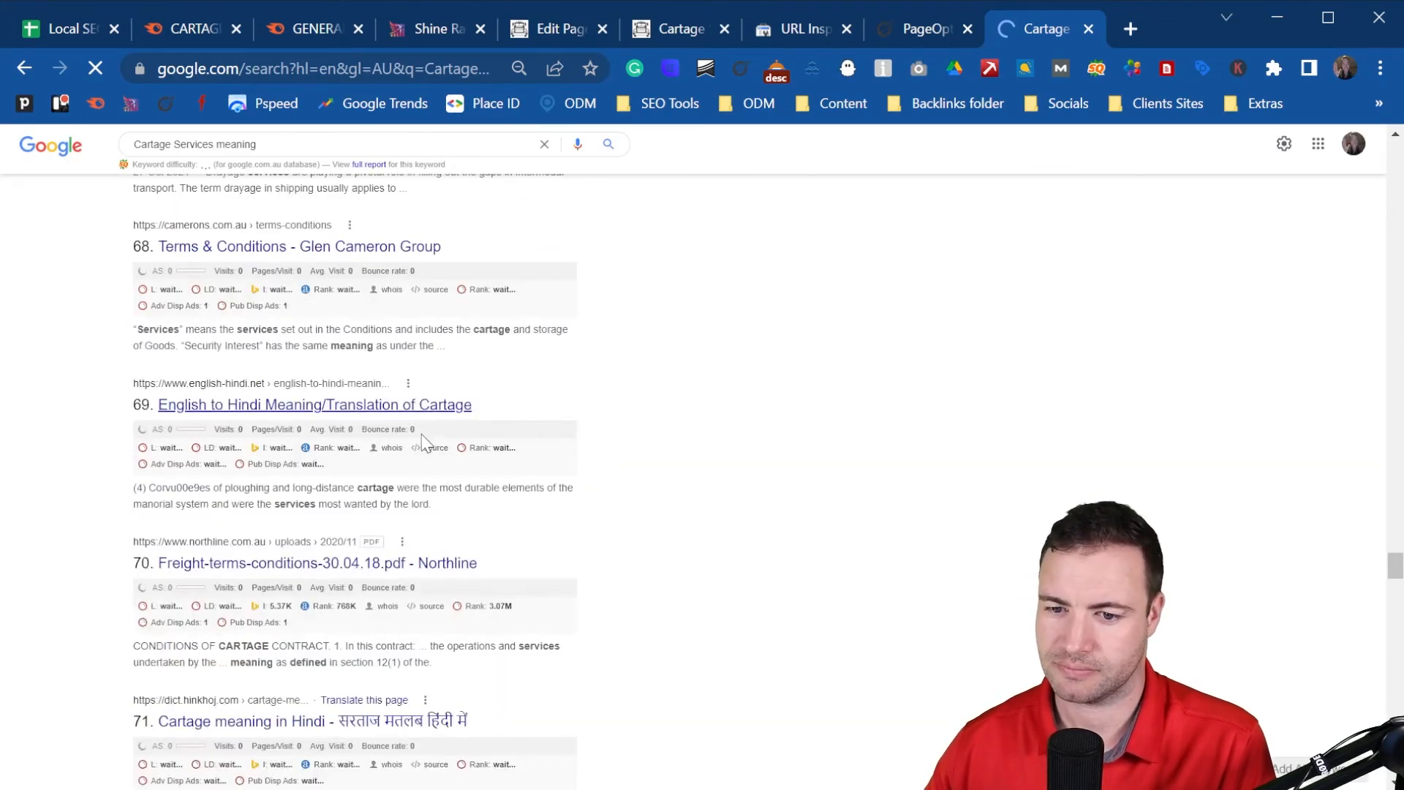
pyautogui.scroll(-20, 1374, 562)
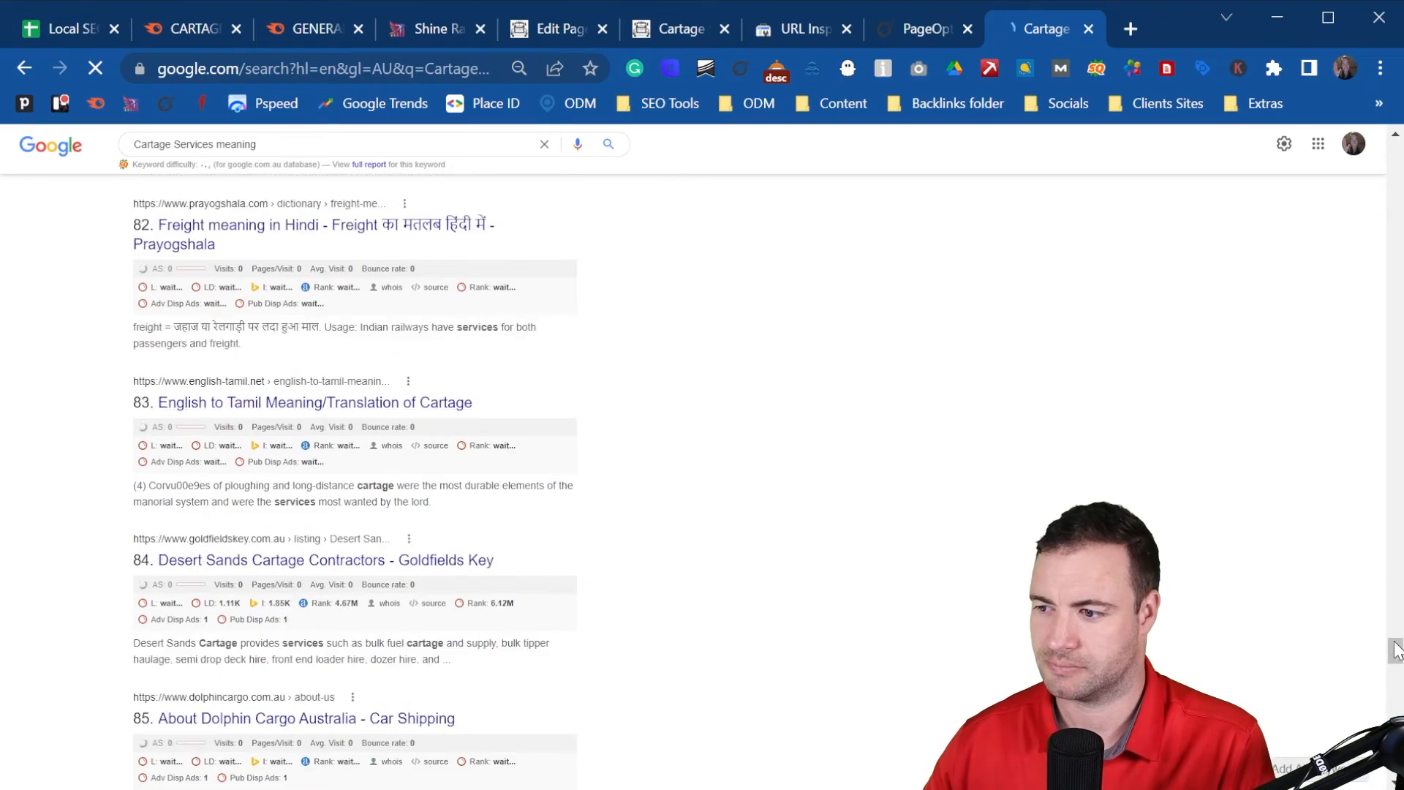
pyautogui.scroll(-20, 1397, 649)
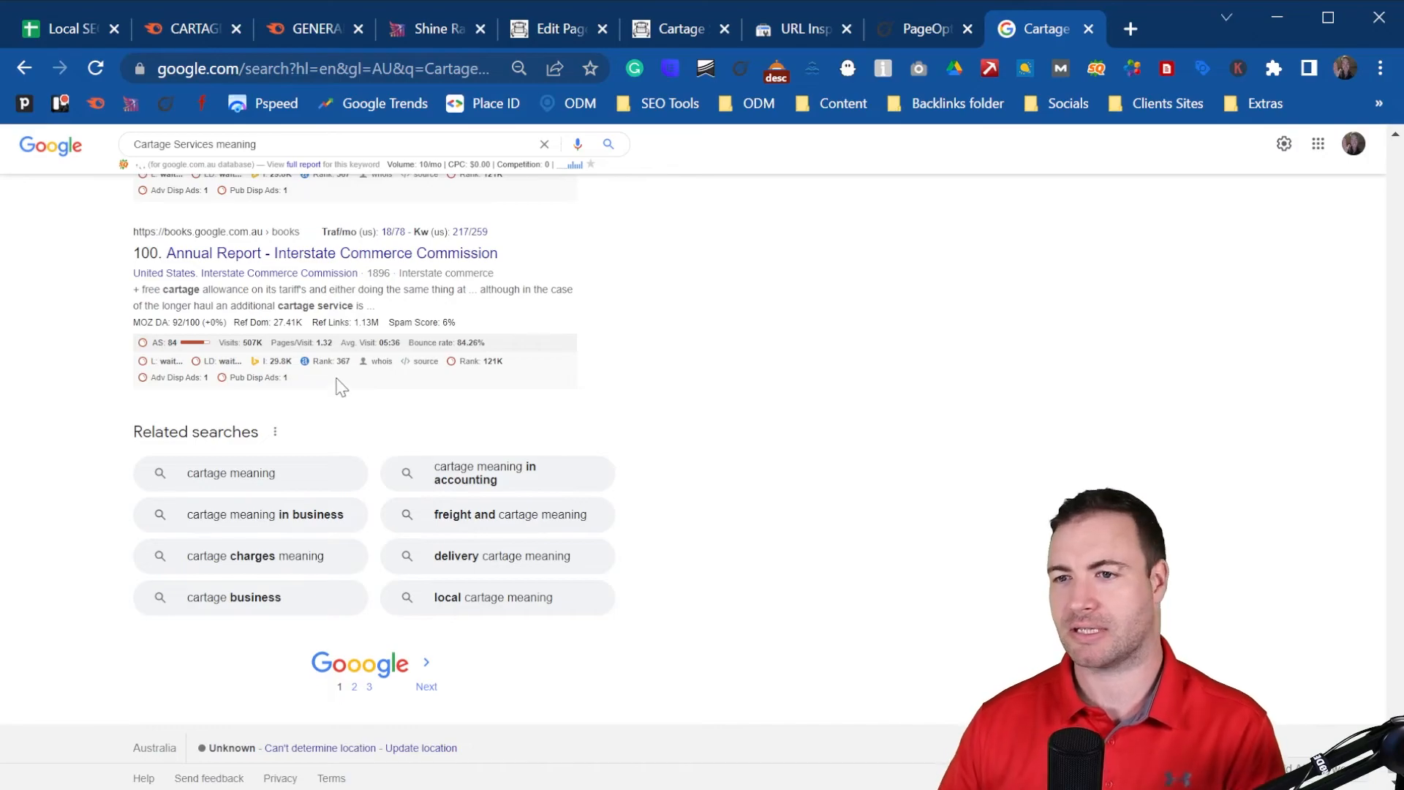
# - Switch to Shine Ranker and run keyword research for "cartage services", using the keyword copied from the existing results
pyautogui.click(177, 26)
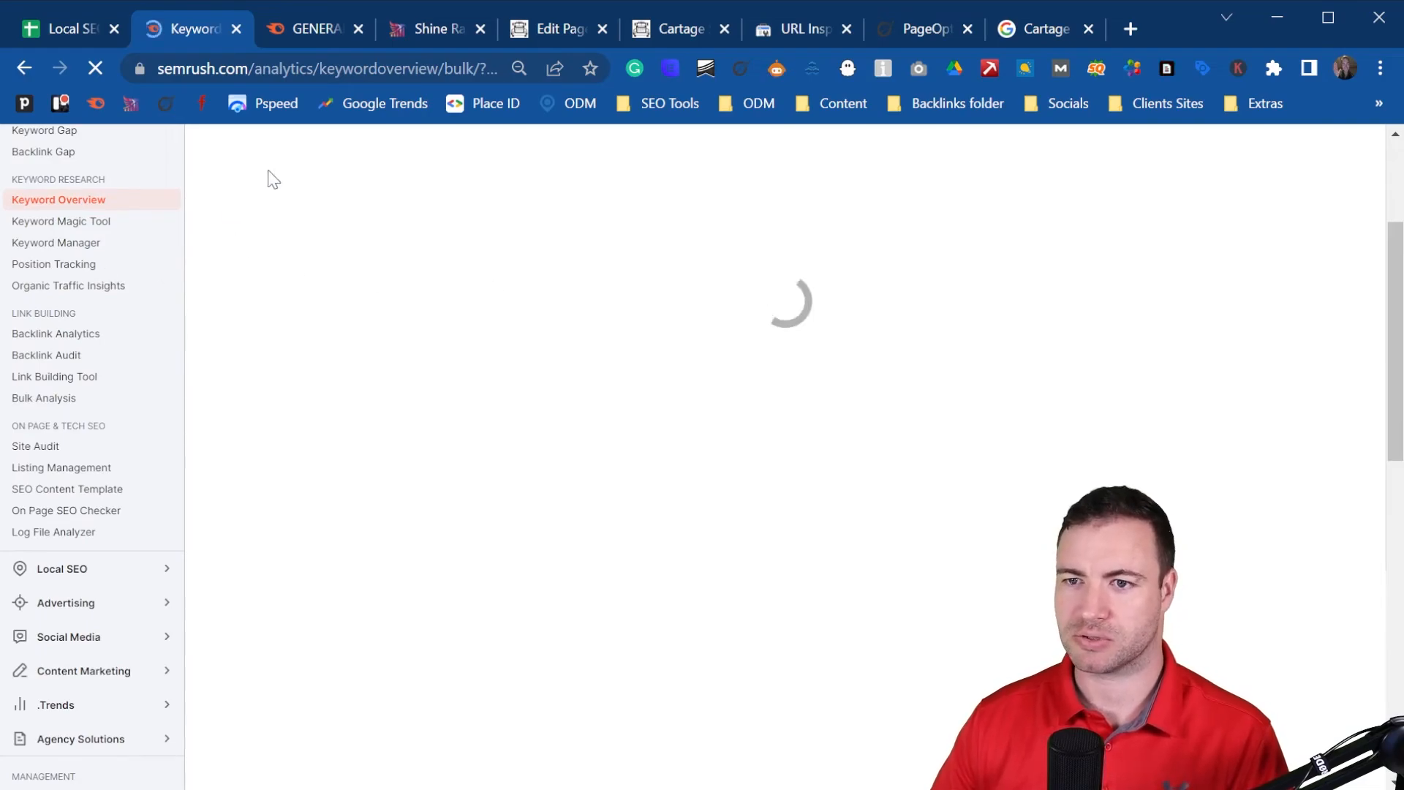
pyautogui.click(431, 29)
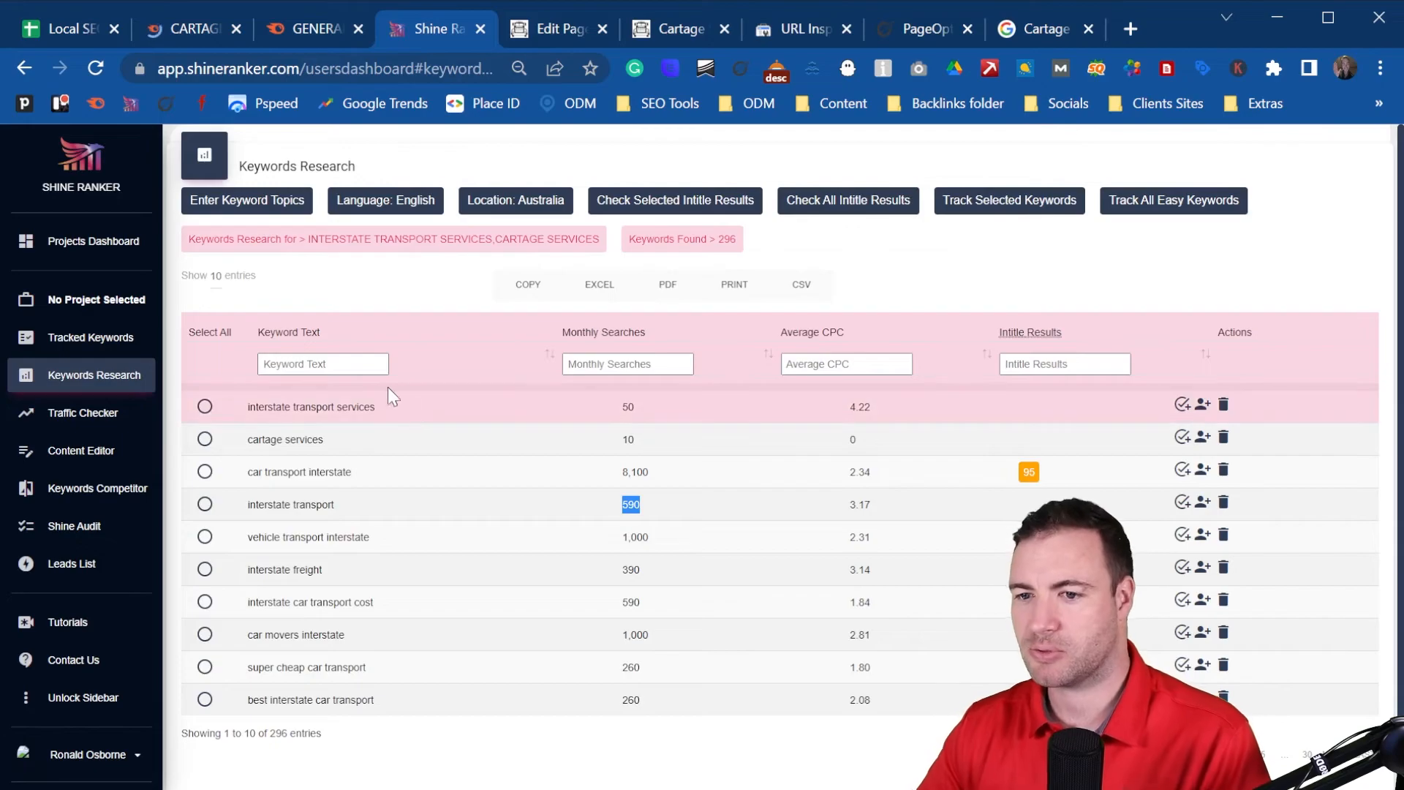
pyautogui.click(325, 439)
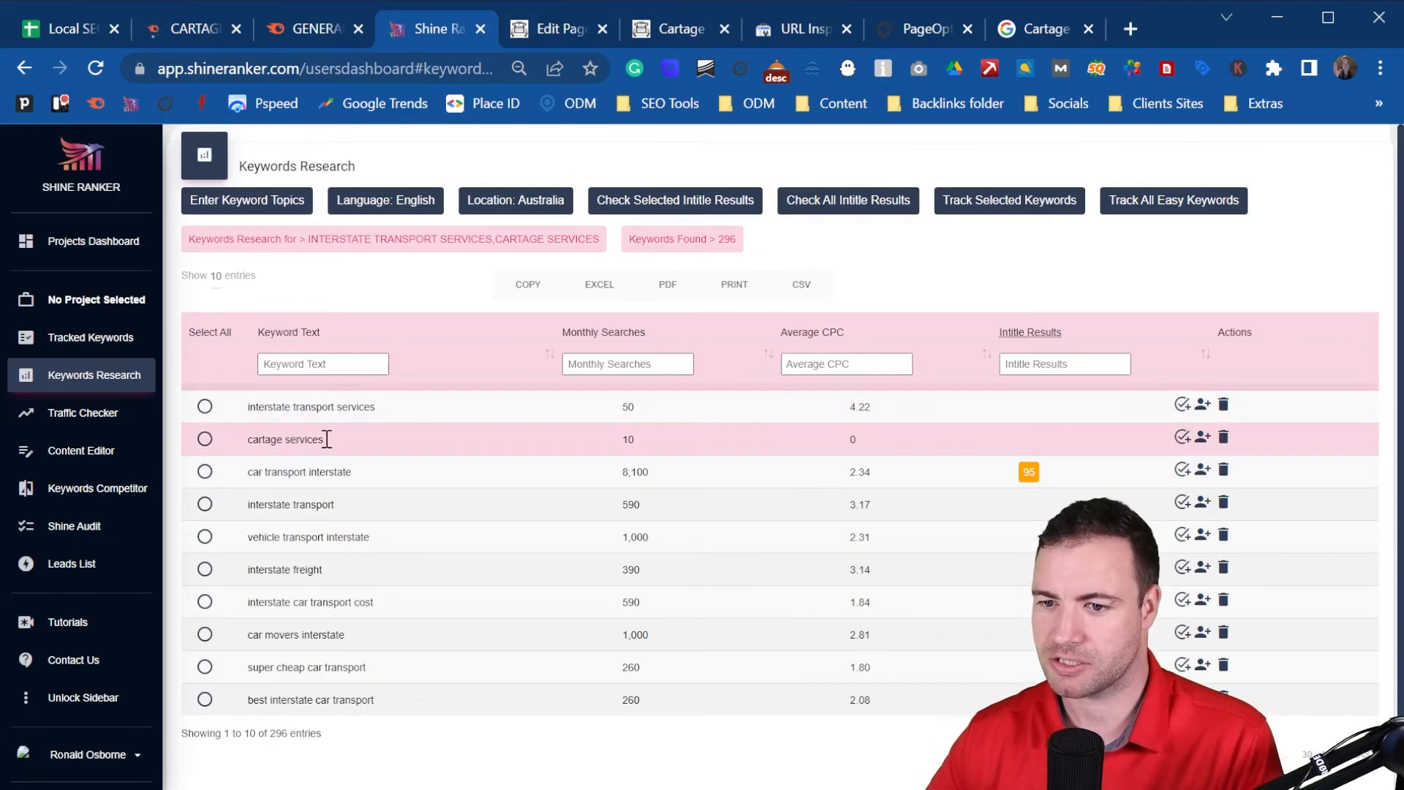
pyautogui.moveTo(325, 439); pyautogui.dragTo(242, 442)
pyautogui.hotkey('ctrl', 'c')
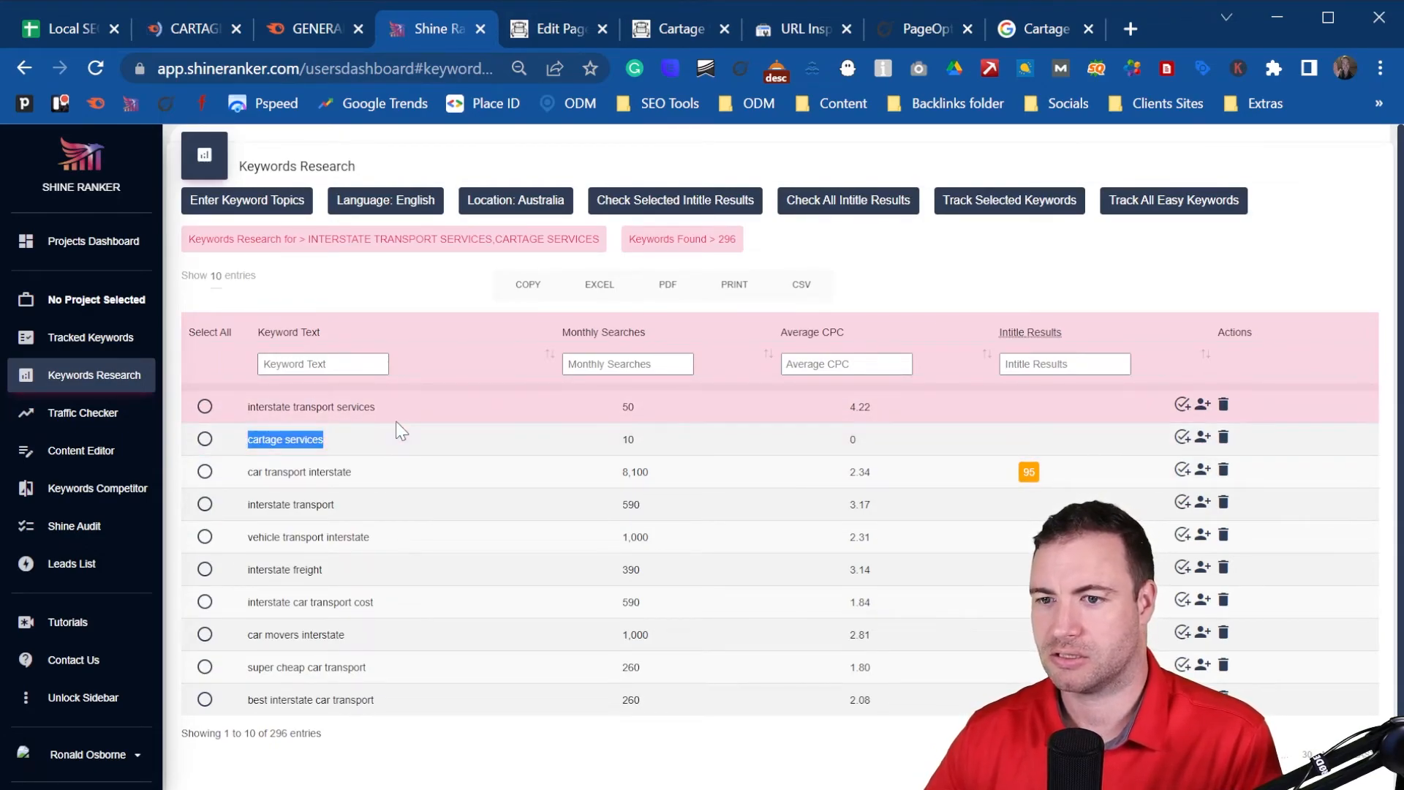
pyautogui.click(247, 201)
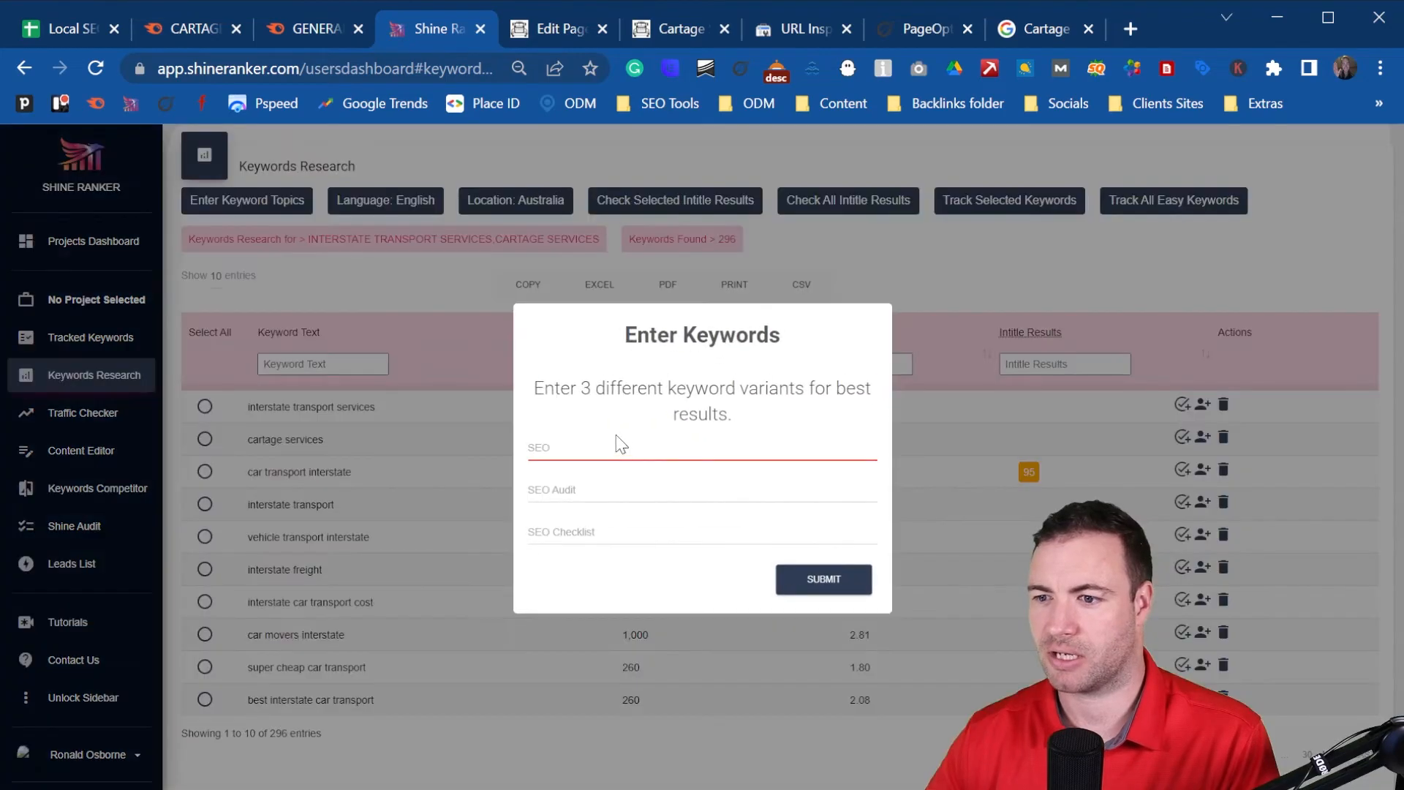
pyautogui.hotkey('ctrl', 'v')
pyautogui.click(817, 584)
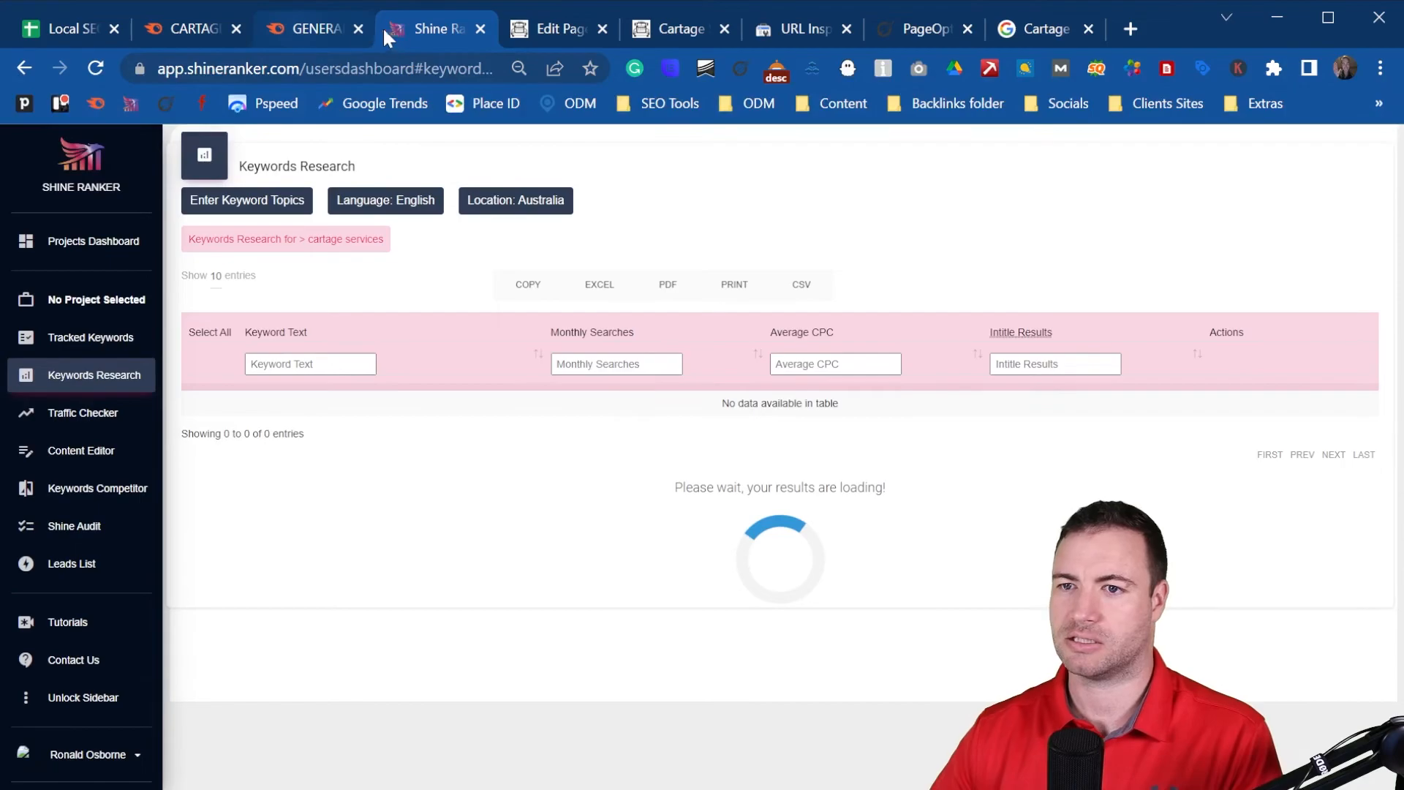
# - Close the GENERAL keyword overview tab and run the Semrush bulk keyword analysis on the listed cartage and transport keywords
pyautogui.click(336, 29)
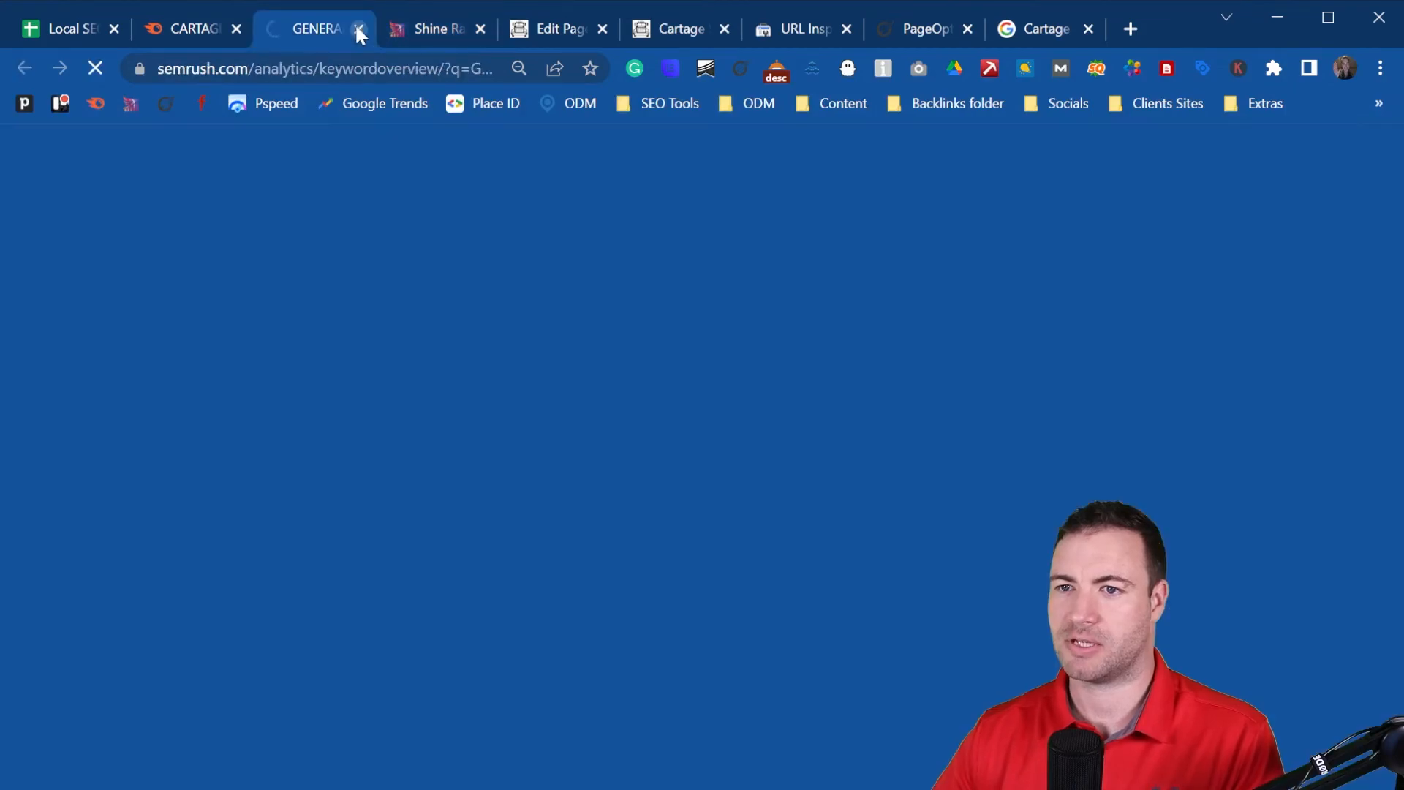
pyautogui.hotkey('ctrl', 'w')
pyautogui.click(186, 20)
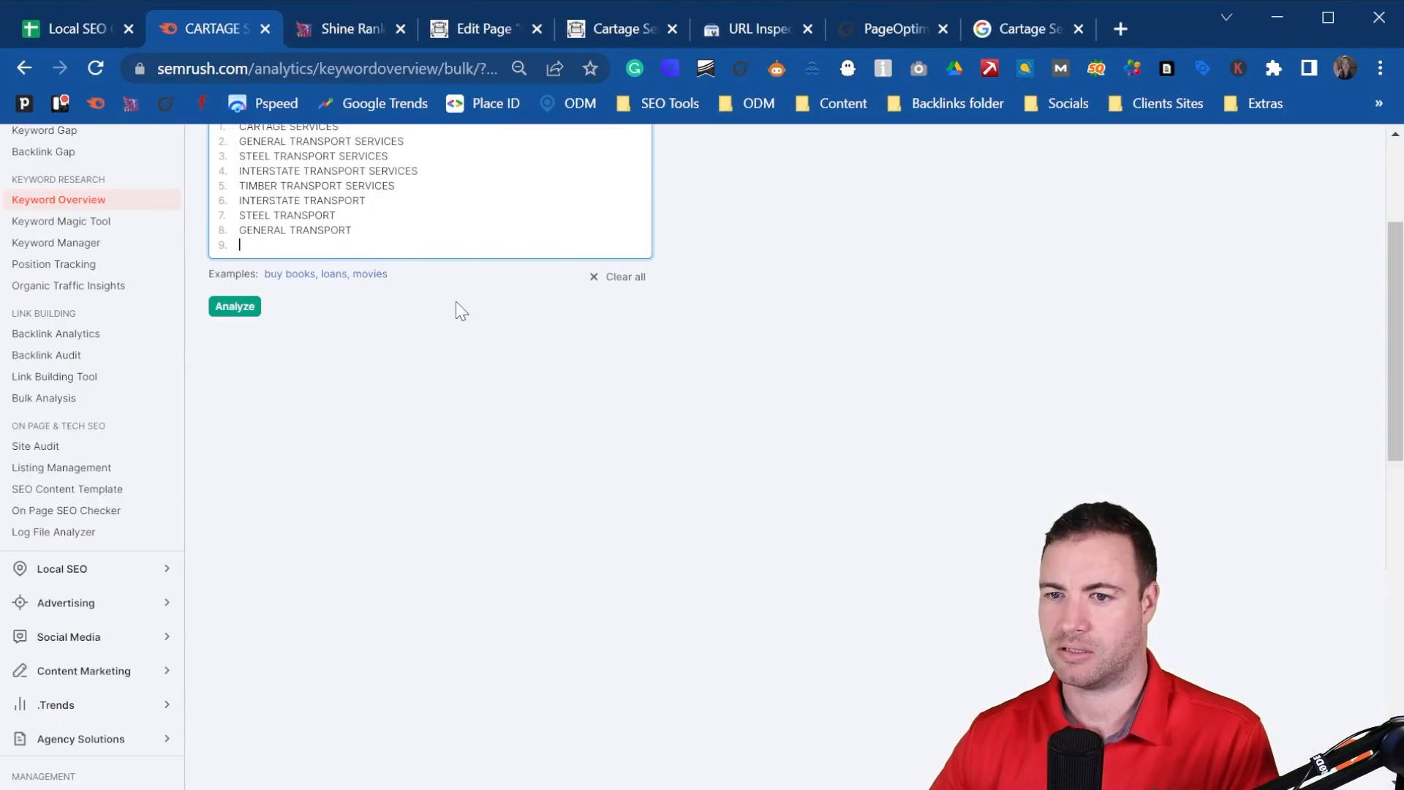
pyautogui.scroll(3, 455, 307)
pyautogui.click(253, 535)
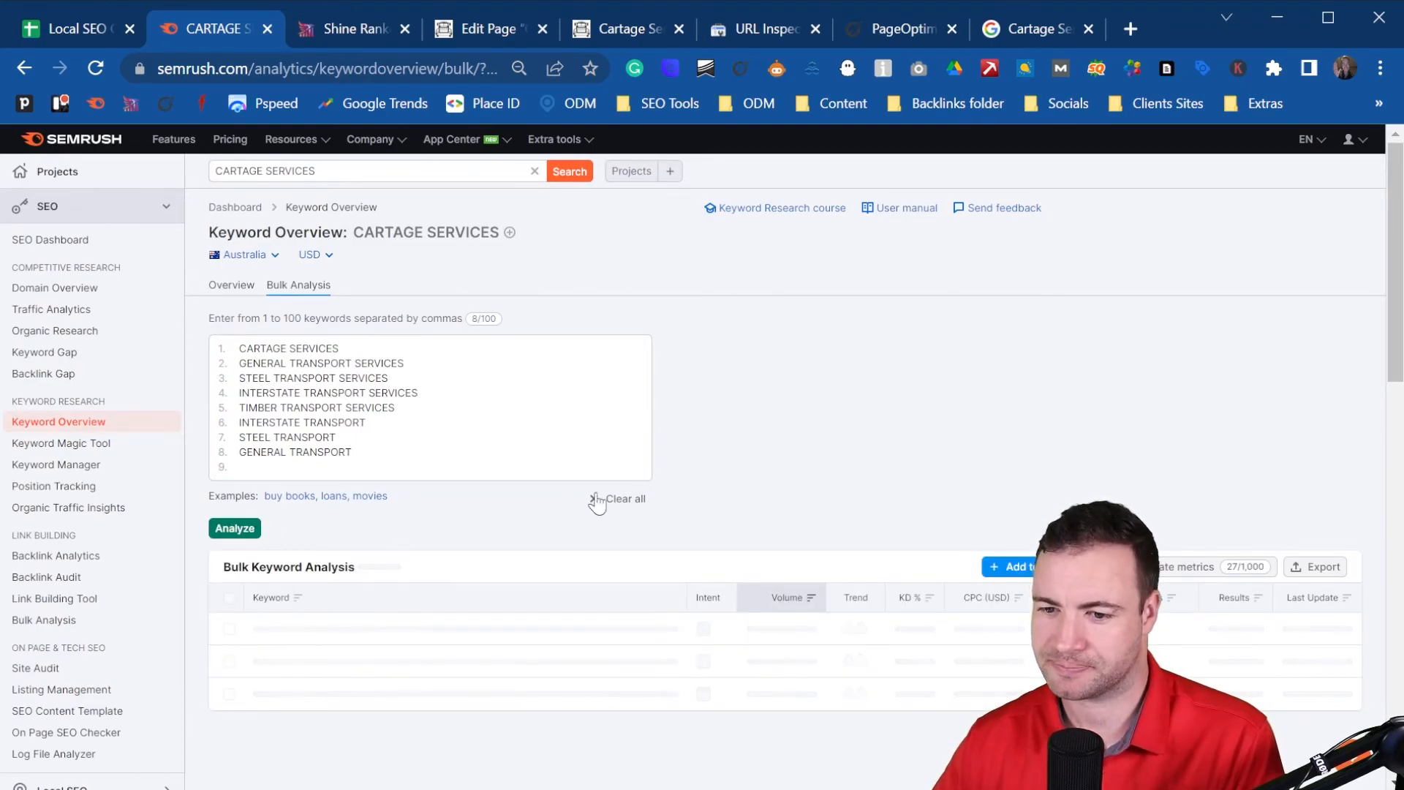
pyautogui.scroll(-1, 758, 390)
pyautogui.scroll(-4, 564, 391)
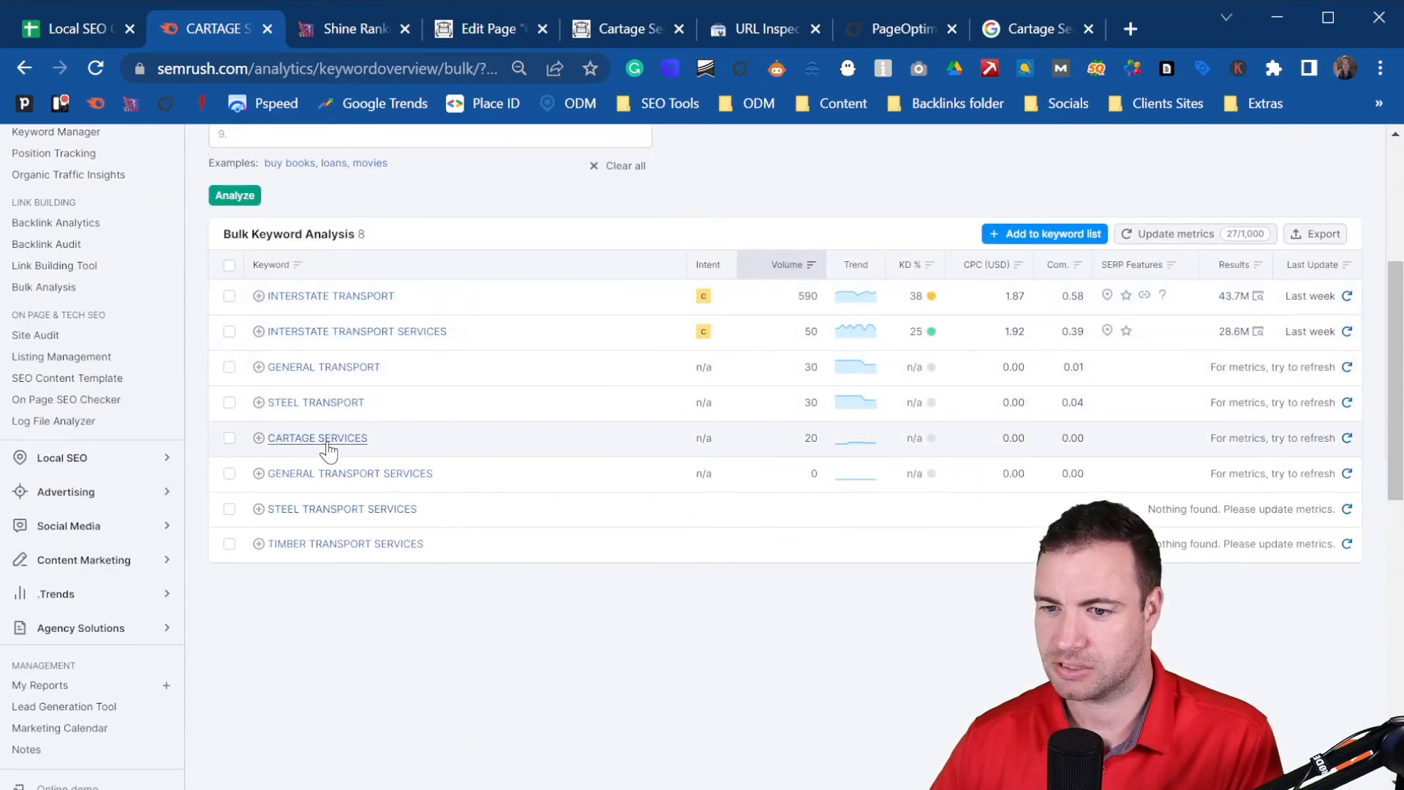
# - Compare Shine Ranker's cartage keywords with Semrush's overviews for CARTAGE SERVICES and its variations "cartage service" and "cartage services"
pyautogui.click(326, 441)
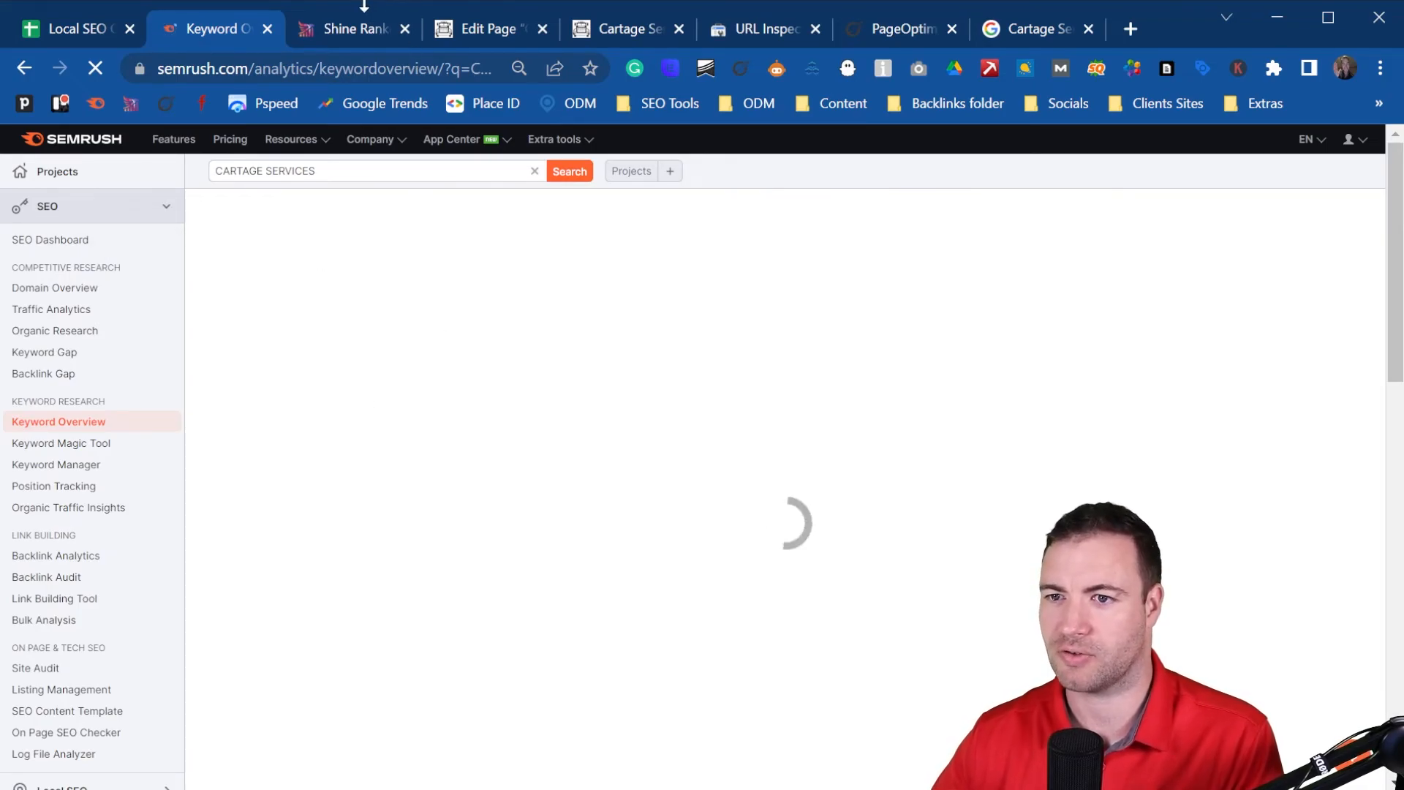
pyautogui.click(351, 31)
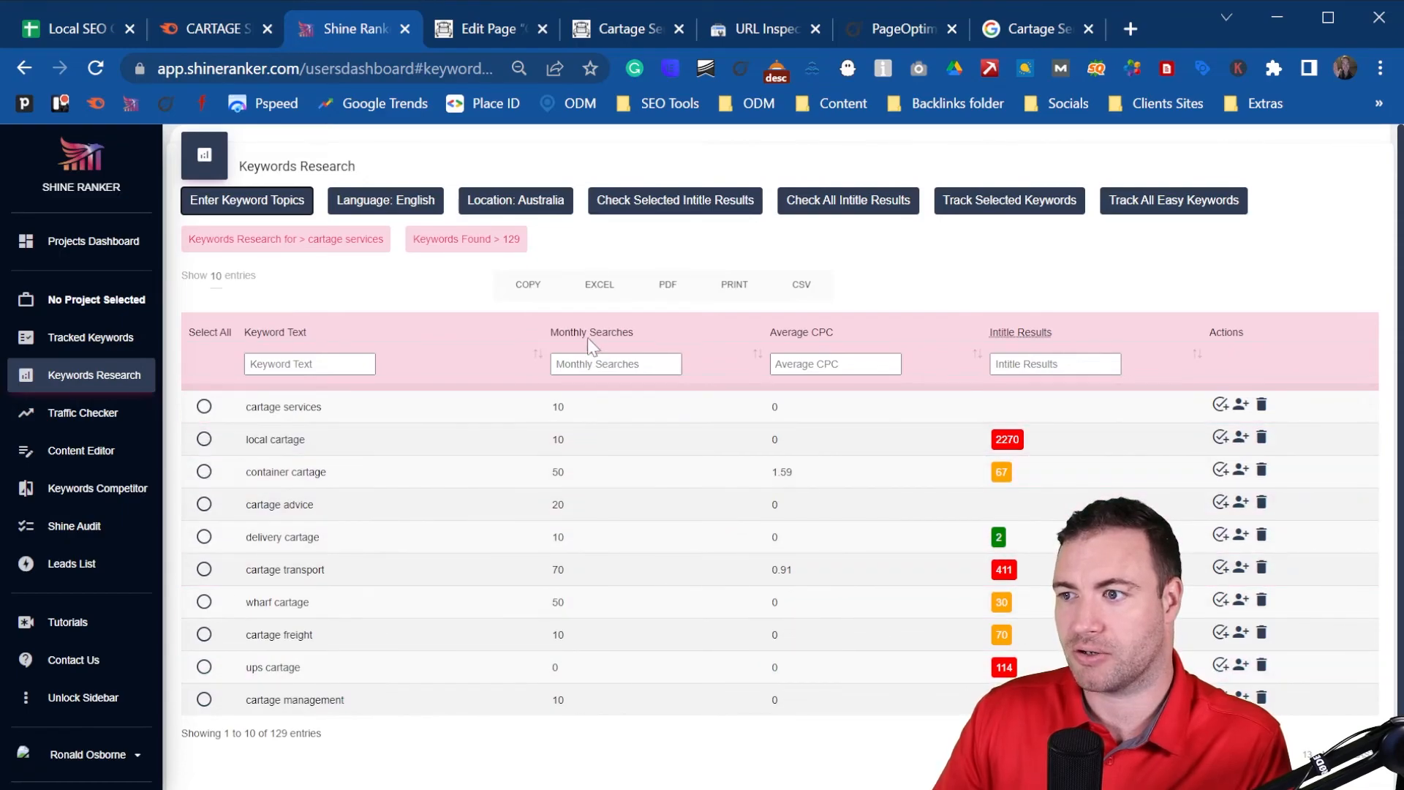
pyautogui.click(197, 28)
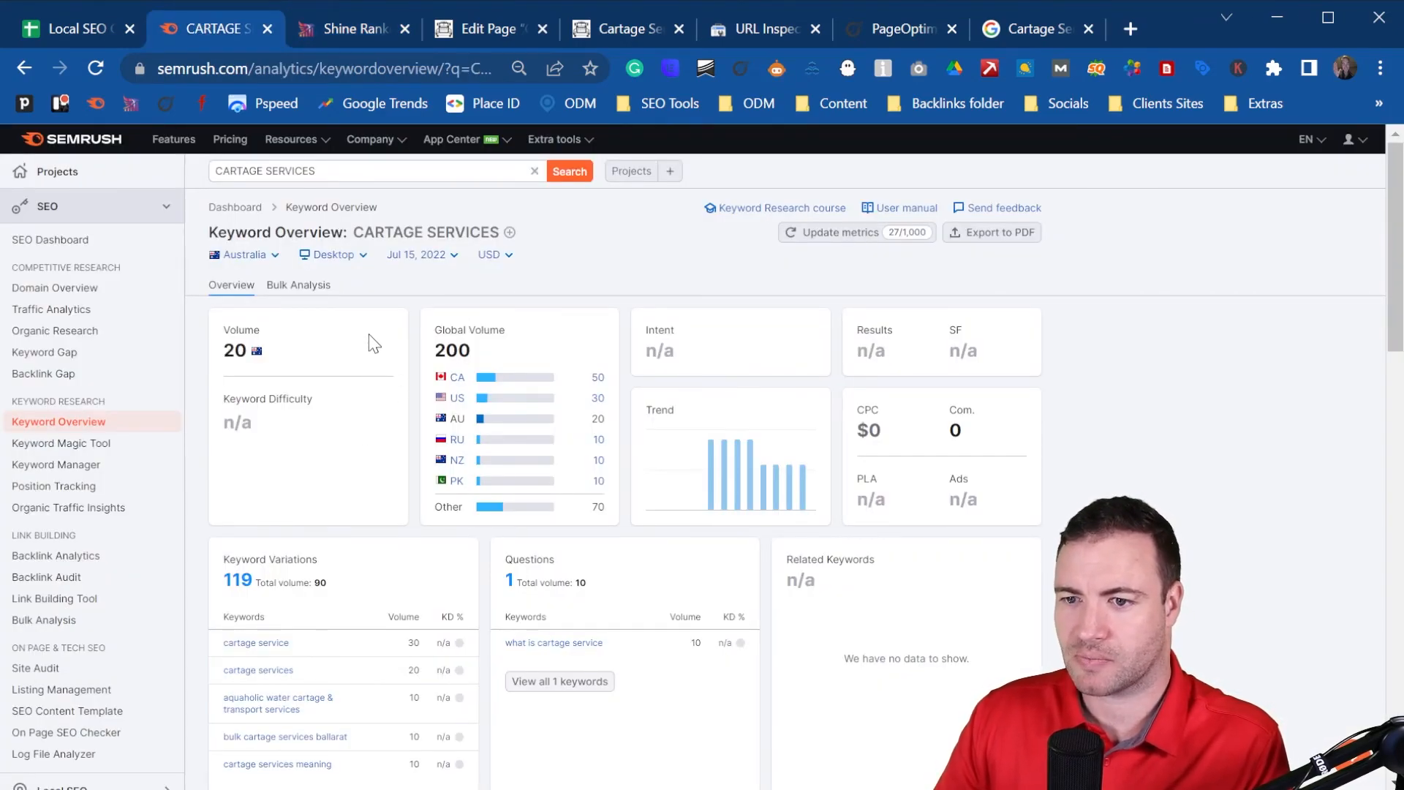
pyautogui.scroll(-3, 362, 357)
pyautogui.click(258, 422)
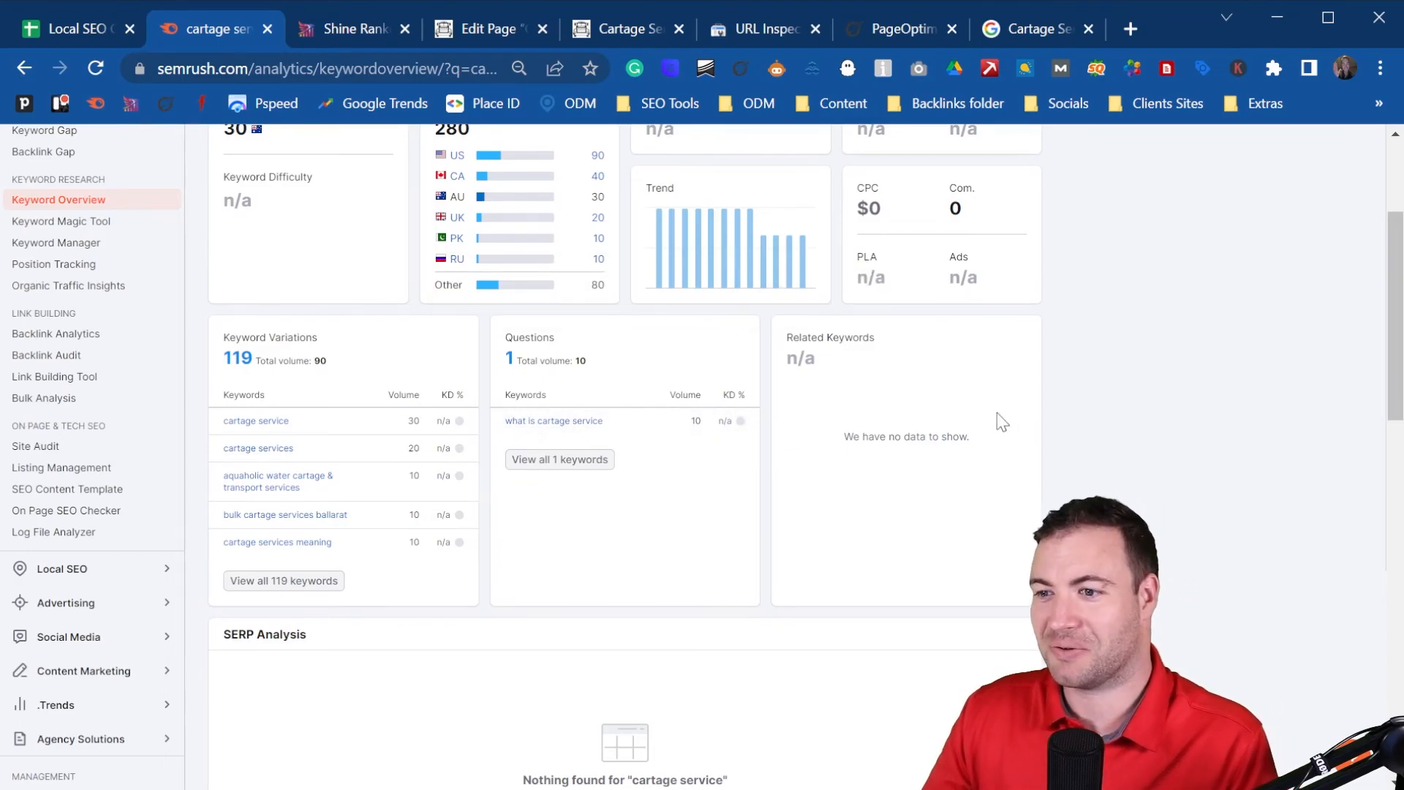
pyautogui.click(254, 449)
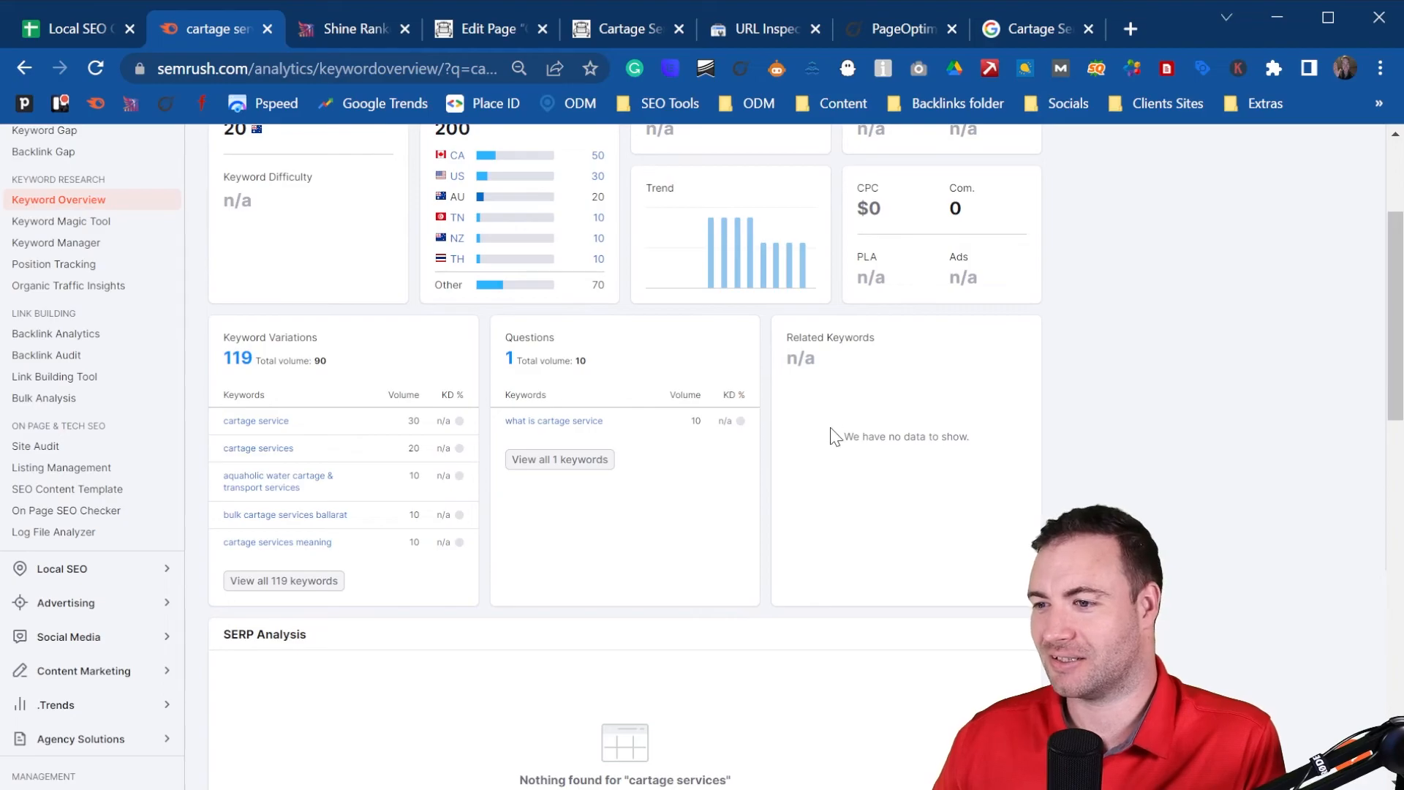
pyautogui.scroll(2, 871, 412)
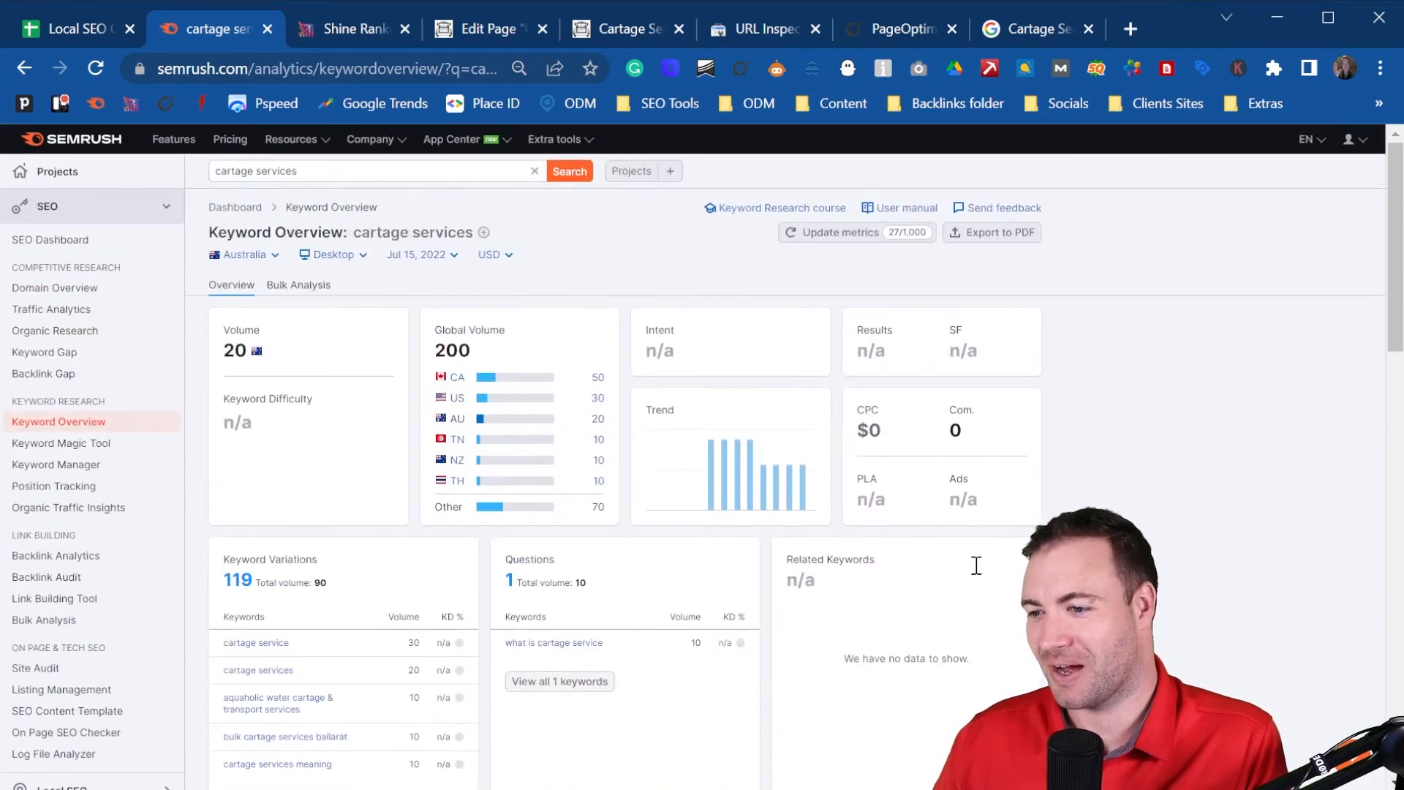
pyautogui.scroll(-2, 820, 511)
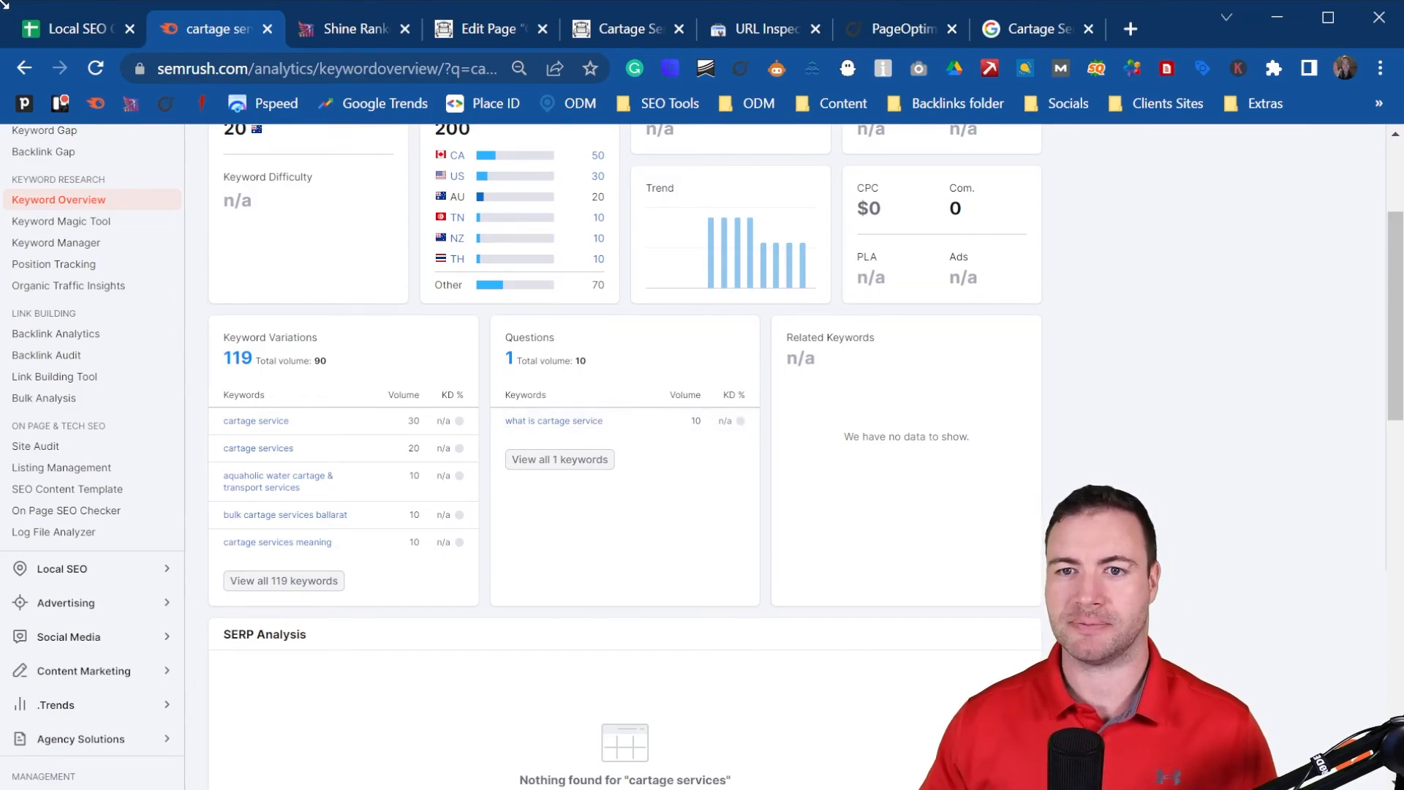
# - On the Content Strategy sheet of the Local SEO Checklist, enter "cS" under Current Rank in C18 and "Tim" under Task in B18
pyautogui.click(80, 29)
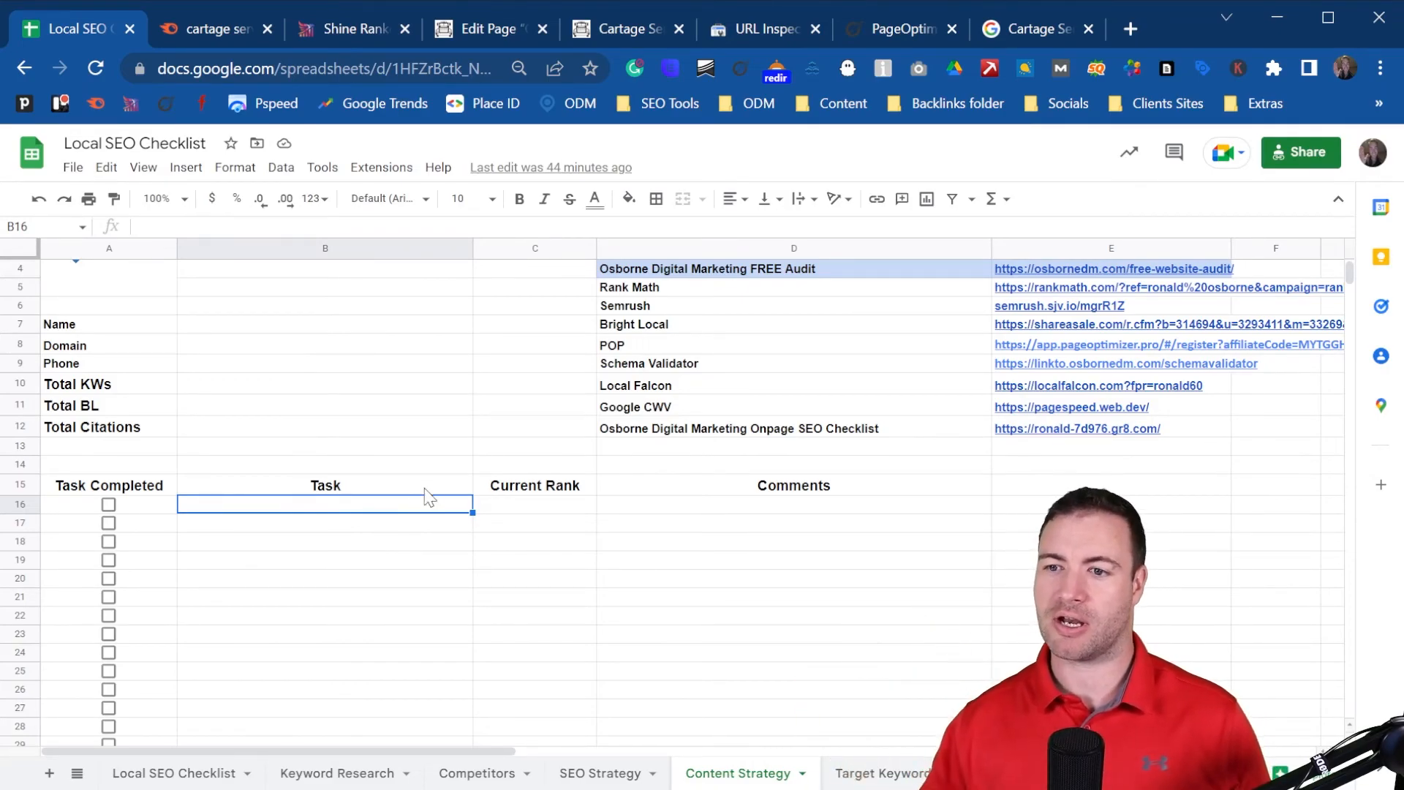
pyautogui.click(406, 620)
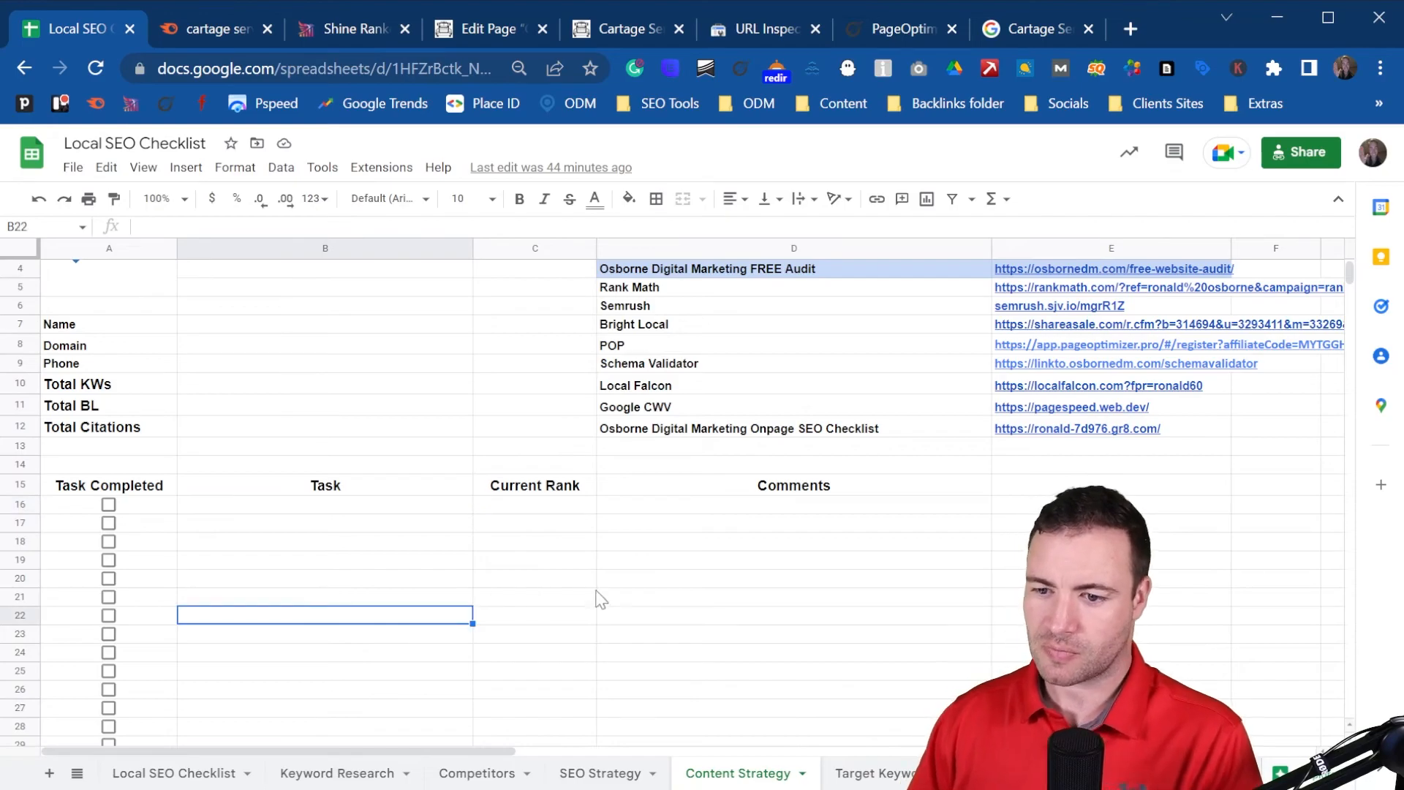
pyautogui.click(556, 543)
pyautogui.write('cS')
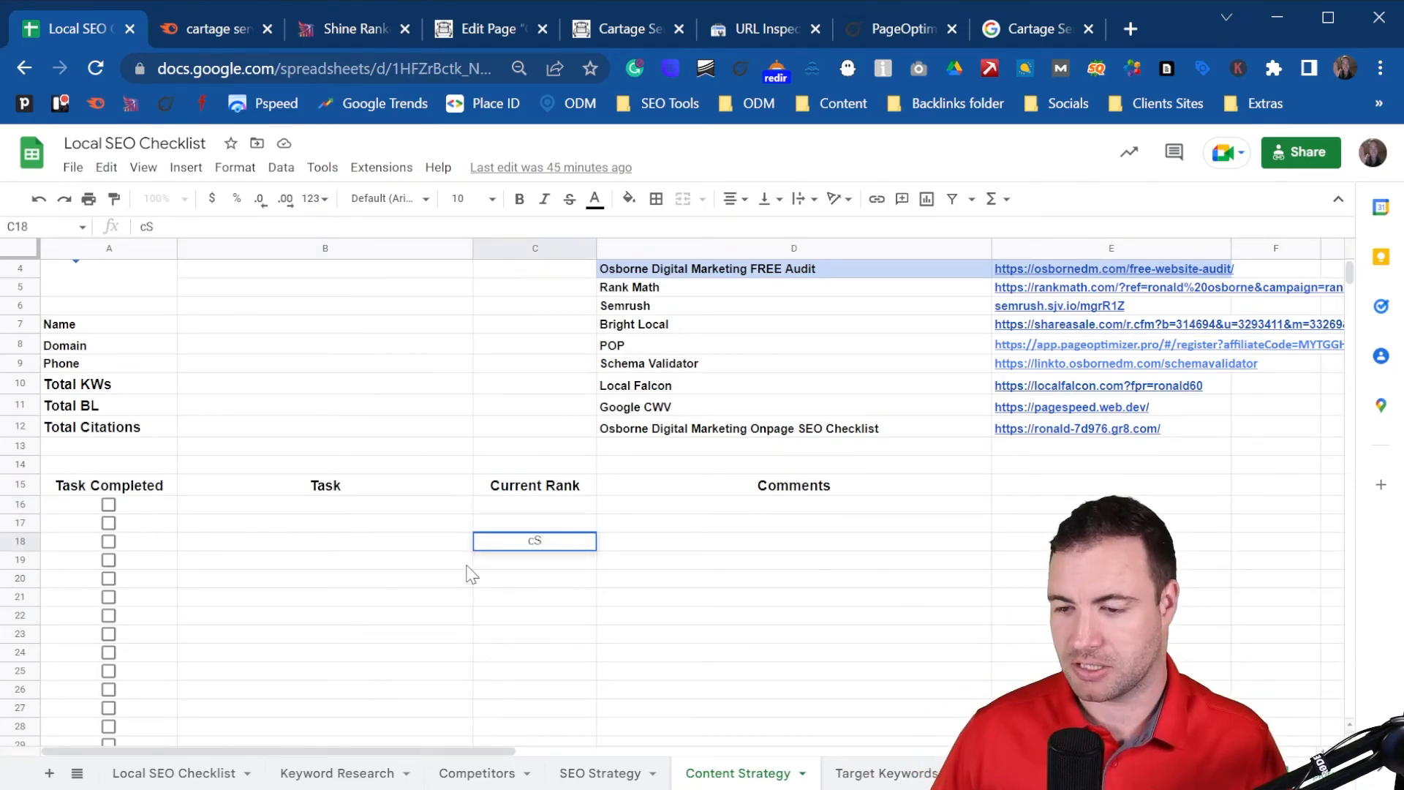
pyautogui.press('Return')
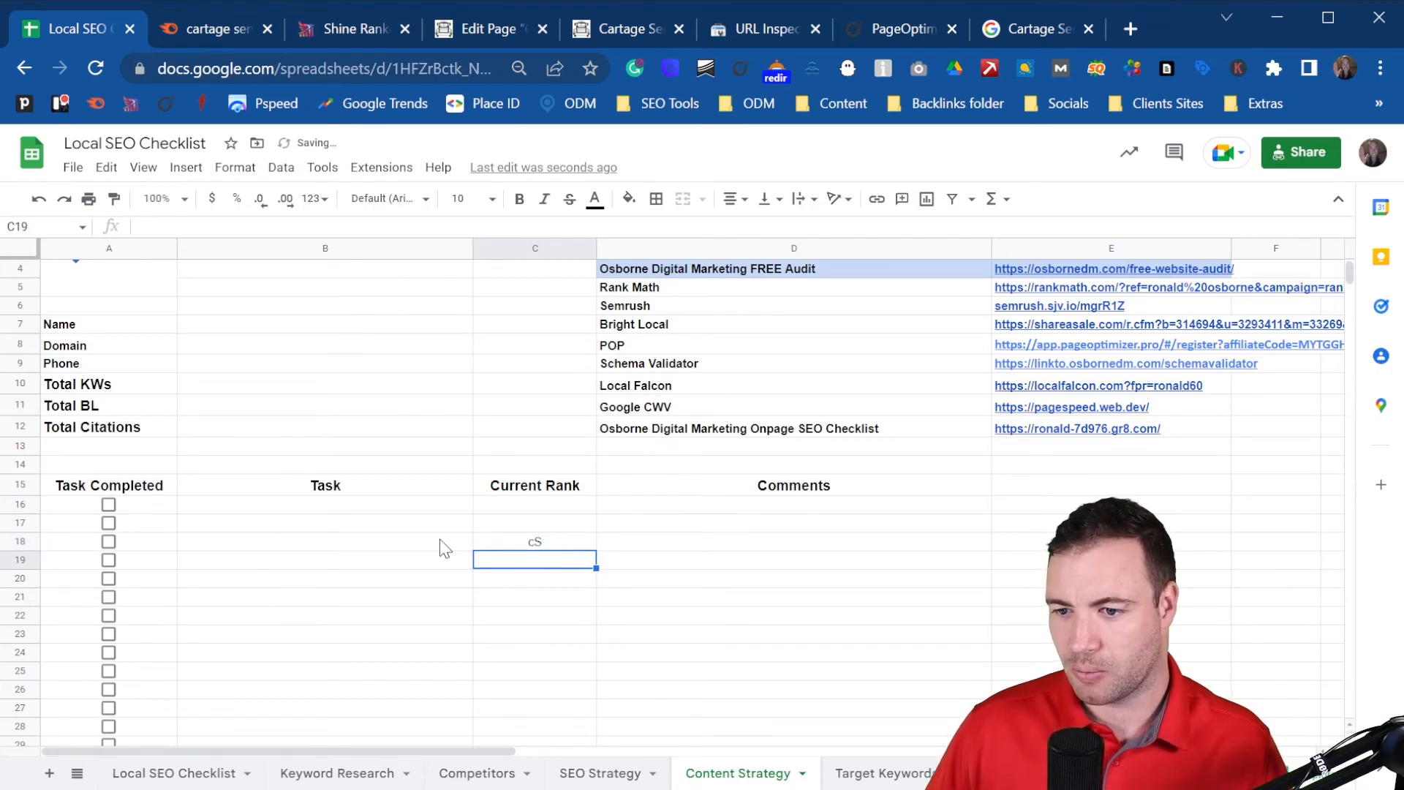
pyautogui.click(441, 541)
pyautogui.write('T')
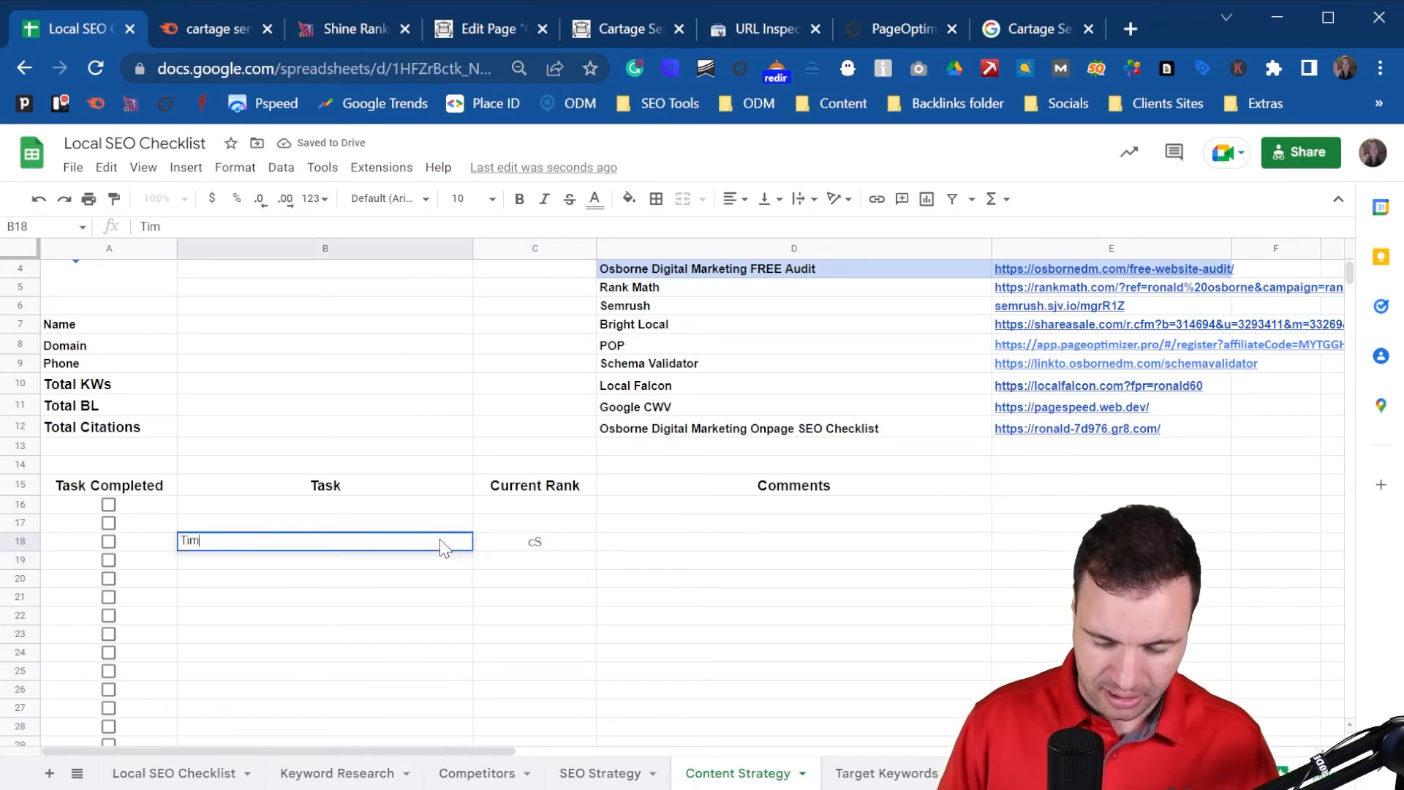
pyautogui.write('im')
pyautogui.click(339, 599)
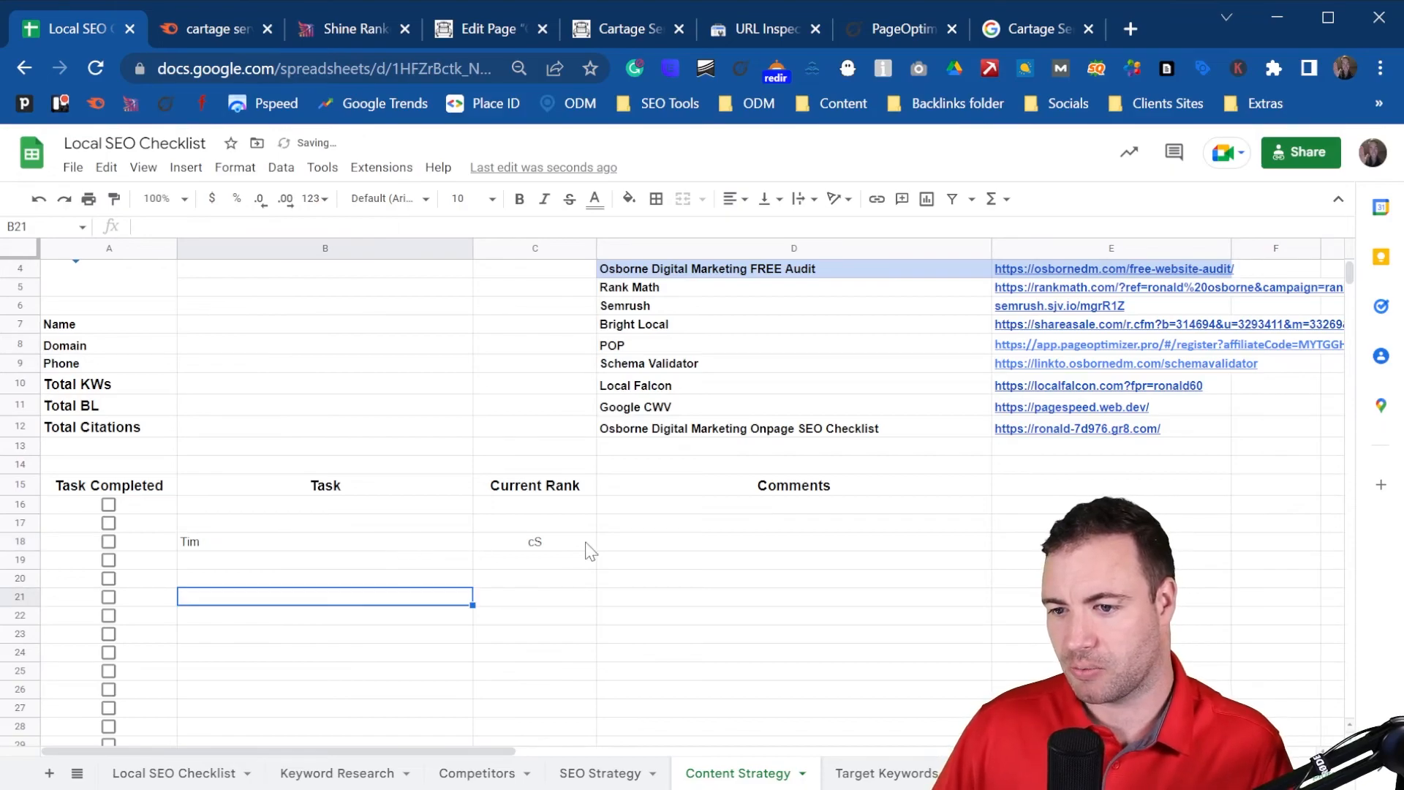
pyautogui.click(393, 547)
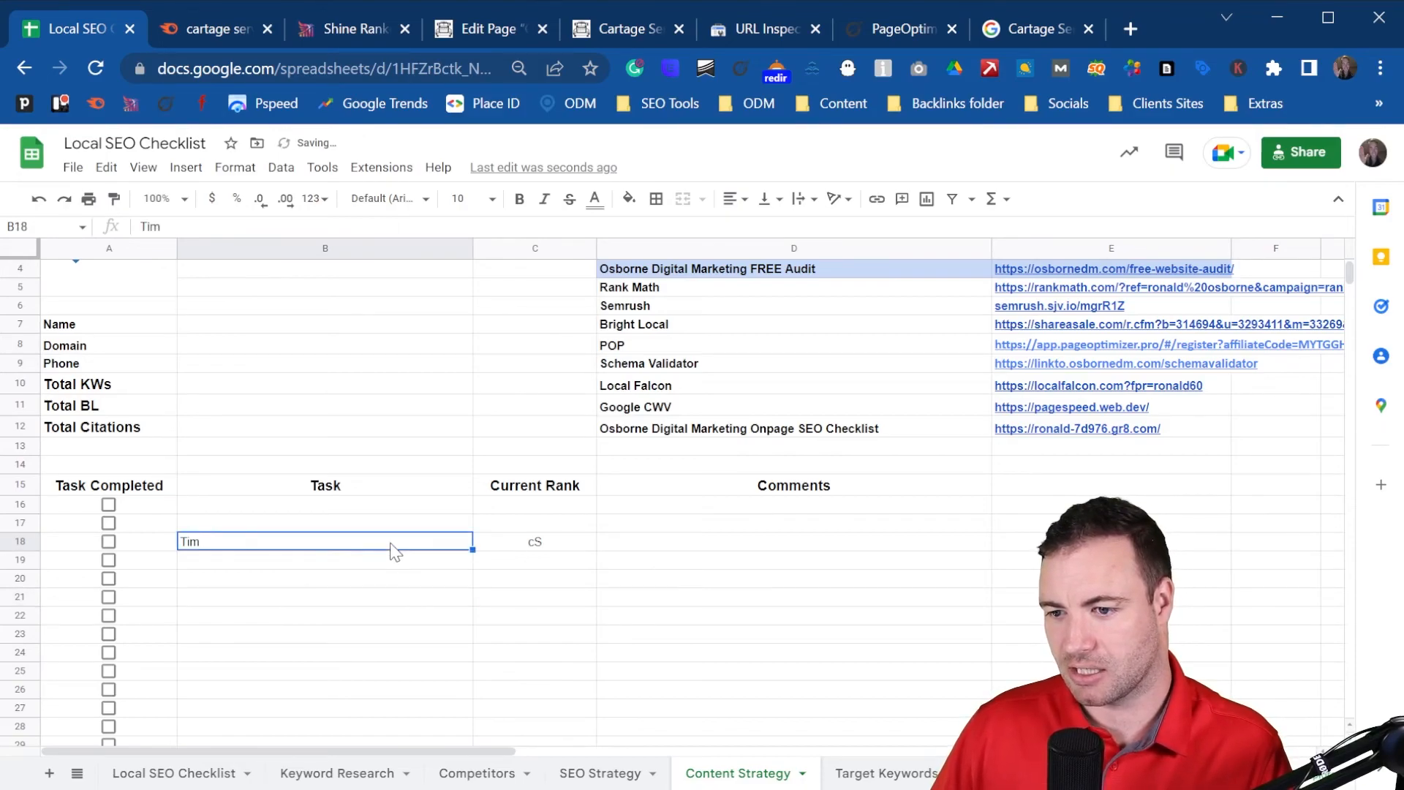
pyautogui.click(510, 544)
pyautogui.click(440, 547)
pyautogui.click(512, 546)
pyautogui.click(455, 547)
pyautogui.click(481, 546)
# - Enter "what CS" in C19 and "How much does CS cost" in C20 under Current Rank
pyautogui.click(515, 560)
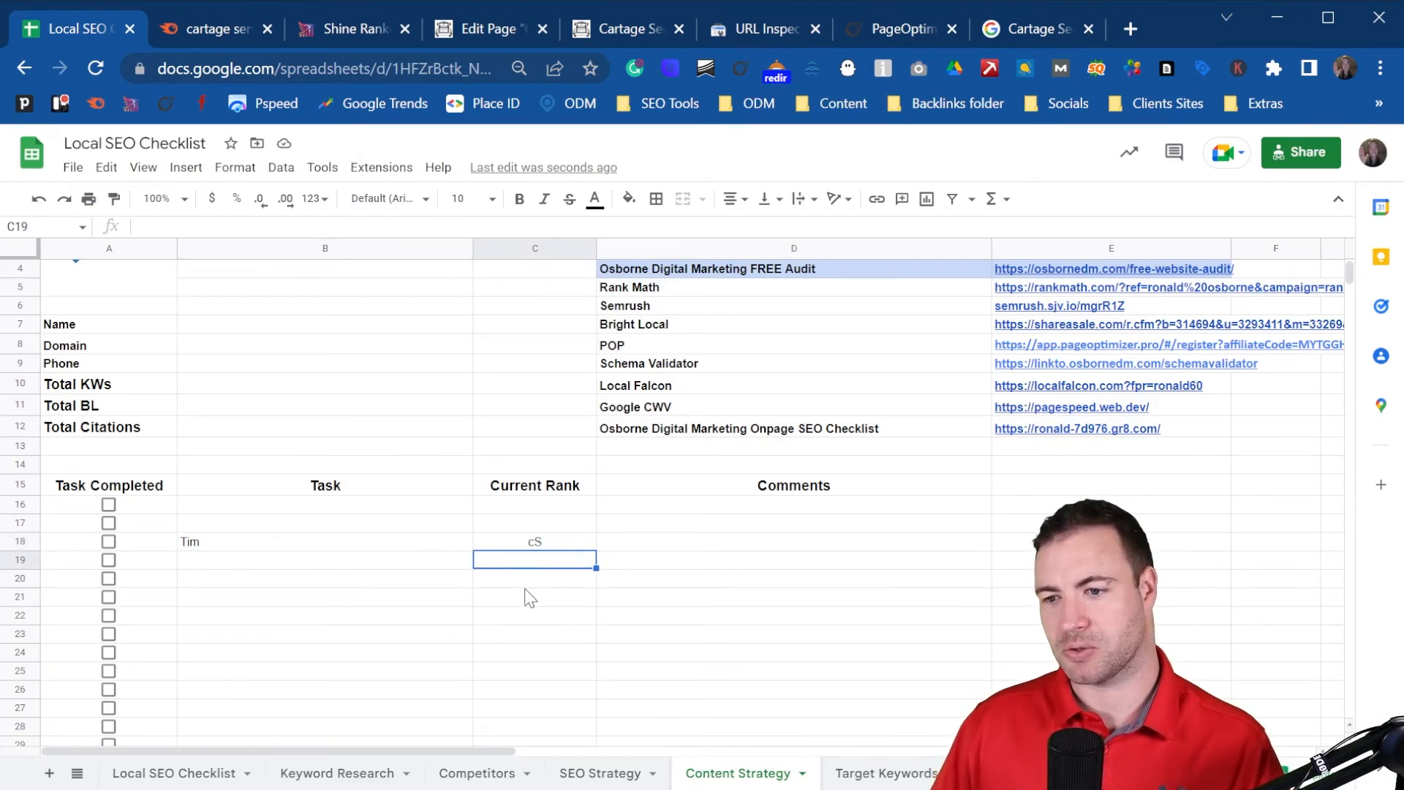
pyautogui.write('wha')
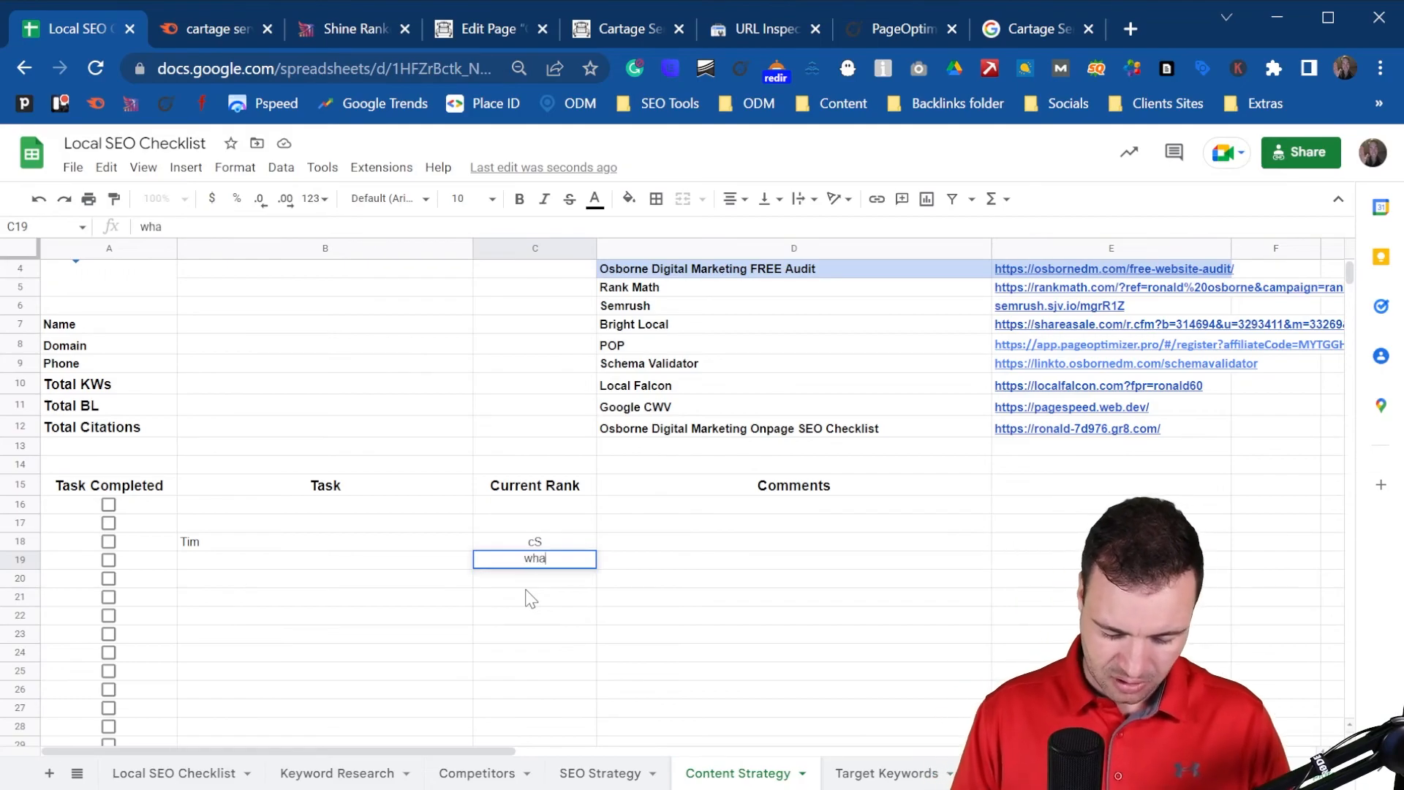
pyautogui.write('t CS')
pyautogui.press('Return')
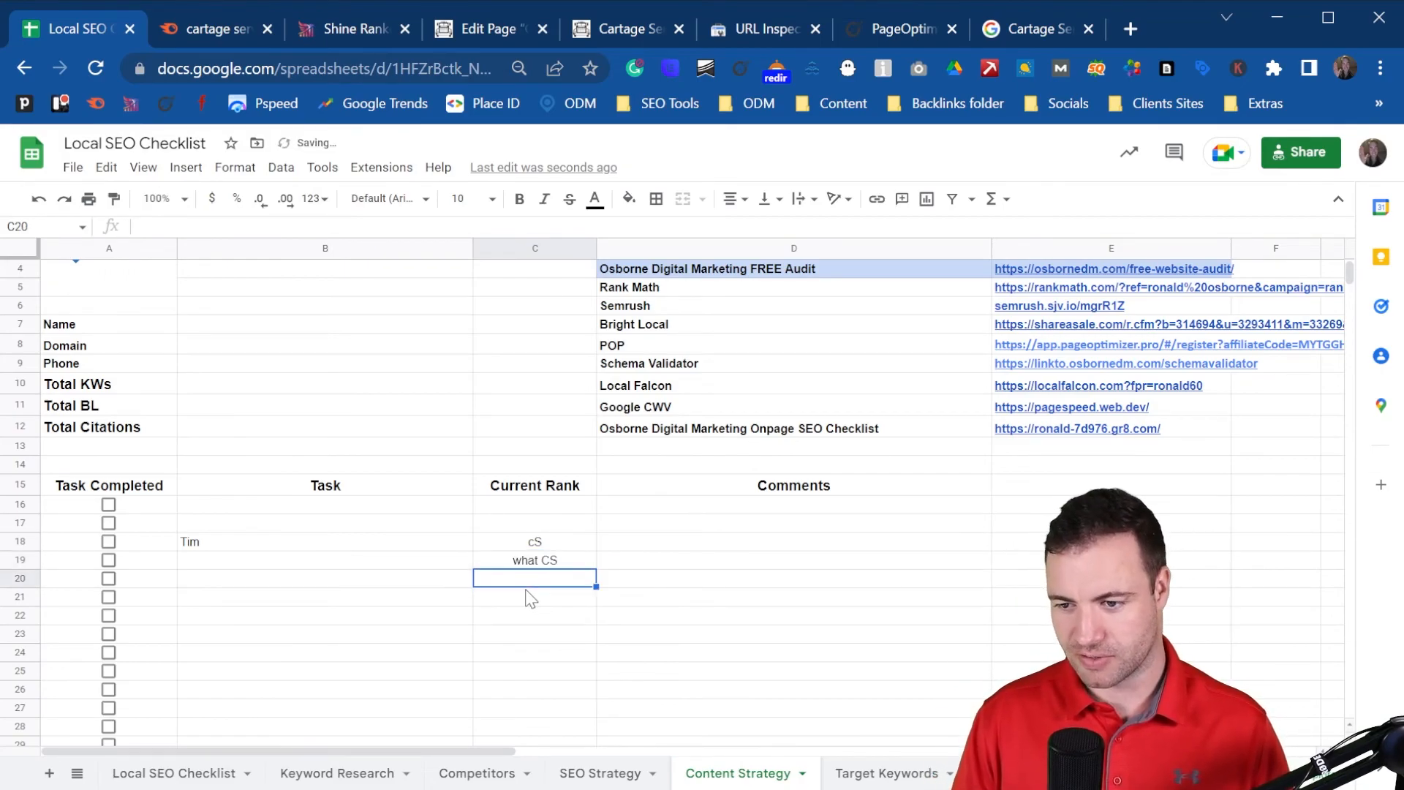
pyautogui.write('How ')
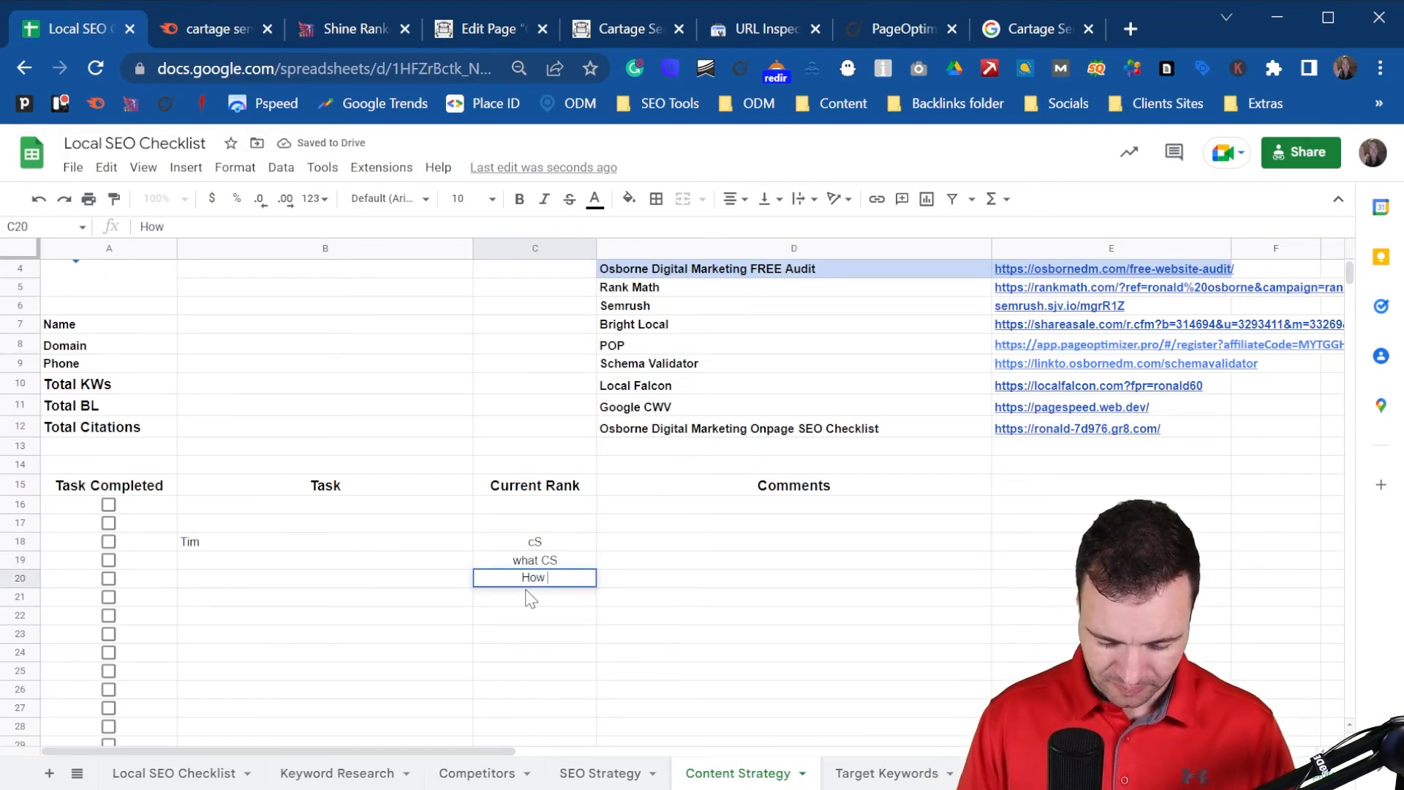
pyautogui.write('much does')
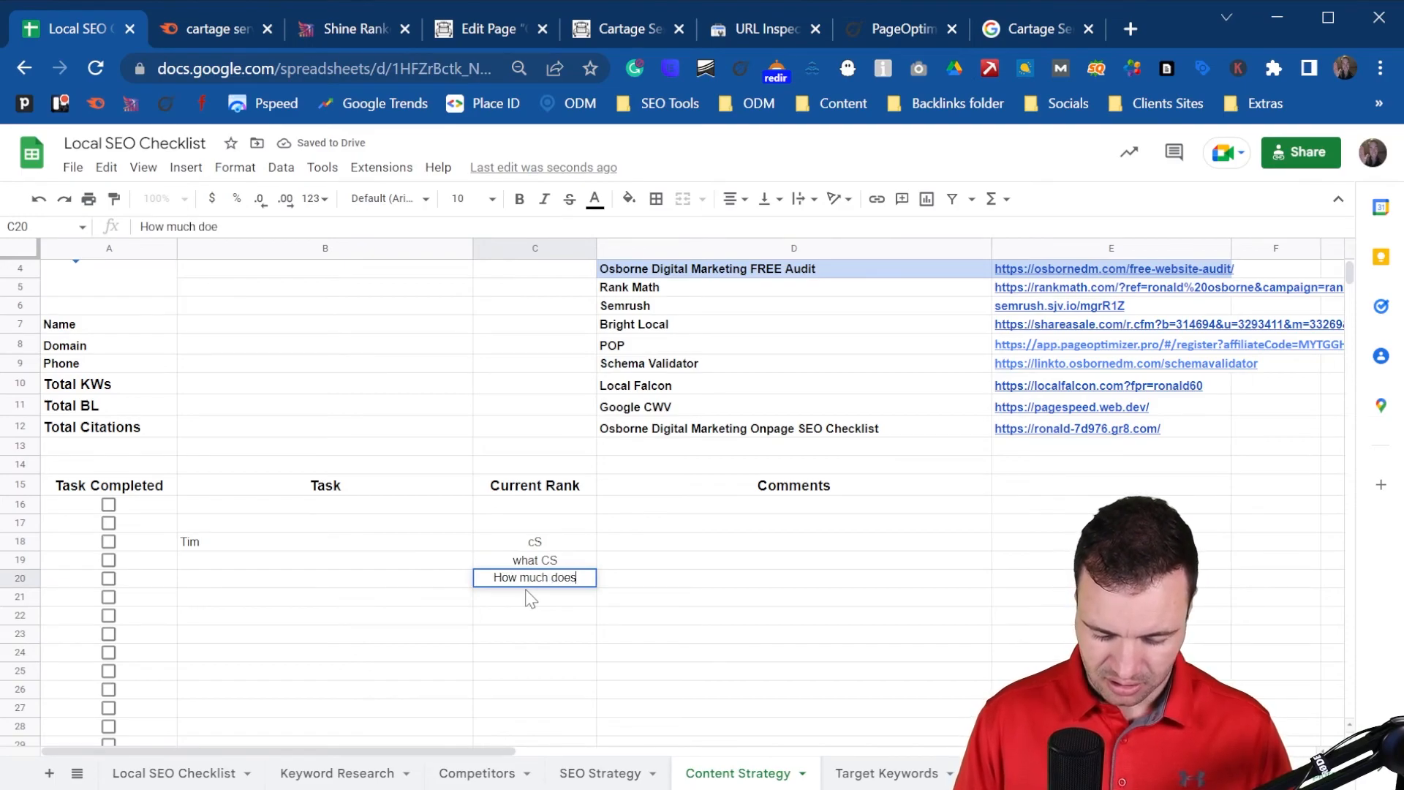
pyautogui.write(' CS cost')
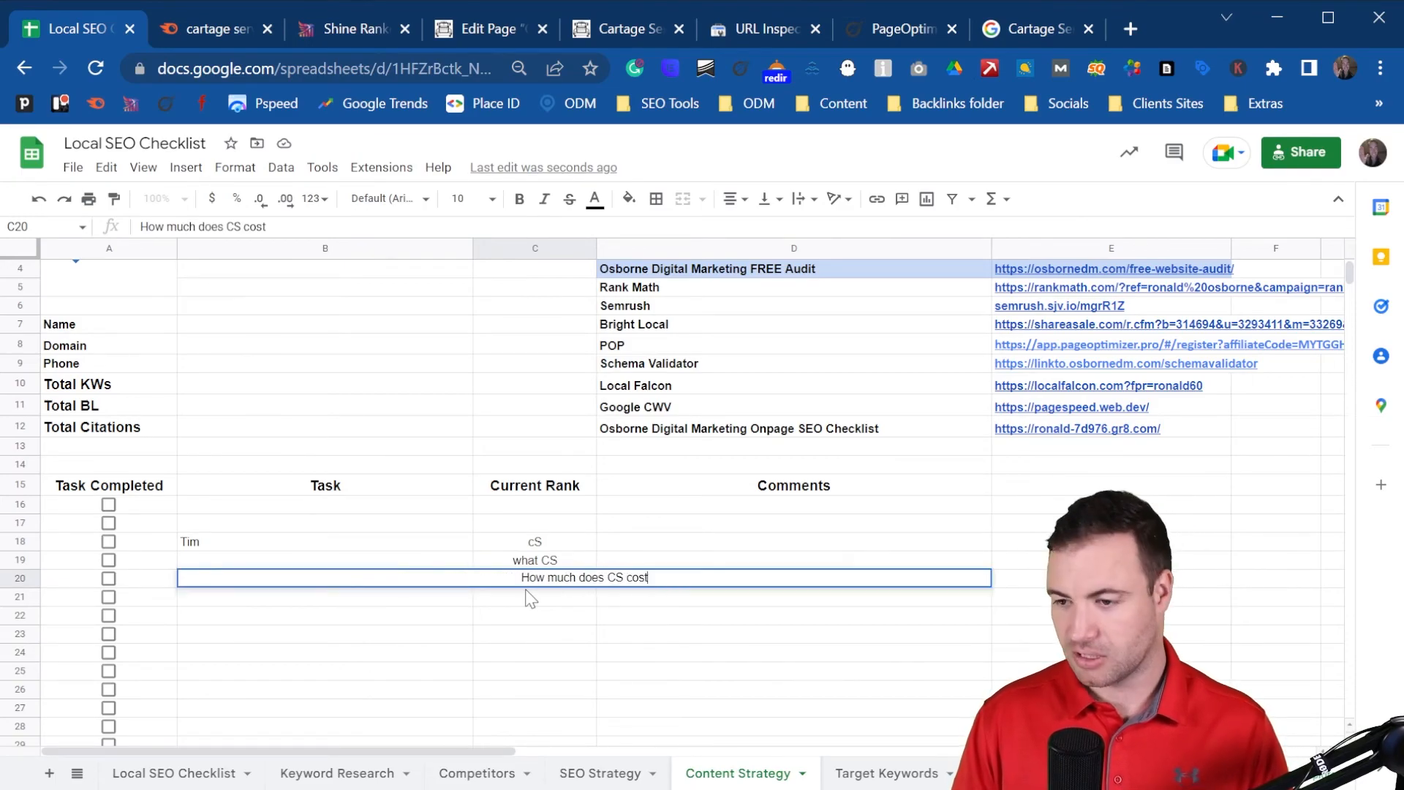
pyautogui.press('Return')
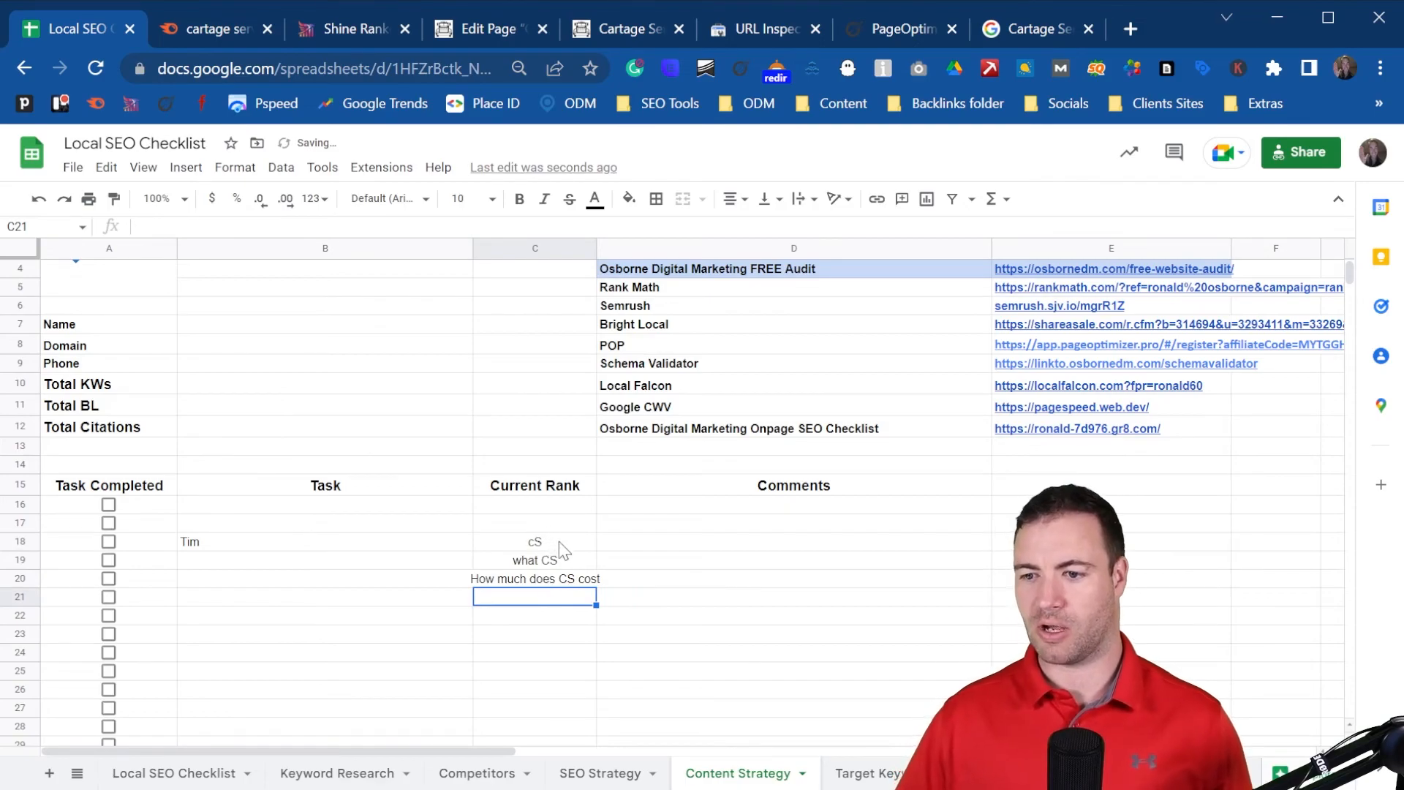
# - Clear the trial content ideas from C17:C22 and the Task entry in B18 of the Content Strategy sheet
pyautogui.moveTo(558, 541); pyautogui.dragTo(552, 595)
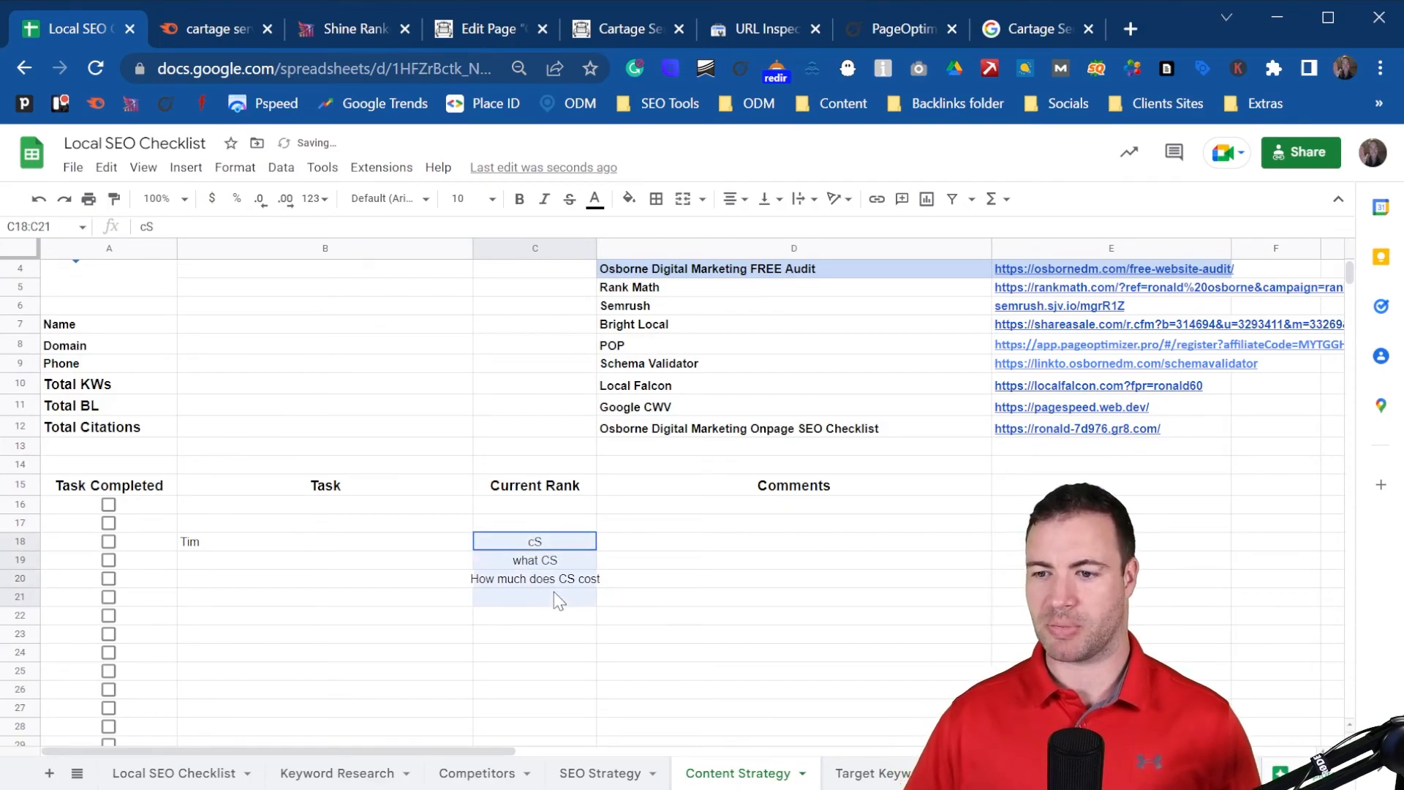
pyautogui.click(559, 539)
pyautogui.moveTo(571, 524); pyautogui.dragTo(570, 622)
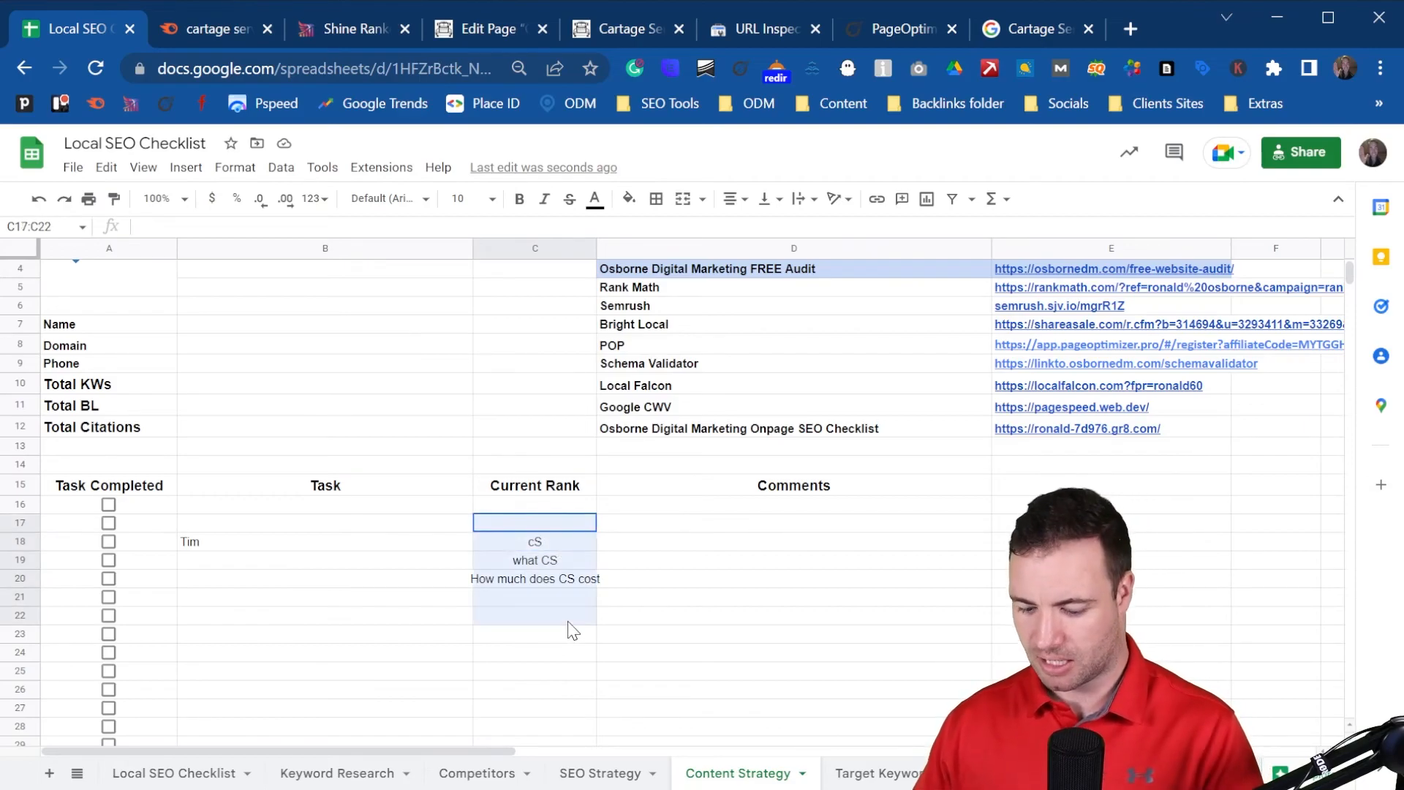
pyautogui.press('Delete')
pyautogui.click(265, 548)
pyautogui.press('Delete')
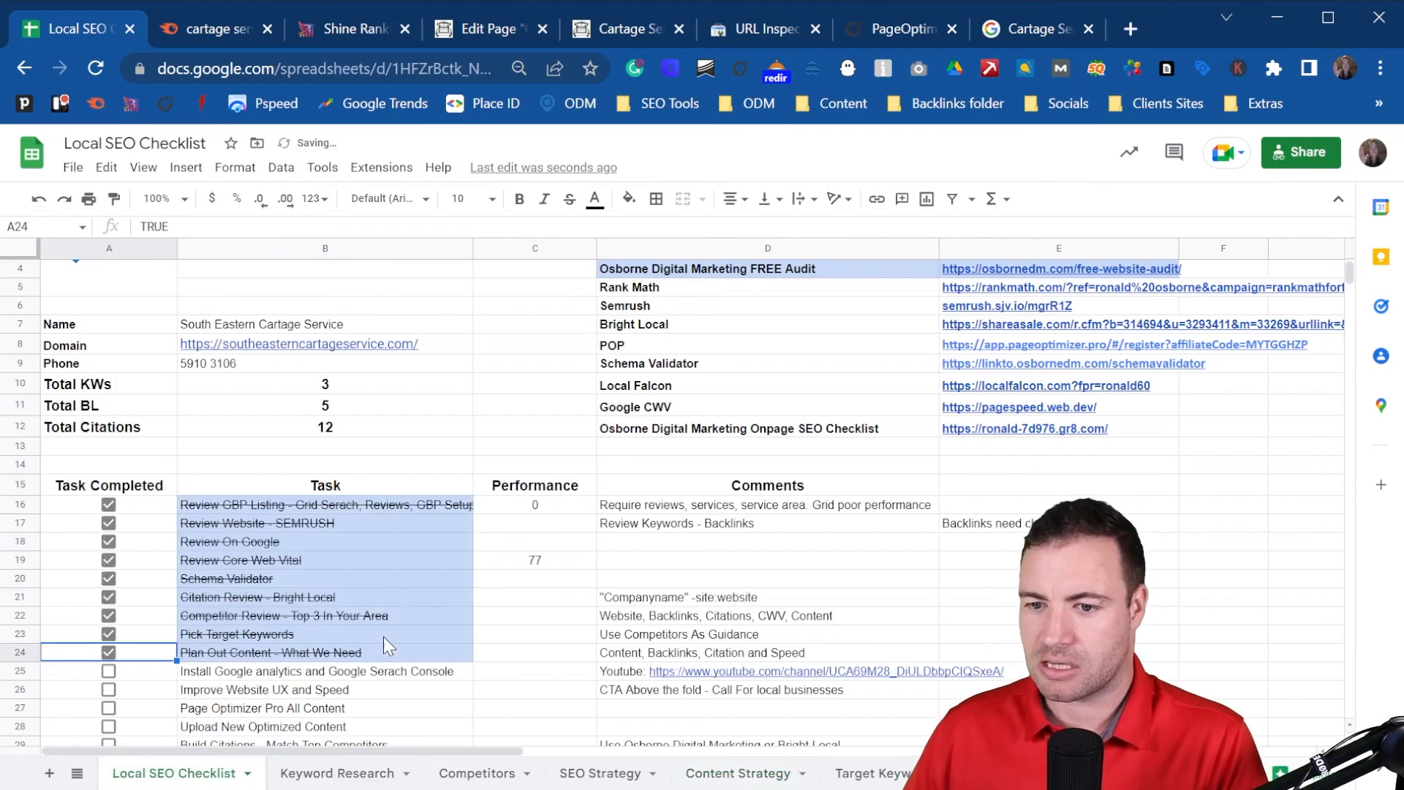
# - Compare the two competitors' figures in columns E to G of the Competitors sheet, and return to the Local SEO Checklist sheet
pyautogui.scroll(-1, 379, 527)
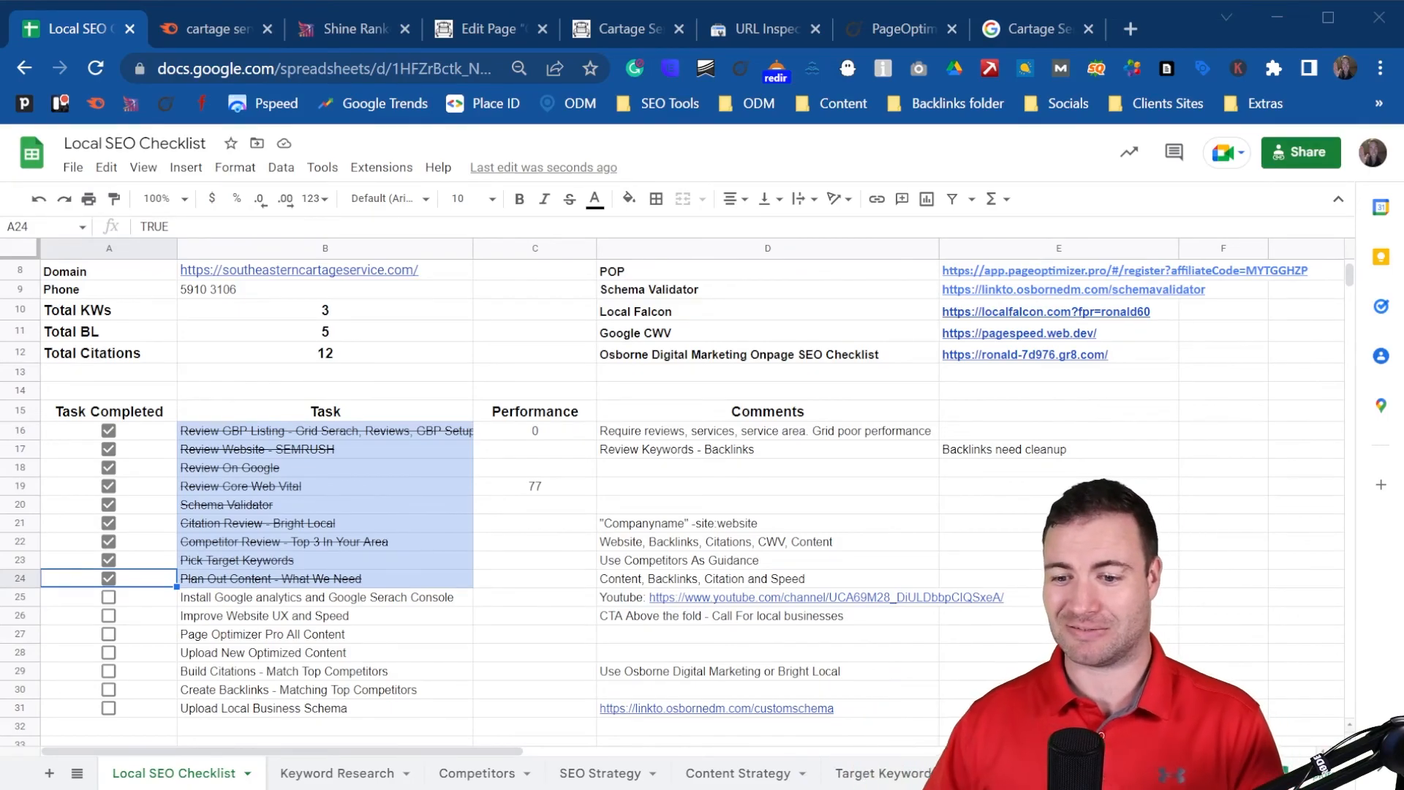
pyautogui.click(472, 773)
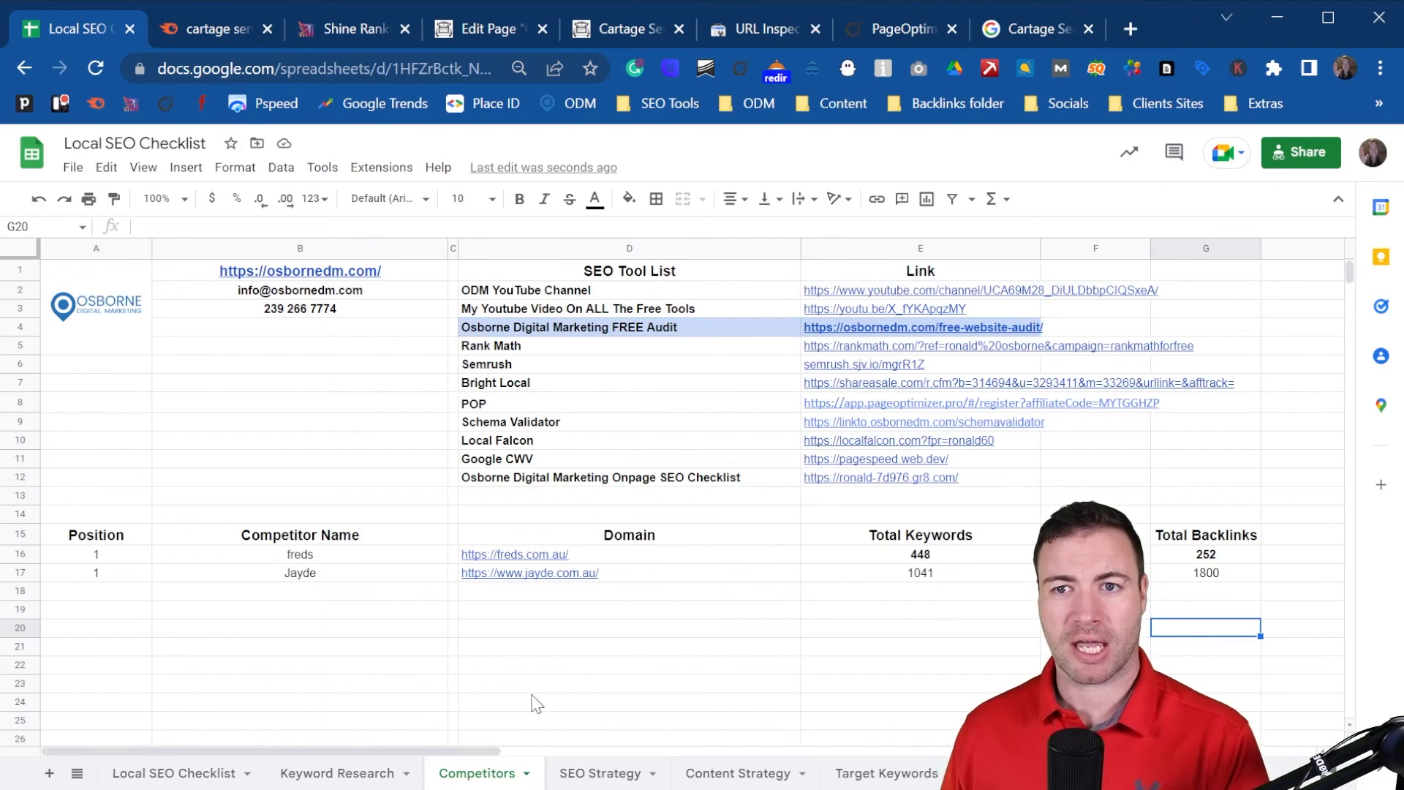
pyautogui.moveTo(868, 558); pyautogui.dragTo(865, 581)
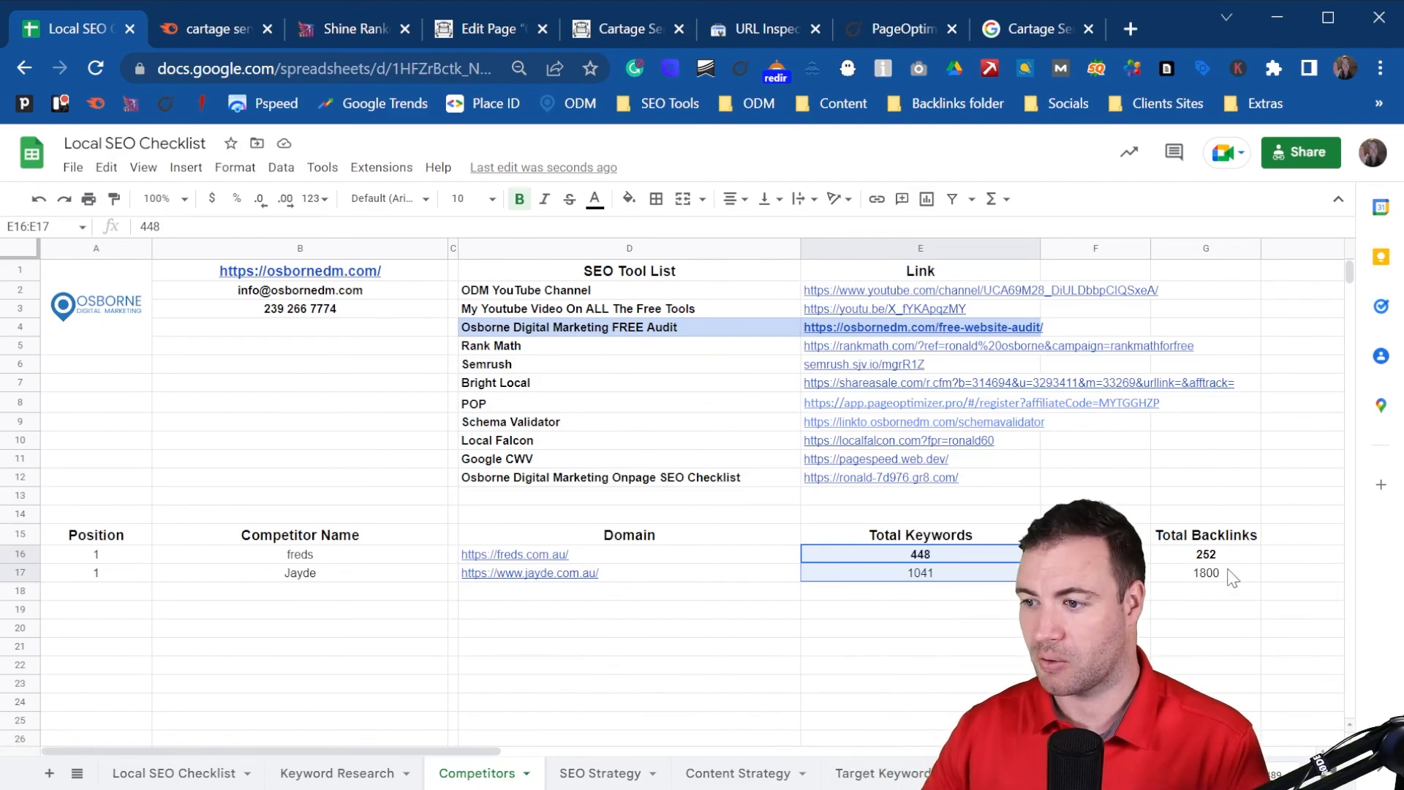
pyautogui.moveTo(1218, 560); pyautogui.dragTo(1196, 583)
pyautogui.click(1095, 555)
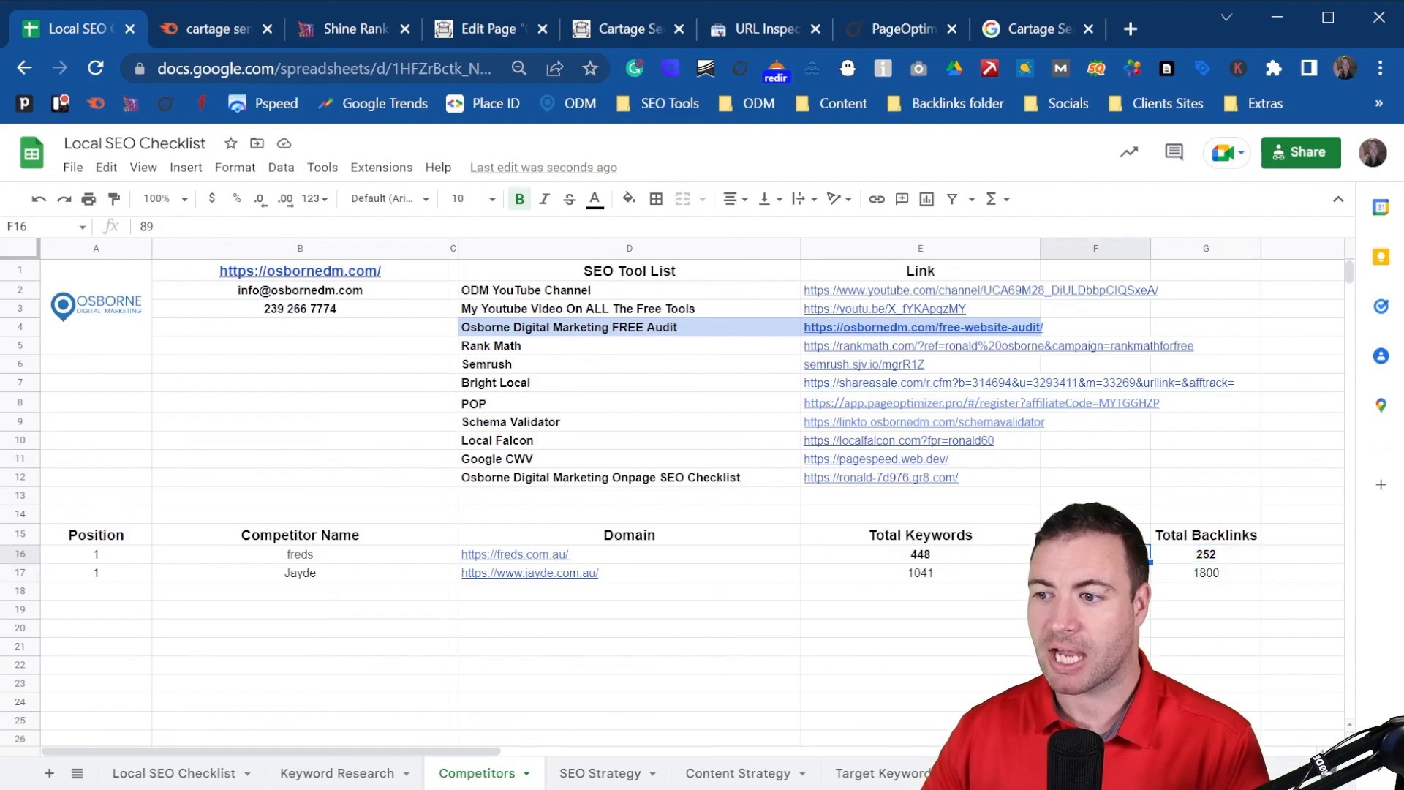
pyautogui.click(1096, 573)
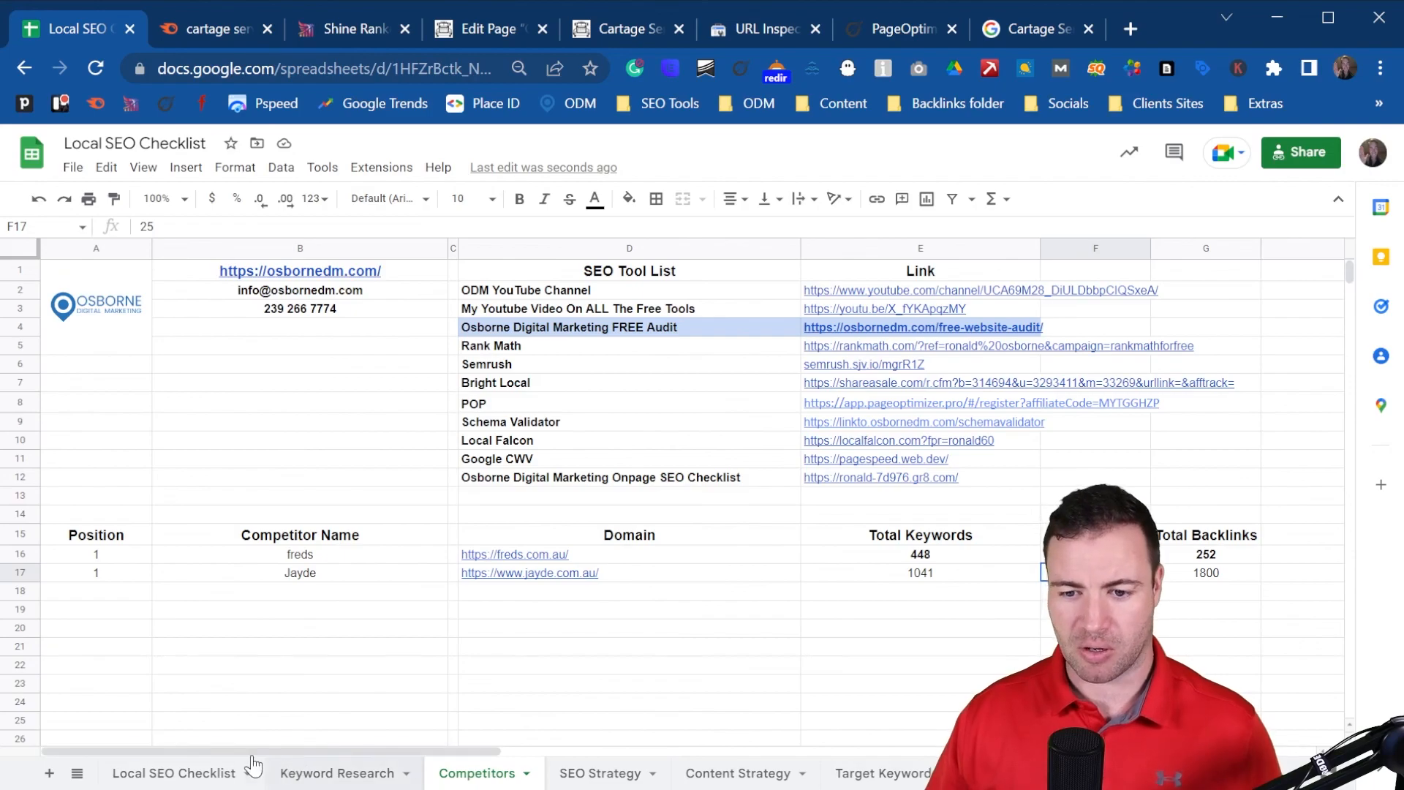
pyautogui.click(200, 777)
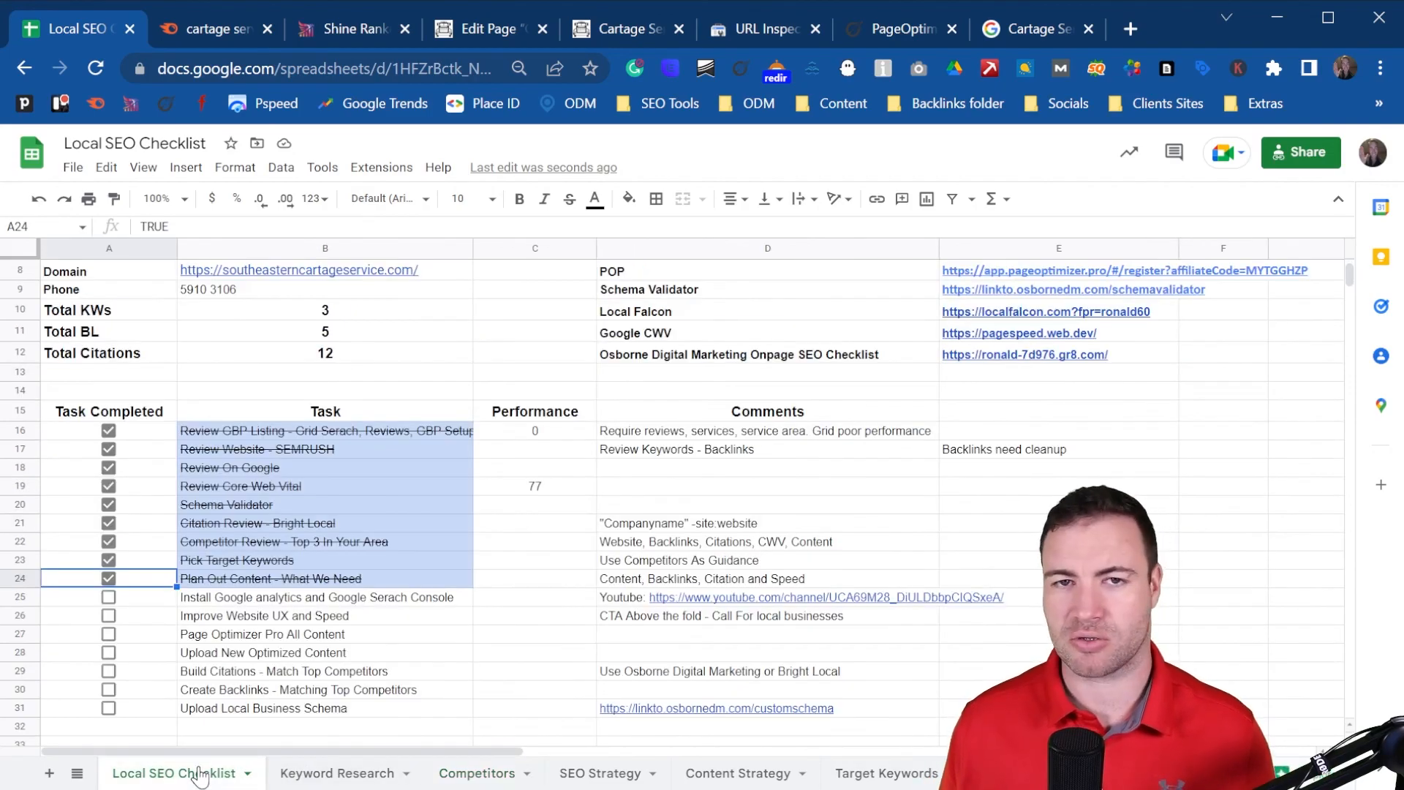